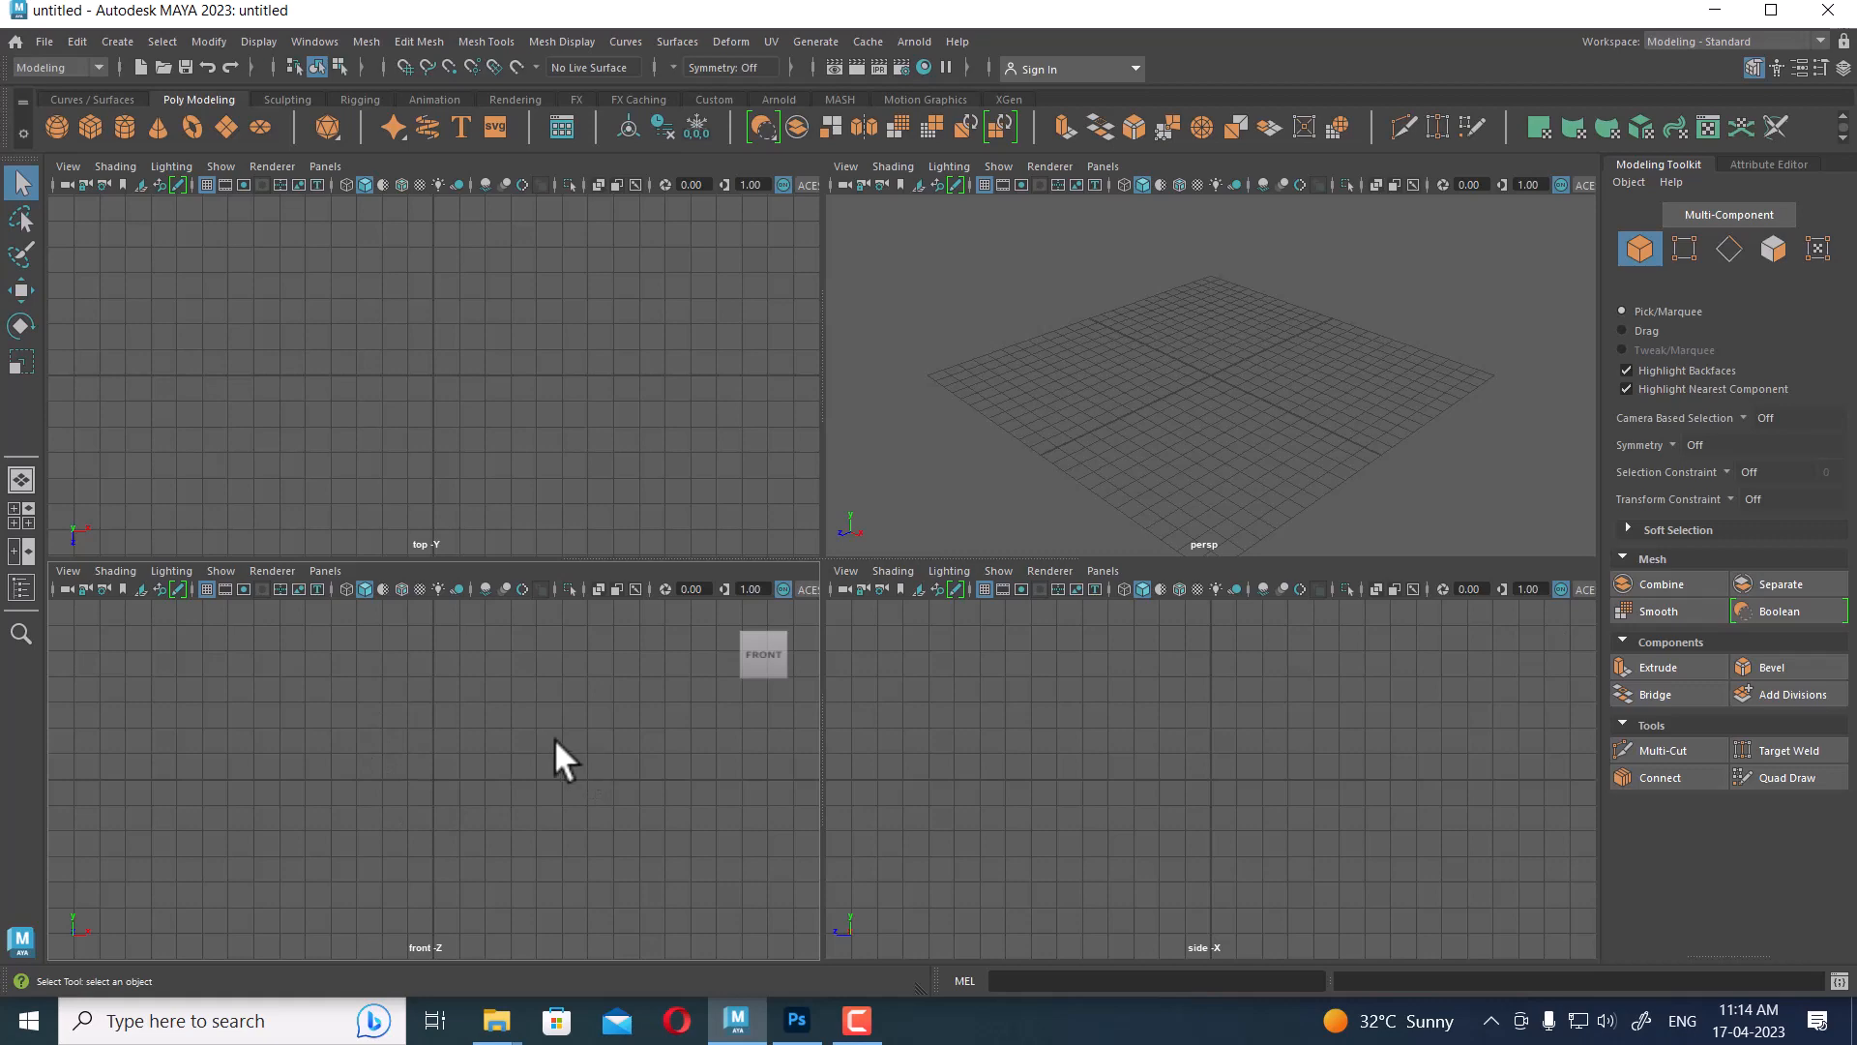
Import the knife drawing from the props 3 folder as an image plane in the front view
left_click(66, 571)
mouse_move(163, 1002)
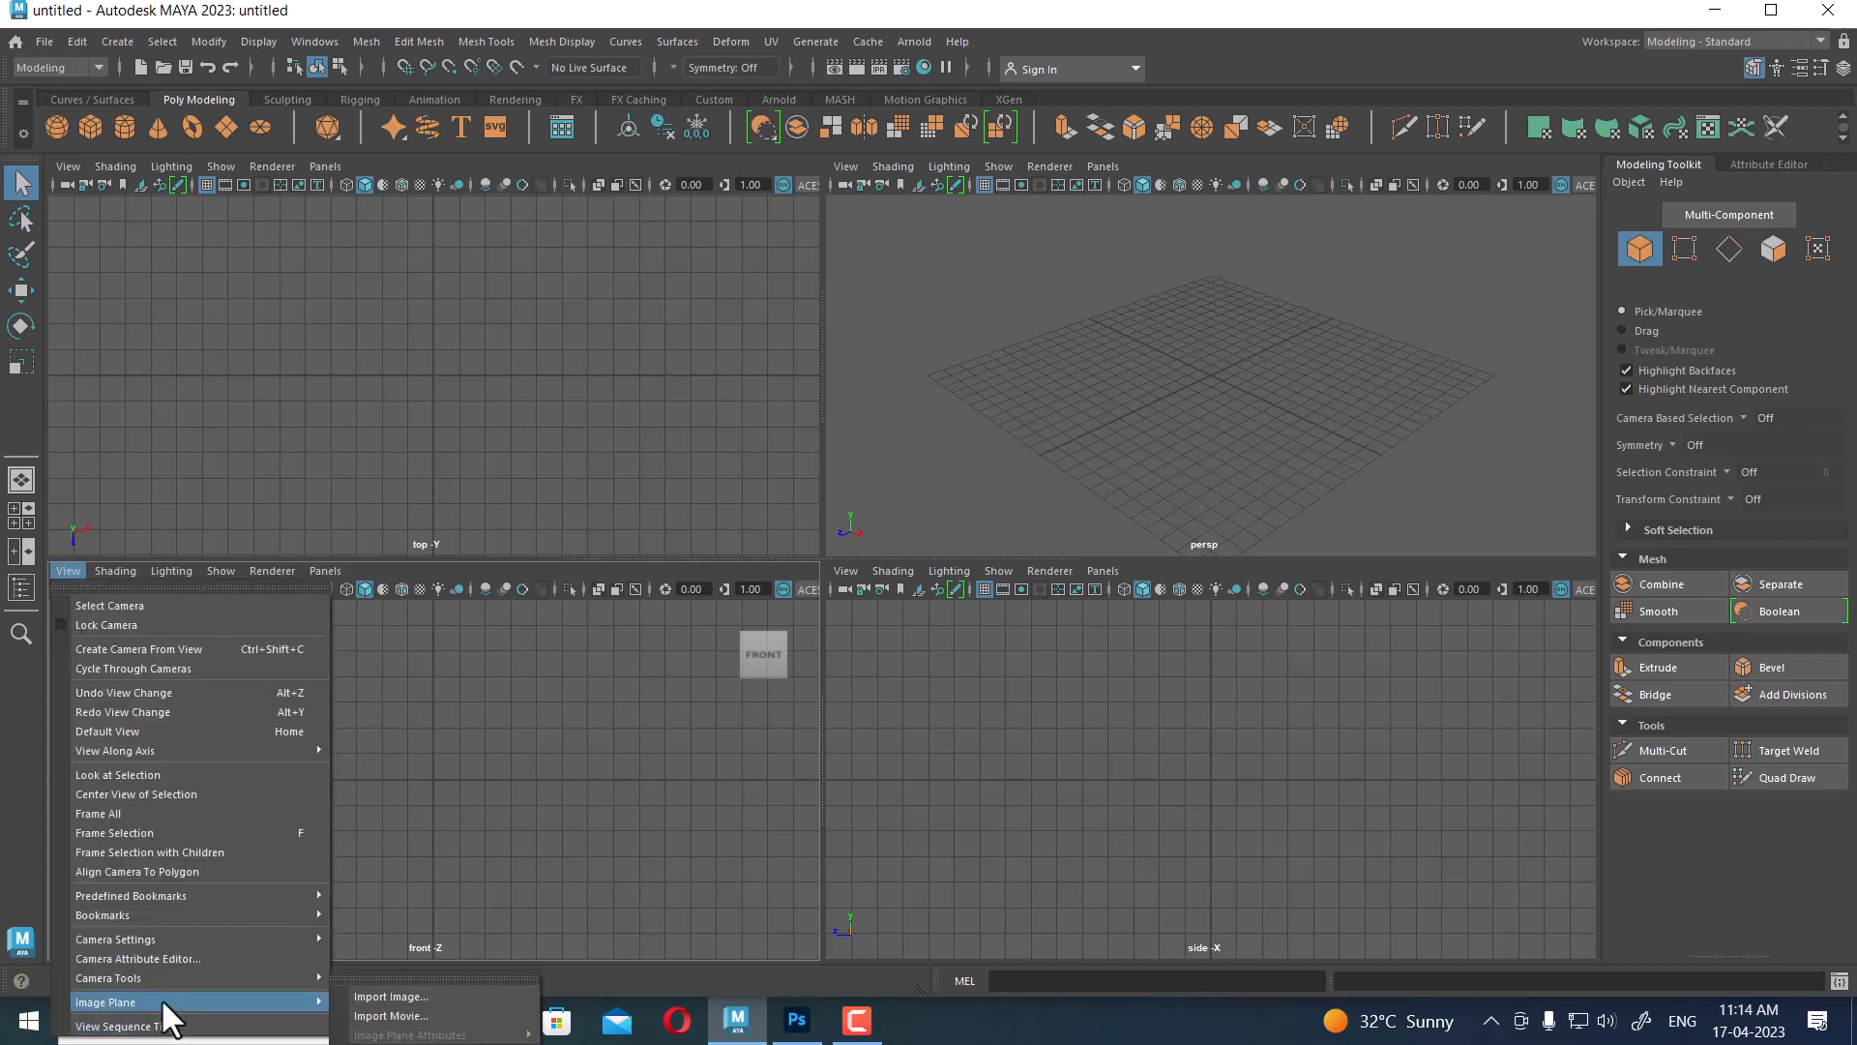
left_click(392, 1001)
type("G:\\Shavikant Batches\\MWF\\2 maya 10.30 to 11.30\\props 3")
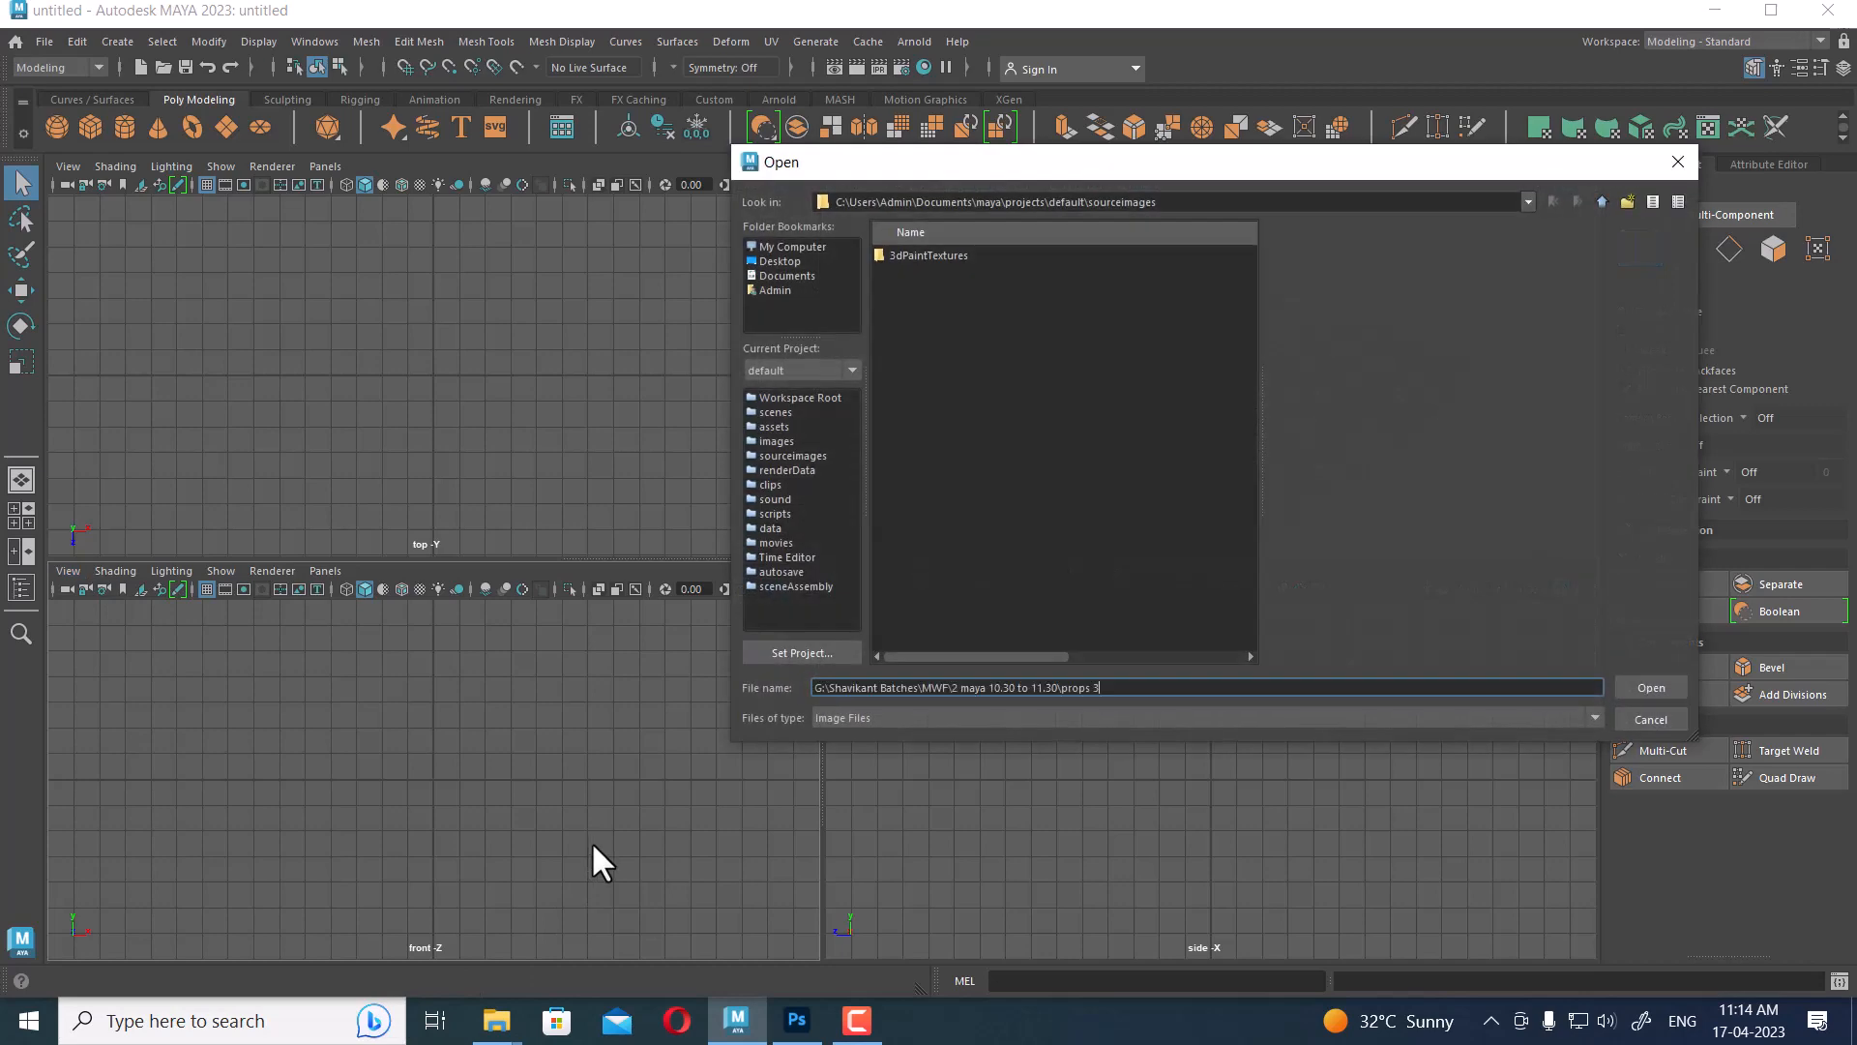
key("Return")
left_click(904, 254)
double_click(905, 255)
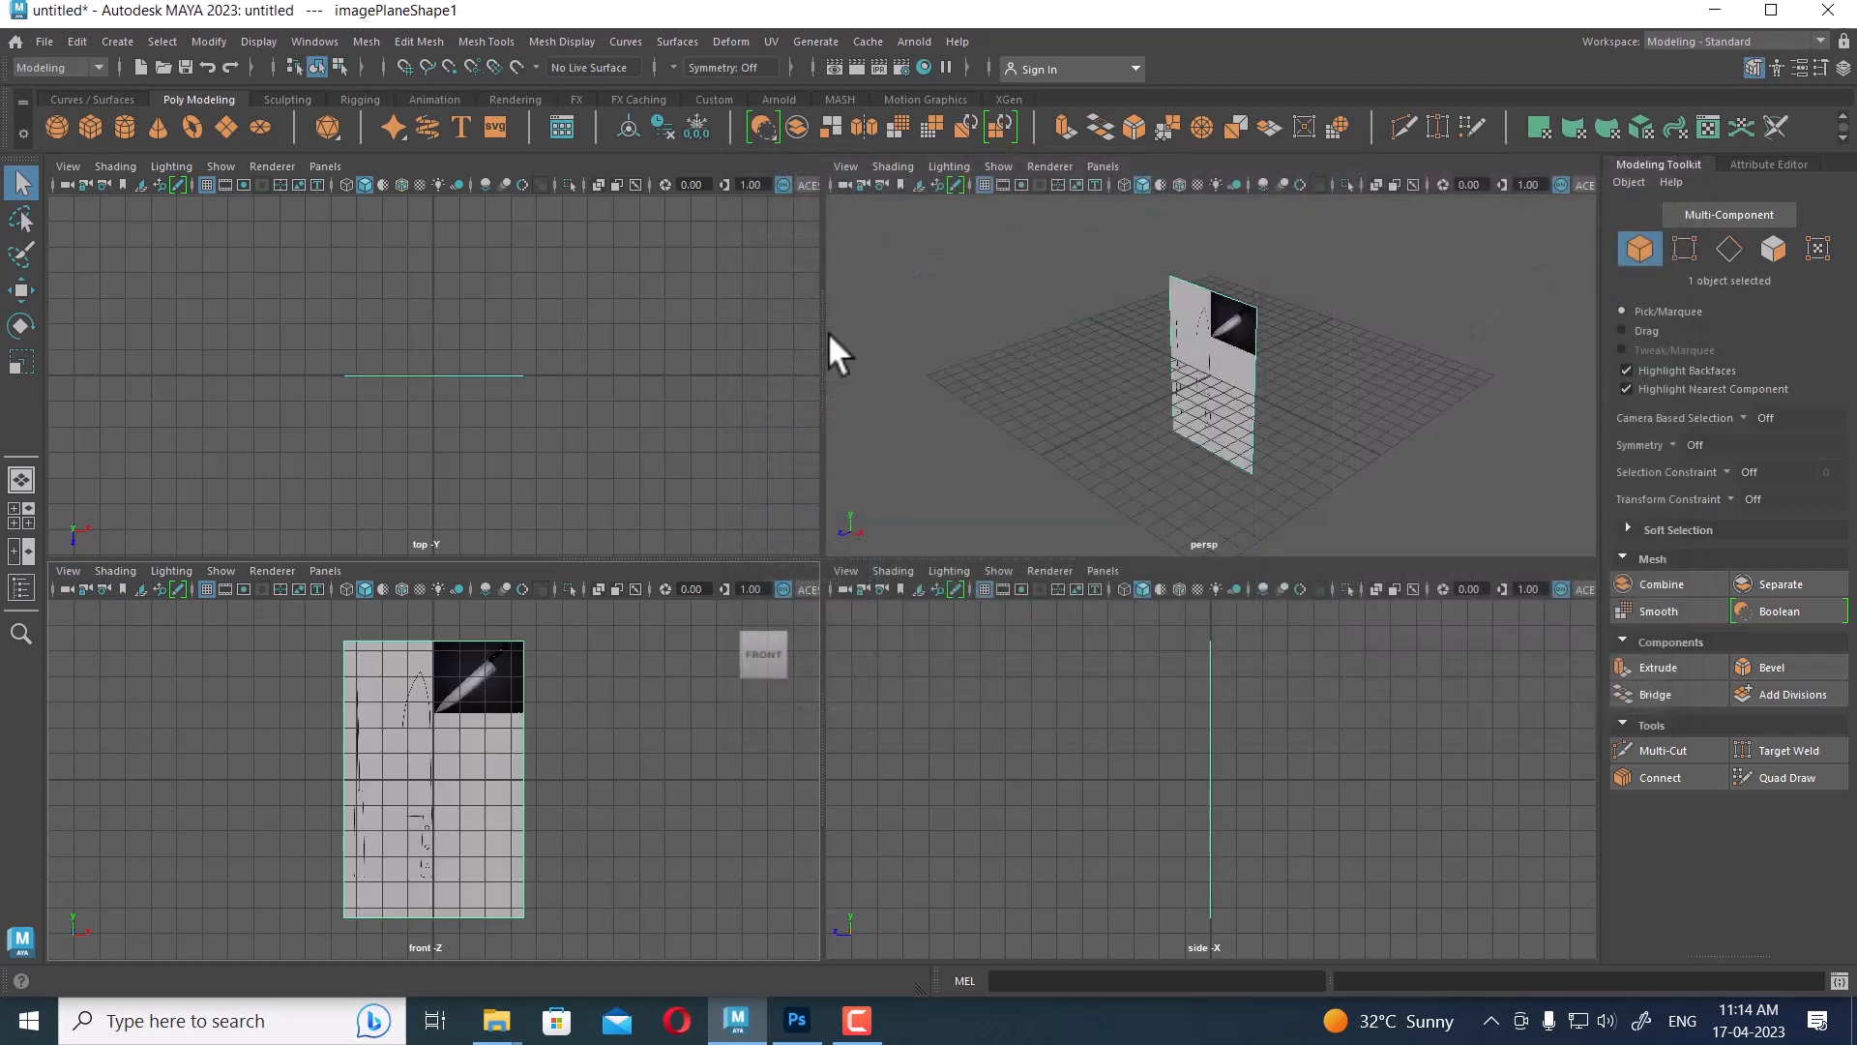
Move the front image plane along X to 1.21 so the large knife outline is centred on the vertical axis
key("space")
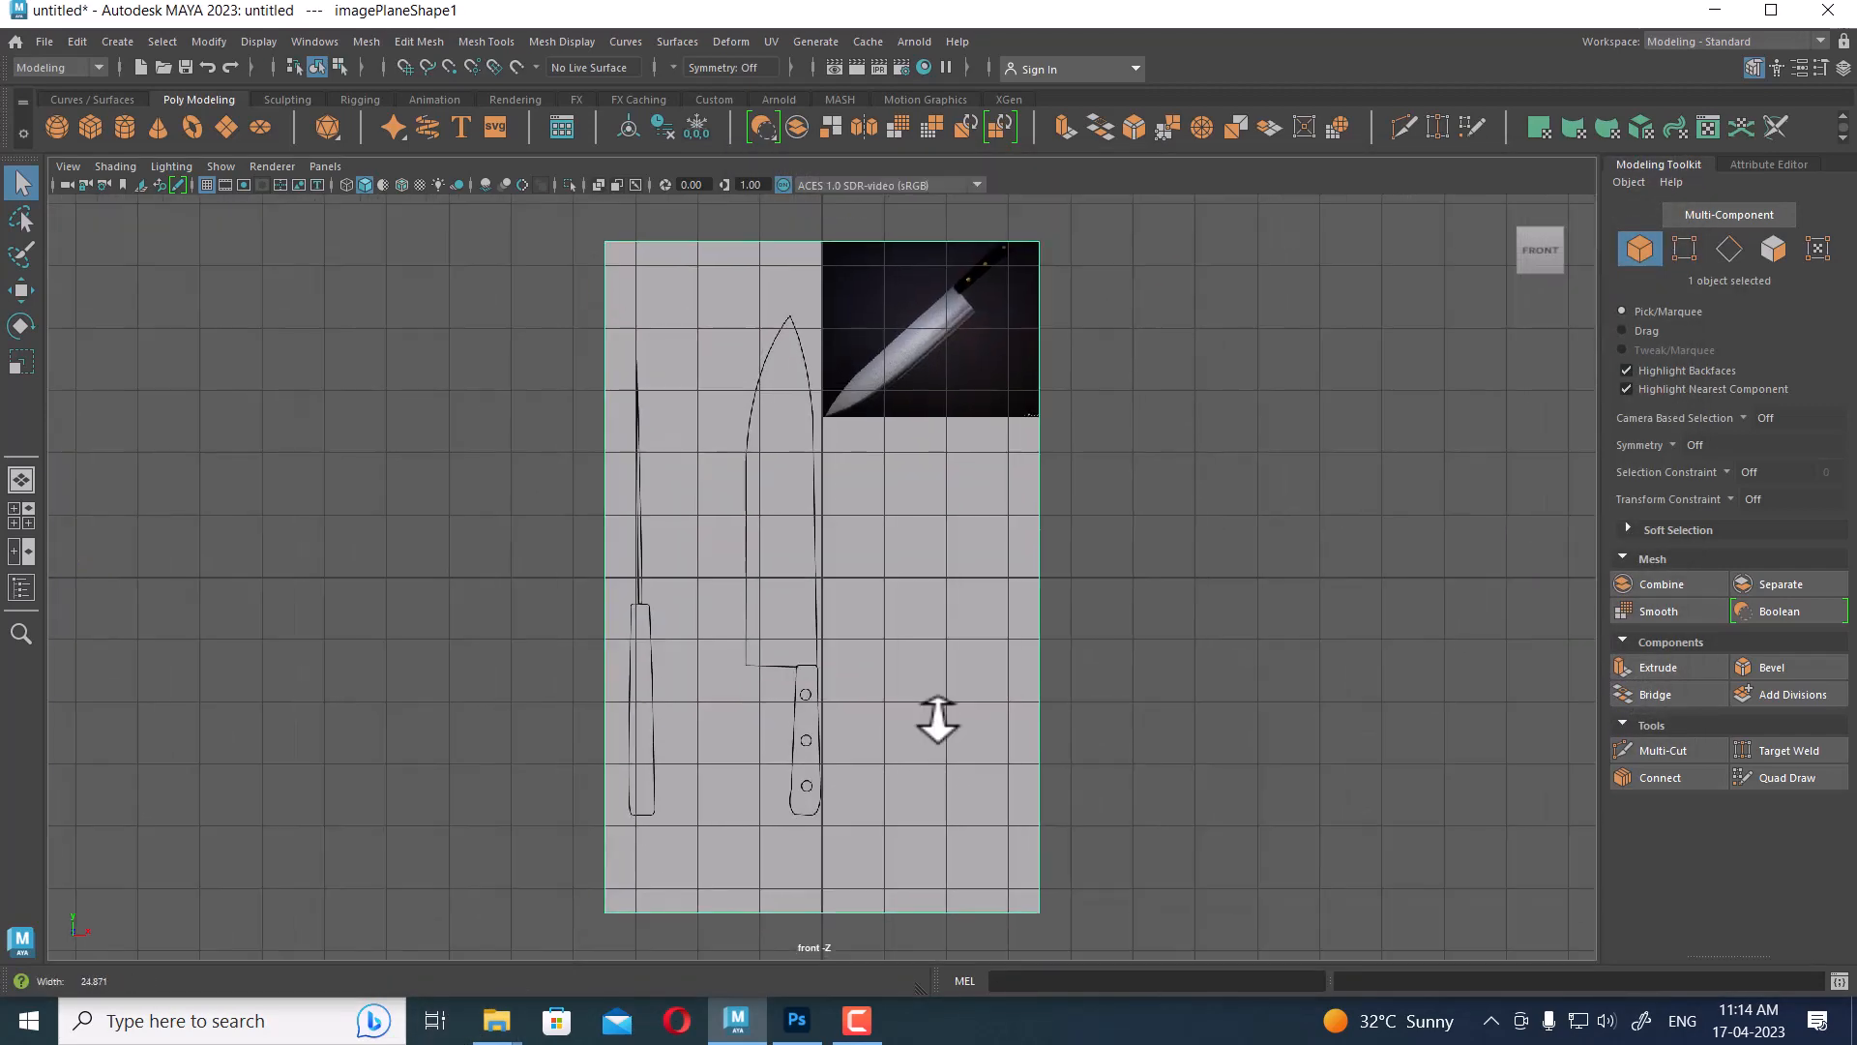
left_click_drag(936, 713, 1100, 756, "alt")
key("w")
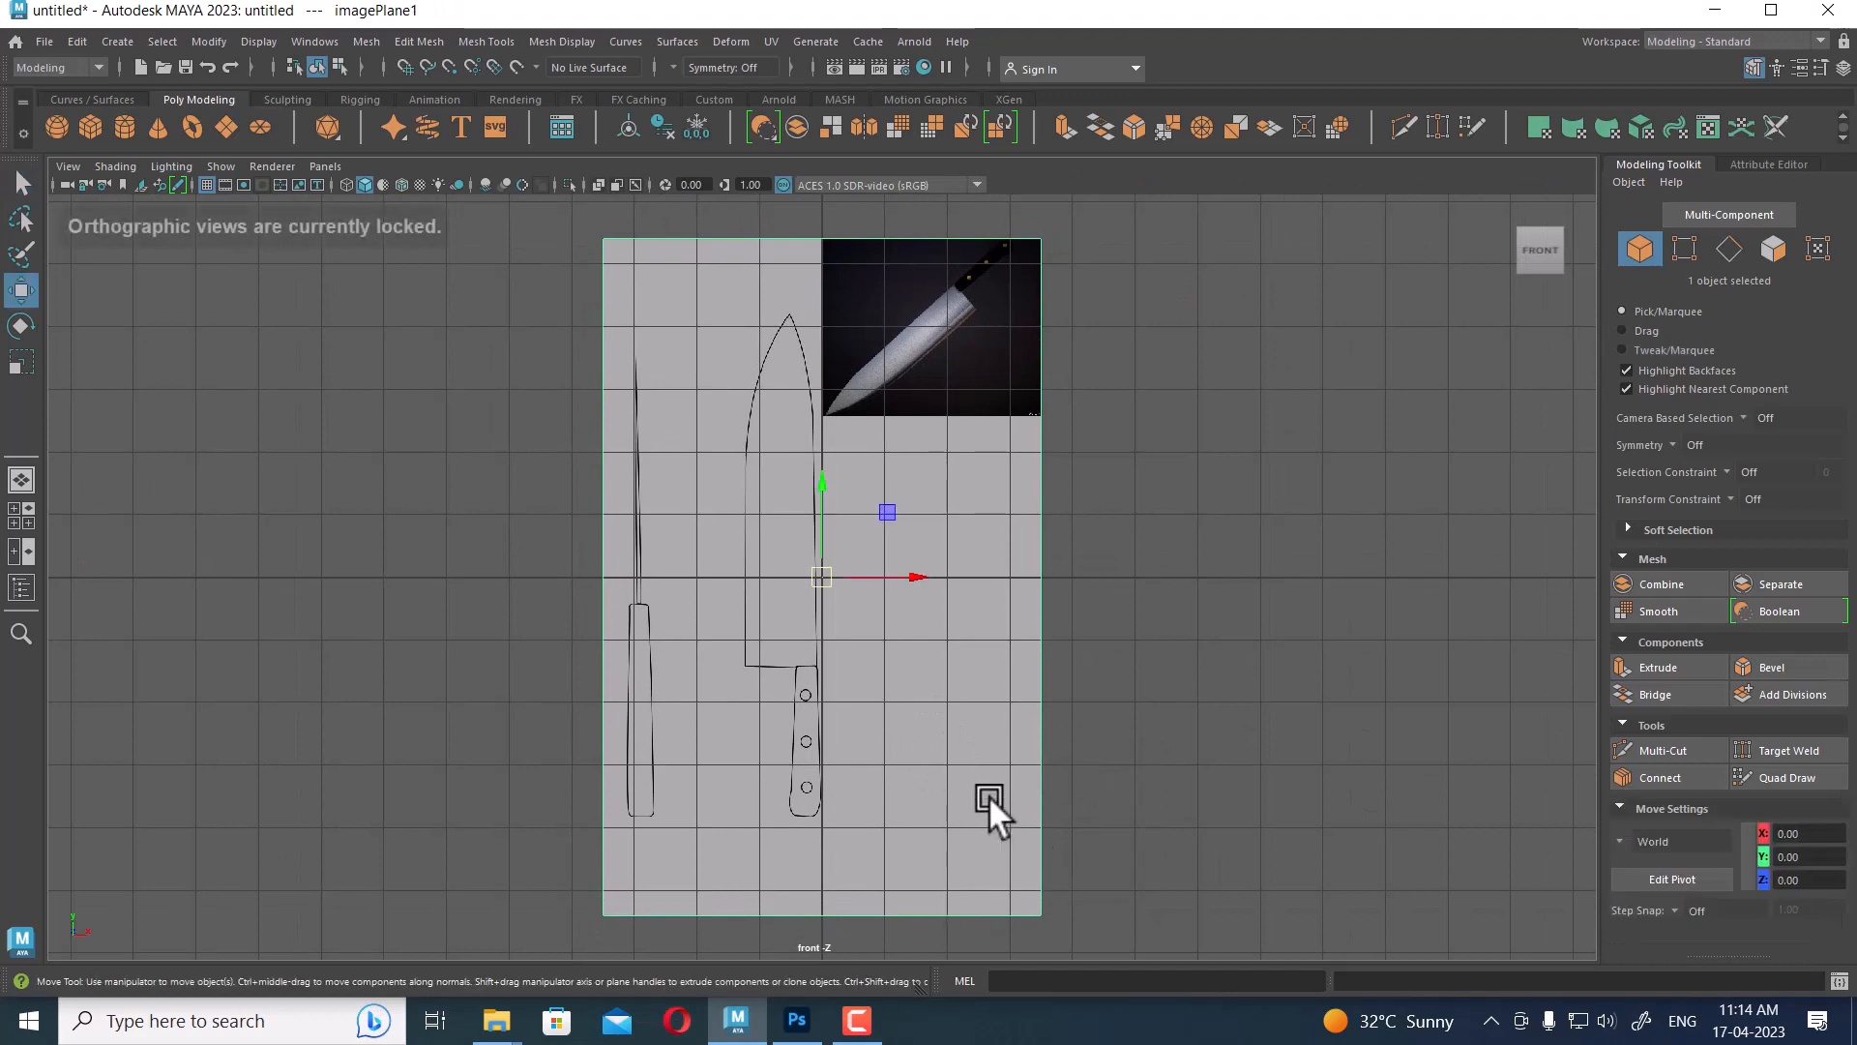
left_click_drag(917, 580, 990, 578)
Import the same knife drawing from the props 3 folder as an image plane in the side view
key("space")
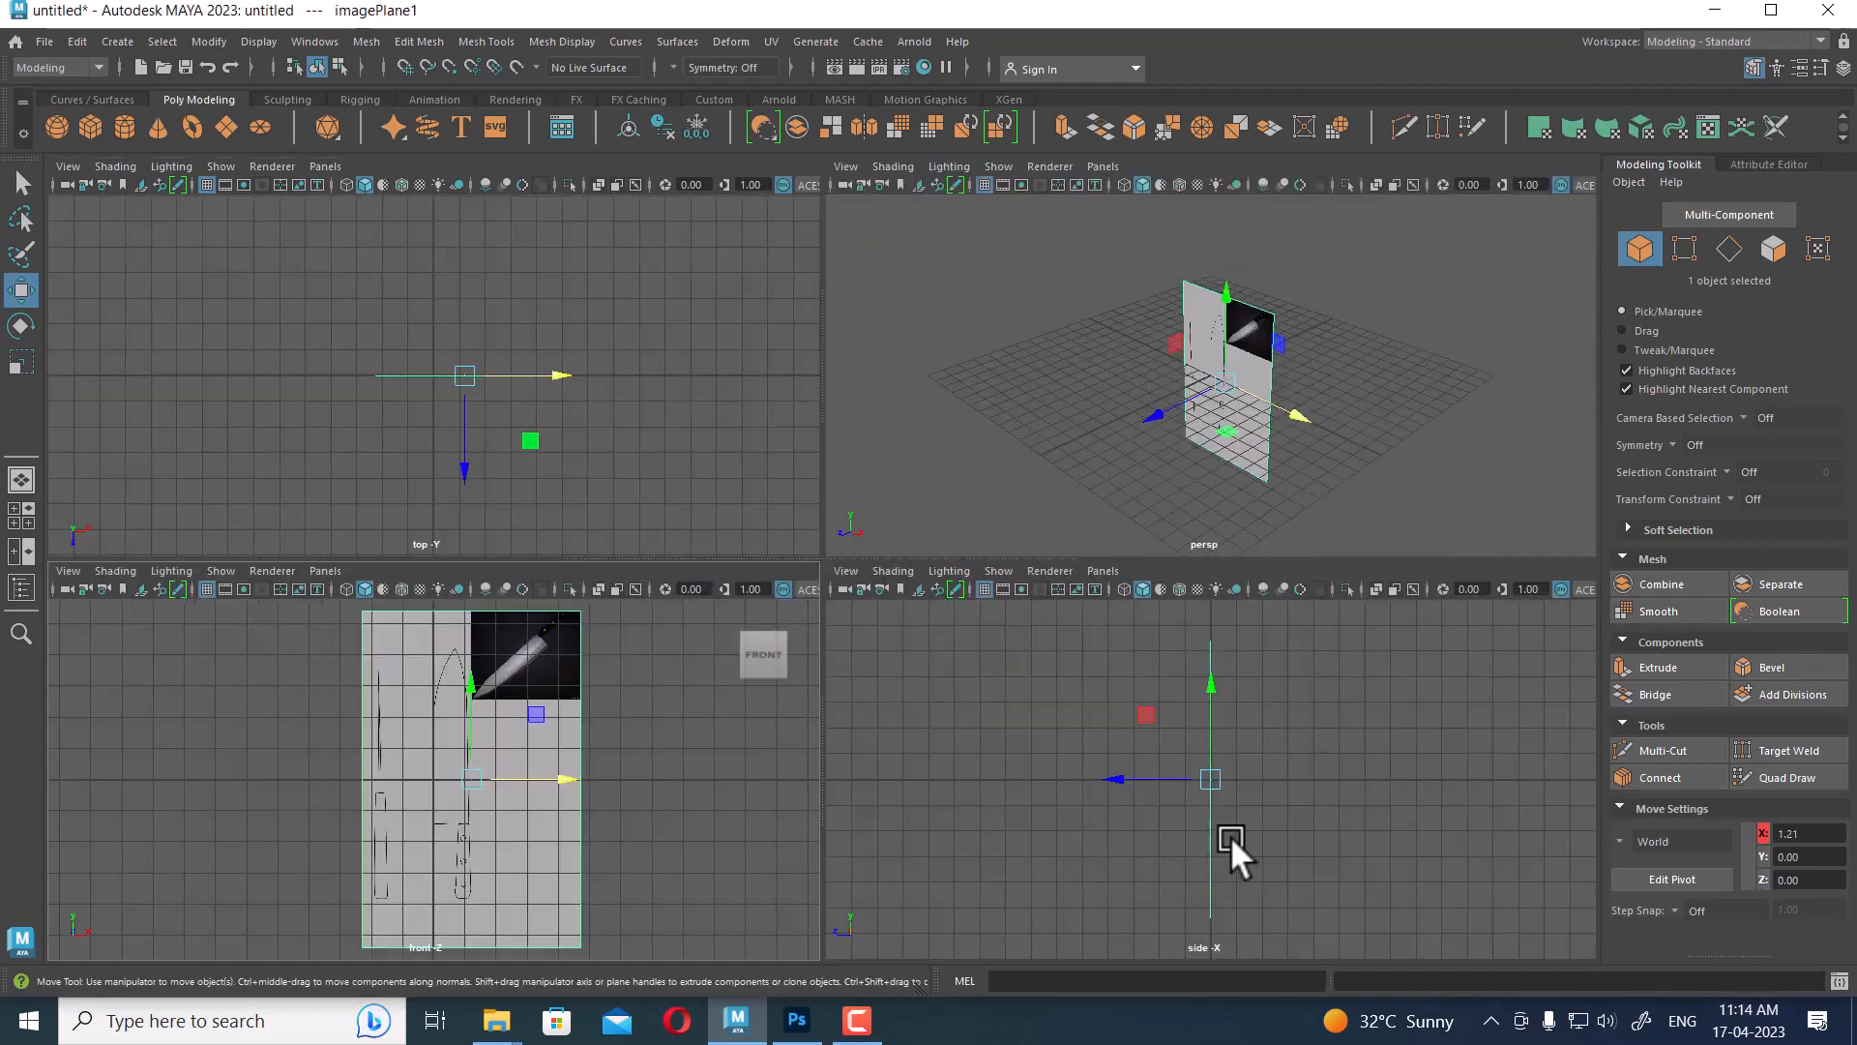
key("space")
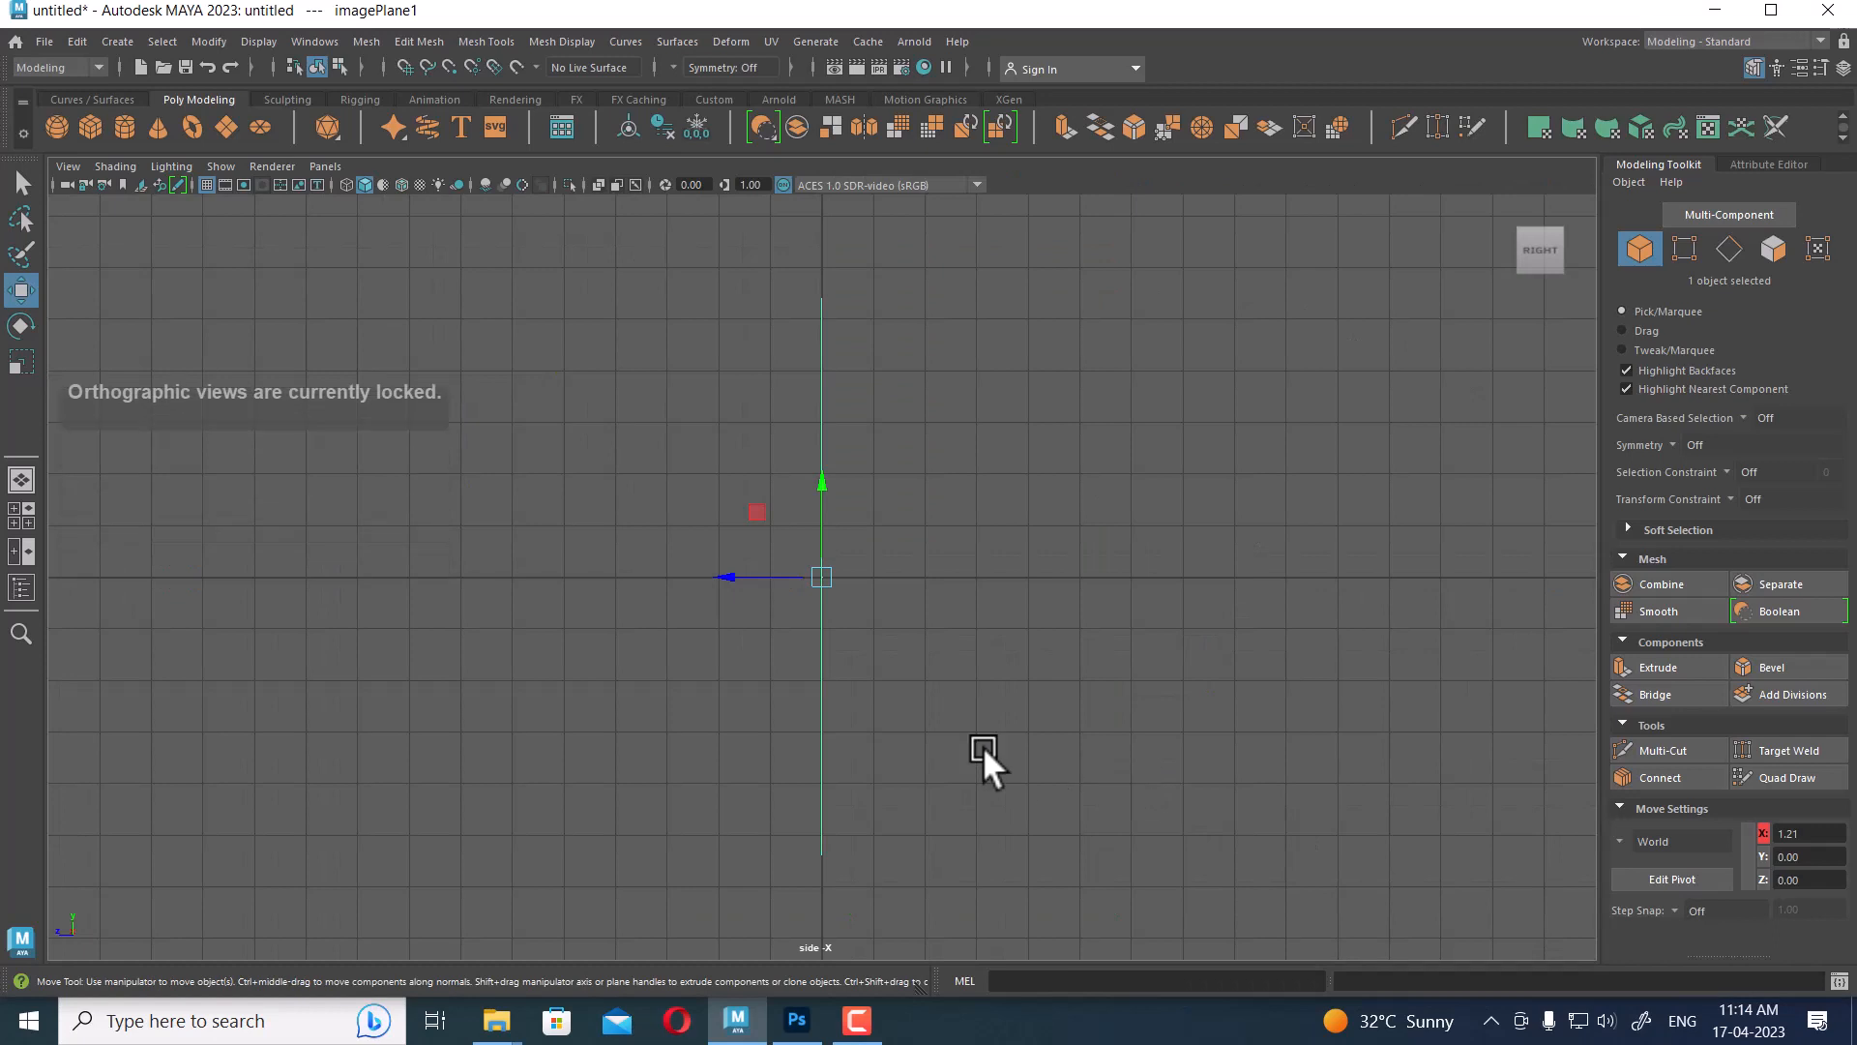
left_click(73, 166)
mouse_move(205, 601)
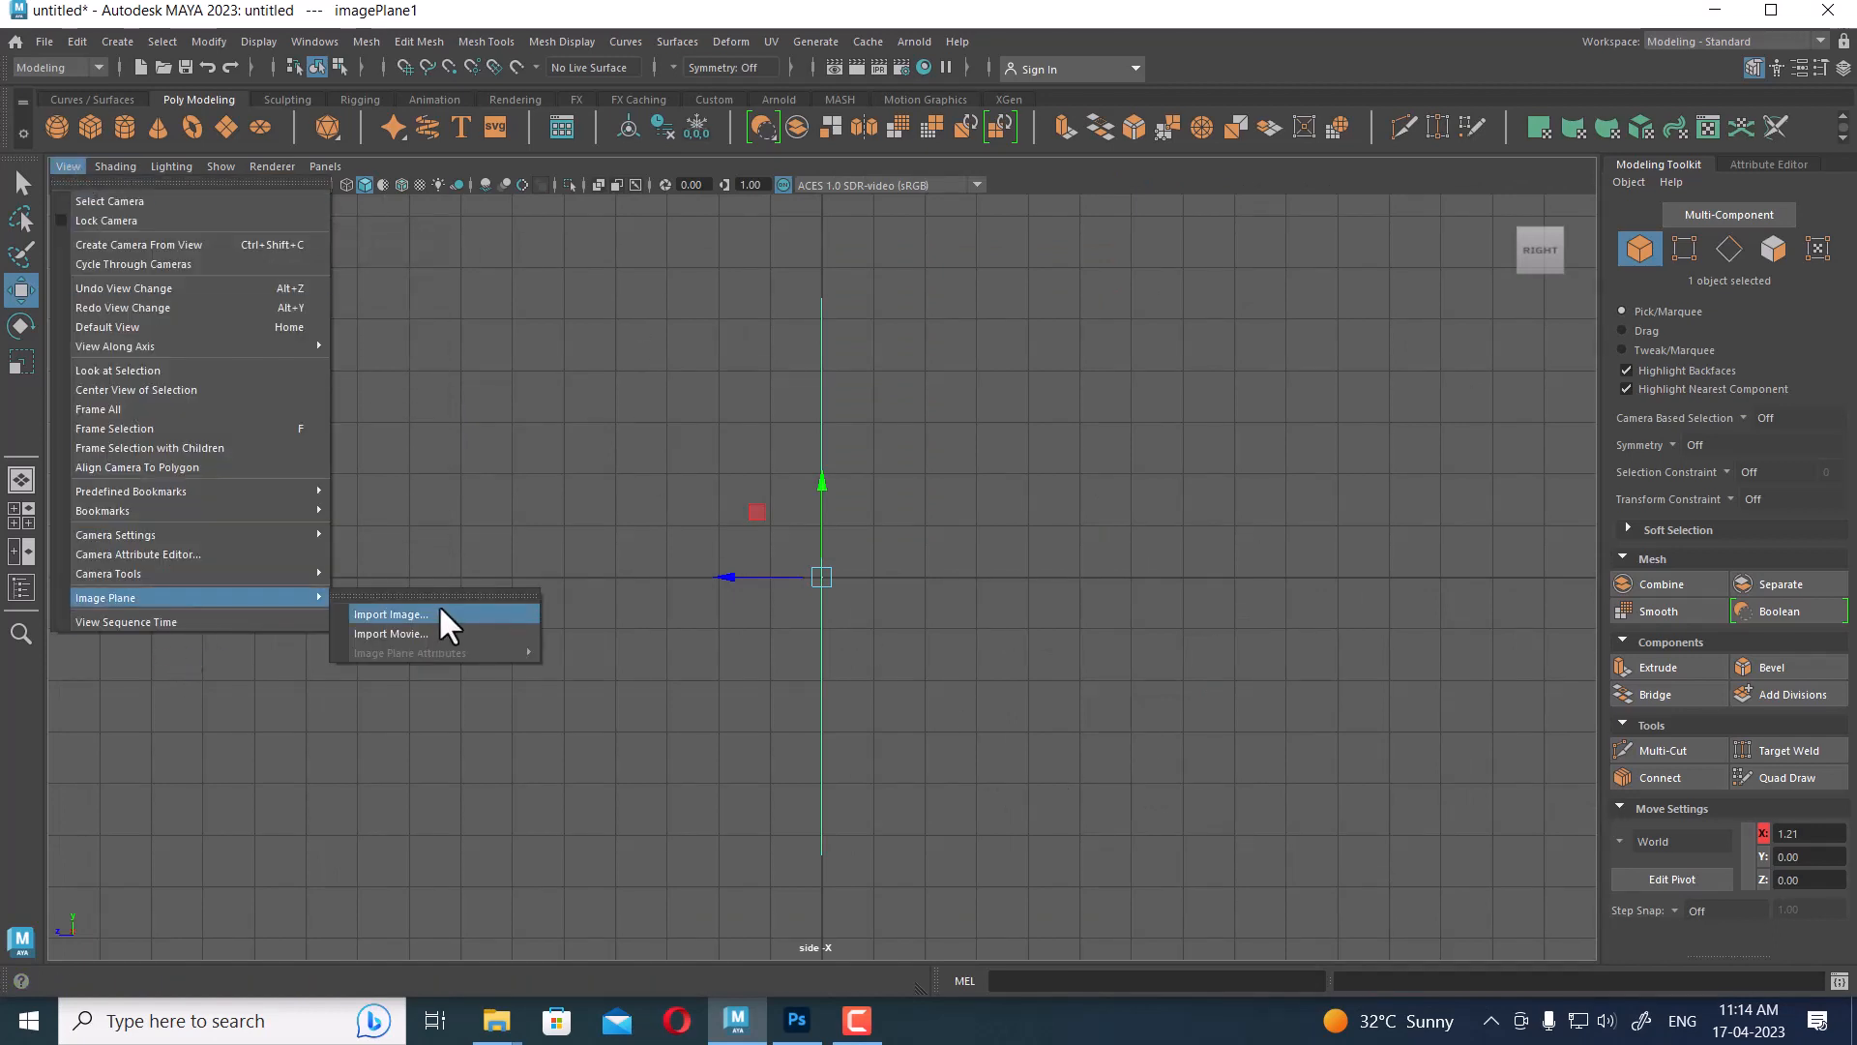
left_click(432, 608)
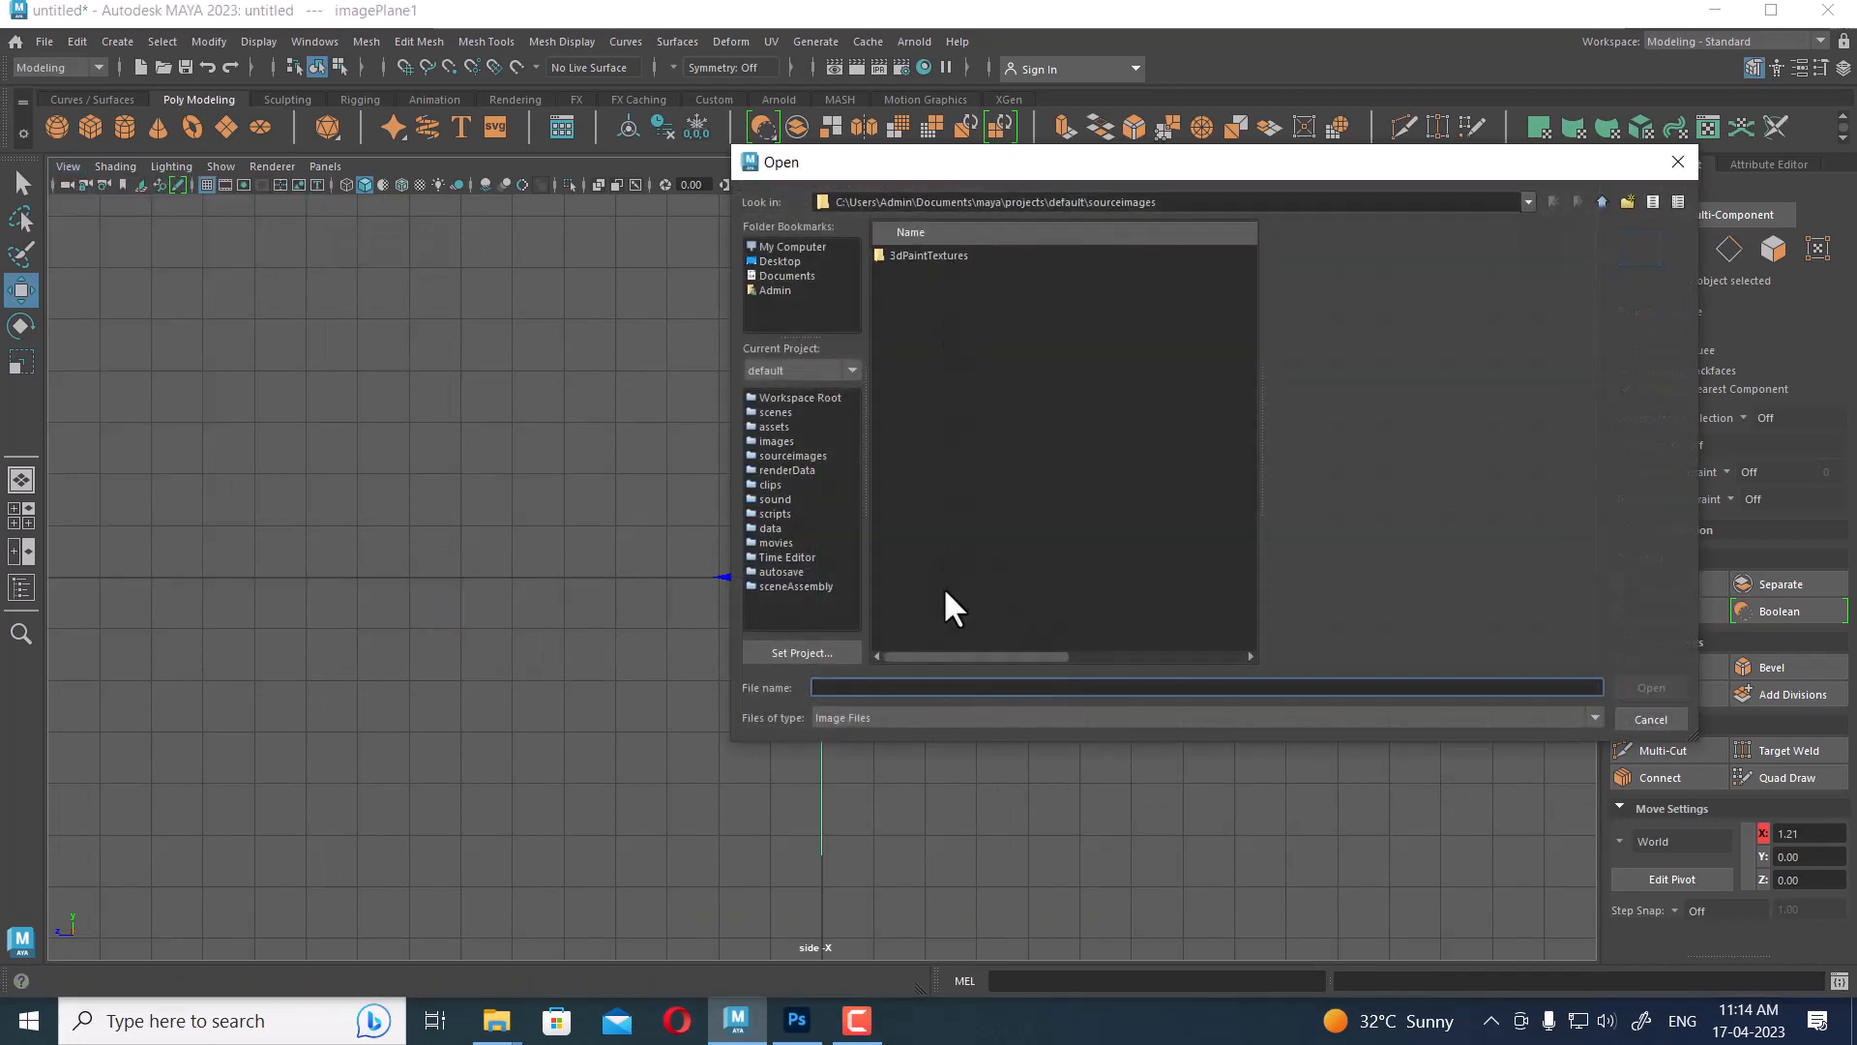
key("ctrl+v")
key("Return")
double_click(899, 257)
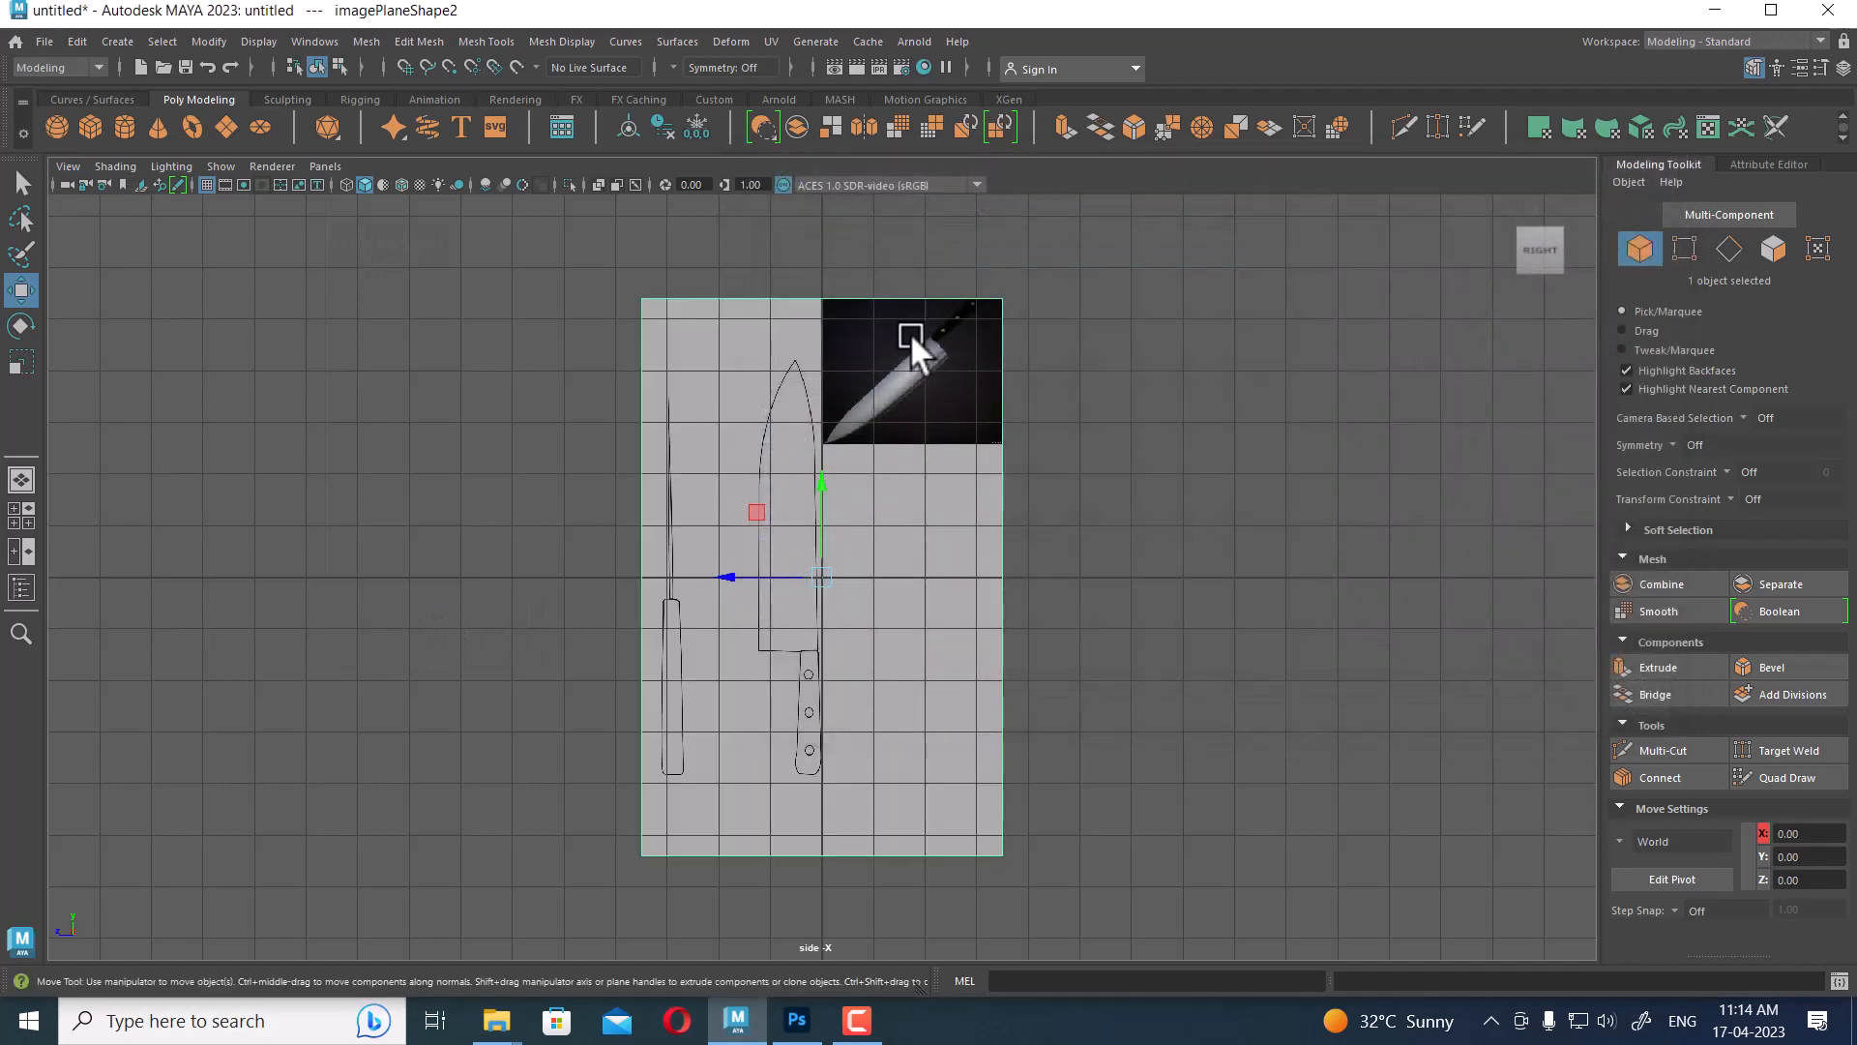
Move the side image plane along Z to -0.57 so the large knife outline is centred on the vertical axis
left_click(1122, 521)
left_click(995, 538)
scroll(965, 688, "up", 4)
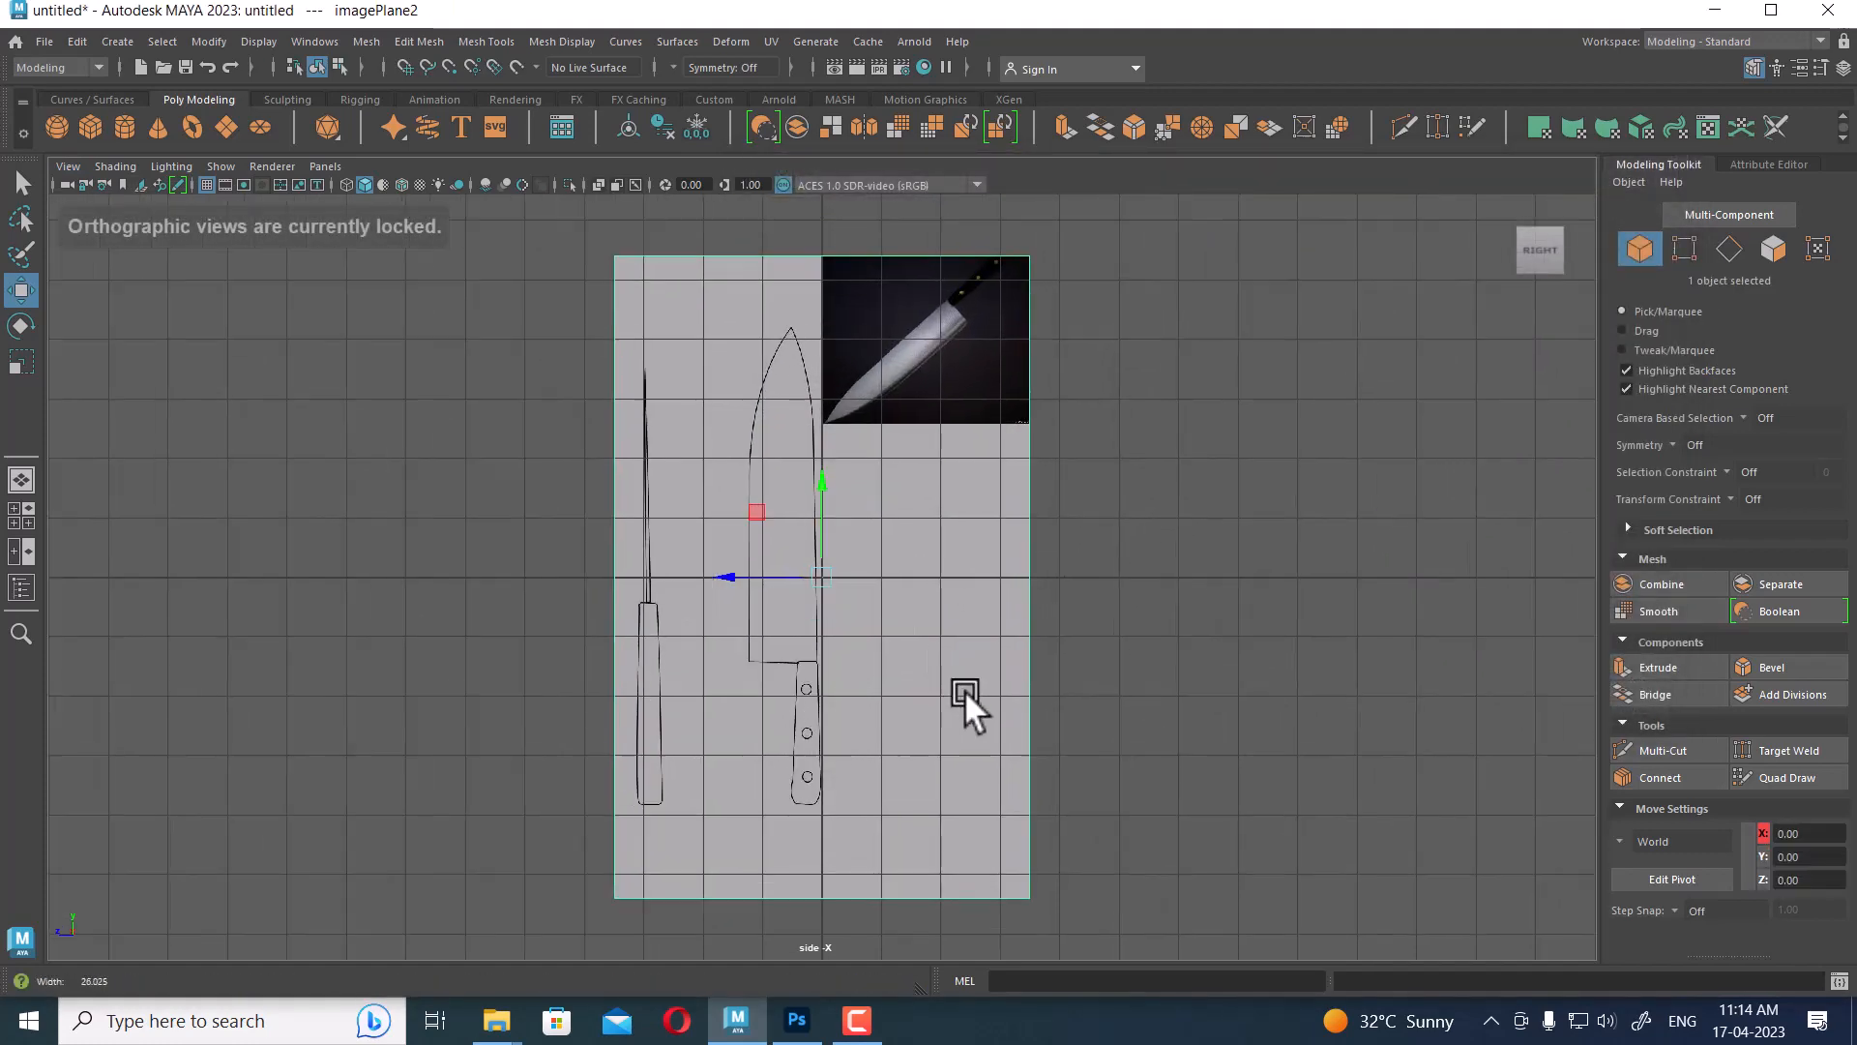
middle_click_drag(955, 637, 961, 665, "alt")
scroll(870, 682, "up", 1)
left_click_drag(745, 608, 775, 611)
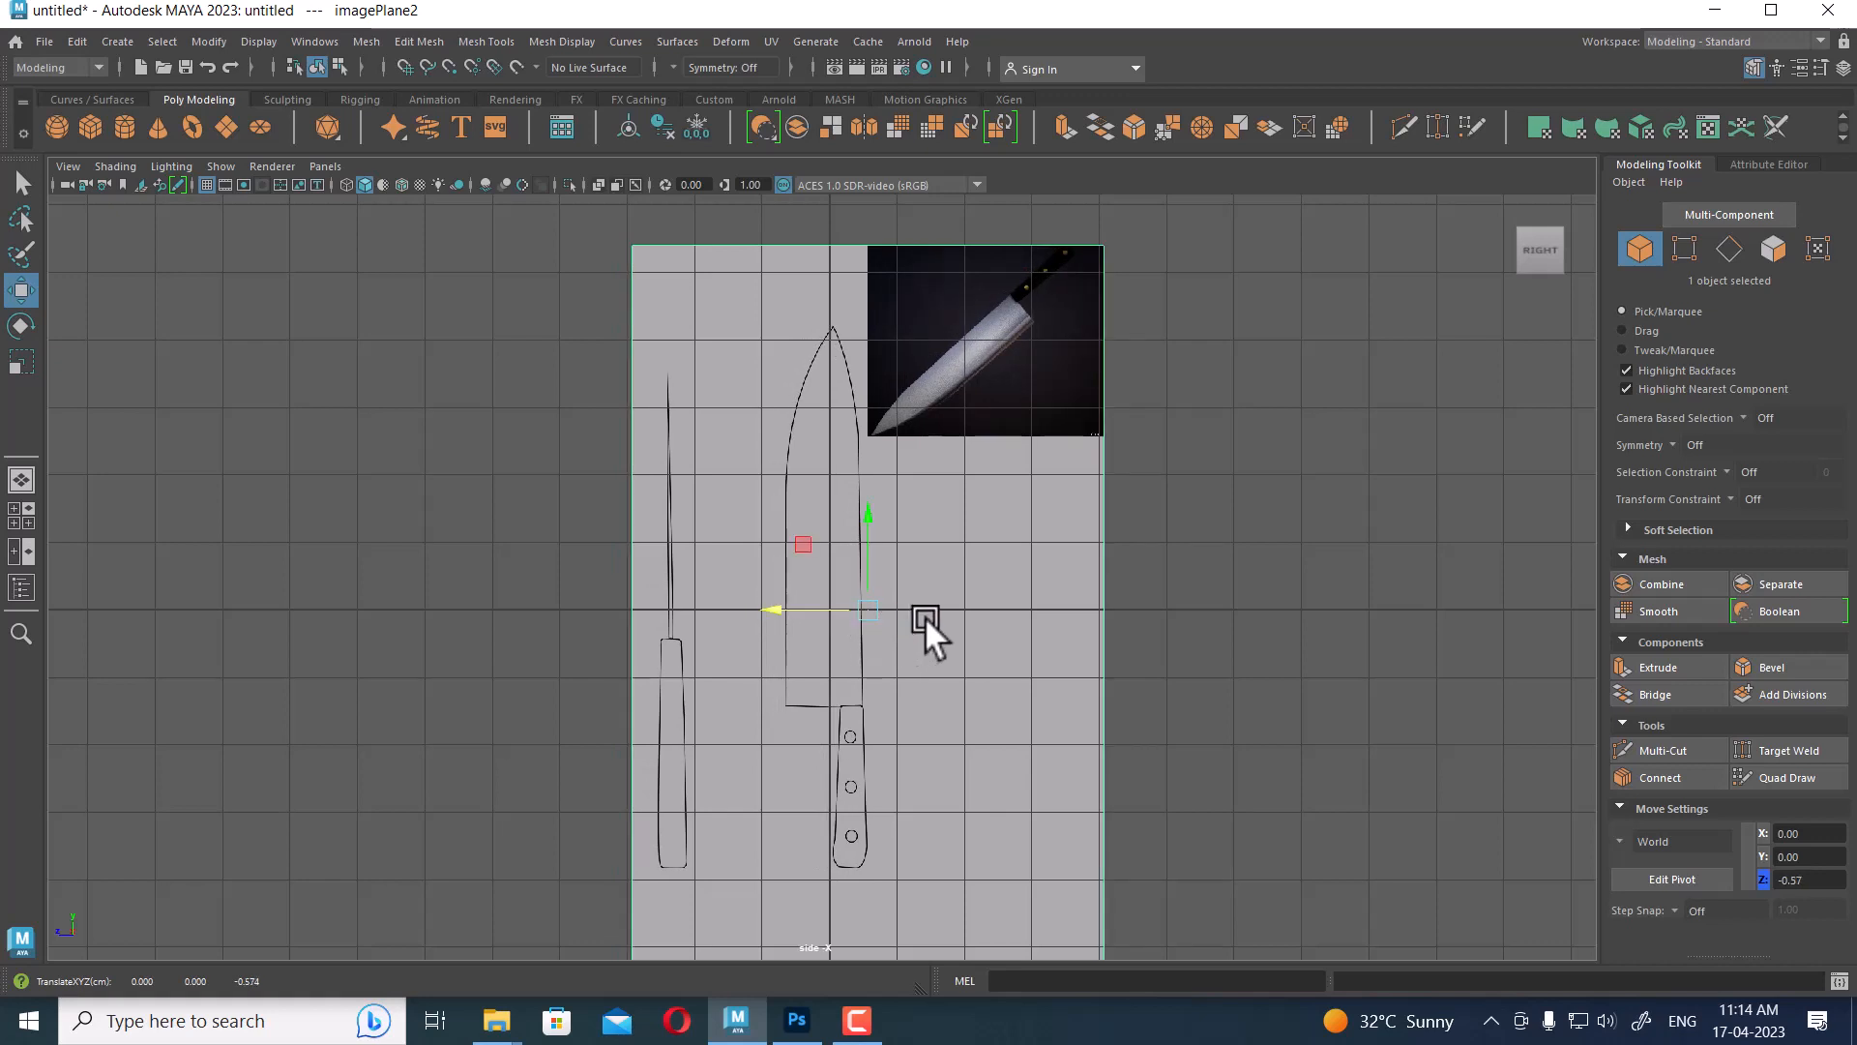
scroll(909, 629, "up", 5)
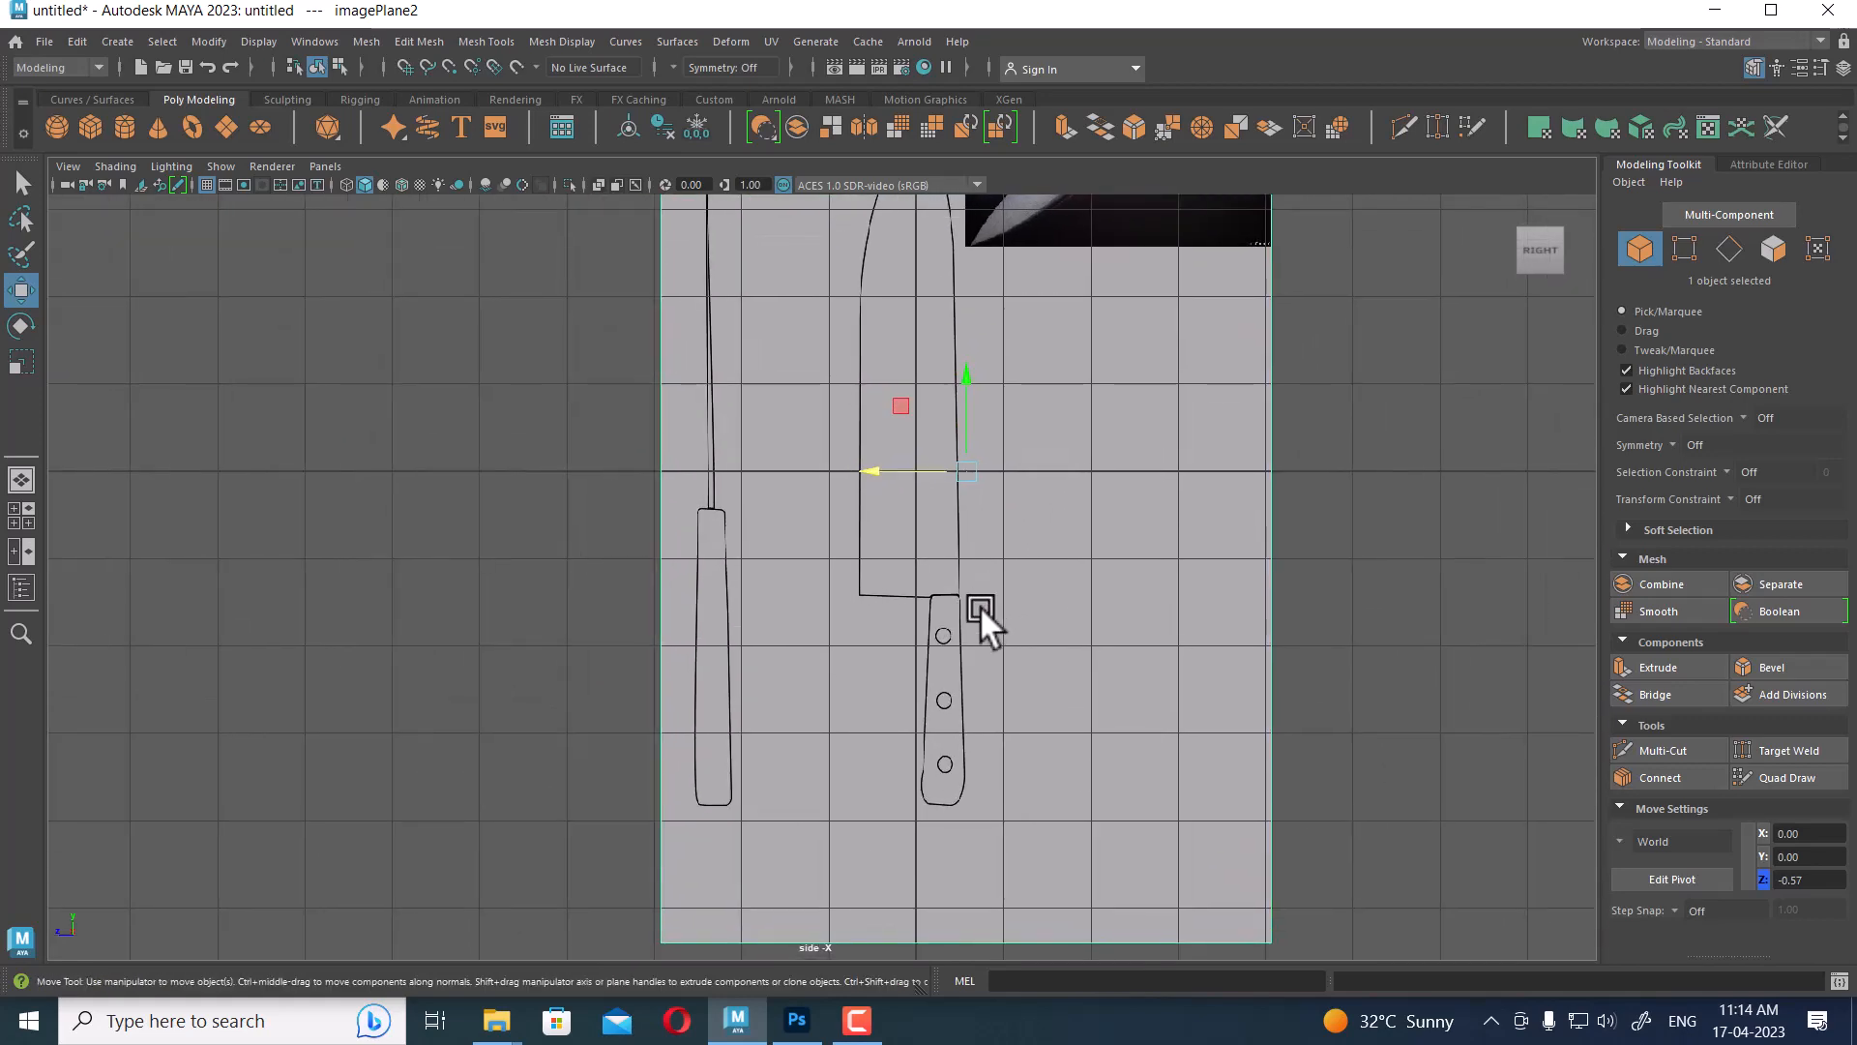
Enlarge the front and side viewports and check the knife outline's alignment with the grid in both
key("space")
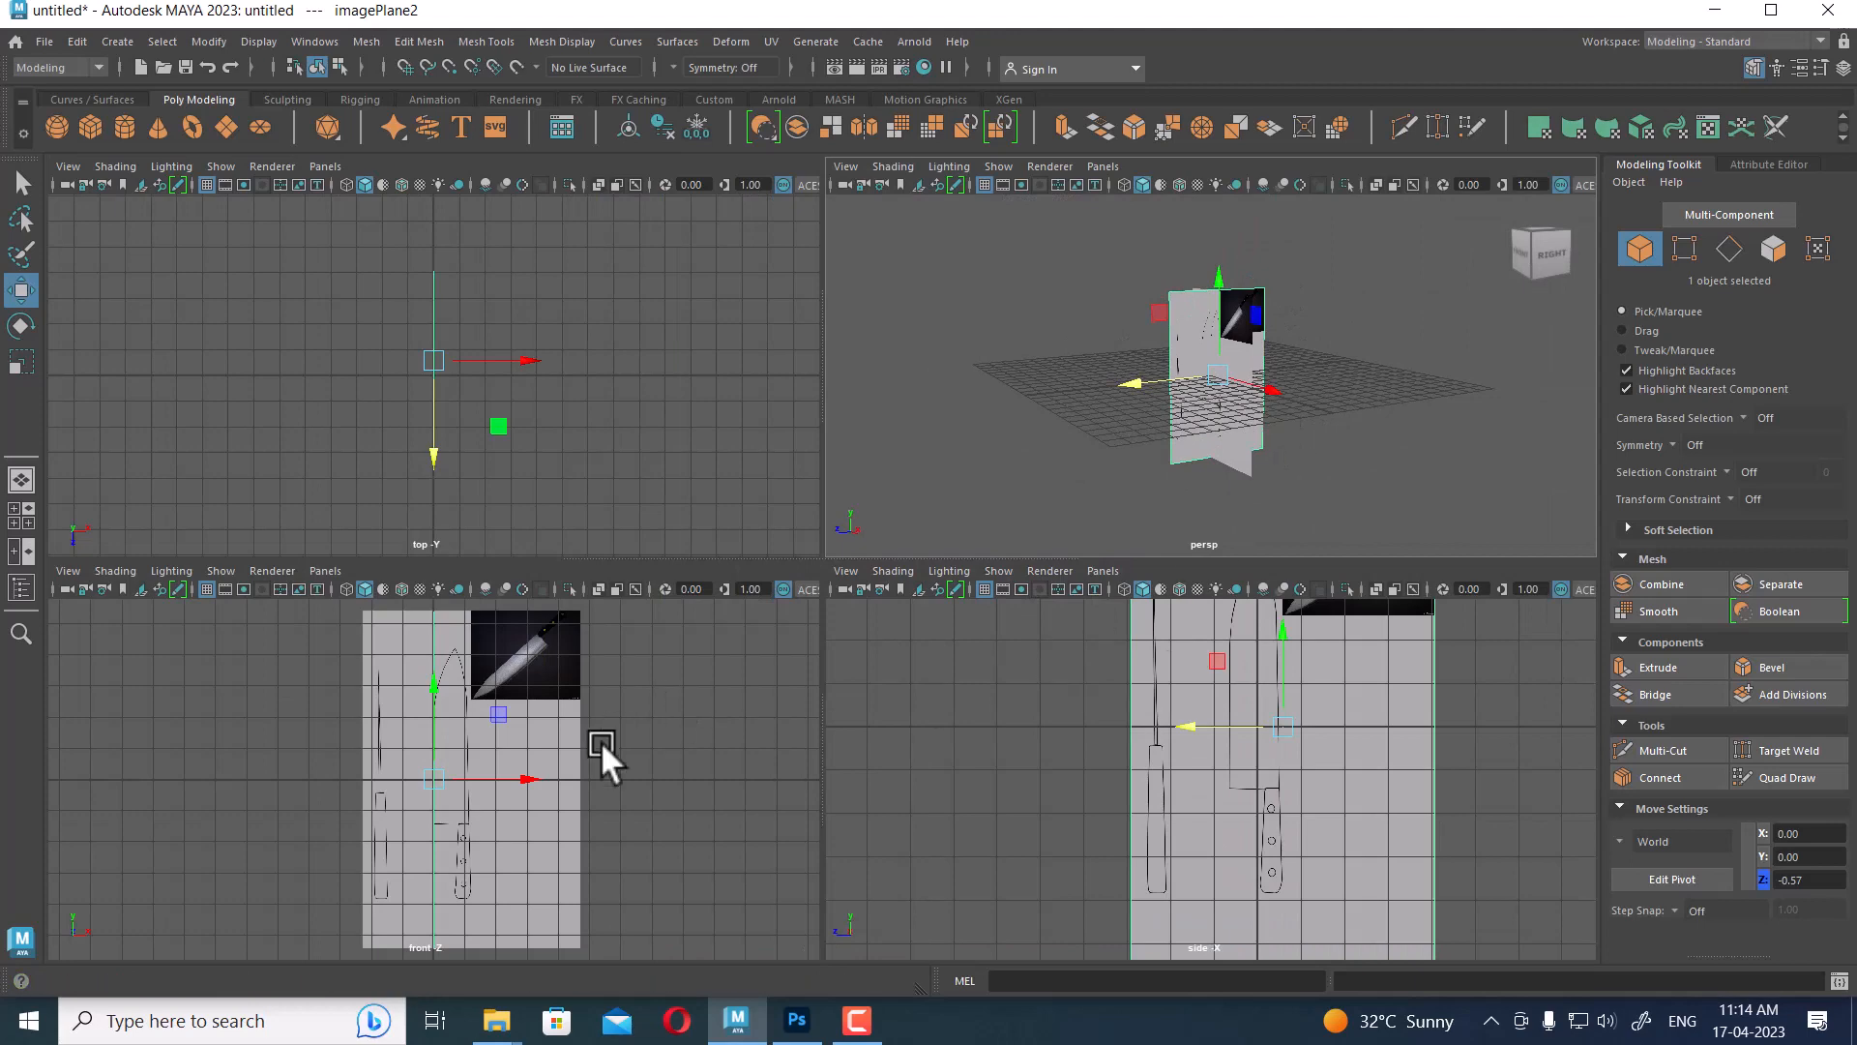
middle_click_drag(606, 760, 639, 710, "alt")
left_click_drag(853, 557, 851, 290)
scroll(1246, 757, "up", 5)
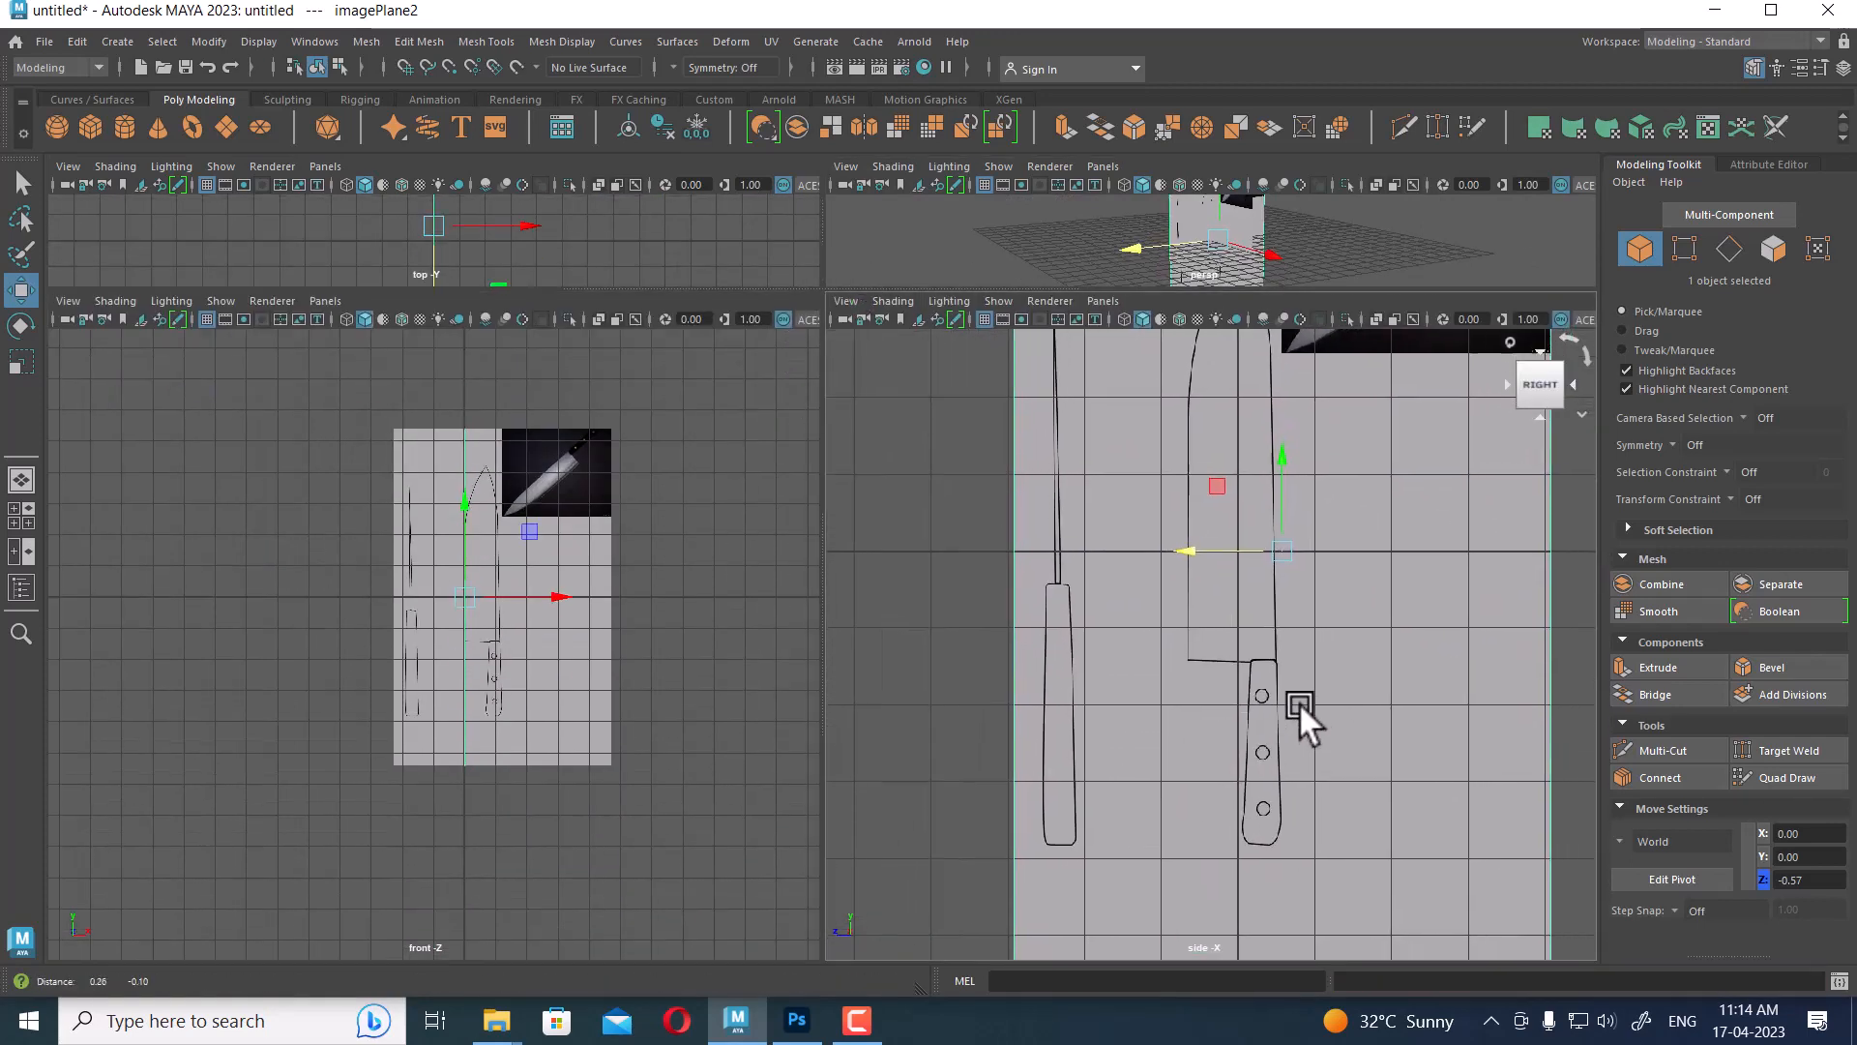
scroll(1259, 682, "down", 2)
scroll(1296, 711, "up", 1)
key("space")
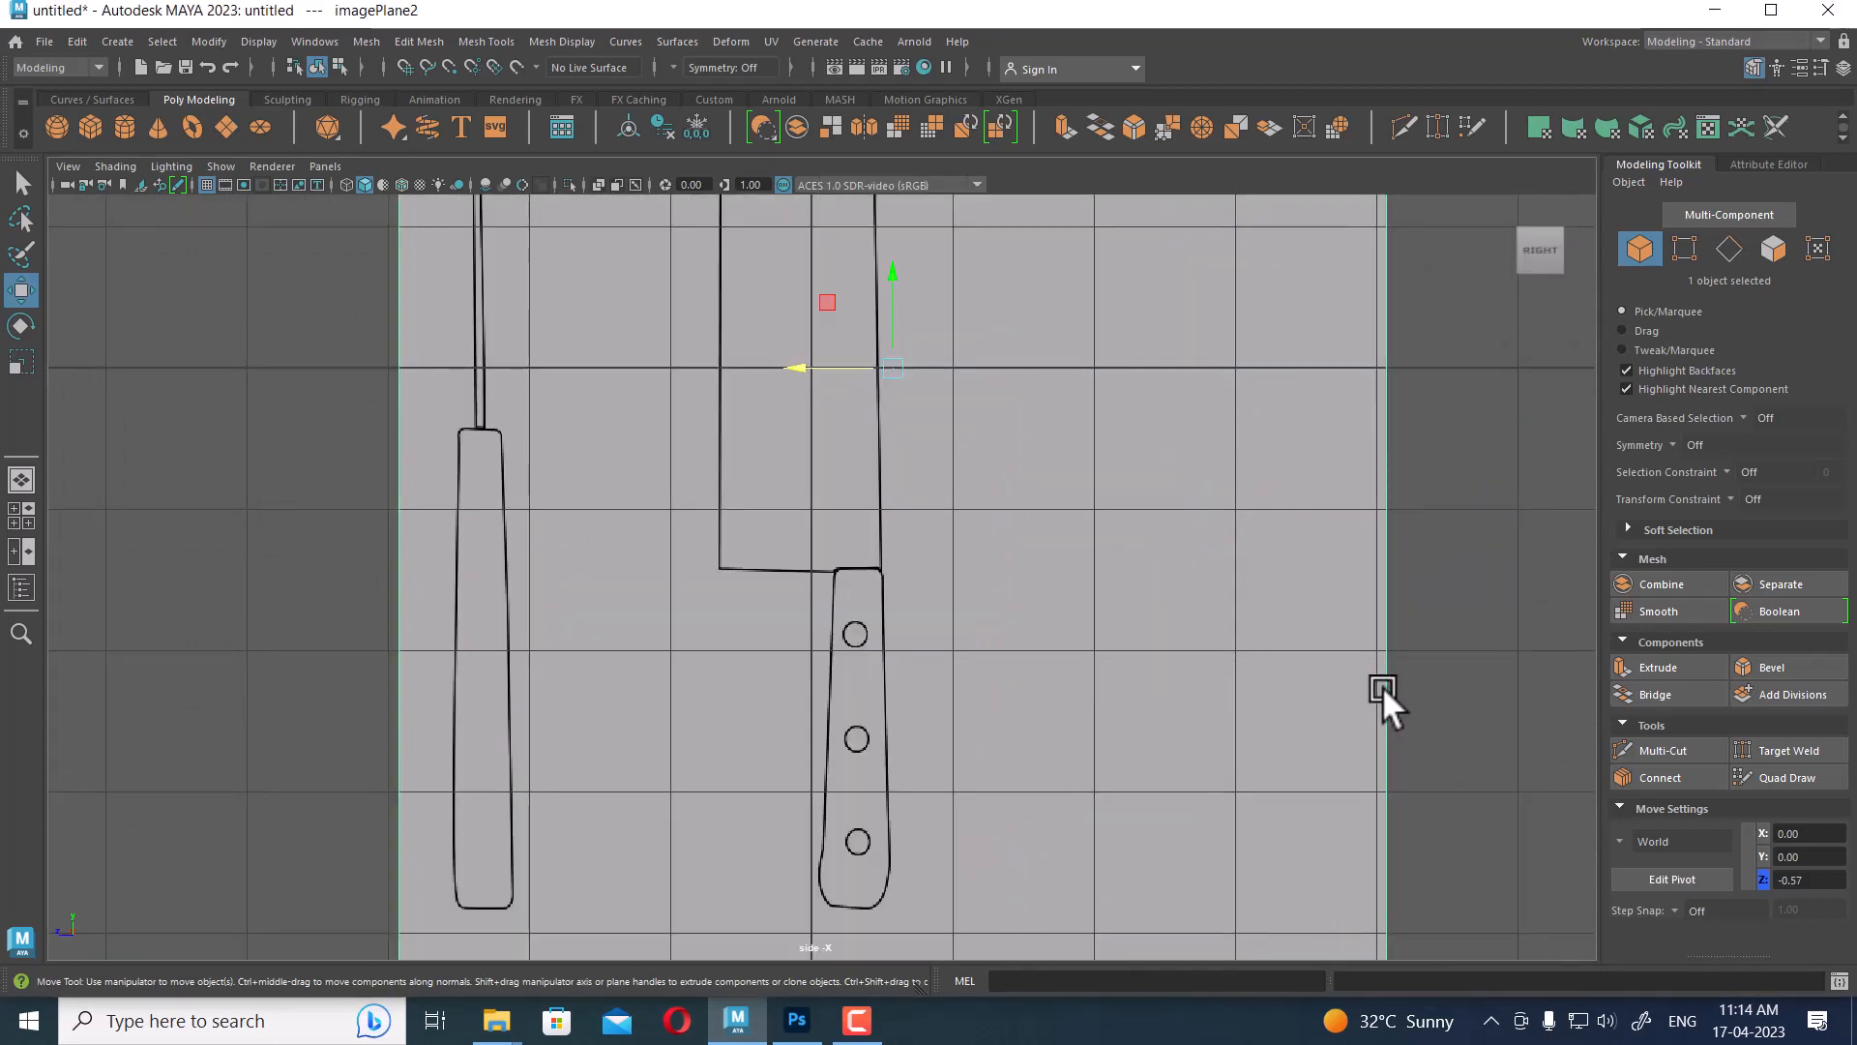
Raise both image planes along Y to 3.85 so the knife handle's end rests on the ground line
left_click(1449, 670)
scroll(1331, 682, "down", 3)
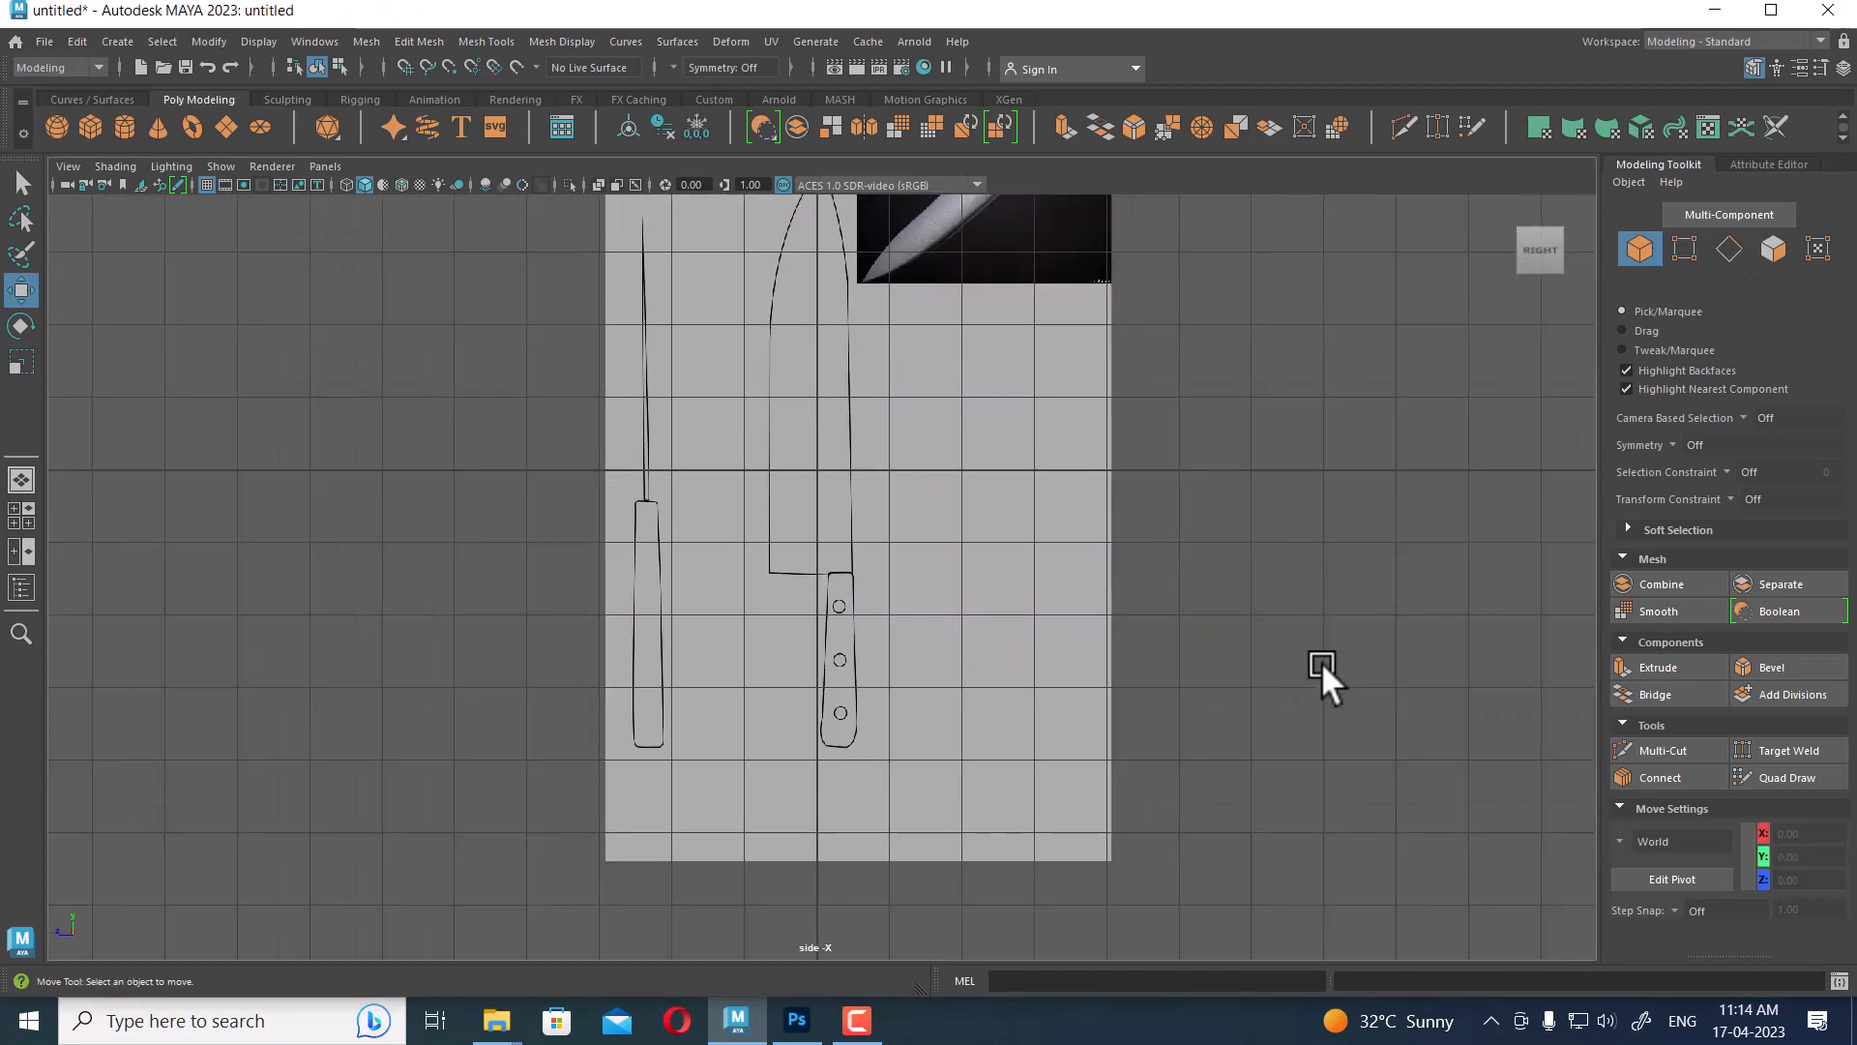
left_click(721, 584)
left_click_drag(855, 391, 867, 120)
key("f")
left_click_drag(809, 500, 815, 459)
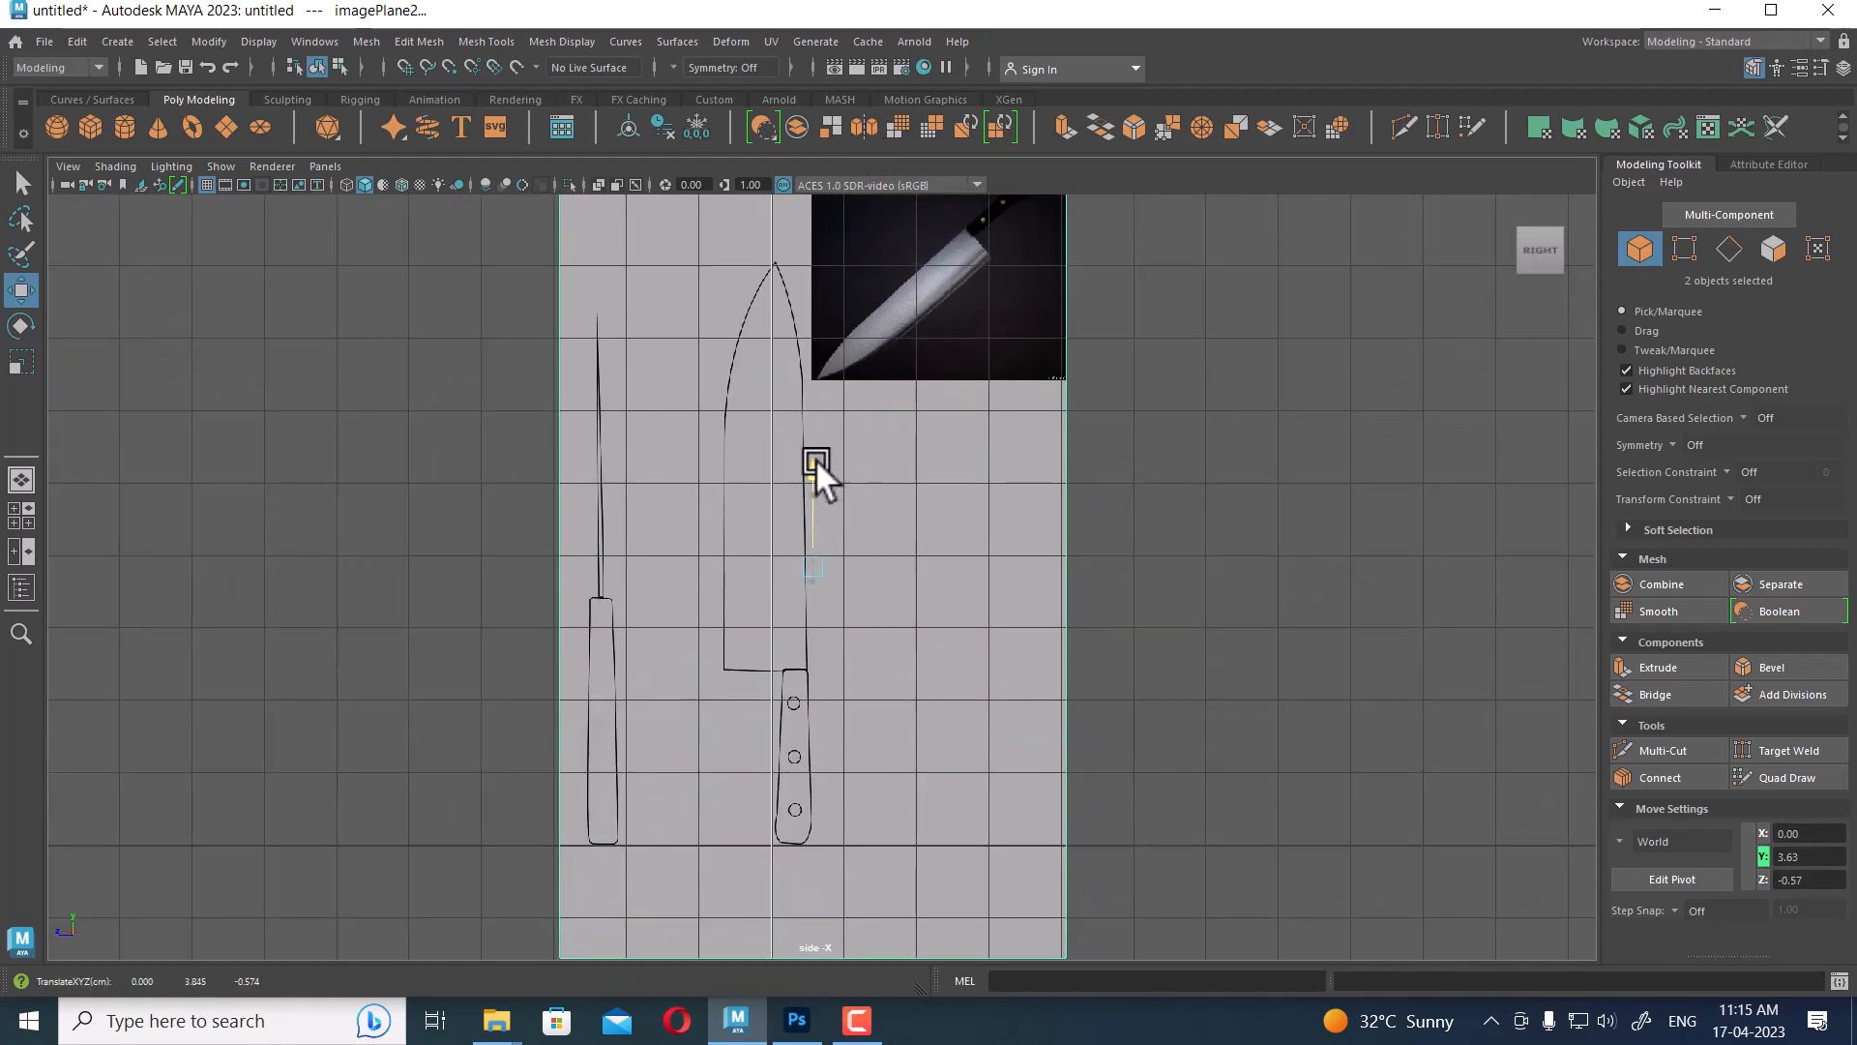
left_click(1105, 606)
key("space")
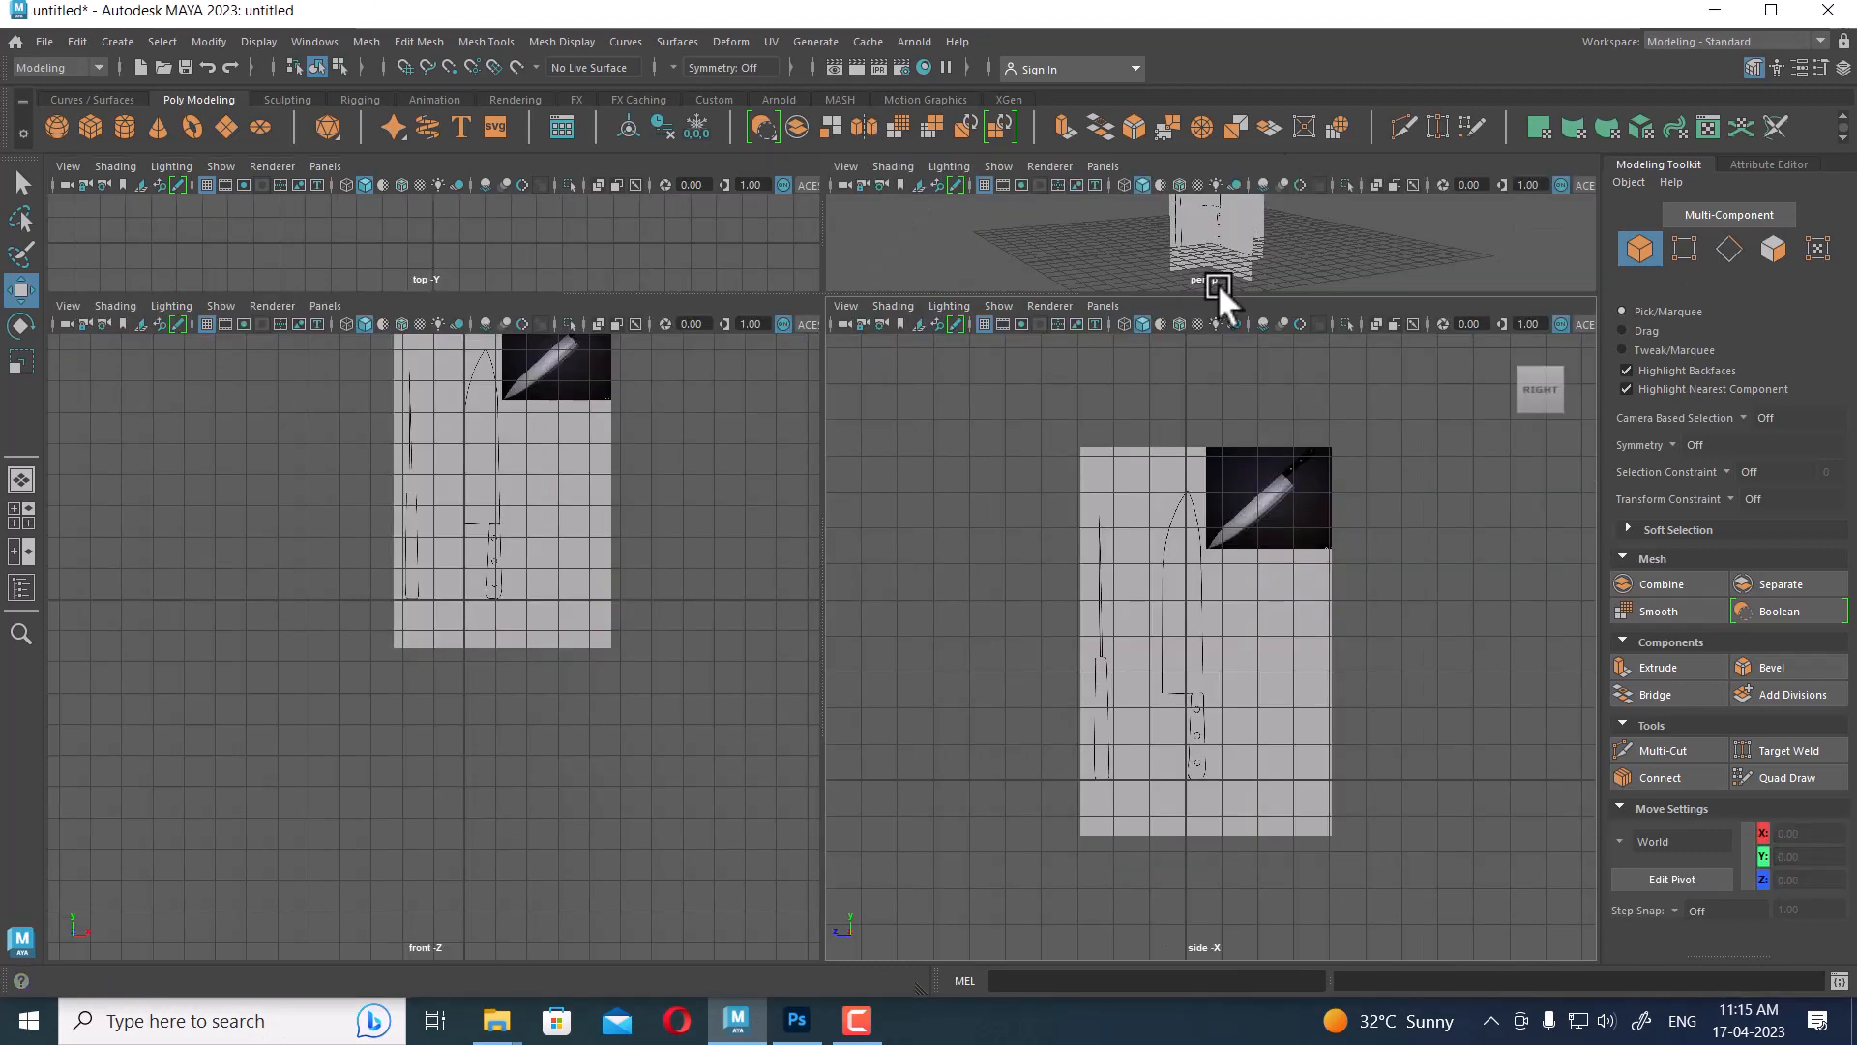
Rotate the side image plane about 90 degrees in the side view so the knife lies horizontally, tip to the left
left_click(1292, 699)
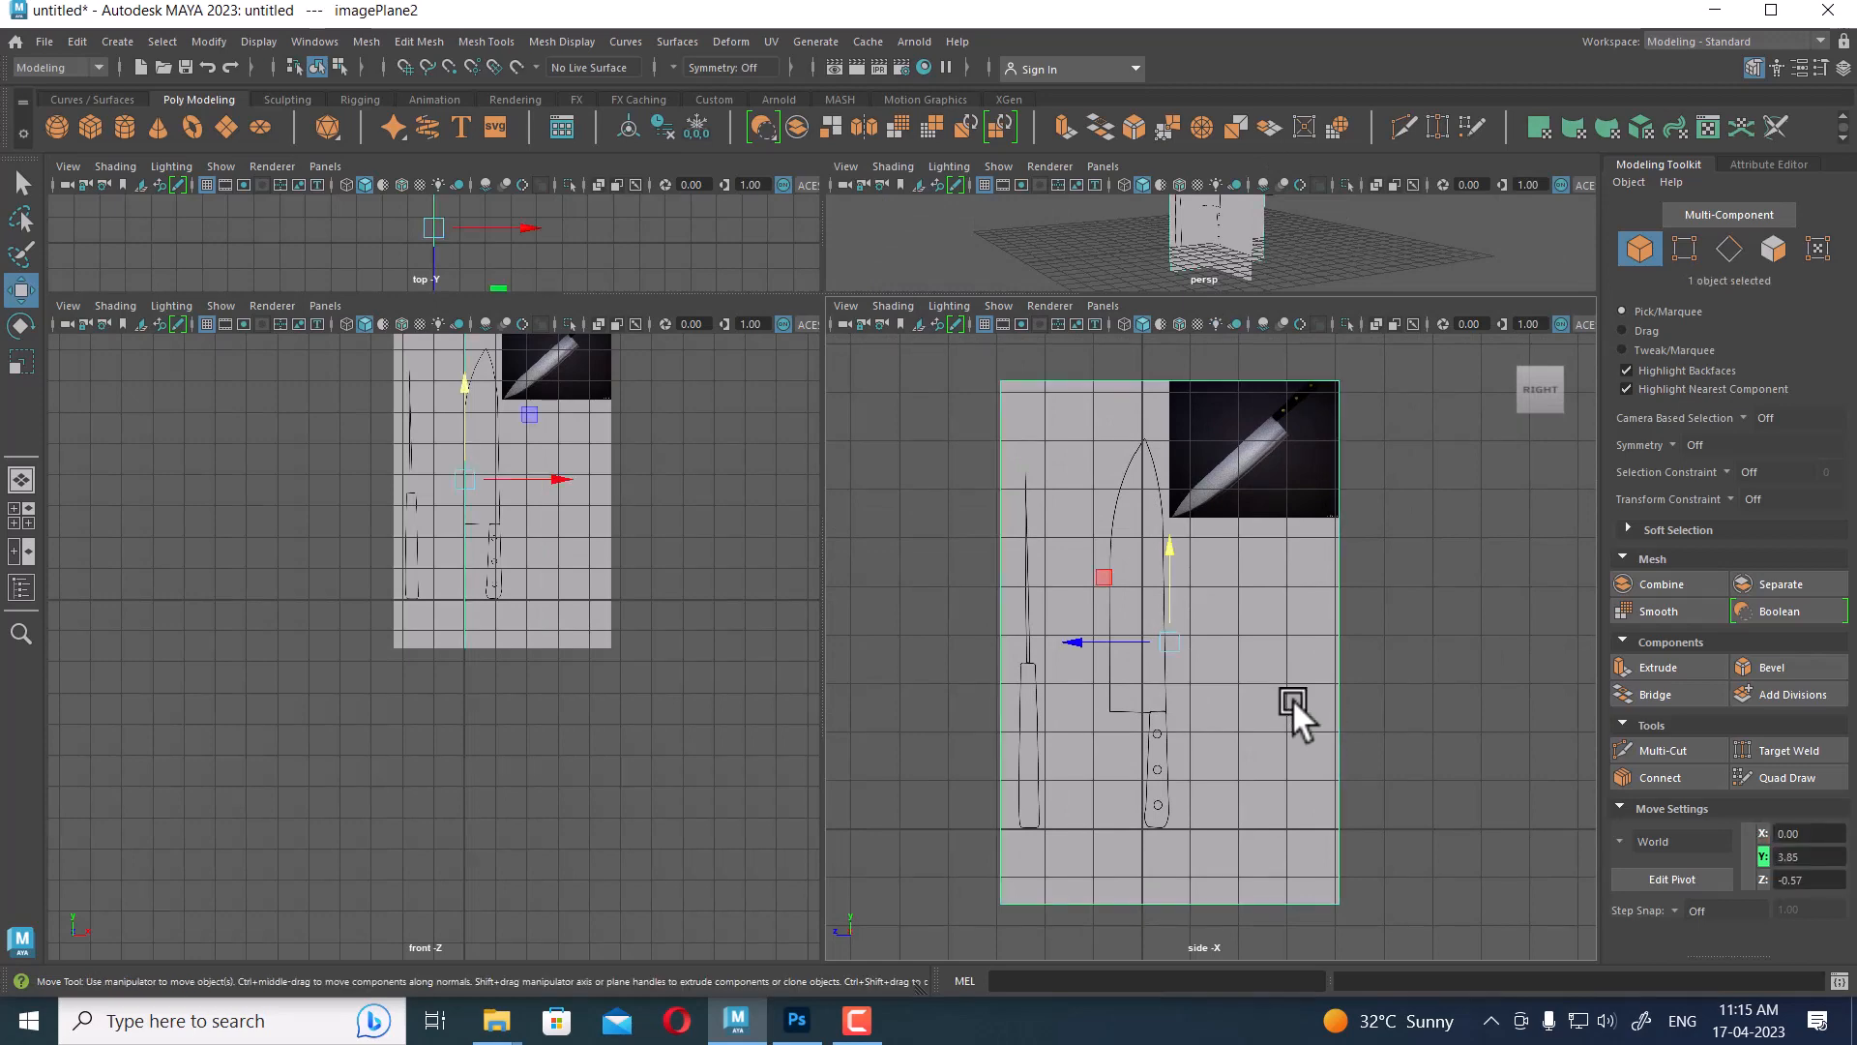
left_click_drag(1535, 695, 839, 967)
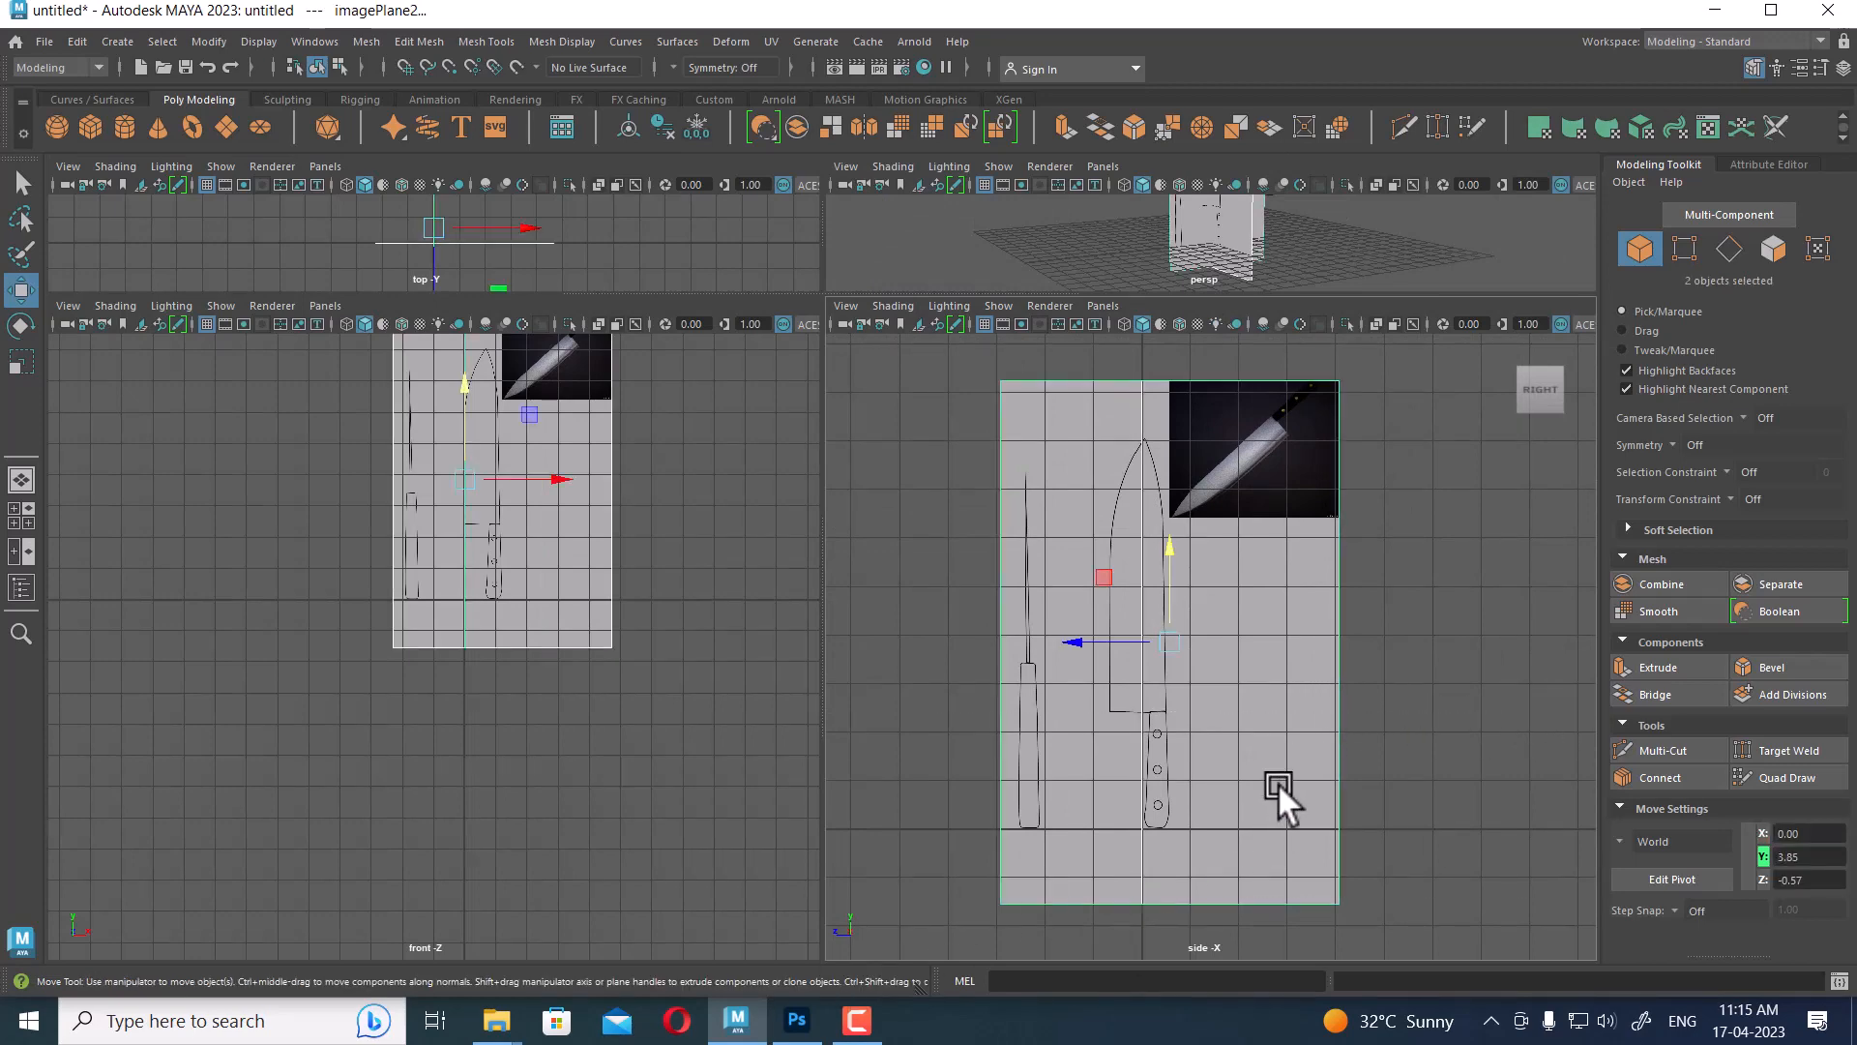
key("e")
left_click(1401, 751)
left_click(1329, 735)
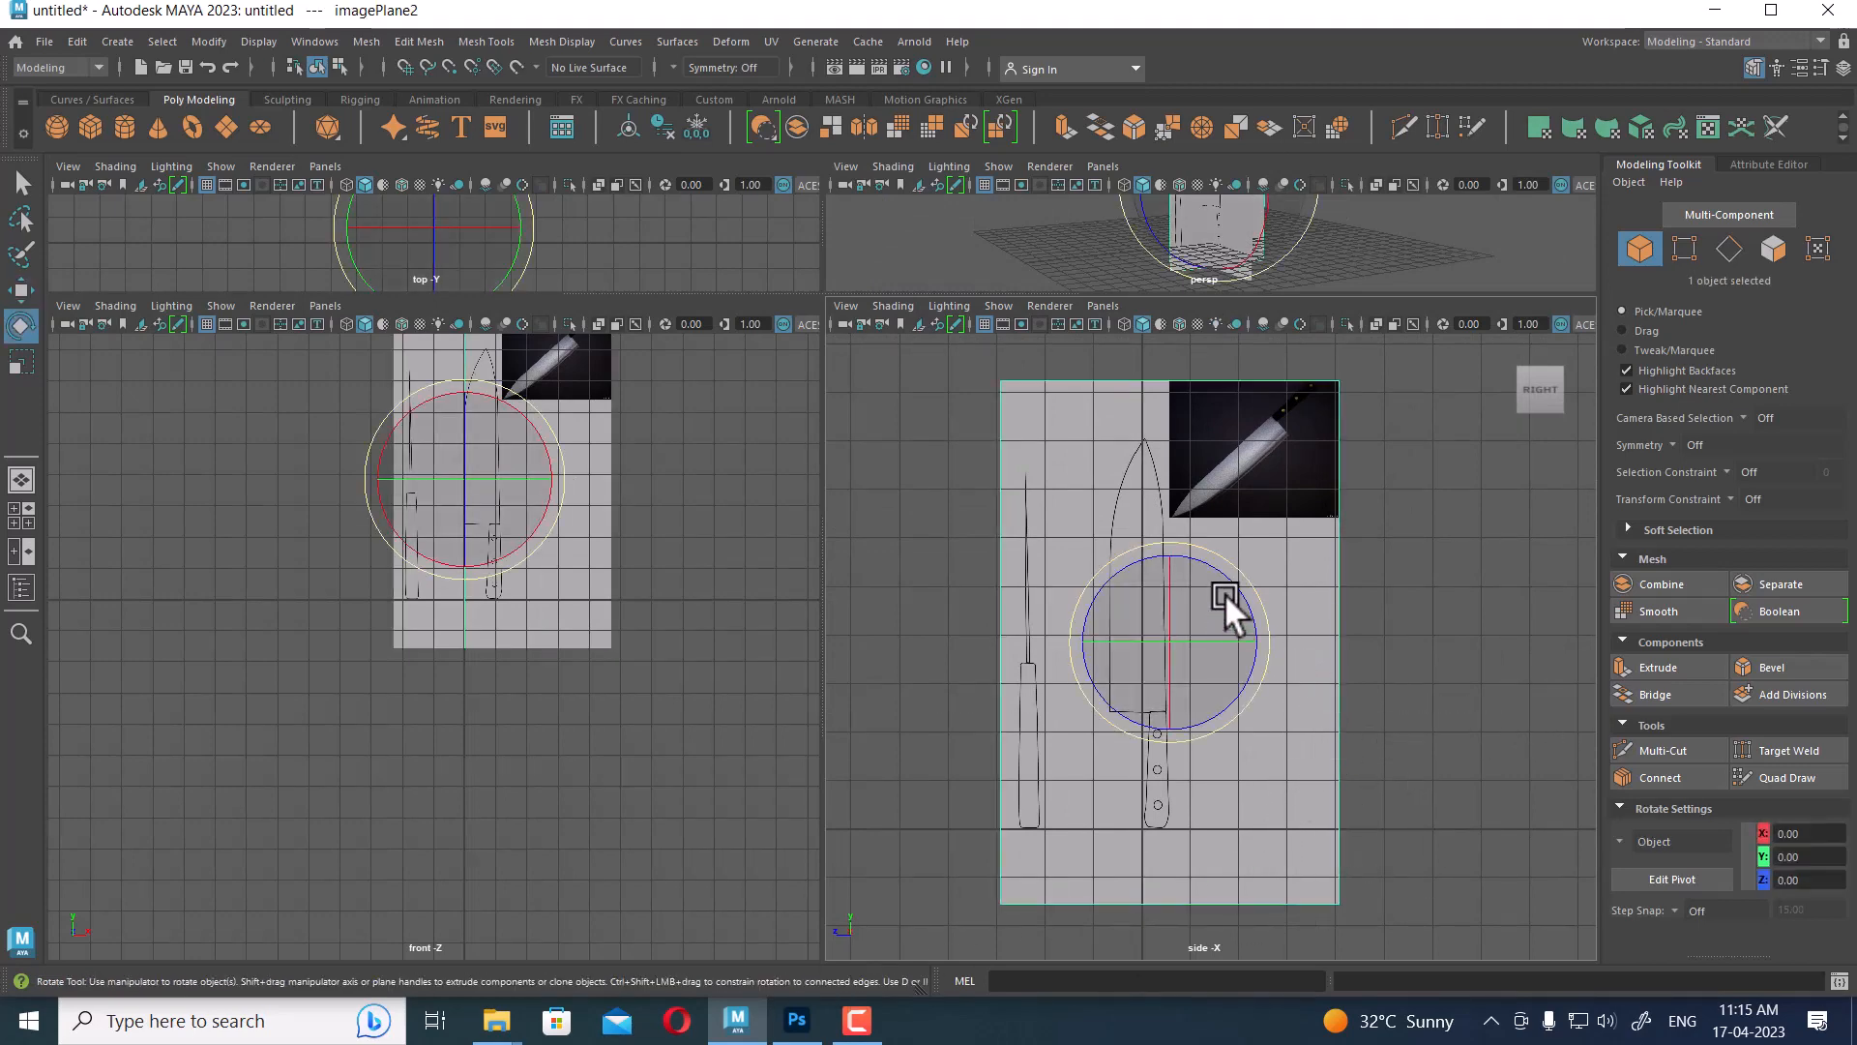
left_click_drag(1225, 594, 1147, 571)
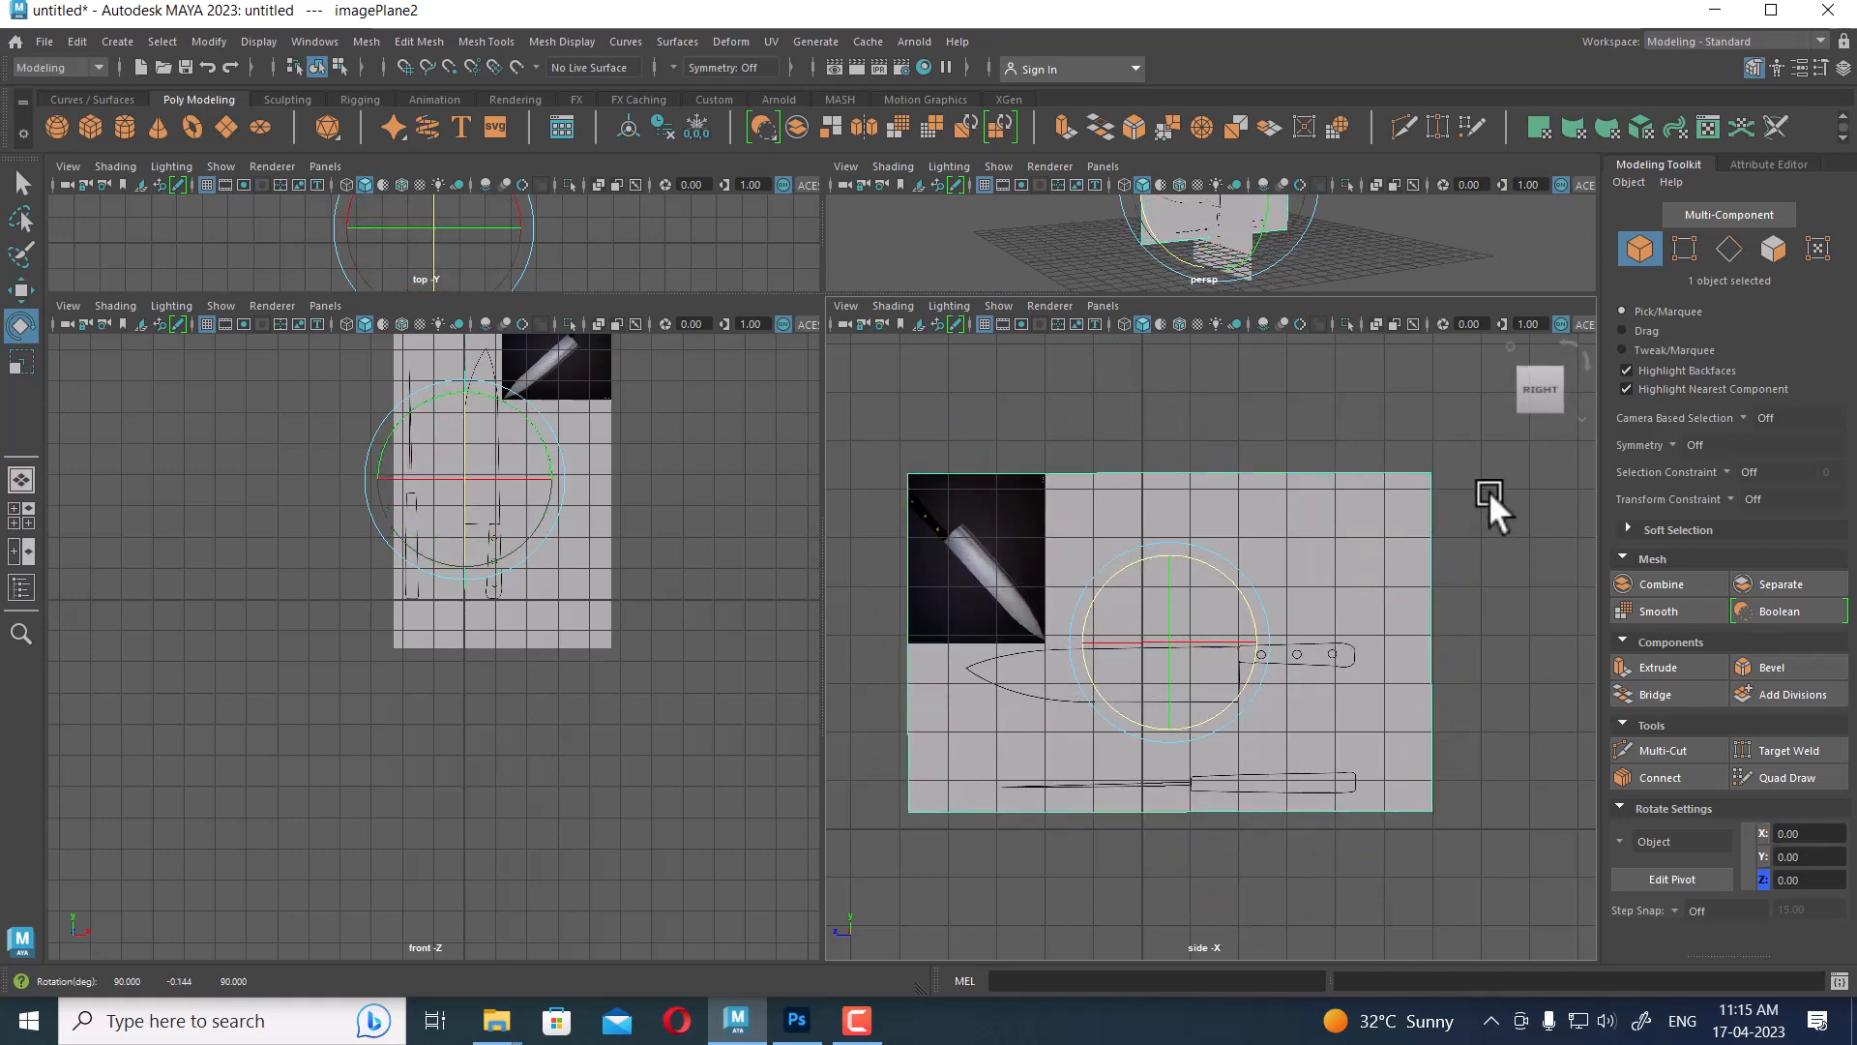
Set the side image plane's Y rotation to 0
left_click(1843, 68)
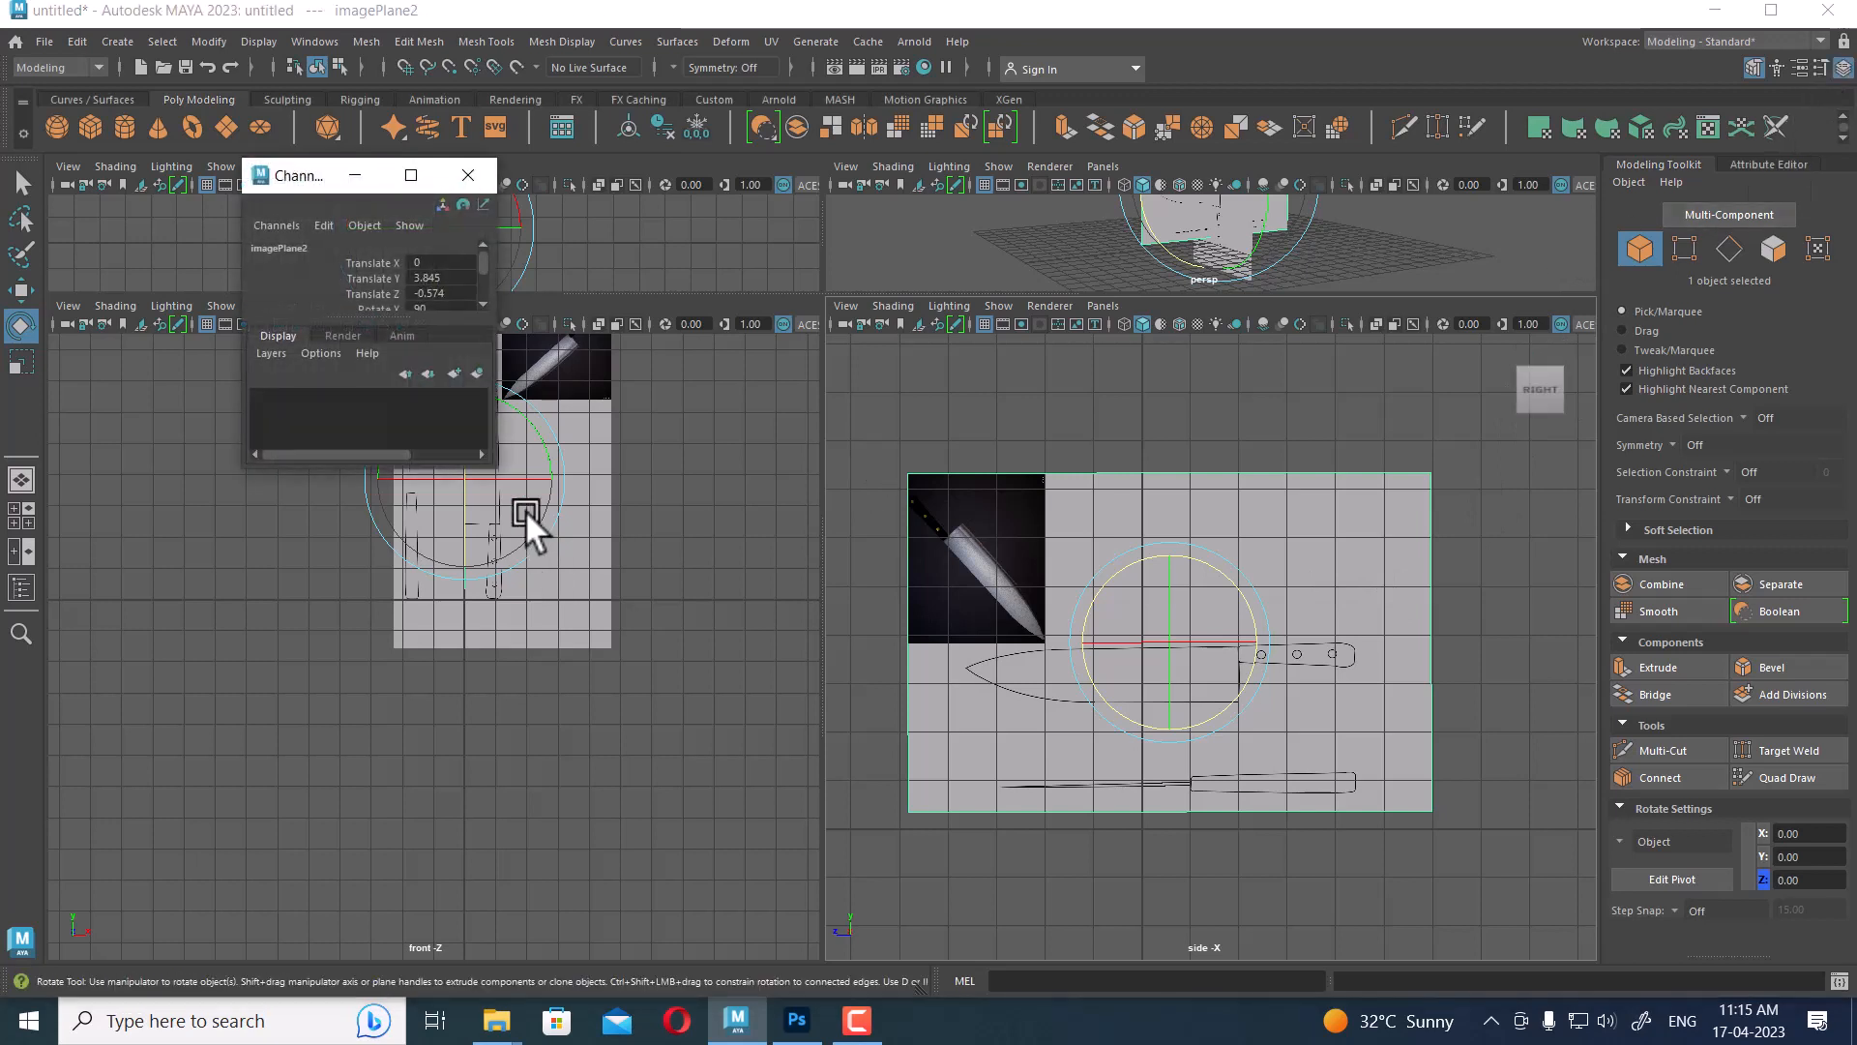
scroll(448, 290, "down", 1)
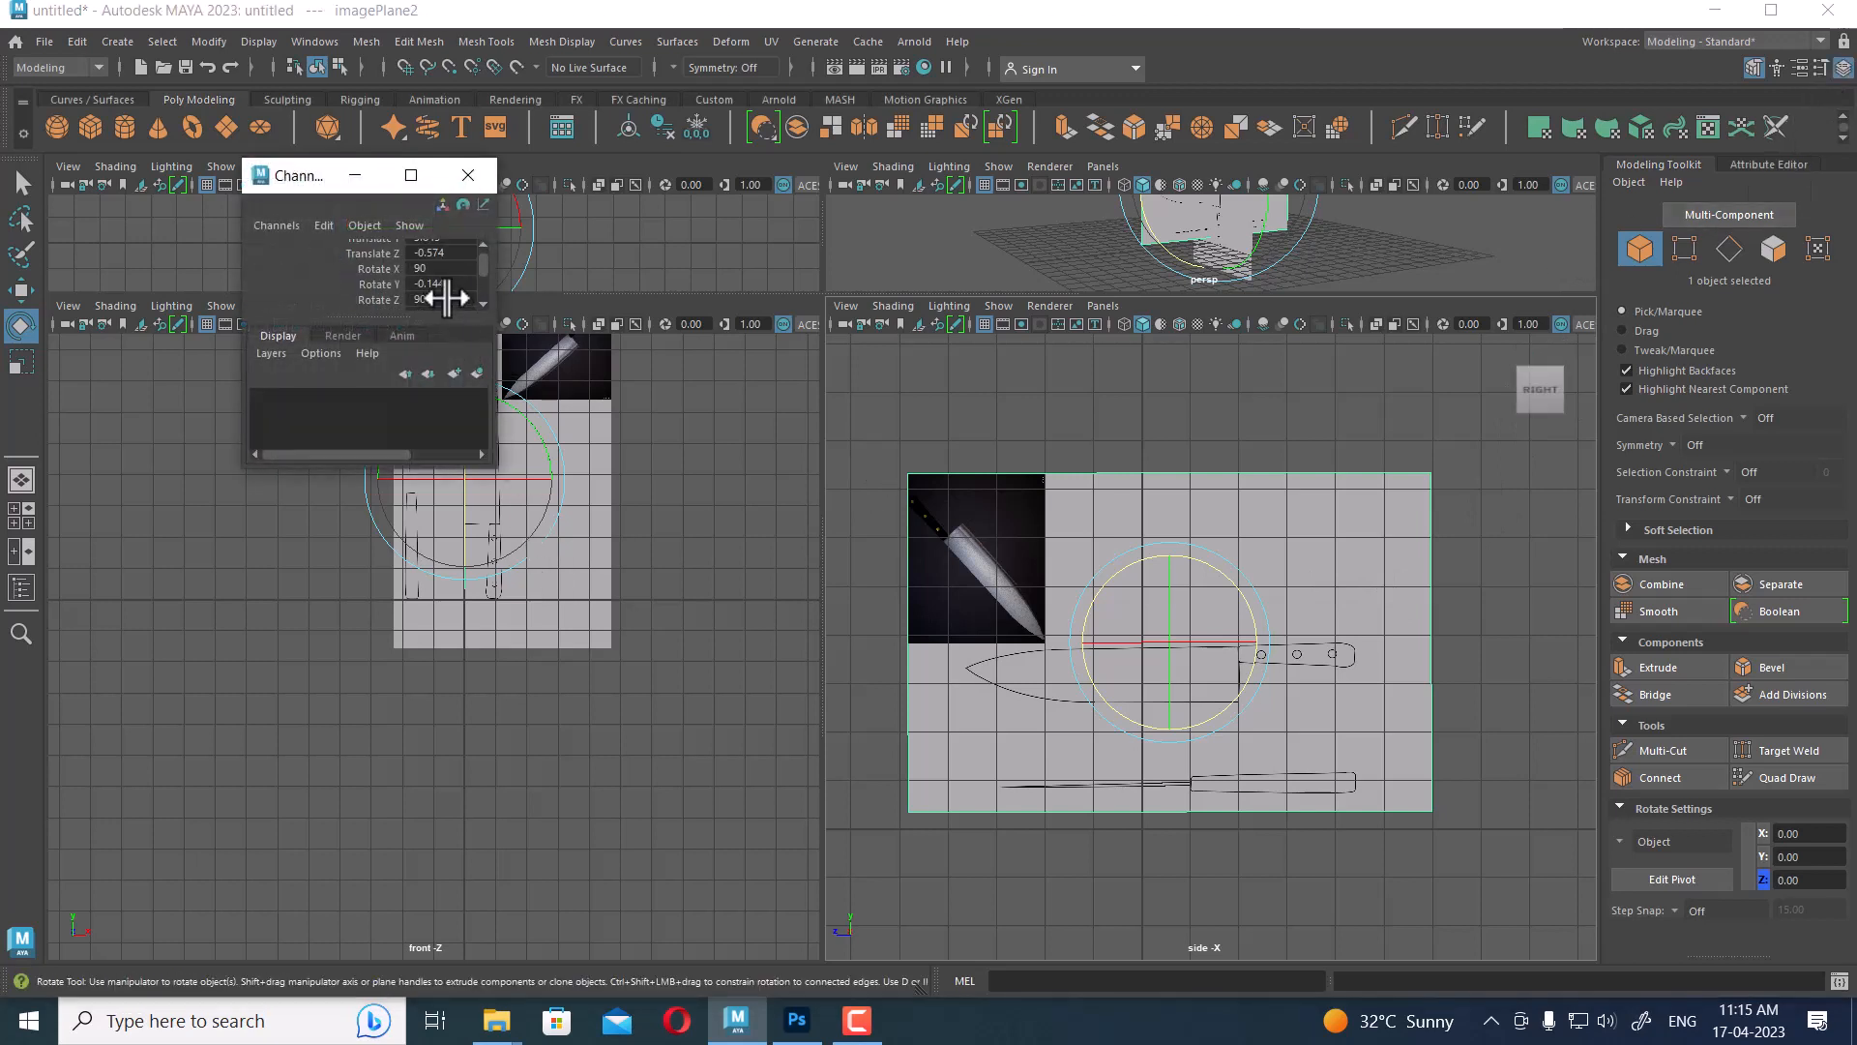
left_click(440, 284)
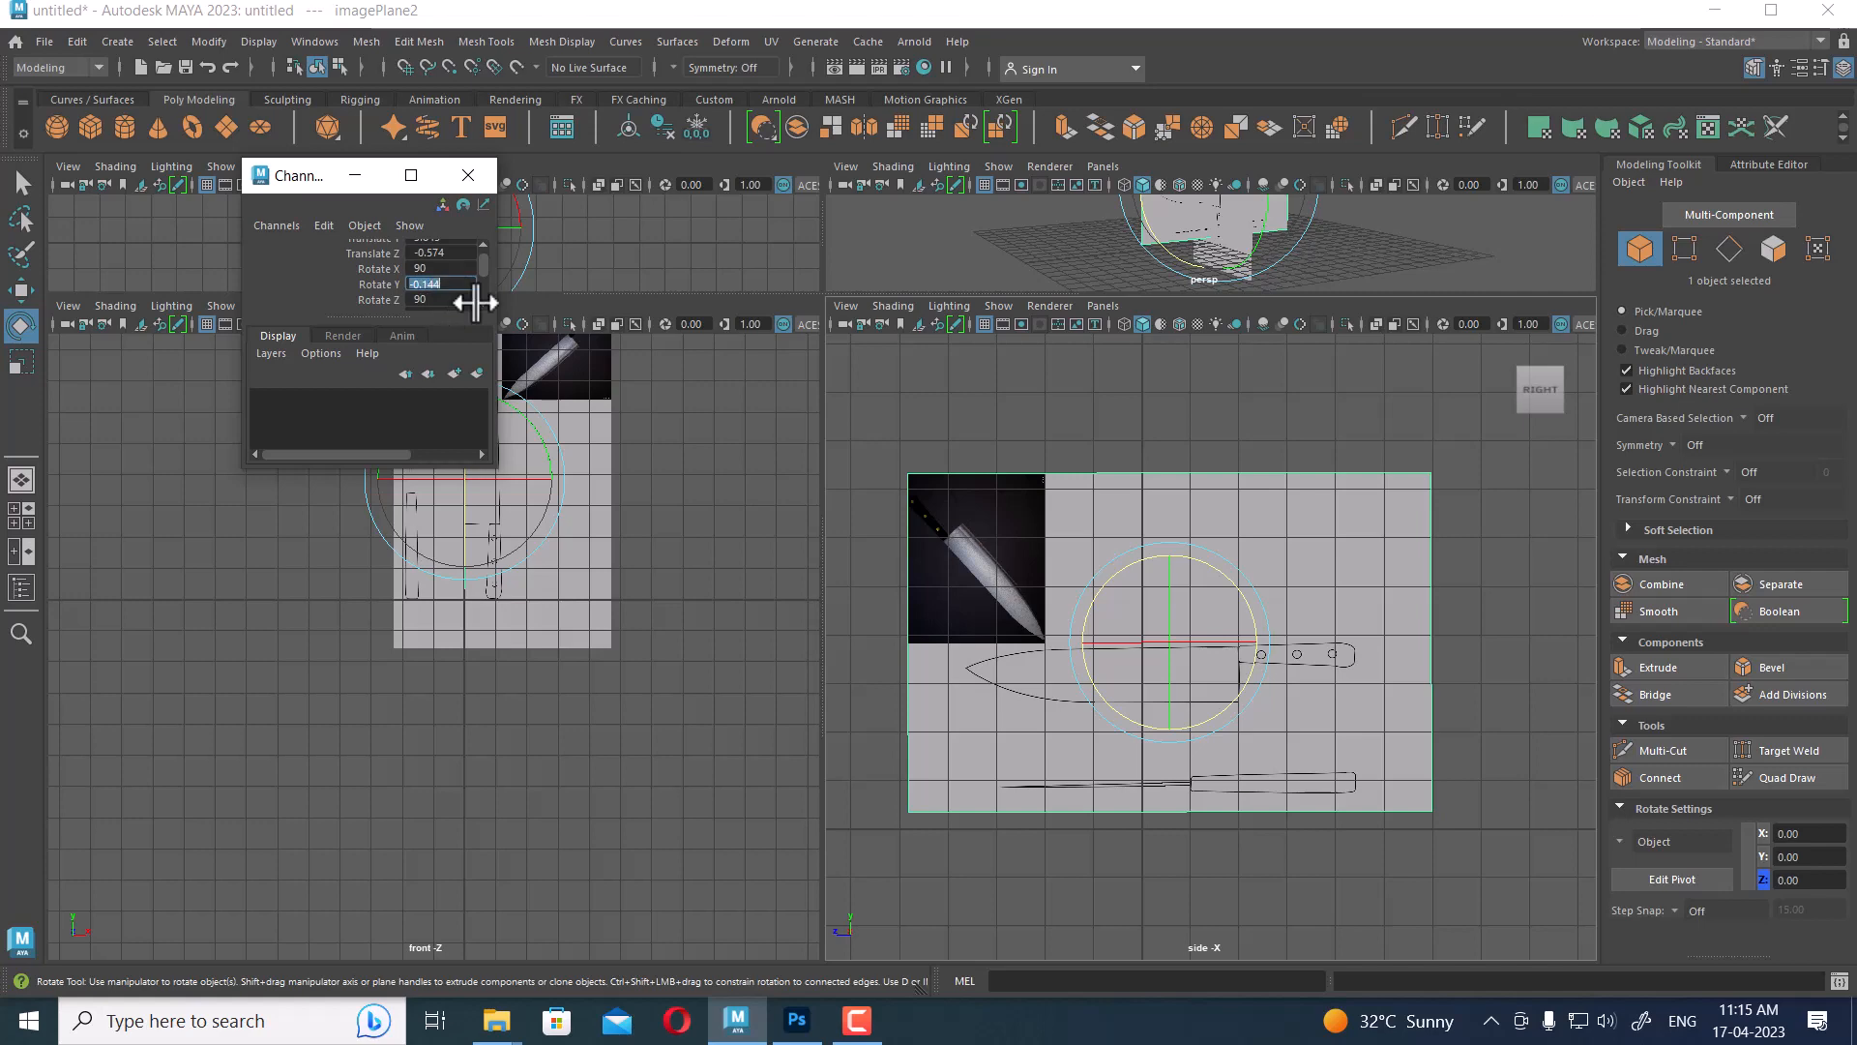
type("0")
key("Return")
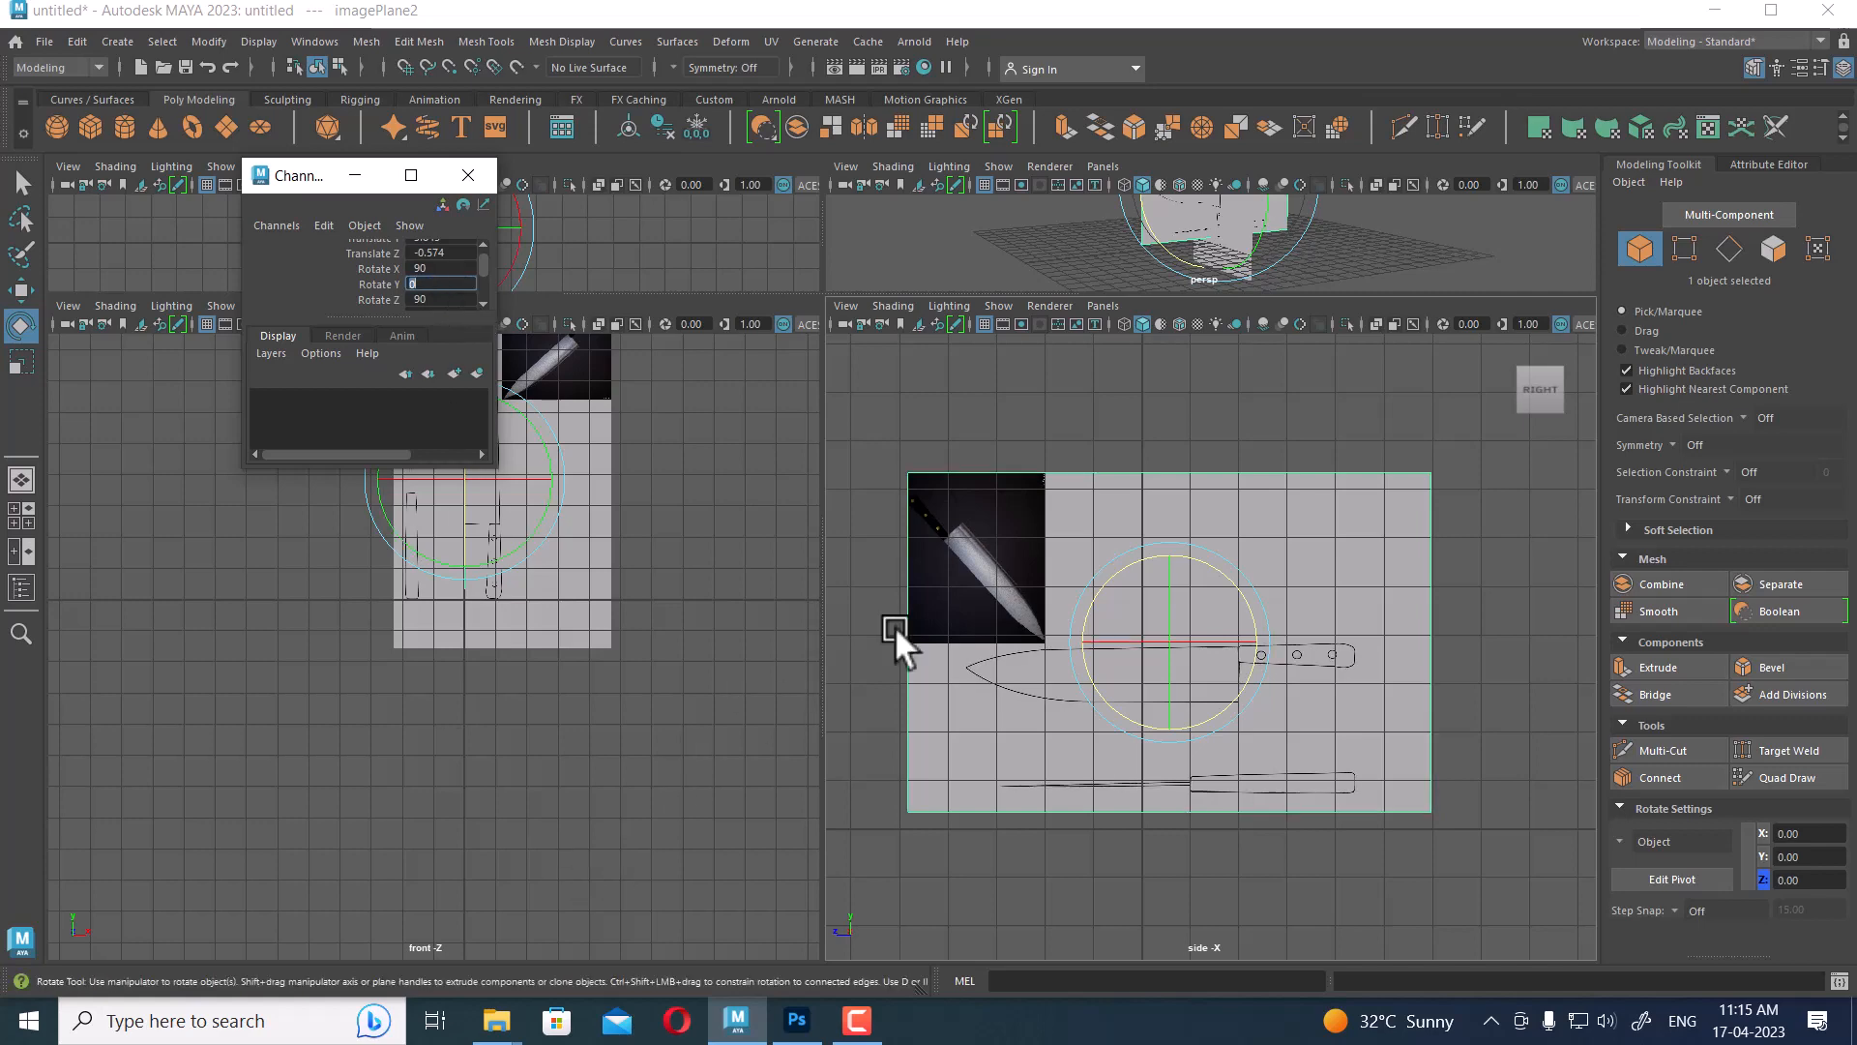
scroll(1123, 642, "up", 2)
scroll(1218, 639, "down", 2)
scroll(583, 763, "up", 3)
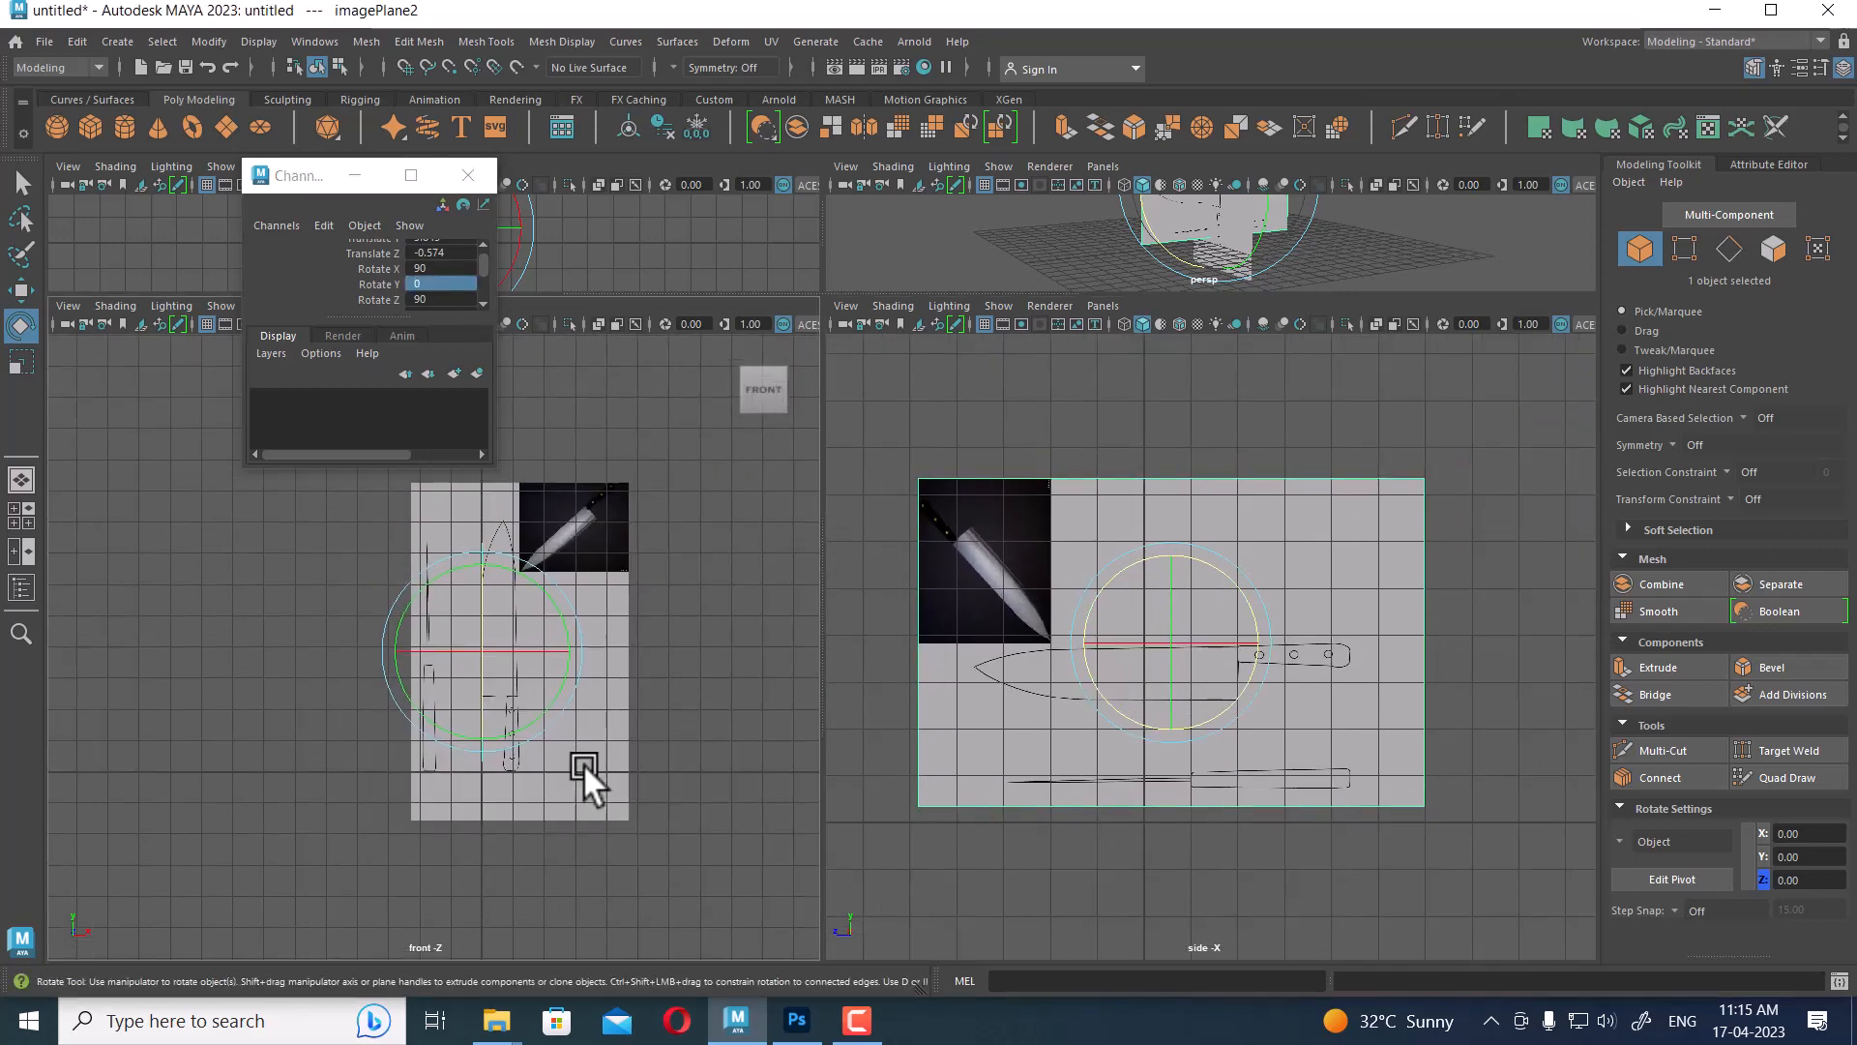
Enlarge the top and perspective viewports by resizing the four-view layout, and close the Channel Box
key("w")
left_click(681, 834)
left_click(647, 797)
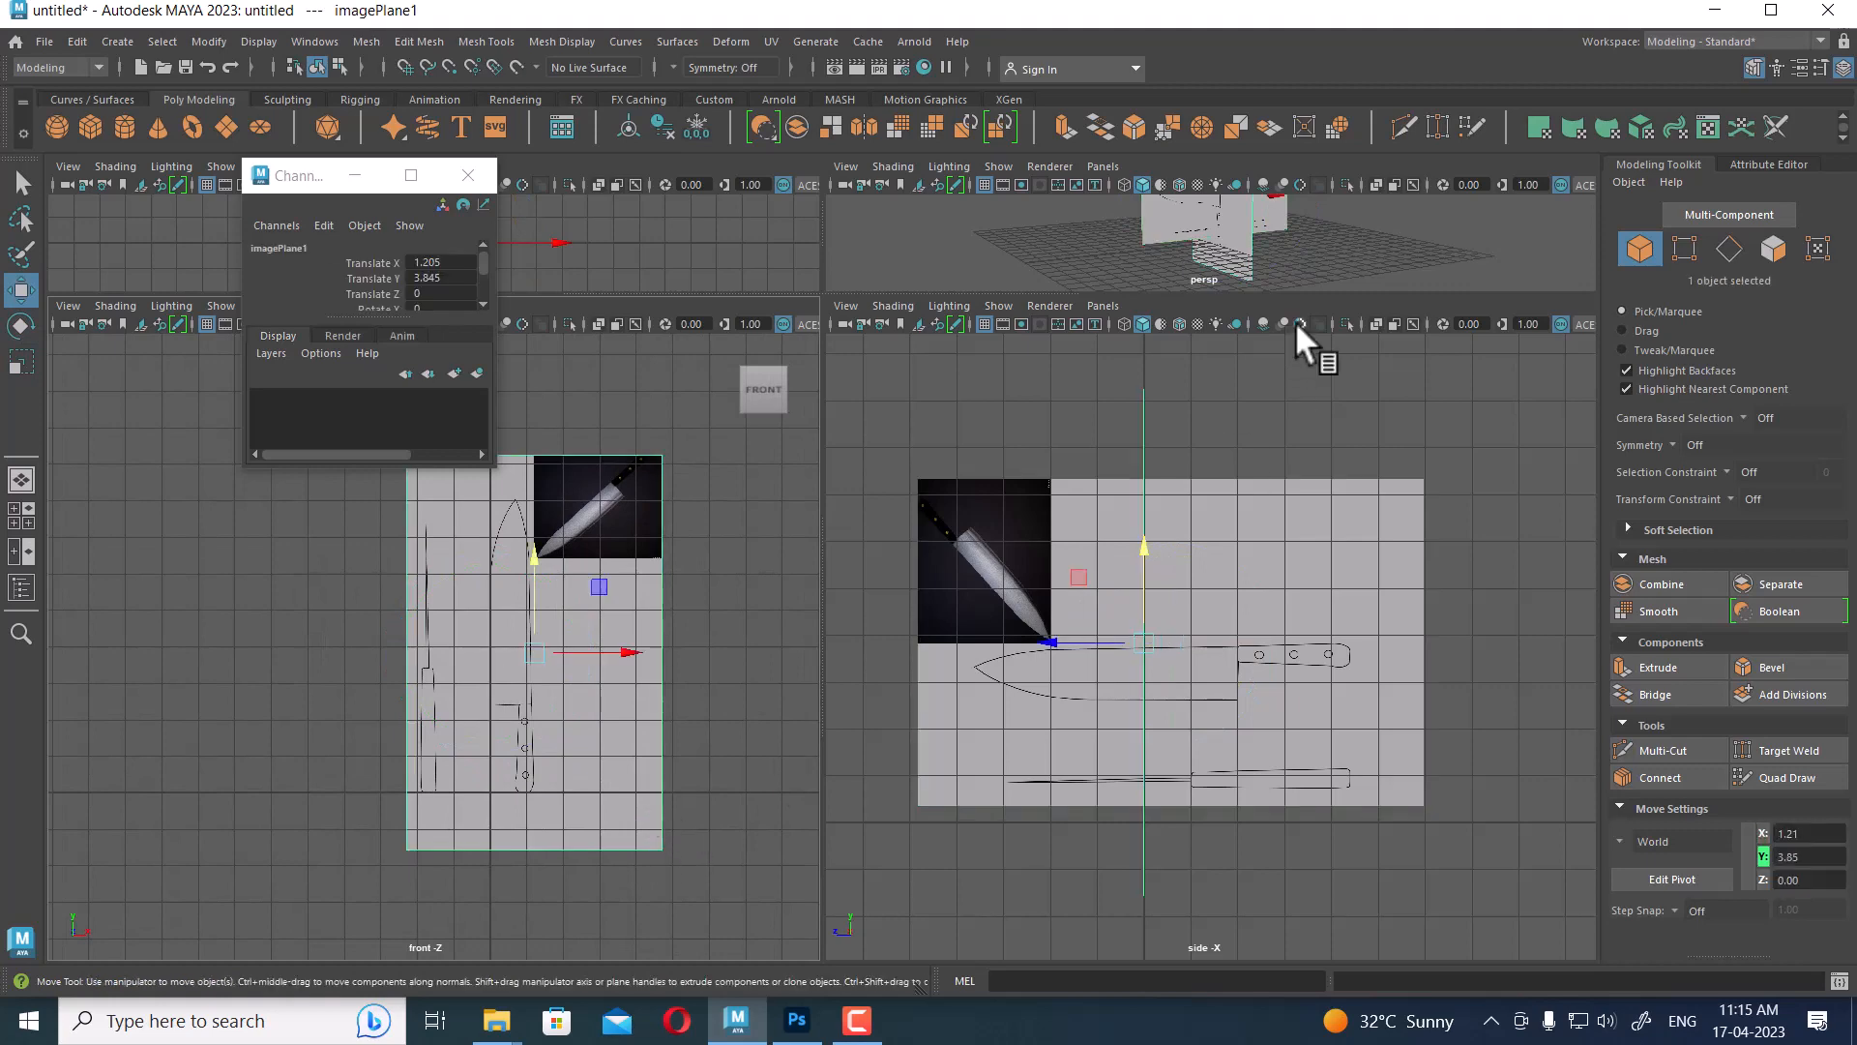
left_click_drag(1225, 290, 1227, 456)
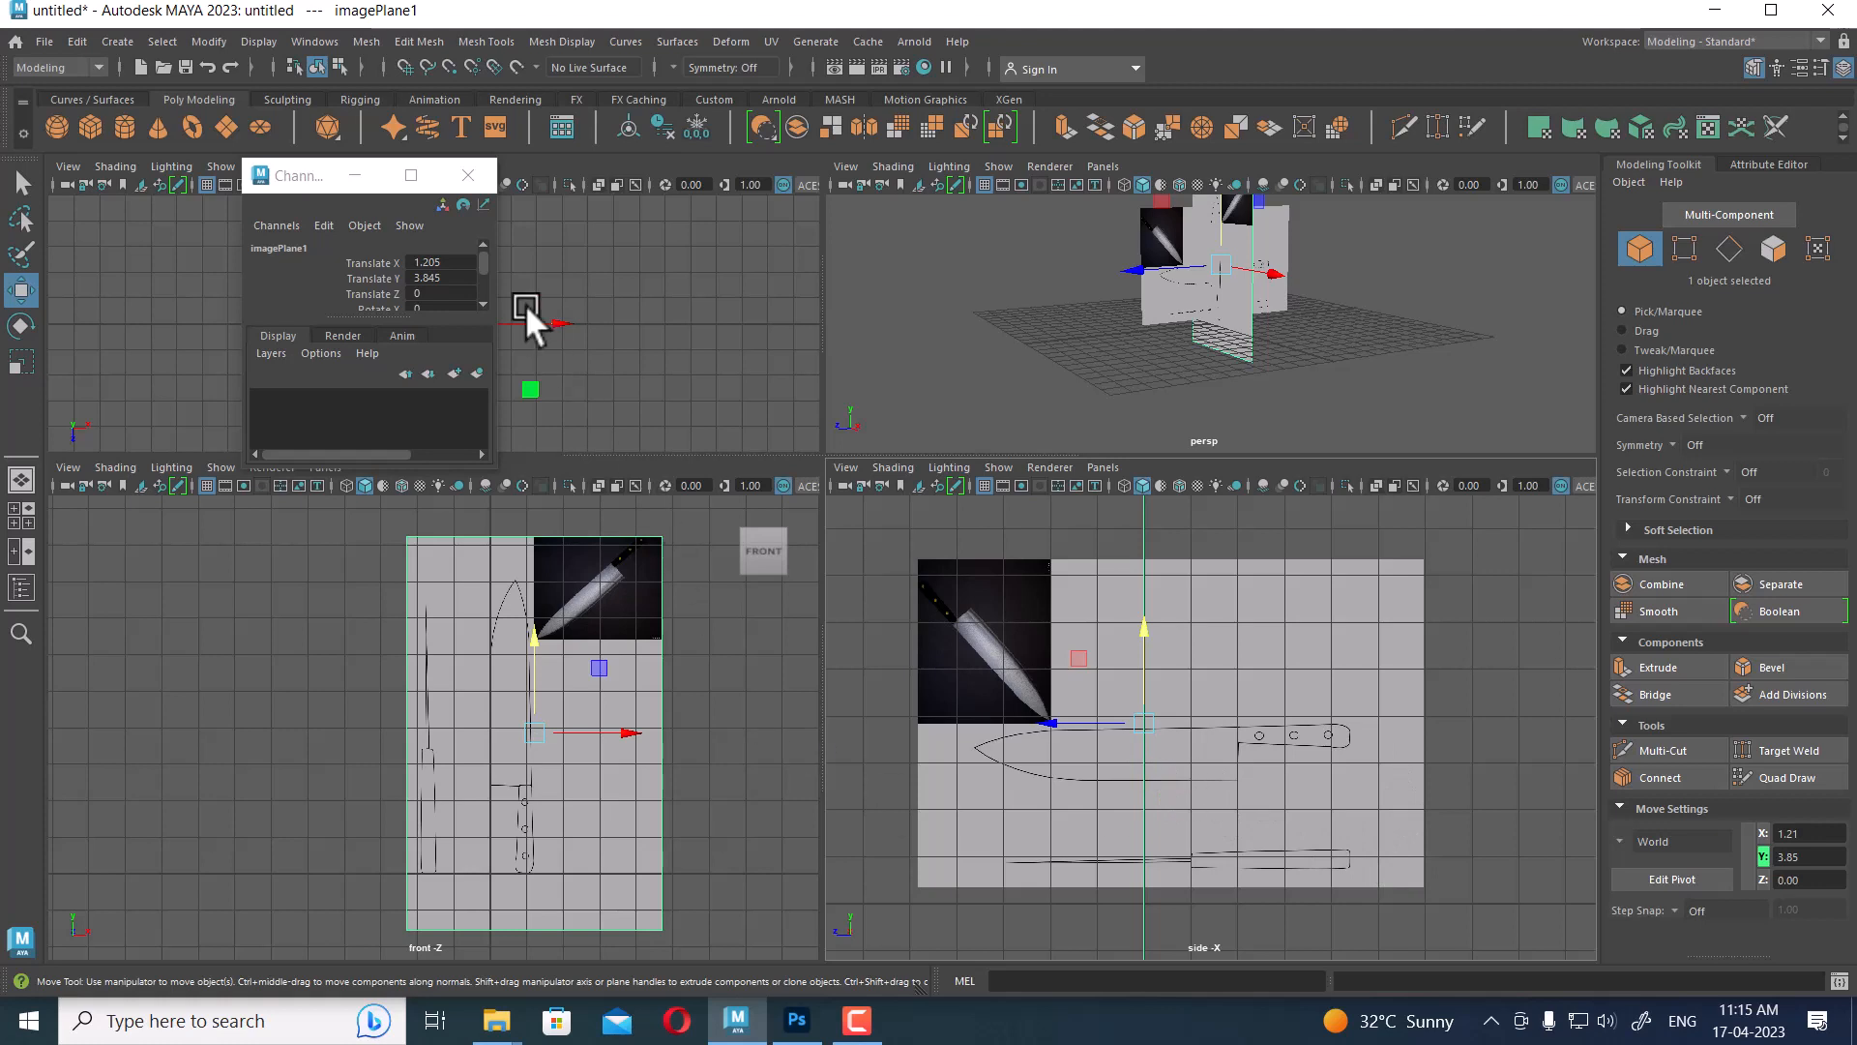
left_click(468, 175)
right_click_drag(1240, 840, 1327, 787, "alt")
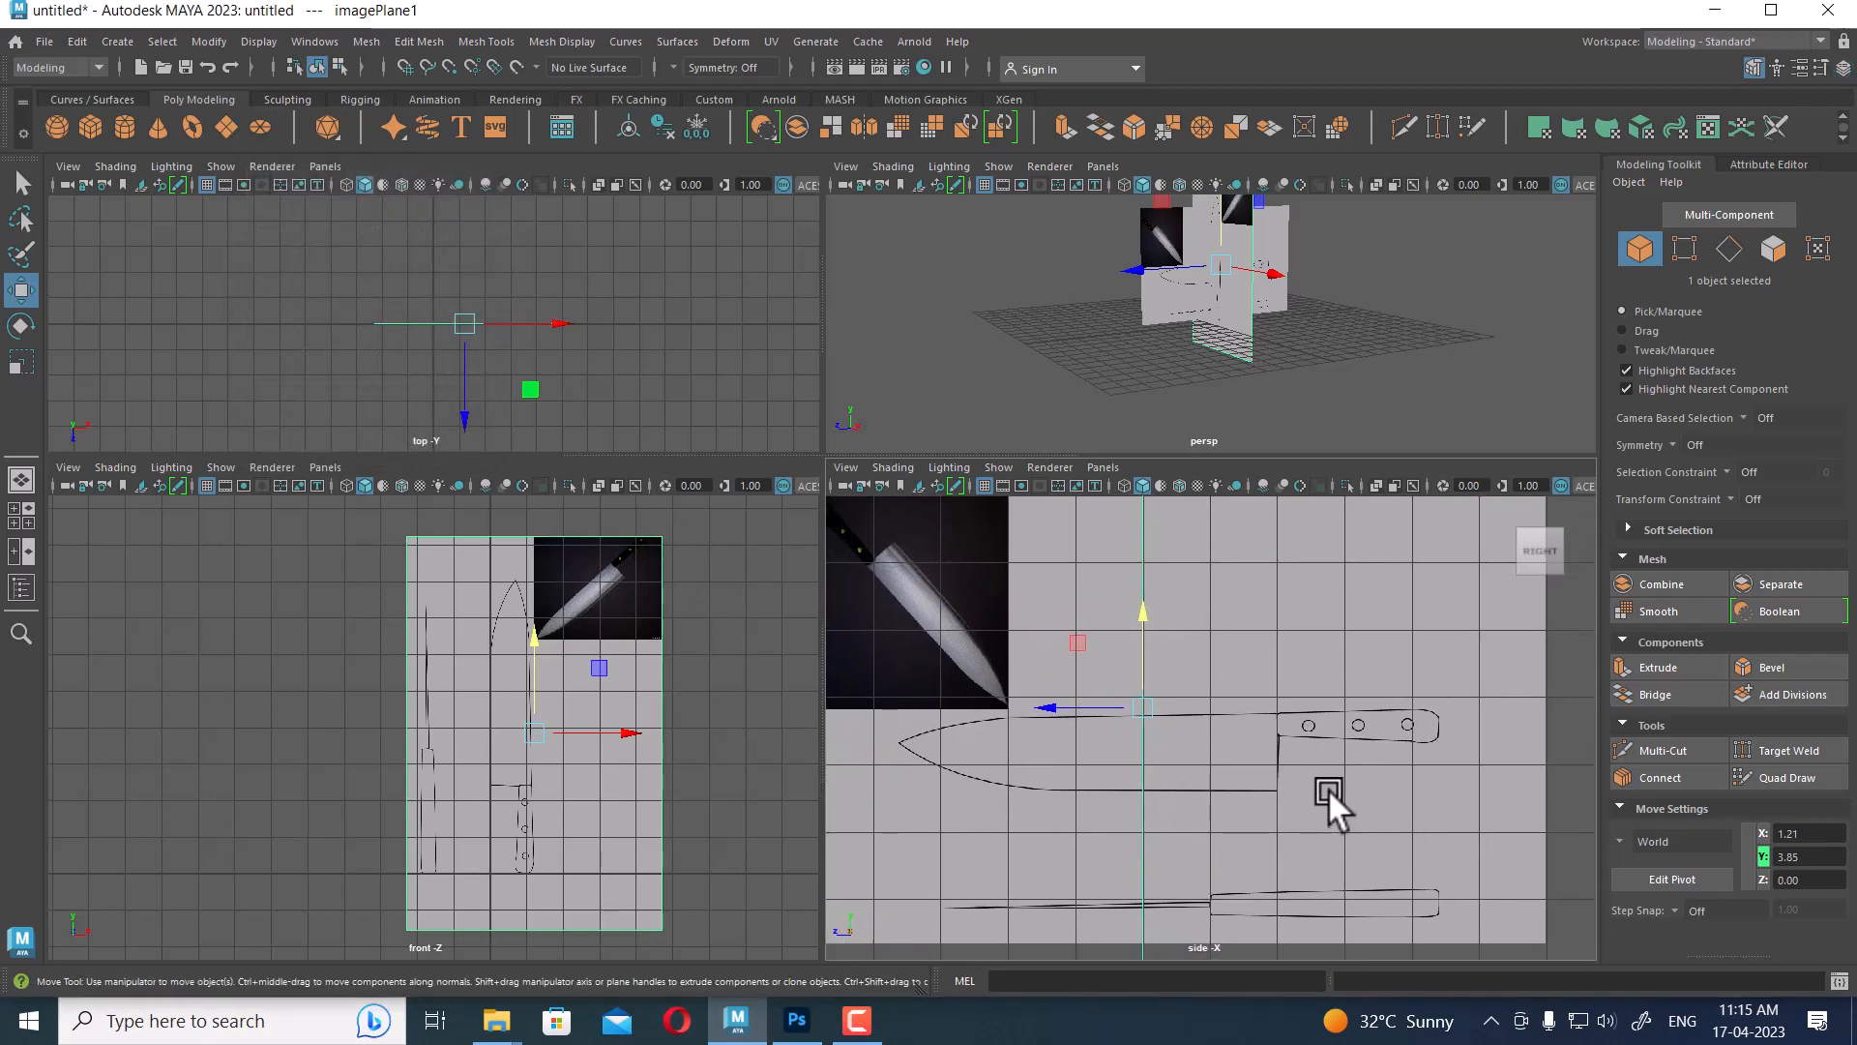
Move the front image plane along X to about 2.9 and rotate it about 90 degrees around Z
left_click(728, 846)
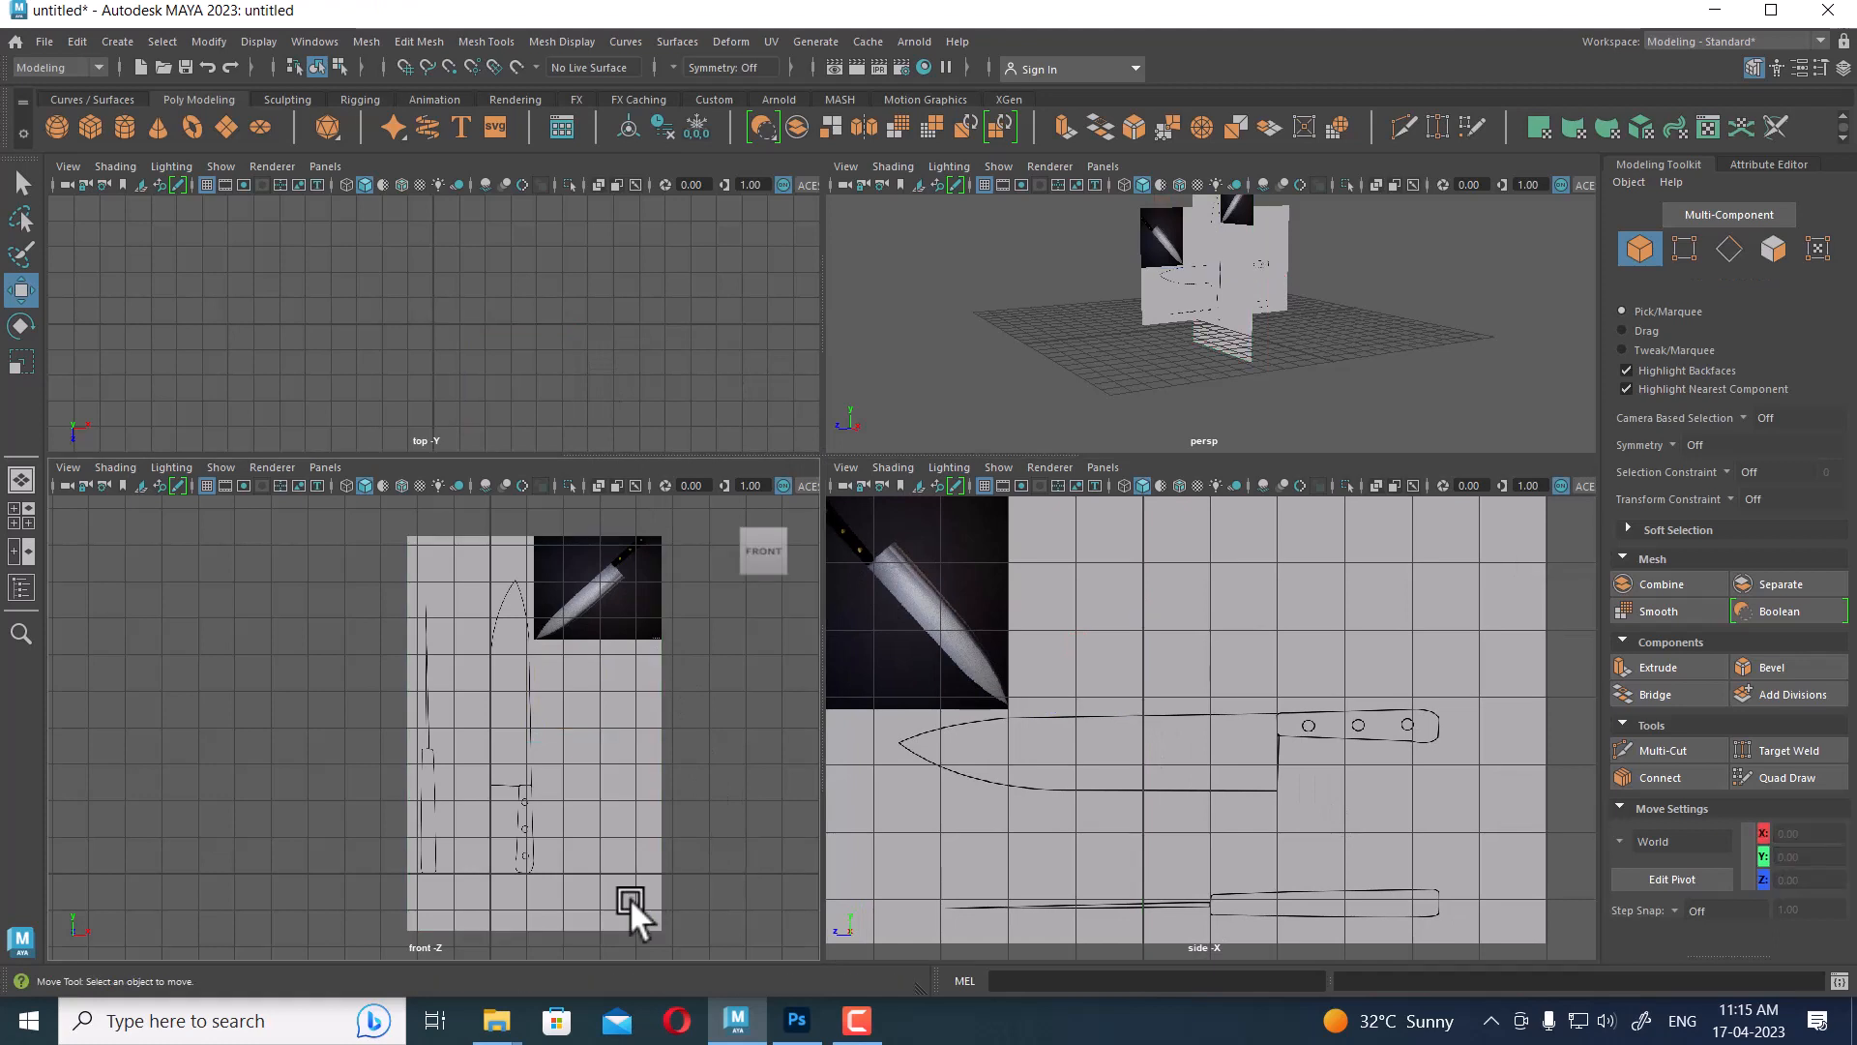
left_click(630, 898)
left_click_drag(634, 729, 550, 646)
key("e")
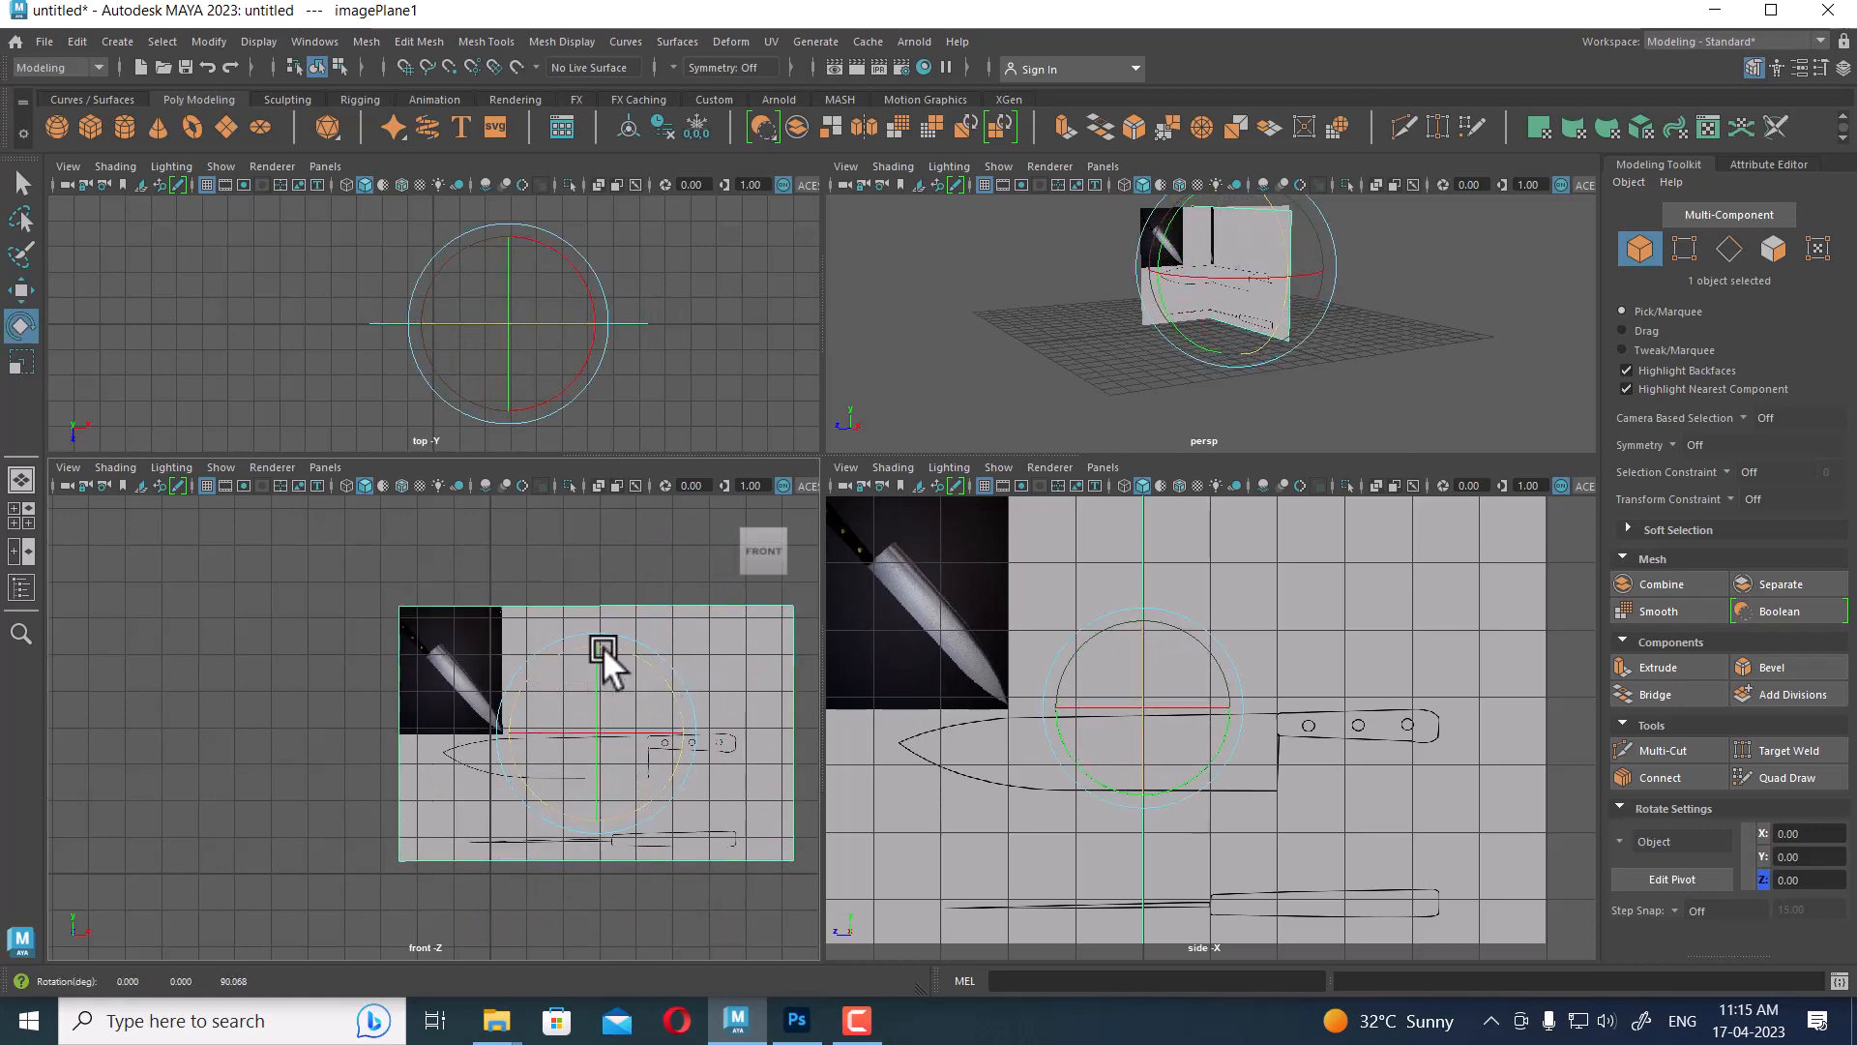
Set the front image plane's Z rotation to exactly 90 and close the Channel Box
left_click(1842, 67)
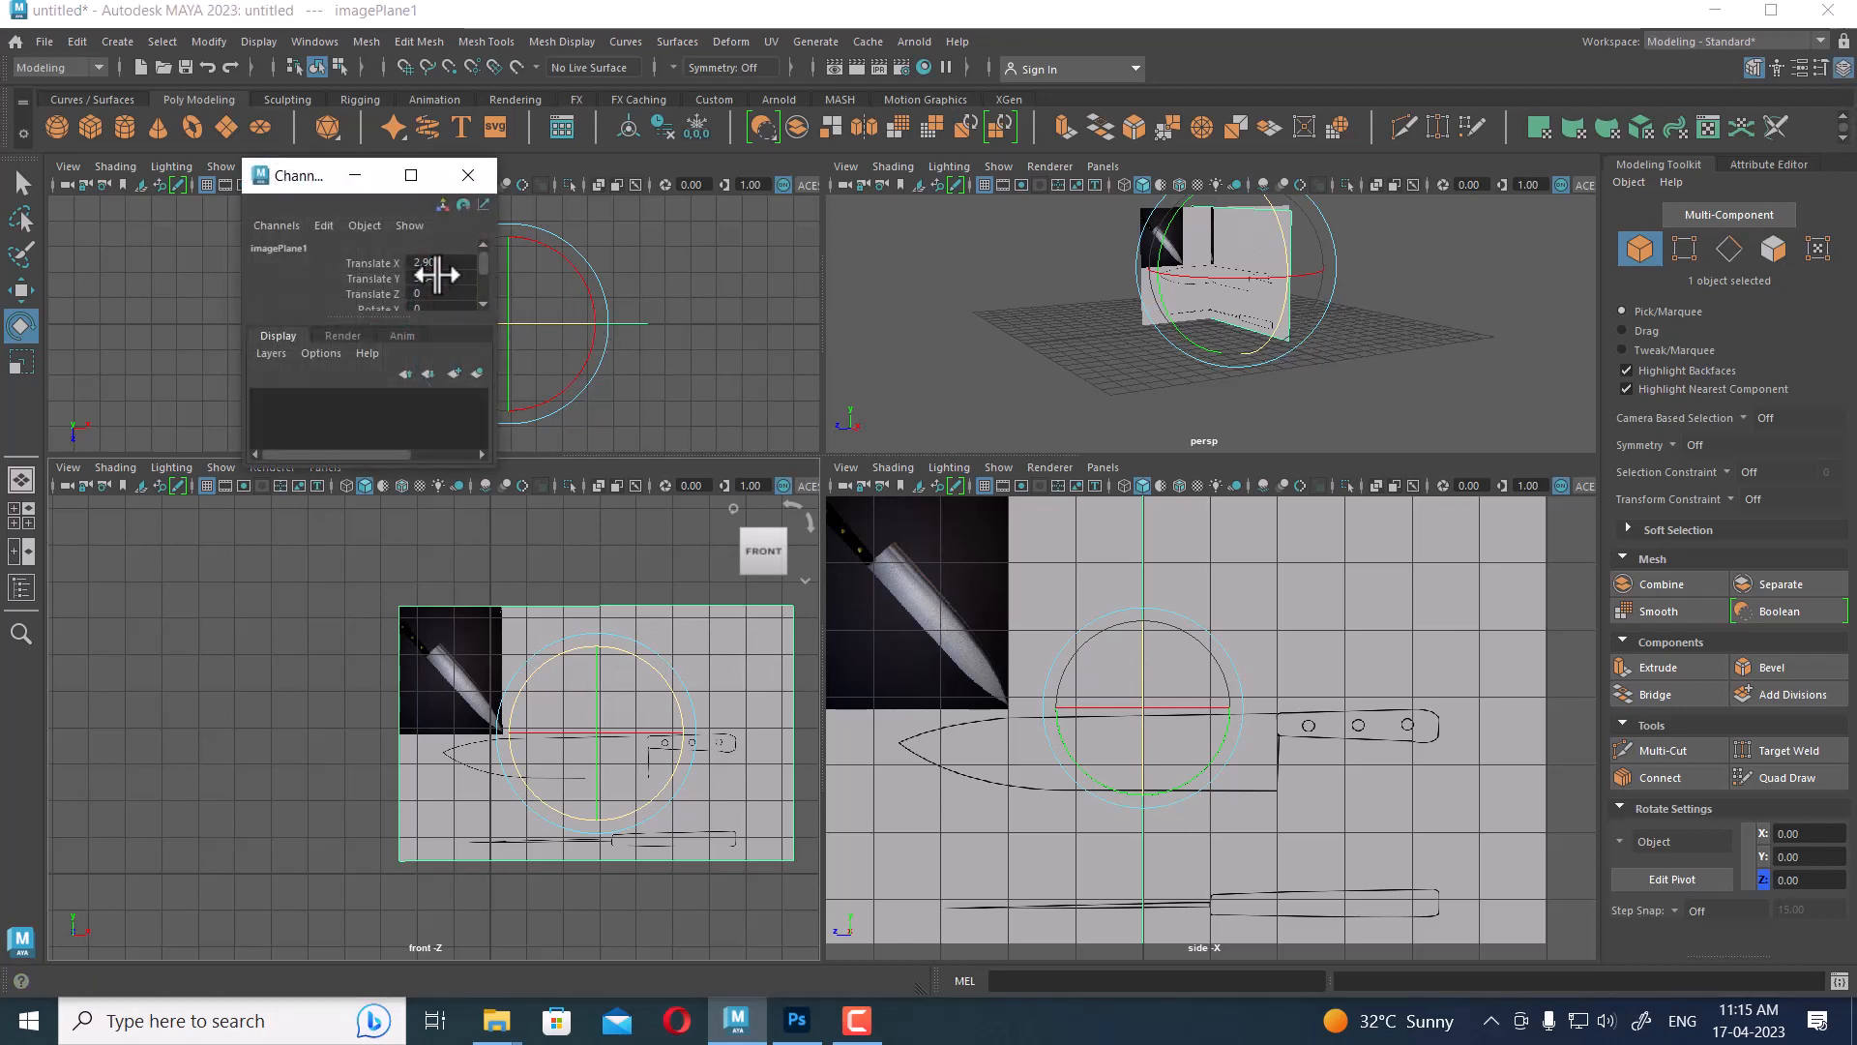
scroll(440, 281, "down", 3)
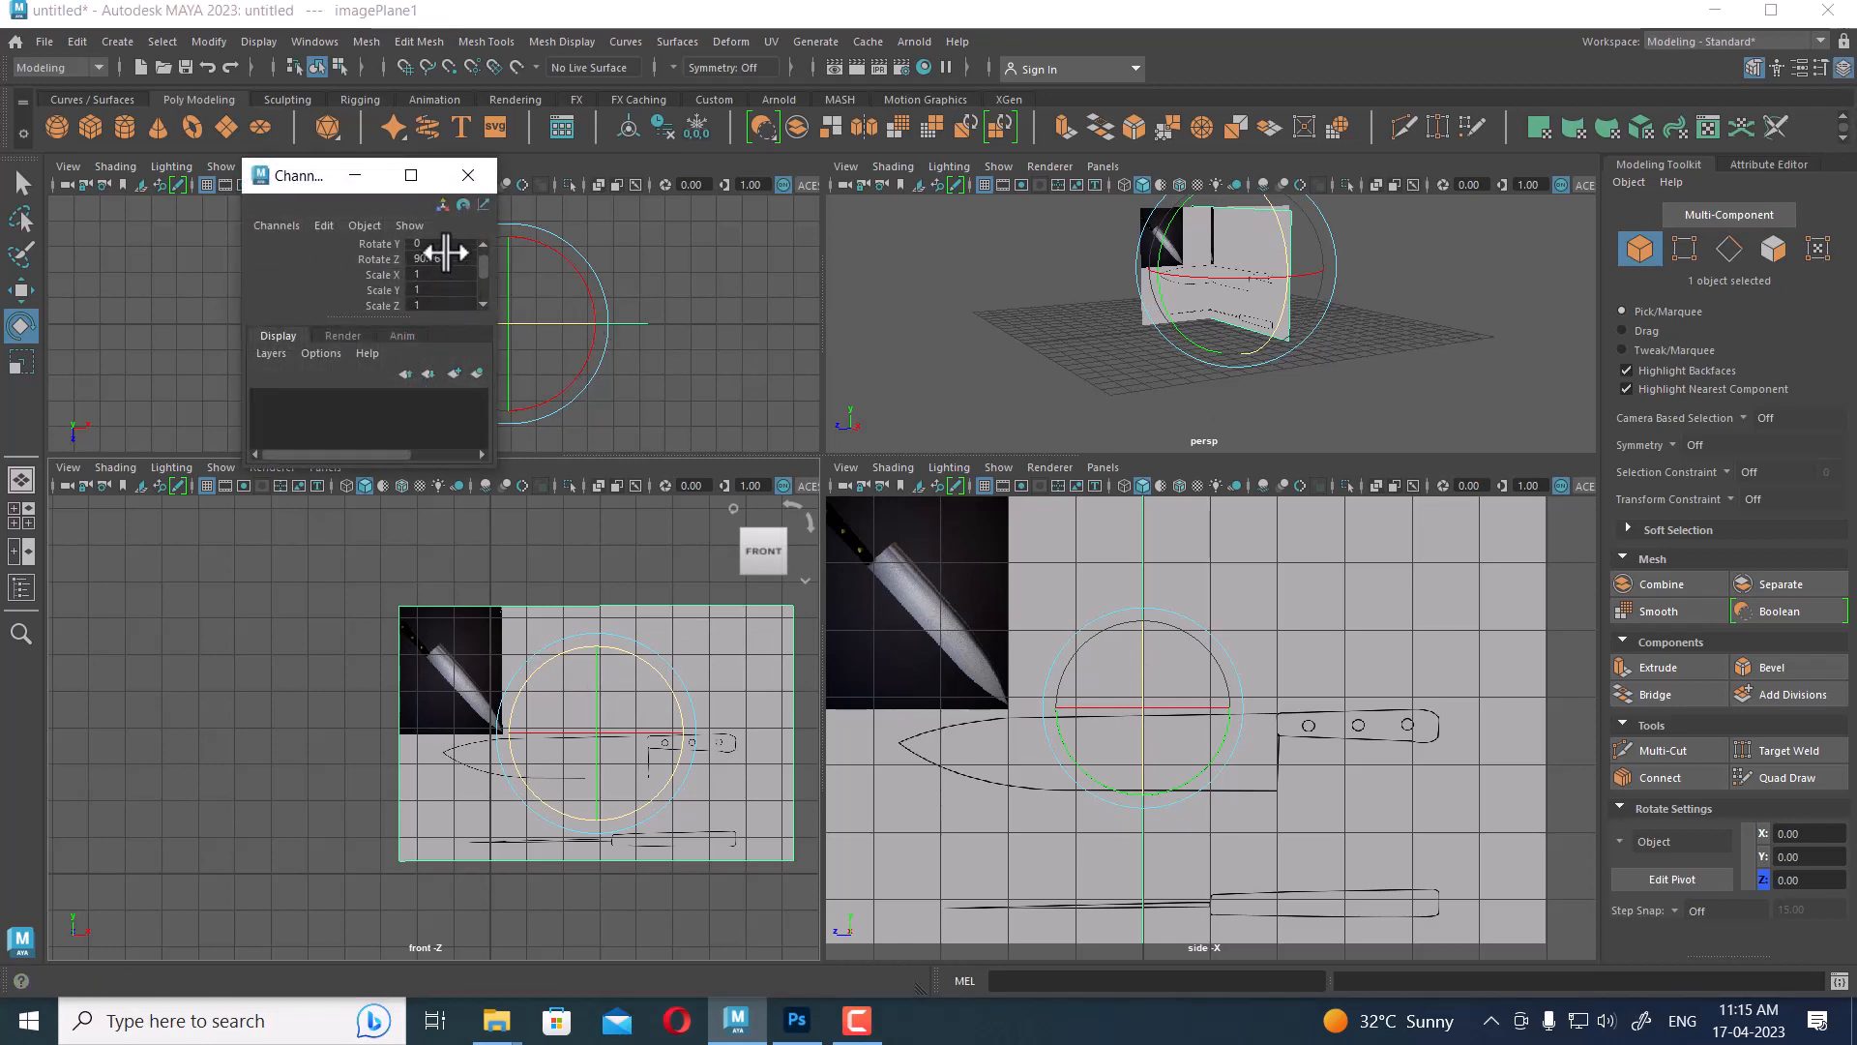
double_click(448, 257)
type("90")
key("Return")
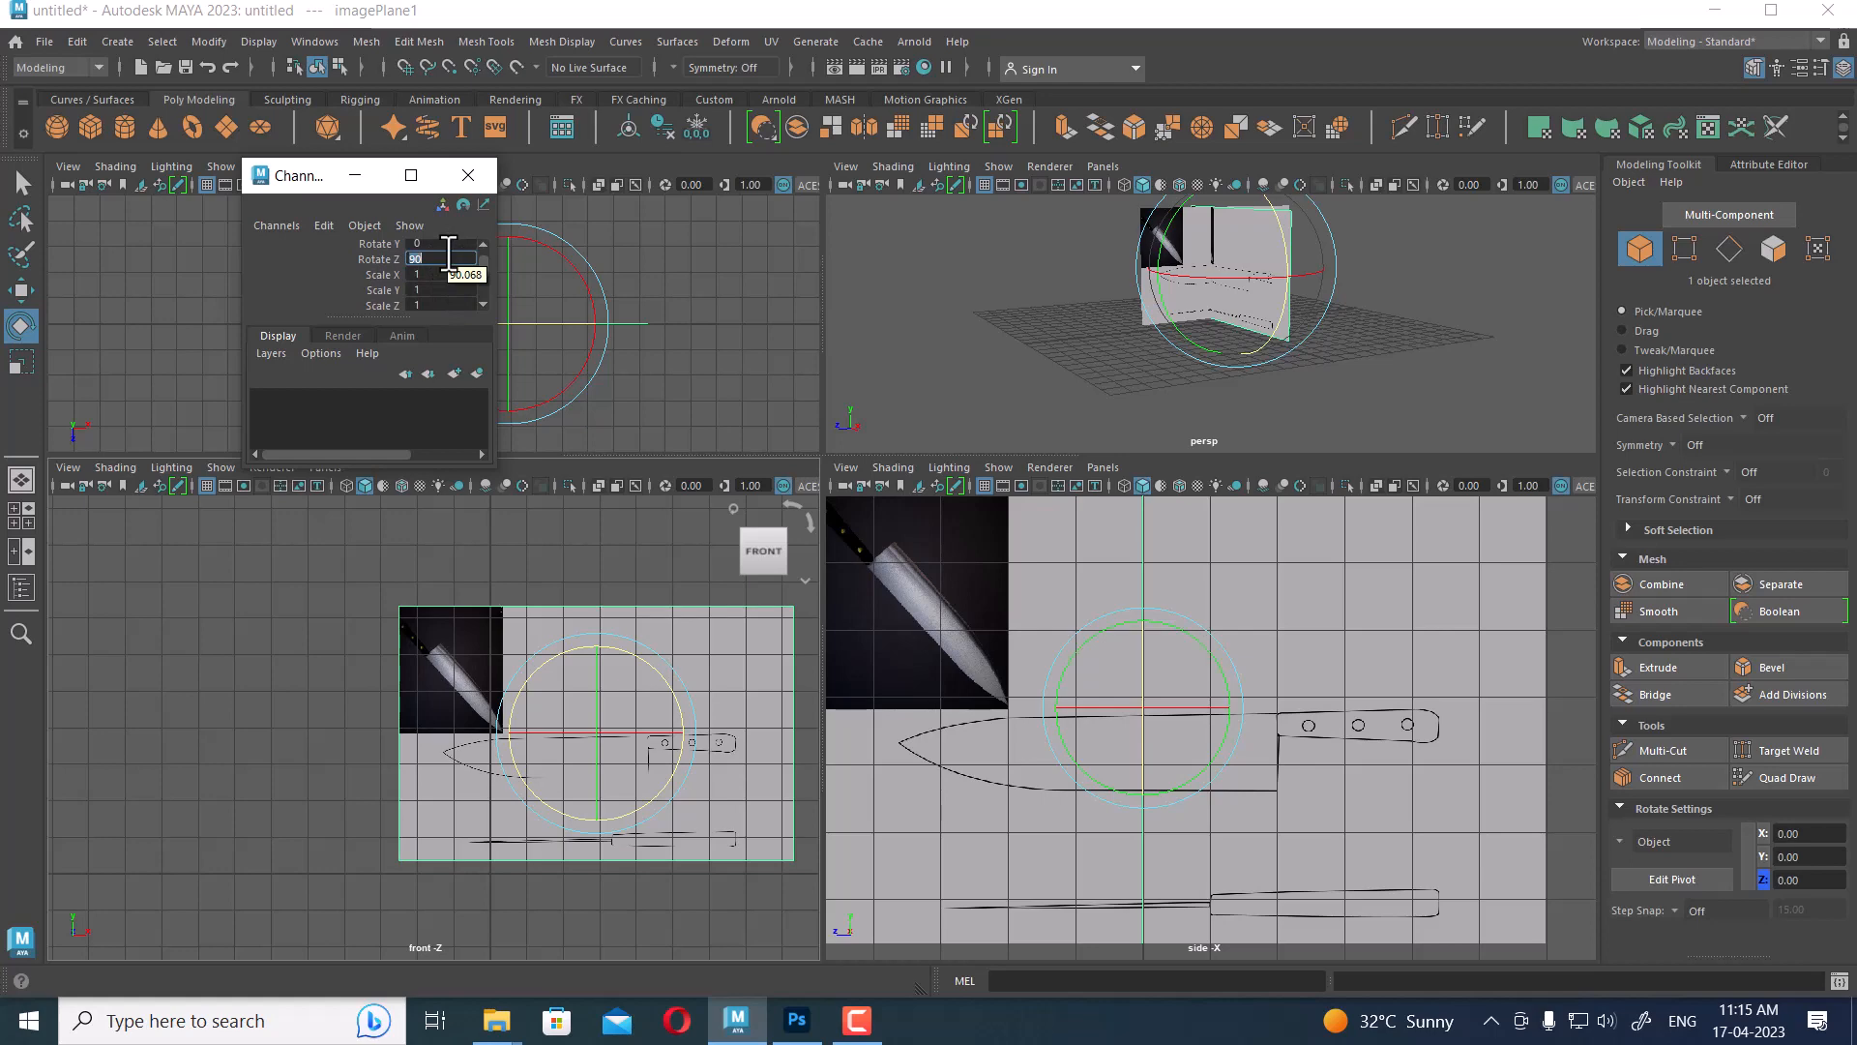
key("w")
scroll(540, 669, "up", 1)
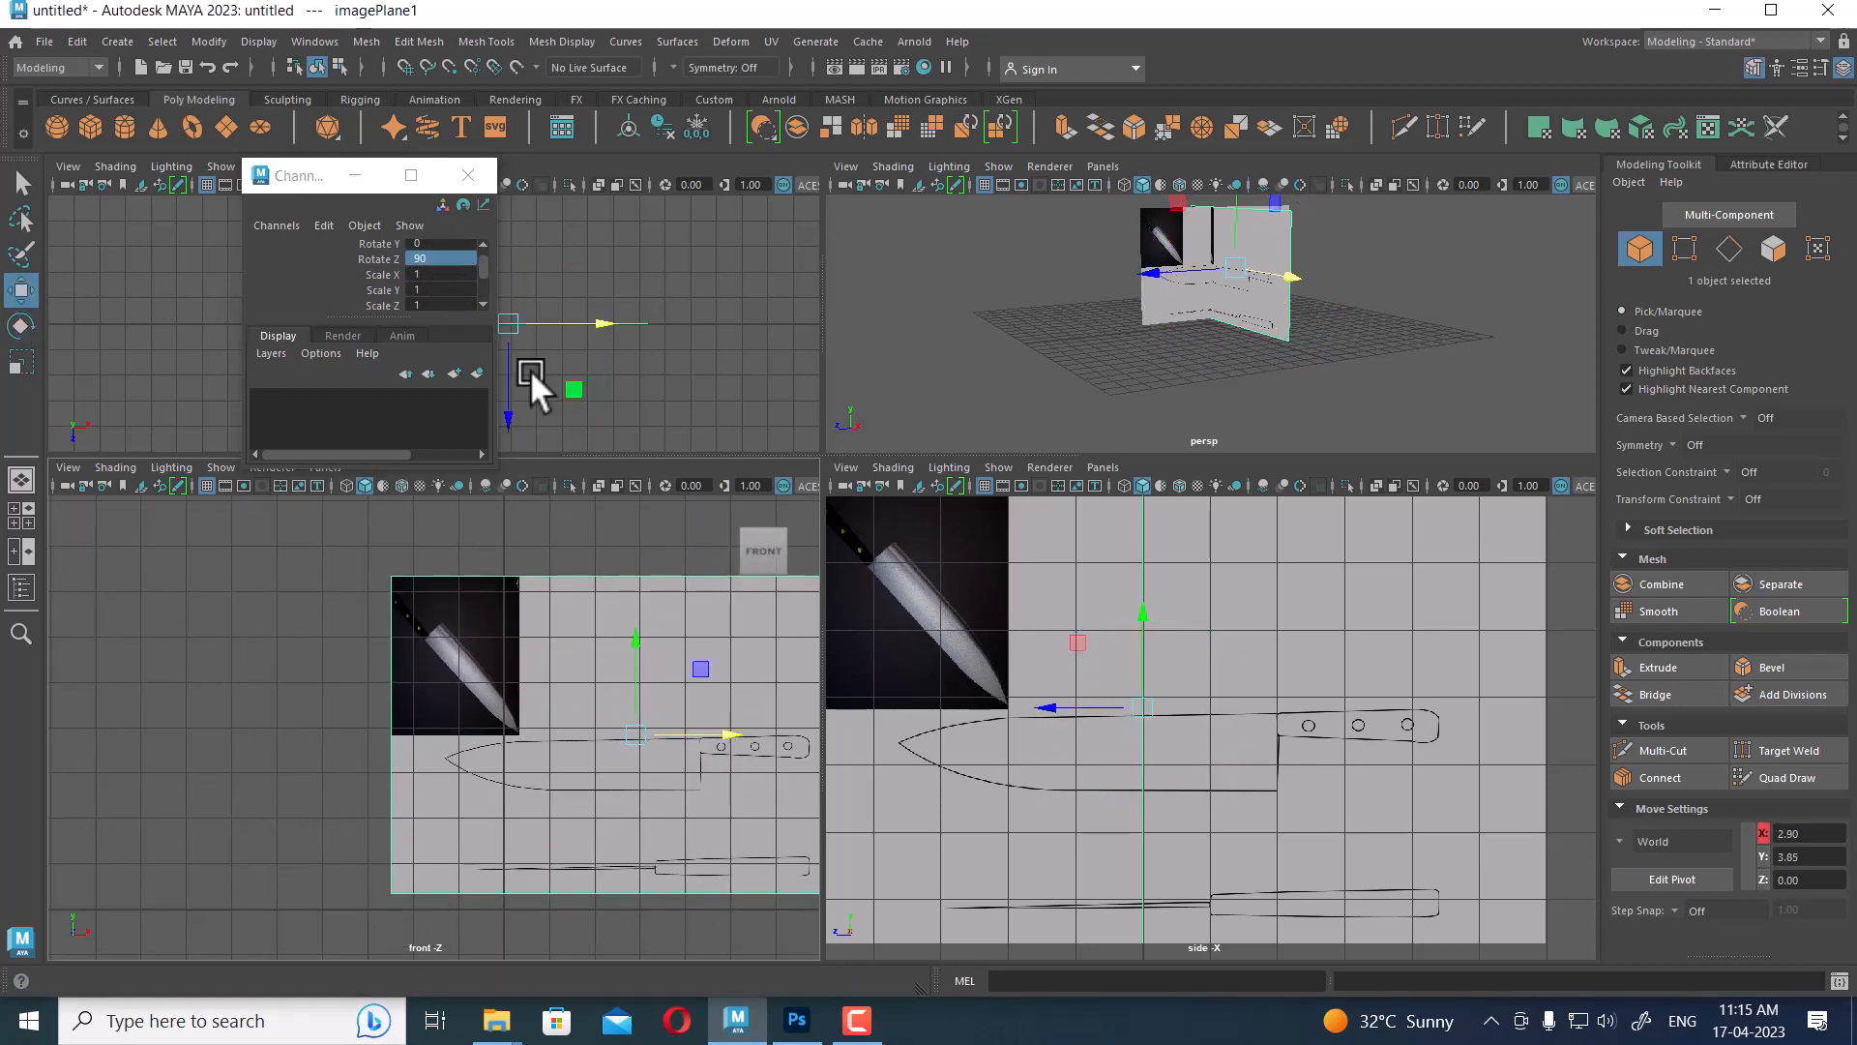
left_click(469, 175)
Enlarge the front and side viewports in the four-view layout, frame both knife drawings at matching scale, and clear the selection
left_click_drag(837, 455, 838, 293)
middle_click_drag(553, 643, 159, 714, "alt")
scroll(160, 713, "up", 4)
middle_click_drag(319, 746, 467, 809, "alt")
scroll(431, 729, "up", 1)
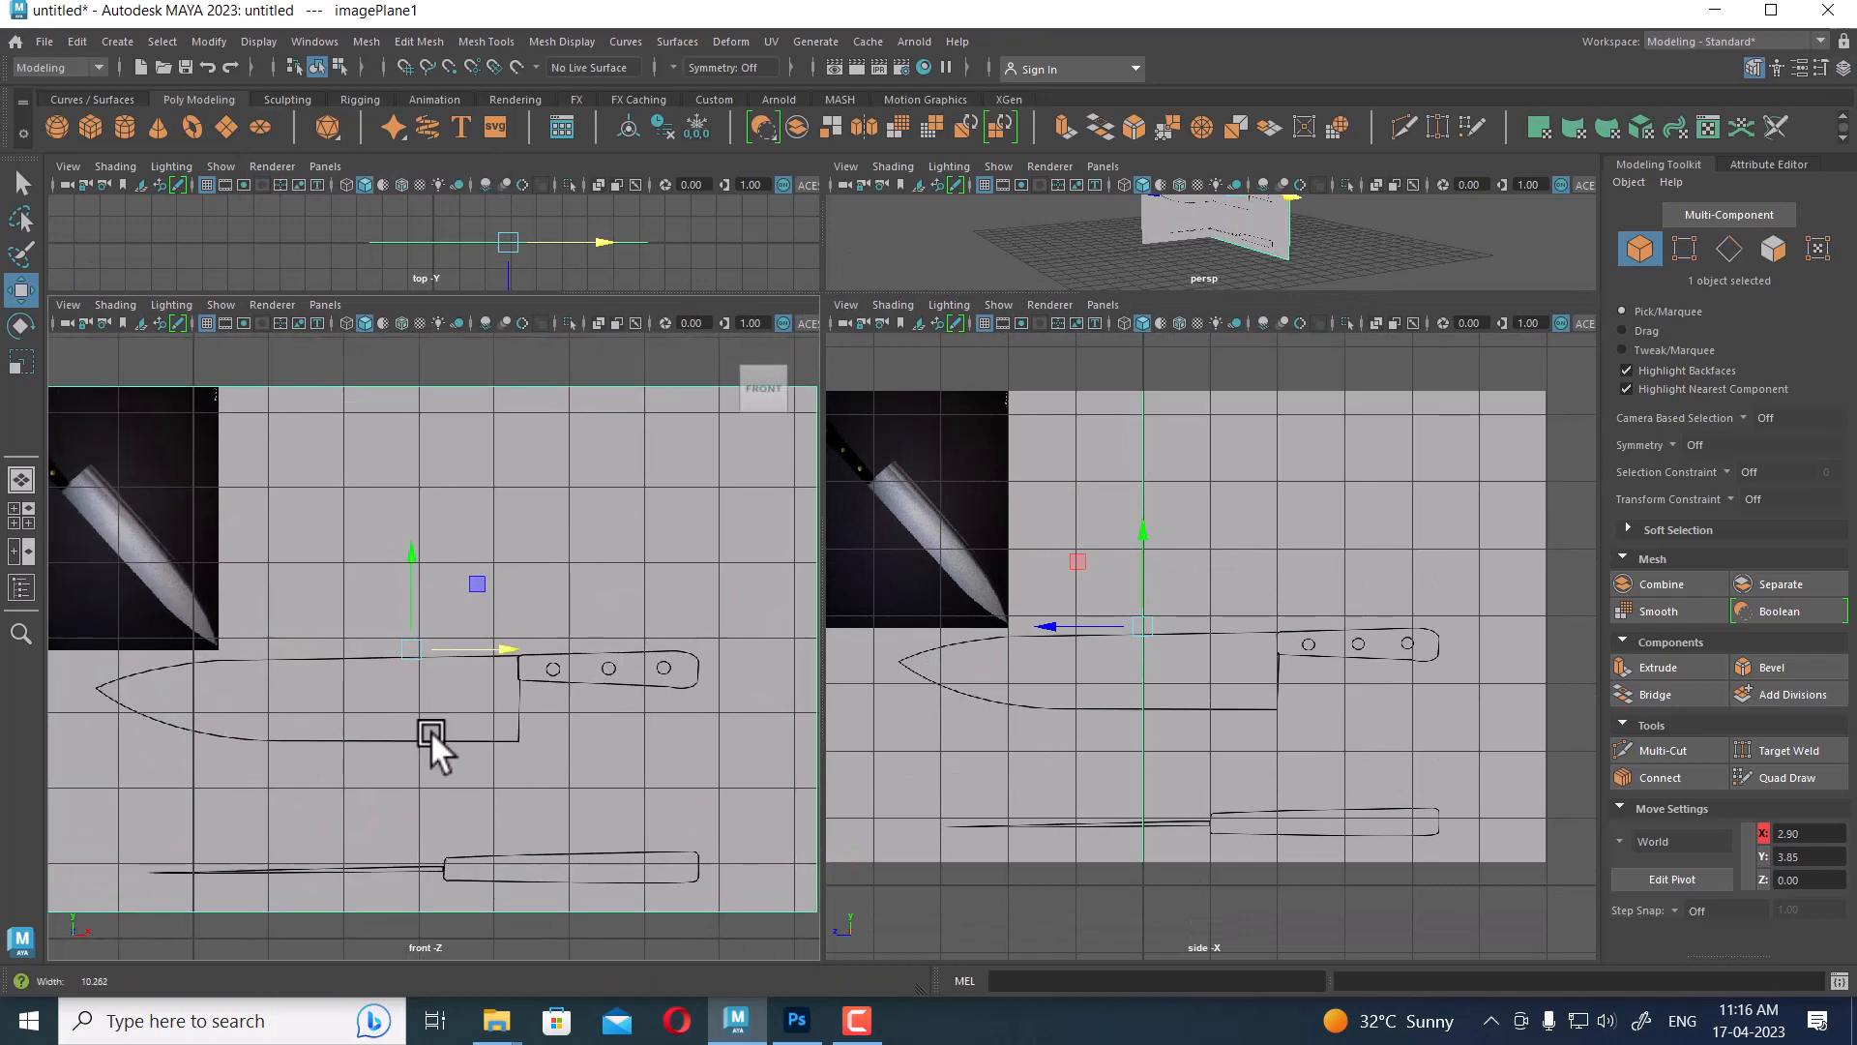
middle_click_drag(439, 747, 461, 753, "alt")
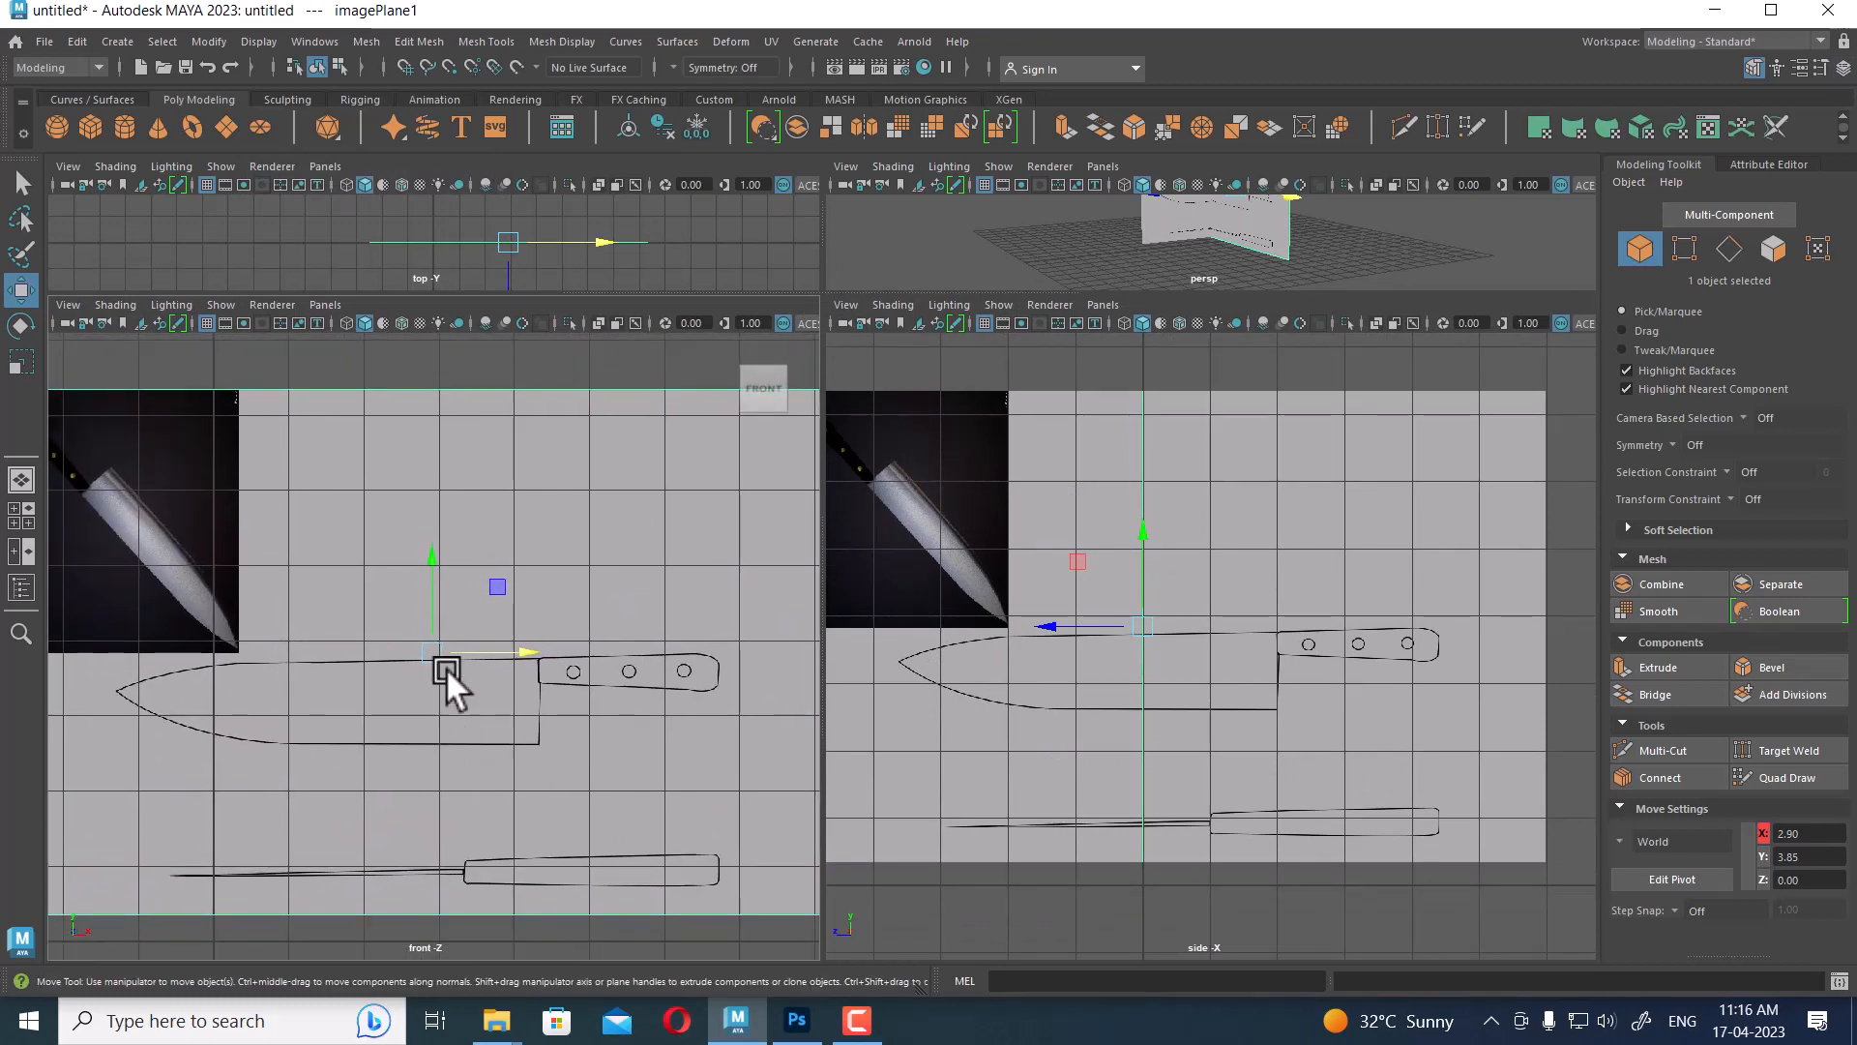
scroll(470, 752, "down", 3)
scroll(1298, 686, "down", 3)
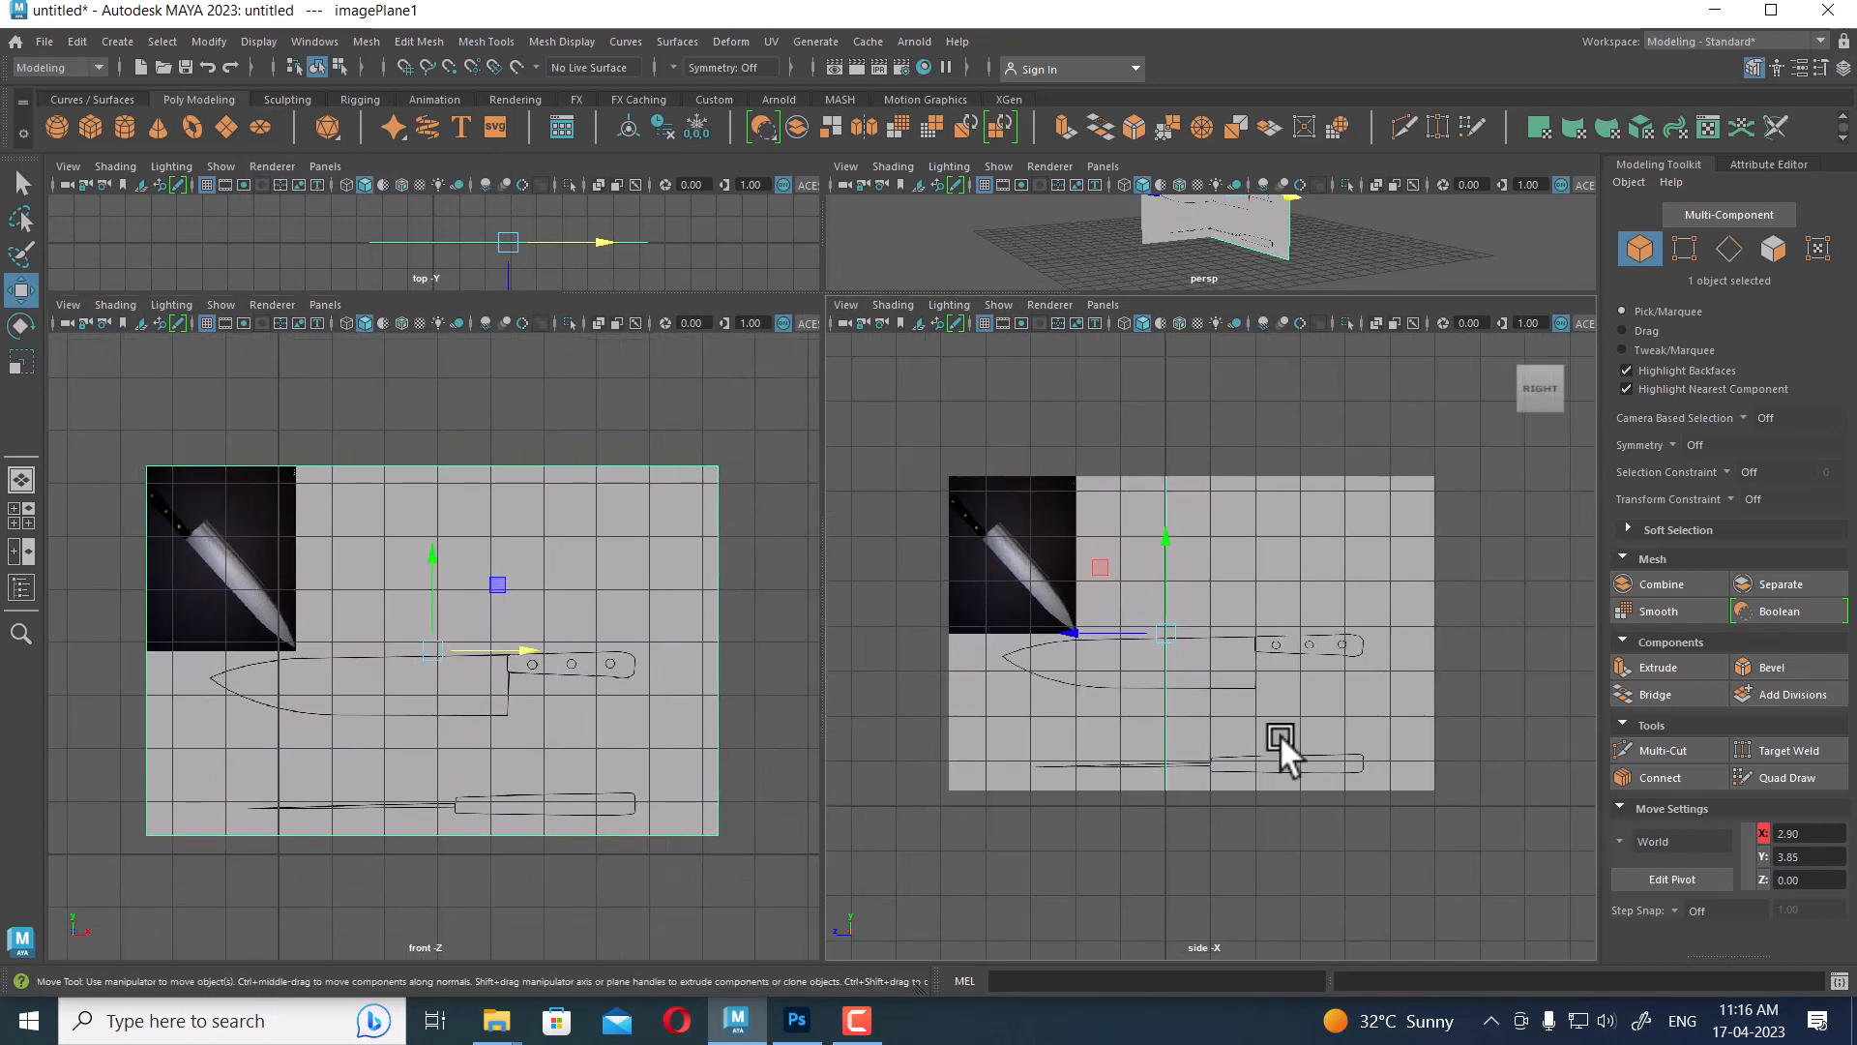
scroll(1297, 764, "up", 2)
left_click(1335, 833)
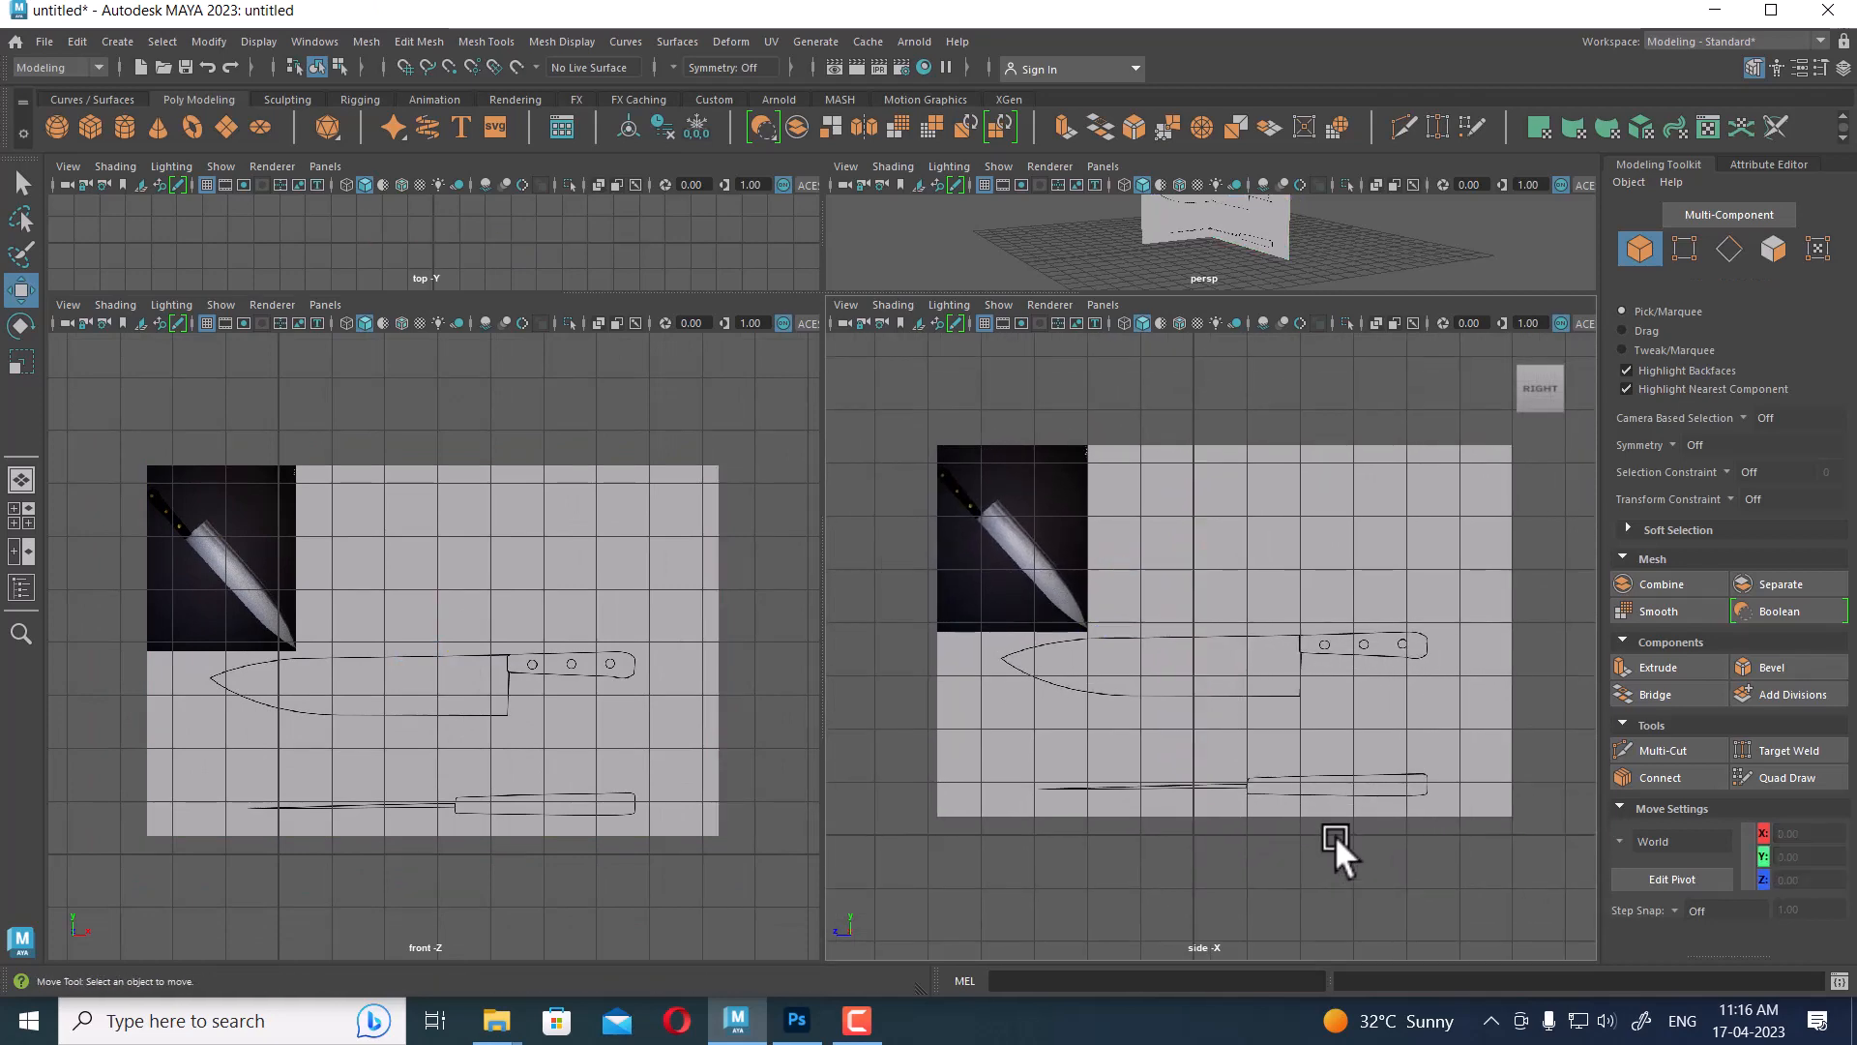
Turn on full screen view and maximize the side view around the knife drawing
scroll(1238, 691, "up", 1)
key("ctrl+space")
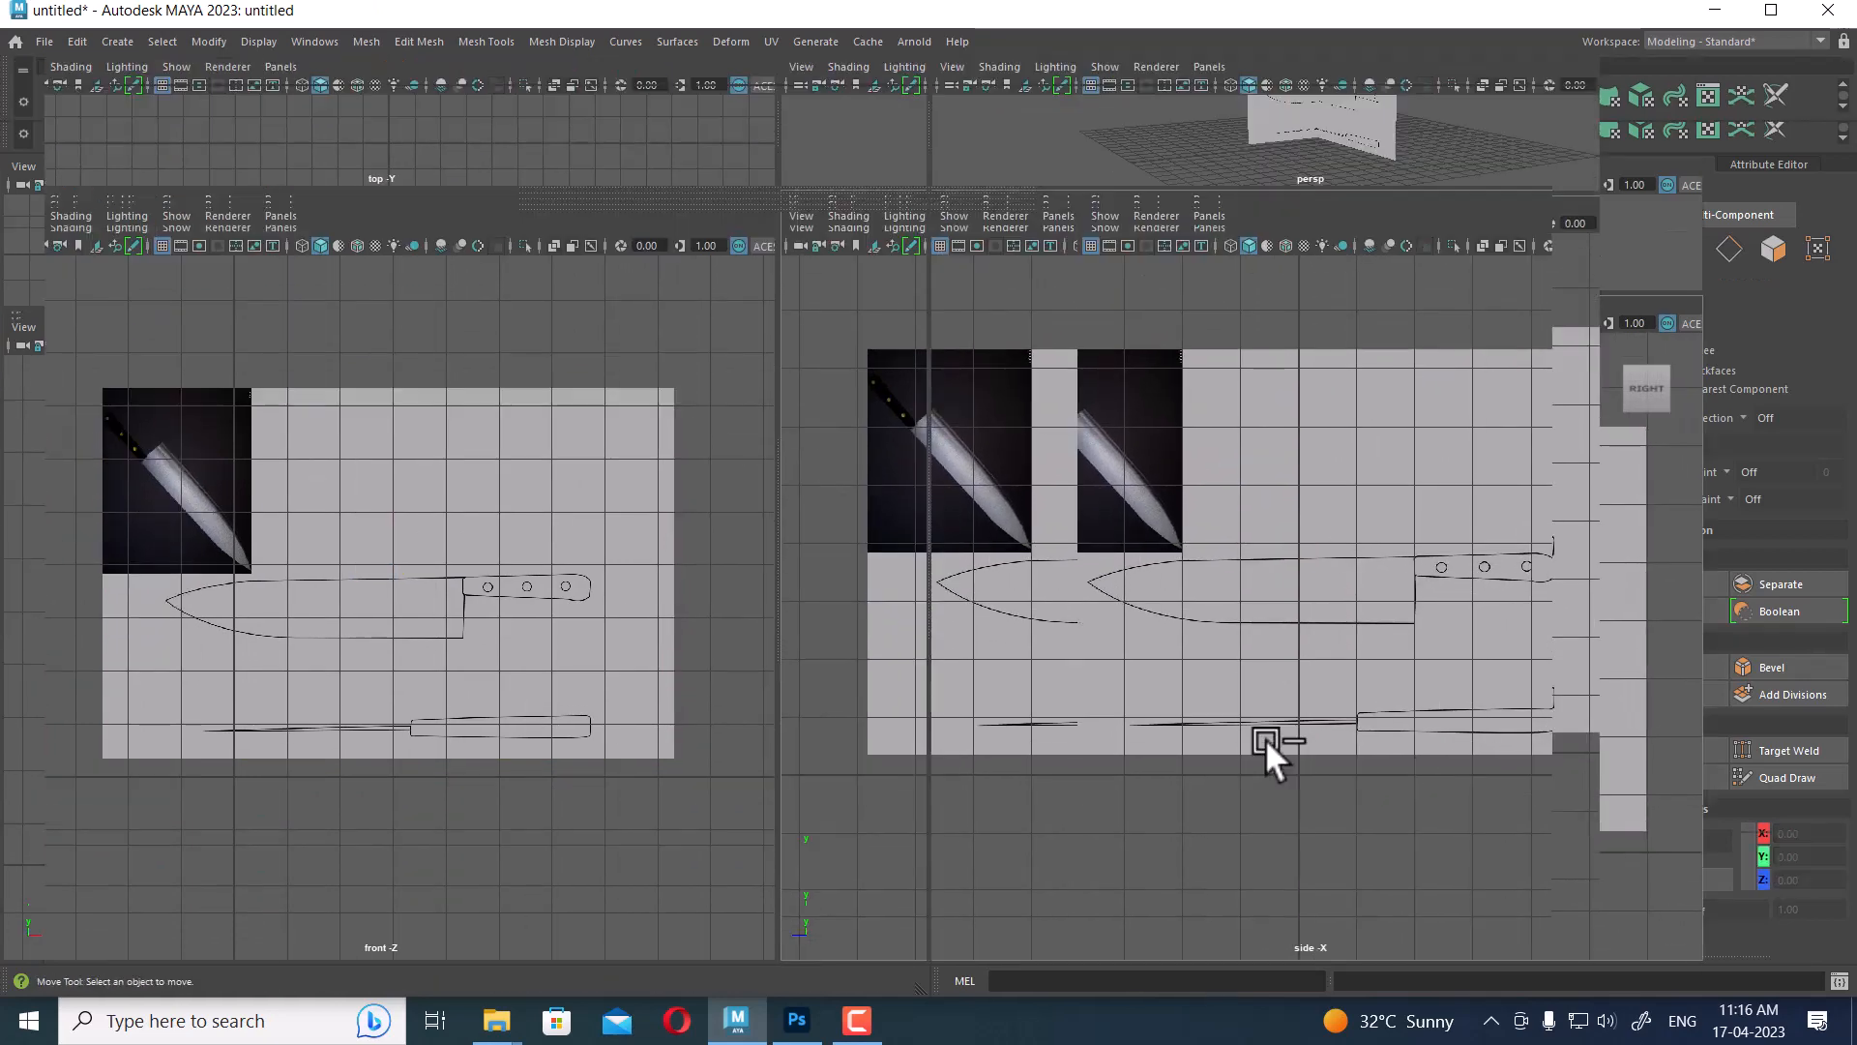
scroll(1275, 753, "up", 2)
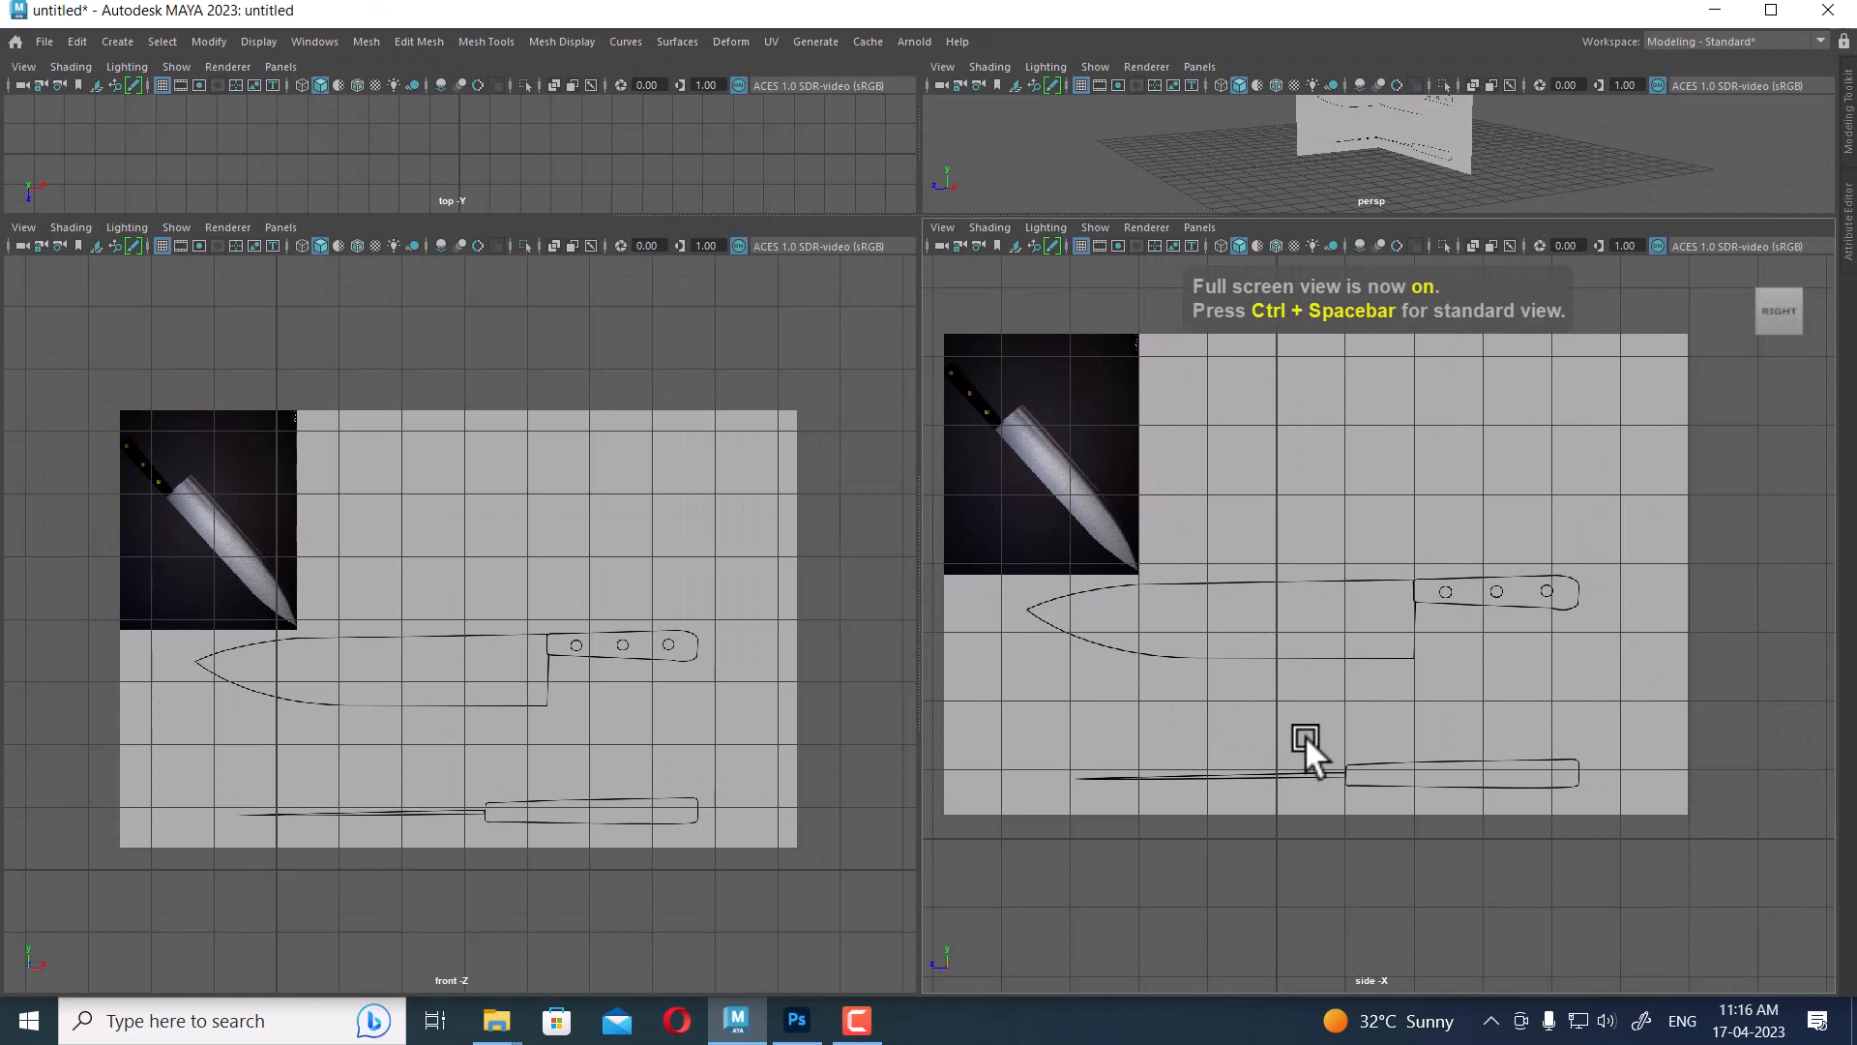
key("space")
scroll(937, 691, "up", 3)
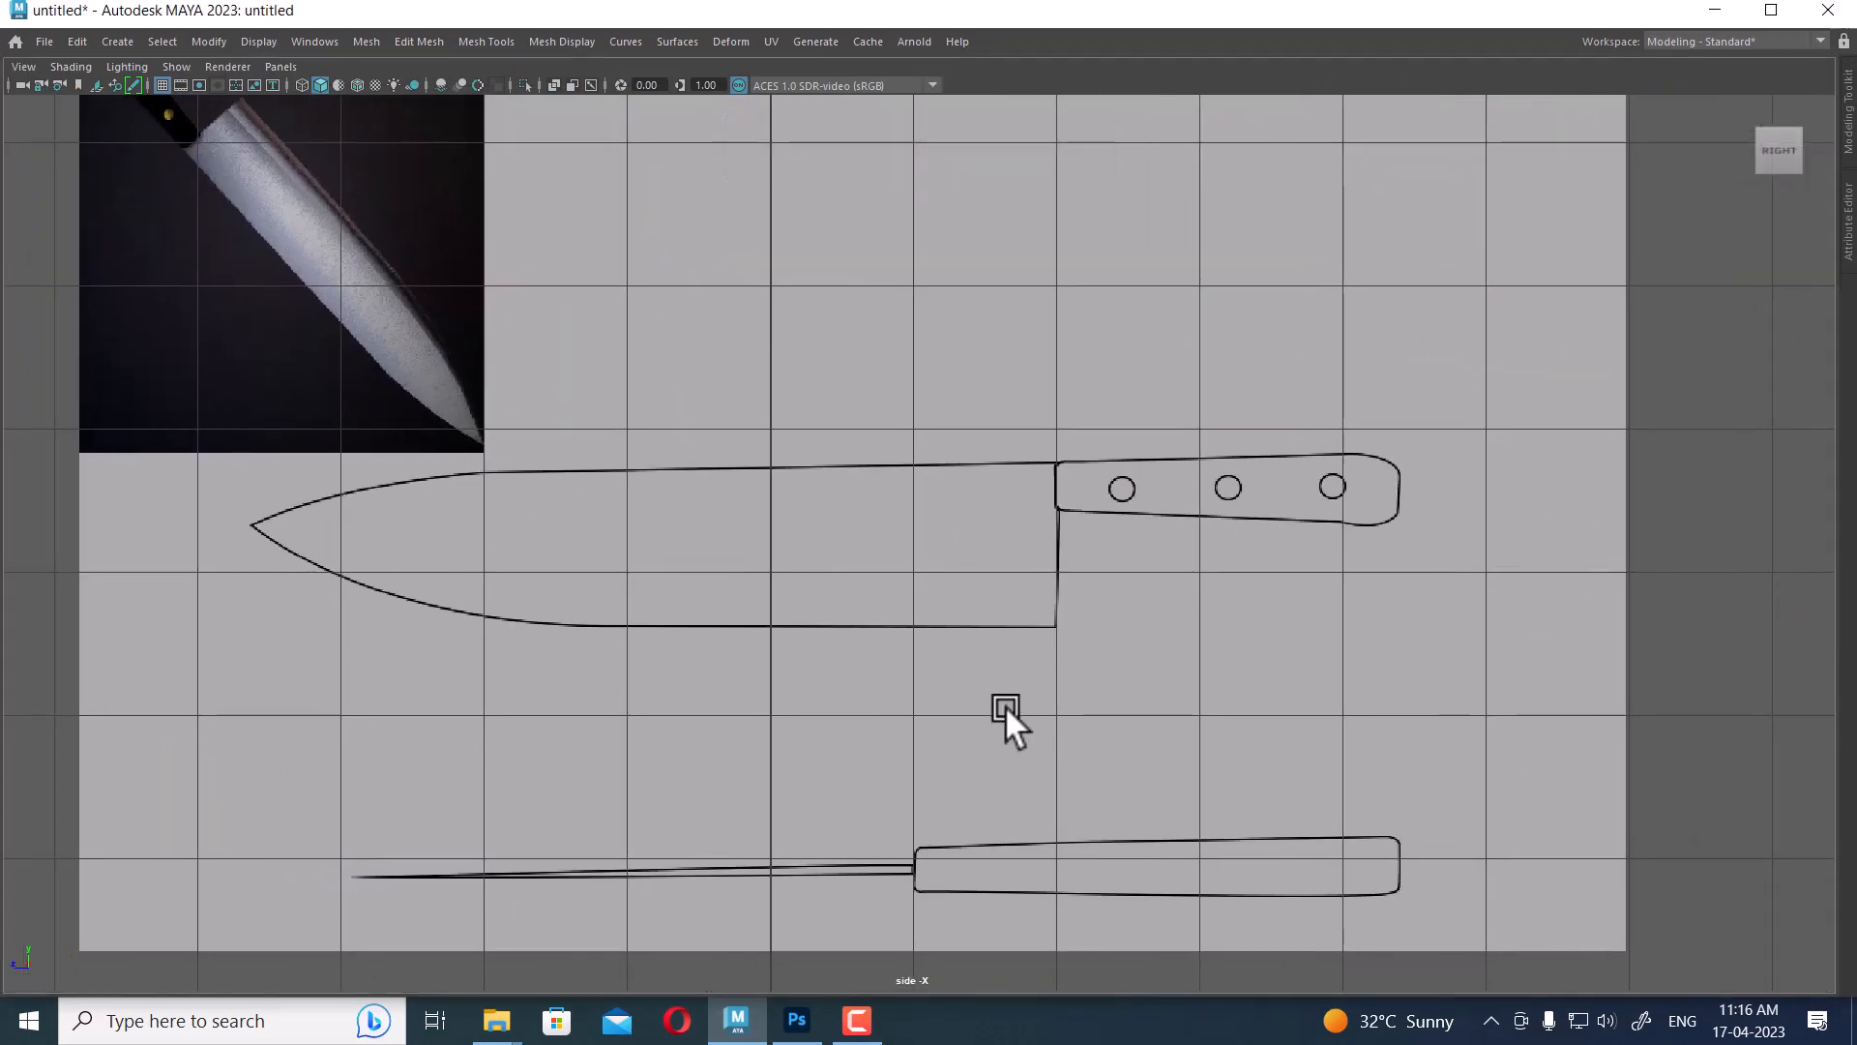
scroll(912, 717, "down", 3)
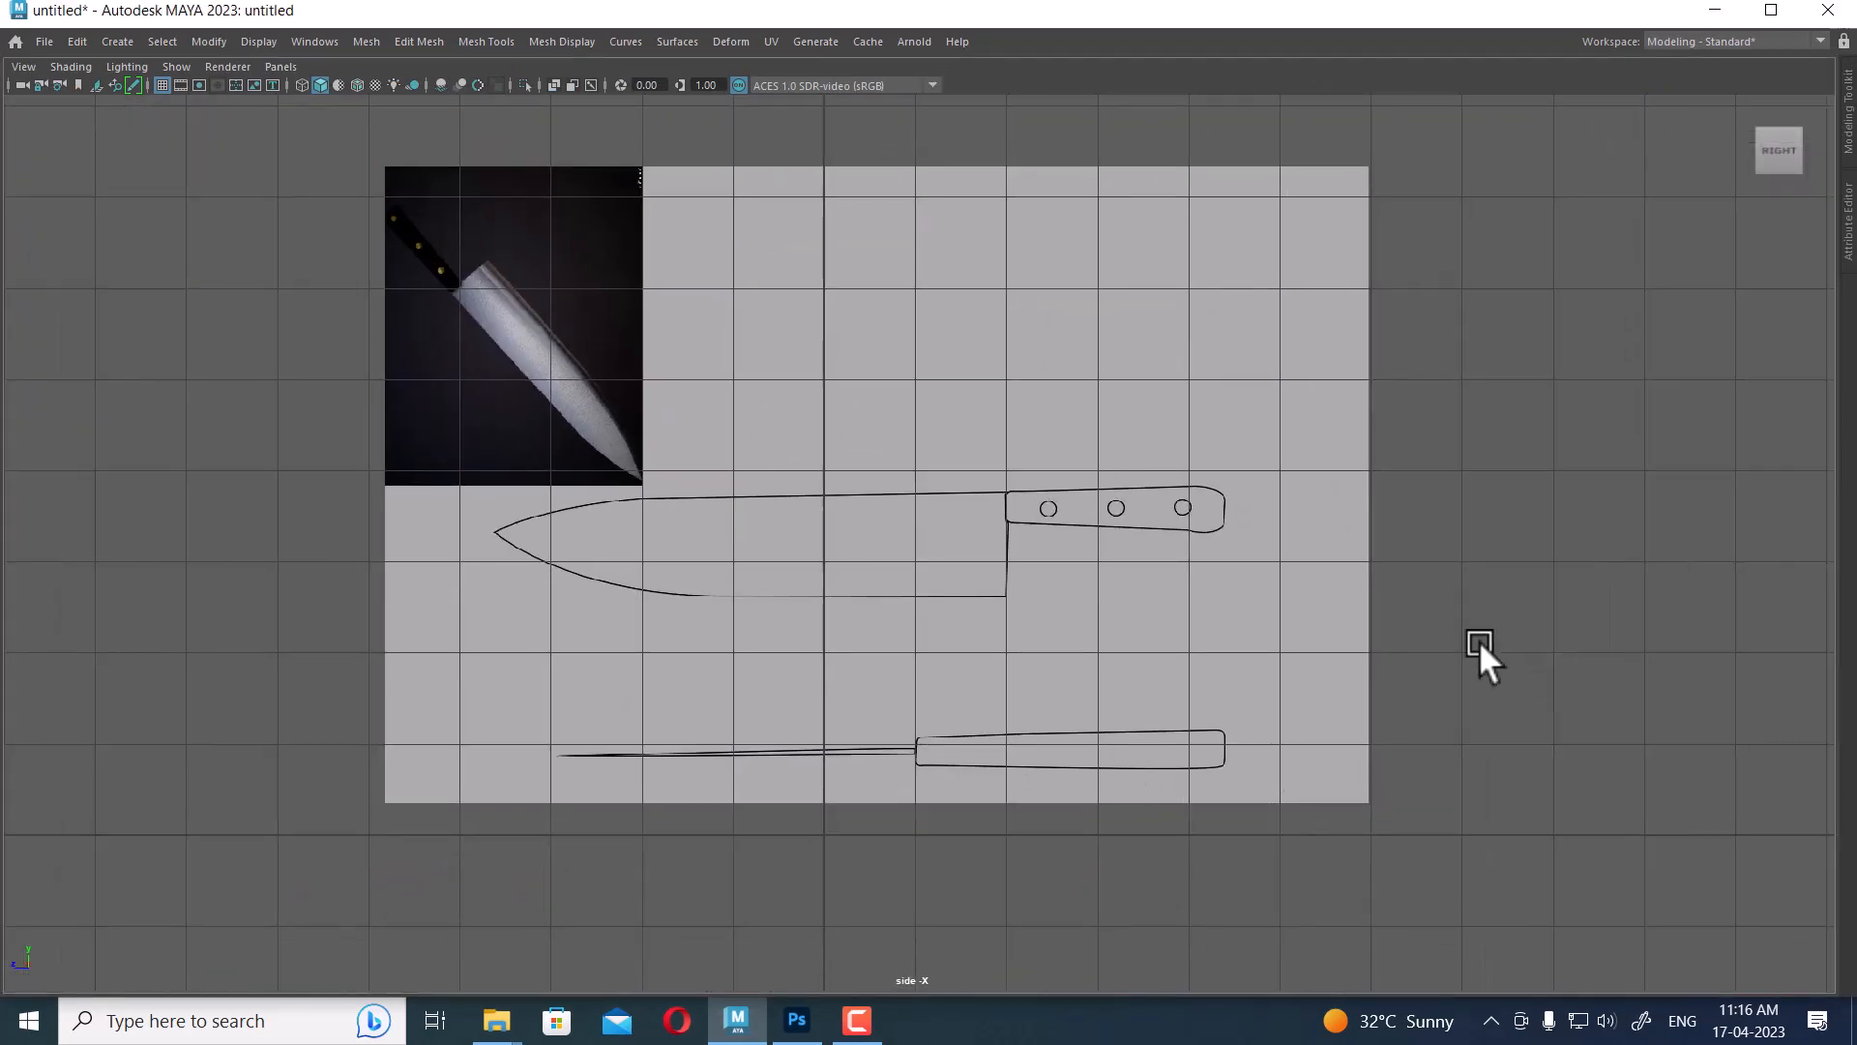
scroll(1333, 665, "up", 2)
left_click_drag(1333, 664, 1587, 552, "alt")
Create a polygon cube and move it onto the middle of the knife handle in the side view
right_click(1559, 444, "shift")
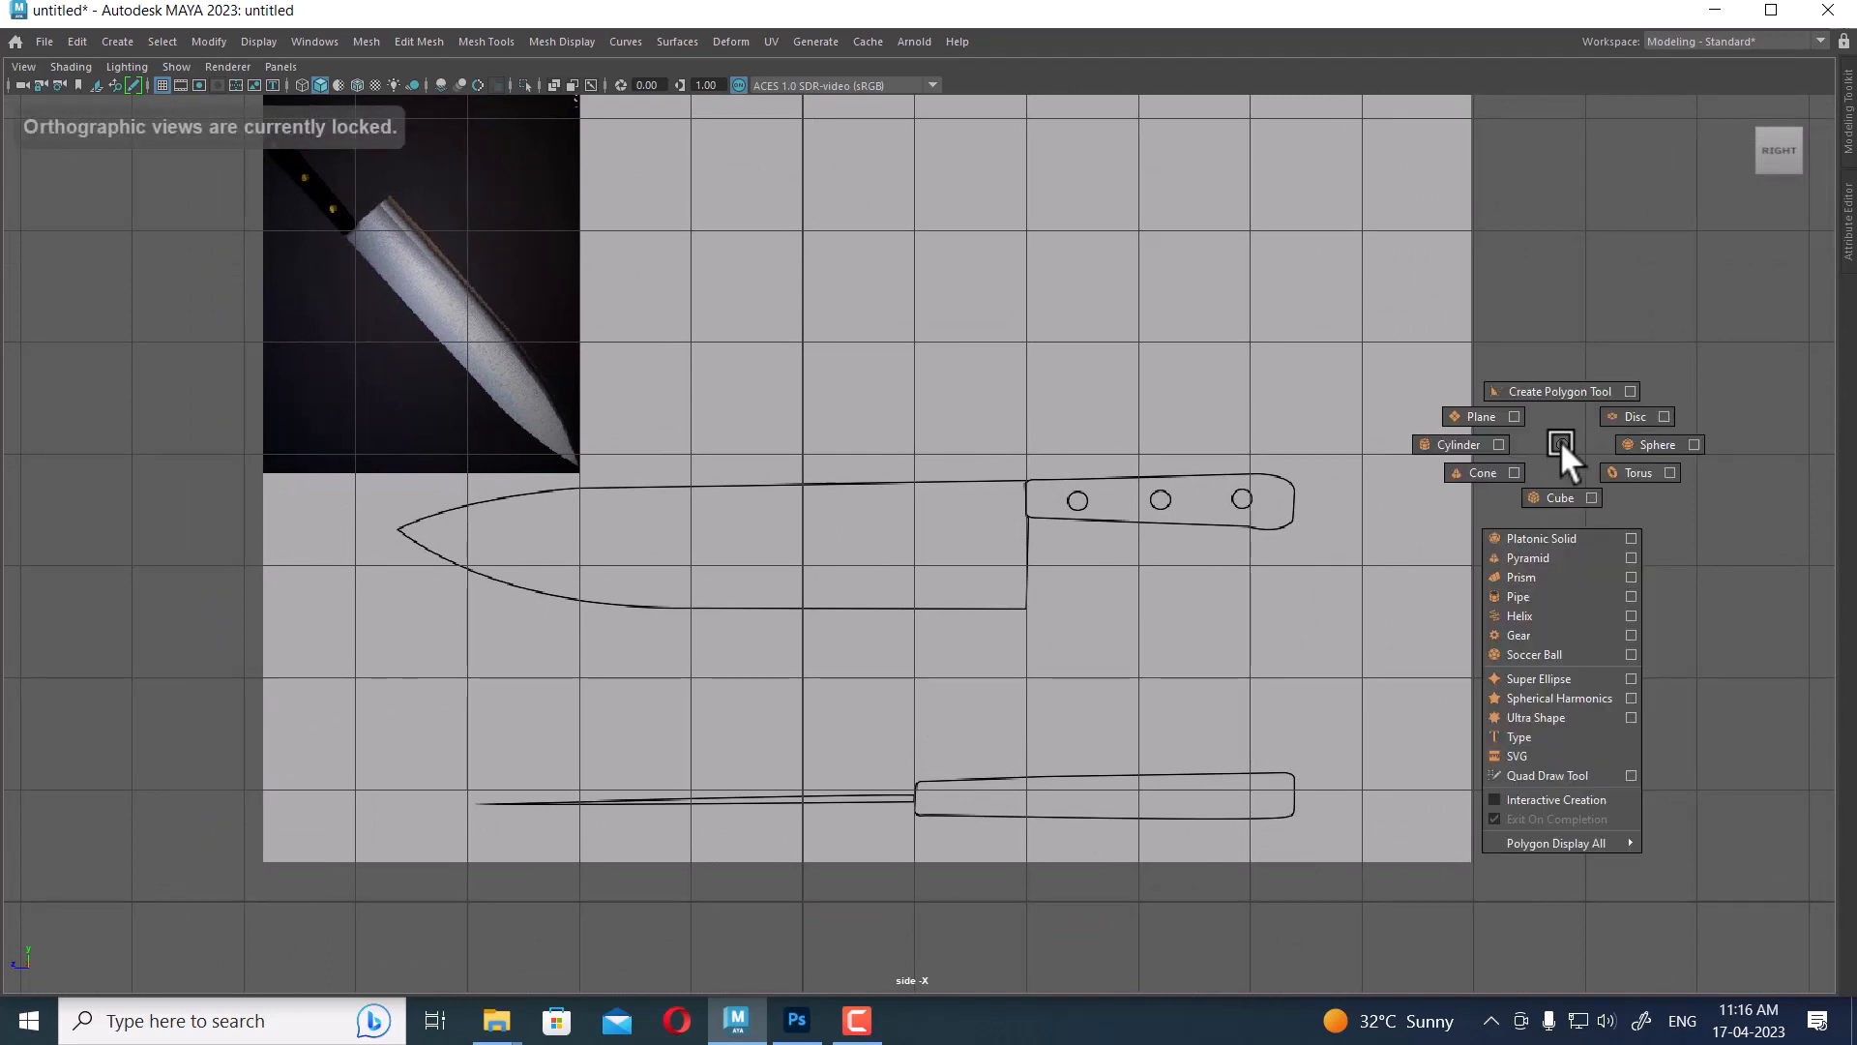
left_click(1557, 498)
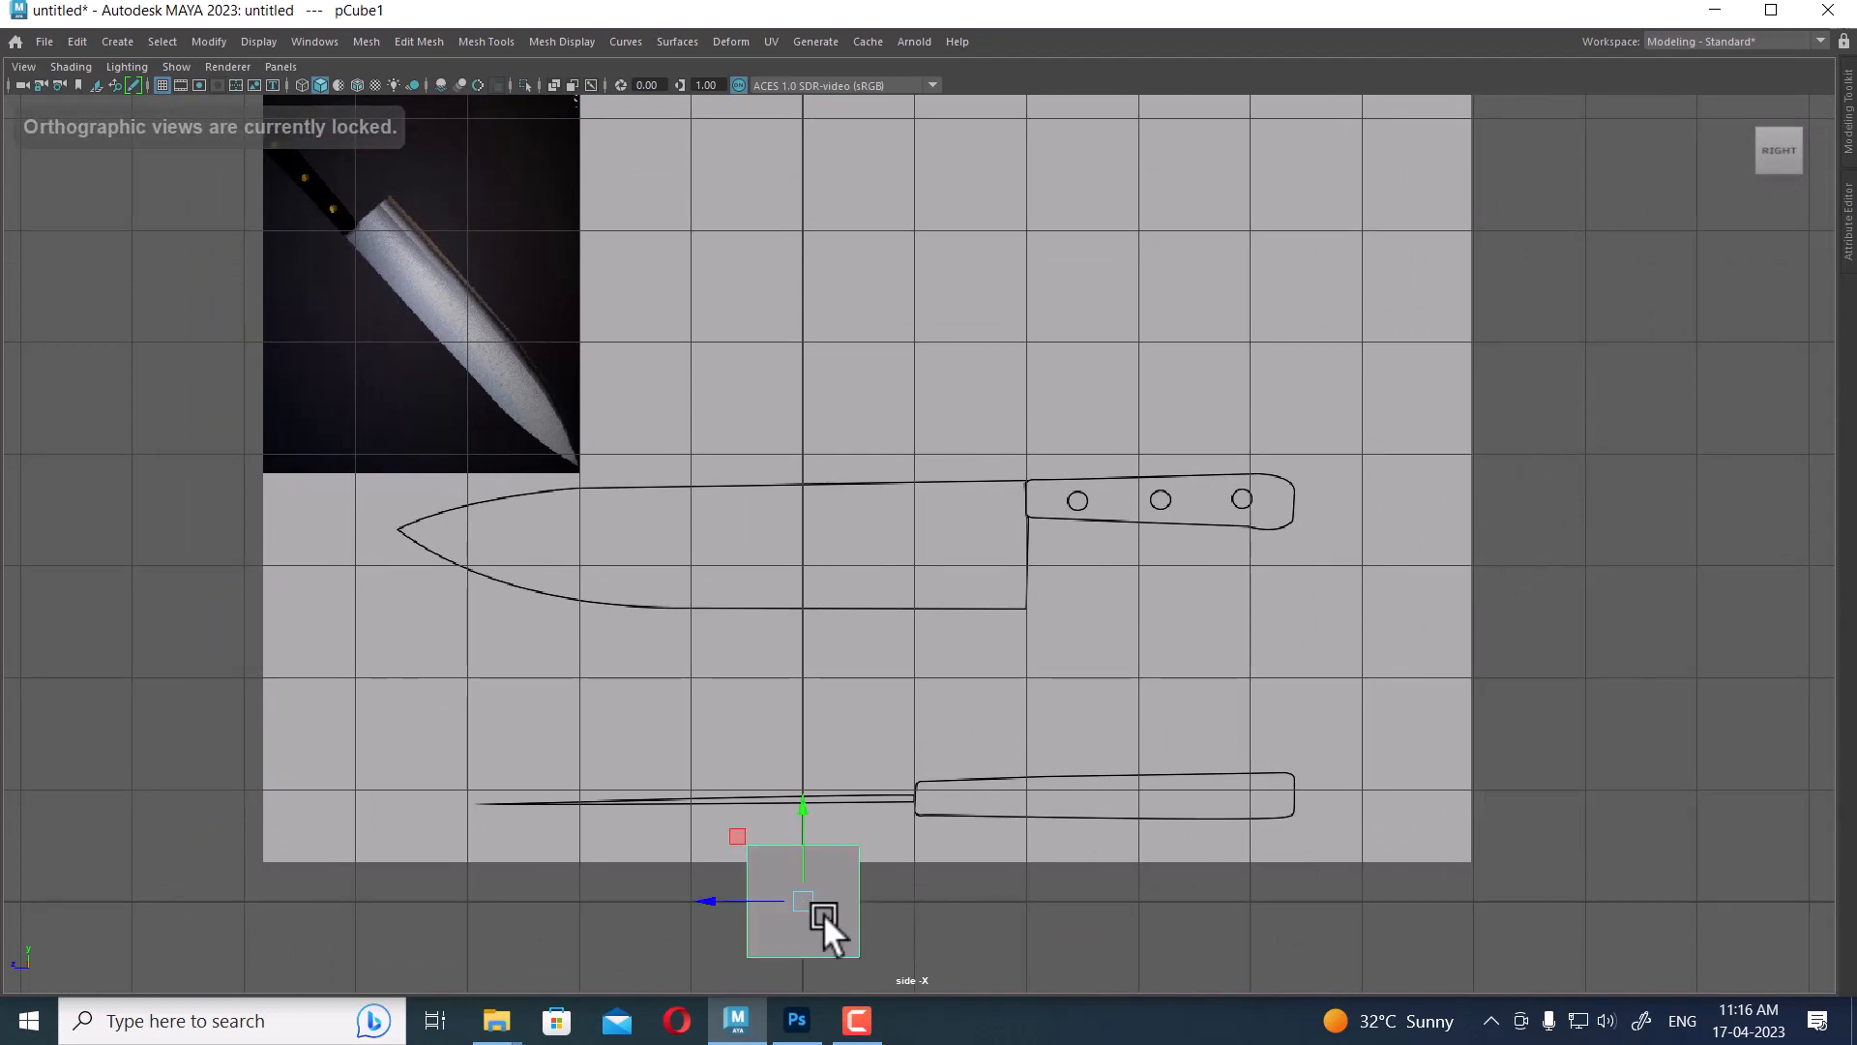
left_click_drag(710, 902, 1047, 847)
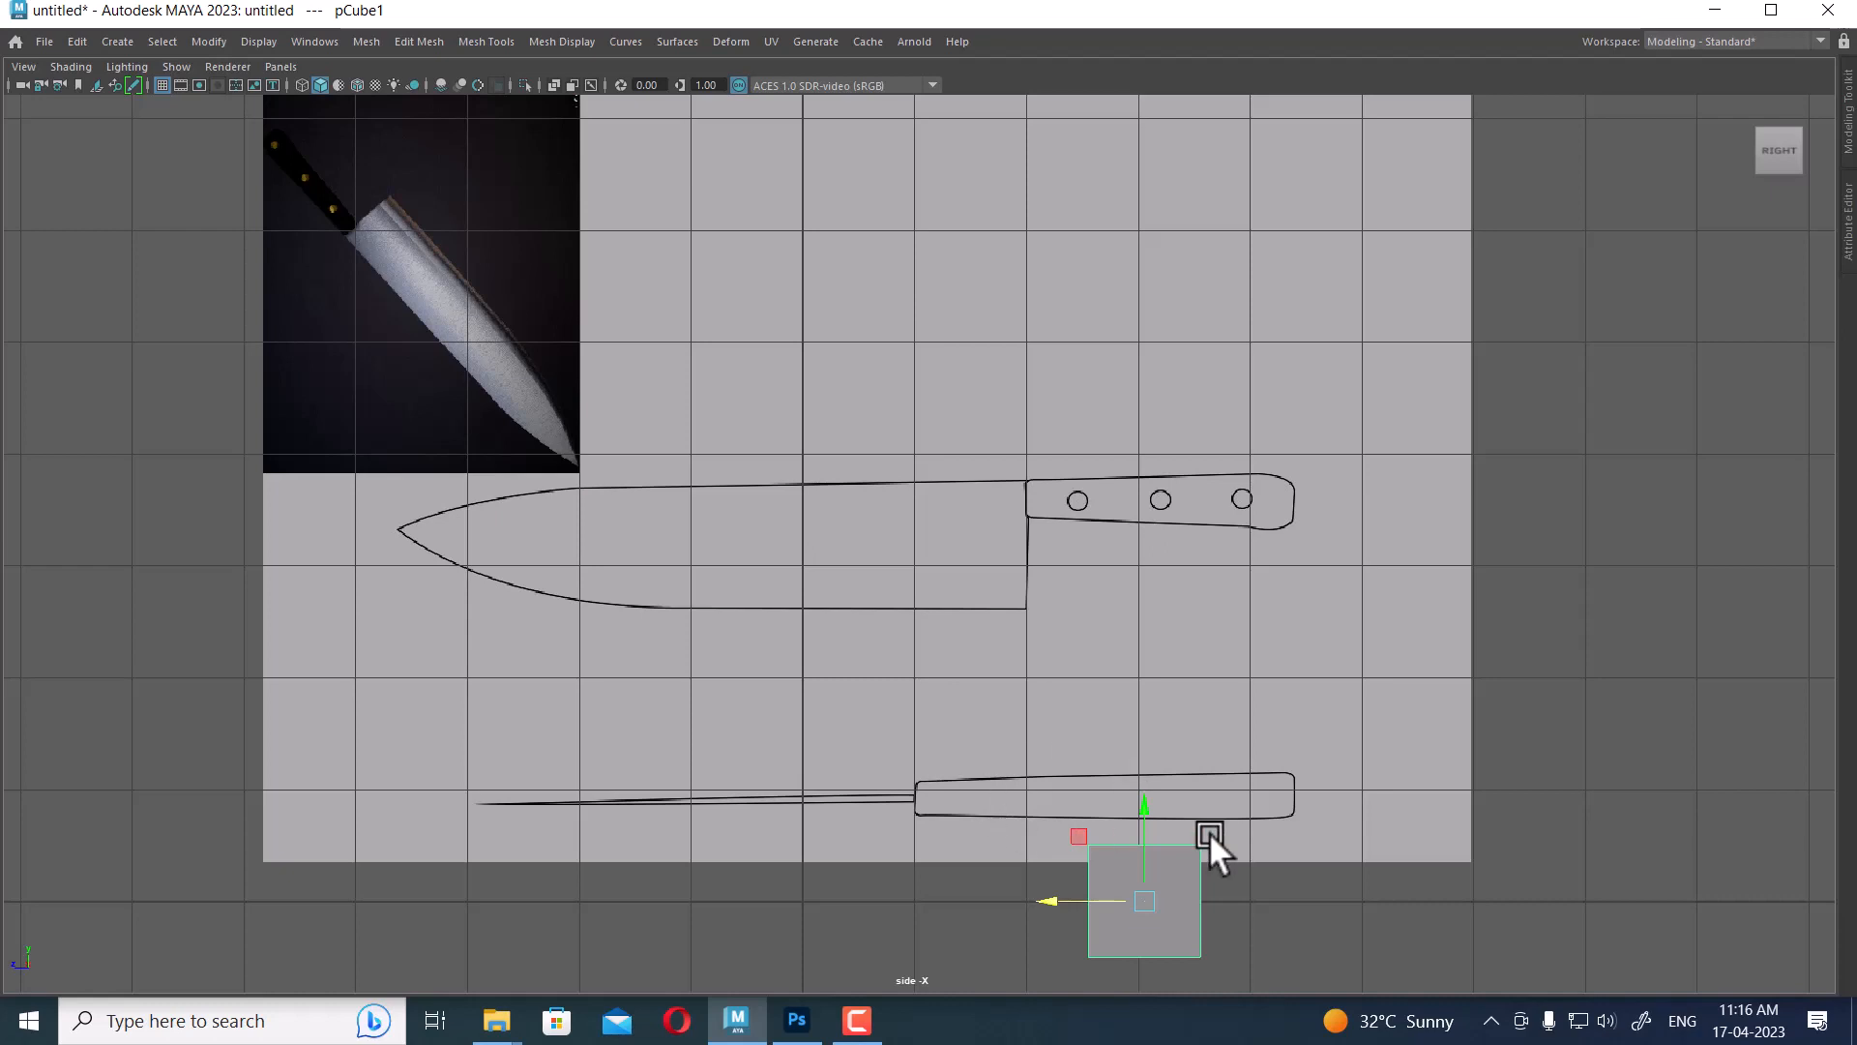
left_click_drag(1145, 824, 1147, 430)
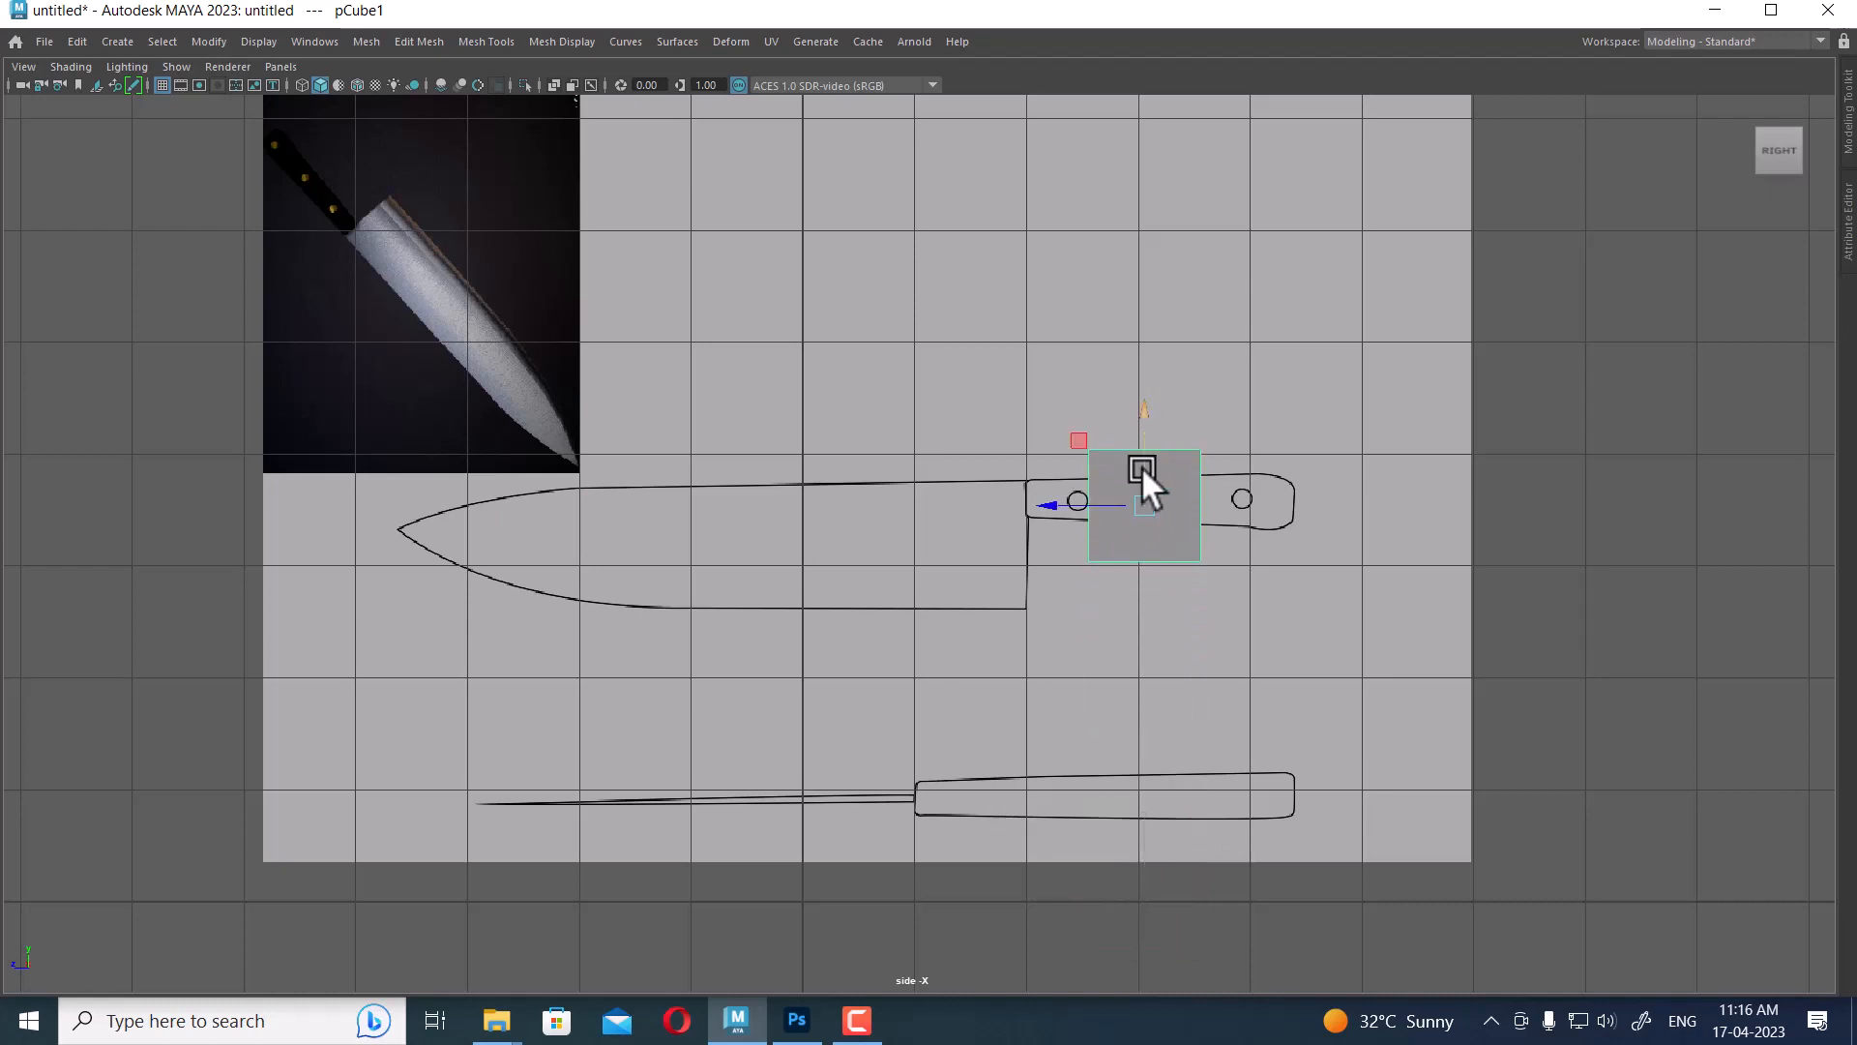
Scale the cube down to about half size and place it at the blade end of the handle
scroll(1141, 467, "up", 3)
middle_click_drag(1186, 611, 1136, 672, "alt")
left_click_drag(1081, 530, 1024, 513)
key("w")
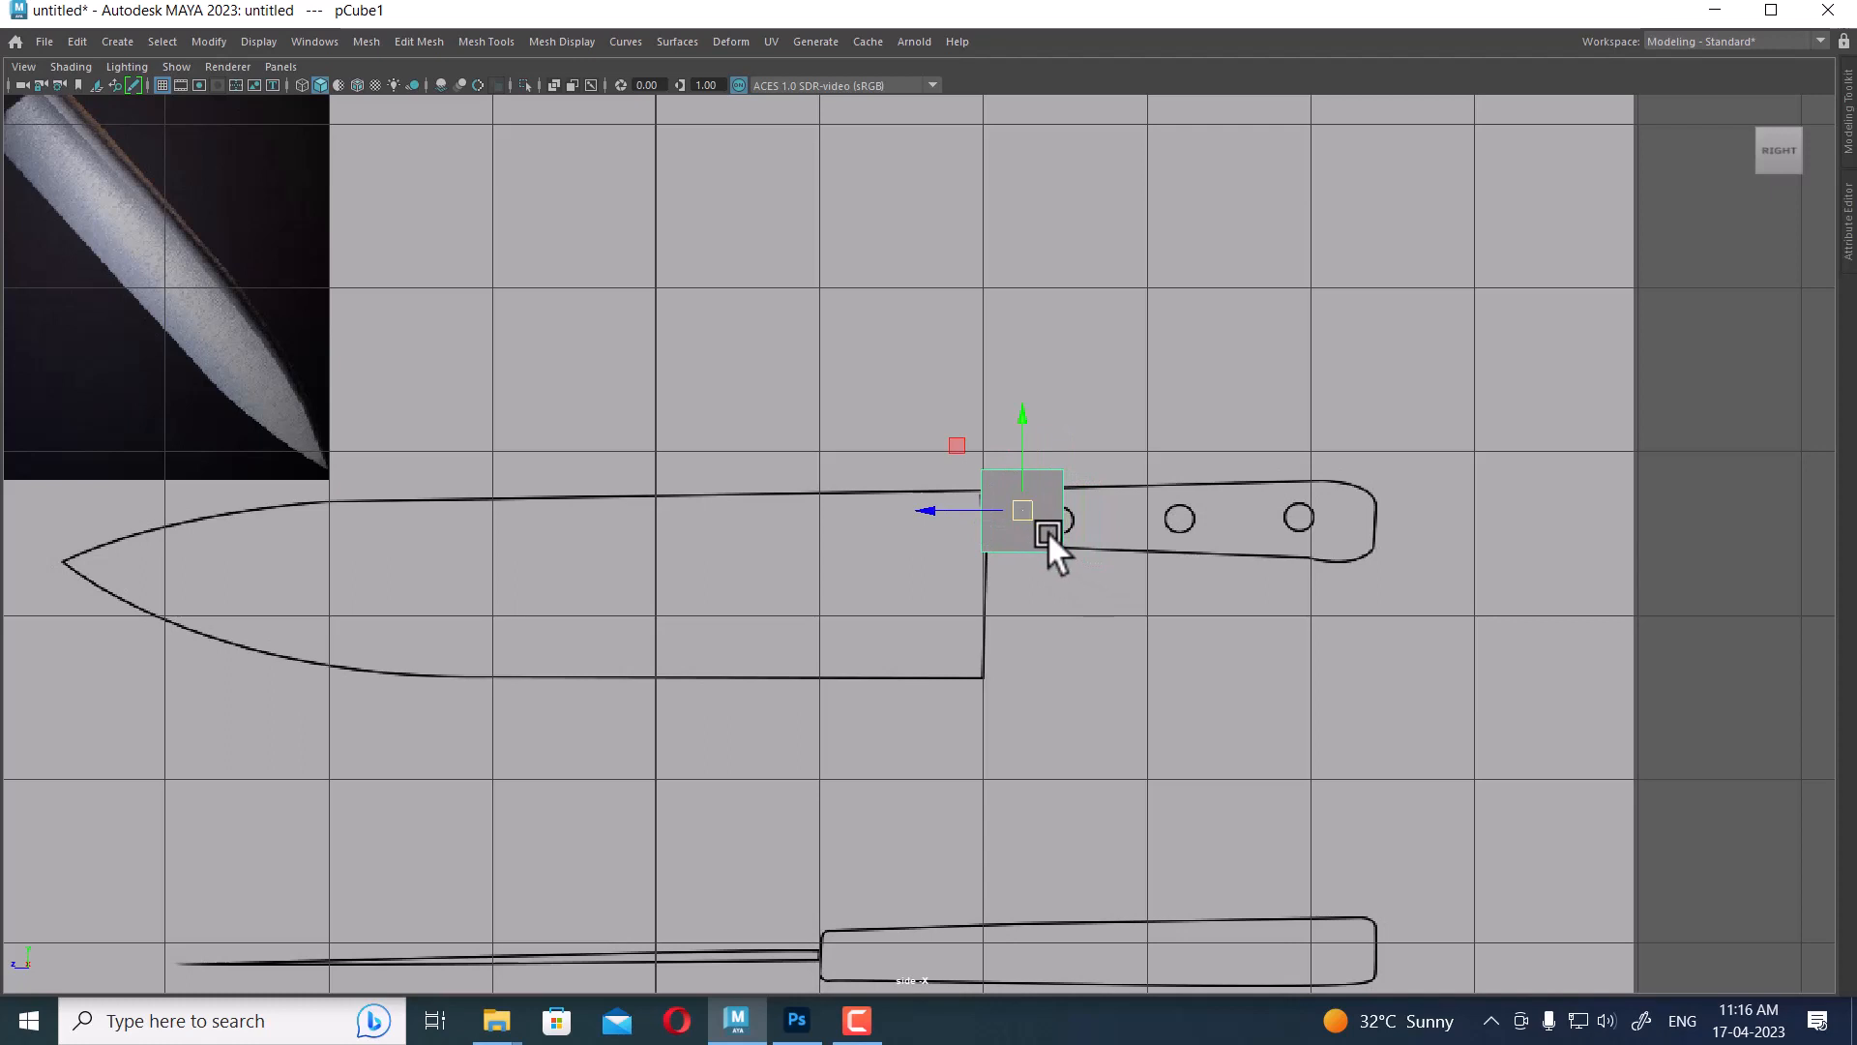
Show the side view in wireframe and lower the cube's top vertices to the handle's upper outline
key("4")
right_click_drag(1052, 489, 1157, 681, "alt")
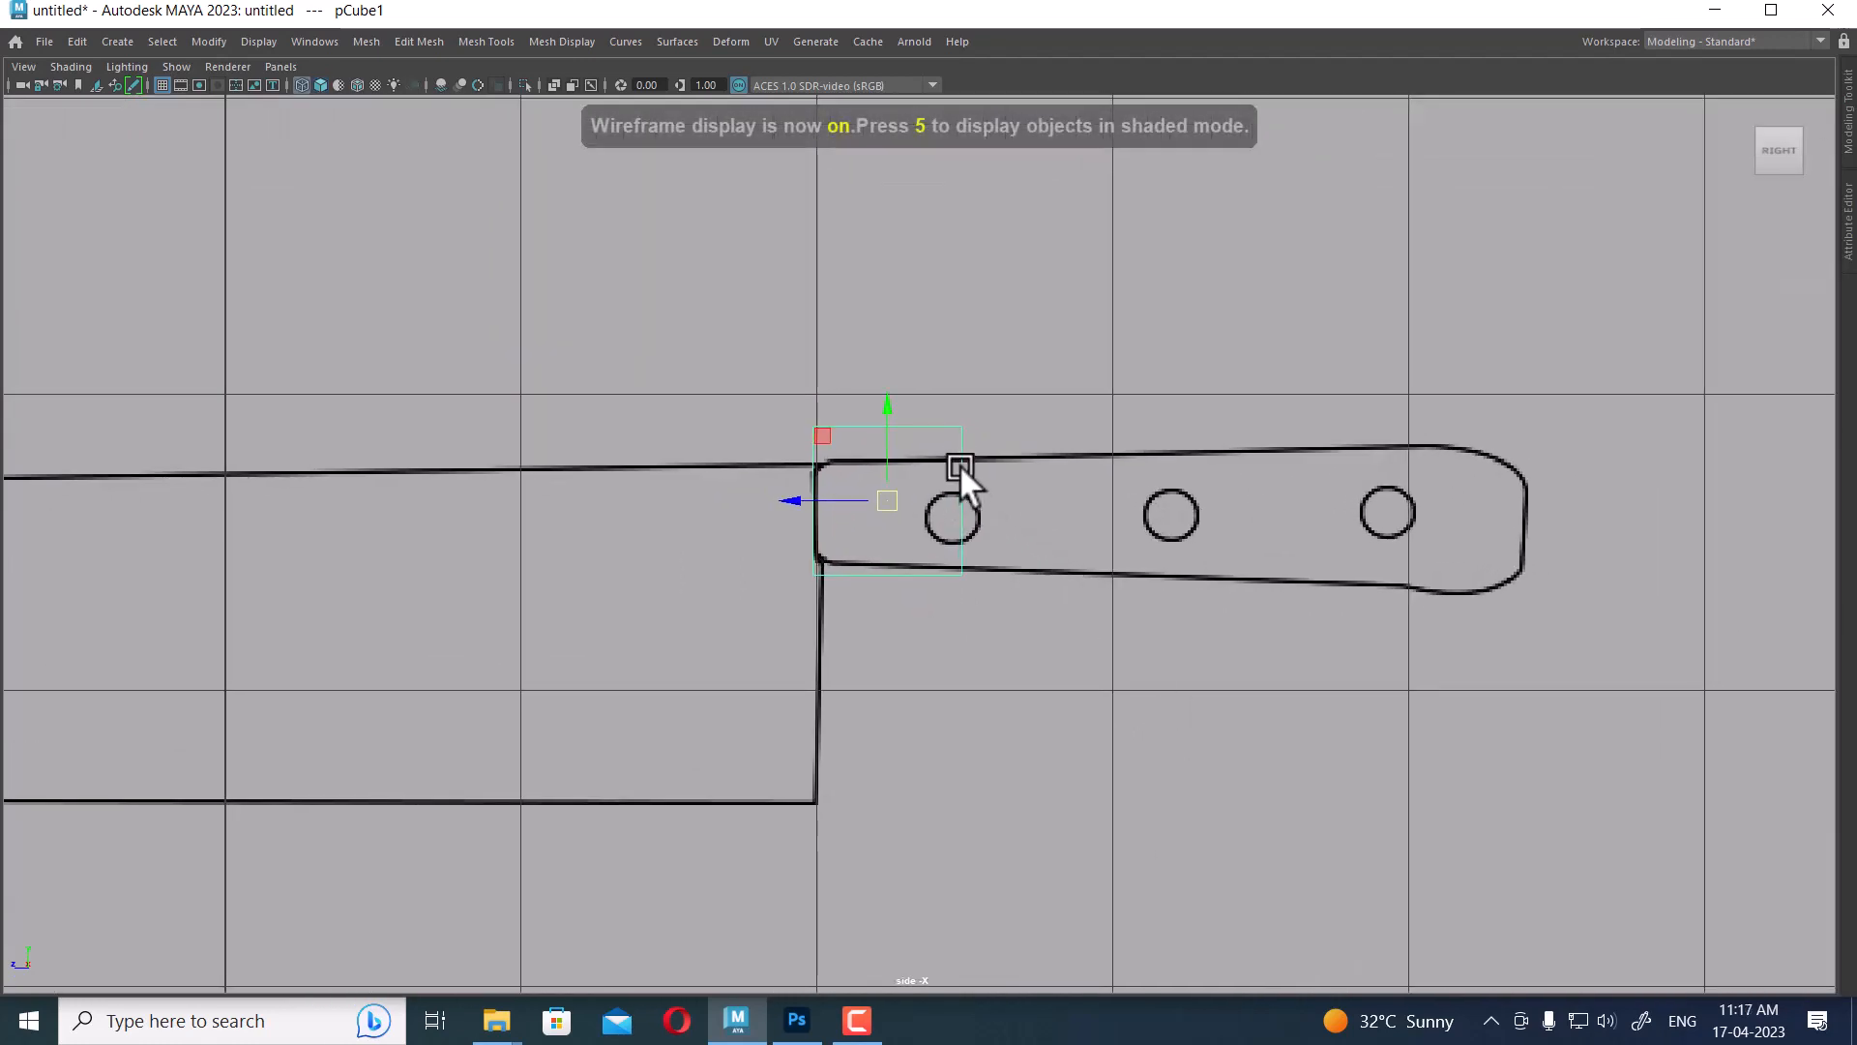
right_click_drag(960, 469, 945, 630)
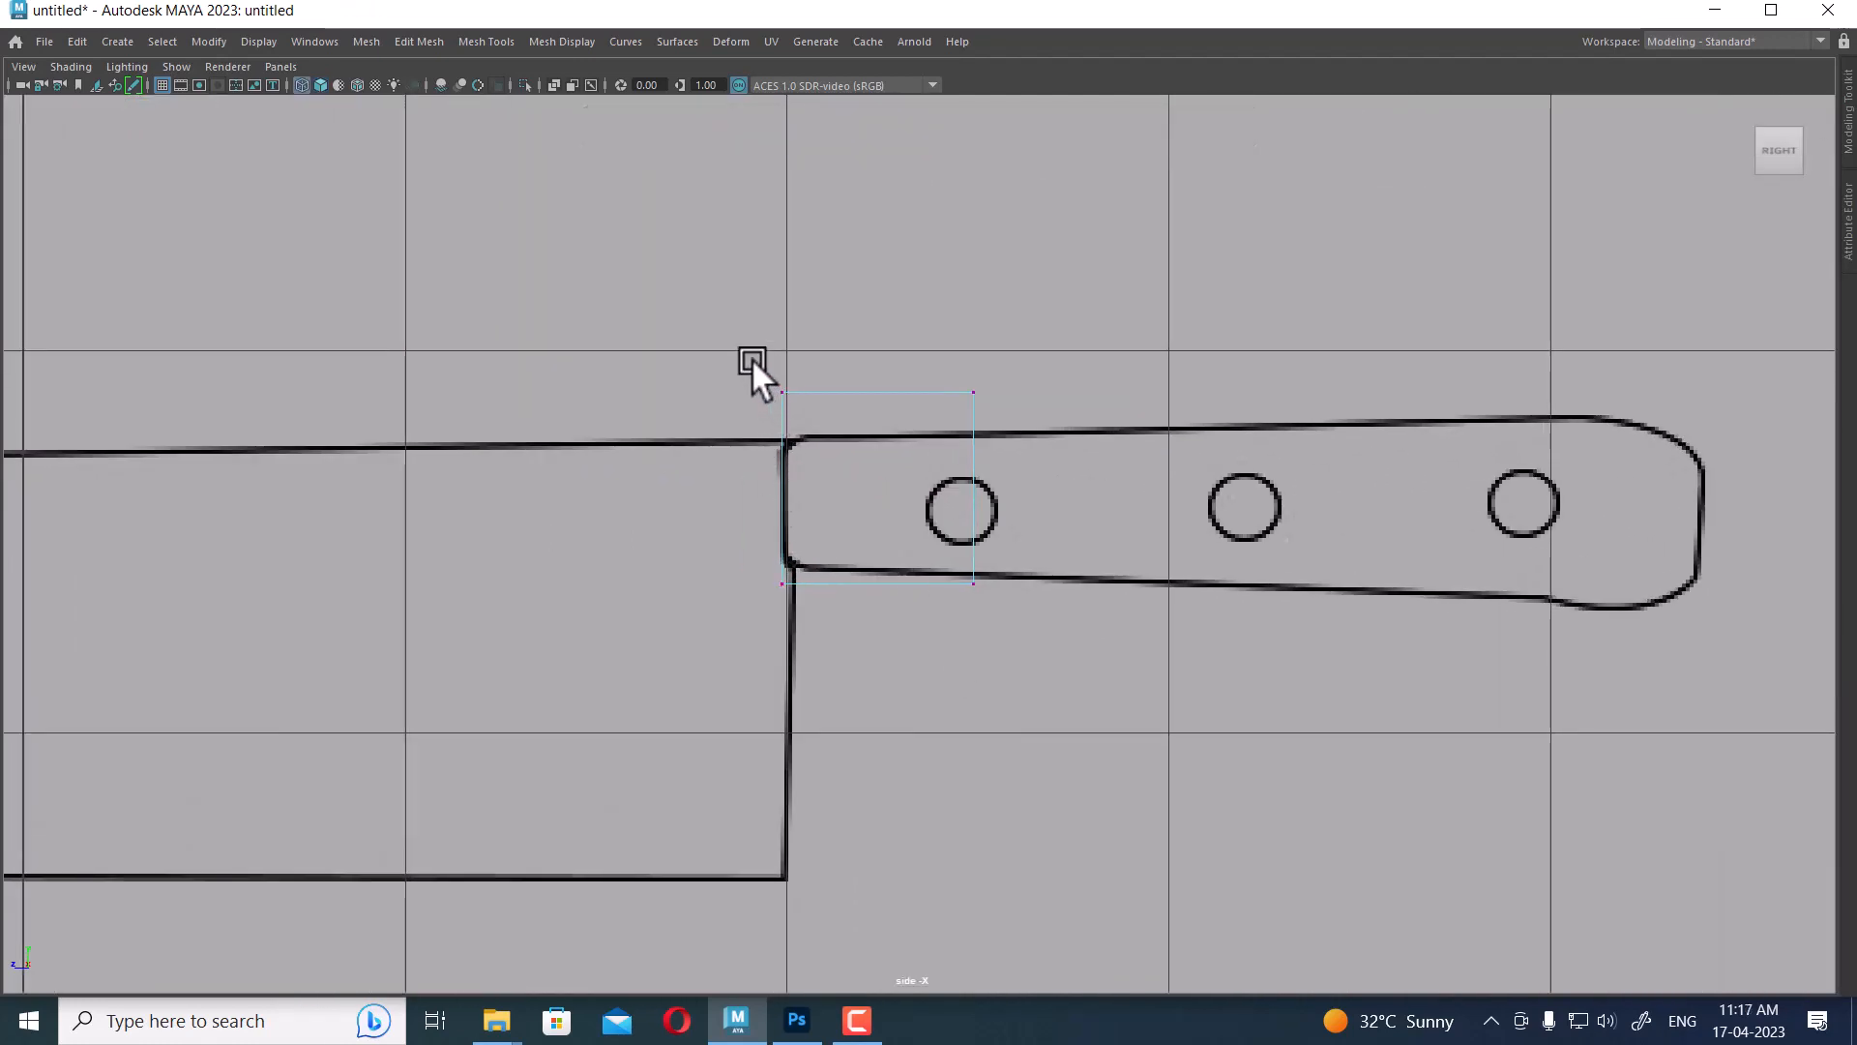
left_click_drag(754, 364, 1011, 459)
middle_click_drag(880, 294, 890, 339)
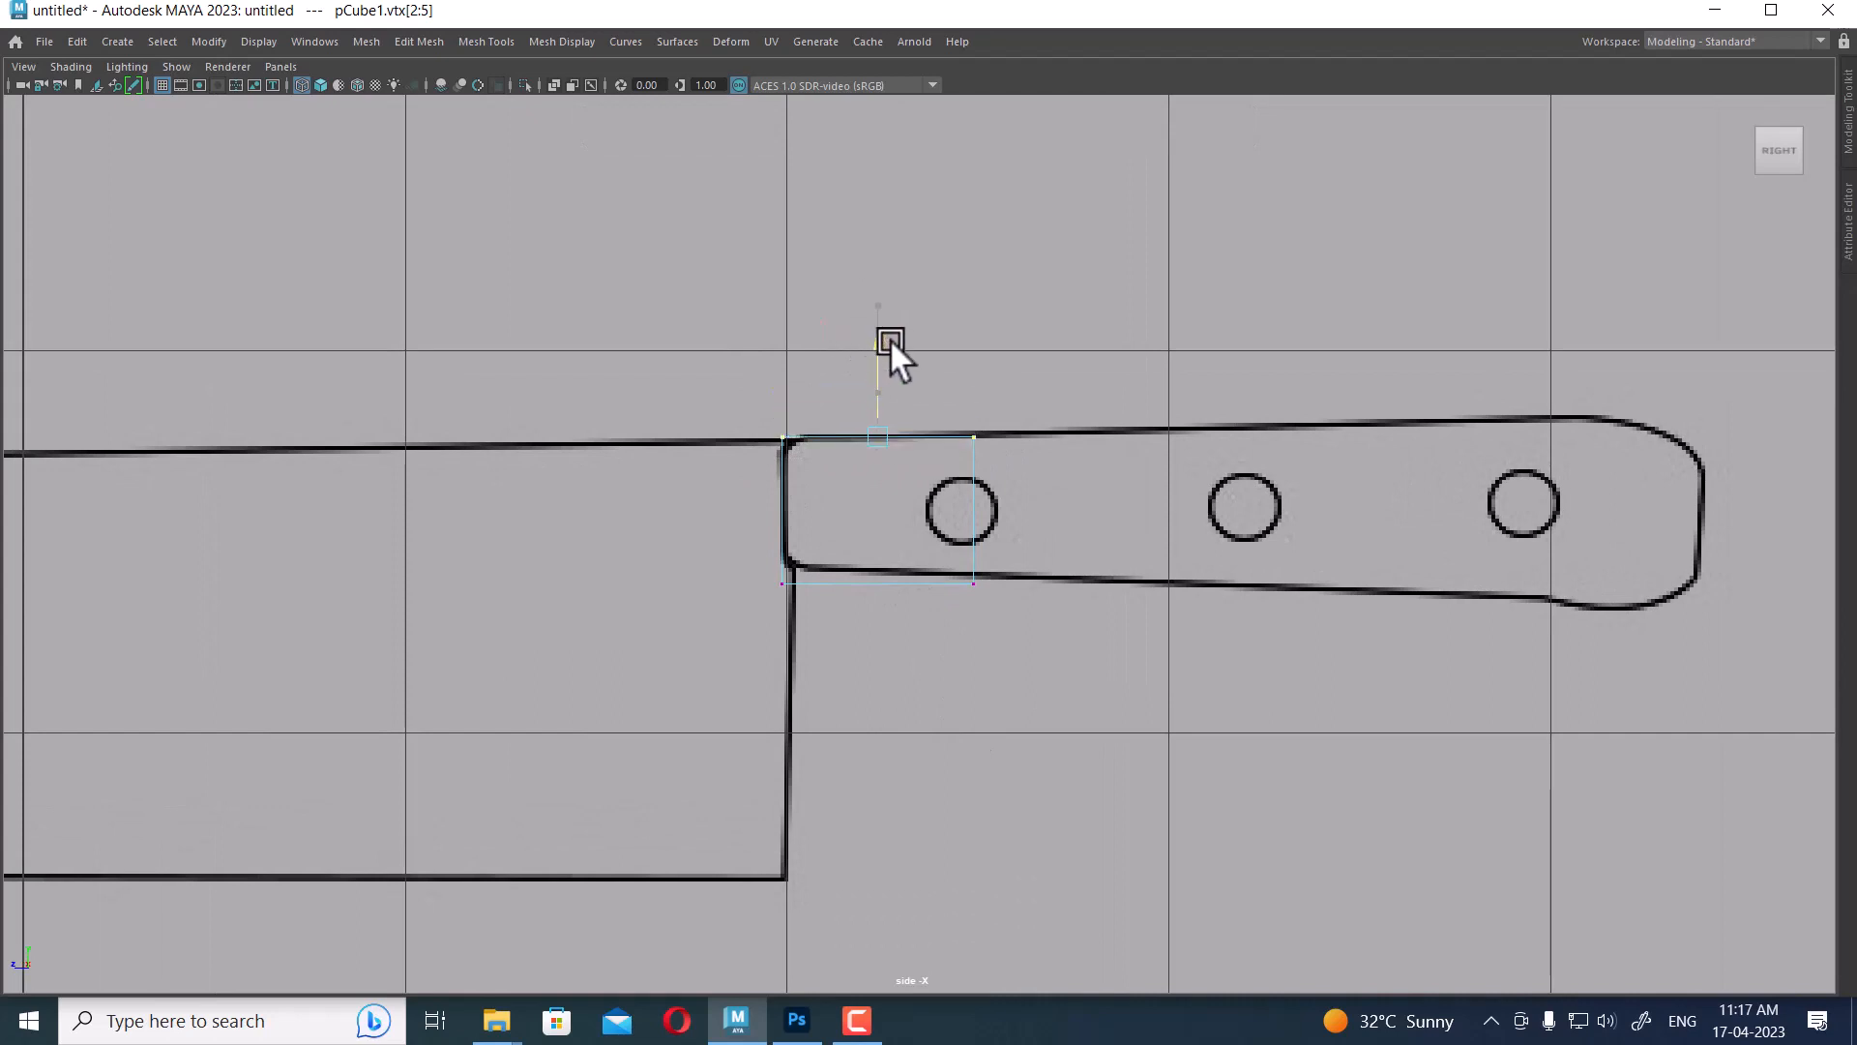
Raise the cube's bottom vertices to the handle's lower outline and nudge the lower rear ones down to follow its slope
left_click_drag(1015, 542, 658, 699)
left_click_drag(879, 518, 879, 492)
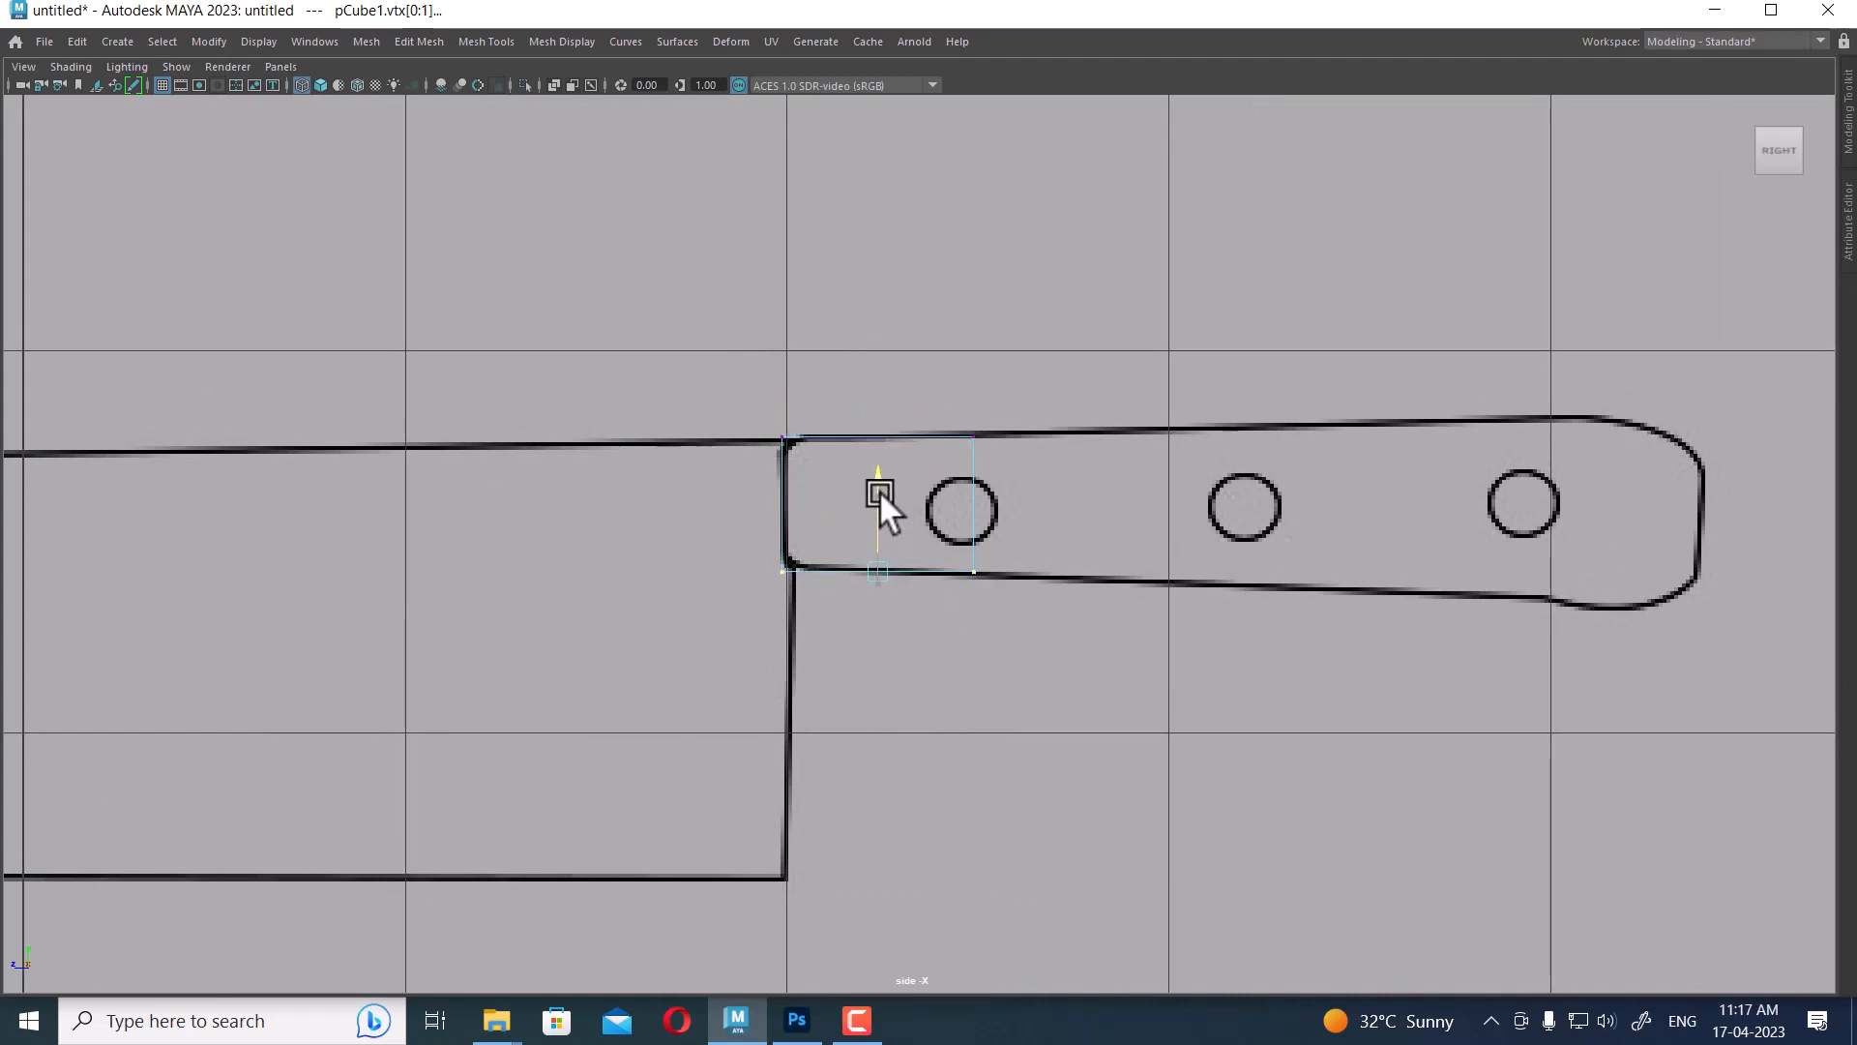
left_click_drag(1028, 487, 879, 665)
left_click_drag(977, 470, 977, 485)
scroll(1110, 579, "down", 3)
scroll(1114, 628, "down", 3)
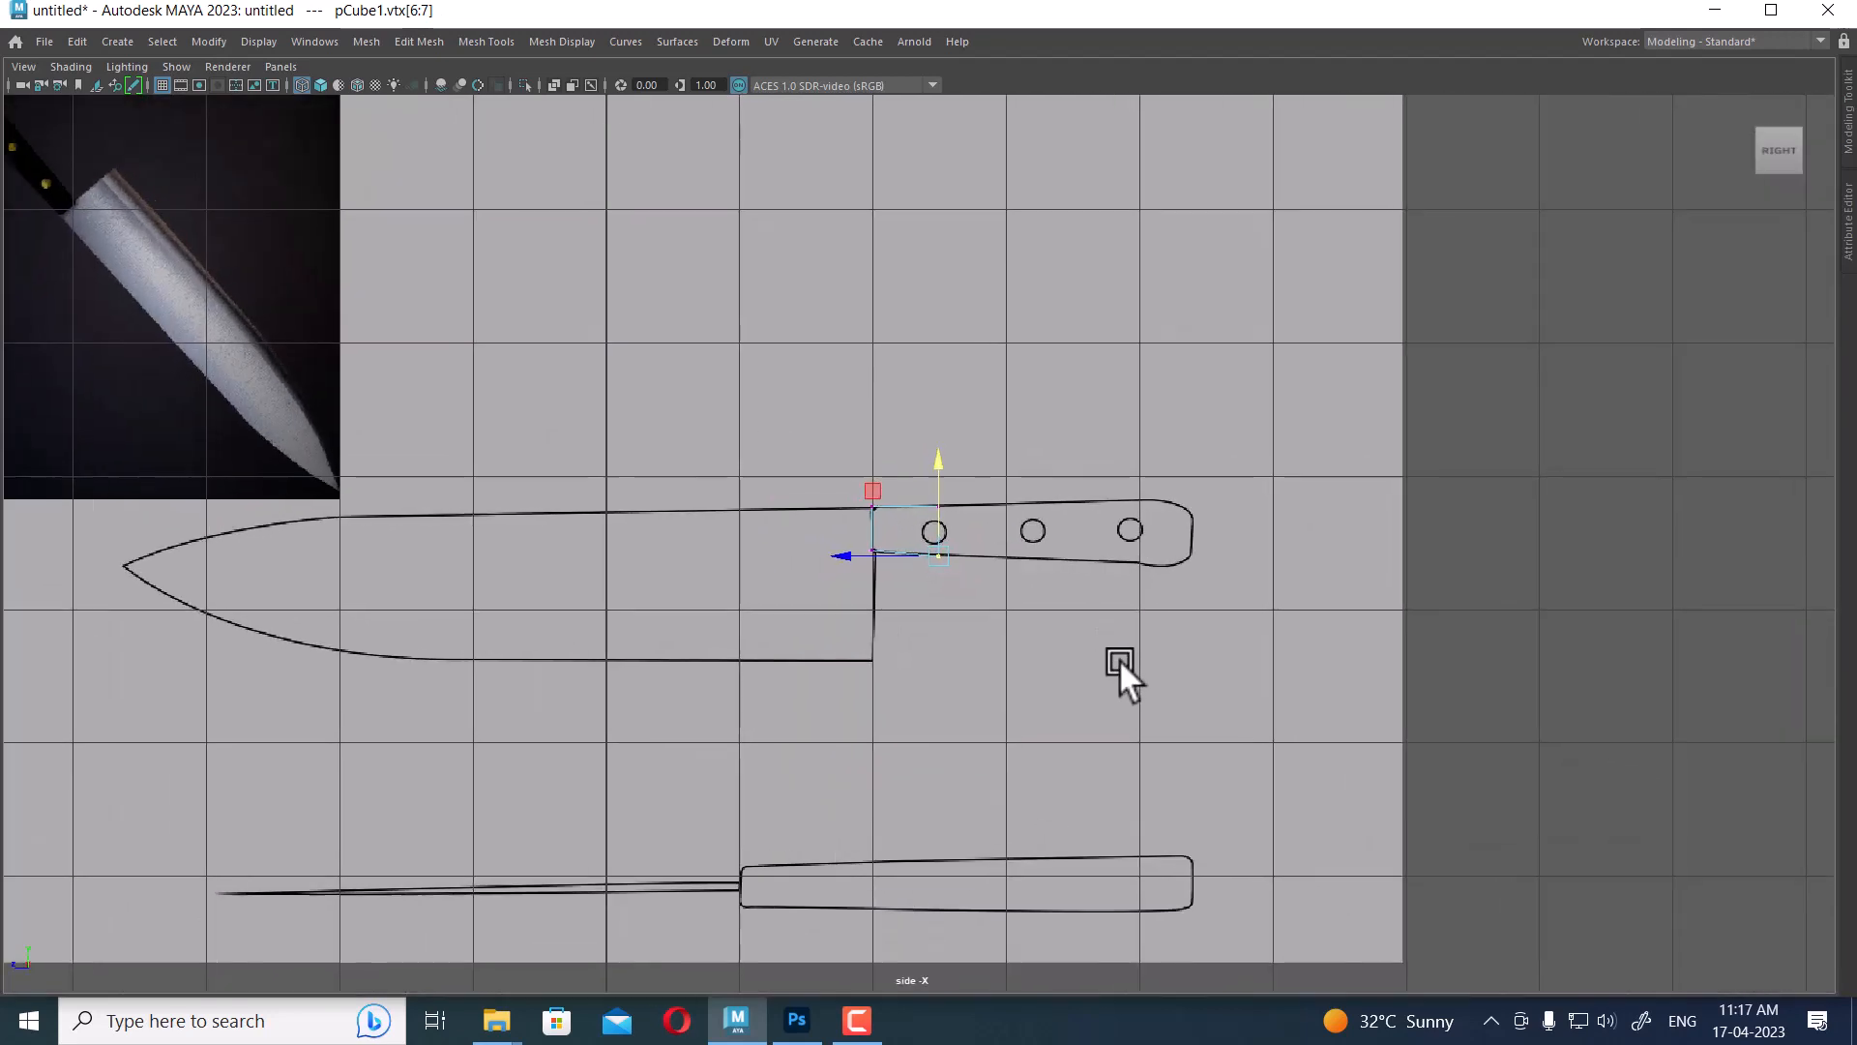
Stretch the cube's rear vertices toward the handle's butt end and spread them vertically to match the handle's height
scroll(1132, 693, "up", 1)
scroll(965, 580, "up", 2)
left_click_drag(1055, 402, 930, 682)
left_click_drag(875, 524, 1239, 565)
left_click_drag(1314, 439, 1308, 414)
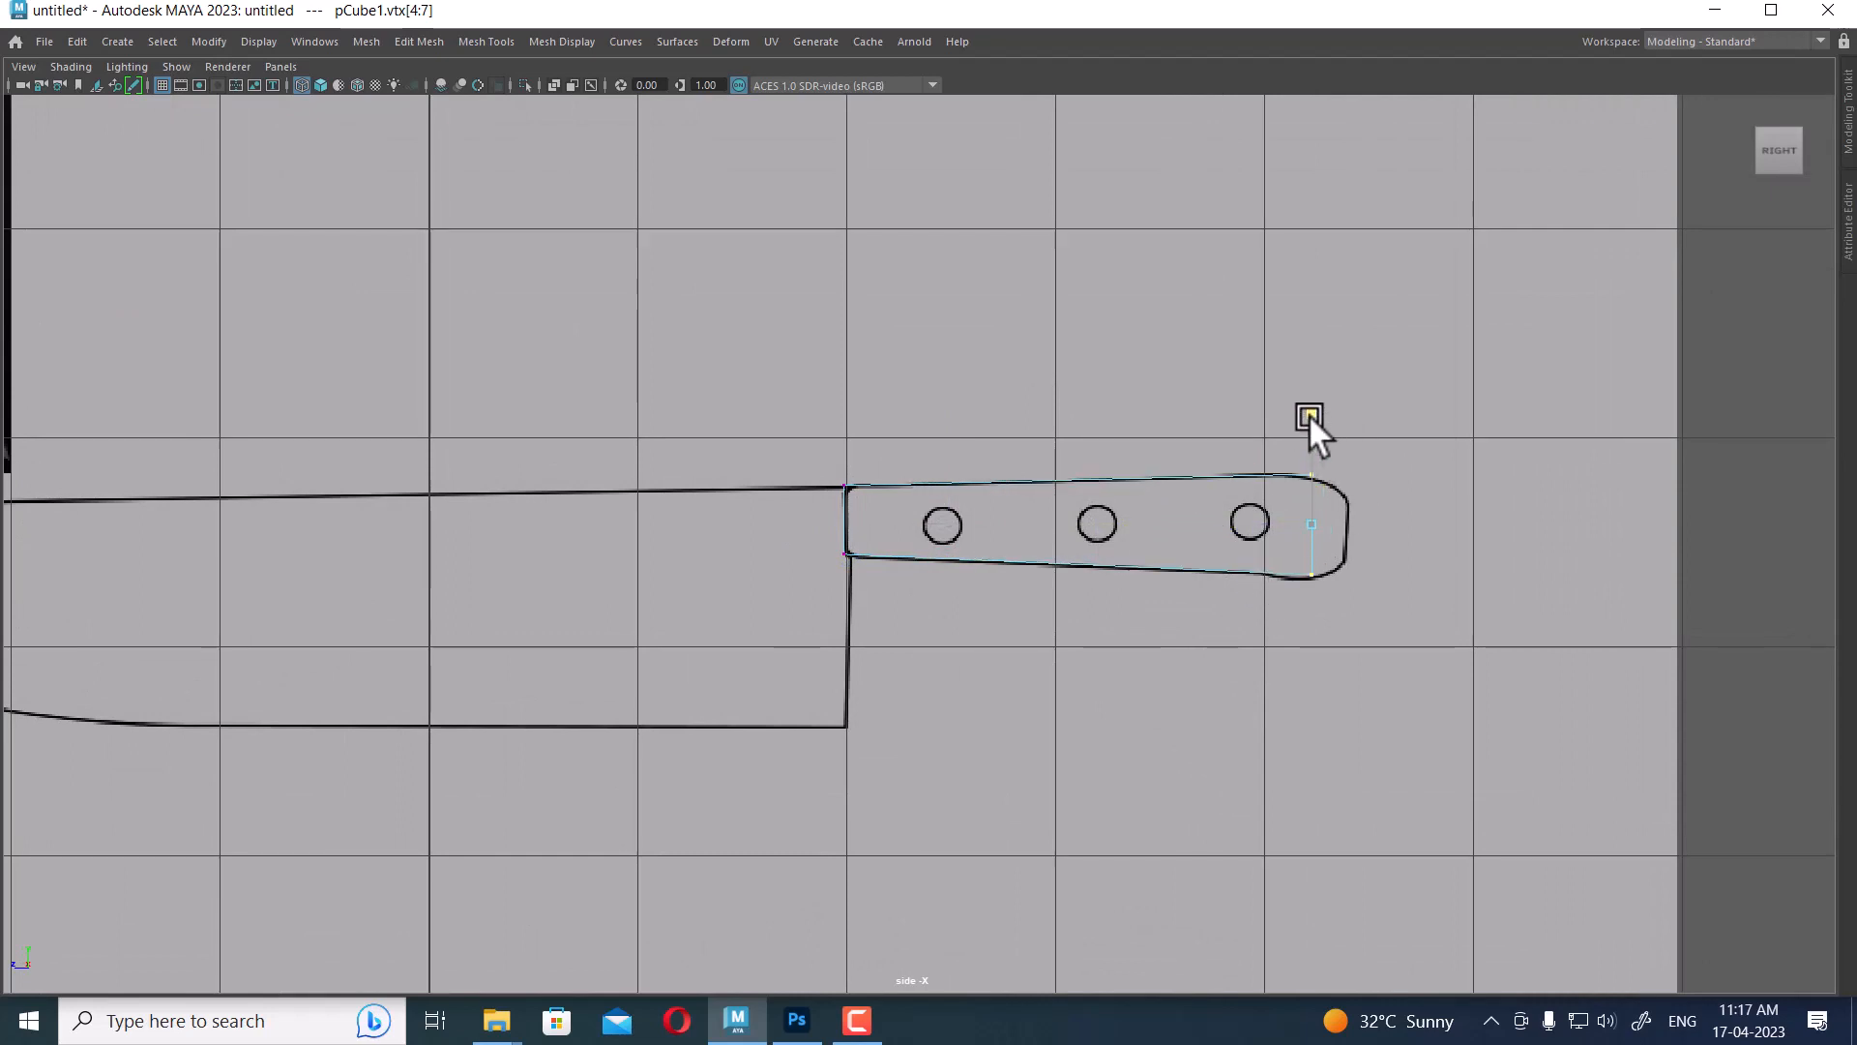
key("w")
left_click_drag(1225, 525, 1203, 520)
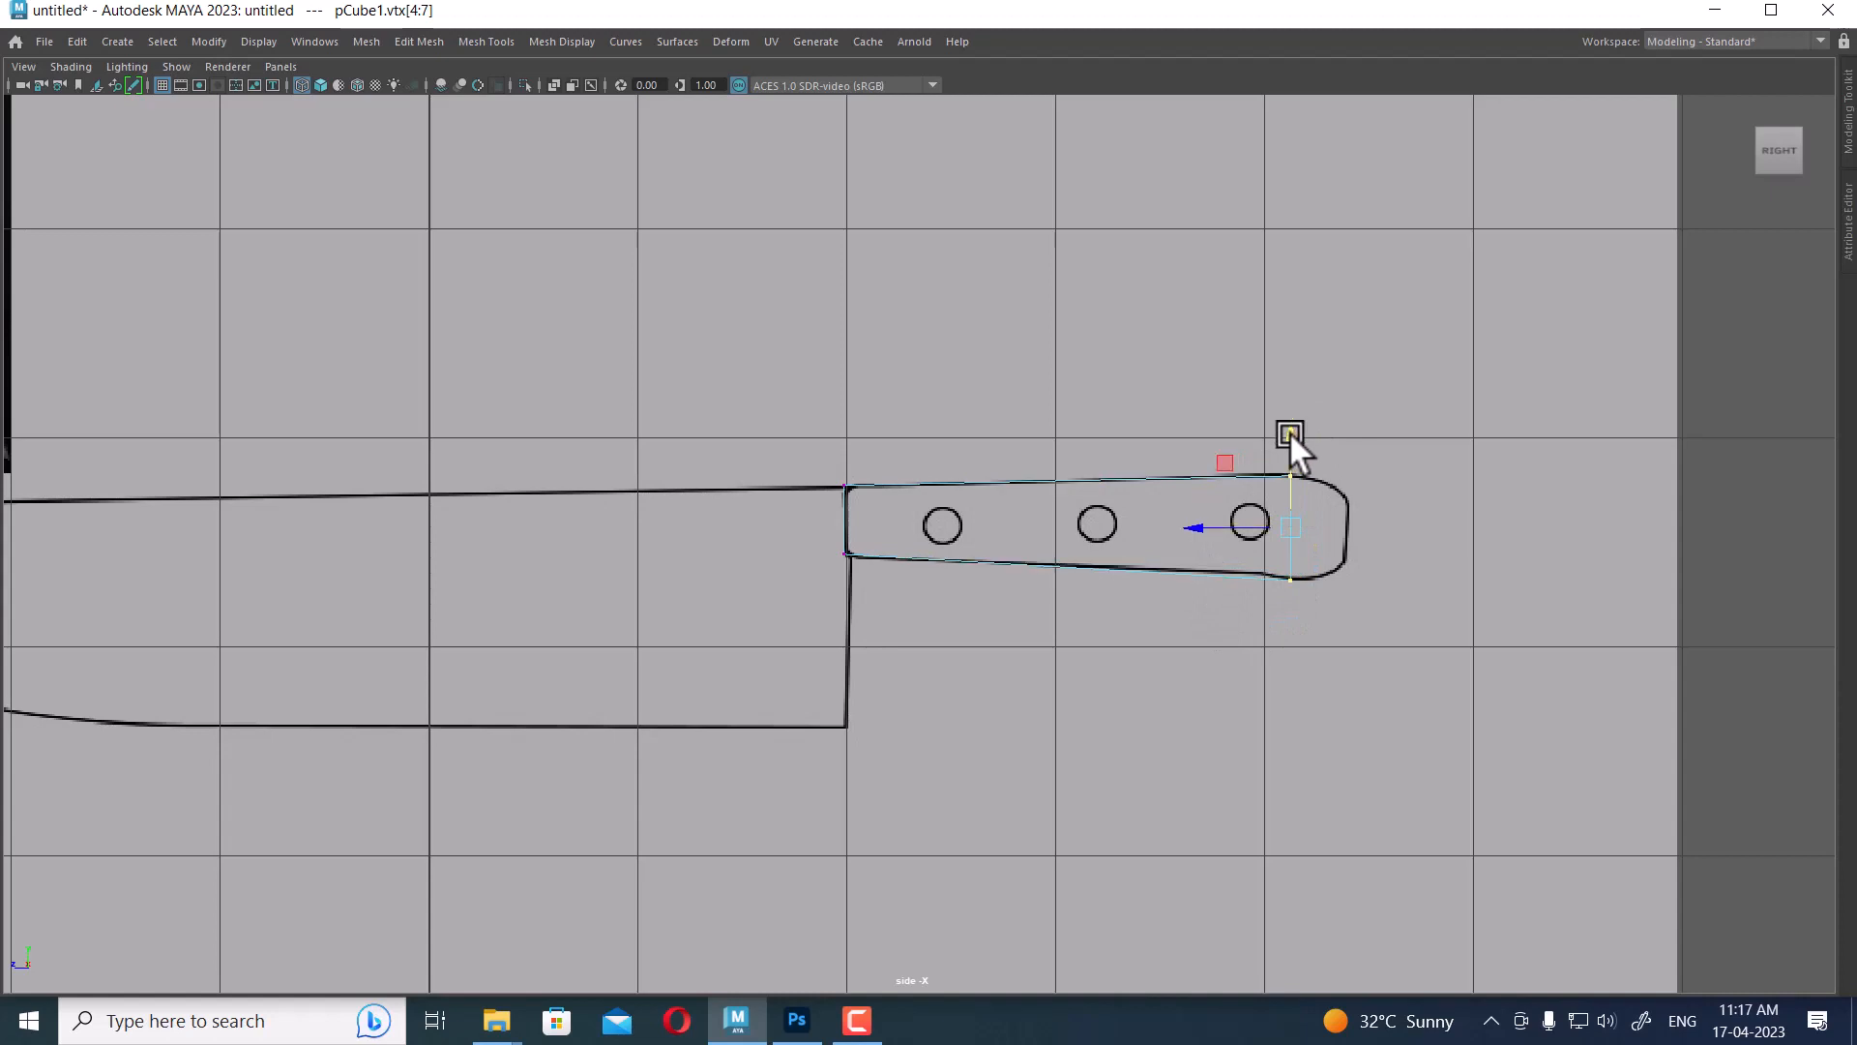
Shift the rear vertices back toward the last rivet and raise the lower ones onto the handle's bottom outline
right_click_drag(1298, 432, 1408, 710, "alt")
scroll(1351, 623, "up", 3)
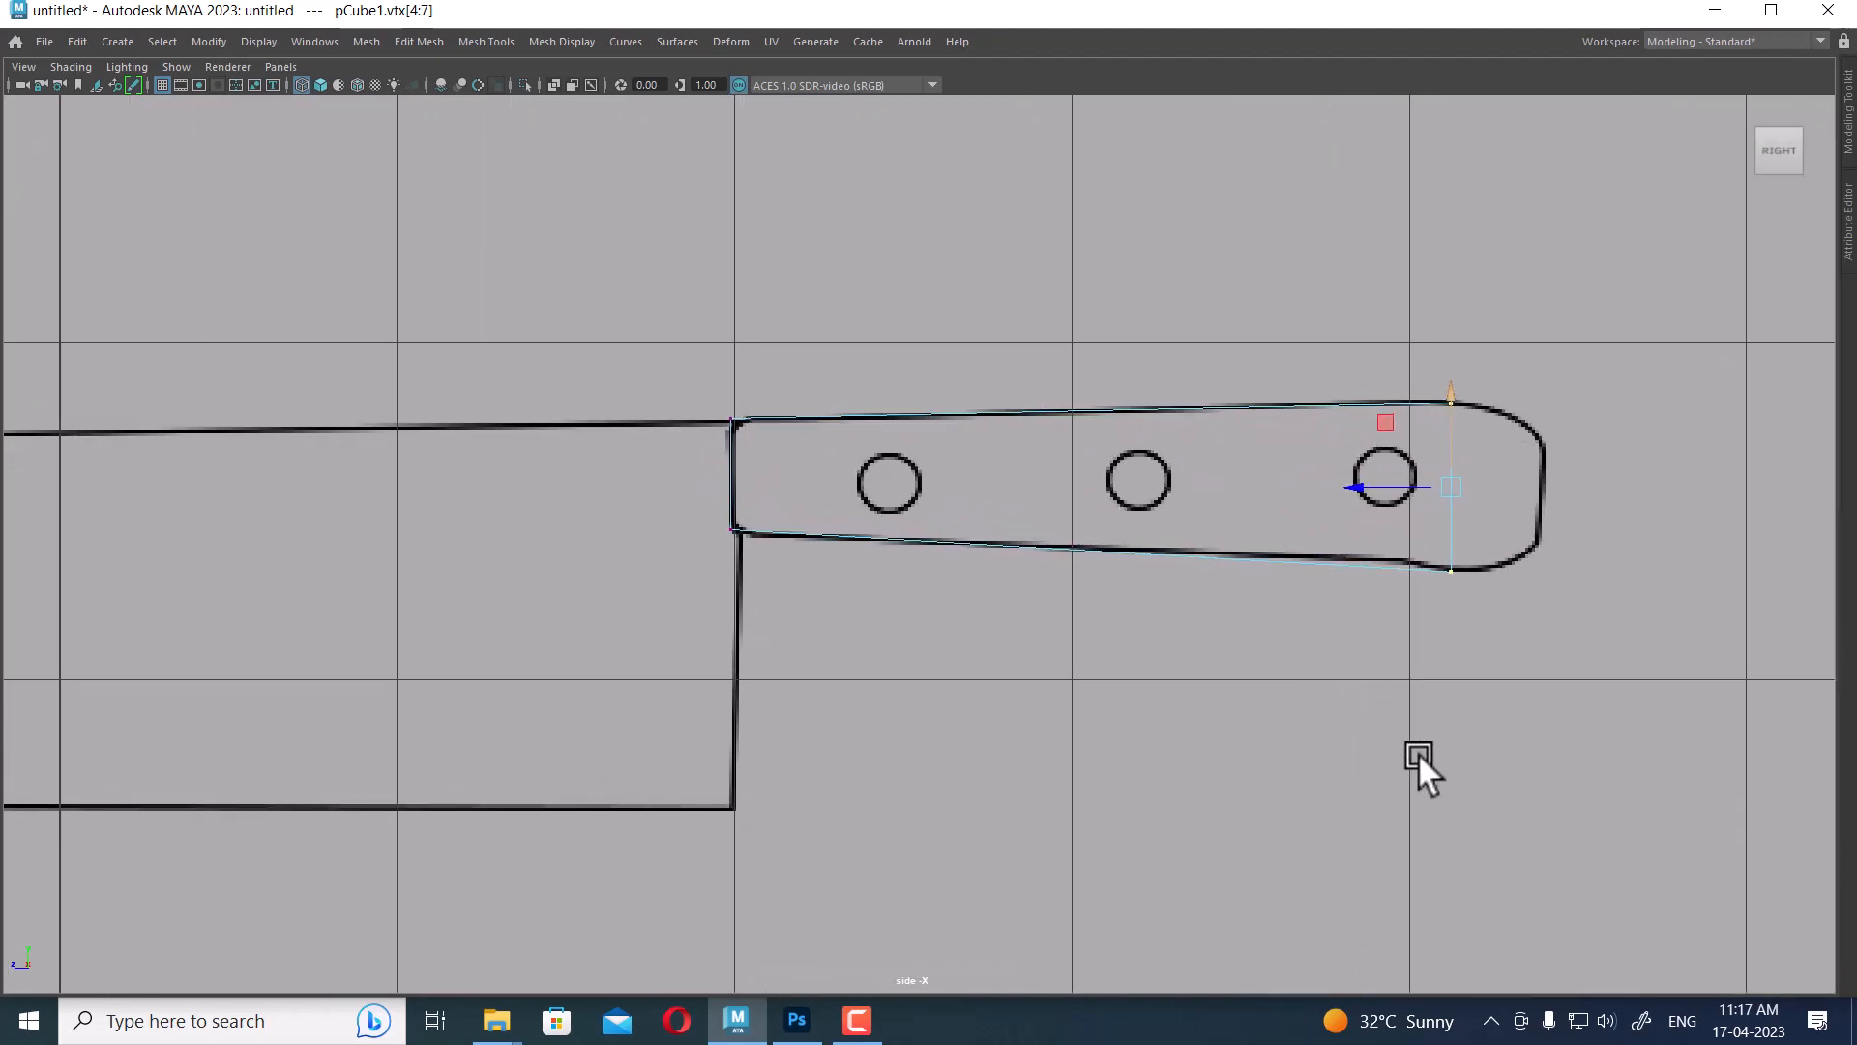
left_click_drag(1410, 489, 1357, 467)
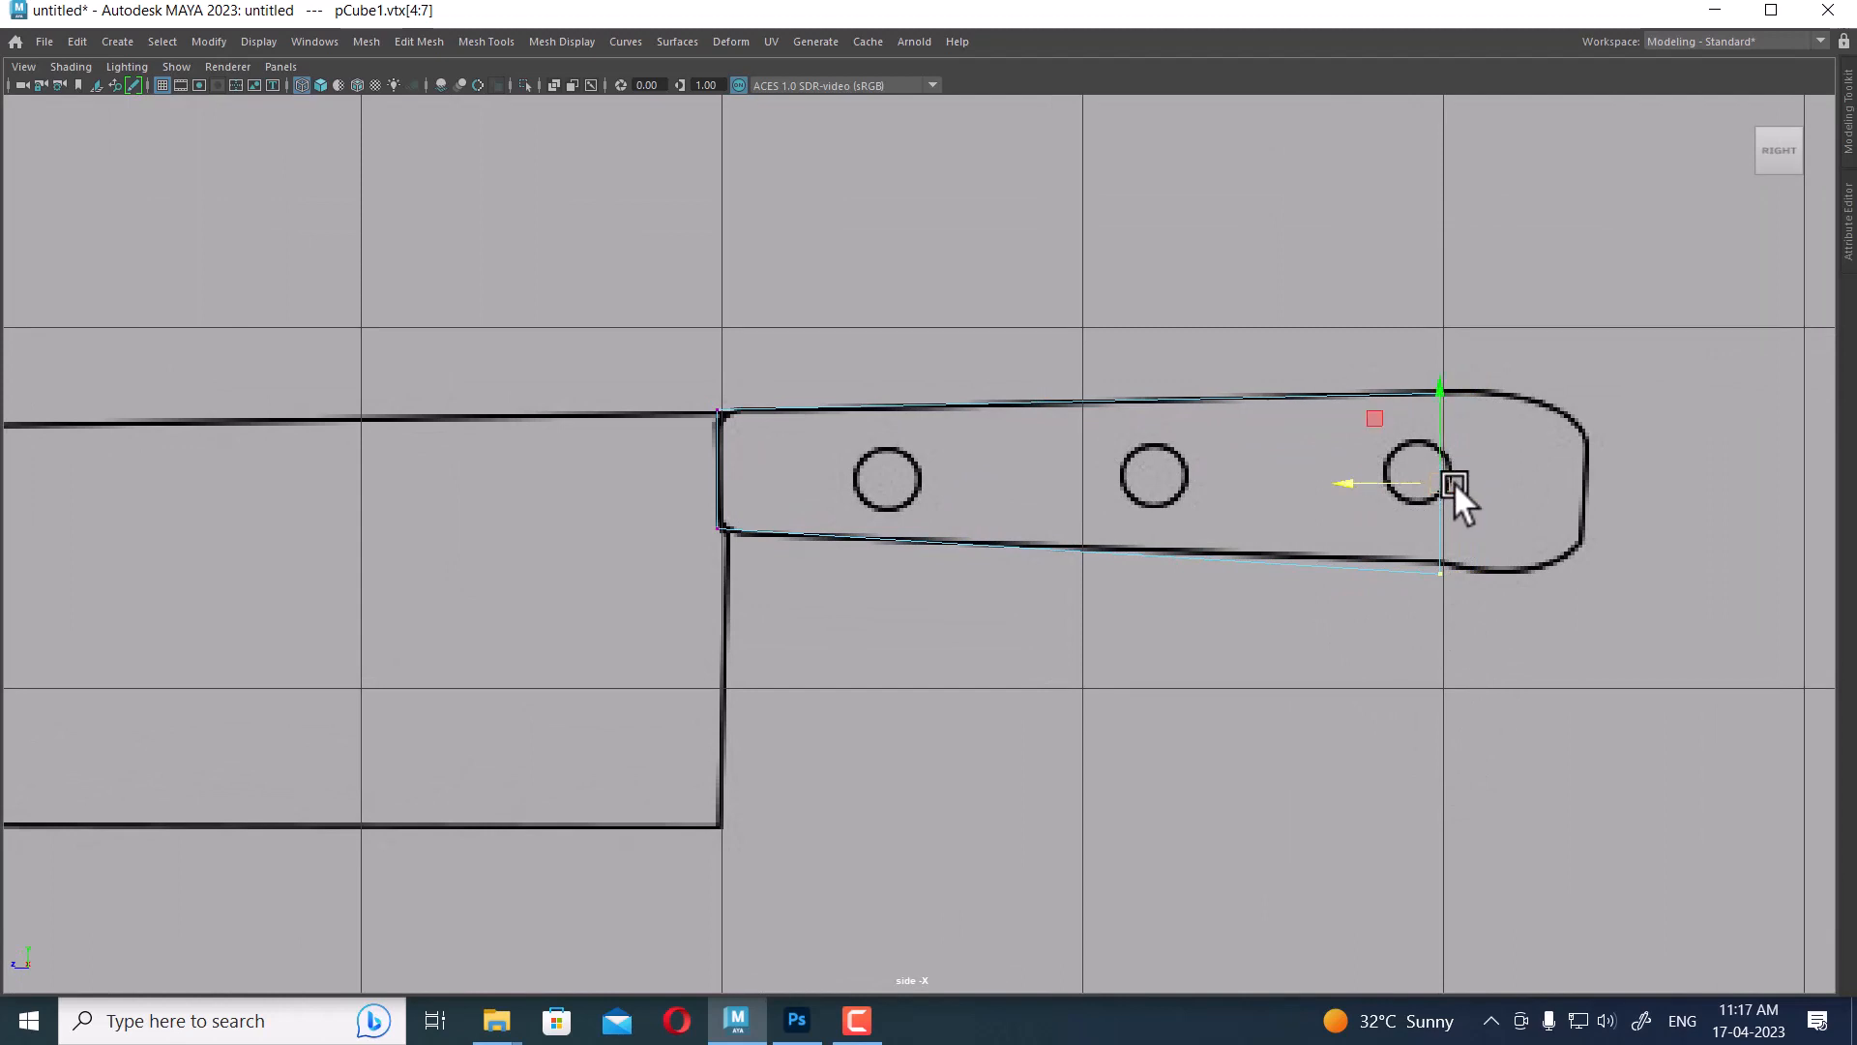
left_click_drag(1441, 476, 1441, 470)
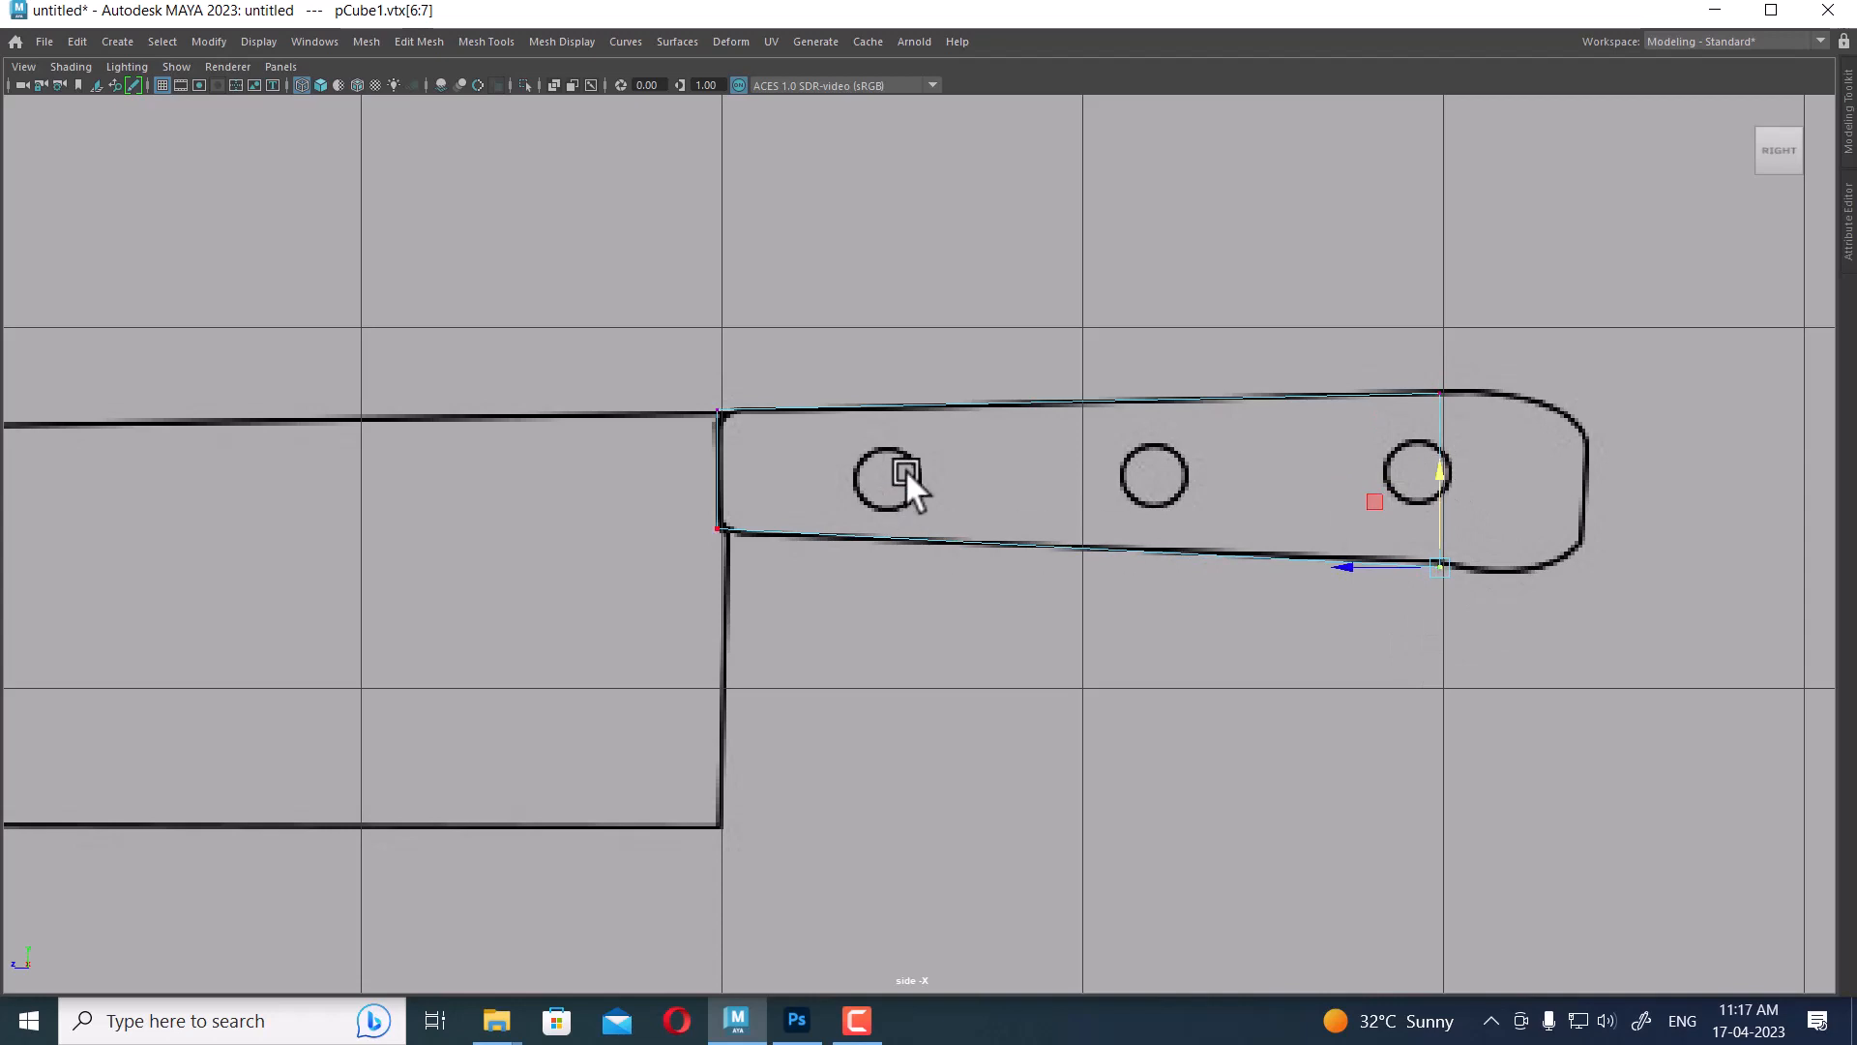
scroll(1499, 559, "up", 2)
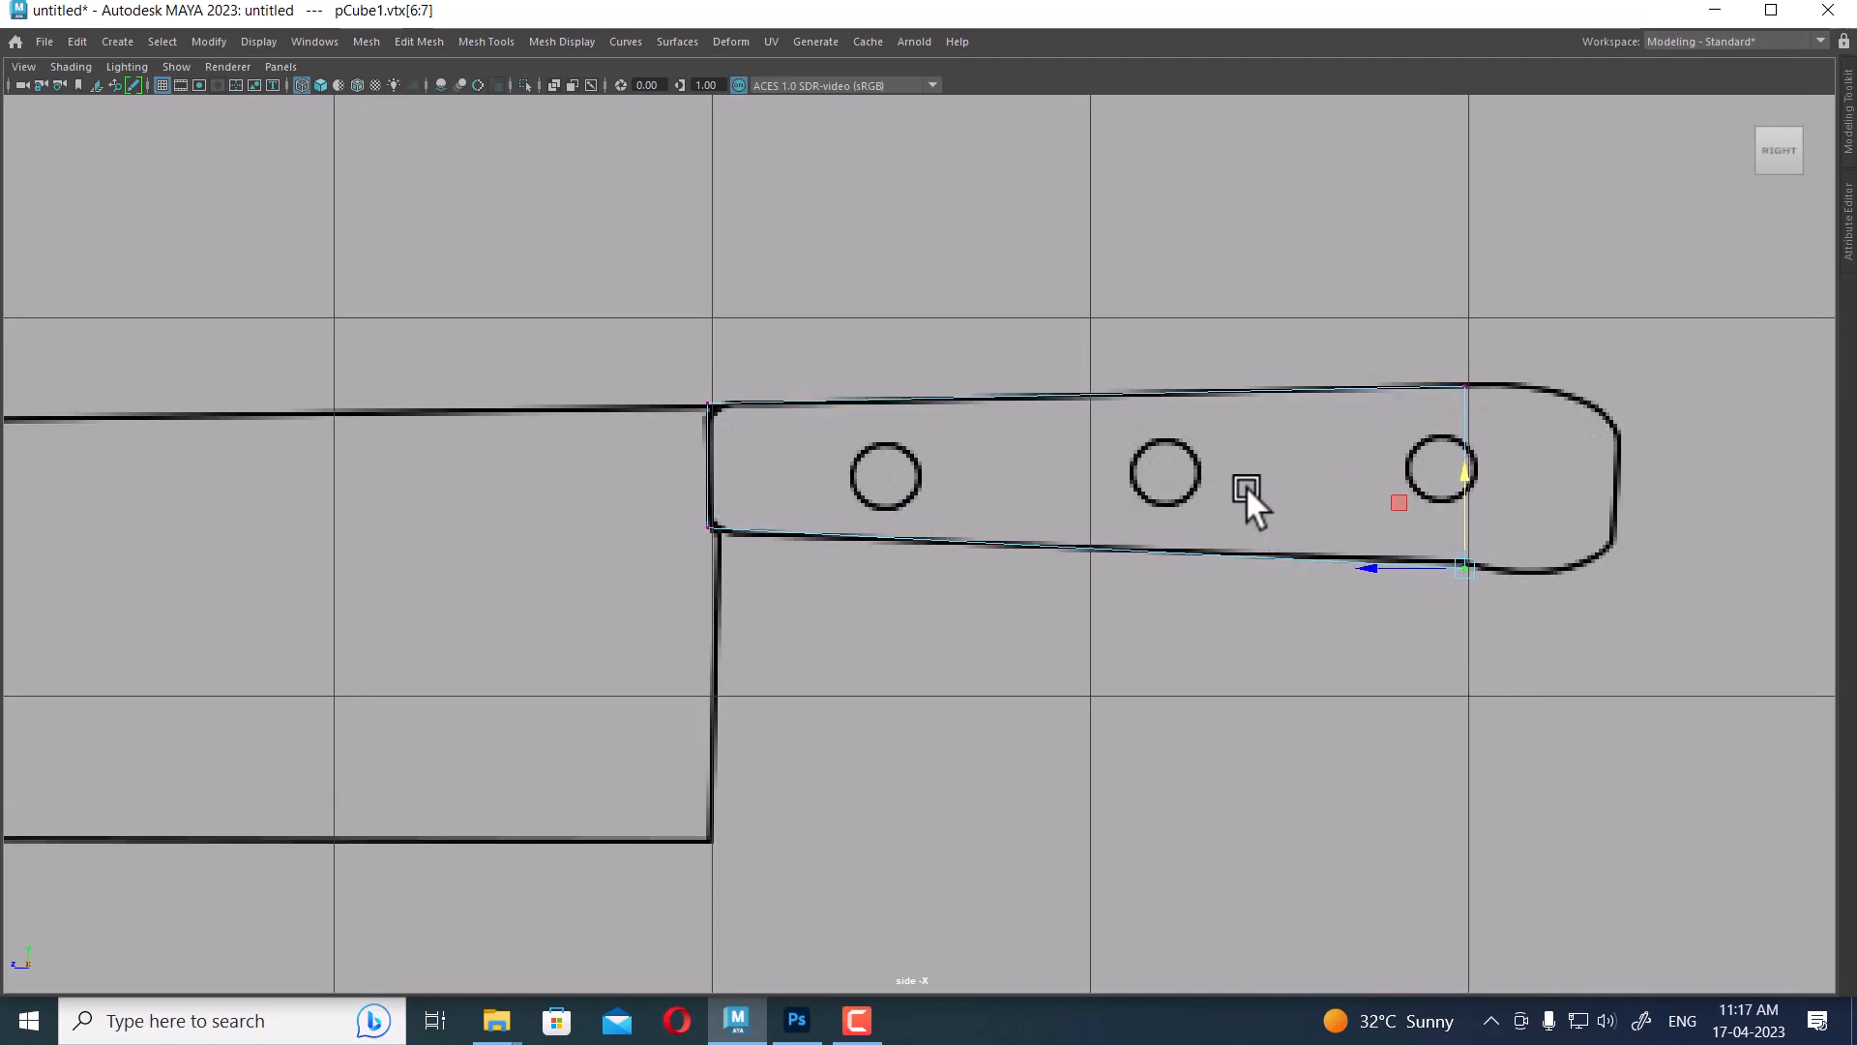
Leave the side view and maximize the perspective view showing both image planes
right_click_drag(1215, 420, 1136, 432)
key("space")
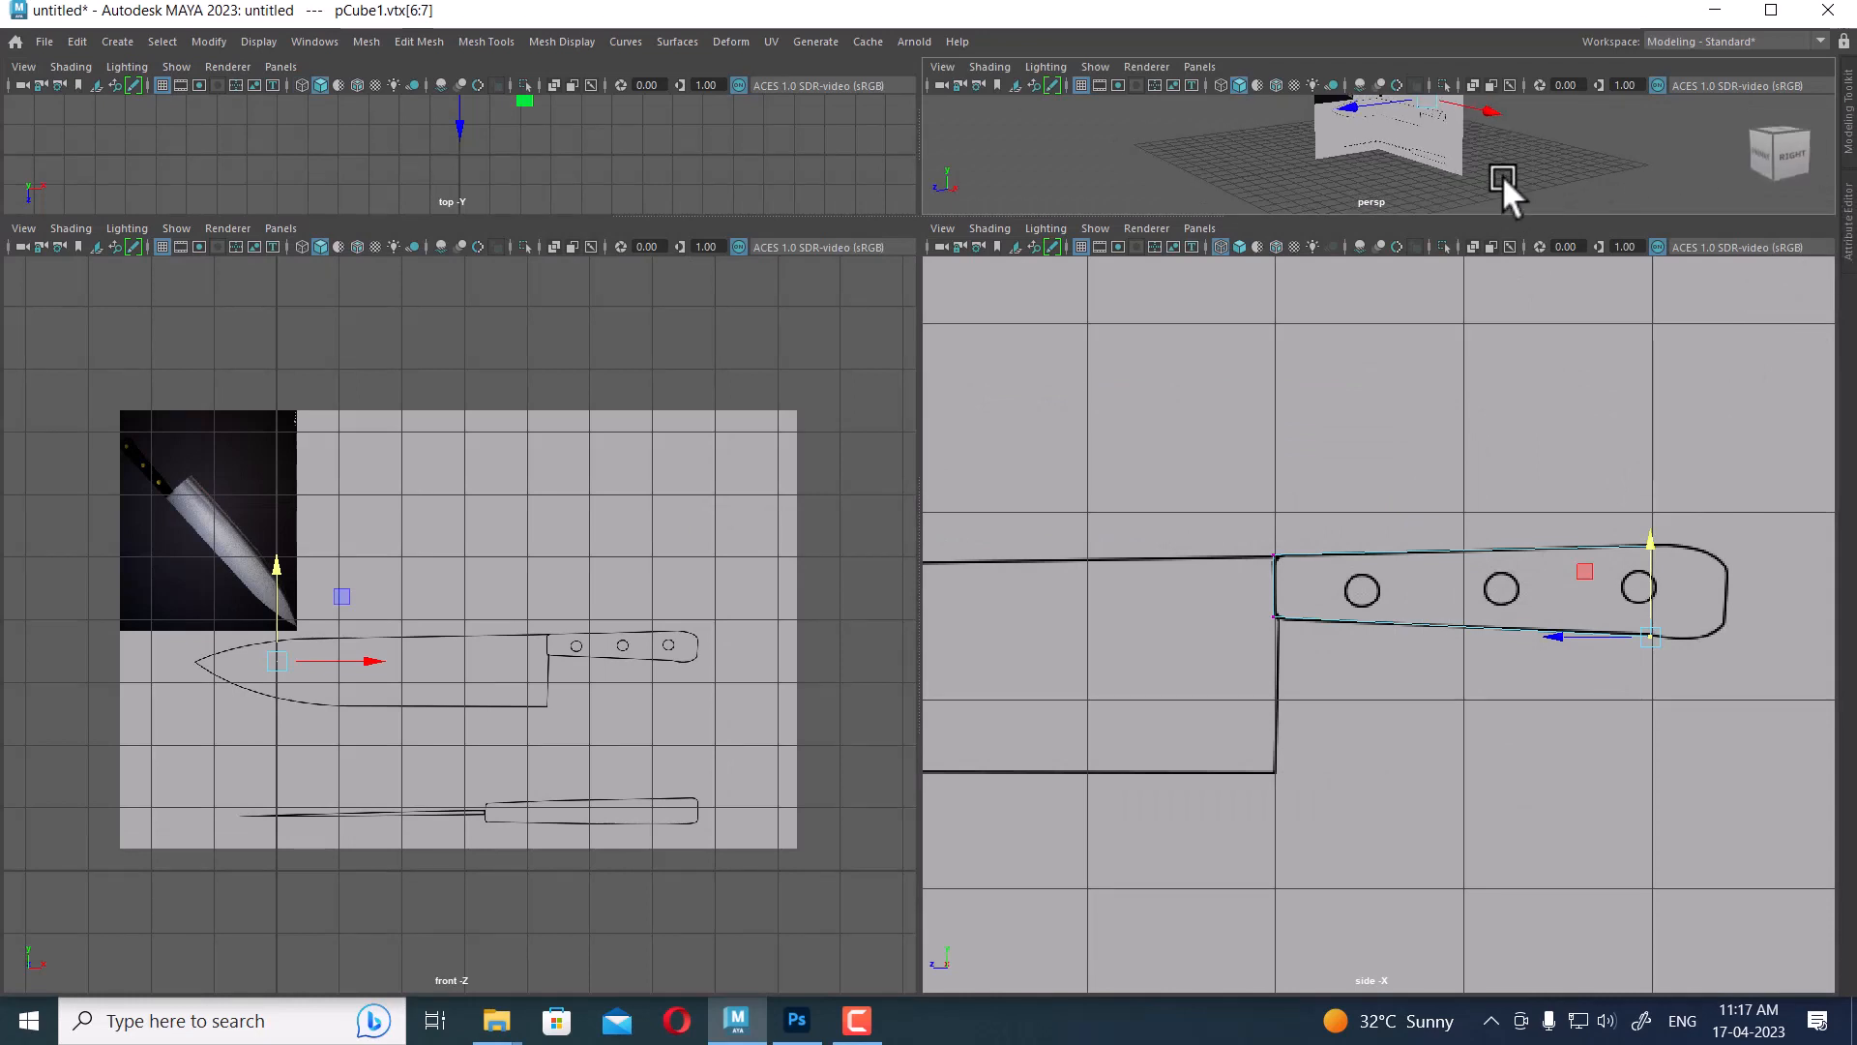
key("space")
scroll(1403, 367, "down", 3)
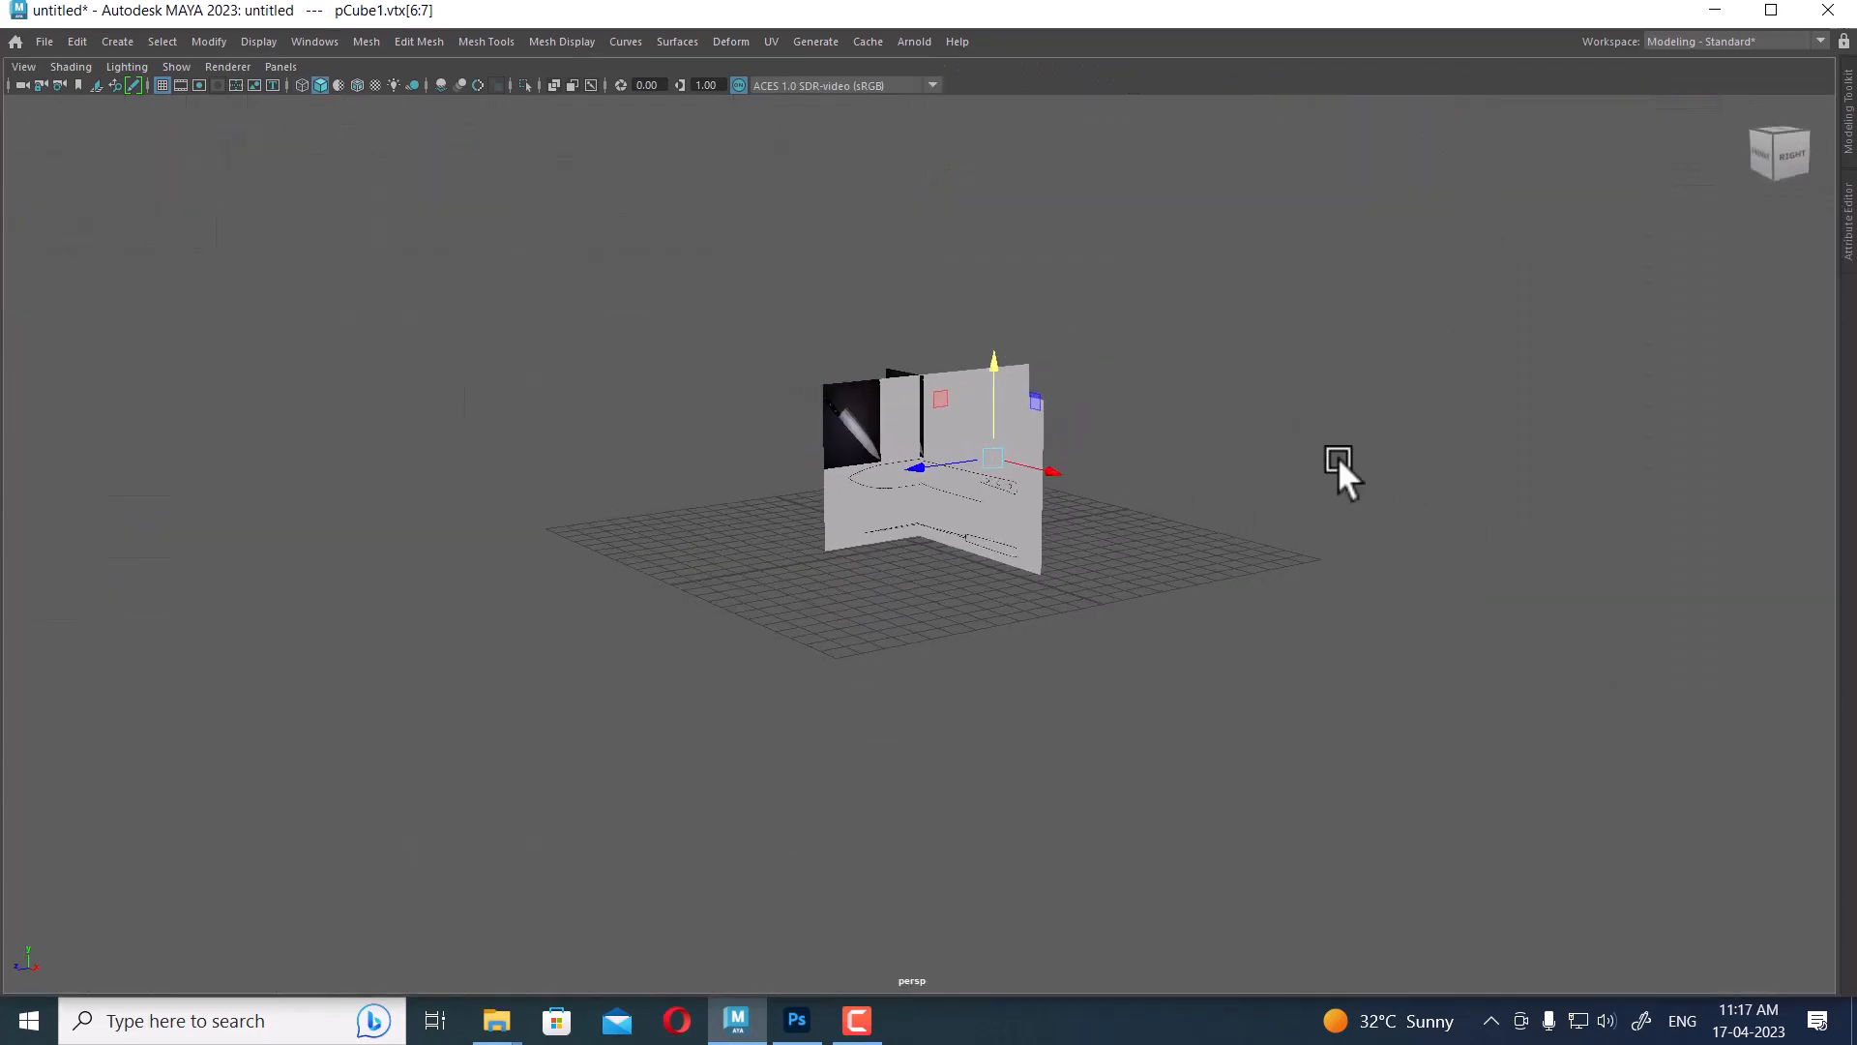
Expand the collapsed side panel to the Attribute Editor and deselect the cube's vertices
left_click(1743, 44)
left_click(1731, 74)
left_click(1849, 143)
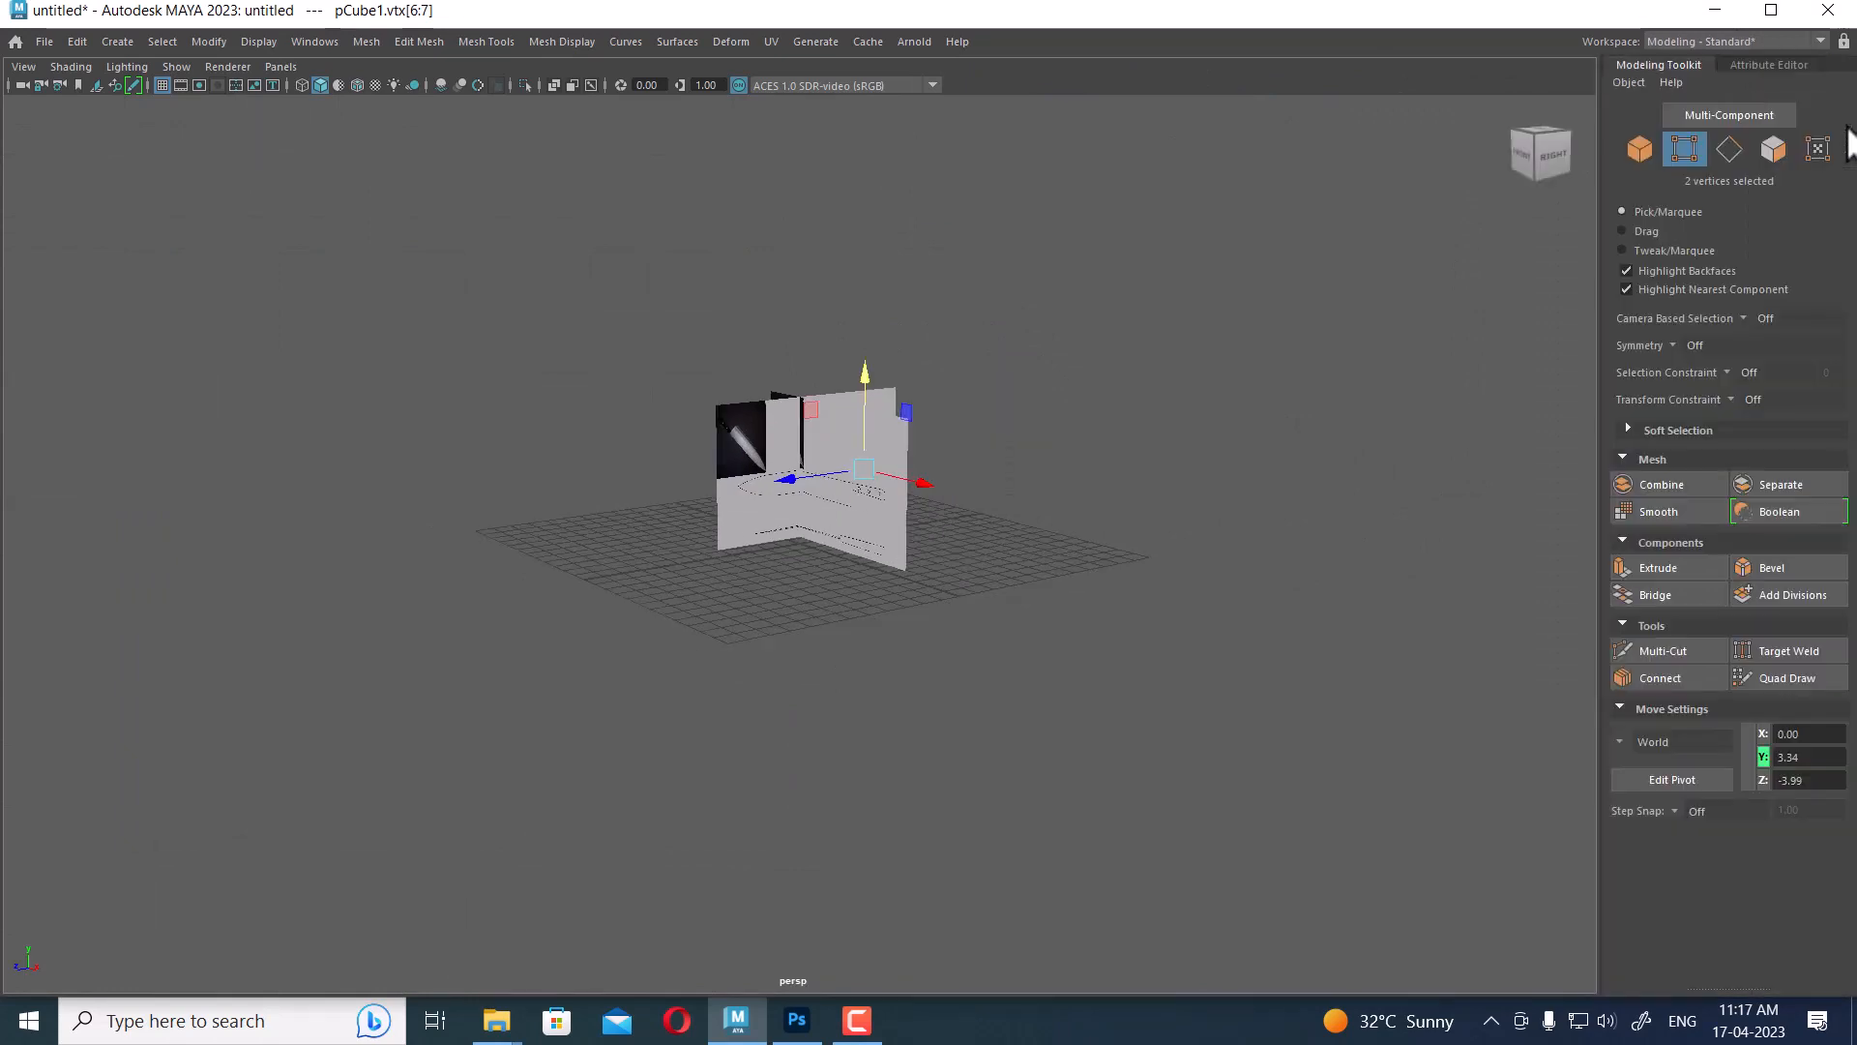
left_click(1741, 61)
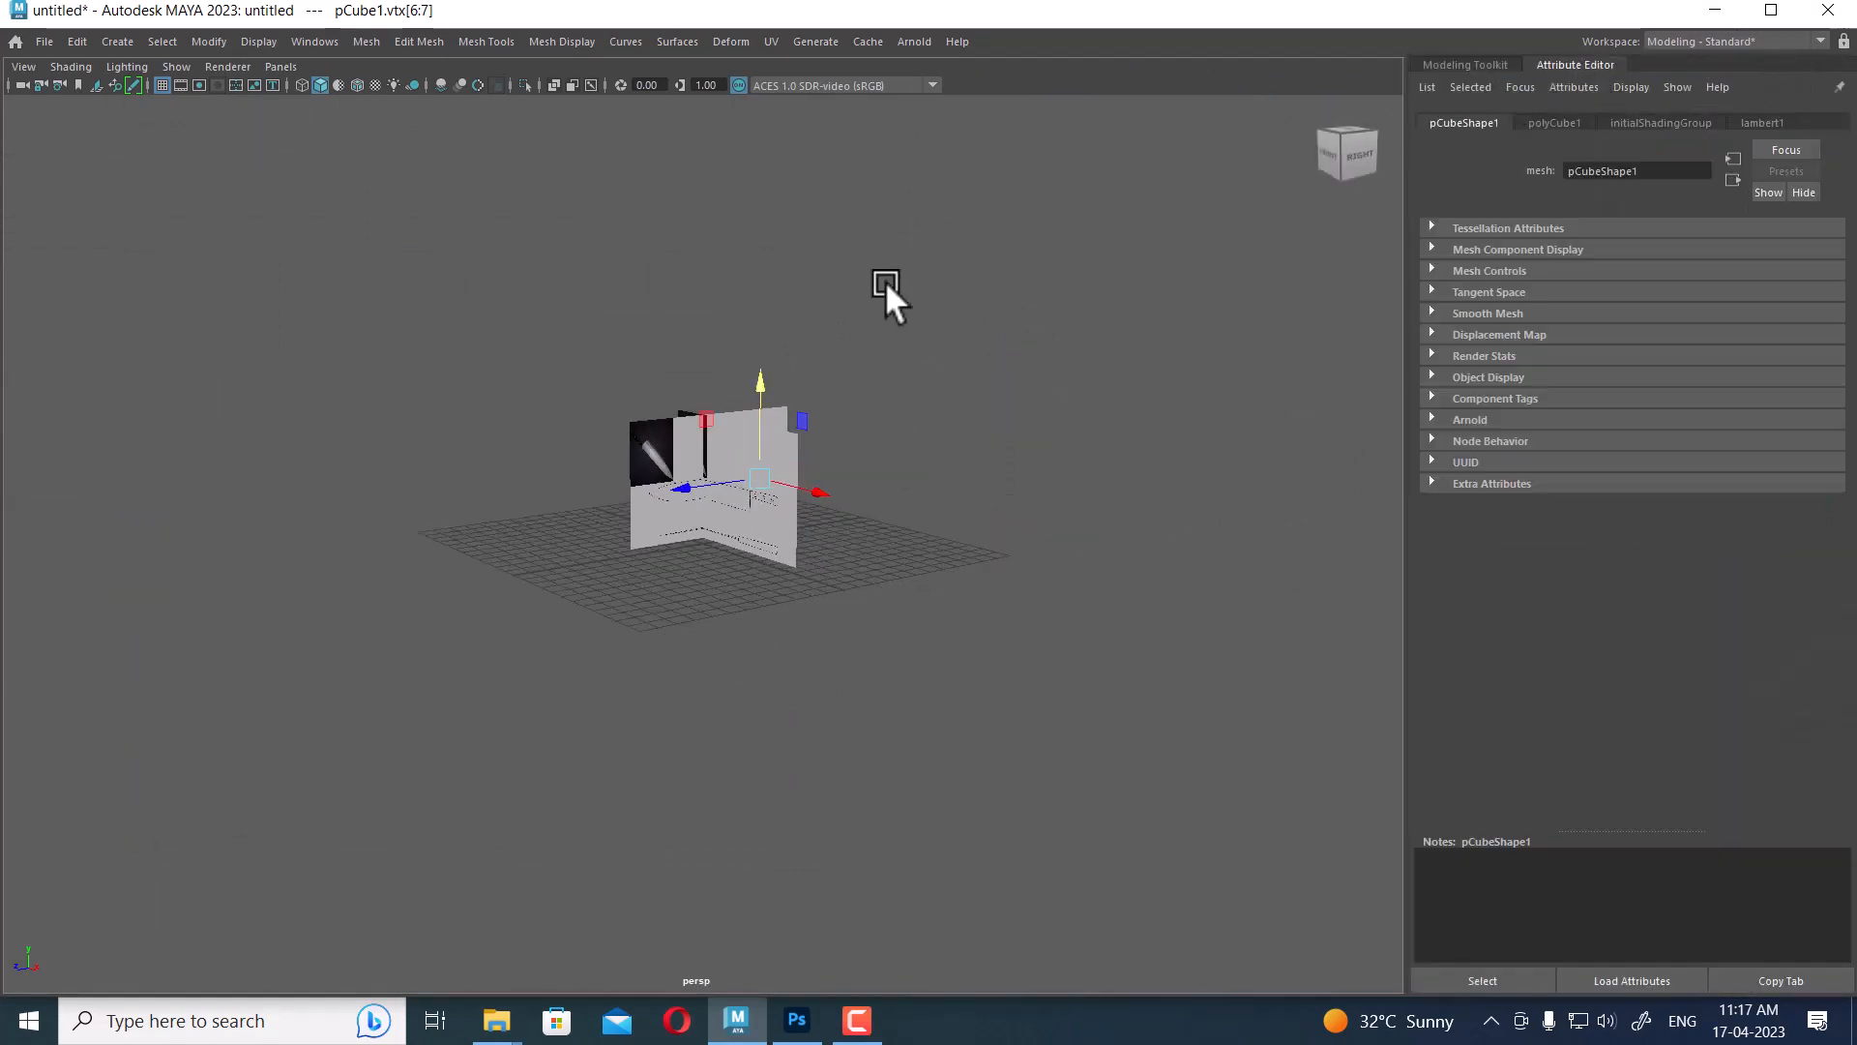
left_click(885, 280)
Open the Channel Box / Layer Editor and dock it above the Attribute Editor
key("space")
left_click(811, 490)
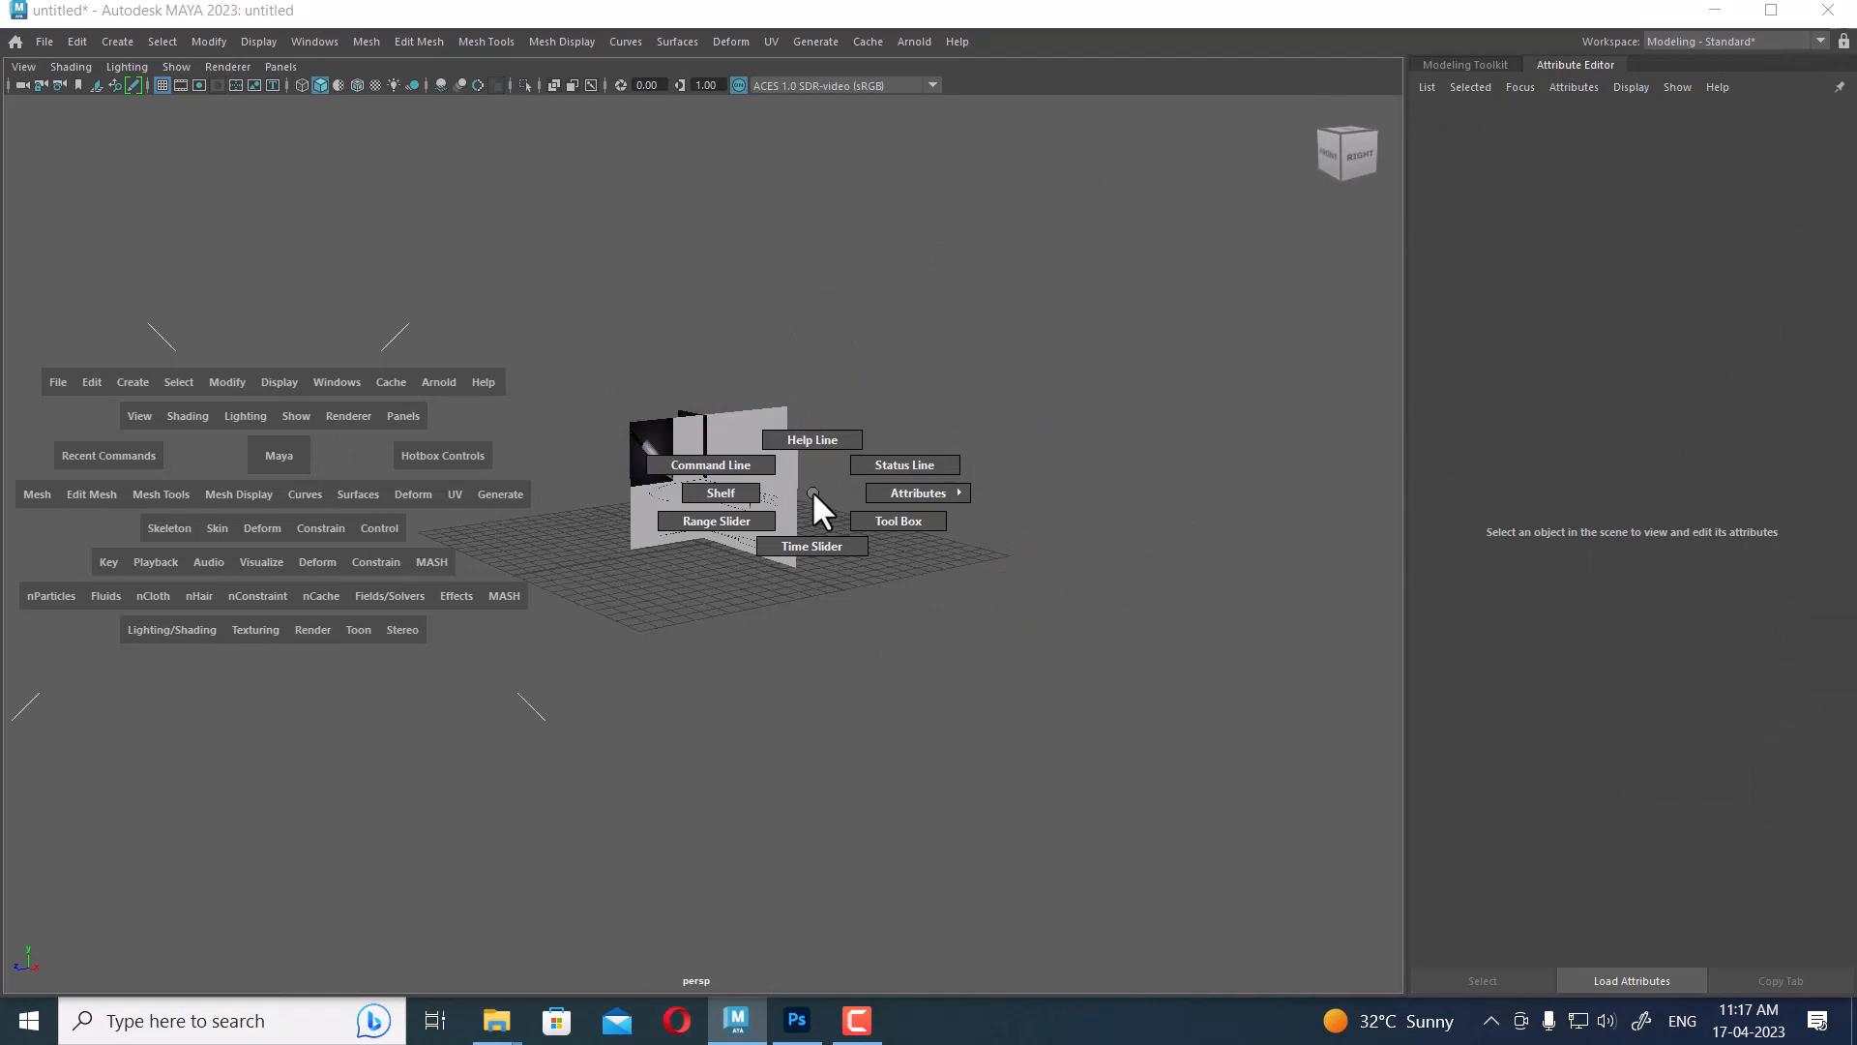
left_click_drag(813, 490, 943, 559)
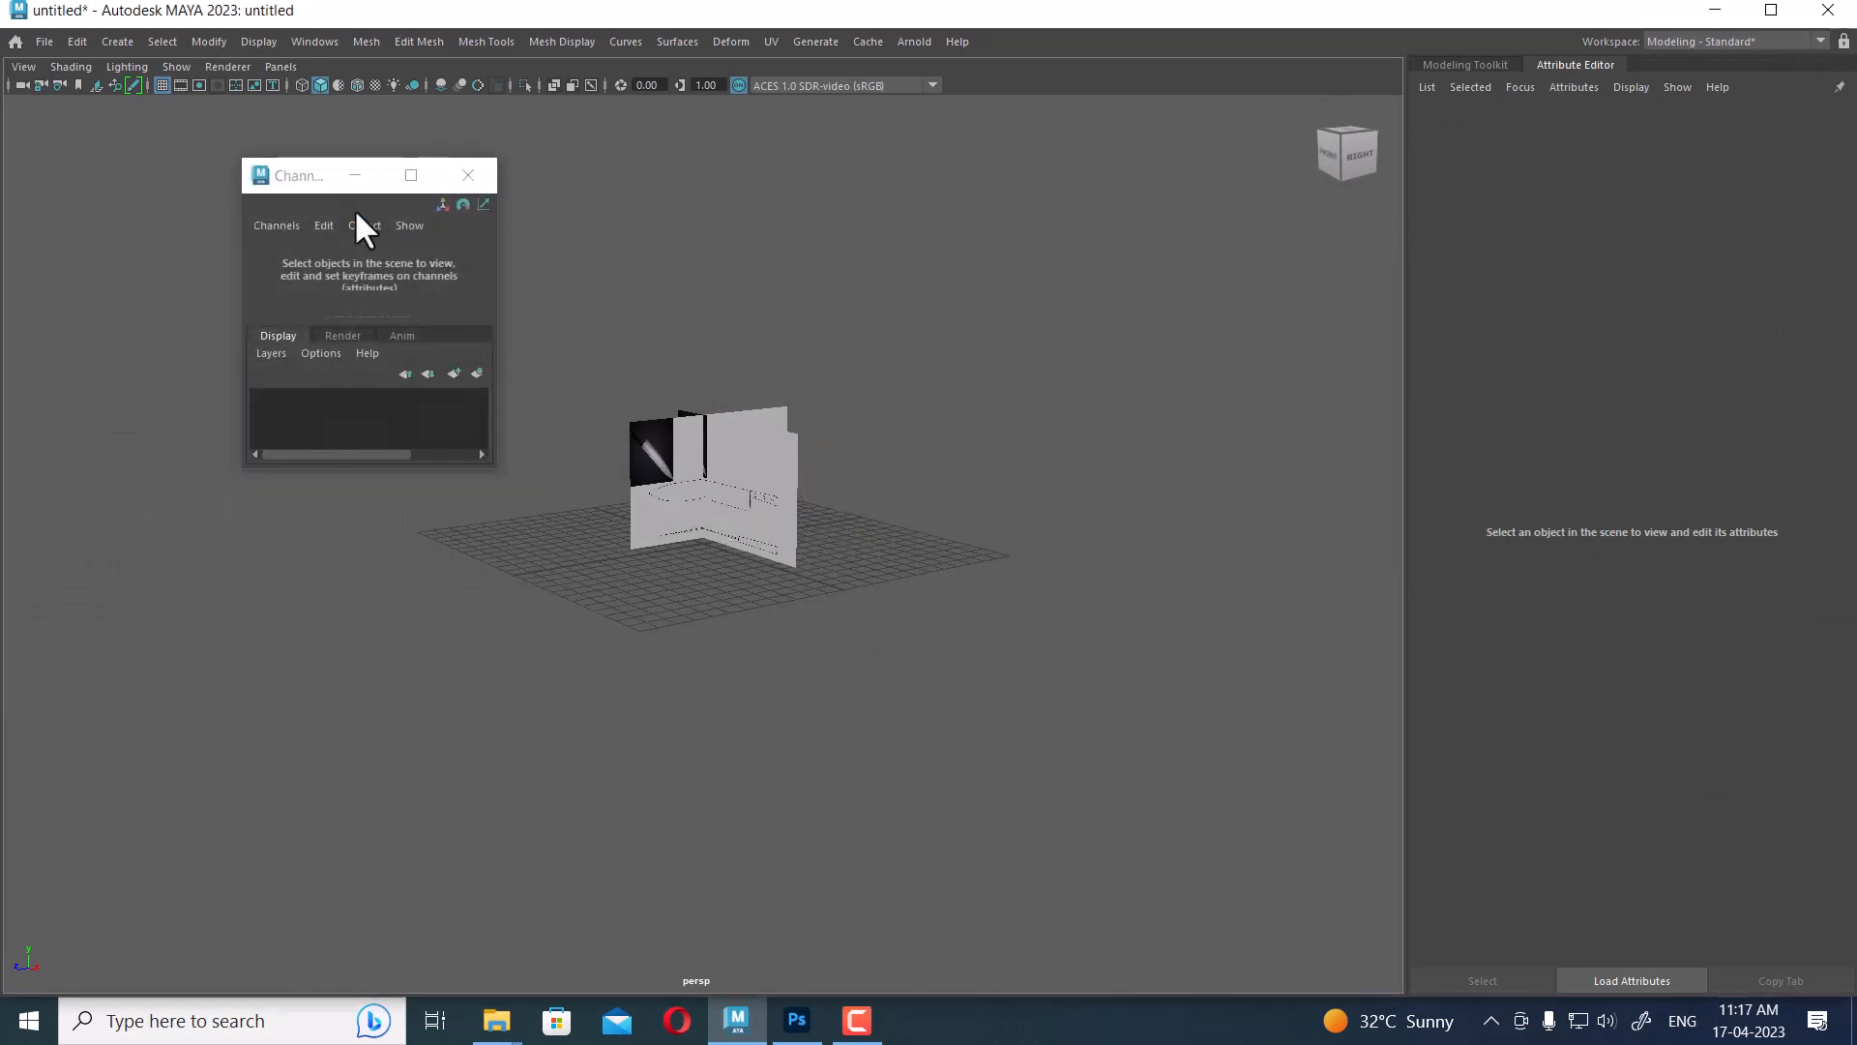
left_click_drag(362, 182, 1696, 91)
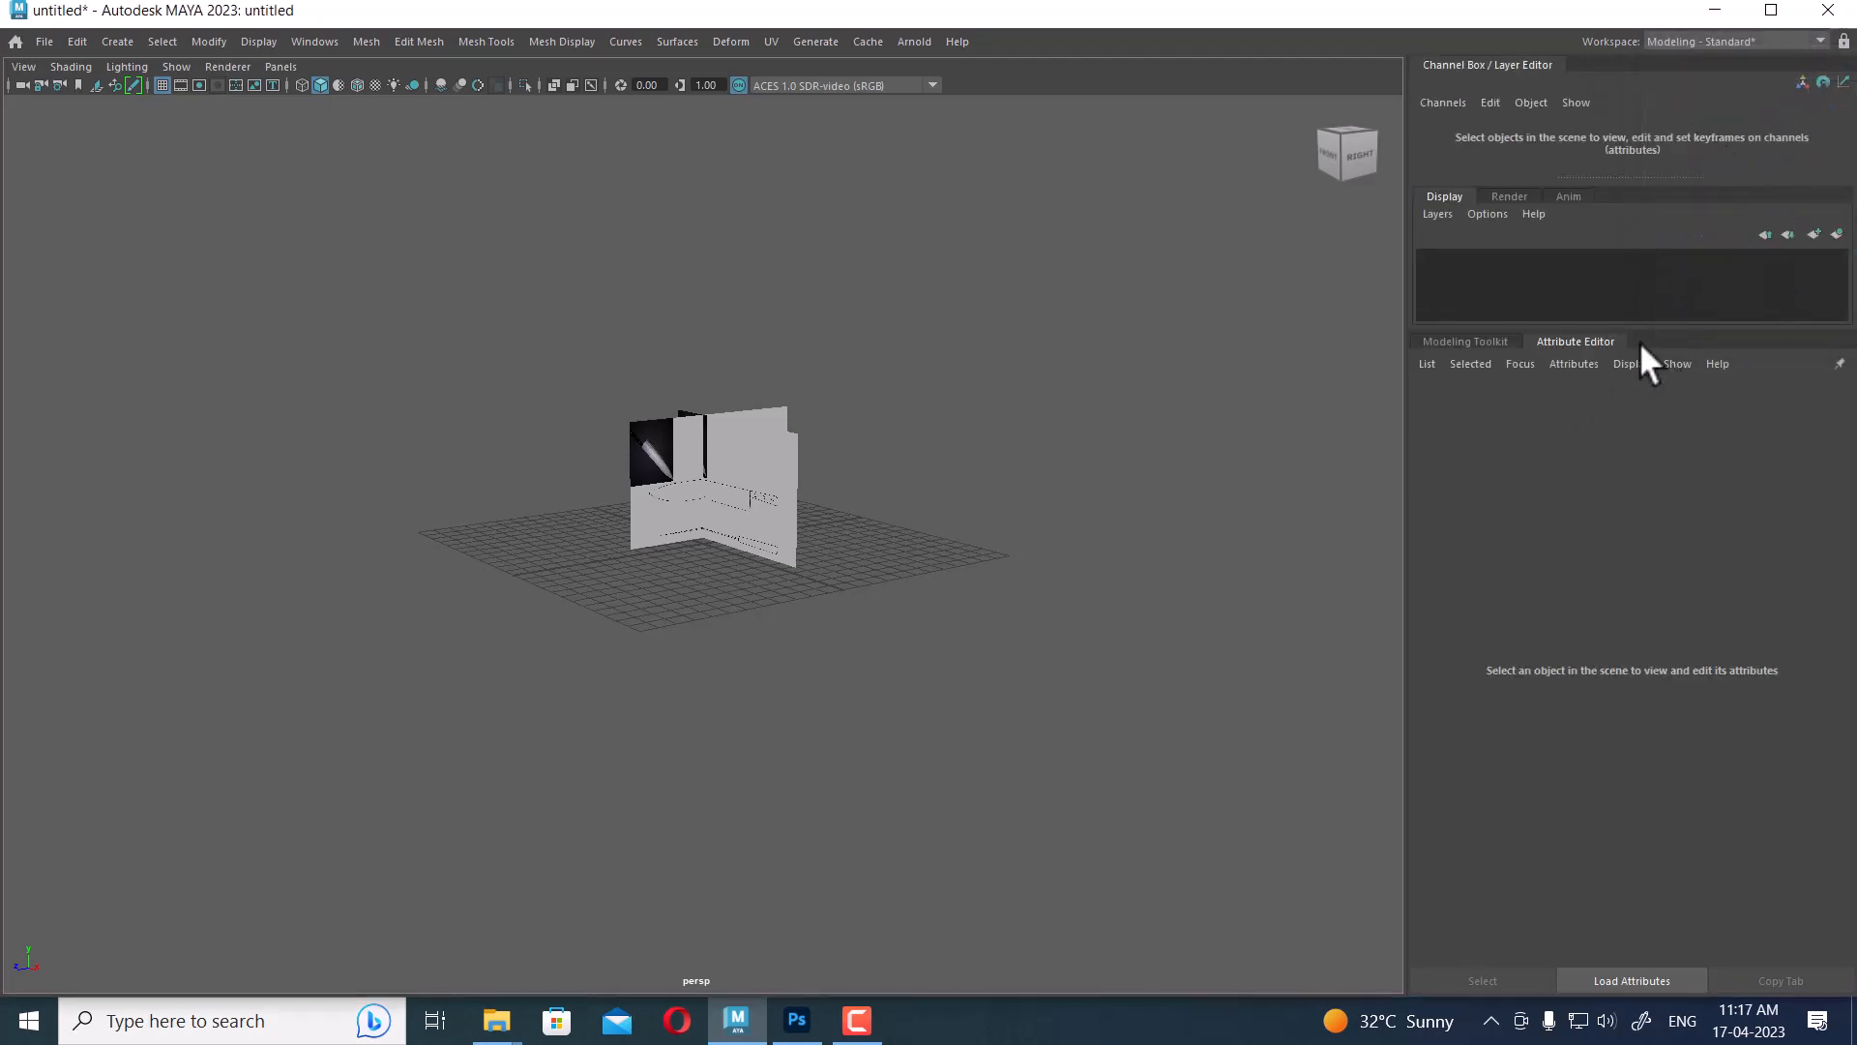
Enlarge the layer editor area and assign both image planes to a new display layer
left_click_drag(1677, 326, 1732, 655)
scroll(1103, 887, "up", 4)
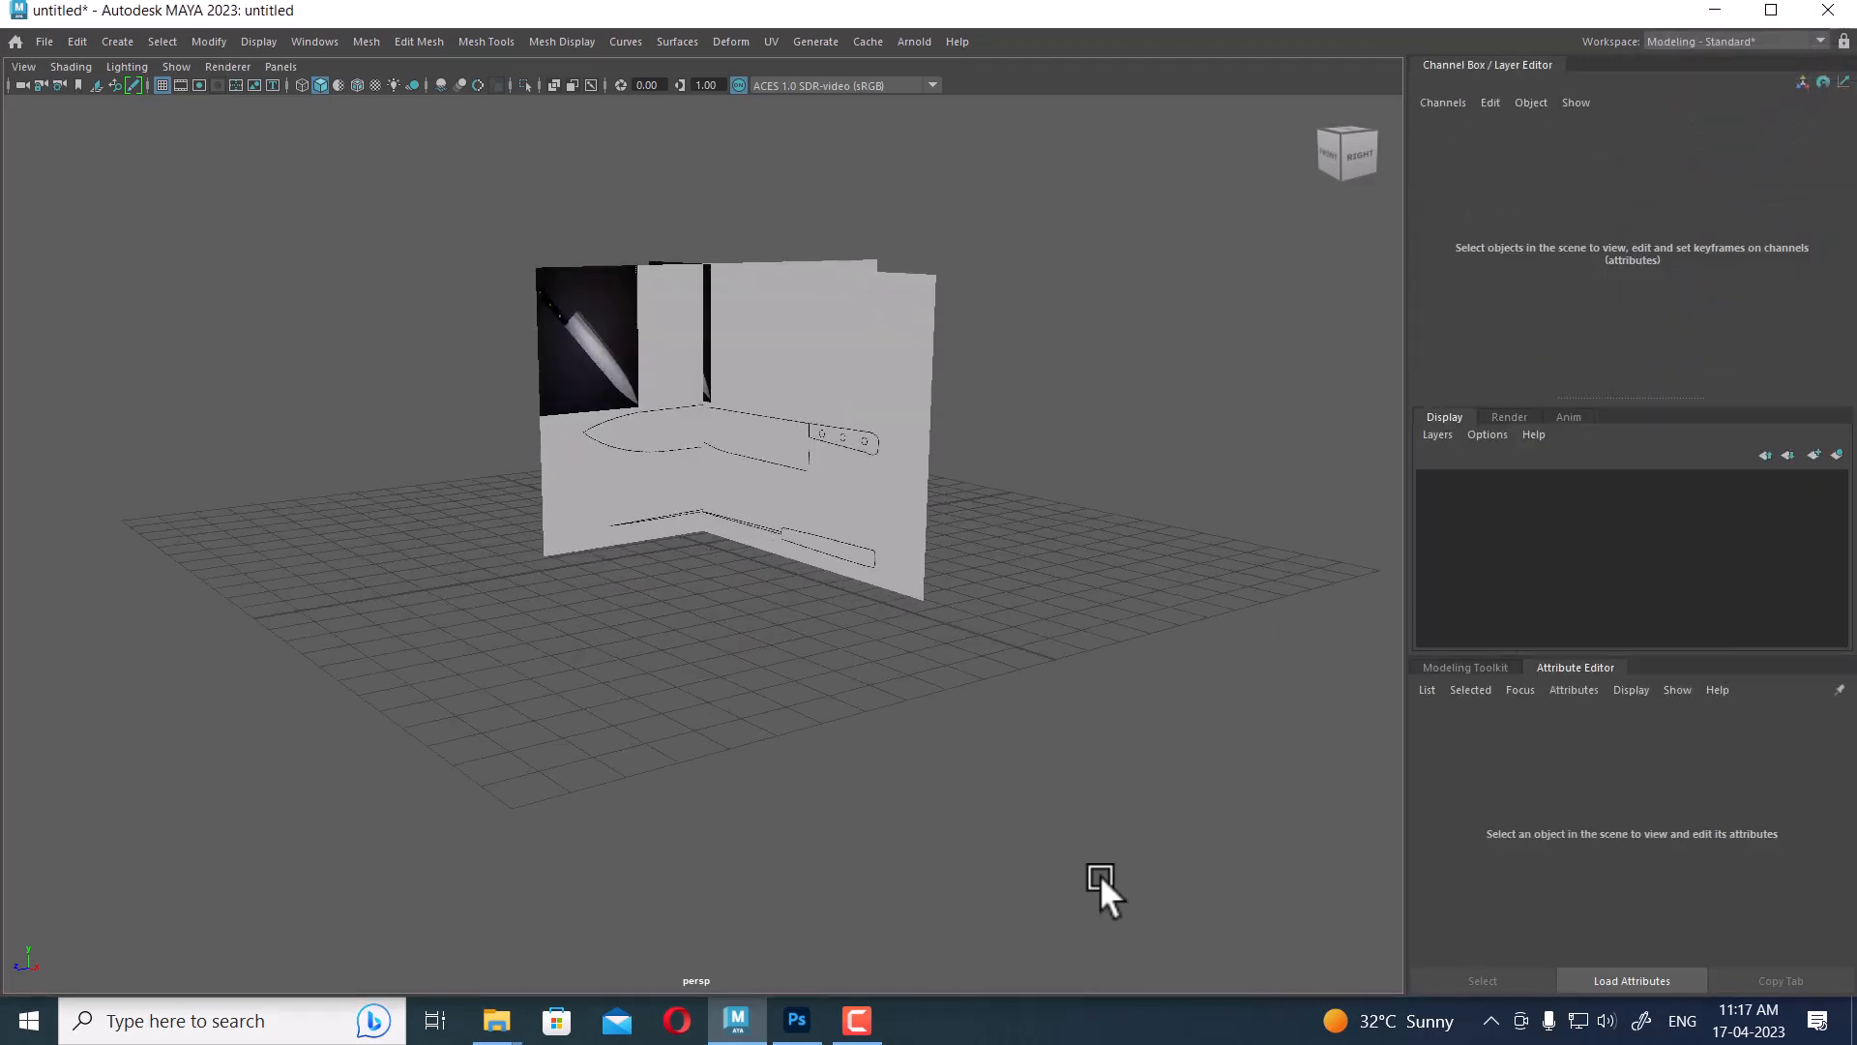
left_click_drag(921, 699, 949, 349, "alt")
left_click(774, 439)
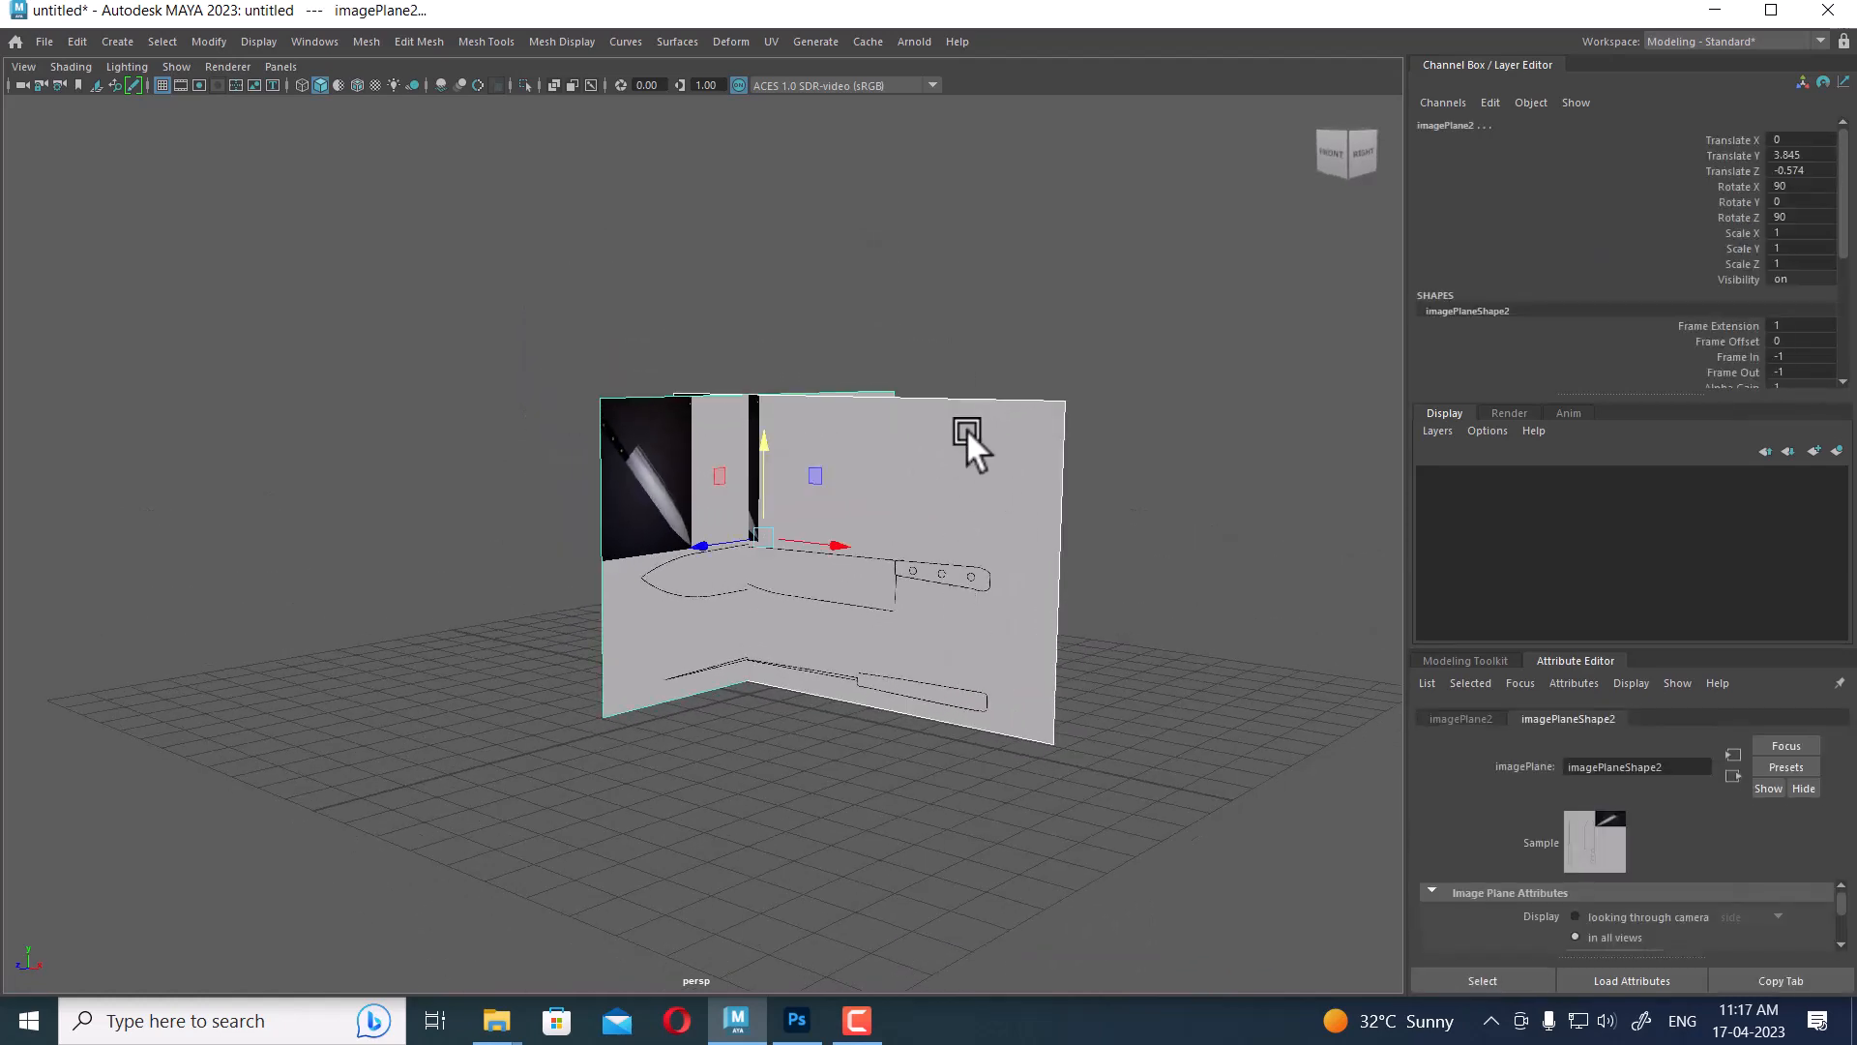
left_click(1836, 451)
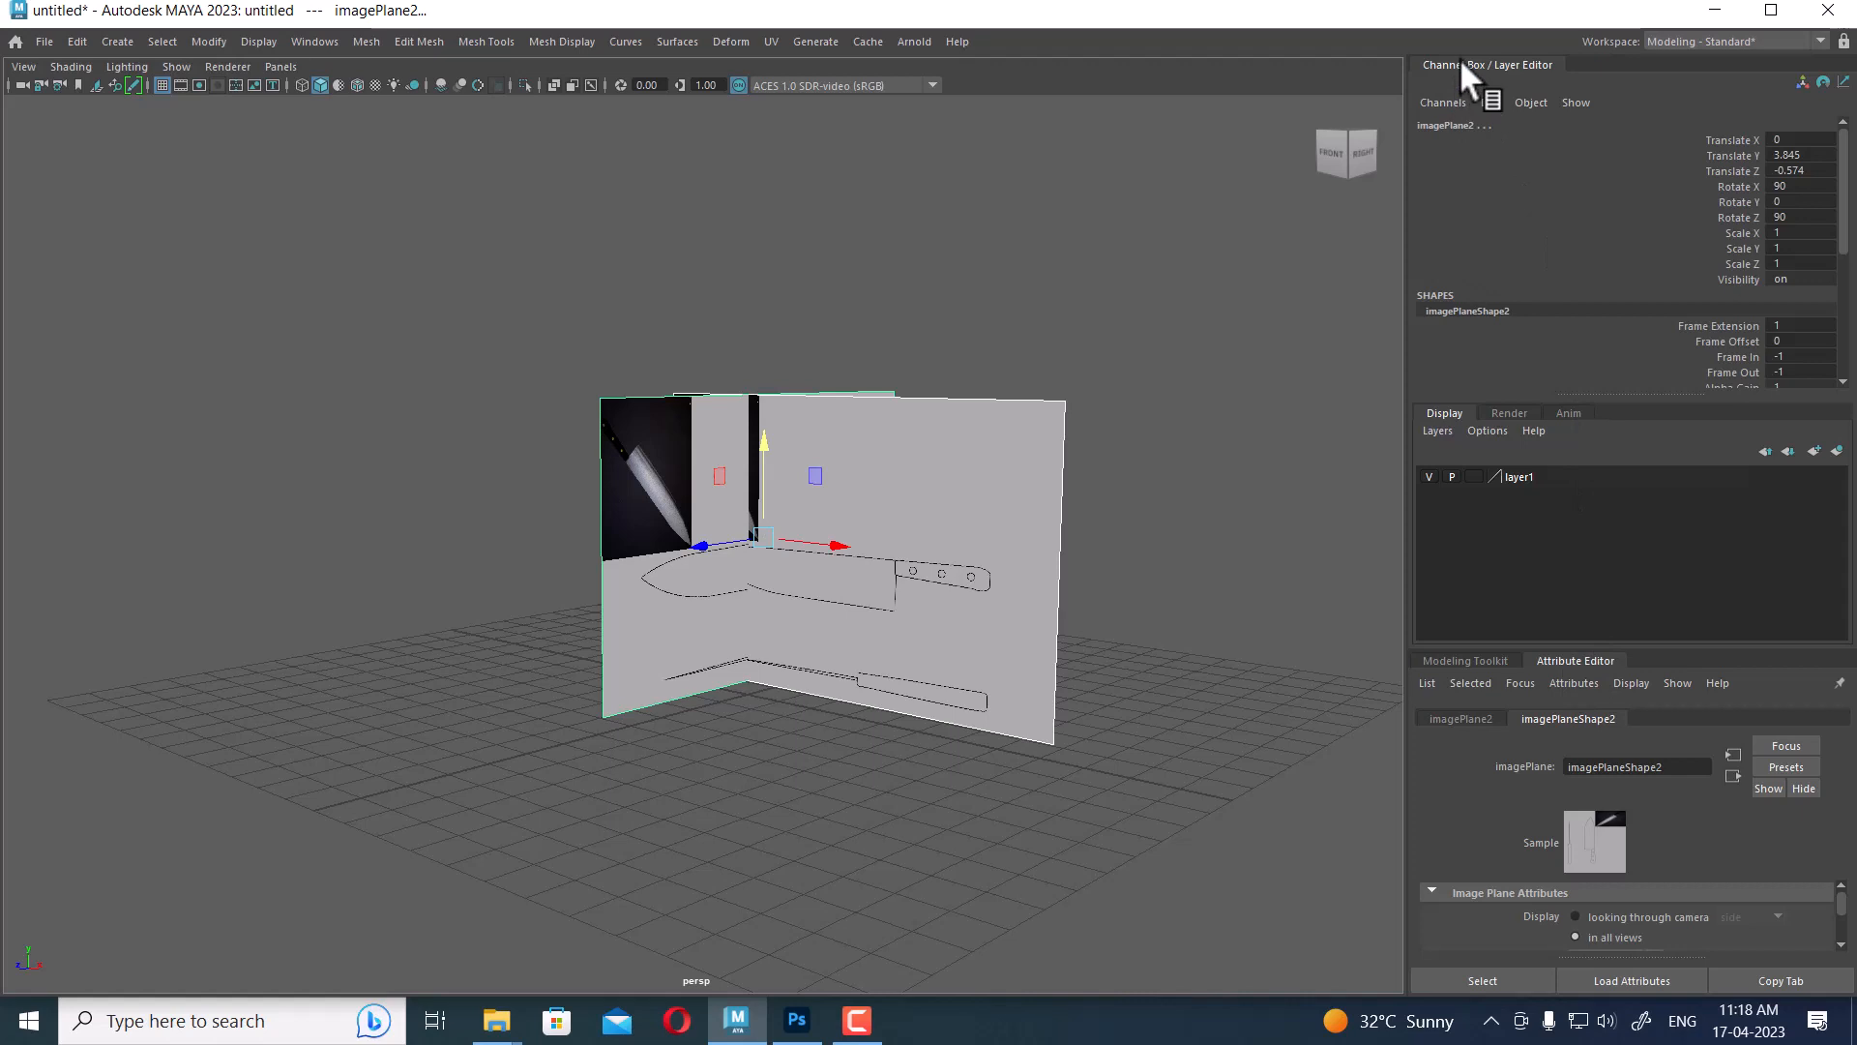
Undock the Channel Box / Layer Editor and dock it as a tab alongside the Attribute Editor
left_click_drag(1460, 60, 1692, 83)
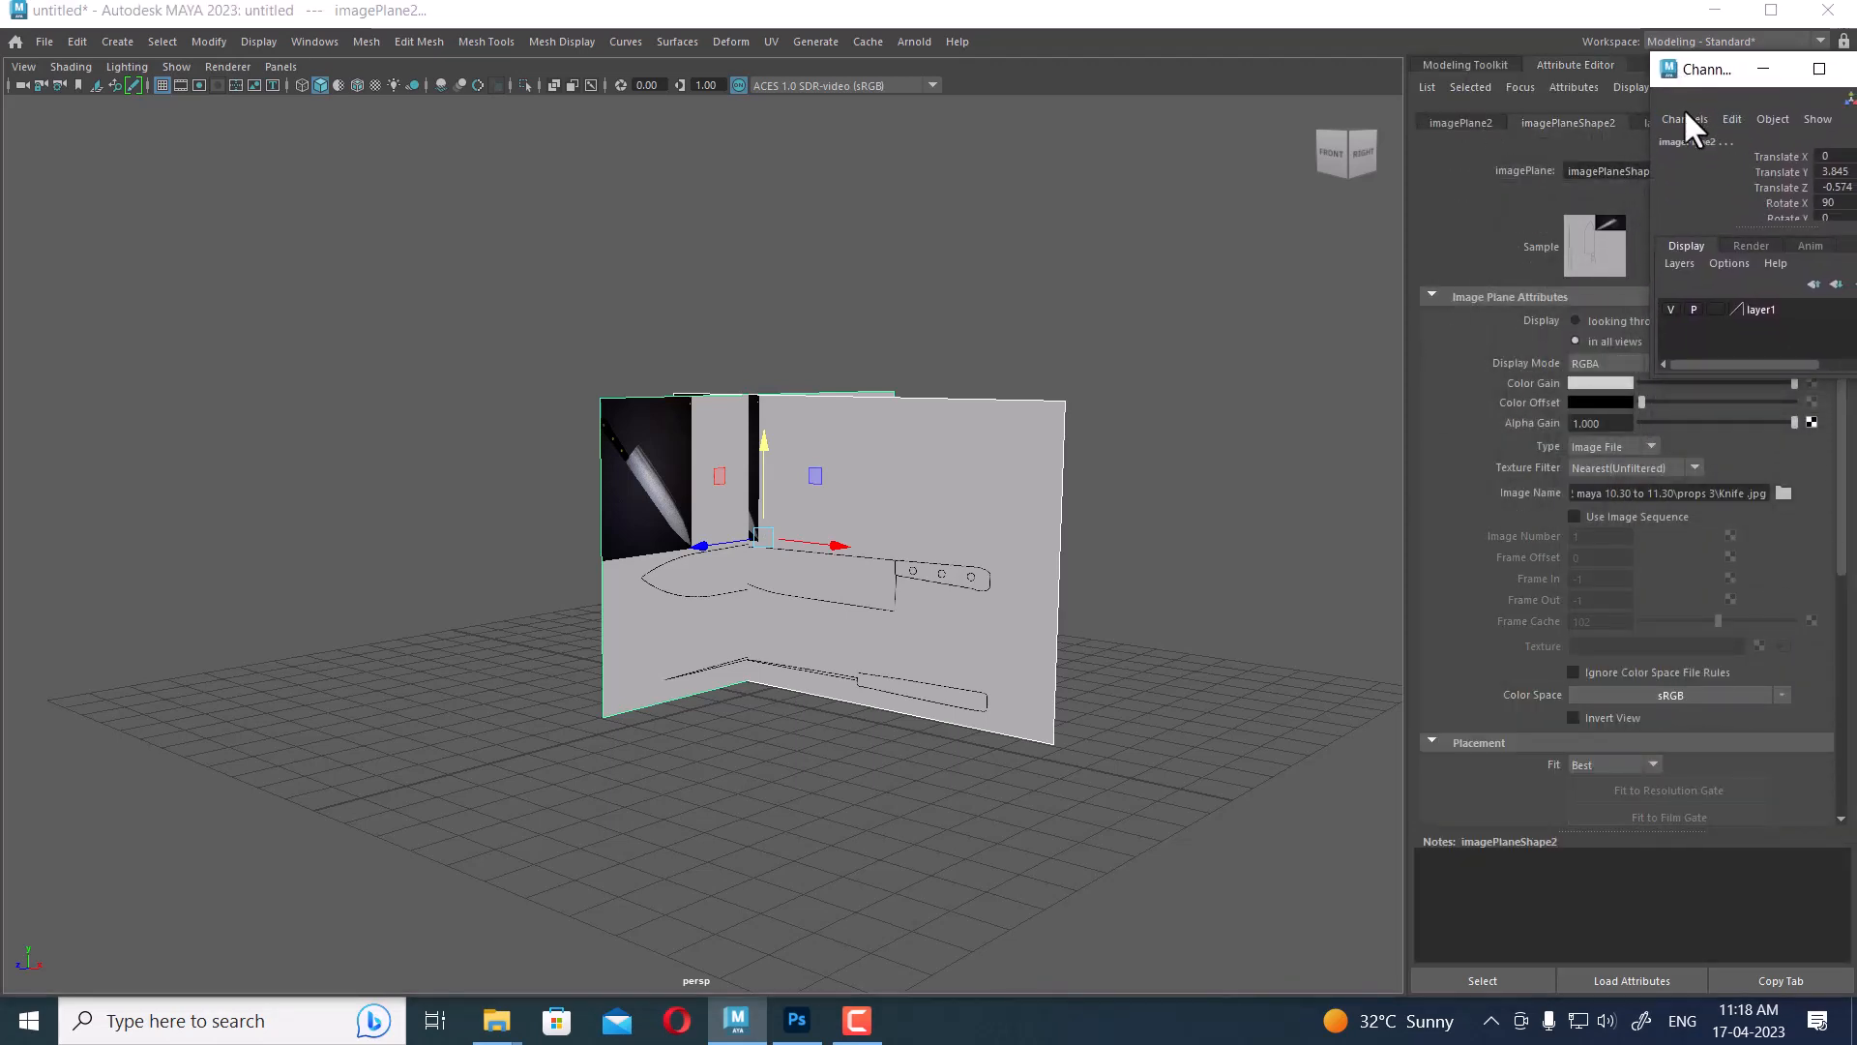
left_click(1668, 70)
left_click(1627, 139)
left_click(1675, 69)
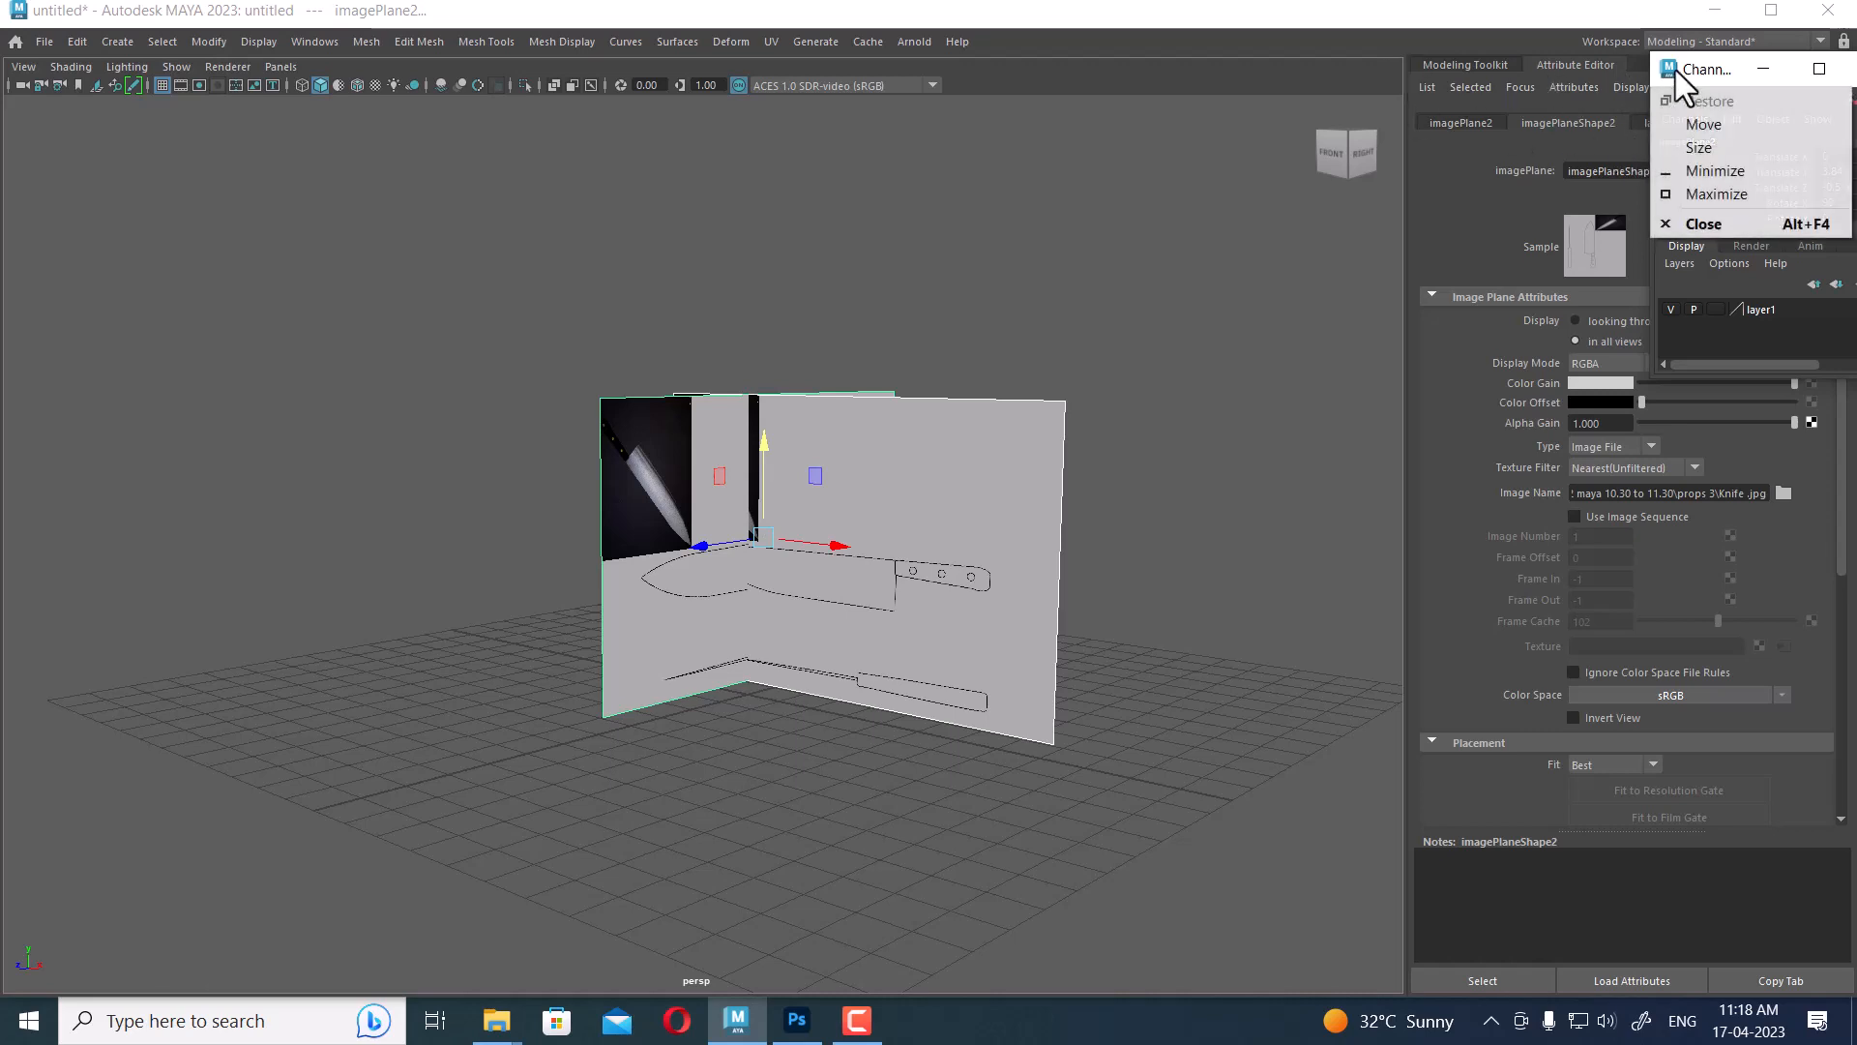
left_click(1703, 124)
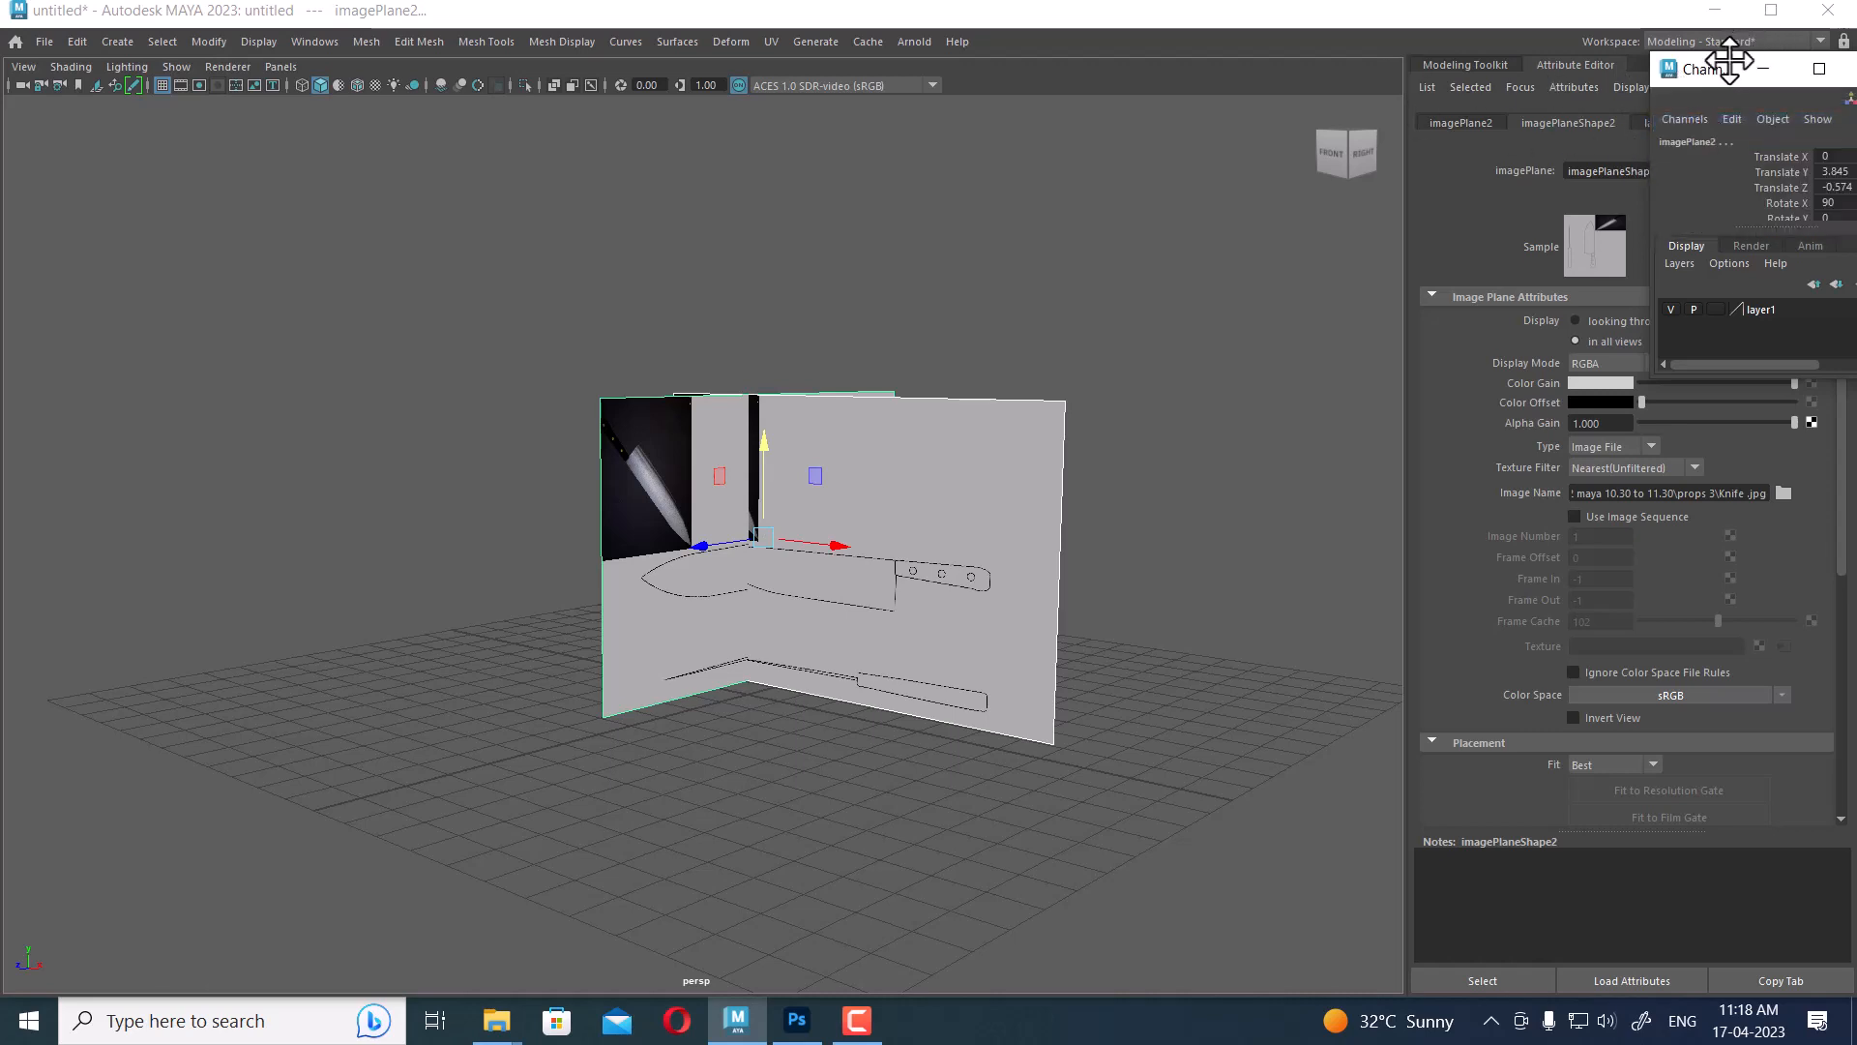
left_click(1697, 84)
left_click_drag(1696, 84, 1540, 64)
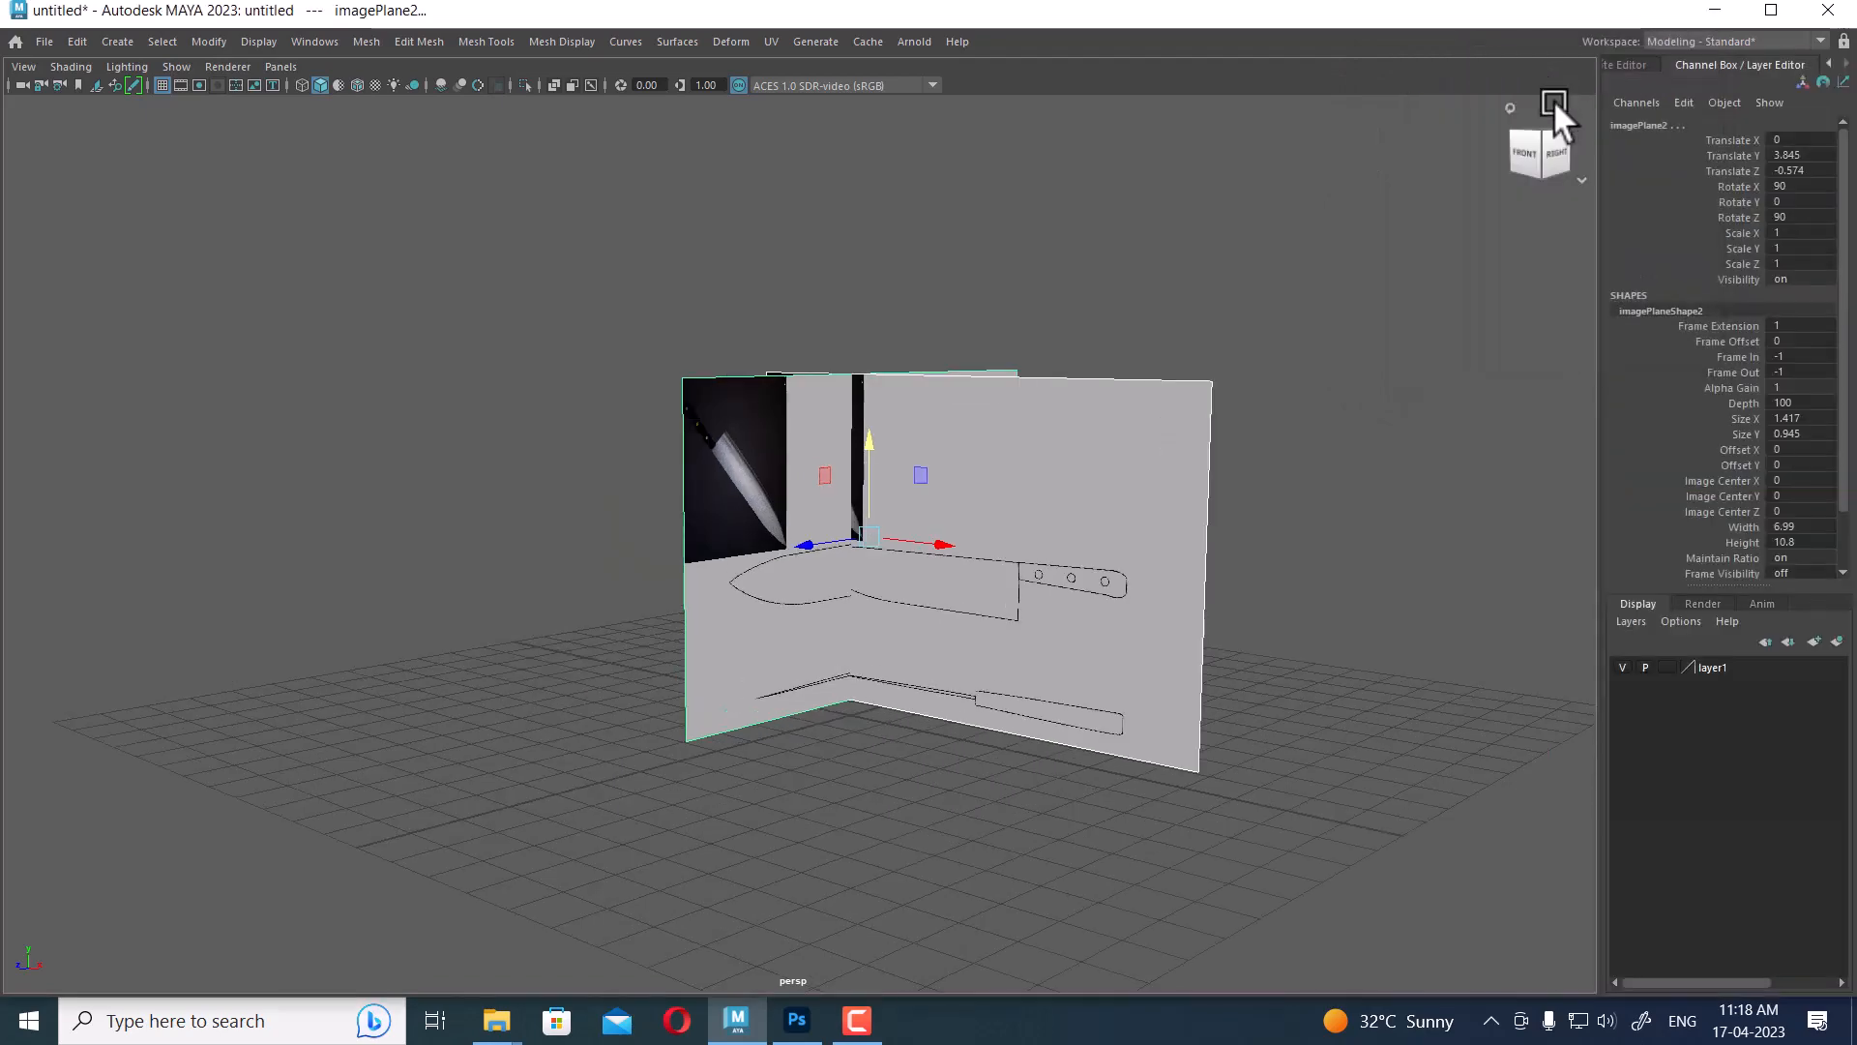
Set the display type of layer1 to Reference
scroll(1136, 751, "up", 4)
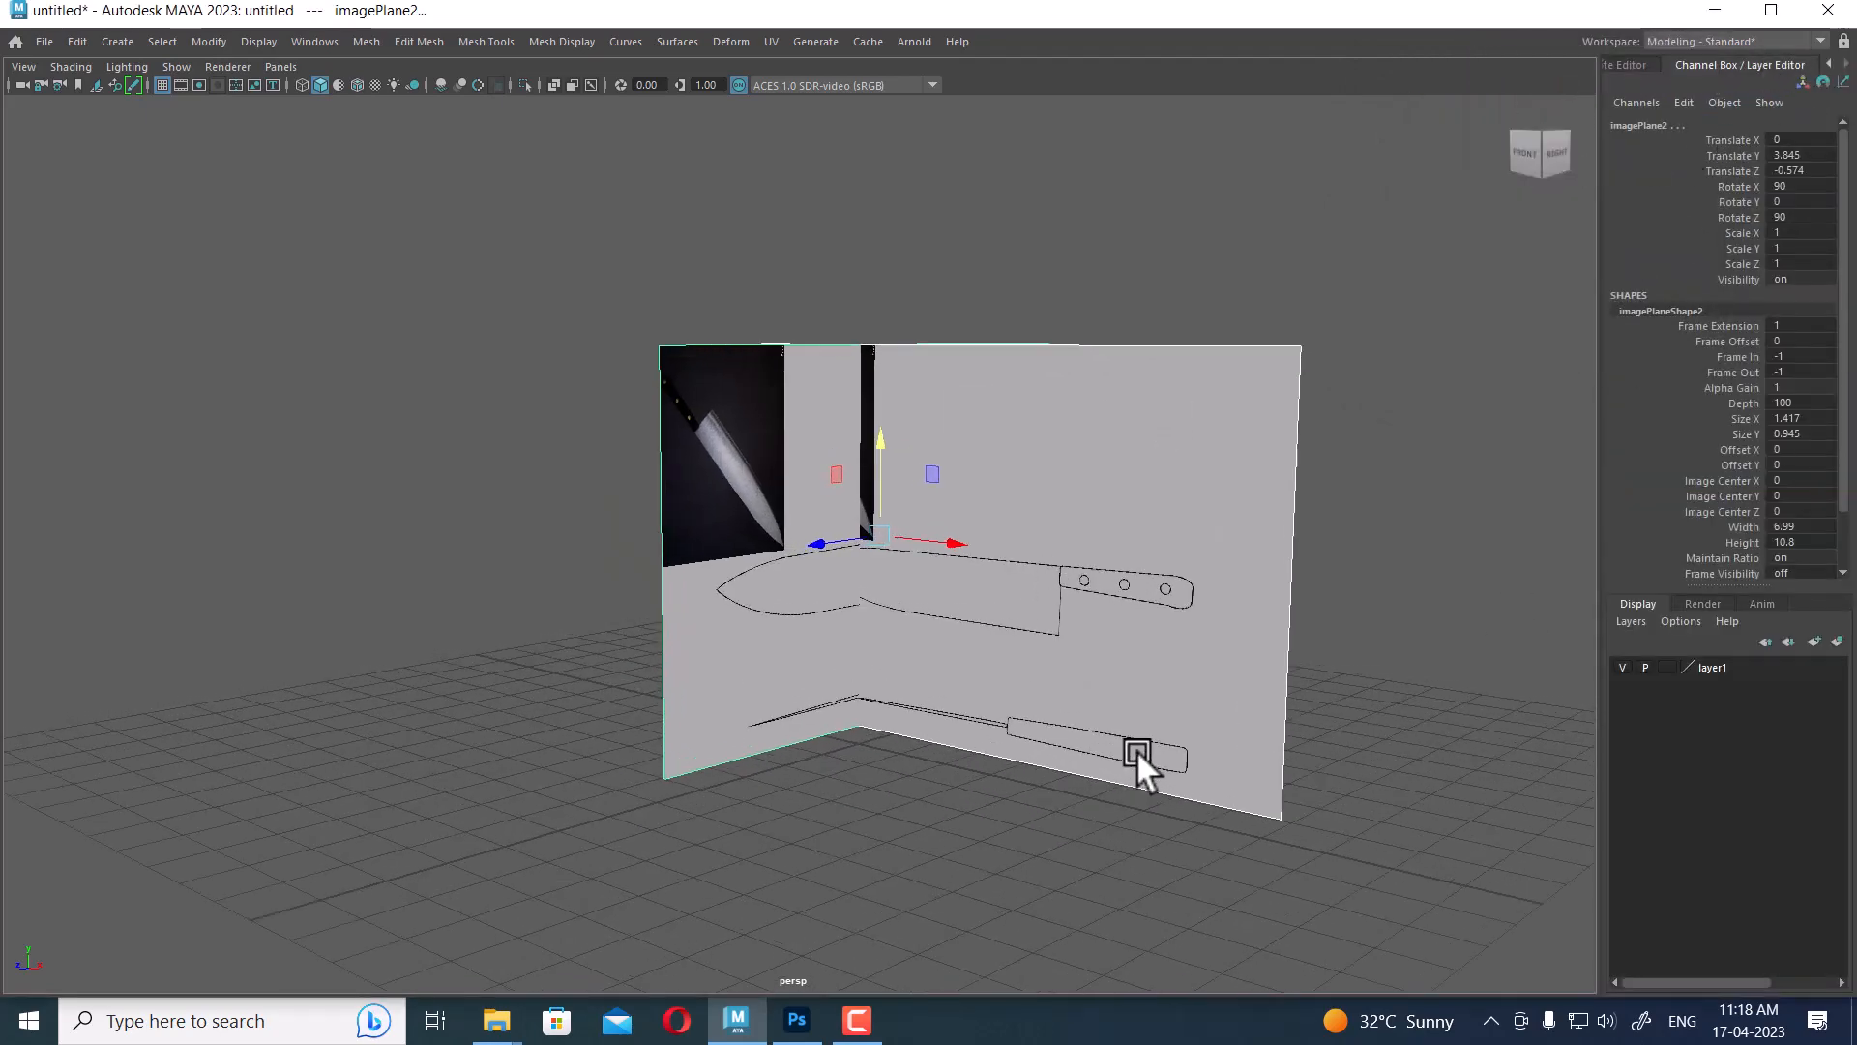
mouse_move(1135, 750)
left_mouse_down("alt")
mouse_move(1151, 764)
mouse_move(1275, 712)
mouse_move(1286, 745)
left_mouse_up("alt")
left_click(1666, 668)
left_click(1667, 667)
Switch to the four-view layout, select the handle cube and examine its position against the knife drawing in the front view
key("space")
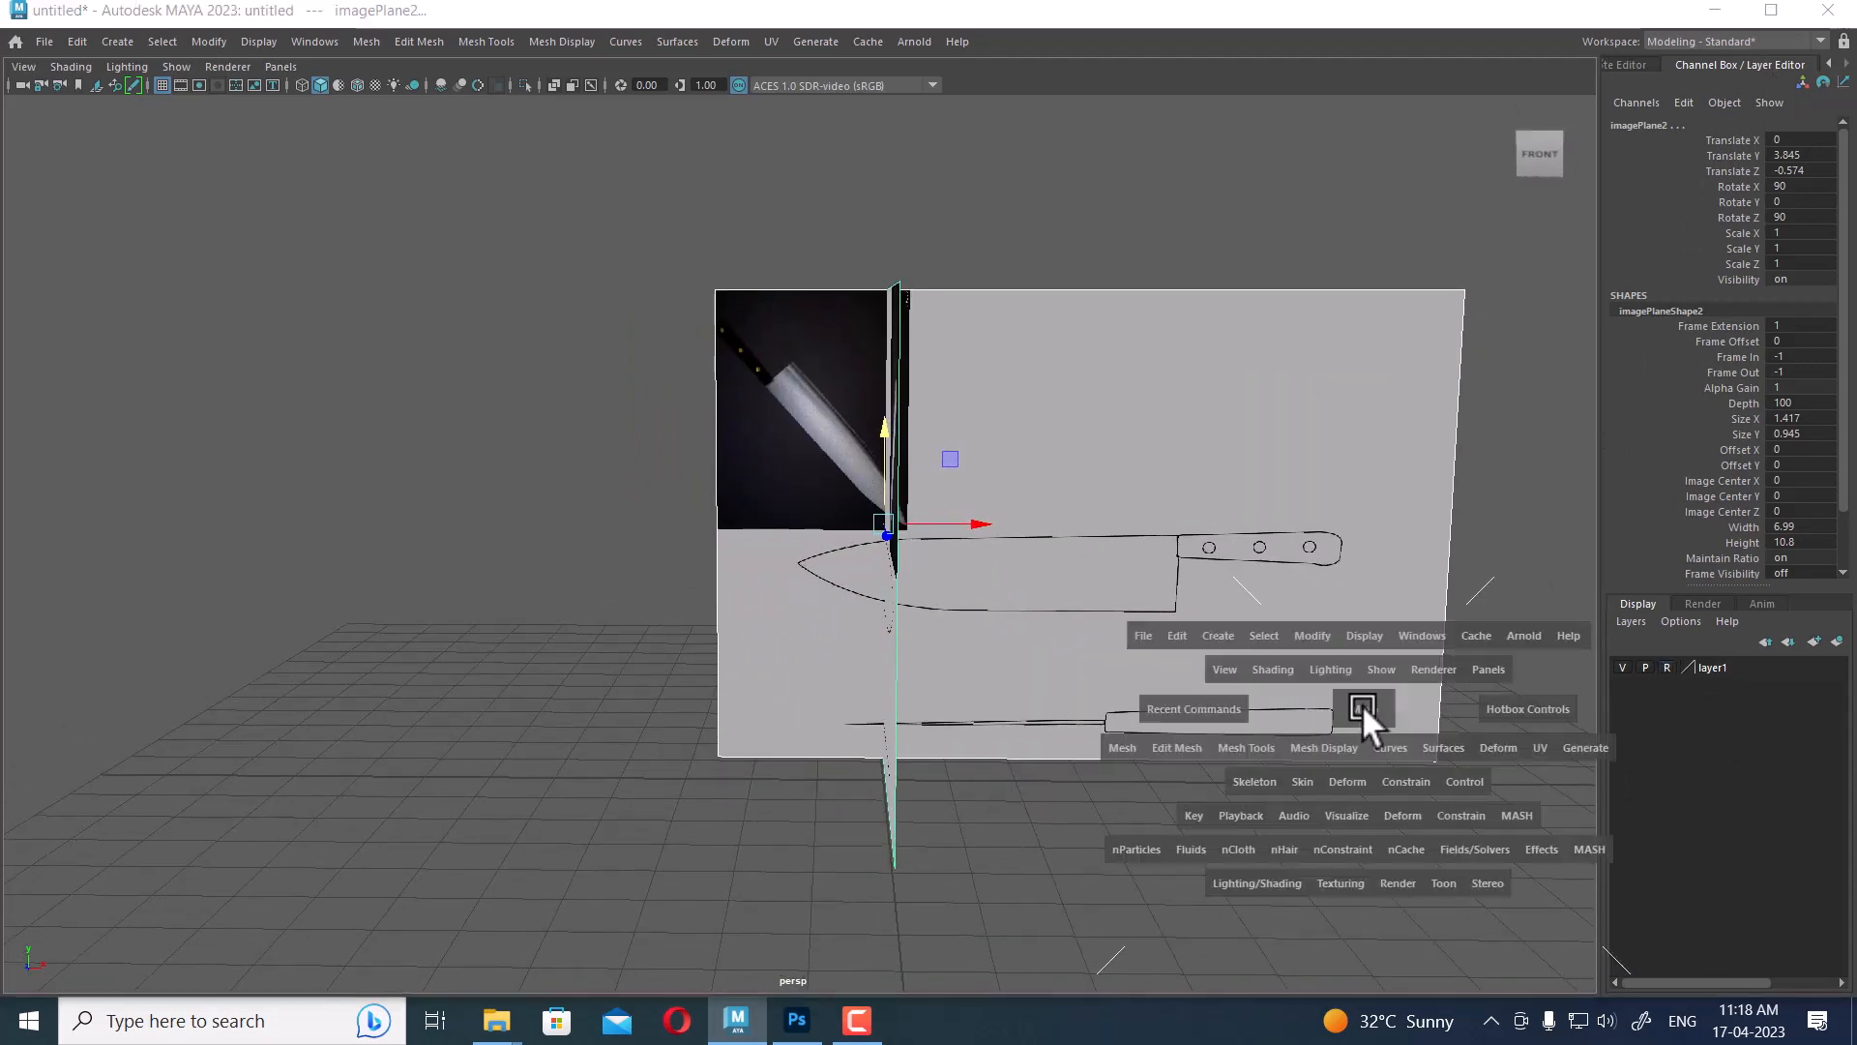
left_click(1300, 629)
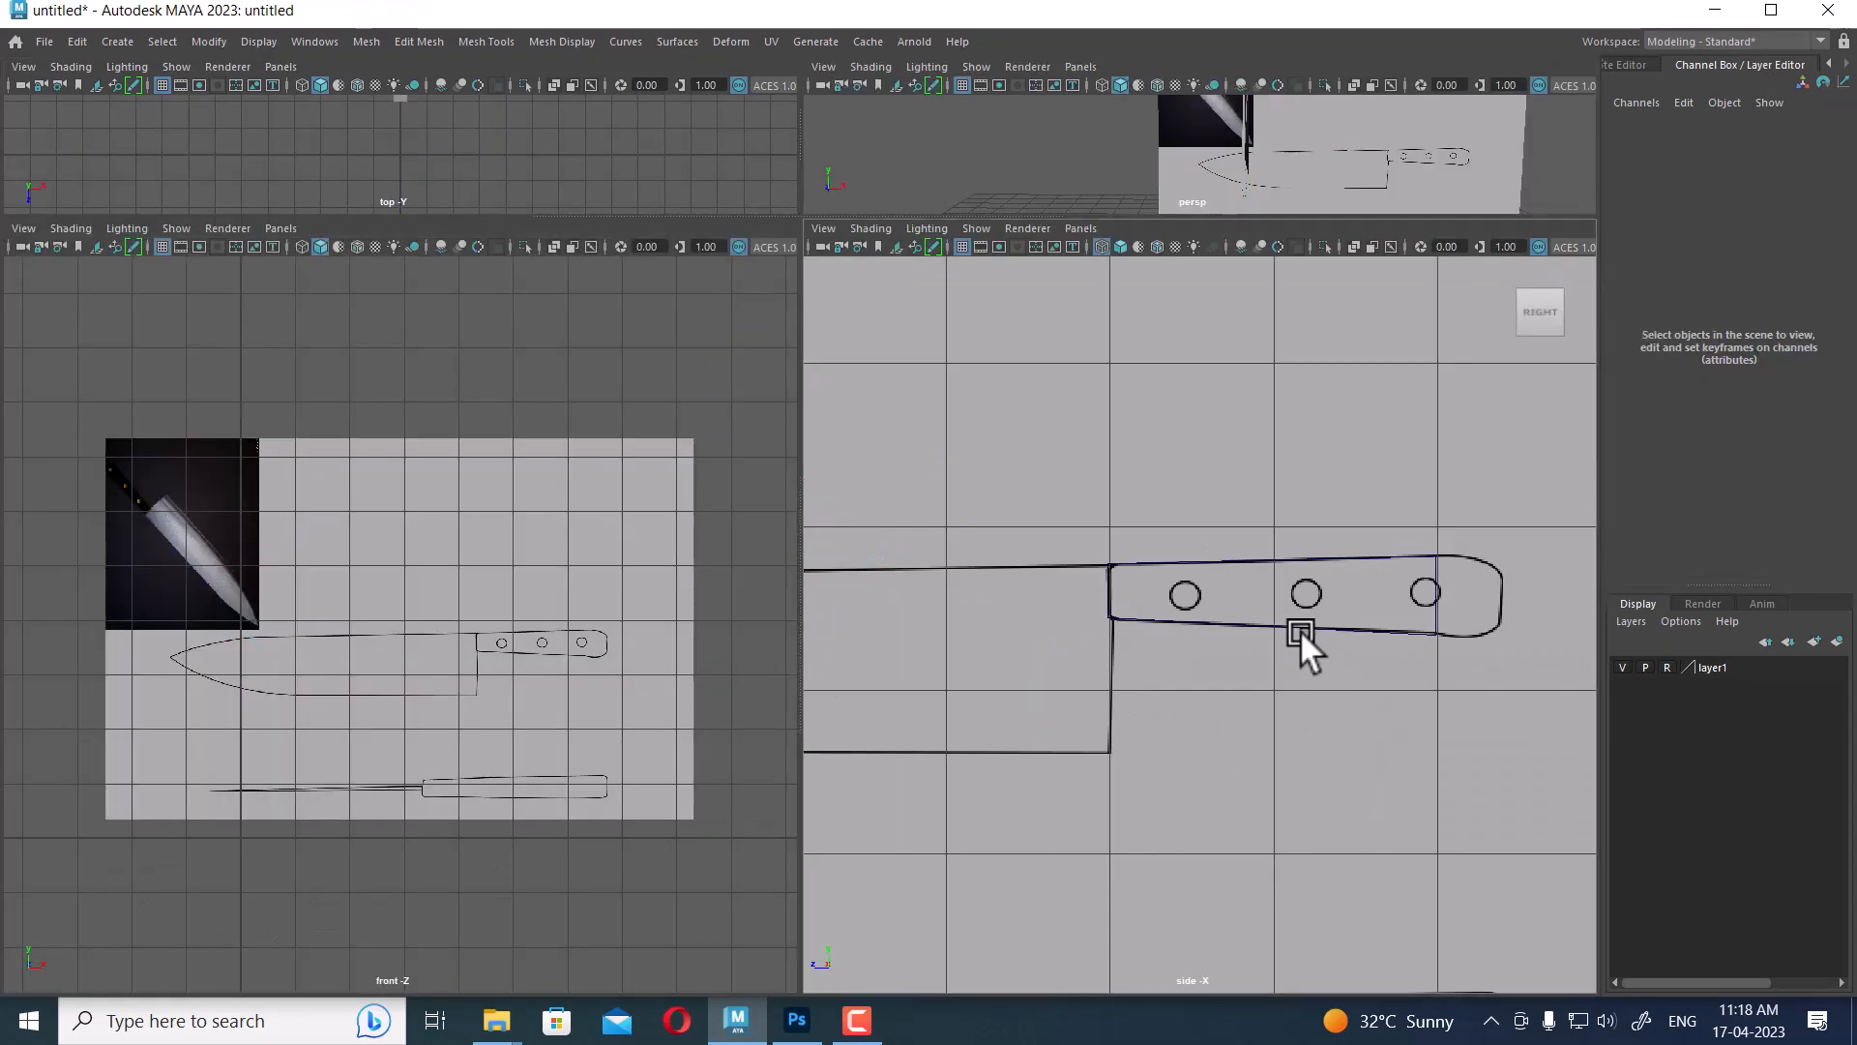
left_click(1283, 574)
scroll(444, 684, "up", 1)
scroll(402, 692, "down", 5)
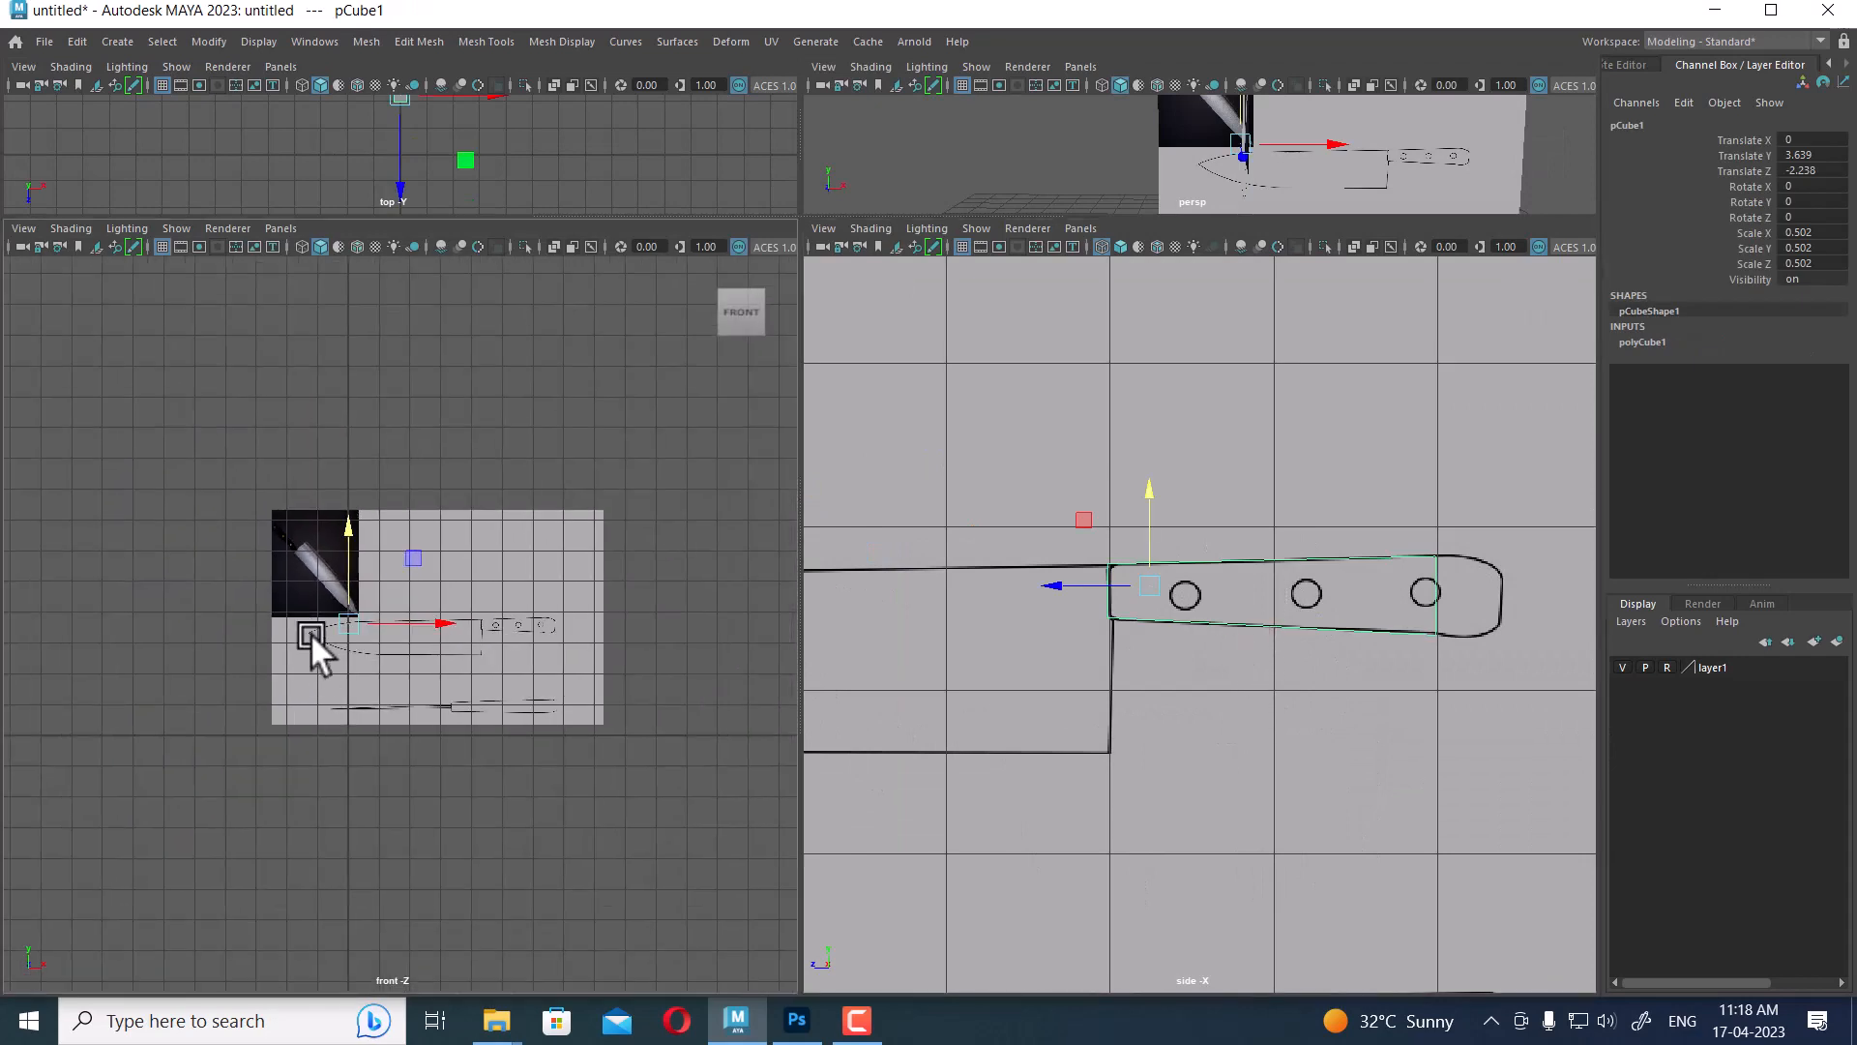
scroll(402, 682, "up", 3)
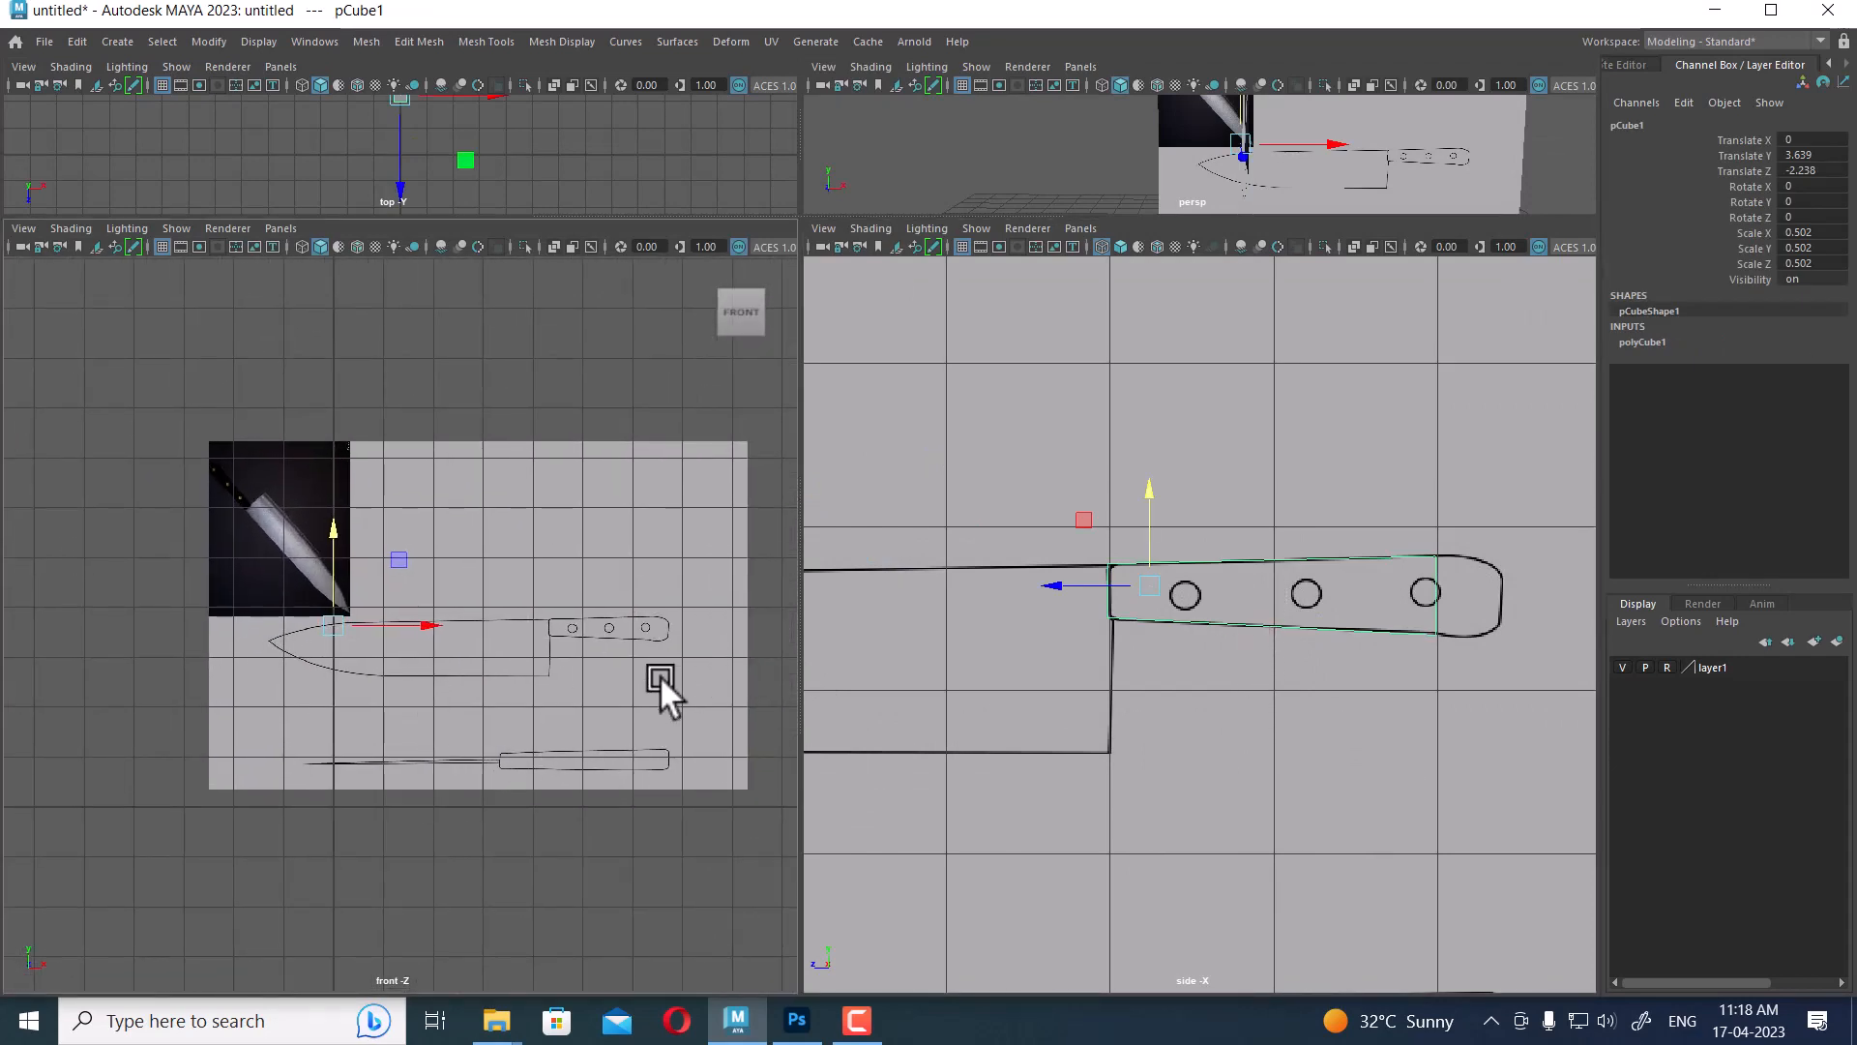
scroll(443, 599, "down", 3)
scroll(503, 672, "up", 3)
scroll(494, 706, "up", 2)
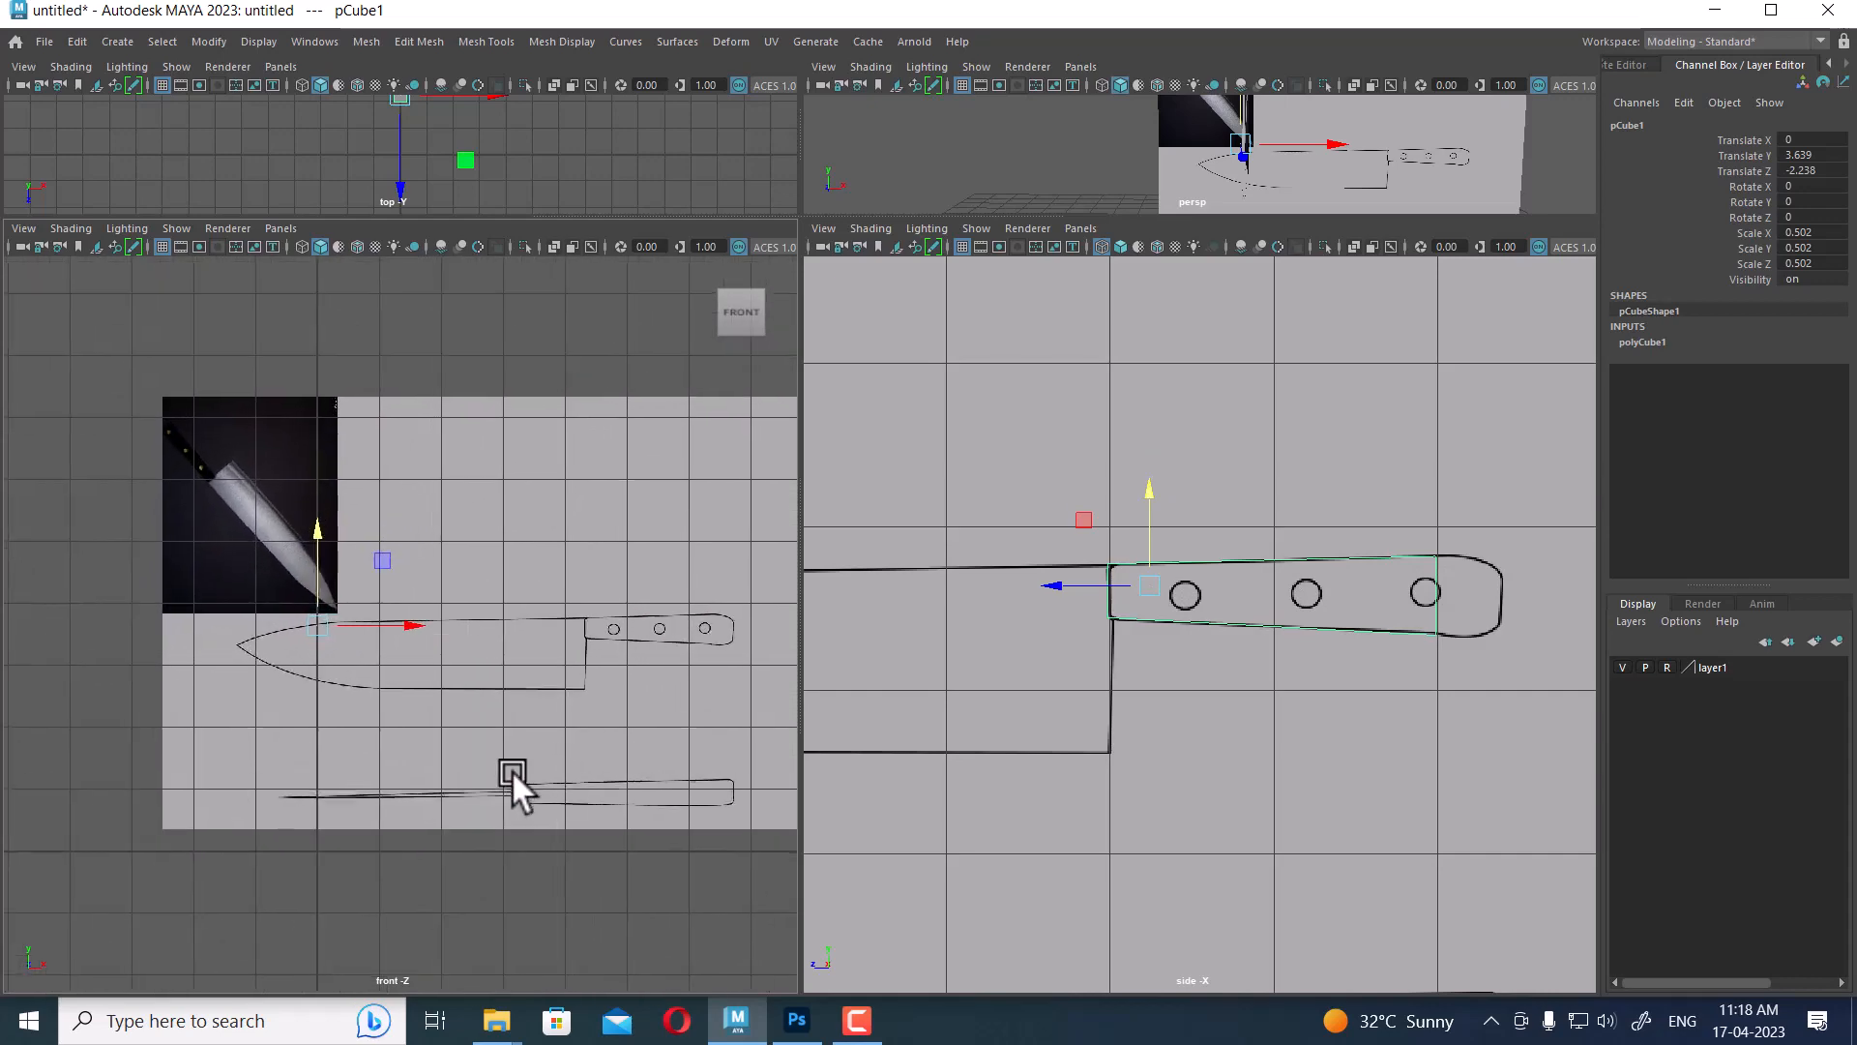
scroll(486, 667, "down", 3)
Show the front pane in perspective, move the front image plane back behind the cube to Z -5.475, and restore the front view
key("space")
left_click_drag(504, 727, 490, 534)
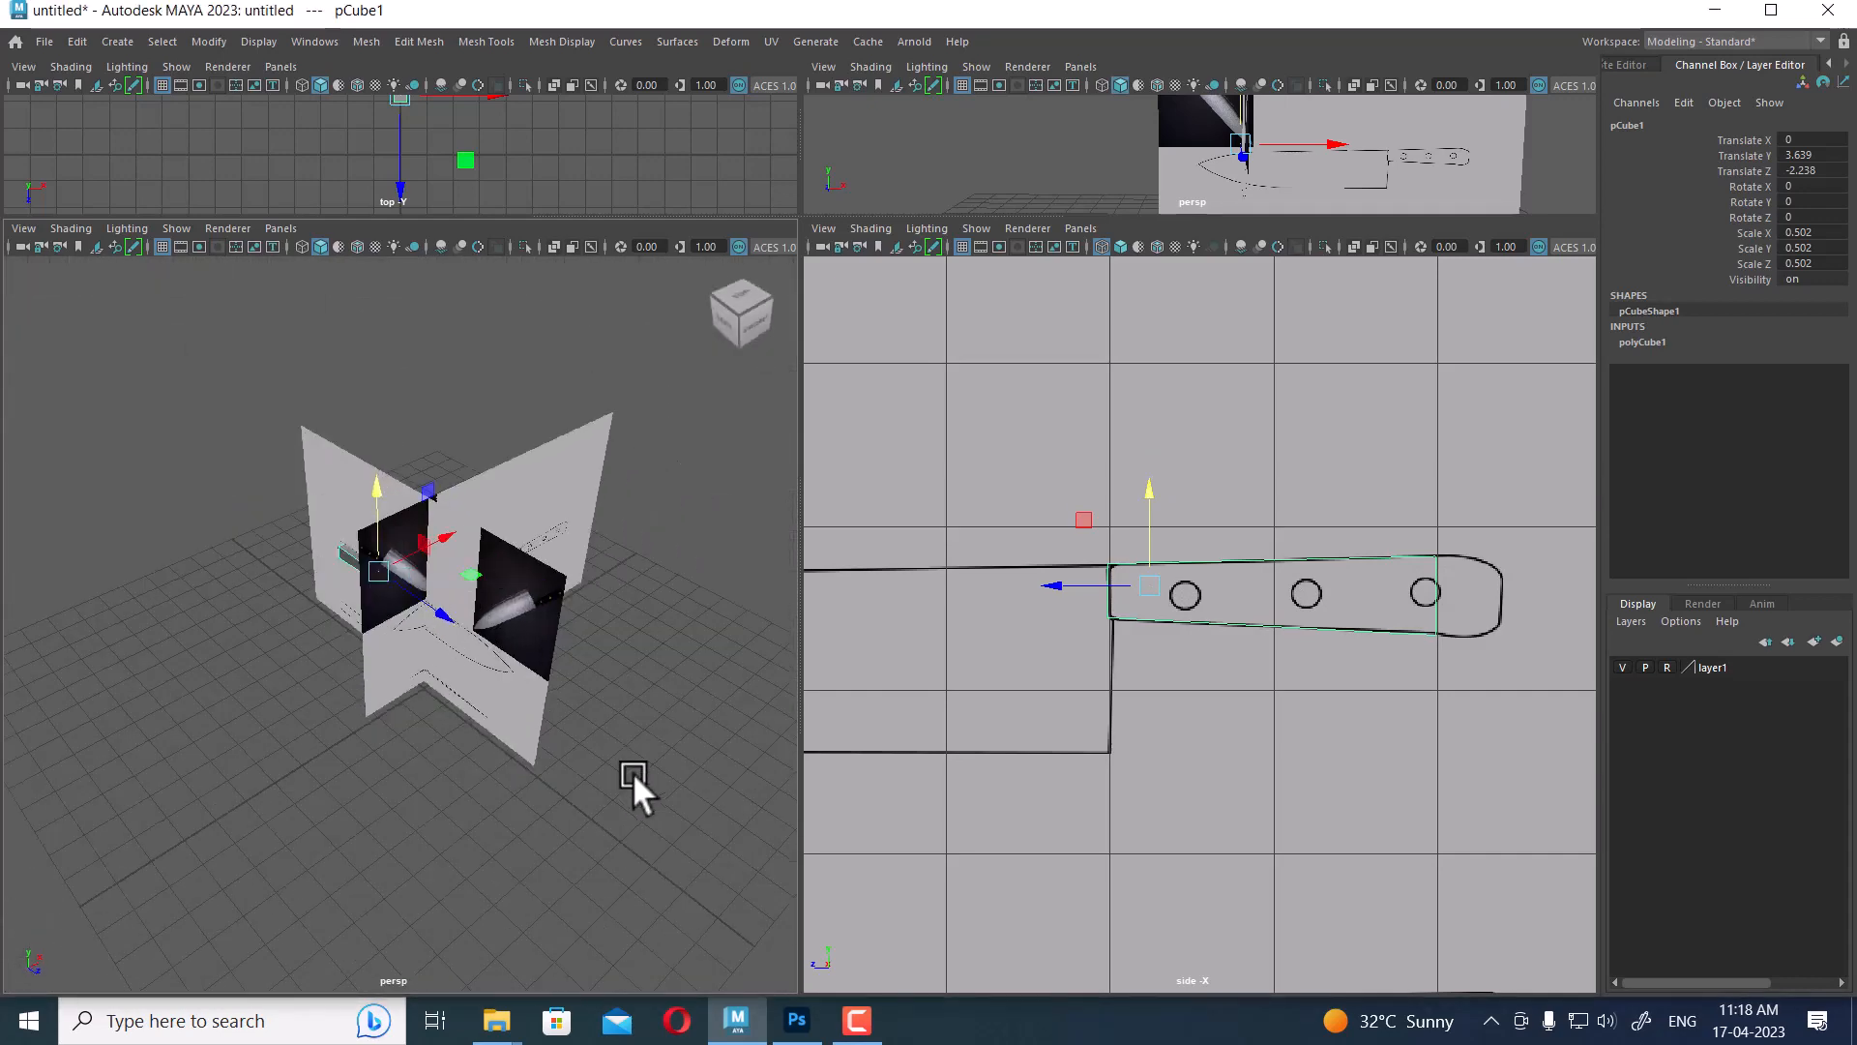
left_click_drag(632, 772, 449, 725, "alt")
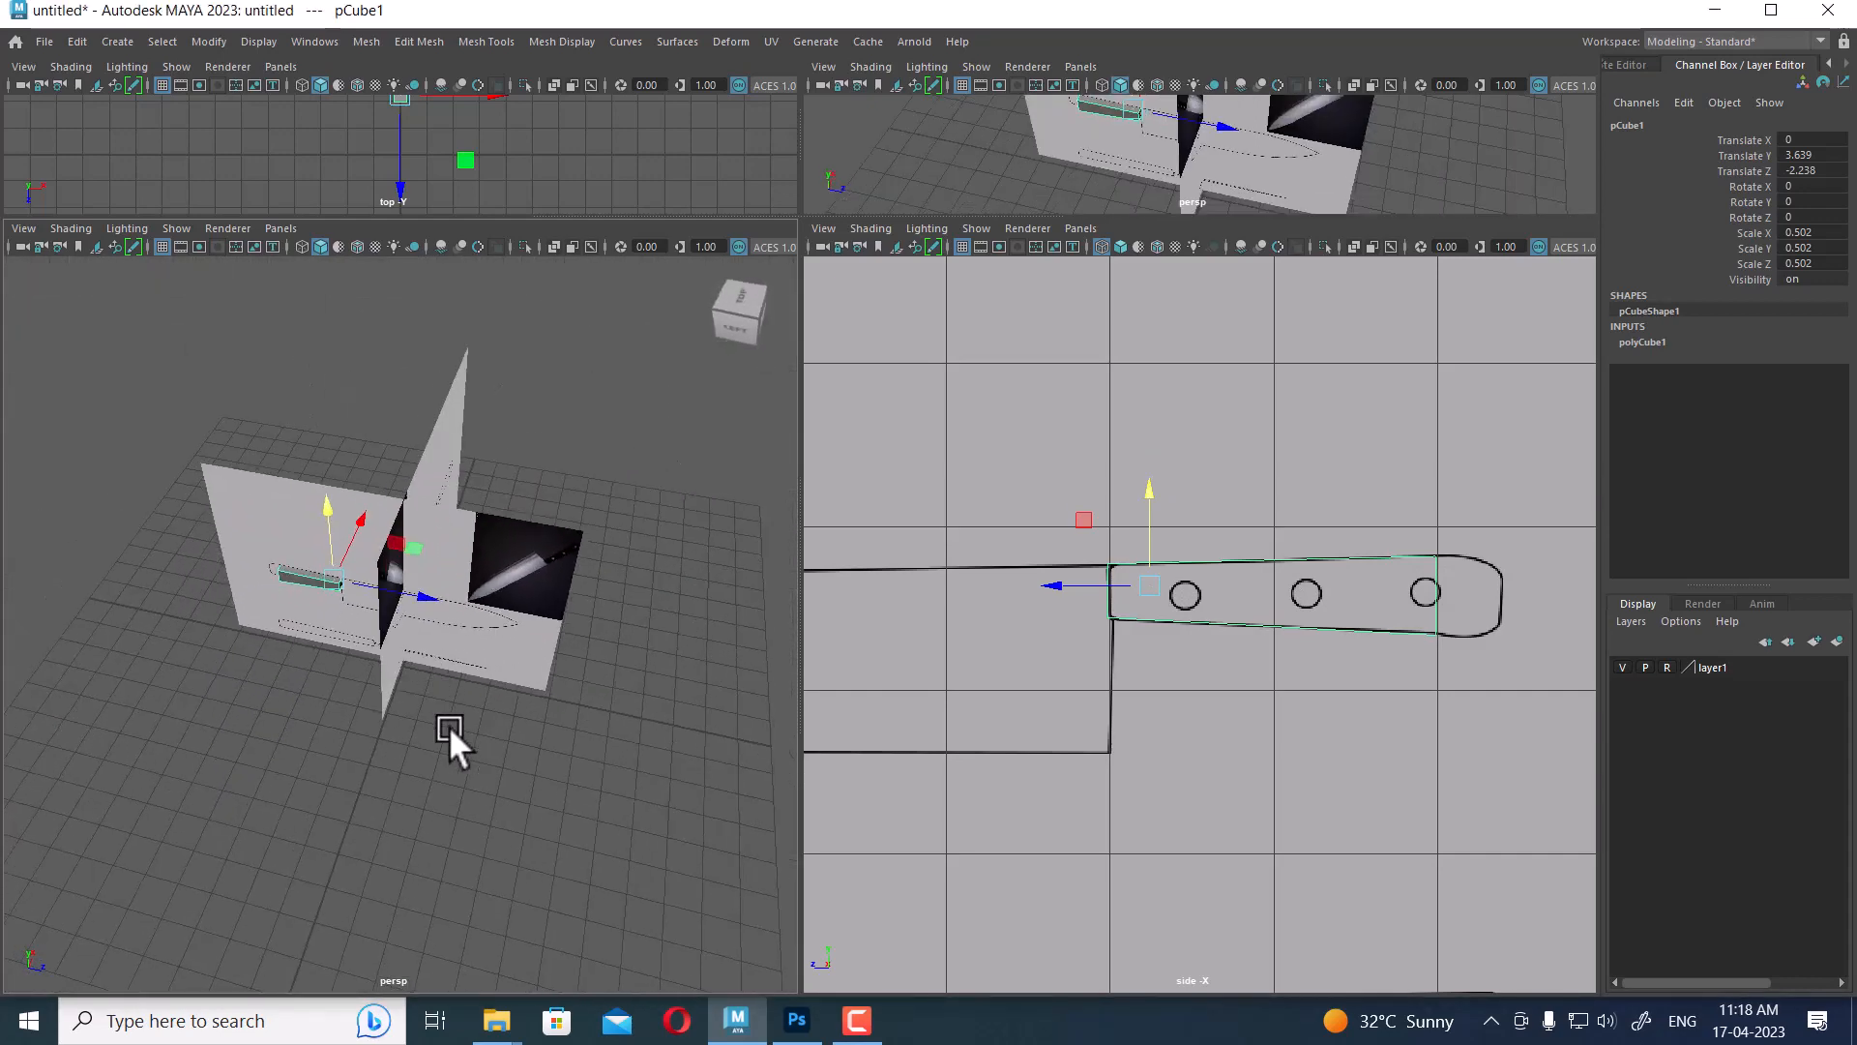
left_click(449, 726)
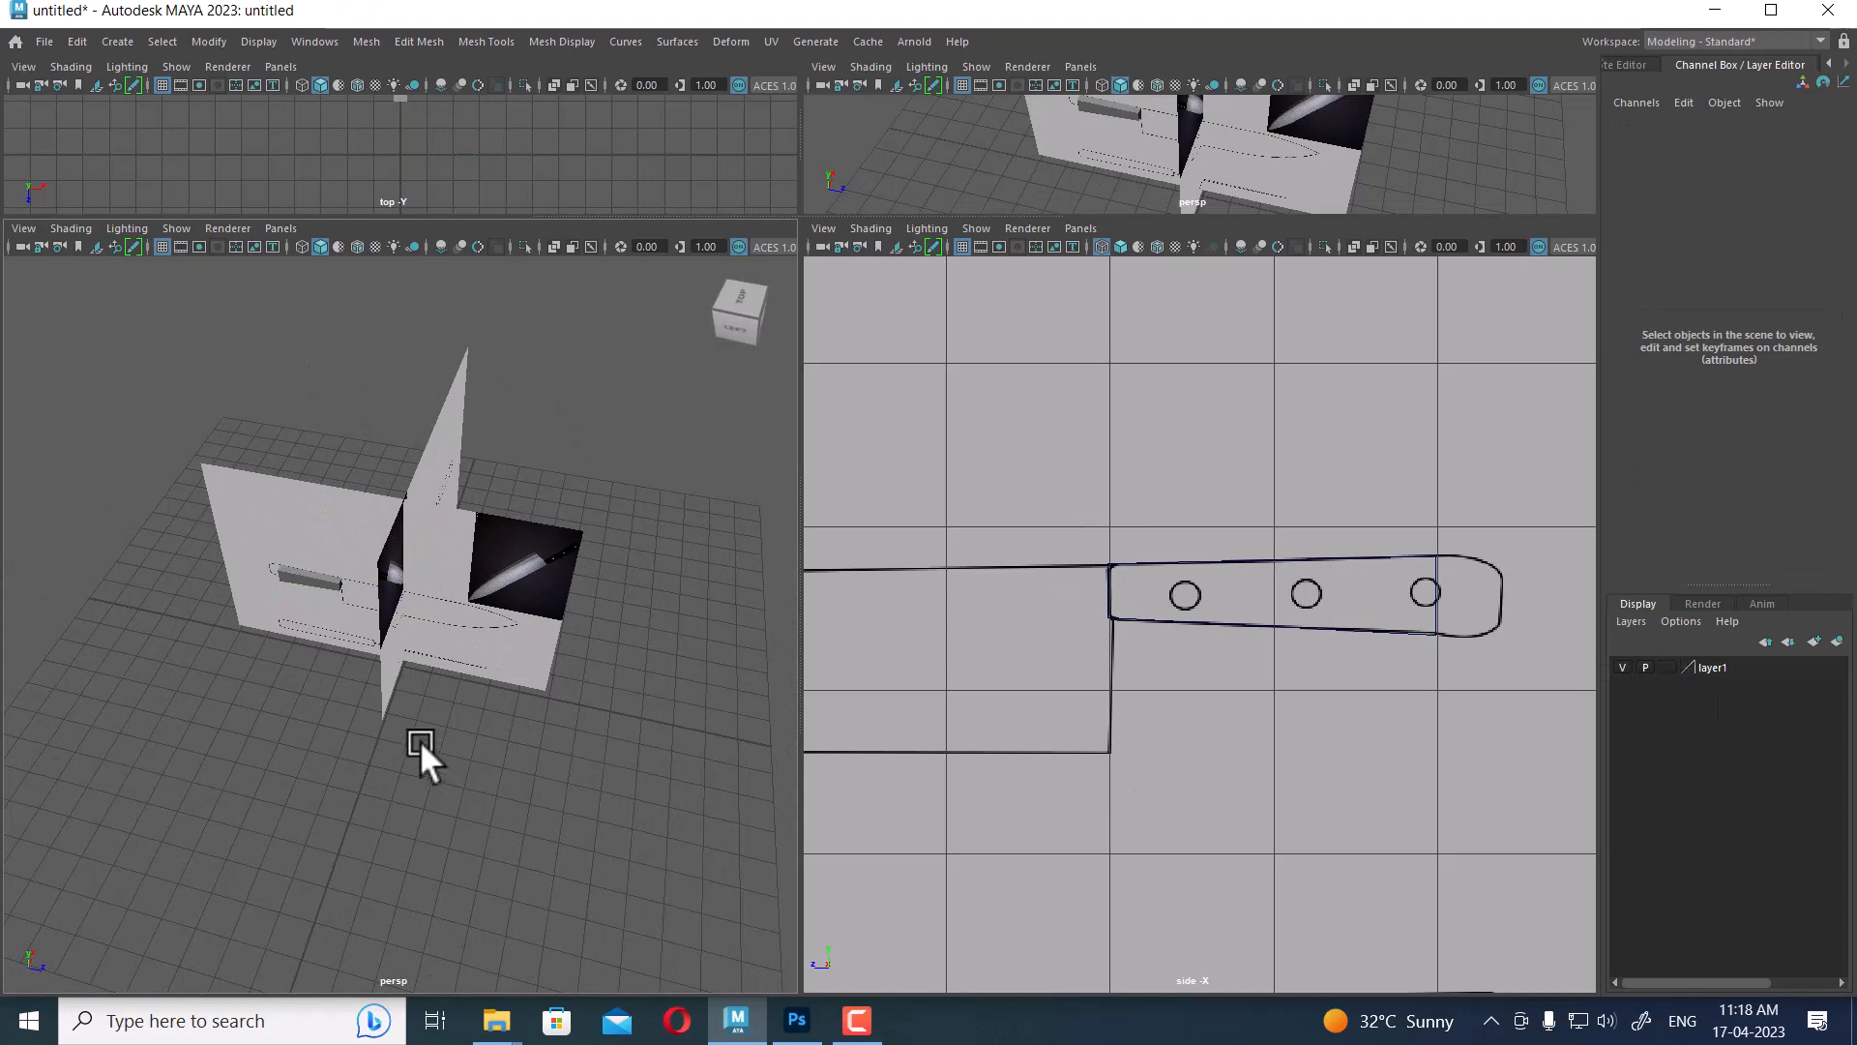
left_click(385, 593)
left_click_drag(519, 545, 433, 691)
key("space")
left_click(428, 602)
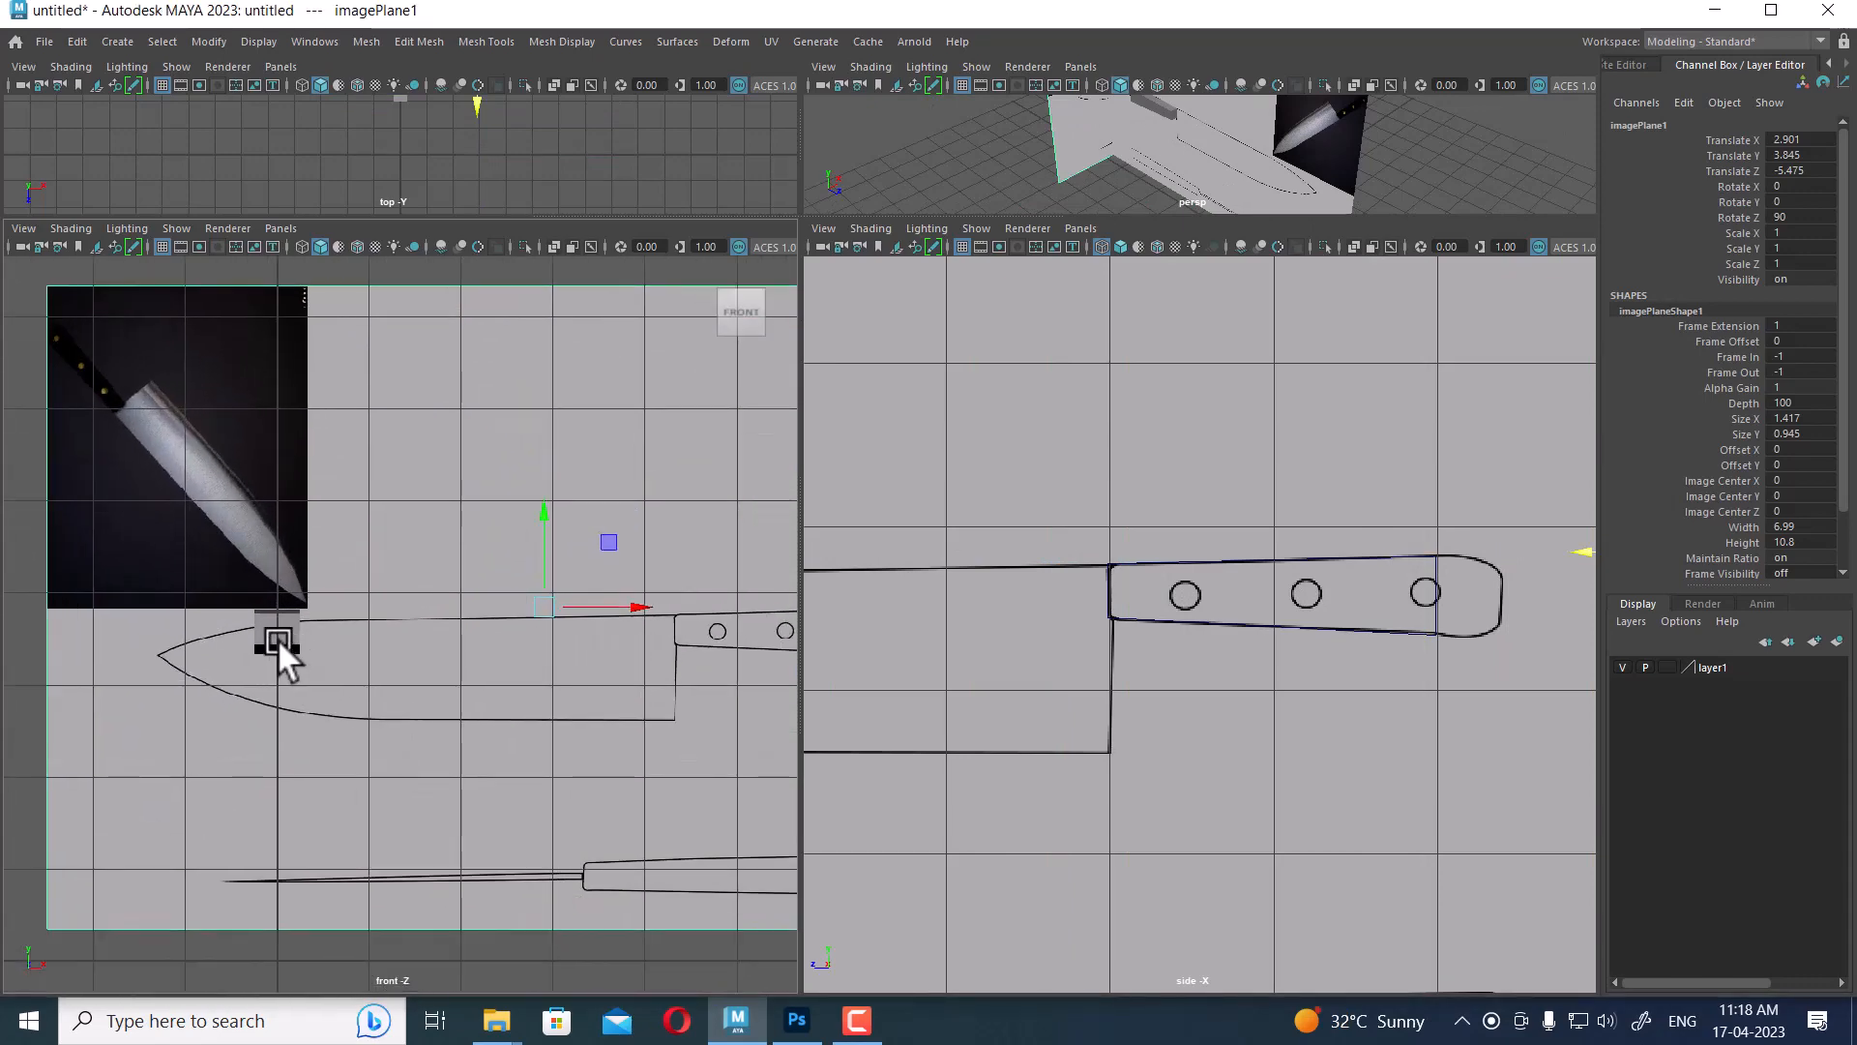
Check the handle cube in the front view, even out the heights of the four view panes and deselect the cube
left_click(276, 638)
scroll(397, 629, "down", 3)
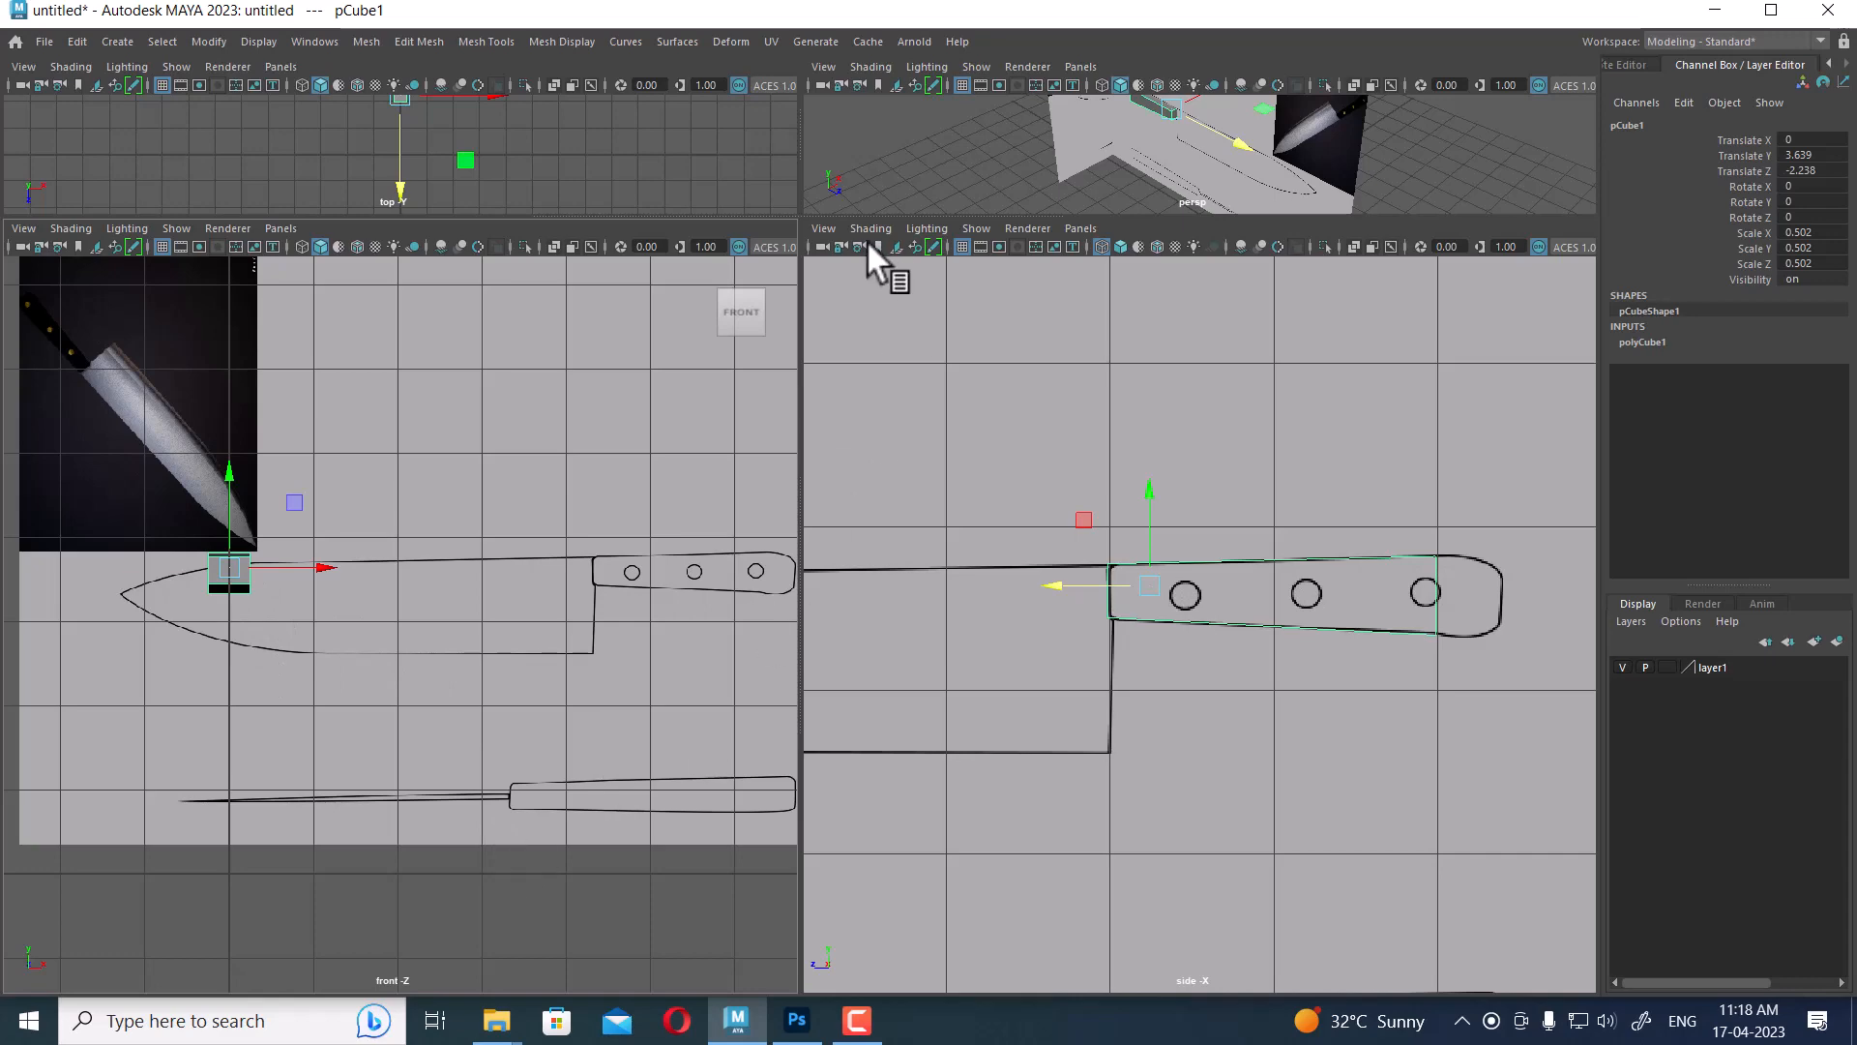
left_click_drag(837, 213, 871, 580)
left_click(493, 381)
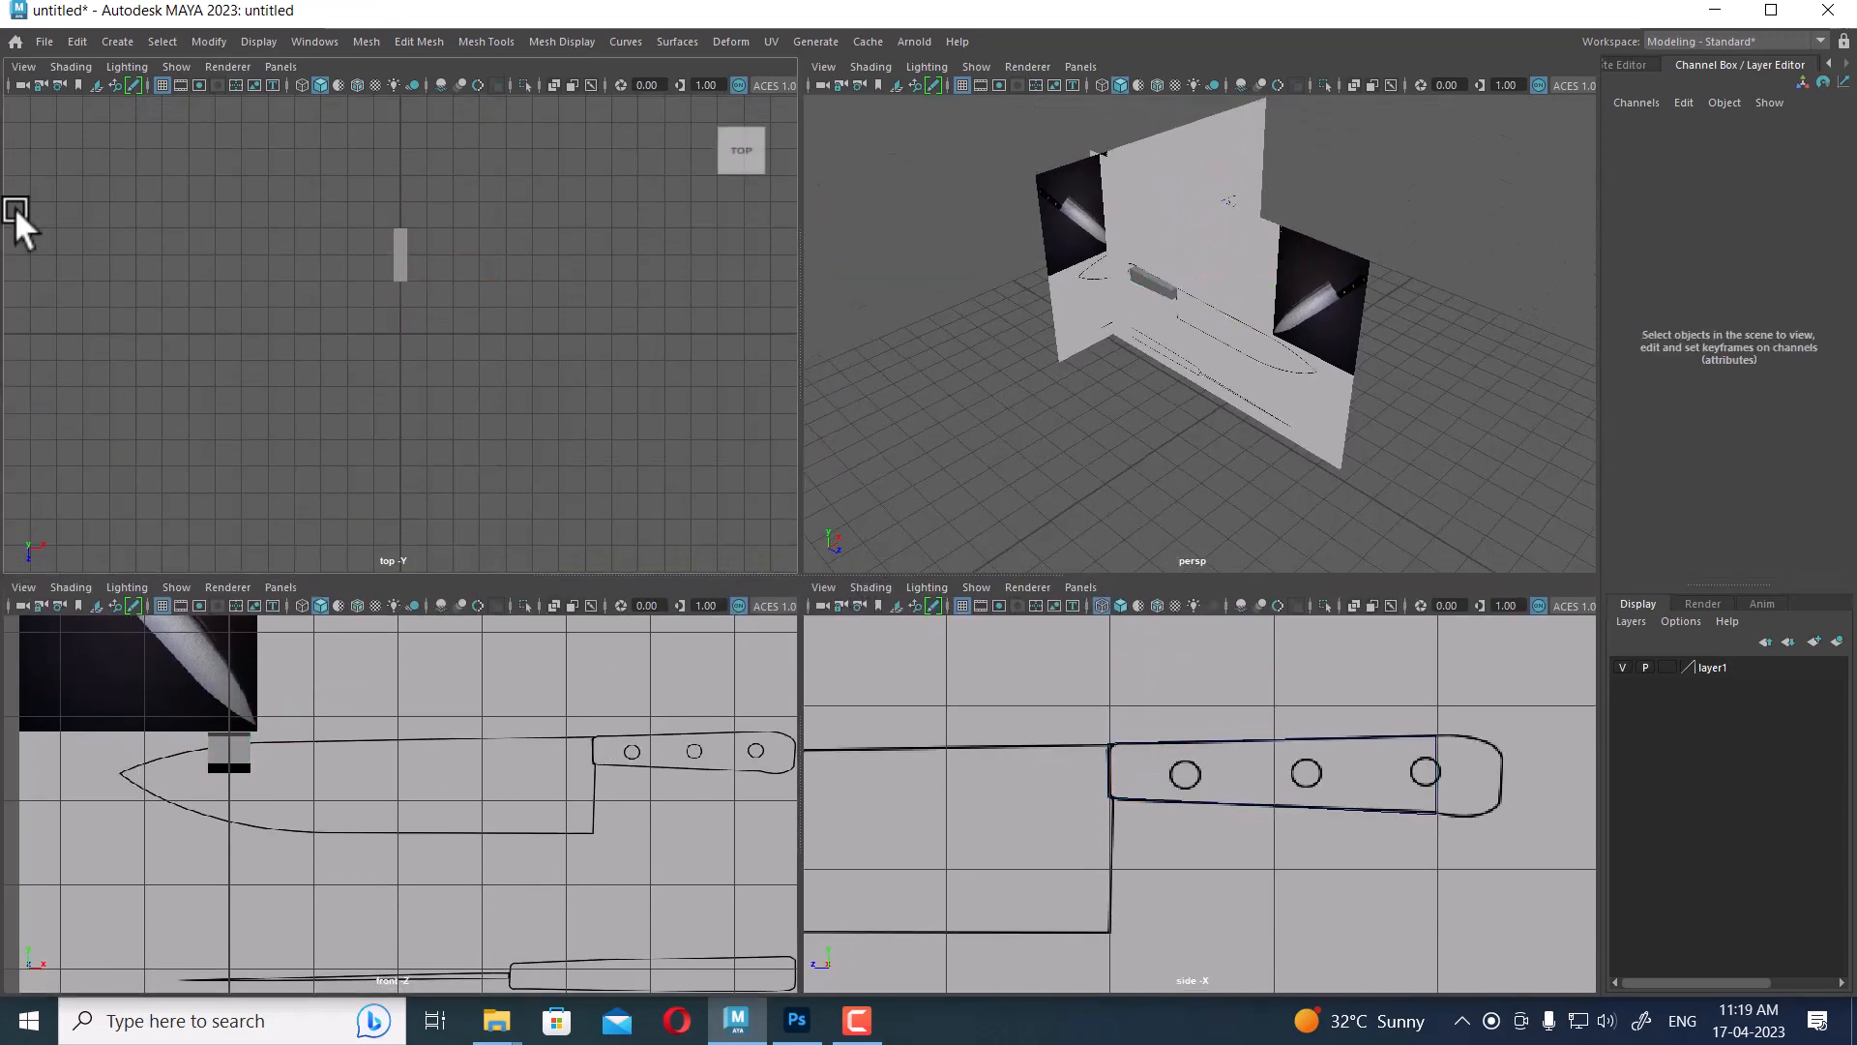
Import Knife .jpg from the props 3 folder as an image plane in the top view
left_click(24, 64)
mouse_move(73, 497)
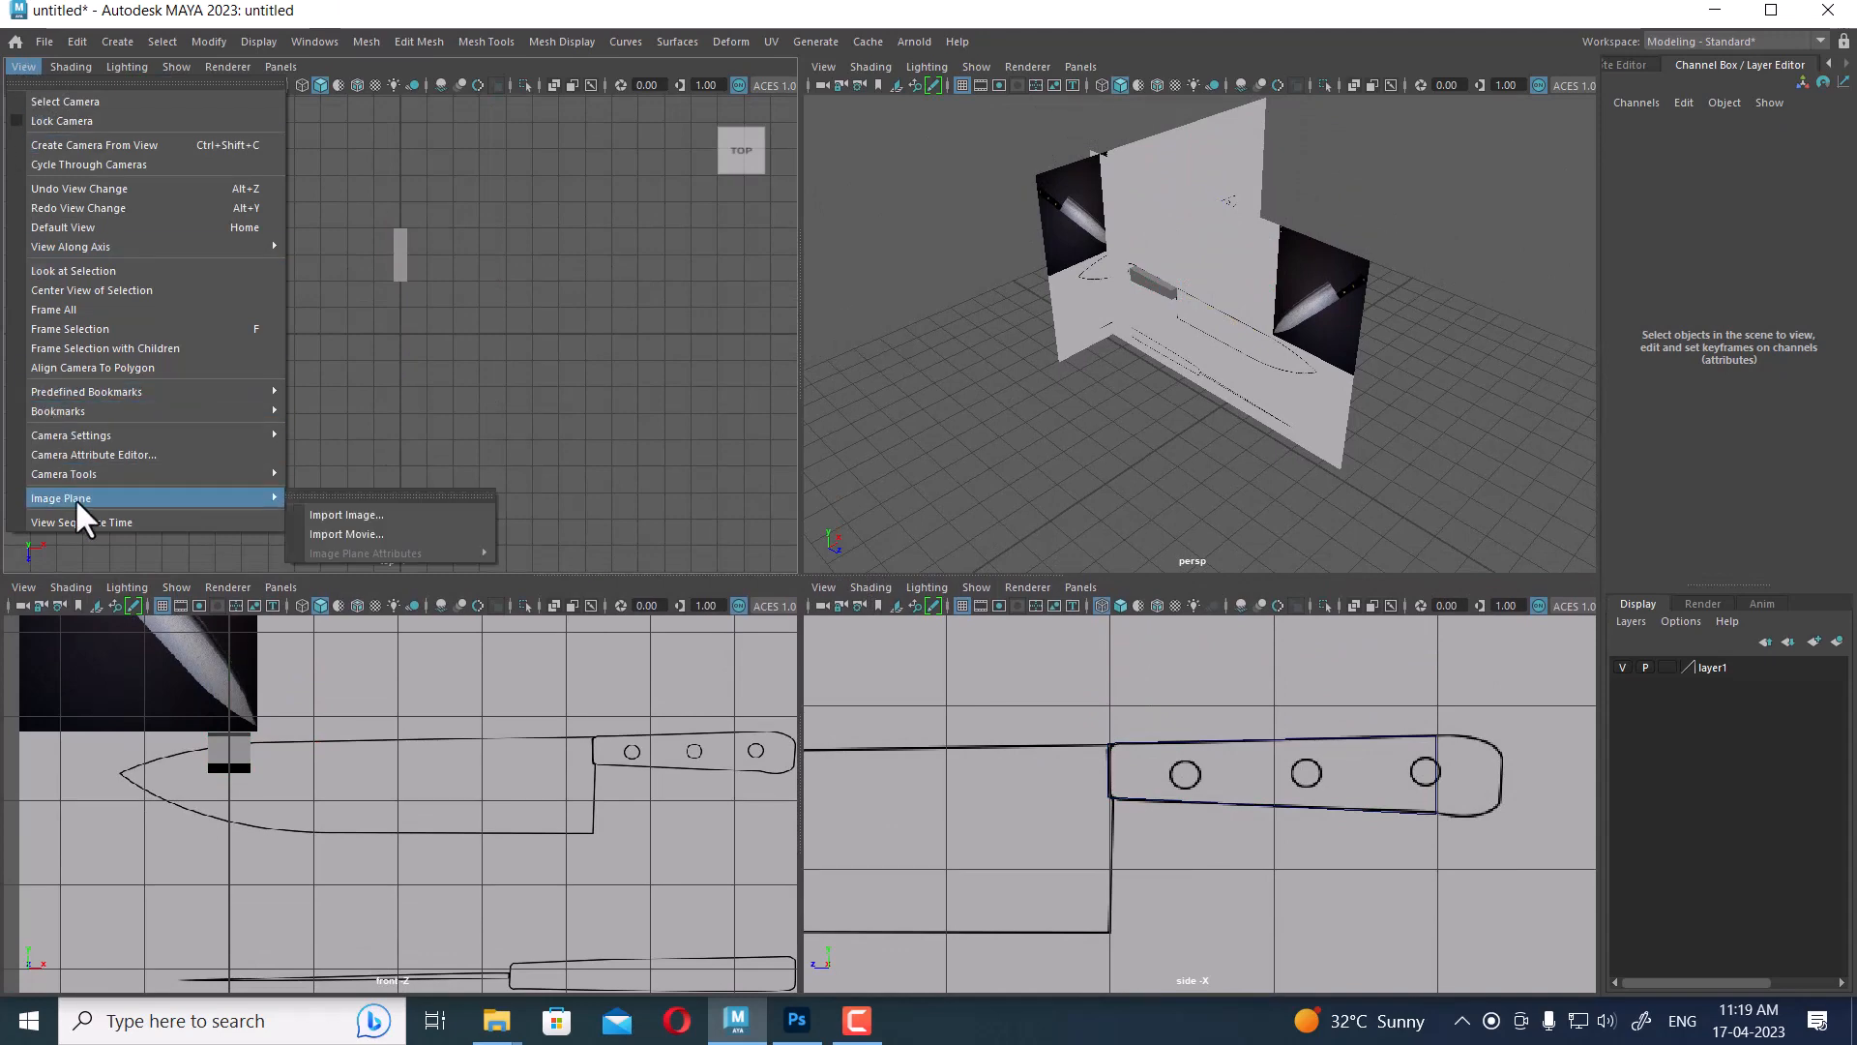
left_click(350, 513)
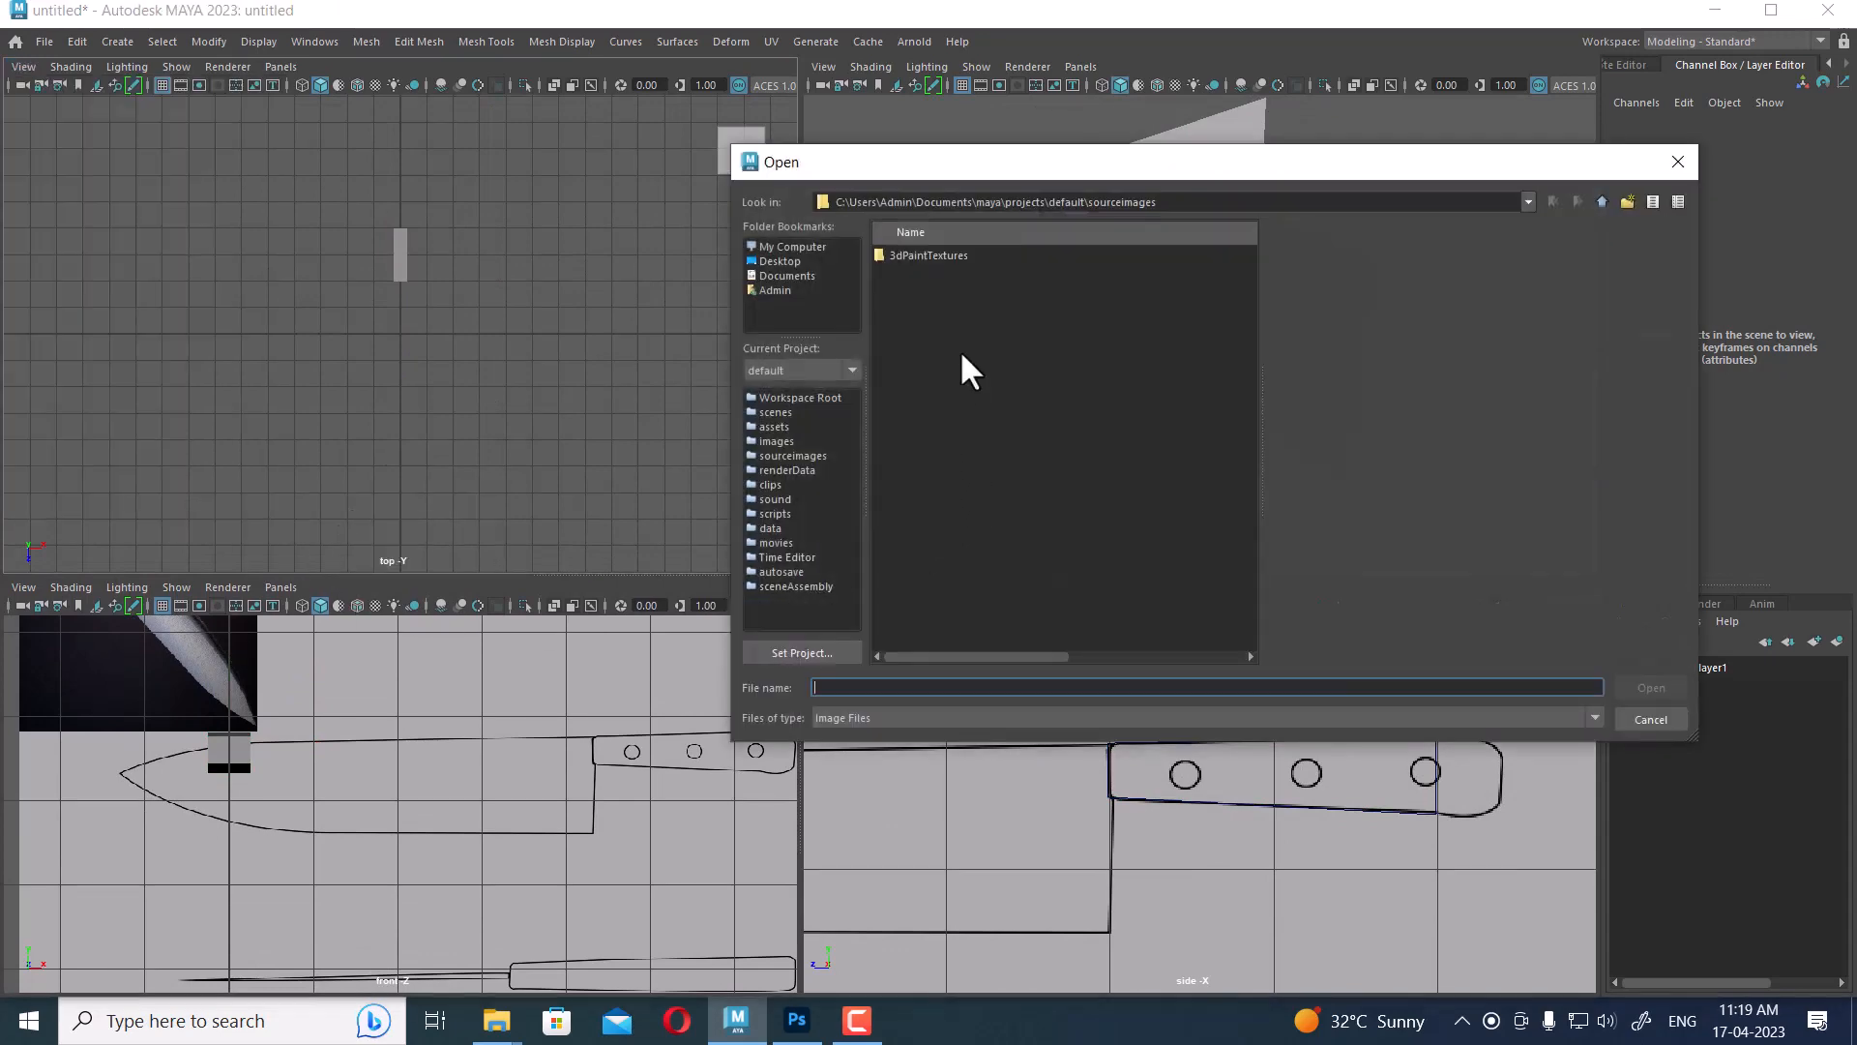
type("G:\\Shavikant Batches\\MWF\\2 maya 10.30 to 11.30\\props 3")
key("Return")
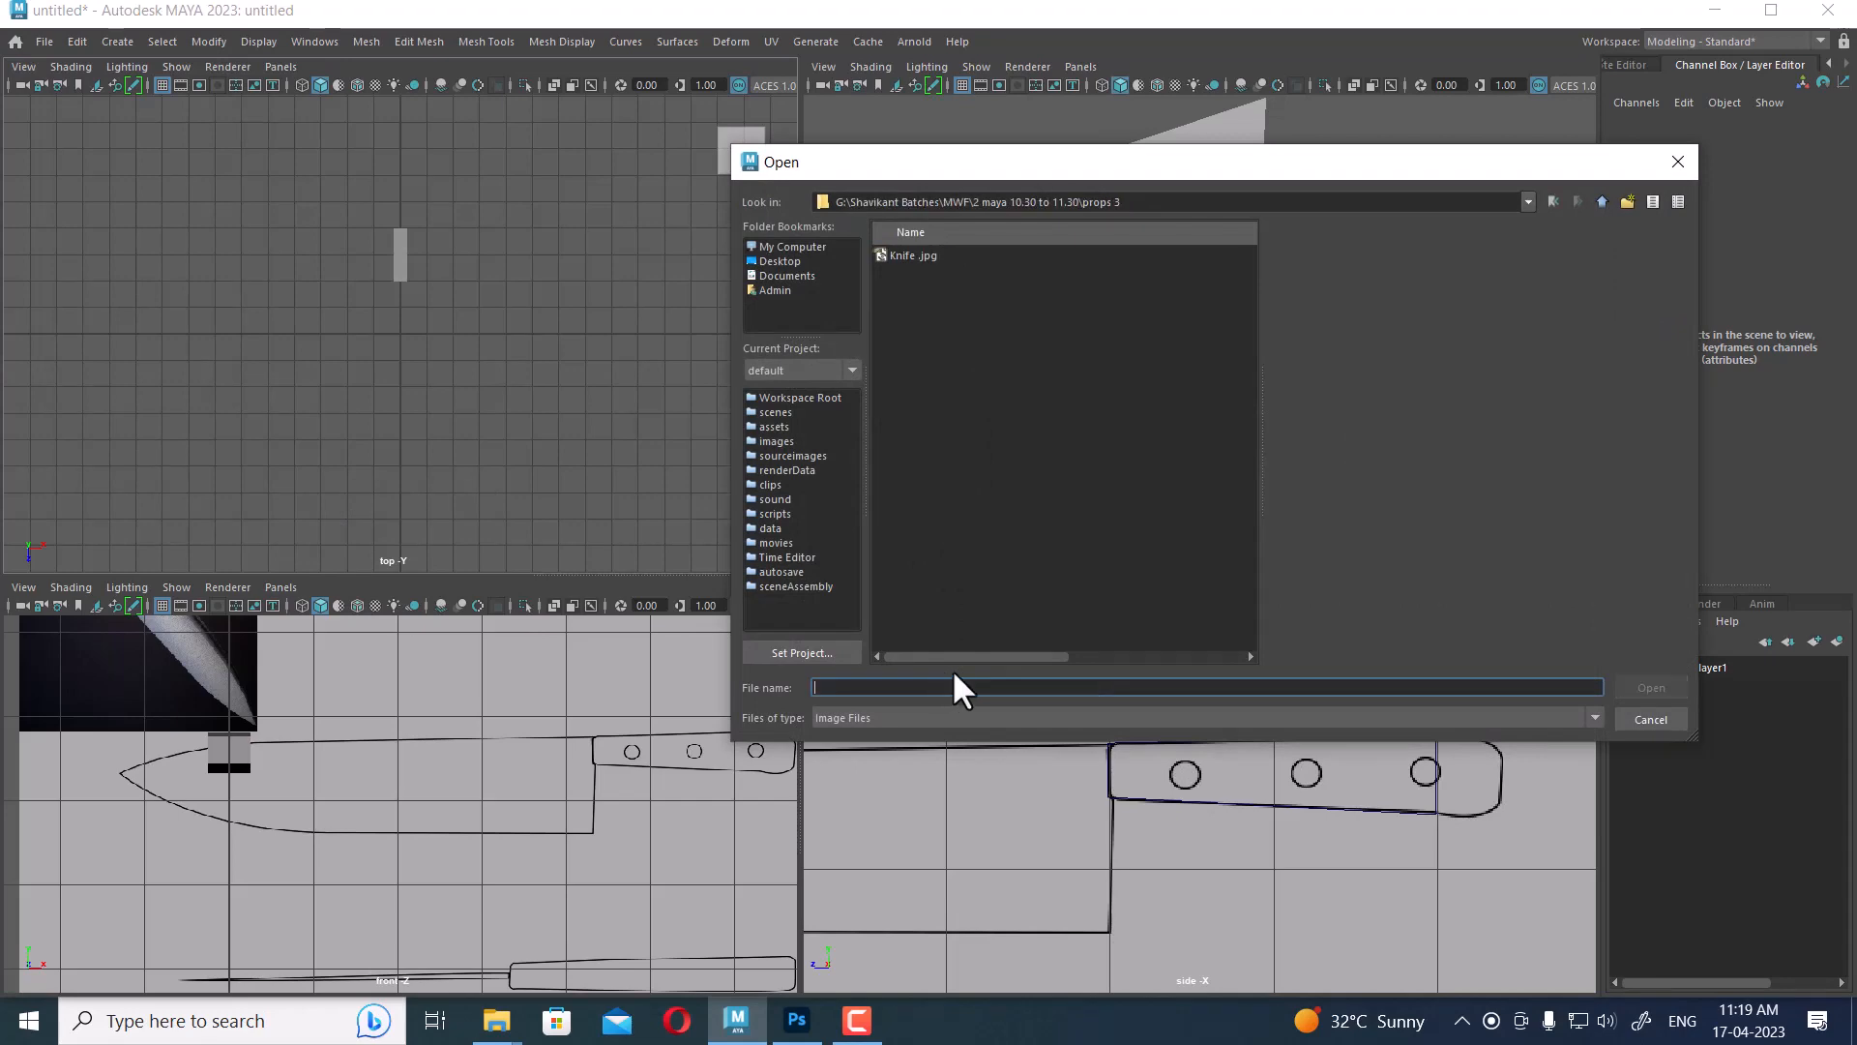
left_click(913, 258)
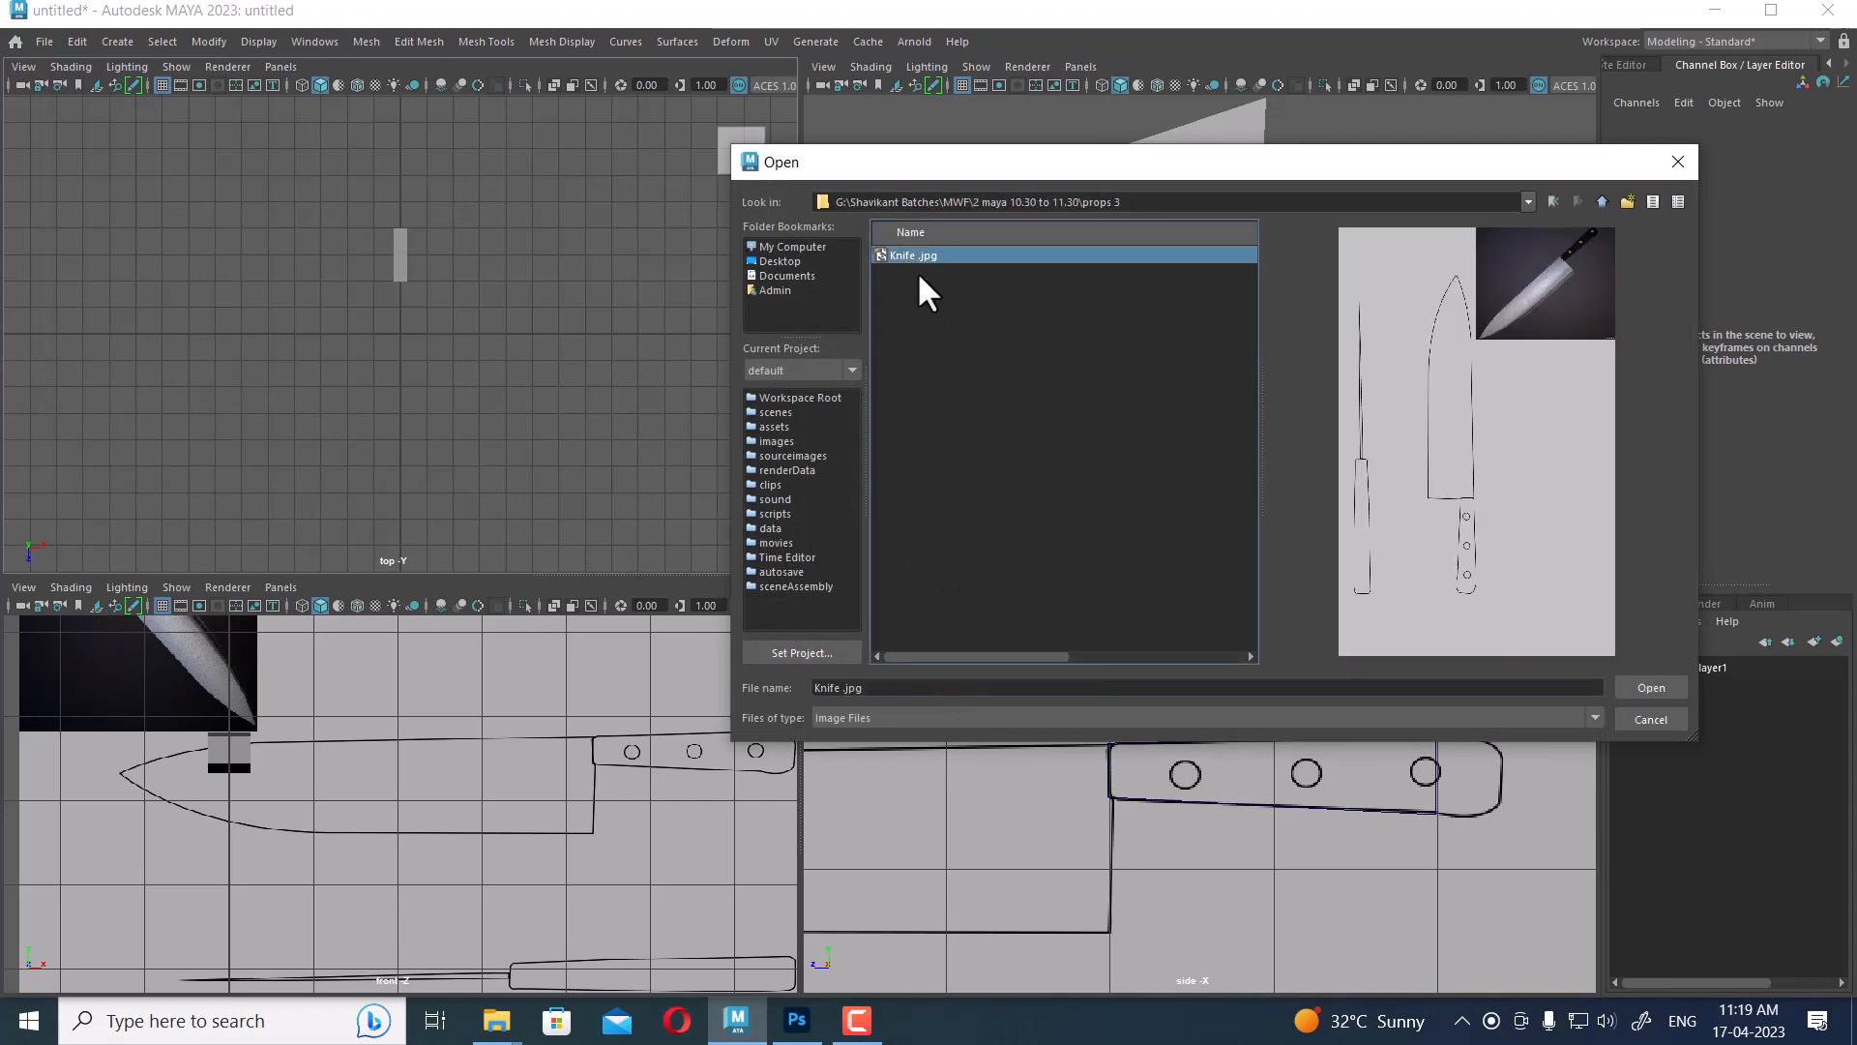
left_click(1644, 686)
Rotate the new top-view image plane roughly half a turn so the drawn handle lies beside the cube
middle_click_drag(501, 391, 546, 366, "alt")
scroll(594, 414, "up", 2)
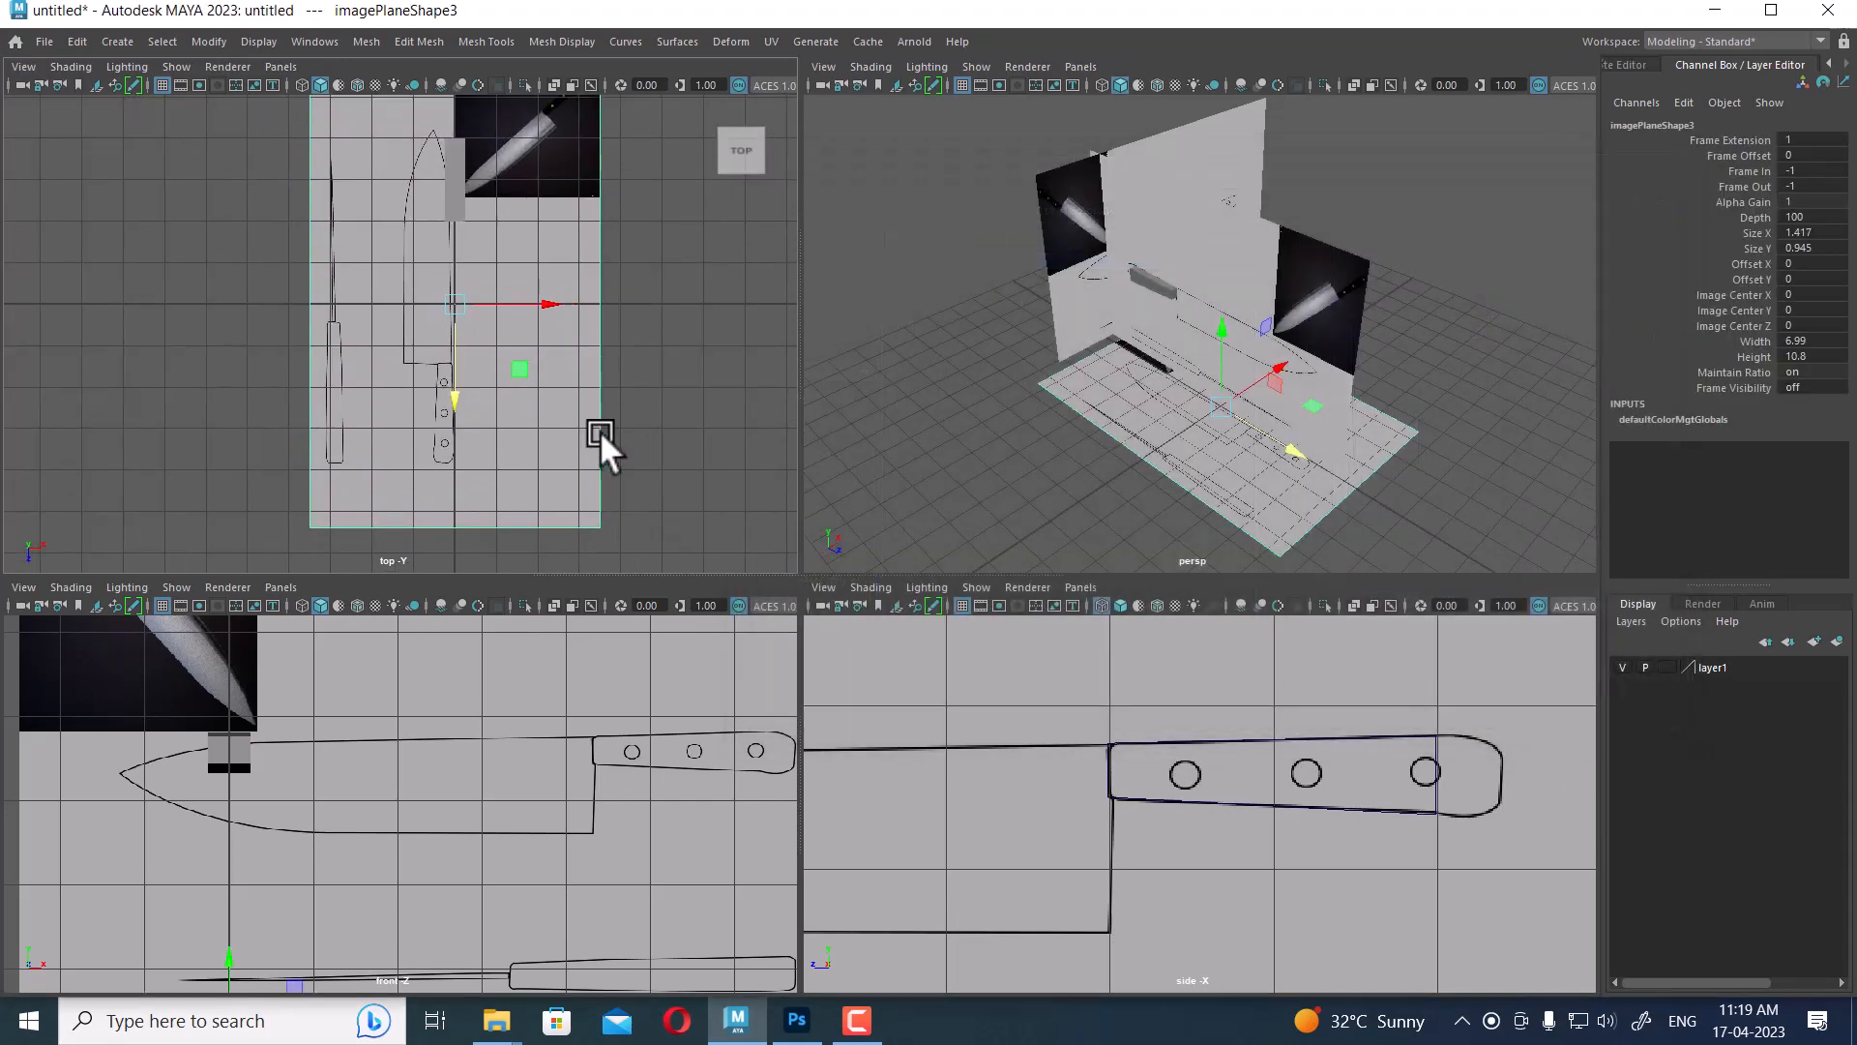
key("e")
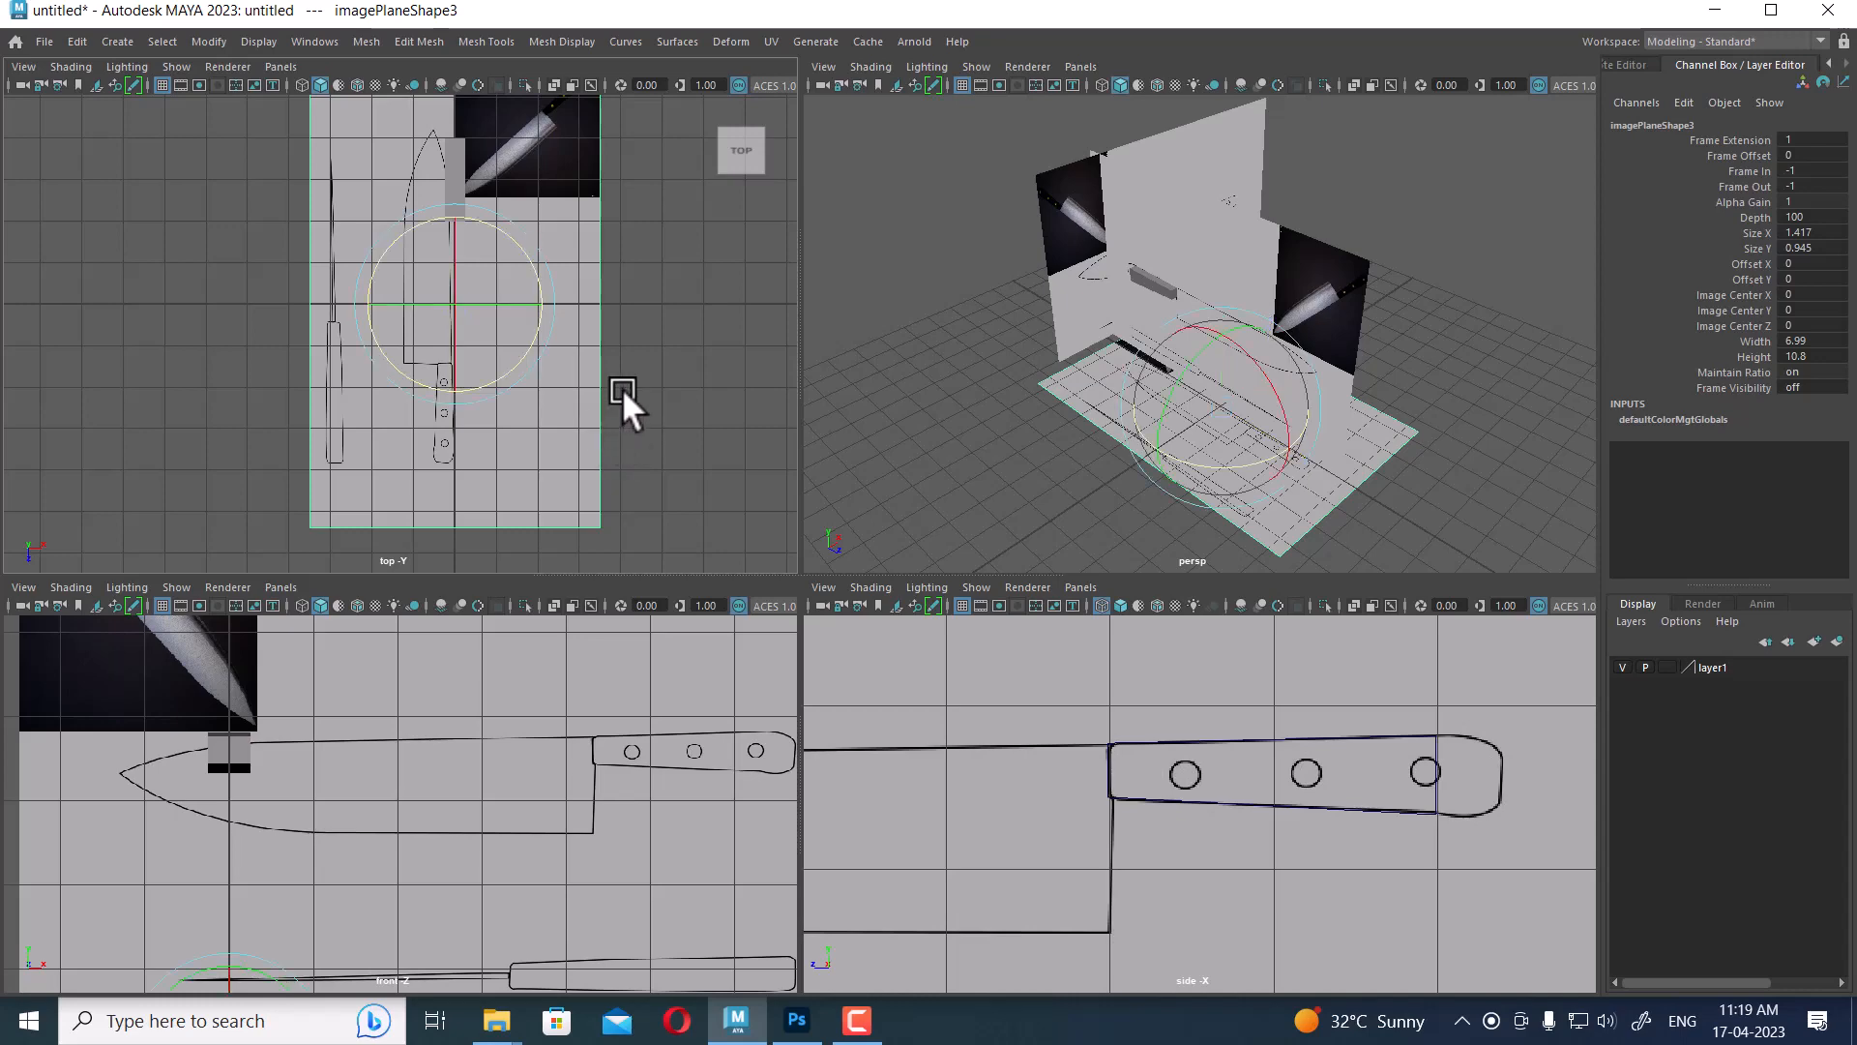
left_click_drag(521, 258, 35, 527)
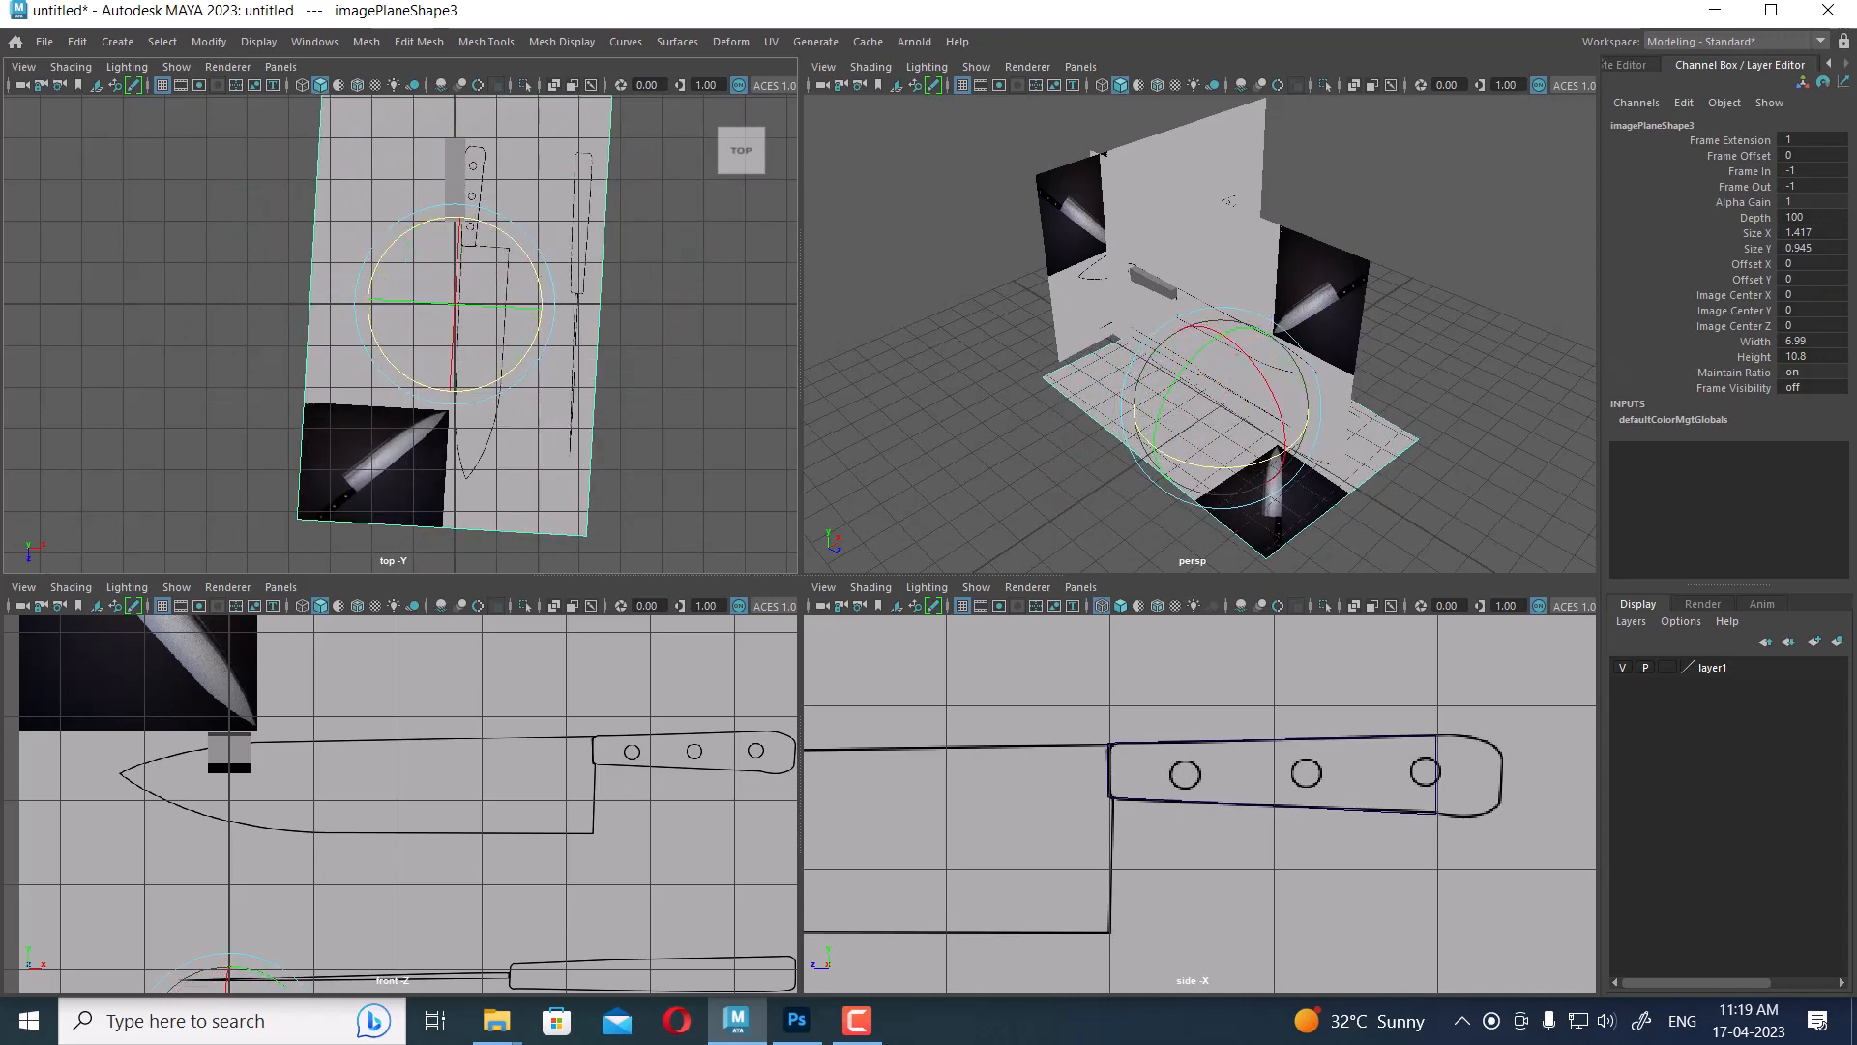
Look through the new image plane's settings in the Attribute Editor and return to the Channel Box
key("space")
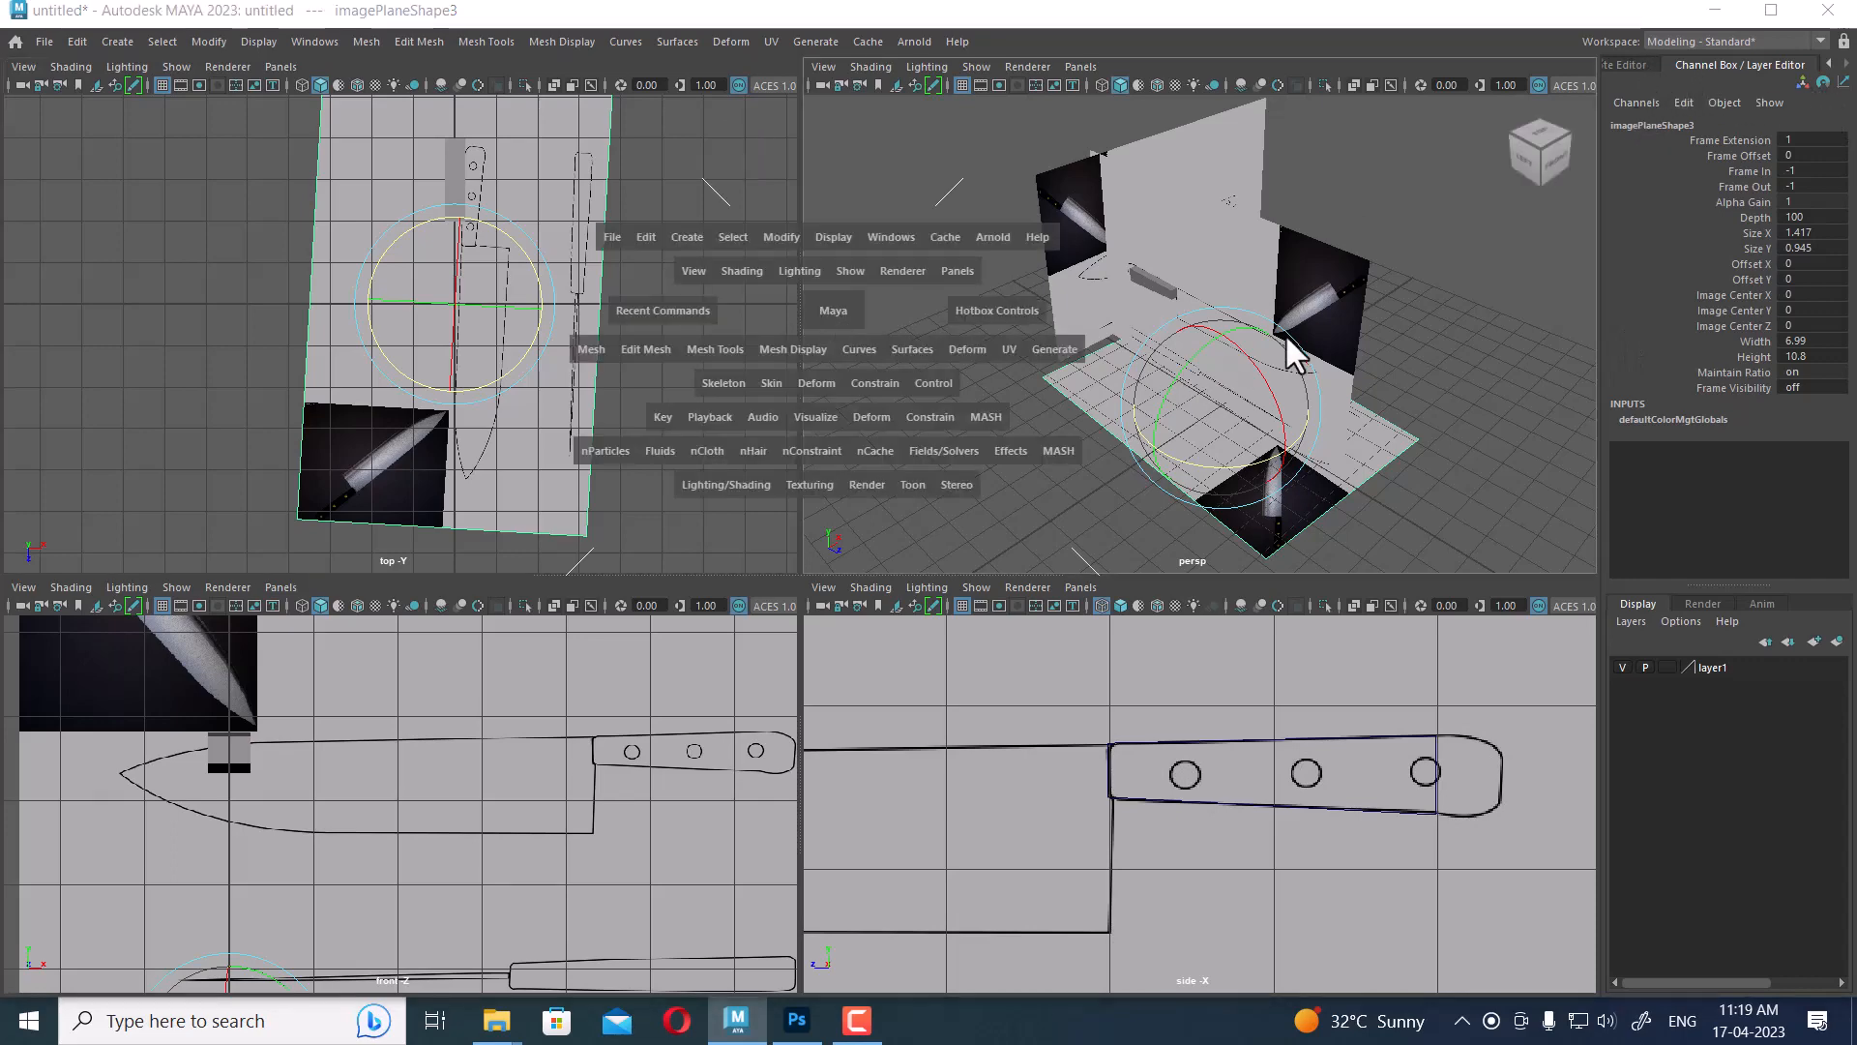
left_click_drag(1285, 333, 1506, 346)
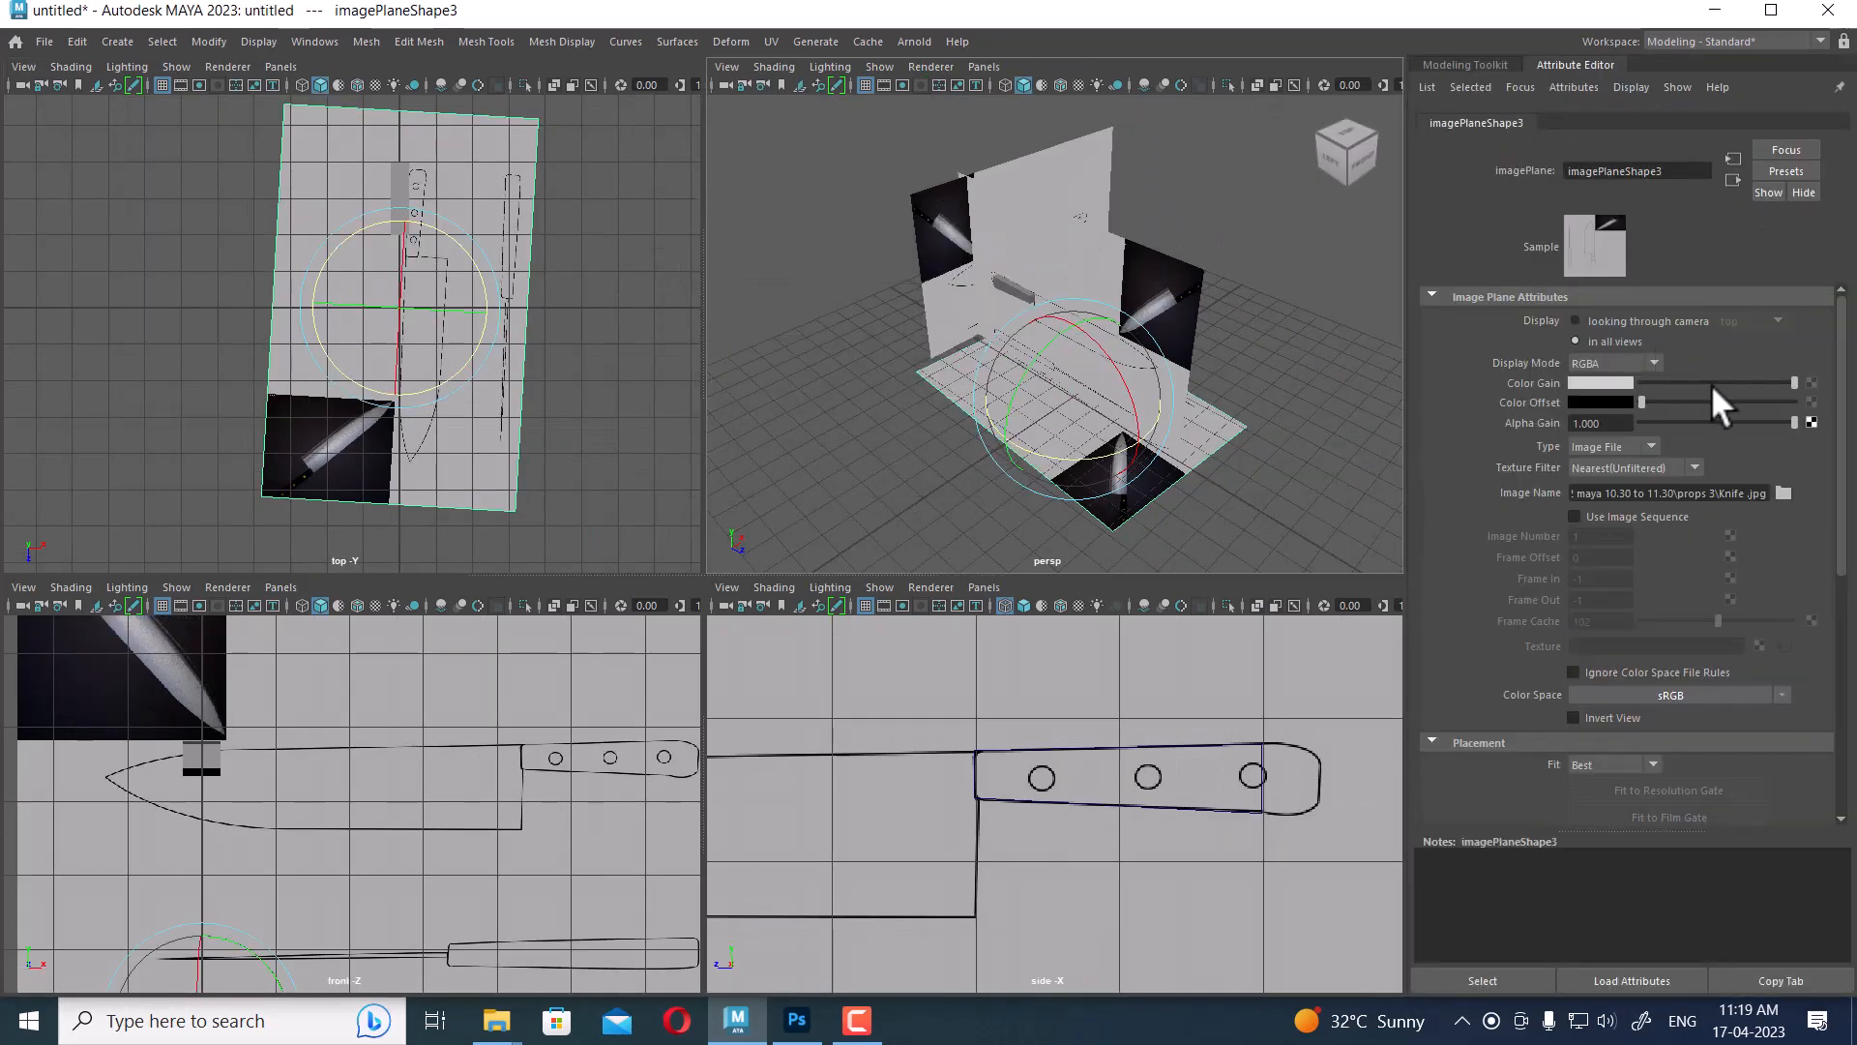
key("space")
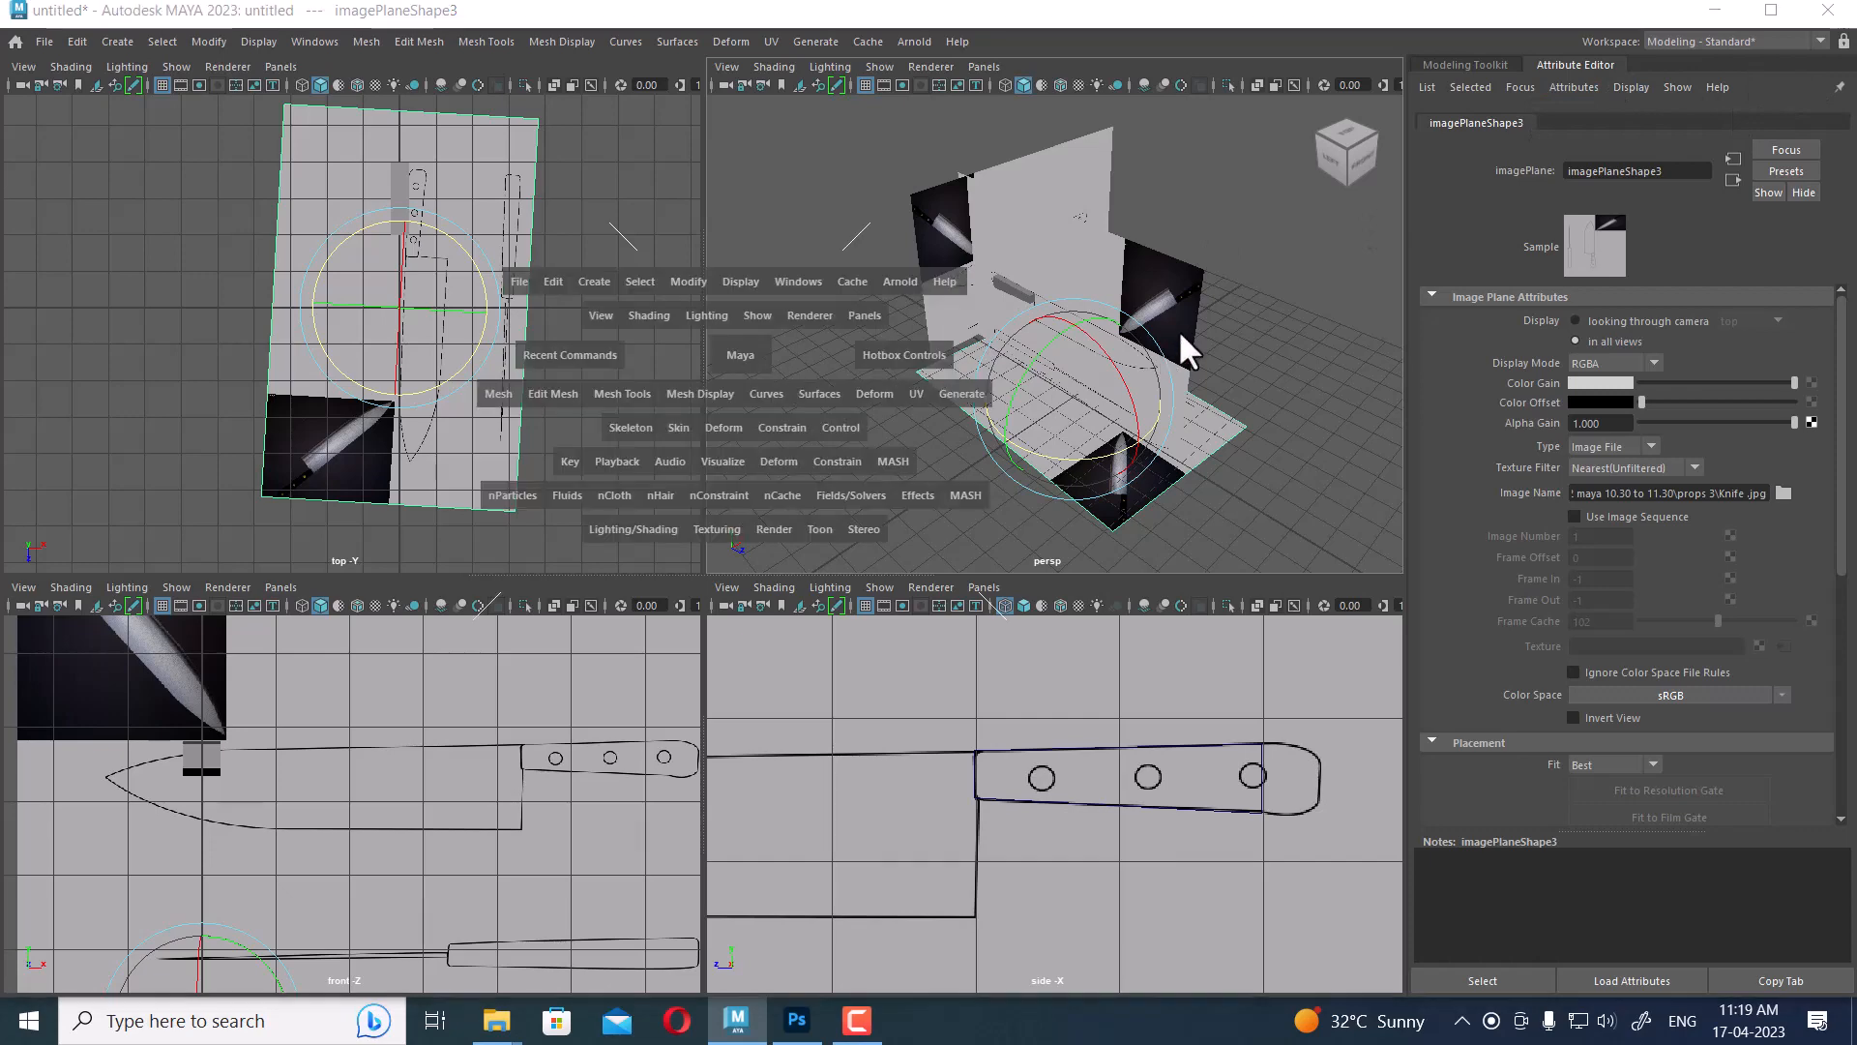
left_click_drag(1196, 329, 1387, 333)
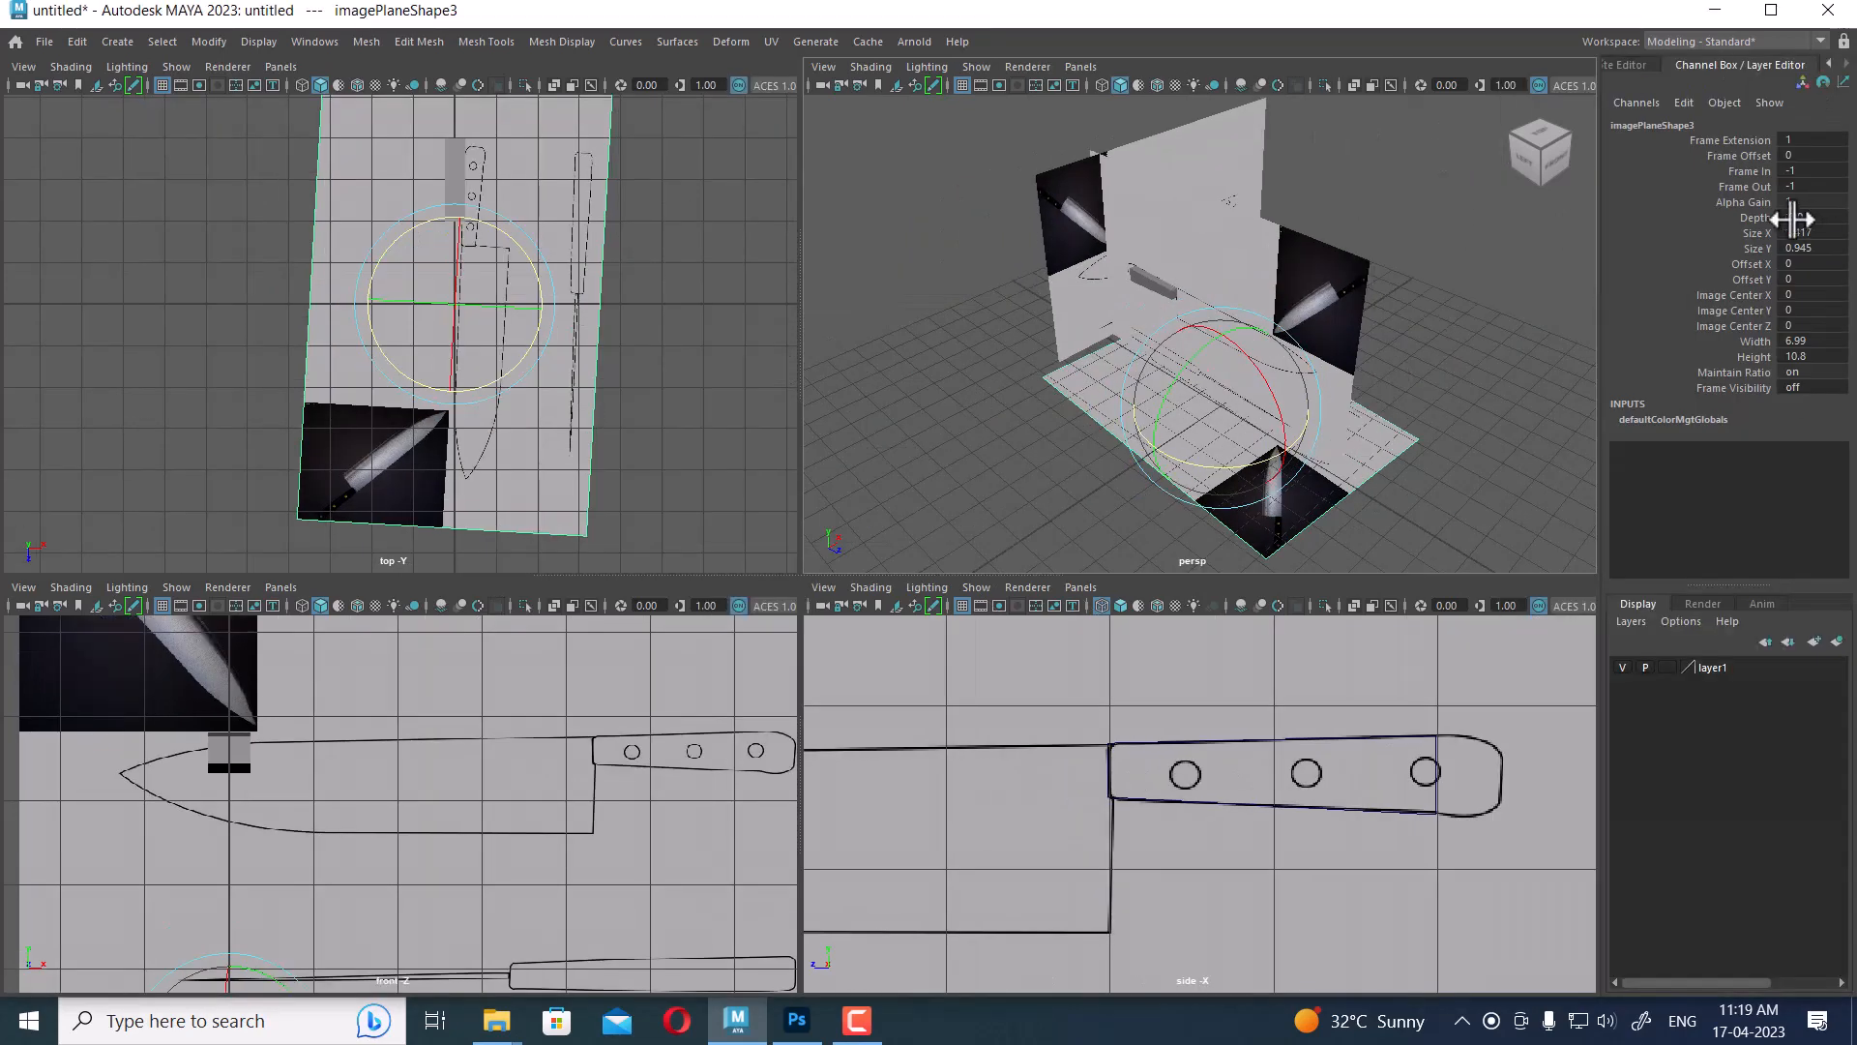
Nudge the rotation of the top-view image plane slightly toward straight
key("w")
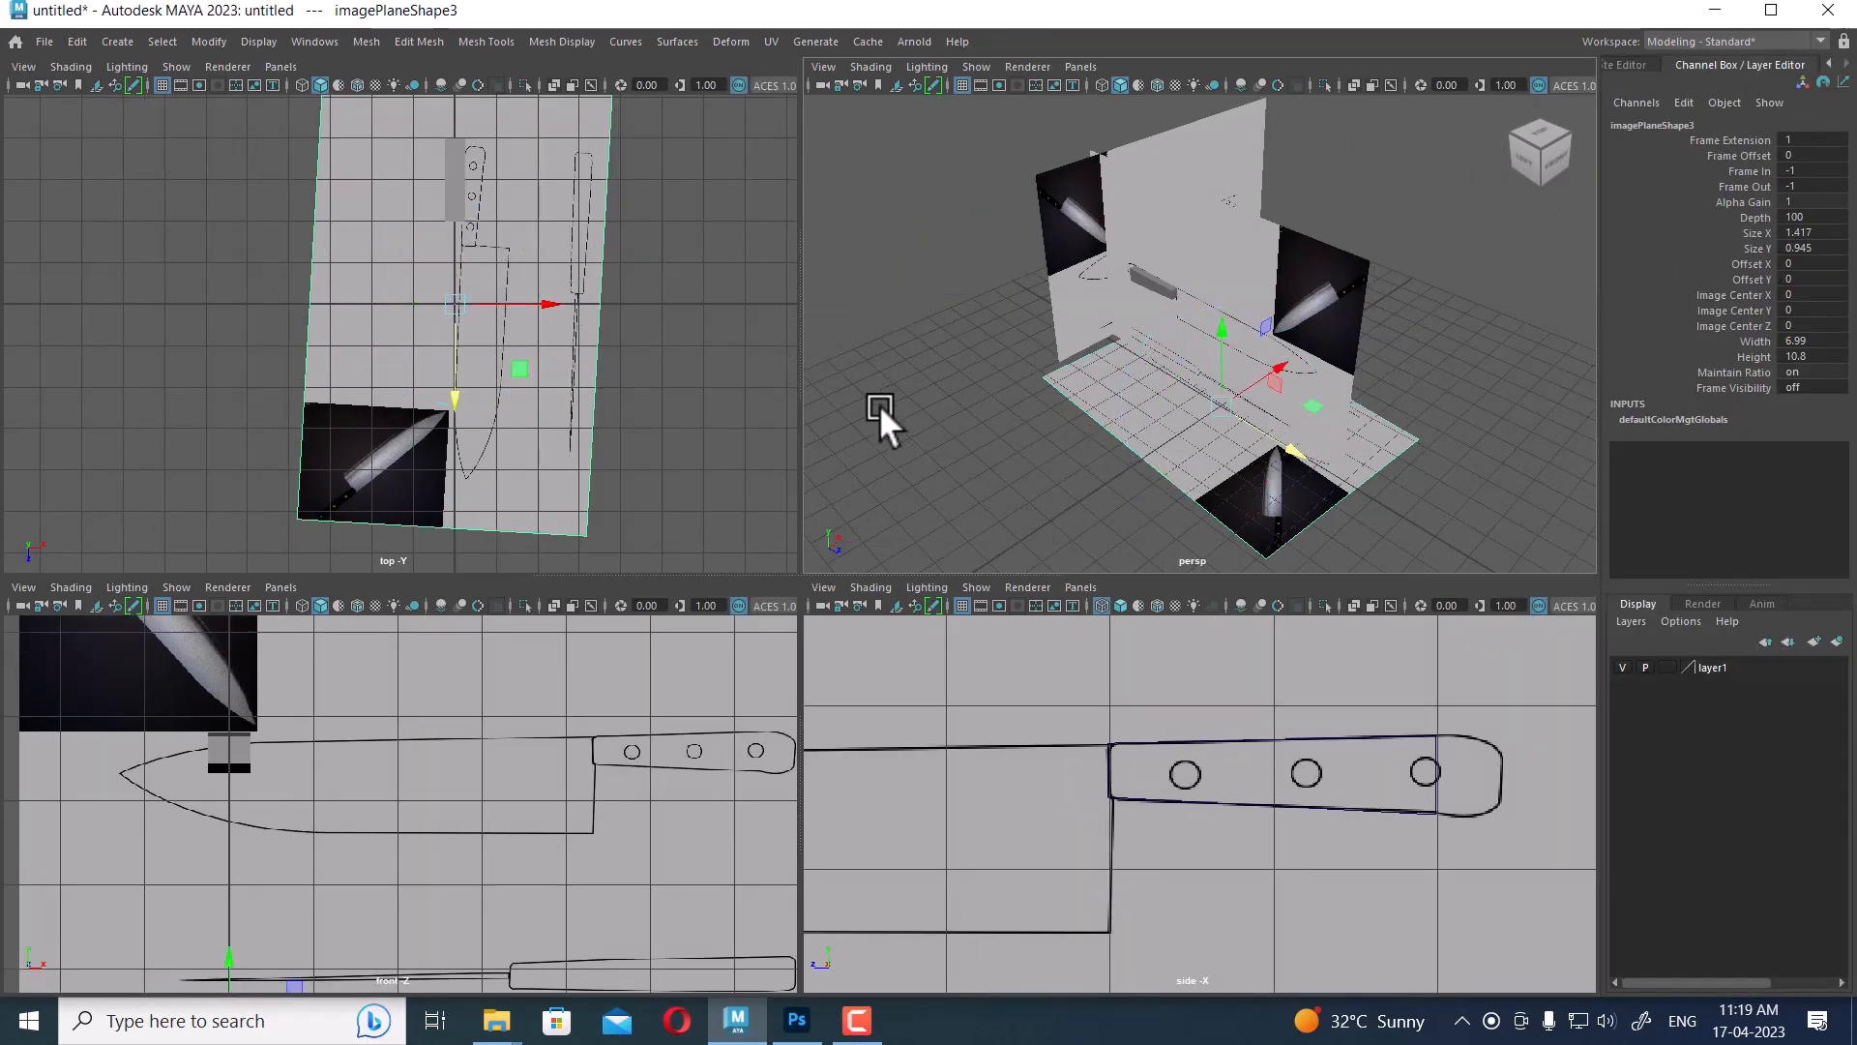
key("e")
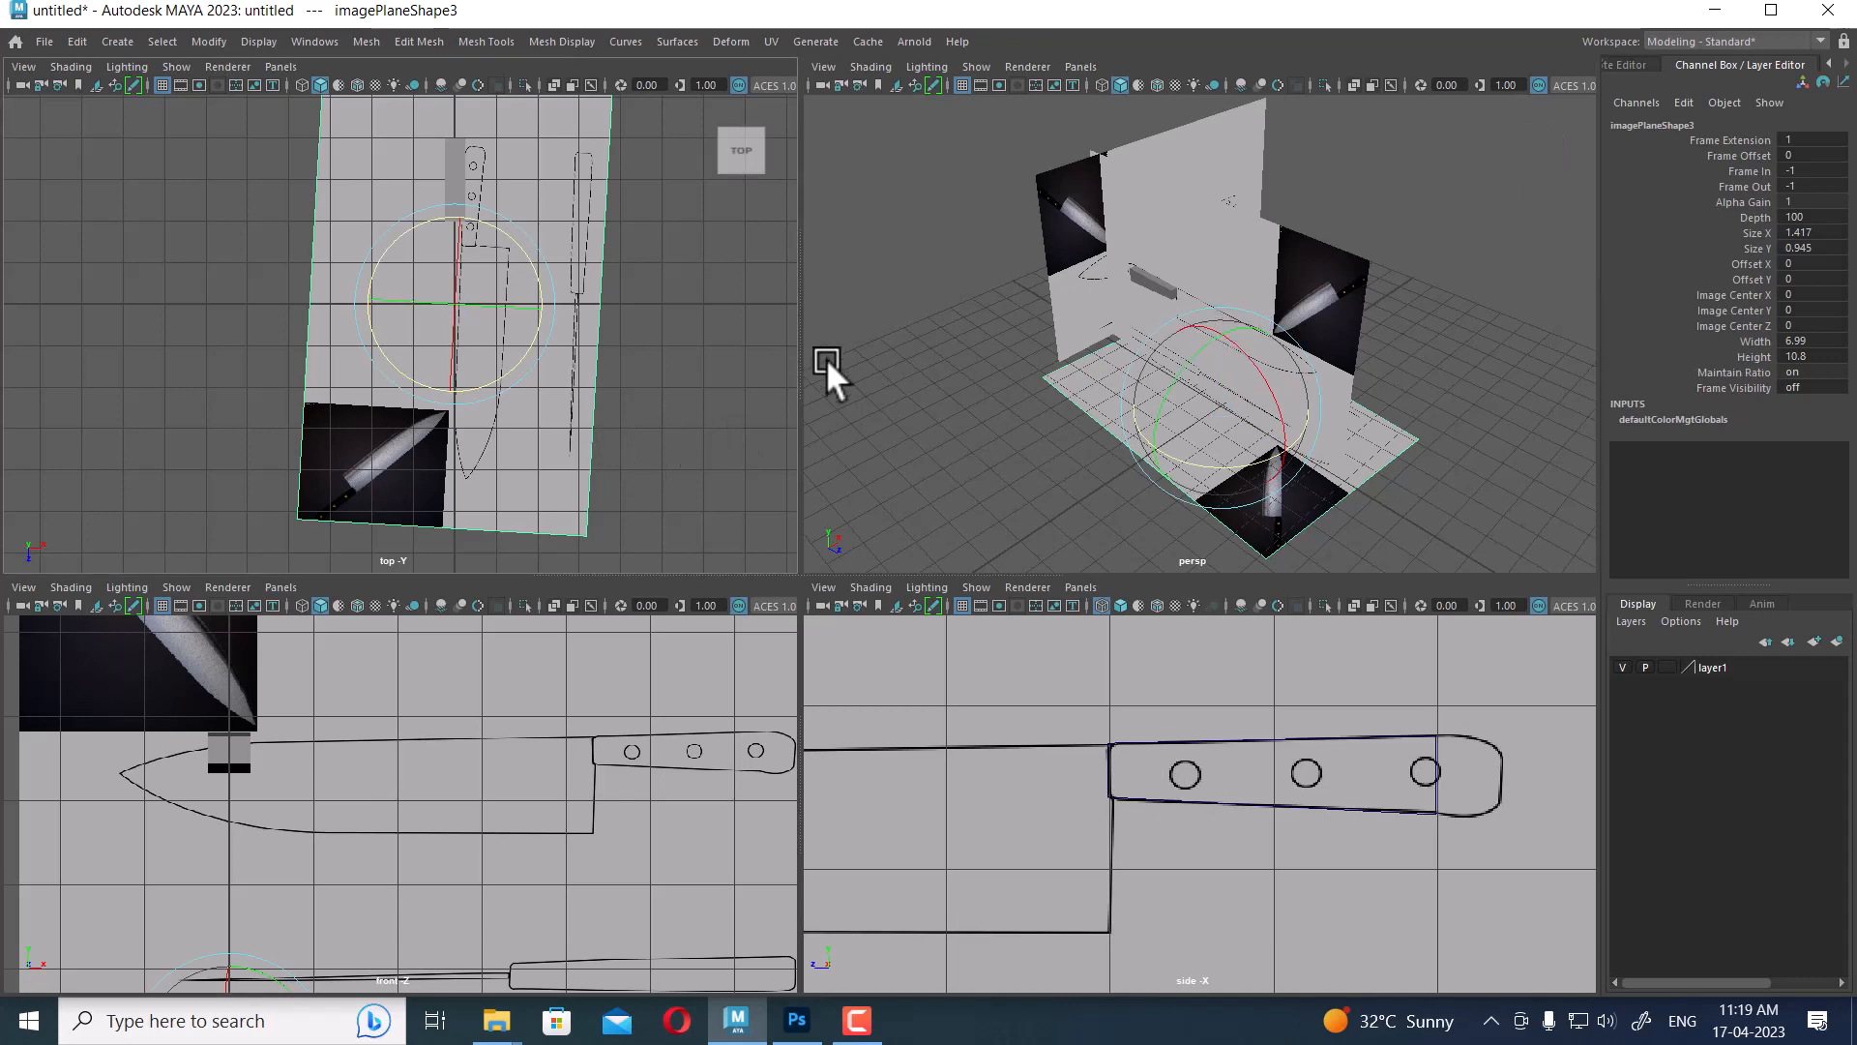
left_click_drag(531, 259, 528, 261)
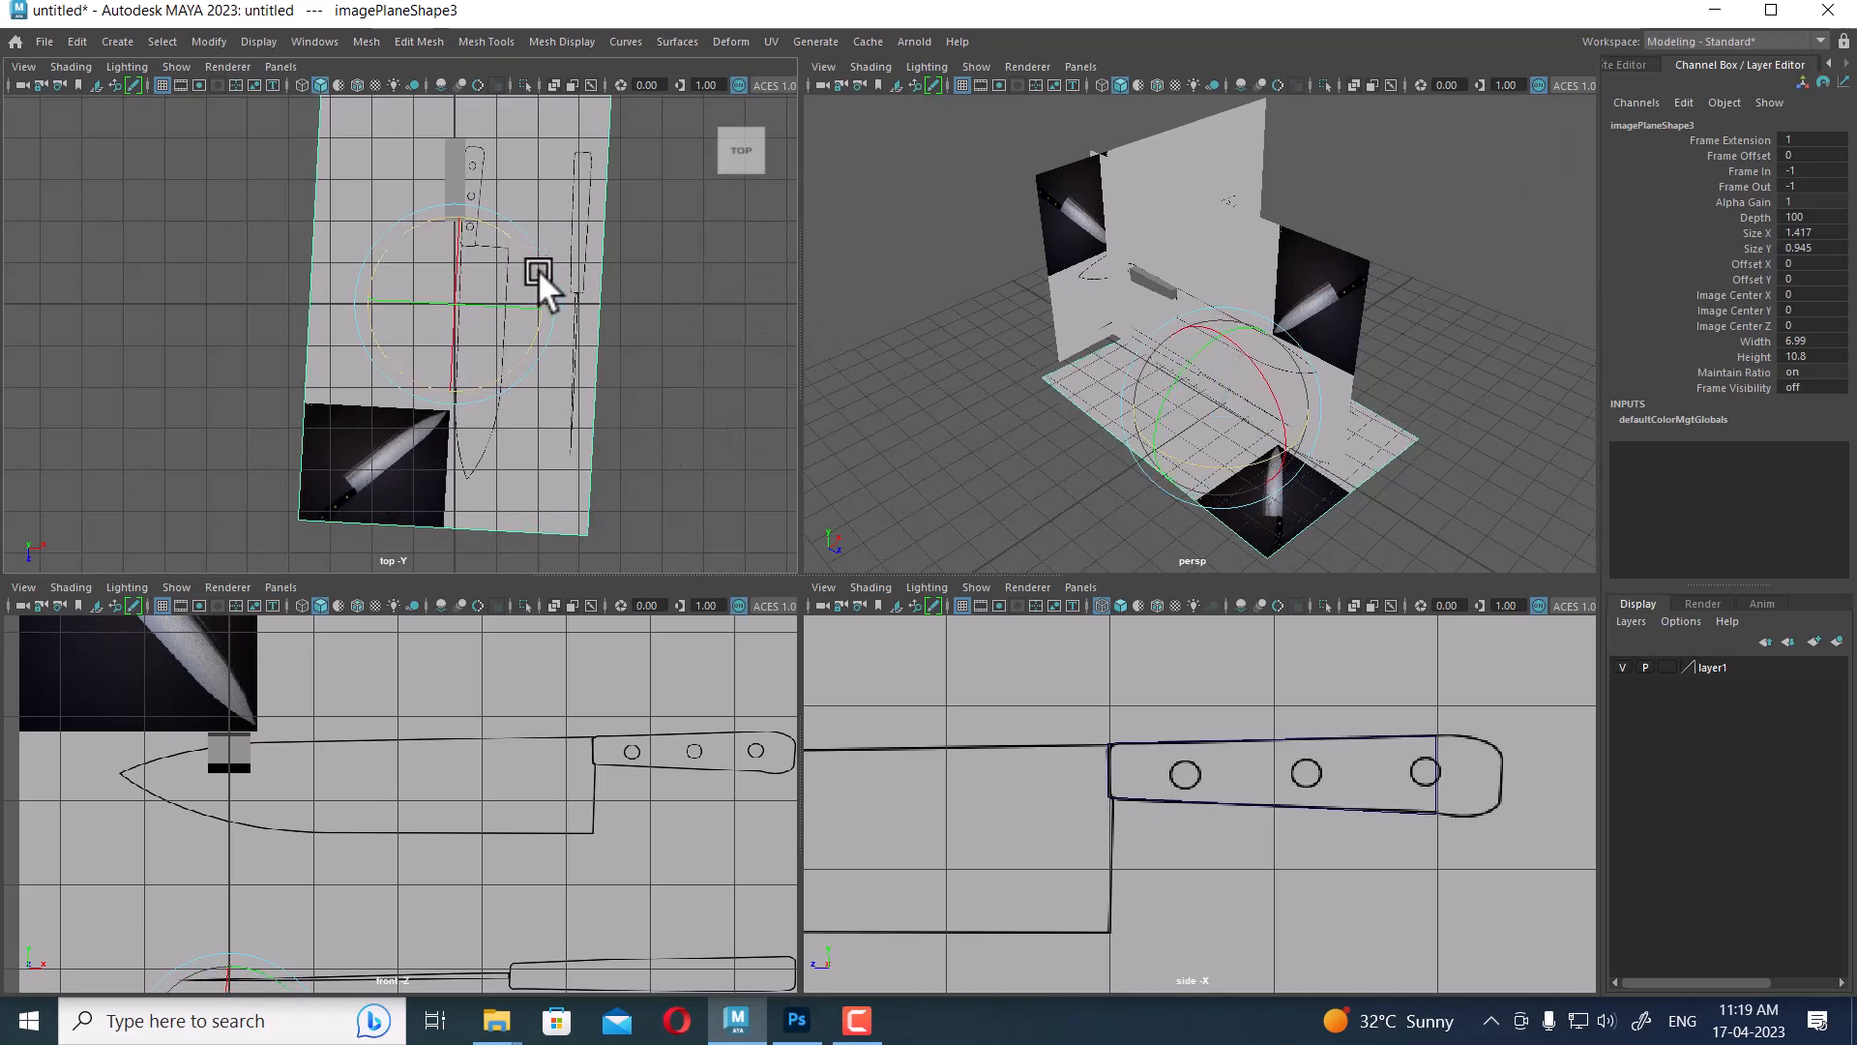
Check the Attribute Editor again for rotation values of the top-view image plane, and bring back the Channel Box
left_click(1629, 64)
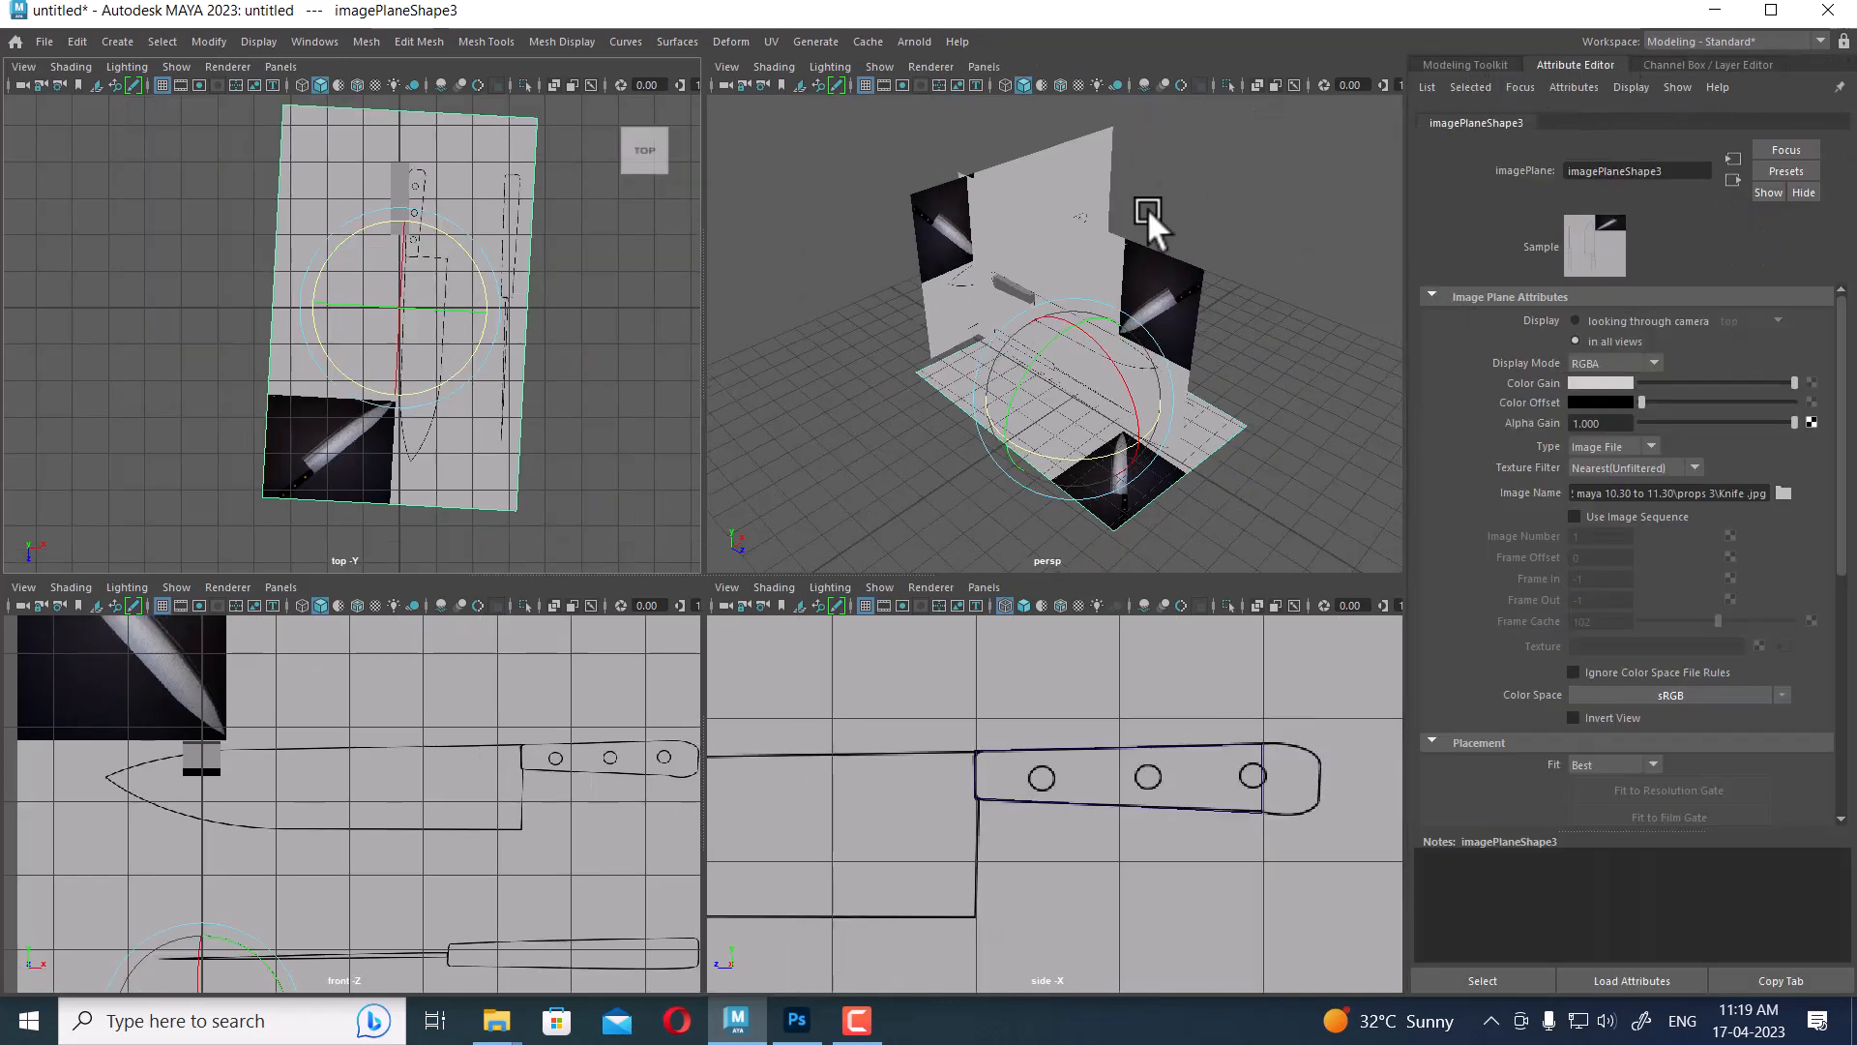
key("space")
left_click_drag(1302, 252, 1522, 248)
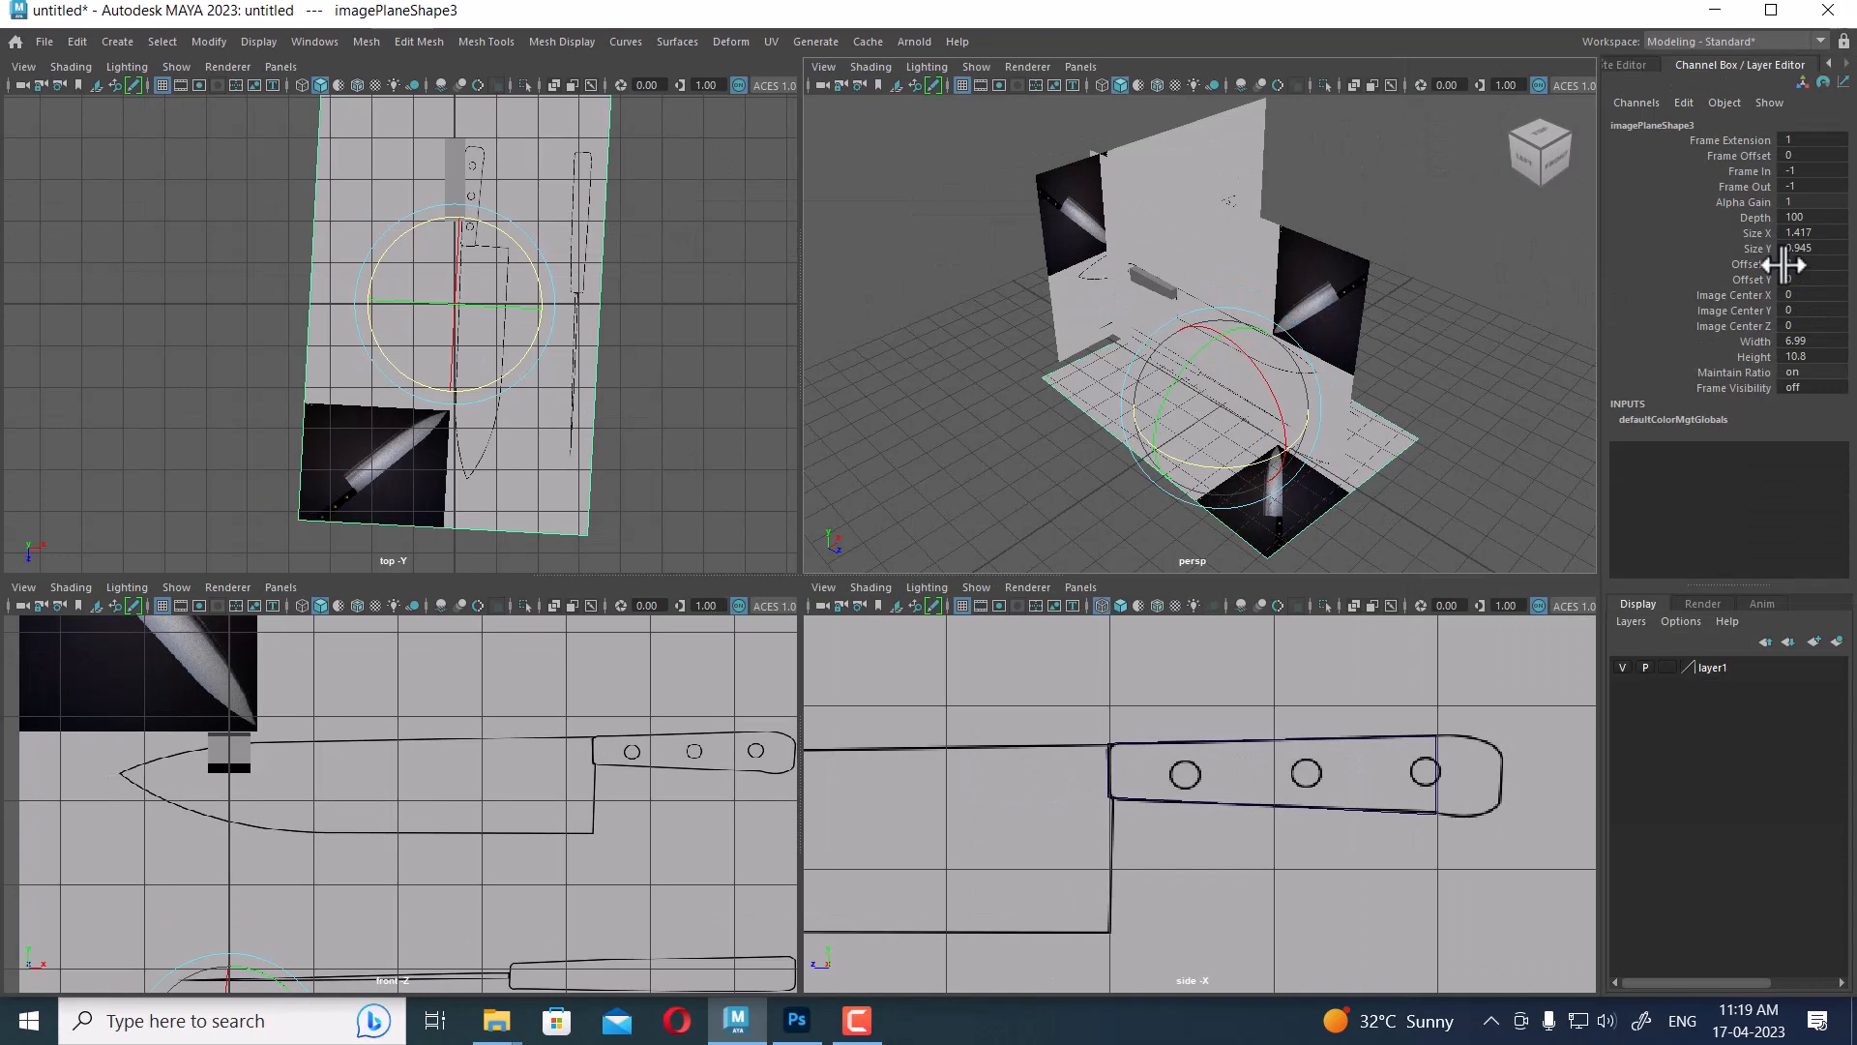
Straighten the top-view image plane by setting its Rotate Y to 180
key("w")
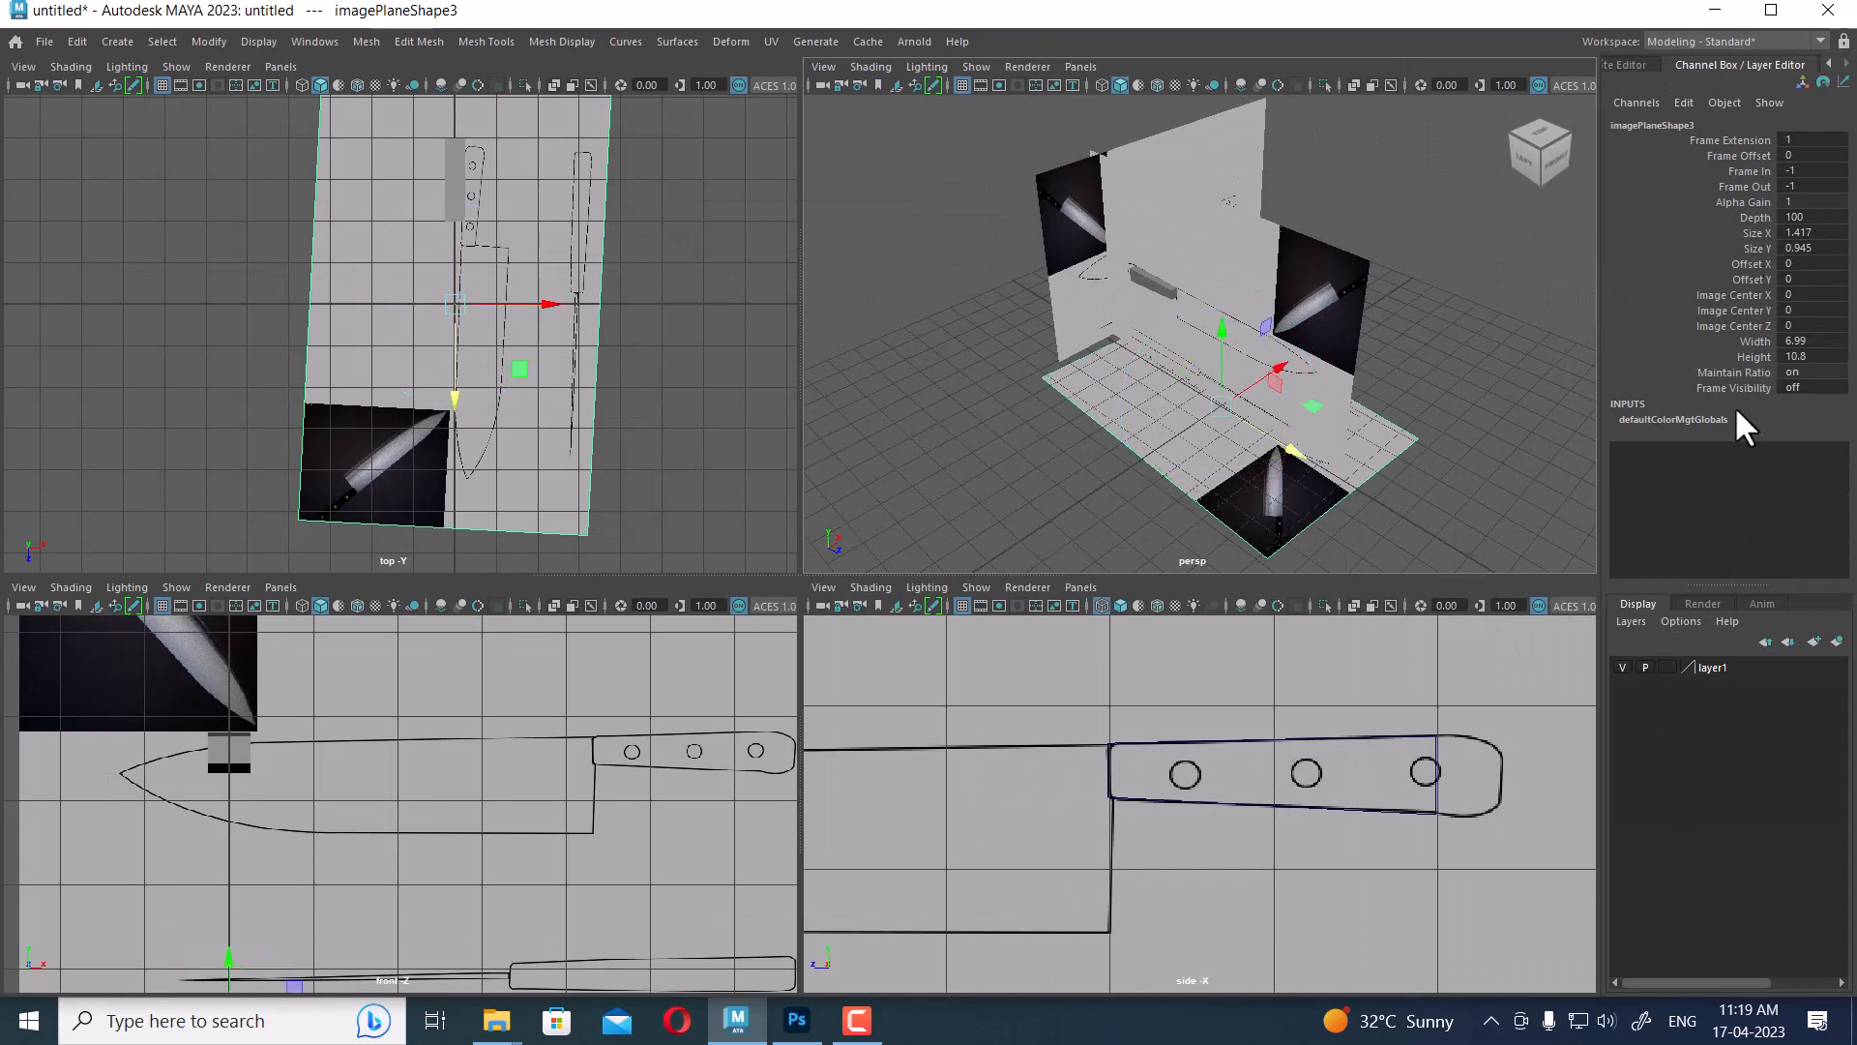
left_click(613, 443)
left_click(591, 441)
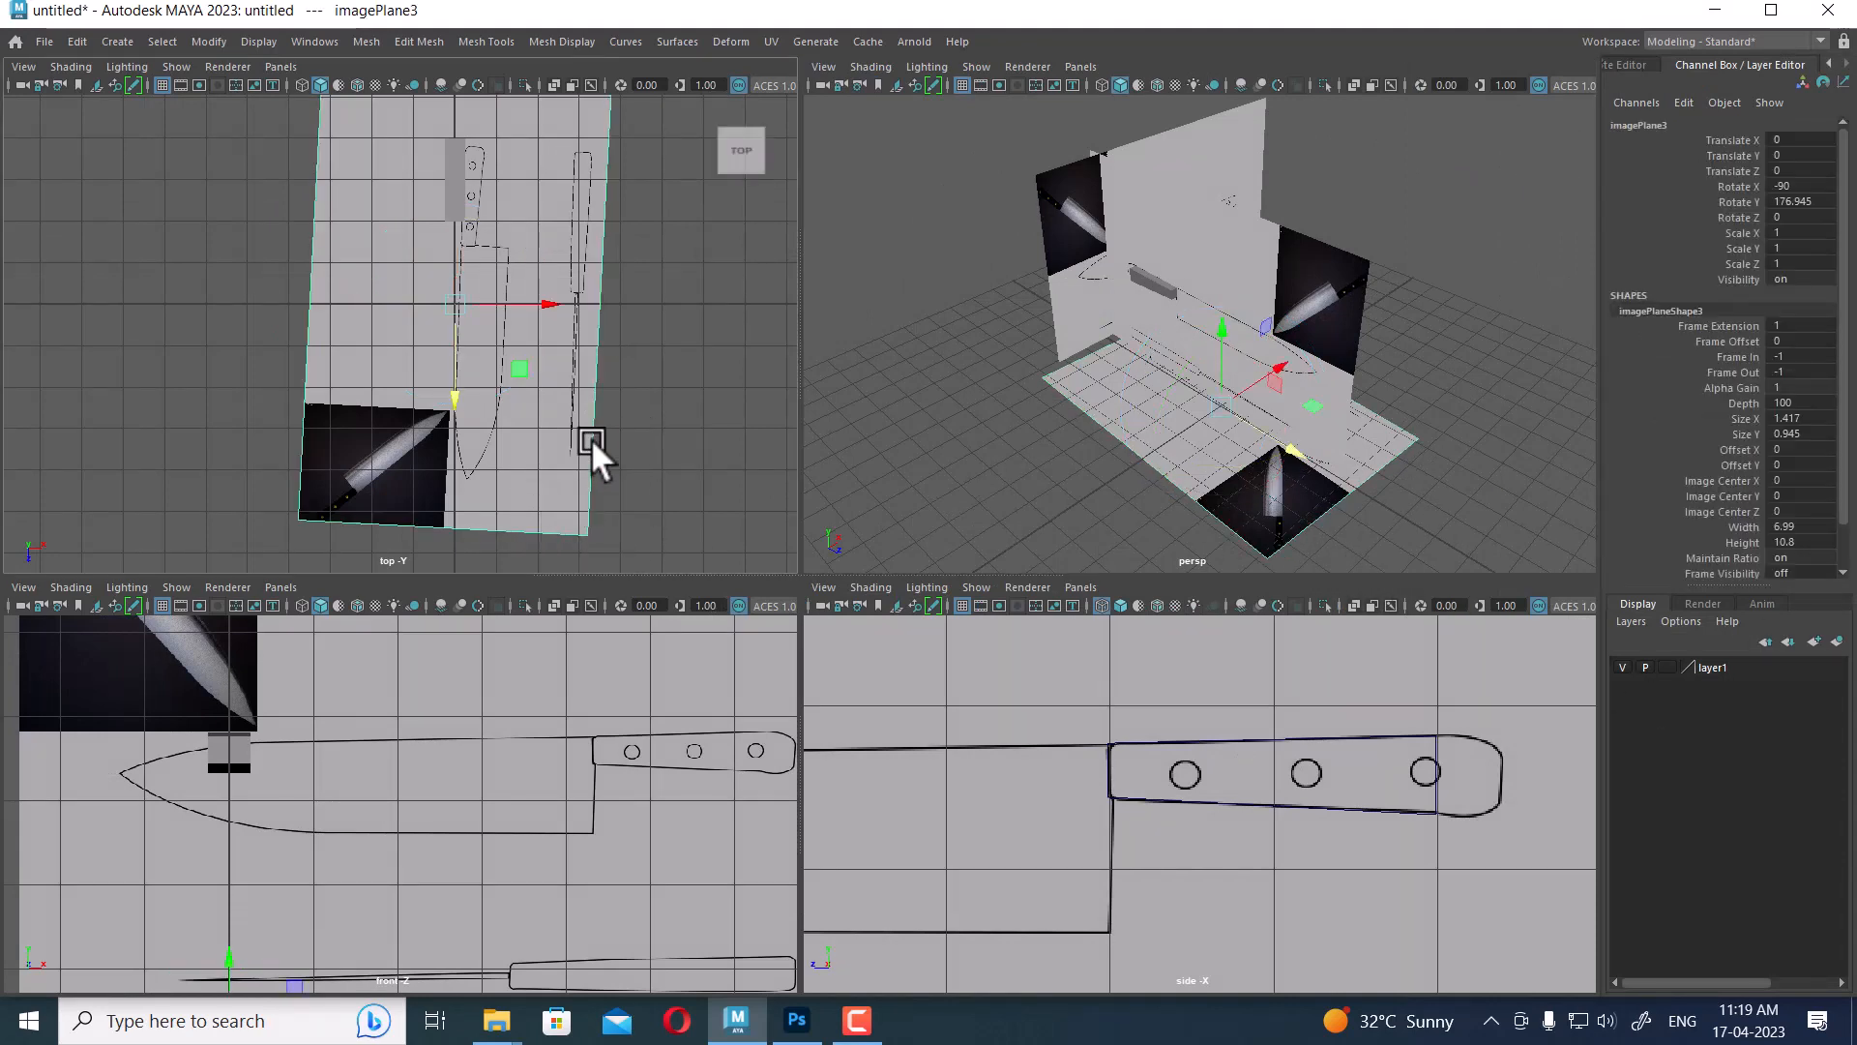
key("e")
left_click_drag(520, 241, 518, 240)
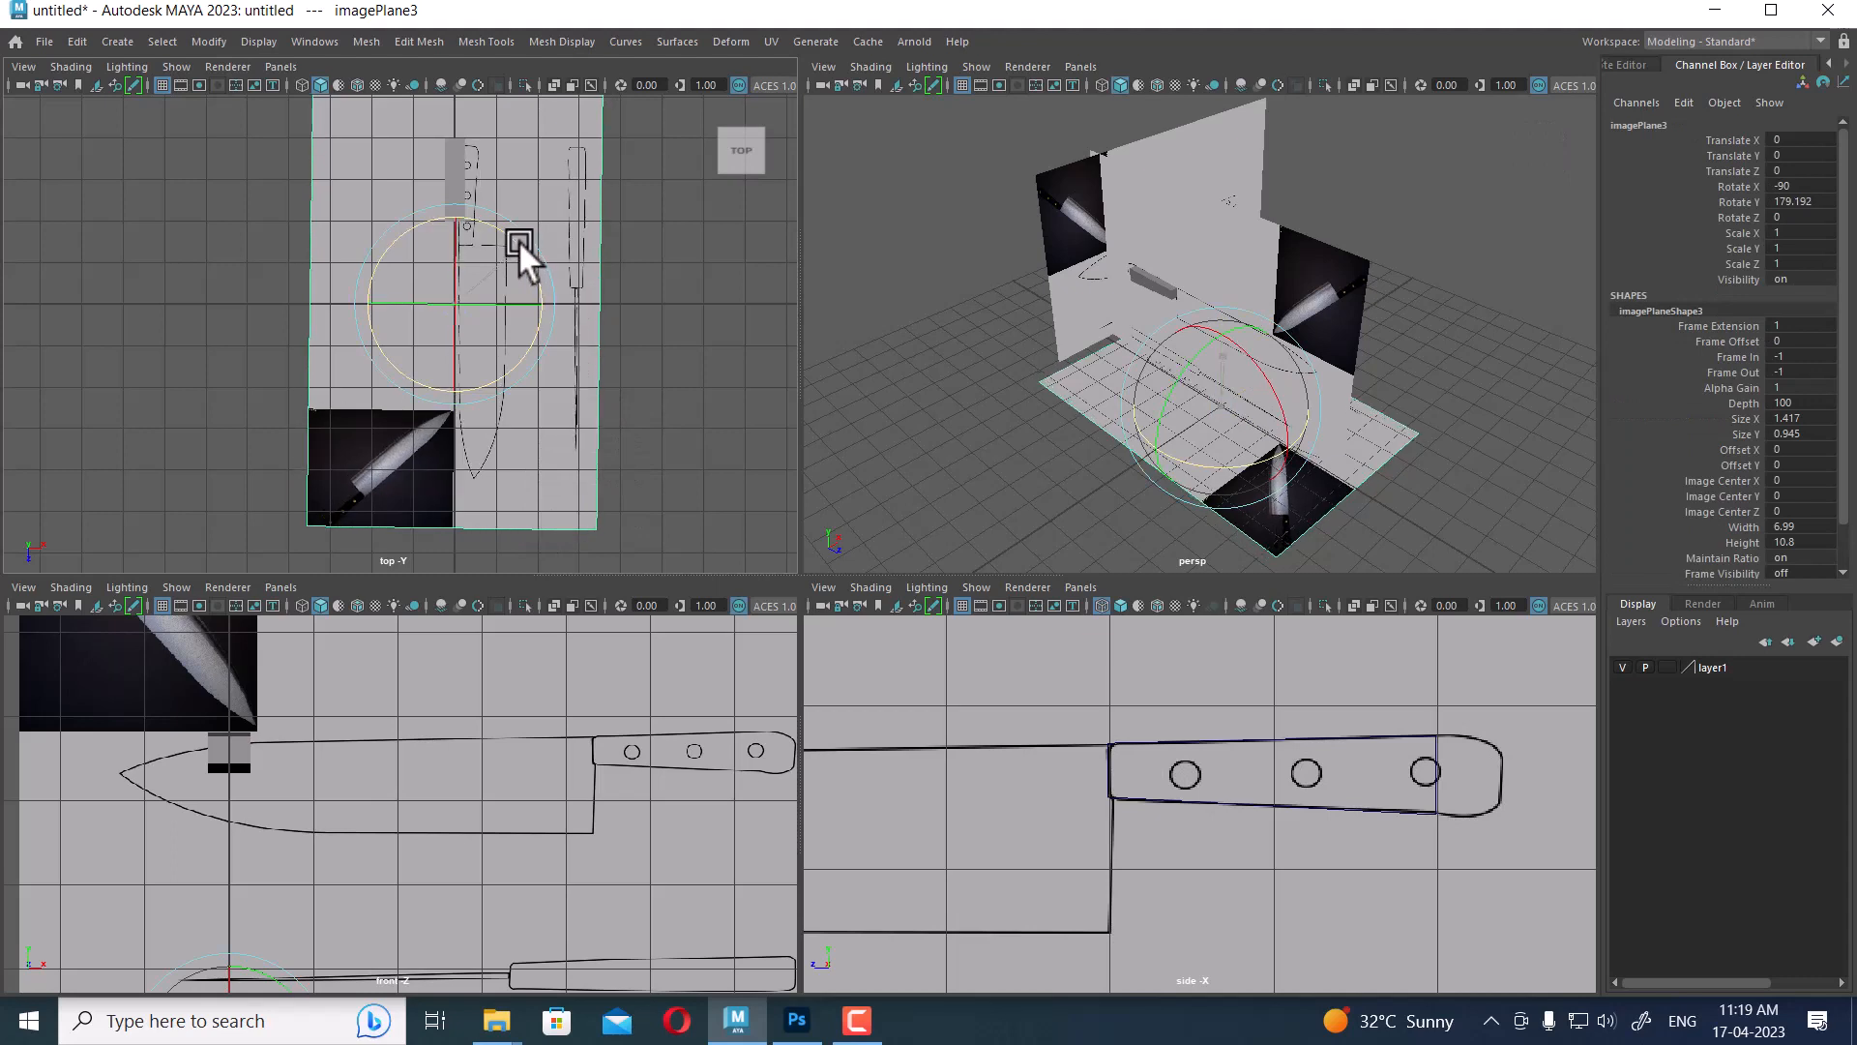
left_click(1797, 201)
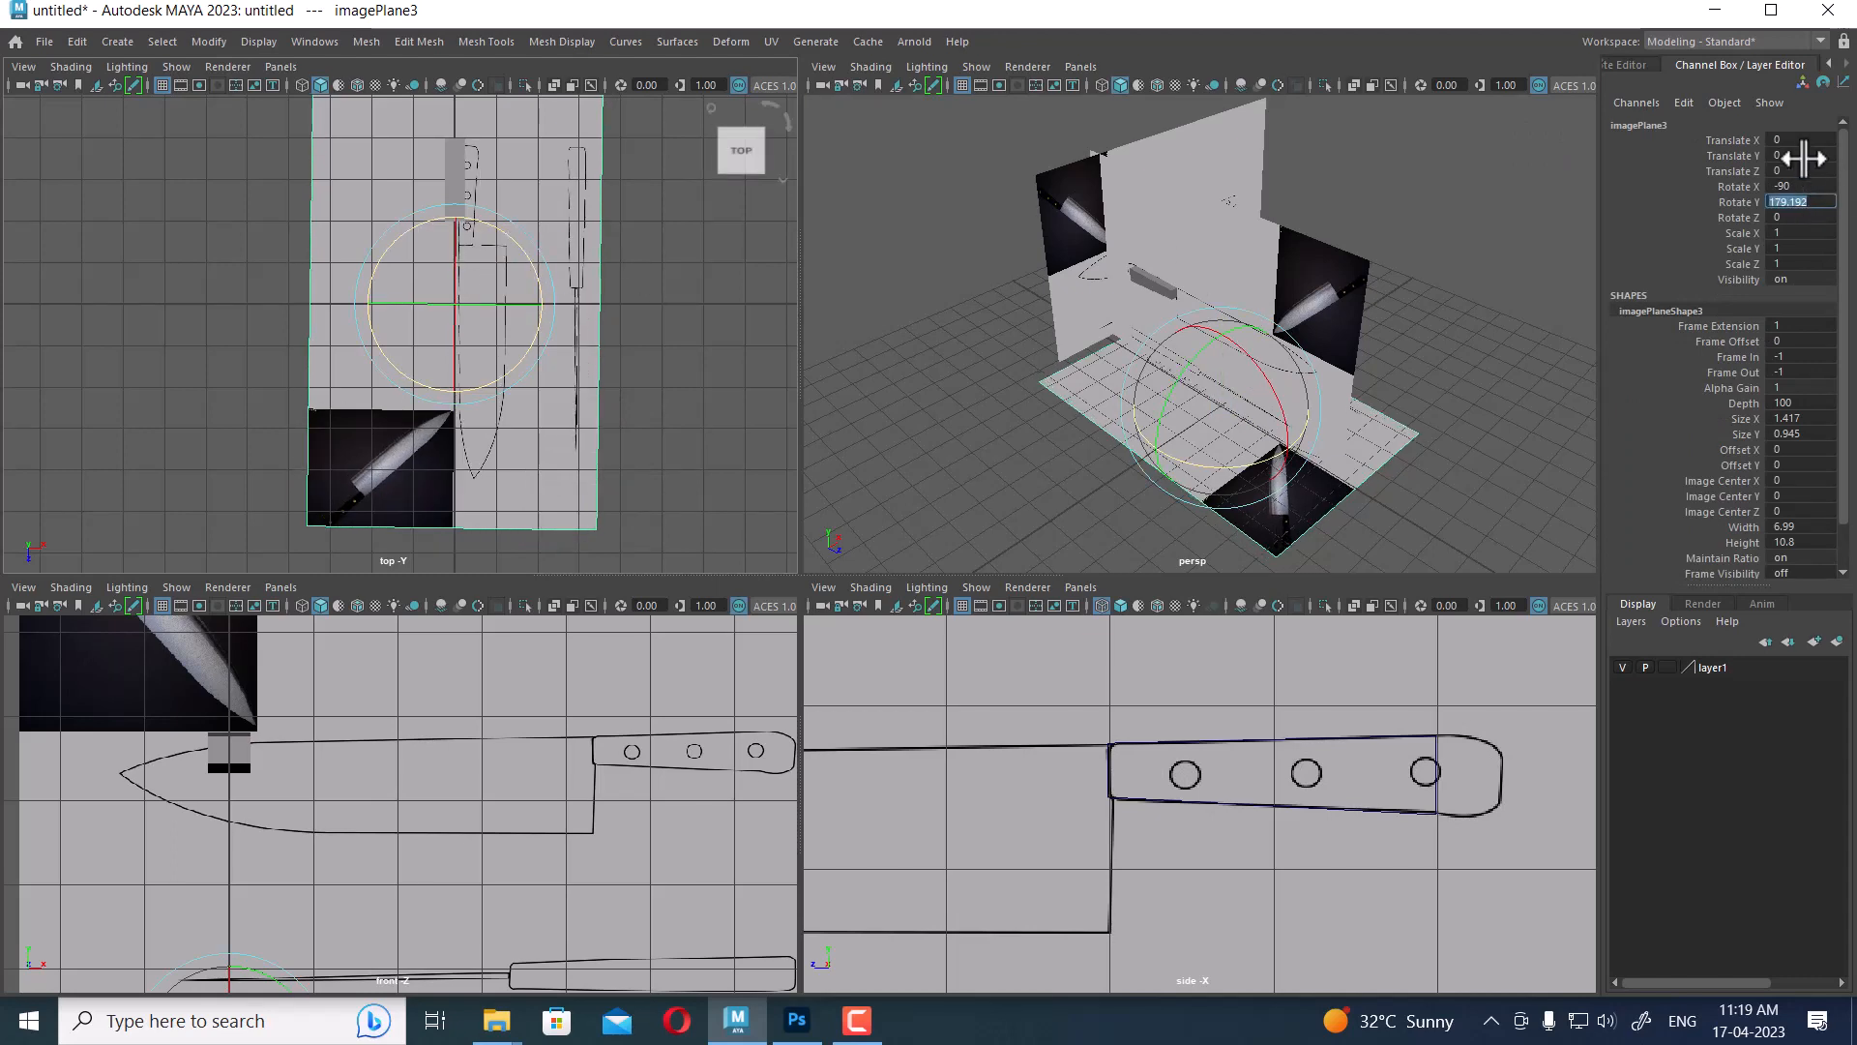
type("180")
key("Return")
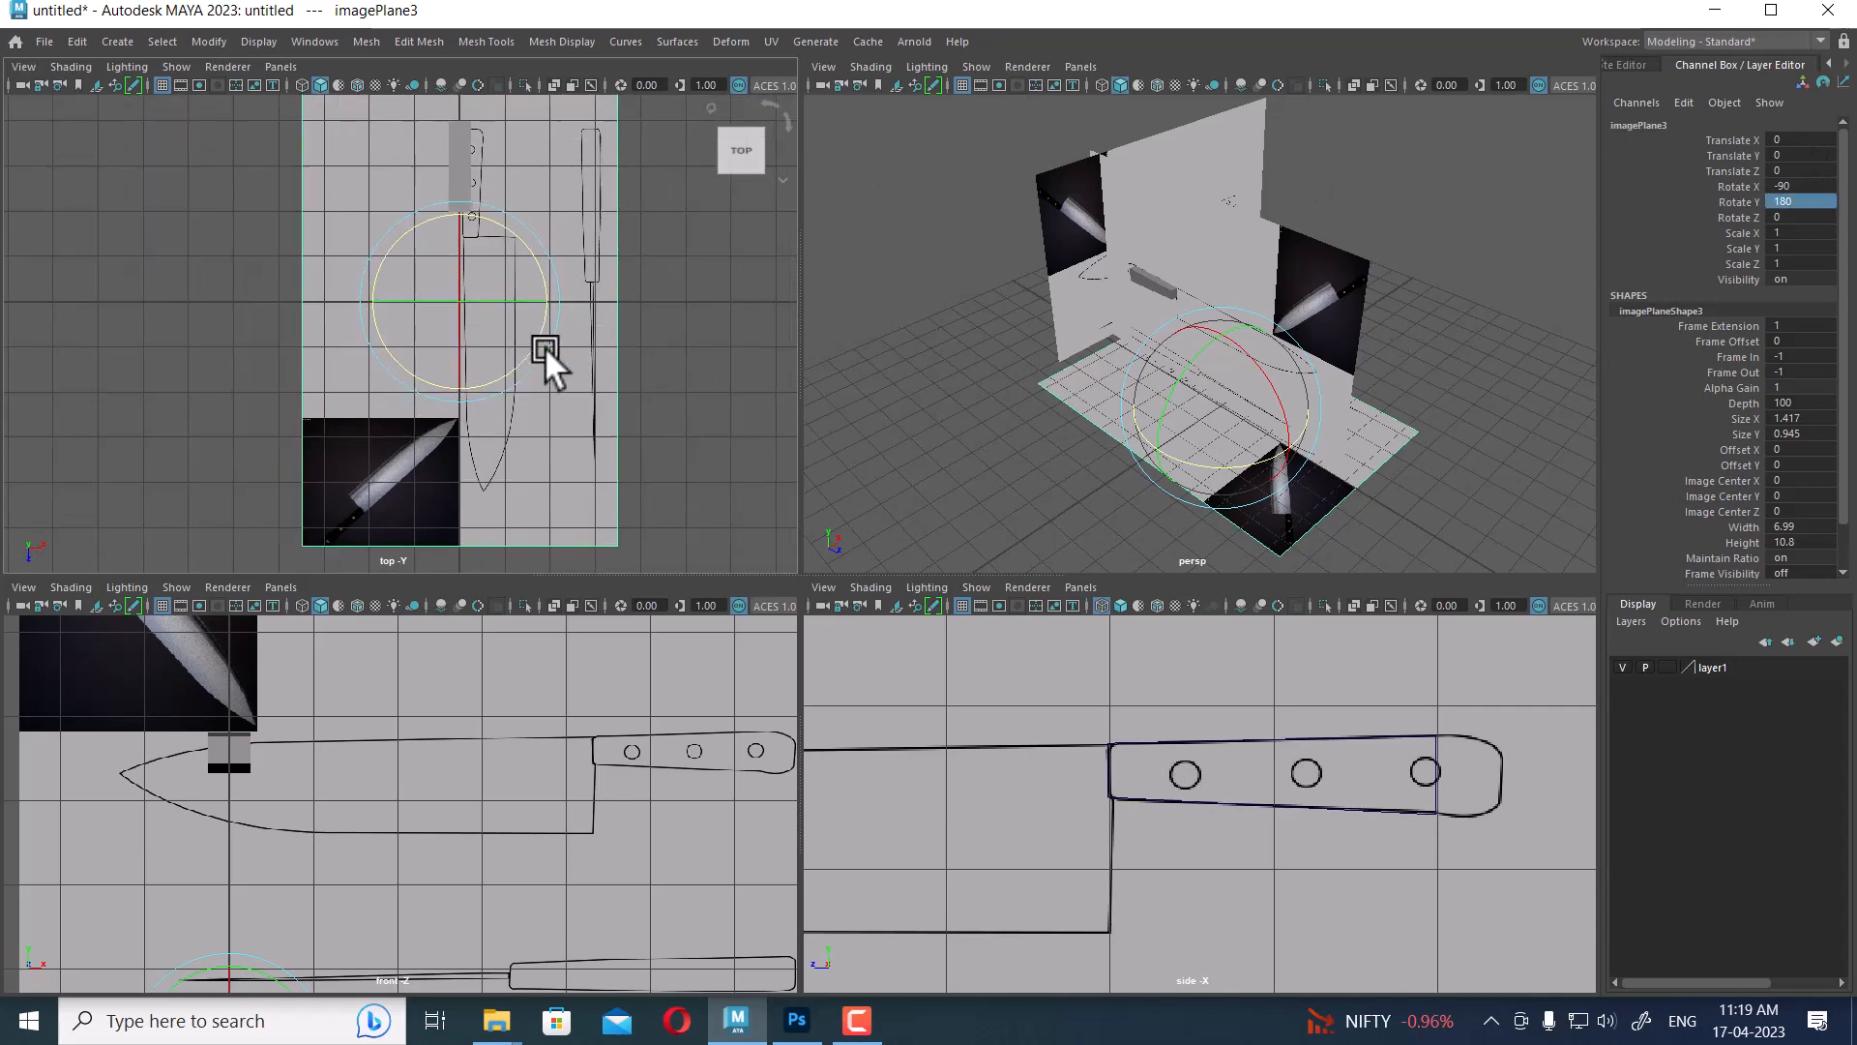
Move the top-view image plane along X to about -2.893 so the drawn handle's edge-on outline is centred on the cube
key("space")
scroll(718, 302, "up", 1)
middle_click_drag(895, 426, 872, 472, "alt")
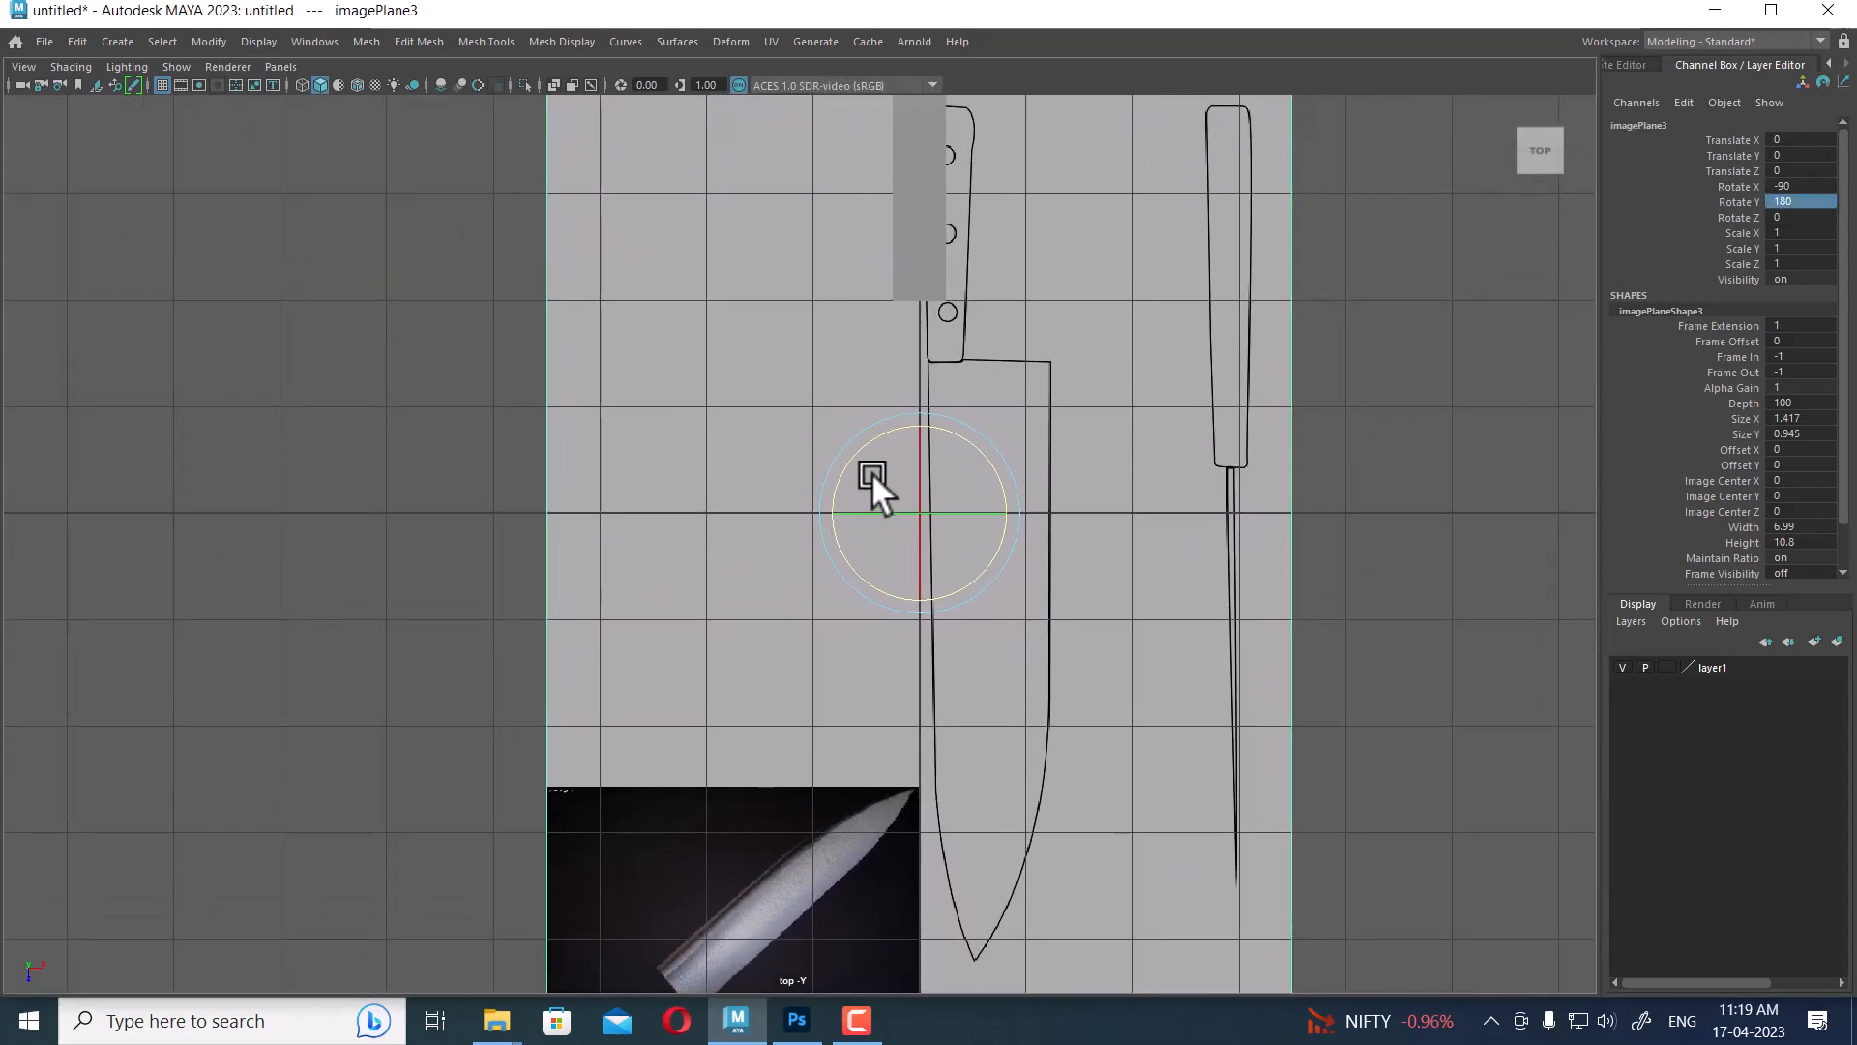
key("w")
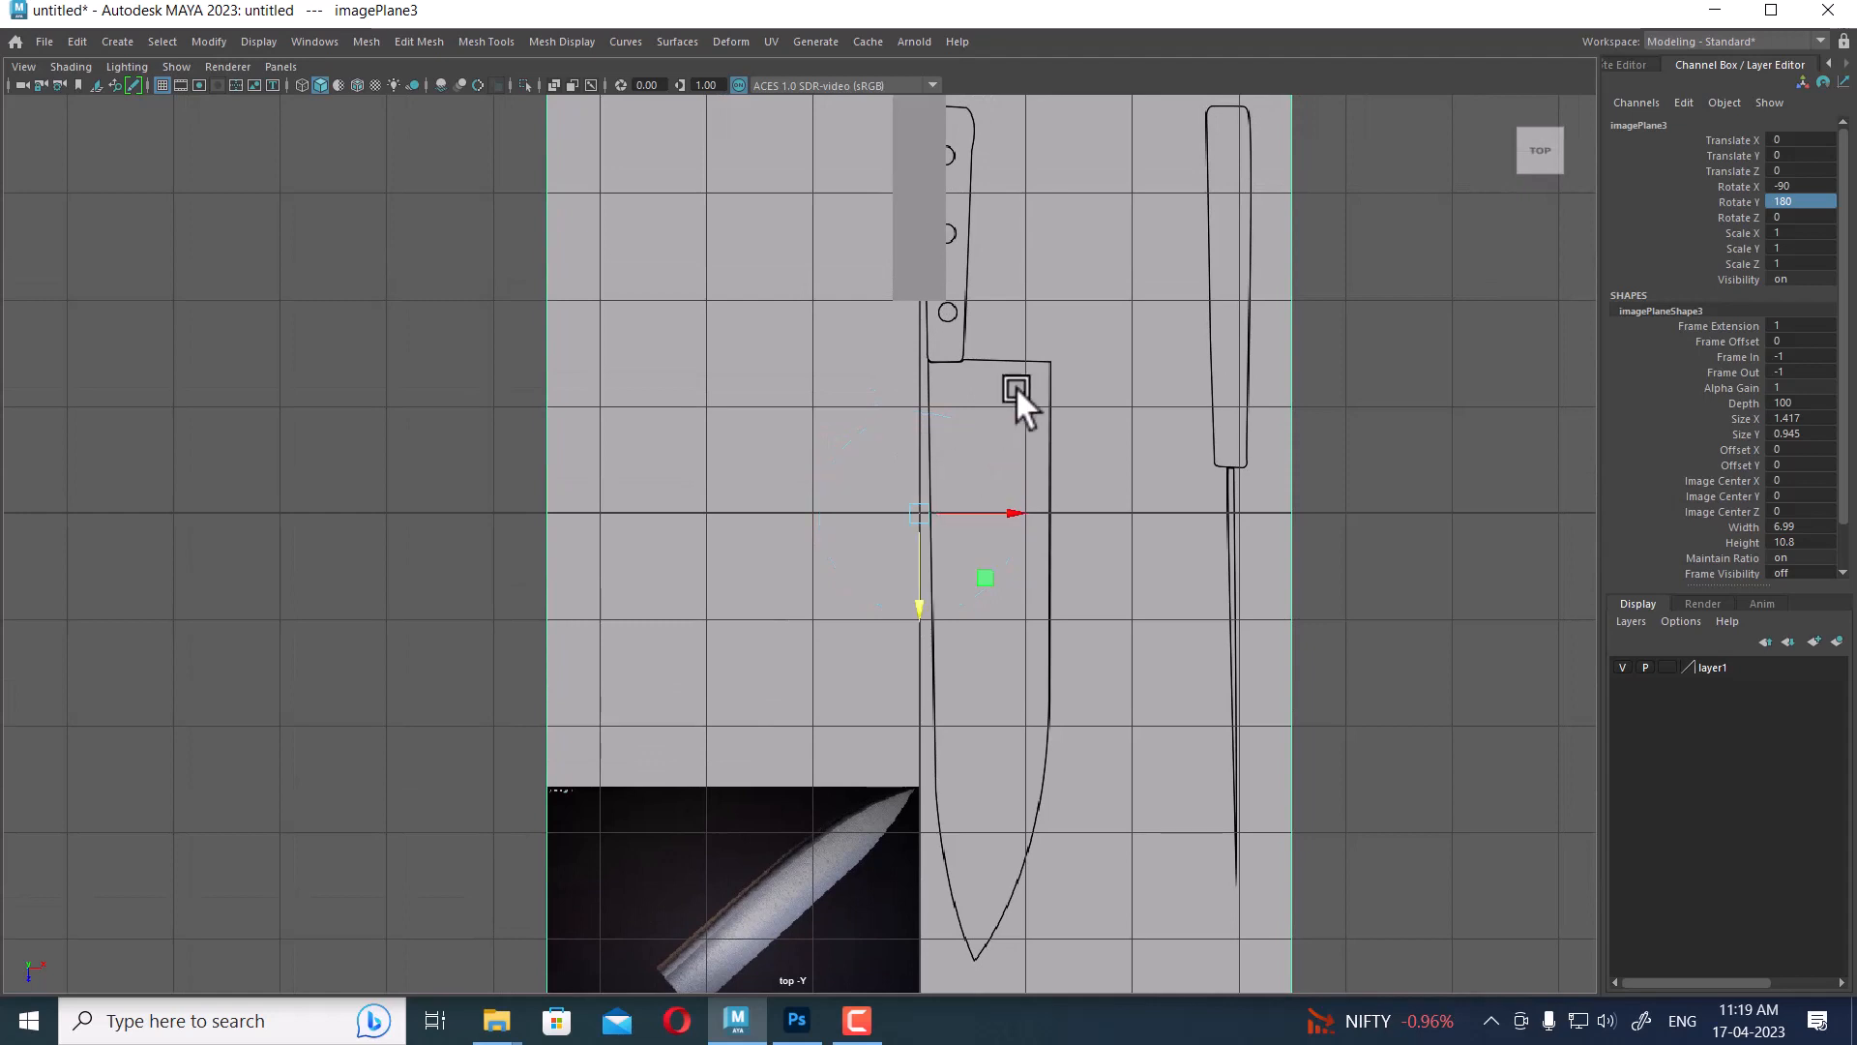
scroll(1067, 444, "up", 1)
middle_click_drag(1072, 445, 1047, 532, "alt")
scroll(1046, 532, "down", 1)
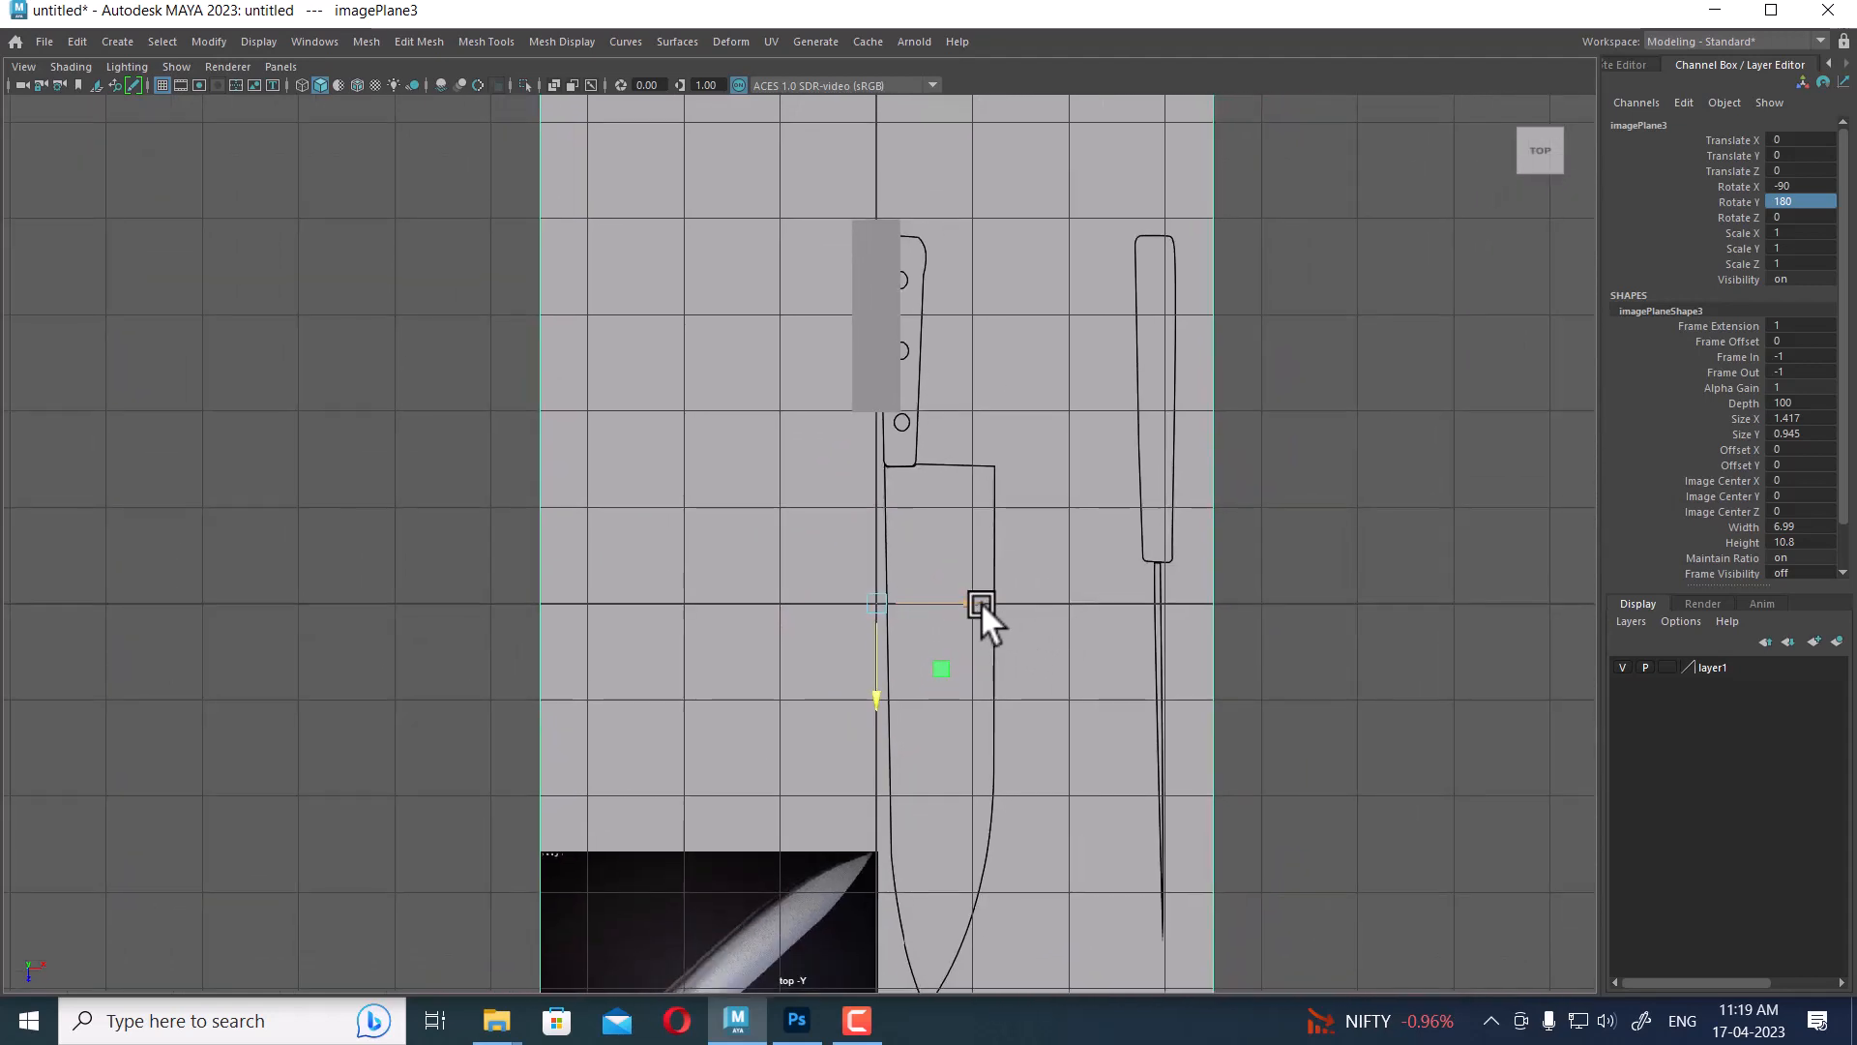
left_click_drag(980, 602, 700, 600)
Show the top view in wireframe and move the image plane along Z to about -1.573, aligning the handle's blade end with the cube
key("4")
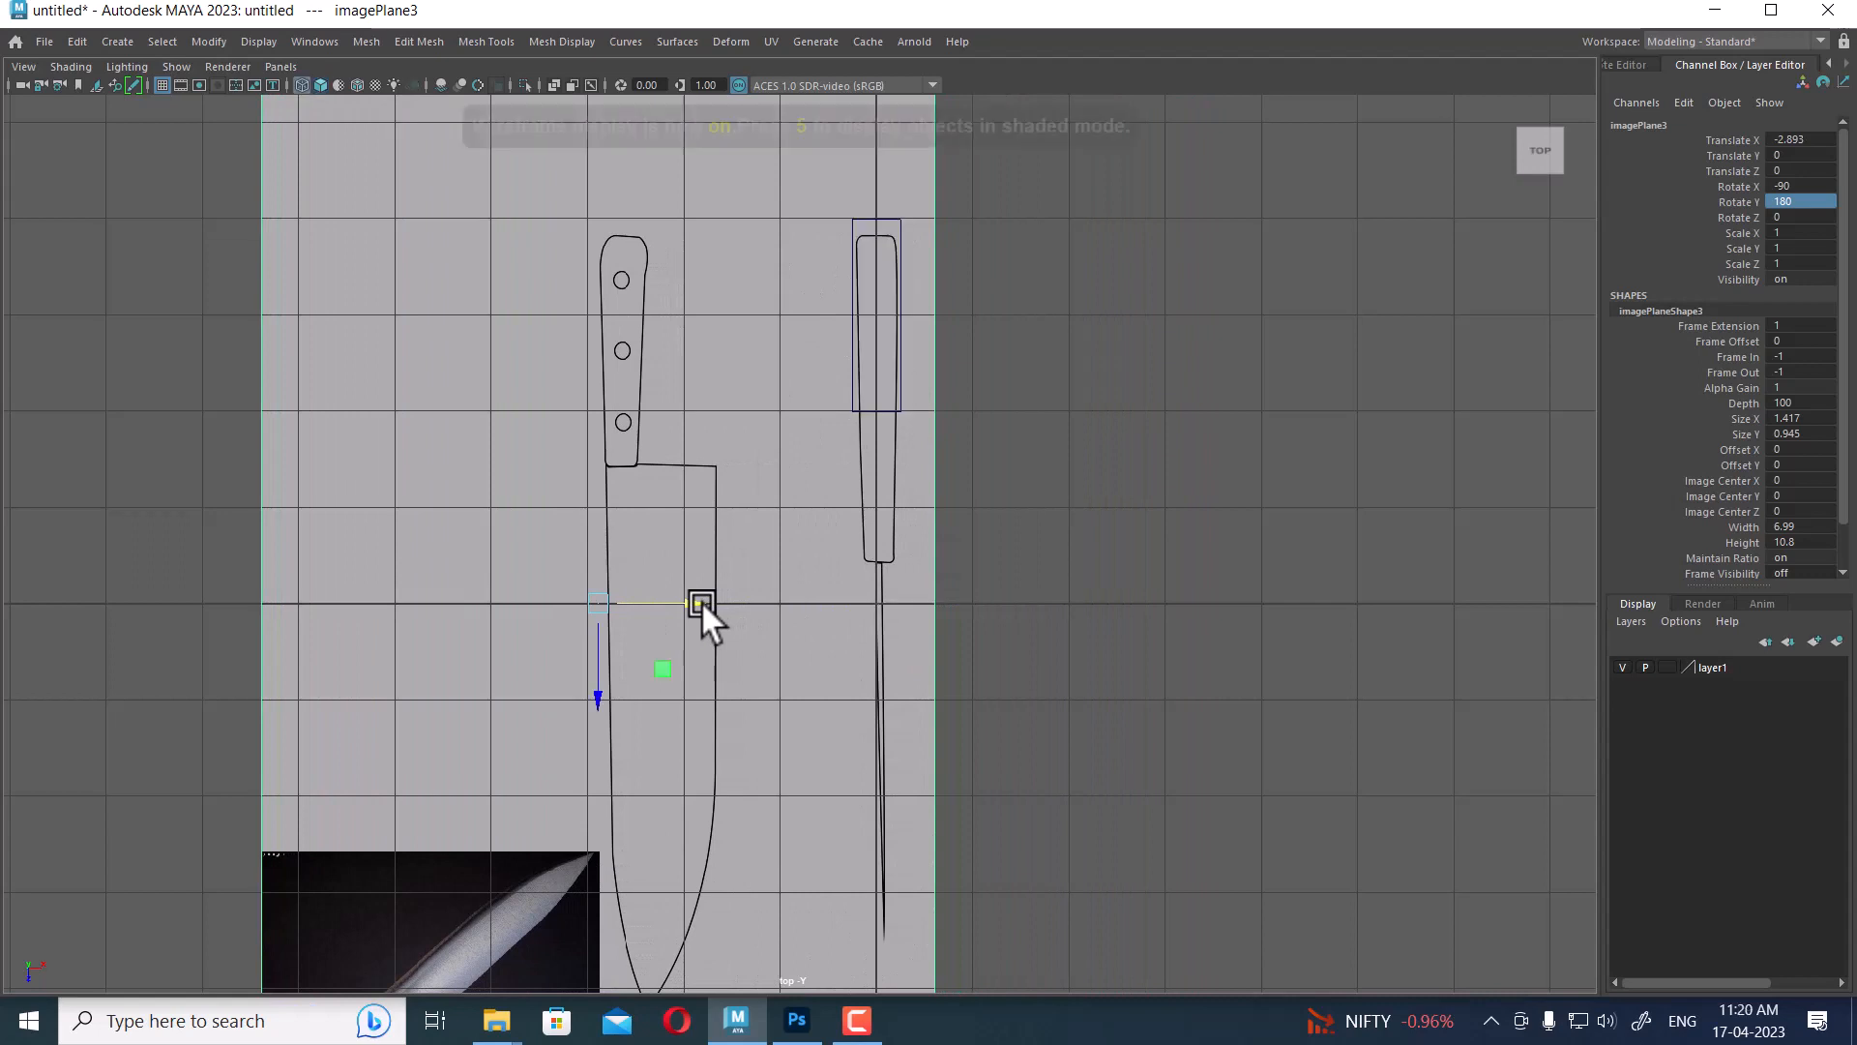
scroll(712, 525, "up", 1)
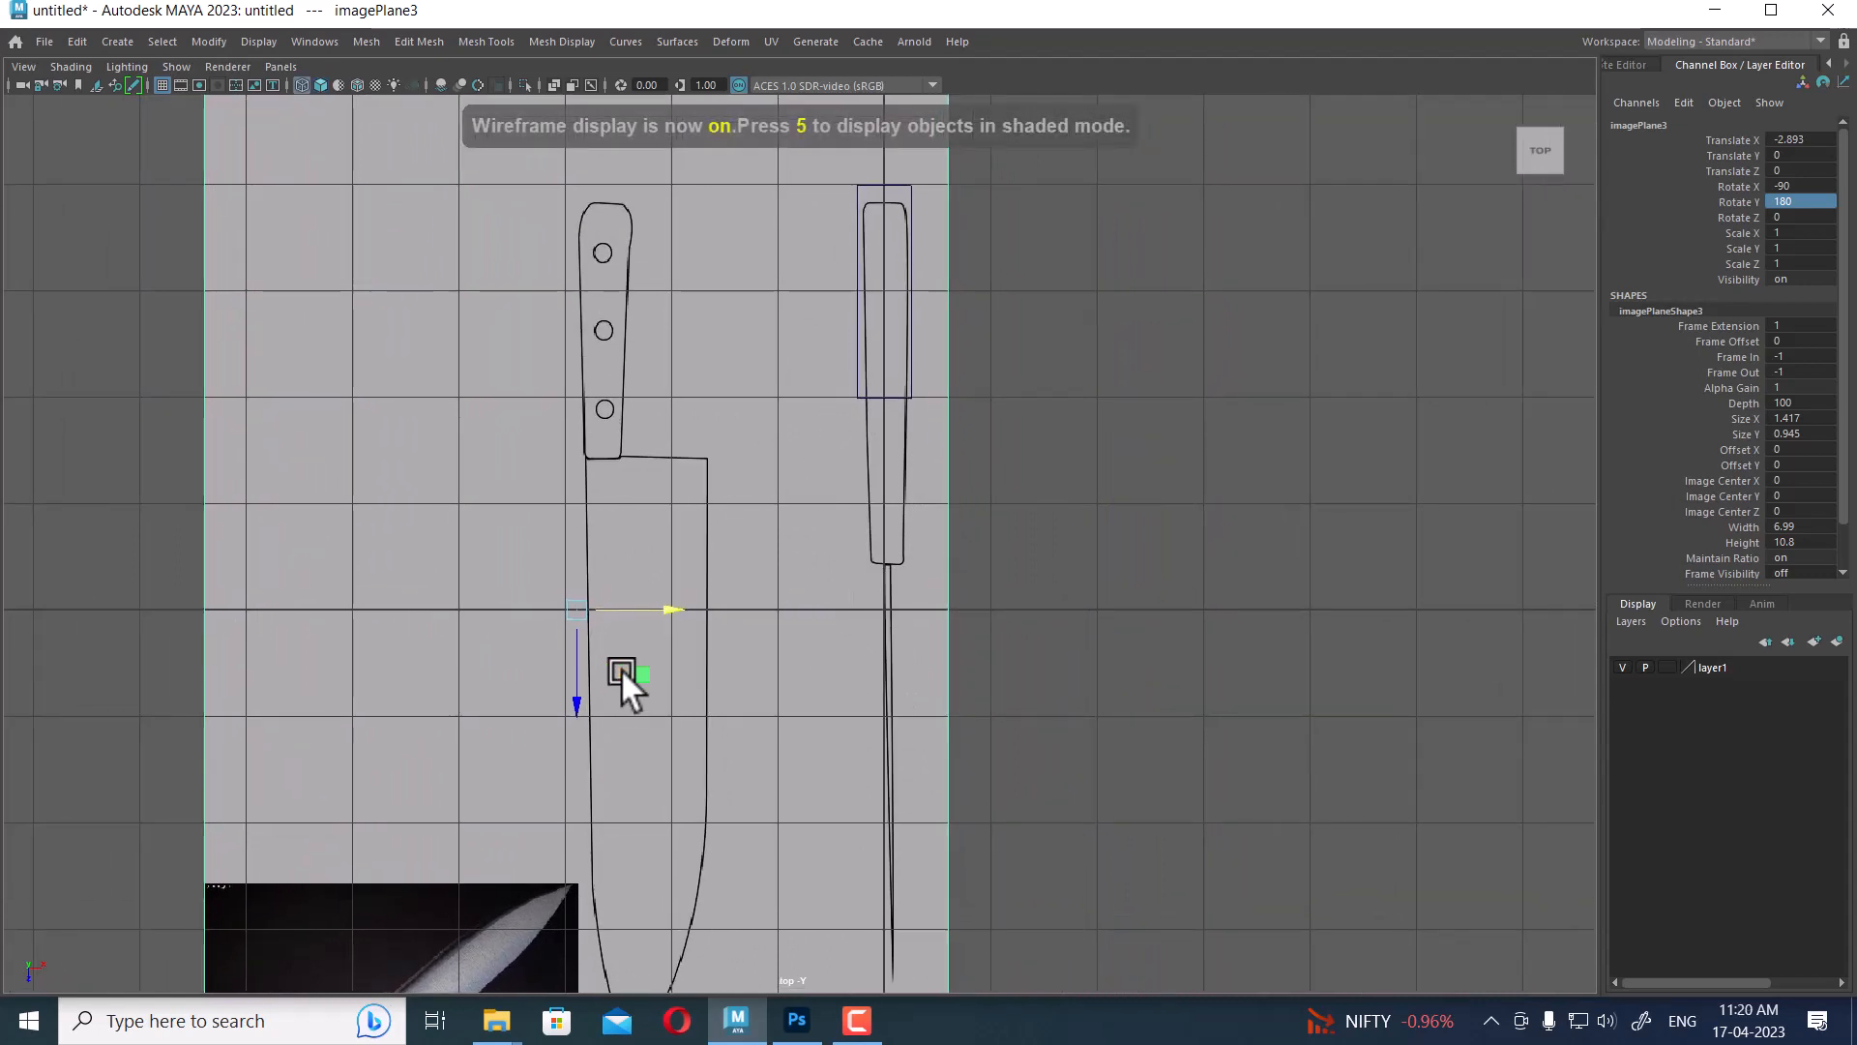
left_click_drag(568, 689, 572, 522)
middle_click_drag(889, 283, 889, 519, "alt")
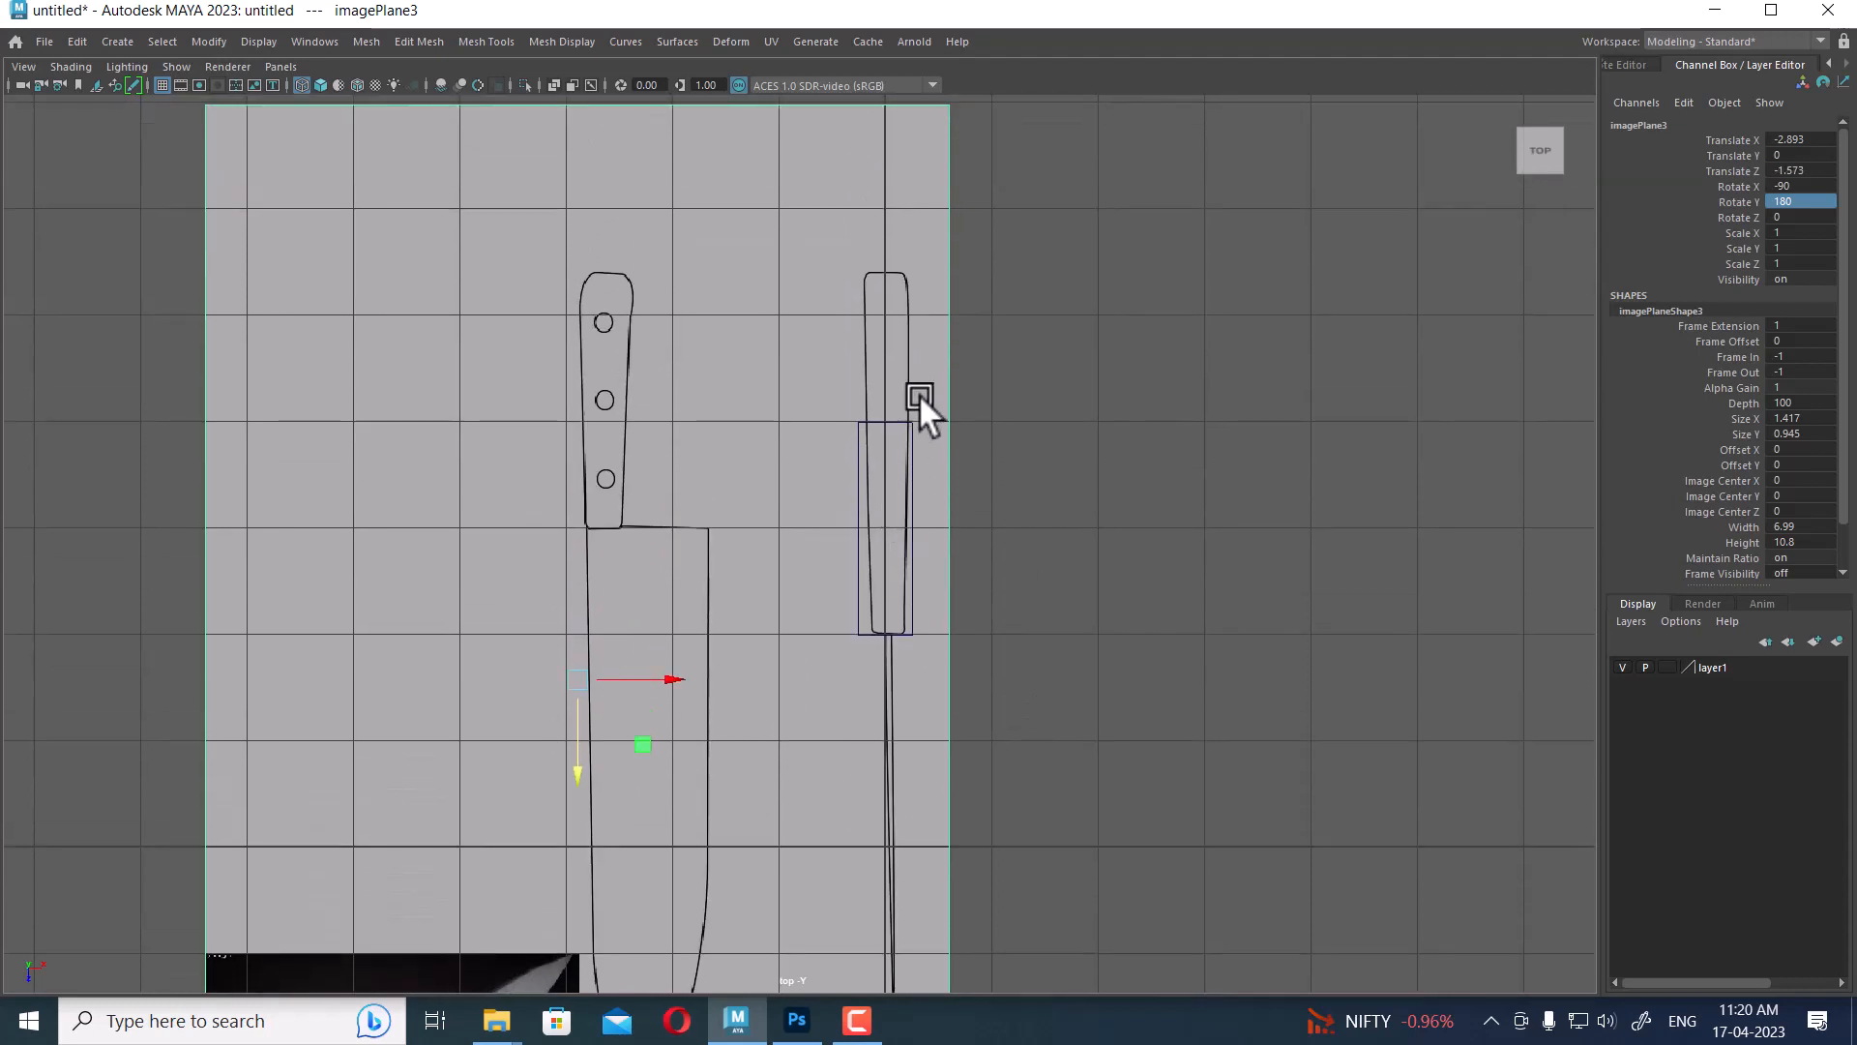
Narrow the cube's blade-end vertices along X in the top view to fit the drawn handle outline
right_click_drag(908, 260, 1190, 643, "alt")
left_click(1191, 643)
left_click(939, 657)
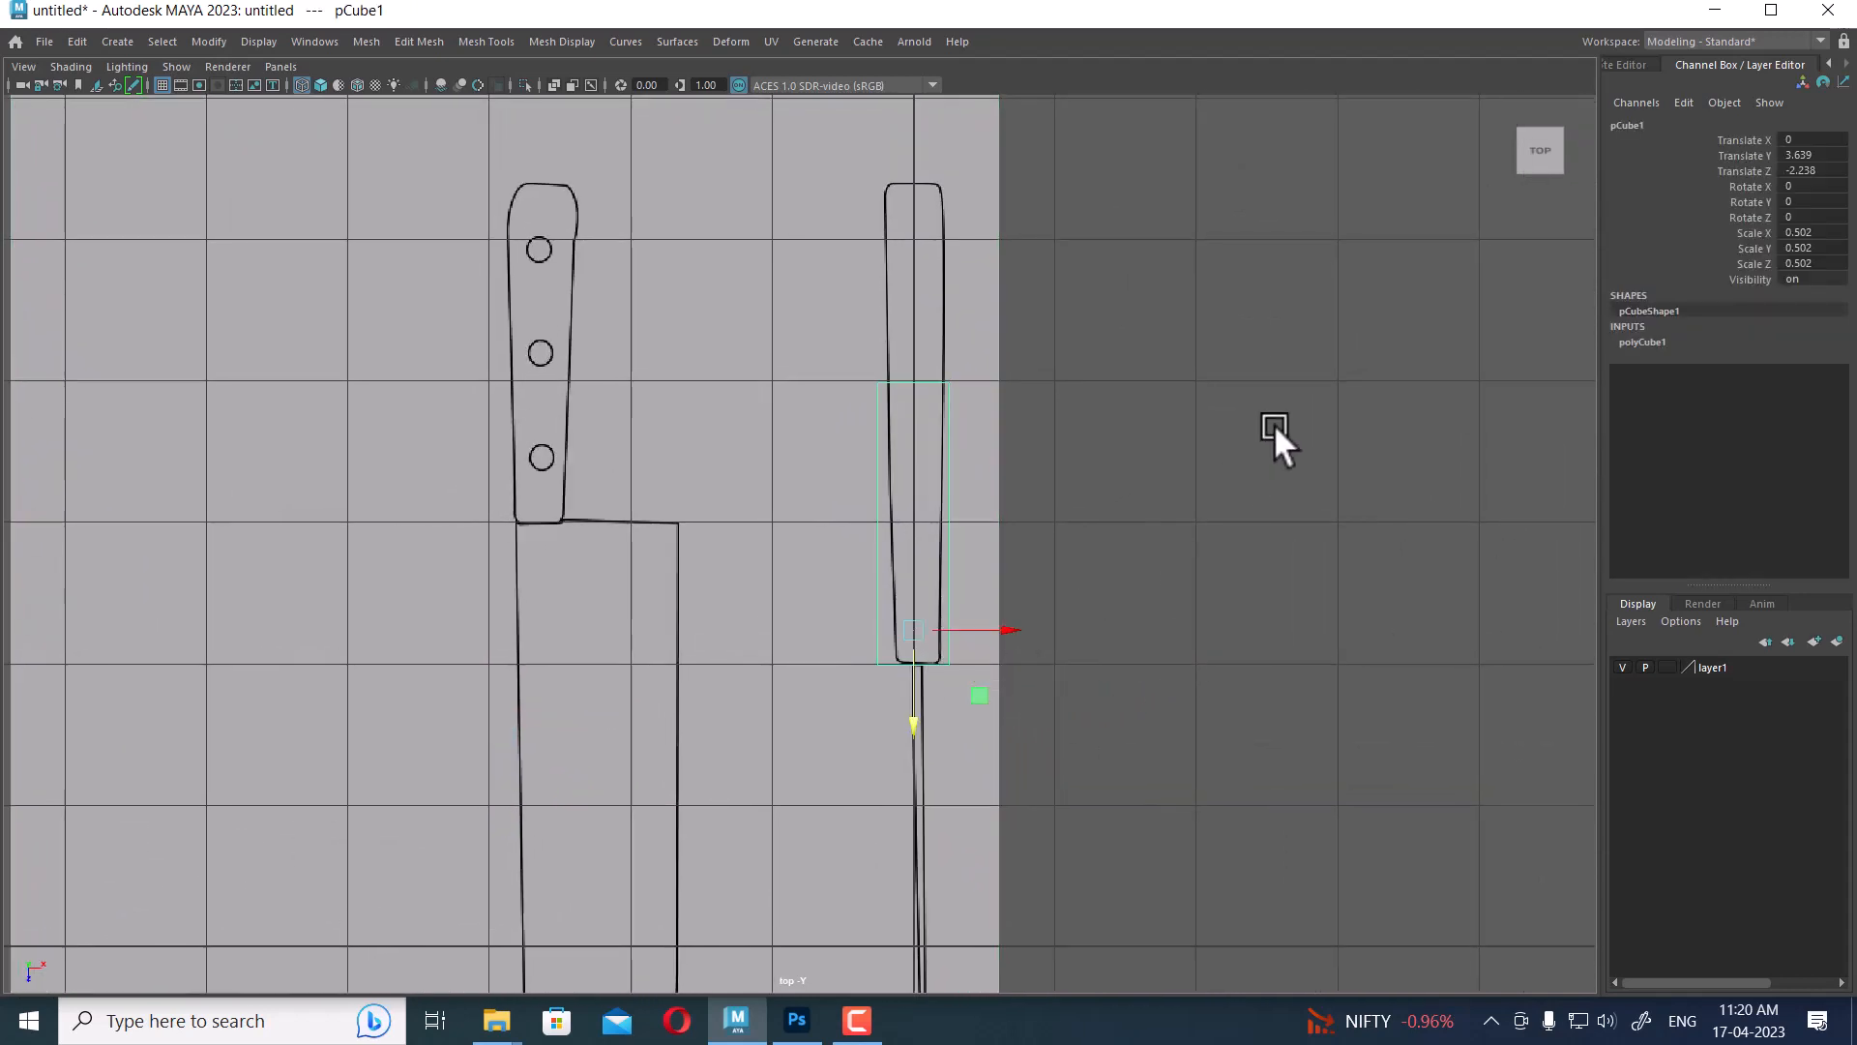
right_click_drag(1282, 408, 1204, 414)
left_click_drag(1076, 715, 866, 648)
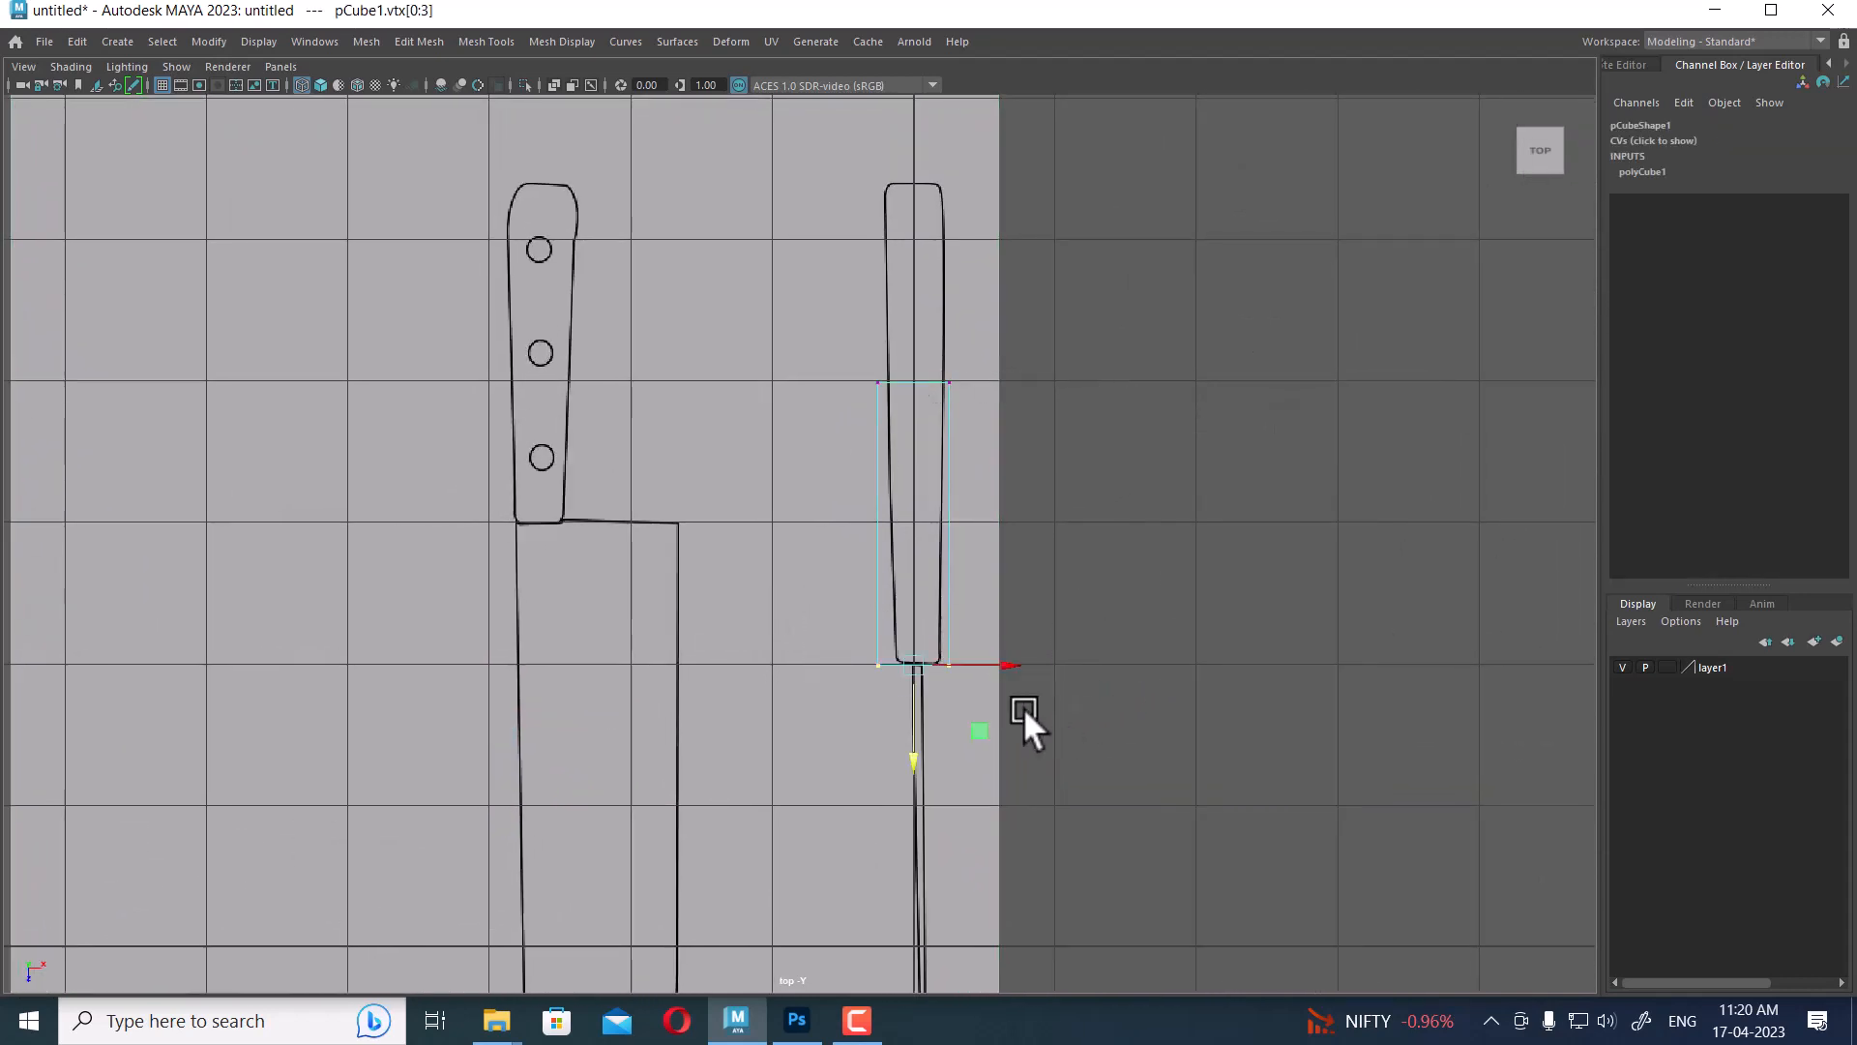
key("r")
left_click_drag(998, 663, 961, 665)
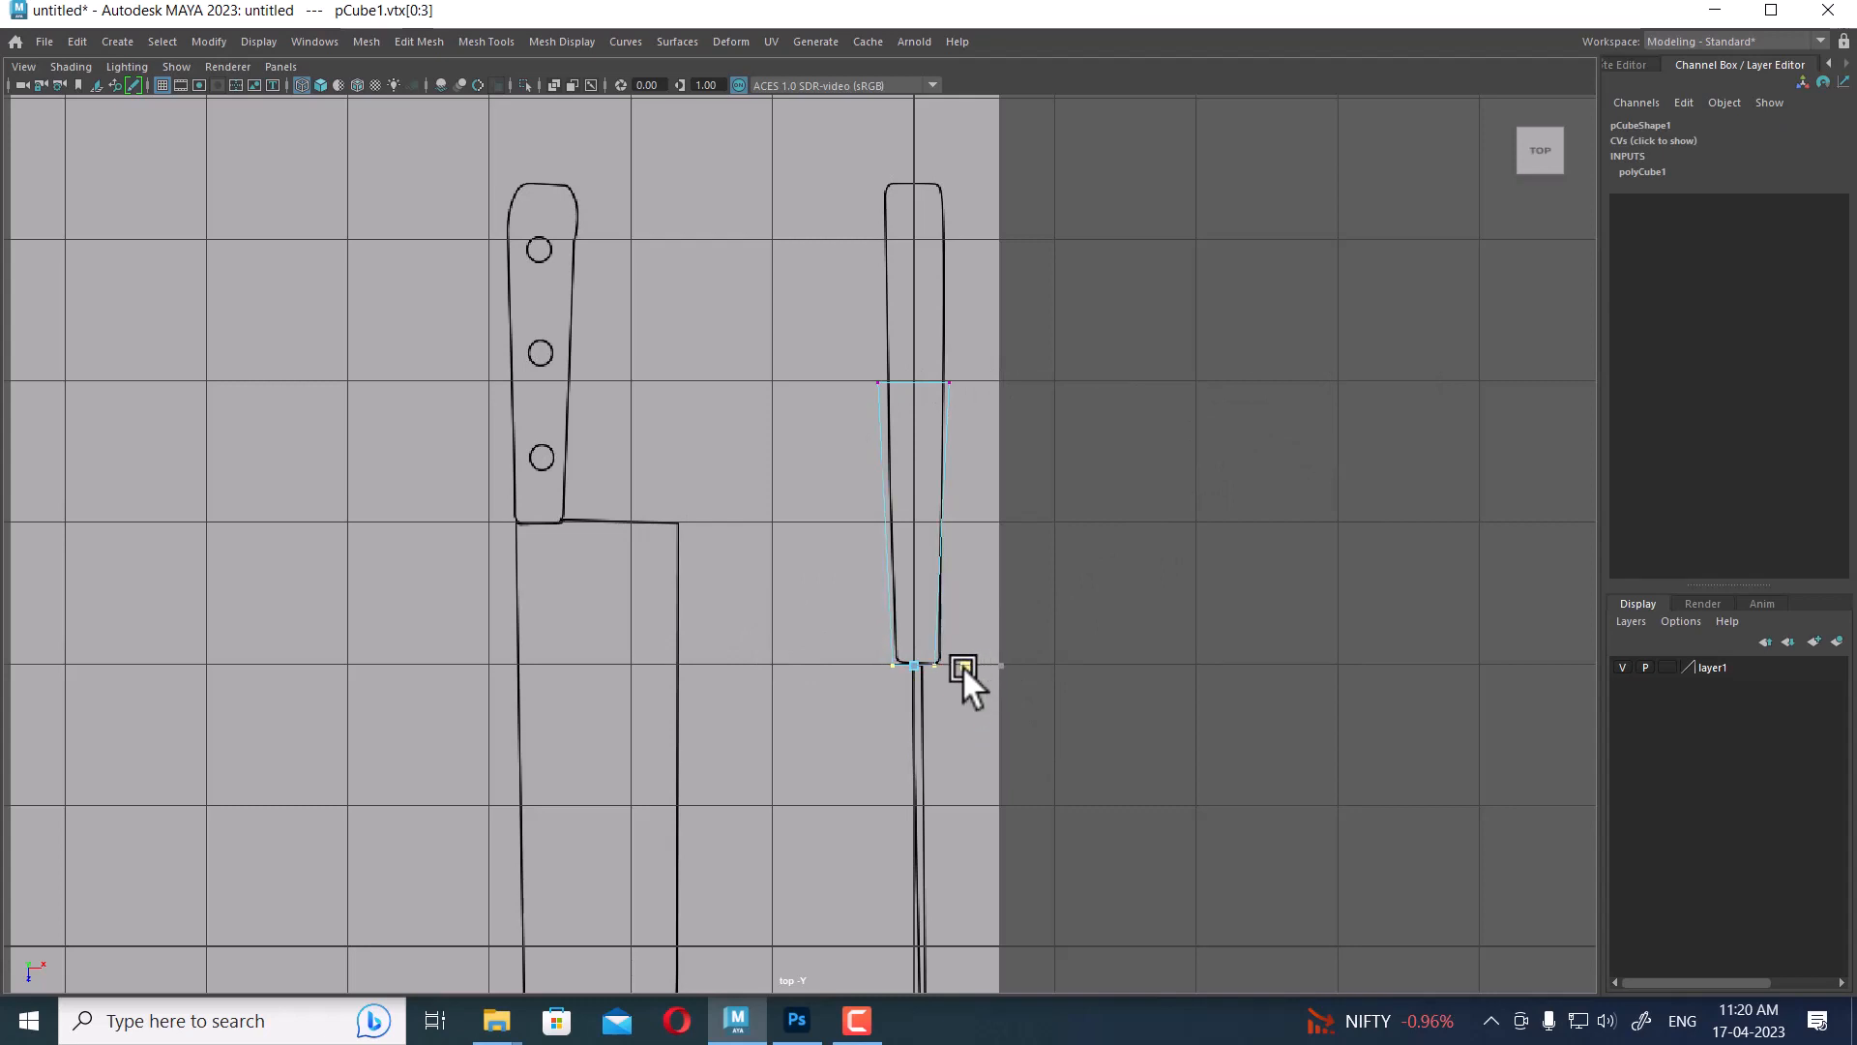
Scale the cube's opposite end vertices along X to match the drawn handle's width in the top view
key("w")
left_click_drag(839, 323, 995, 379)
key("space")
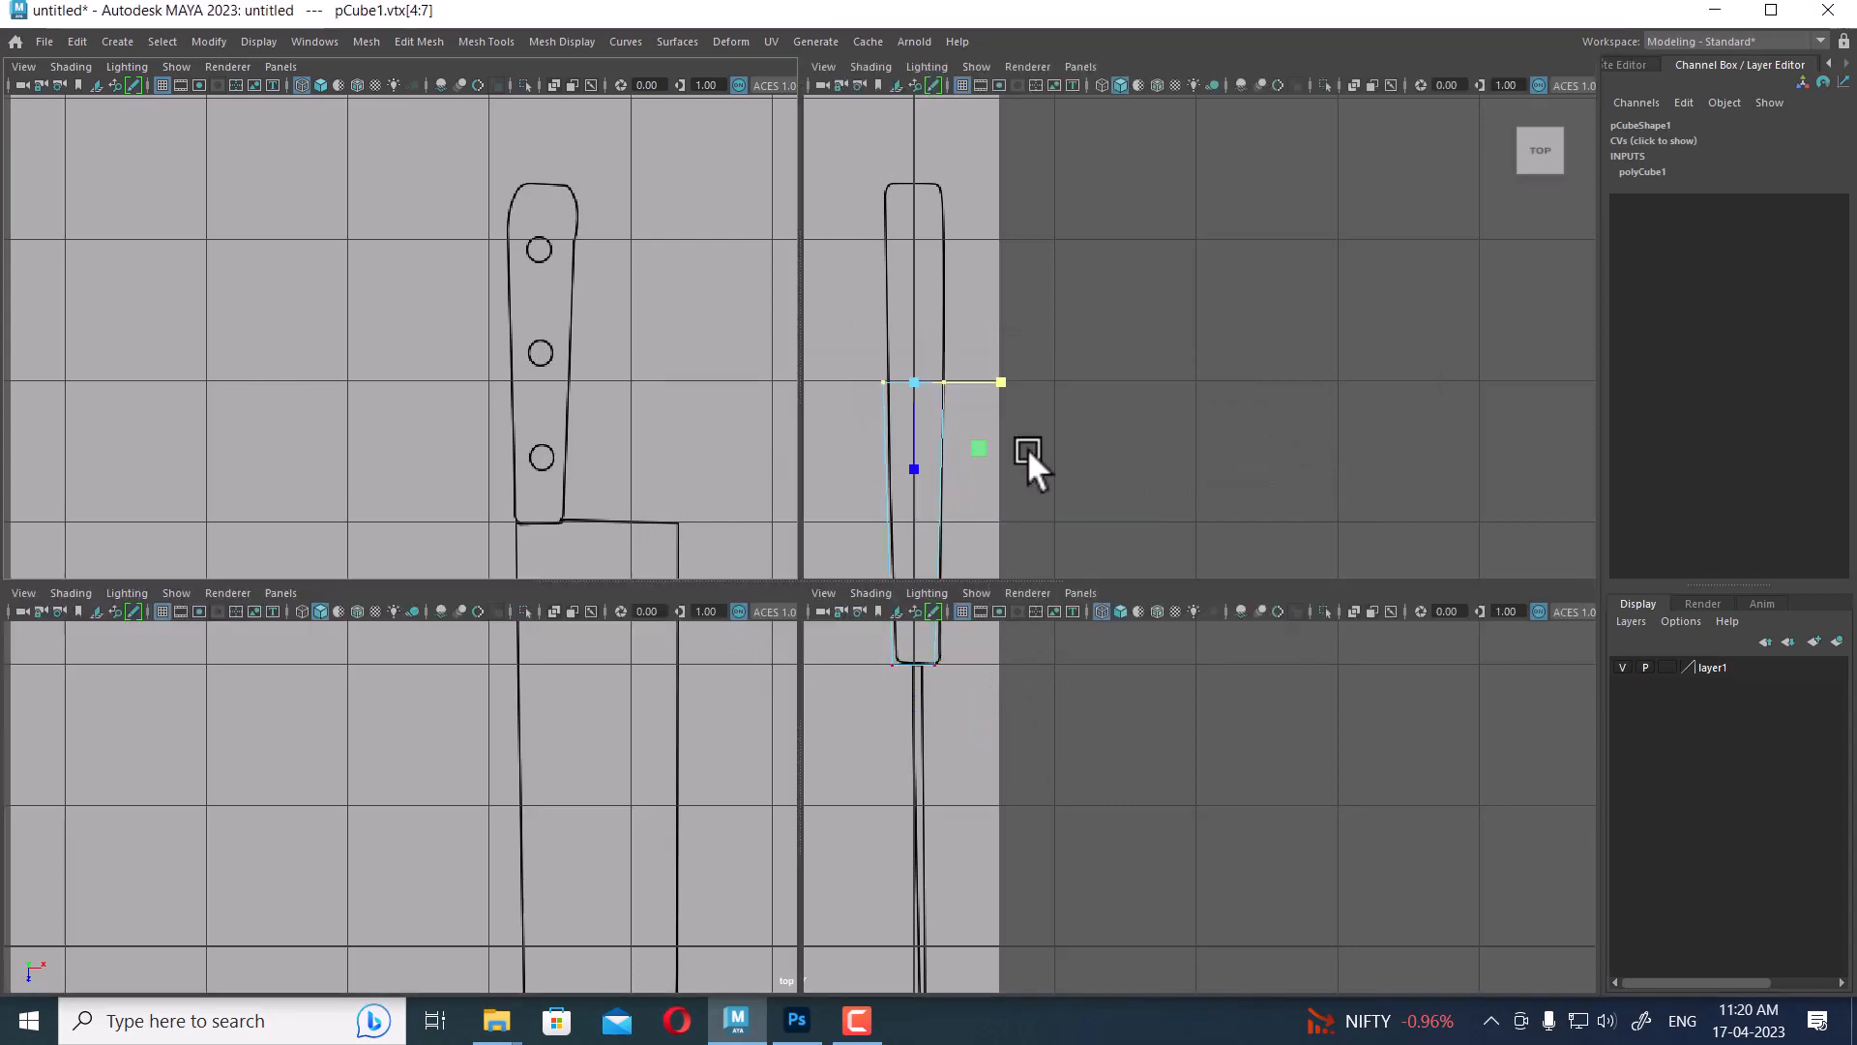
scroll(1467, 832, "up", 1)
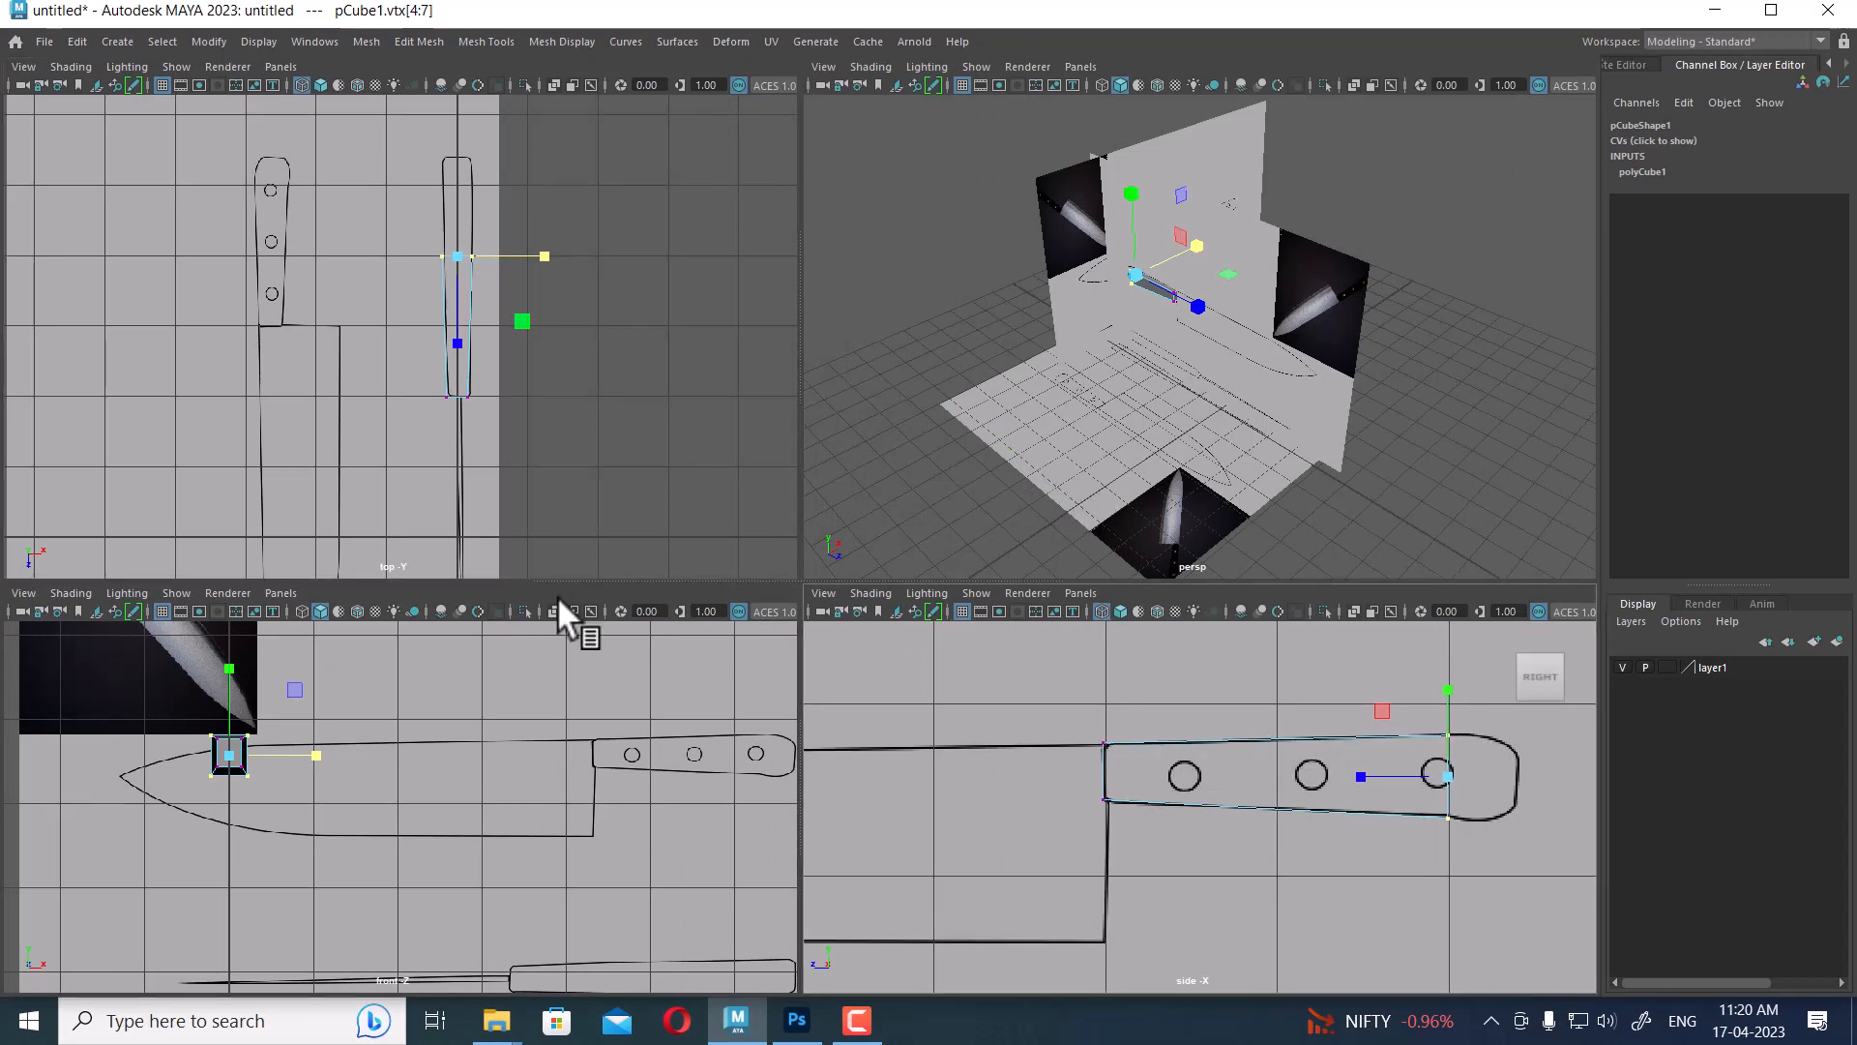
Leave vertex editing and delete the front-view image plane
right_click(1194, 776)
left_click(1367, 483)
right_click(1279, 258)
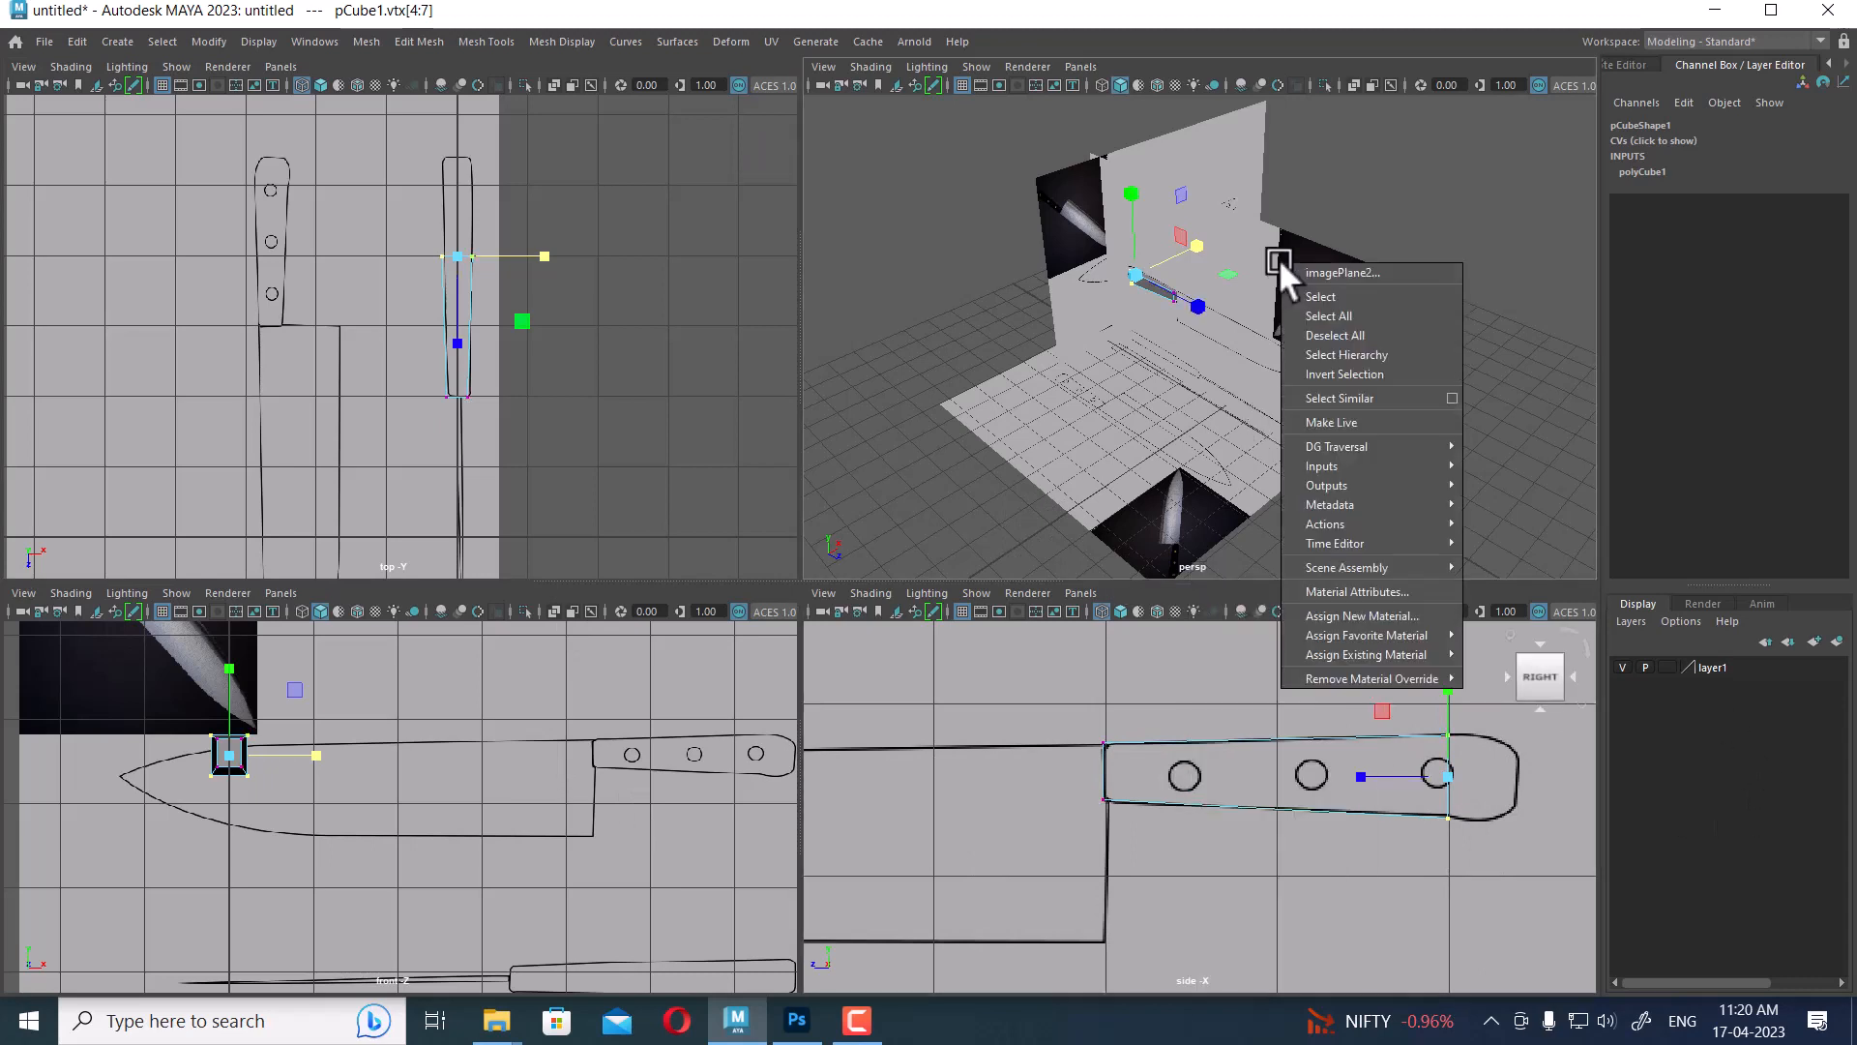
left_click(1478, 183)
right_click(1455, 219)
left_click(1588, 180)
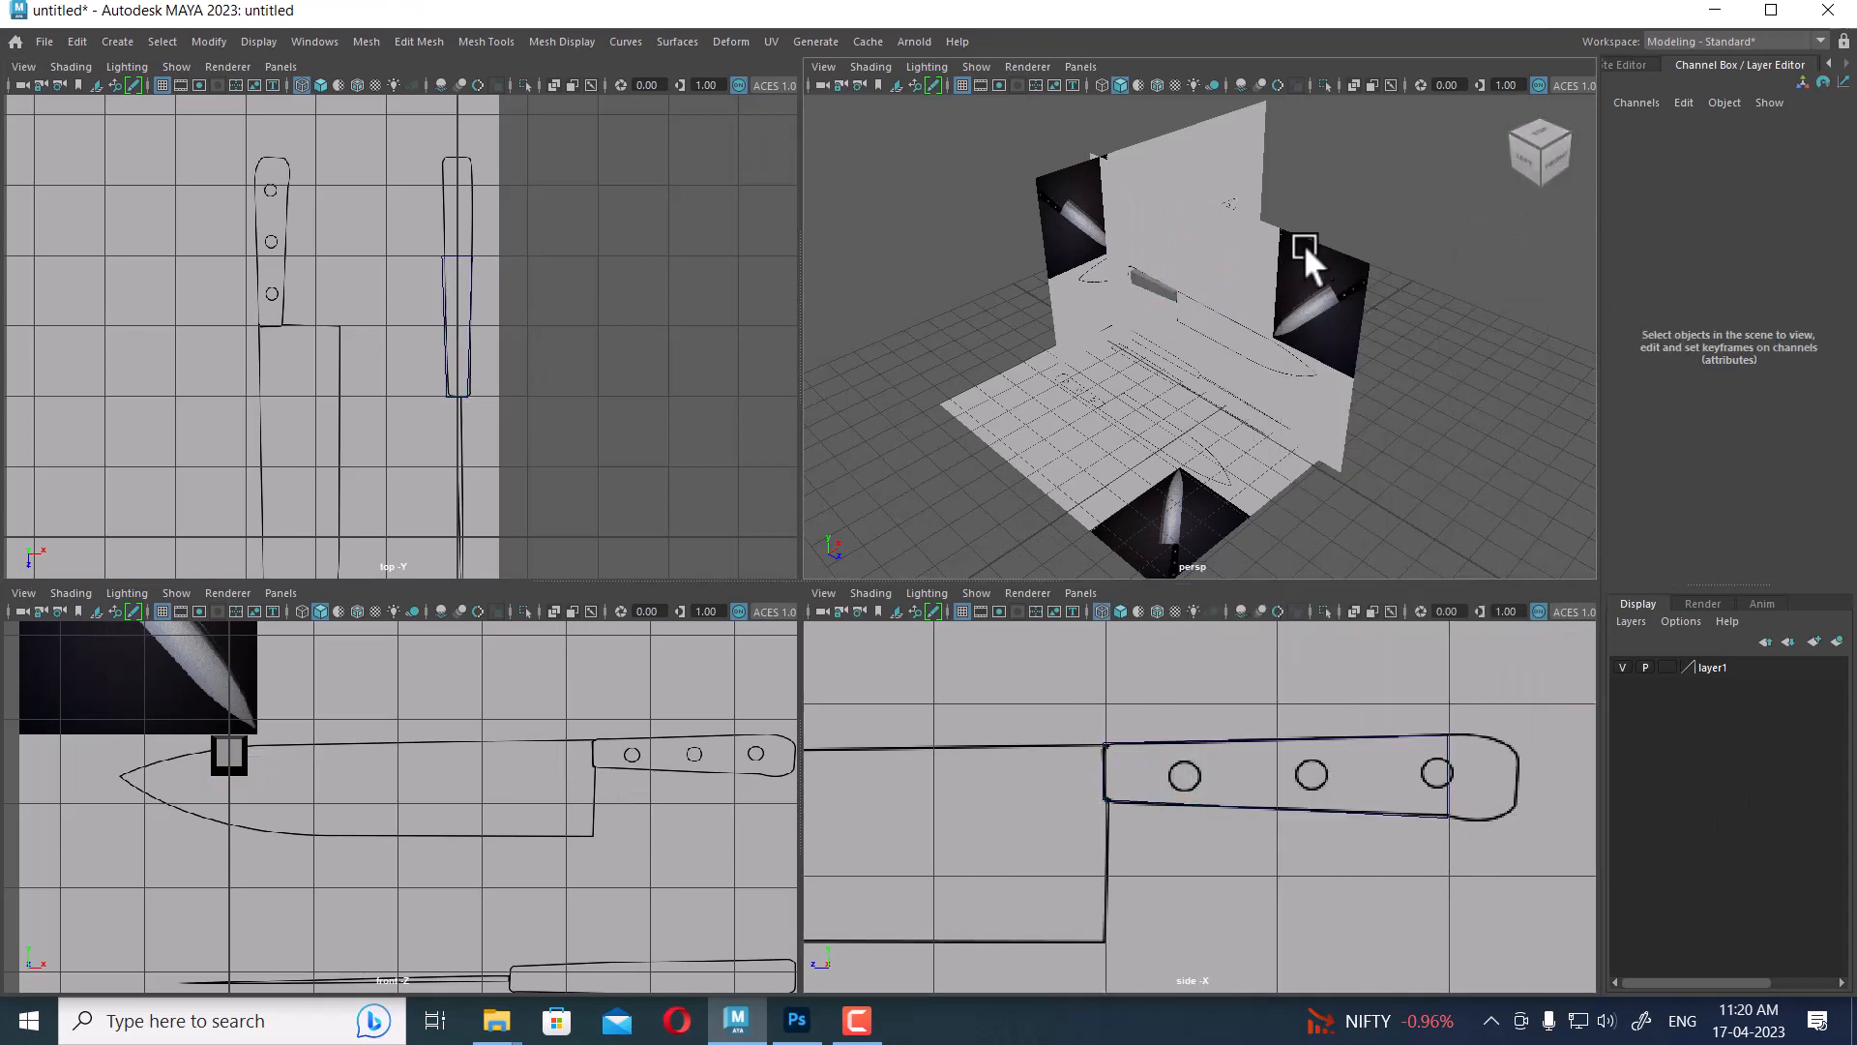
left_click(474, 896)
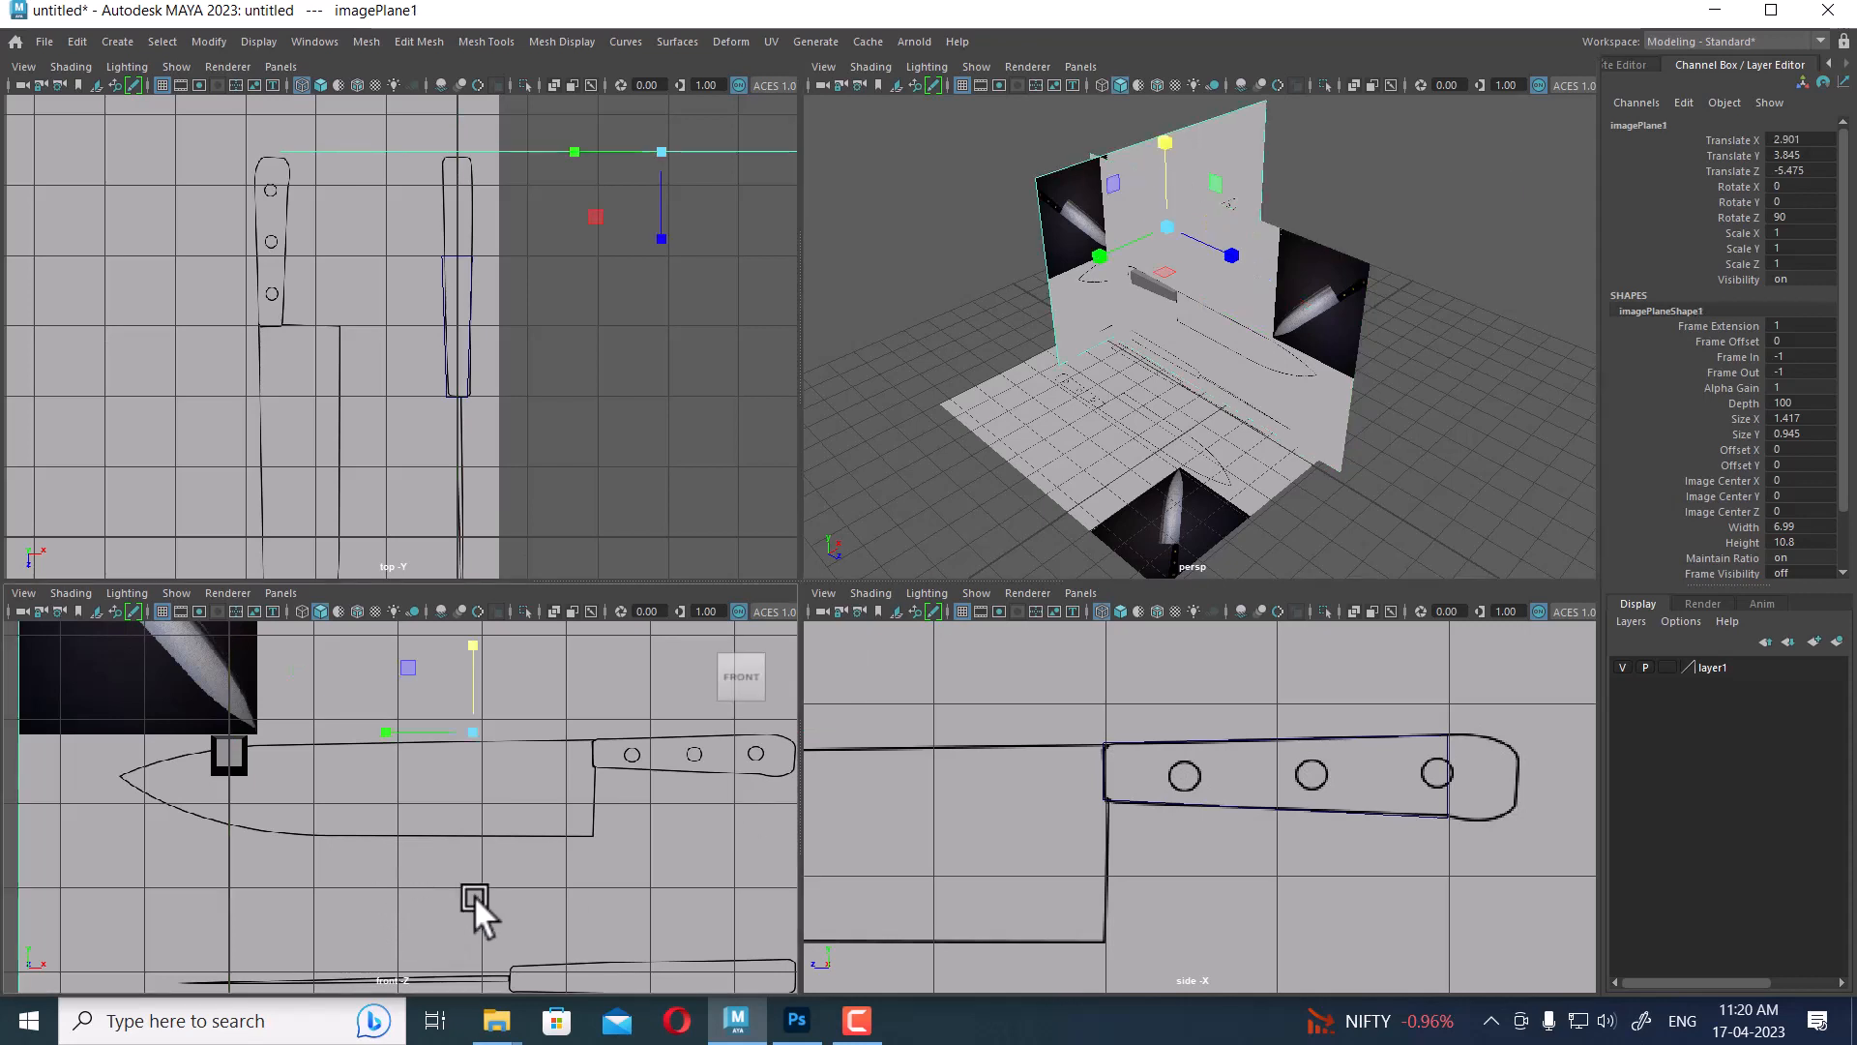
scroll(331, 730, "down", 8)
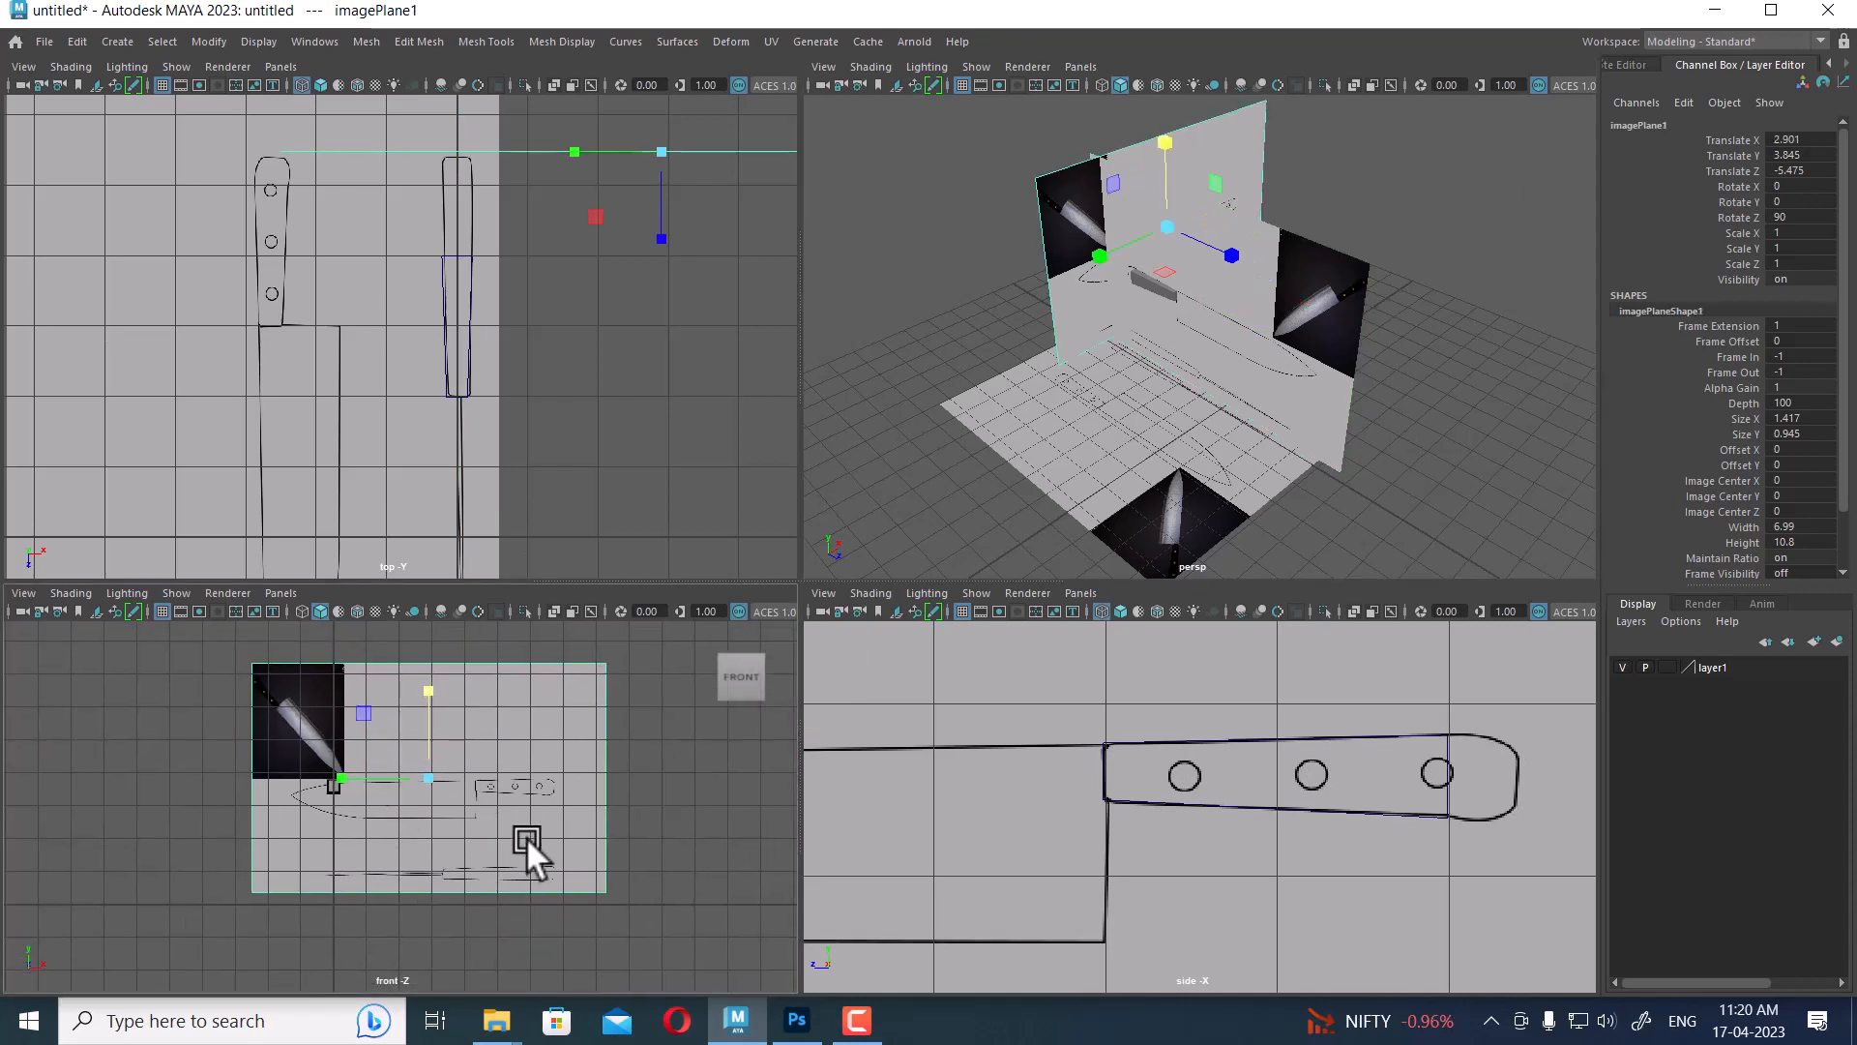
key("Delete")
Add the side-view and top-view image planes to layer1, and test the layer by hiding and showing it
left_click(1333, 304)
left_click(1209, 467)
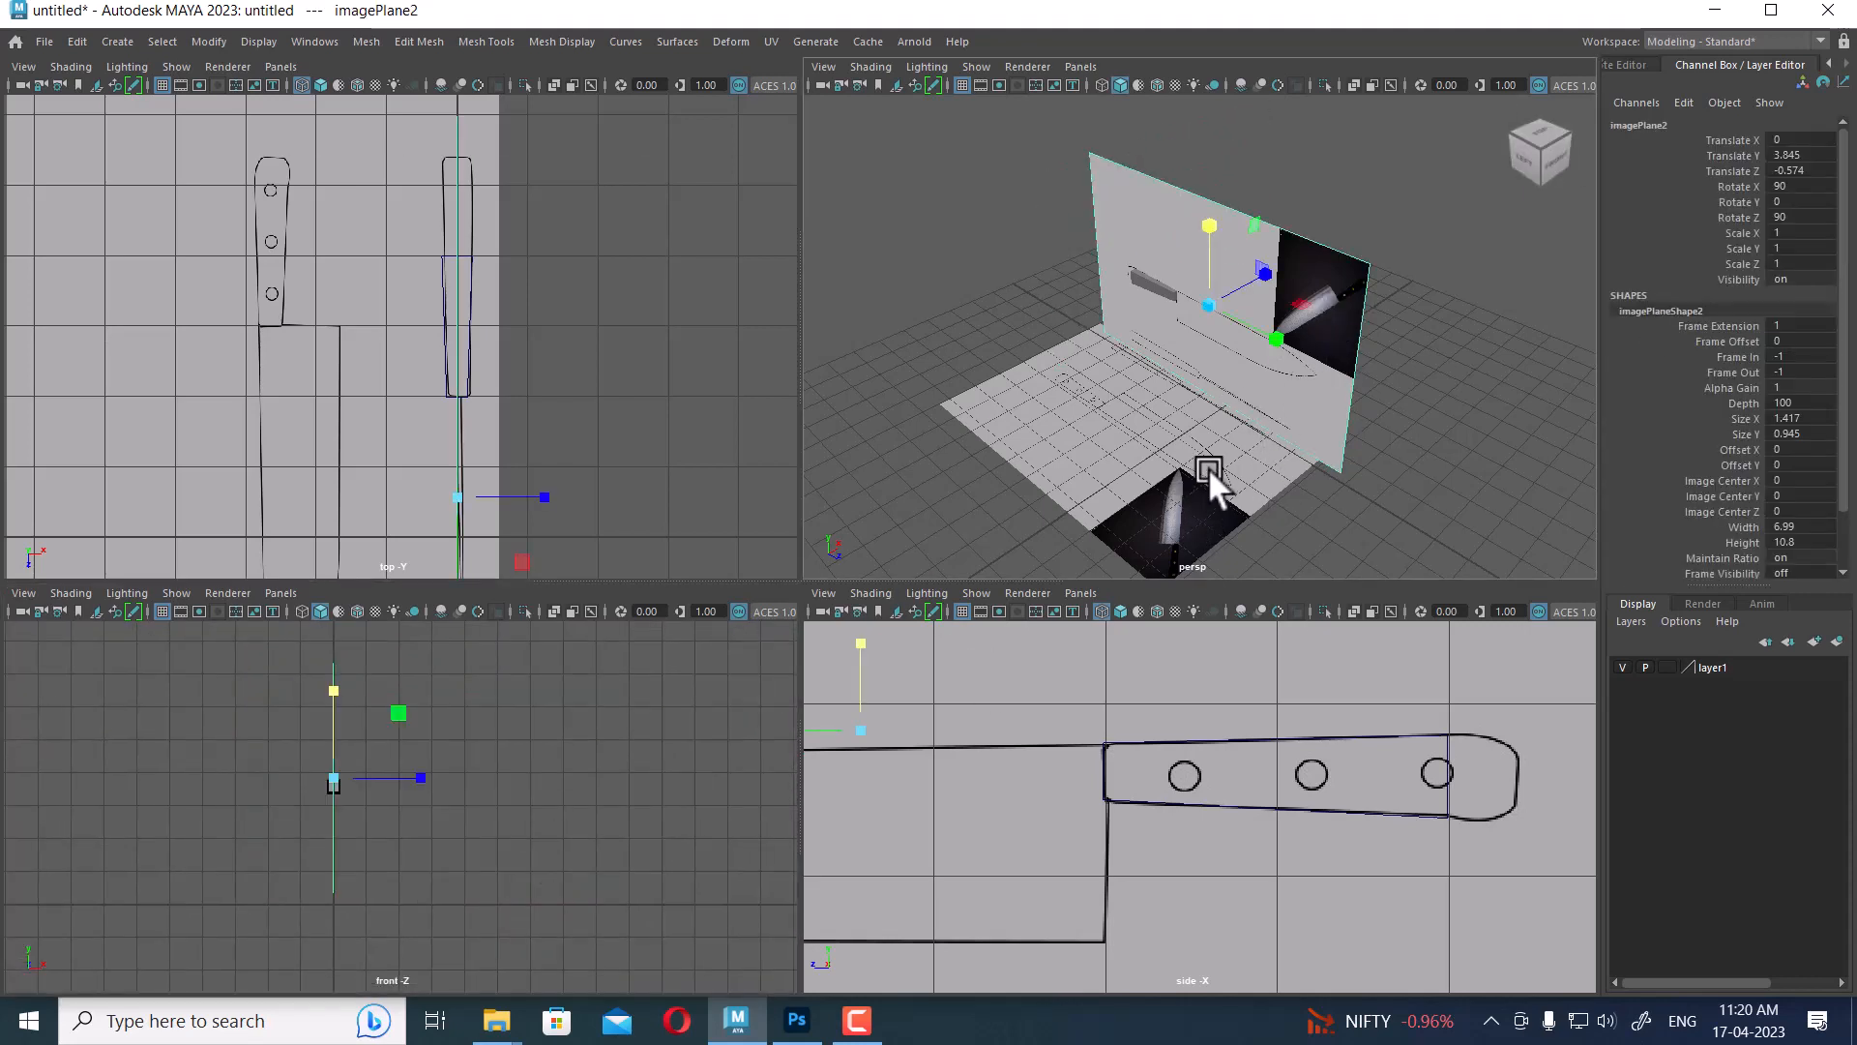
left_click(1766, 664)
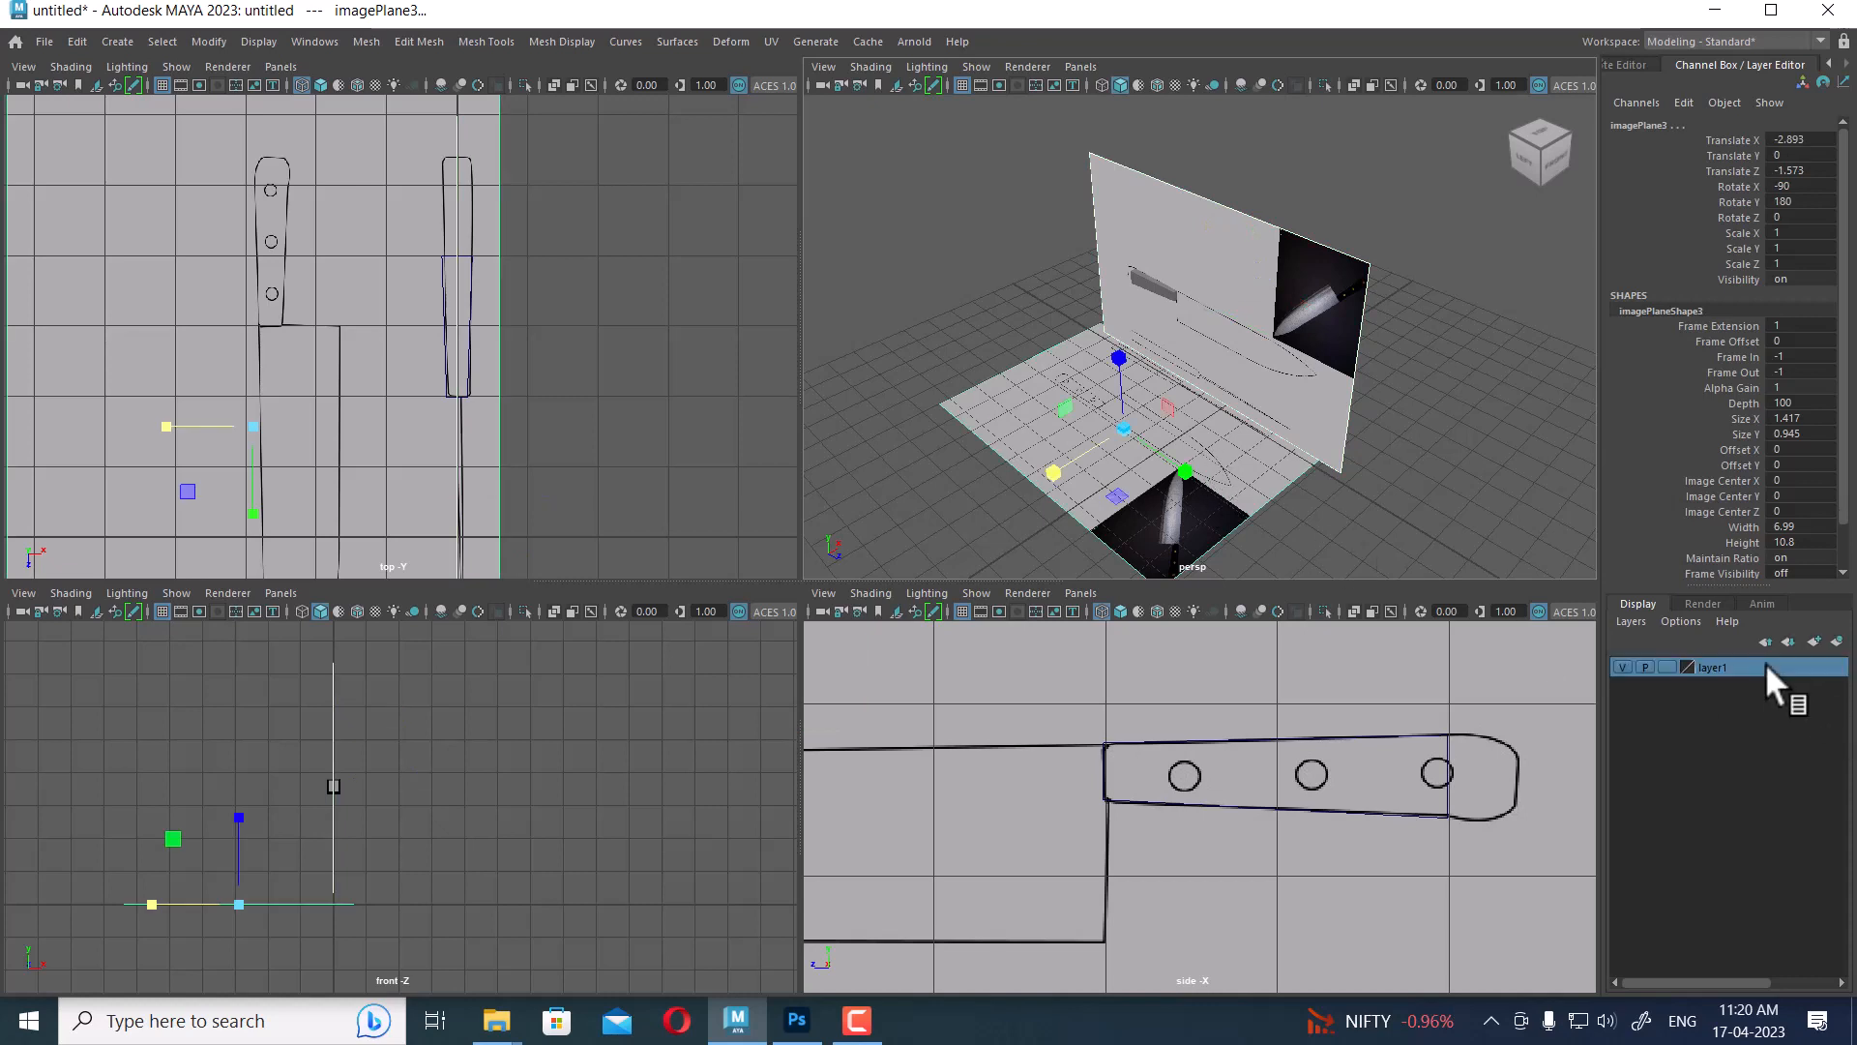
right_click(1760, 663)
left_click(1723, 700)
left_click(1621, 666)
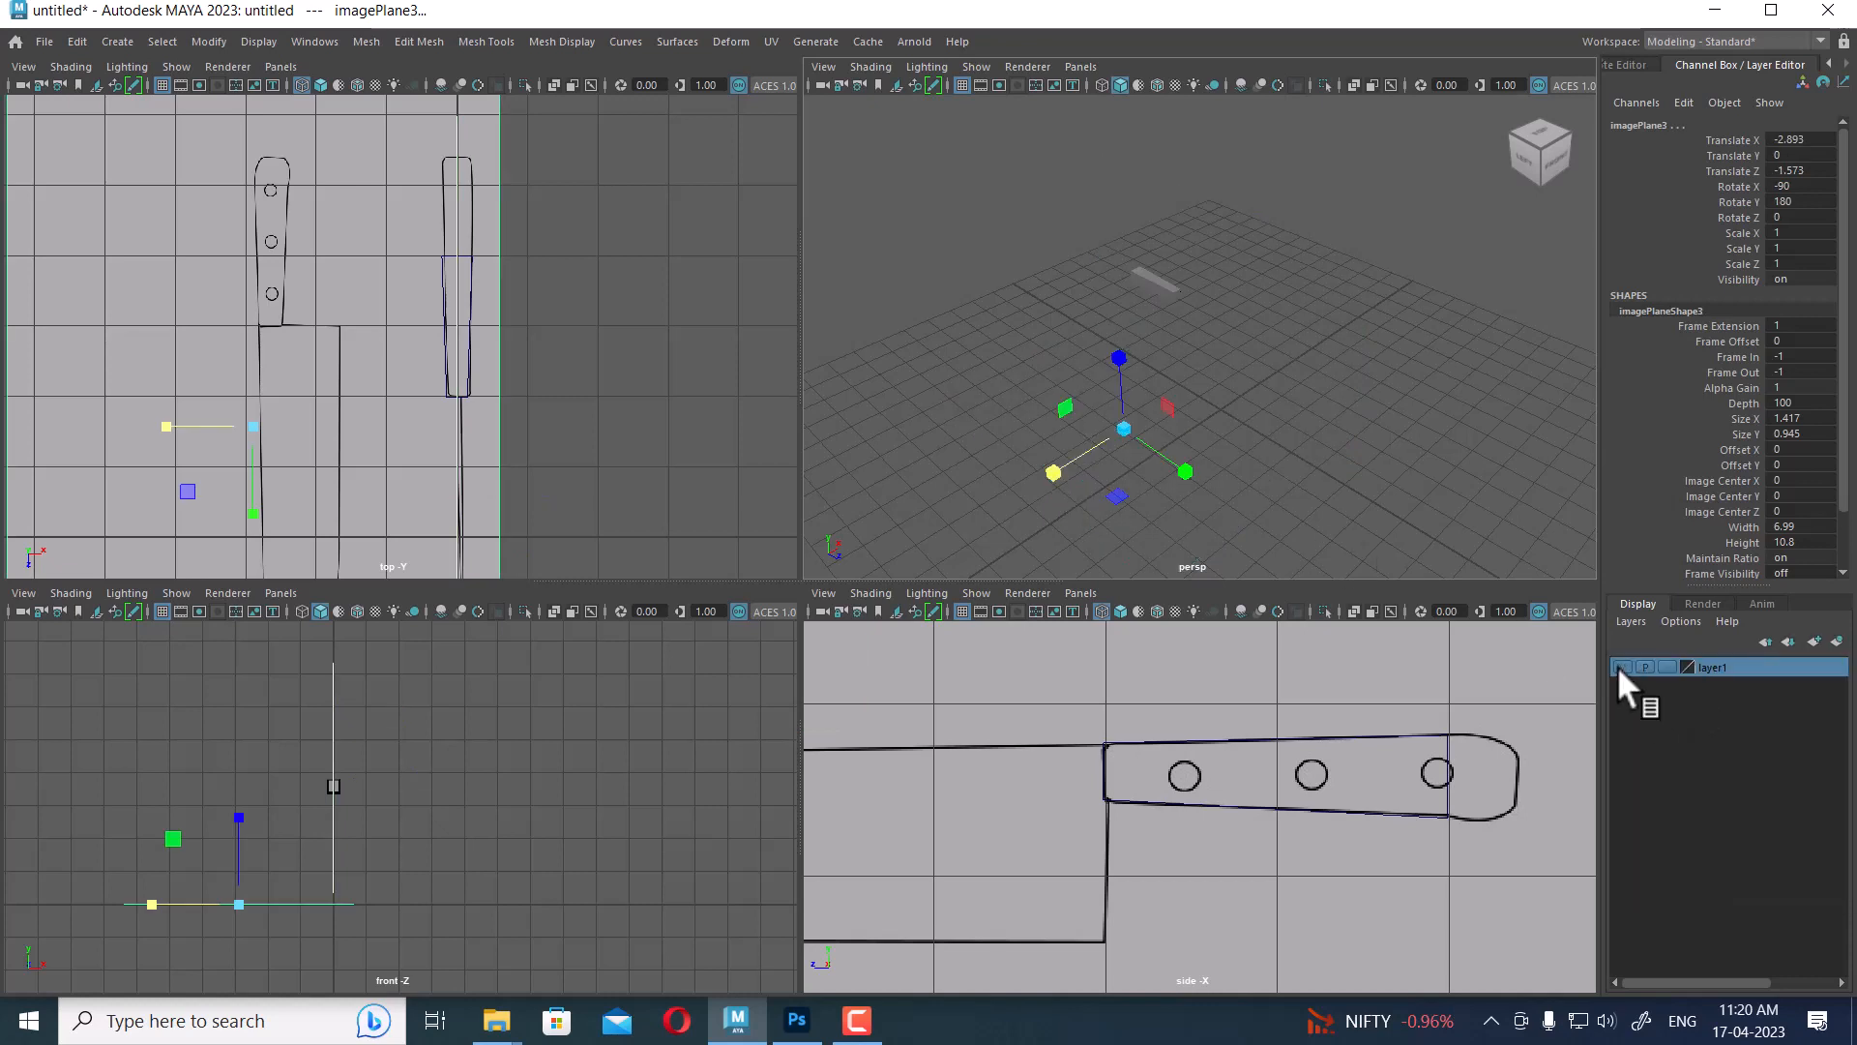
left_click(1621, 666)
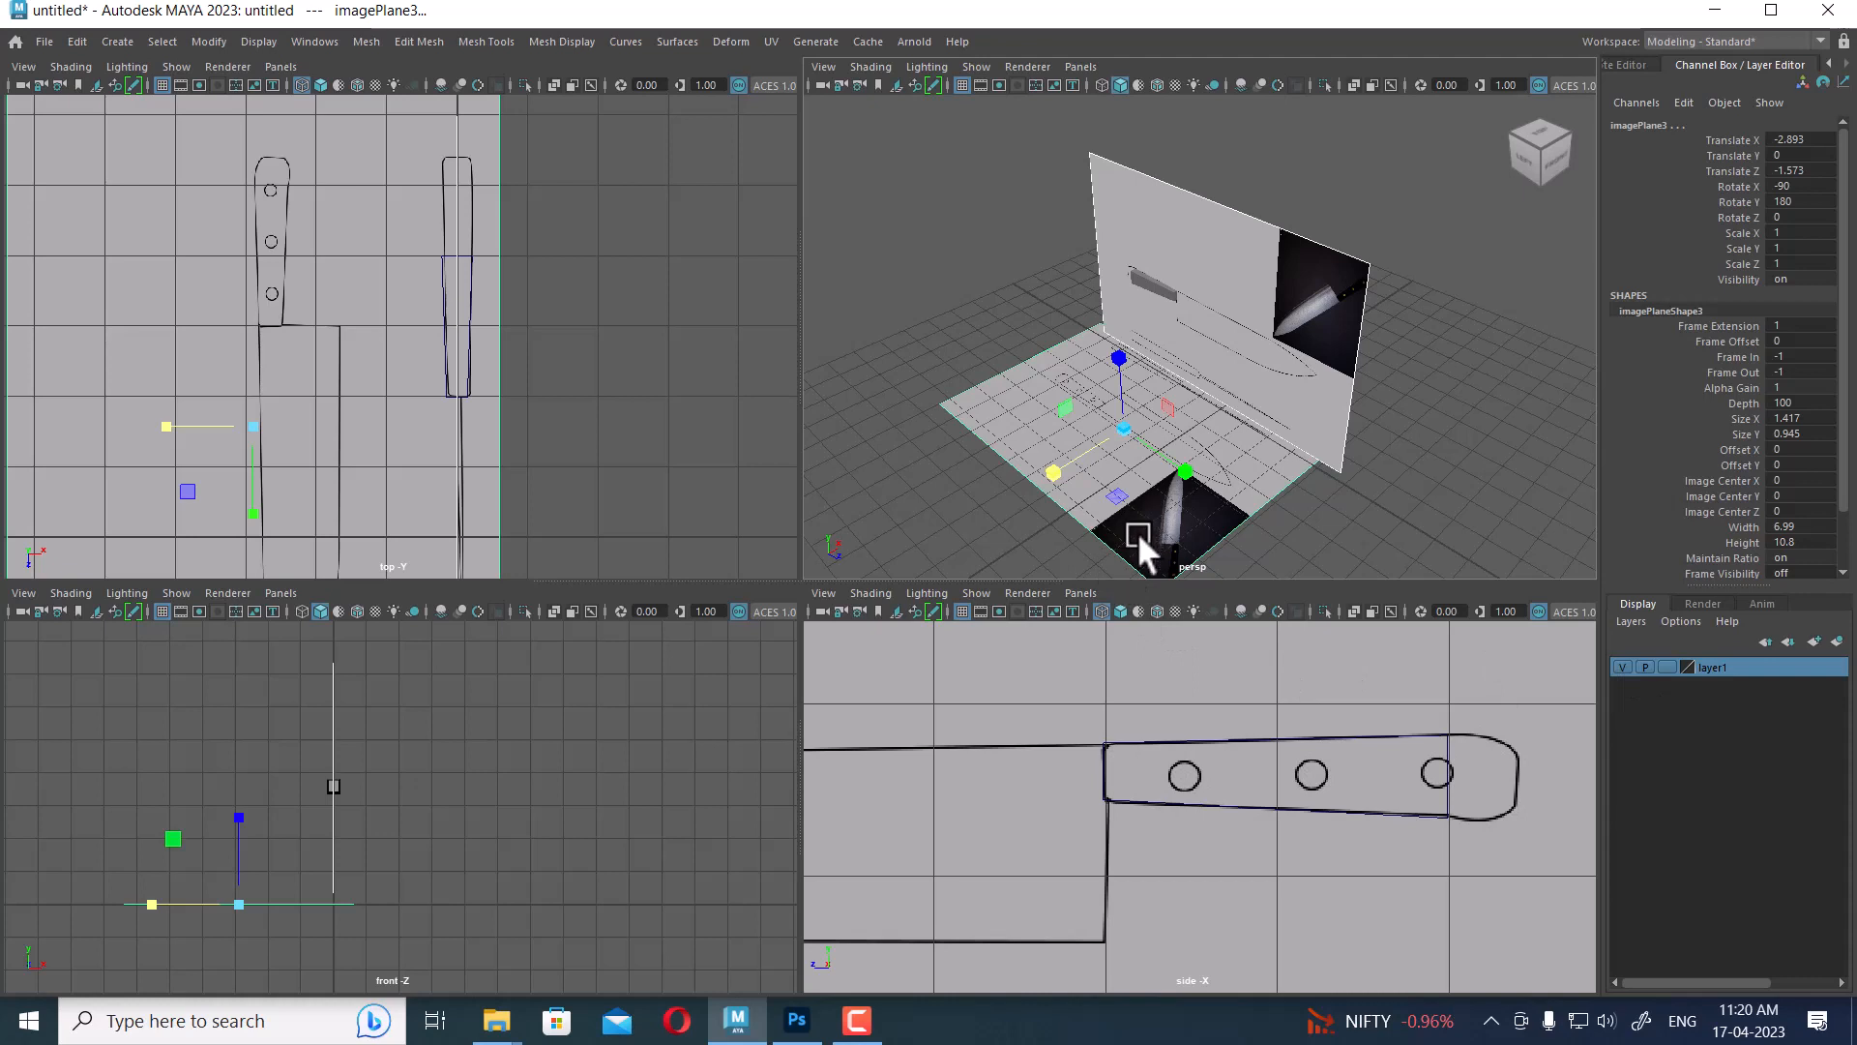
Reselect the handle cube, enlarge the side view and set layer1's display type to Reference
scroll(1244, 851, "down", 1)
key("ctrl+z")
key("space")
middle_click_drag(1298, 731, 1238, 731, "alt")
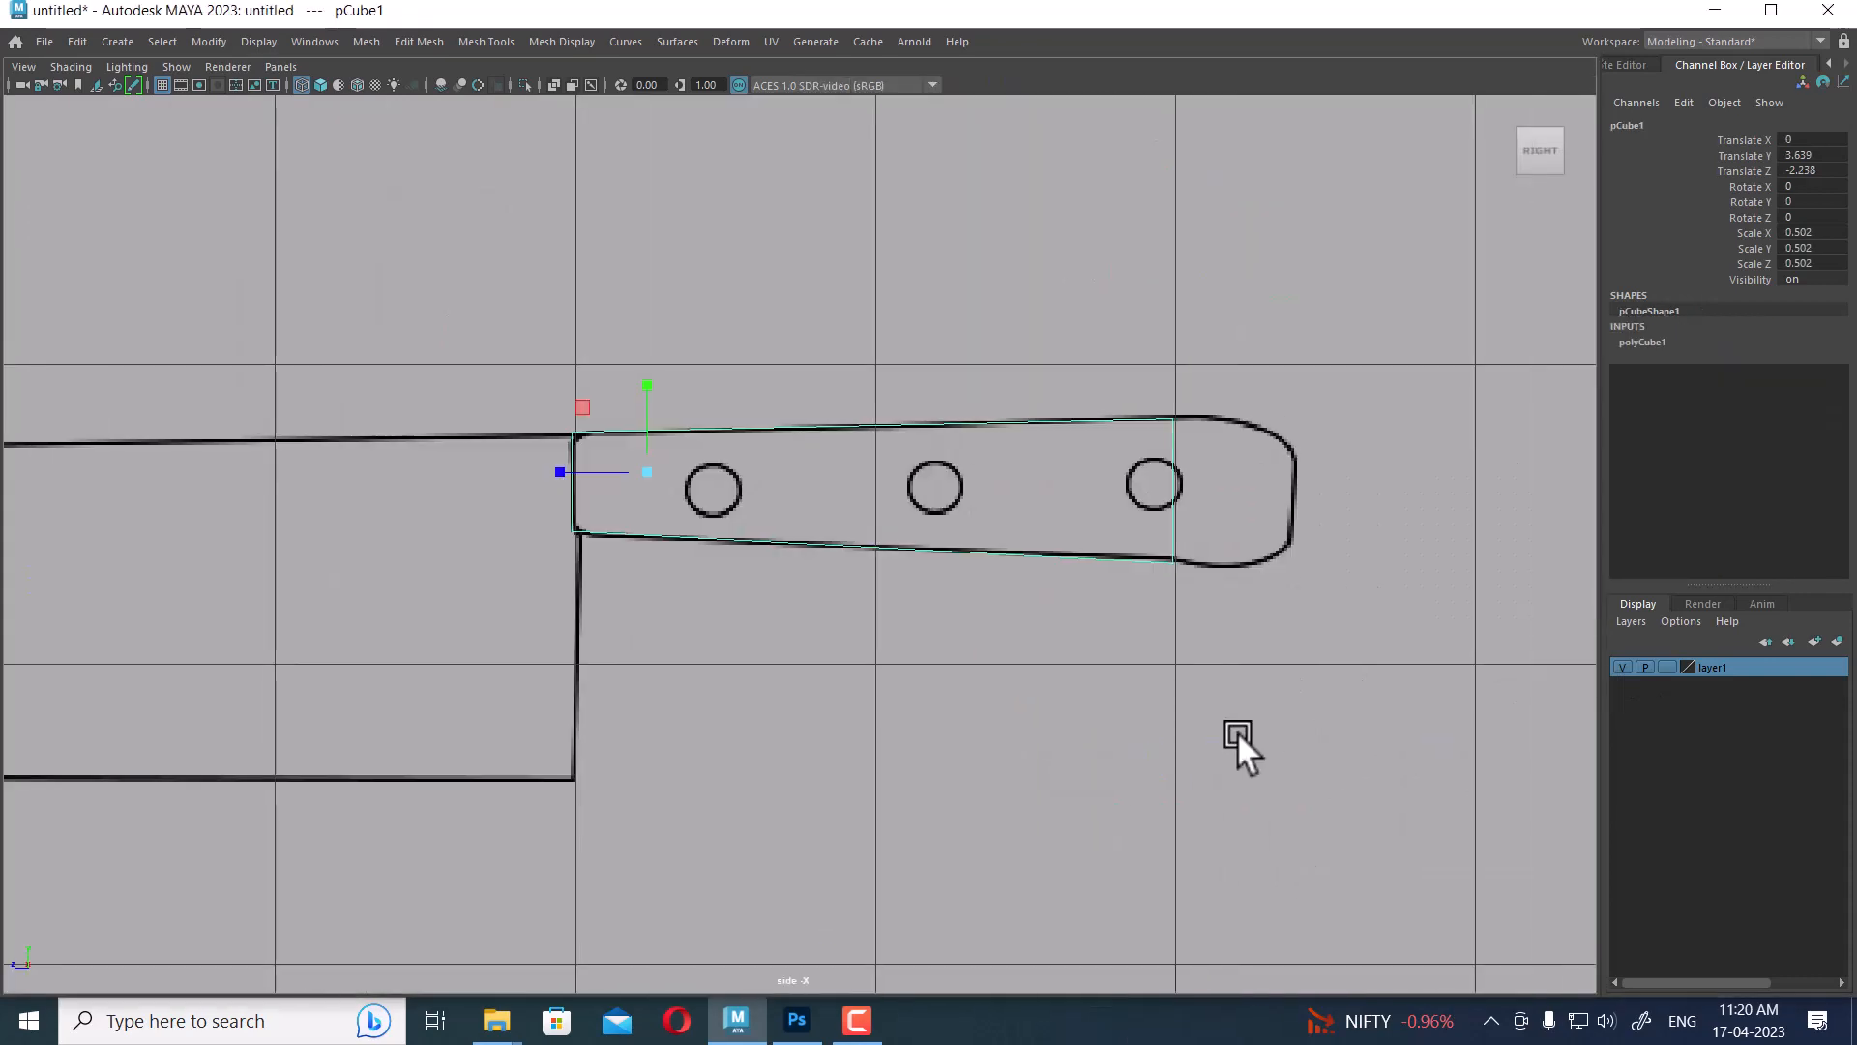
scroll(1238, 731, "up", 1)
right_click(1119, 333)
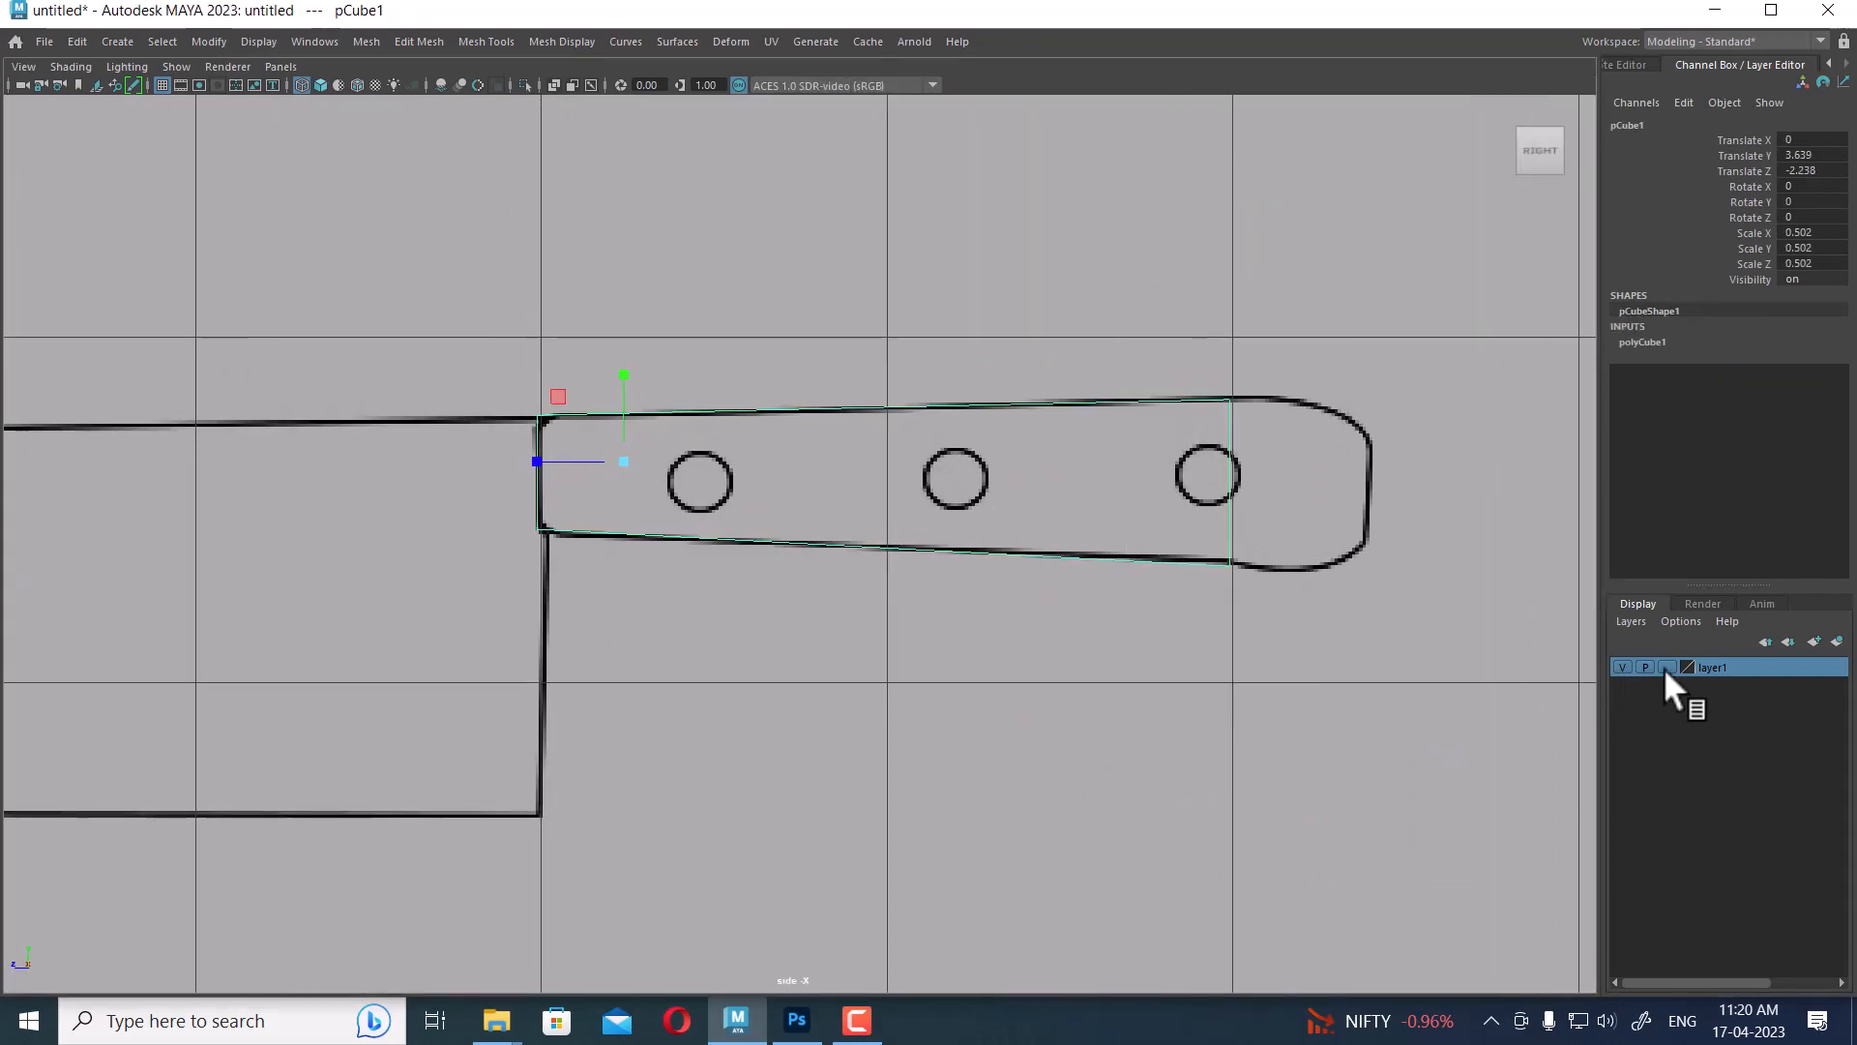
left_click(1667, 668)
left_click(1667, 668)
Extrude the cube's rear end face in the side view to reach the rounded butt of the drawn handle
left_click_drag(1247, 333, 1195, 588)
right_click_drag(1286, 303, 1294, 365)
left_click_drag(1360, 348, 1153, 534)
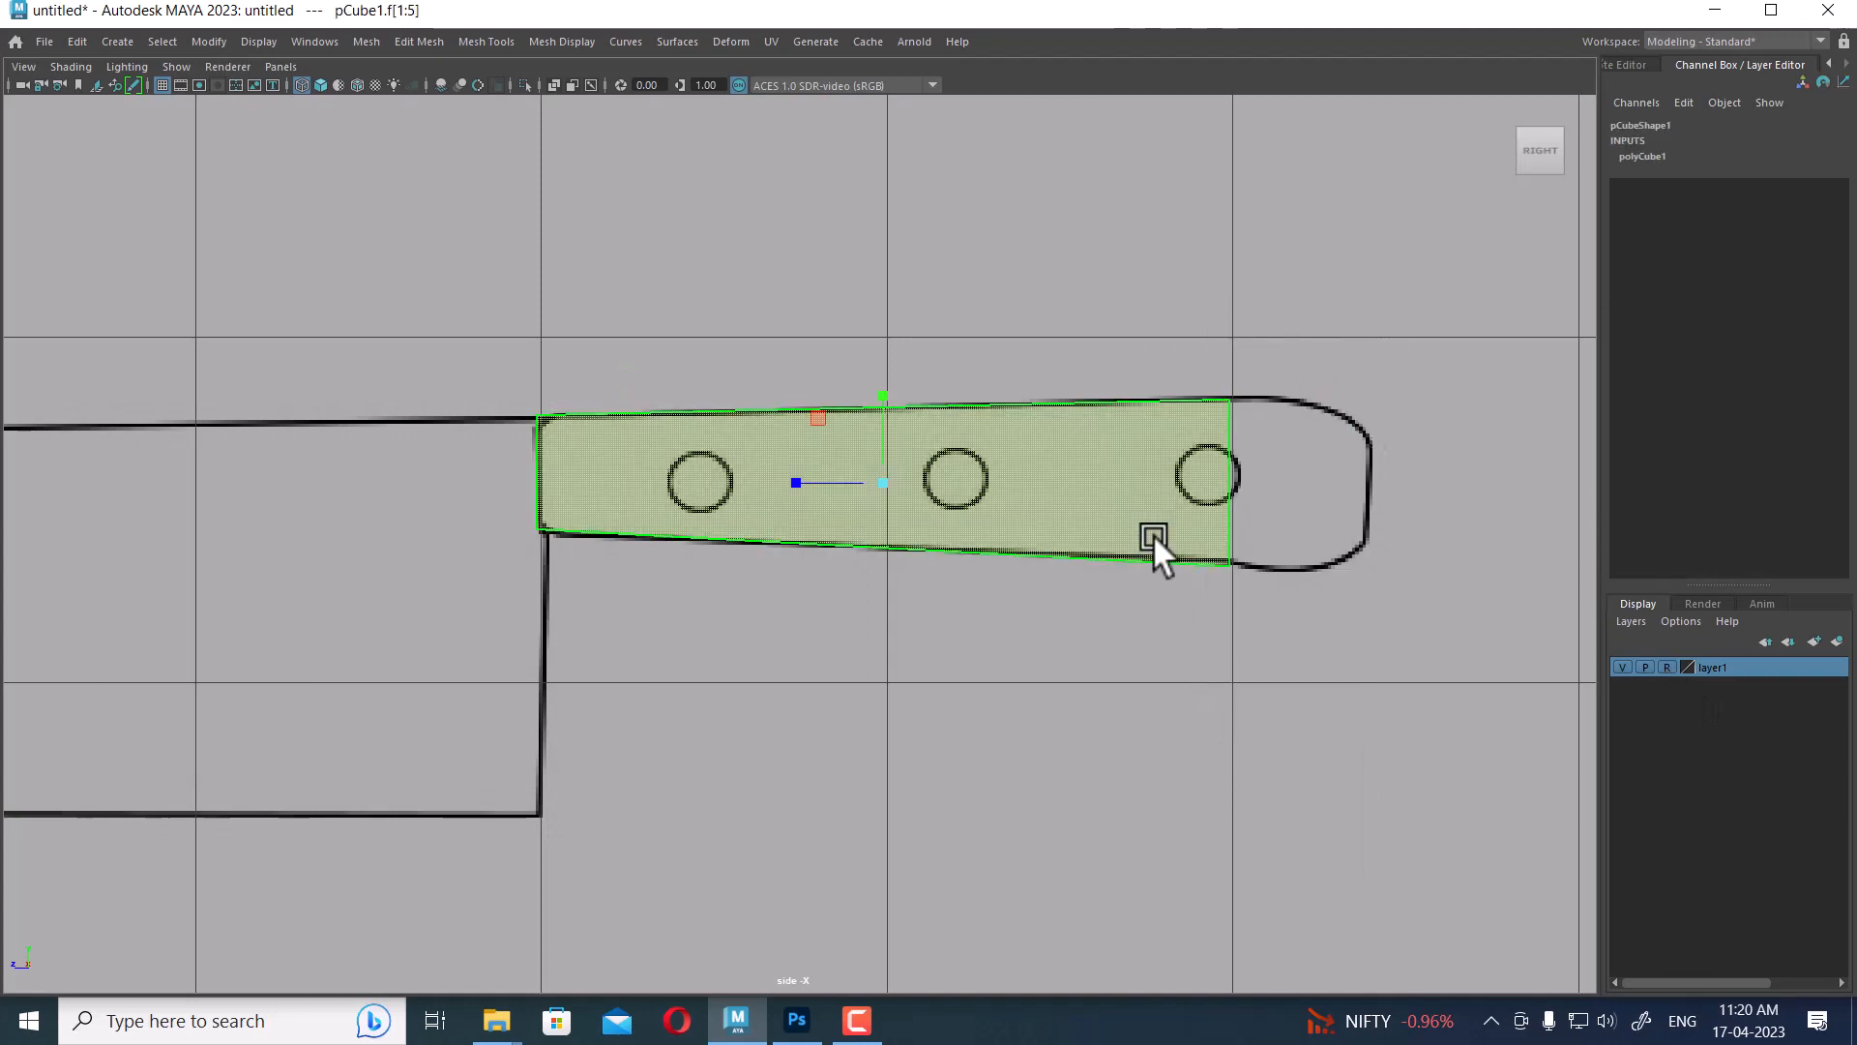
left_click_drag(1105, 352, 1141, 745)
key("ctrl+e")
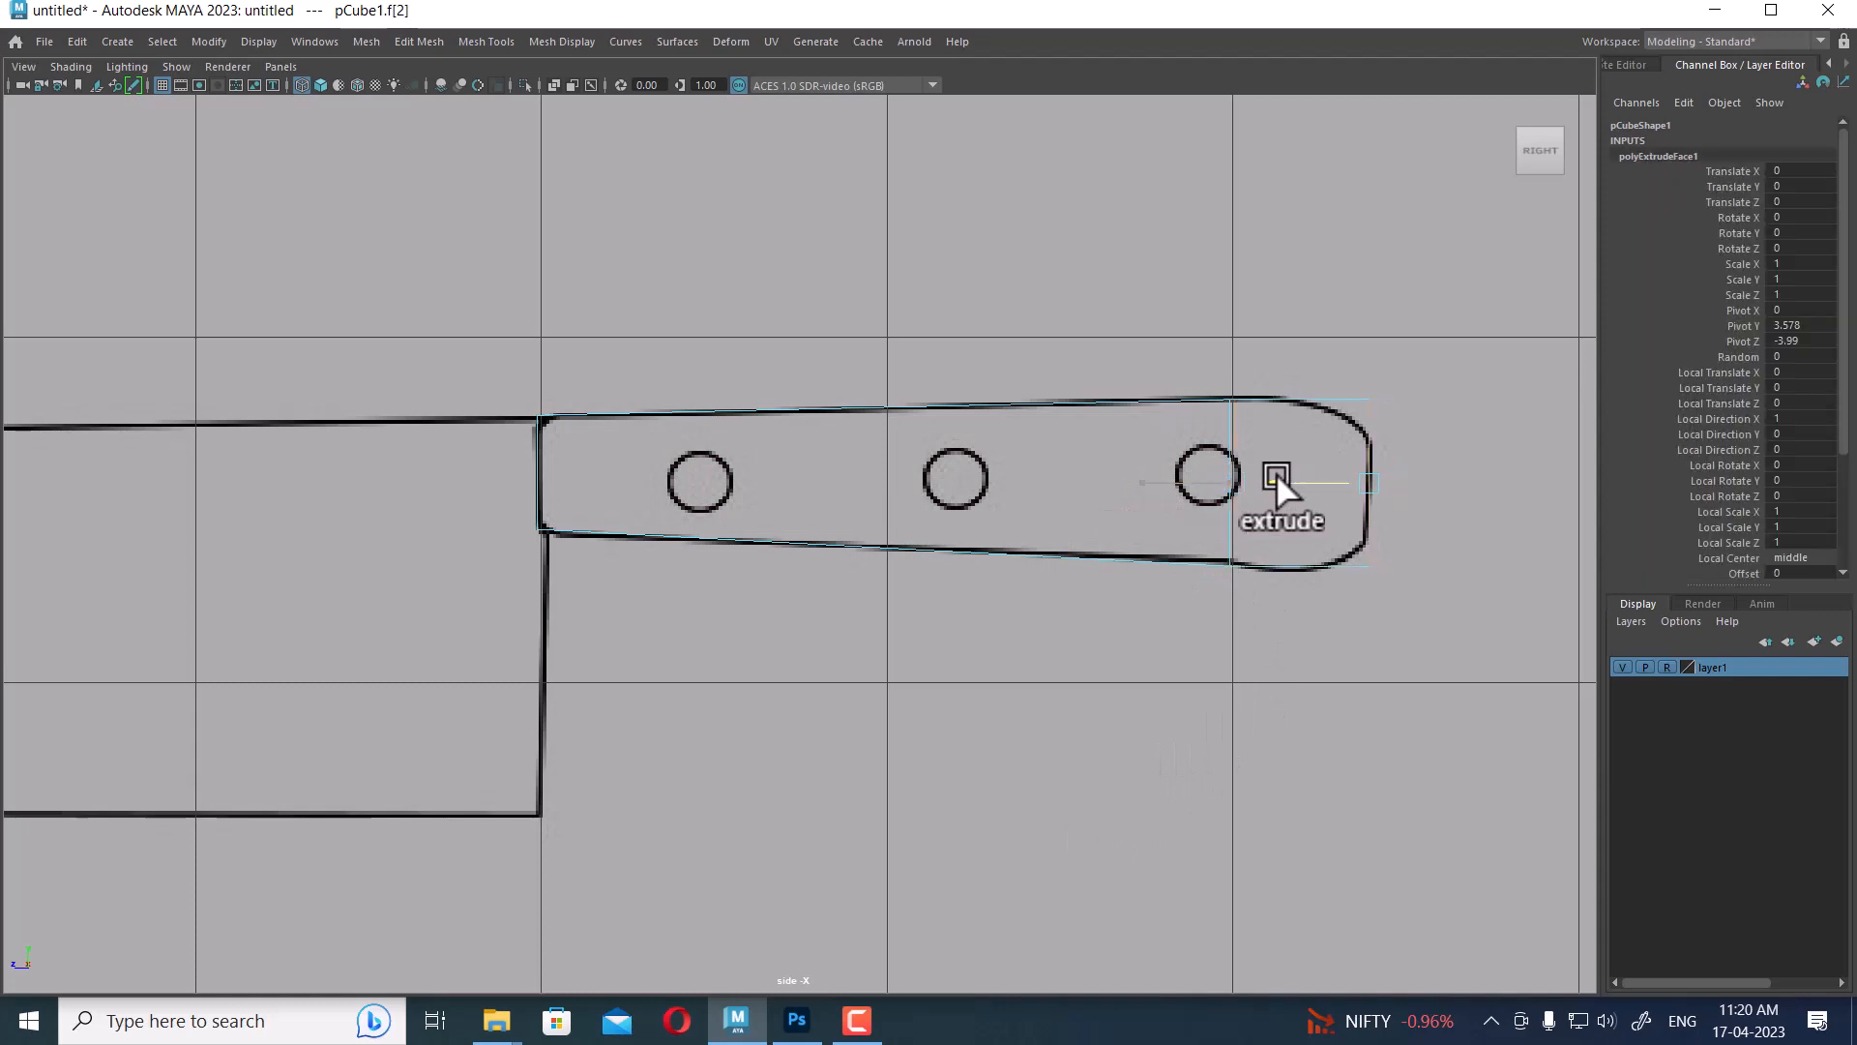
scroll(1350, 542, "up", 2)
scroll(1350, 599, "up", 2)
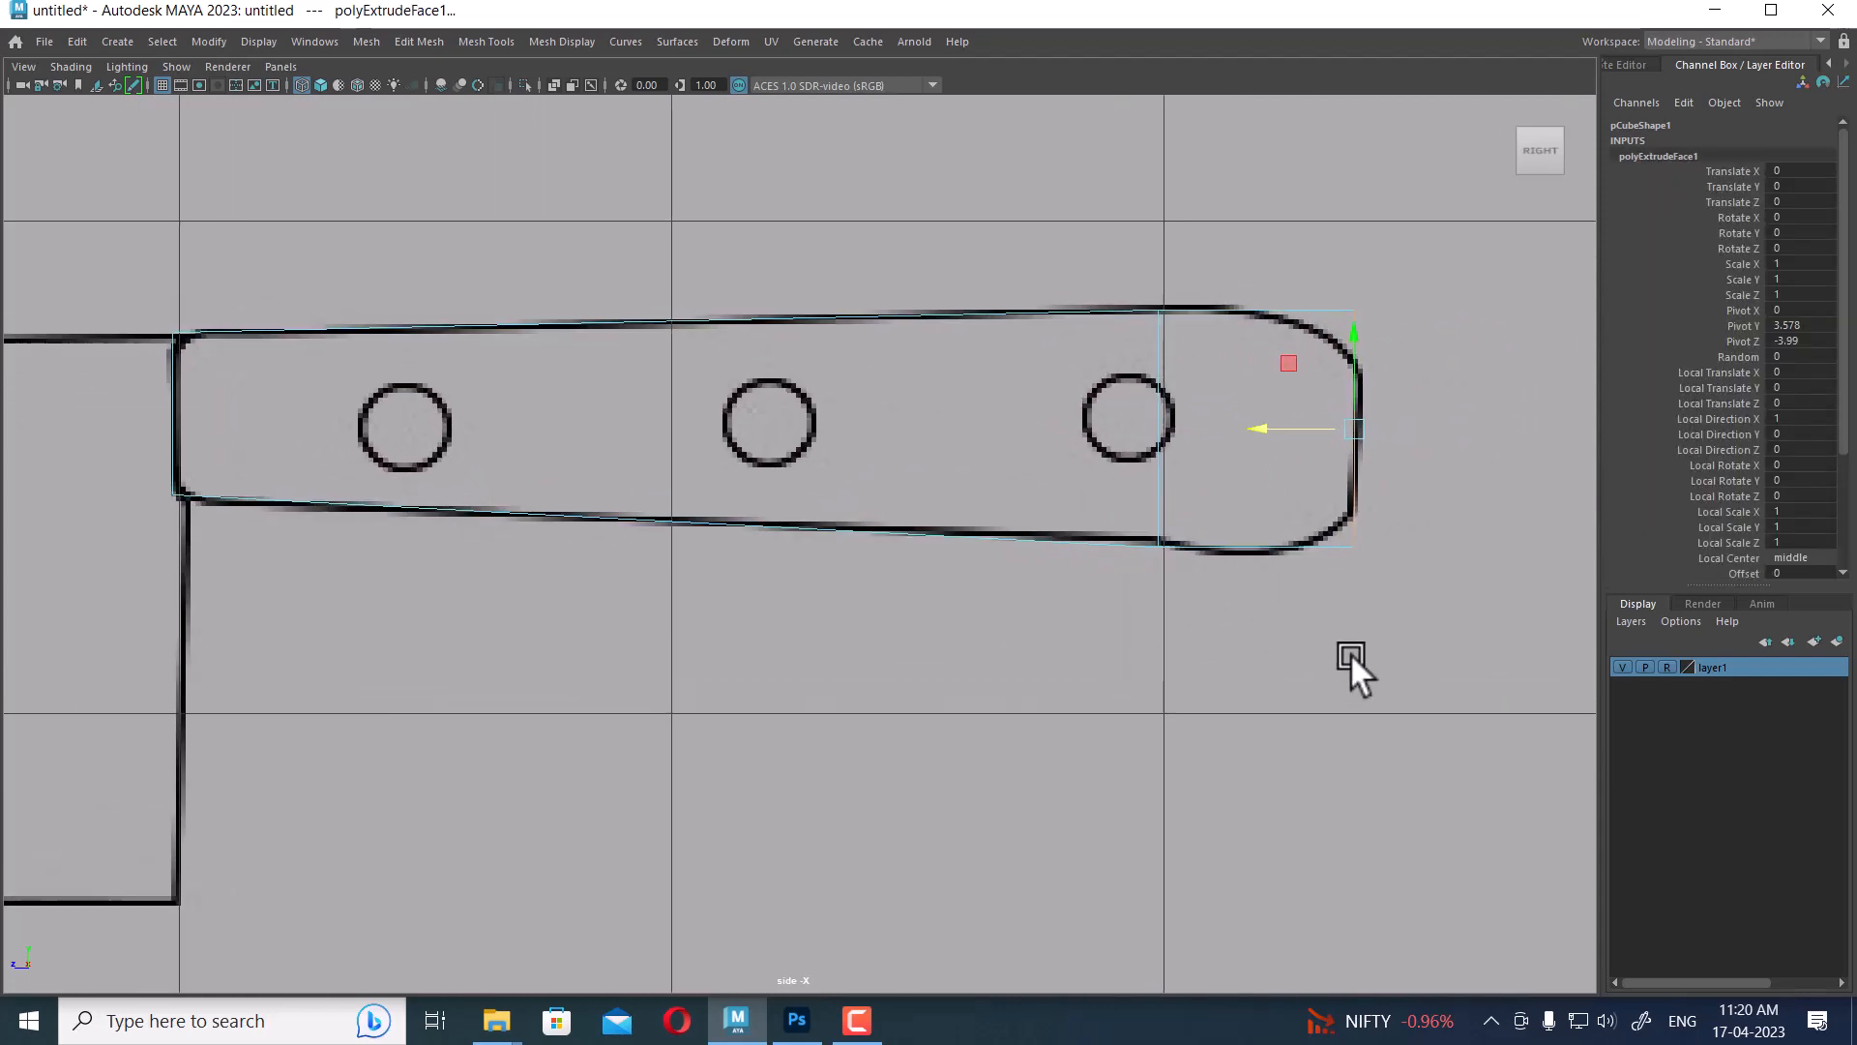
Examine the extruded handle end in the perspective view and against the side-view outline
key("space")
scroll(1303, 279, "up", 4)
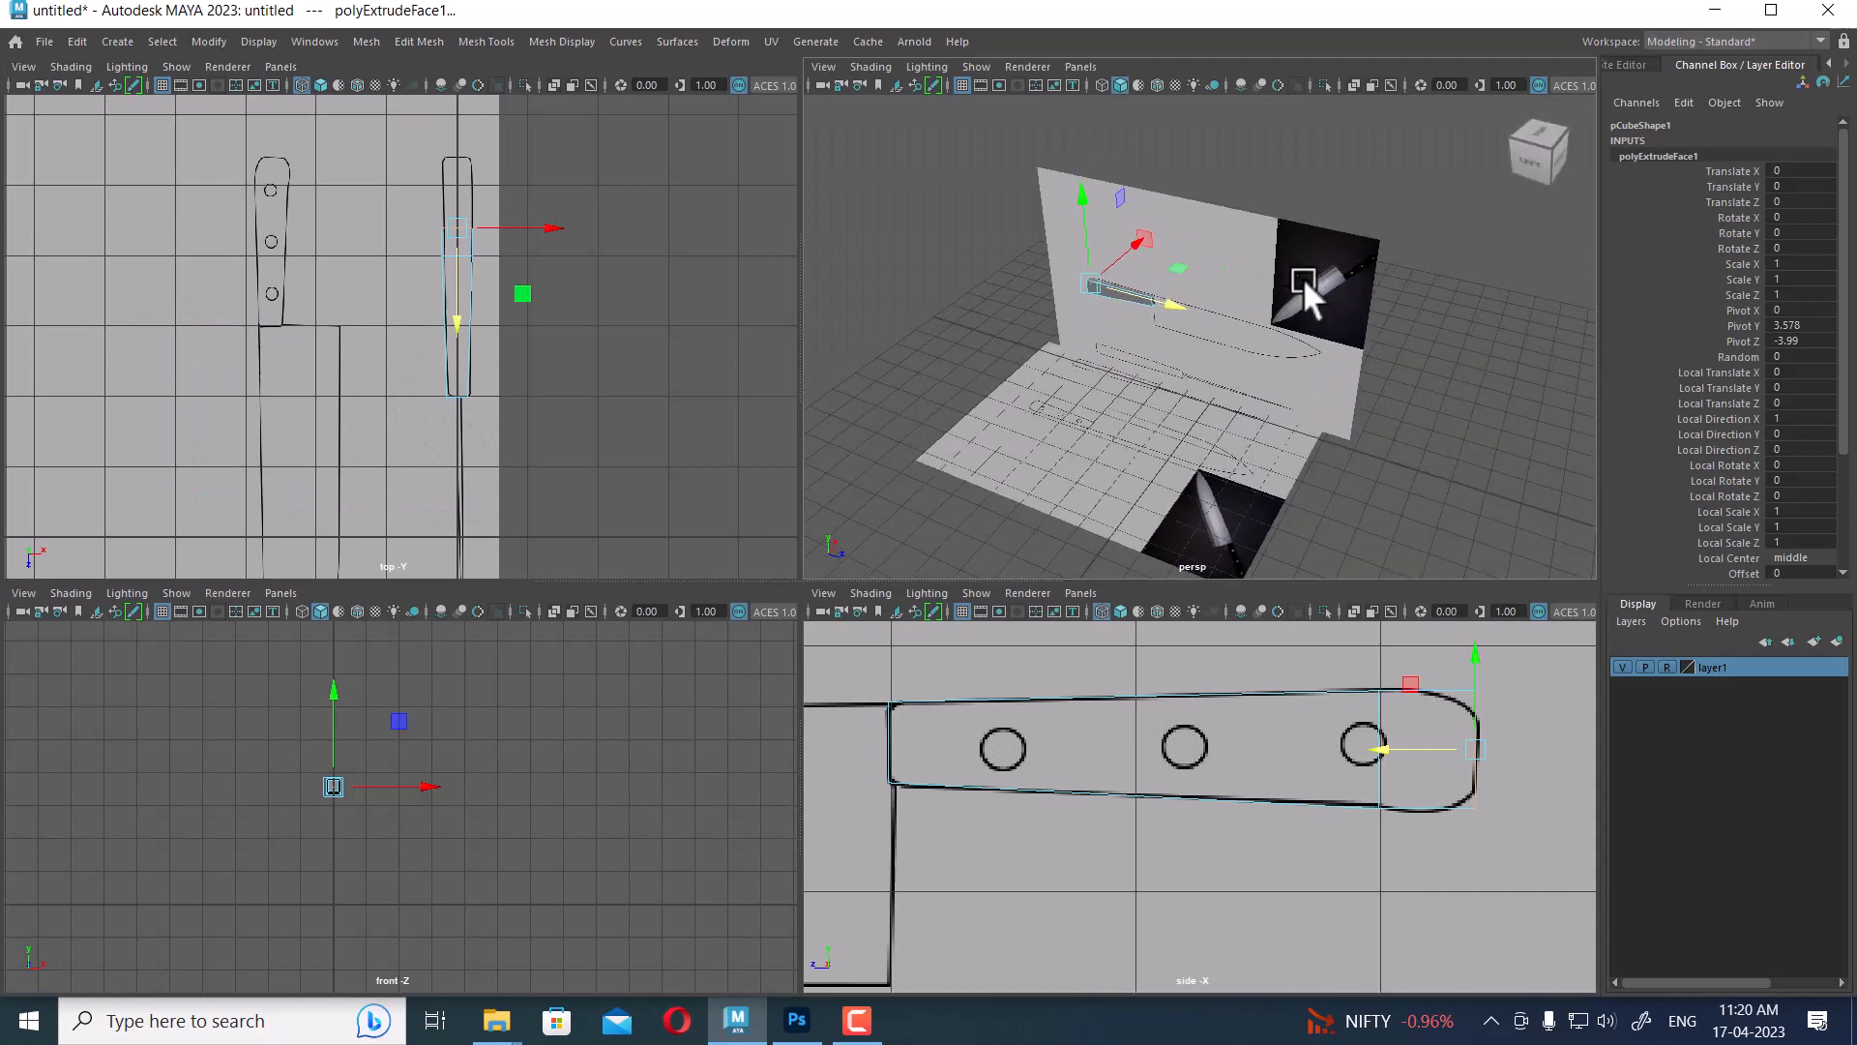
left_click_drag(1303, 276, 1432, 425, "alt")
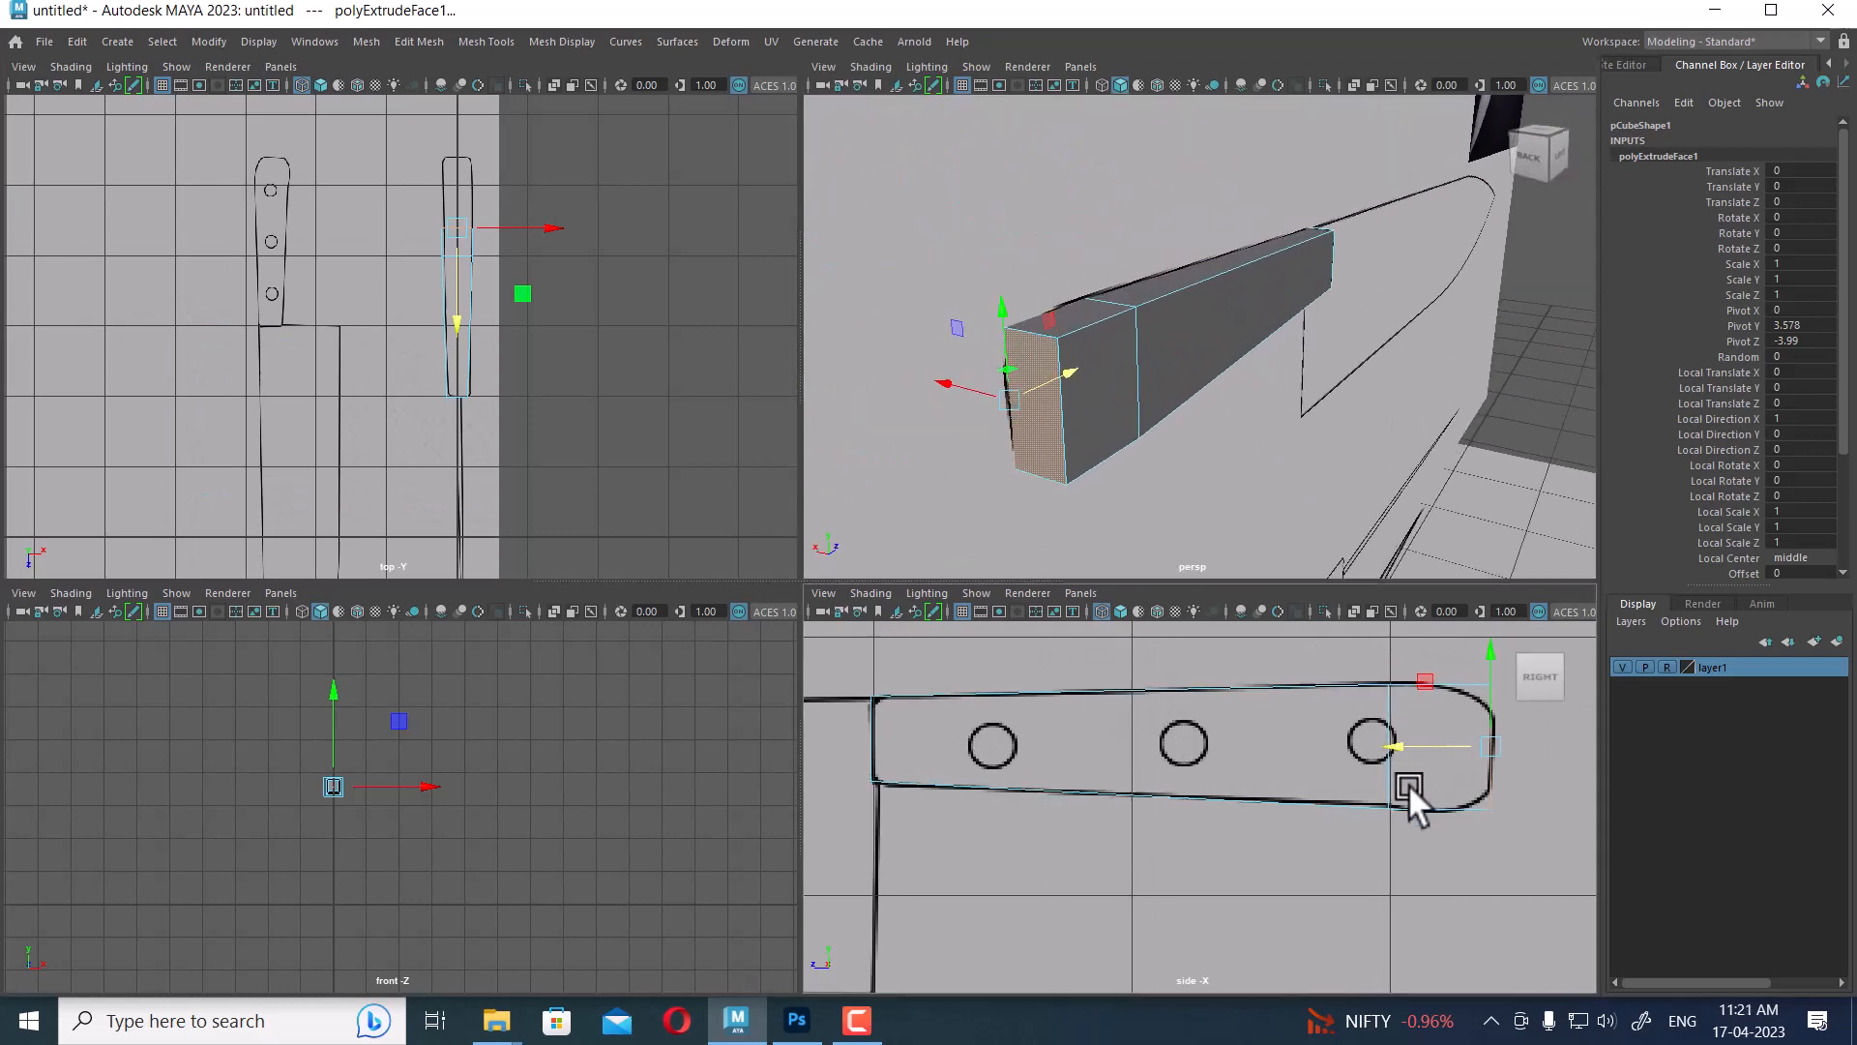
scroll(1402, 785, "up", 1)
key("space")
scroll(1373, 706, "up", 1)
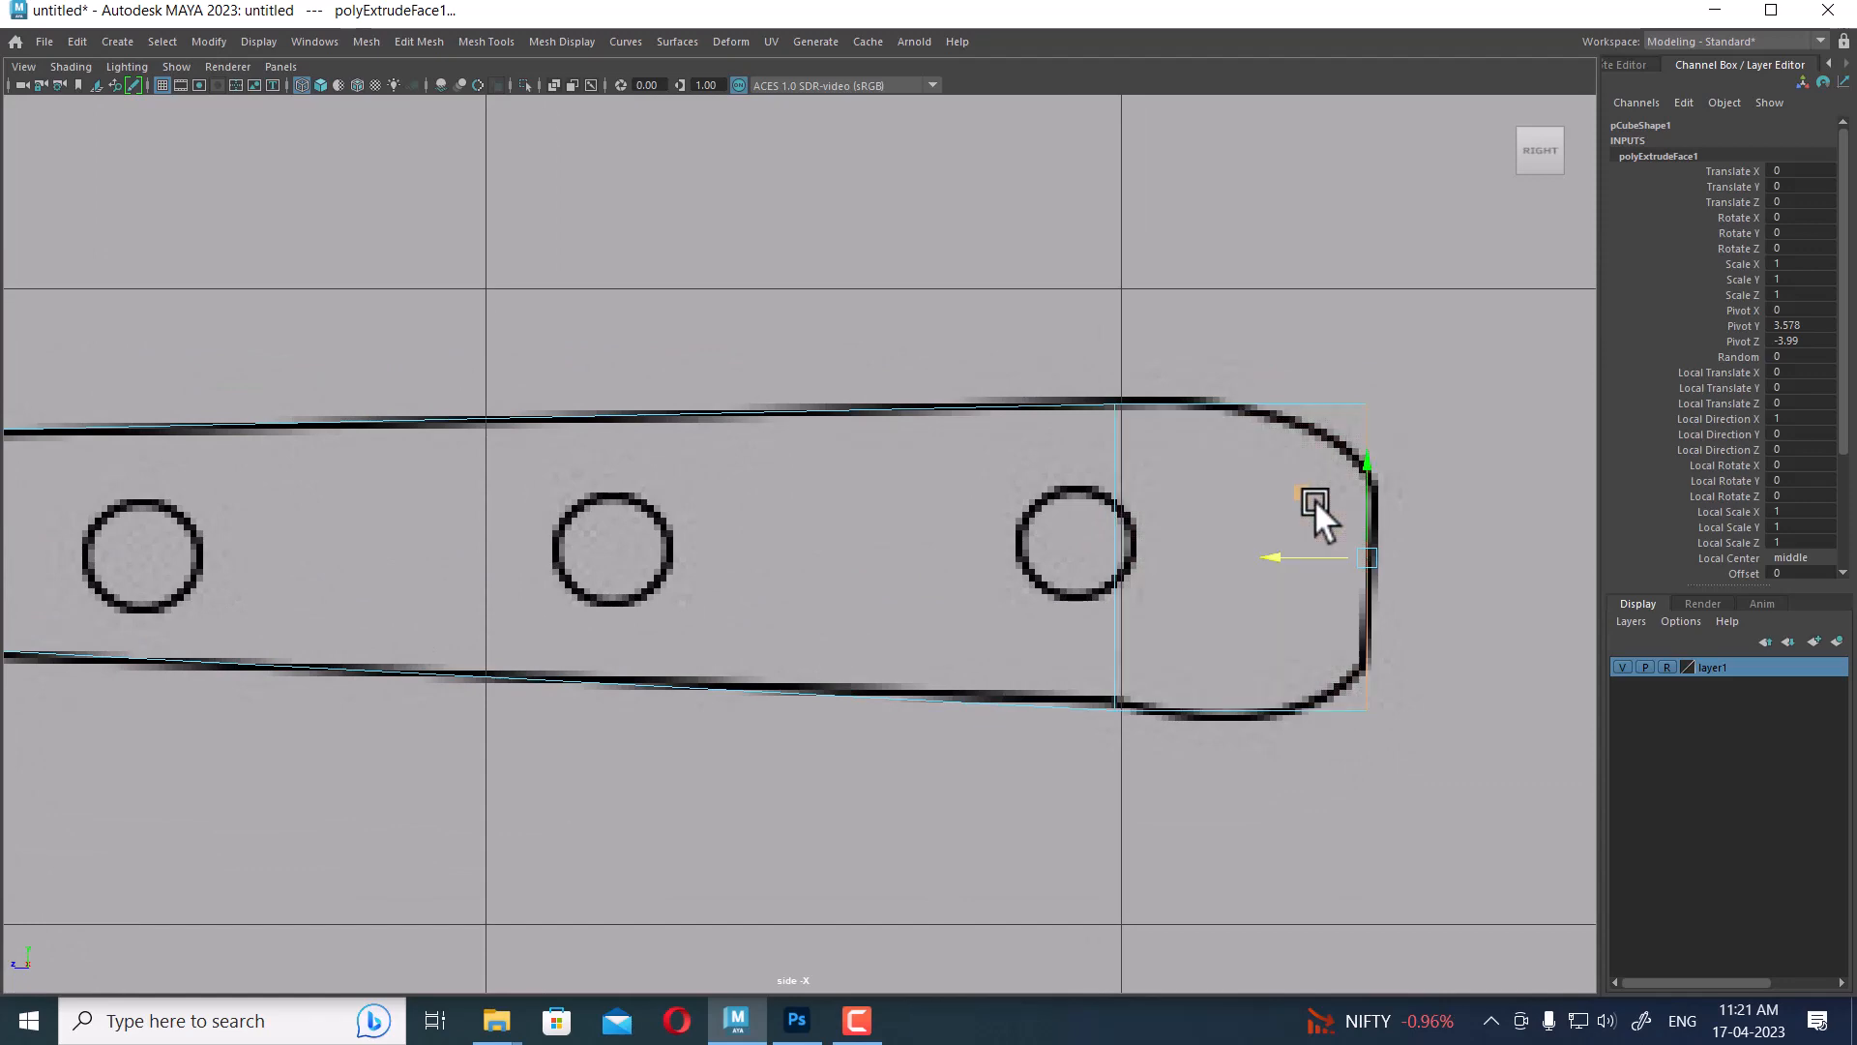
key("space")
left_click_drag(1309, 257, 1327, 258, "alt")
Bevel the upper and lower edges of the handle's rear end face
key("space")
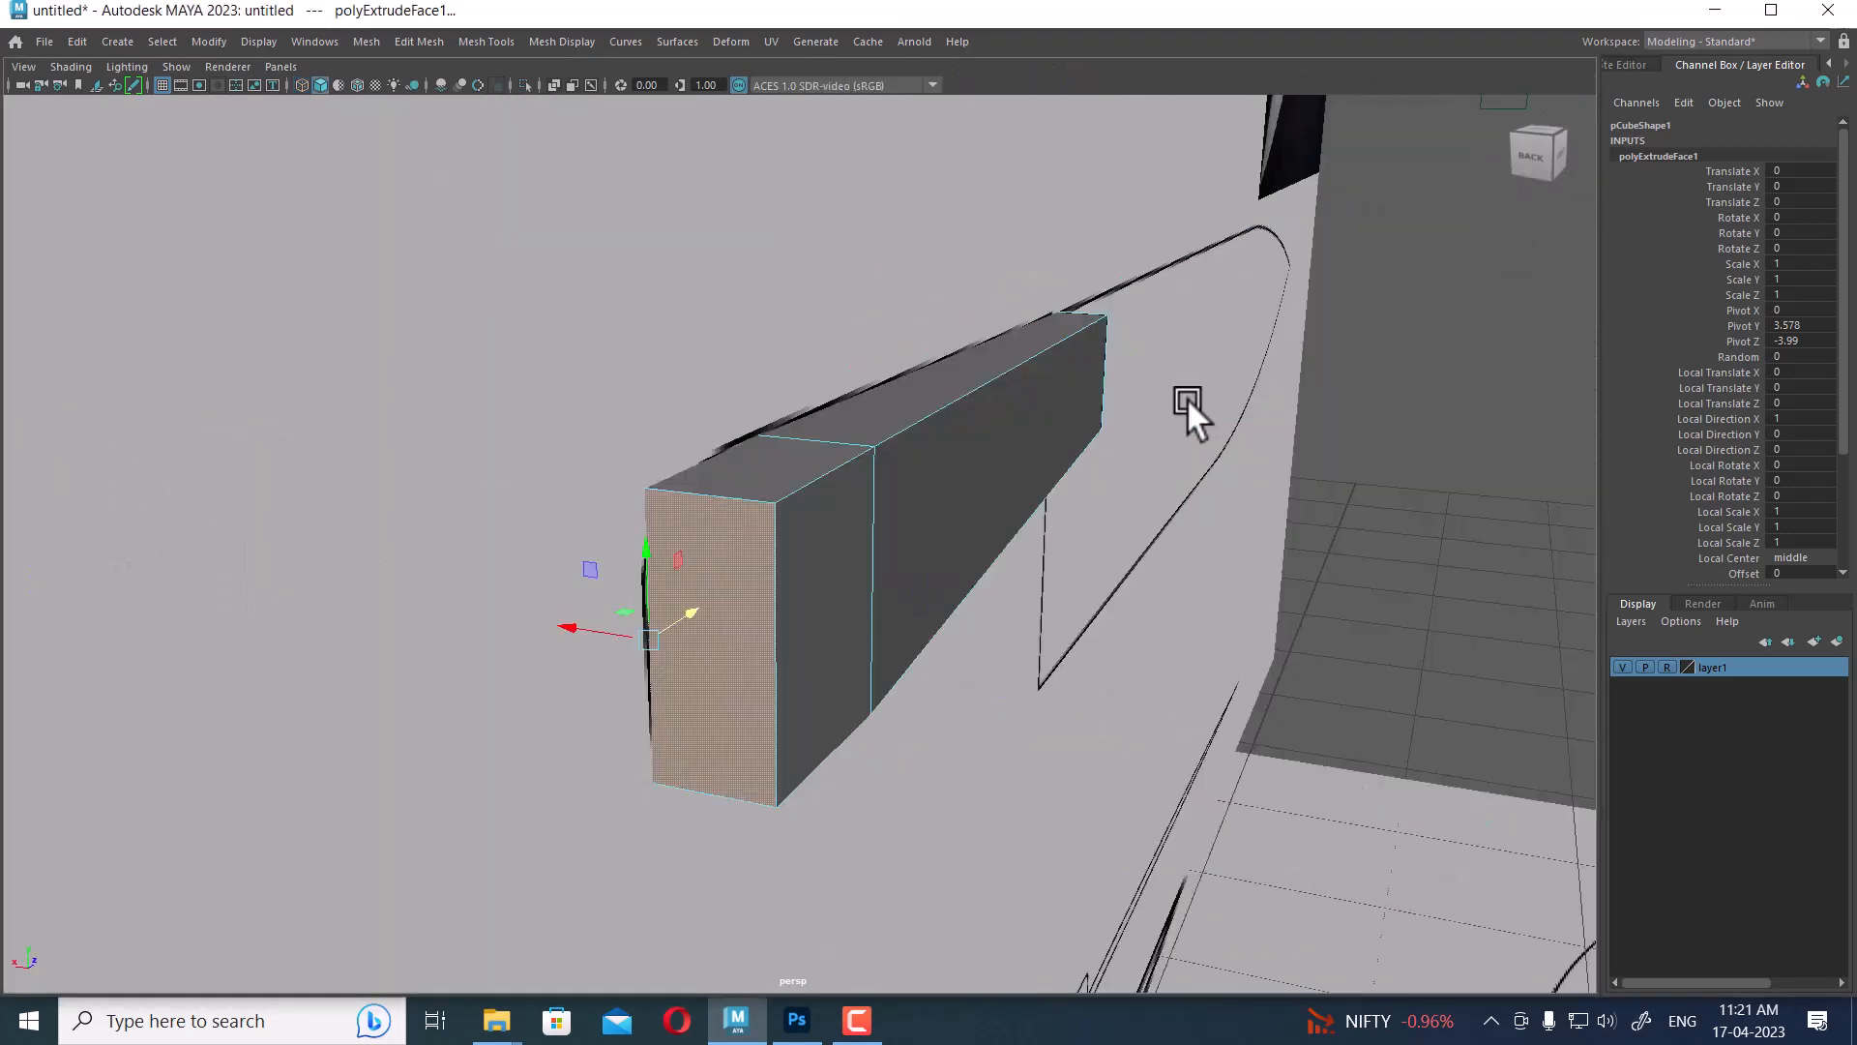
left_click_drag(1187, 397, 839, 531, "alt")
right_click_drag(831, 421, 833, 193)
left_click(754, 489)
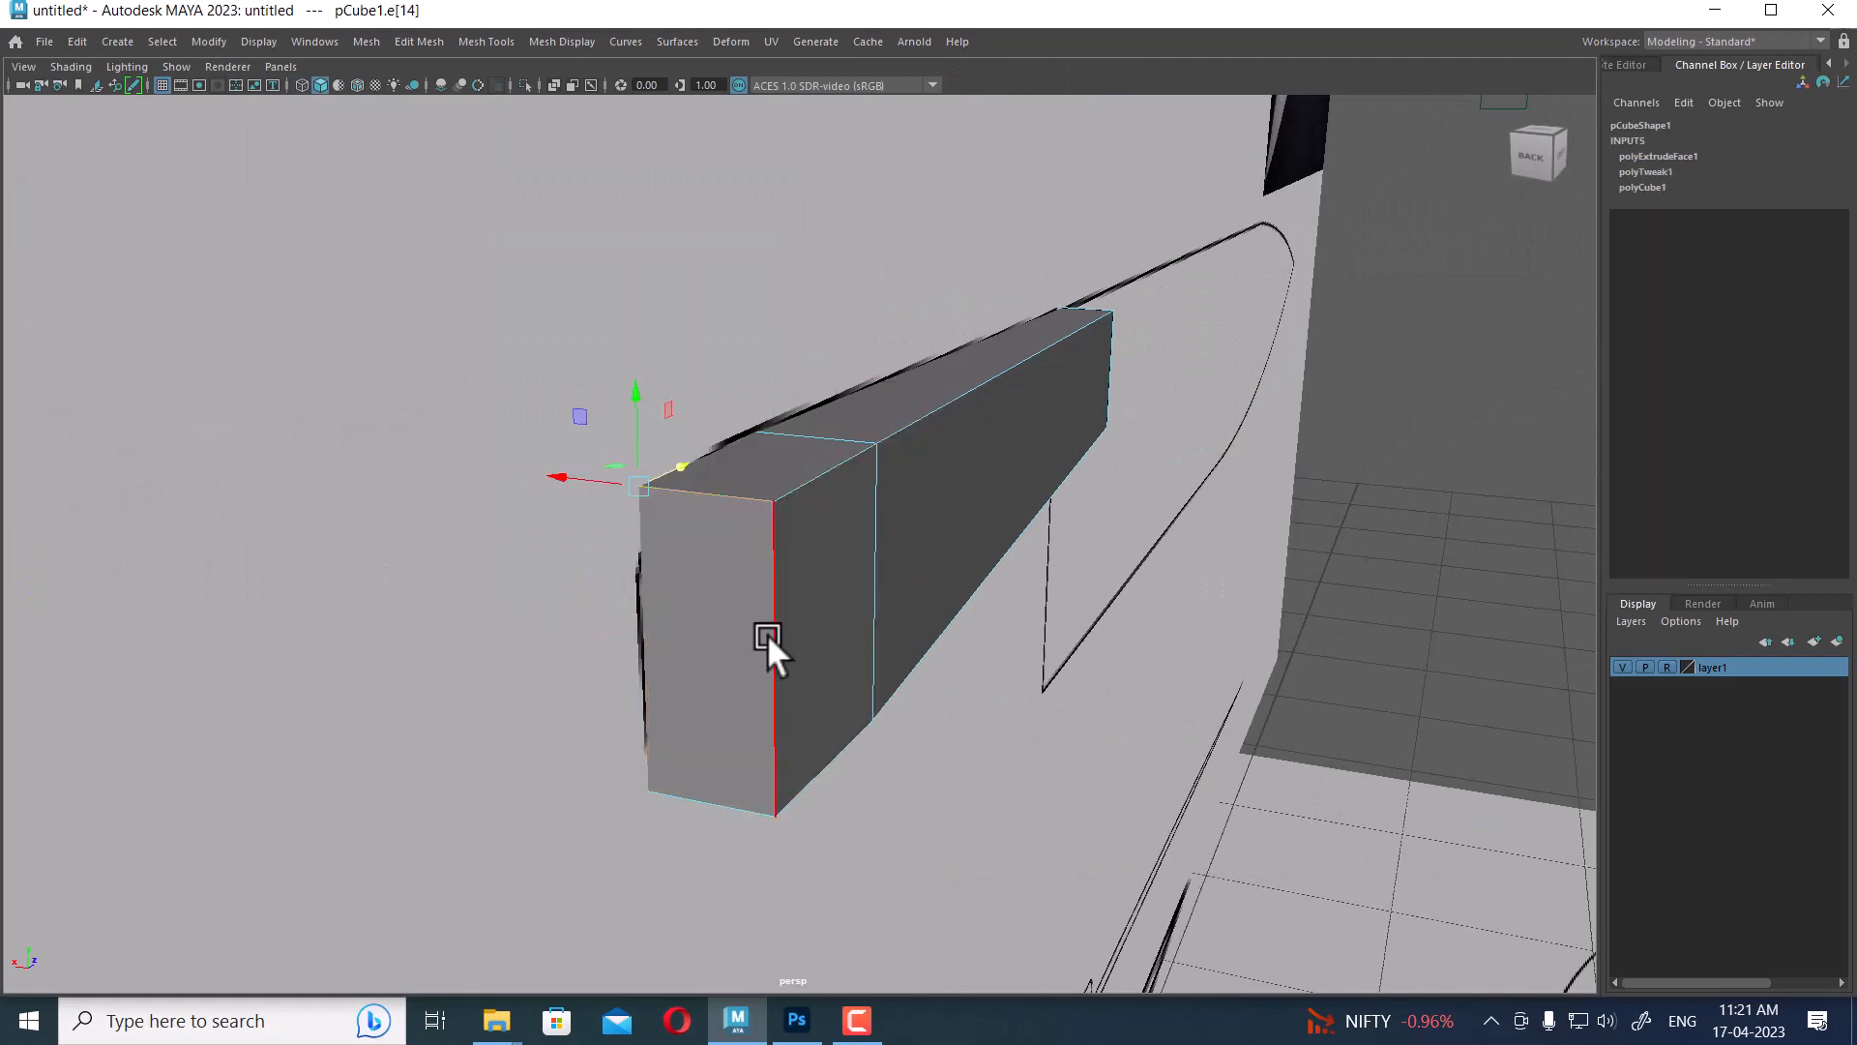
left_click(728, 803, "shift")
key("space")
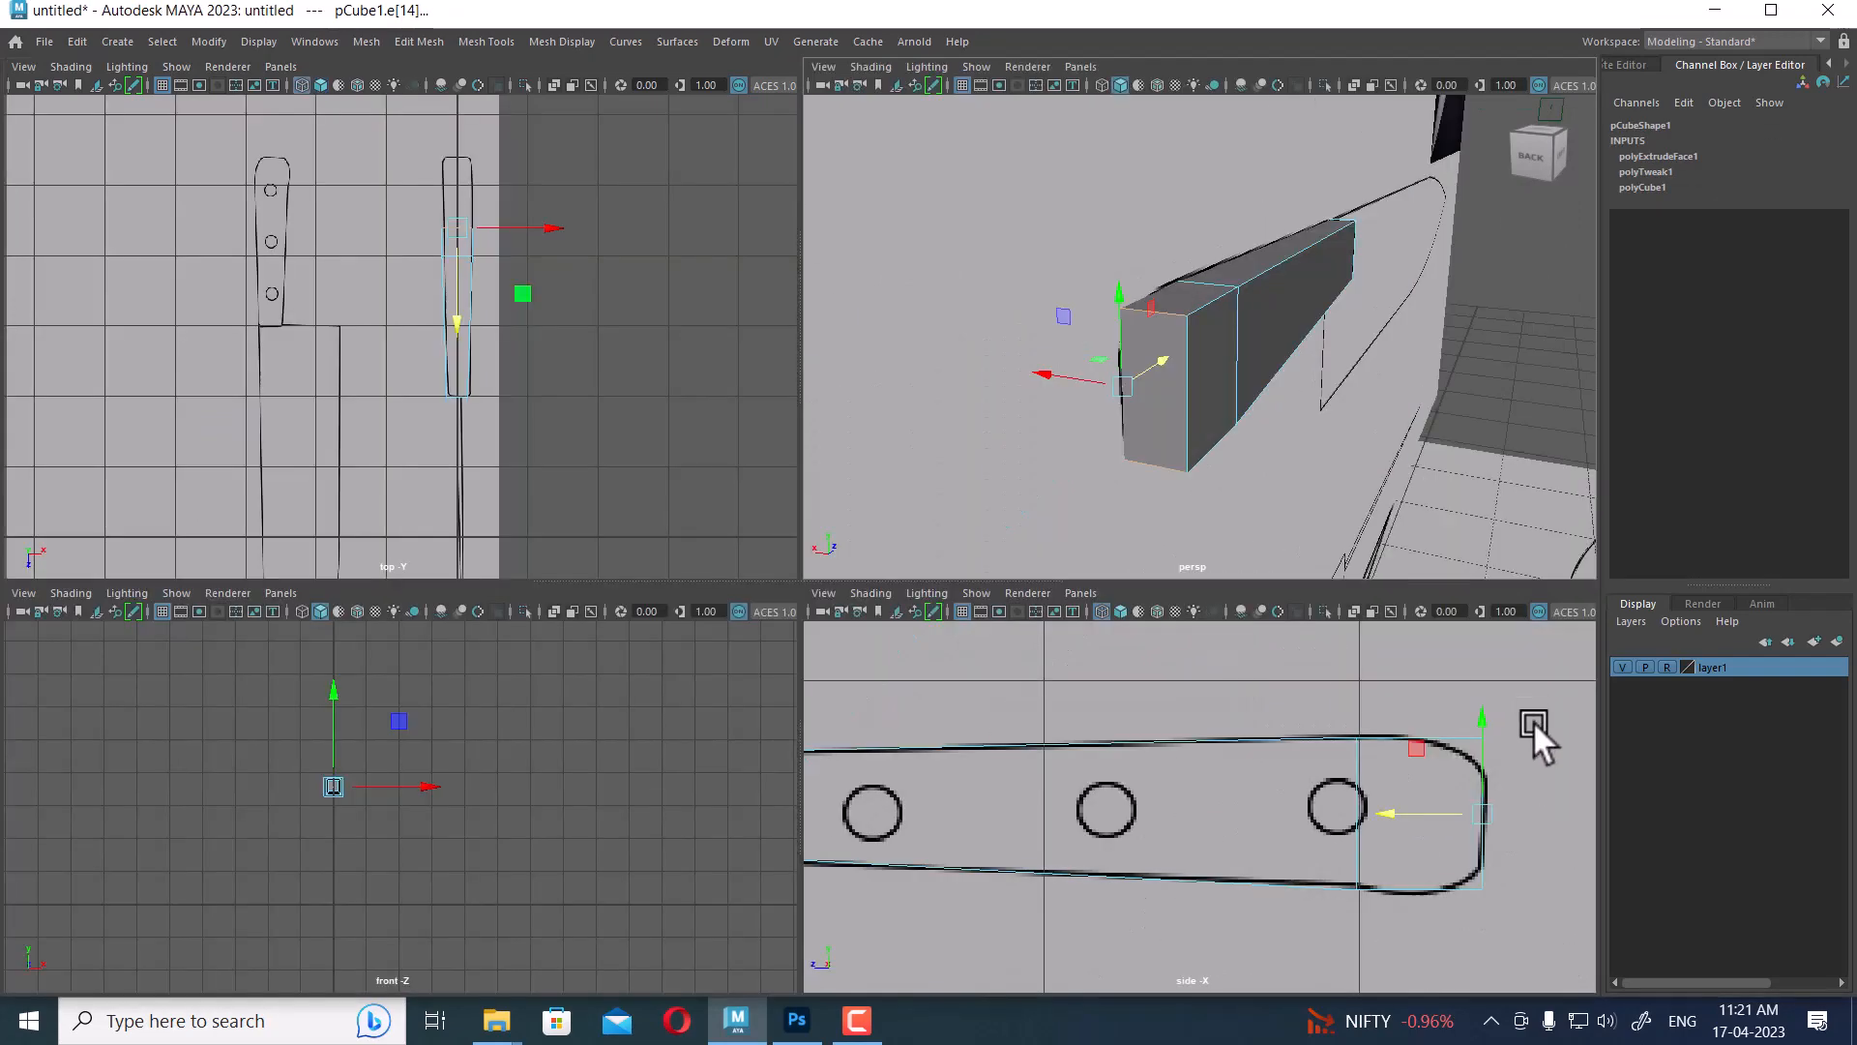
right_click(1269, 741, "shift")
left_click(1269, 747)
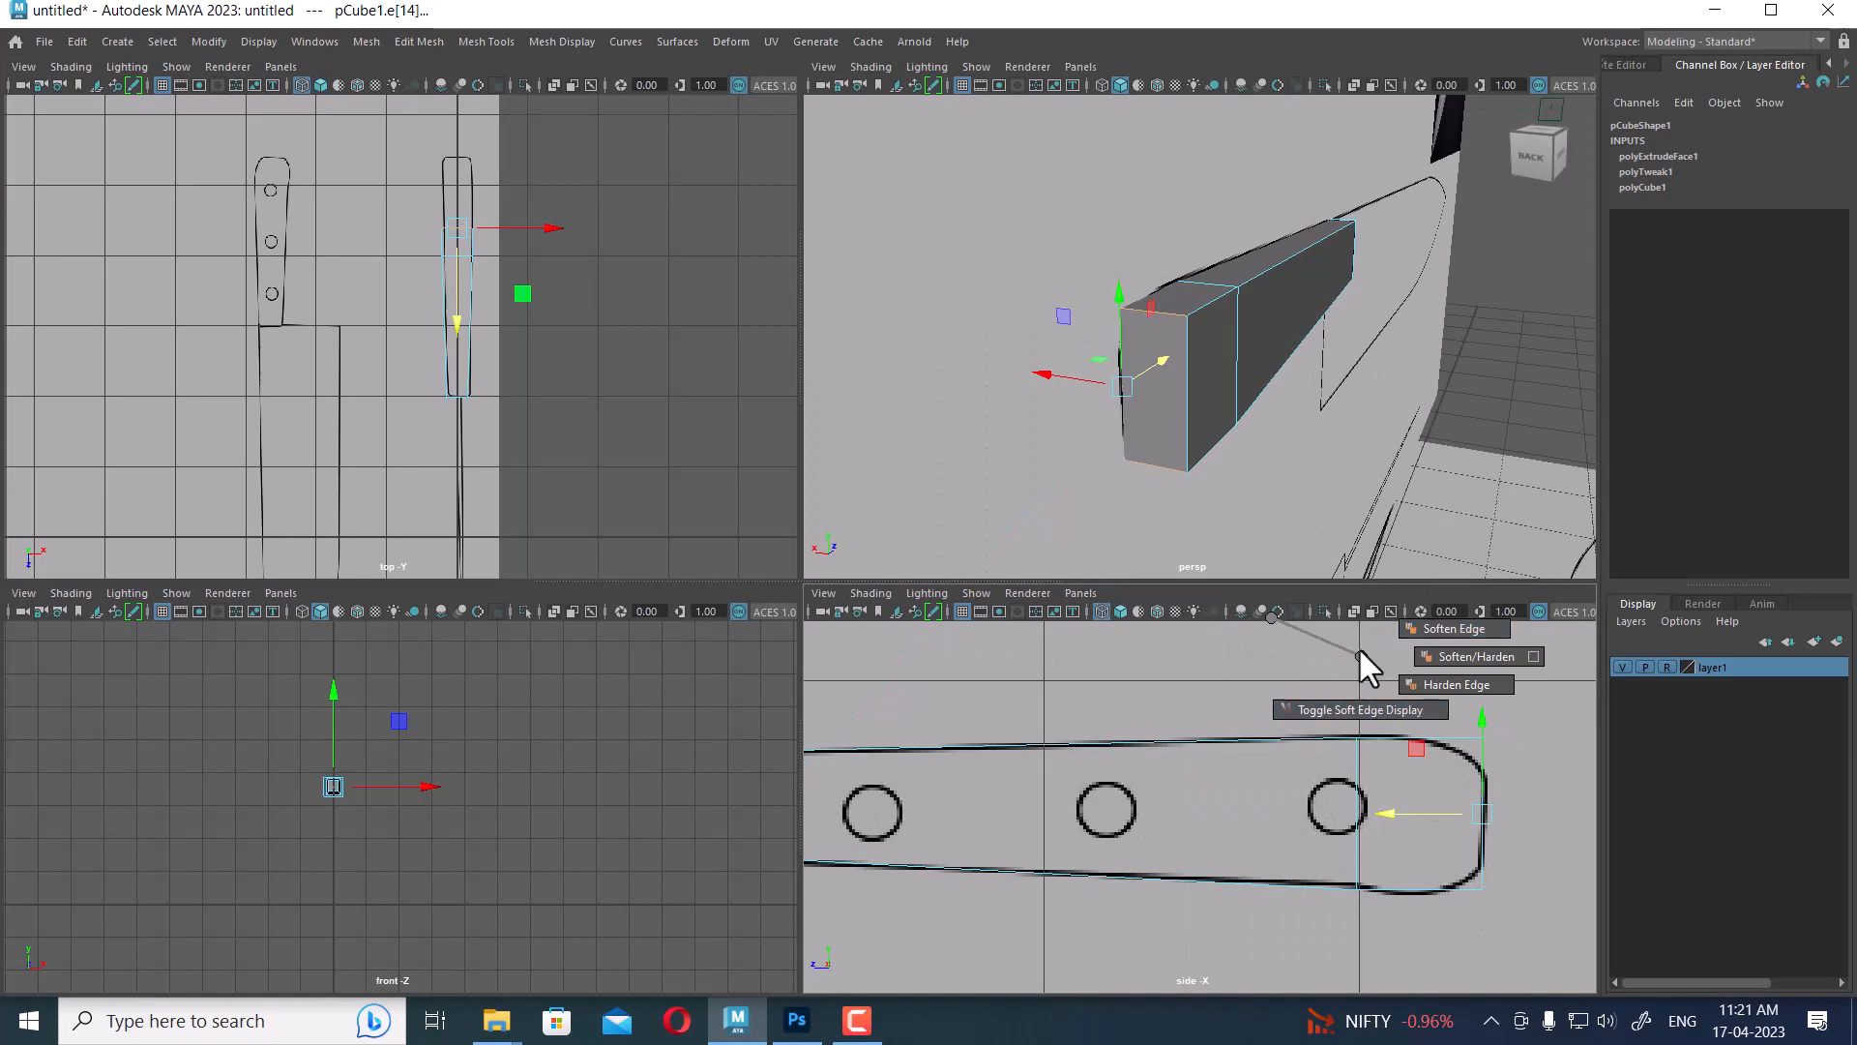
right_click_drag(1232, 727, 1320, 624, "shift")
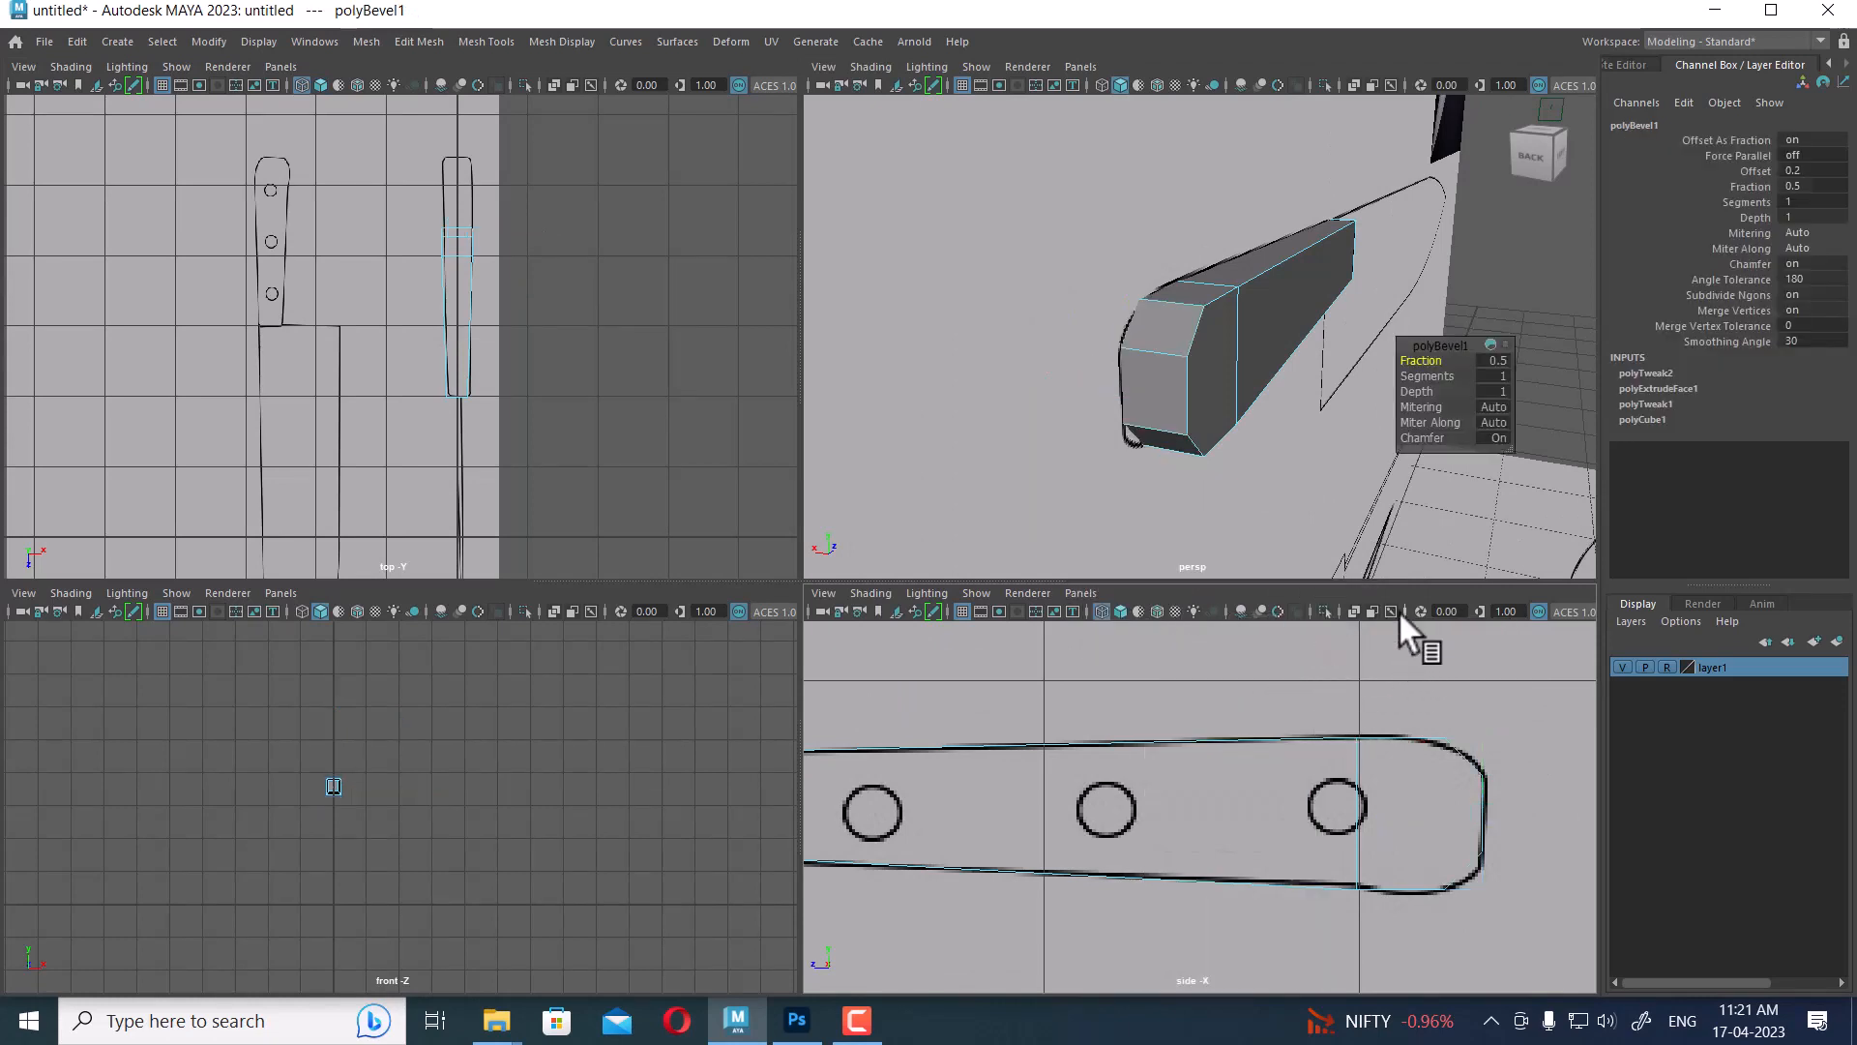
Set the bevel's segments to 3 to round the handle butt against the side-view outline
middle_click_drag(1396, 830, 1134, 789, "alt")
scroll(1293, 830, "up", 1)
scroll(1134, 789, "up", 1)
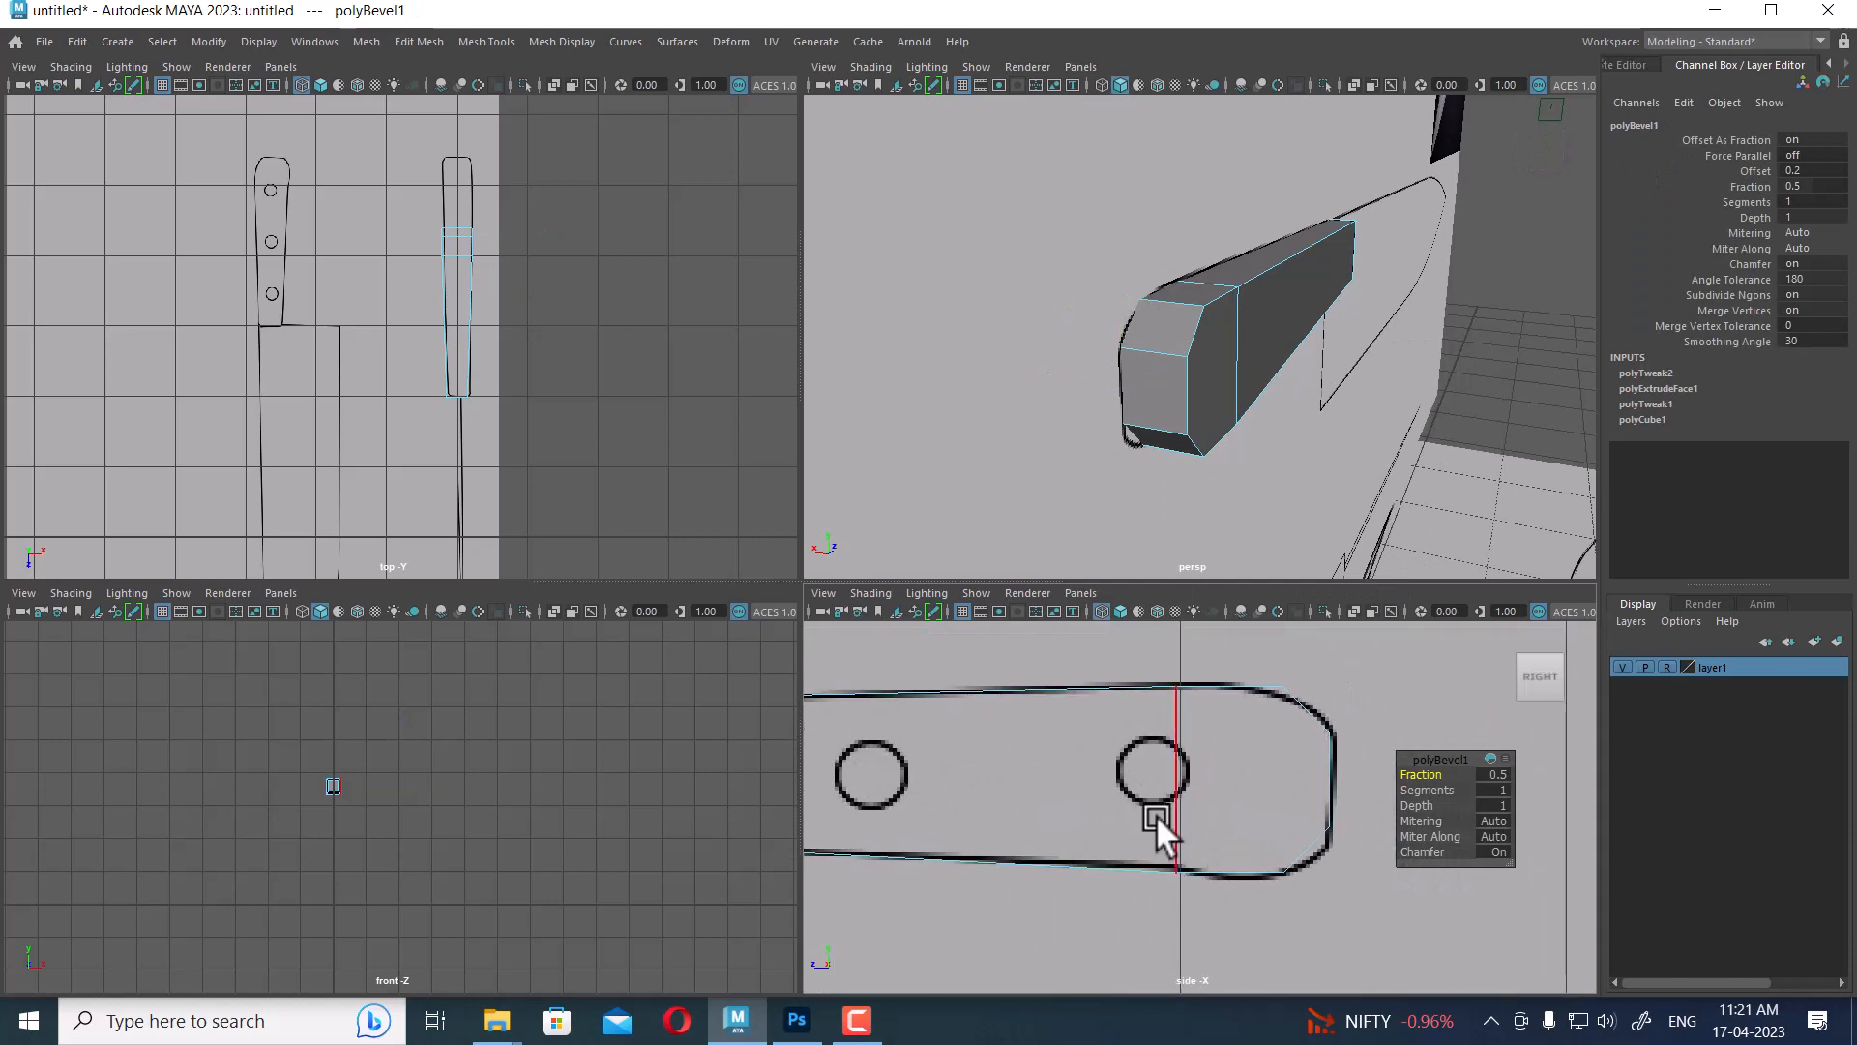
key("space")
scroll(1123, 687, "up", 2)
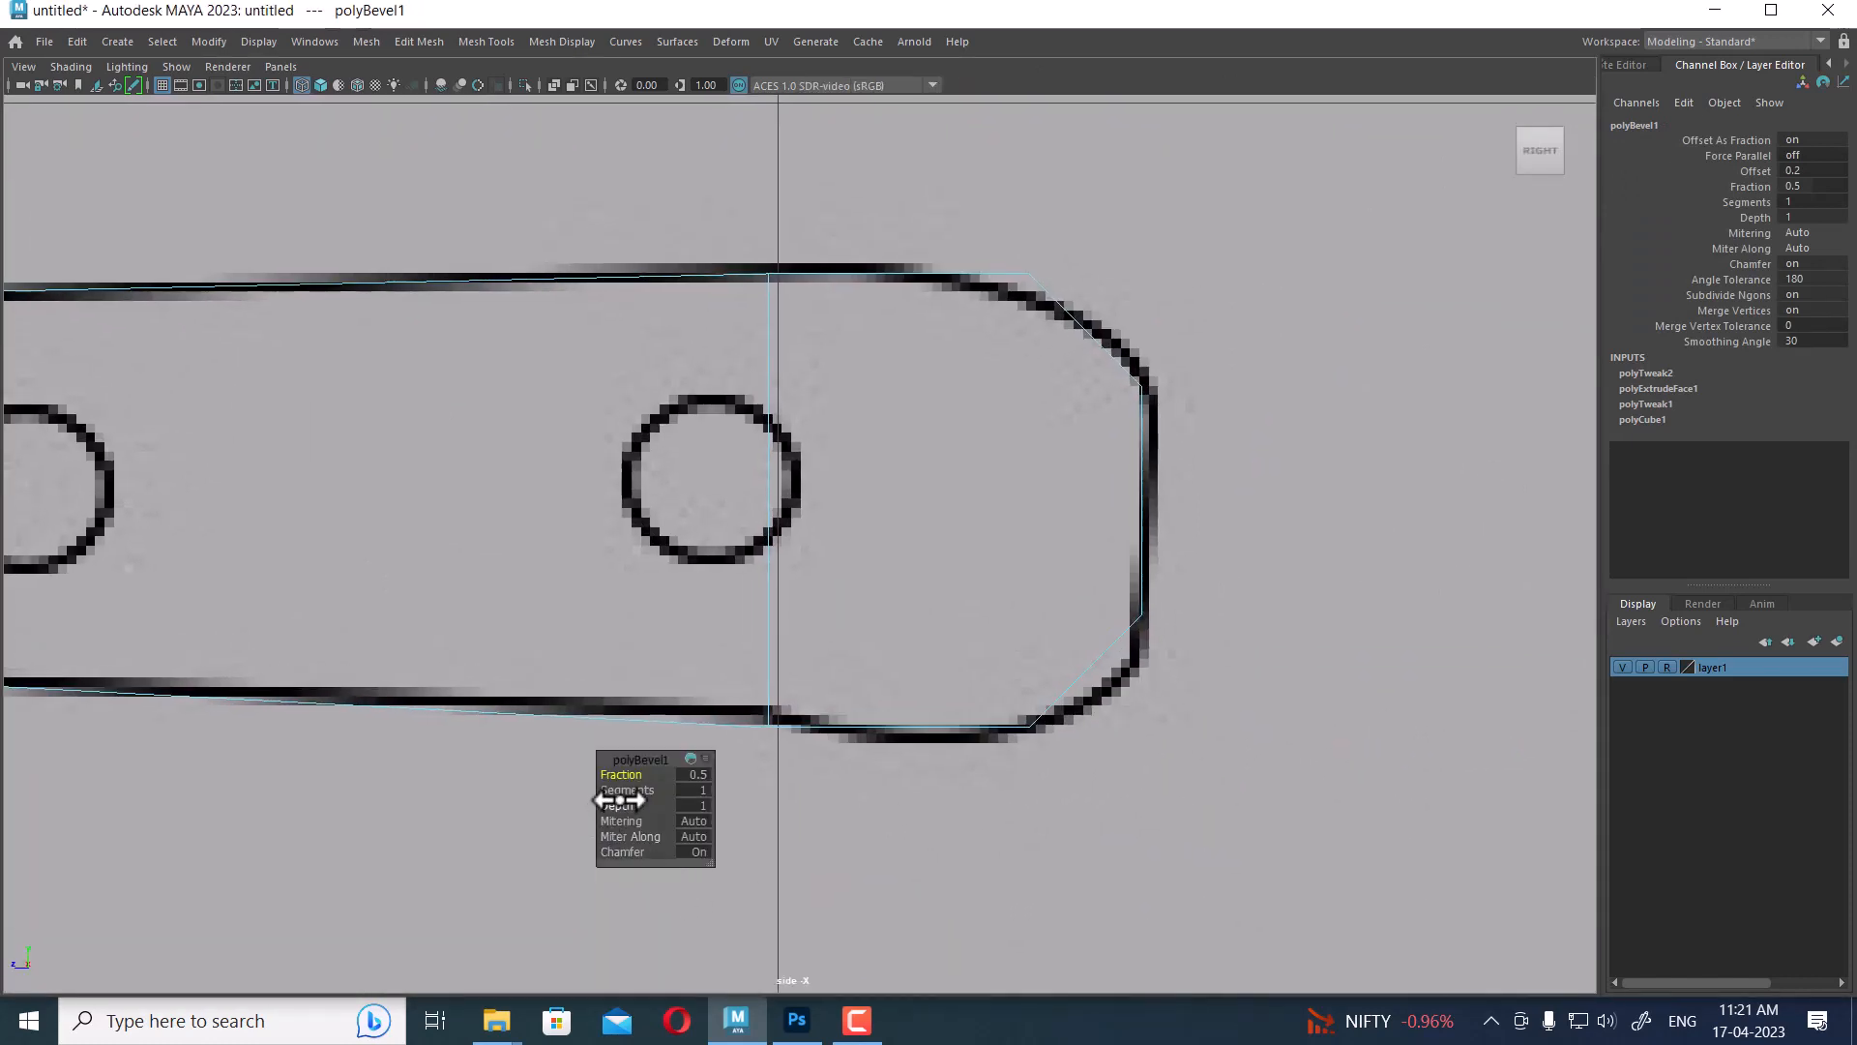
left_click_drag(620, 790, 630, 790)
left_click_drag(634, 791, 642, 791)
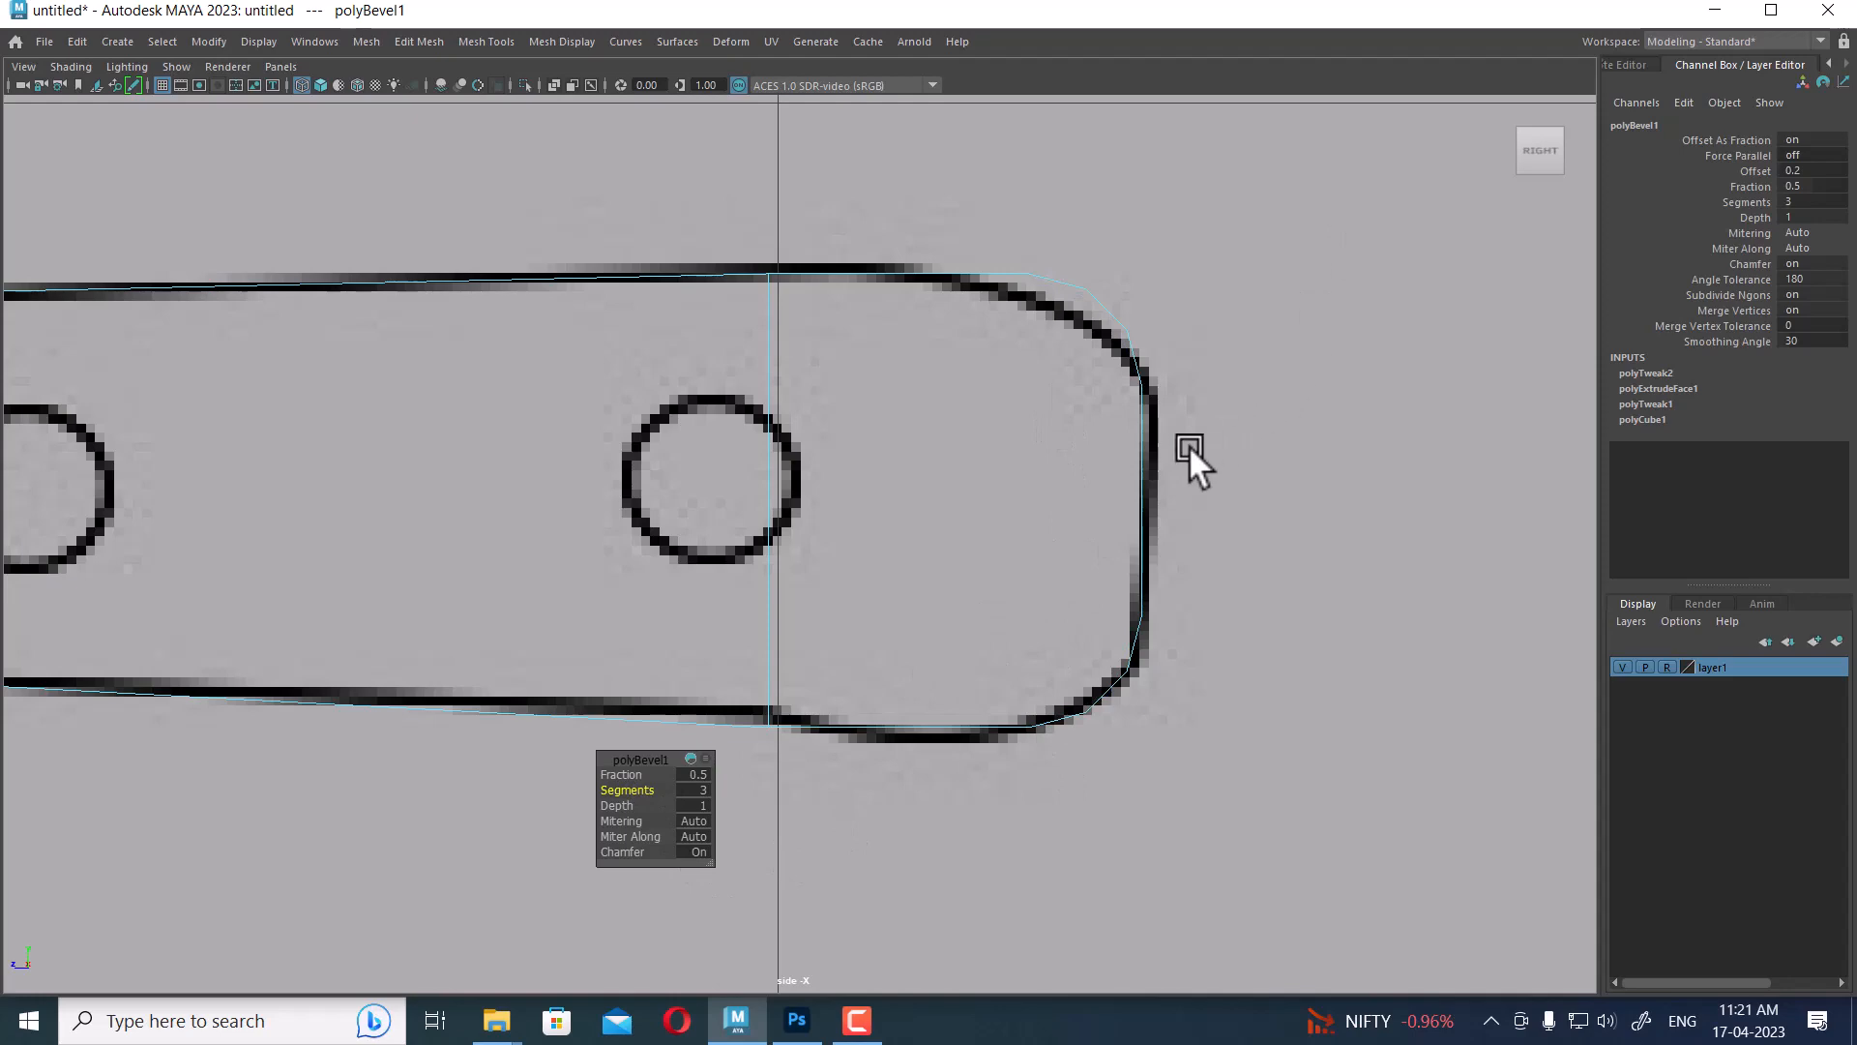
Return to object mode and examine the rounded handle butt in the perspective view and against the side-view outline
scroll(1147, 448, "down", 5)
key("space")
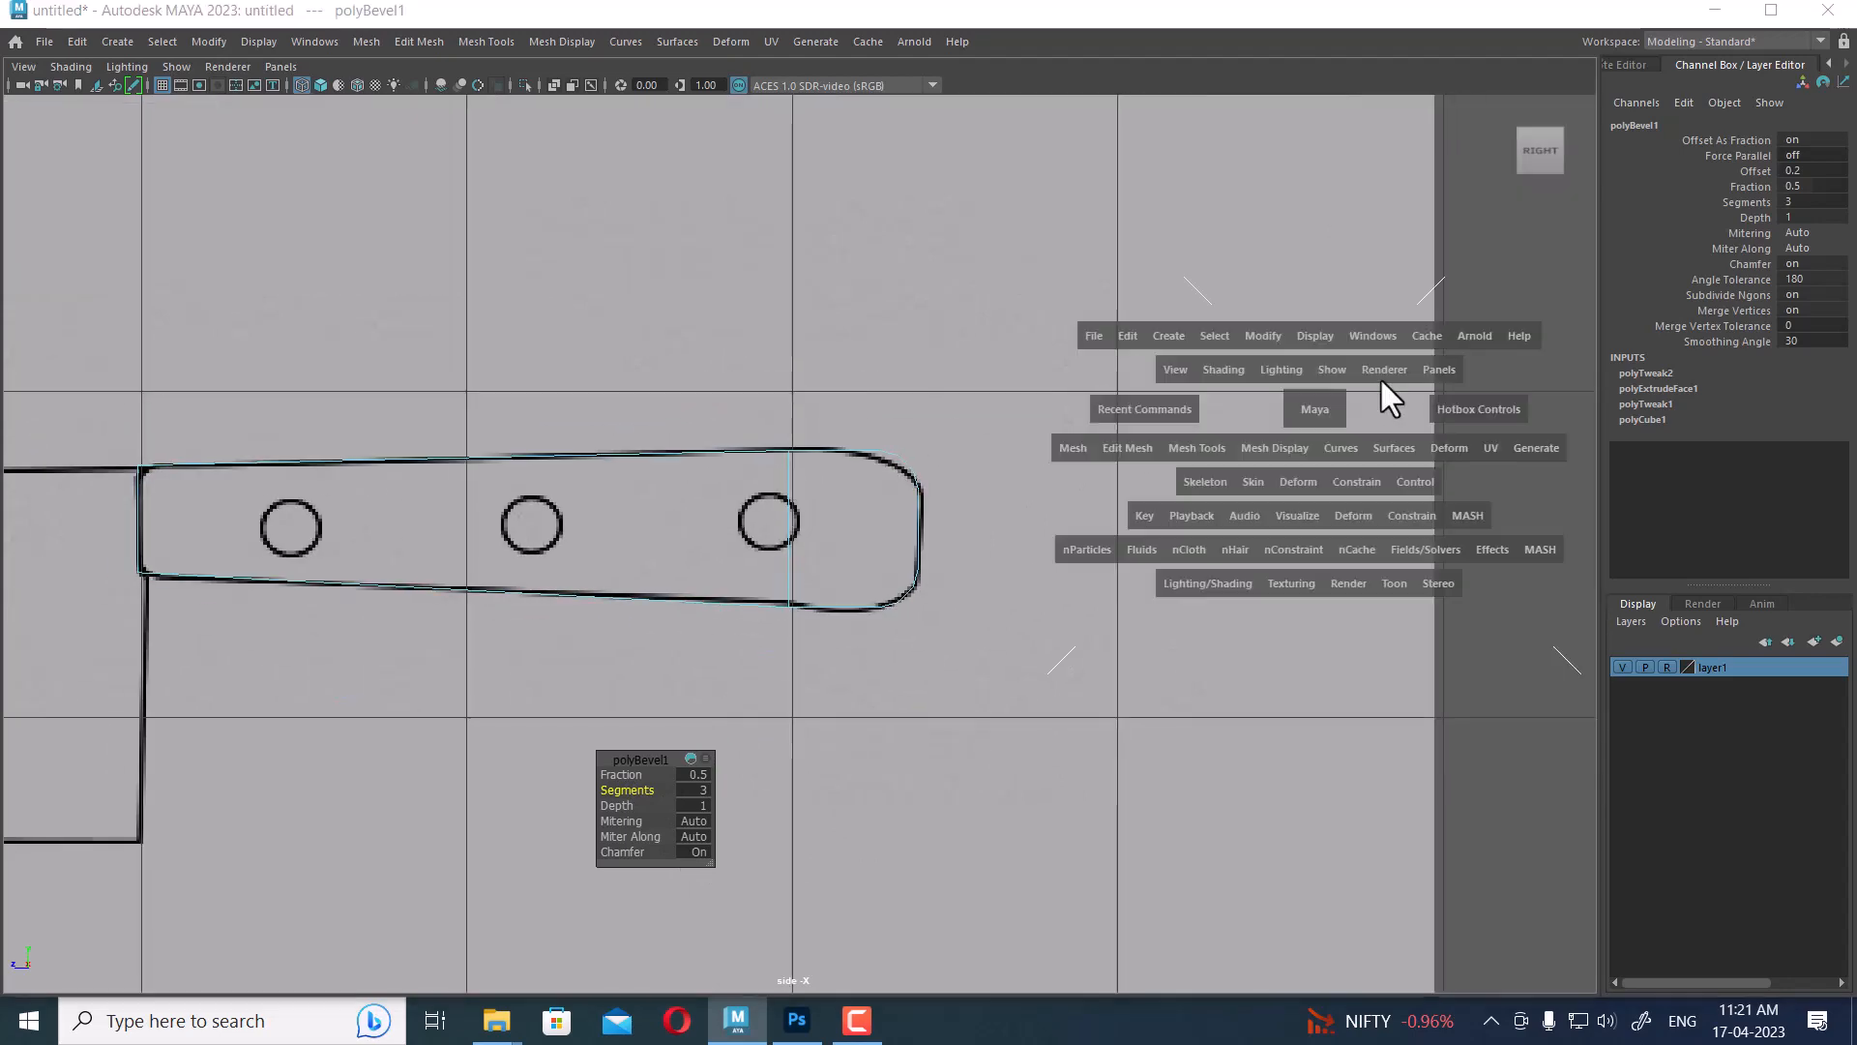
left_click_drag(1361, 308, 1089, 419, "alt")
key("space")
right_click_drag(882, 414, 1030, 368)
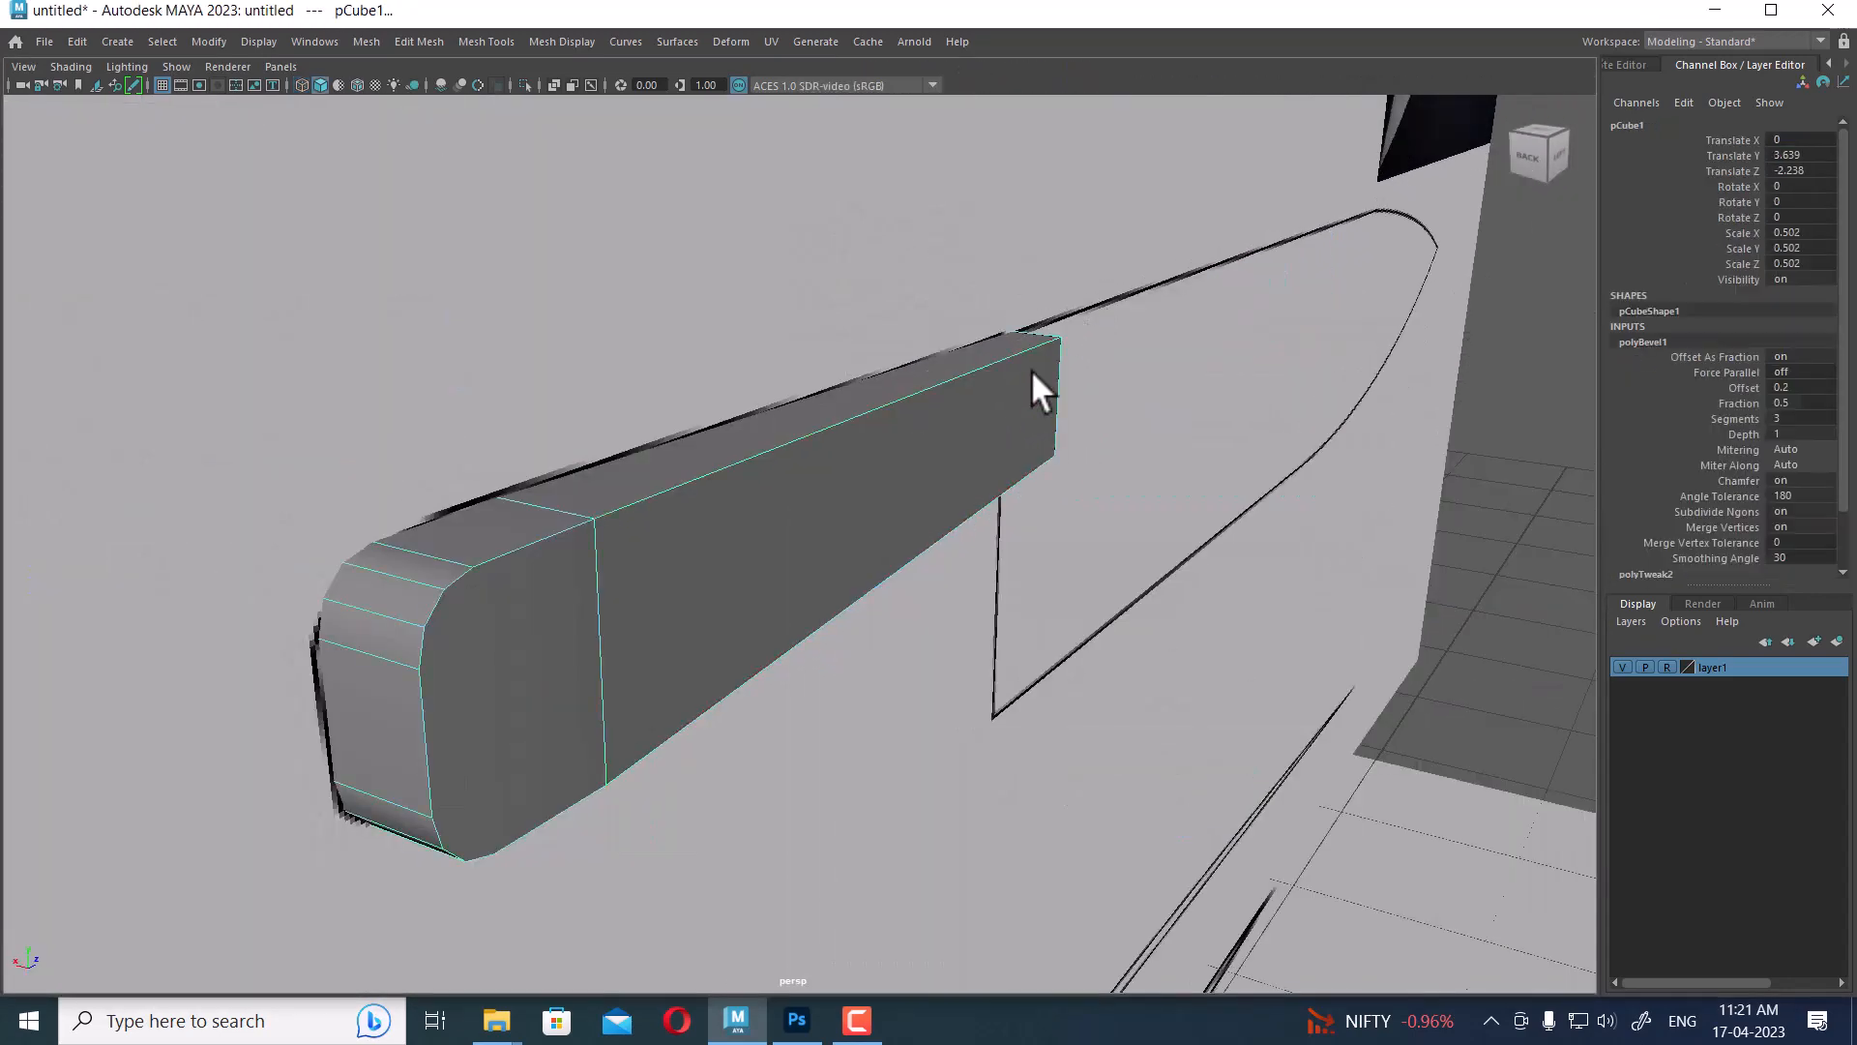
middle_click_drag(1069, 571, 822, 549, "alt")
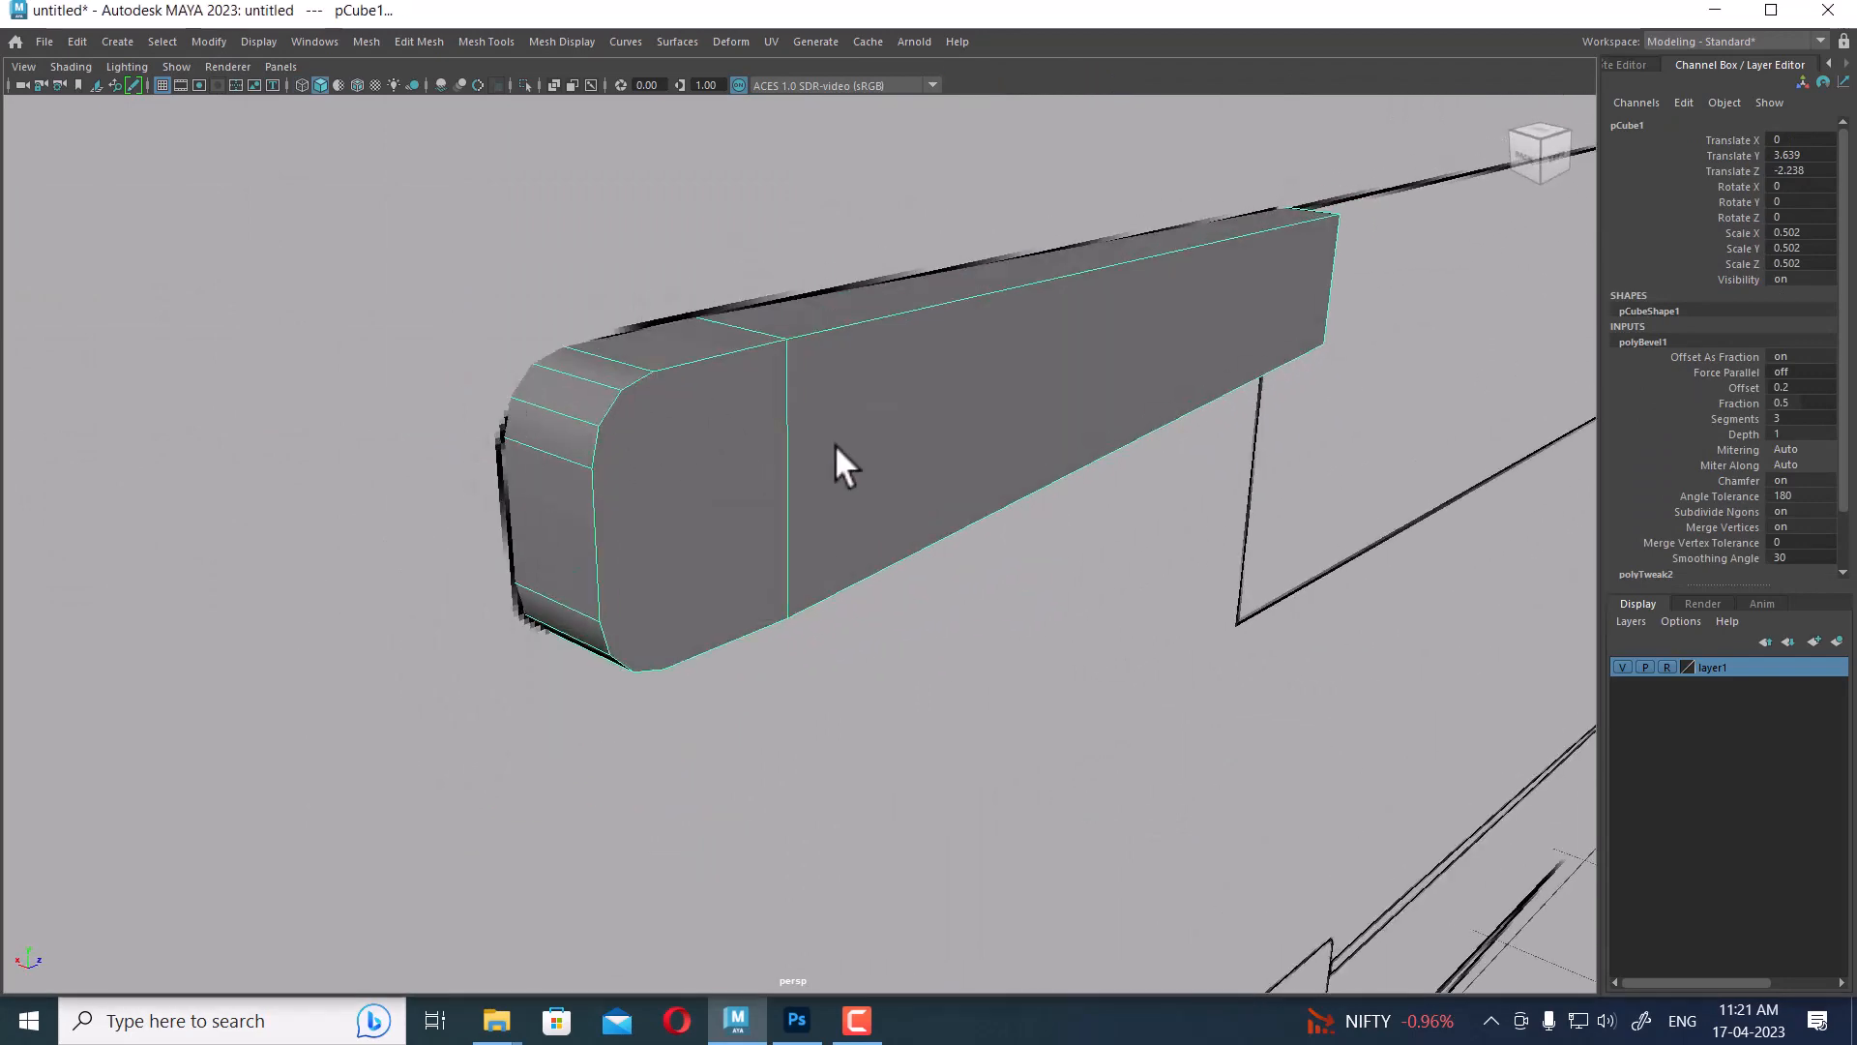
key("space")
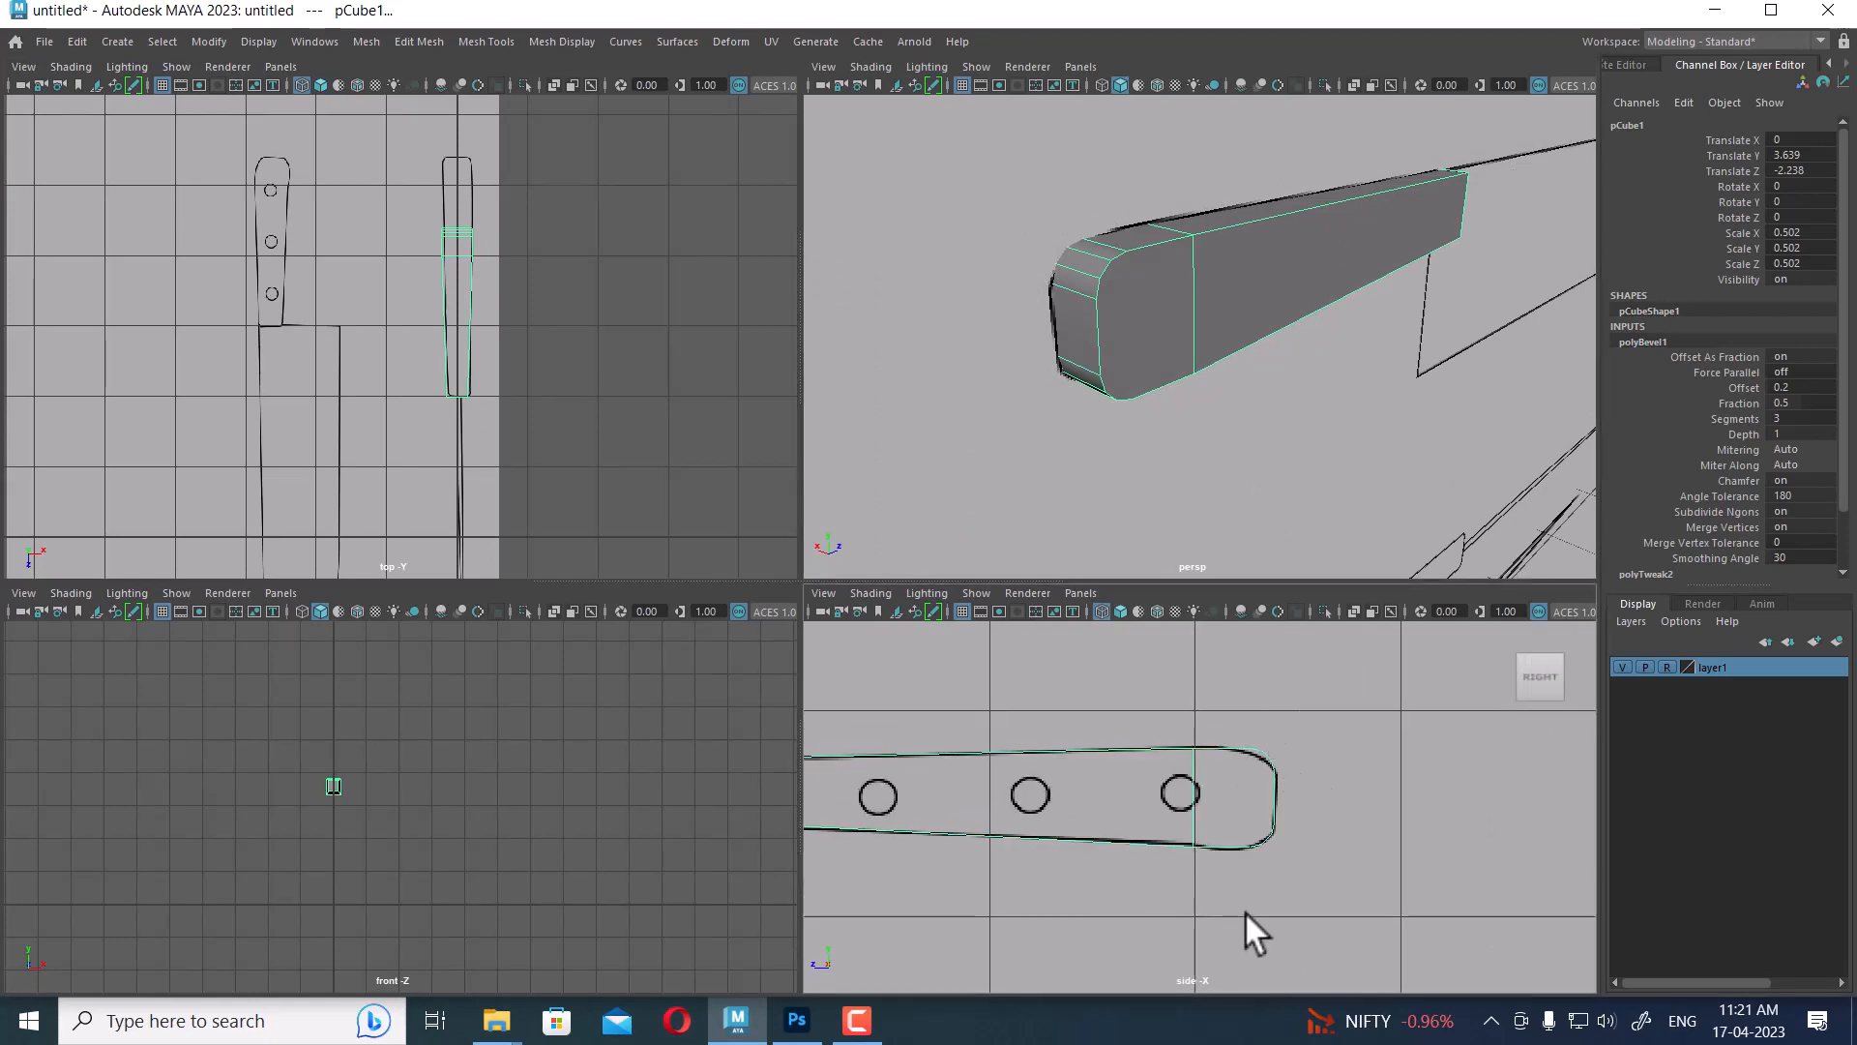
right_click_drag(1245, 911, 1322, 881, "alt")
left_click_drag(1286, 312, 1202, 299, "alt")
mouse_move(1285, 805)
right_mouse_down("alt")
mouse_move(1303, 801)
mouse_move(1299, 821)
right_mouse_up("alt")
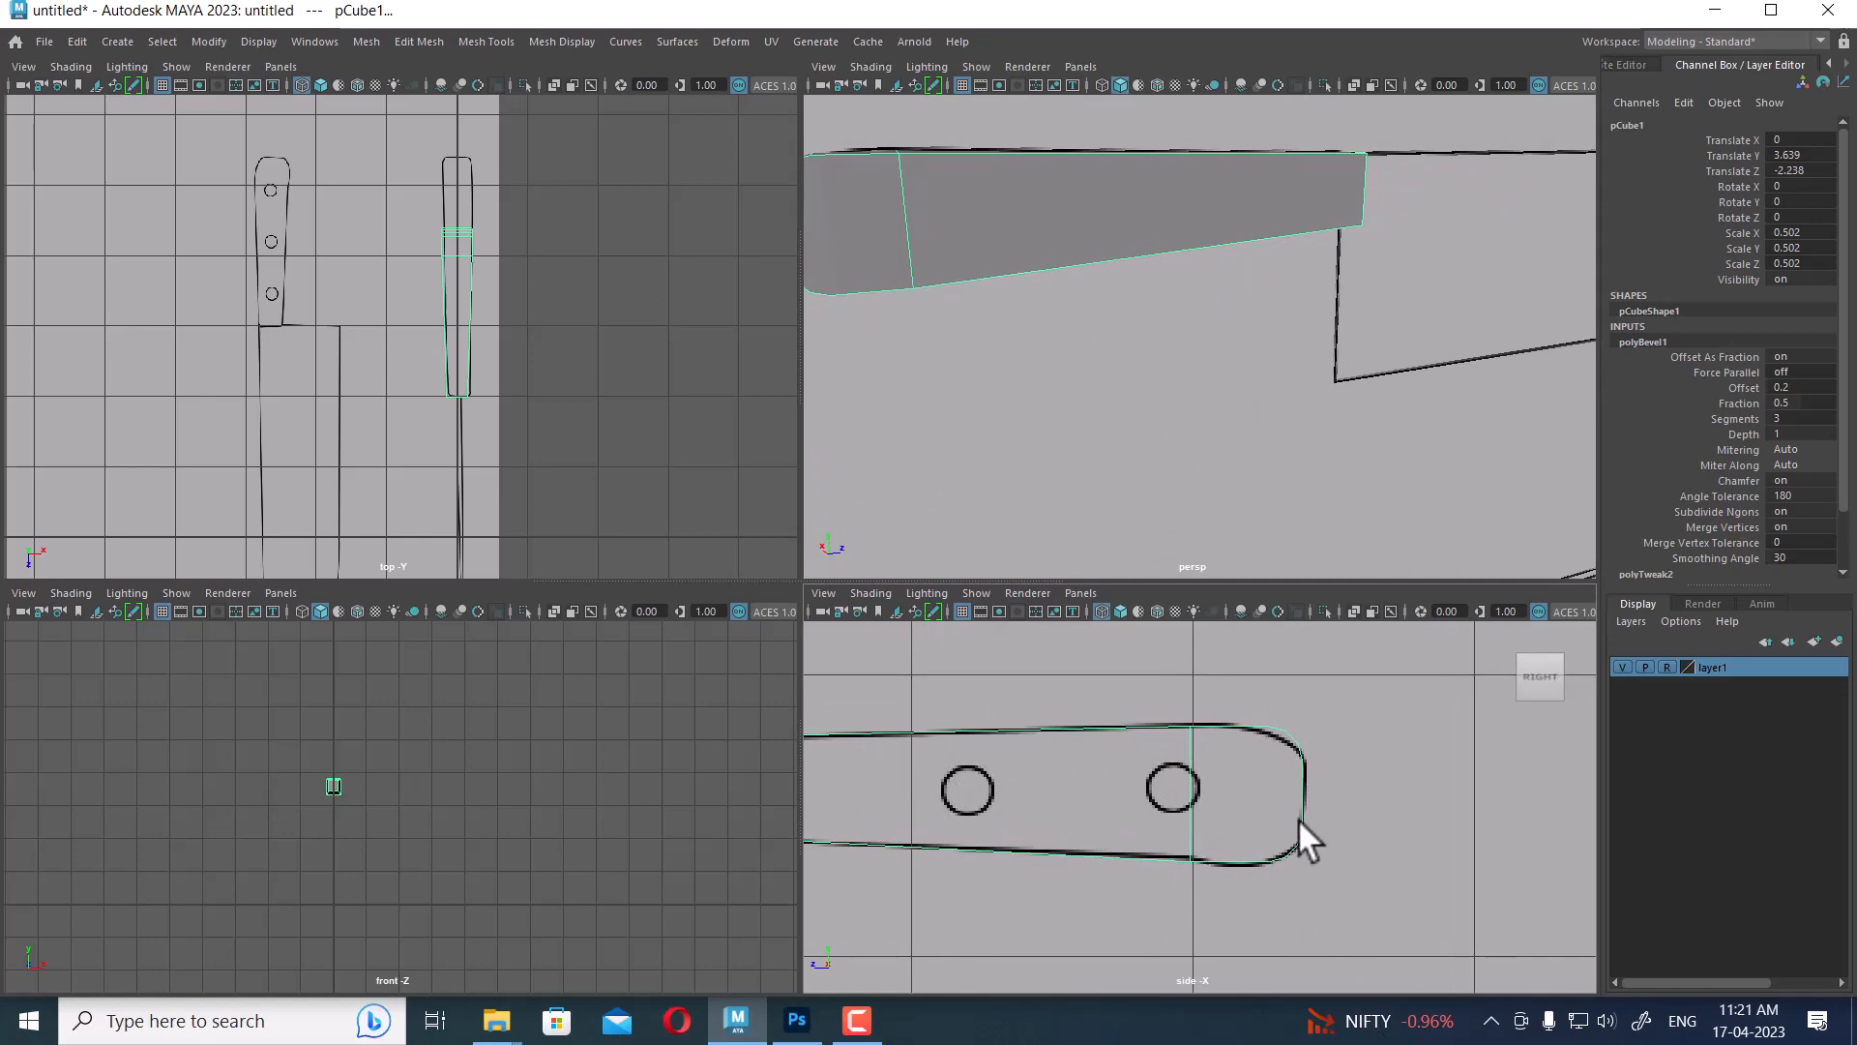
key("space")
scroll(1182, 369, "down", 4)
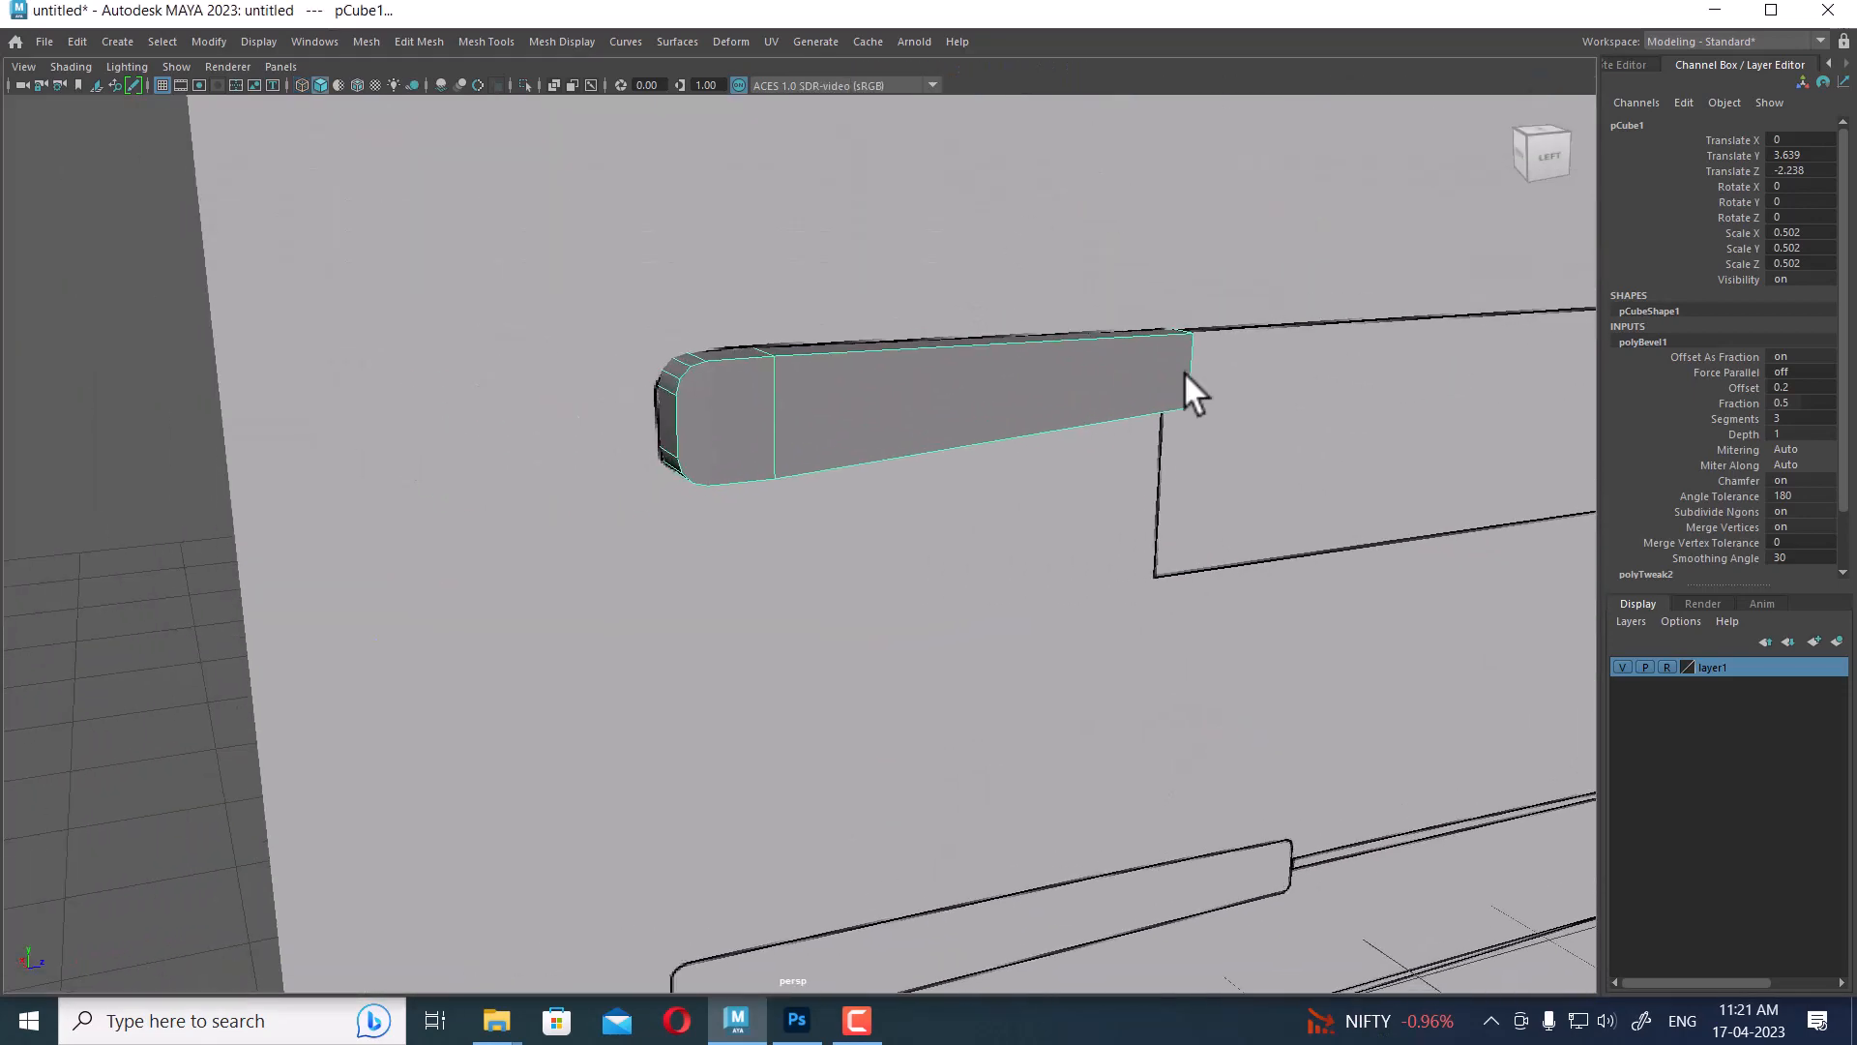
scroll(1182, 369, "up", 1)
Split the vertical edge ring to add a lengthwise middle edge on the handle's main section, and try the To Edge Ring selection
right_click_drag(879, 376, 592, 474)
left_click(780, 381)
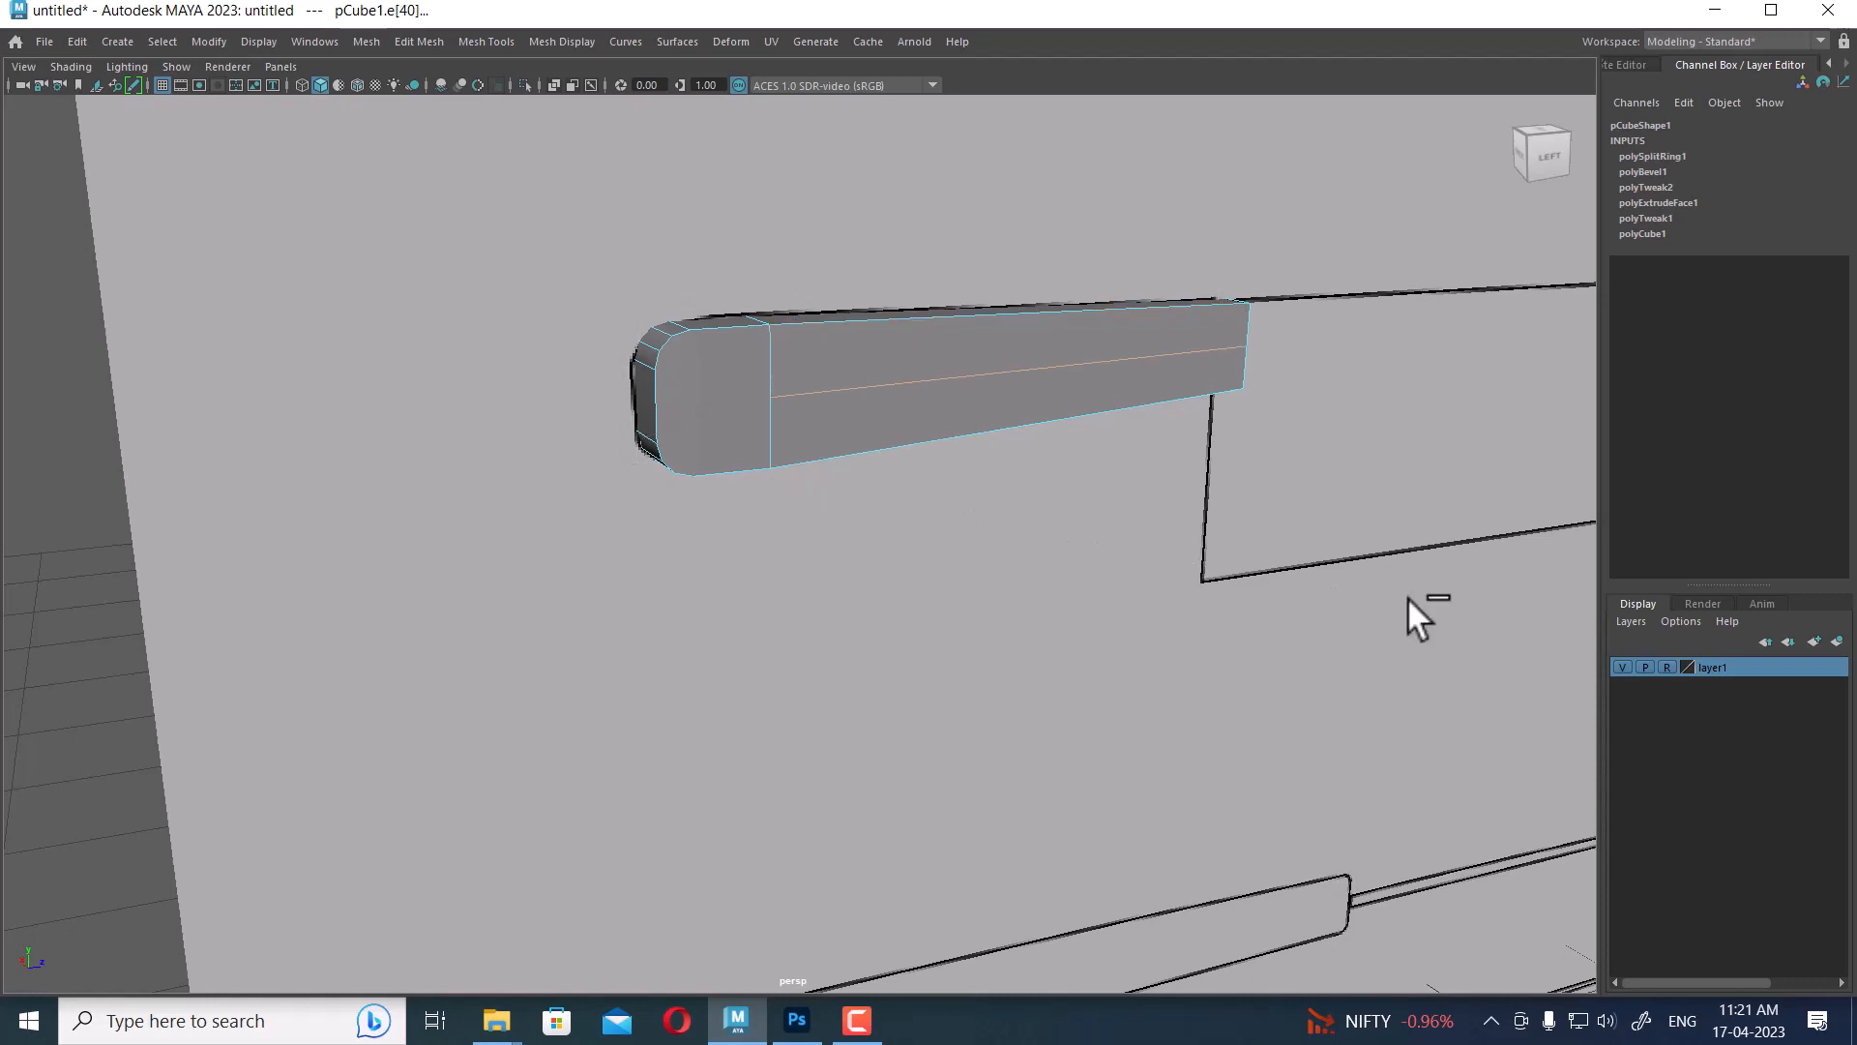
right_click(1086, 244, "ctrl")
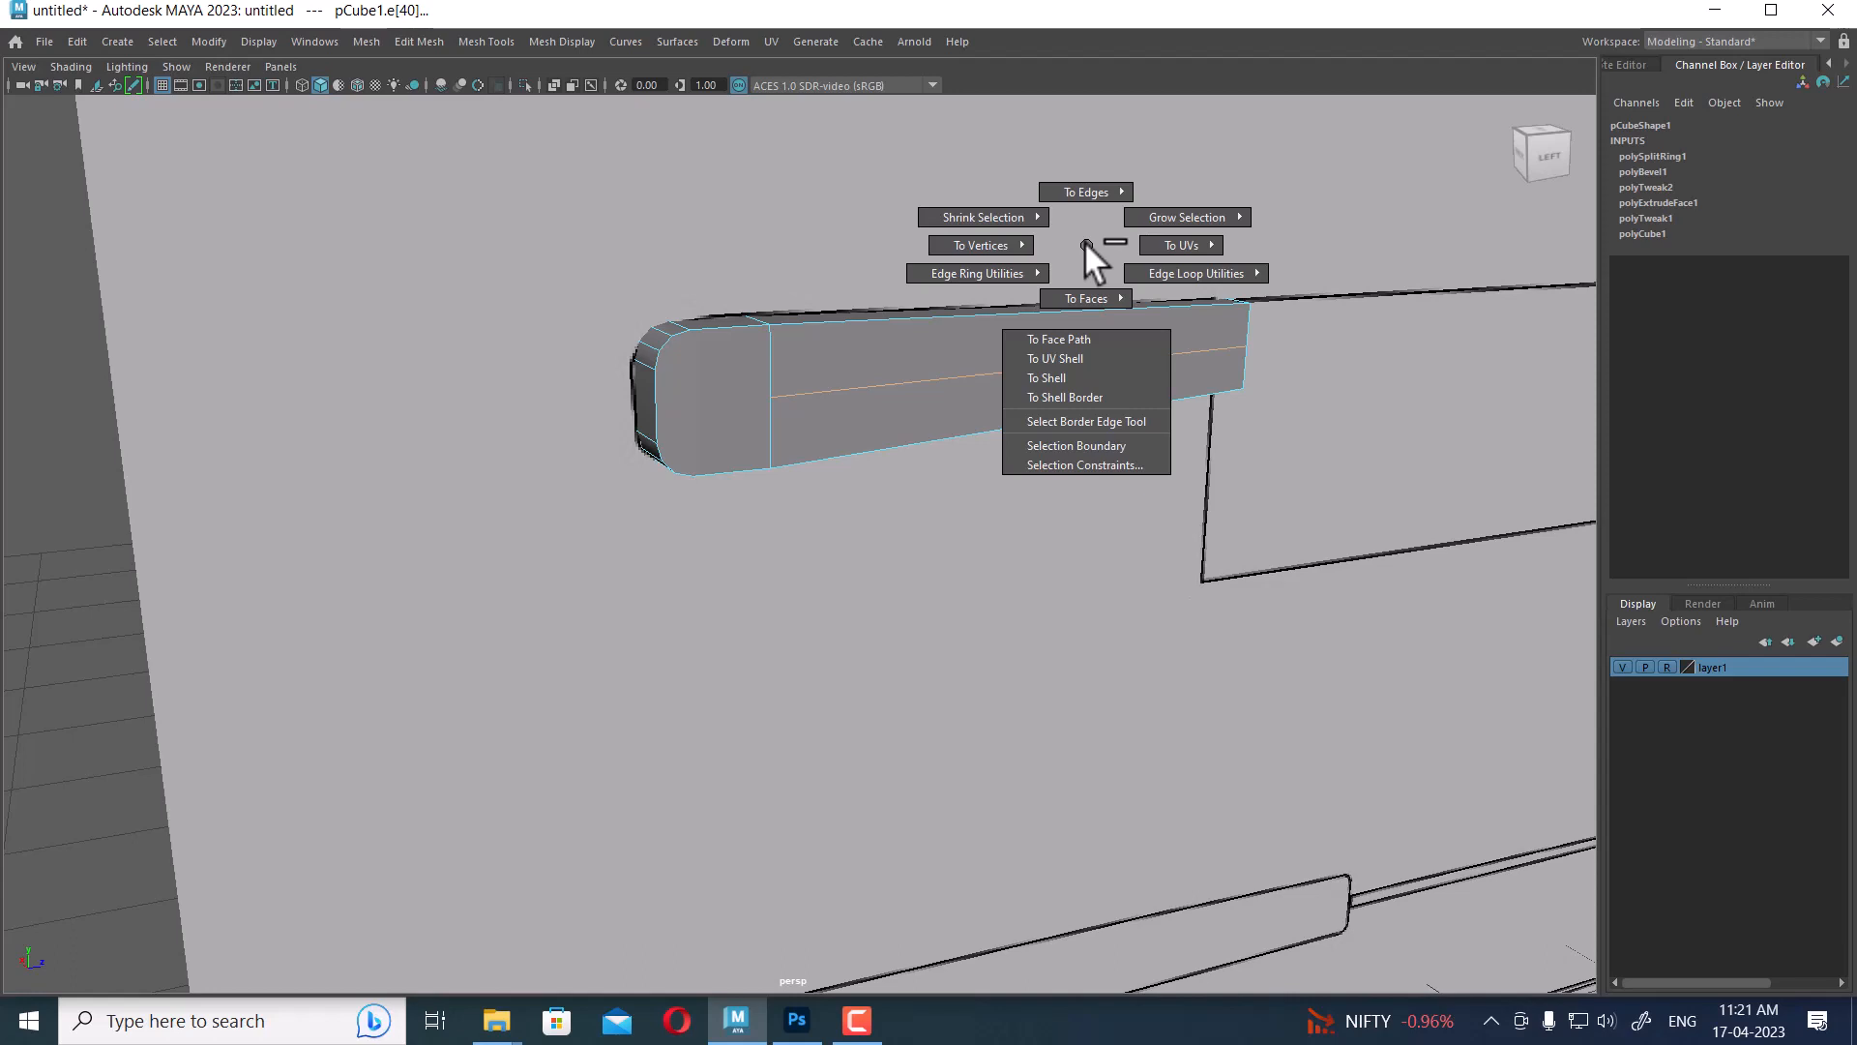
right_click_drag(1083, 241, 1013, 278, "ctrl")
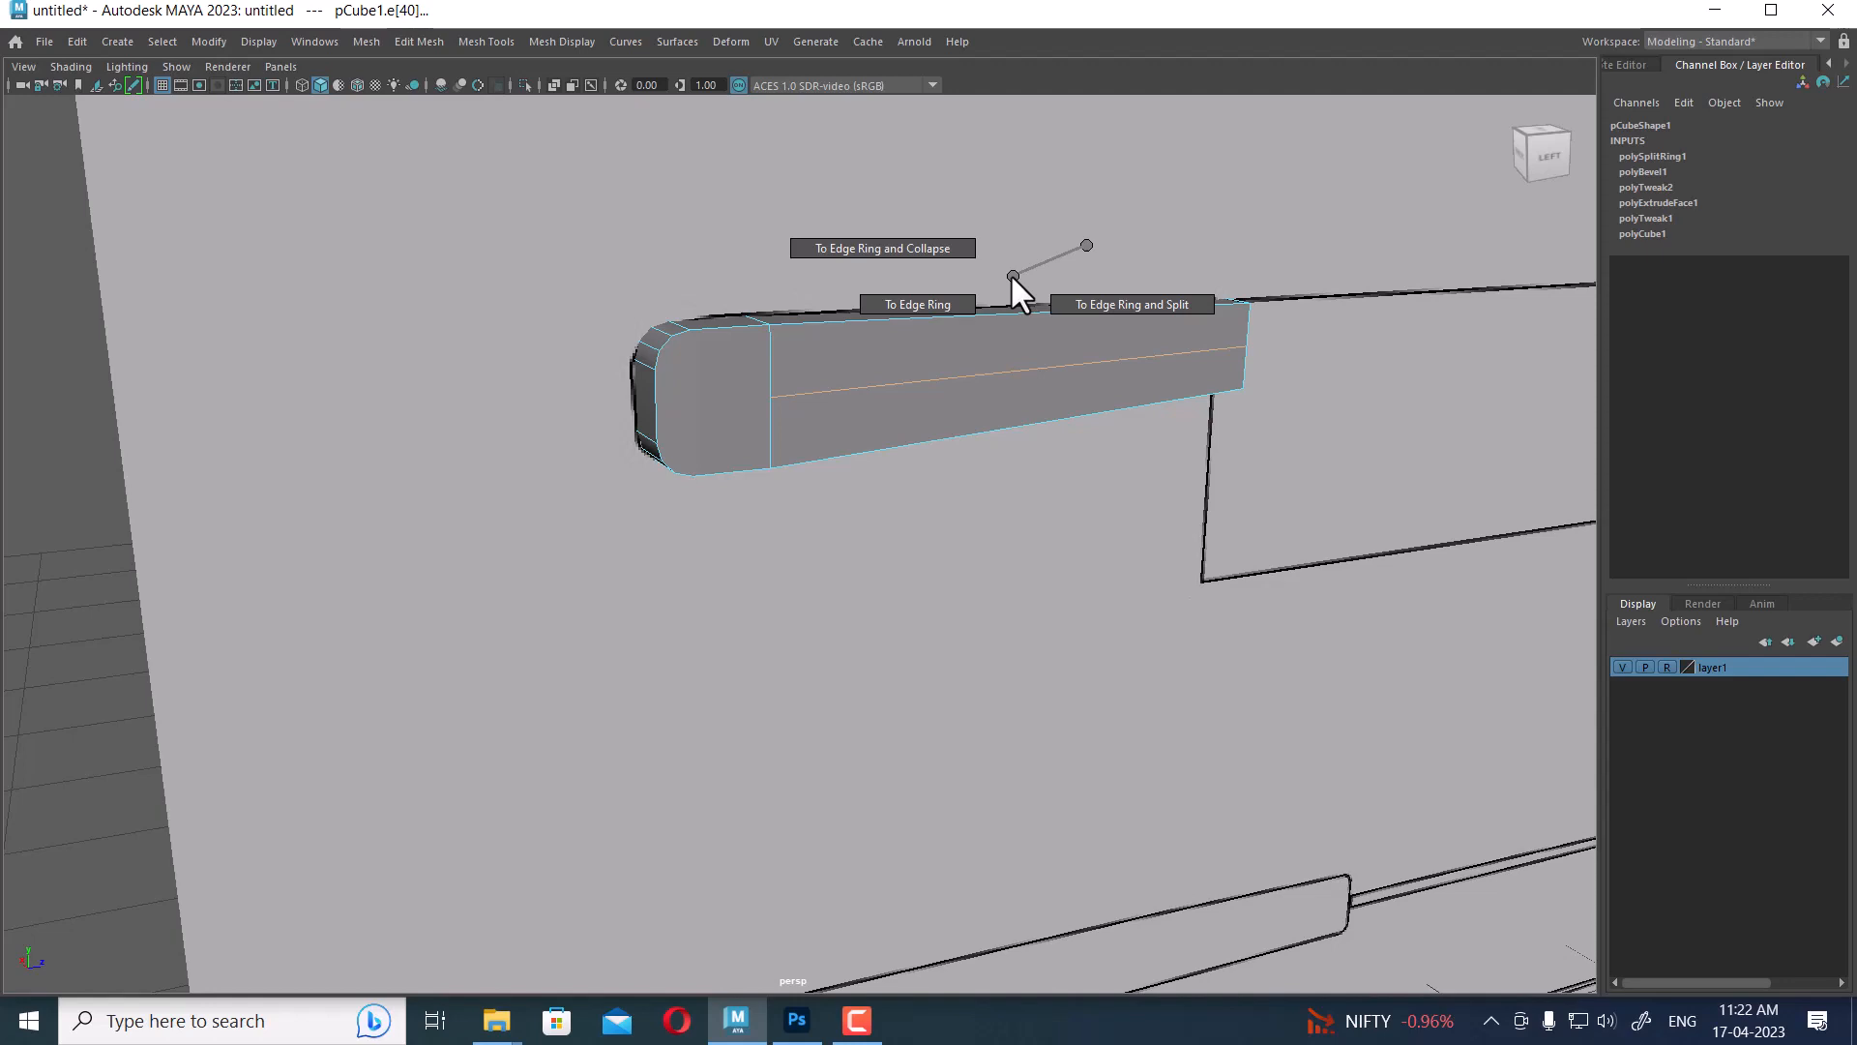
right_click_drag(1012, 275, 1049, 289, "ctrl")
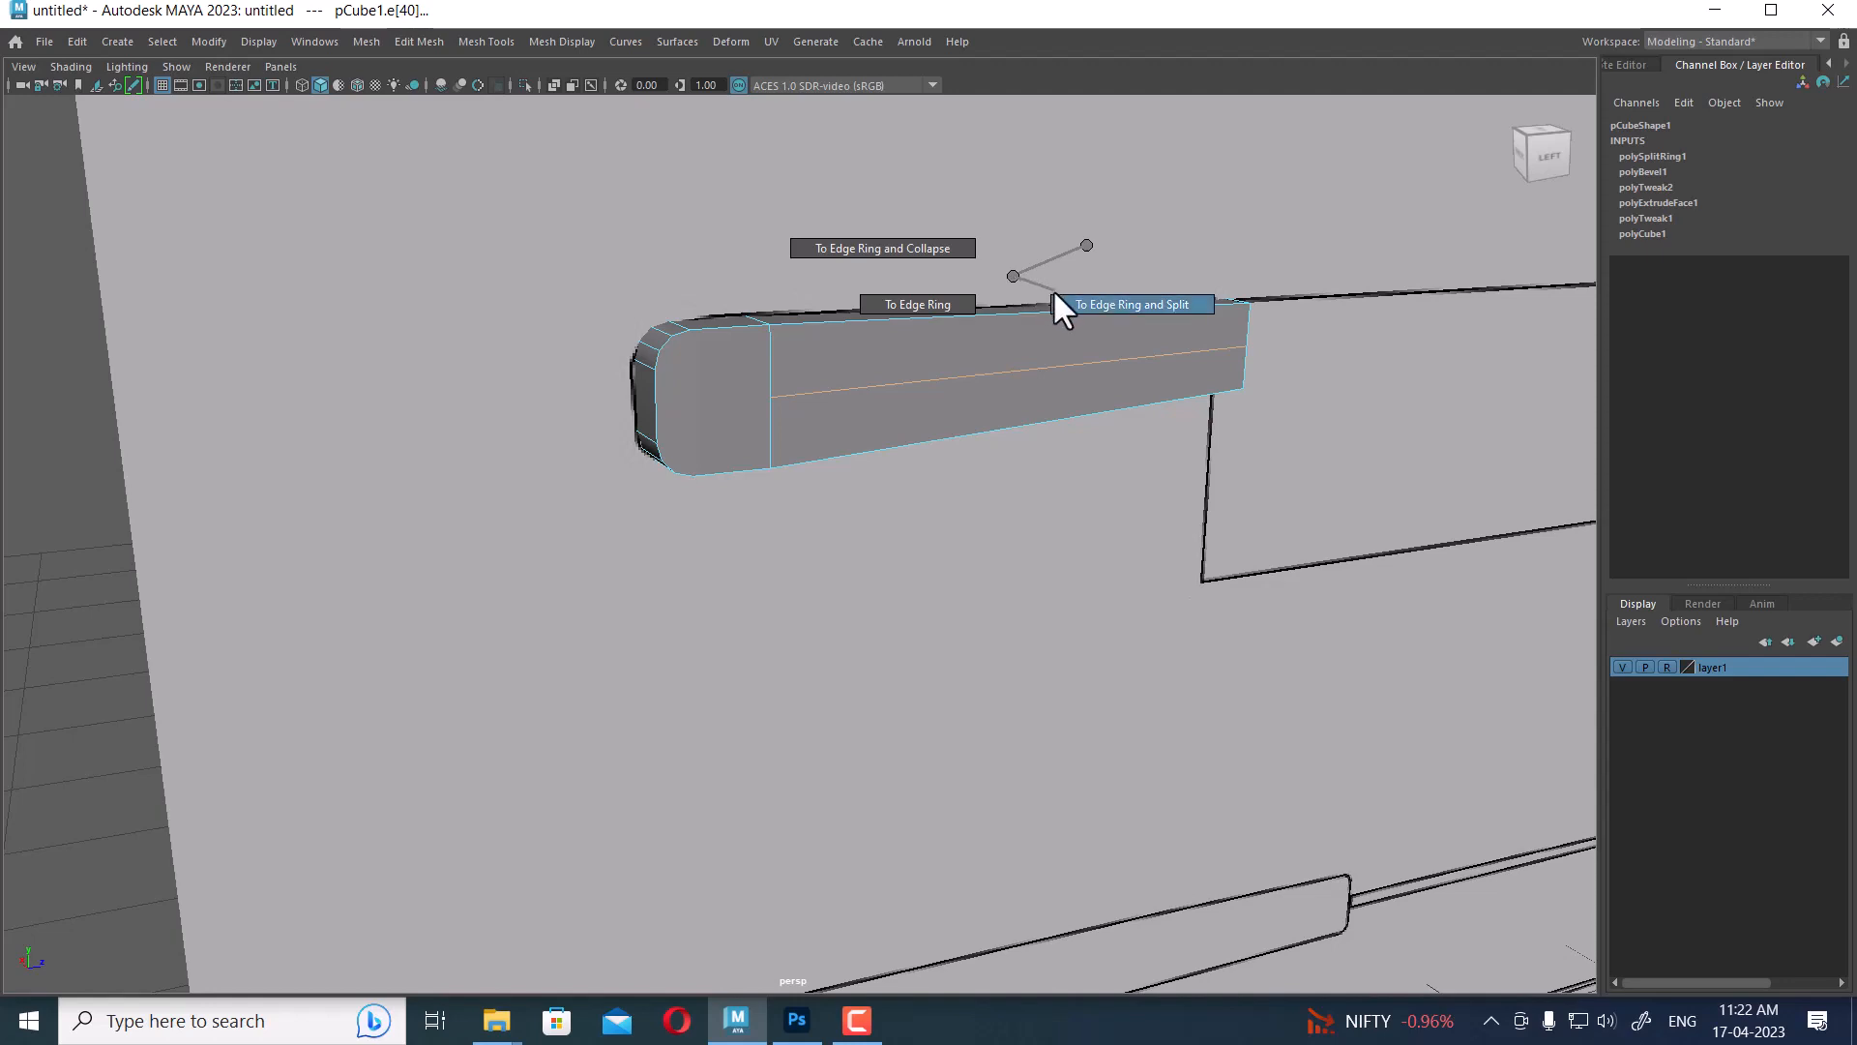
right_click_drag(1056, 294, 936, 298, "ctrl")
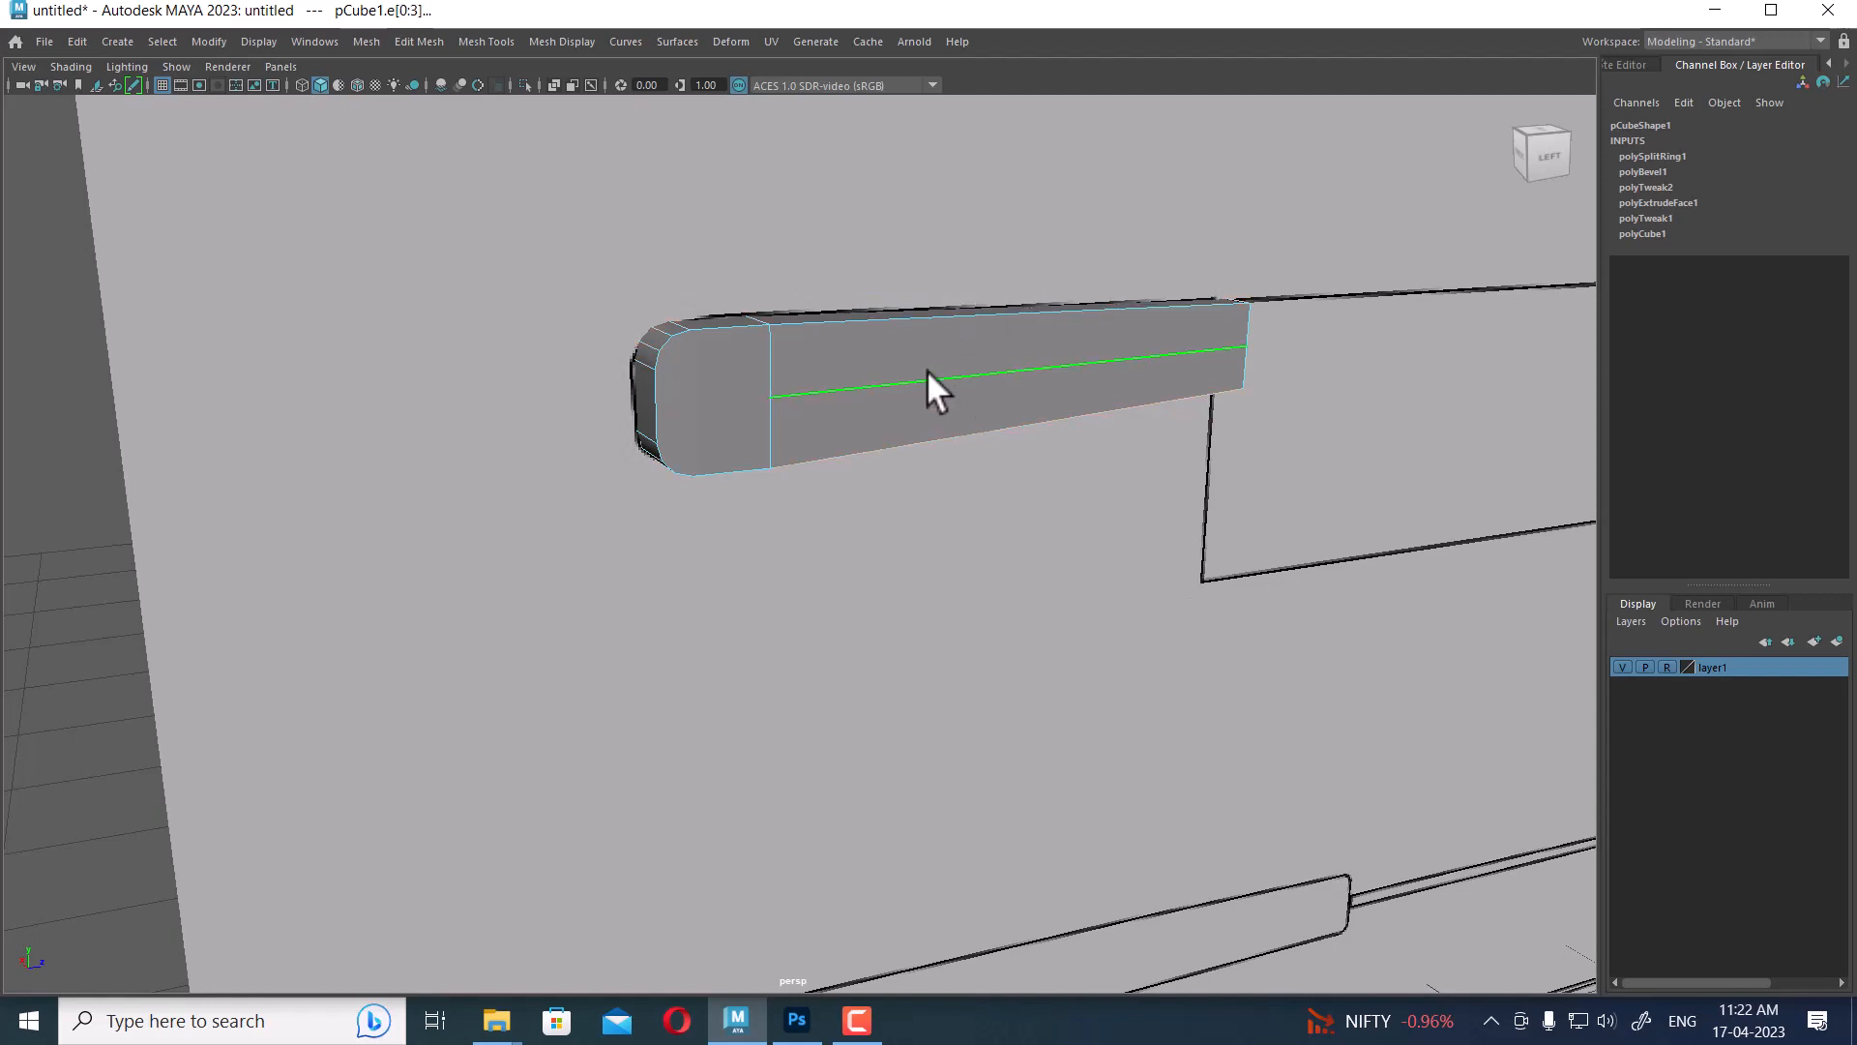
Add three crosswise edge loops dividing the handle's main section into four parts, using To Edge Ring and Split on its lengthwise edges
left_click(926, 369)
right_click_drag(1157, 187, 1099, 496, "ctrl")
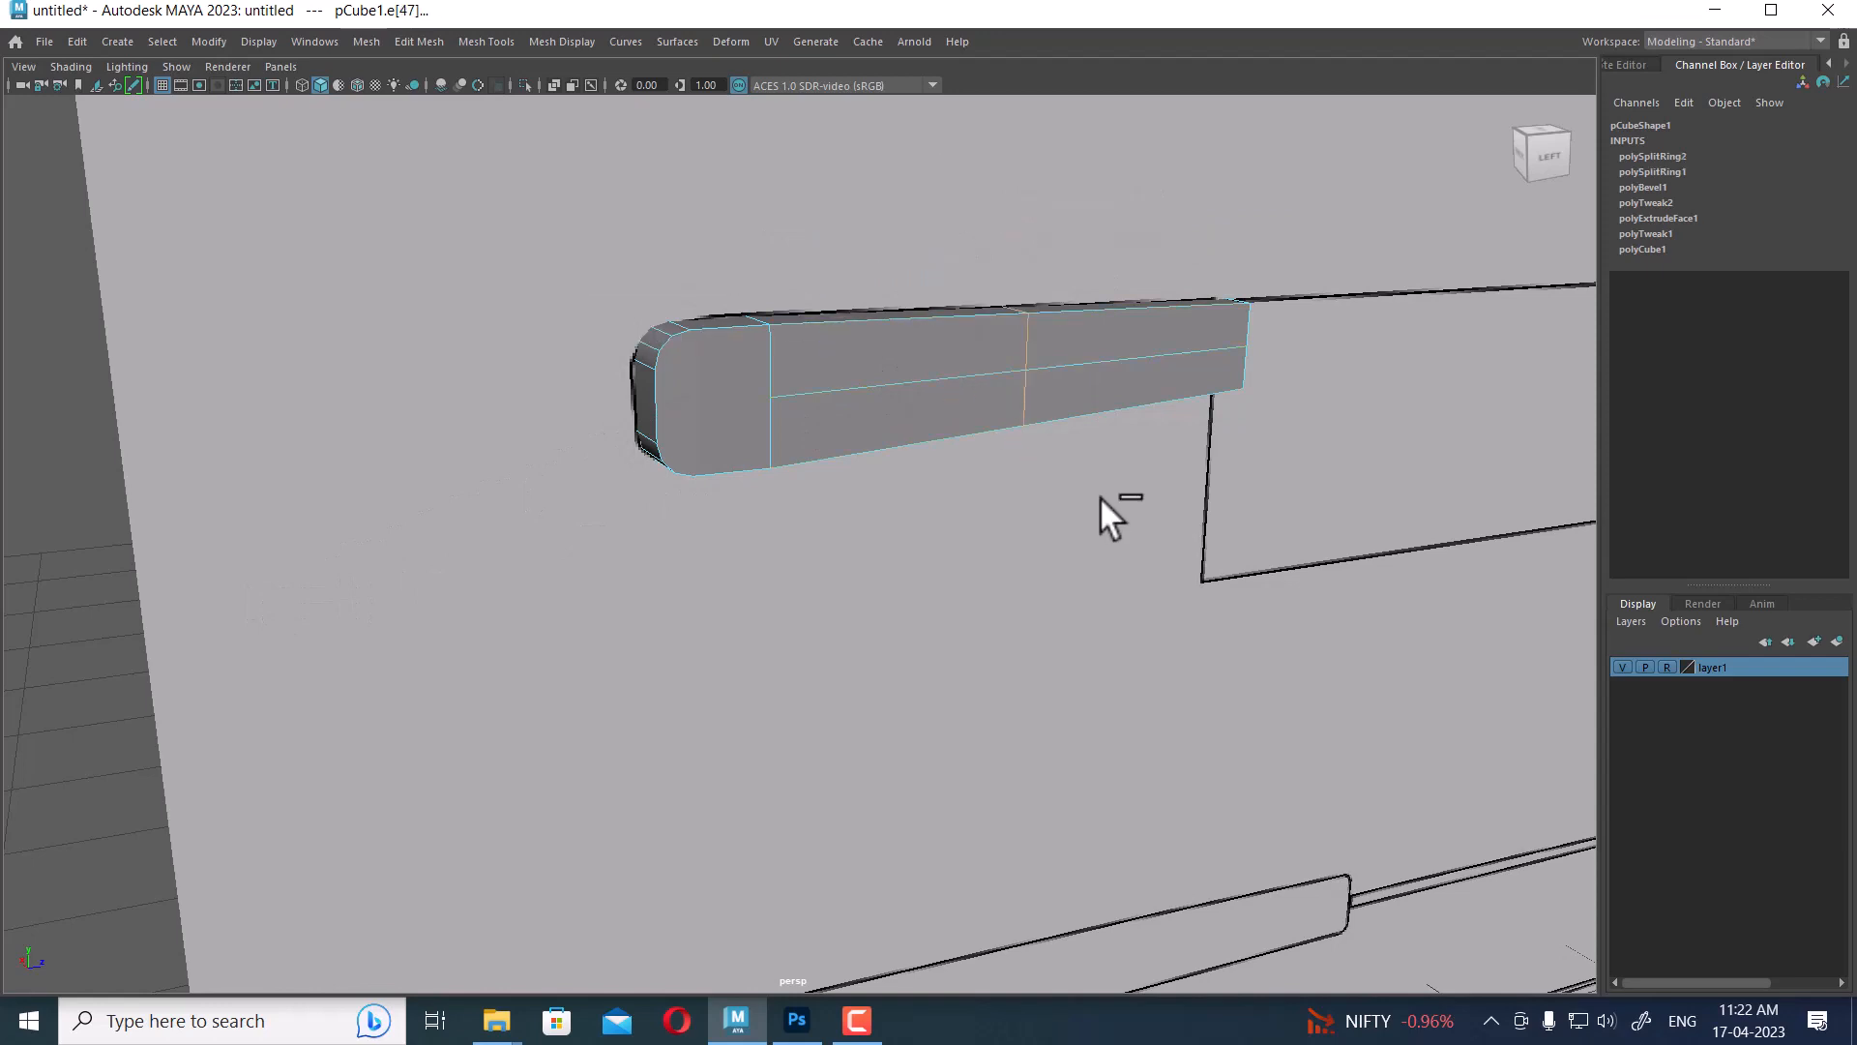
left_click(907, 389)
right_click_drag(1059, 230, 1175, 624, "ctrl")
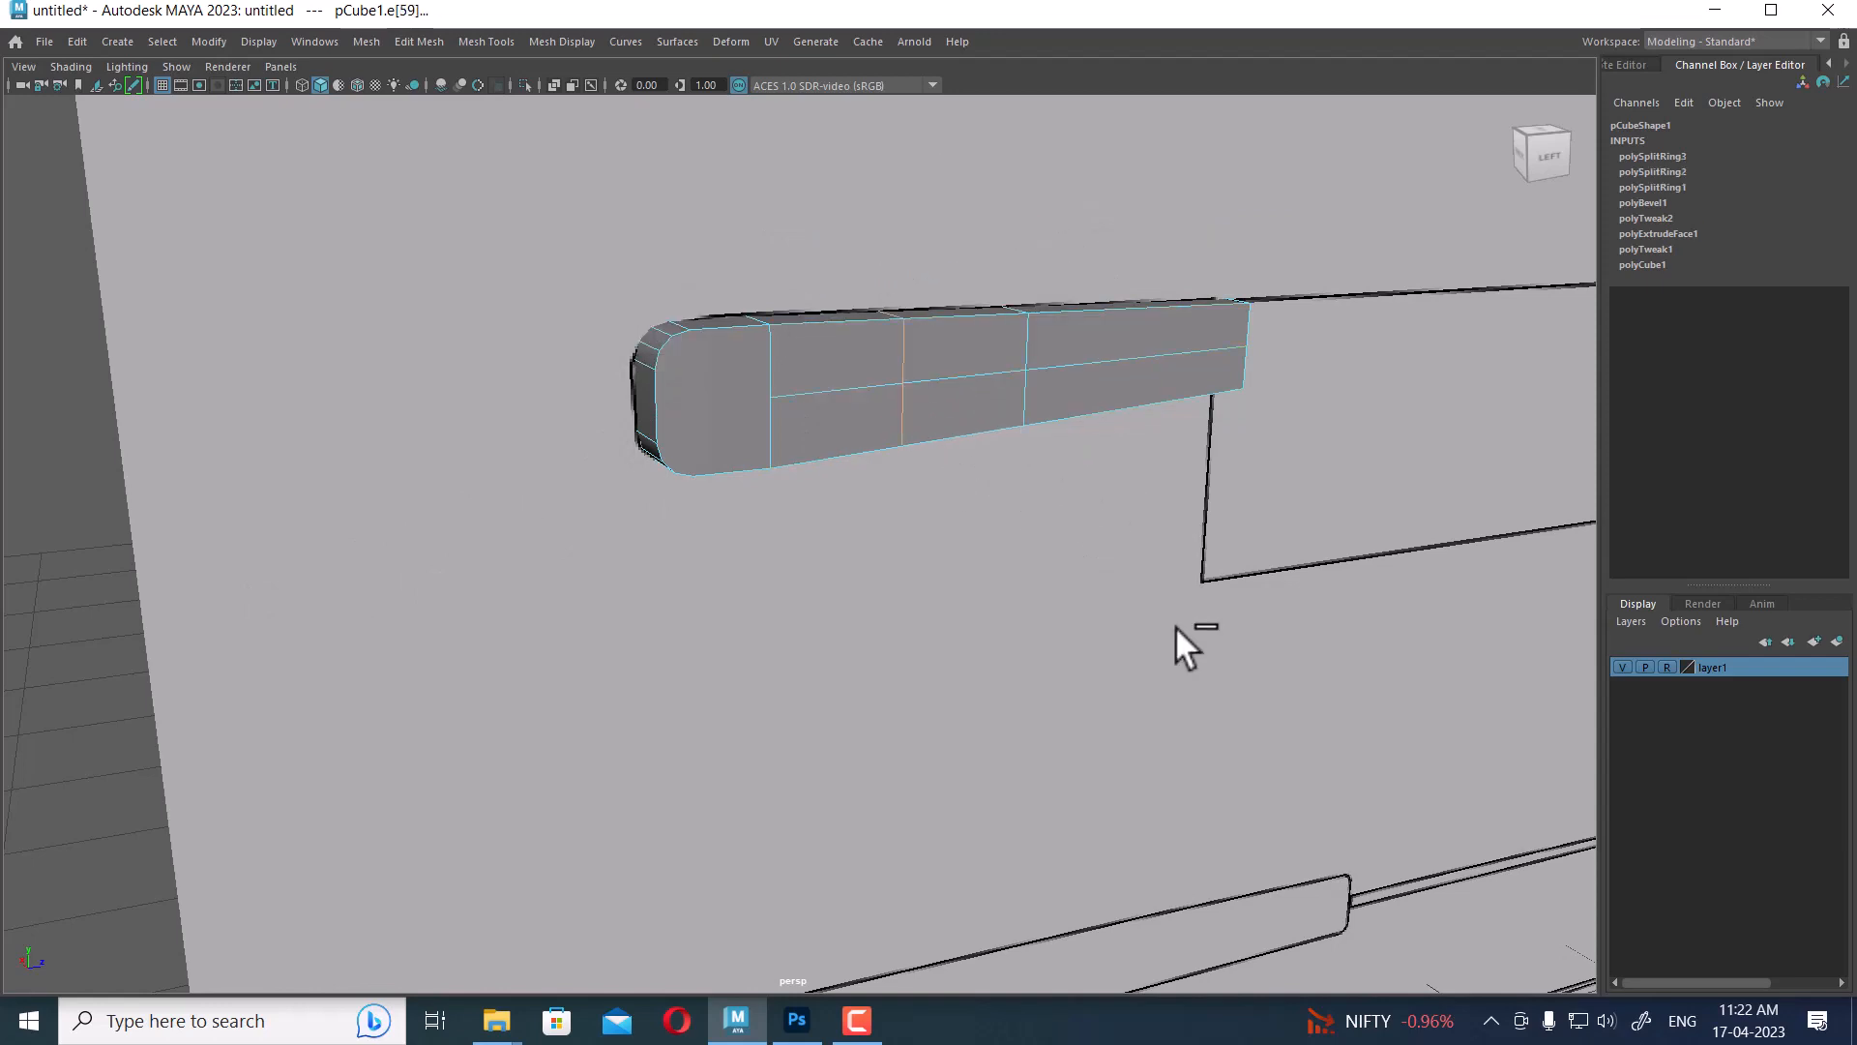
left_click(1112, 356)
right_click_drag(1215, 207, 1443, 647, "ctrl")
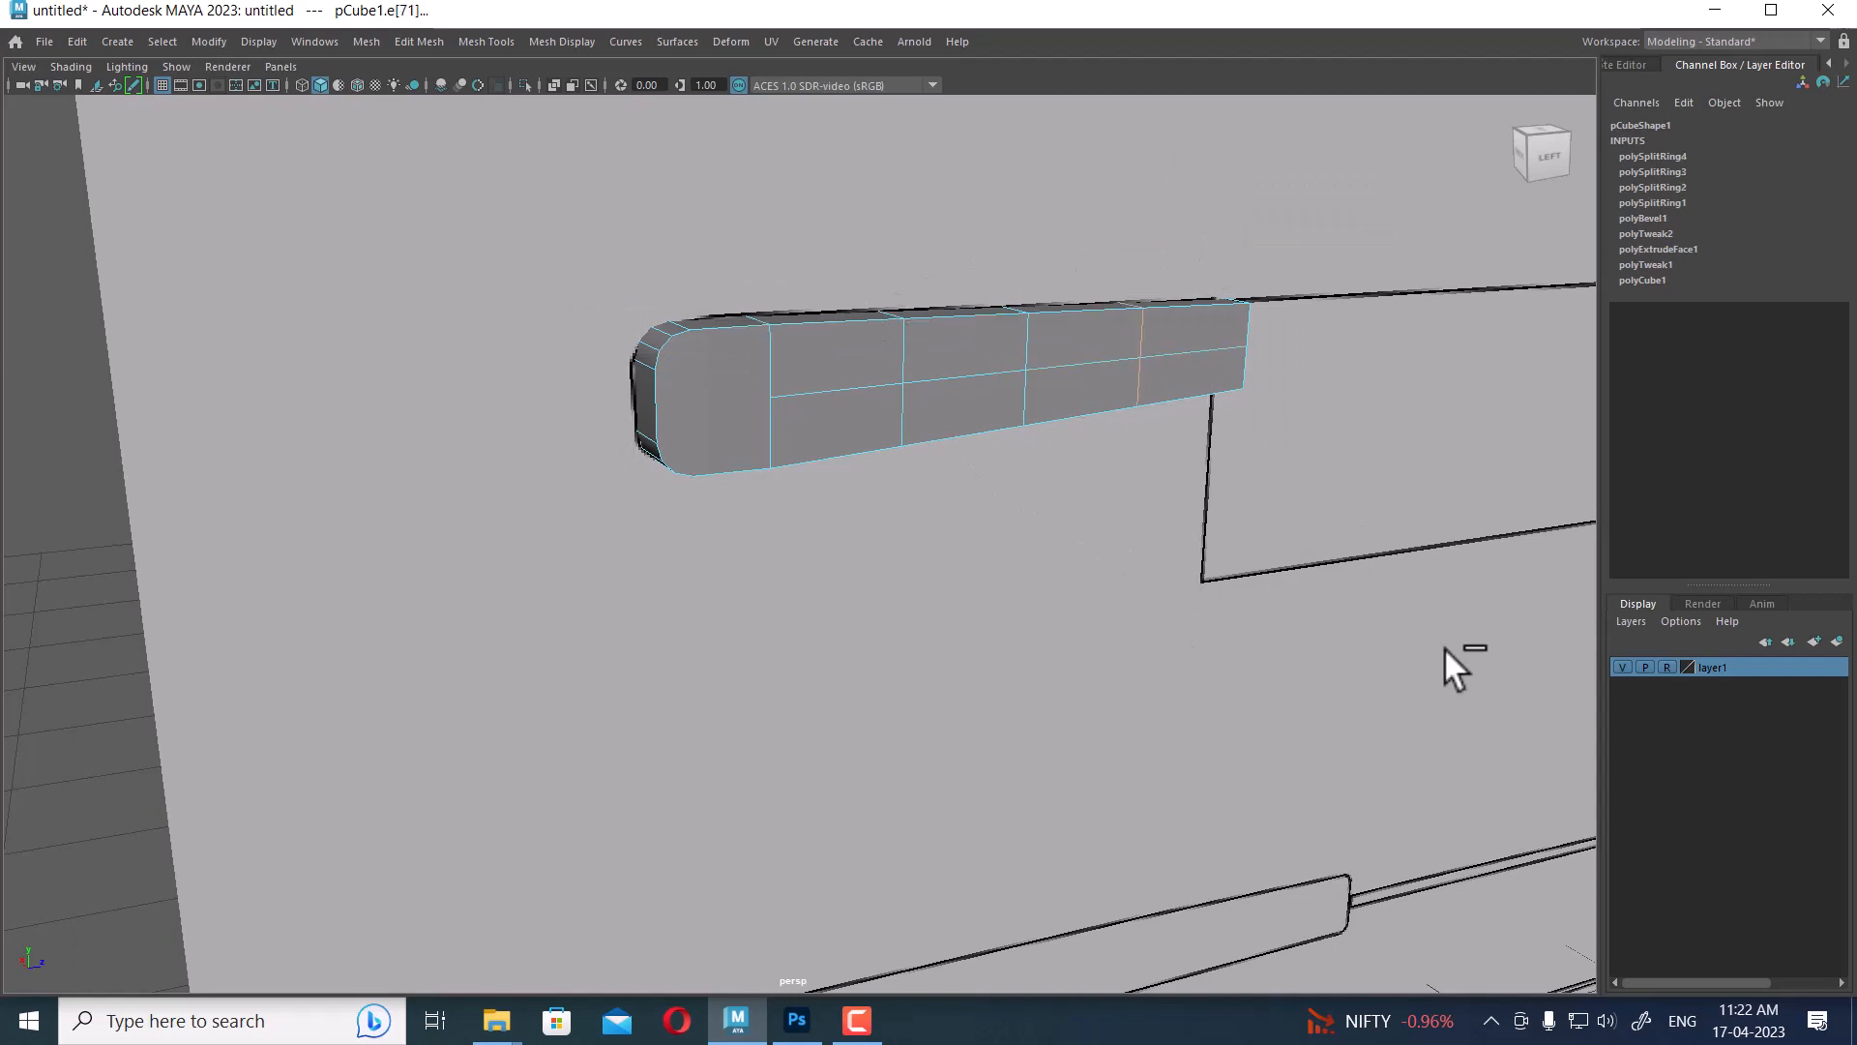
Switch the handle to object mode and hide all unselected objects
scroll(994, 731, "up", 4)
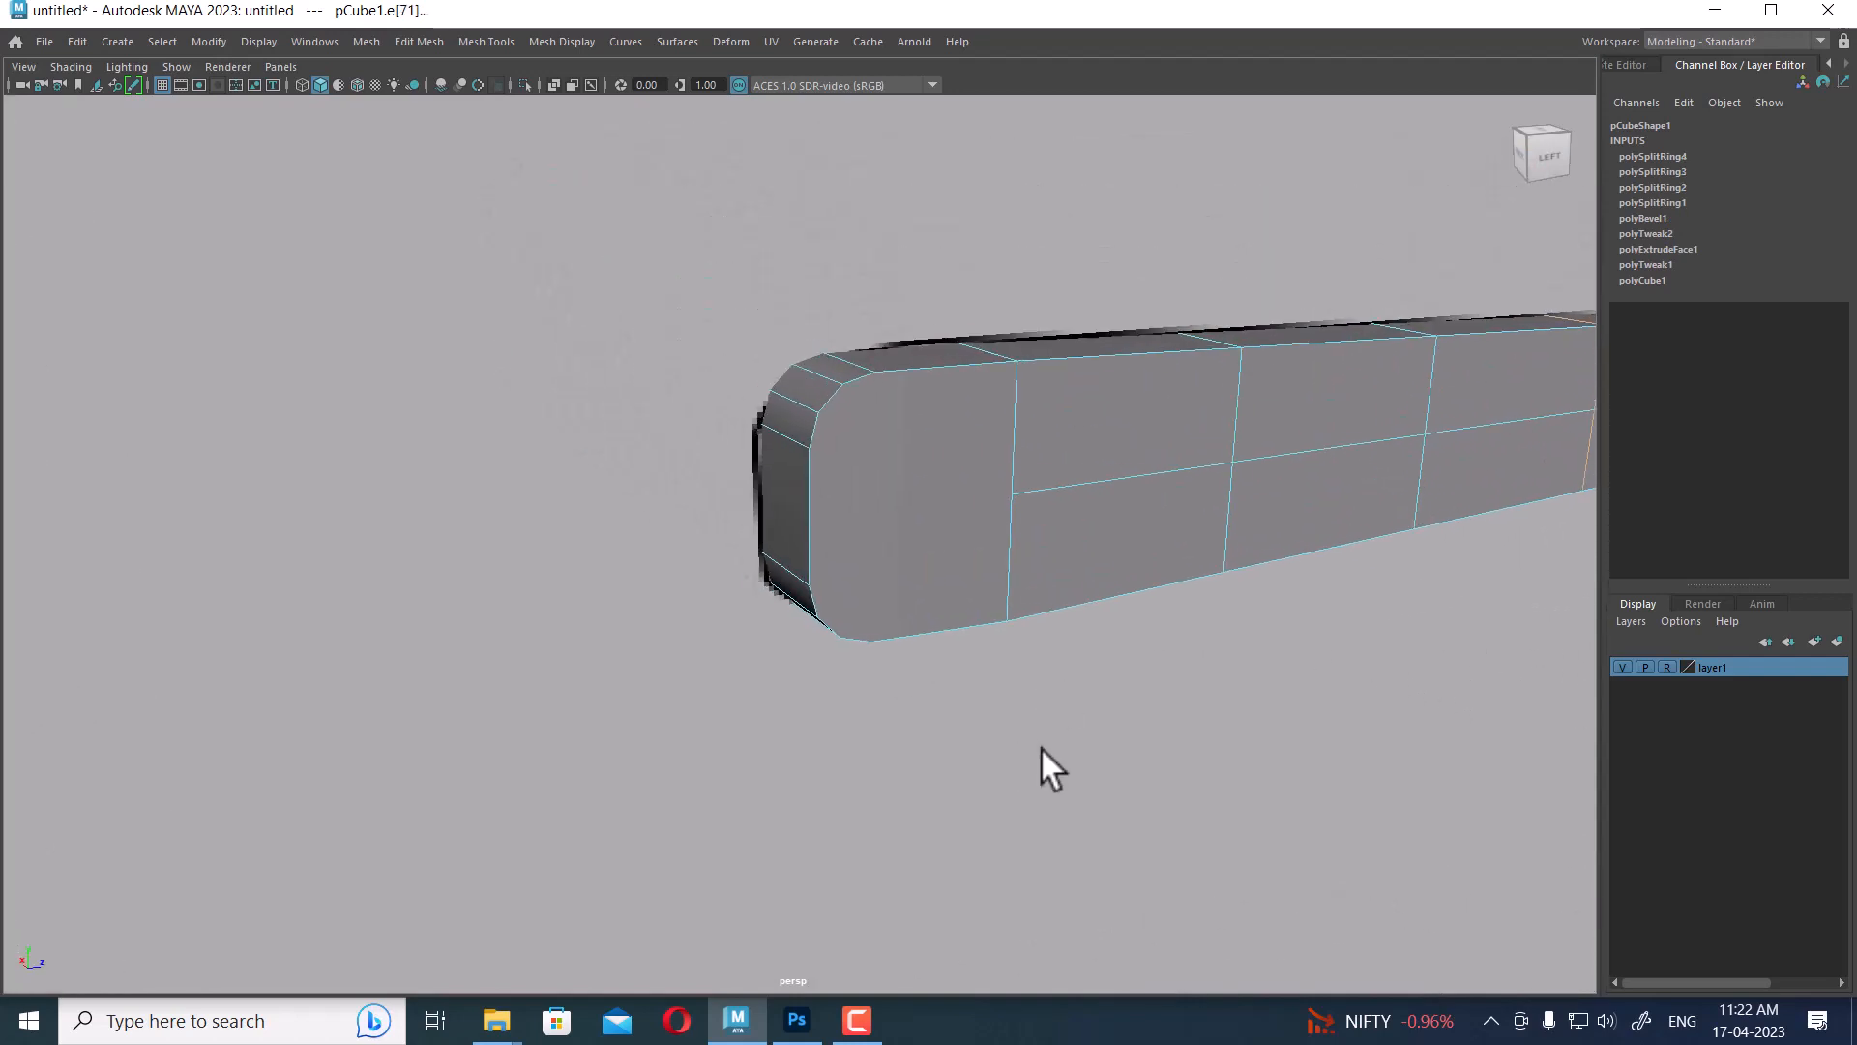
right_click_drag(1026, 436, 1180, 329)
scroll(1019, 502, "up", 2)
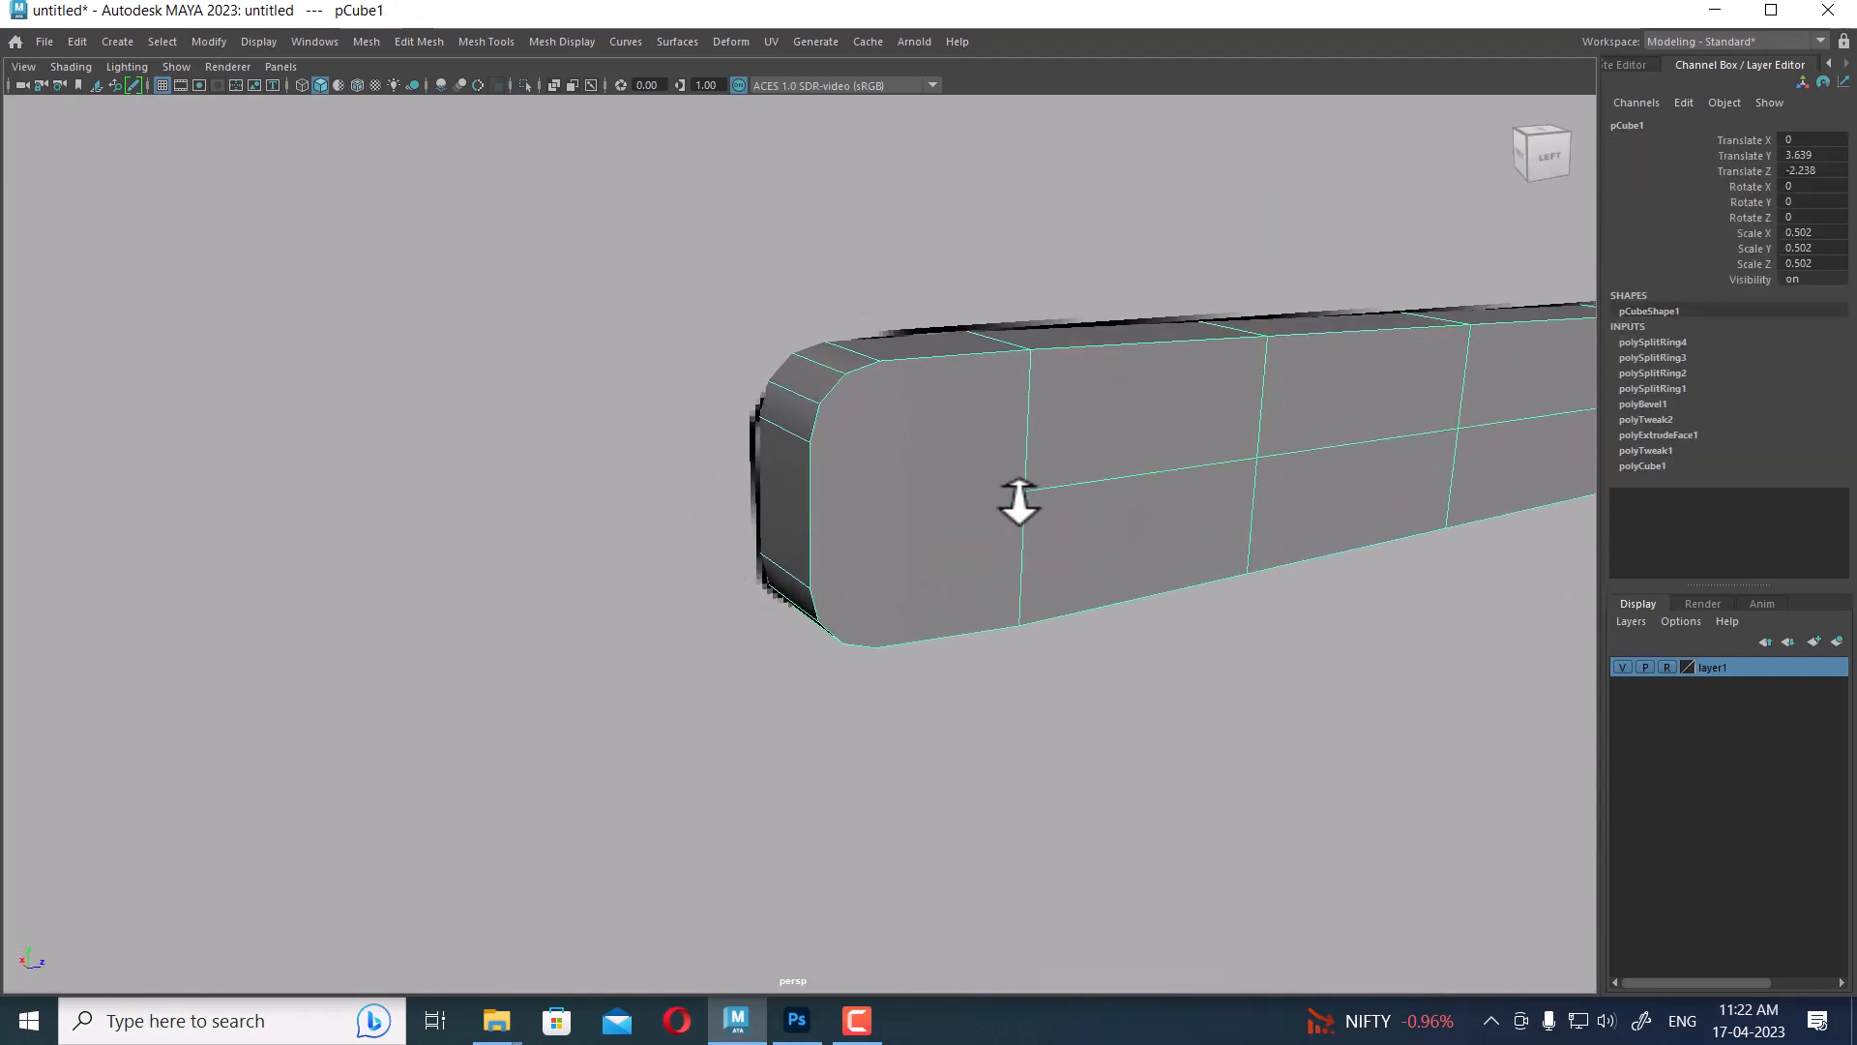
middle_click_drag(962, 424, 954, 474, "alt")
key("alt+h")
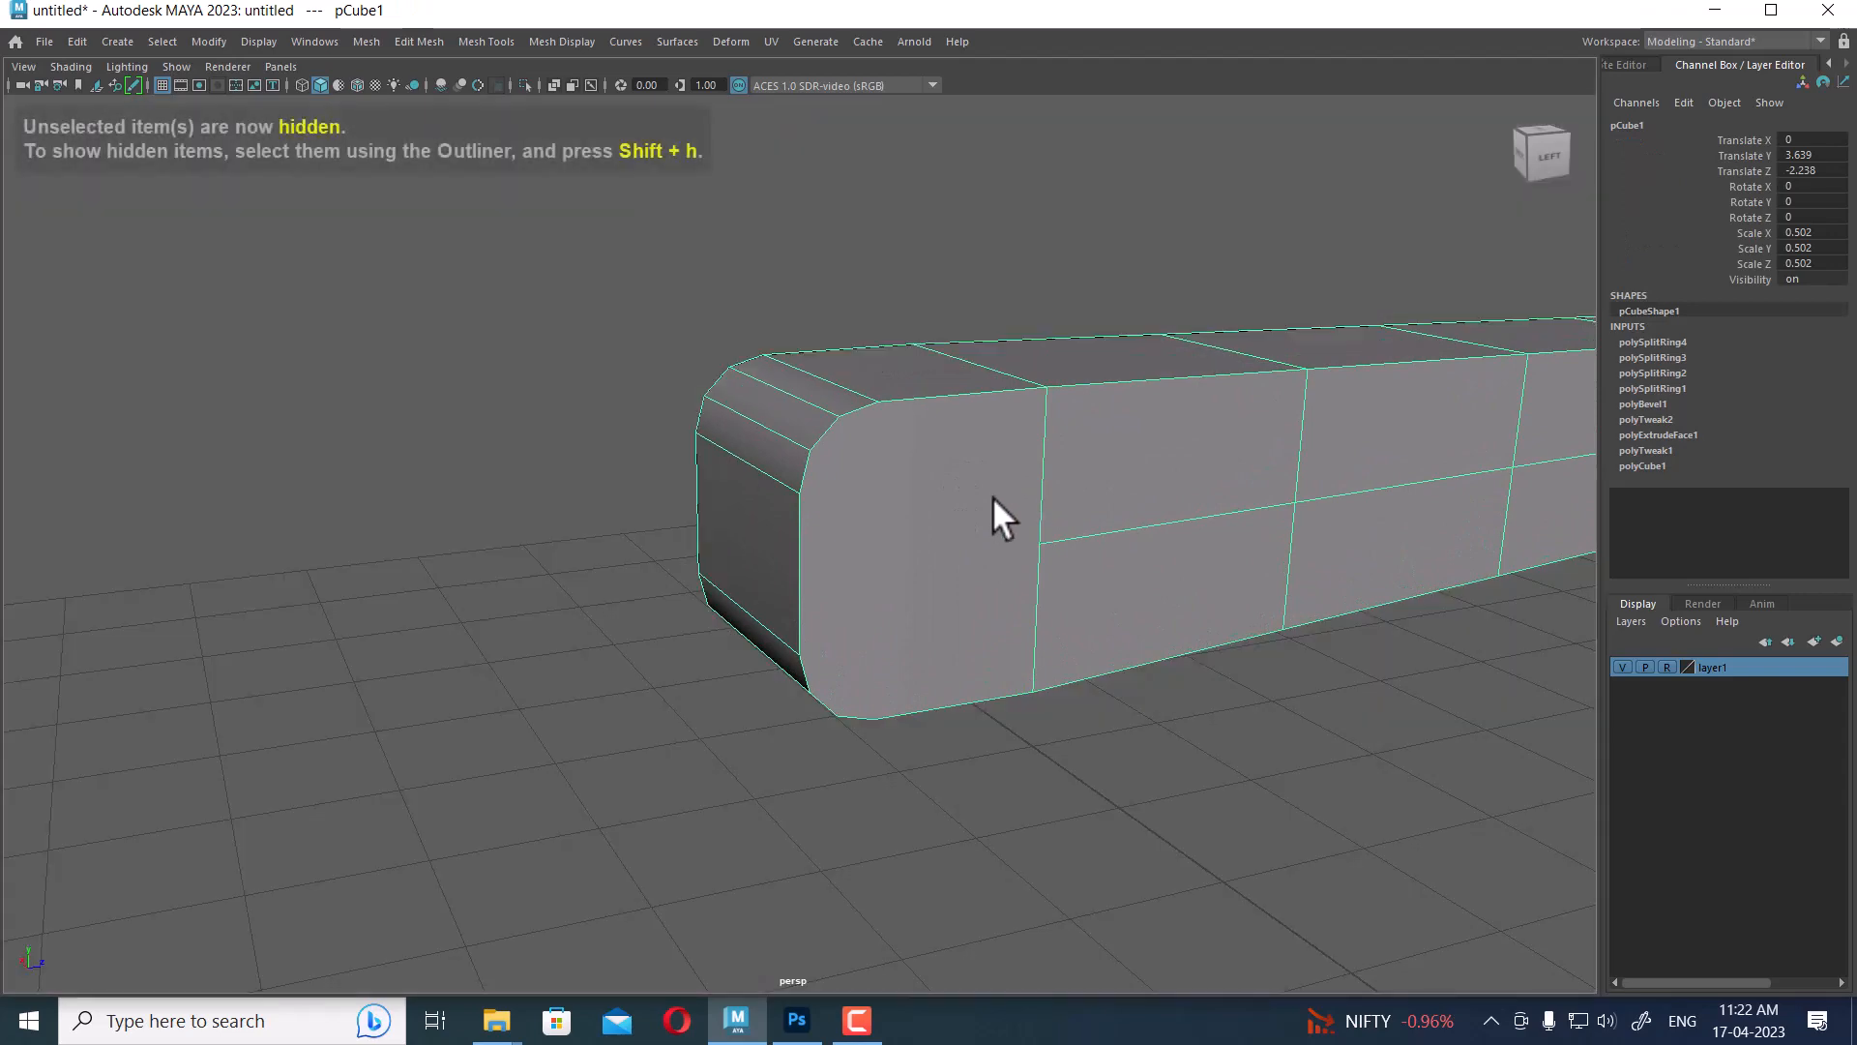
Cut two vertical edges across the handle's side face with Multi-Cut, joining matching upper and lower corner vertices at the rounded butt
right_click_drag(981, 366, 842, 367, "shift")
left_click(878, 401)
left_click_drag(862, 473, 837, 452, "alt")
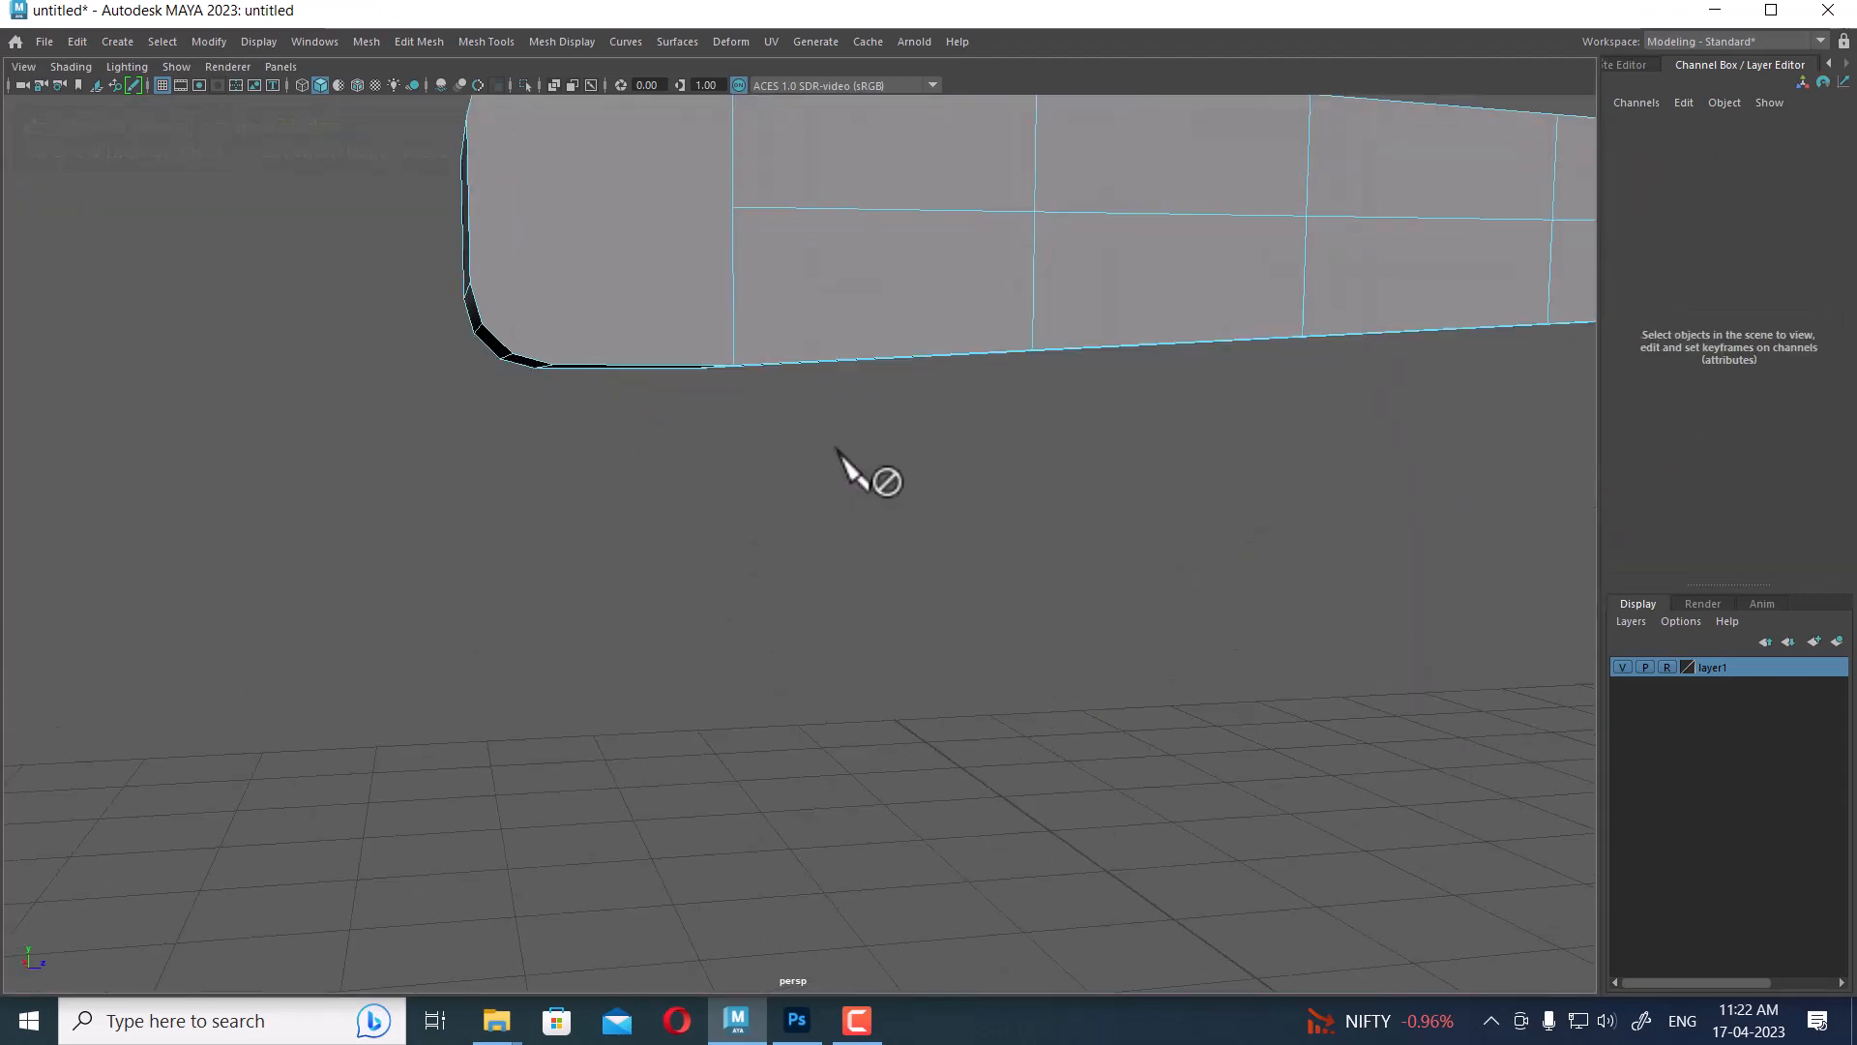
middle_click_drag(751, 411, 859, 518, "alt")
left_click_drag(860, 580, 845, 531, "alt")
middle_click_drag(846, 531, 887, 638, "alt")
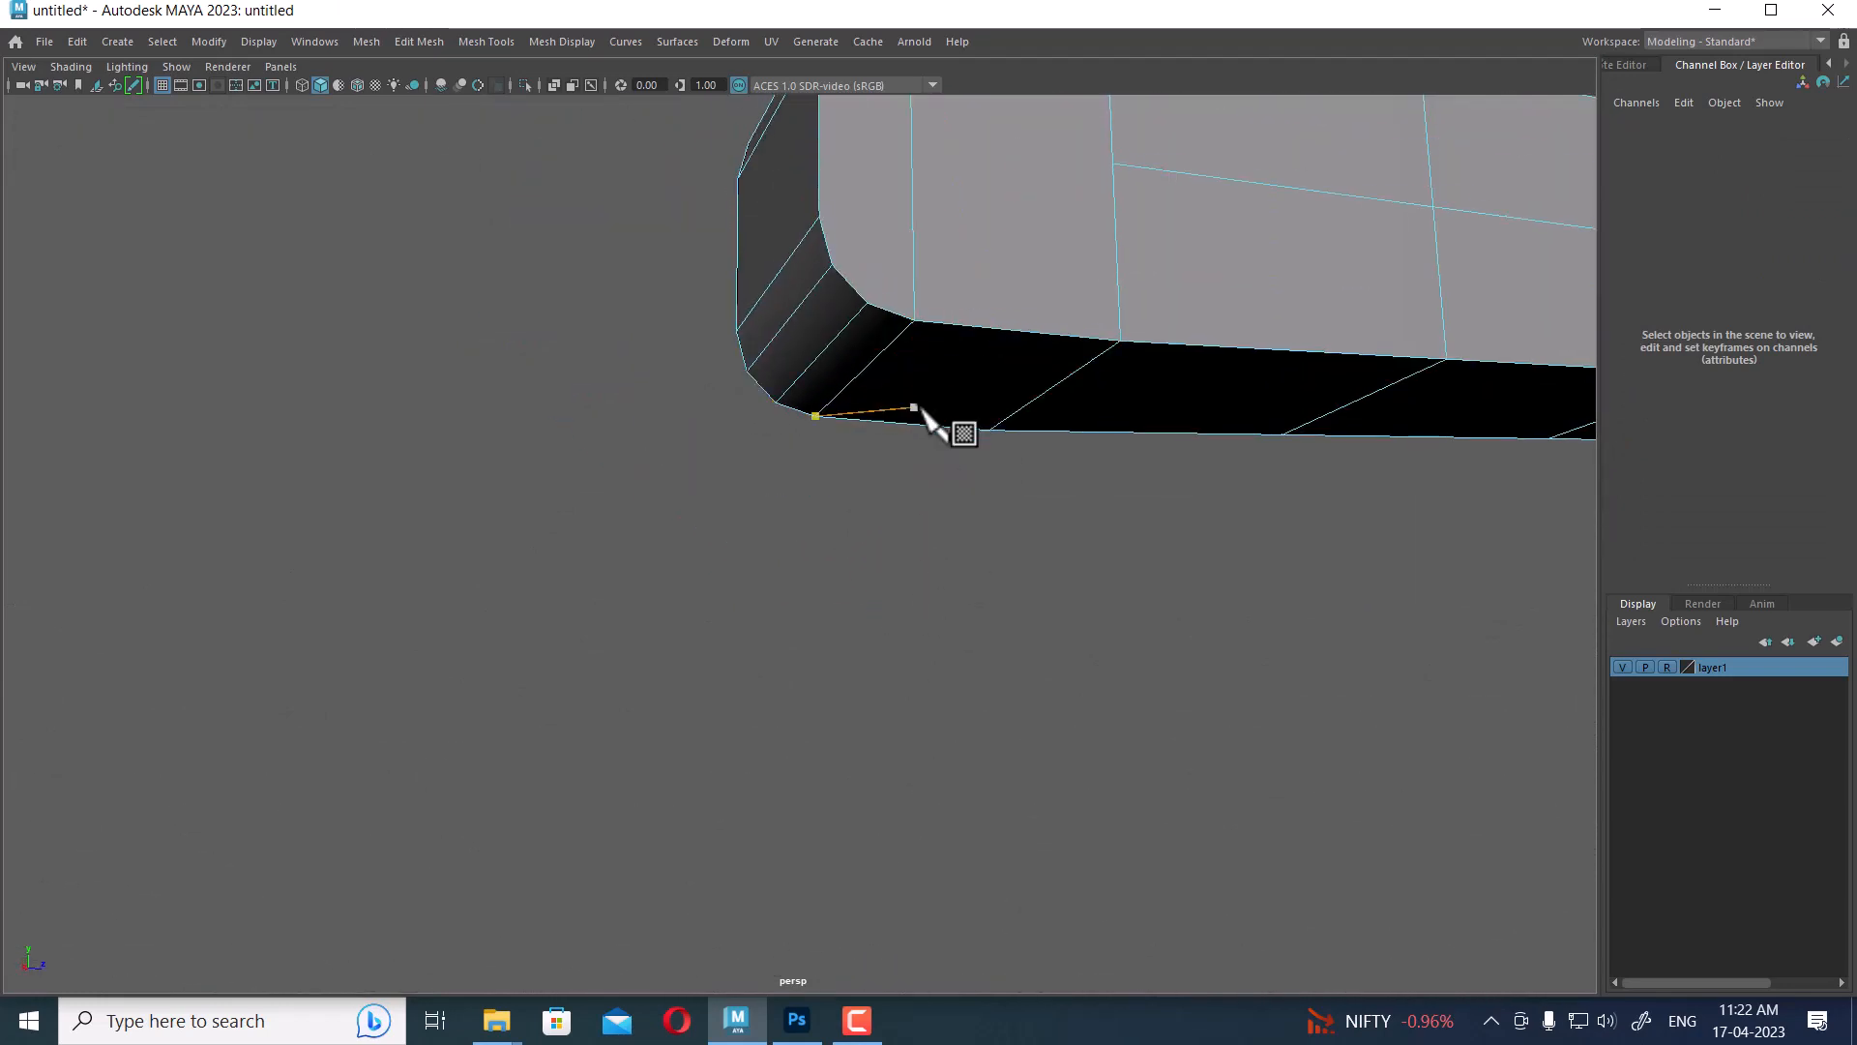
left_click_drag(982, 474, 870, 499, "alt")
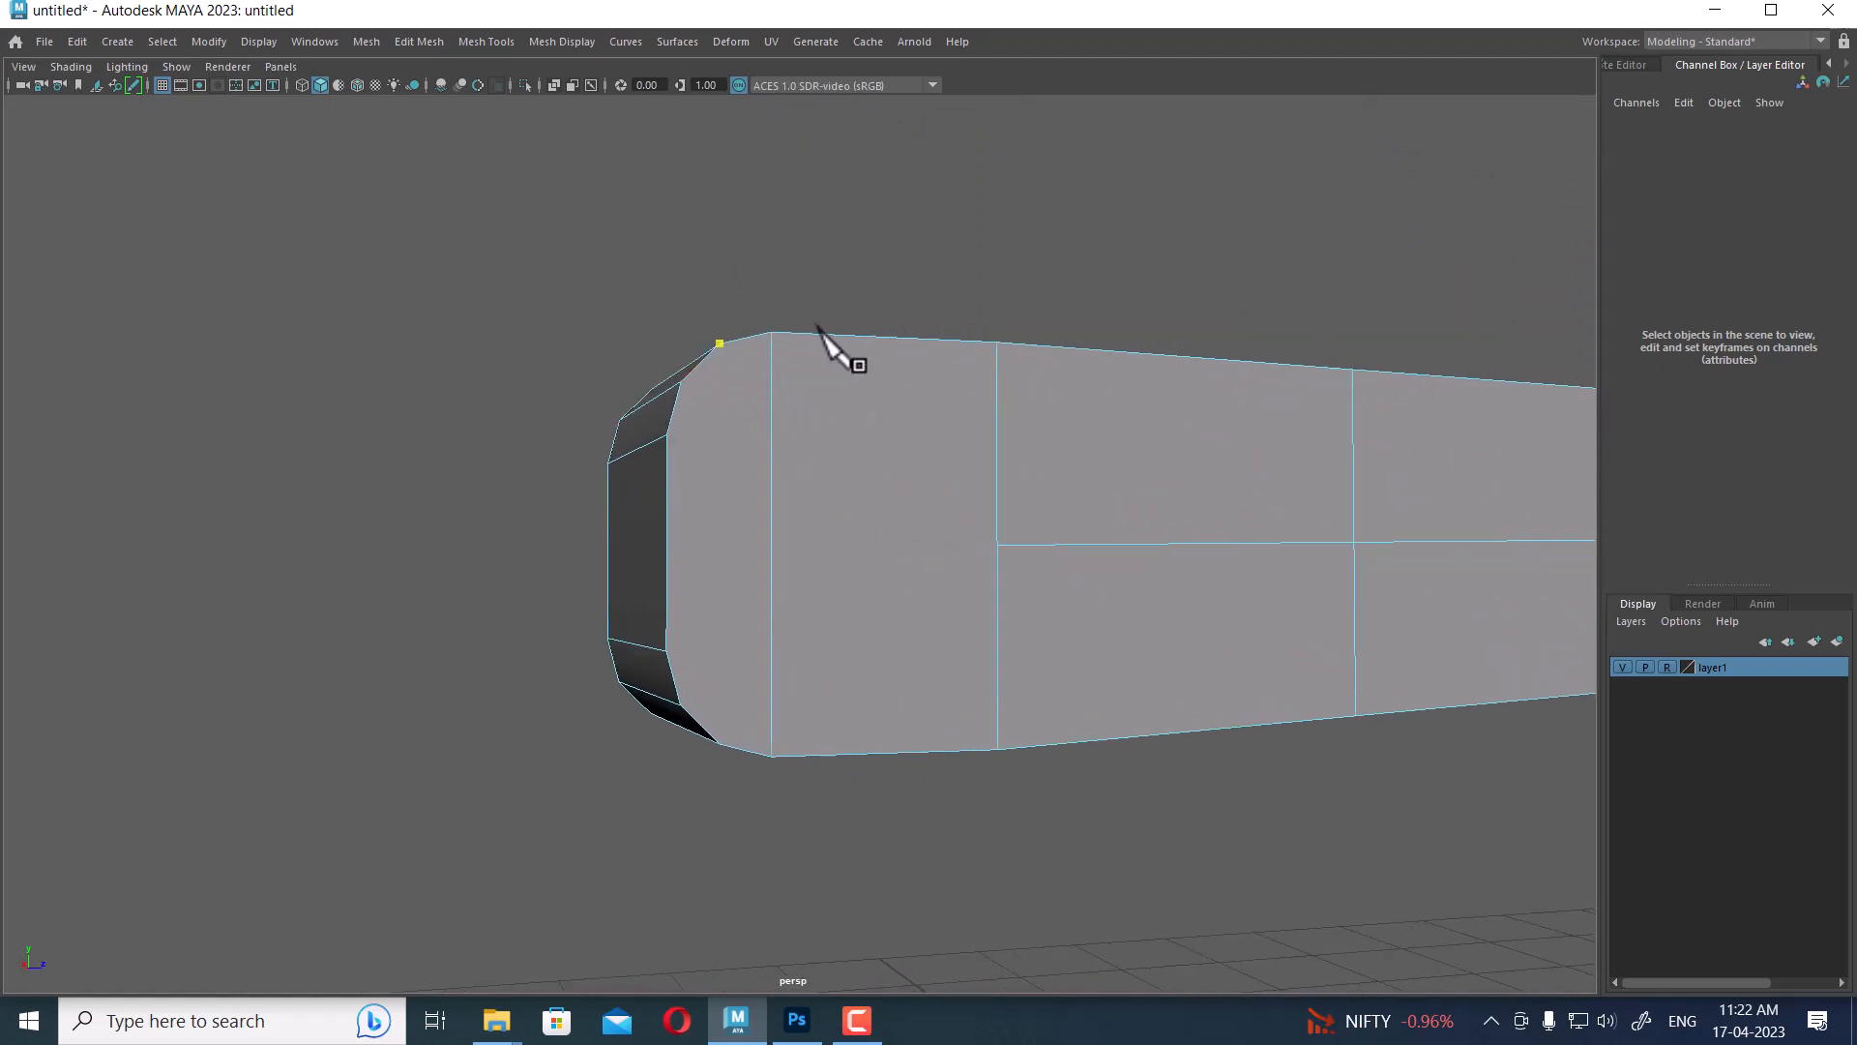
left_click(716, 748)
right_click(769, 793)
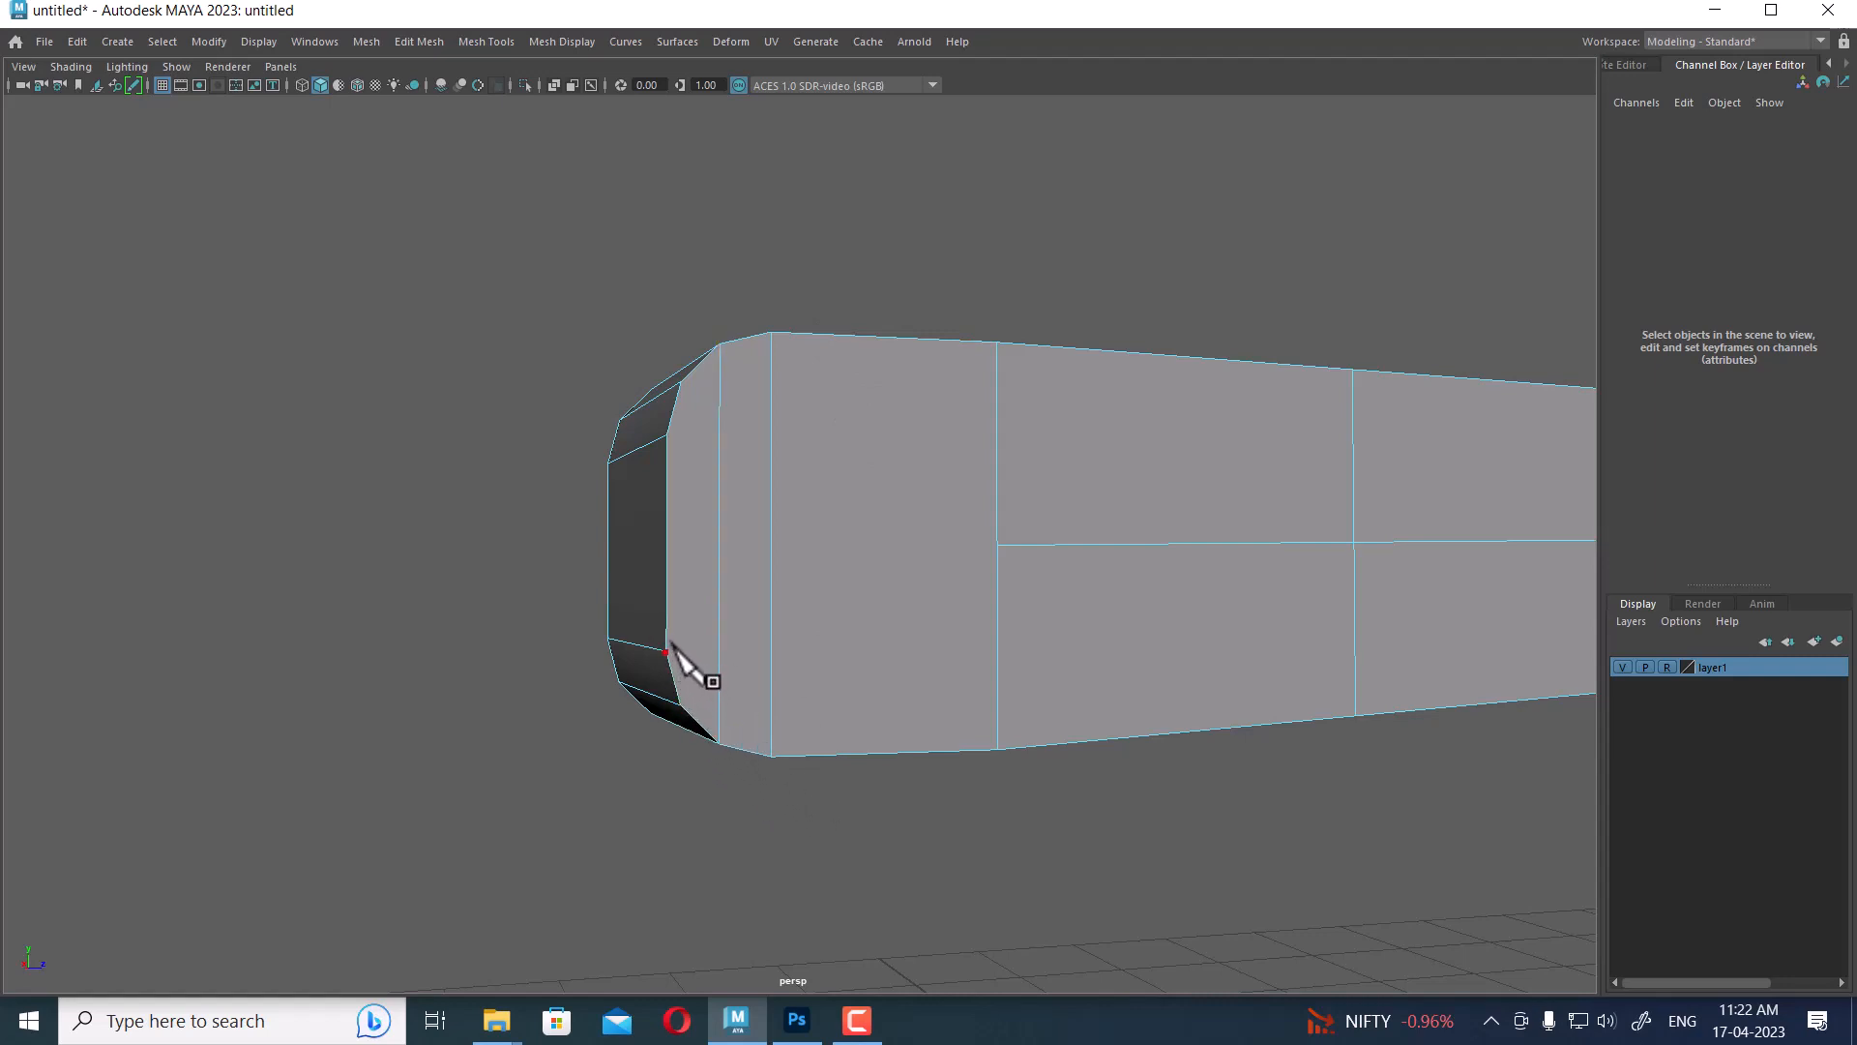
left_click(770, 756)
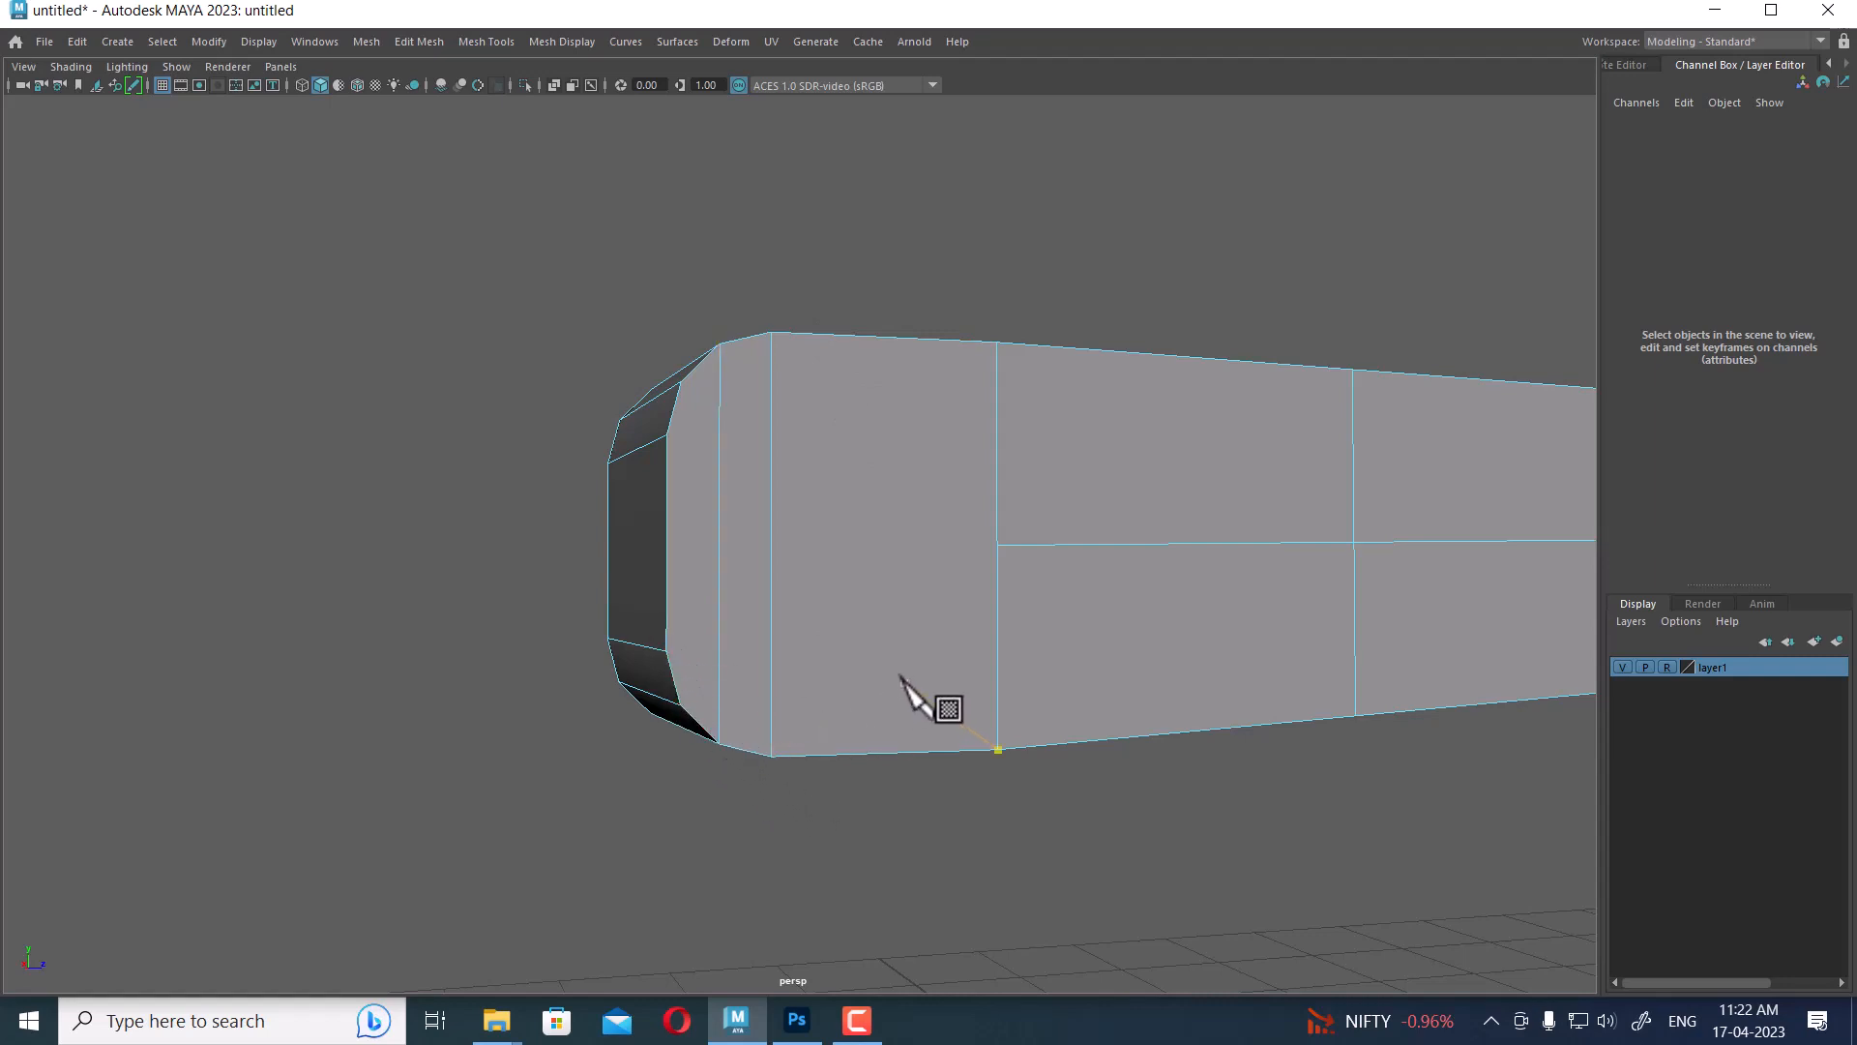
key("q")
Add a lengthwise edge loop midway through both the upper and lower halves of the handle's main section
left_click(996, 435)
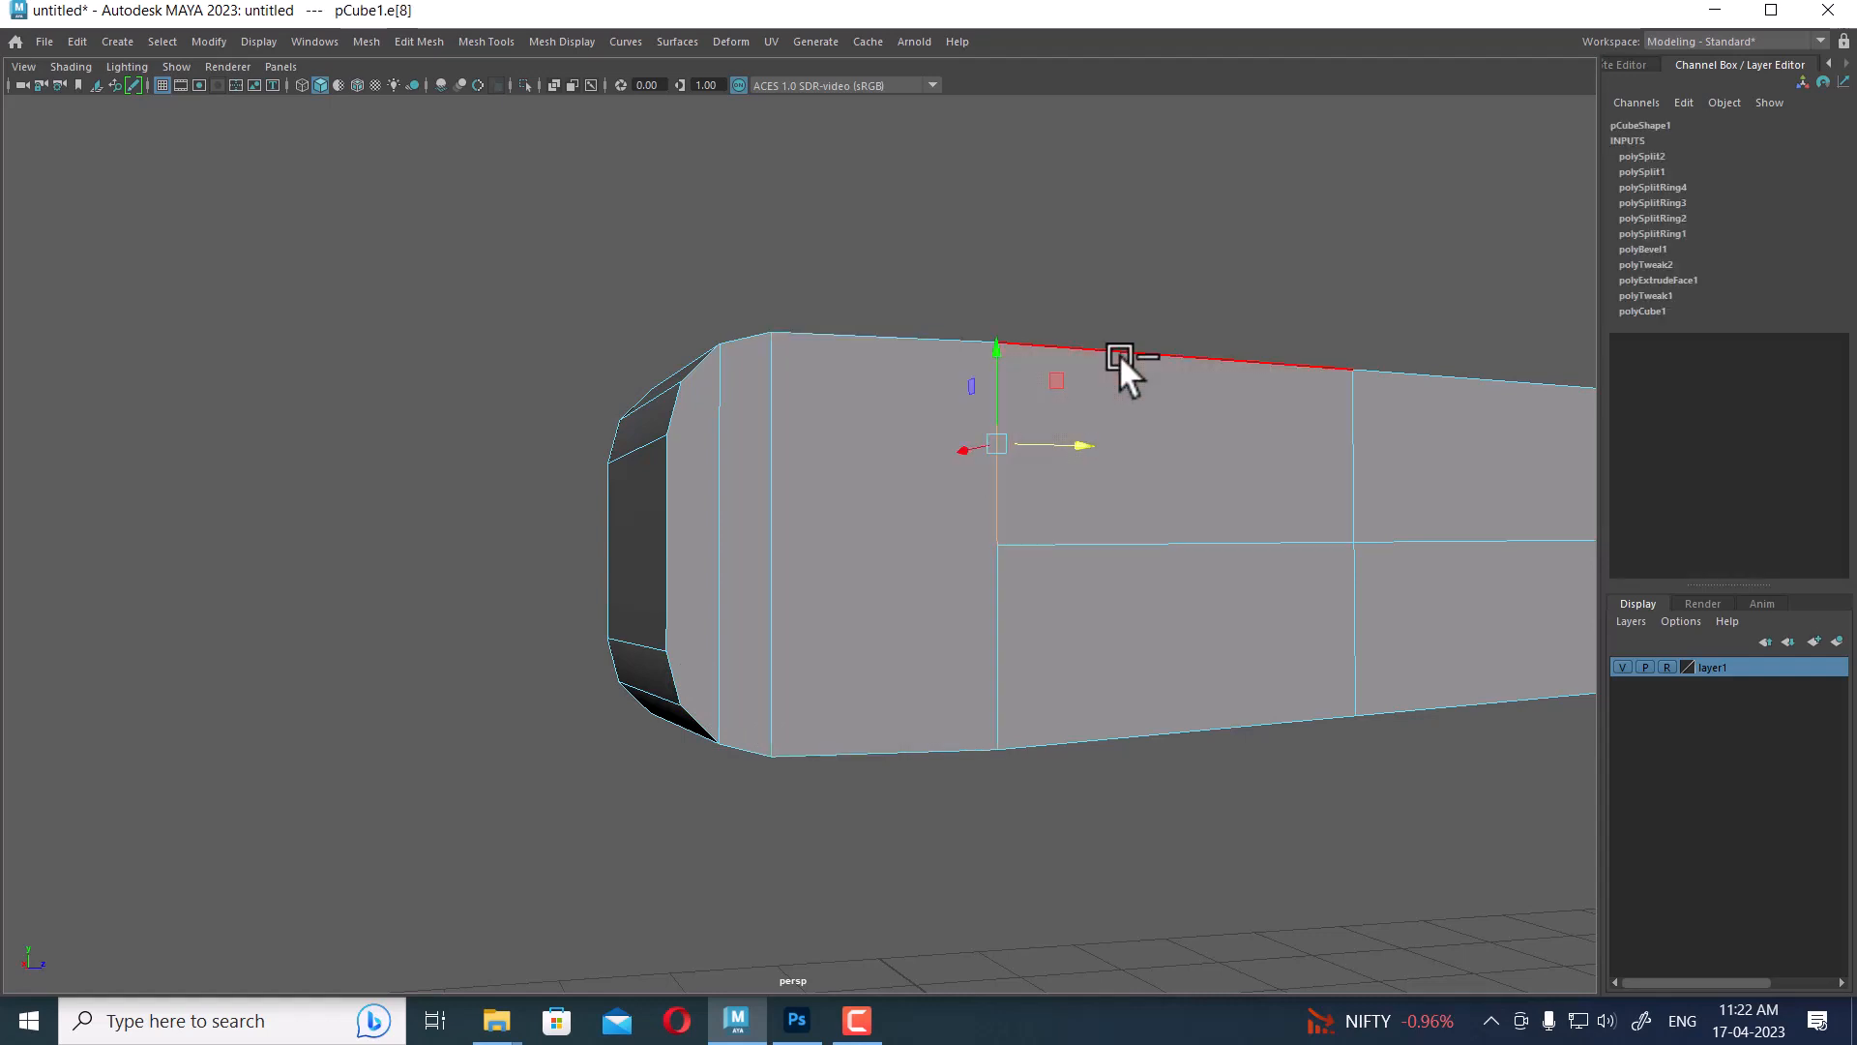
right_click_drag(909, 416, 1035, 432, "shift")
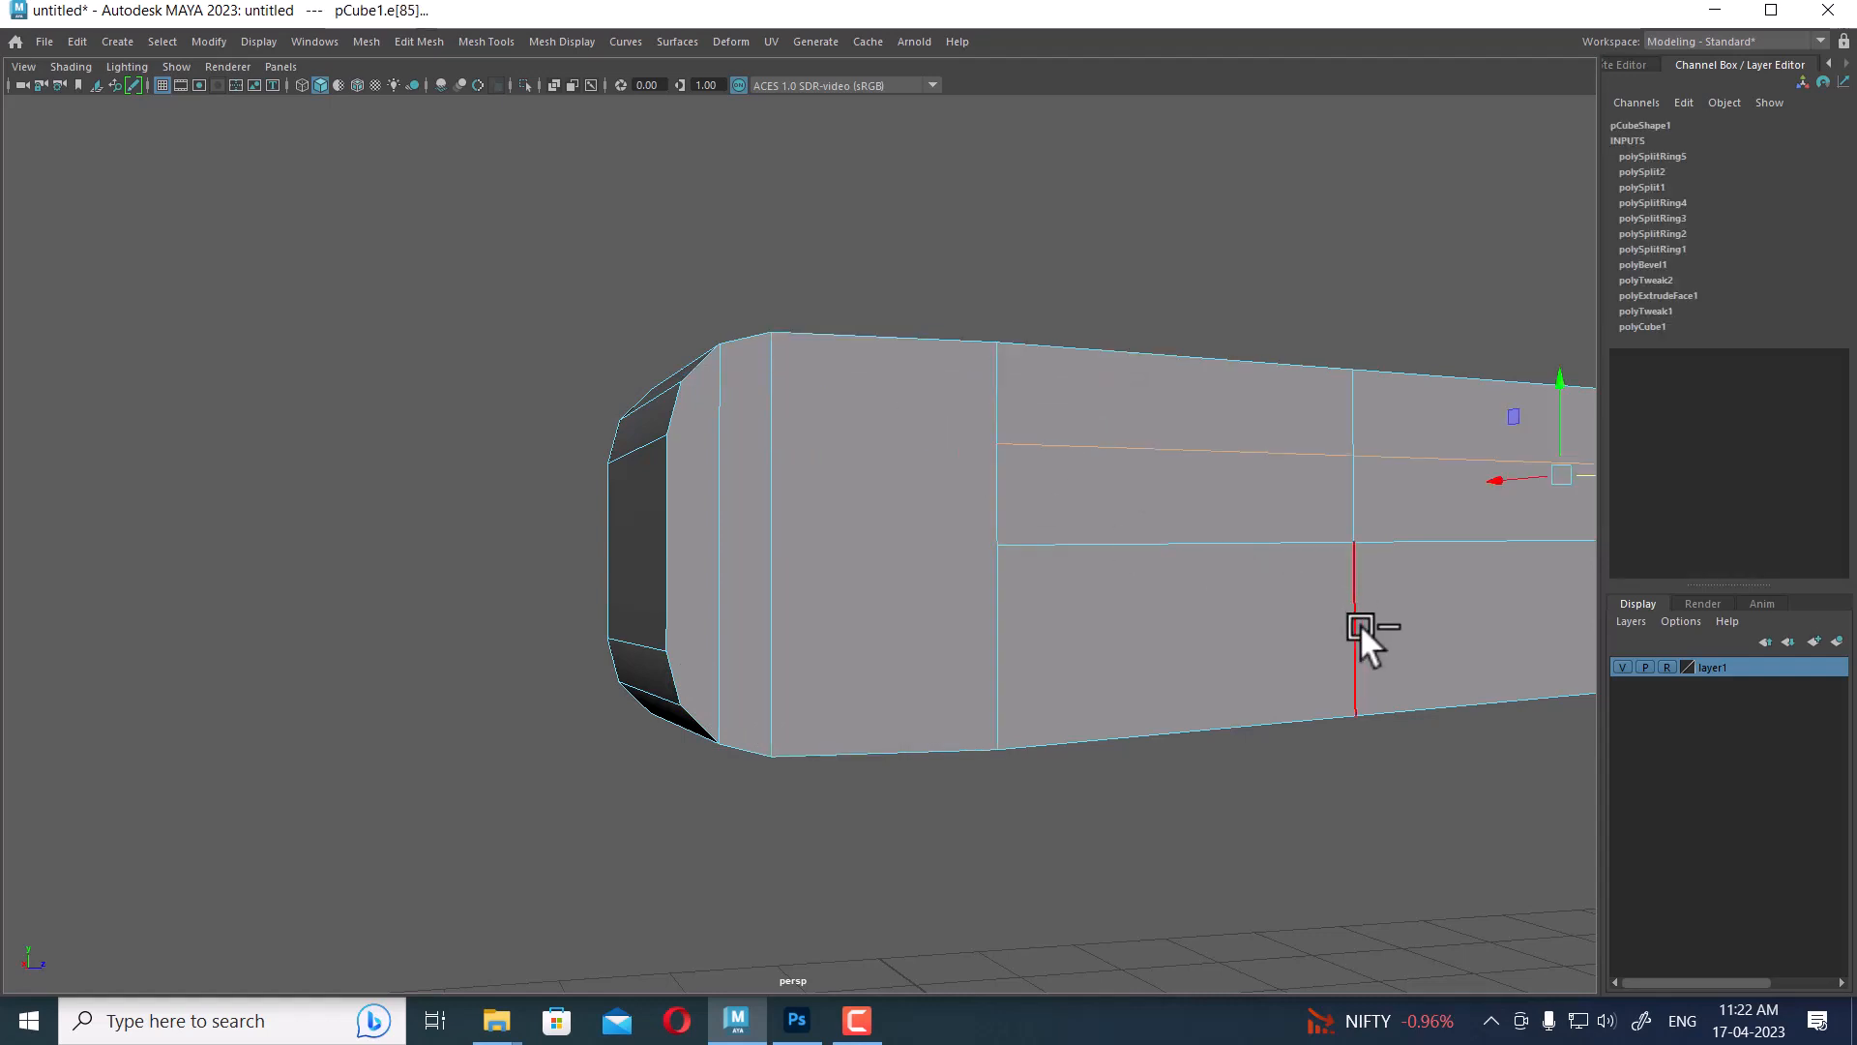
left_click(998, 643)
right_click_drag(1171, 359, 1547, 789, "shift")
Cut two lengthwise edges with Multi-Cut from the rounded butt's lower and upper corner vertices to the matching edge loops of the handle's main section
right_click_drag(952, 522, 1209, 312)
right_click_drag(940, 375, 829, 365, "shift")
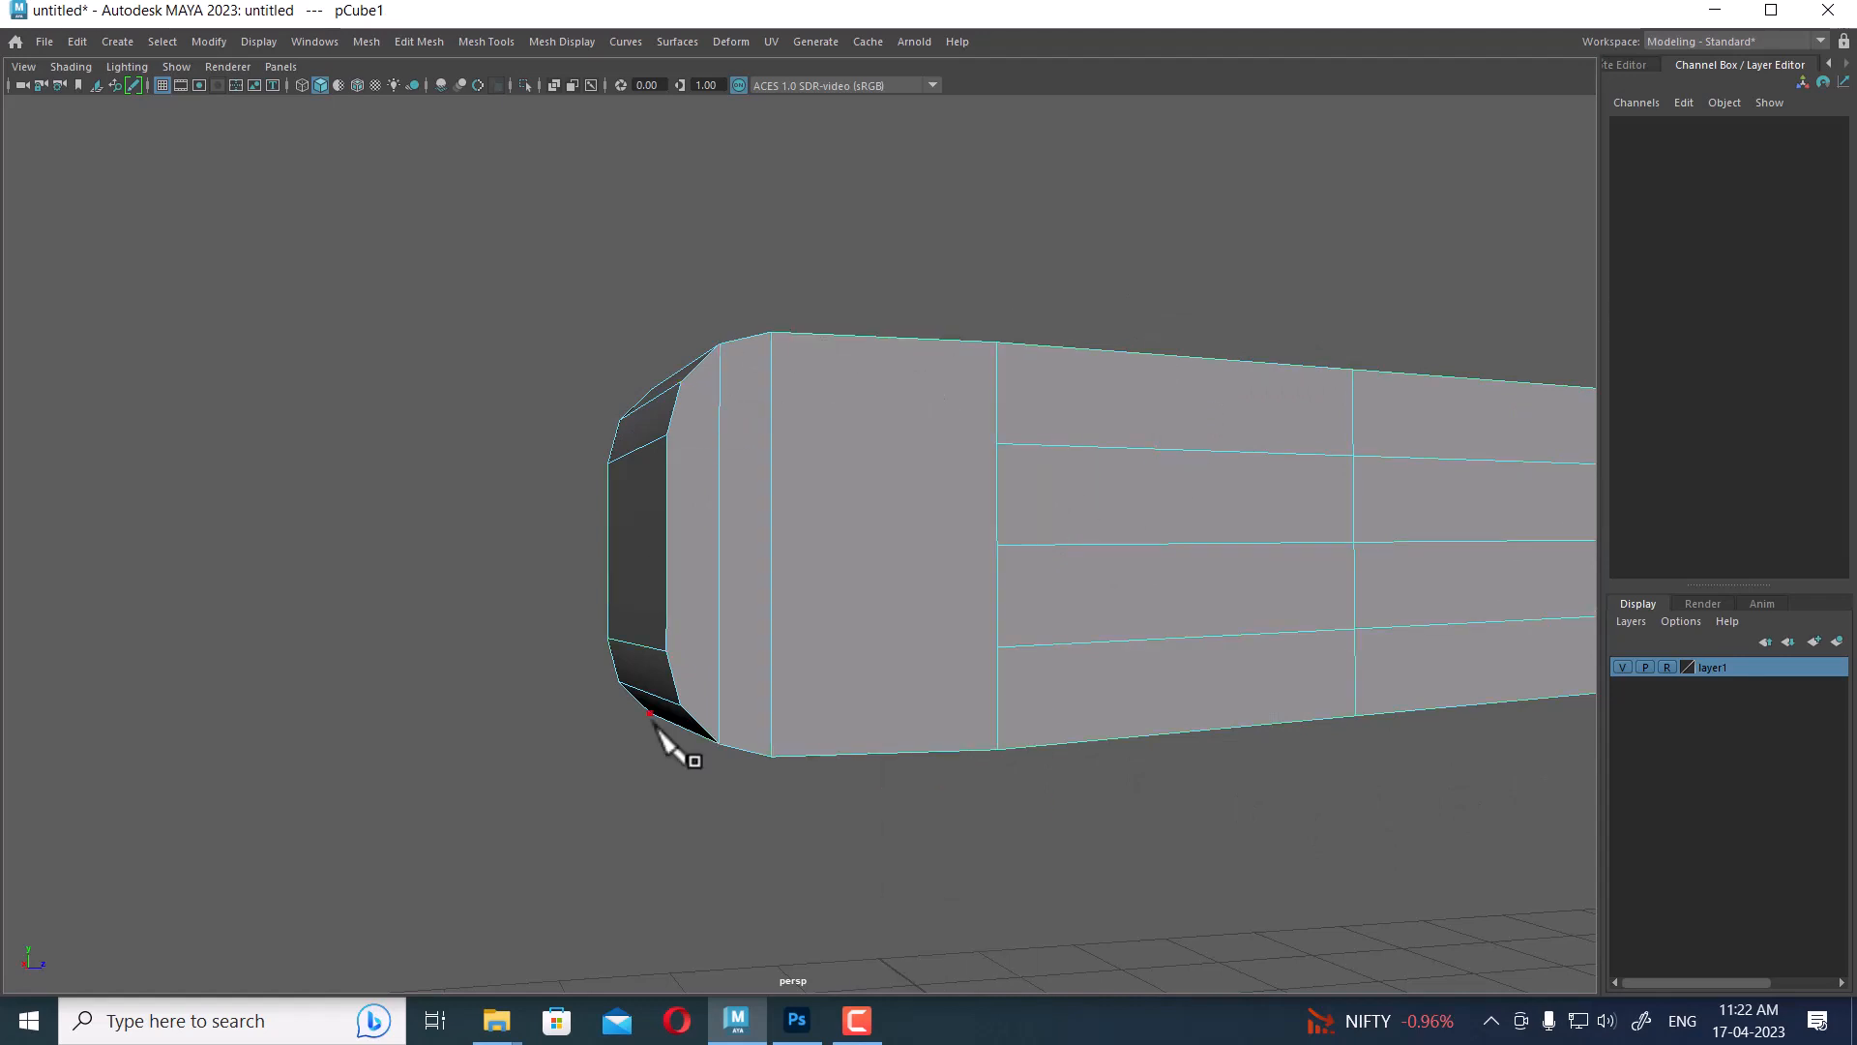
left_click(666, 651)
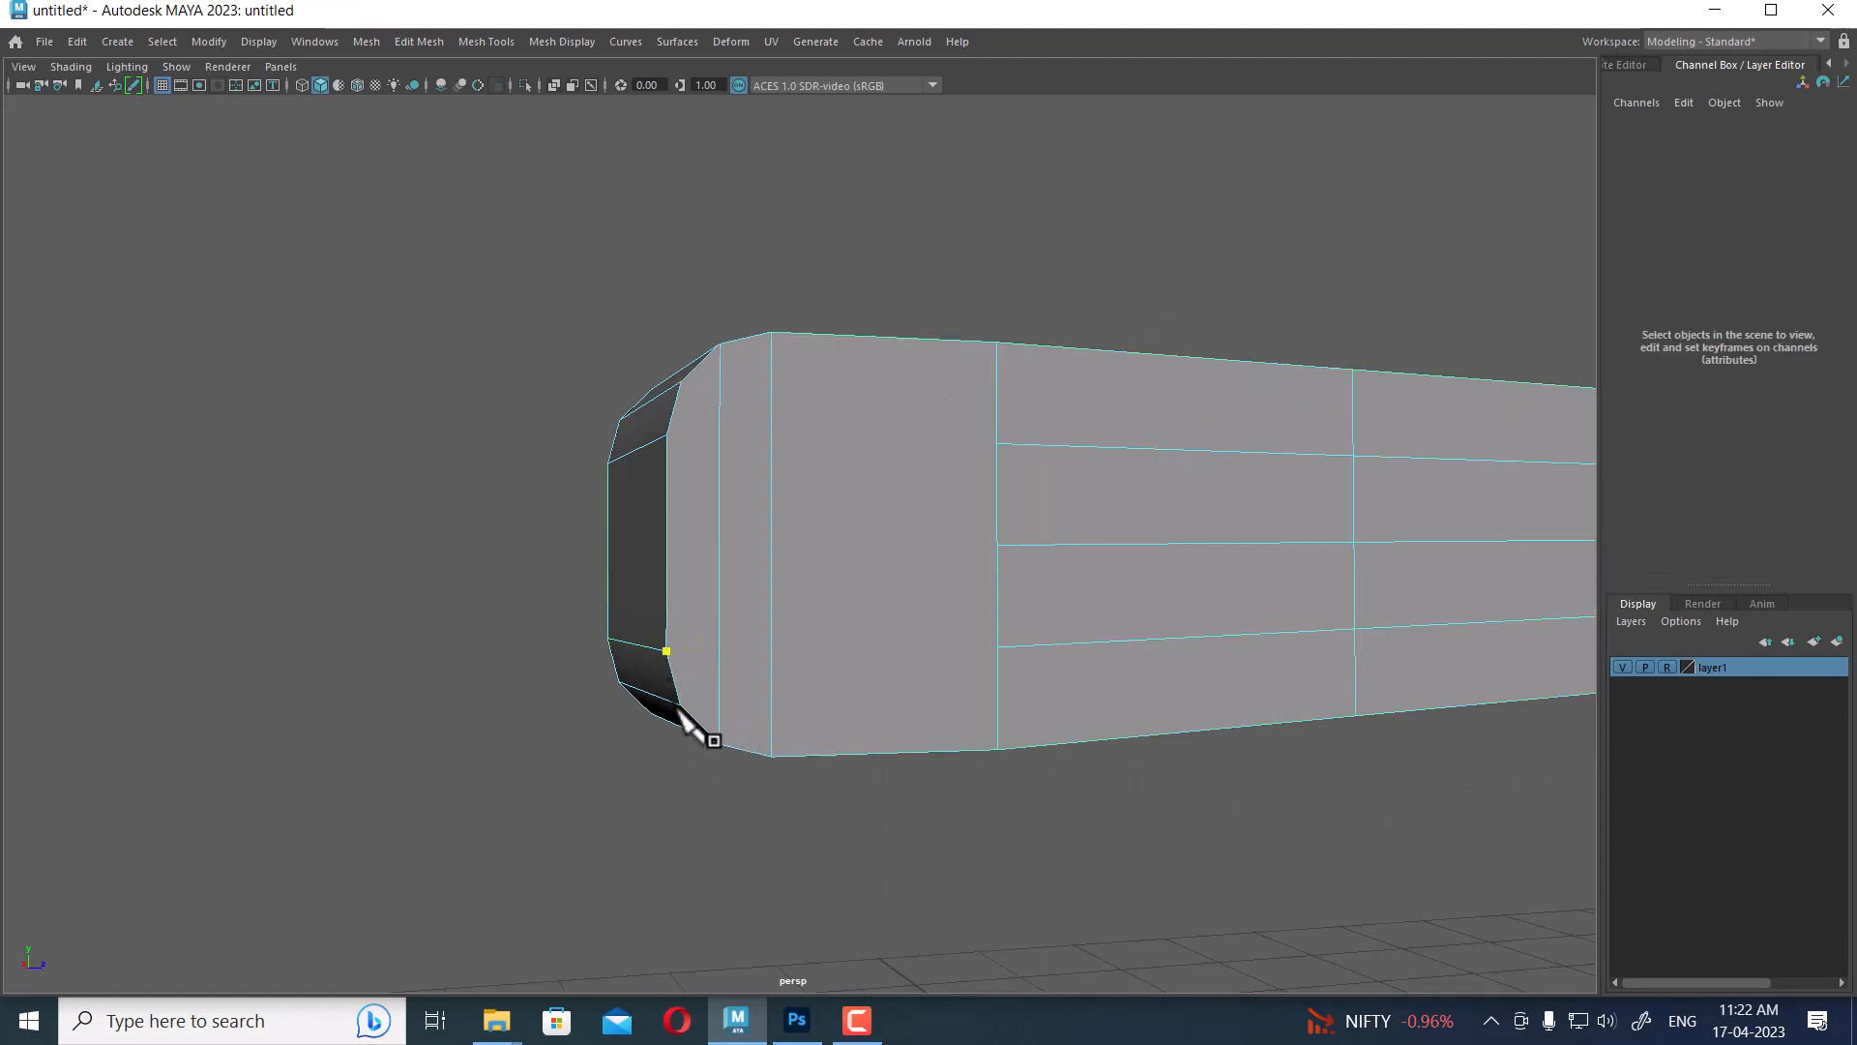
left_click(998, 647)
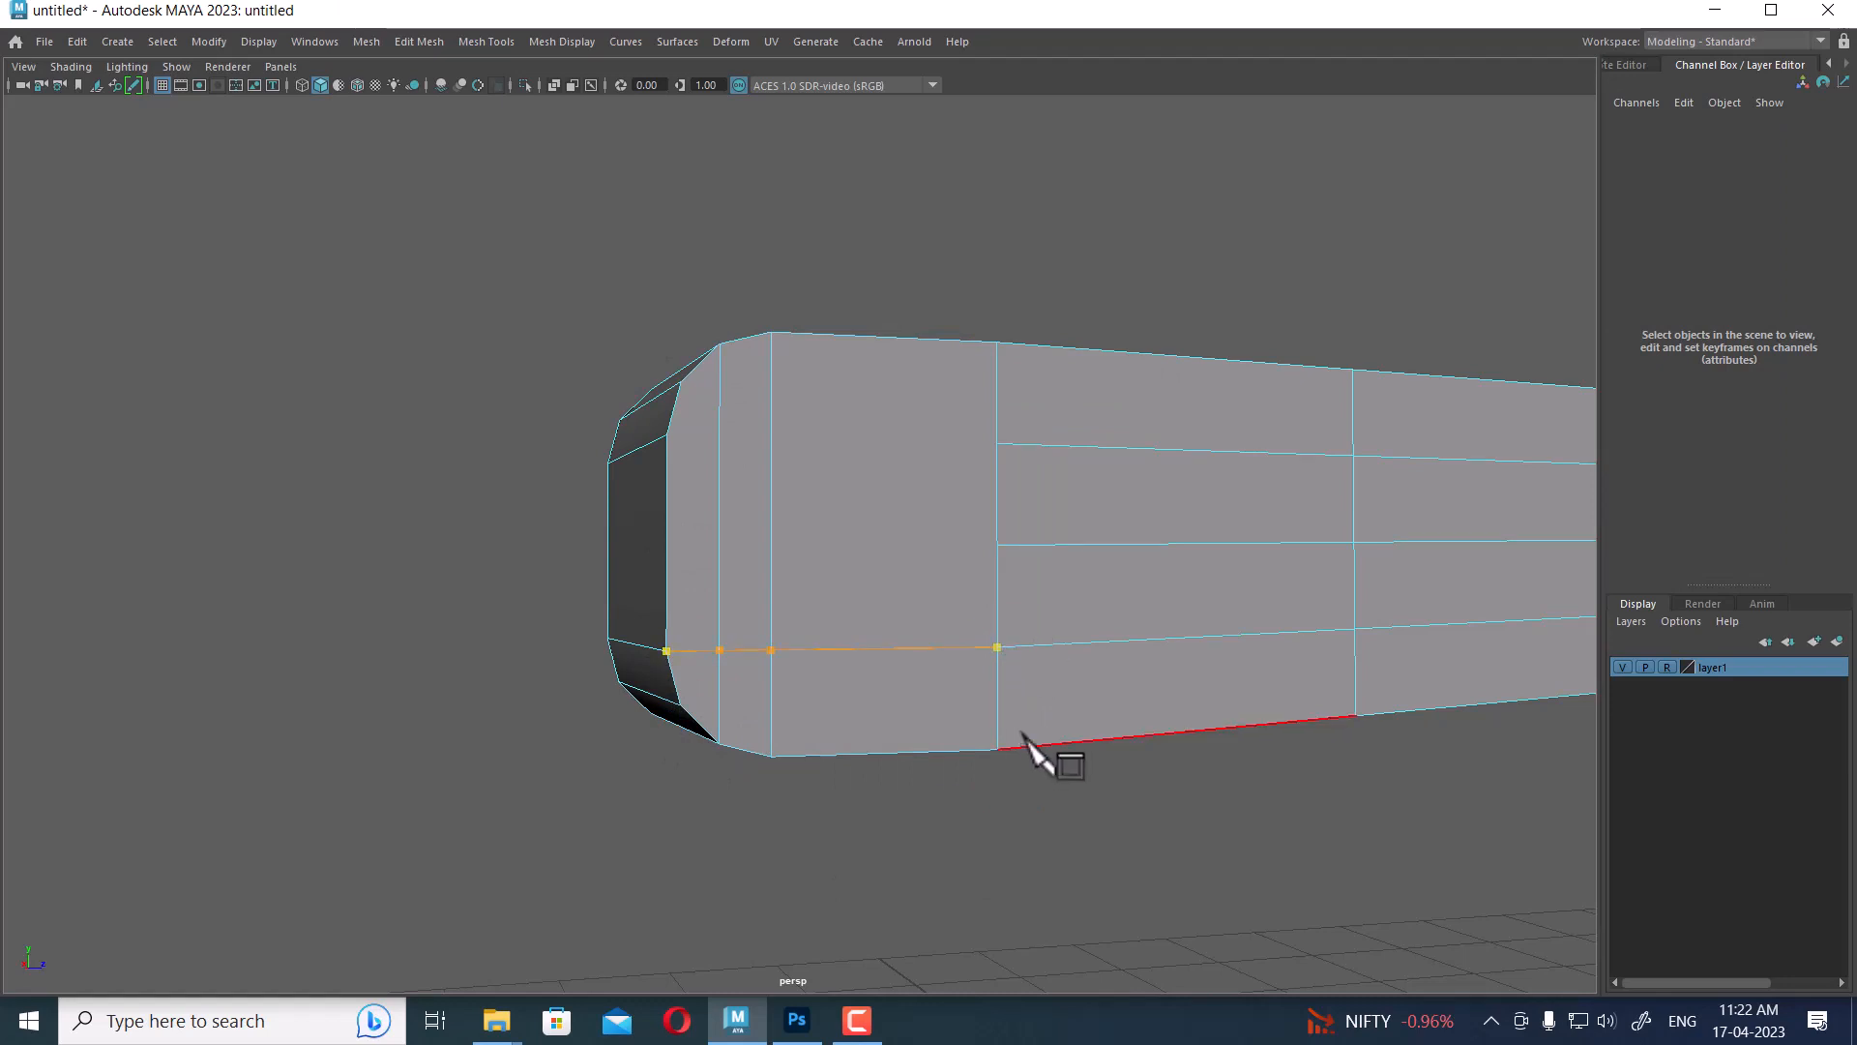
key("Return")
left_click(667, 435)
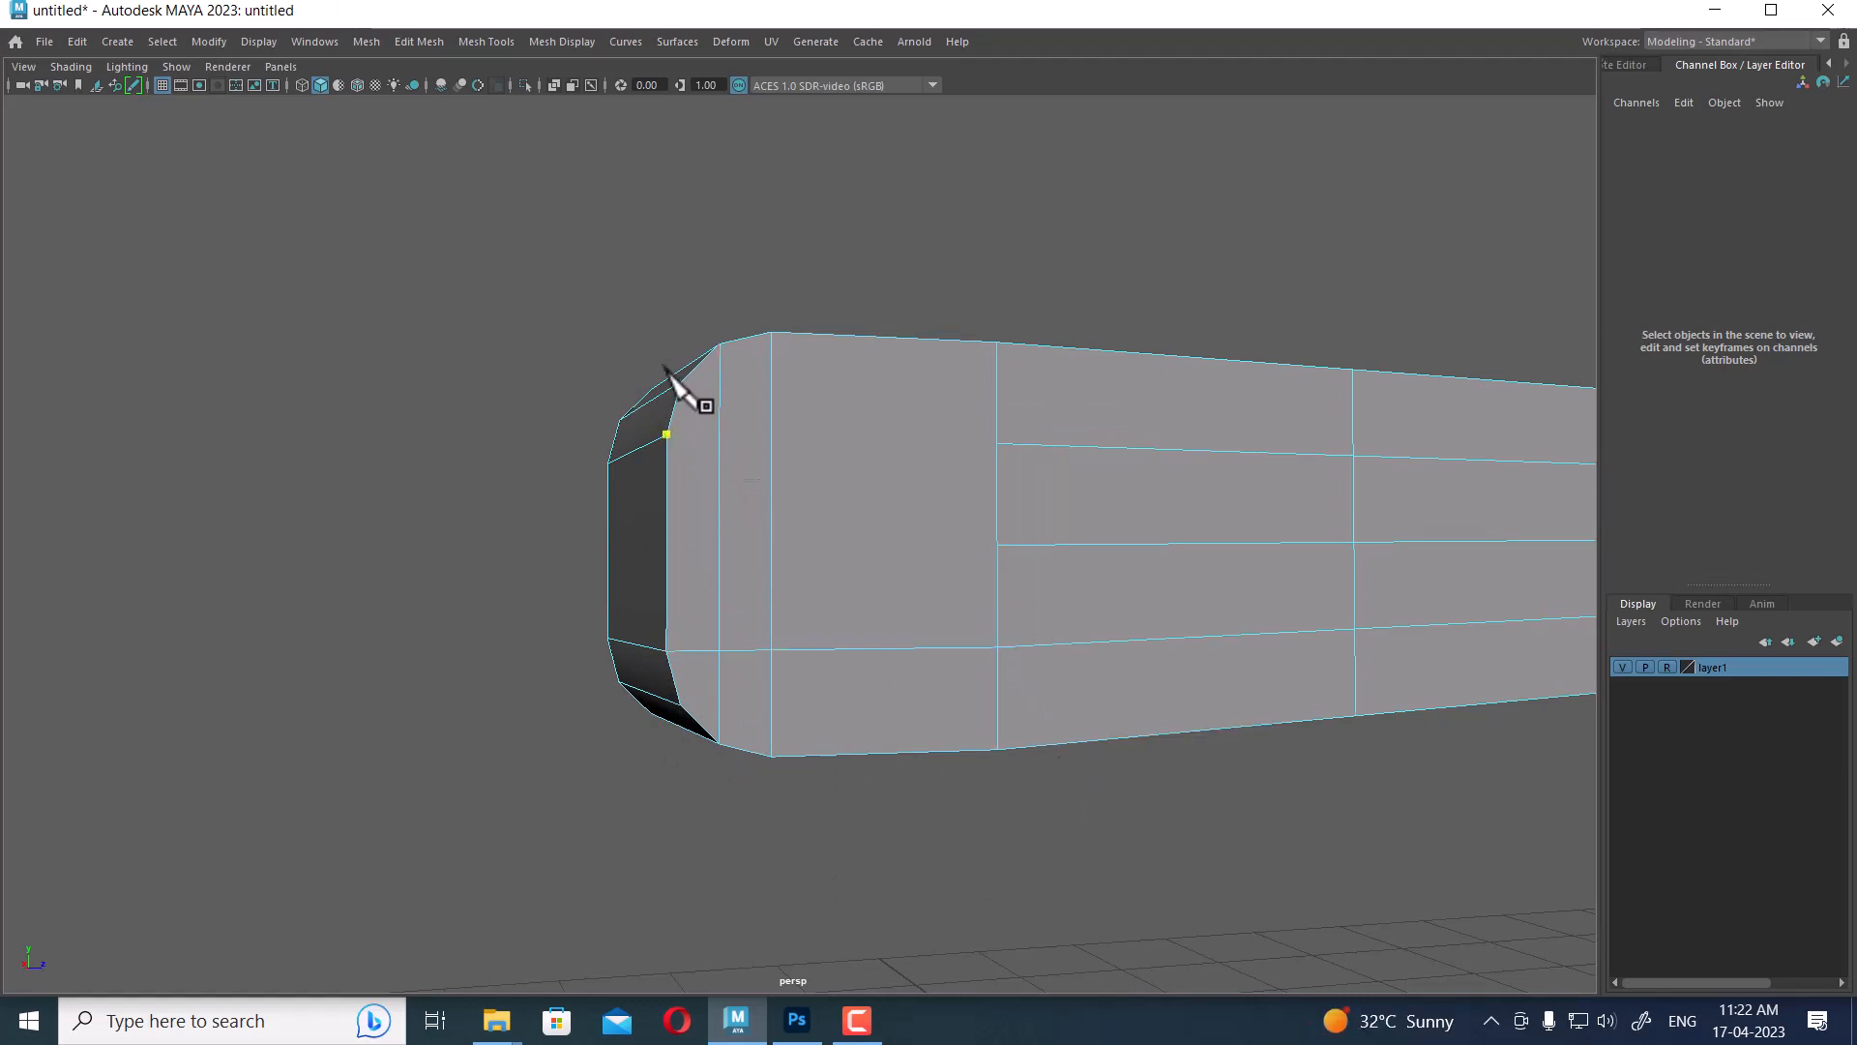
left_click(997, 442)
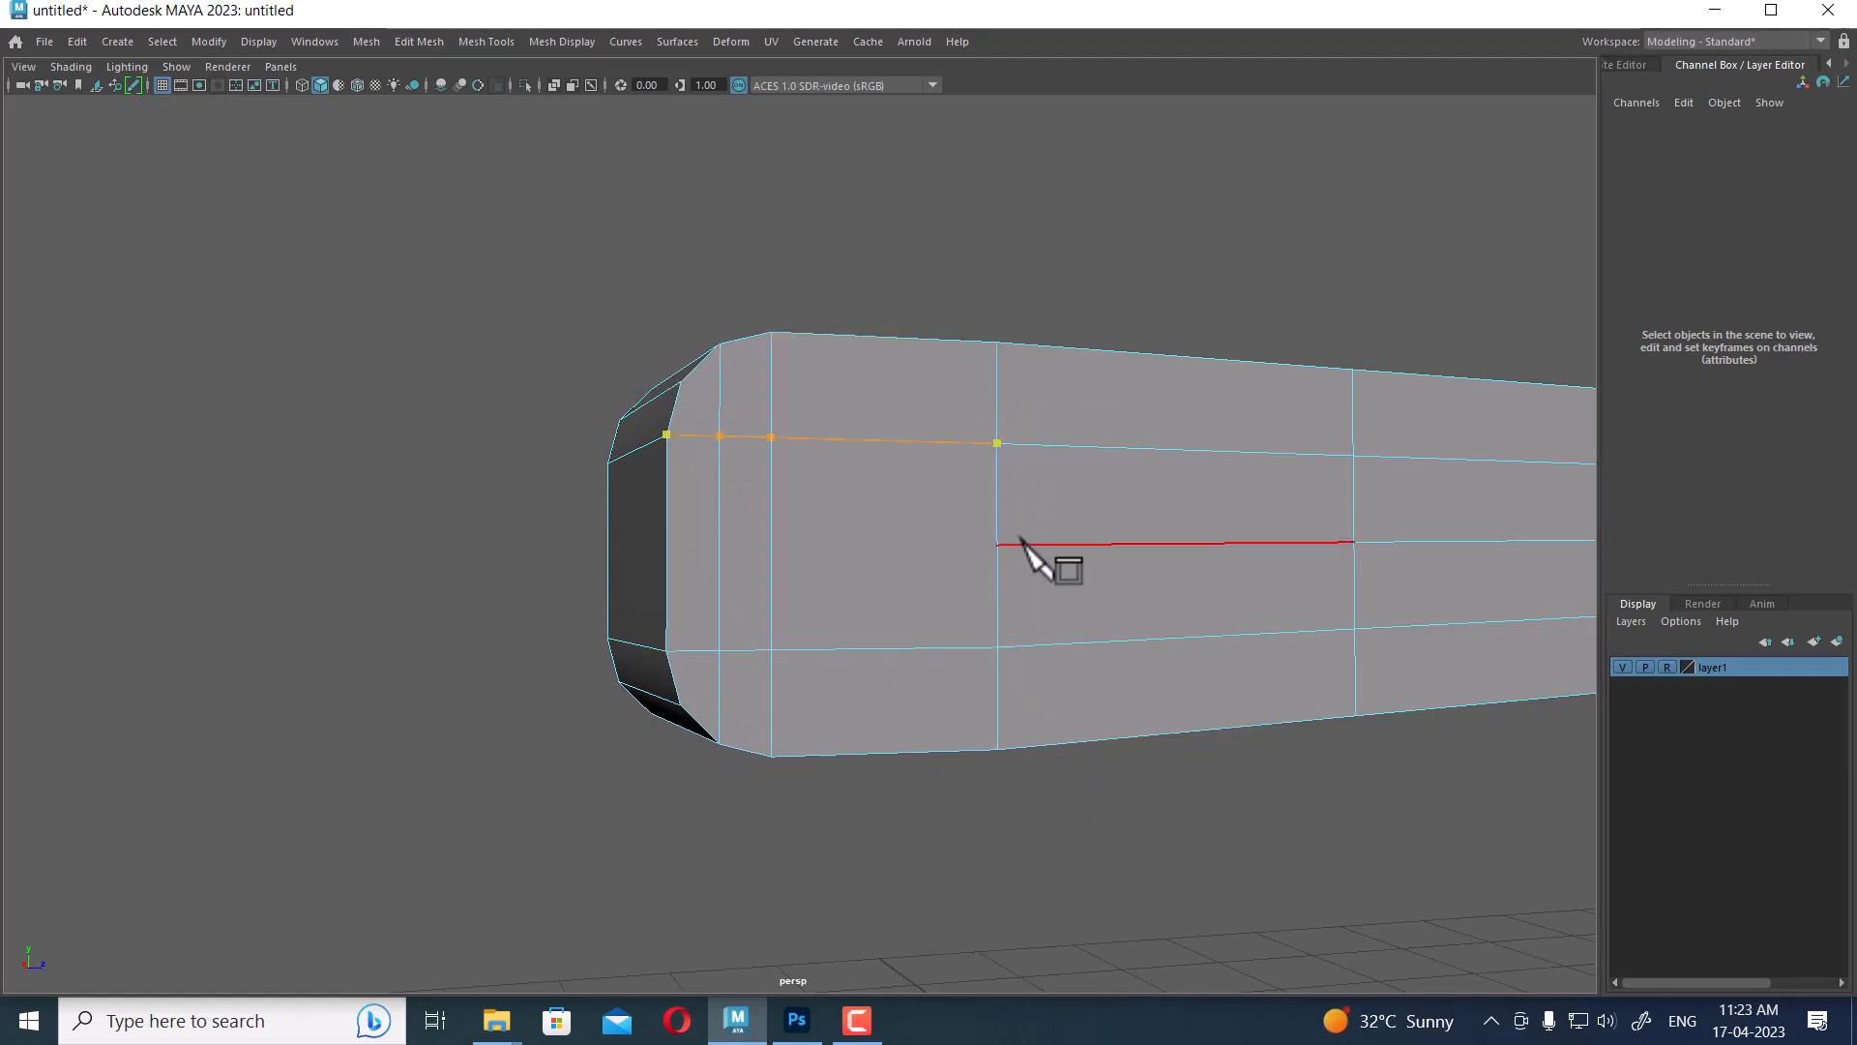
key("Return")
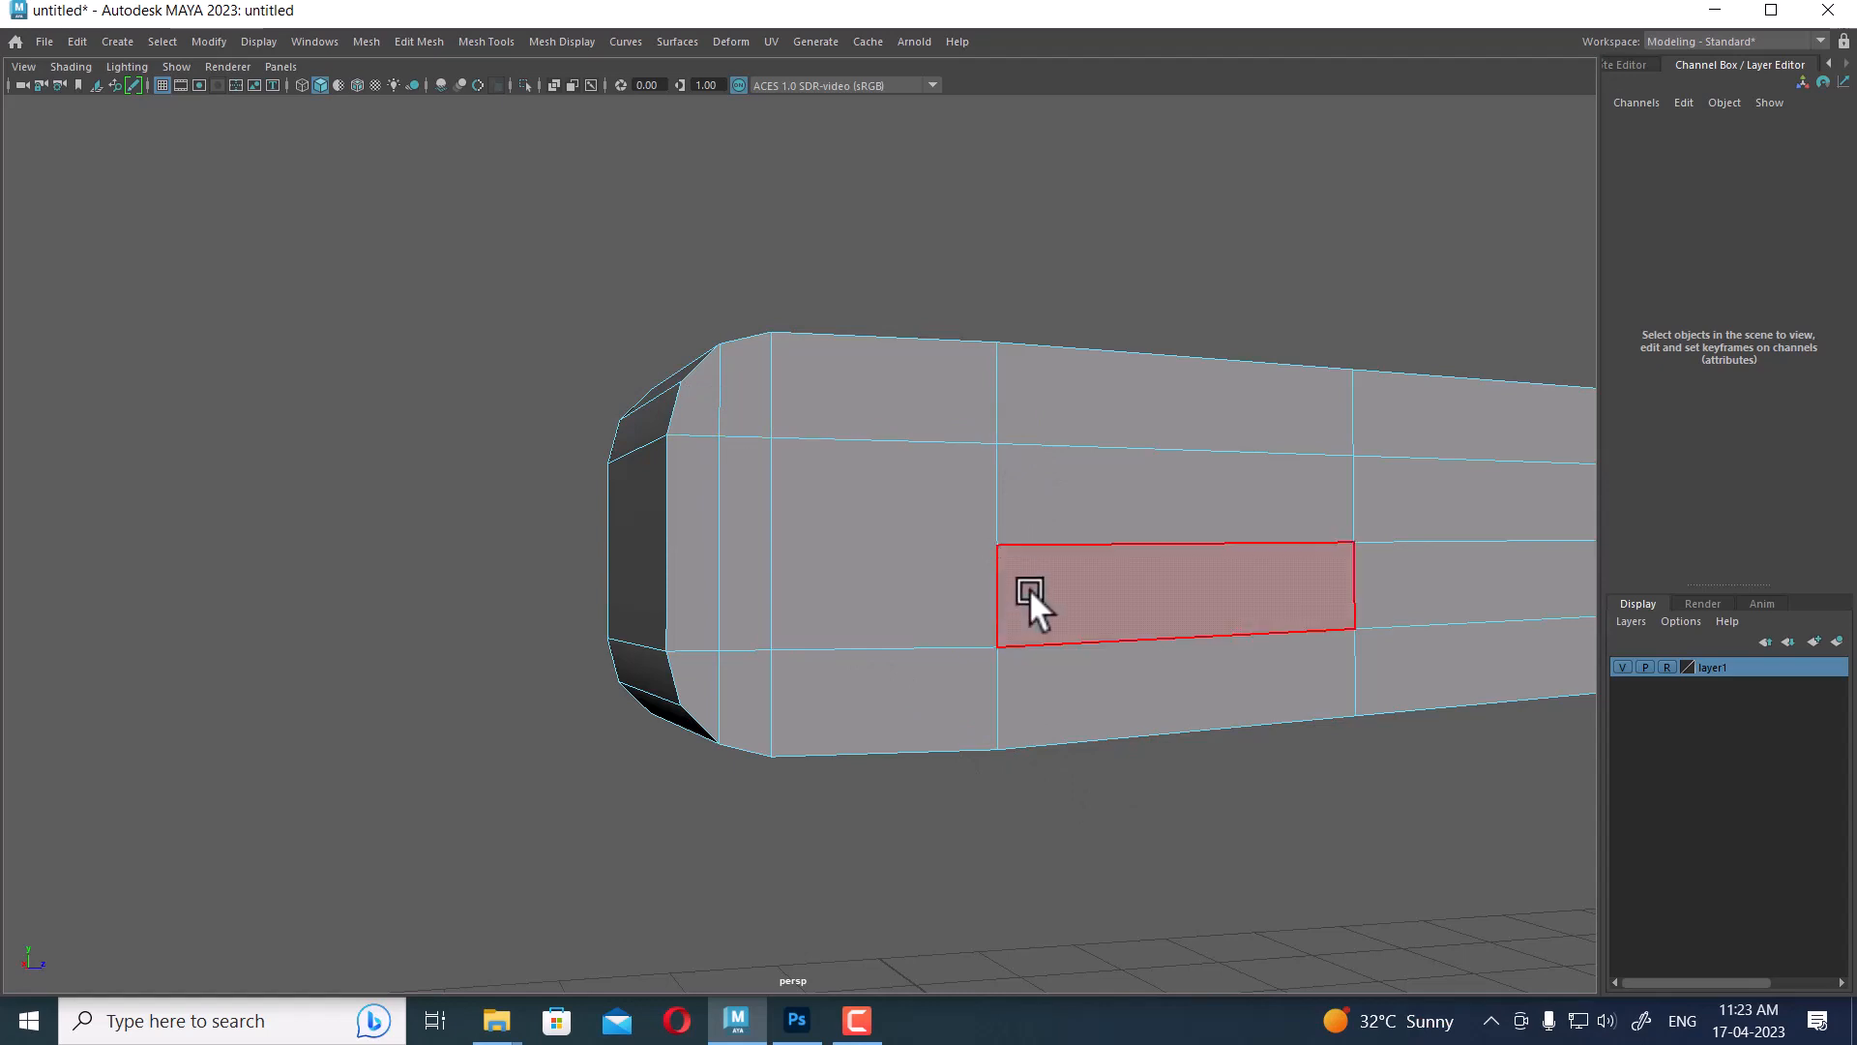
Add a lengthwise edge loop midway between the two new cuts around the butt, using To Edge Ring and Split on a vertical edge
right_click_drag(762, 535, 789, 463)
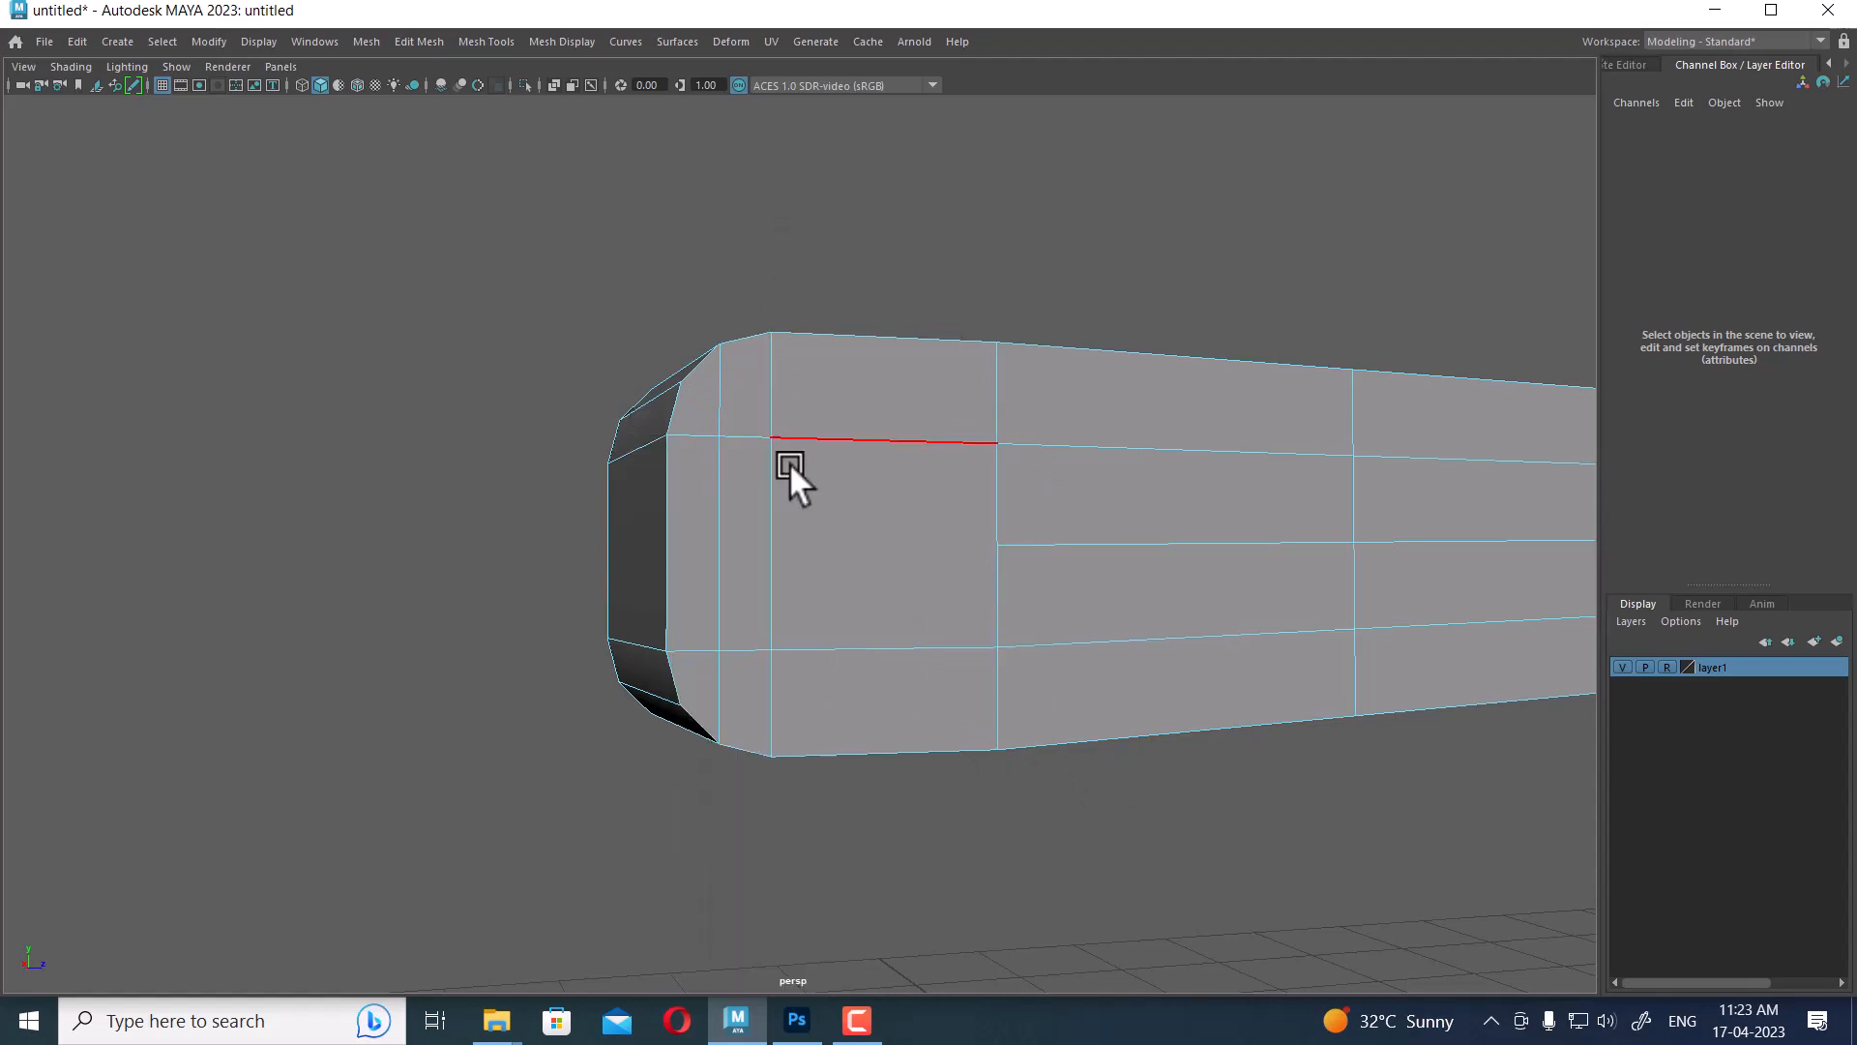
left_click(772, 532)
right_click_drag(1027, 363, 1023, 428, "ctrl")
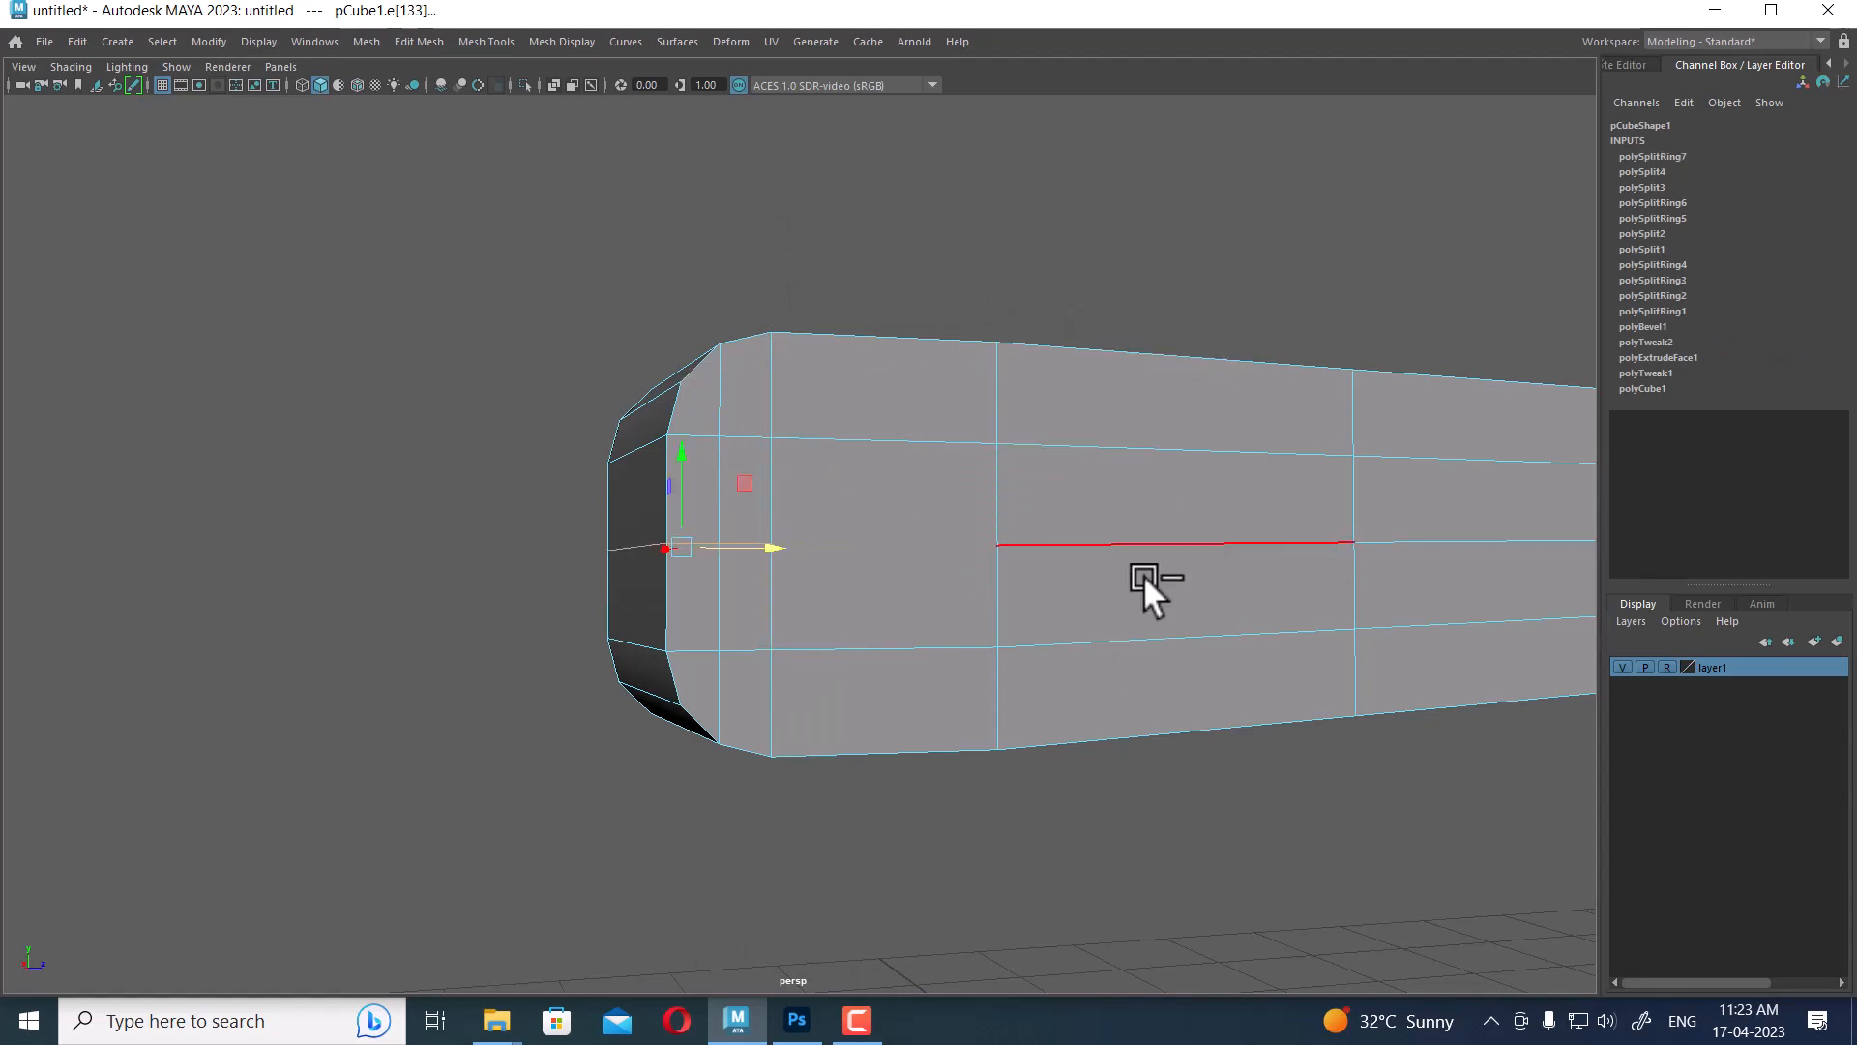
Join the butt's middle edge loop to the main section's centre loop with a Multi-Cut edge across the remaining side face
right_click_drag(886, 392, 1178, 268)
right_click_drag(1077, 402, 911, 403, "shift")
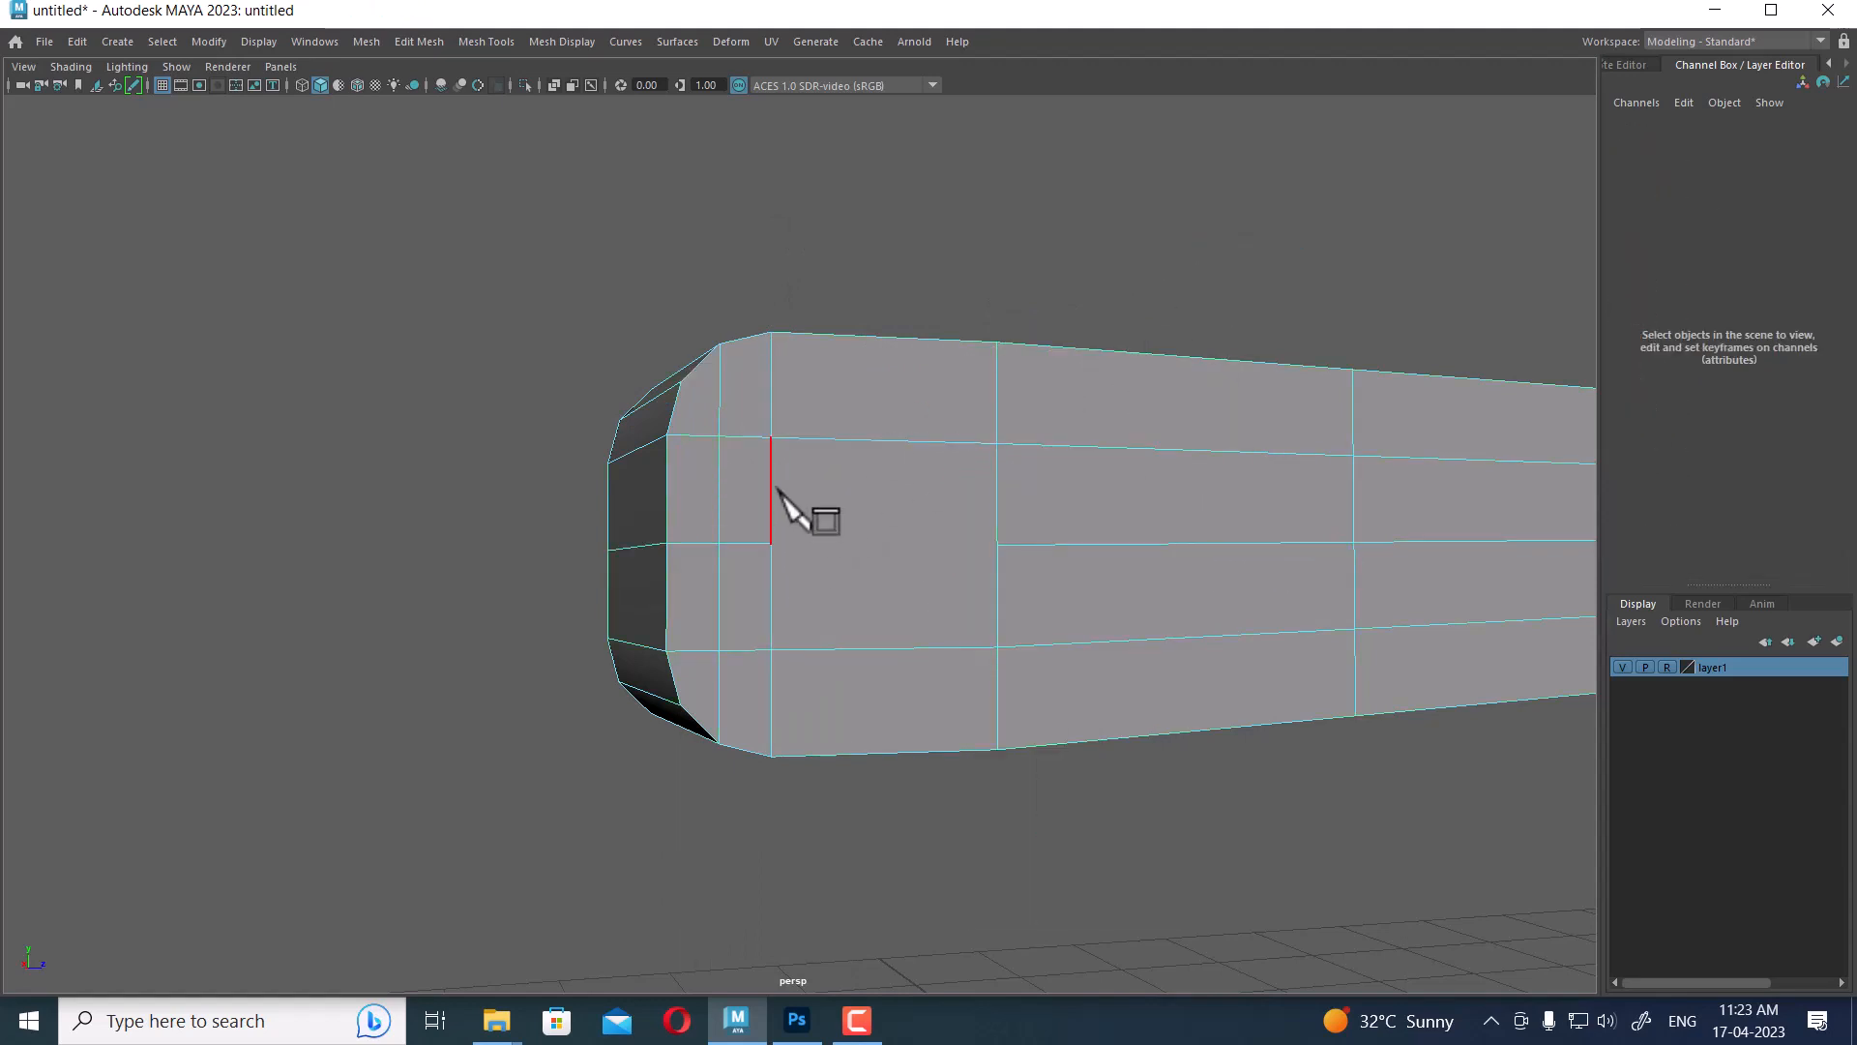
left_click(771, 543)
left_click(996, 542)
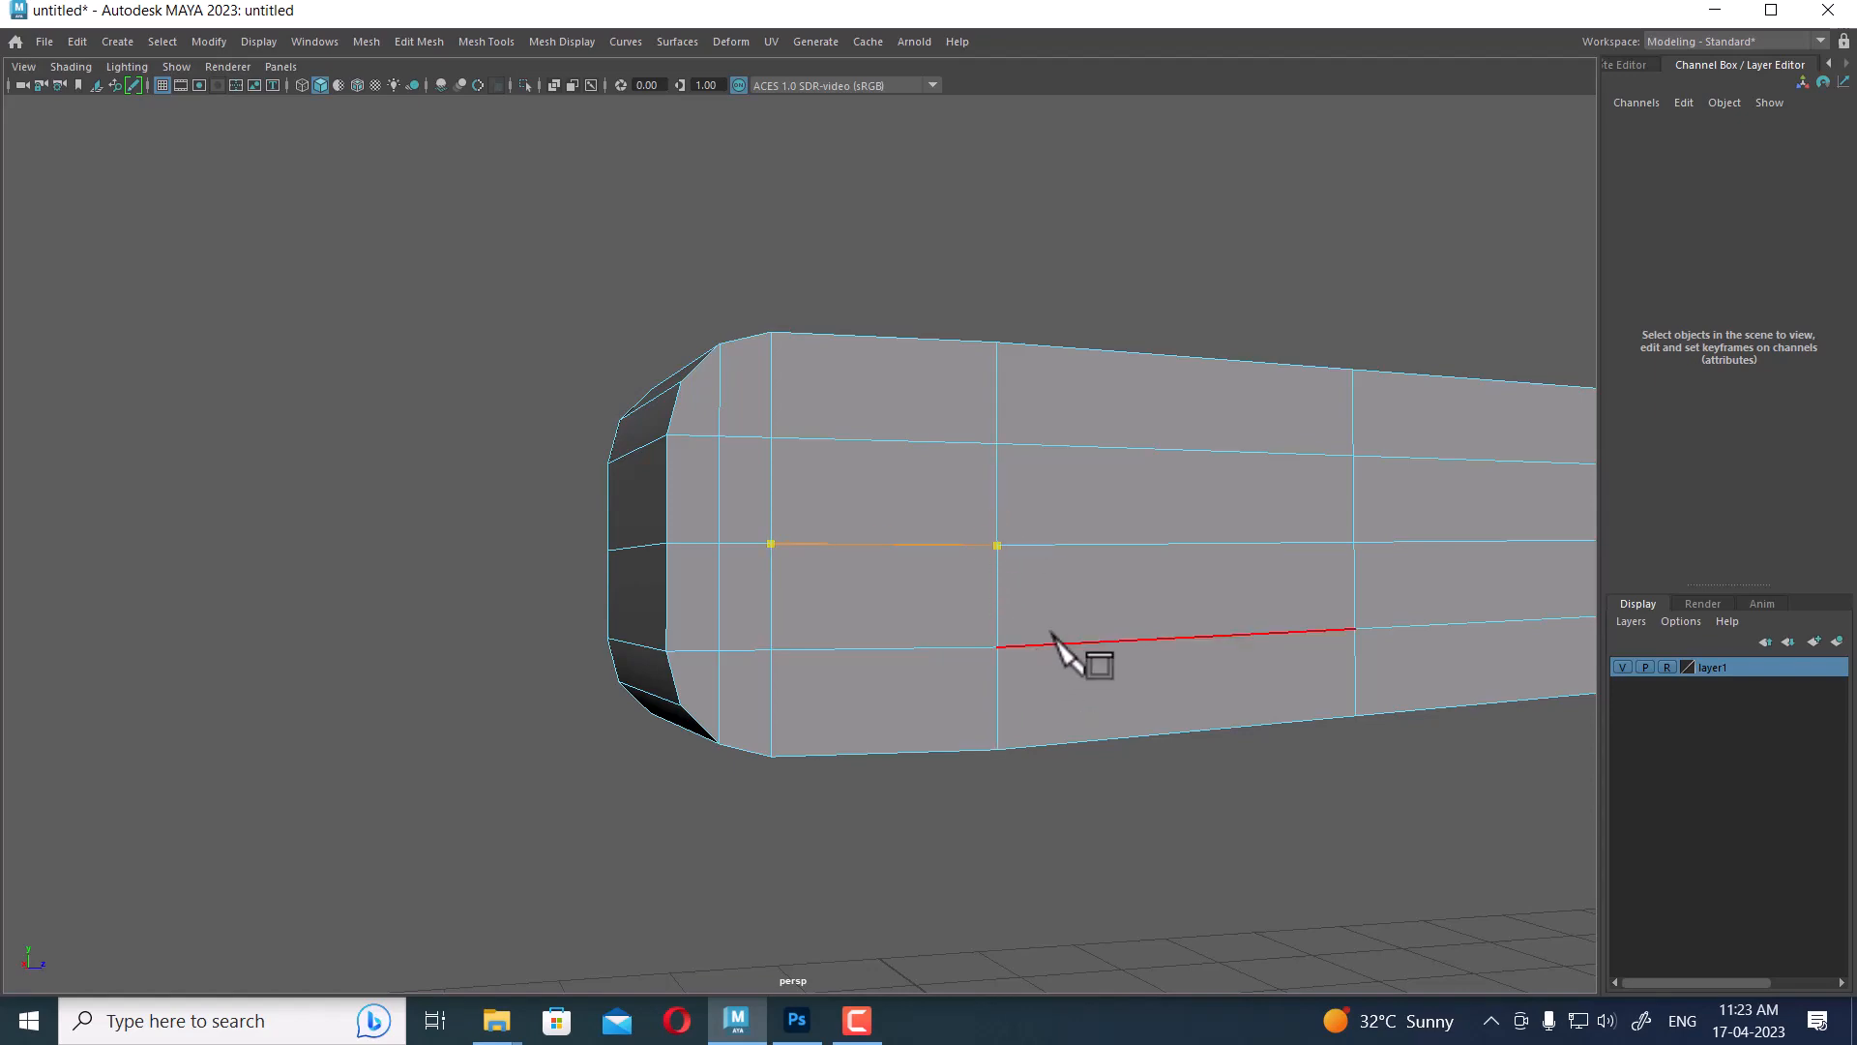
key("q")
Select the whole handle in object mode and open the mesh Cleanup options
scroll(1082, 619, "down", 3)
left_click_drag(1081, 619, 1082, 638, "alt")
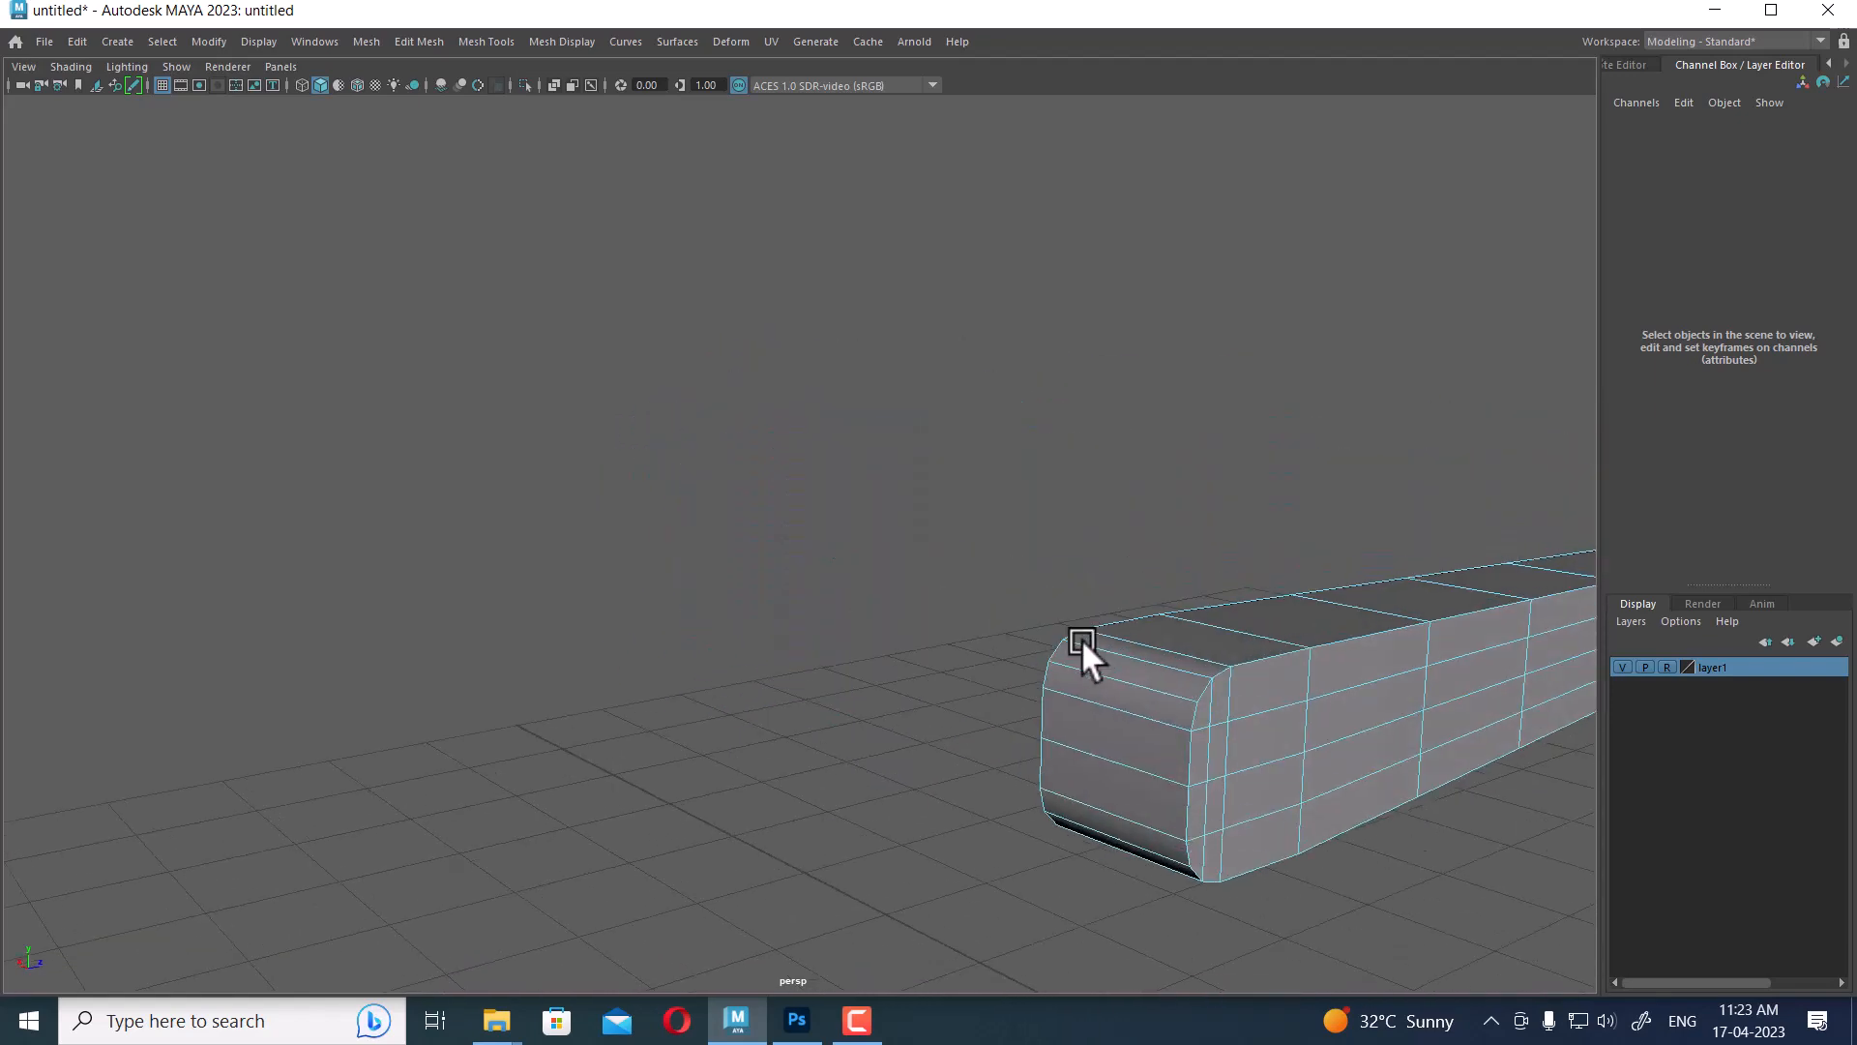
middle_click_drag(1082, 638, 996, 565, "alt")
left_click_drag(904, 592, 596, 642, "alt")
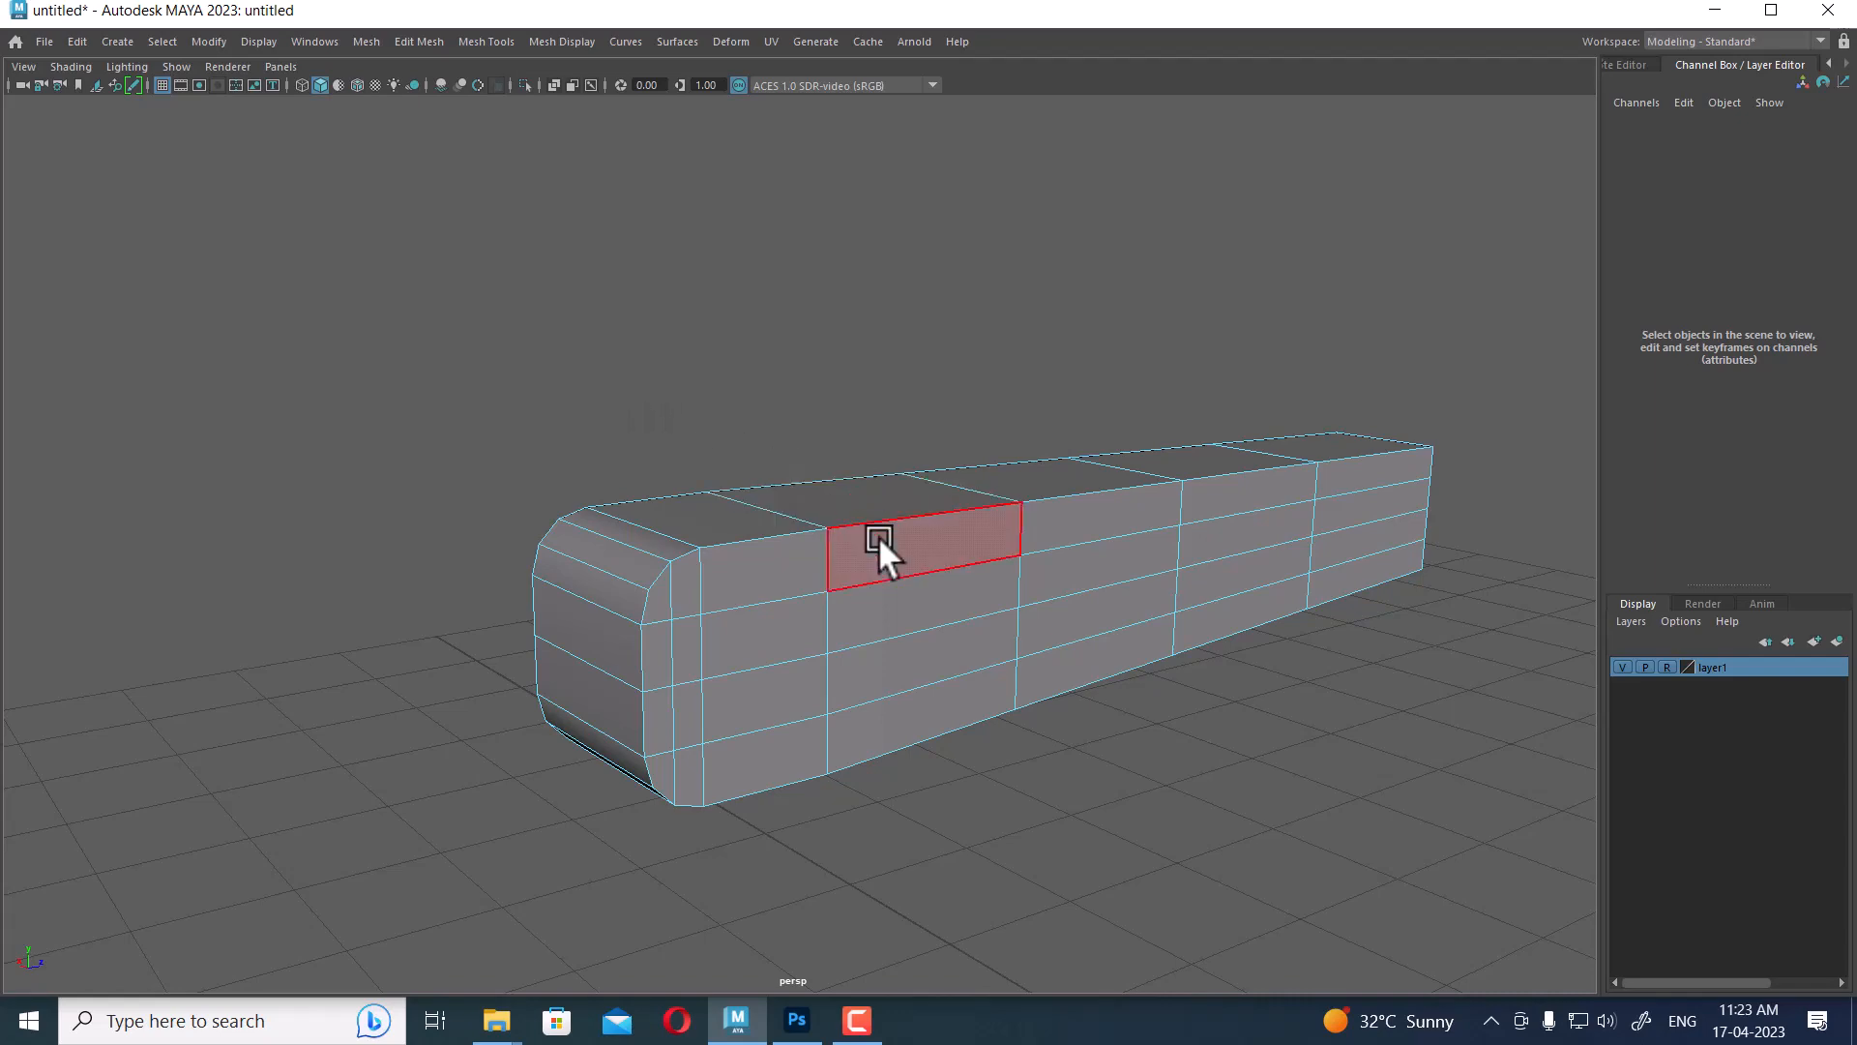
left_click(978, 533)
middle_click_drag(990, 618, 931, 478, "alt")
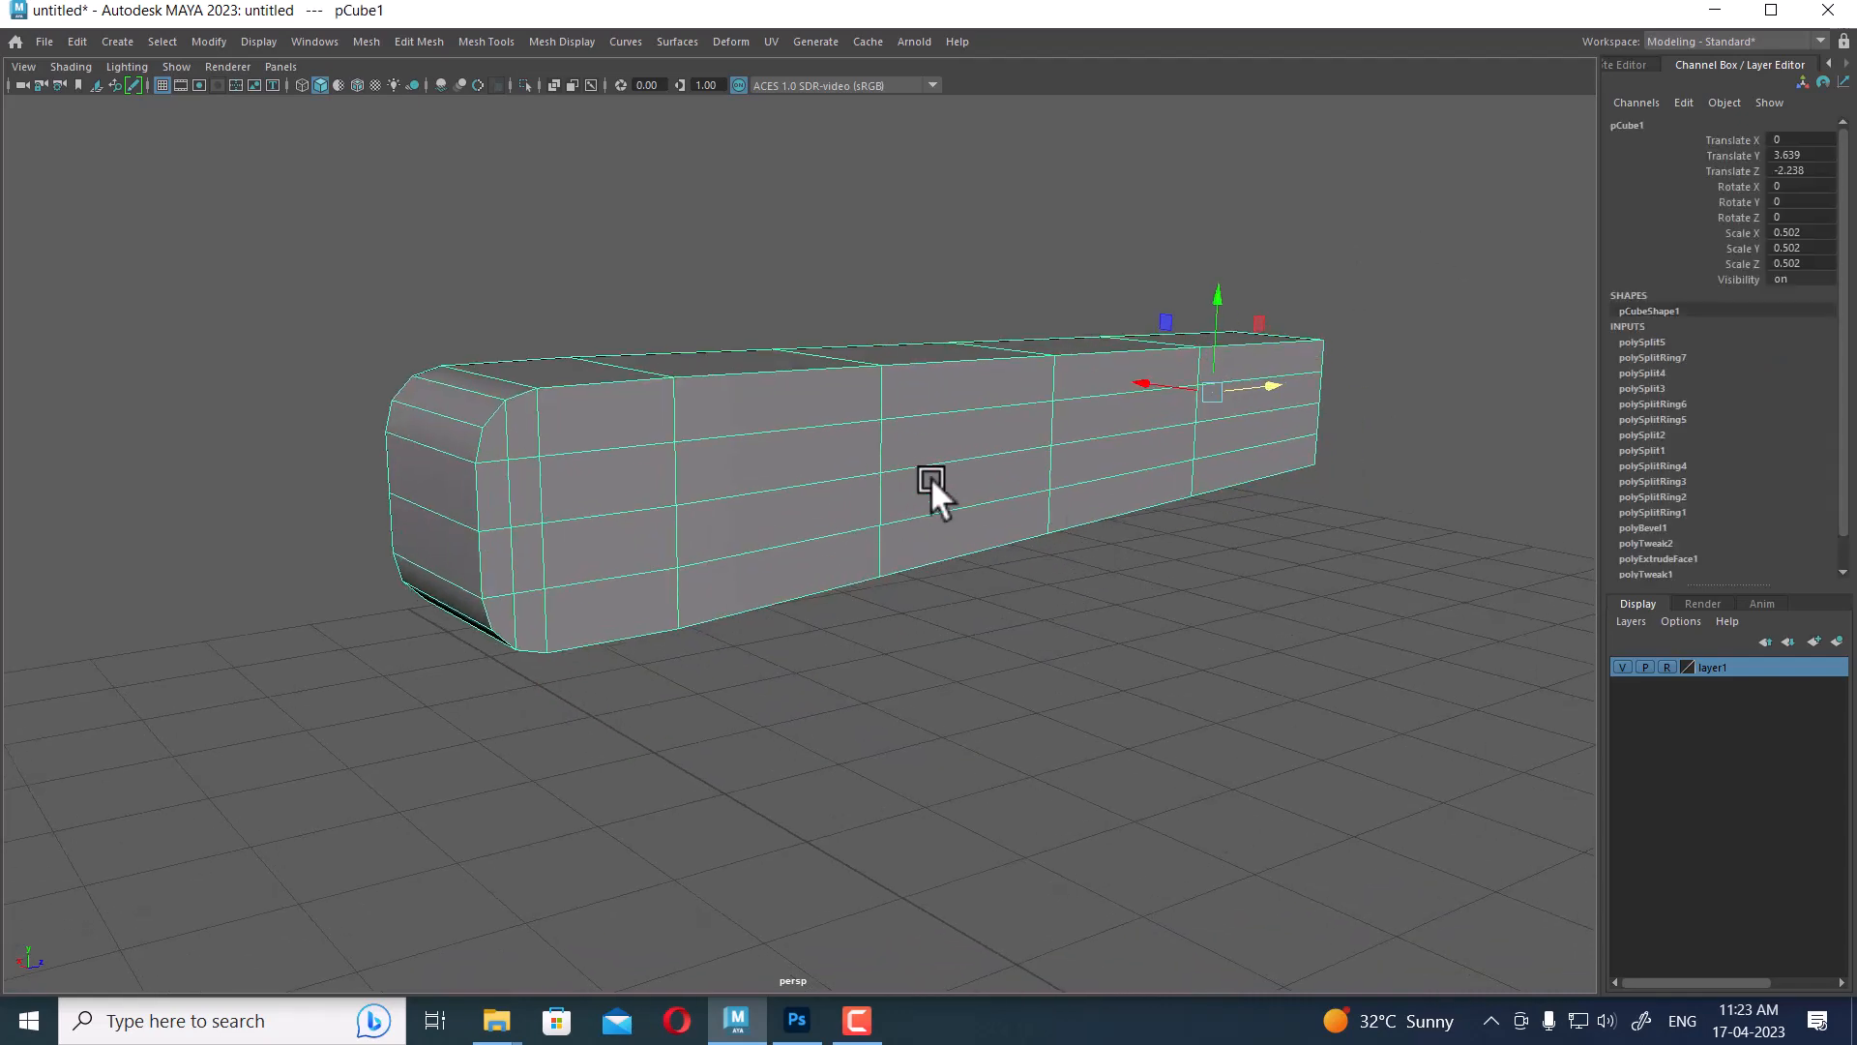
right_click_drag(966, 205, 972, 659, "shift")
left_click_drag(1290, 168, 1514, 399)
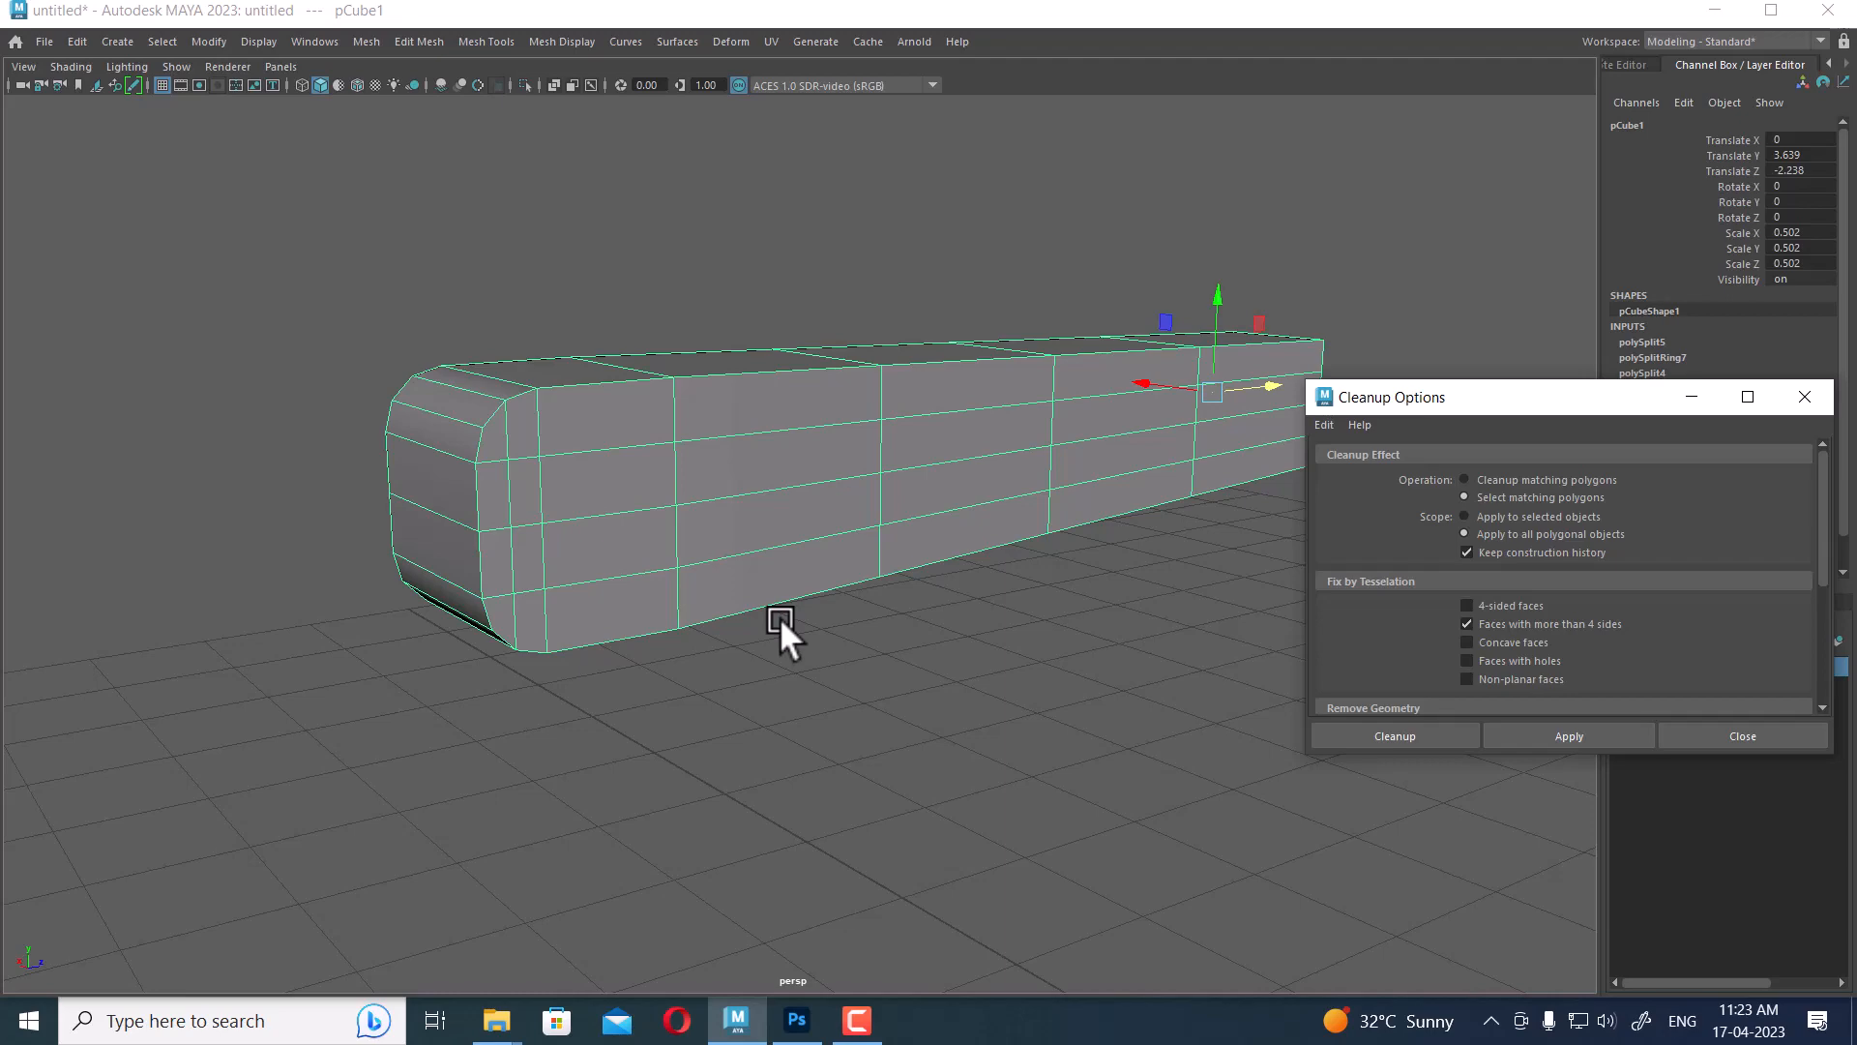
left_click_drag(729, 599, 770, 586, "alt")
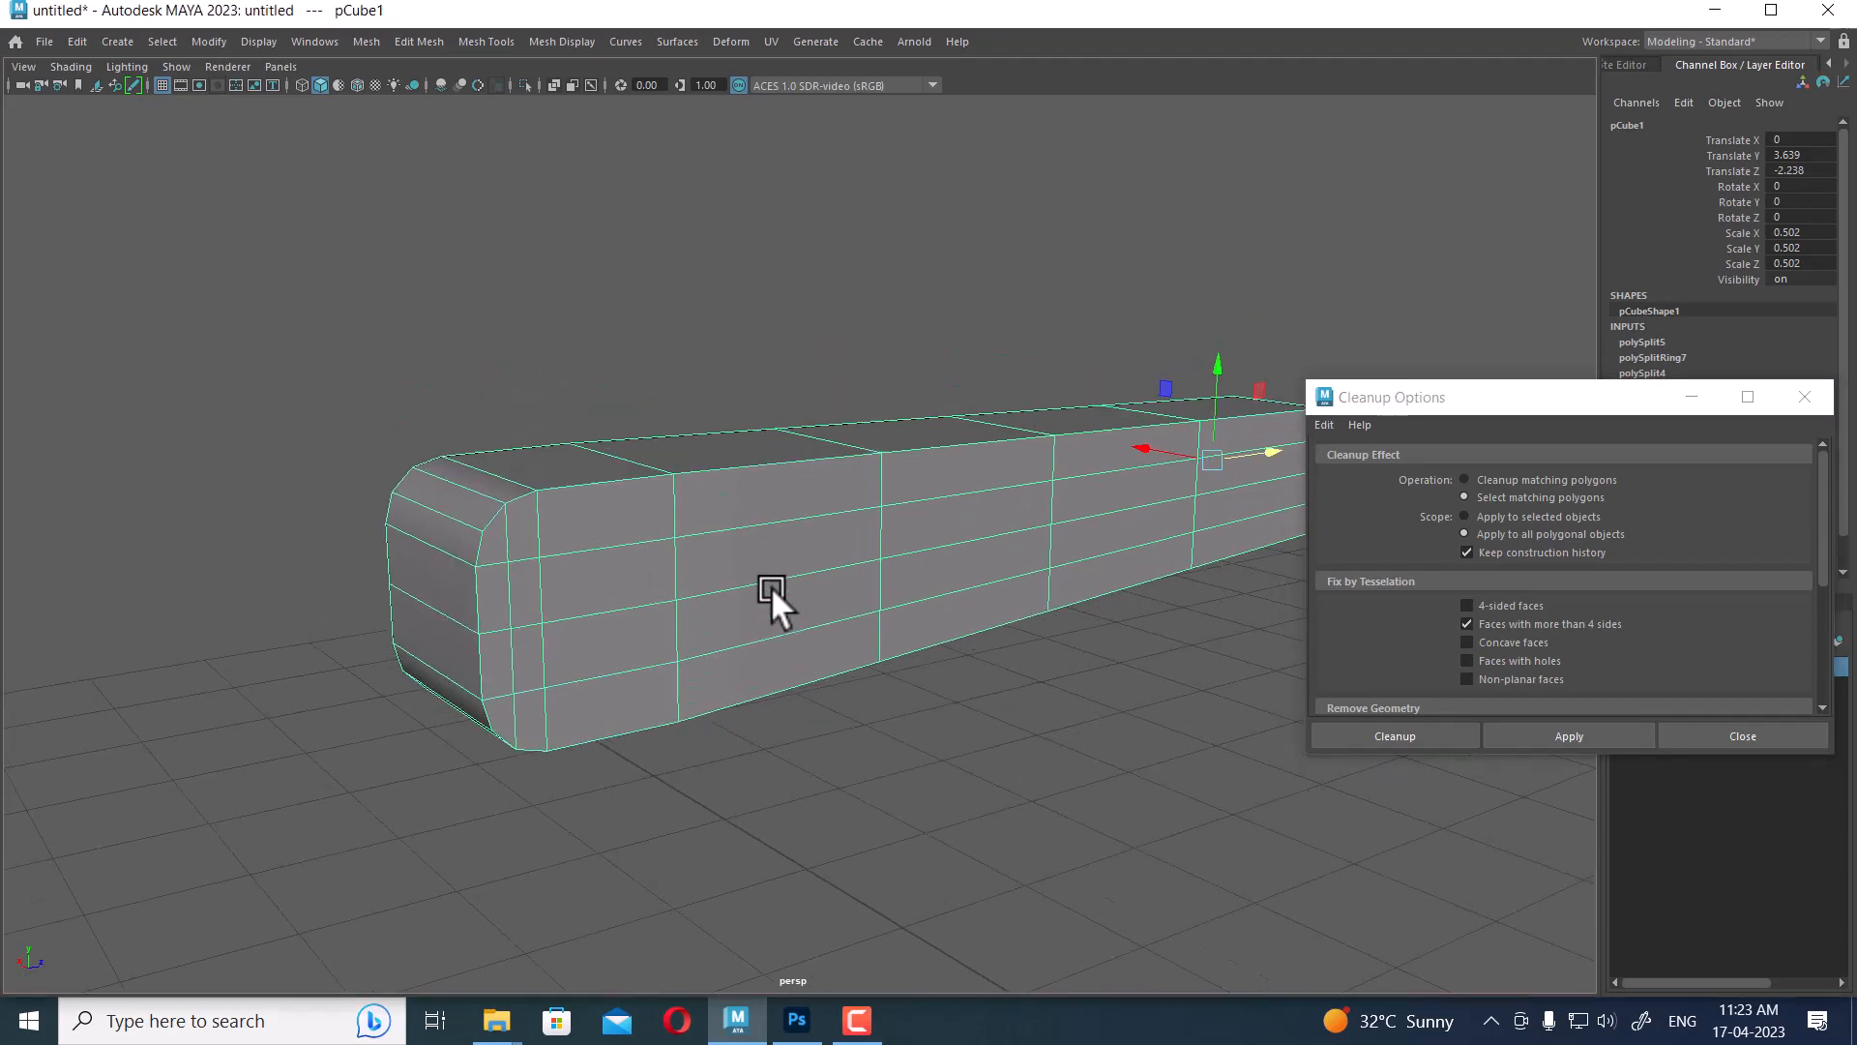
key("4")
key("5")
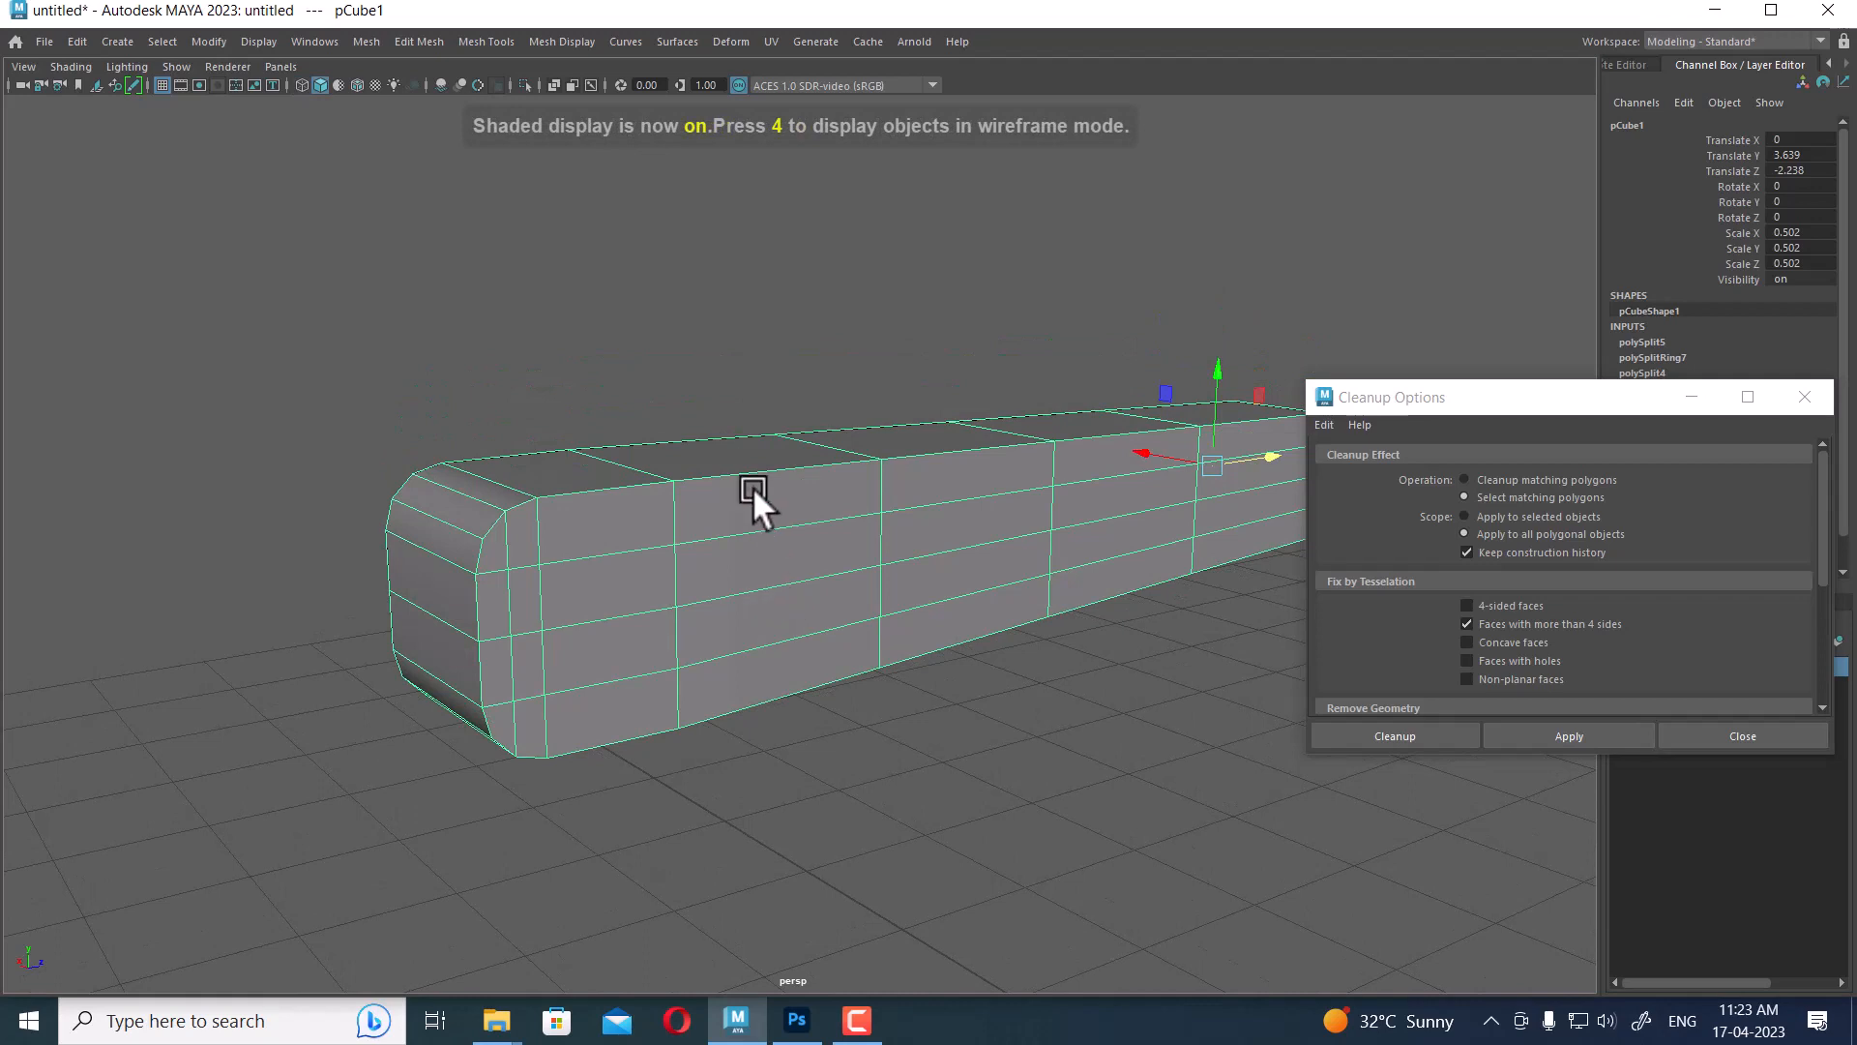
left_click(936, 659)
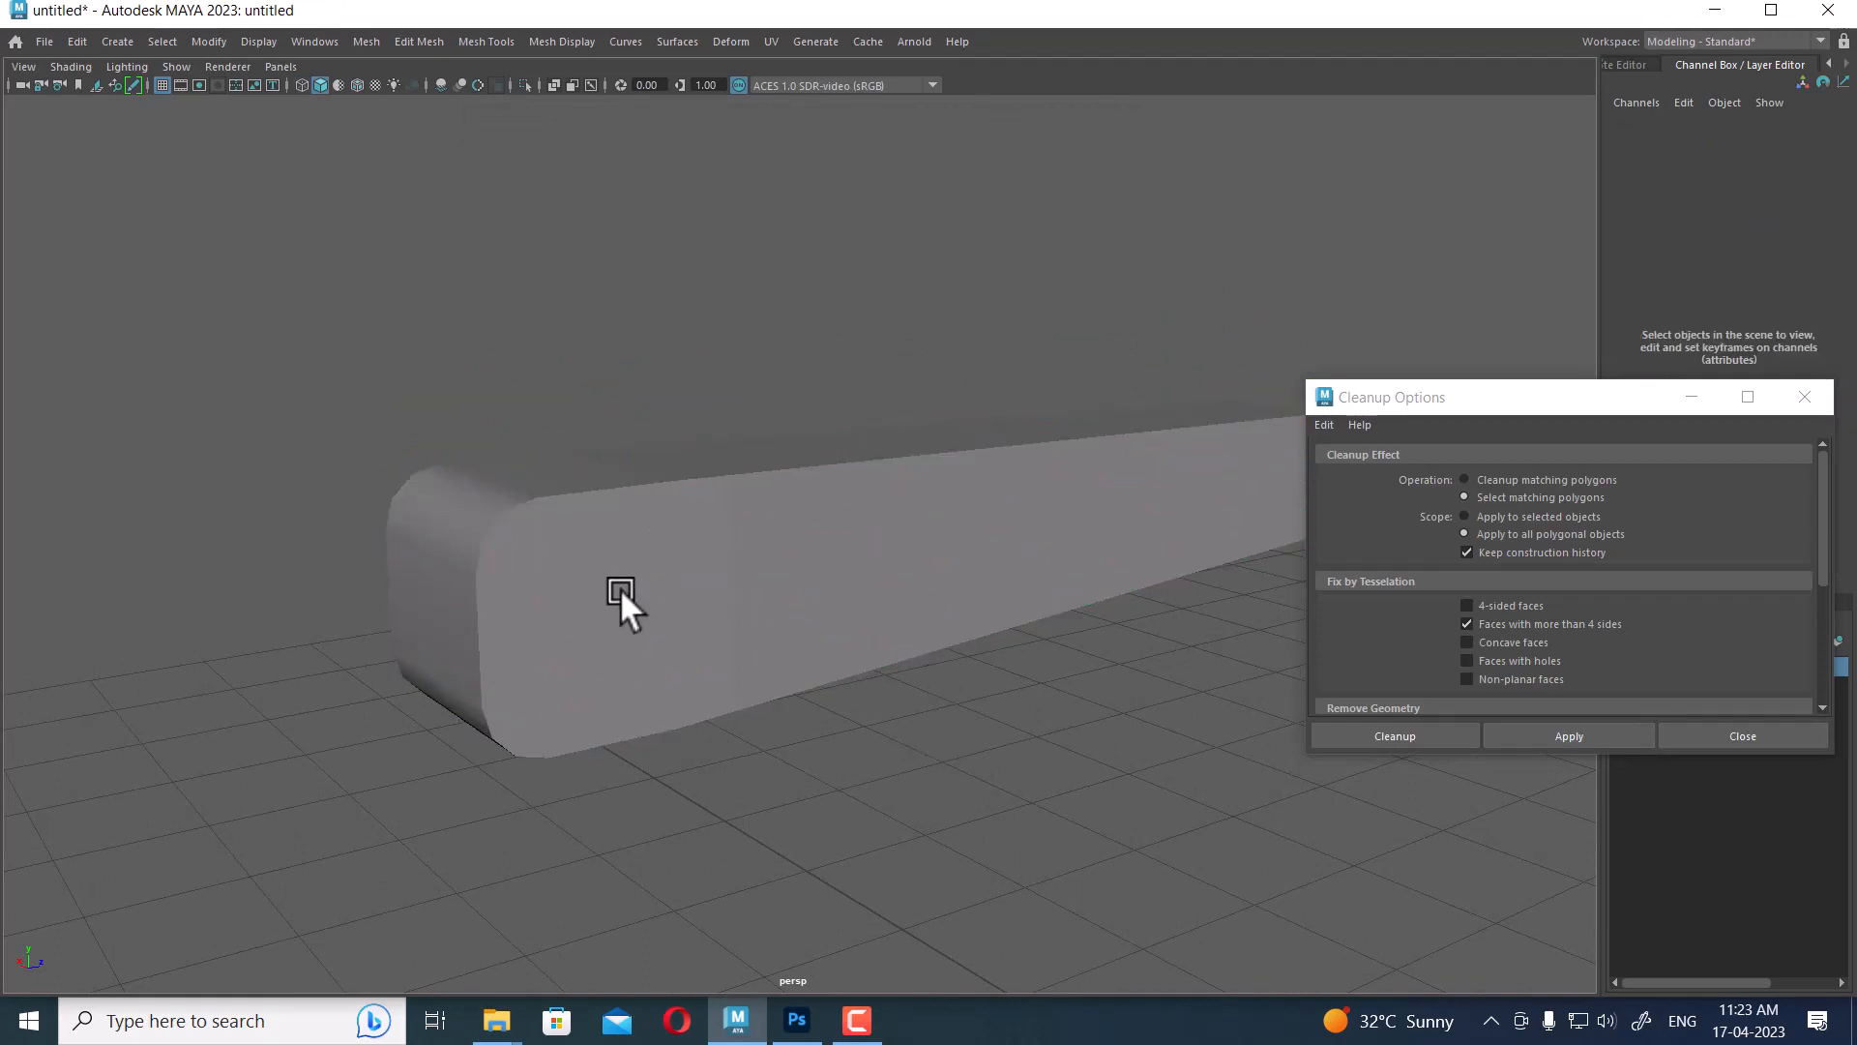
left_click(656, 568)
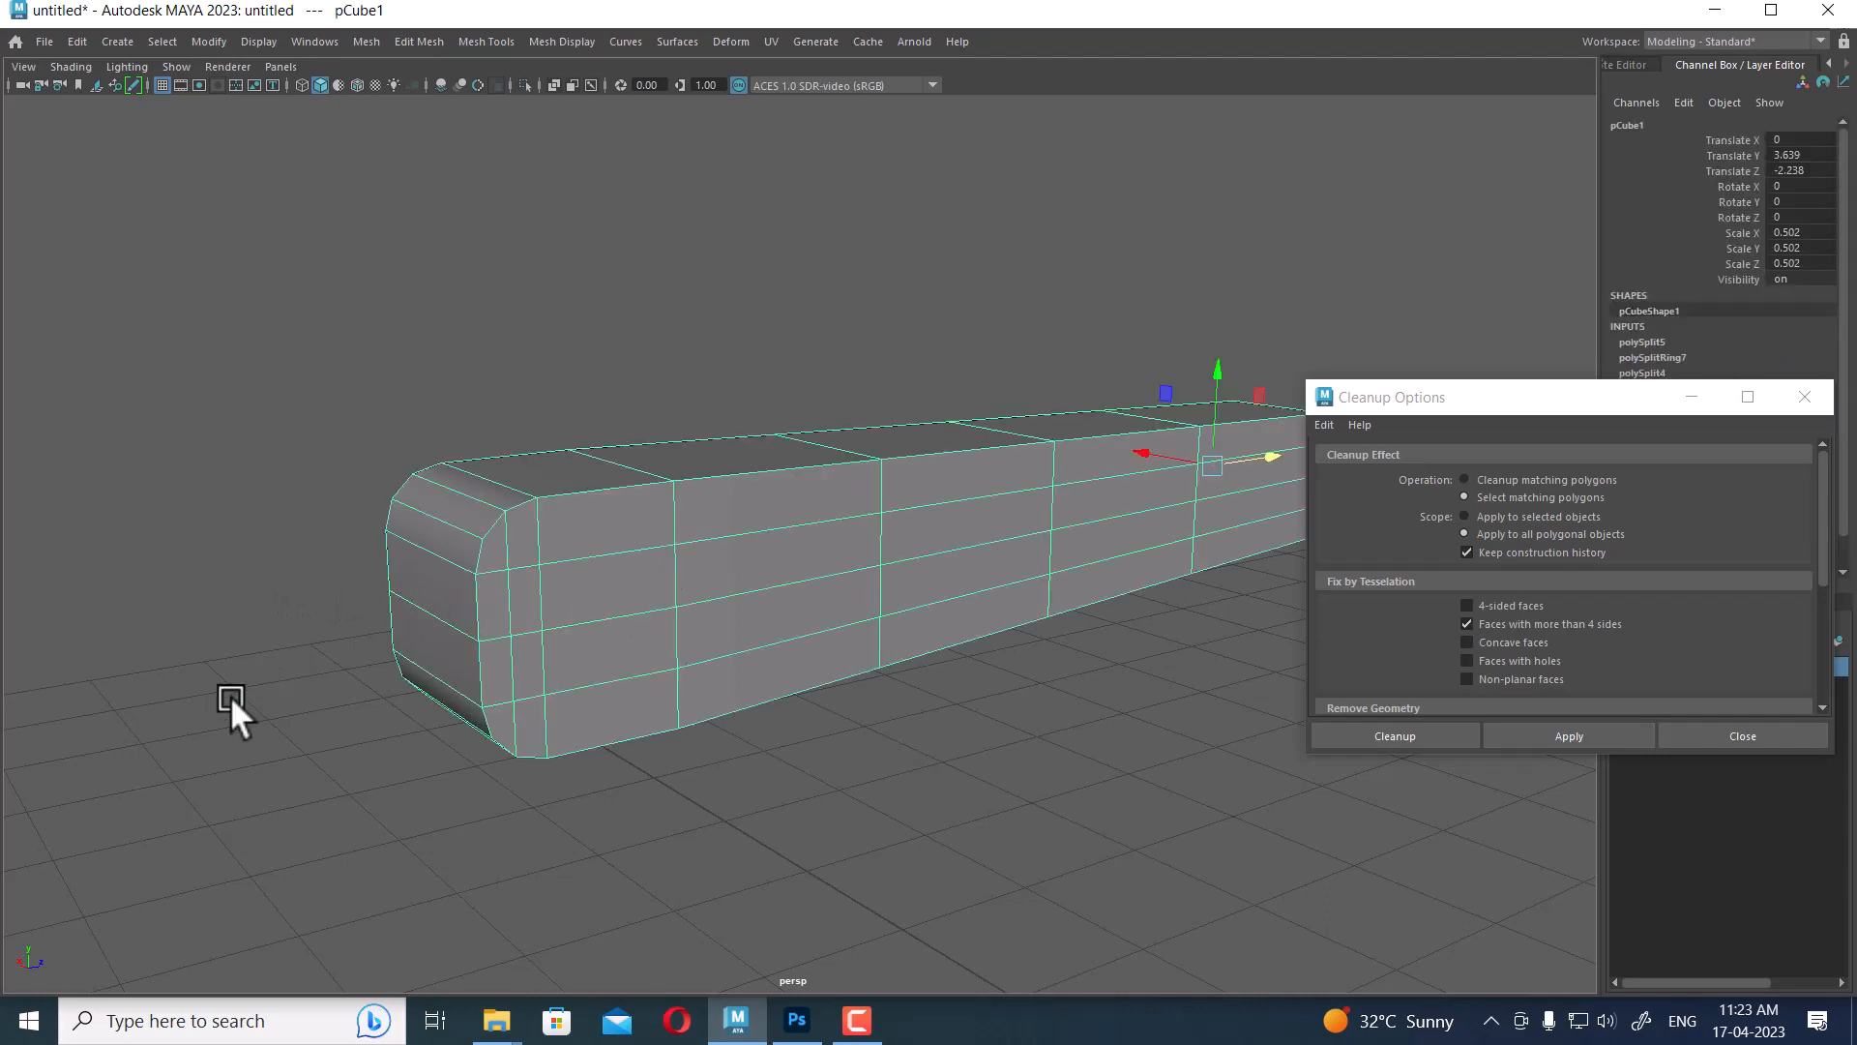
Reset the Cleanup options, apply them with only 4-sided faces enabled to select matching polygons, and check both sides of the handle for unselected faces
left_click(1323, 429)
left_click(1350, 461)
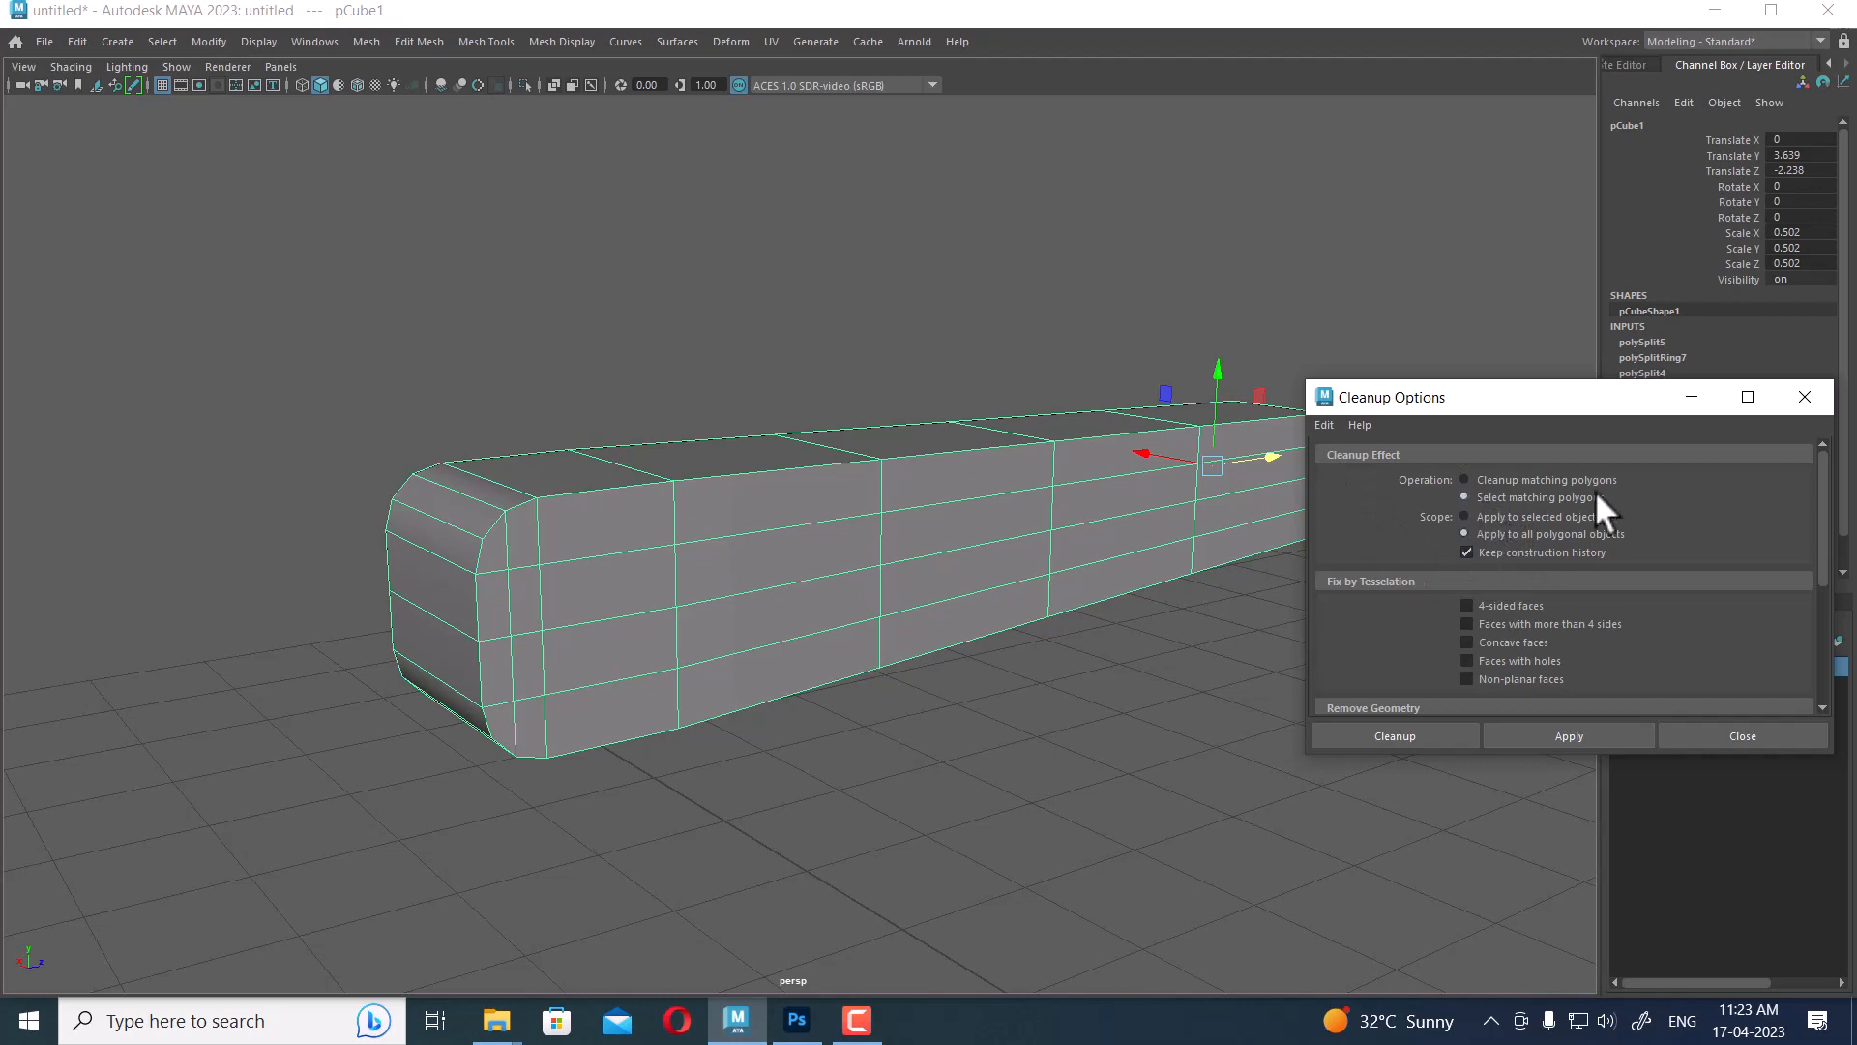
left_click_drag(1578, 414, 1508, 293)
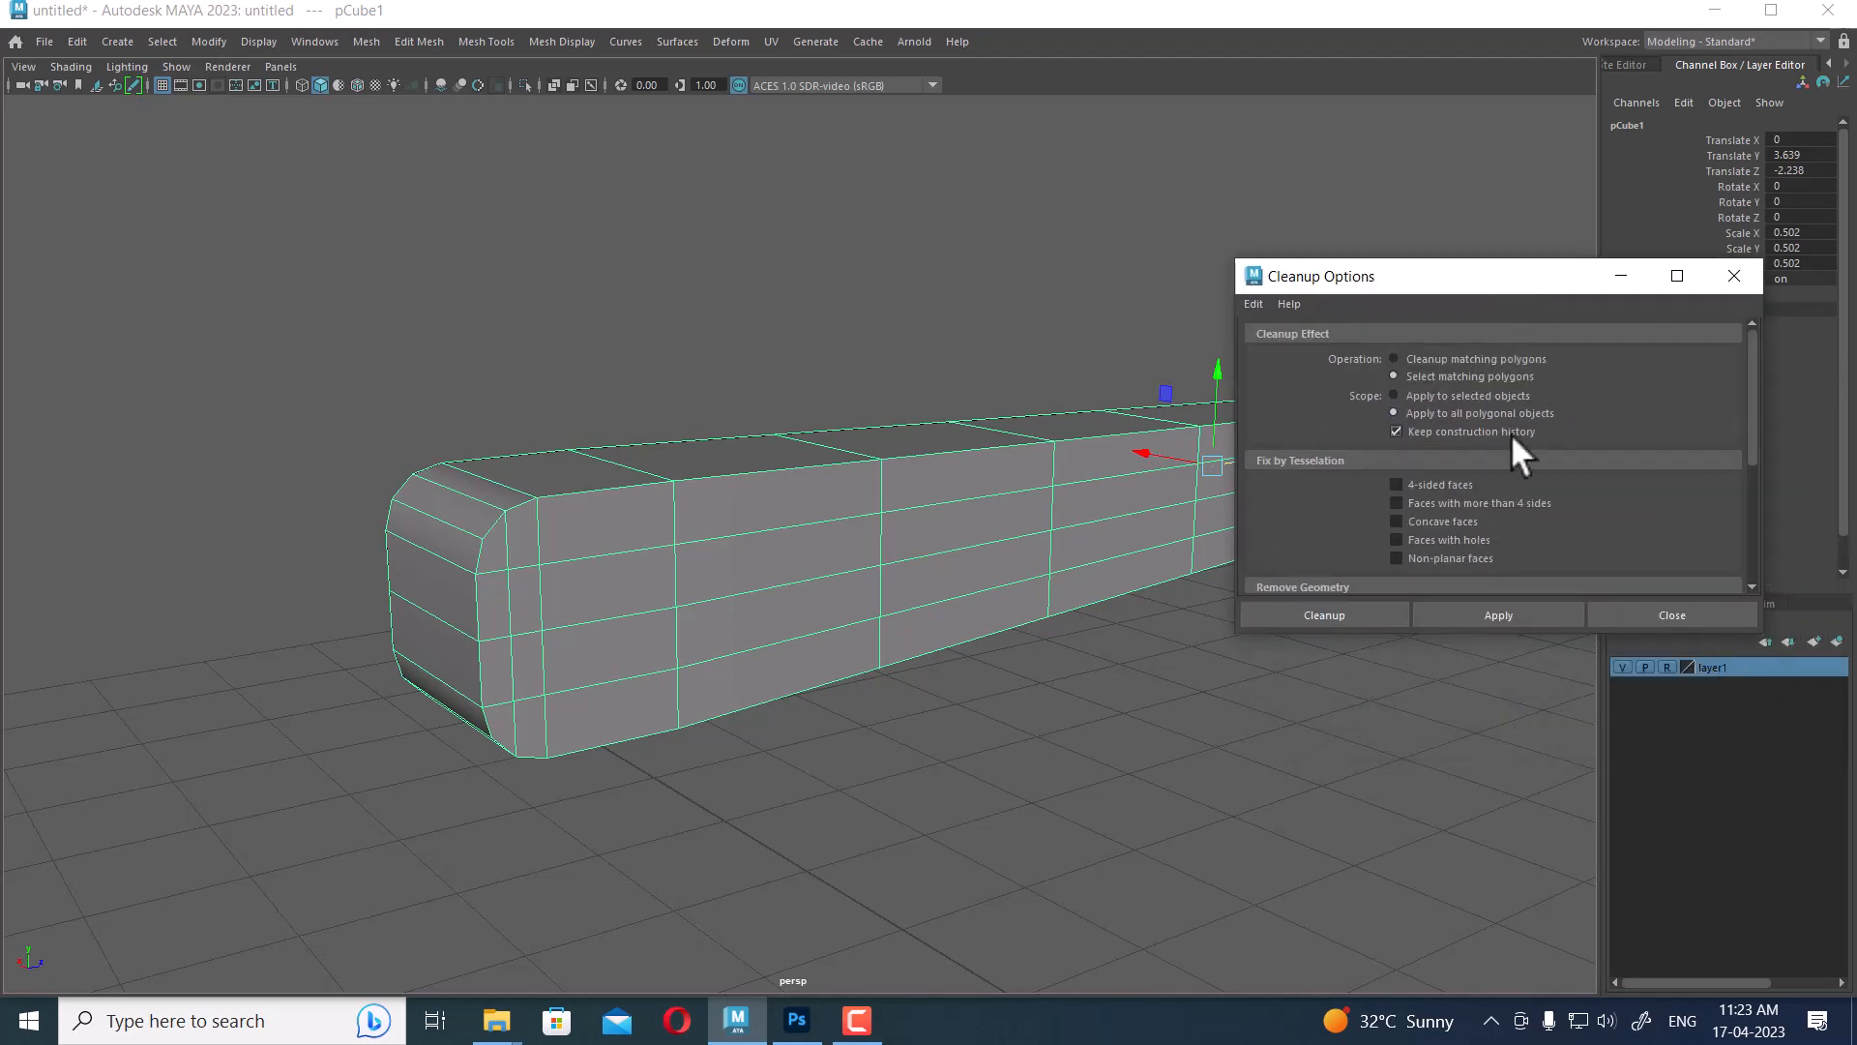
left_click(1426, 484)
left_click(1495, 611)
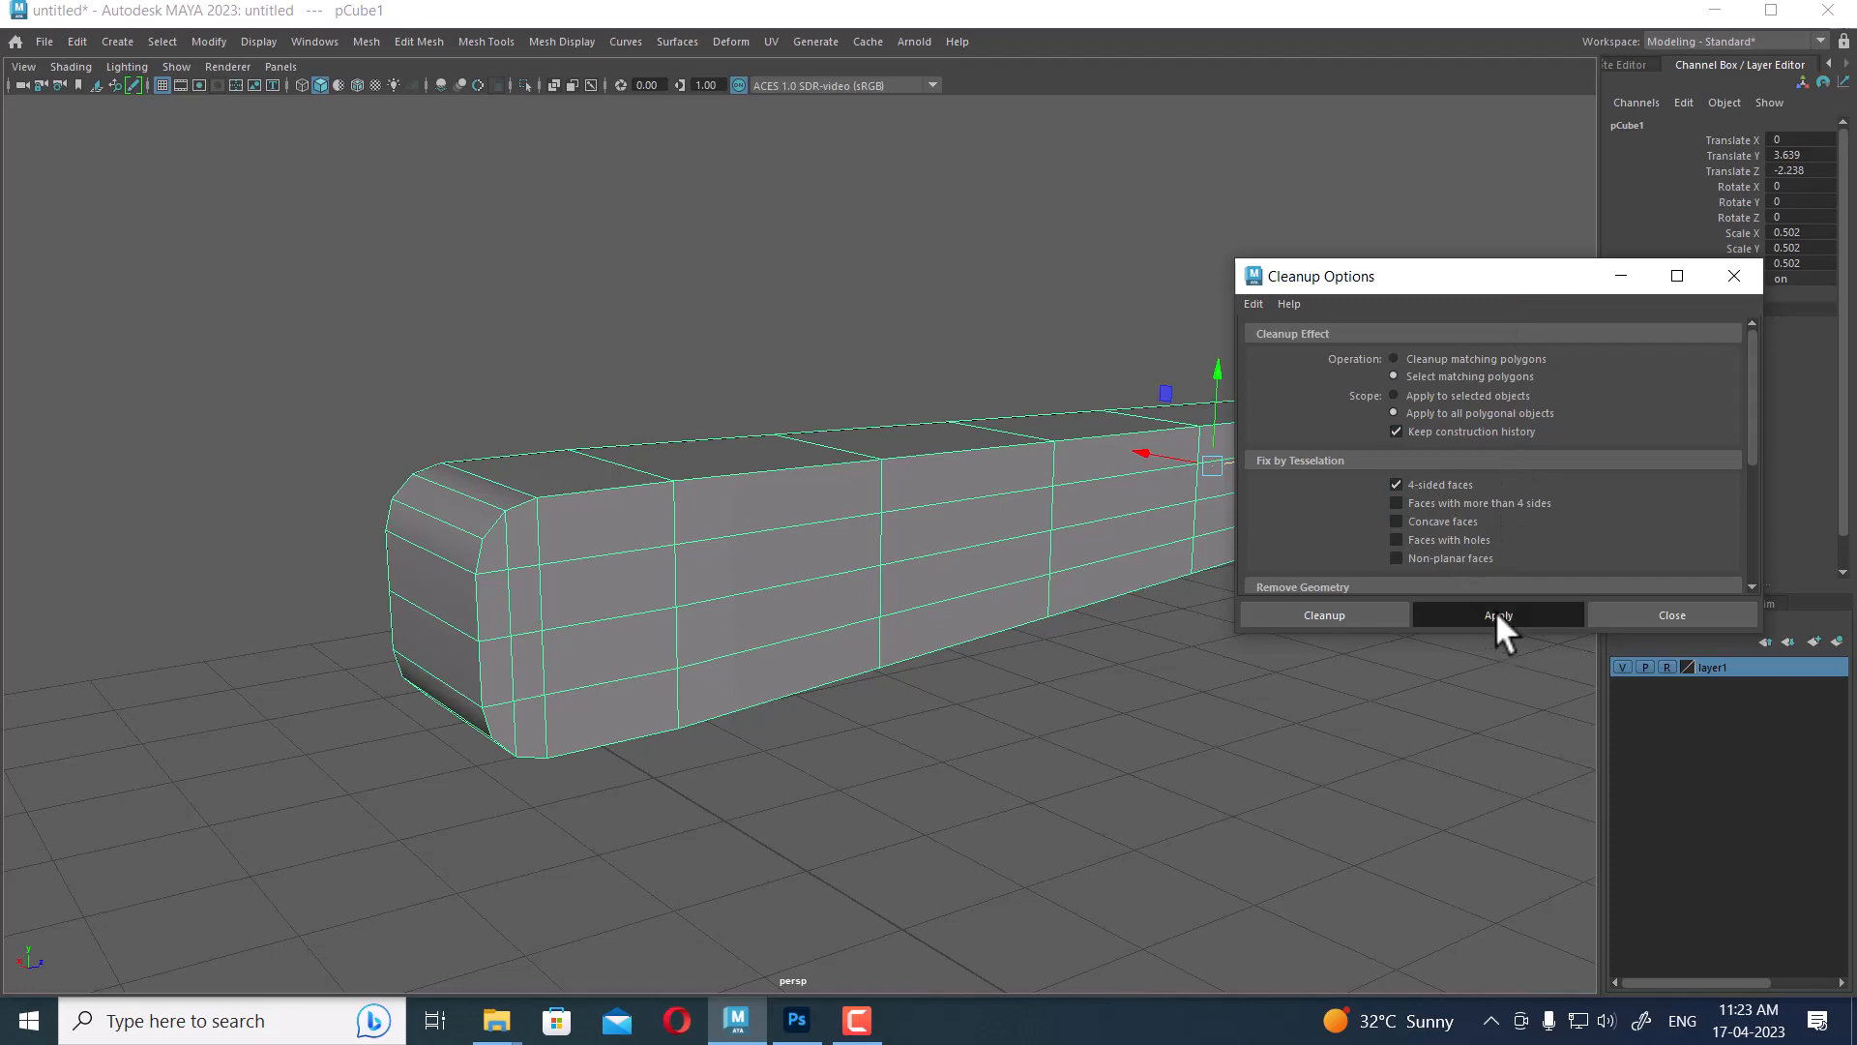
scroll(924, 667, "down", 3)
left_click_drag(926, 674, 860, 723, "alt")
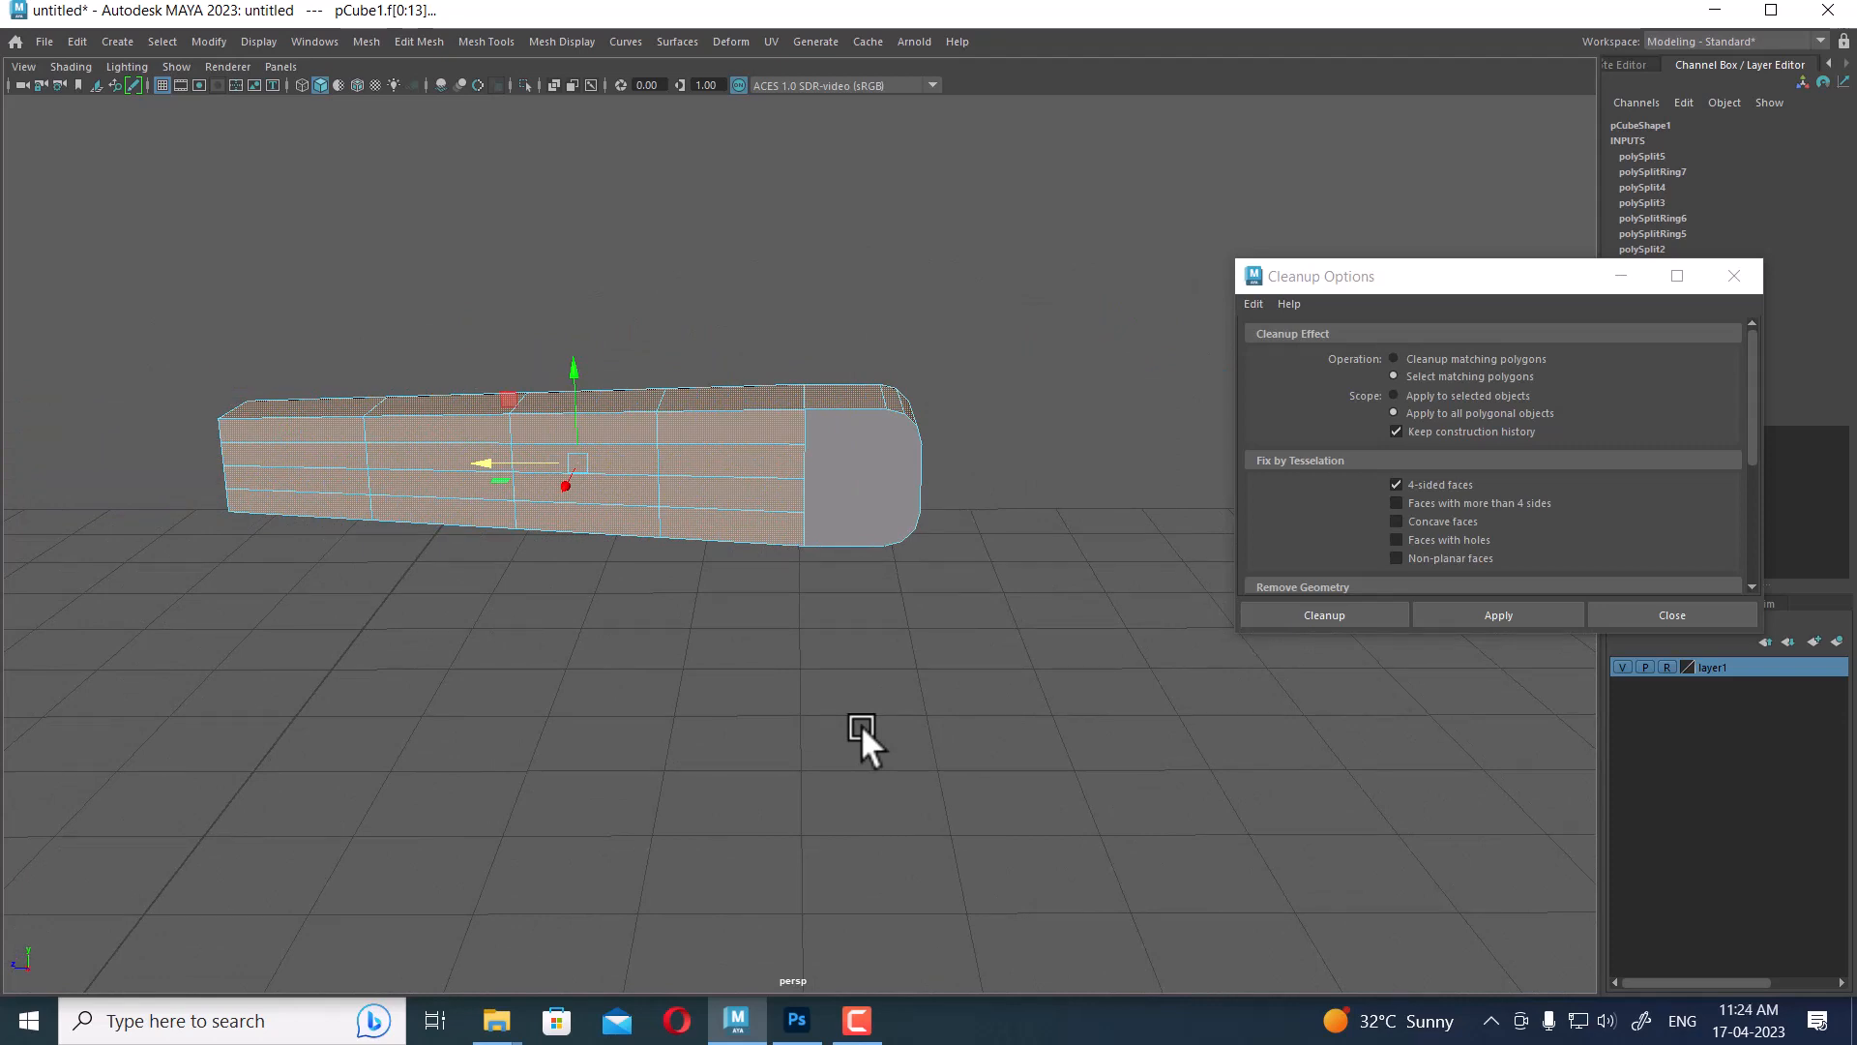
left_click_drag(838, 705, 865, 479, "alt")
left_click(927, 635)
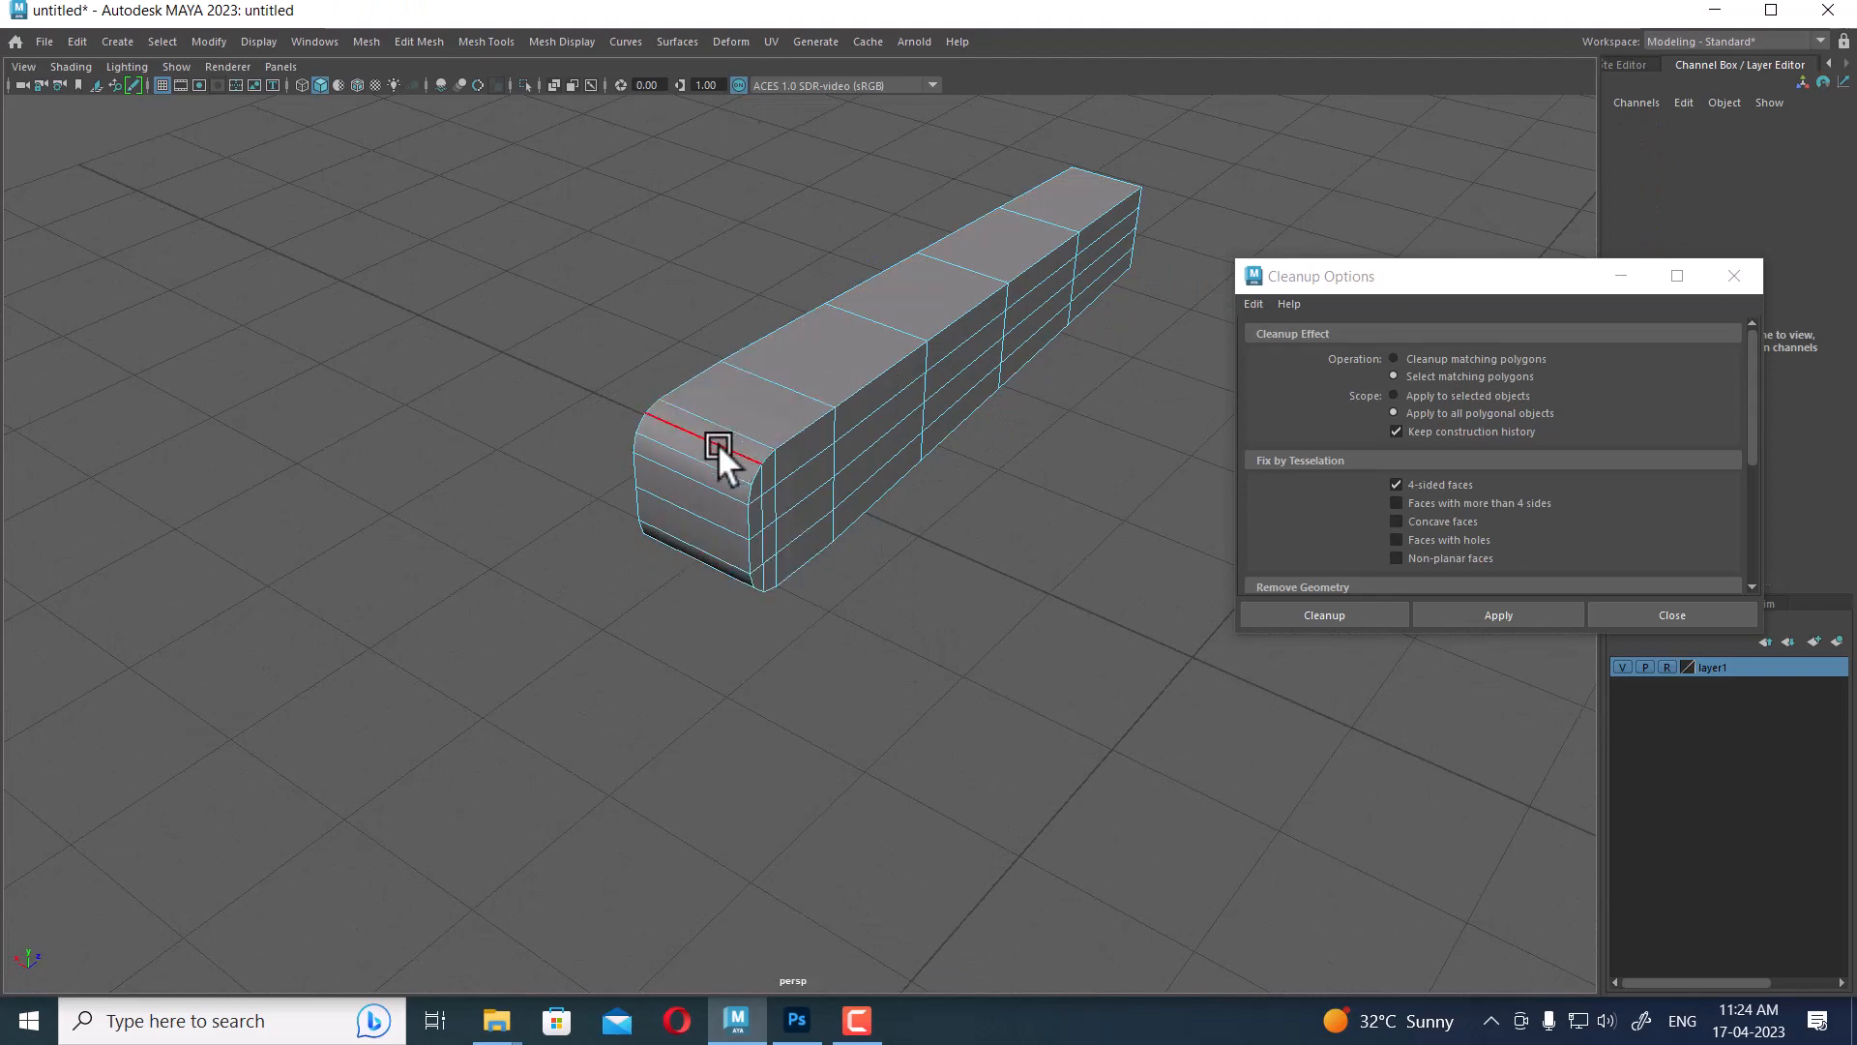
Add a lengthwise edge loop along the middle of the handle's thickness, using To Edge Ring and Split on an edge across the butt
left_click(718, 443)
right_click_drag(547, 465, 1014, 726, "ctrl")
left_click_drag(903, 568, 804, 585, "alt")
Select all faces on the positive X side of the handle's centre loop in the top view and delete them
key("space")
left_click_drag(944, 426, 548, 491)
scroll(548, 491, "up", 2)
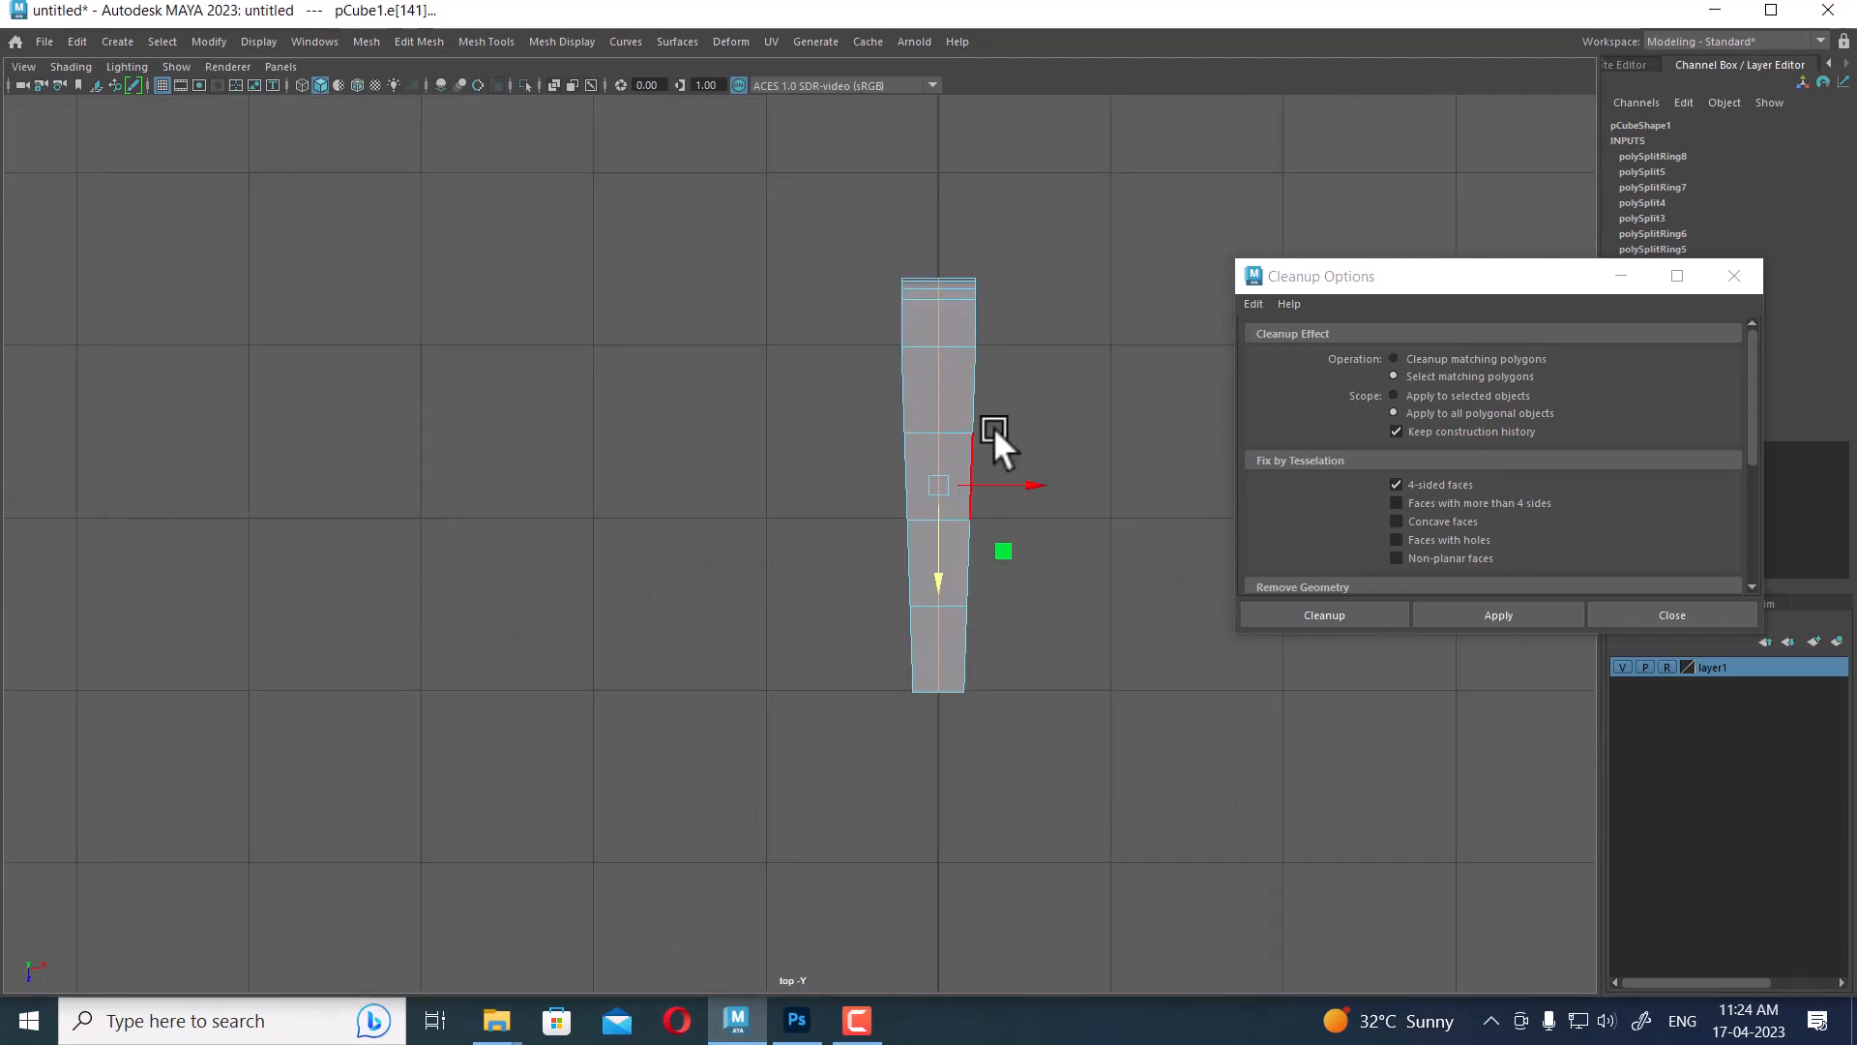
right_click_drag(1023, 285, 1025, 336)
left_click_drag(1039, 190, 954, 868)
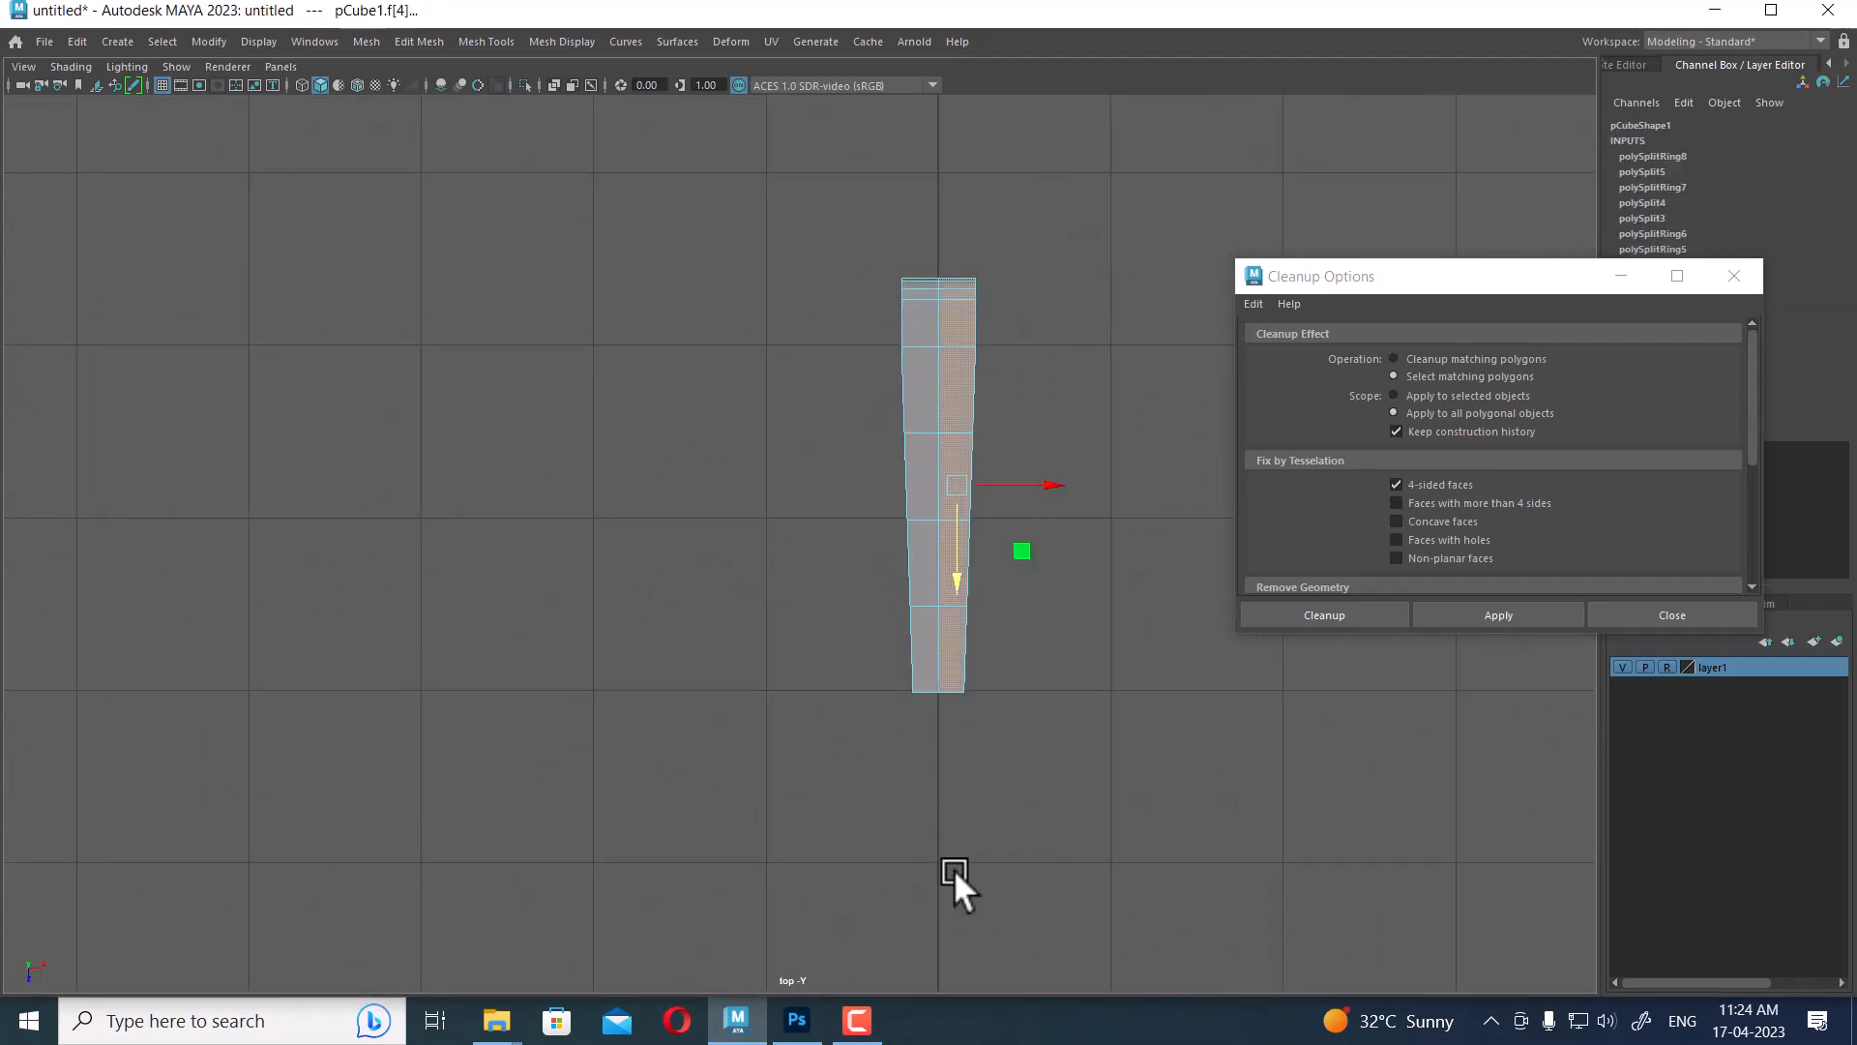
key("space")
left_click_drag(1004, 276, 758, 439)
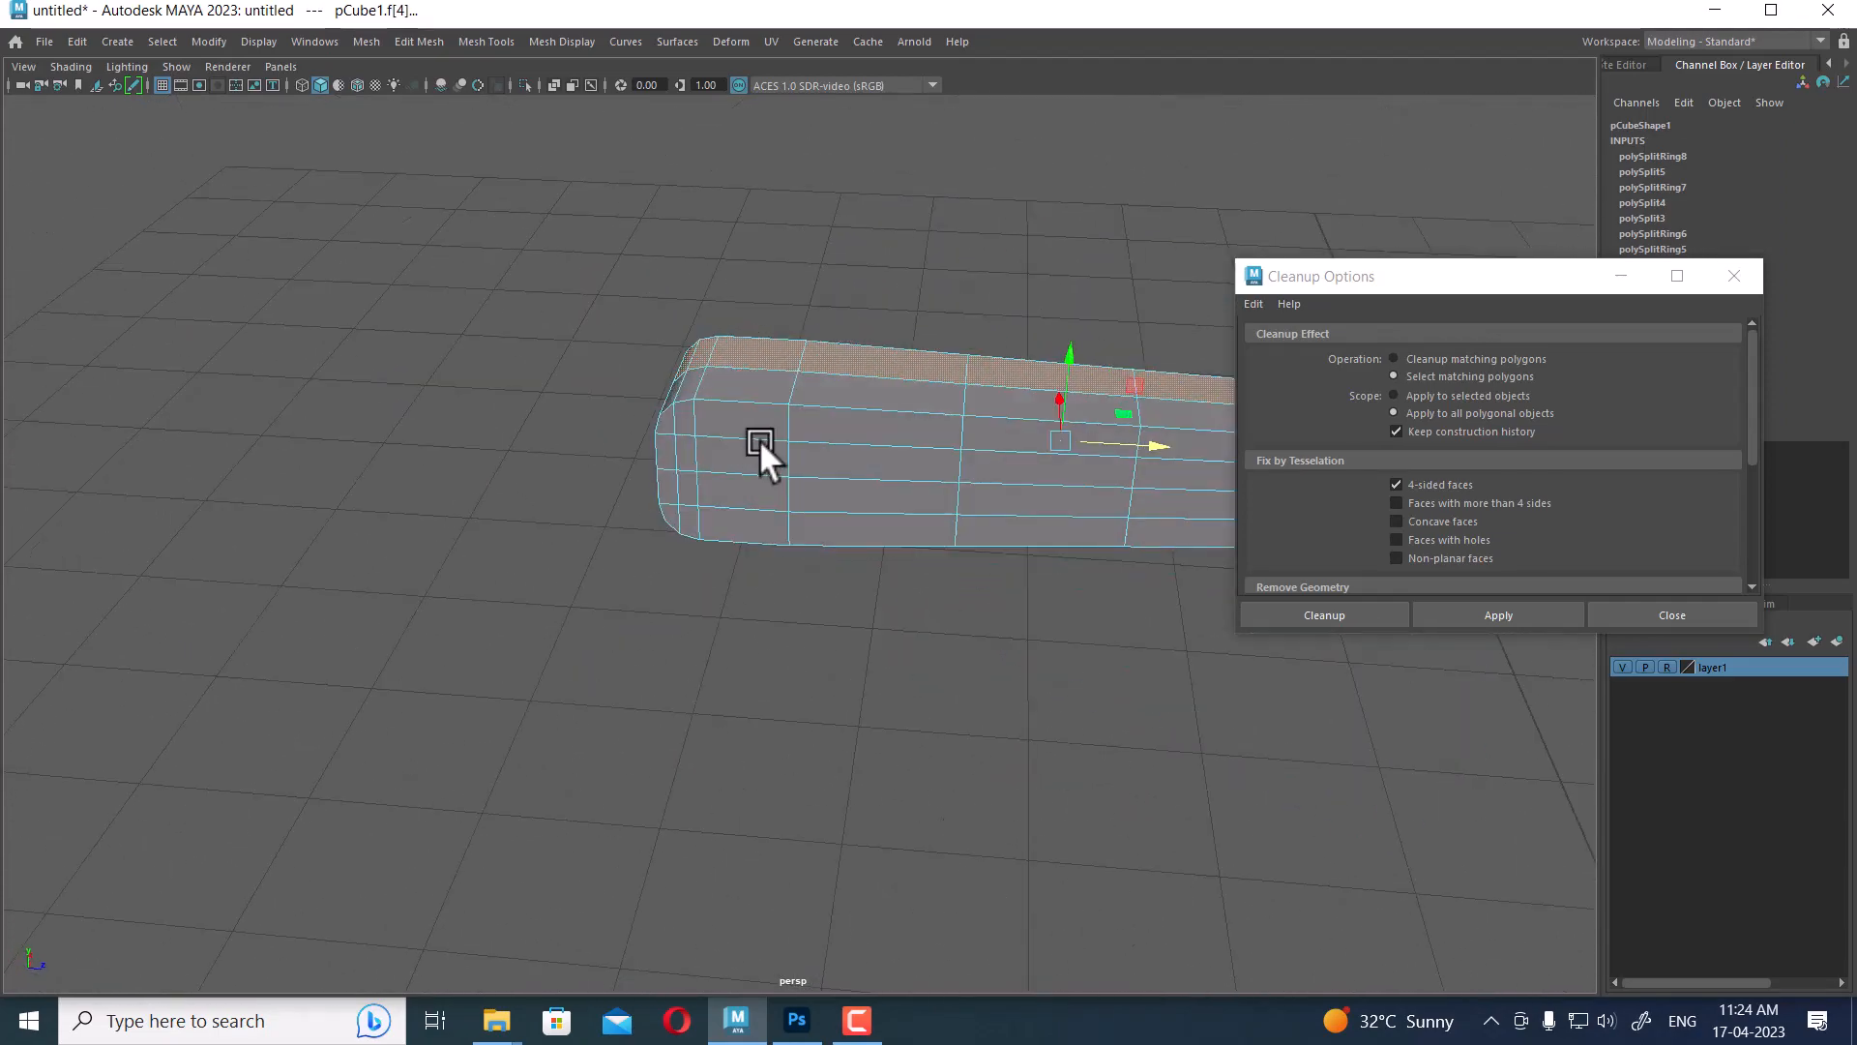
left_click(758, 431)
Return the half handle to object mode and show the hidden reference image planes again
right_click_drag(791, 476, 1024, 263)
left_click(1023, 263)
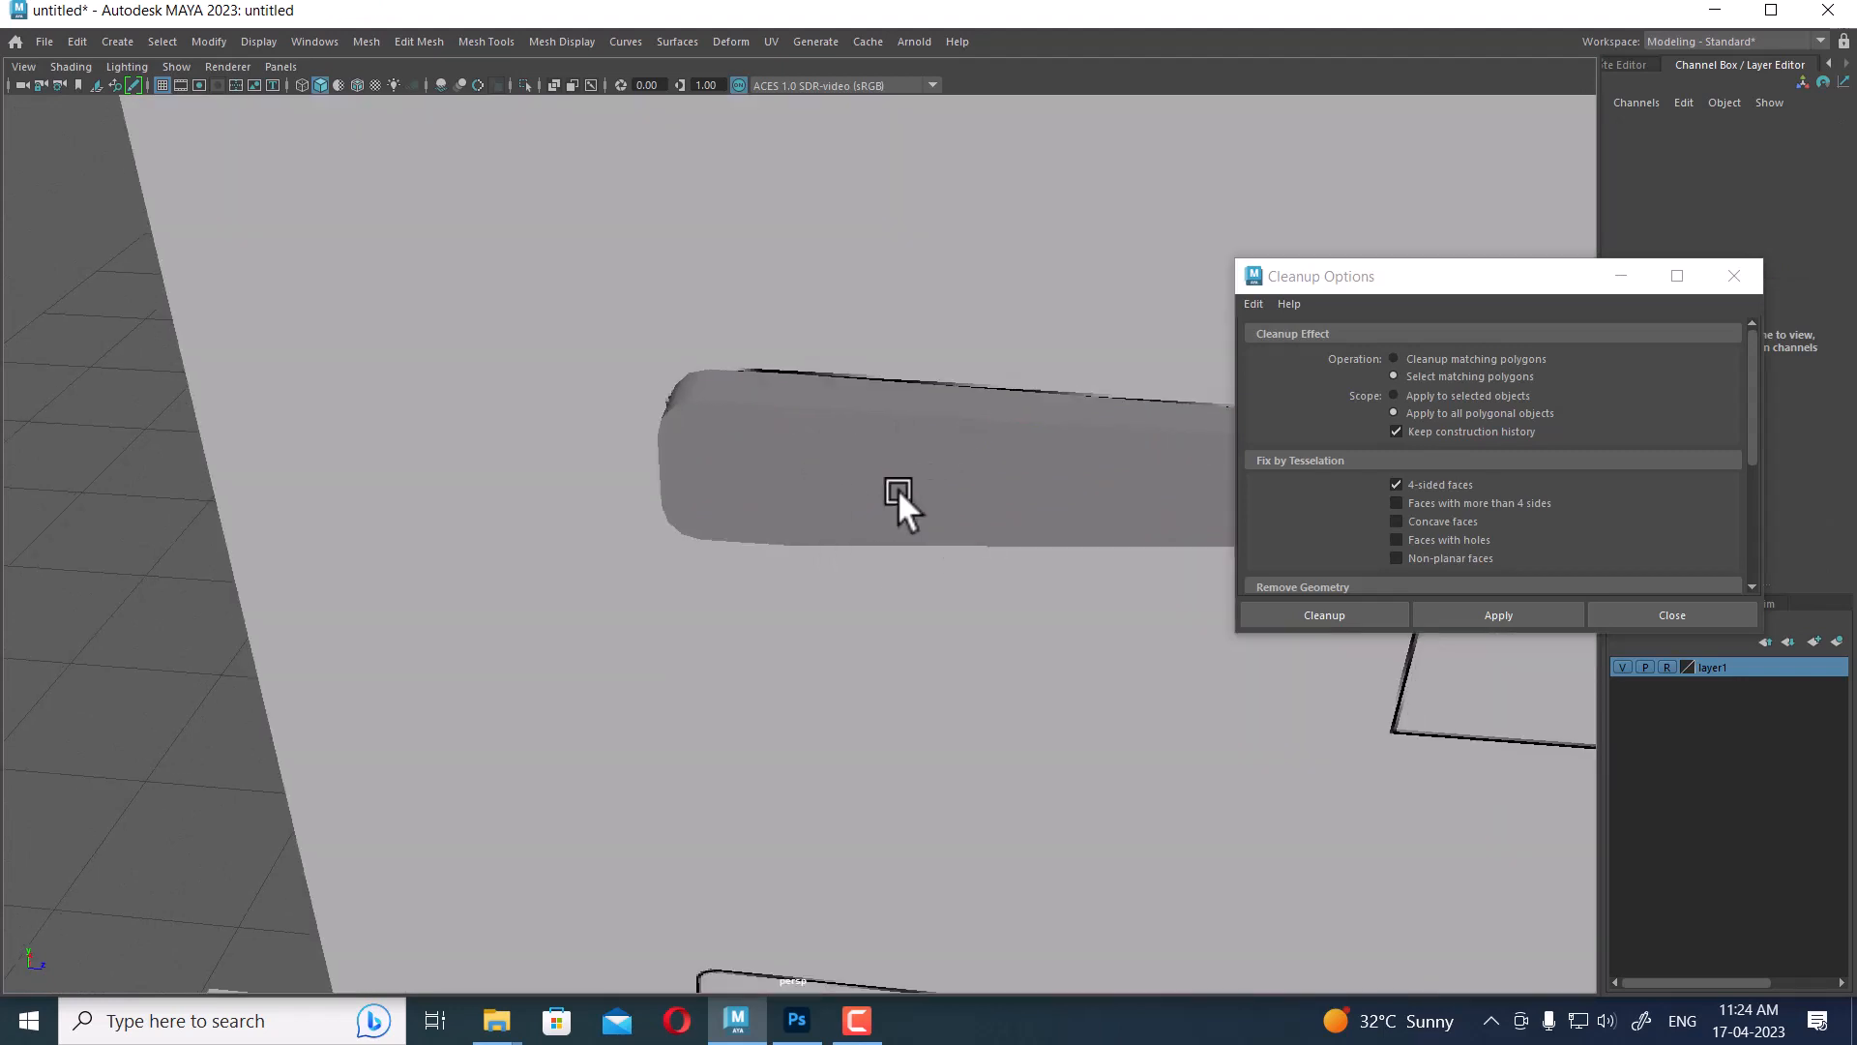
left_click_drag(898, 489, 737, 484, "alt")
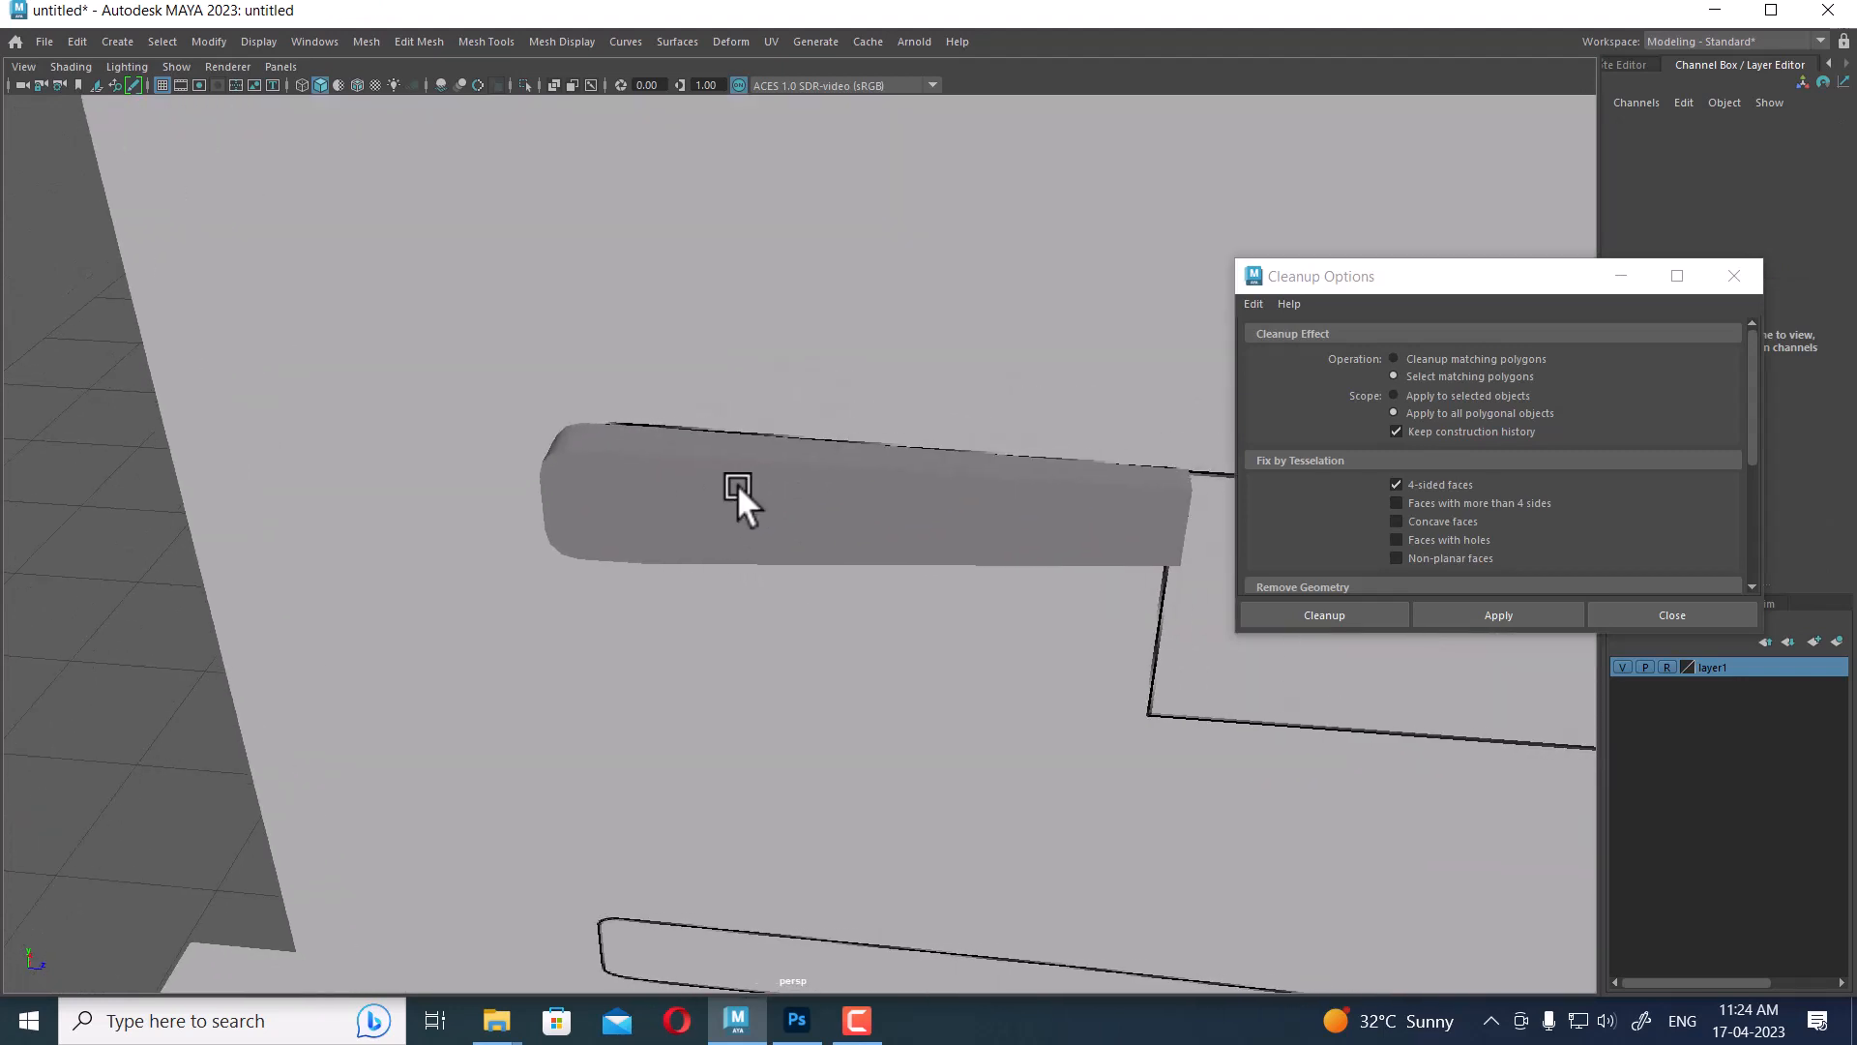
Display the perspective and side views in wireframe and close the Cleanup options
key("4")
key("space")
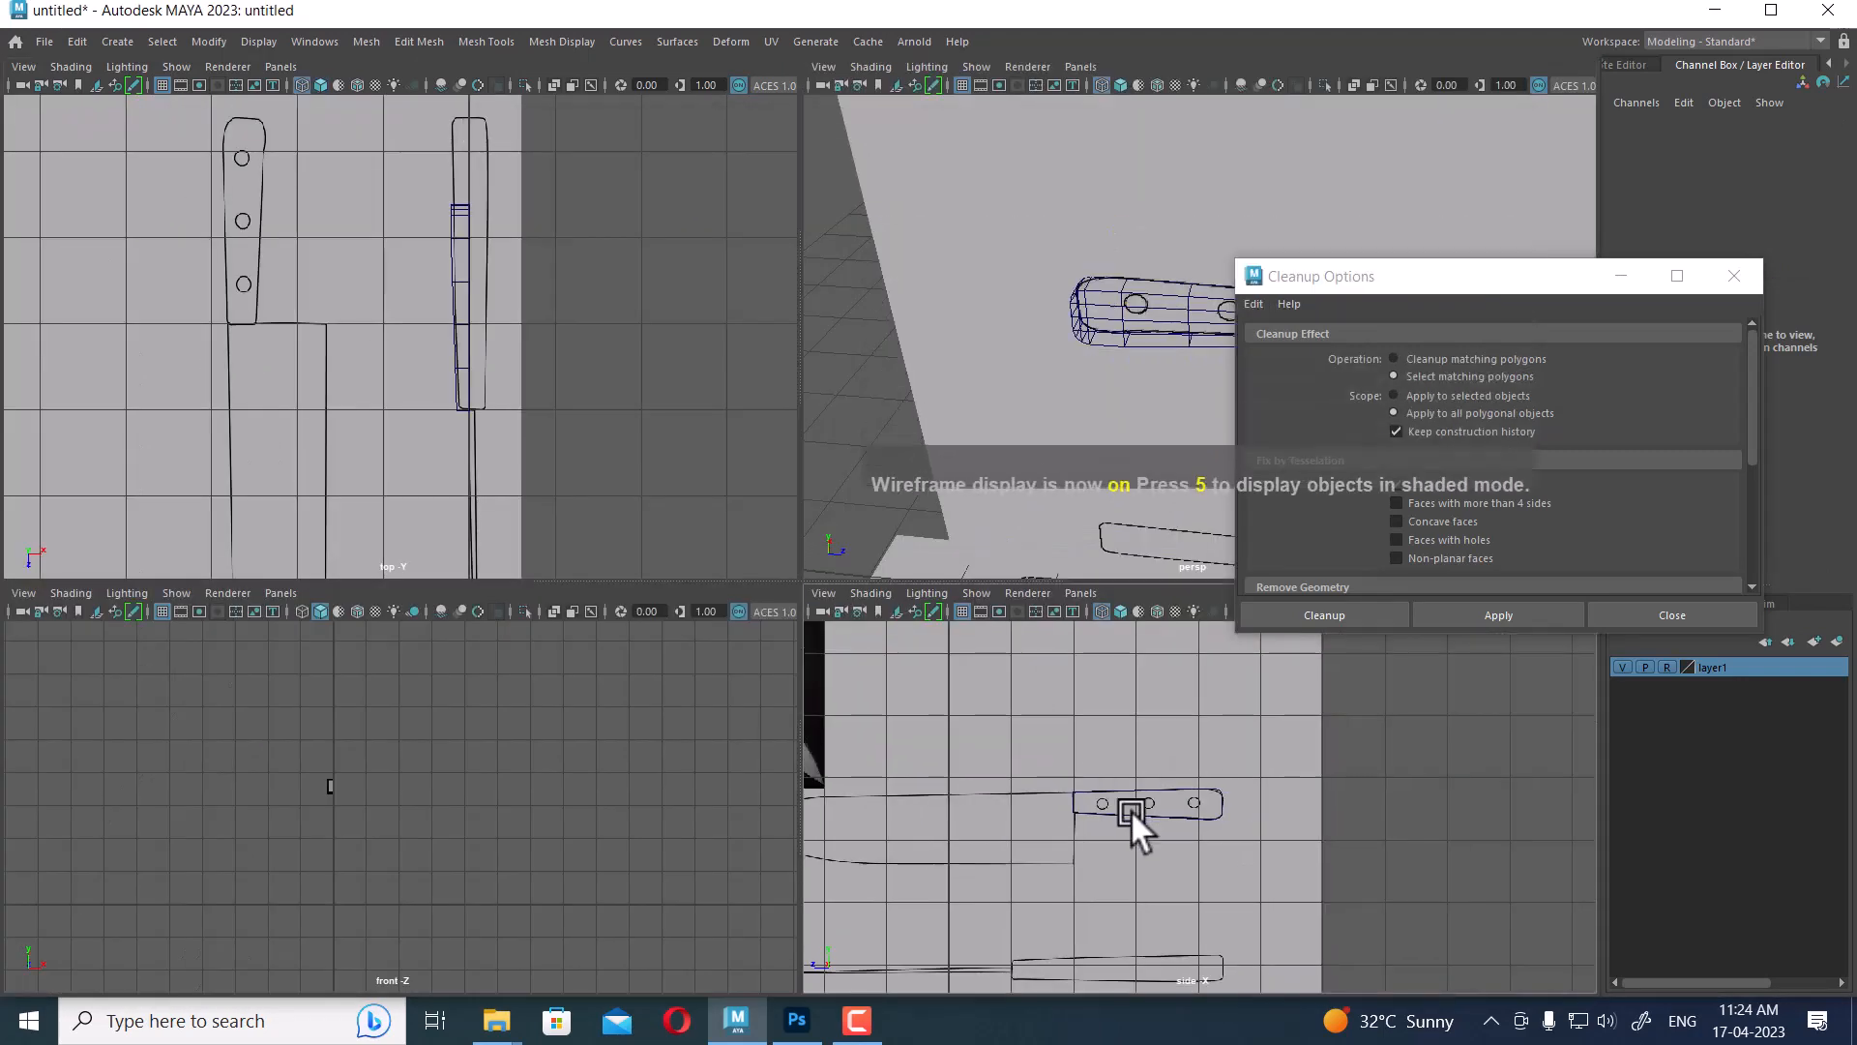
key("4")
left_click(1727, 613)
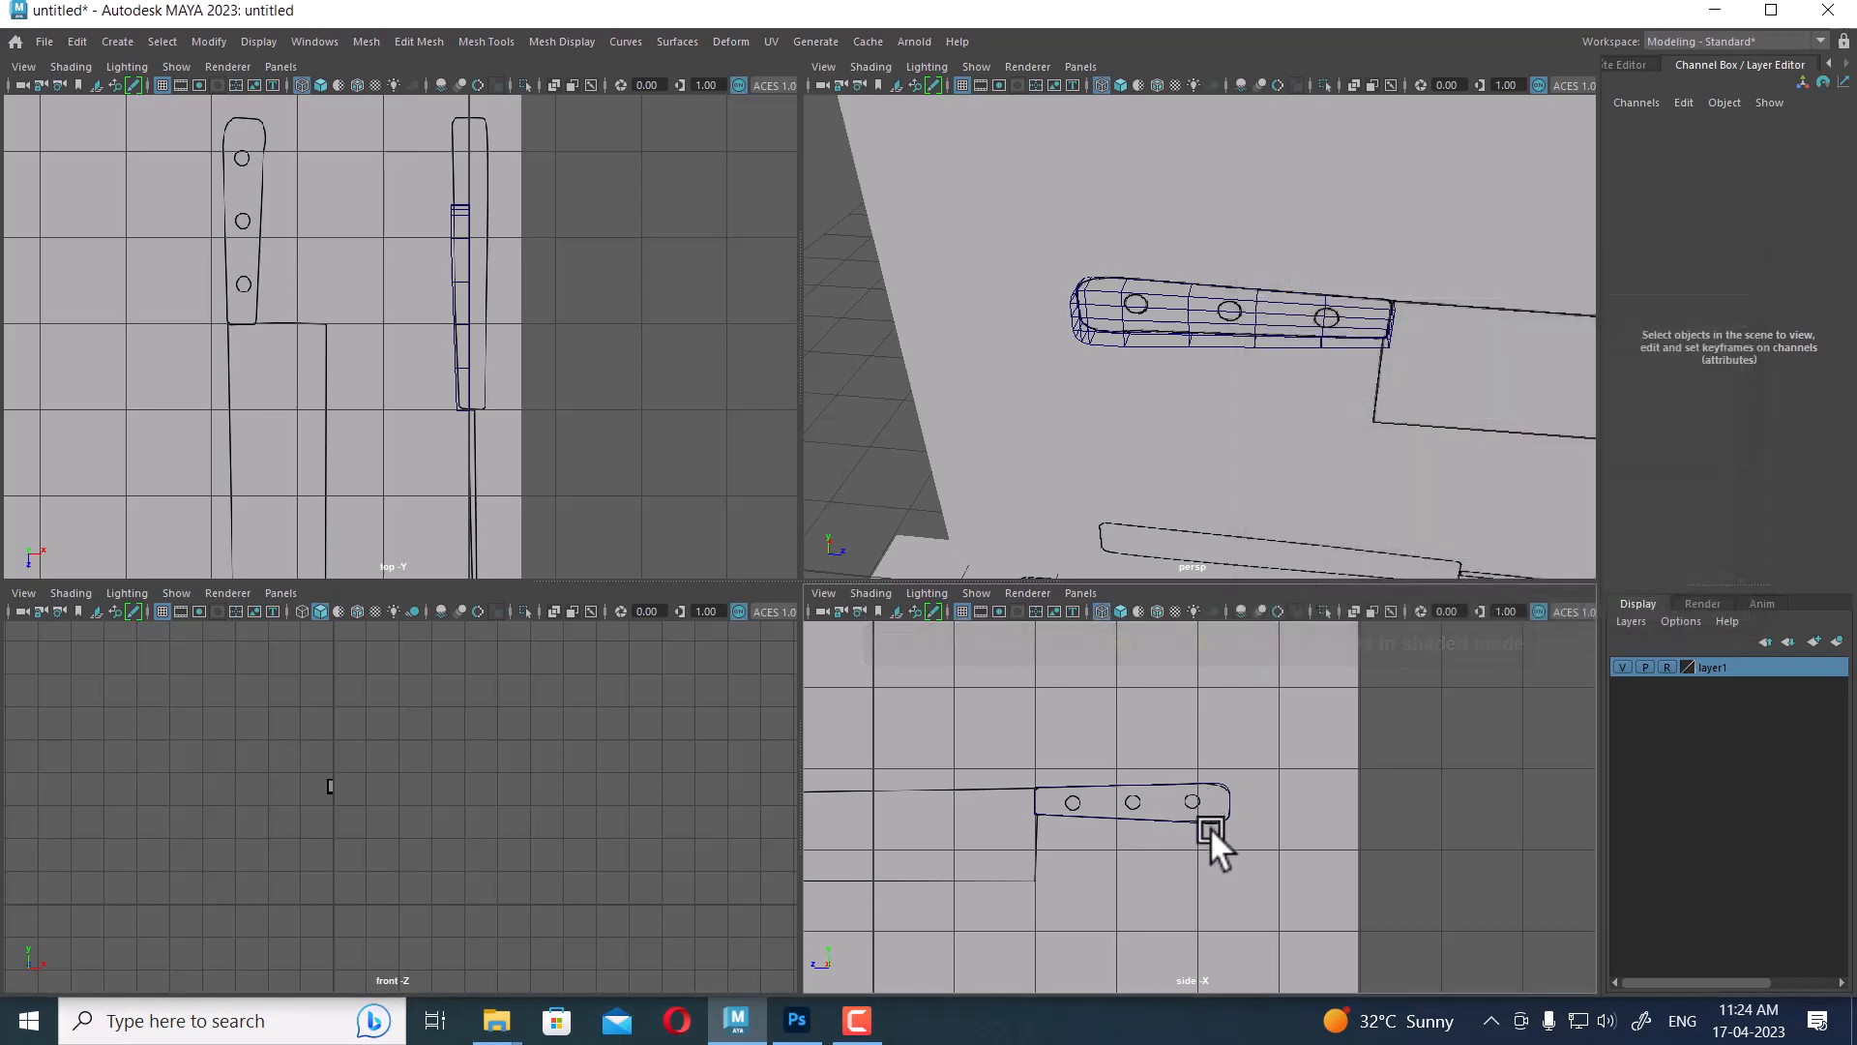
Select the half handle in the side view and compare its outline with the reference drawing
left_click_drag(1248, 768, 1122, 905)
key("space")
scroll(1343, 855, "up", 1)
middle_click_drag(769, 541, 952, 594, "alt")
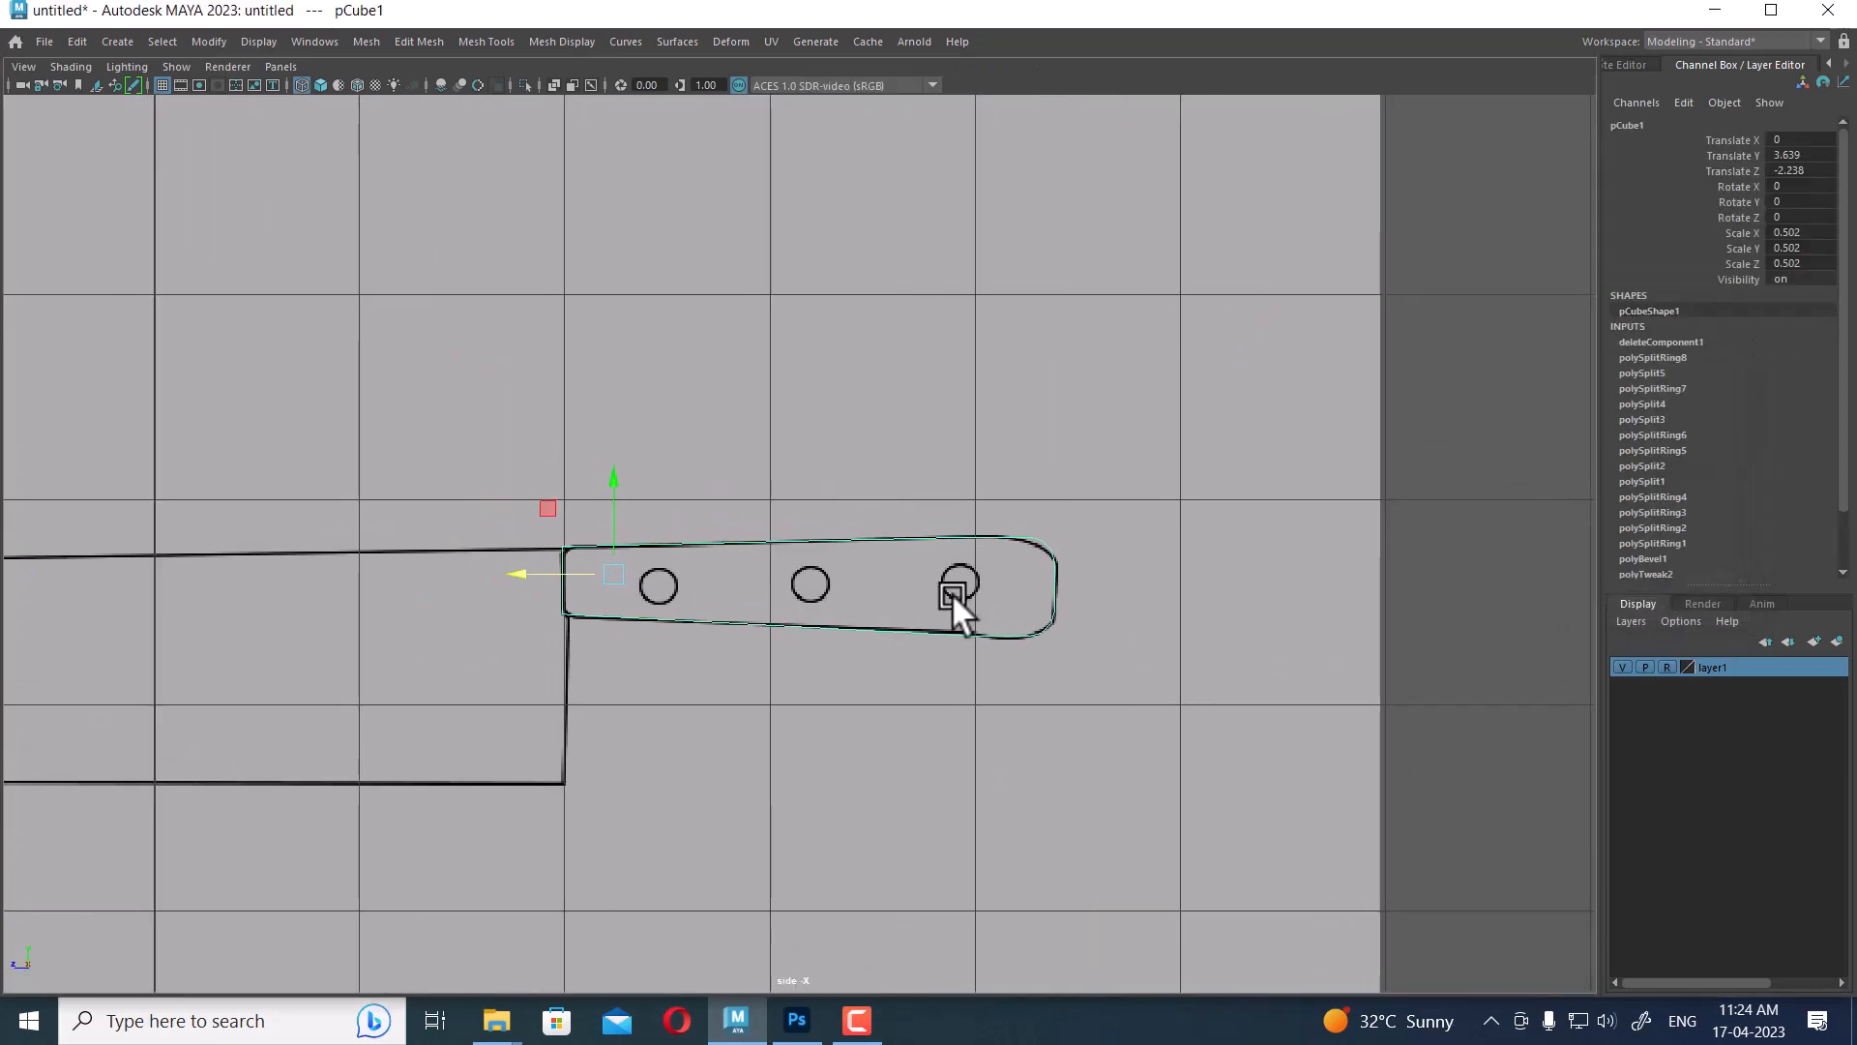
scroll(938, 583, "up", 1)
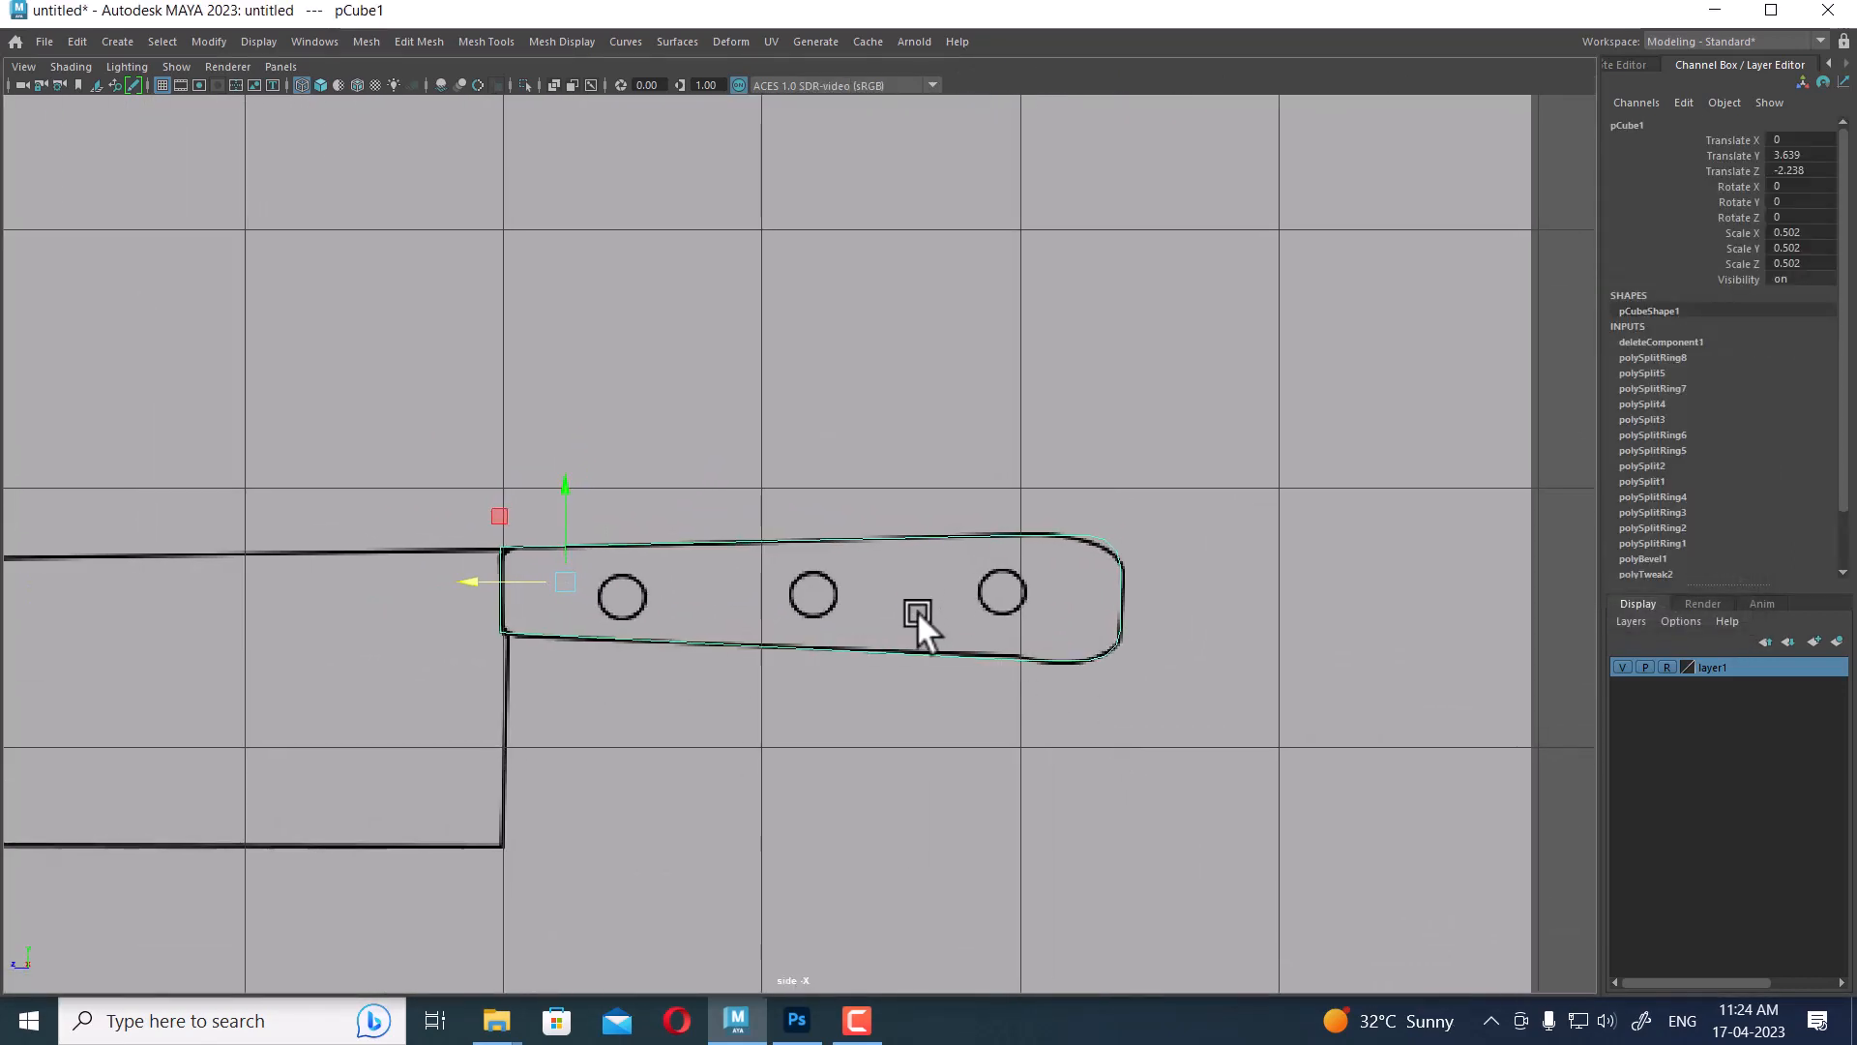
Turn off reference mode for layer1 and move the side reference image plane along X to about -0.804, away from the handle
key("space")
left_click_drag(1264, 693, 1291, 470)
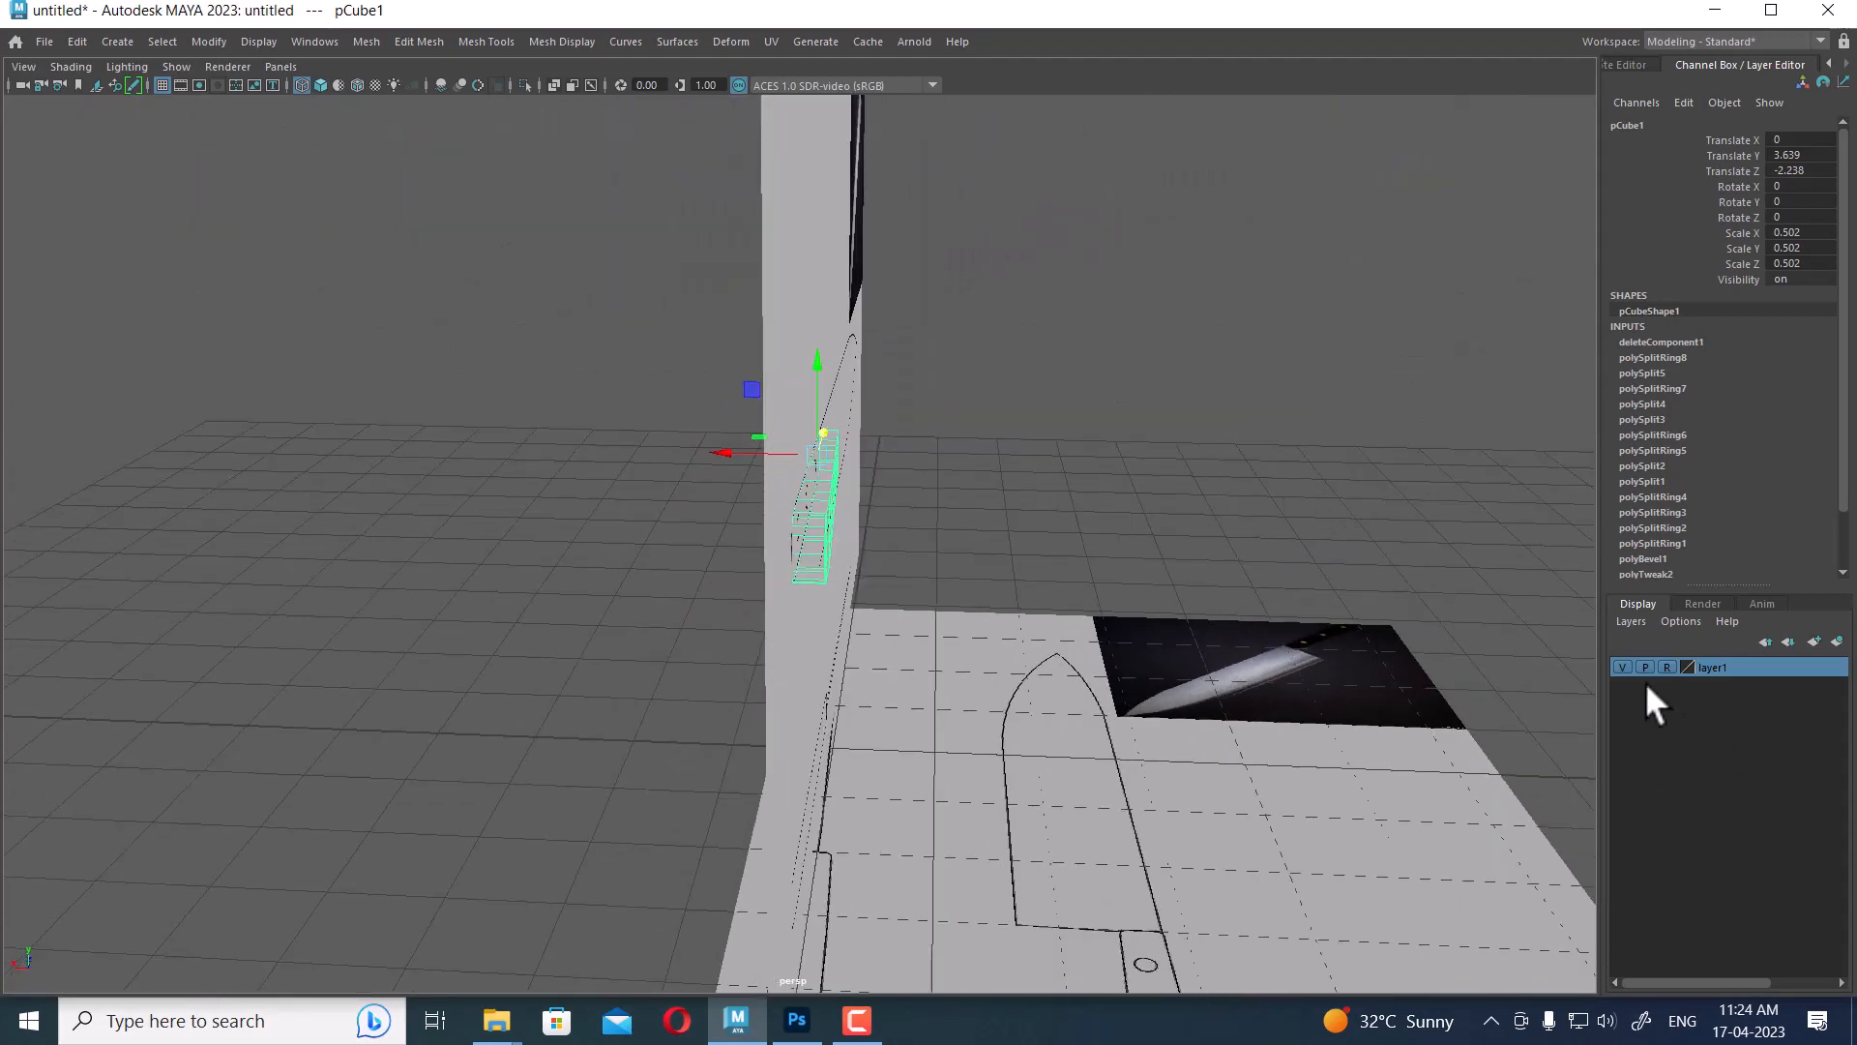
left_click(1667, 668)
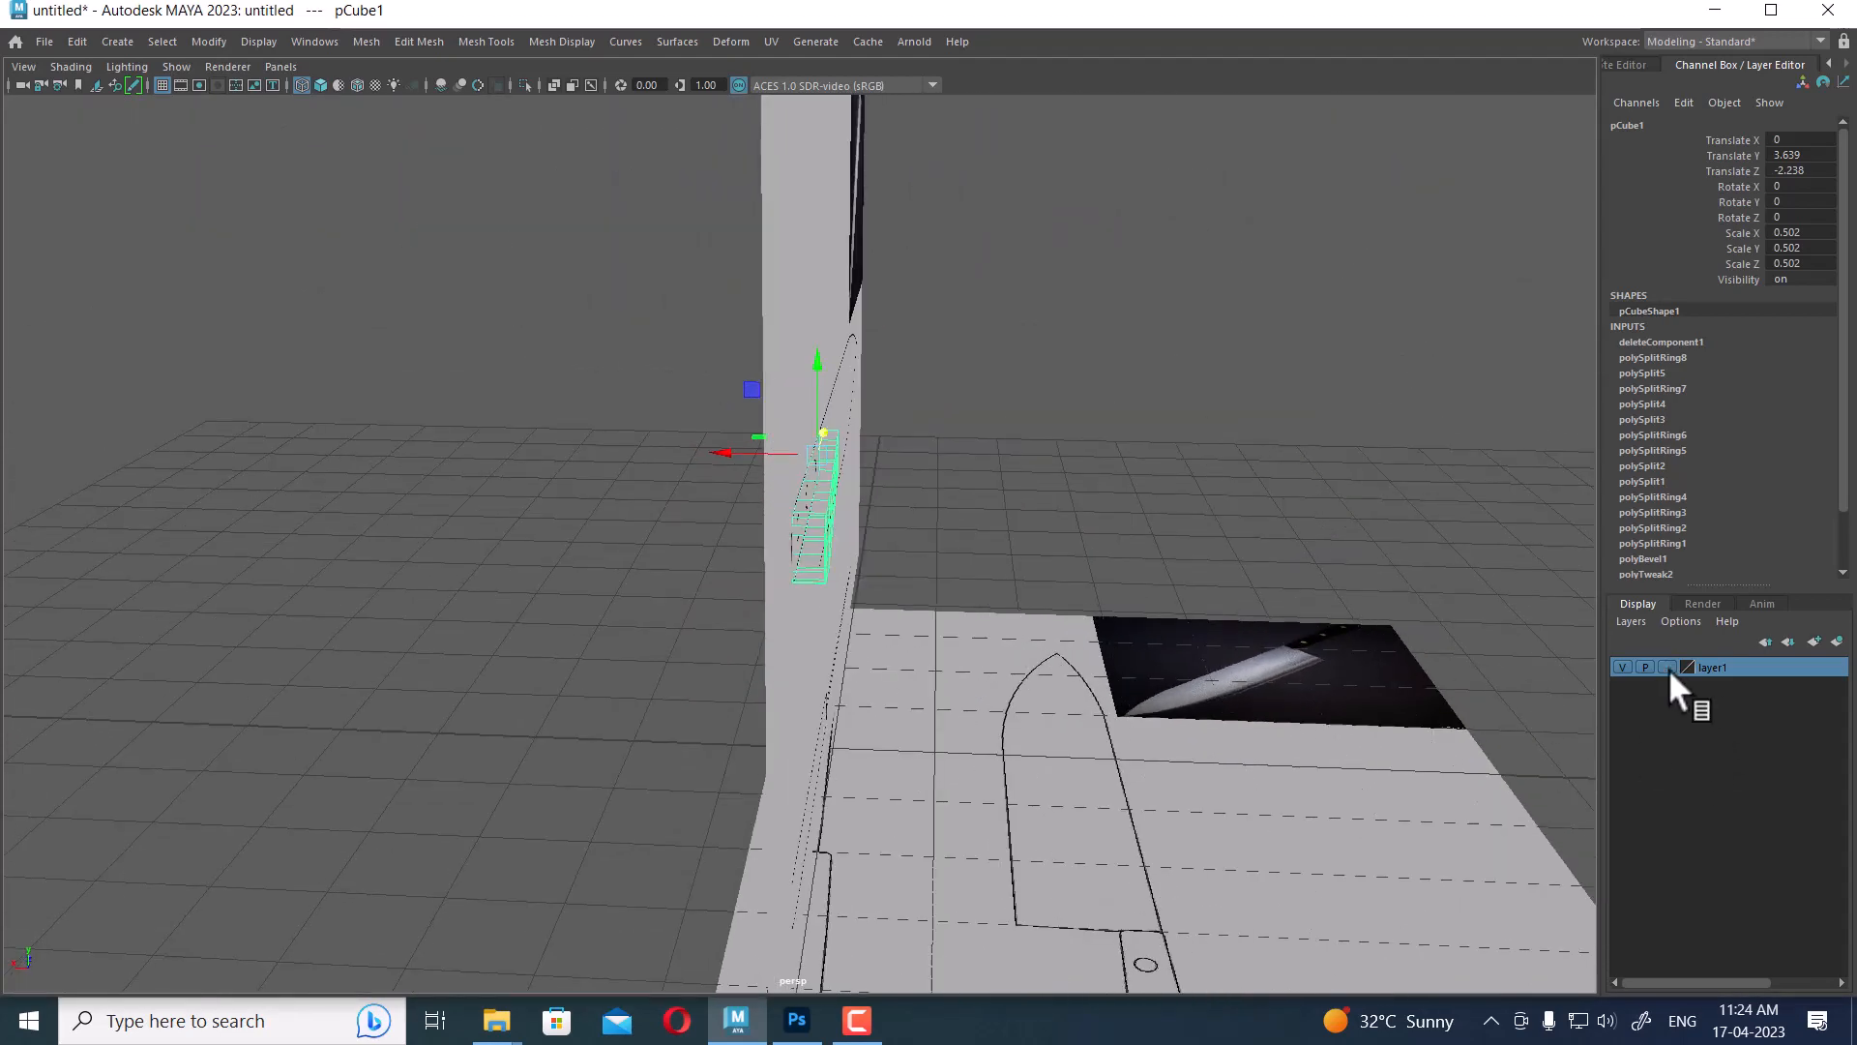
left_click(818, 205)
left_click_drag(737, 381, 965, 534)
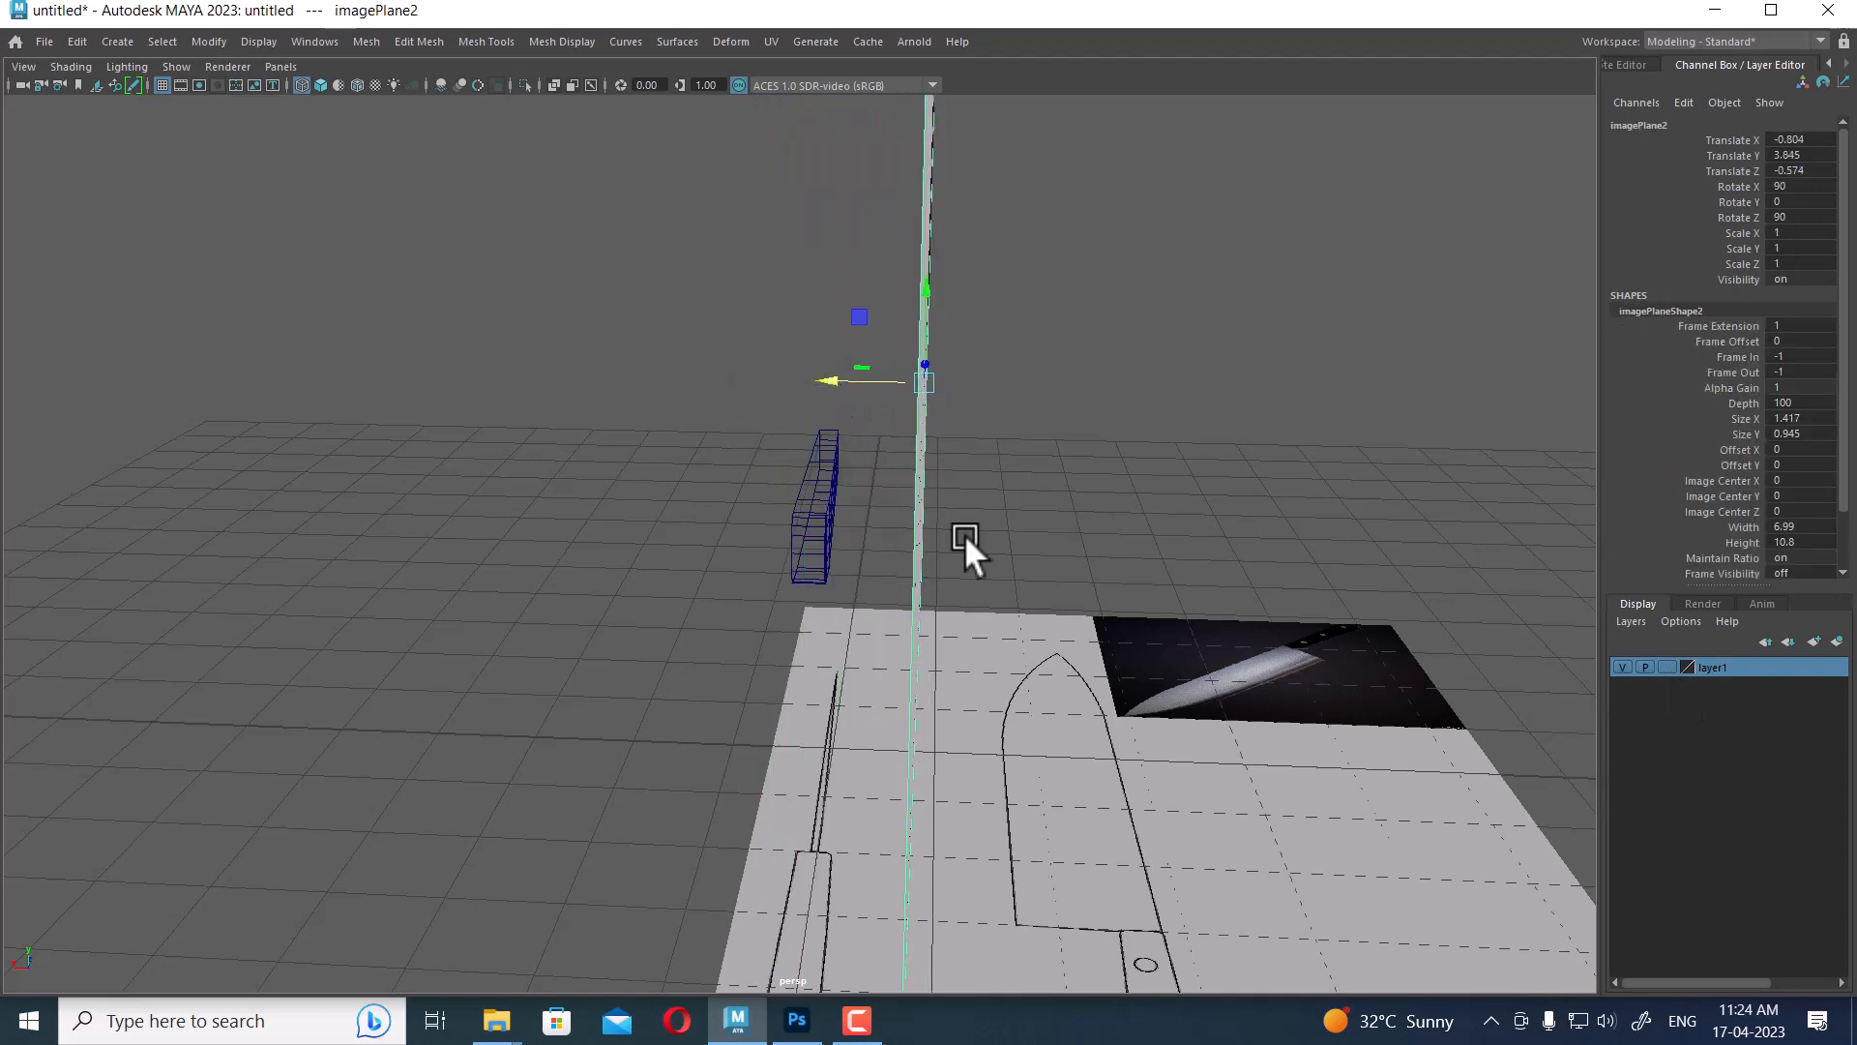
Set layer1 back to reference mode and bring up the enlarged side view
left_click(1667, 667)
left_click(1667, 666)
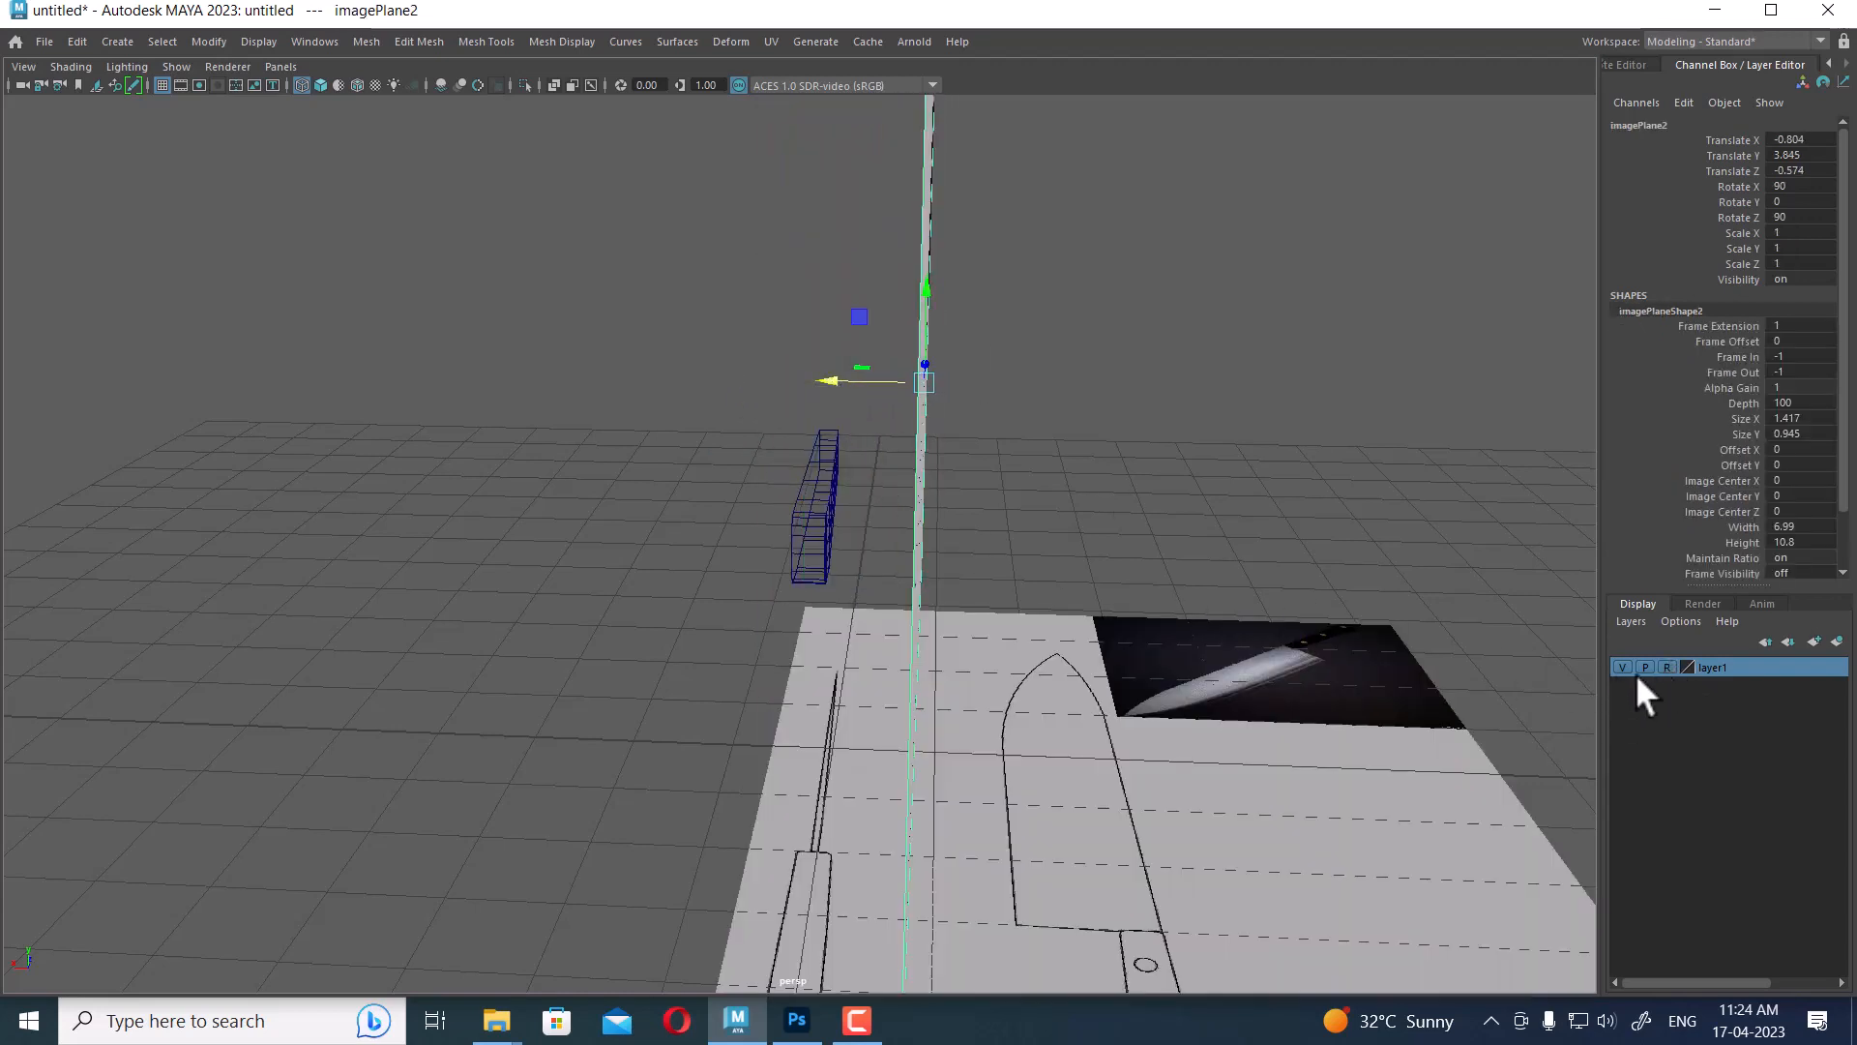
key("space")
left_click_drag(930, 473, 1015, 470)
Examine the handle mesh and its three rivet circles against the reference drawing in the side view
right_click_drag(861, 532, 971, 606, "alt")
middle_click_drag(903, 557, 1058, 496, "alt")
right_click_drag(924, 631, 1037, 706, "alt")
middle_click_drag(682, 667, 745, 612, "alt")
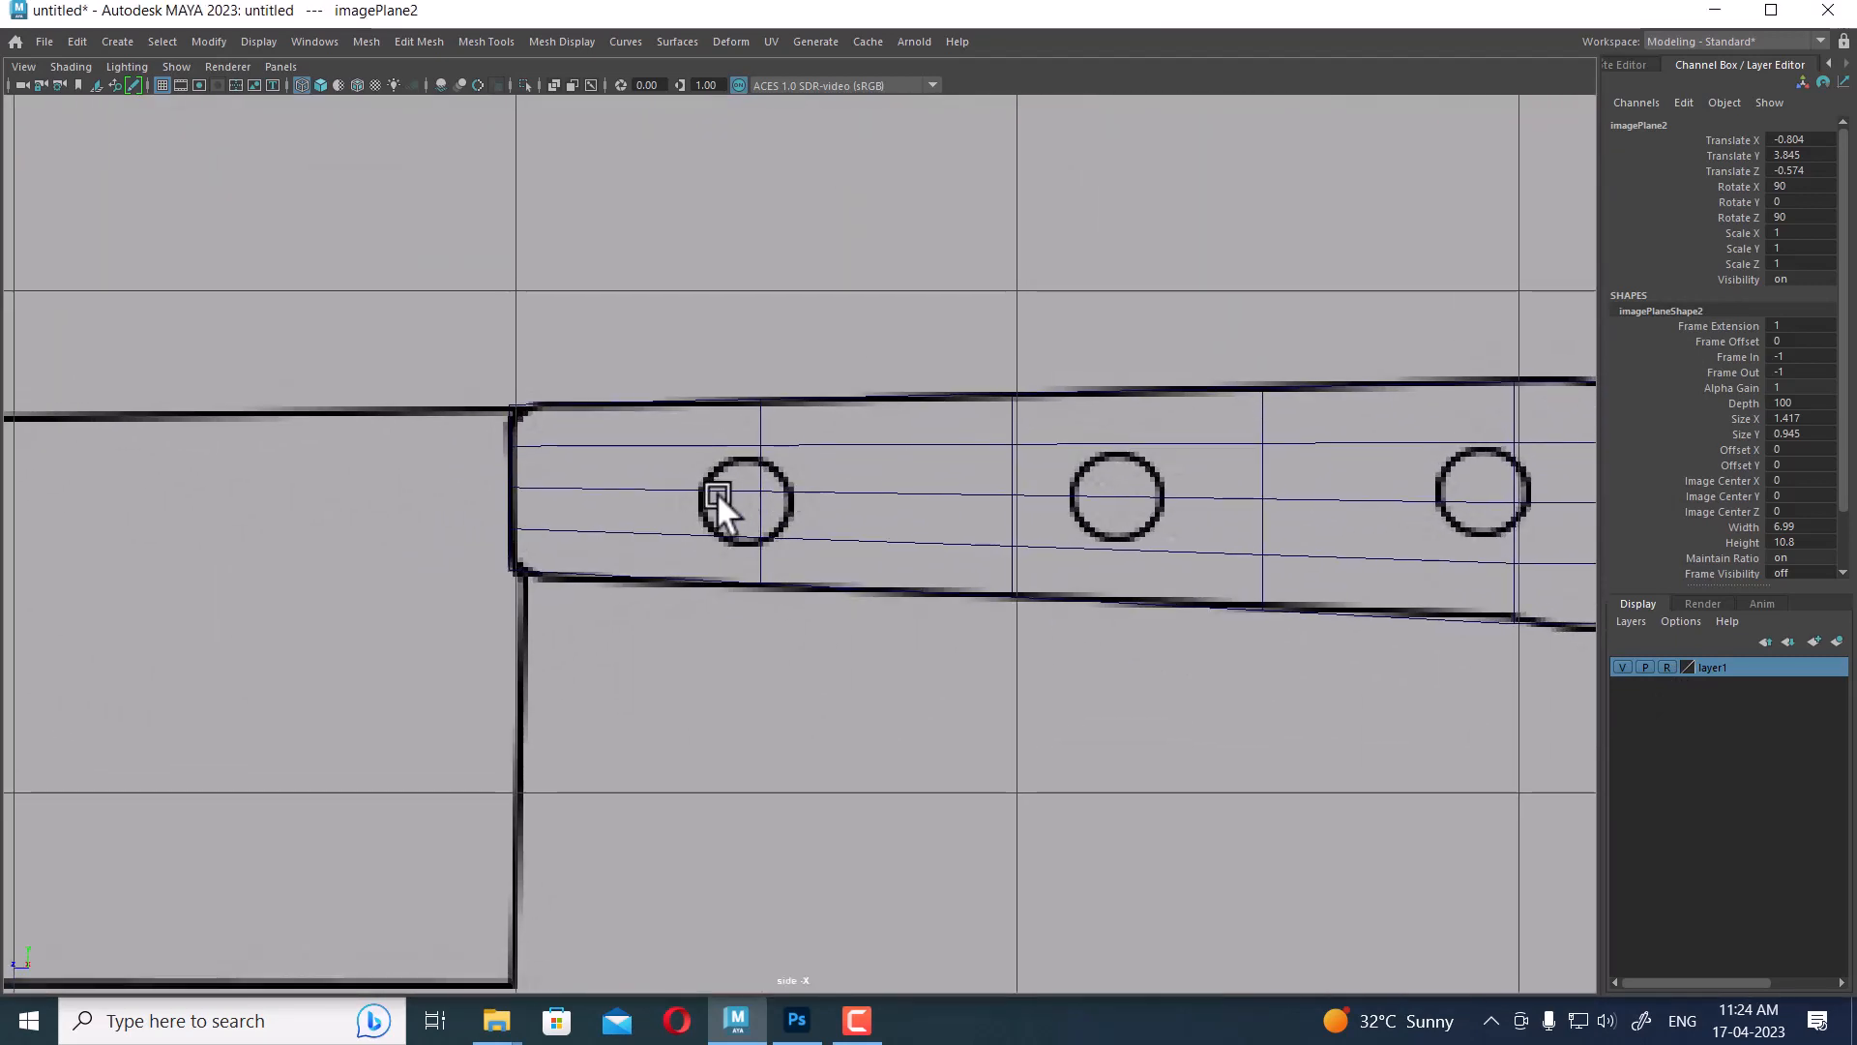
right_click_drag(1073, 658, 854, 525, "alt")
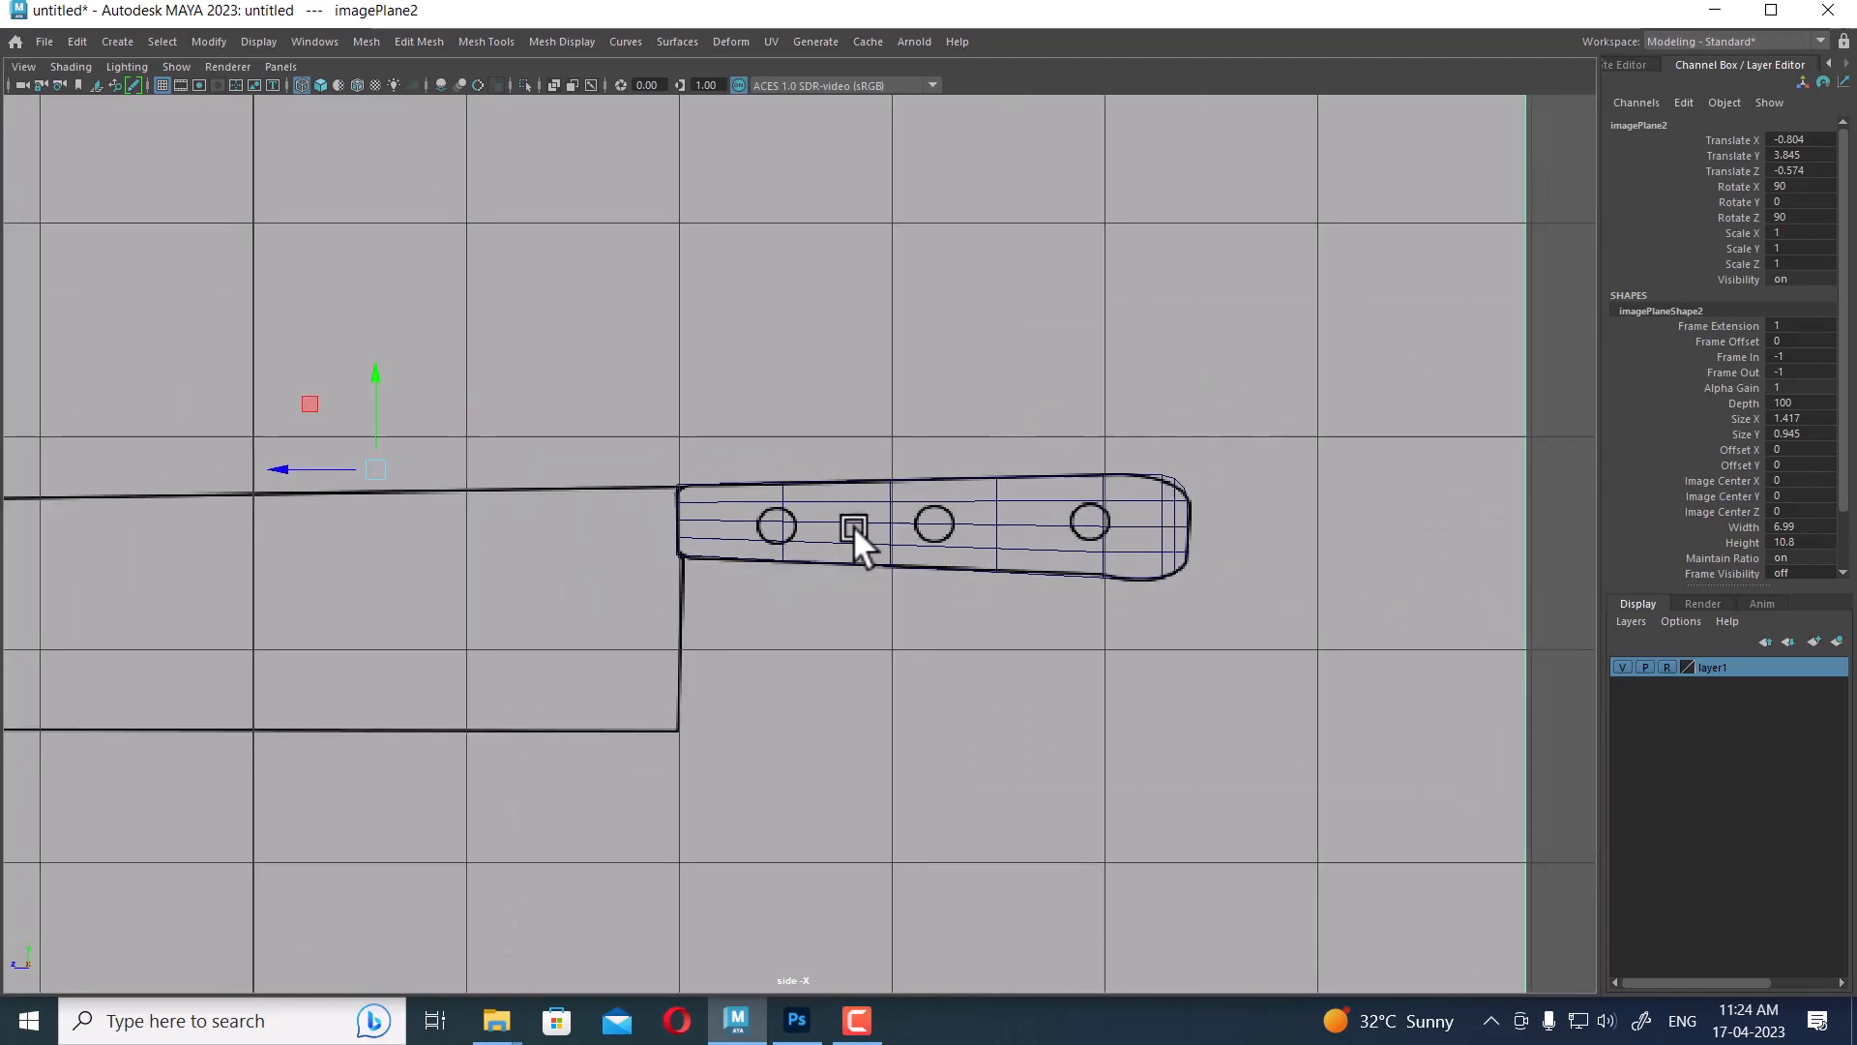
middle_click_drag(918, 568, 789, 555, "alt")
right_click_drag(987, 619, 1144, 712, "alt")
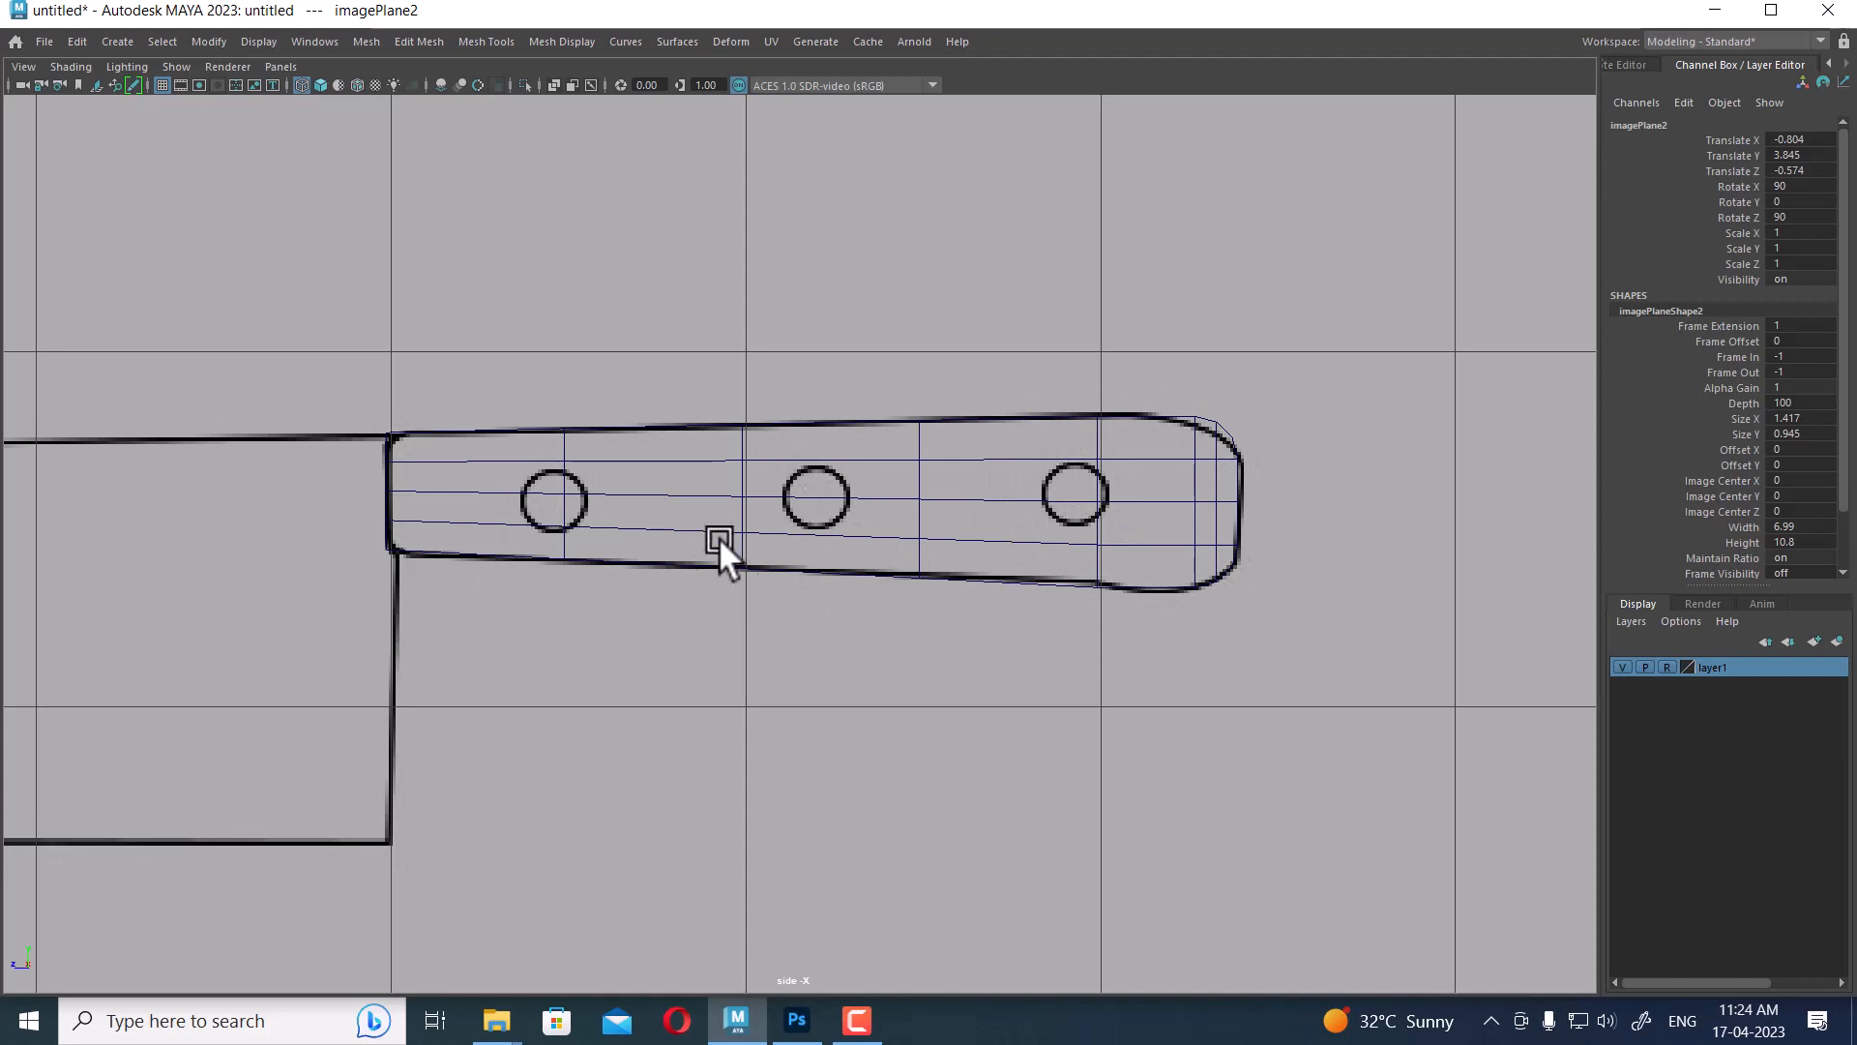
scroll(926, 630, "down", 7)
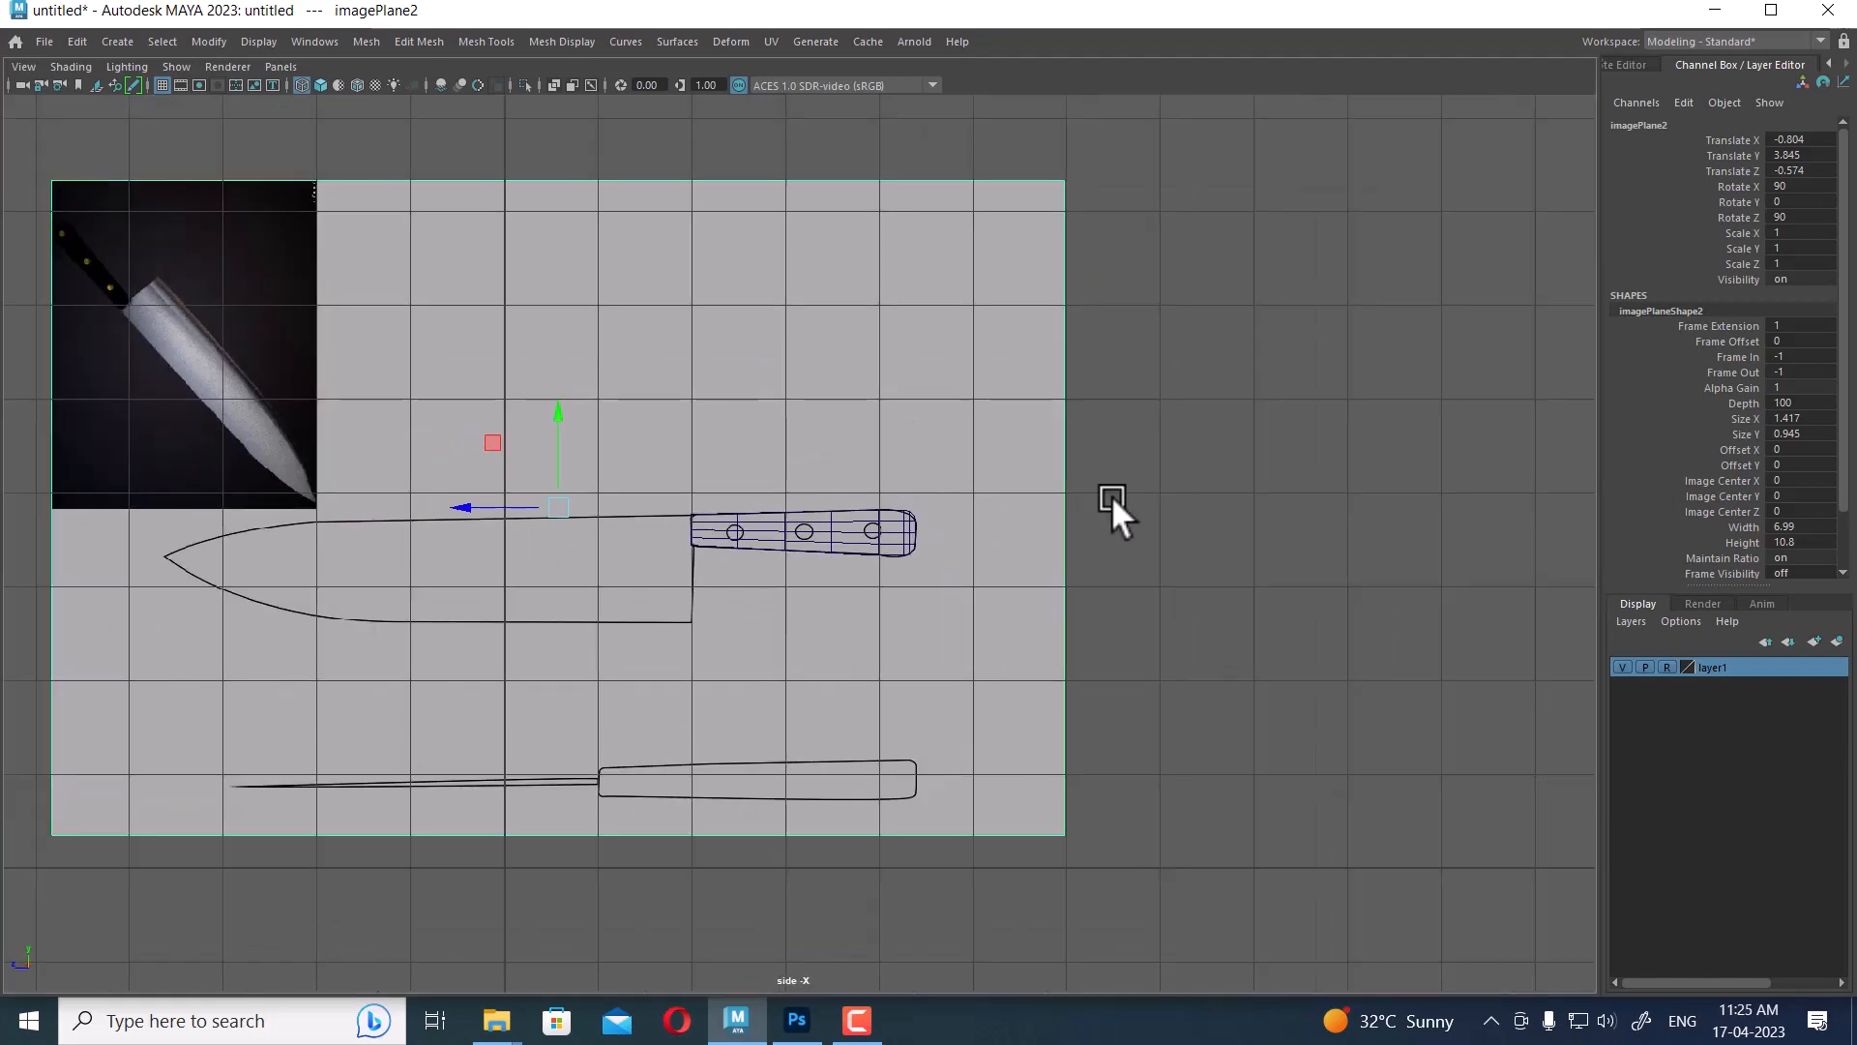
scroll(1194, 705, "up", 4)
Deselect the side image plane and create a polygon cylinder at the origin
left_click(1228, 469)
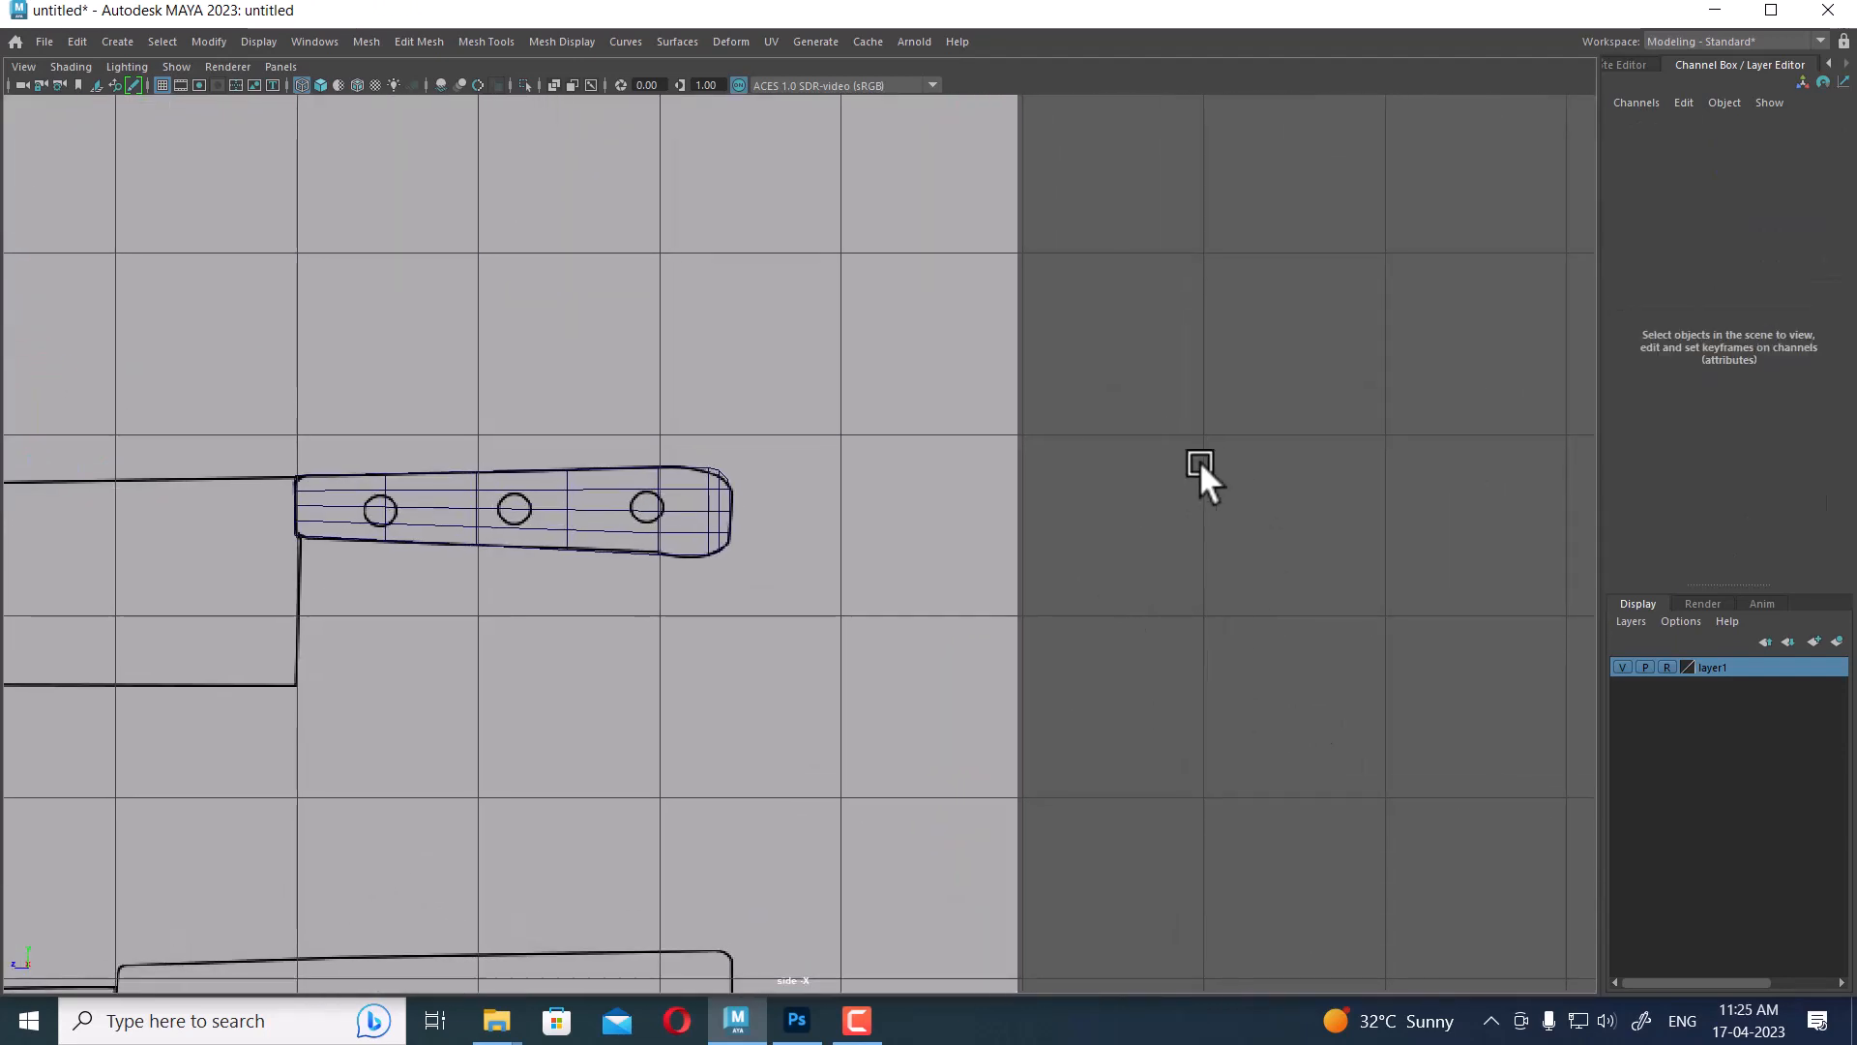
right_click(1295, 372, "shift")
right_click_drag(1294, 373, 1194, 372, "shift")
scroll(628, 450, "down", 5)
scroll(797, 727, "up", 3)
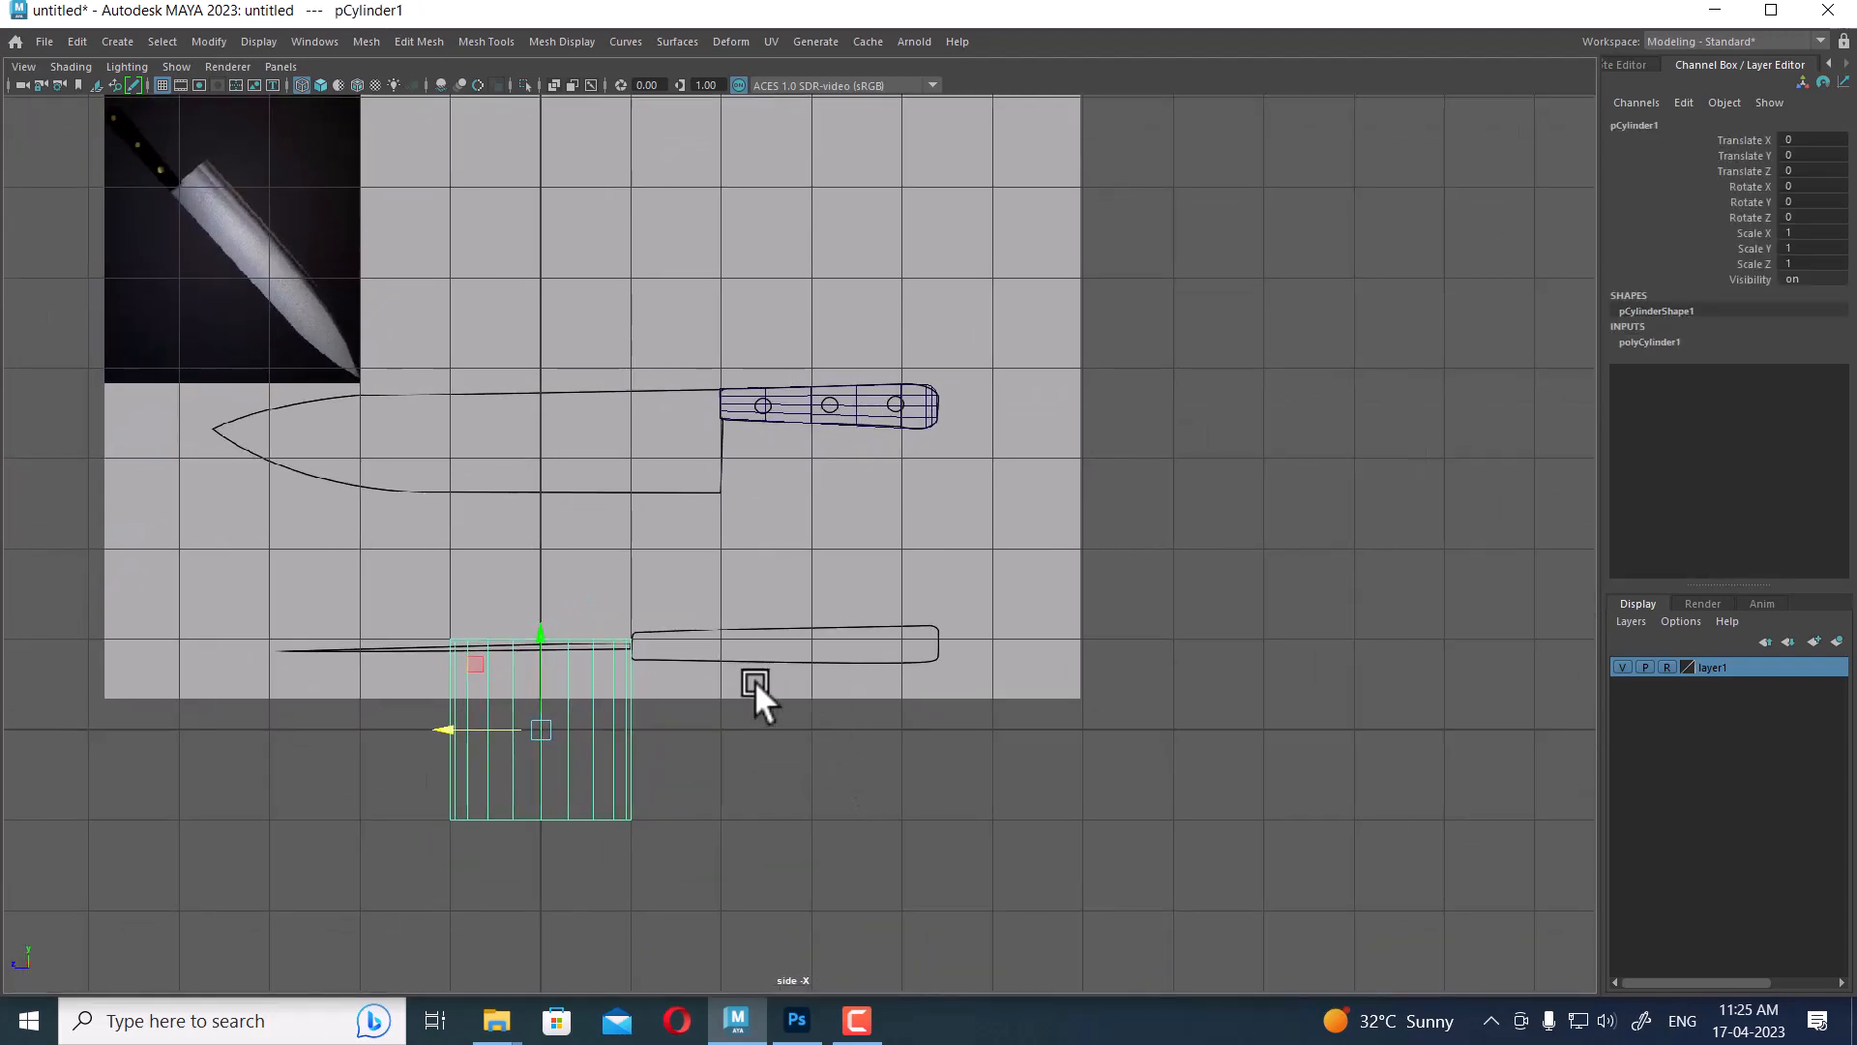
Rotate the cylinder to 90 degrees about Z so its round face shows in the side view
key("e")
left_click_drag(553, 689, 538, 786)
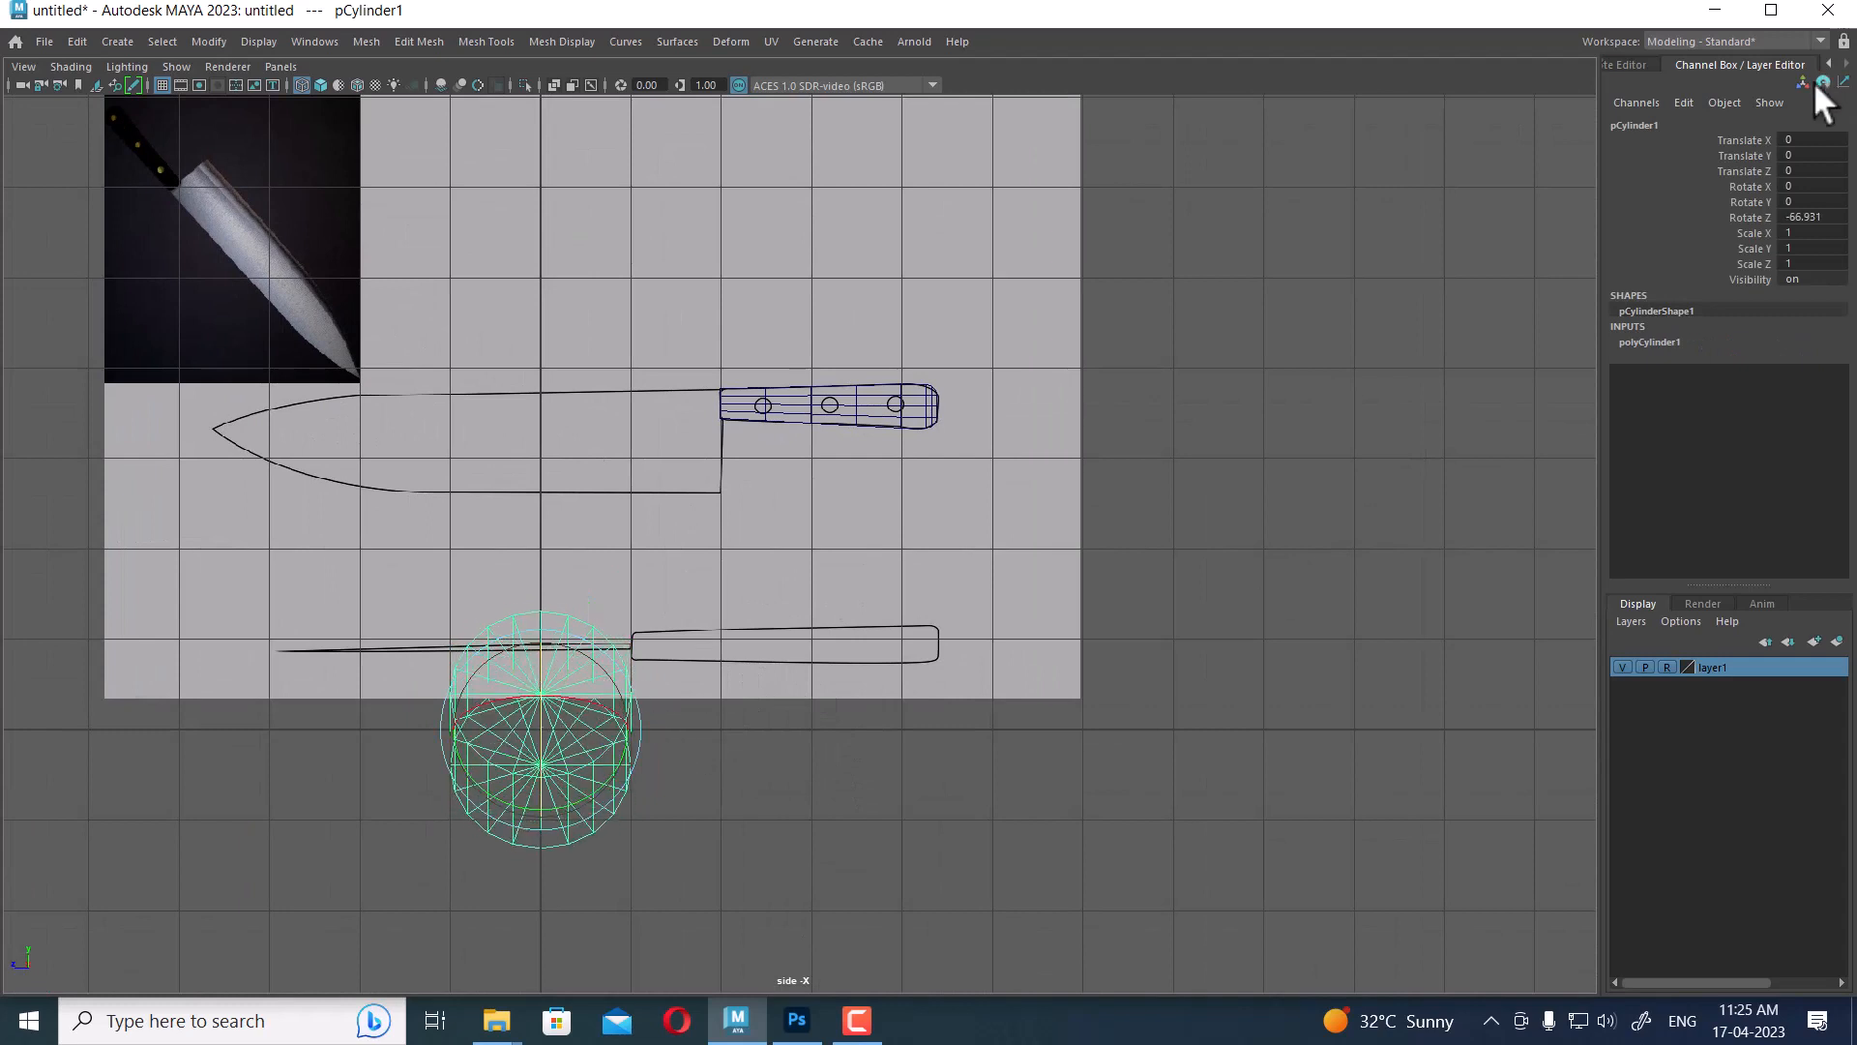
left_click(1826, 218)
type("90")
key("Return")
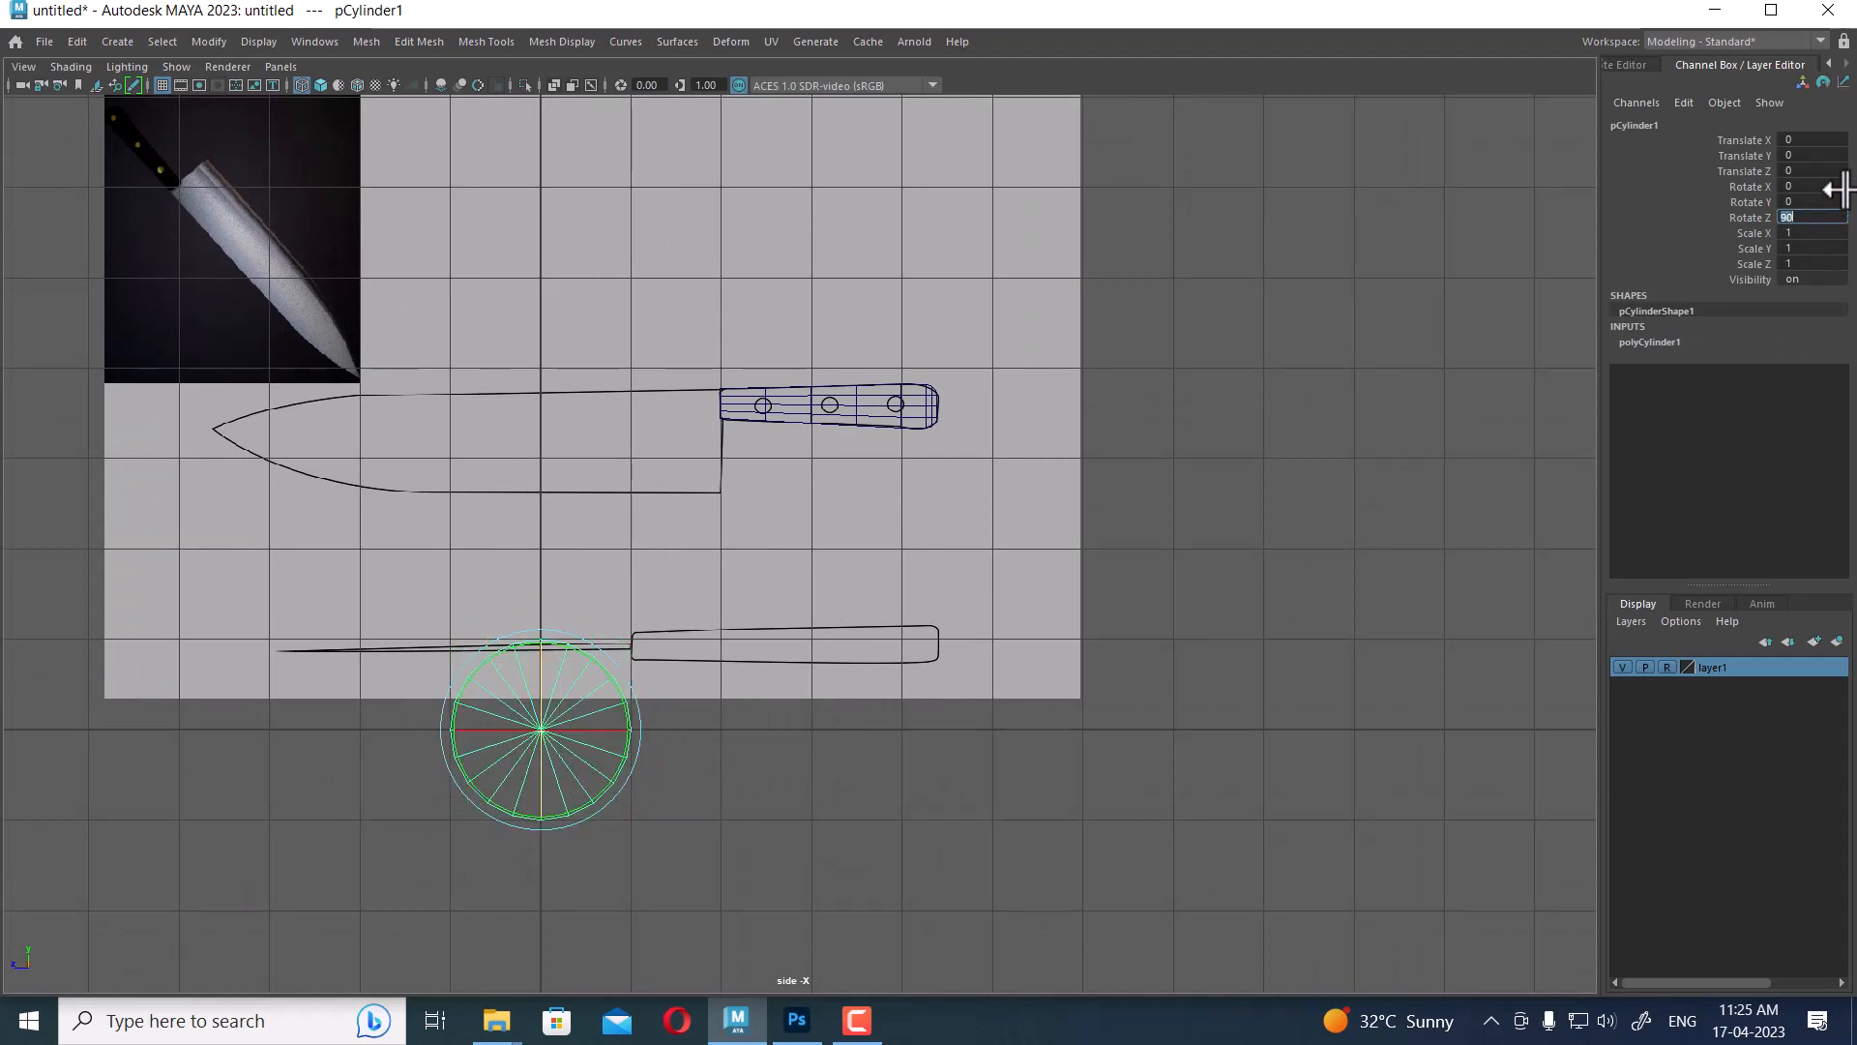
Move the cylinder over the rivet circle nearest the blade and reduce its radius to 0.1
scroll(666, 758, "up", 1)
left_click_drag(484, 774, 751, 371)
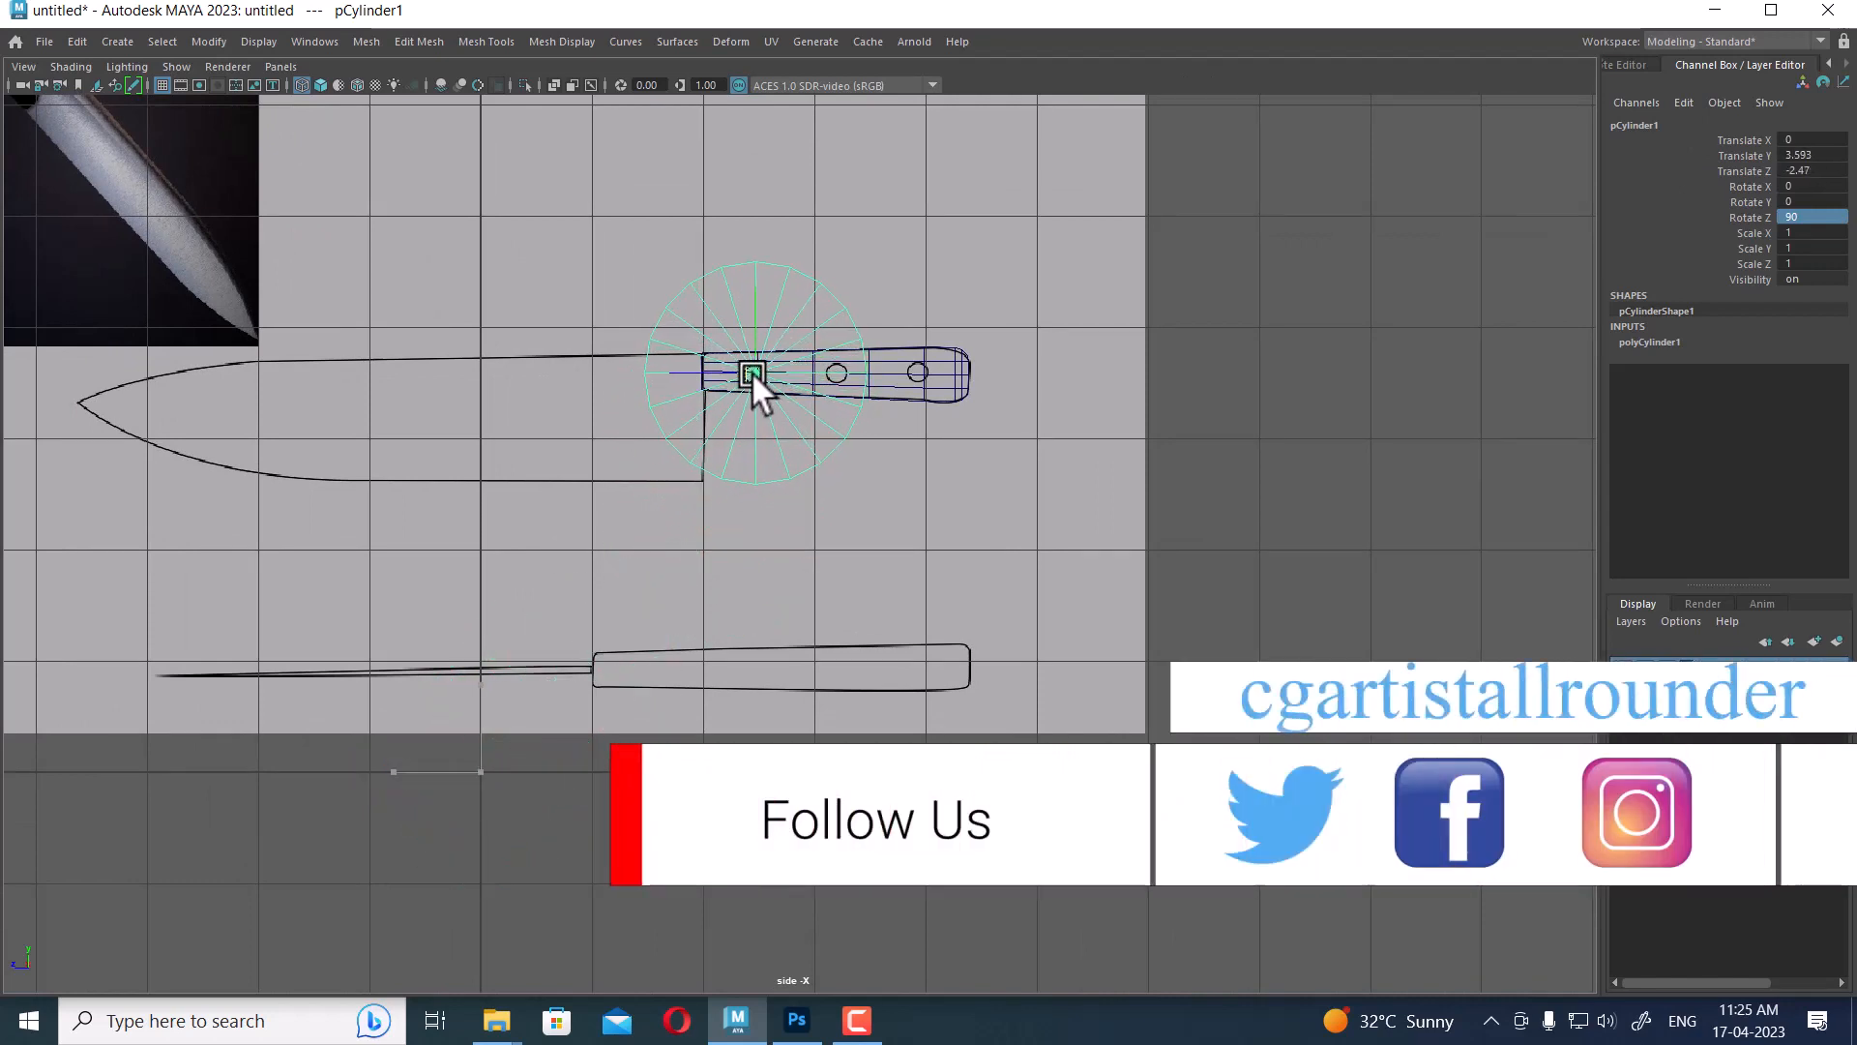
left_click(1650, 341)
left_click(1758, 374)
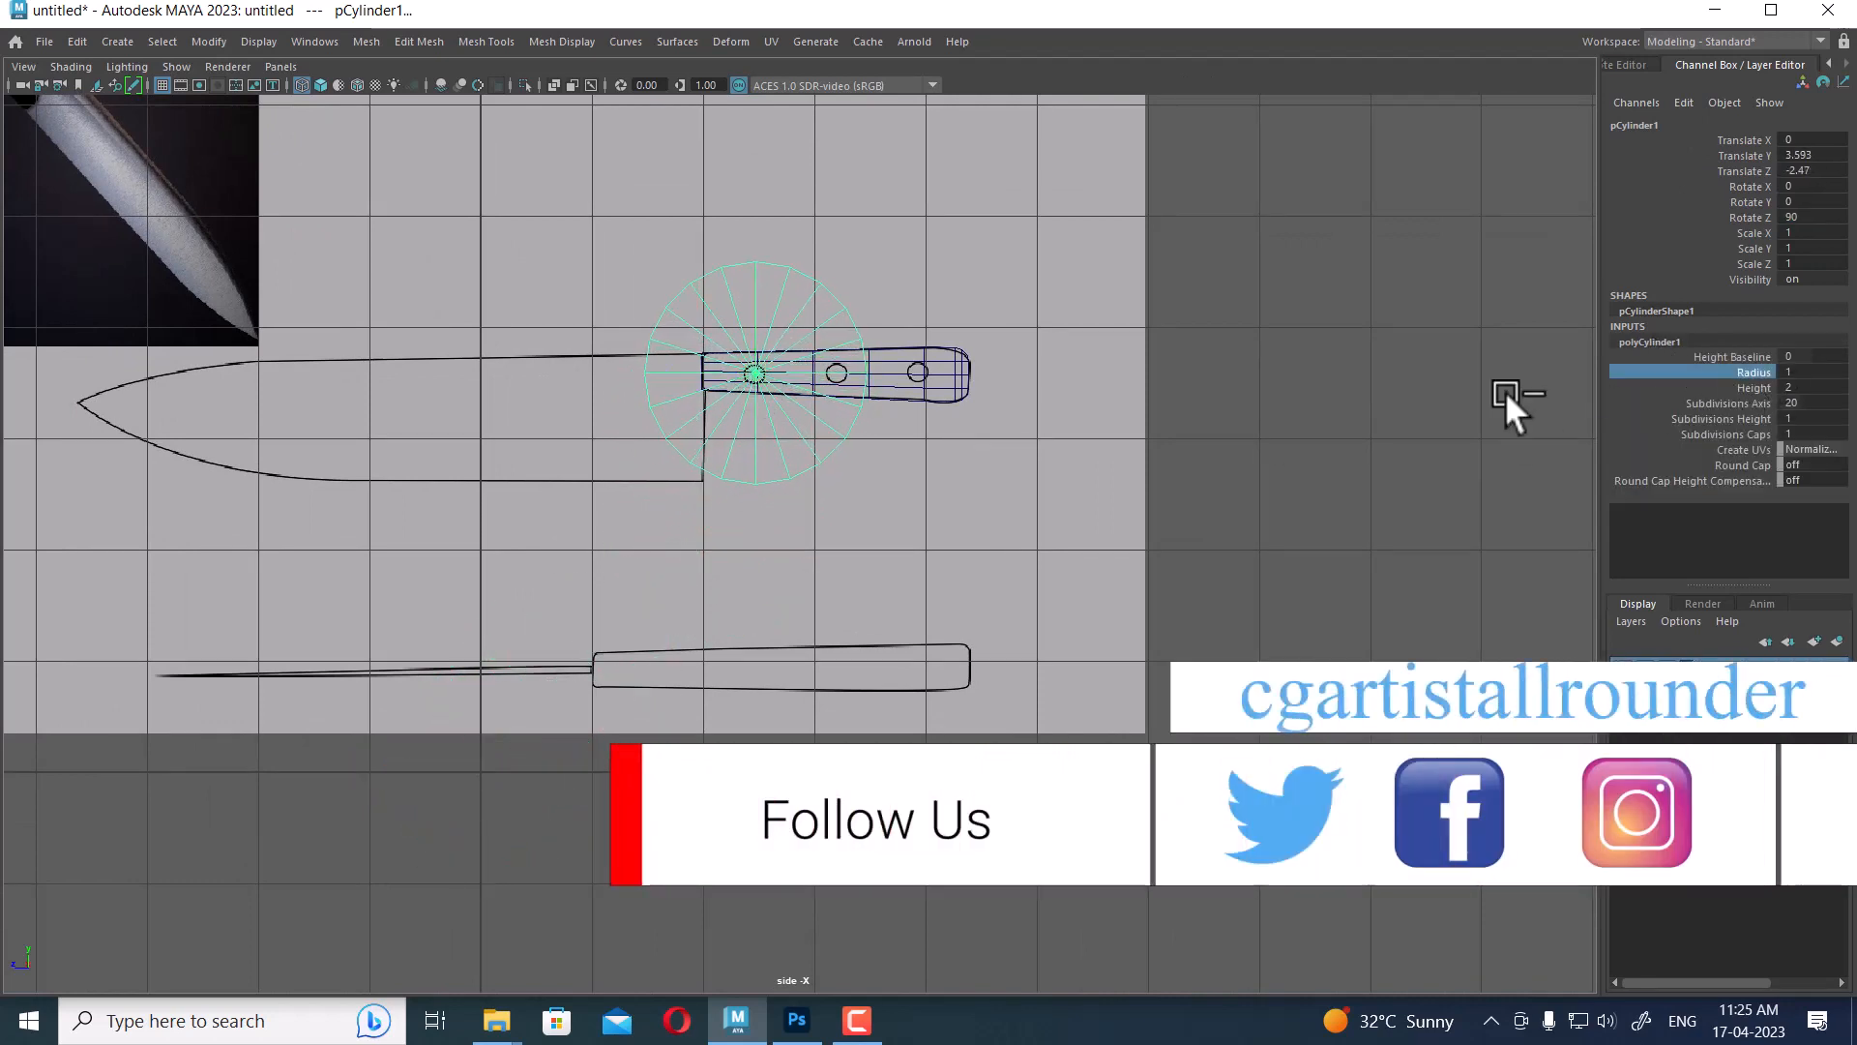
middle_click_drag(1505, 397, 1372, 405)
scroll(769, 411, "up", 8)
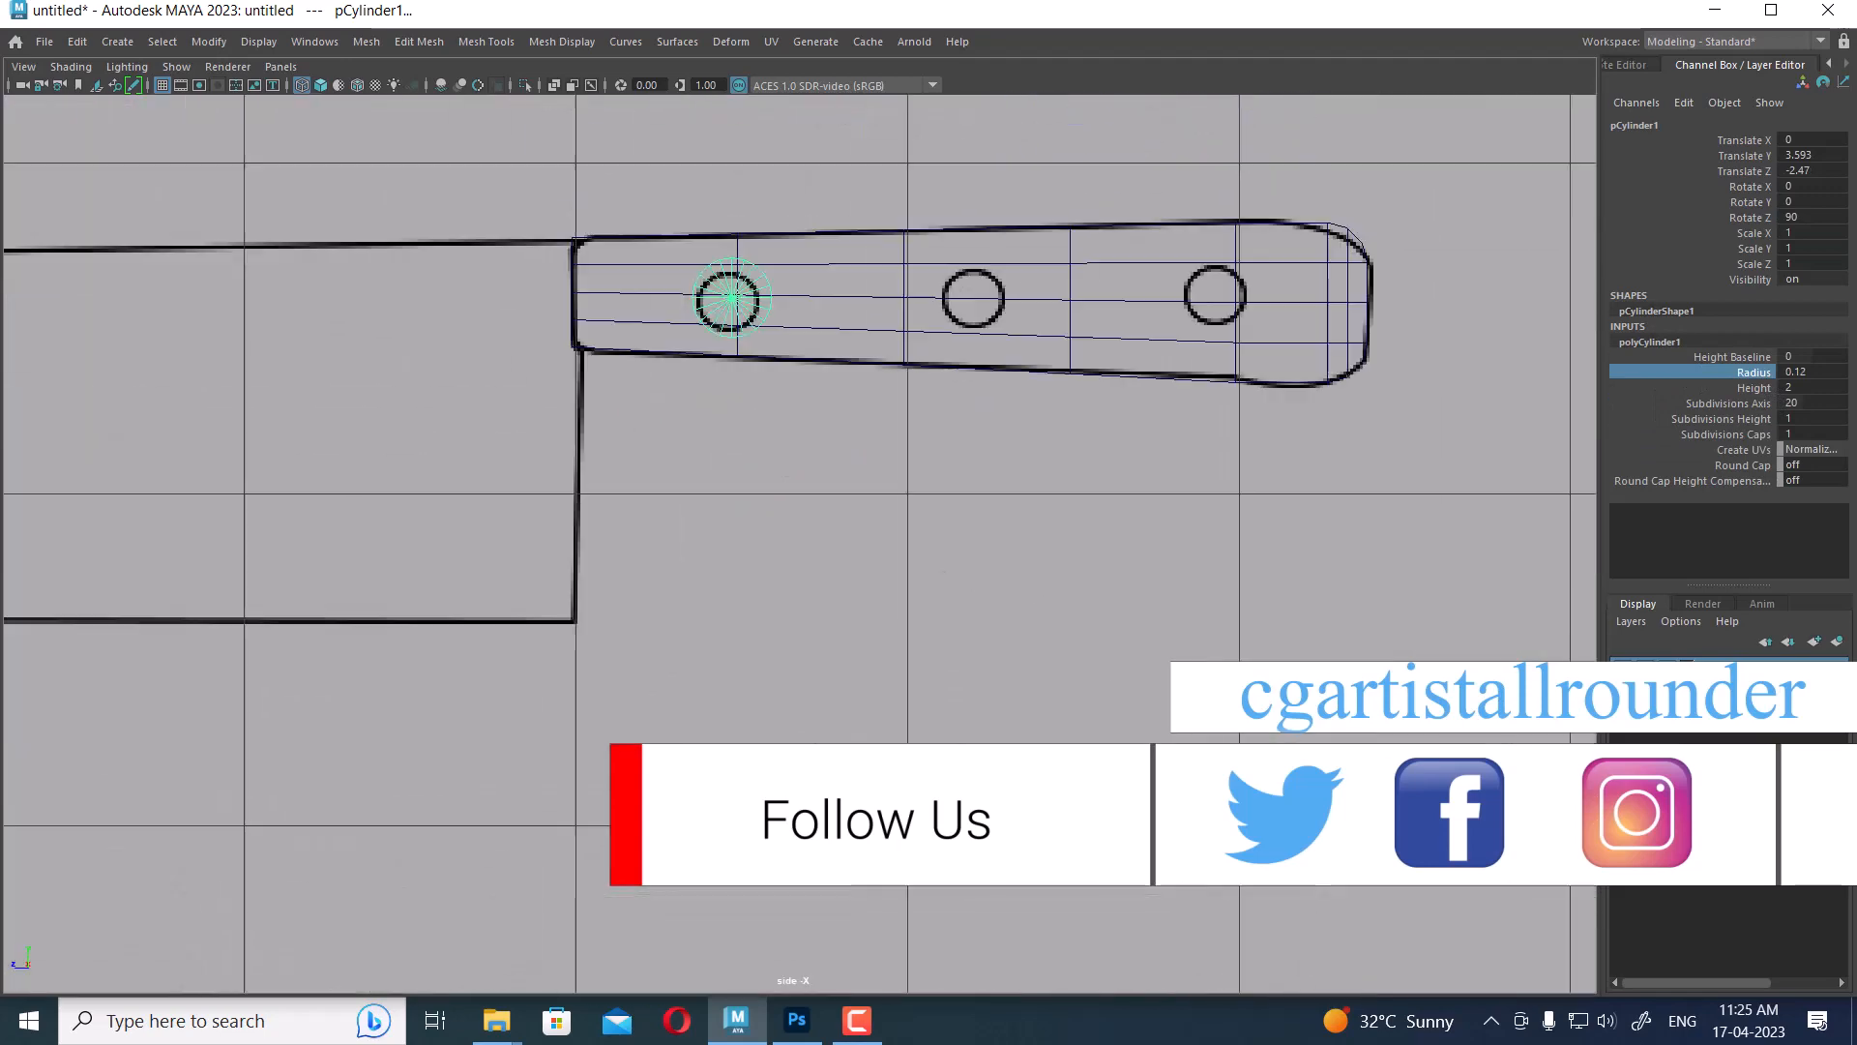
middle_click_drag(769, 411, 861, 520, "alt")
middle_click_drag(1018, 553, 1011, 553)
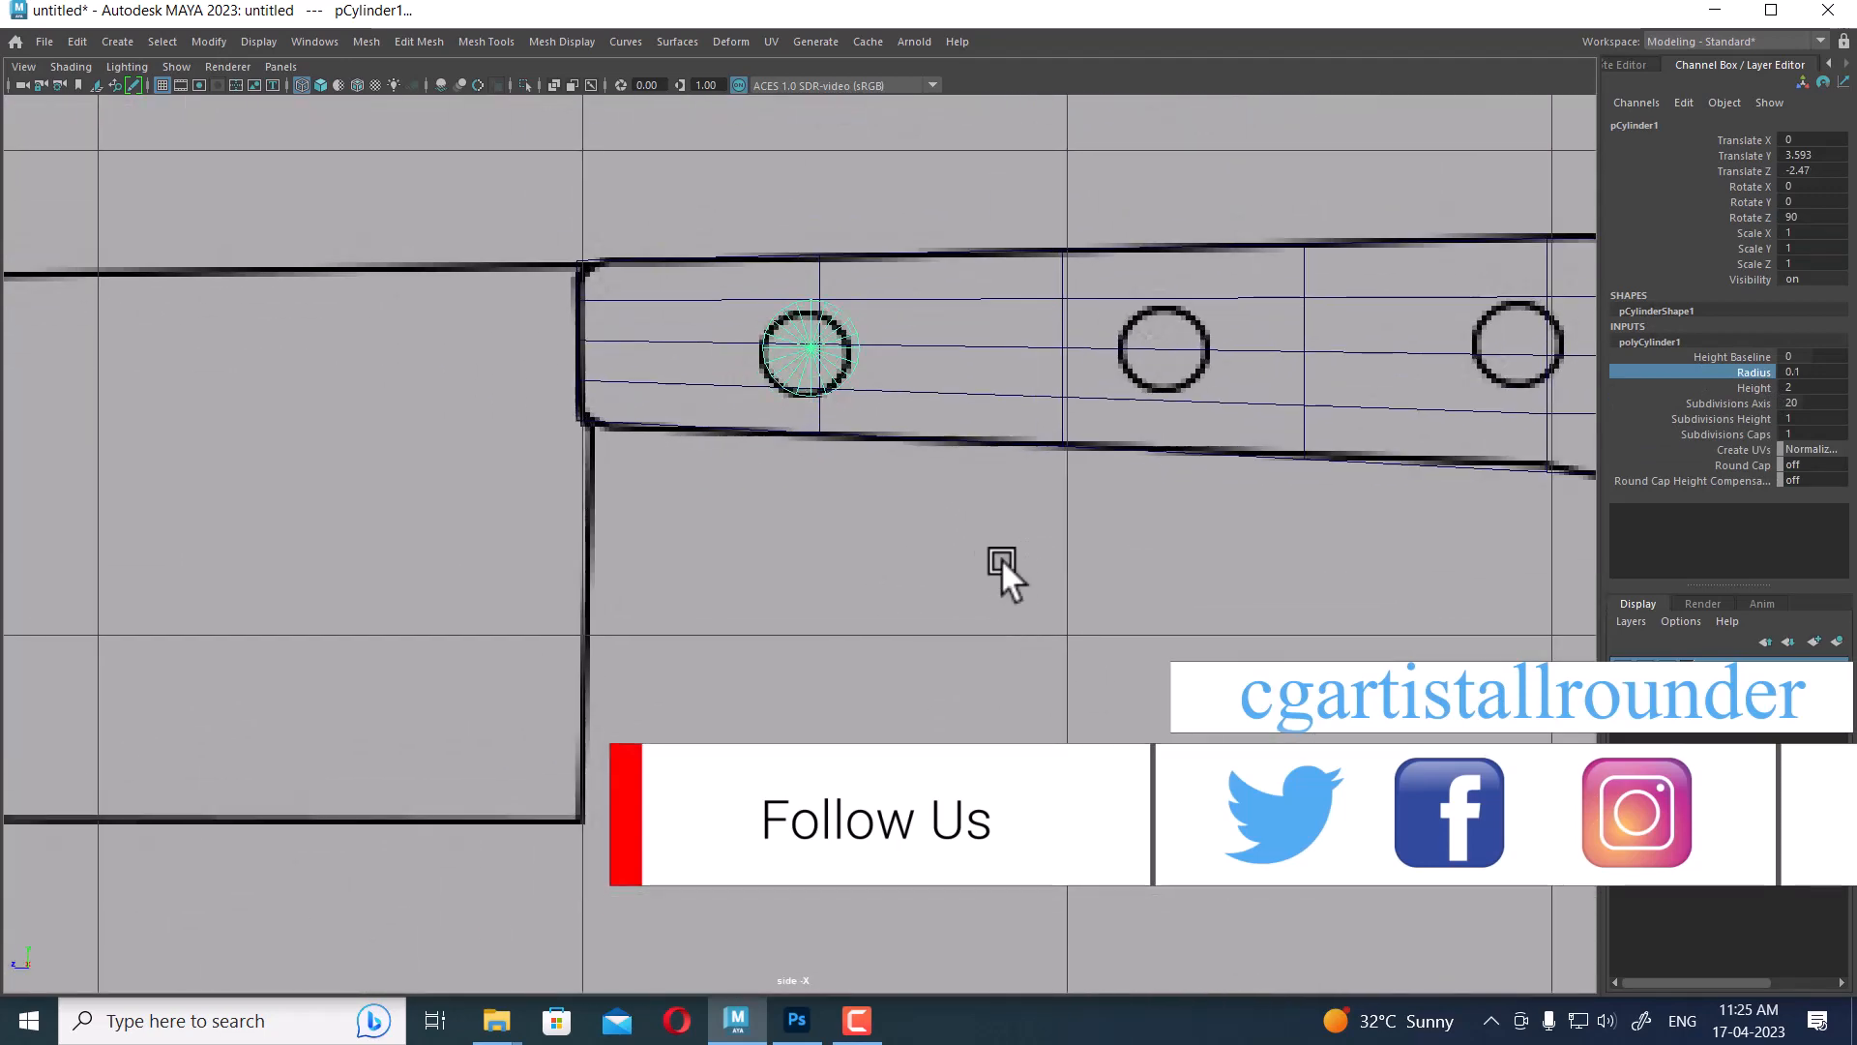
Centre the cylinder on the first rivet circle at about Y 3.582, Z -2.46 and set its radius to 0.09
key("w")
scroll(896, 305, "up", 4)
left_click_drag(821, 194, 813, 201)
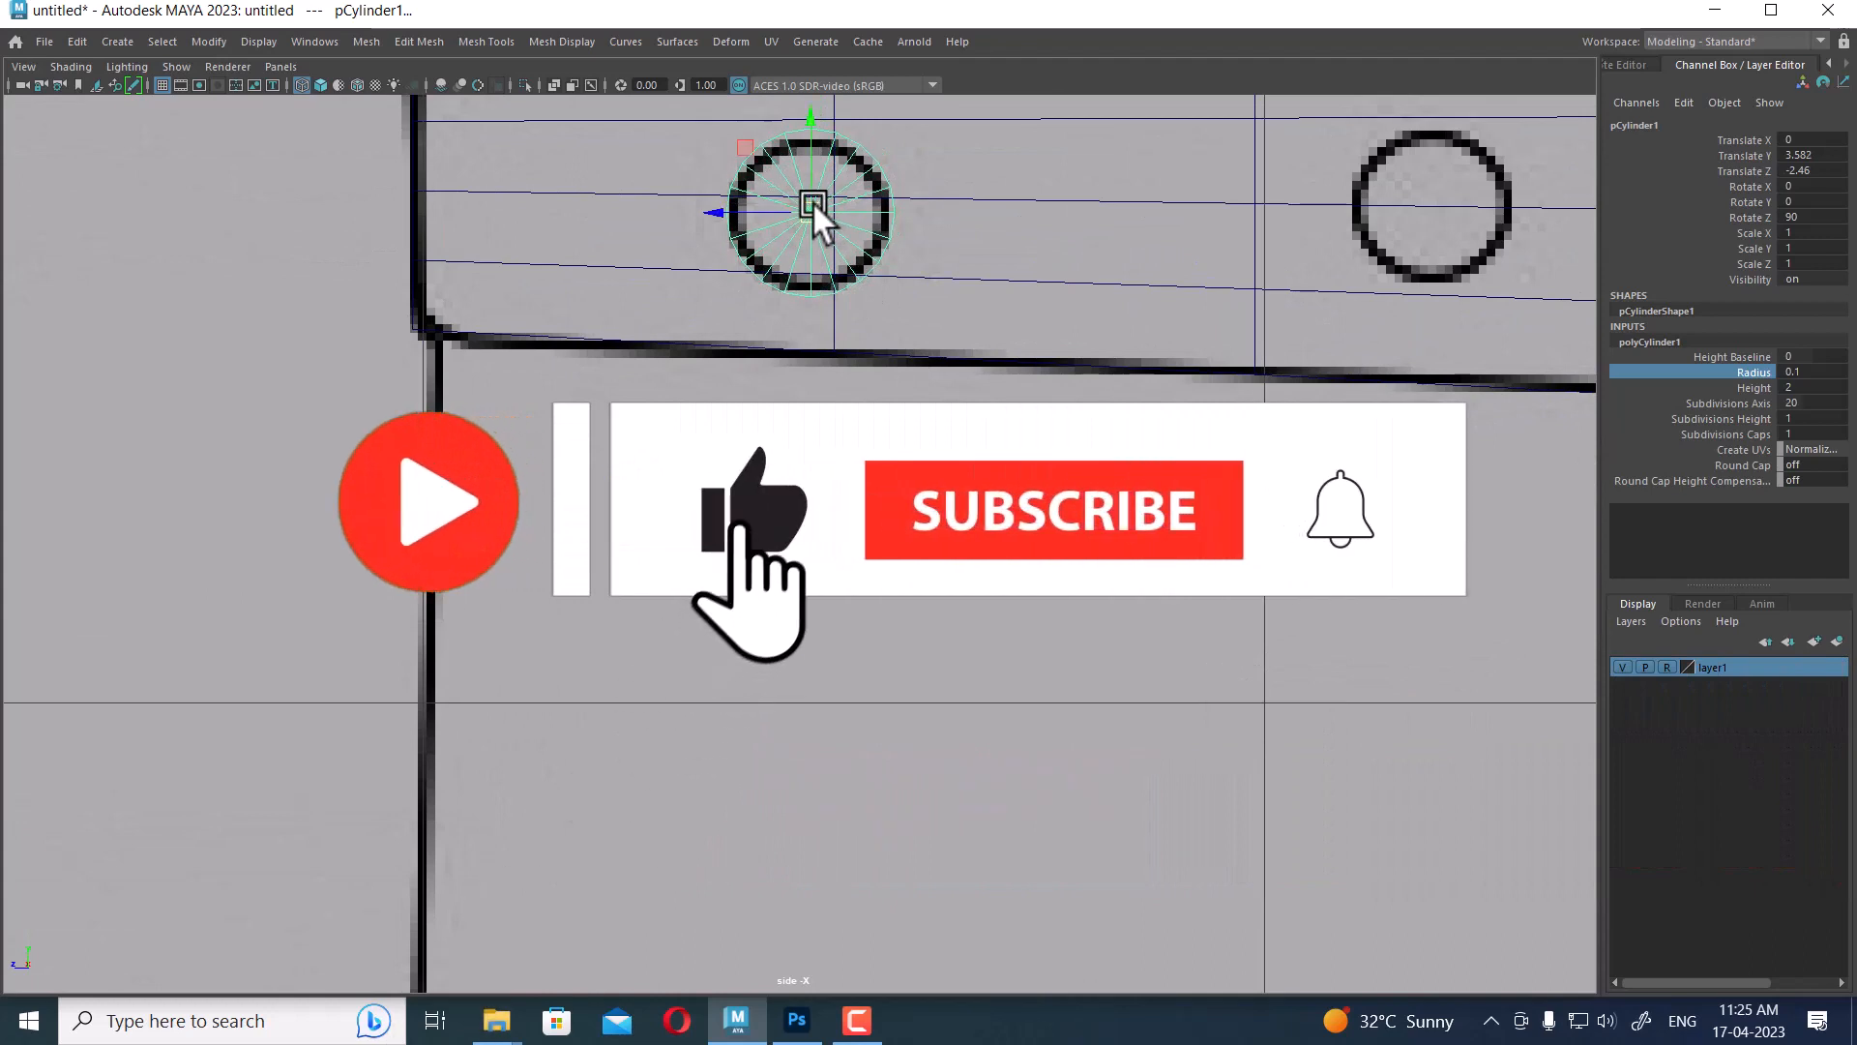
left_click(1692, 372)
middle_click_drag(1010, 553, 1001, 553)
scroll(1288, 719, "down", 8)
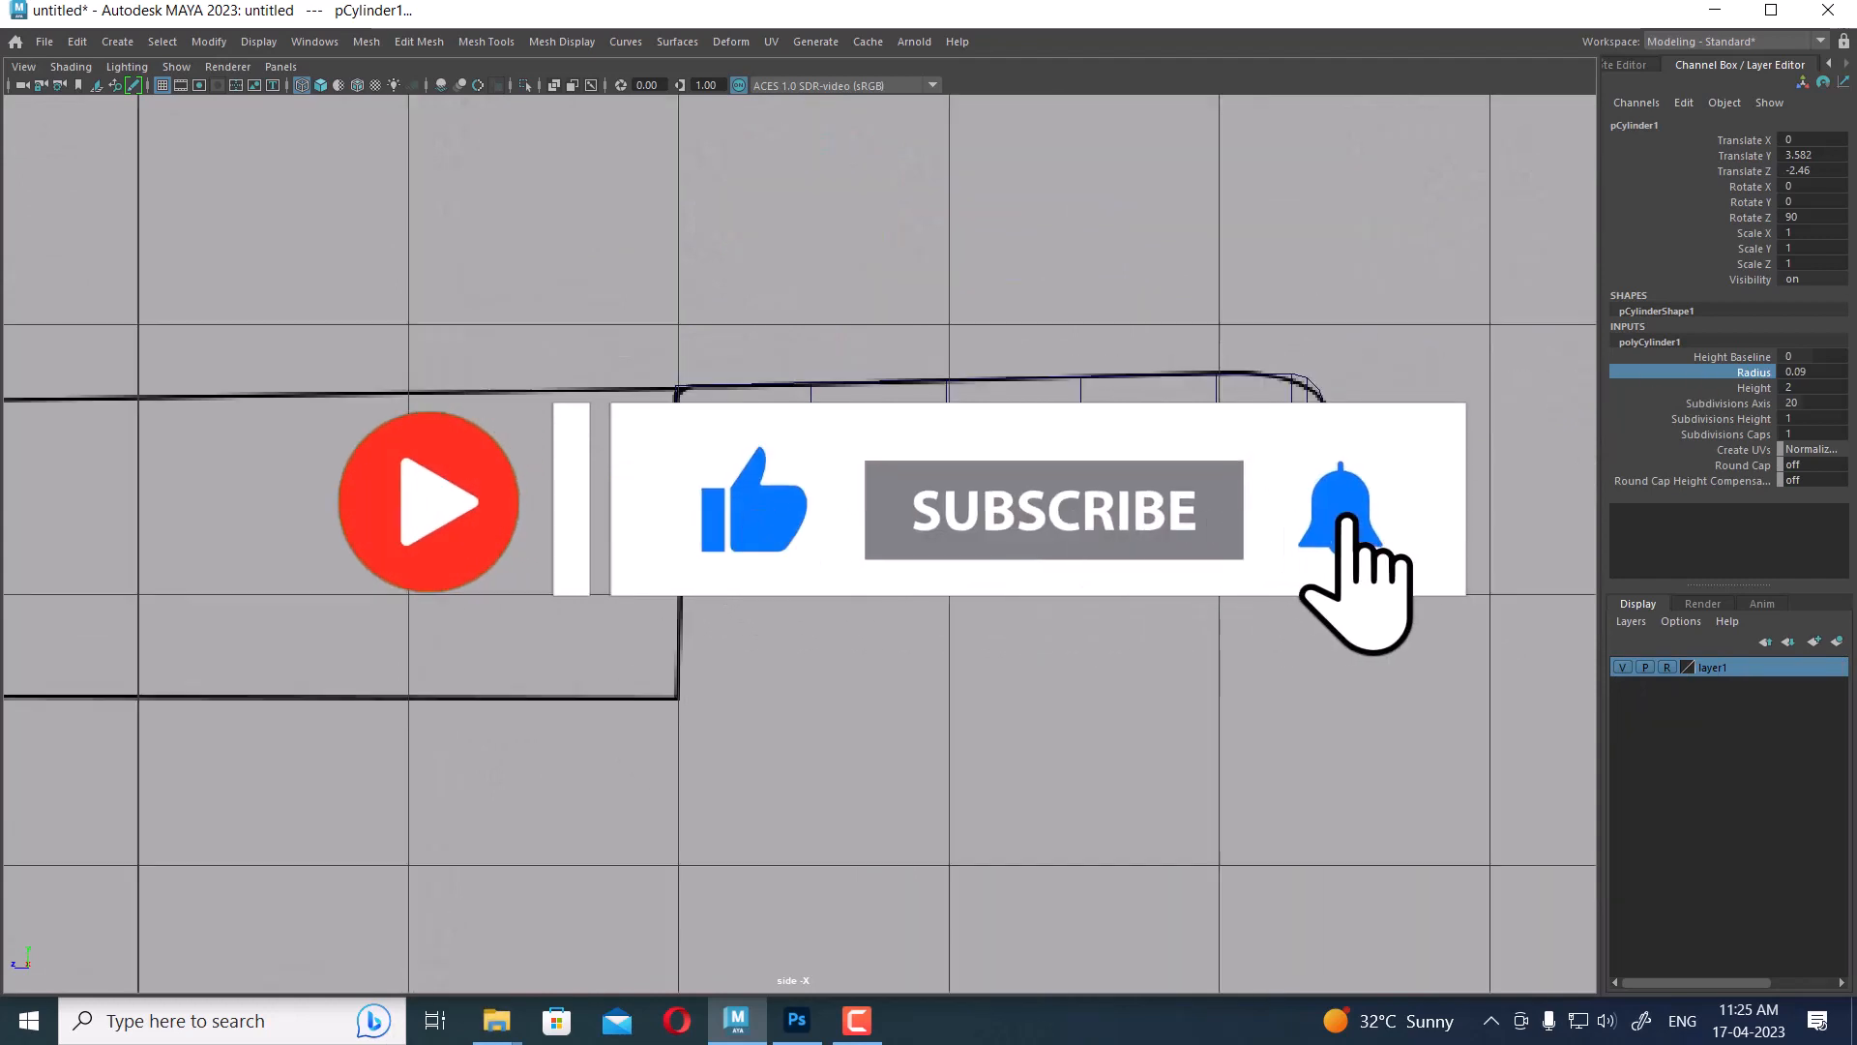
Examine the rivets on the handle in the reference photo of the knife
middle_click_drag(451, 518, 889, 712, "alt")
middle_click_drag(1453, 681, 1159, 507, "alt")
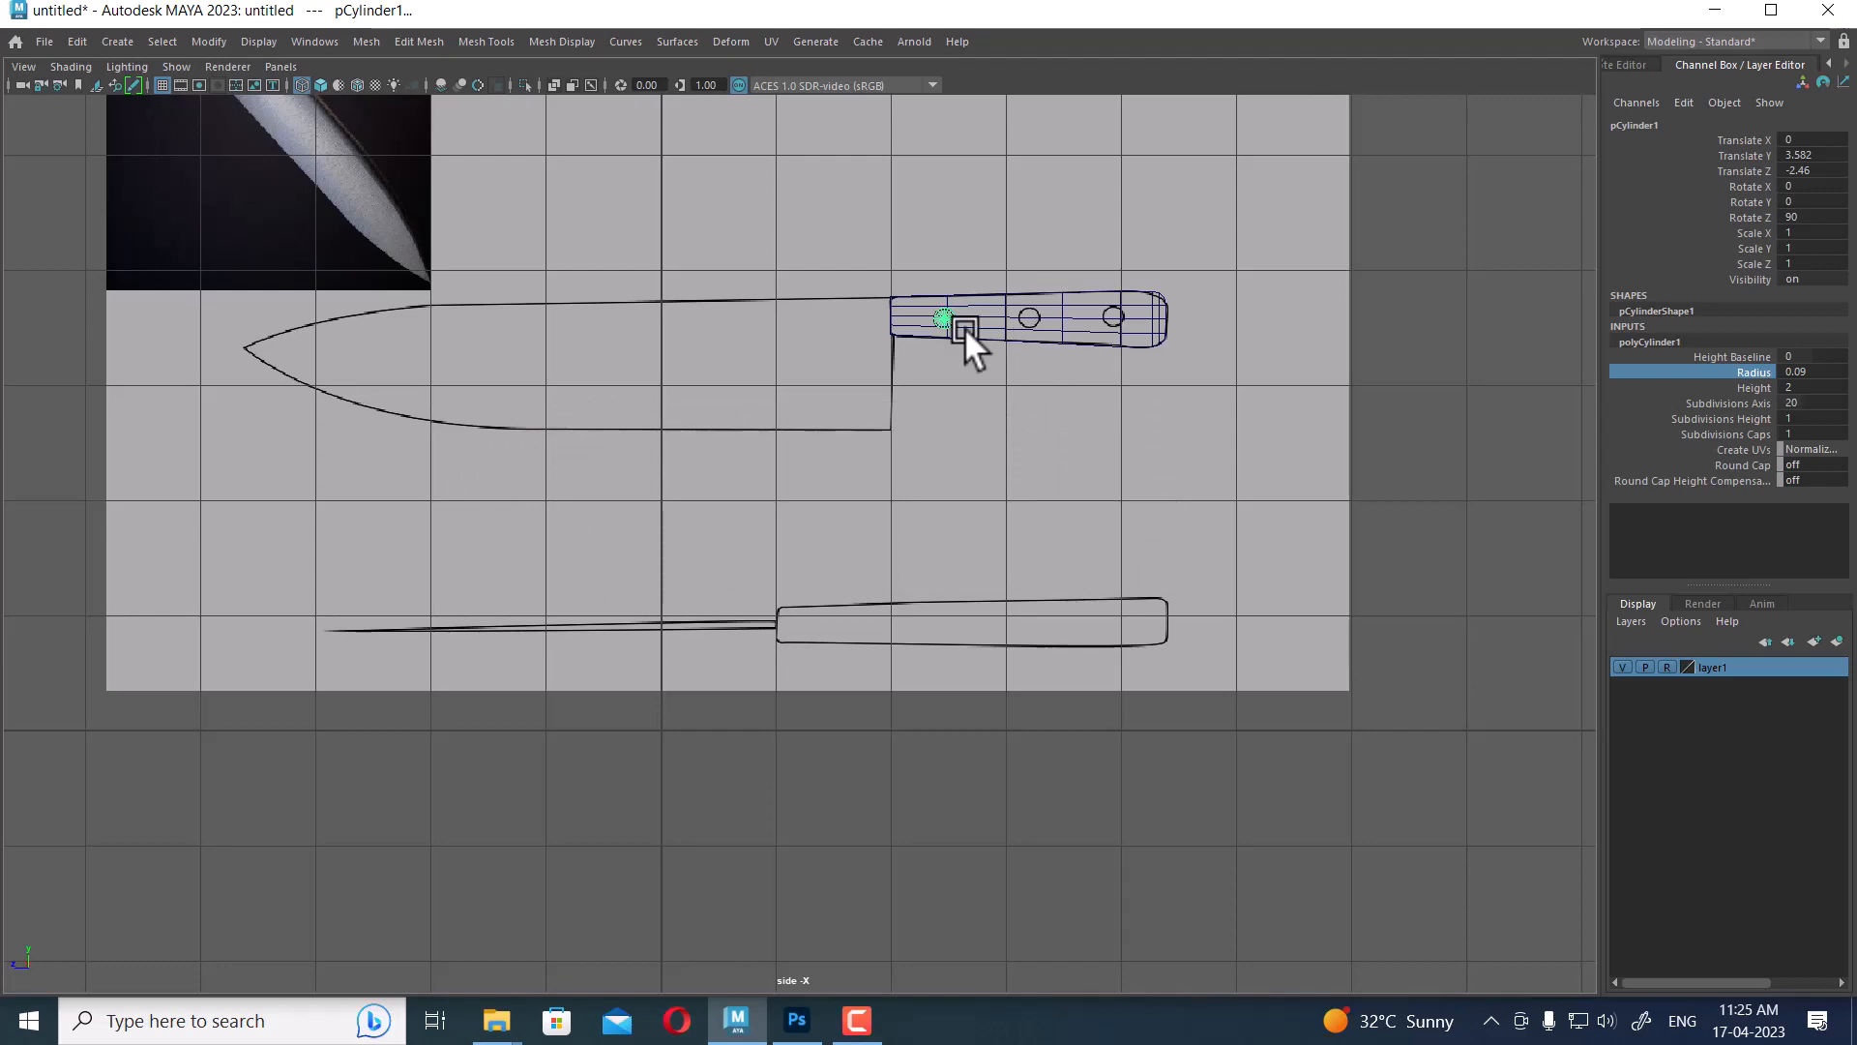
middle_click_drag(522, 509, 1054, 1037, "alt")
right_click_drag(693, 647, 855, 979, "alt")
middle_click_drag(496, 752, 797, 377, "alt")
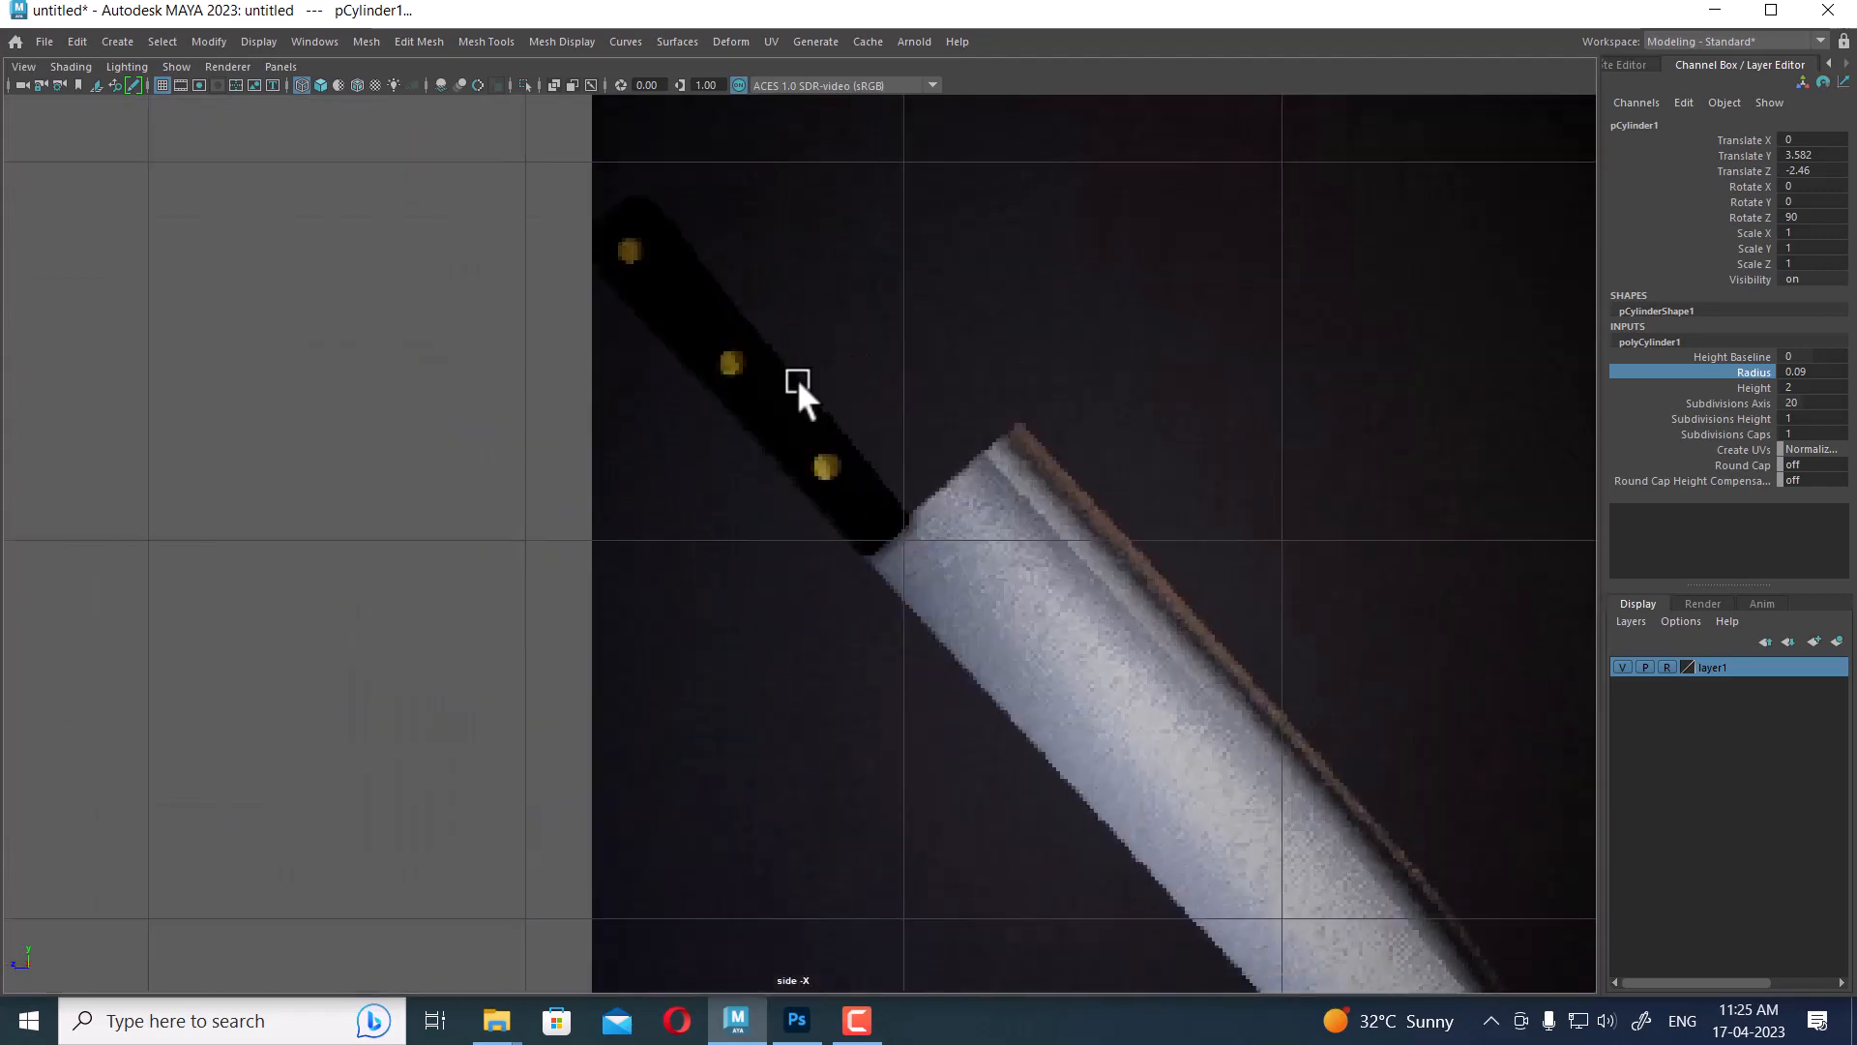
right_click_drag(797, 377, 859, 570, "alt")
right_click_drag(816, 500, 681, 406, "alt")
Compare the handle and rivets in the side and top outline drawings on the reference image
middle_click_drag(1300, 663, 990, 405, "alt")
right_click_drag(990, 405, 1132, 646, "alt")
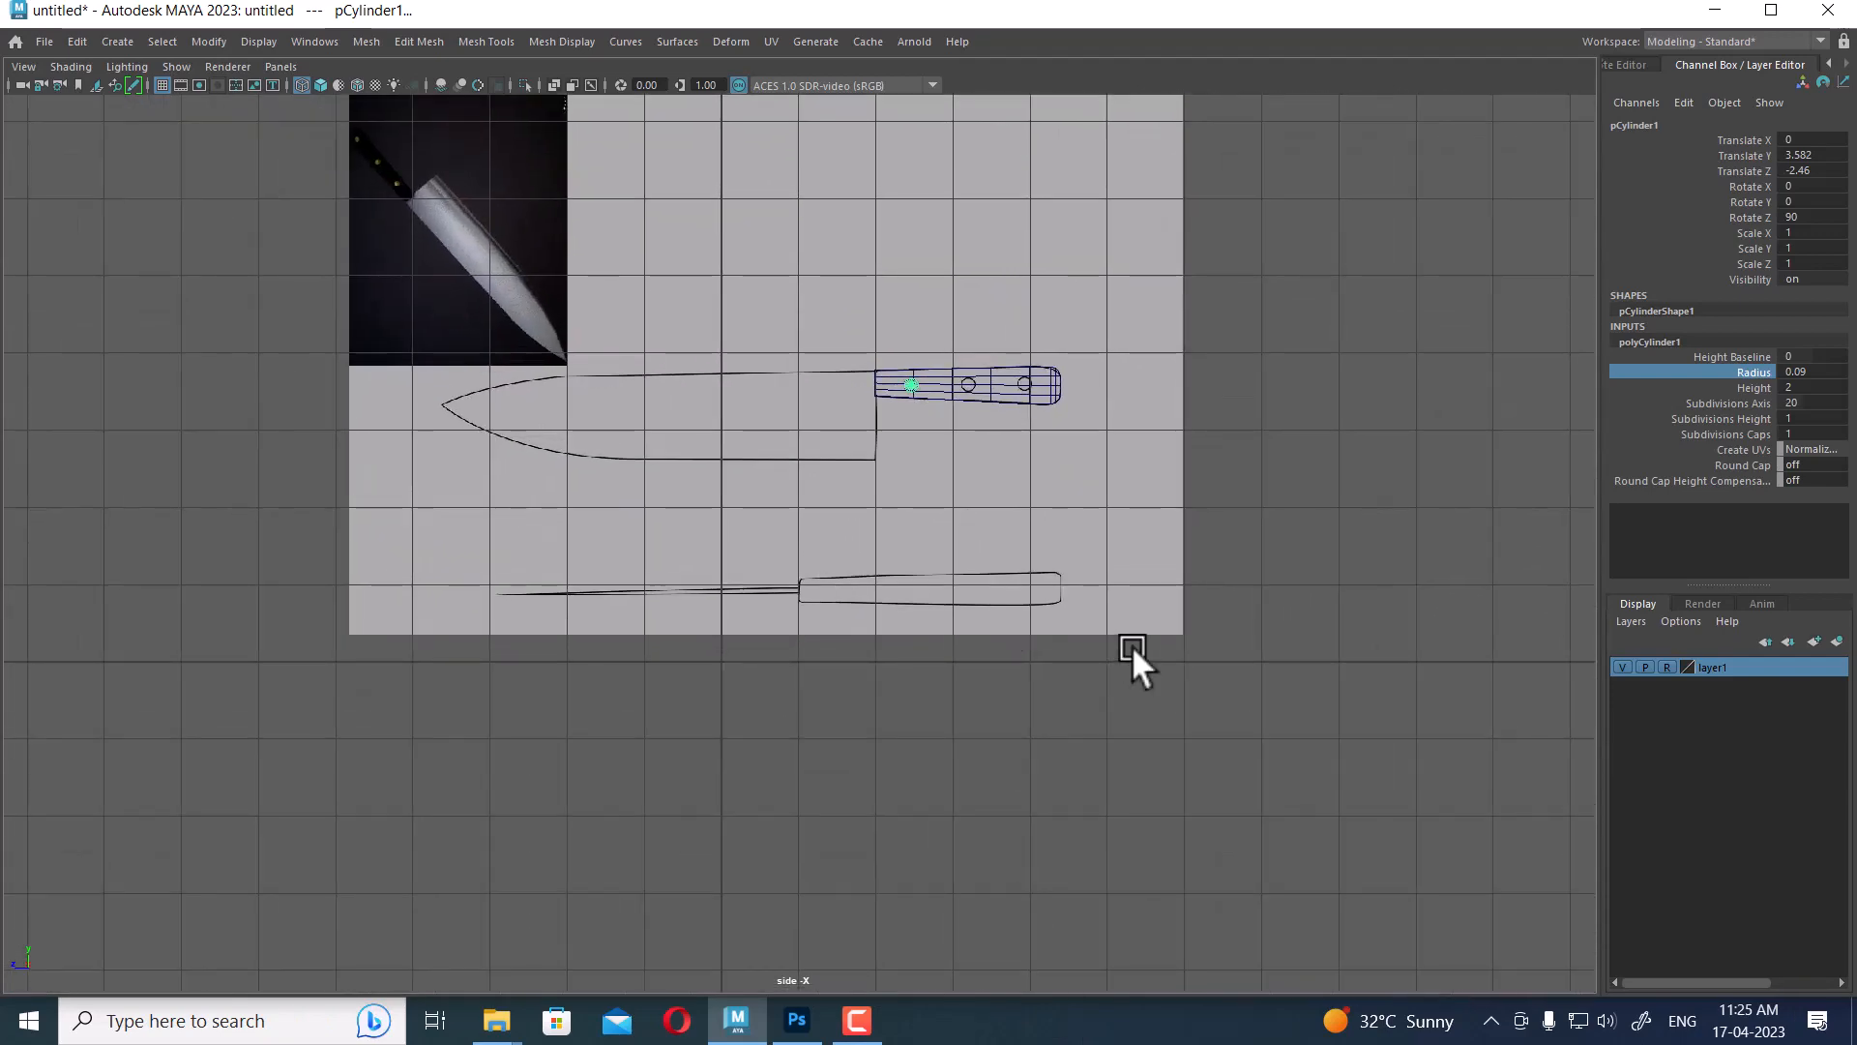
right_click_drag(987, 415, 1112, 622, "alt")
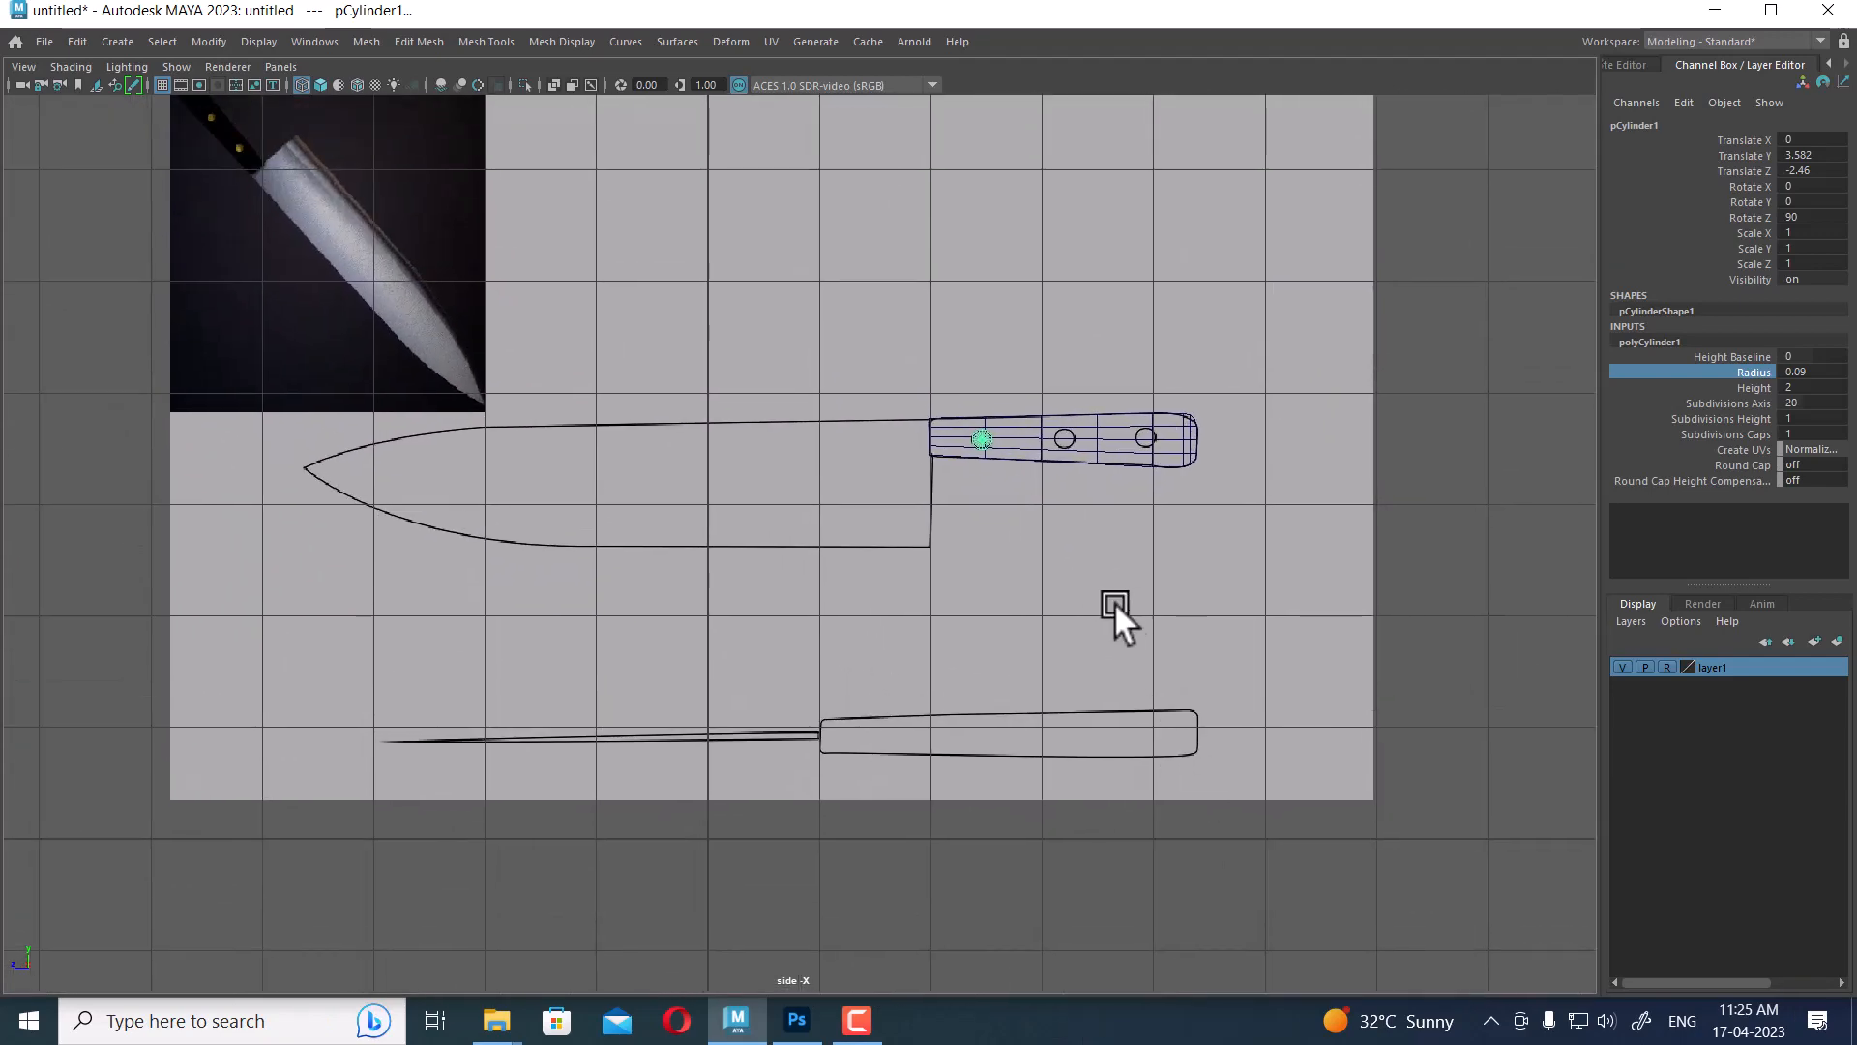
middle_click_drag(1102, 582, 1024, 550, "alt")
right_click_drag(1025, 551, 1075, 770, "alt")
middle_click_drag(926, 770, 935, 633, "alt")
right_click_drag(860, 561, 902, 700, "alt")
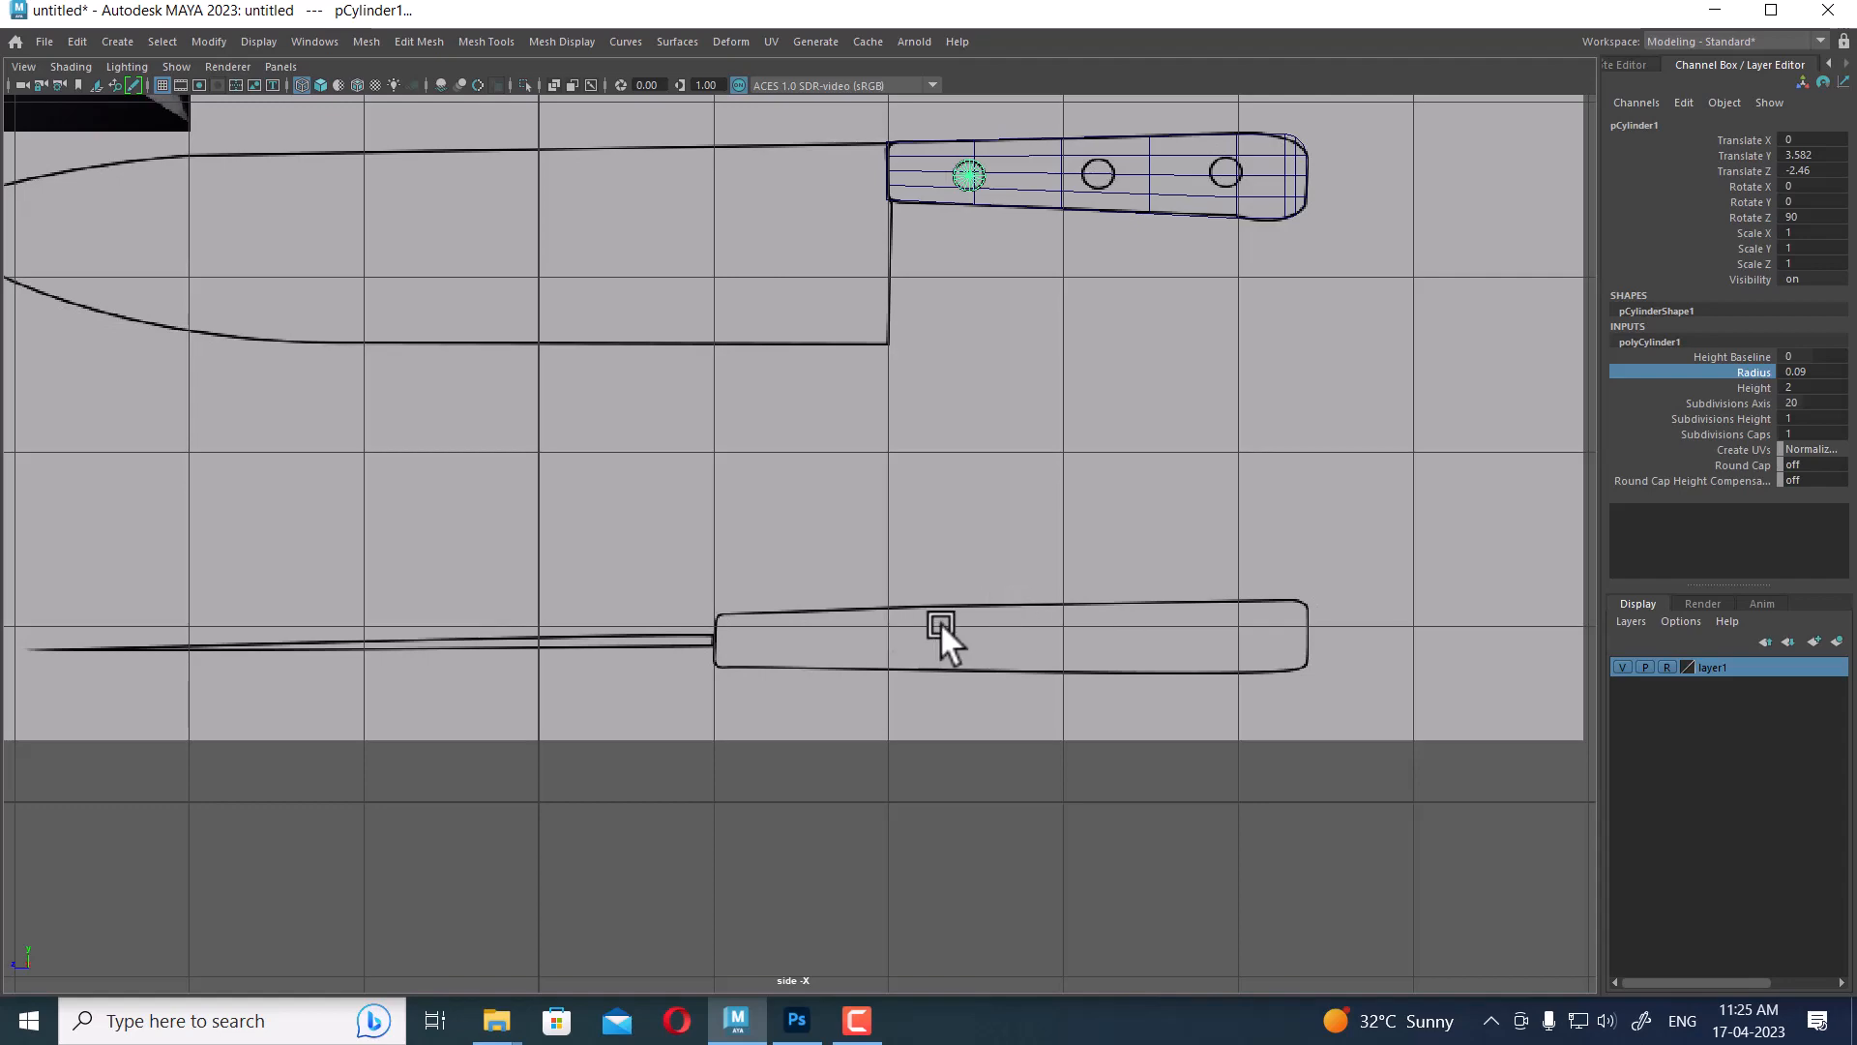
middle_click_drag(1269, 340, 1286, 542, "alt")
right_click_drag(1285, 542, 1057, 513, "alt")
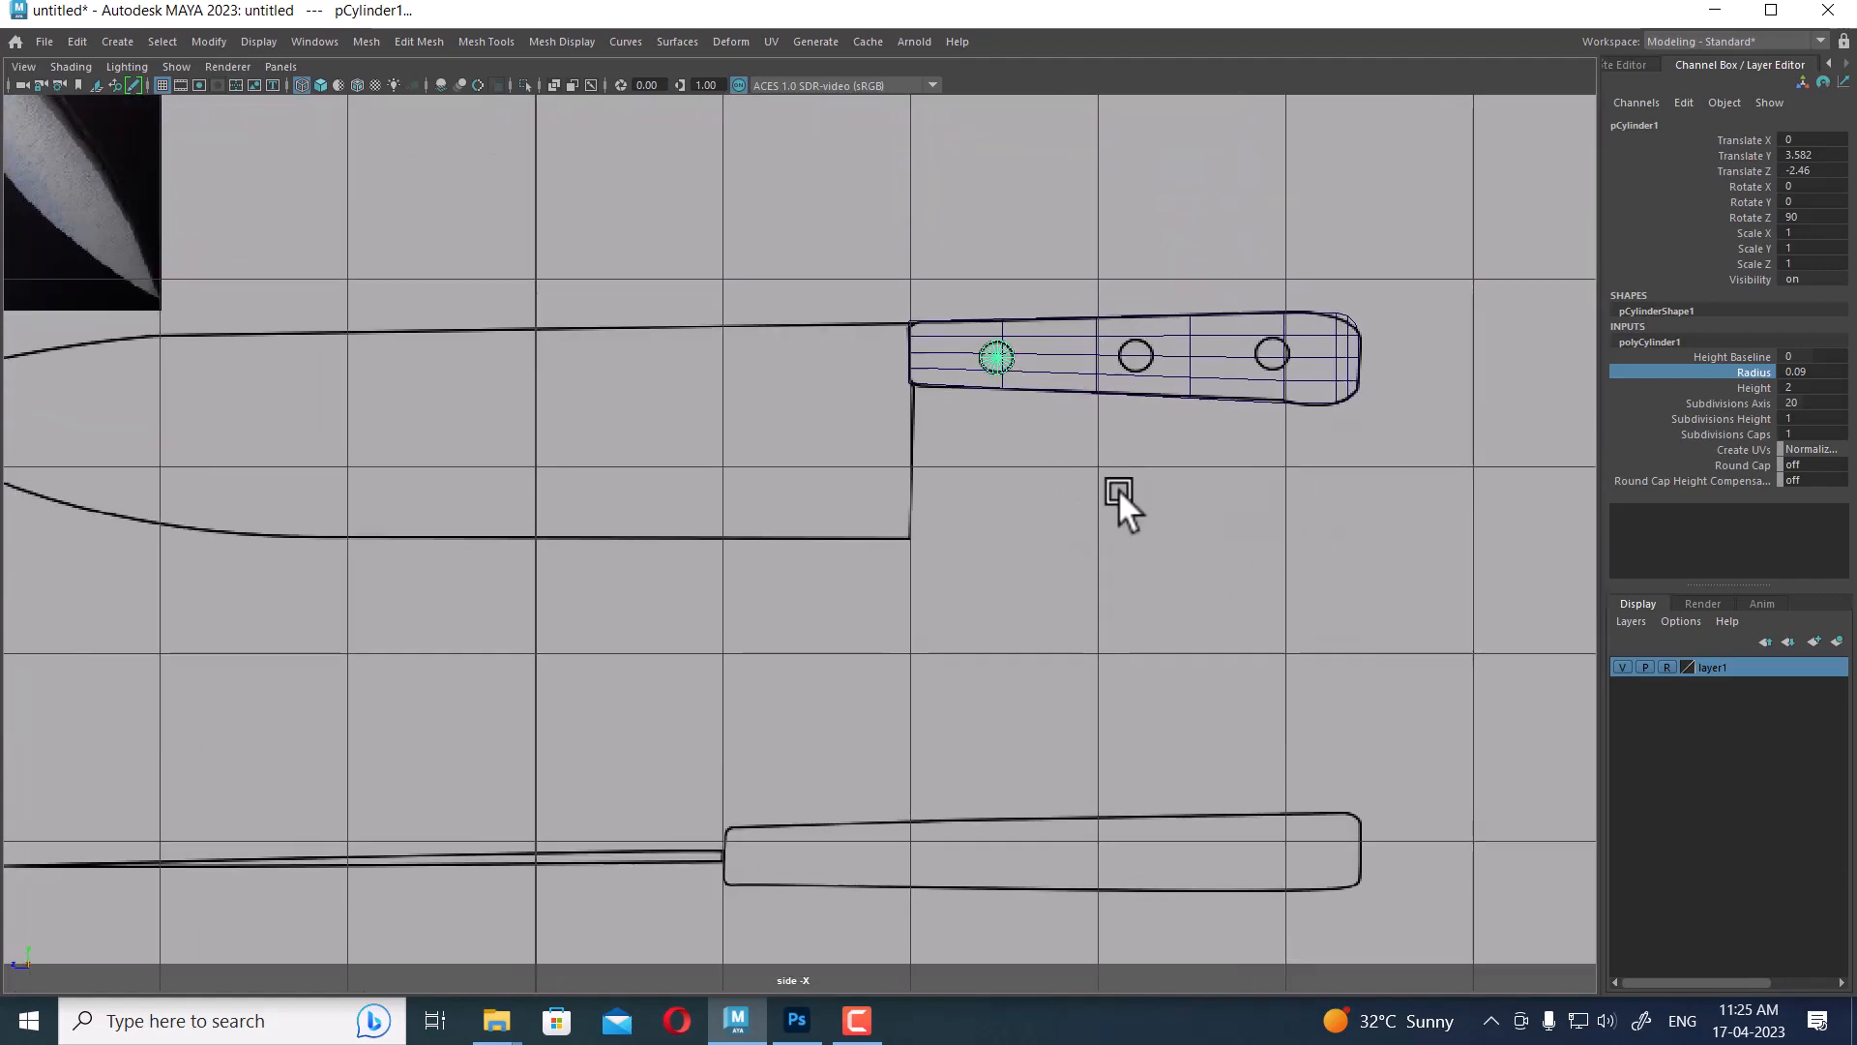
Switch to the four-view layout and show the perspective view shaded, framed on the cylinder and half handle
key("space")
right_click_drag(1363, 373, 1374, 423, "alt")
left_click_drag(1342, 422, 1480, 426, "alt")
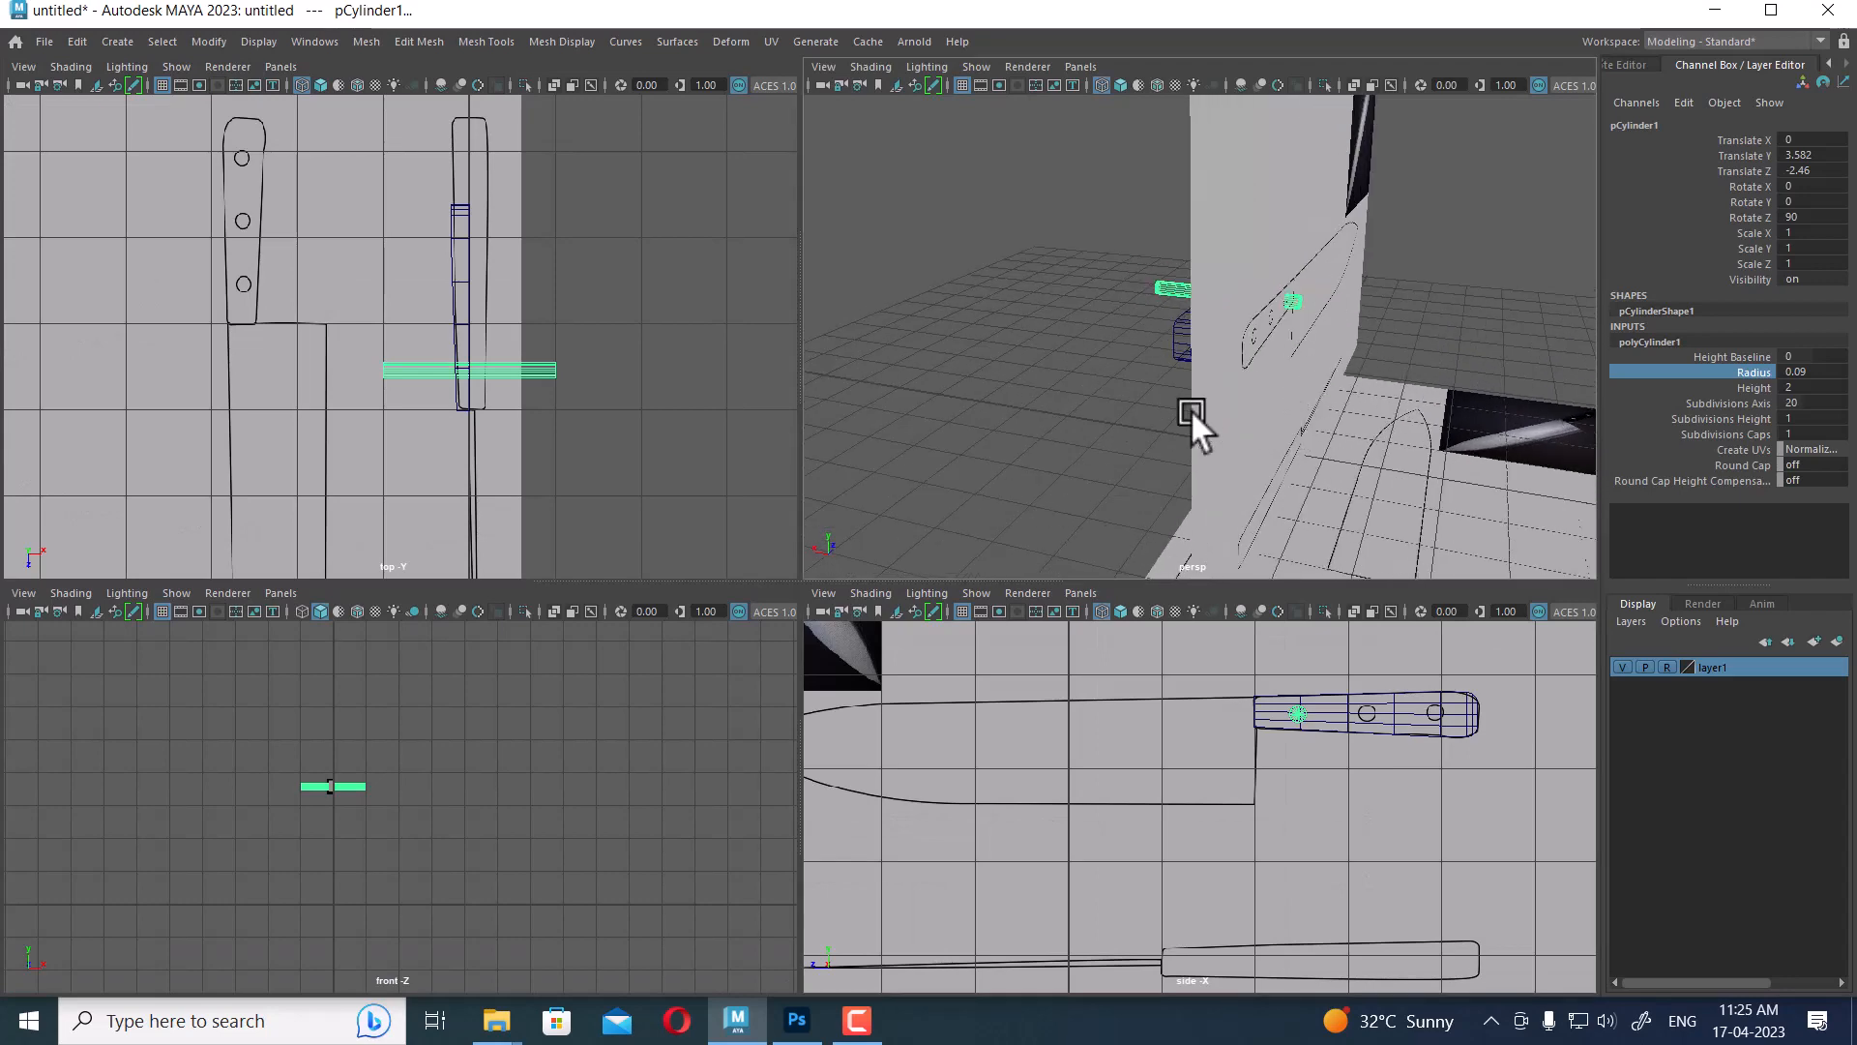
left_click_drag(1192, 410, 1296, 410, "alt")
right_click_drag(1209, 377, 1276, 411, "alt")
left_click_drag(1200, 425, 1235, 431, "alt")
right_click_drag(1235, 431, 1290, 456, "alt")
key("5")
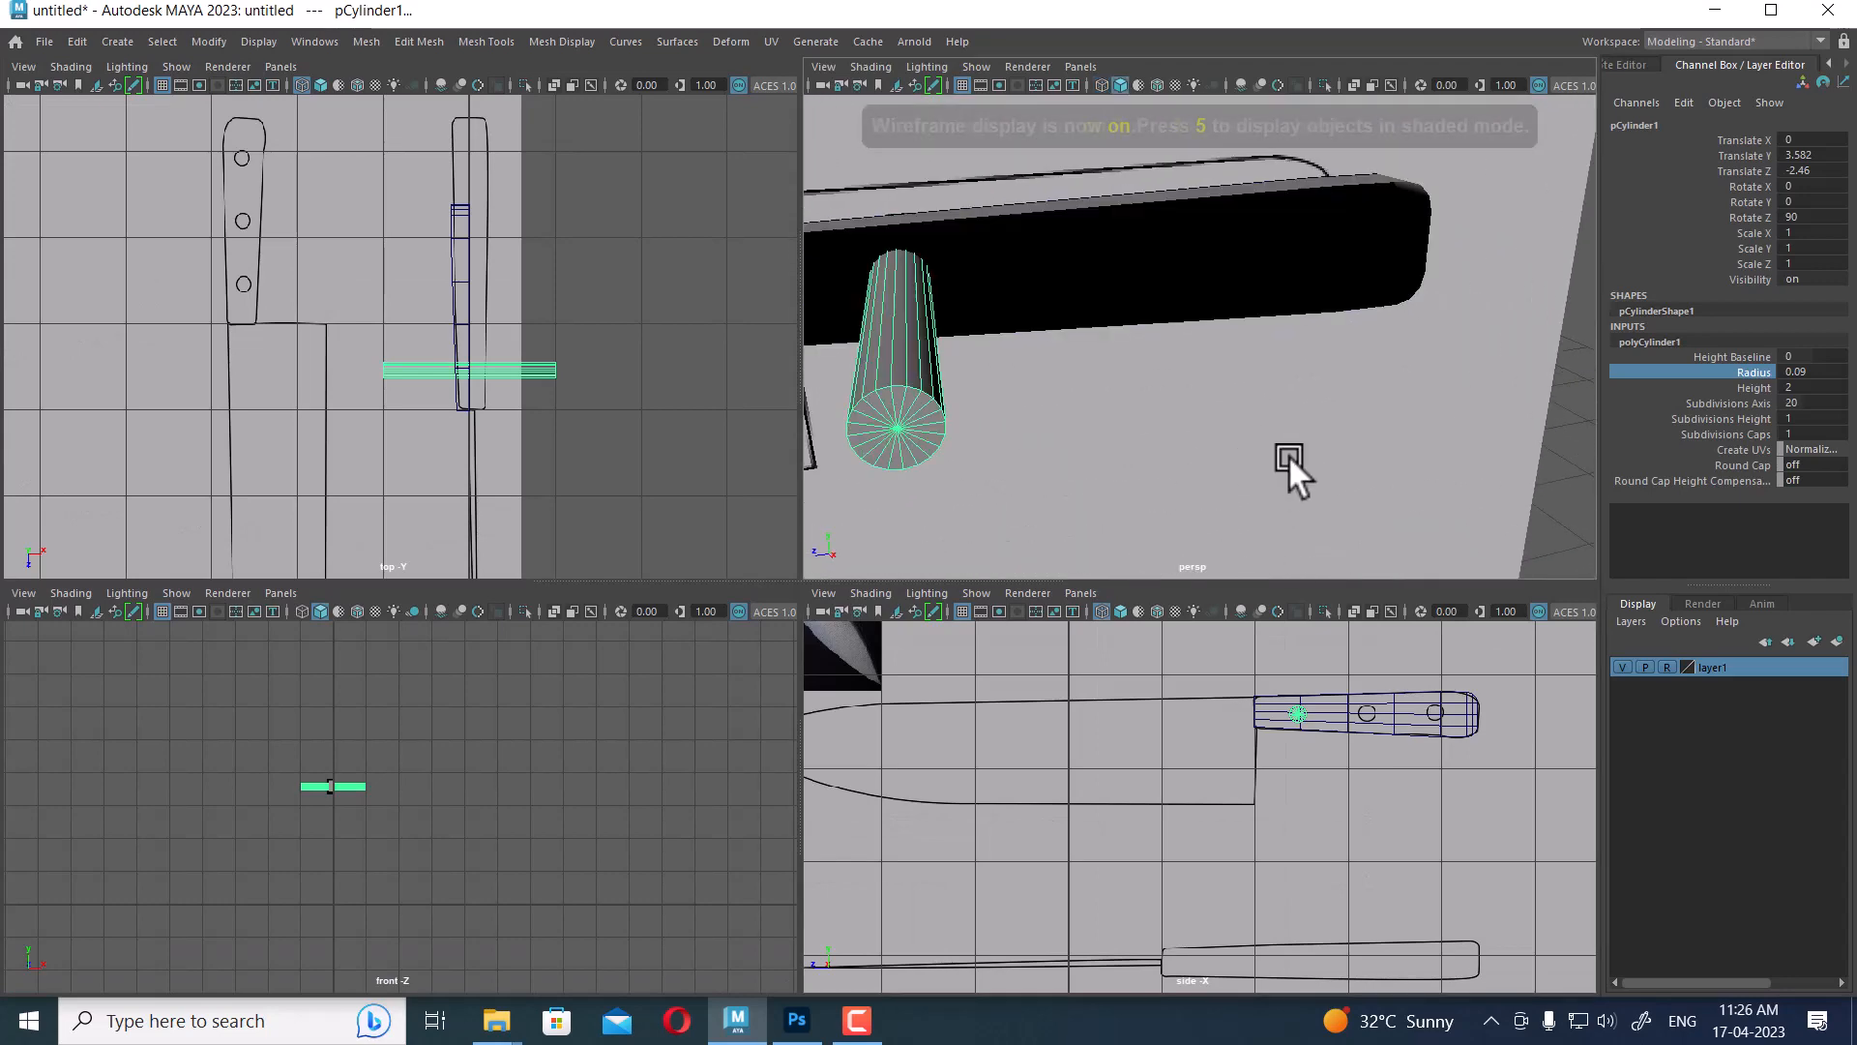
left_click_drag(1289, 457, 1070, 535, "alt")
right_click_drag(1069, 535, 1198, 468, "alt")
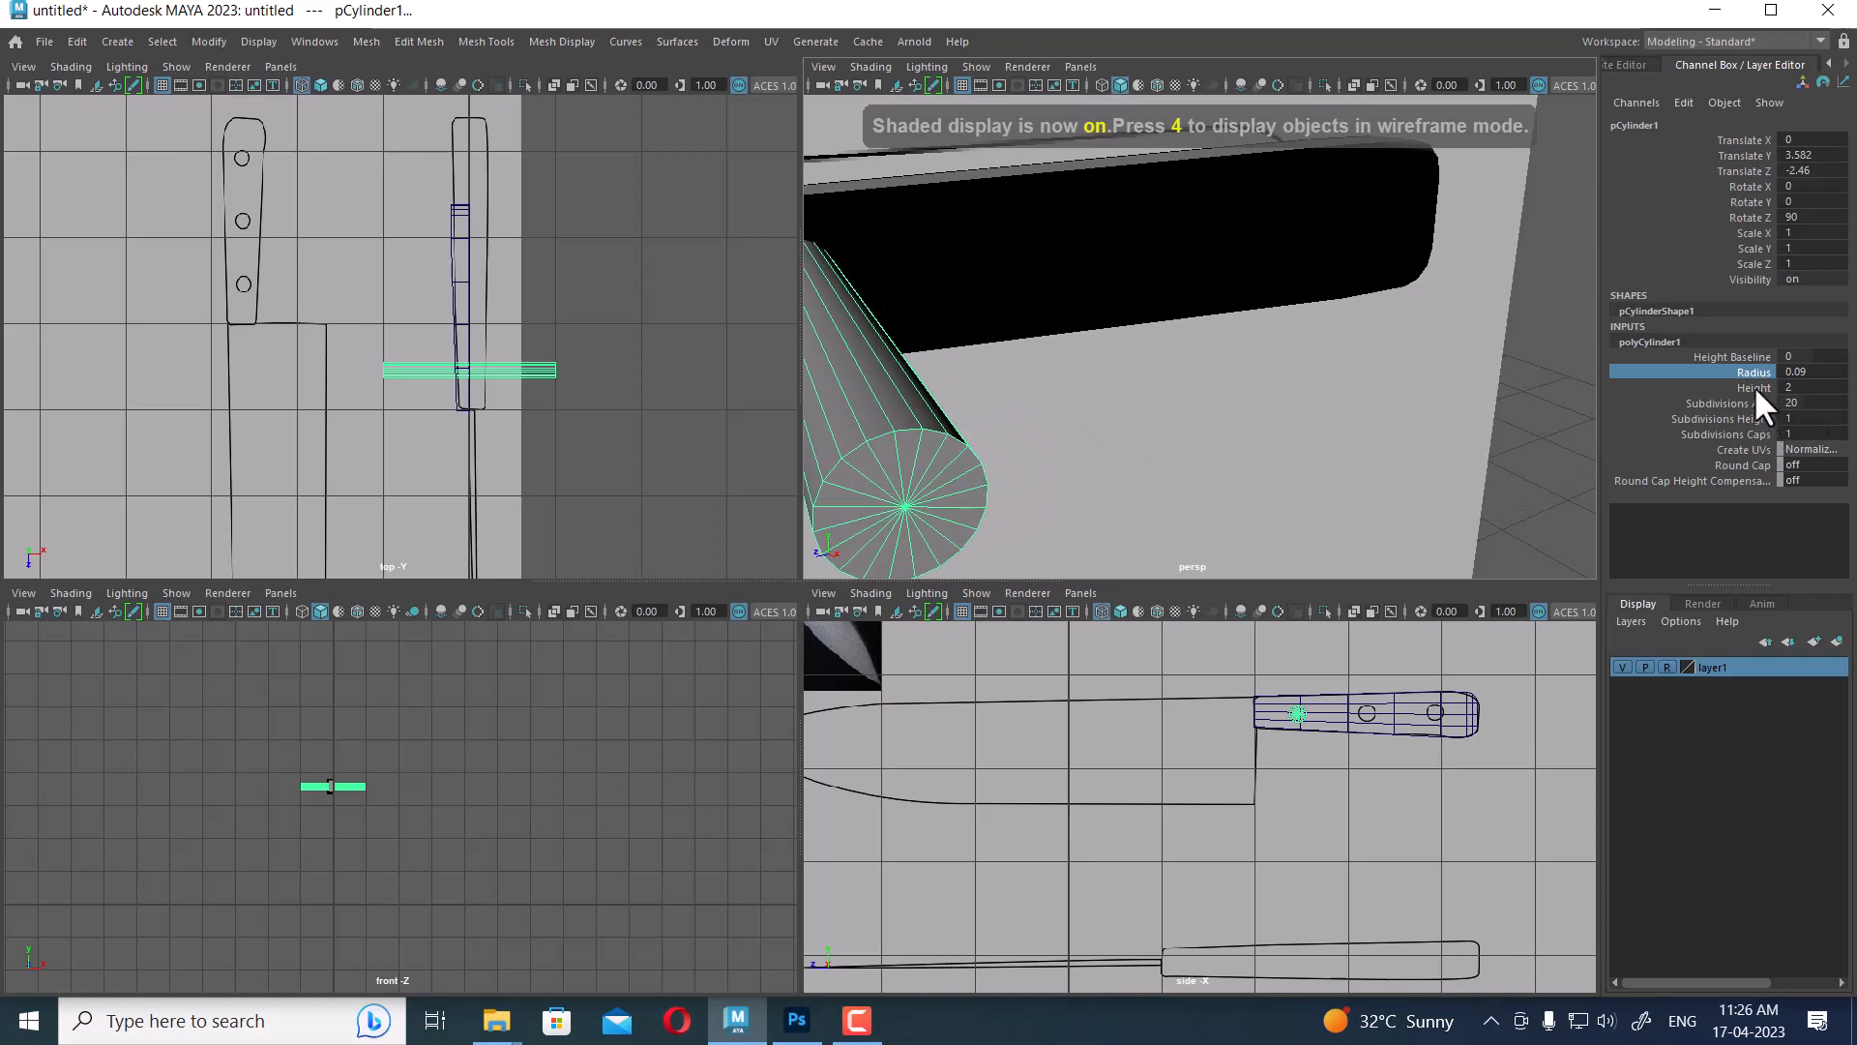
Shorten the rivet cylinder to a height of 0.13
left_click(1753, 388)
middle_click_drag(1517, 439, 1345, 467)
right_click_drag(139, 384, 821, 431, "alt")
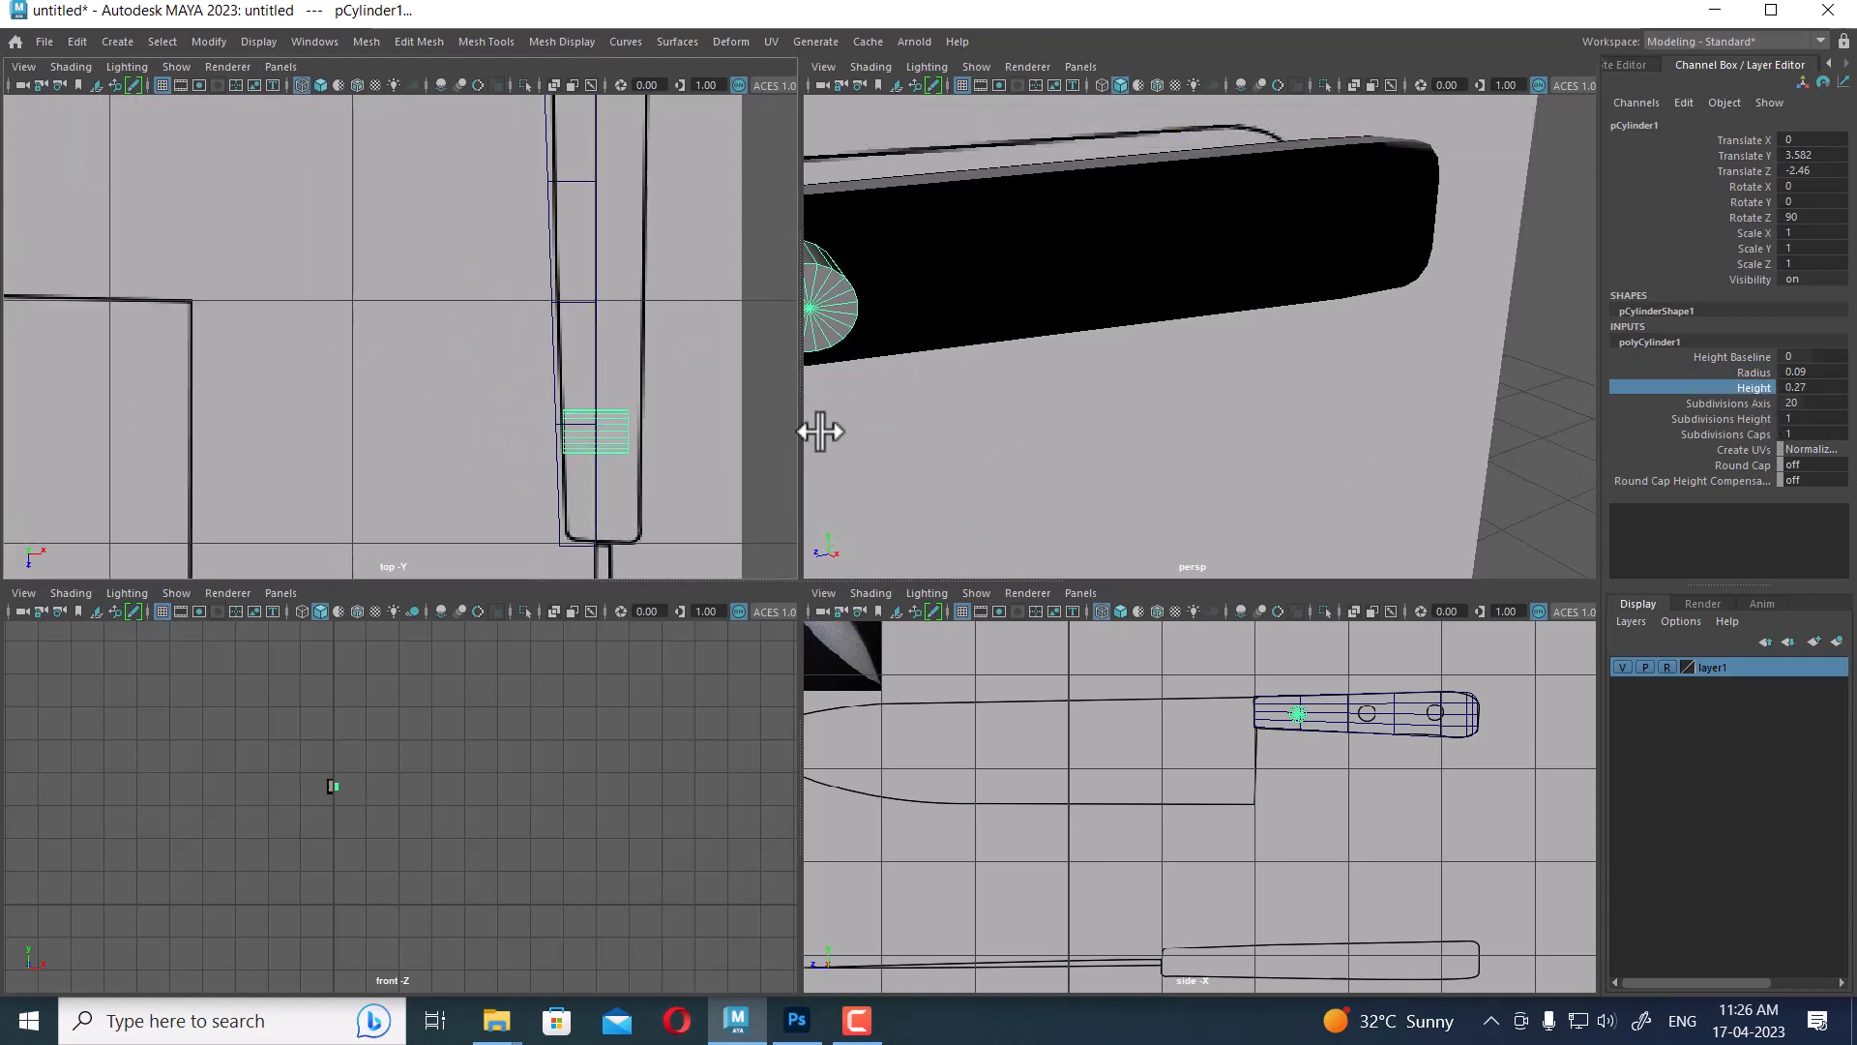
middle_click_drag(1036, 418, 985, 410)
Move the rivet cylinder along X to about -0.119 so it sits at the handle's outer face
key("w")
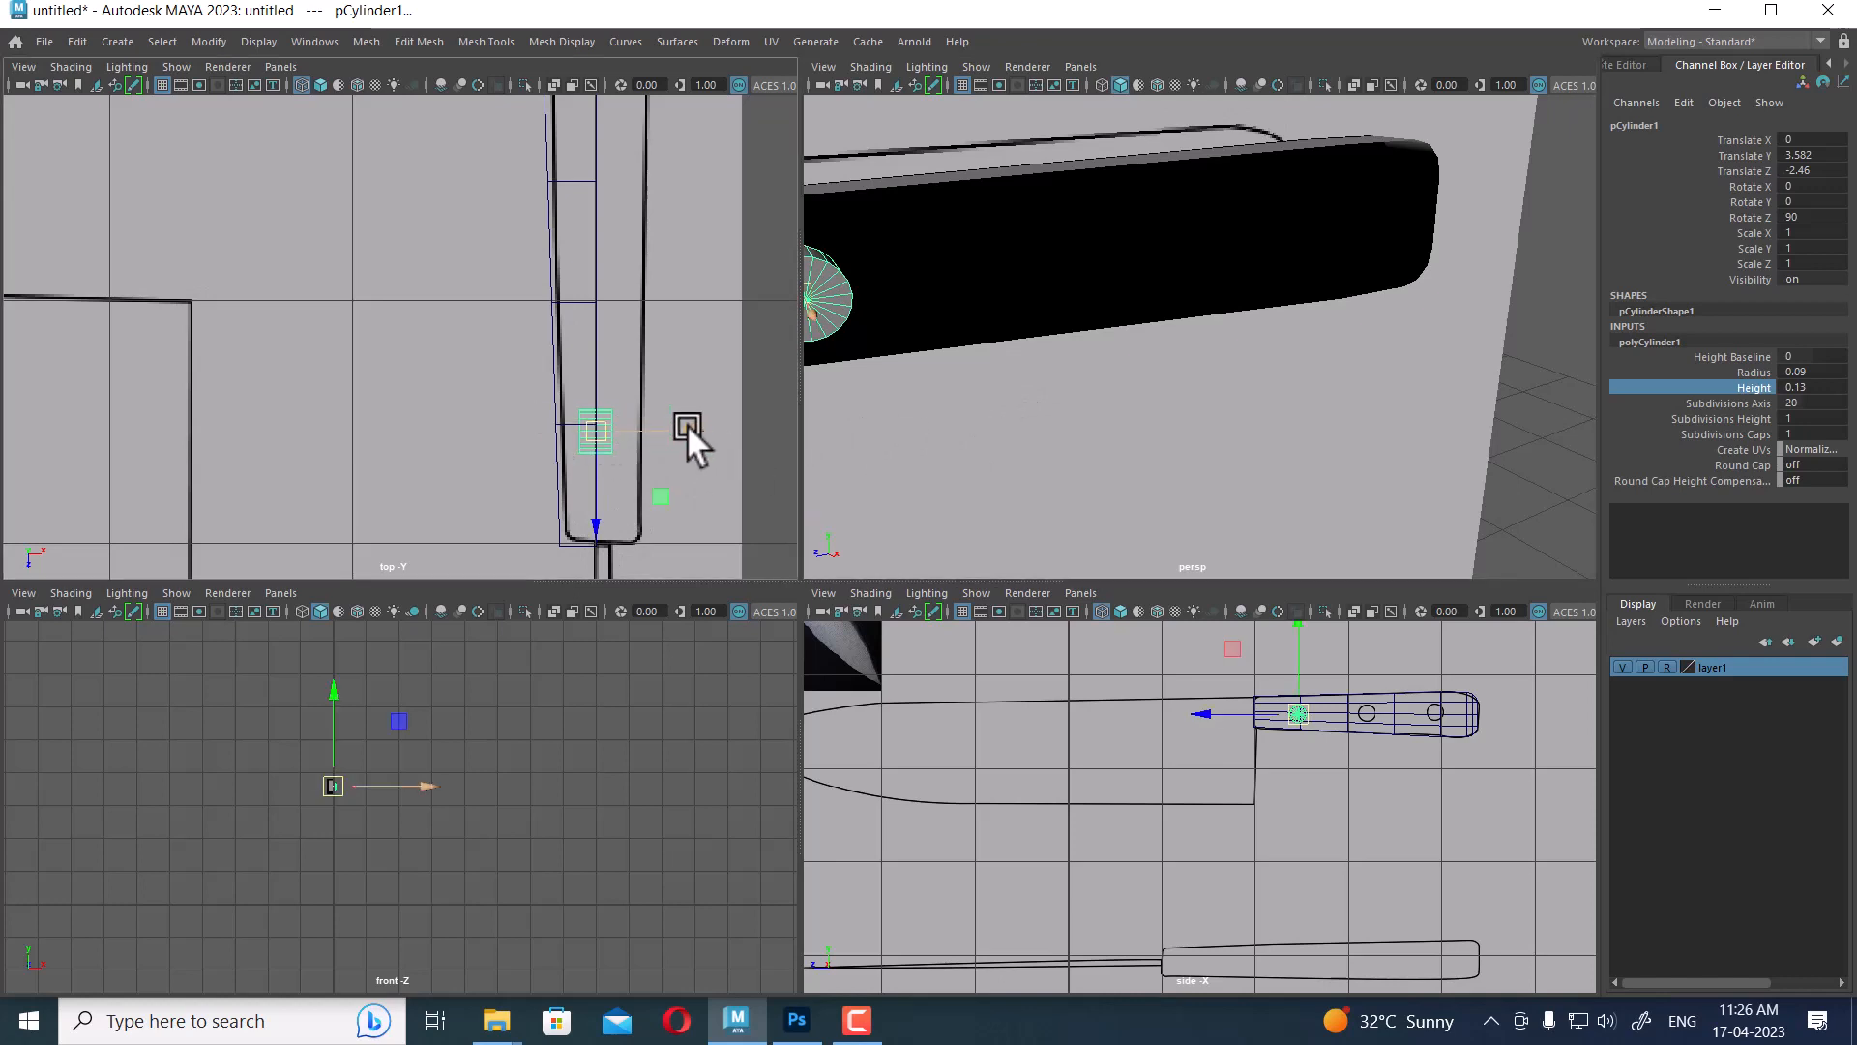
left_click_drag(687, 426, 658, 429)
scroll(1152, 373, "down", 2)
right_click_drag(1152, 373, 1122, 378, "alt")
middle_click_drag(1122, 377, 1161, 391, "alt")
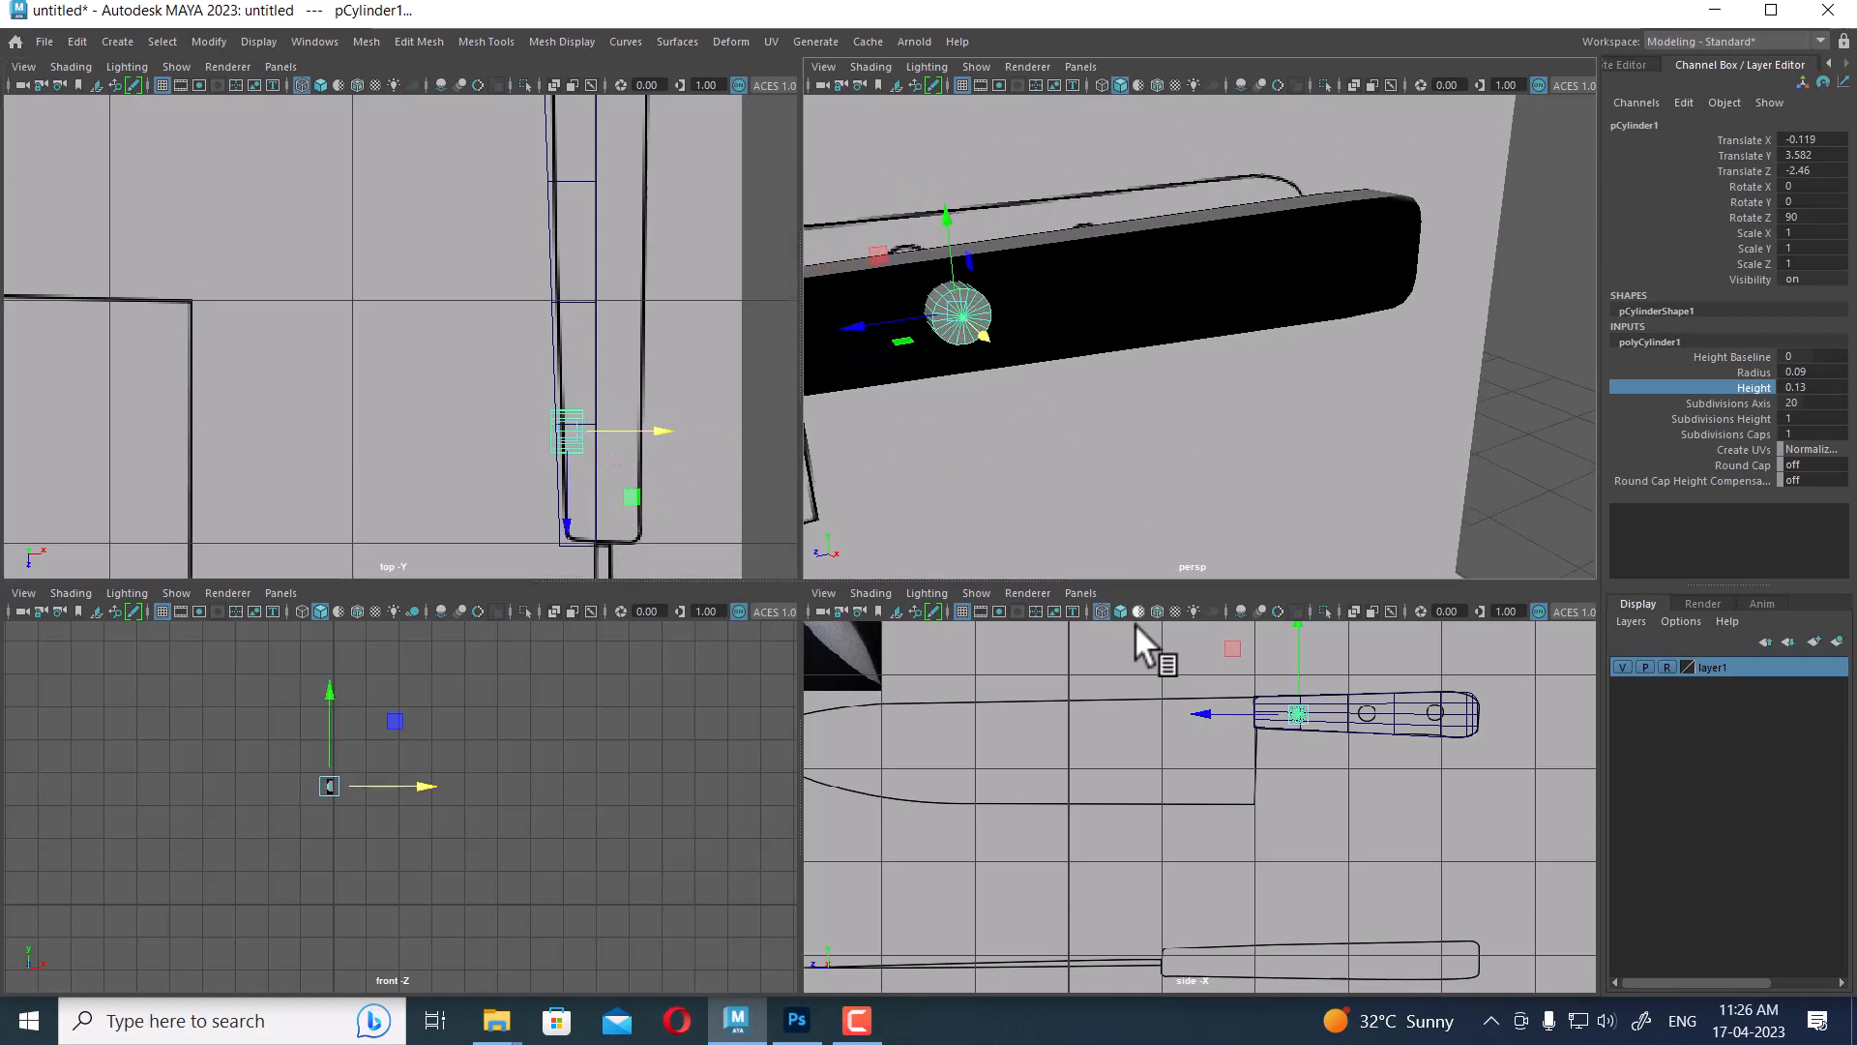
Check the rivet cylinder's fit against the reference circle and the handle surface in the side and perspective views
right_click_drag(1263, 830, 1396, 798, "alt")
middle_click_drag(1397, 798, 1305, 826, "alt")
right_click_drag(1306, 826, 1364, 849, "alt")
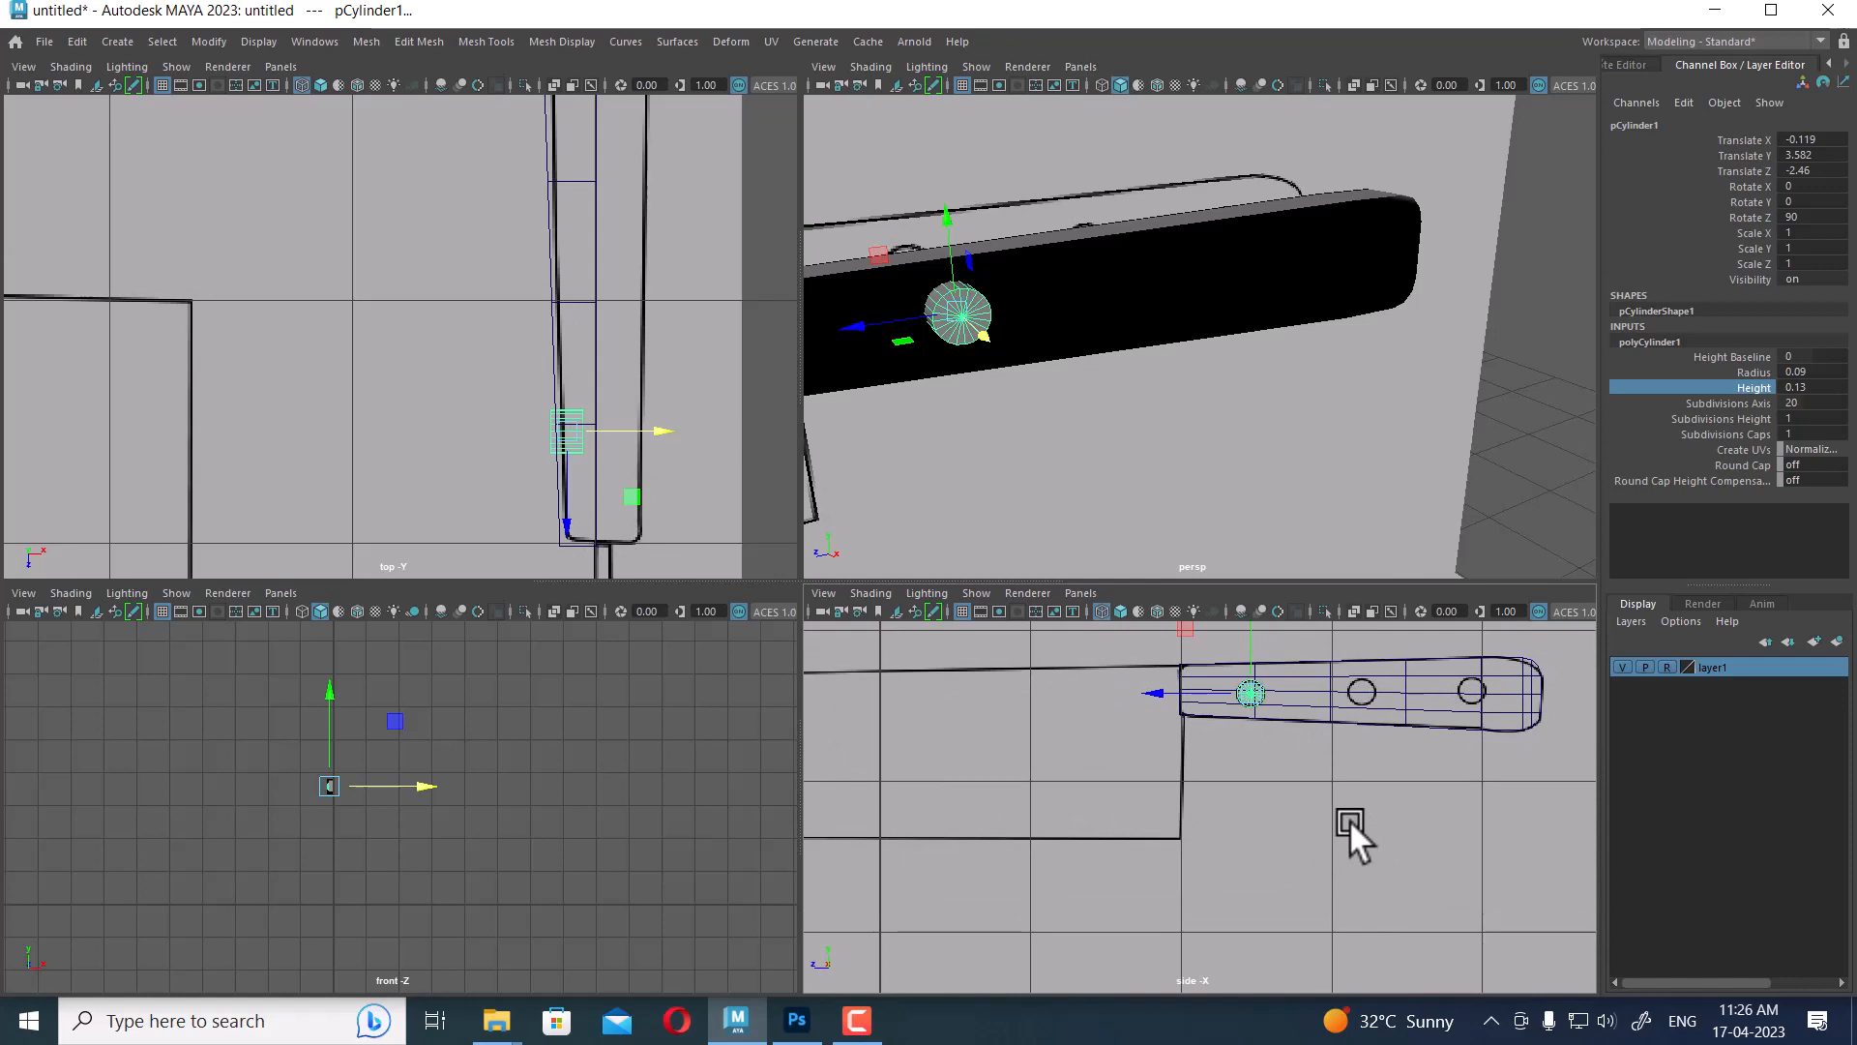
middle_click_drag(1308, 789, 1259, 796, "alt")
right_click_drag(1259, 796, 1402, 901, "alt")
middle_click_drag(1192, 796, 1230, 871, "alt")
right_click_drag(1230, 871, 1297, 938, "alt")
middle_click_drag(1309, 775, 1291, 824, "alt")
scroll(1292, 824, "up", 1)
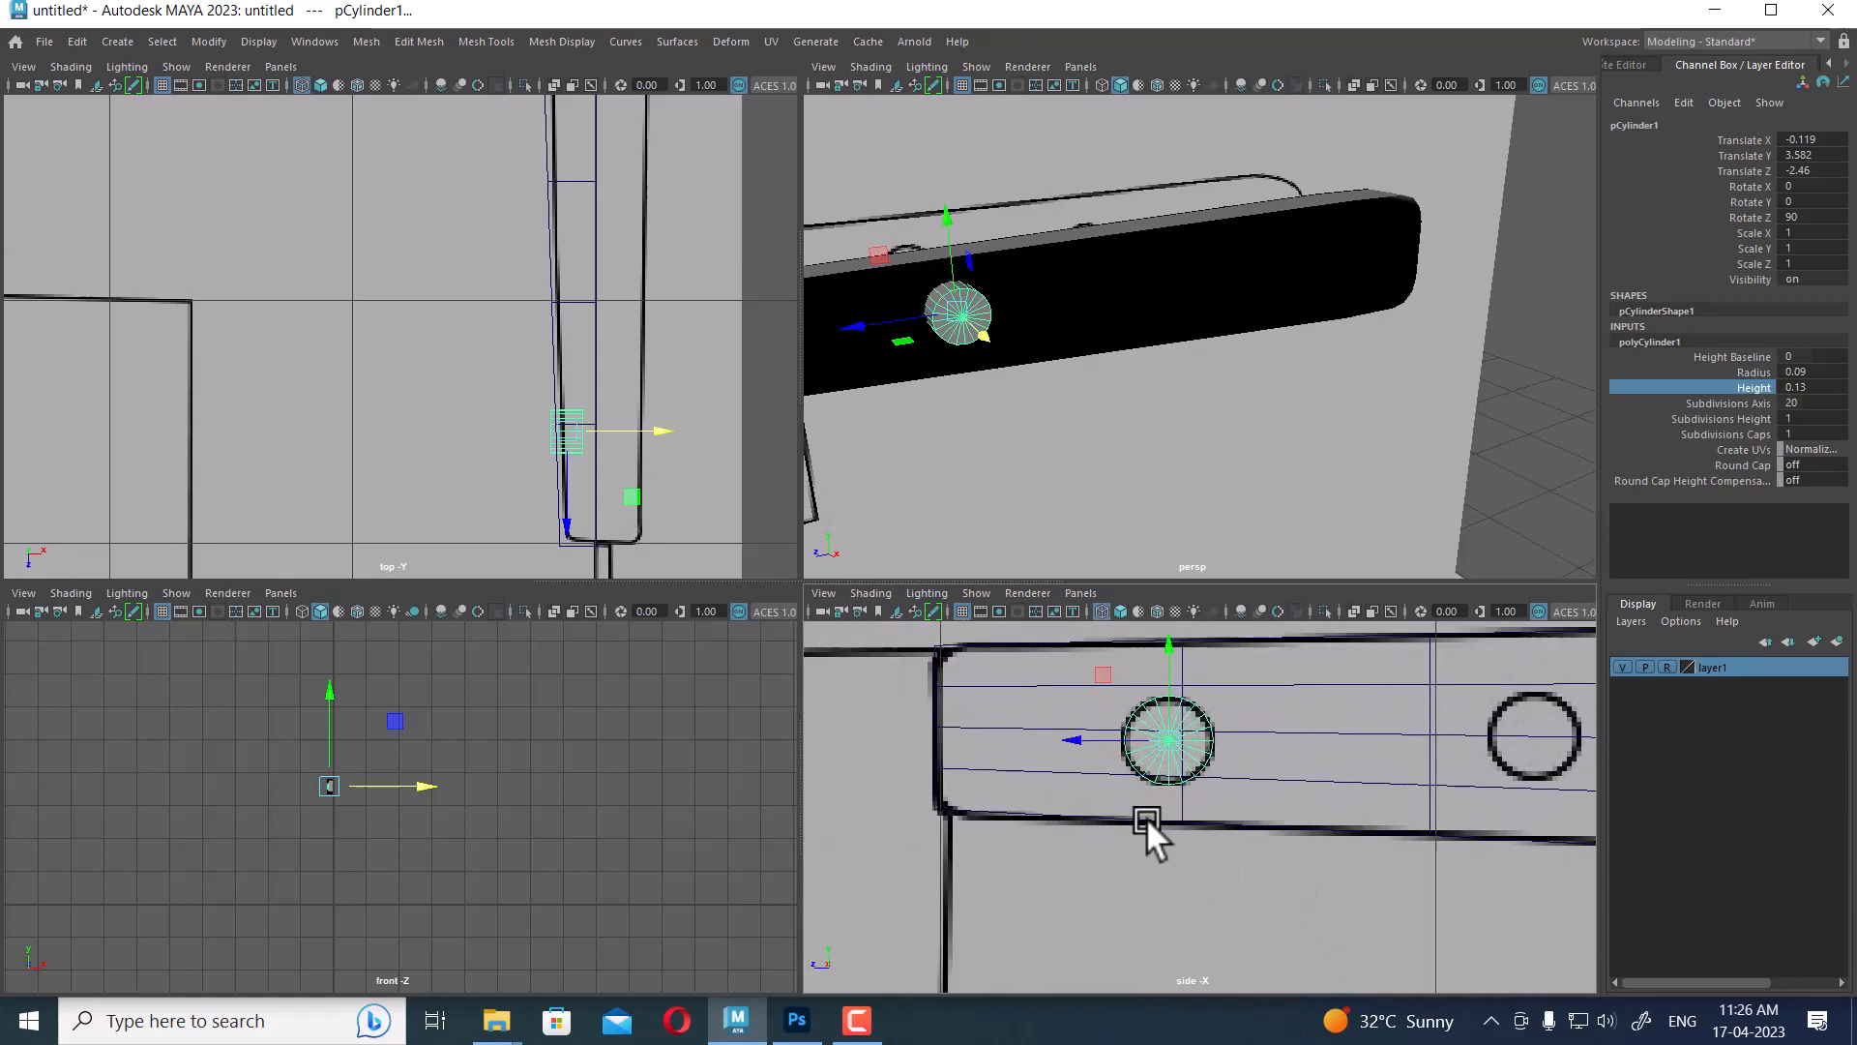
left_click_drag(1122, 542, 1211, 415, "alt")
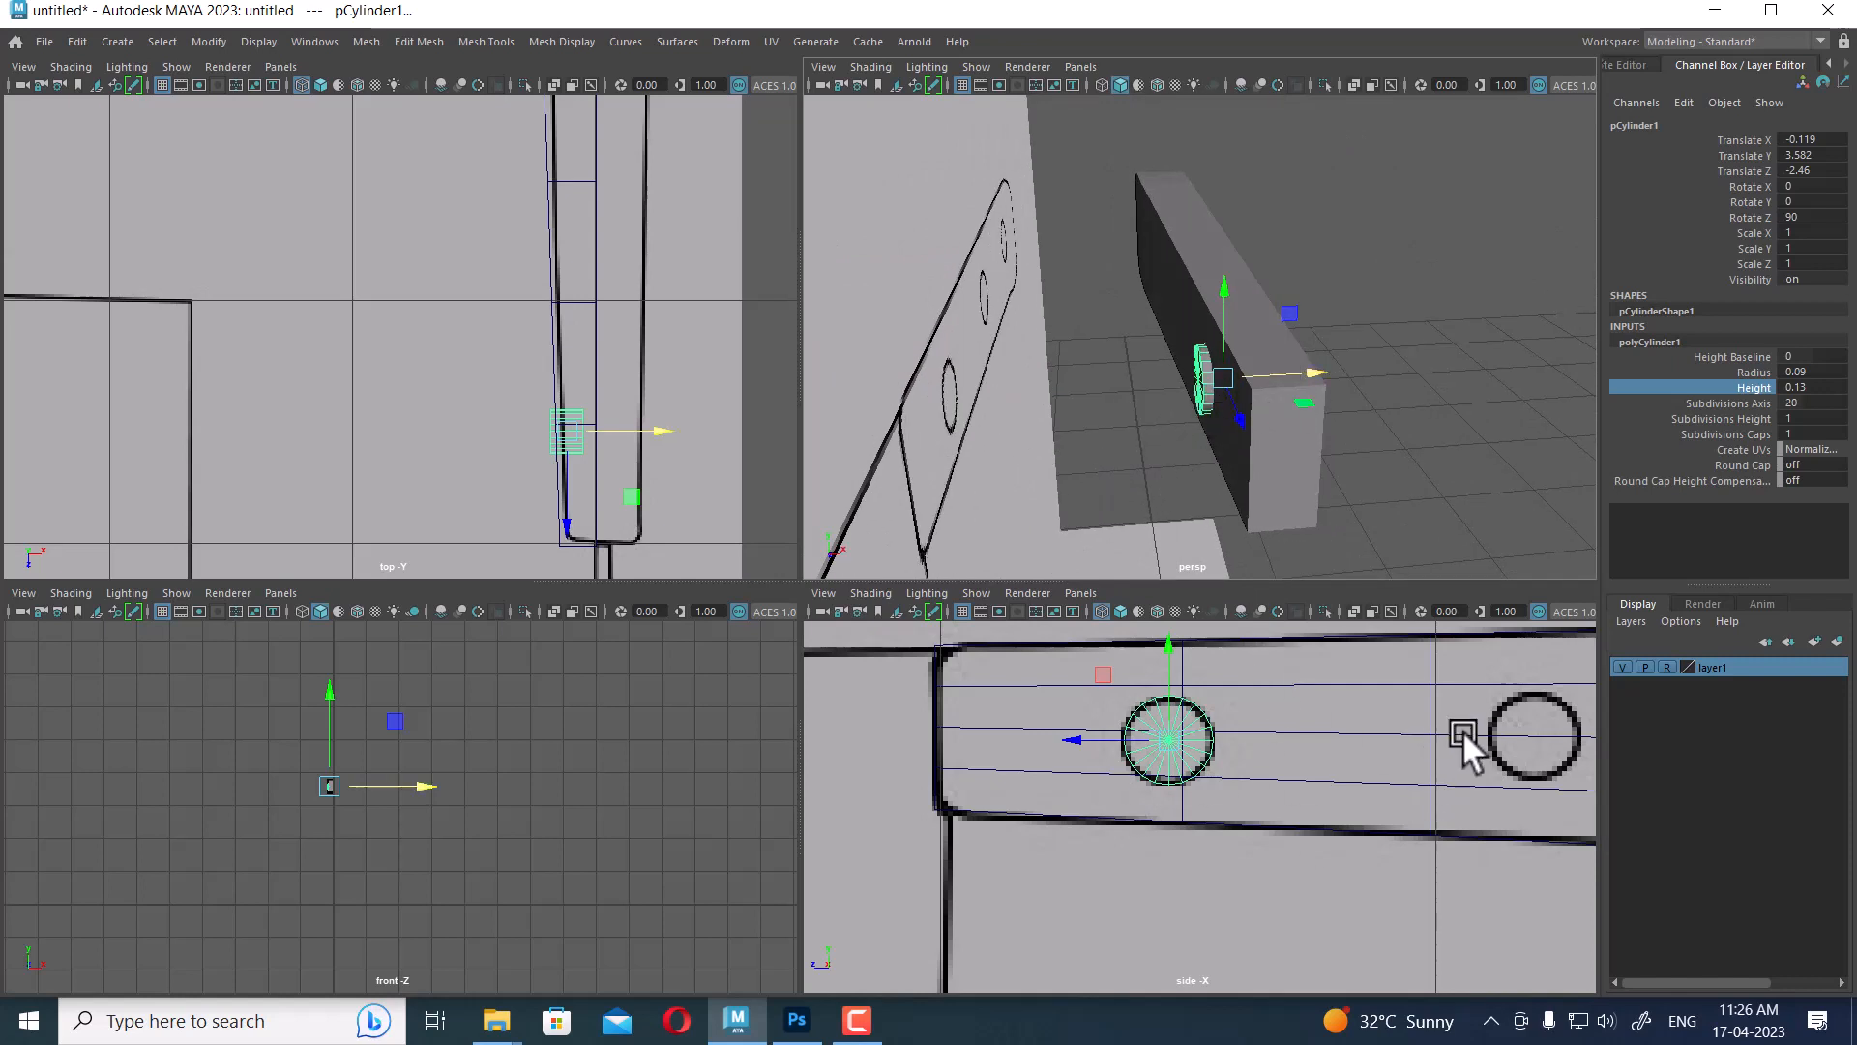
Duplicate the rivet cylinder and place the copy on the middle rivet circle at about Y 3.593, Z -3.199
scroll(1335, 826, "up", 1)
middle_click_drag(1381, 829, 1309, 851, "alt")
key("space")
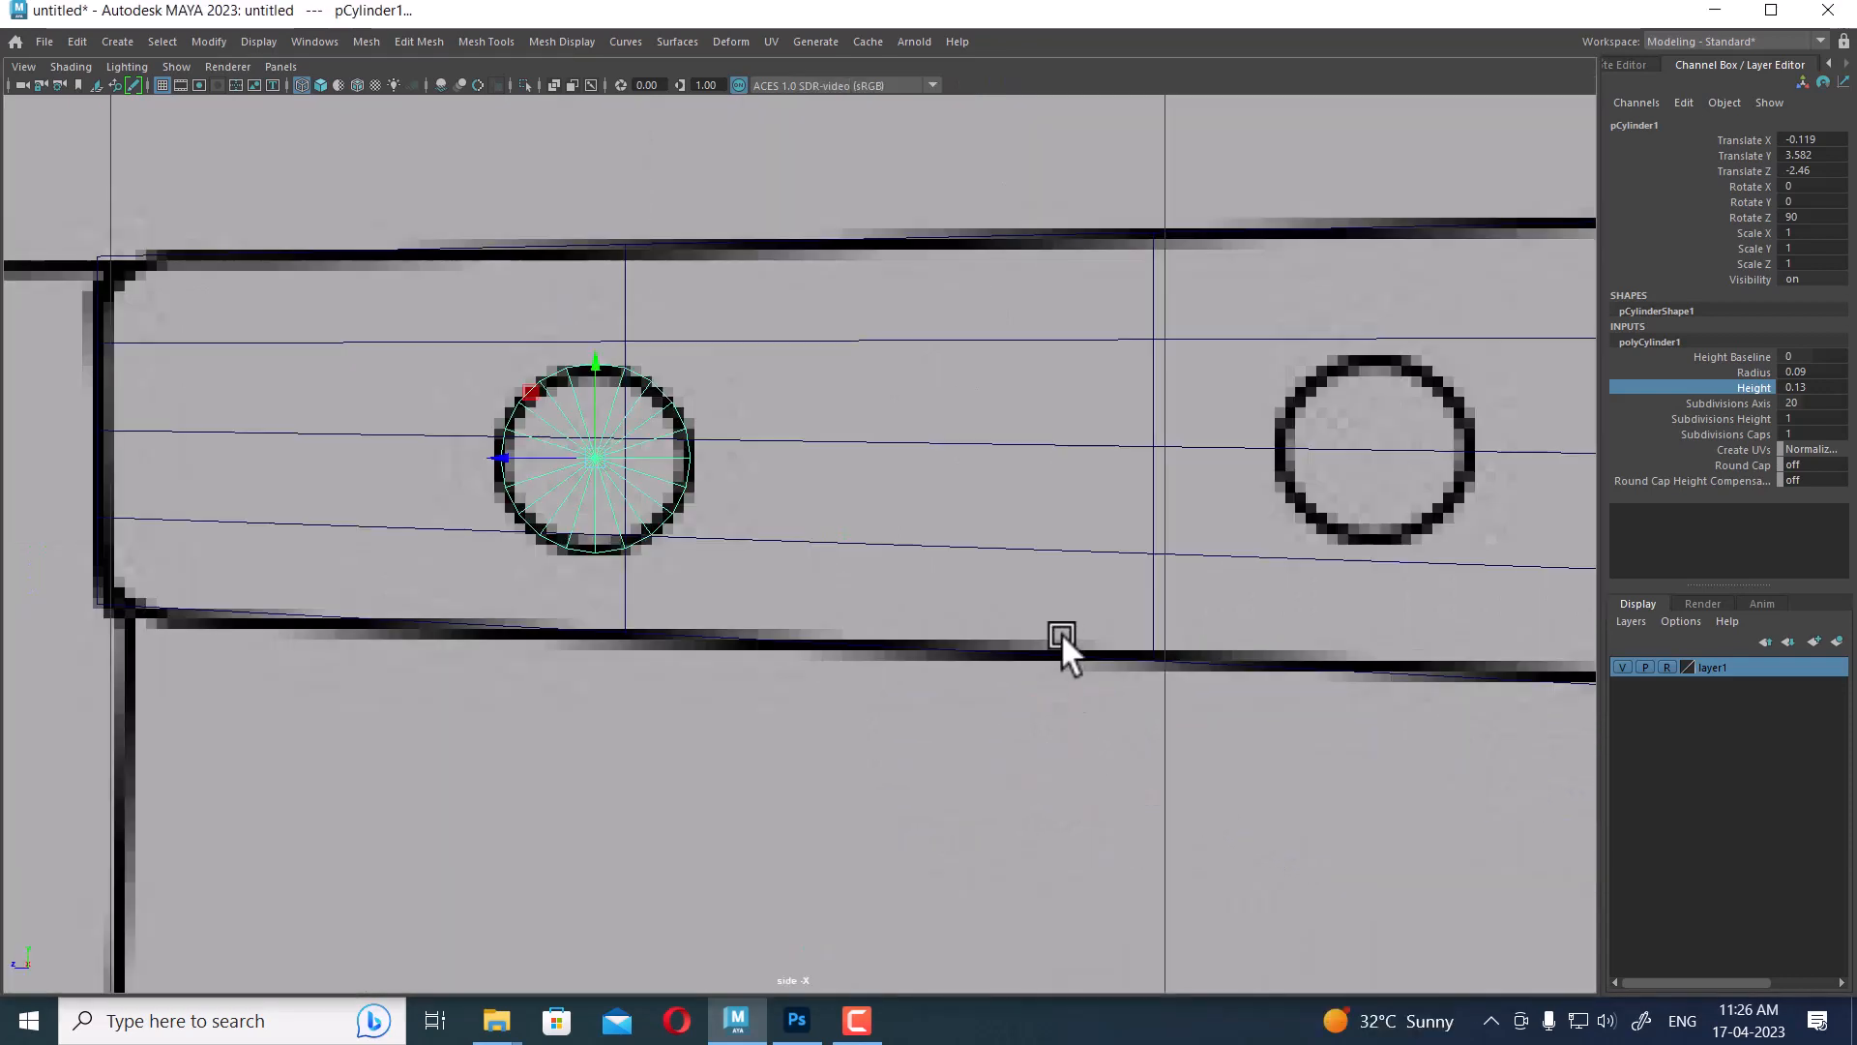
scroll(952, 609, "up", 1)
middle_click_drag(952, 605, 952, 683, "alt")
key("ctrl+d")
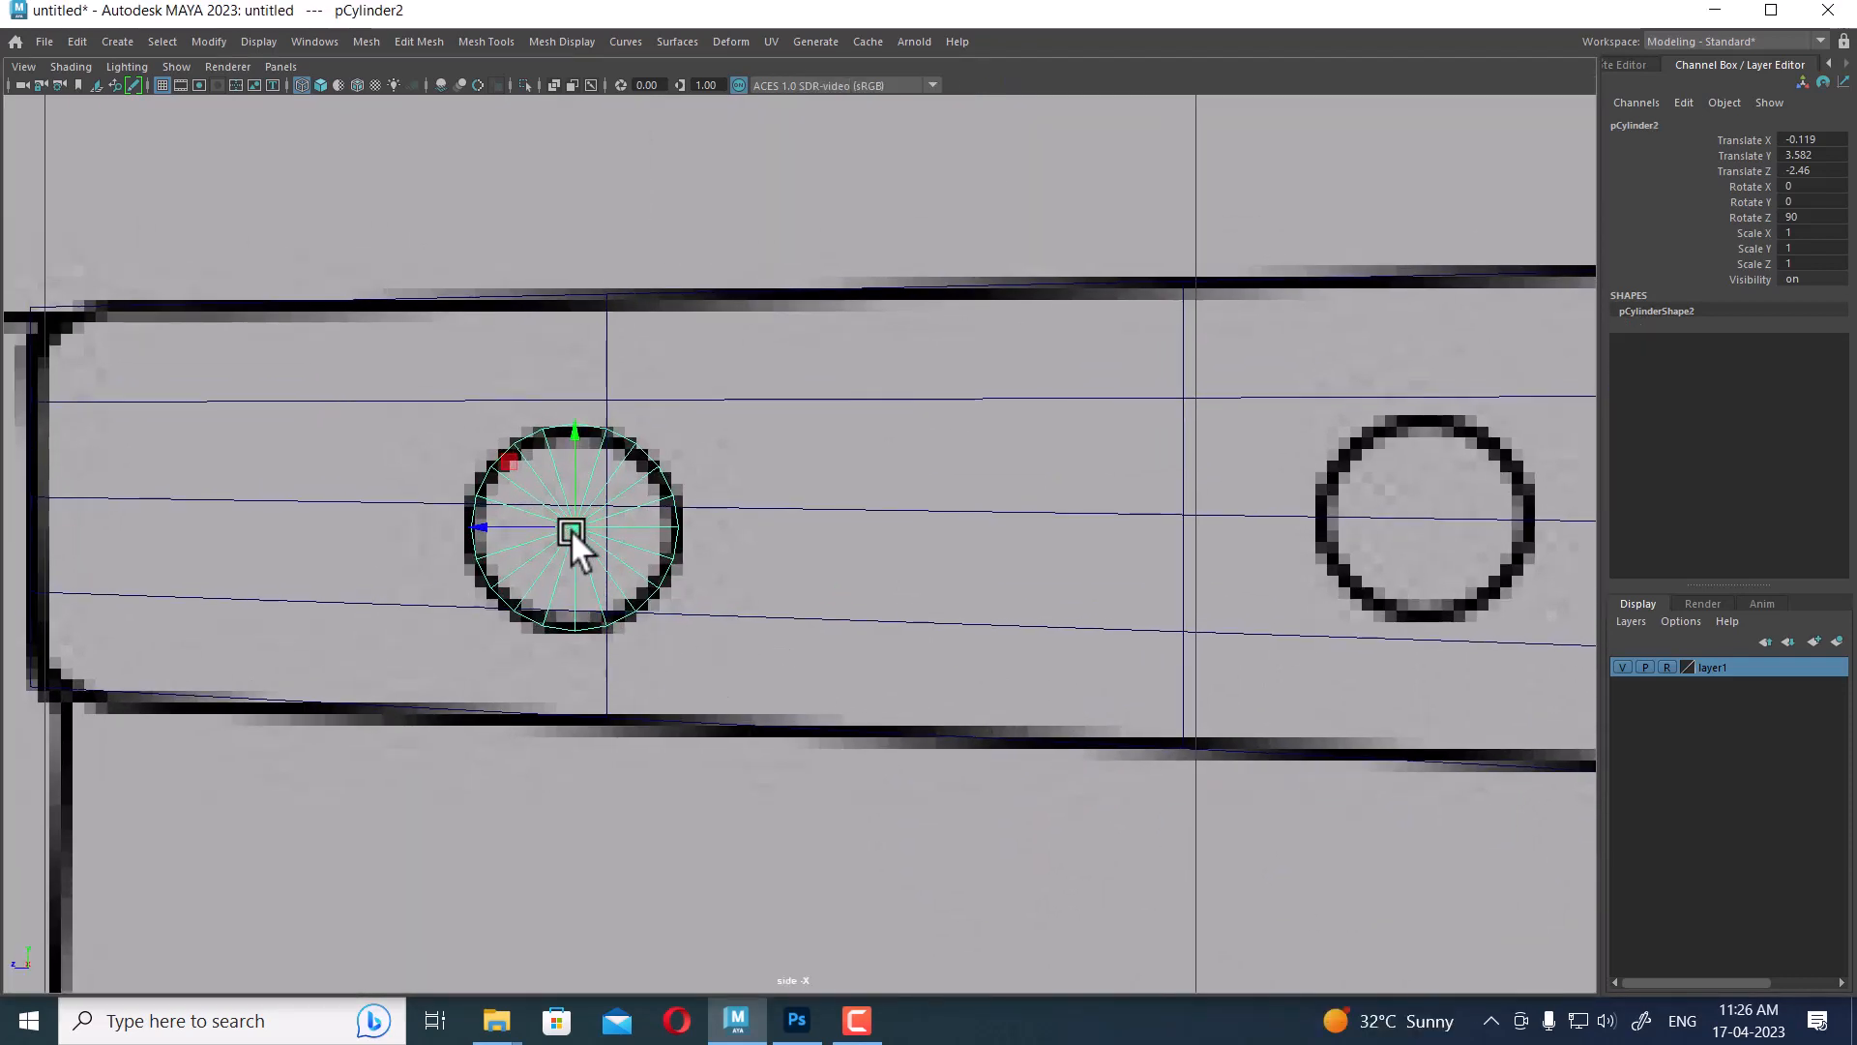
left_click_drag(570, 530, 1420, 516)
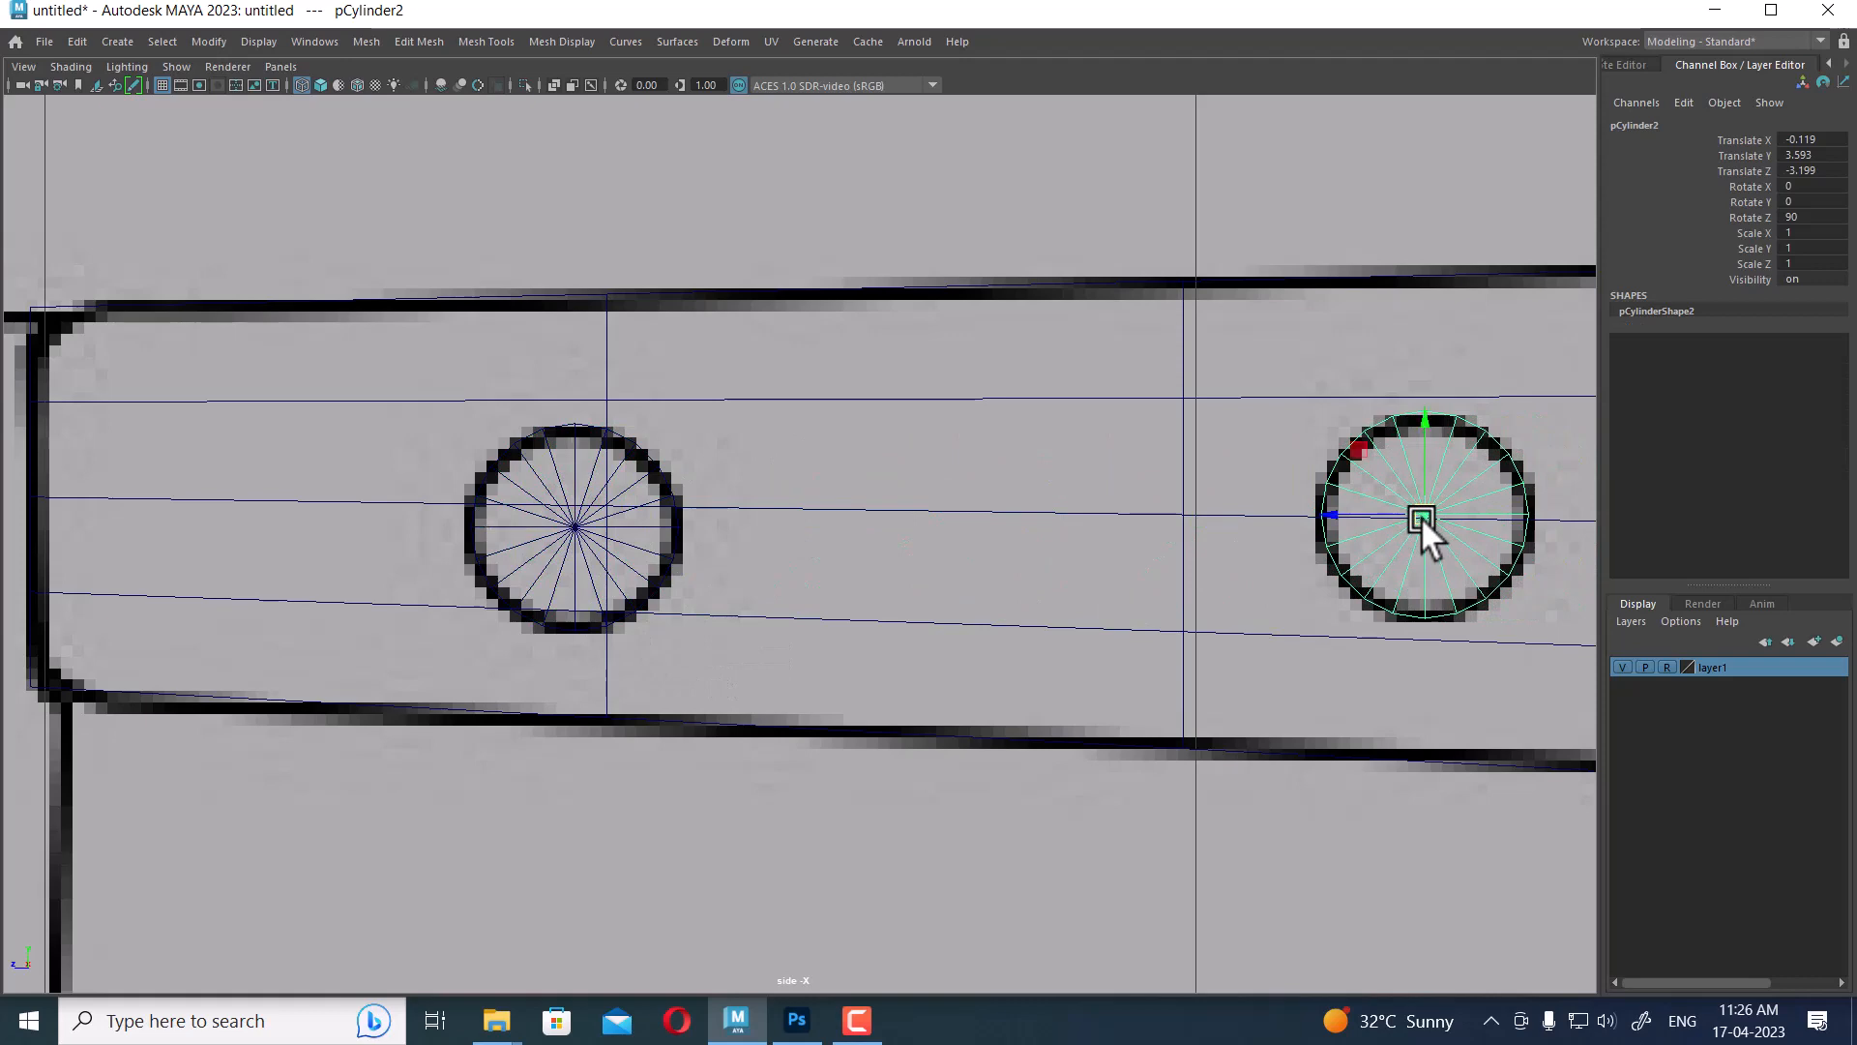
Duplicate the middle rivet and place the copy on the rear rivet circle at about Y 3.601, Z -3.928
middle_click_drag(1420, 516, 669, 540, "alt")
right_click_drag(868, 630, 1138, 836, "alt")
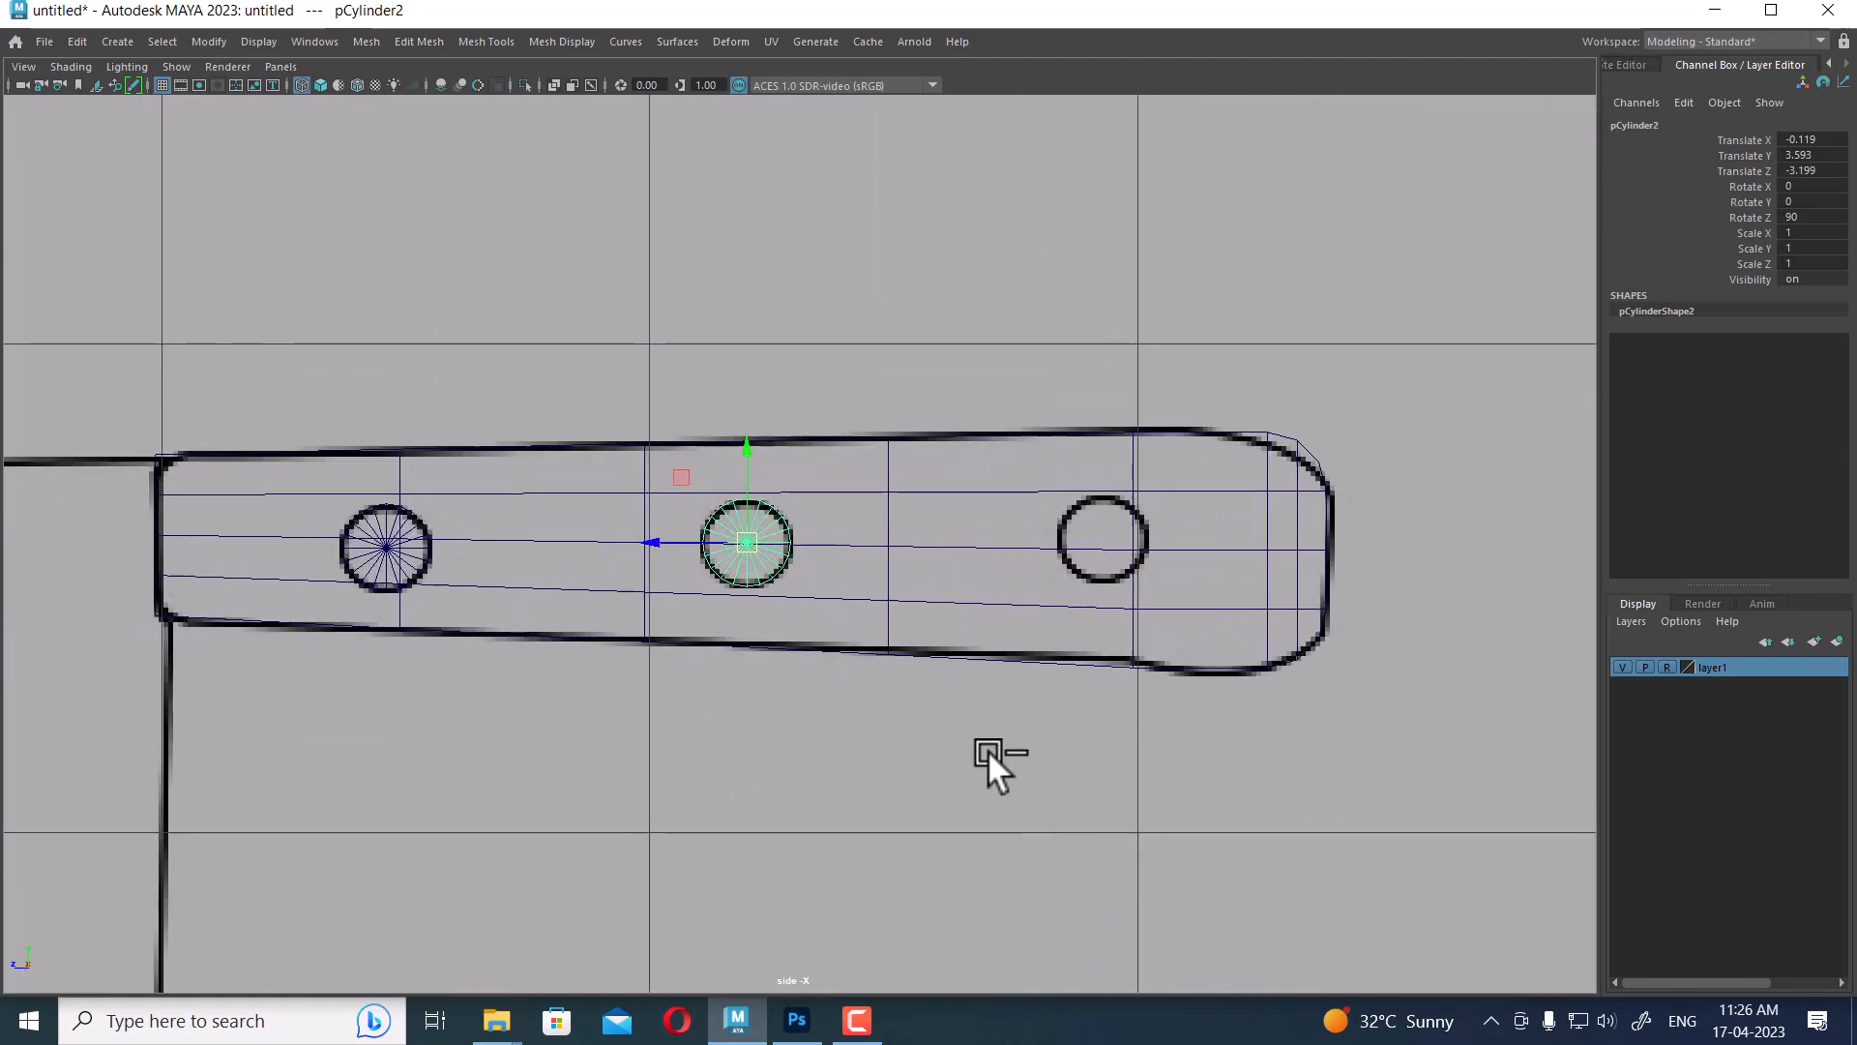
left_click_drag(772, 557, 1111, 543)
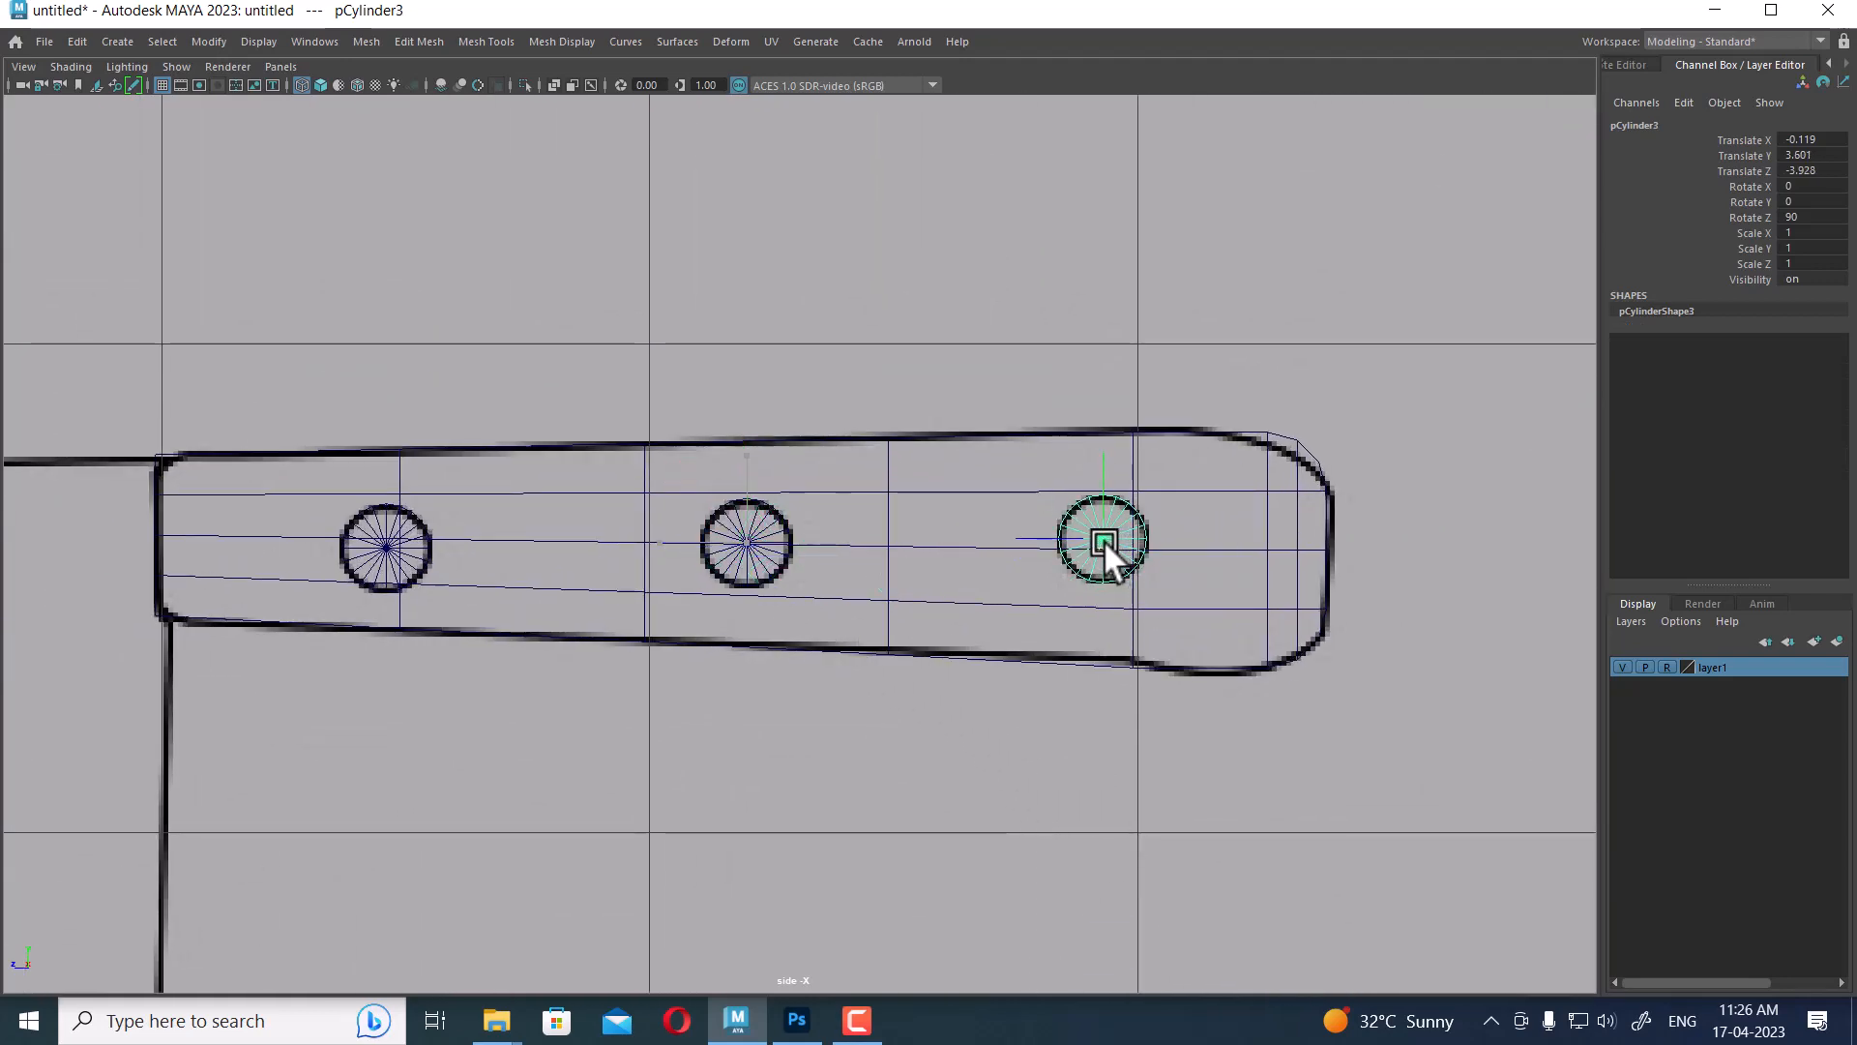
Group the front rivet cylinder and create a new display layer from the group
scroll(374, 589, "up", 1)
left_click(313, 555)
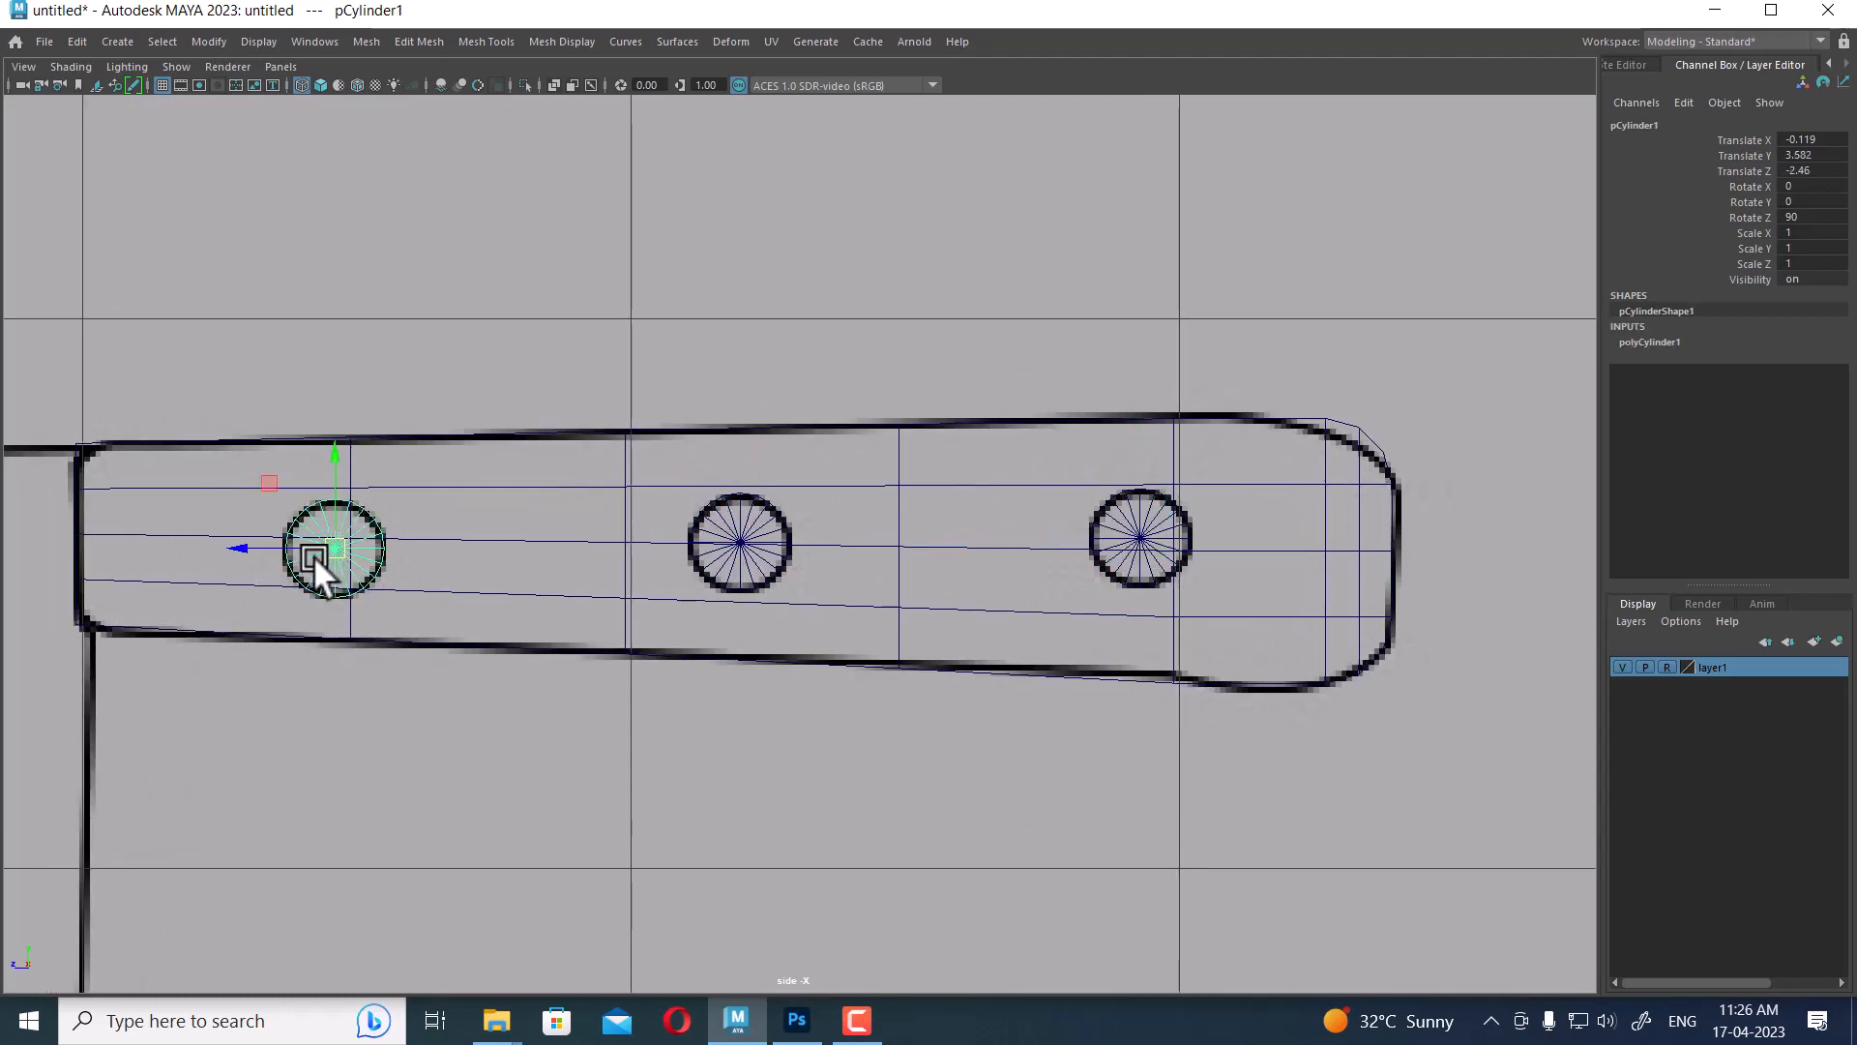
key("space")
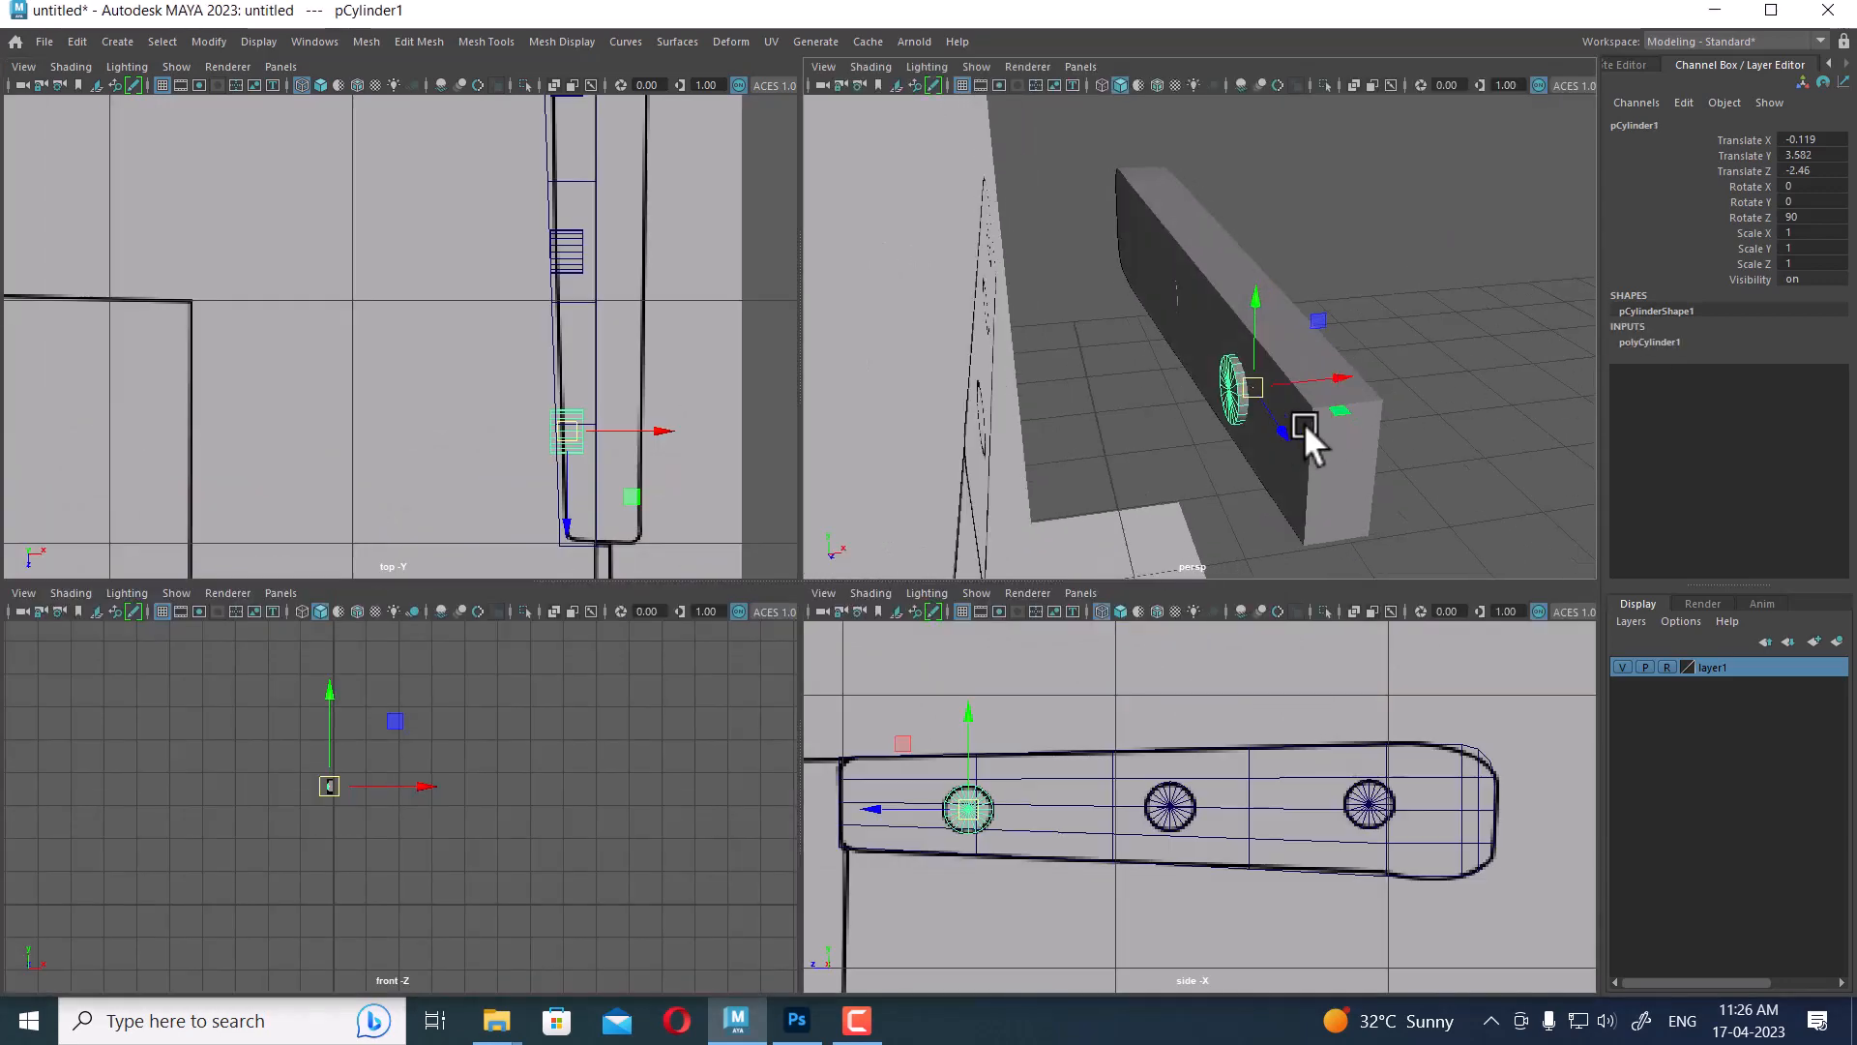
key("ctrl+g")
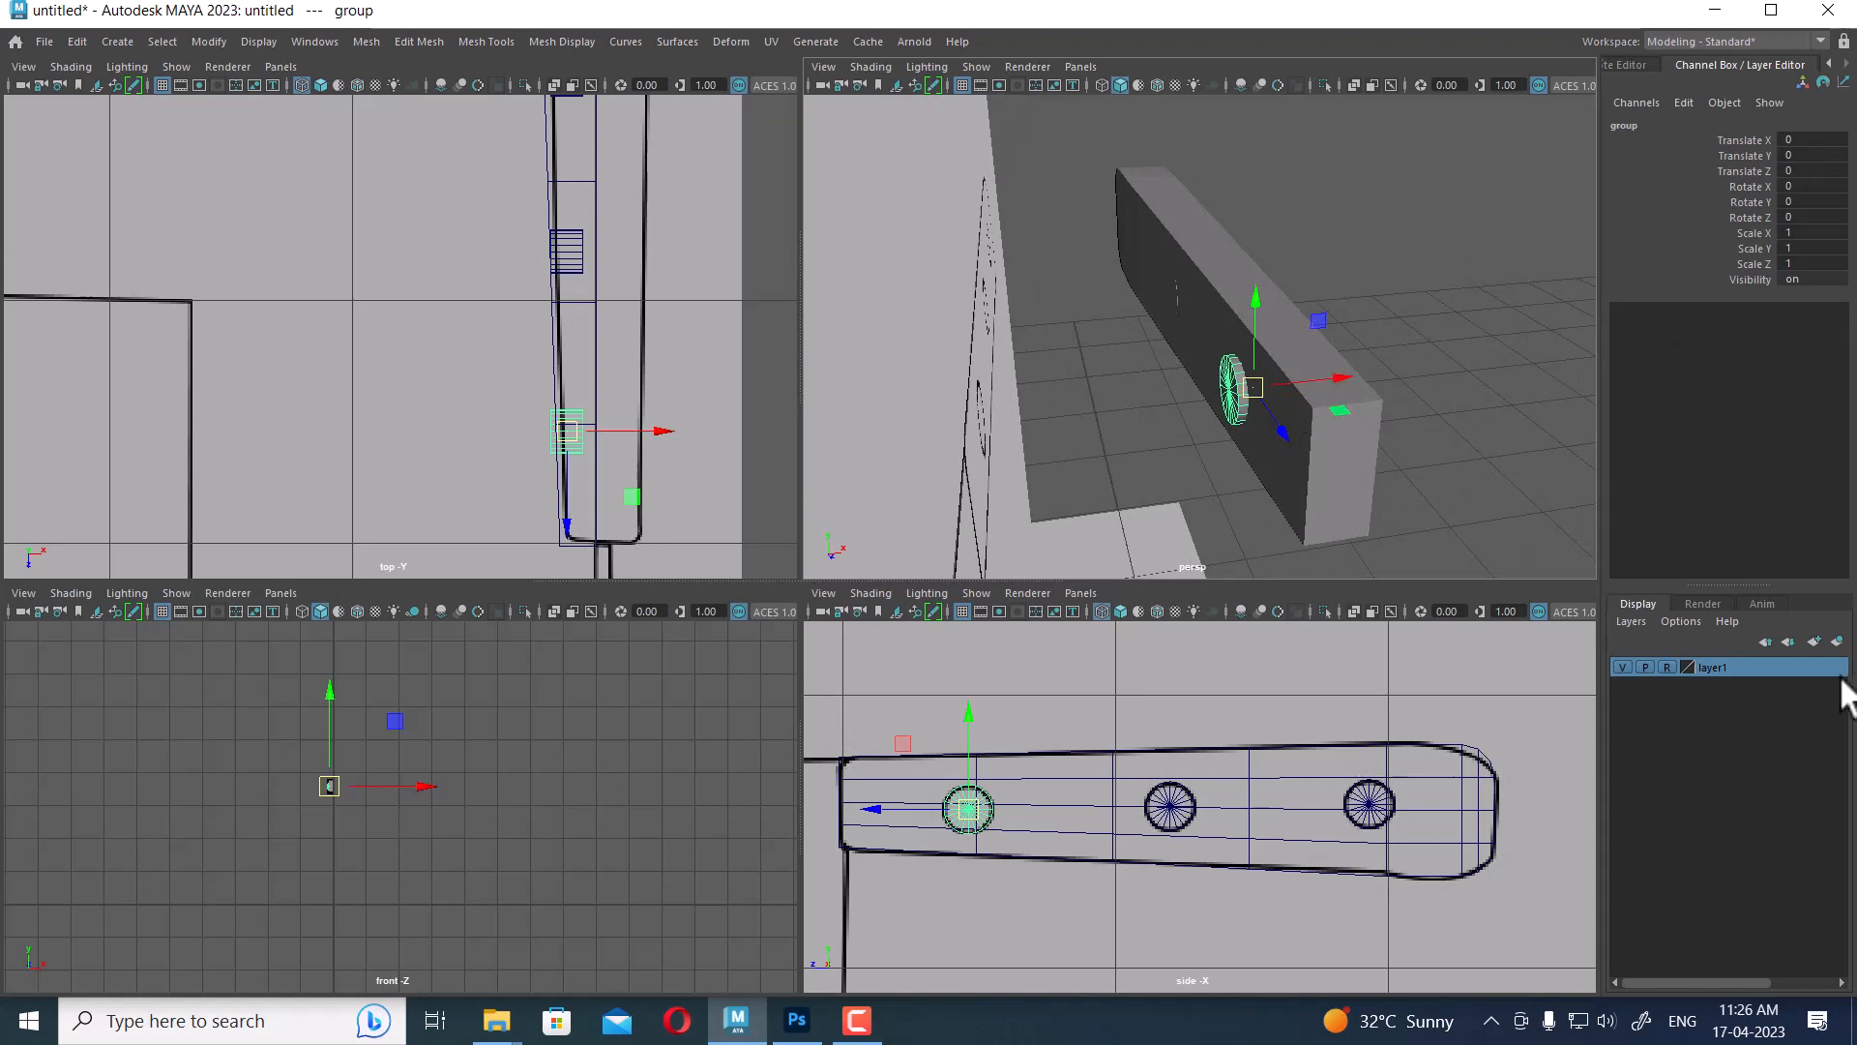
left_click(1836, 641)
left_click(1622, 667)
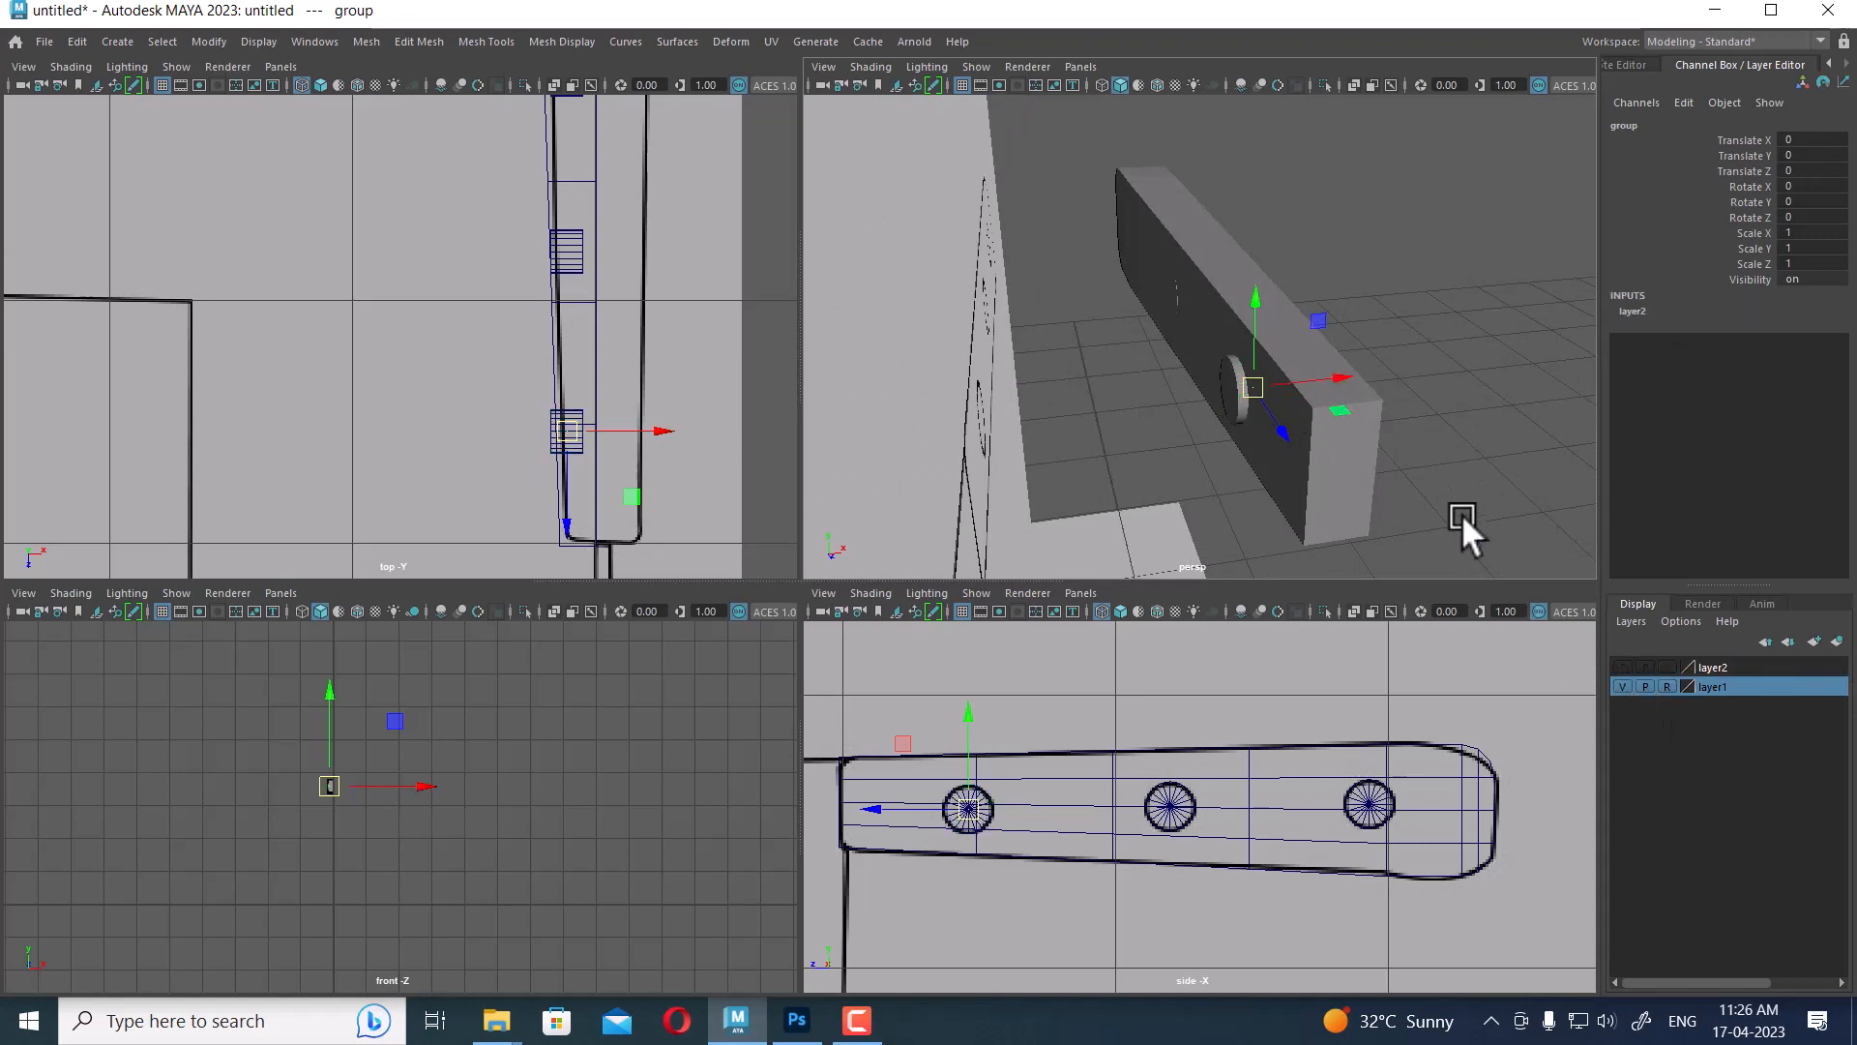
Apply a lattice deformer with 2 × 2 × 2 divisions to all three rivet cylinders together
left_click_drag(1435, 435, 1198, 420, "alt")
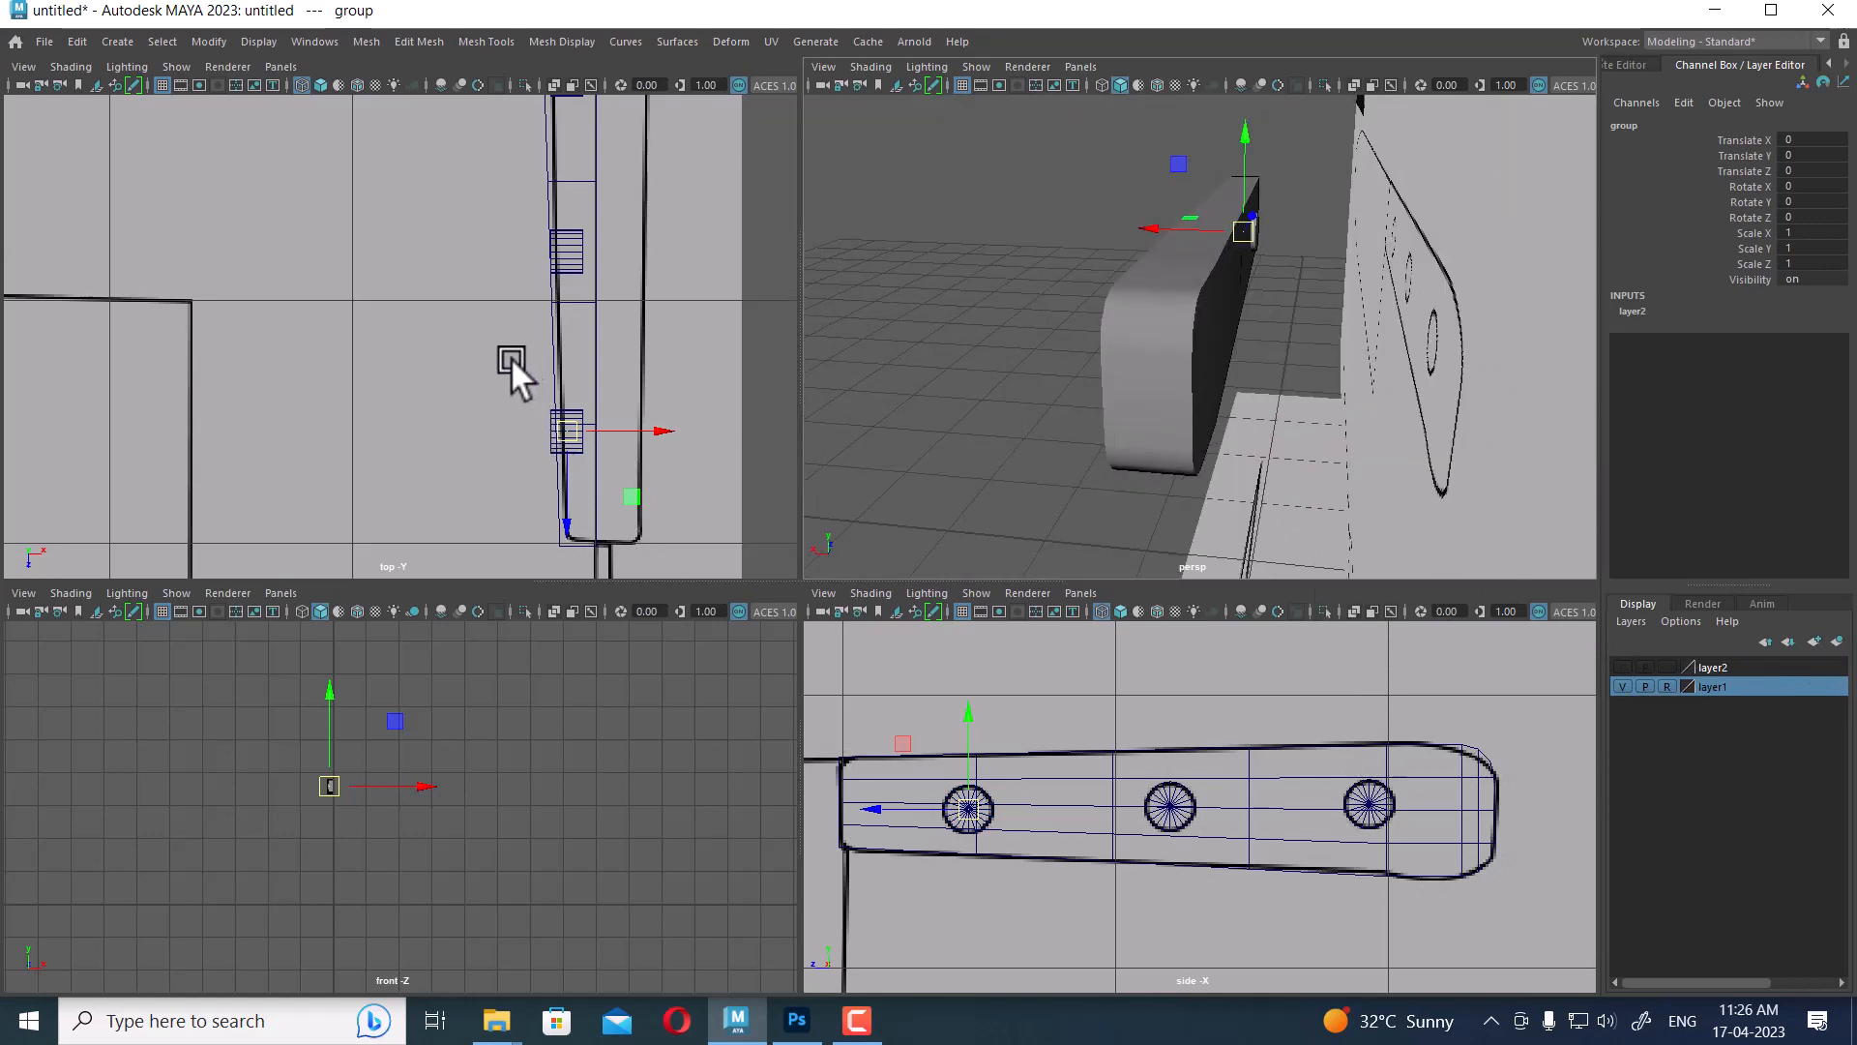
key("space")
scroll(929, 383, "up", 1)
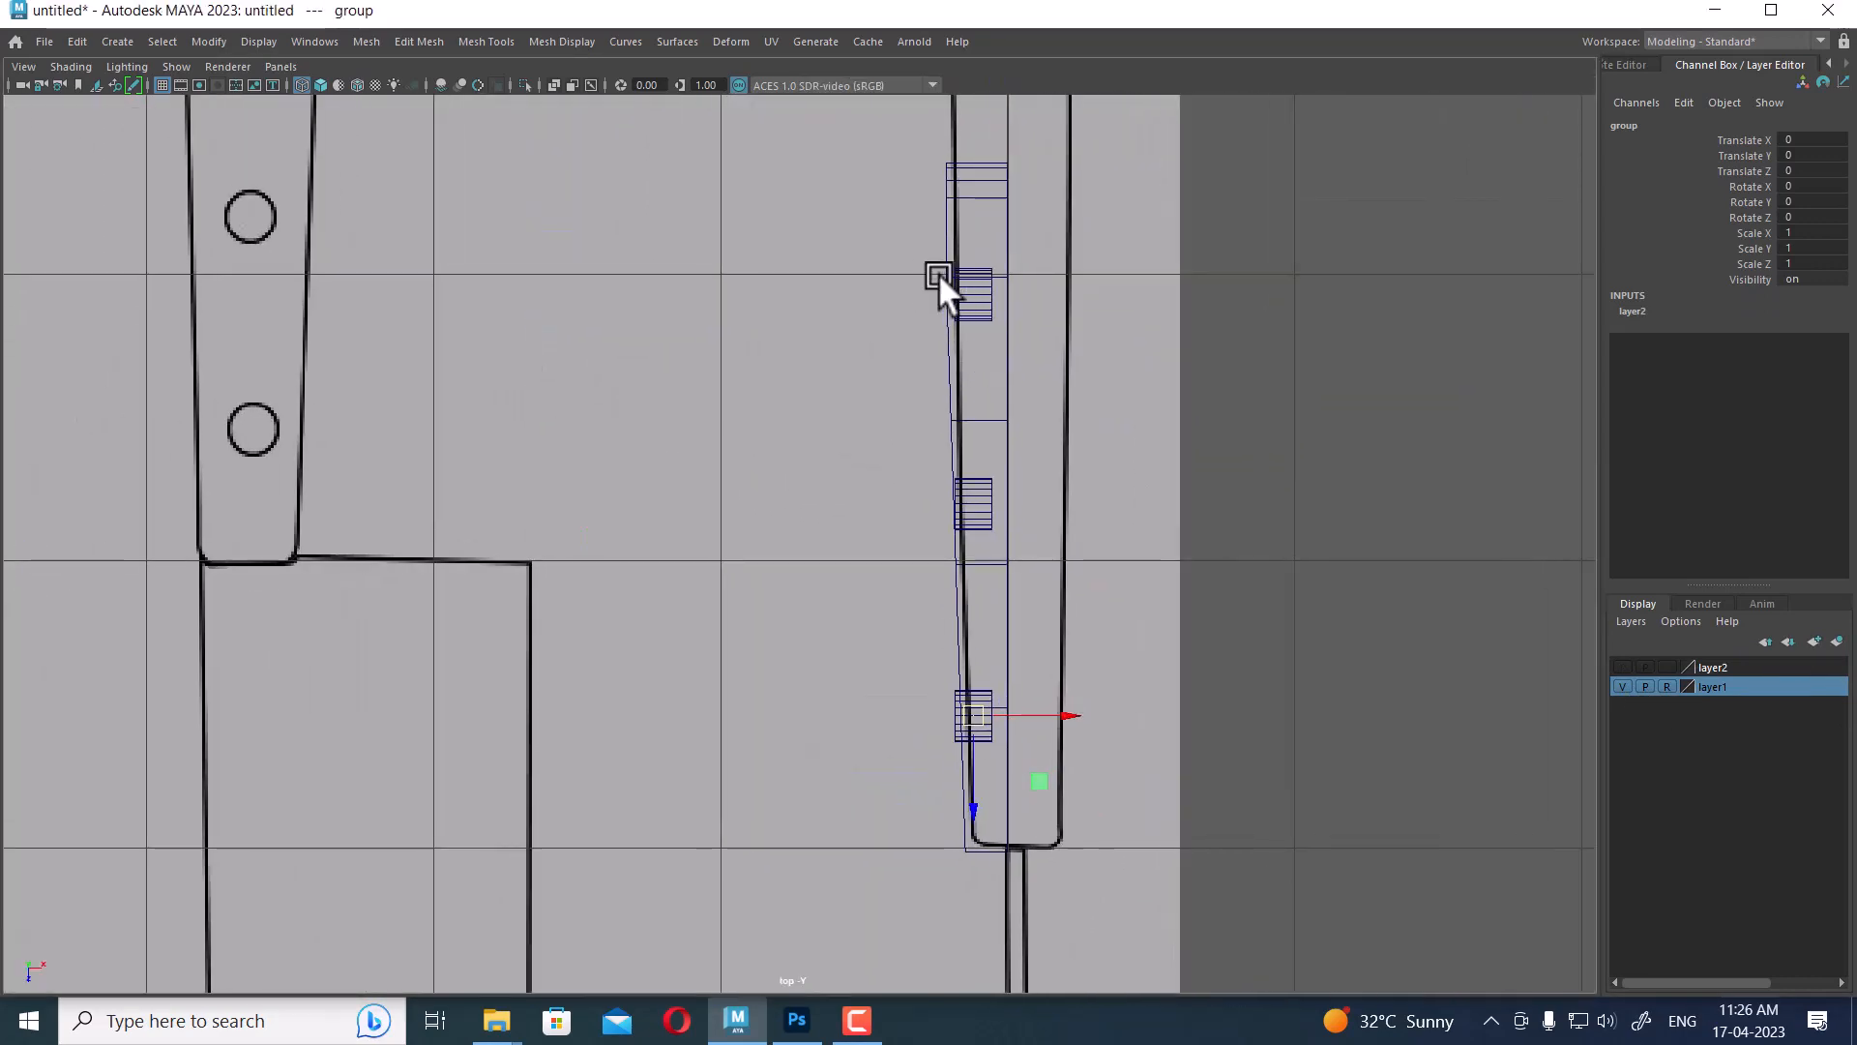
left_click(973, 292)
scroll(973, 306, "up", 1)
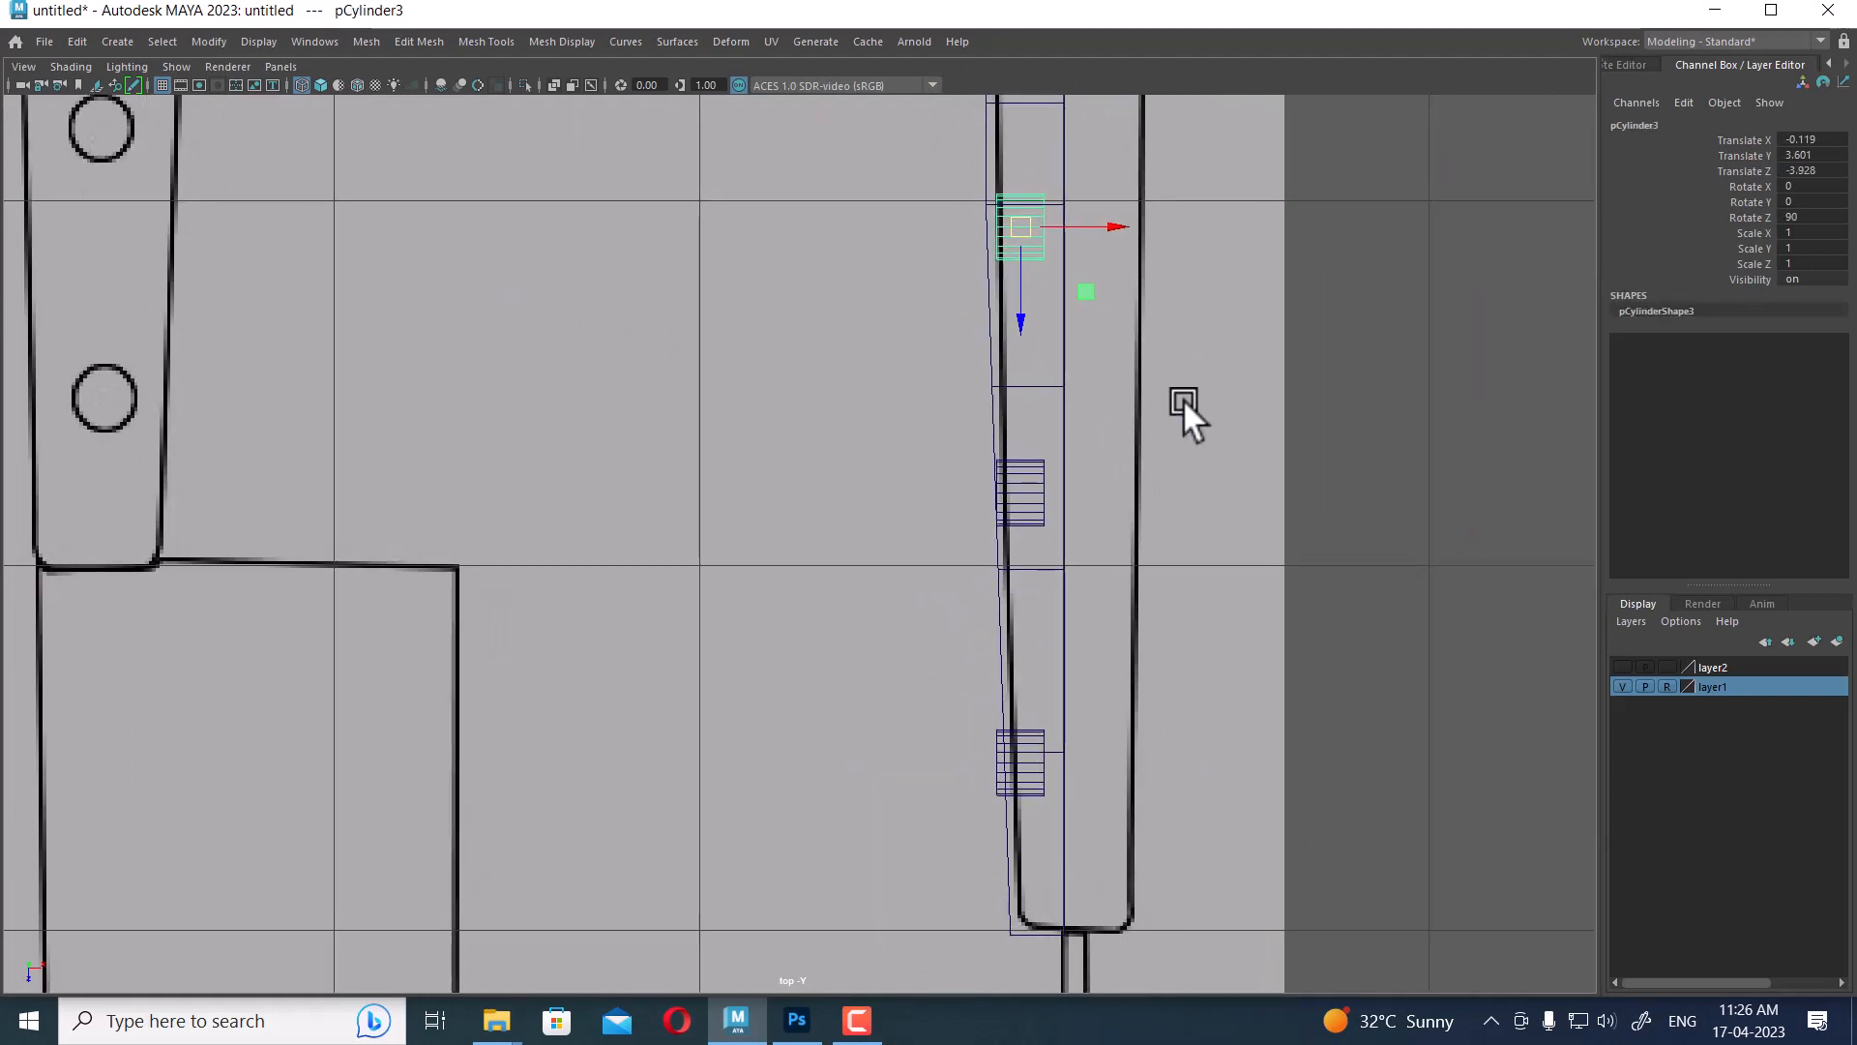
scroll(1209, 367, "up", 1)
middle_click_drag(1193, 246, 1156, 280, "alt")
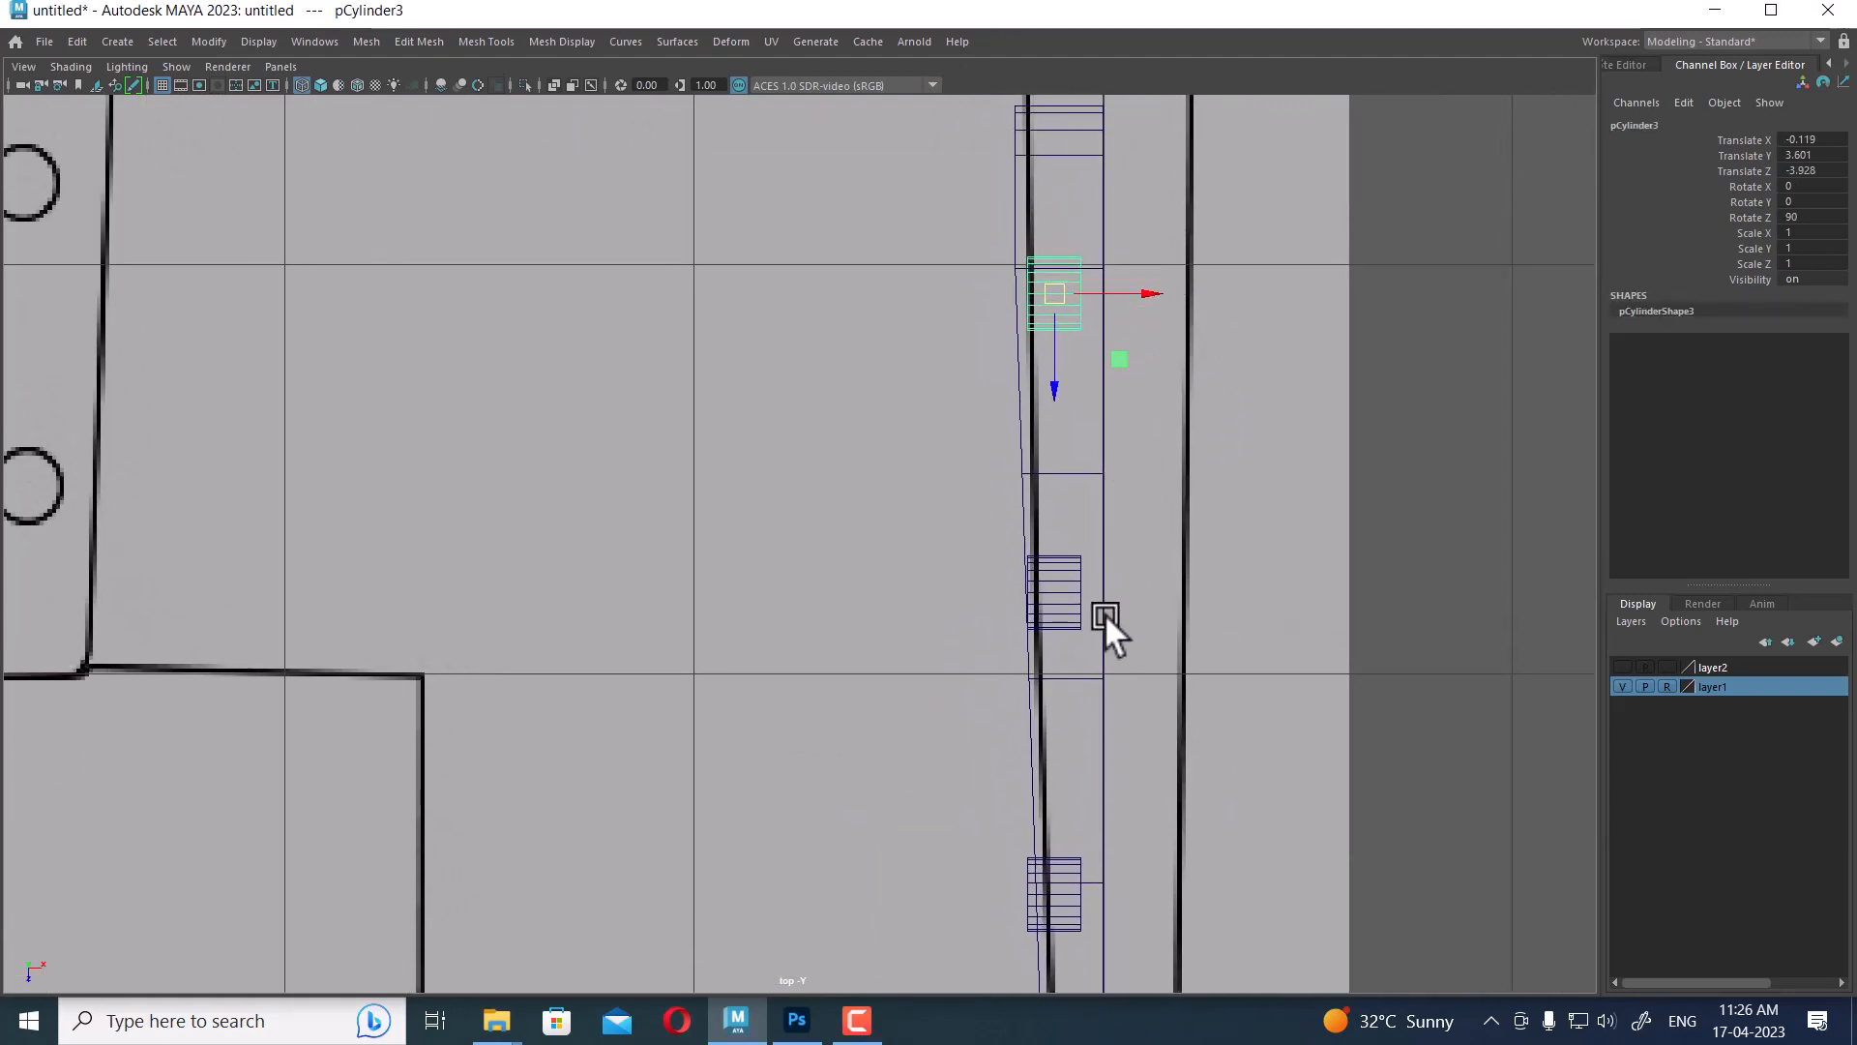
left_click(1065, 617, "shift")
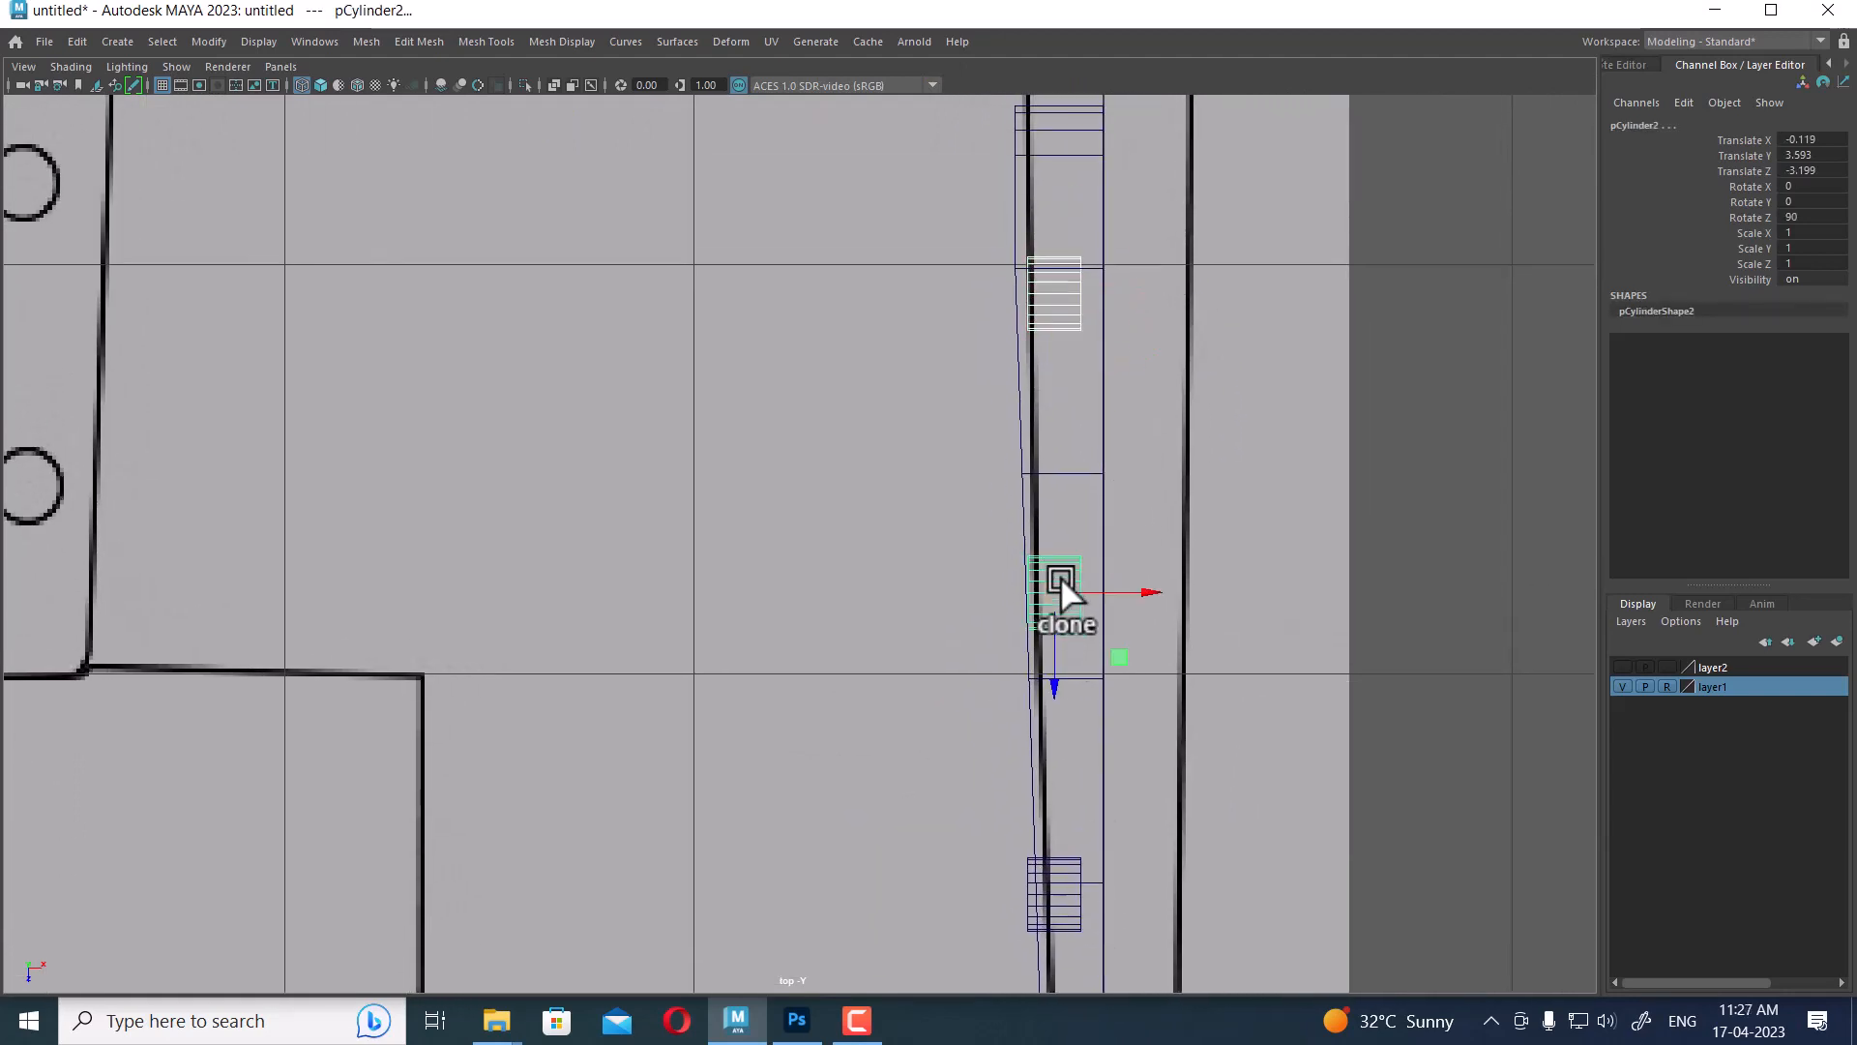
left_click(1056, 919, "shift")
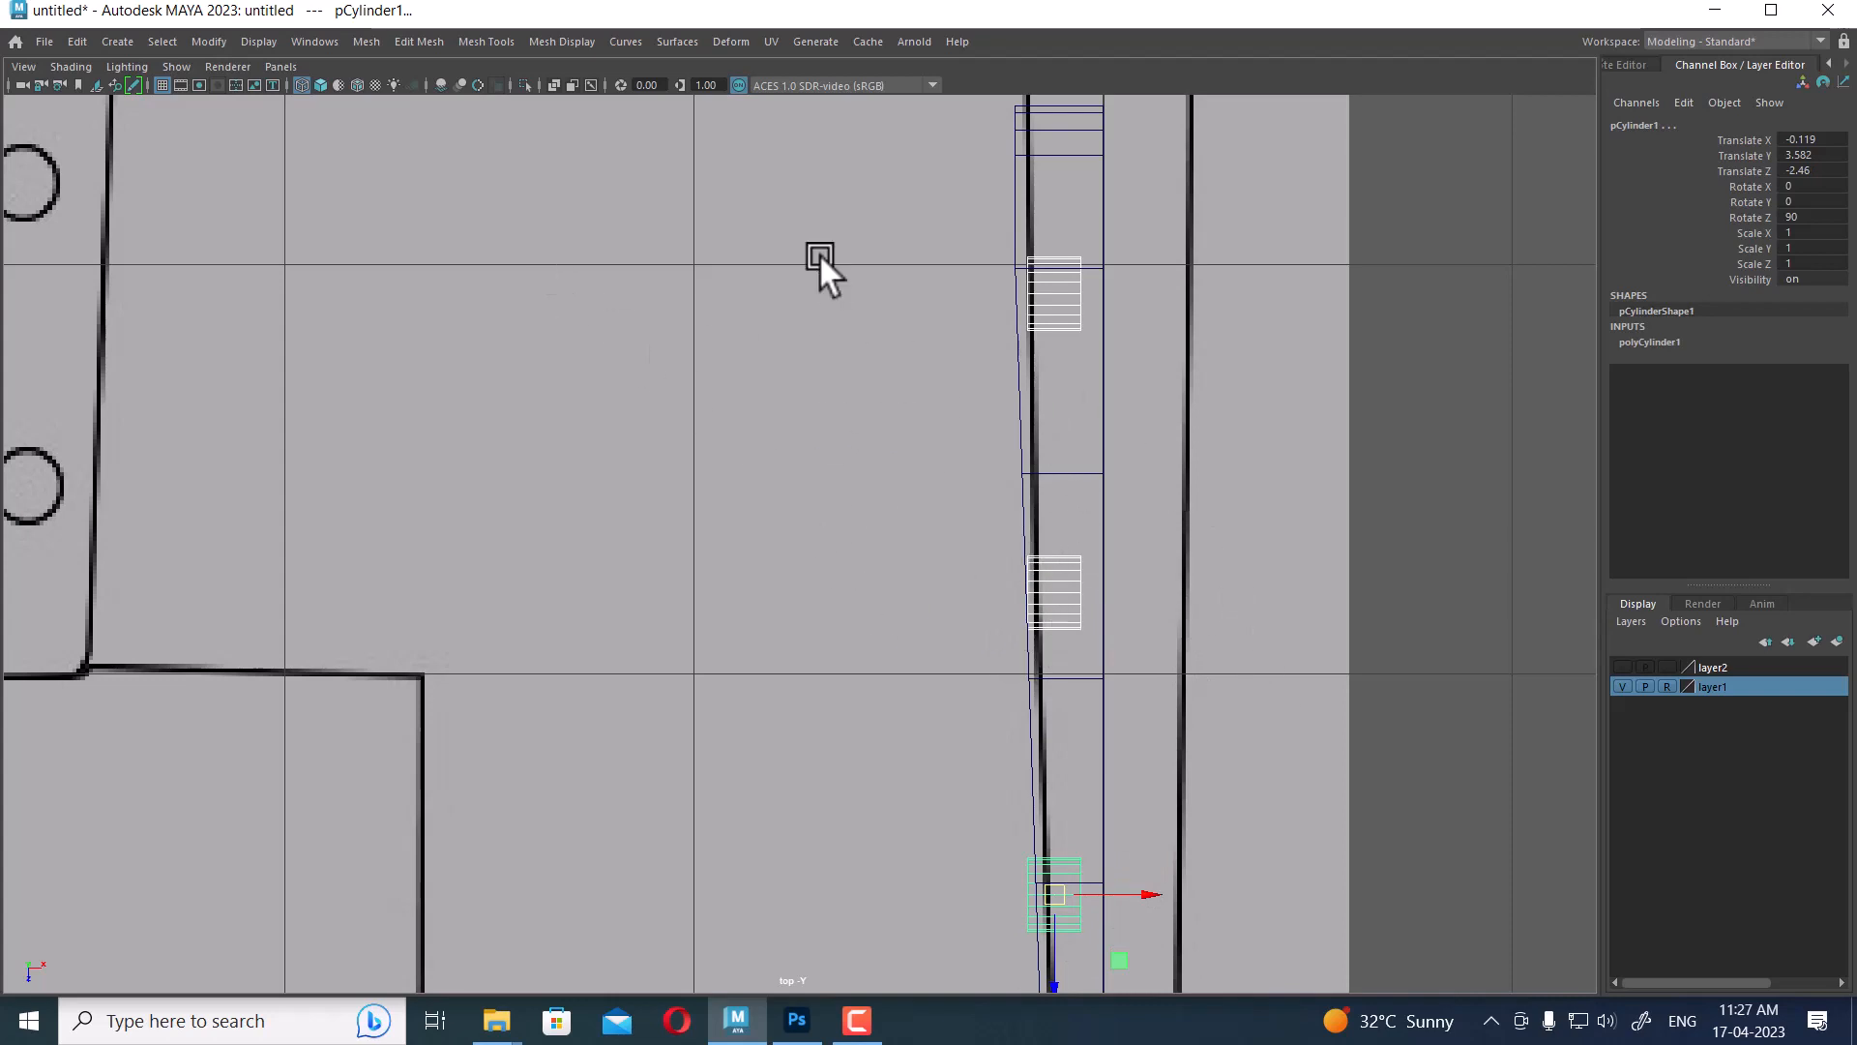
left_click(716, 43)
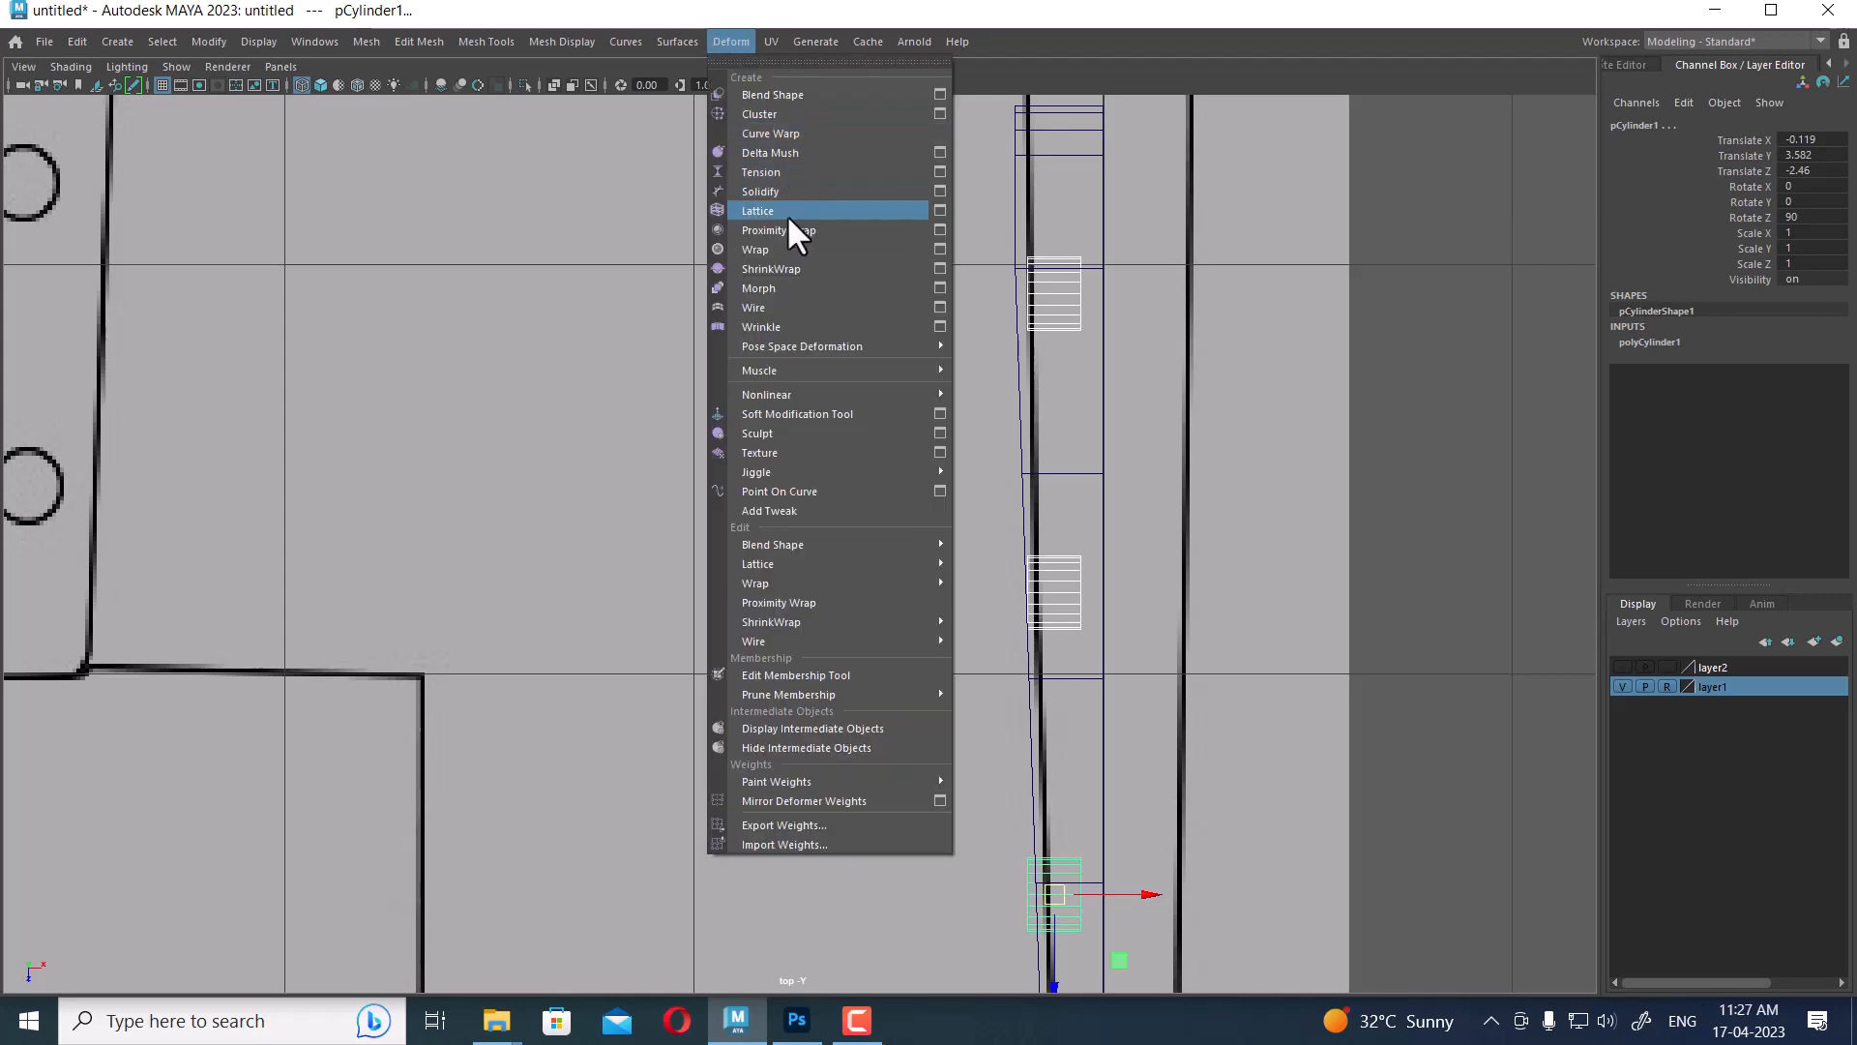
left_click(942, 213)
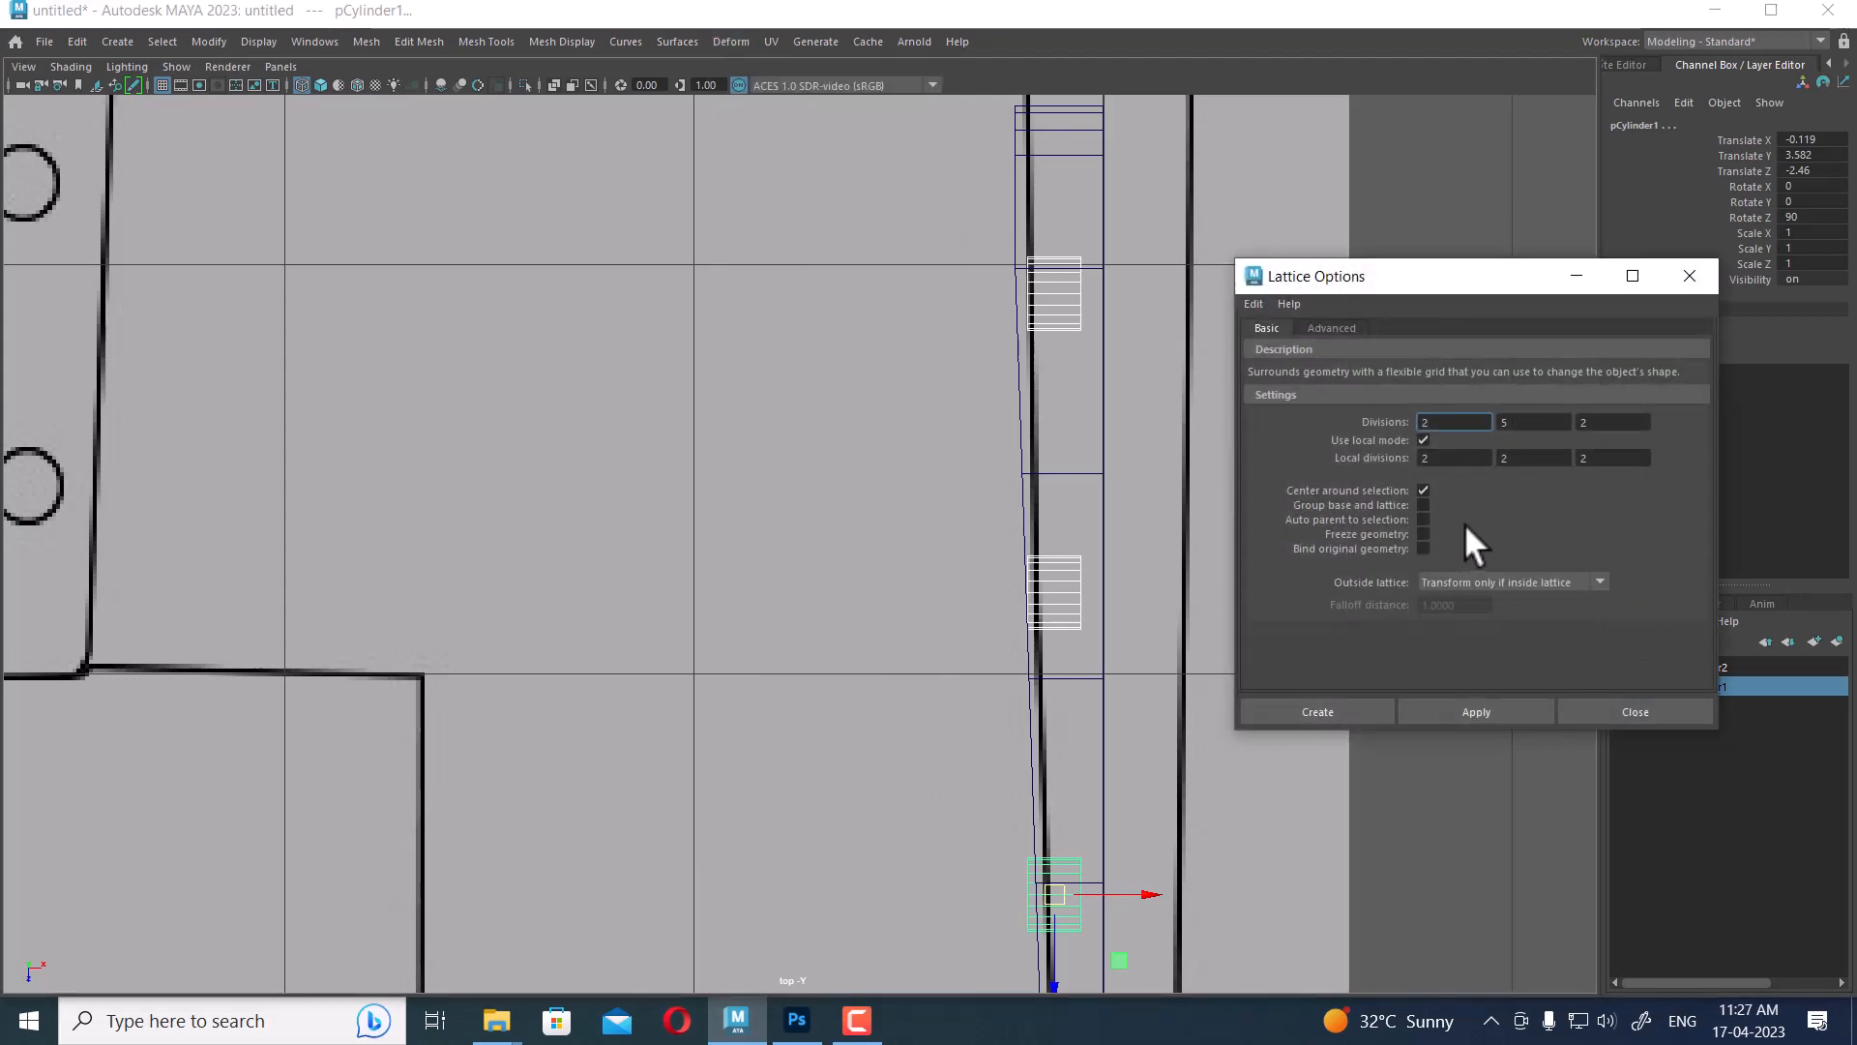
double_click(1503, 423)
key("BackSpace")
type("5")
left_click(1453, 423)
key("Tab")
type("2")
key("Tab")
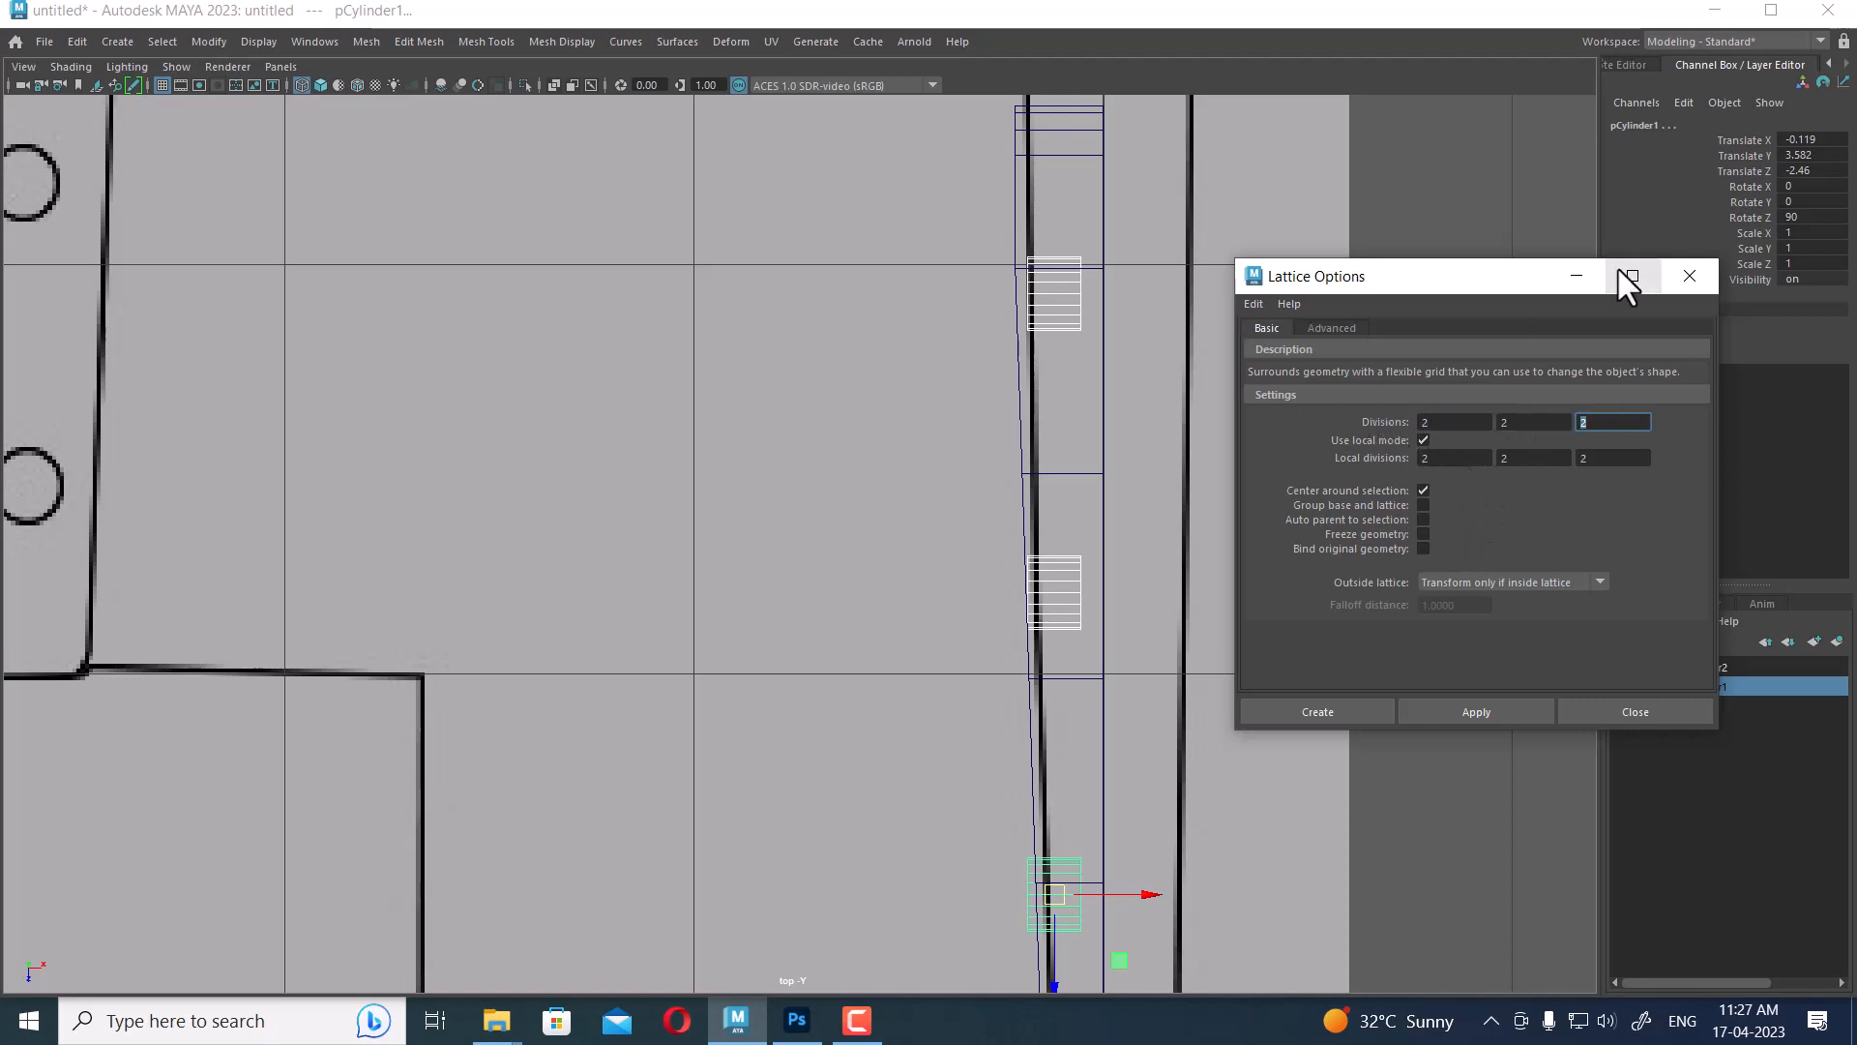
left_click(1340, 707)
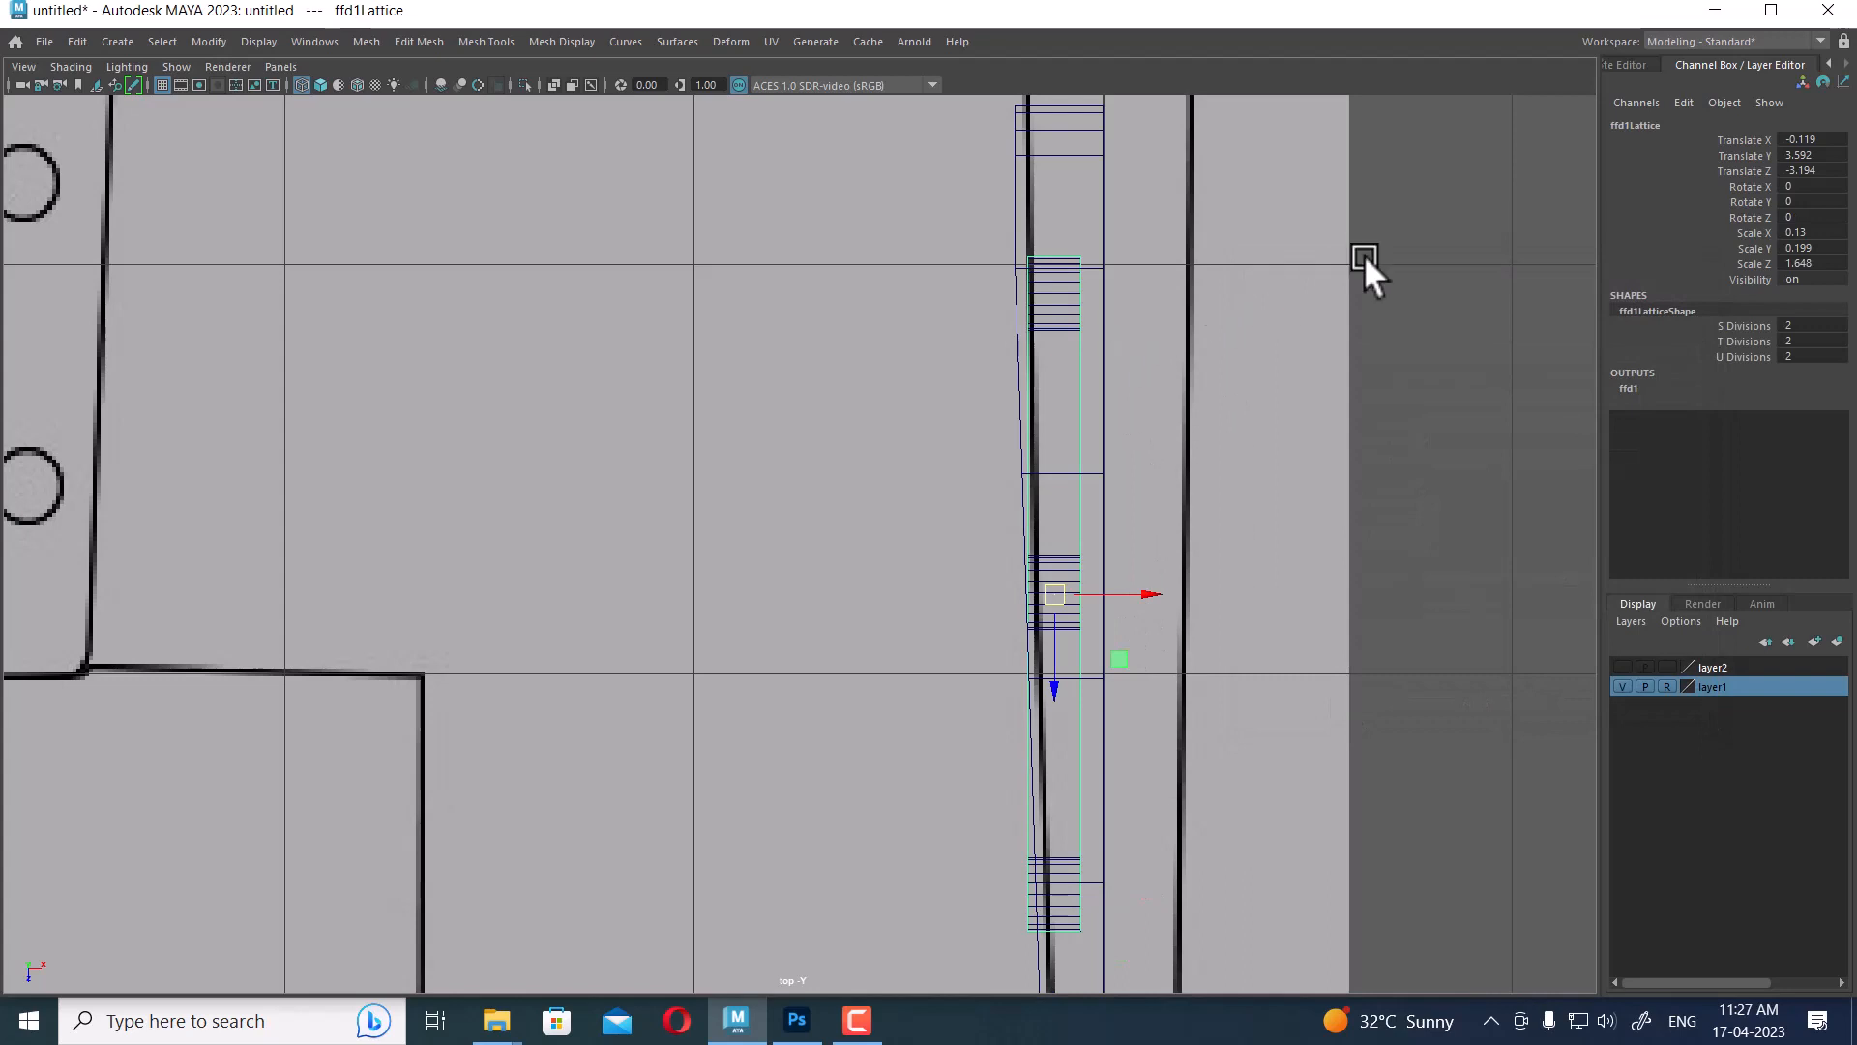
Move the lattice points at the handle's rear end outward along X so the rivets follow the handle's taper
right_click_drag(1444, 234, 1414, 131)
left_click_drag(1279, 187, 987, 290)
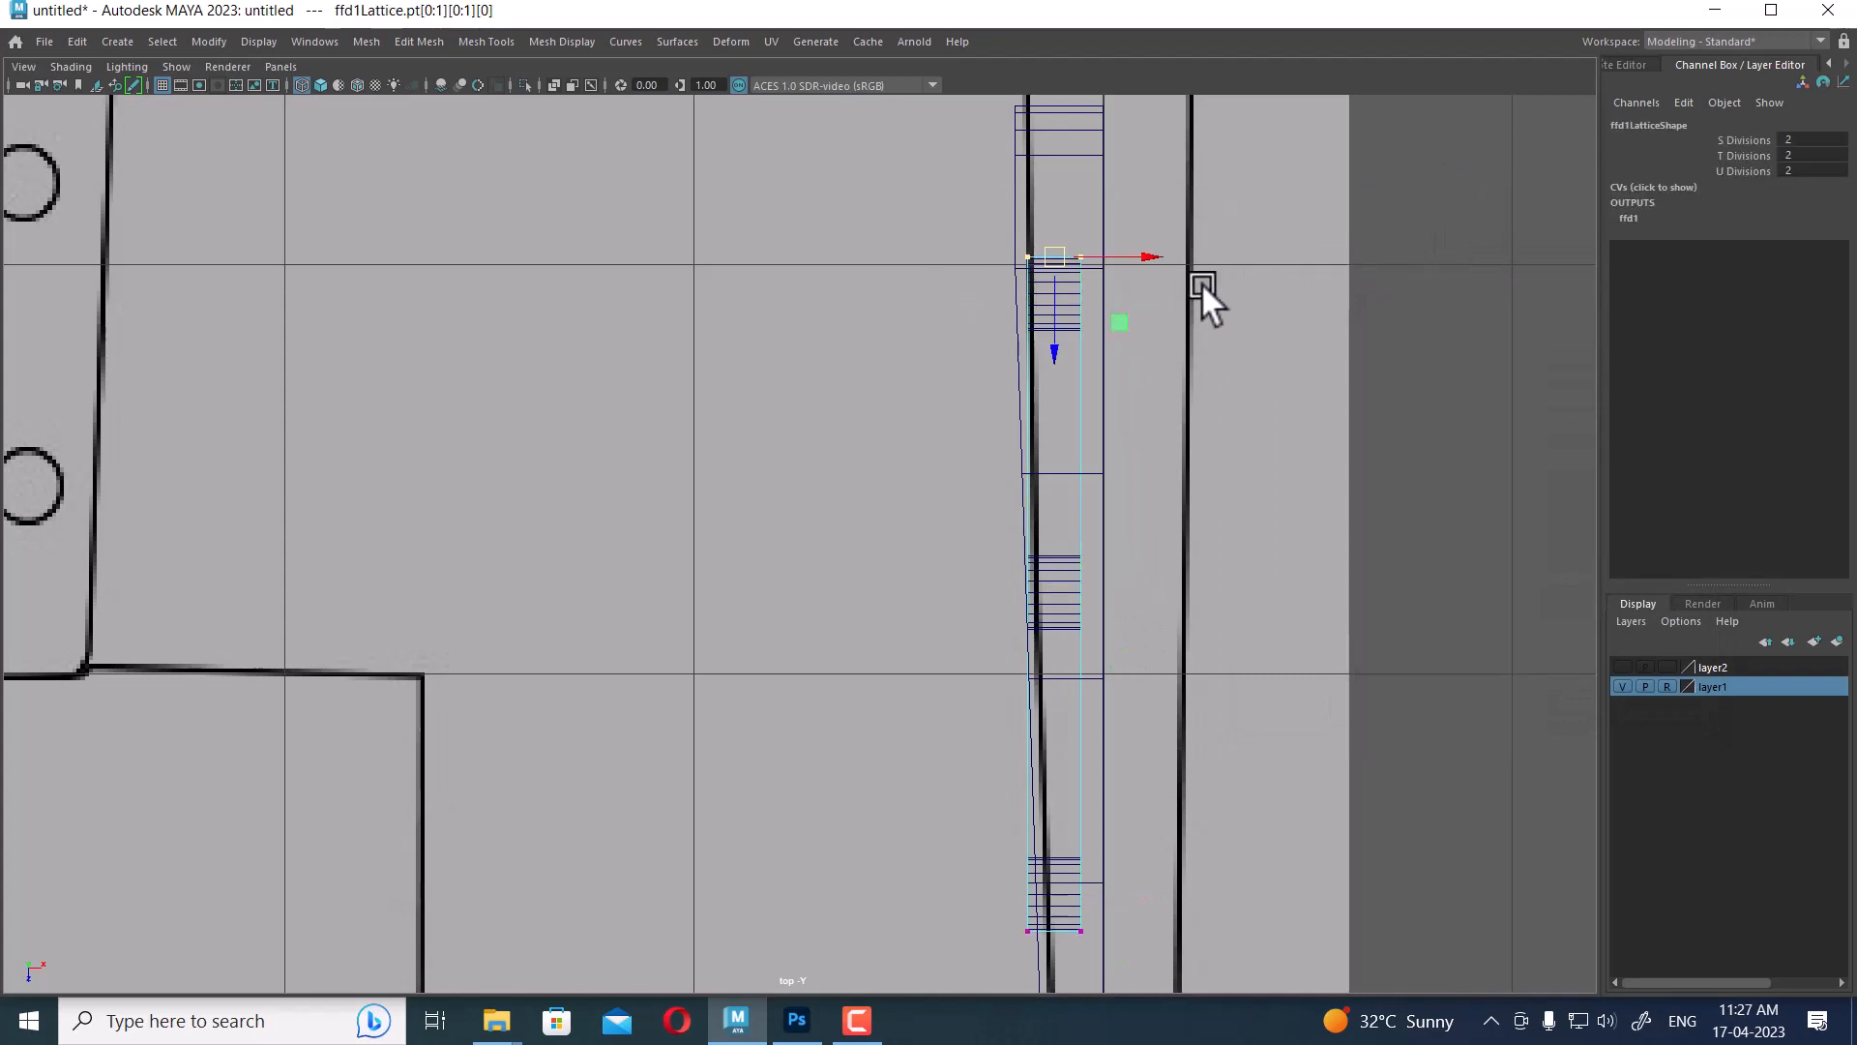
left_click_drag(1159, 259, 1134, 259)
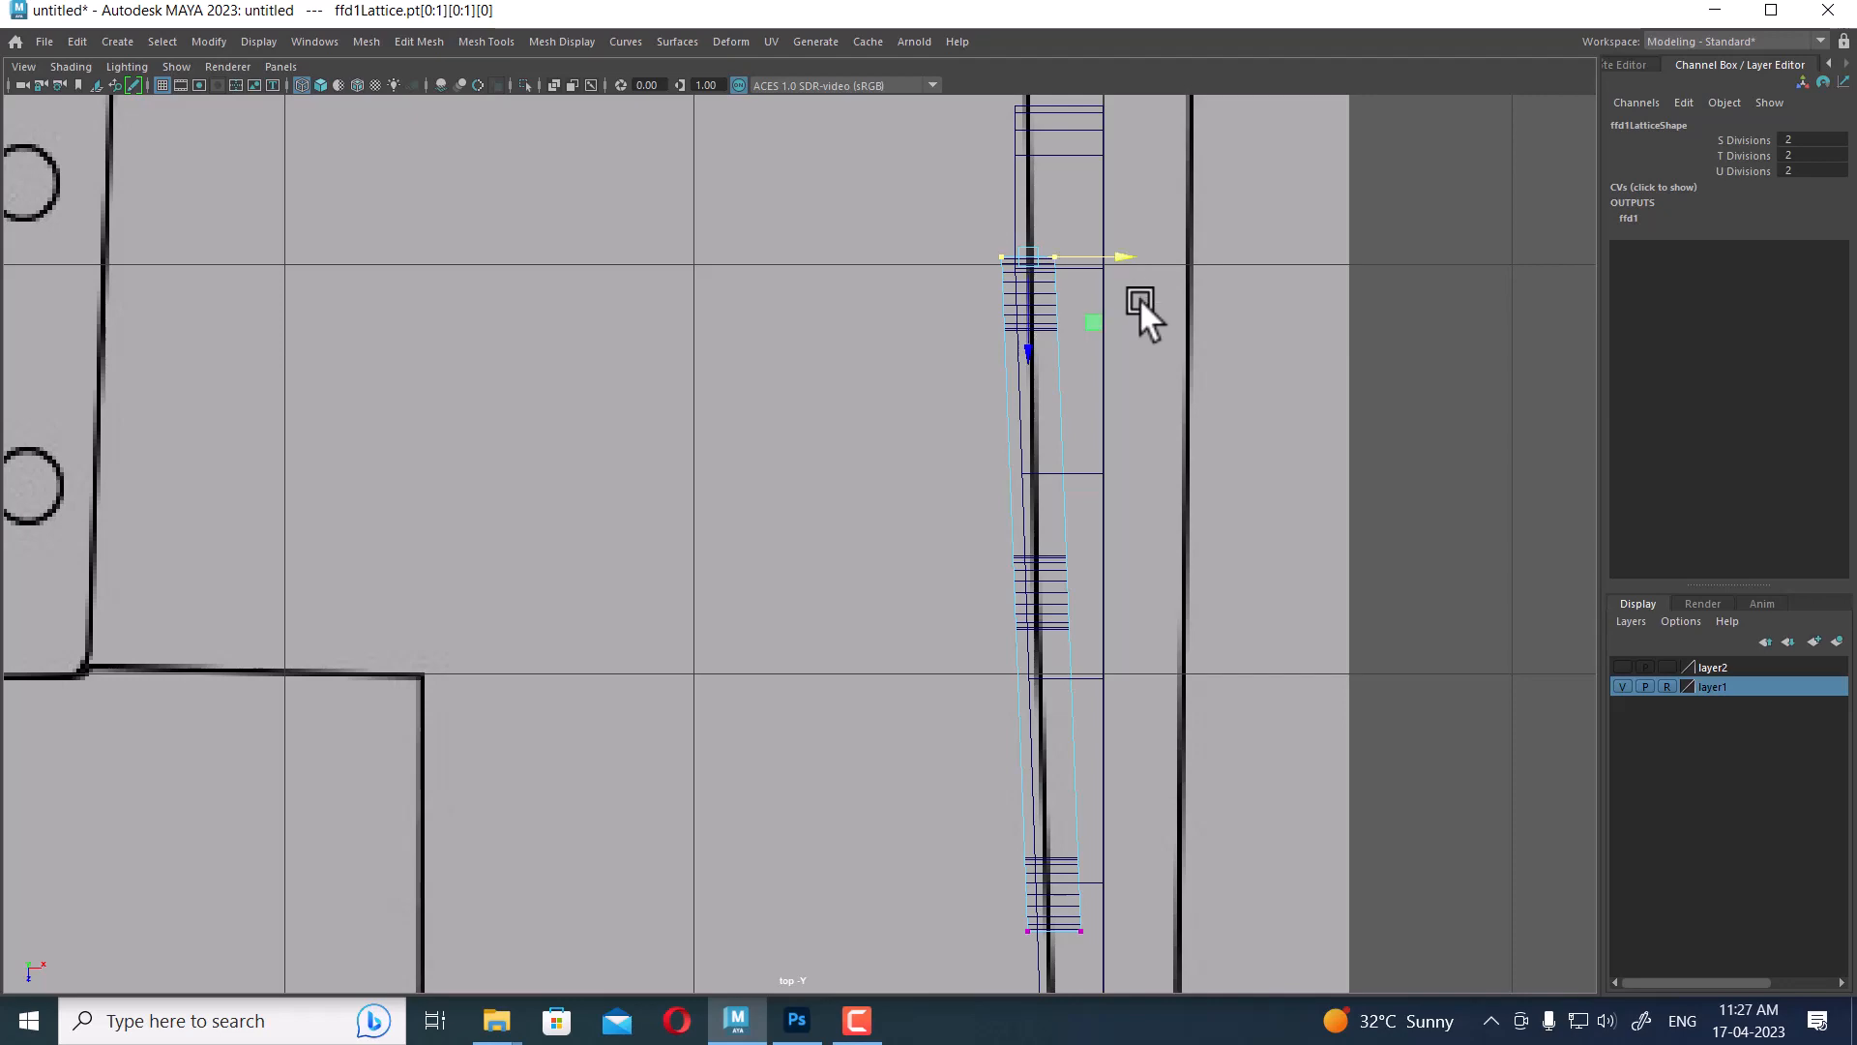
Check how the shifted rivets sit on the handle's outer face in wireframe and shaded perspective views
key("space")
left_click_drag(1409, 538, 1387, 315)
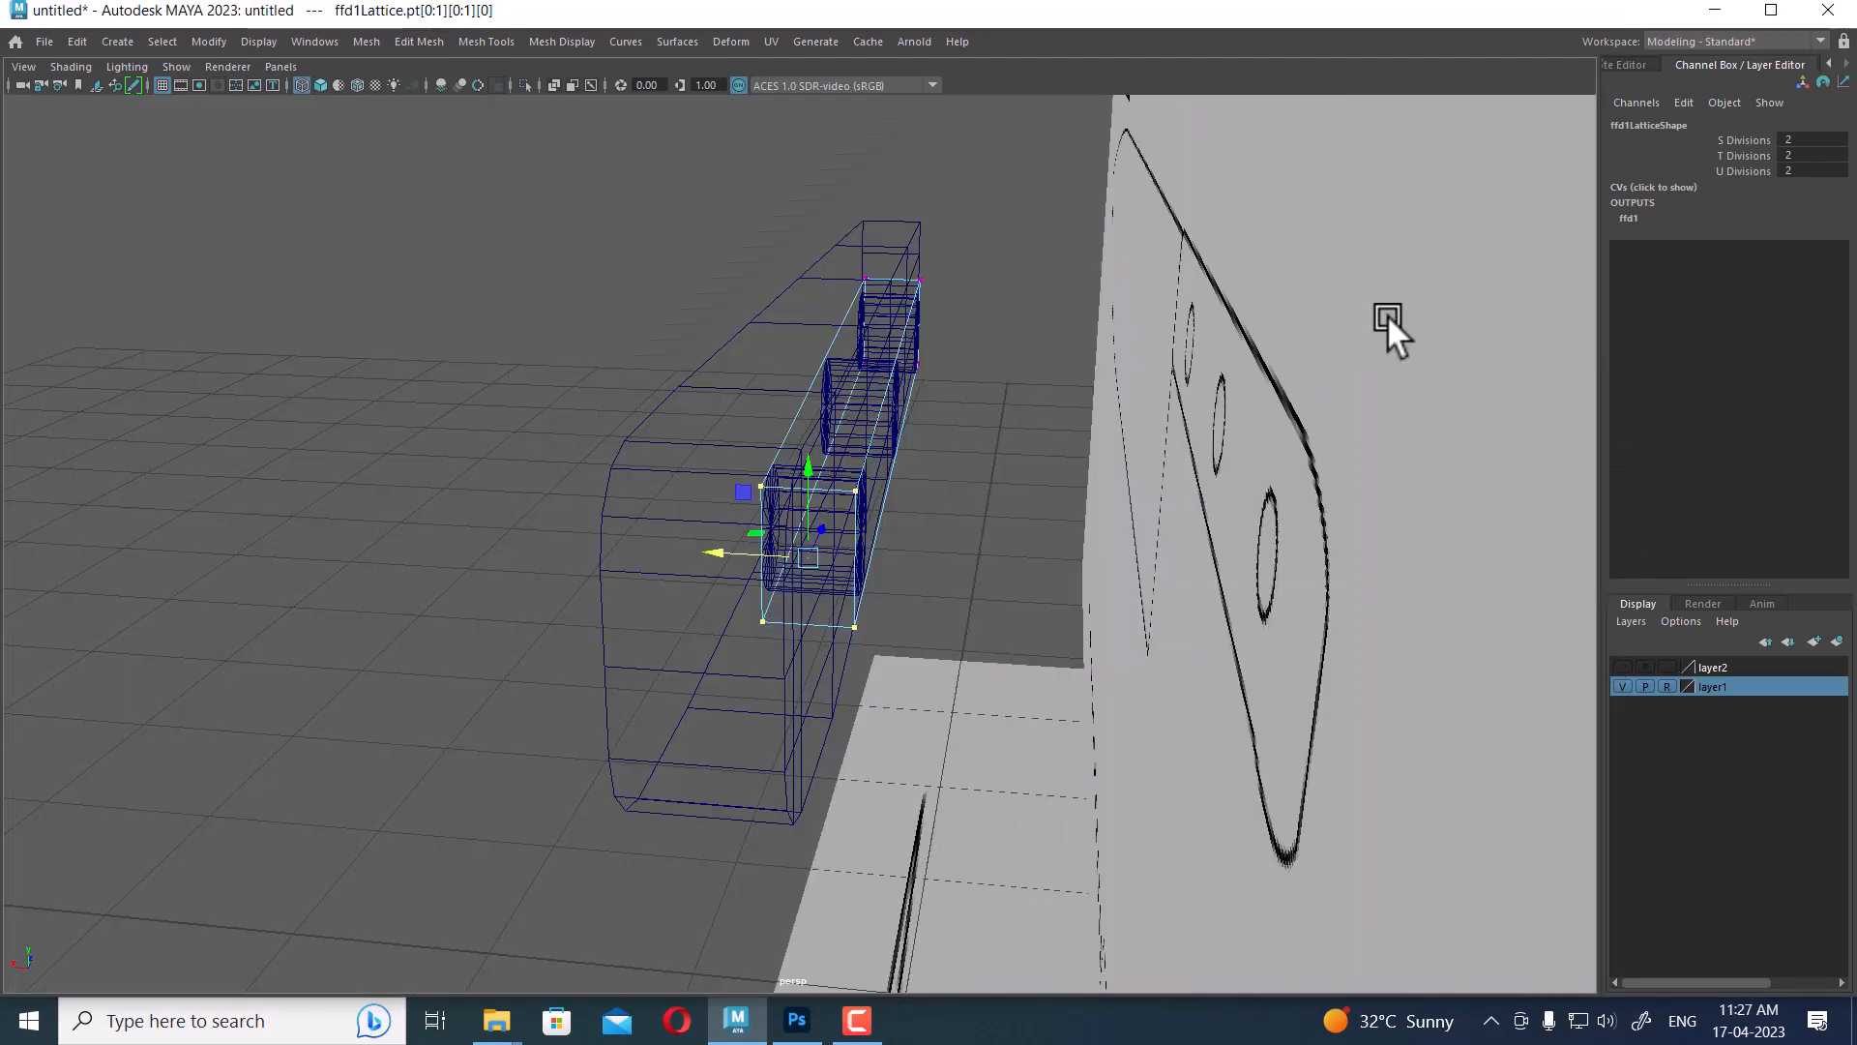
mouse_move(1105, 548)
left_mouse_down("alt")
mouse_move(934, 532)
mouse_move(1203, 605)
mouse_move(1148, 627)
left_mouse_up("alt")
key("4")
key("5")
right_click_drag(1142, 451, 1099, 445)
mouse_move(1099, 445)
left_mouse_down("alt")
mouse_move(994, 427)
mouse_move(1077, 506)
mouse_move(1202, 489)
mouse_move(1192, 437)
mouse_move(1203, 537)
mouse_move(1013, 578)
mouse_move(1220, 491)
mouse_move(1155, 515)
mouse_move(772, 493)
mouse_move(793, 501)
left_mouse_up("alt")
key("ctrl+z")
key("space")
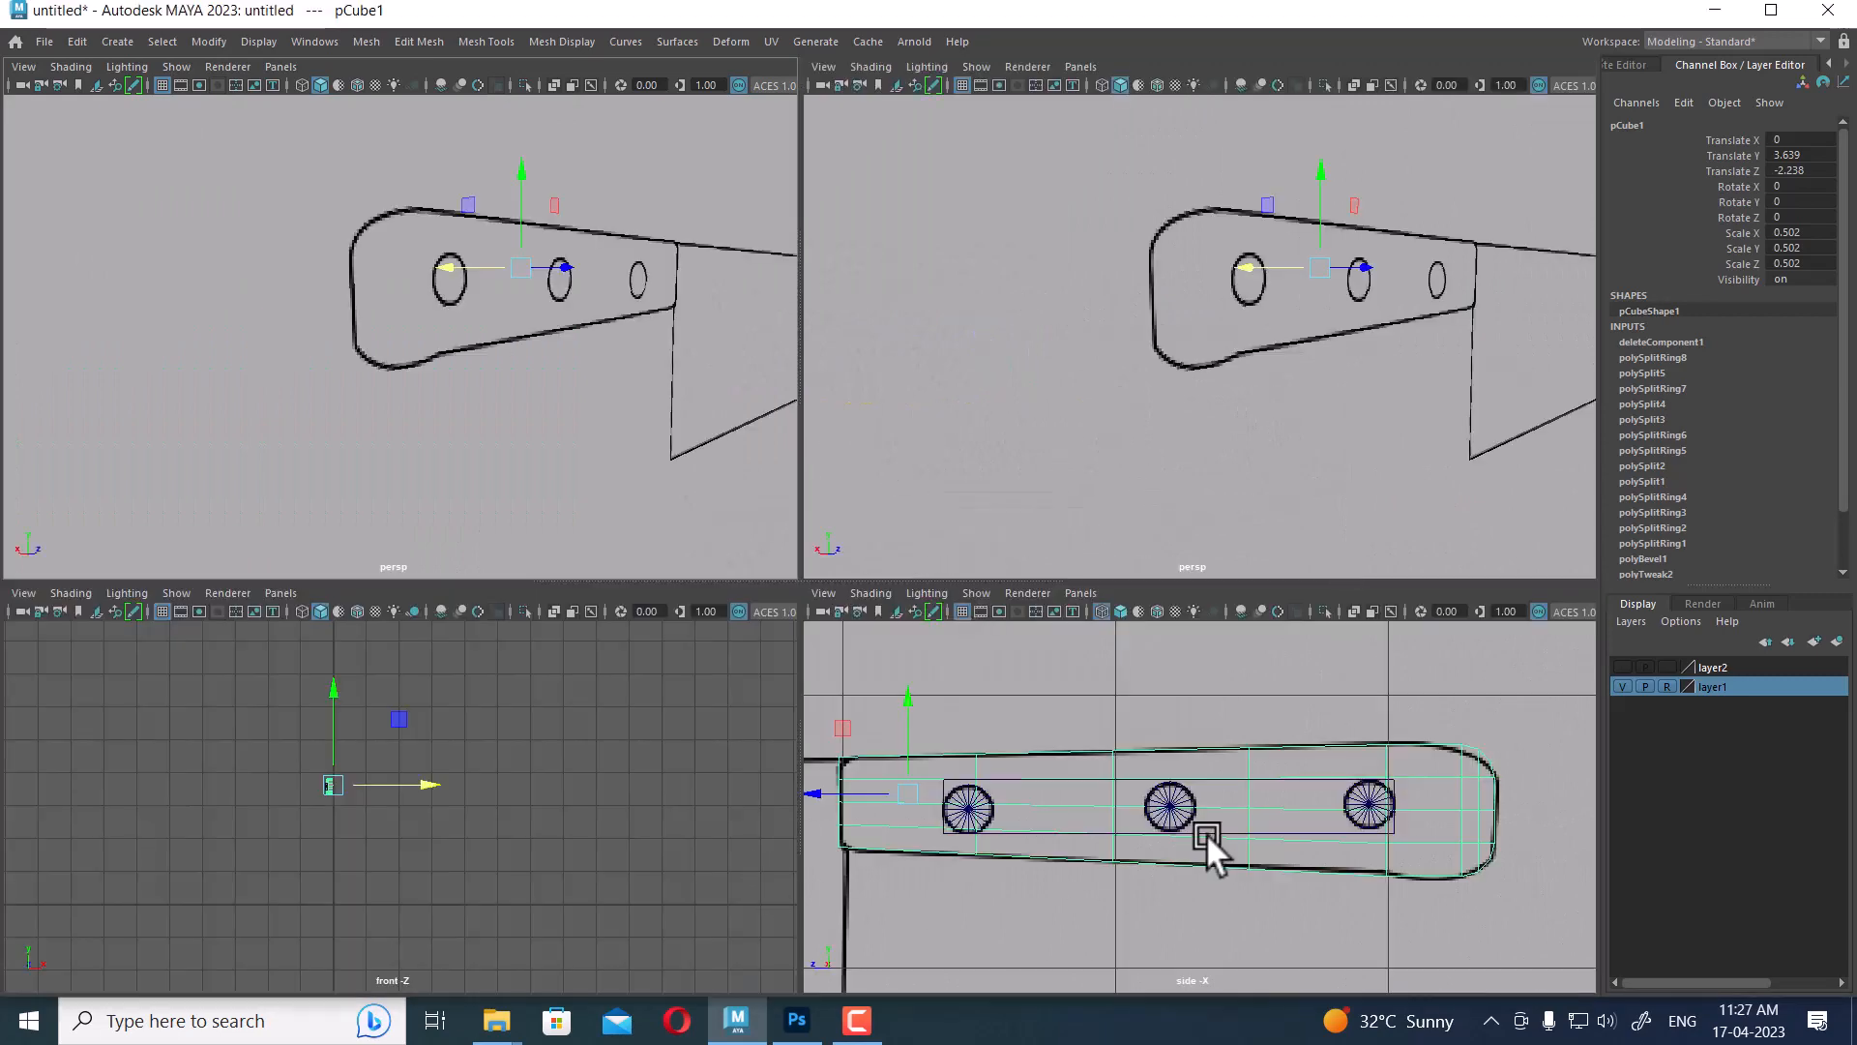
Hide the grid in the side view with the whole knife reference in frame
scroll(1199, 822, "down", 5)
key("space")
middle_click_drag(1058, 796, 1054, 607, "alt")
right_click_drag(1054, 607, 1169, 706, "alt")
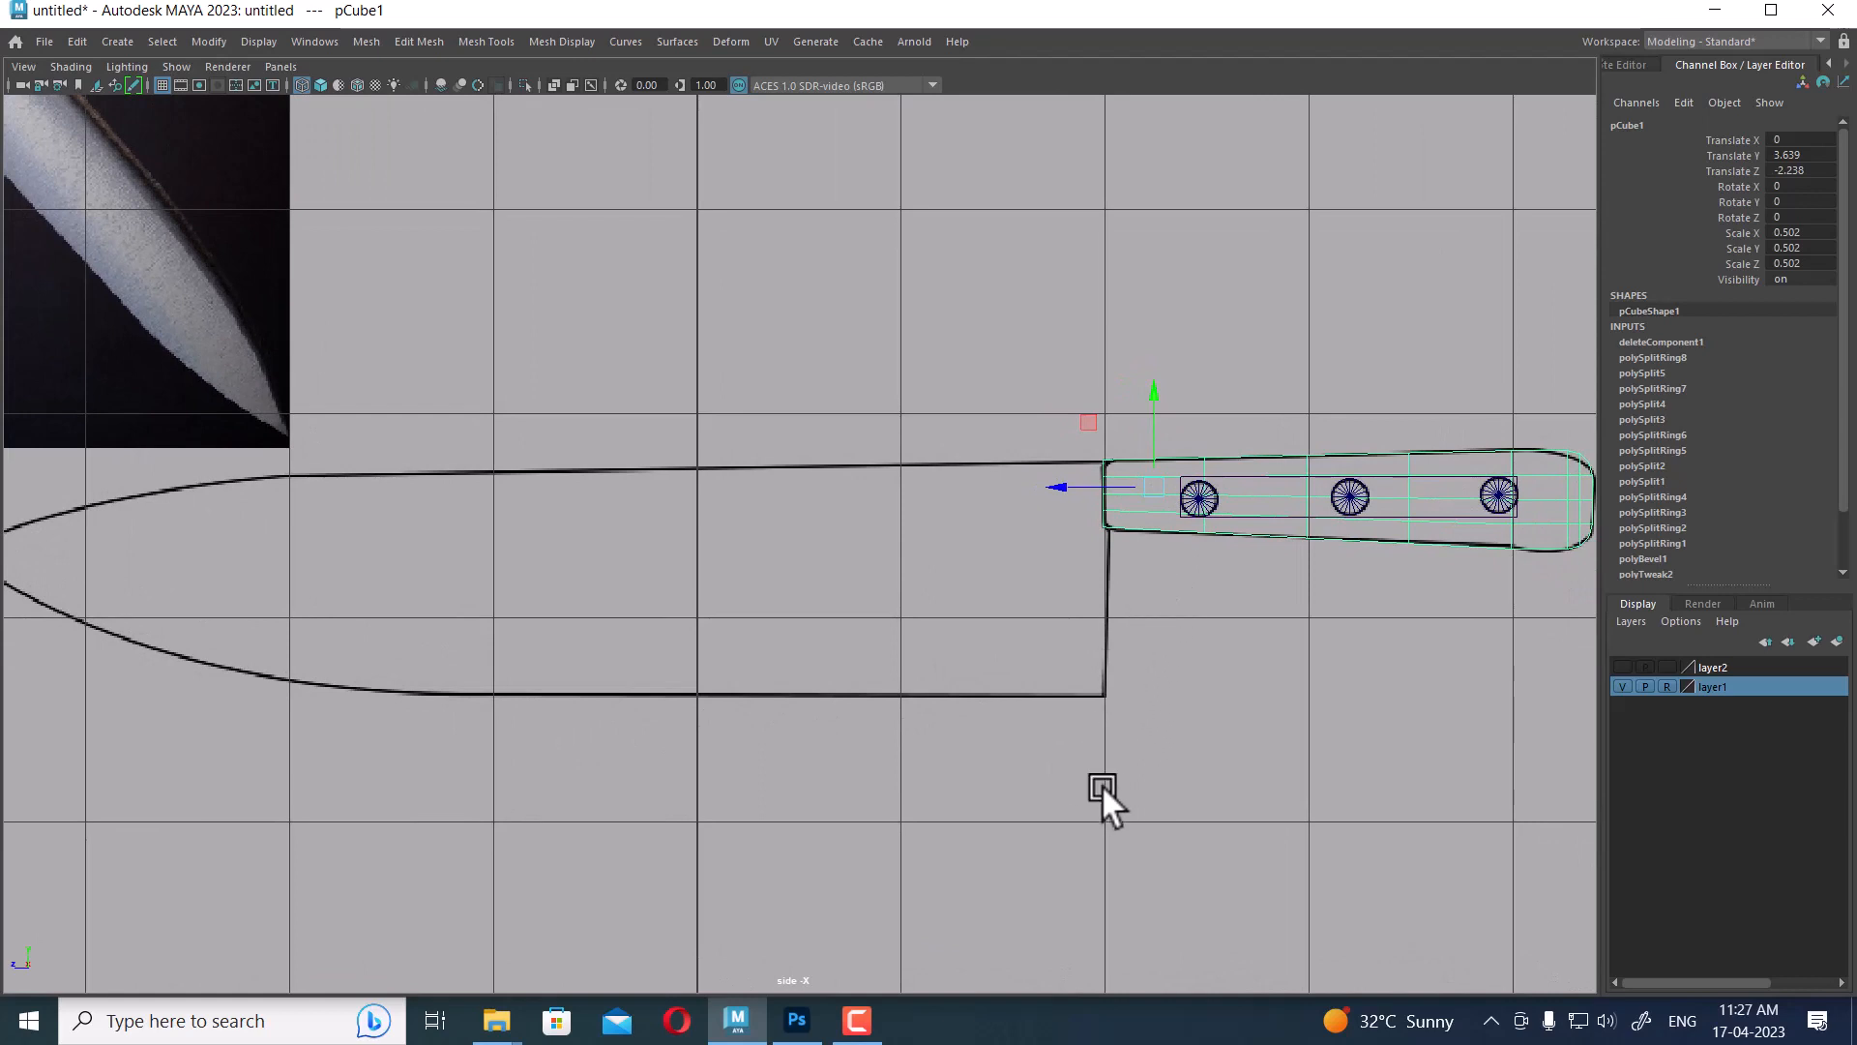
scroll(851, 571, "down", 8)
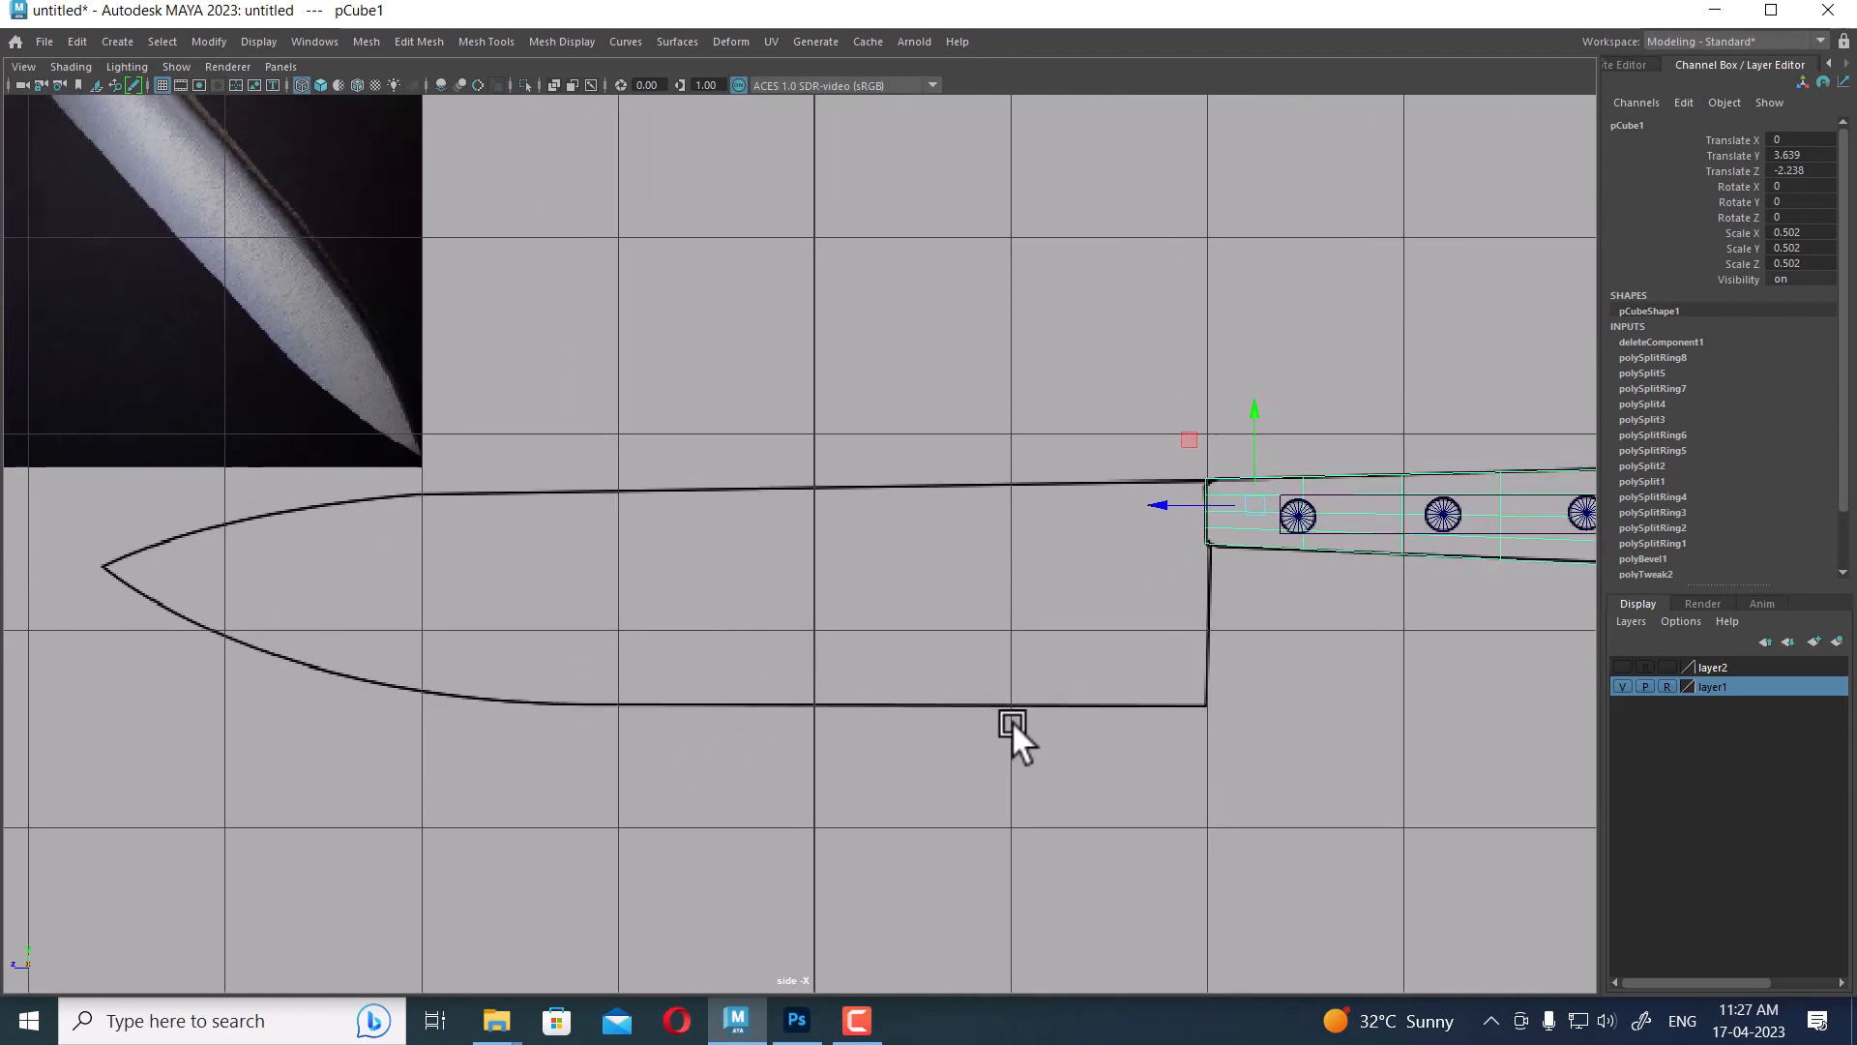
scroll(1065, 664, "up", 1)
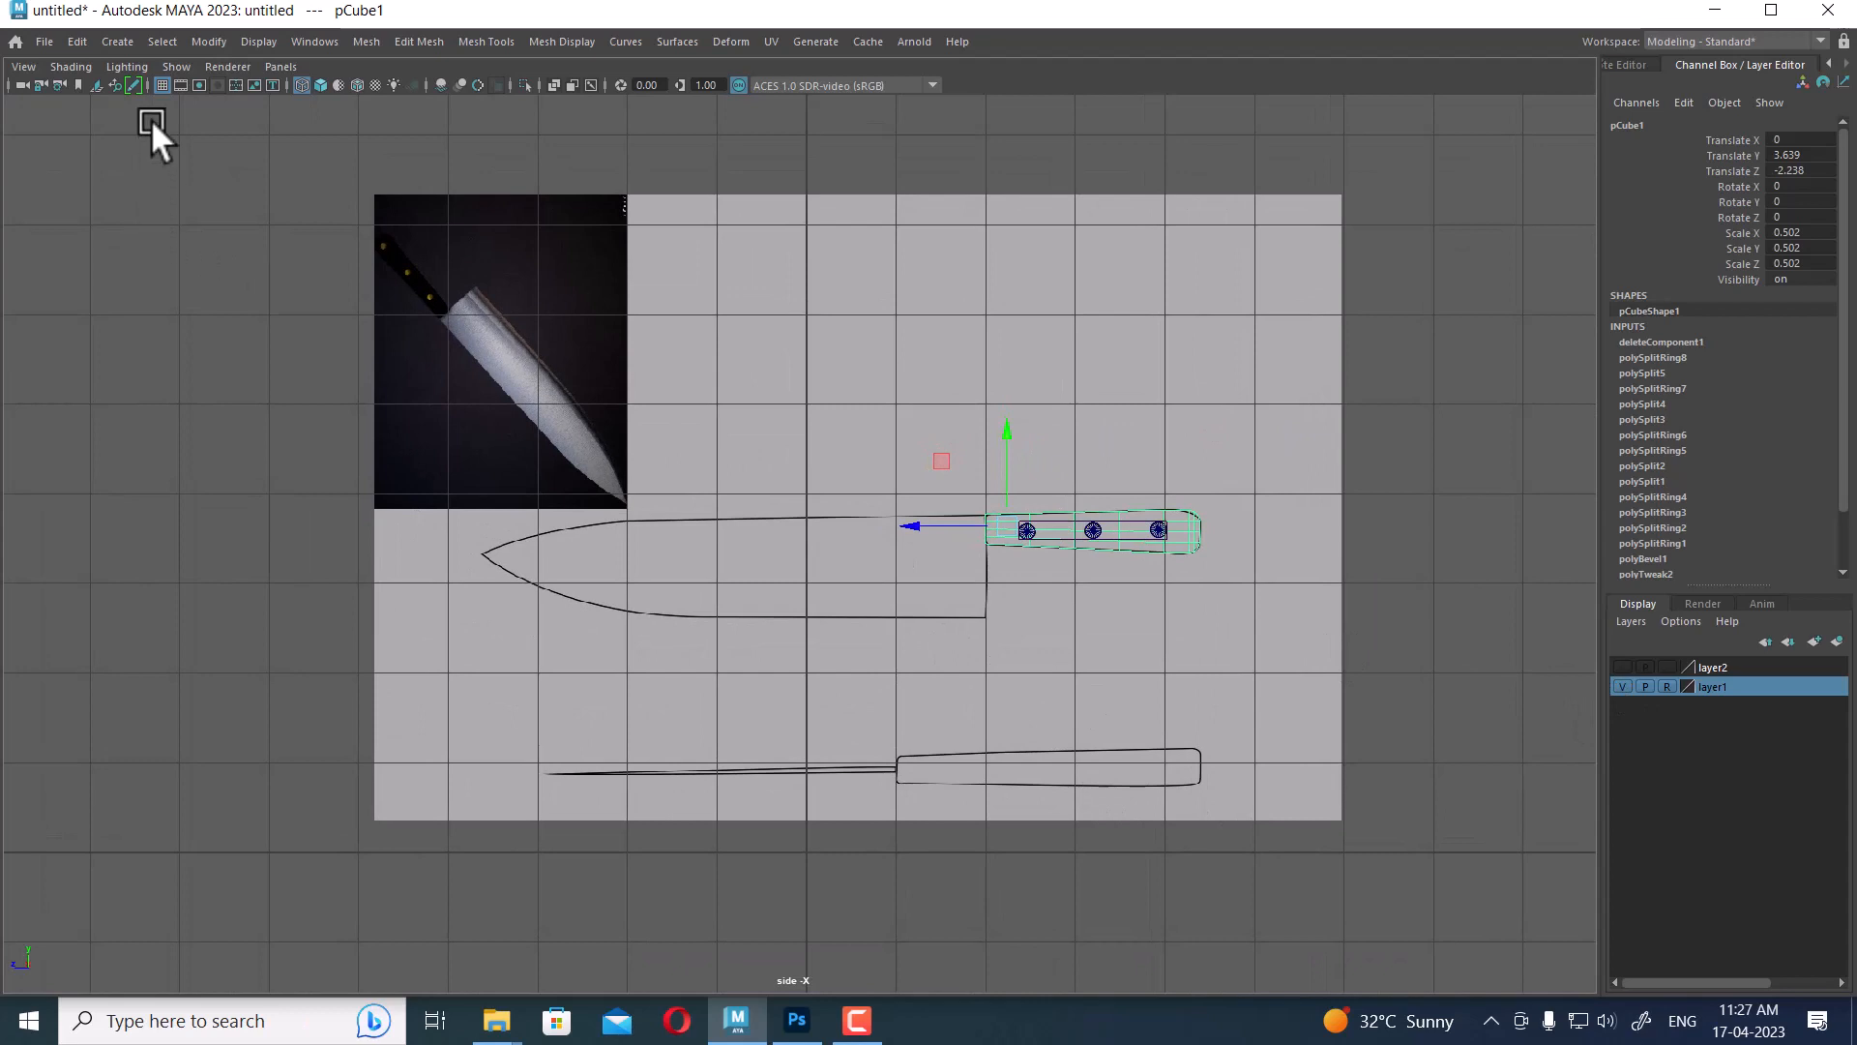
left_click(160, 84)
scroll(1123, 635, "up", 2)
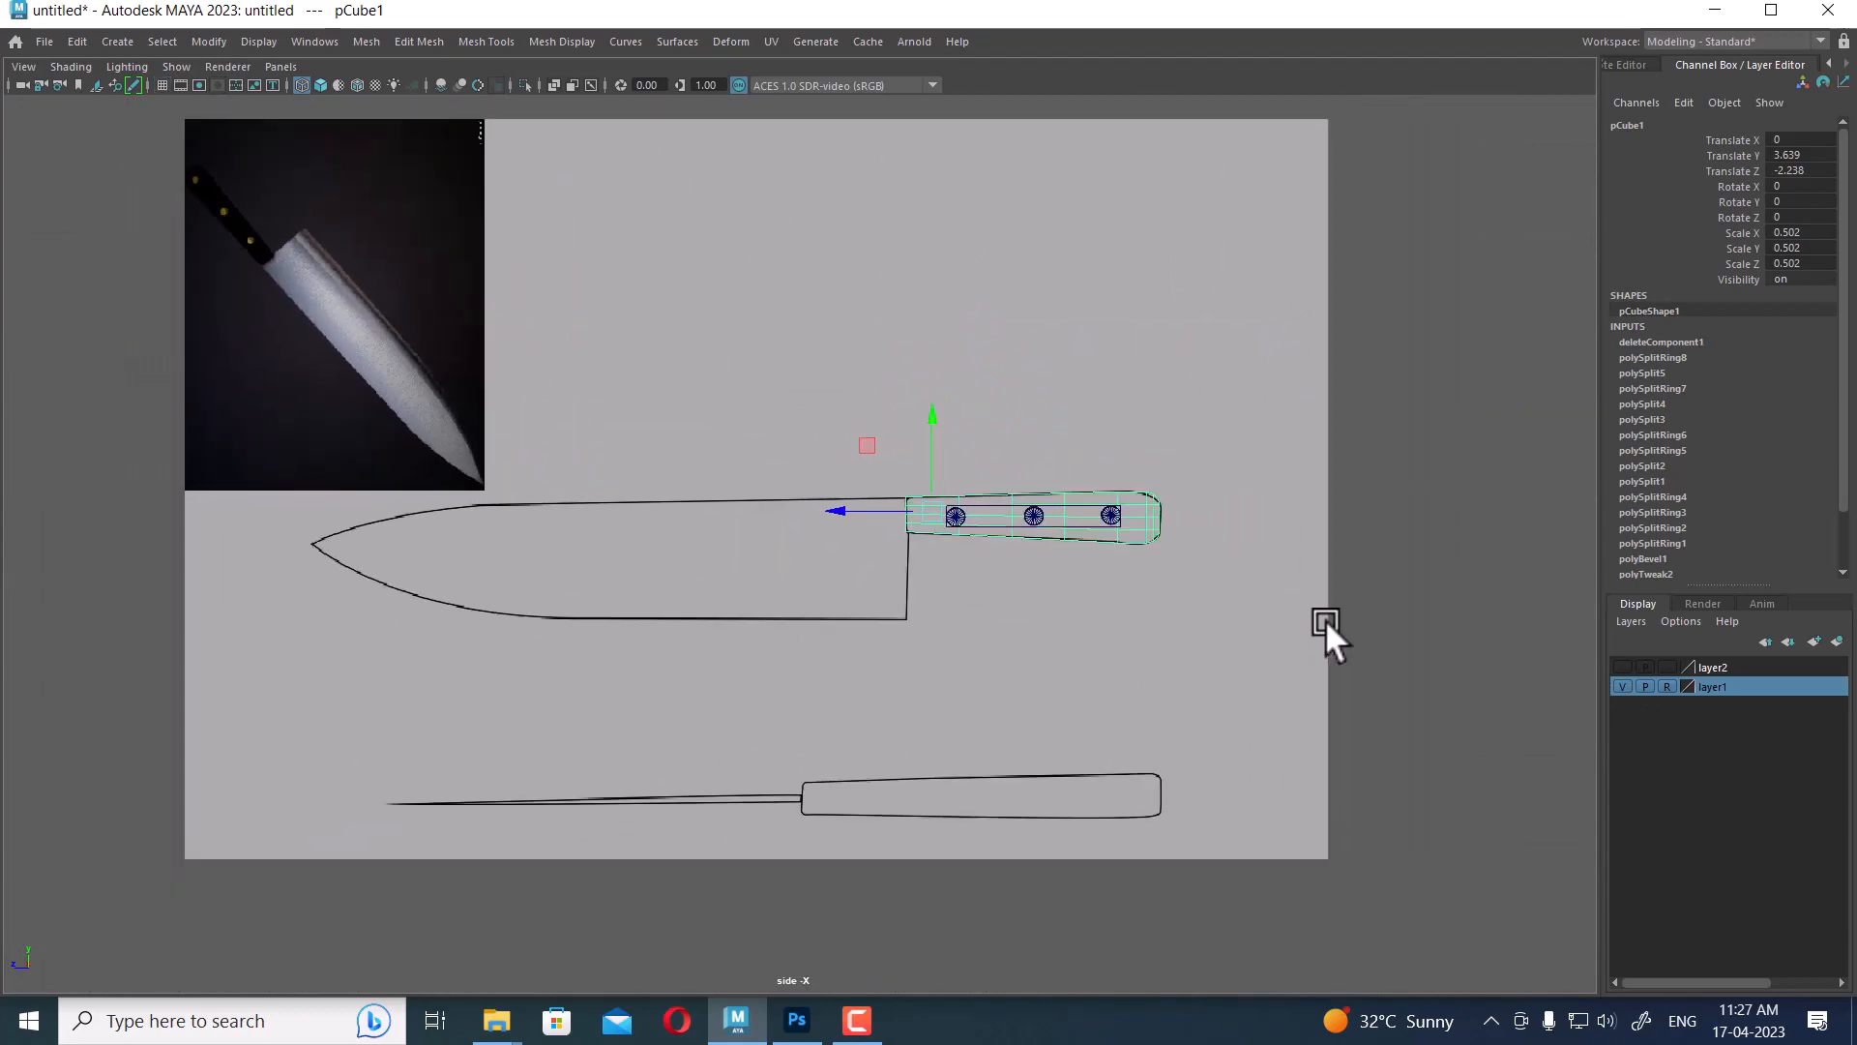
Create a polygon cube and raise it to about Y 0.792 over the lower knife outline in the side view
scroll(1325, 621, "down", 1)
left_click(1453, 536)
right_click_drag(1418, 414, 1416, 478, "shift")
scroll(698, 754, "up", 2)
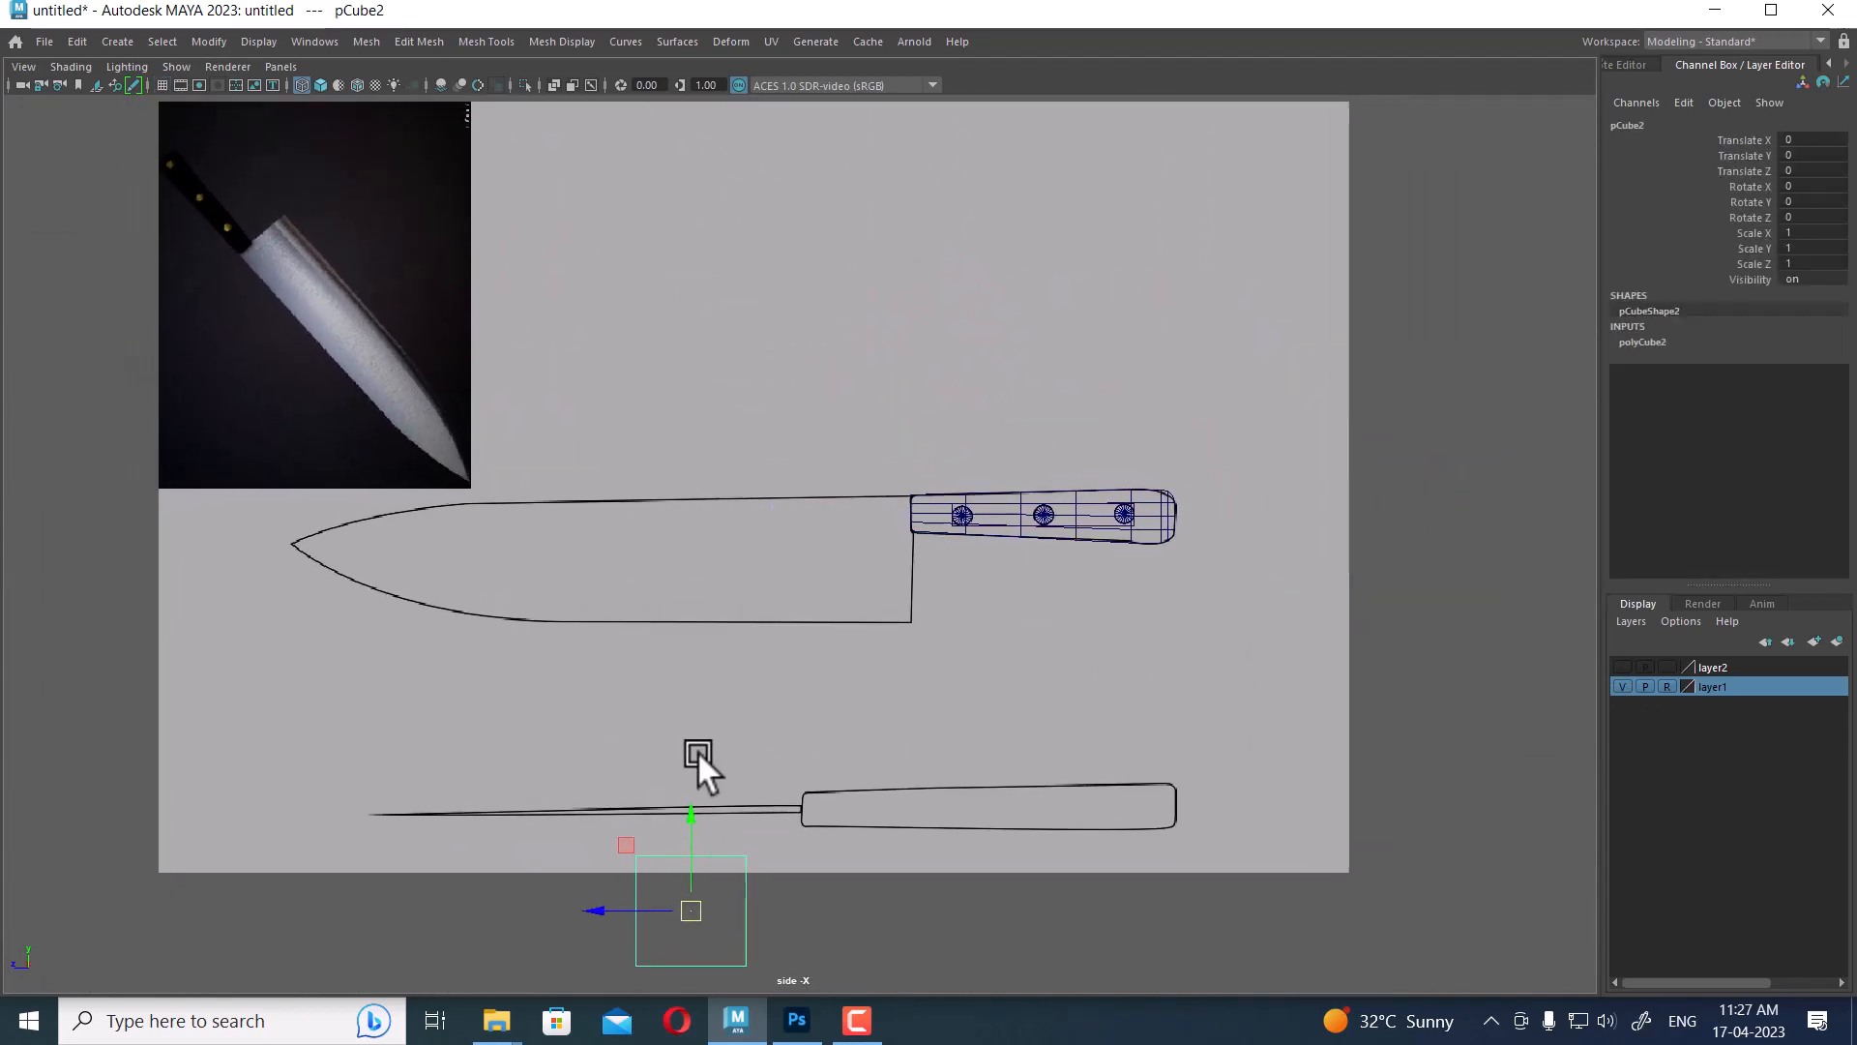
scroll(699, 751, "up", 1)
left_click_drag(688, 839, 741, 750)
scroll(871, 793, "up", 4)
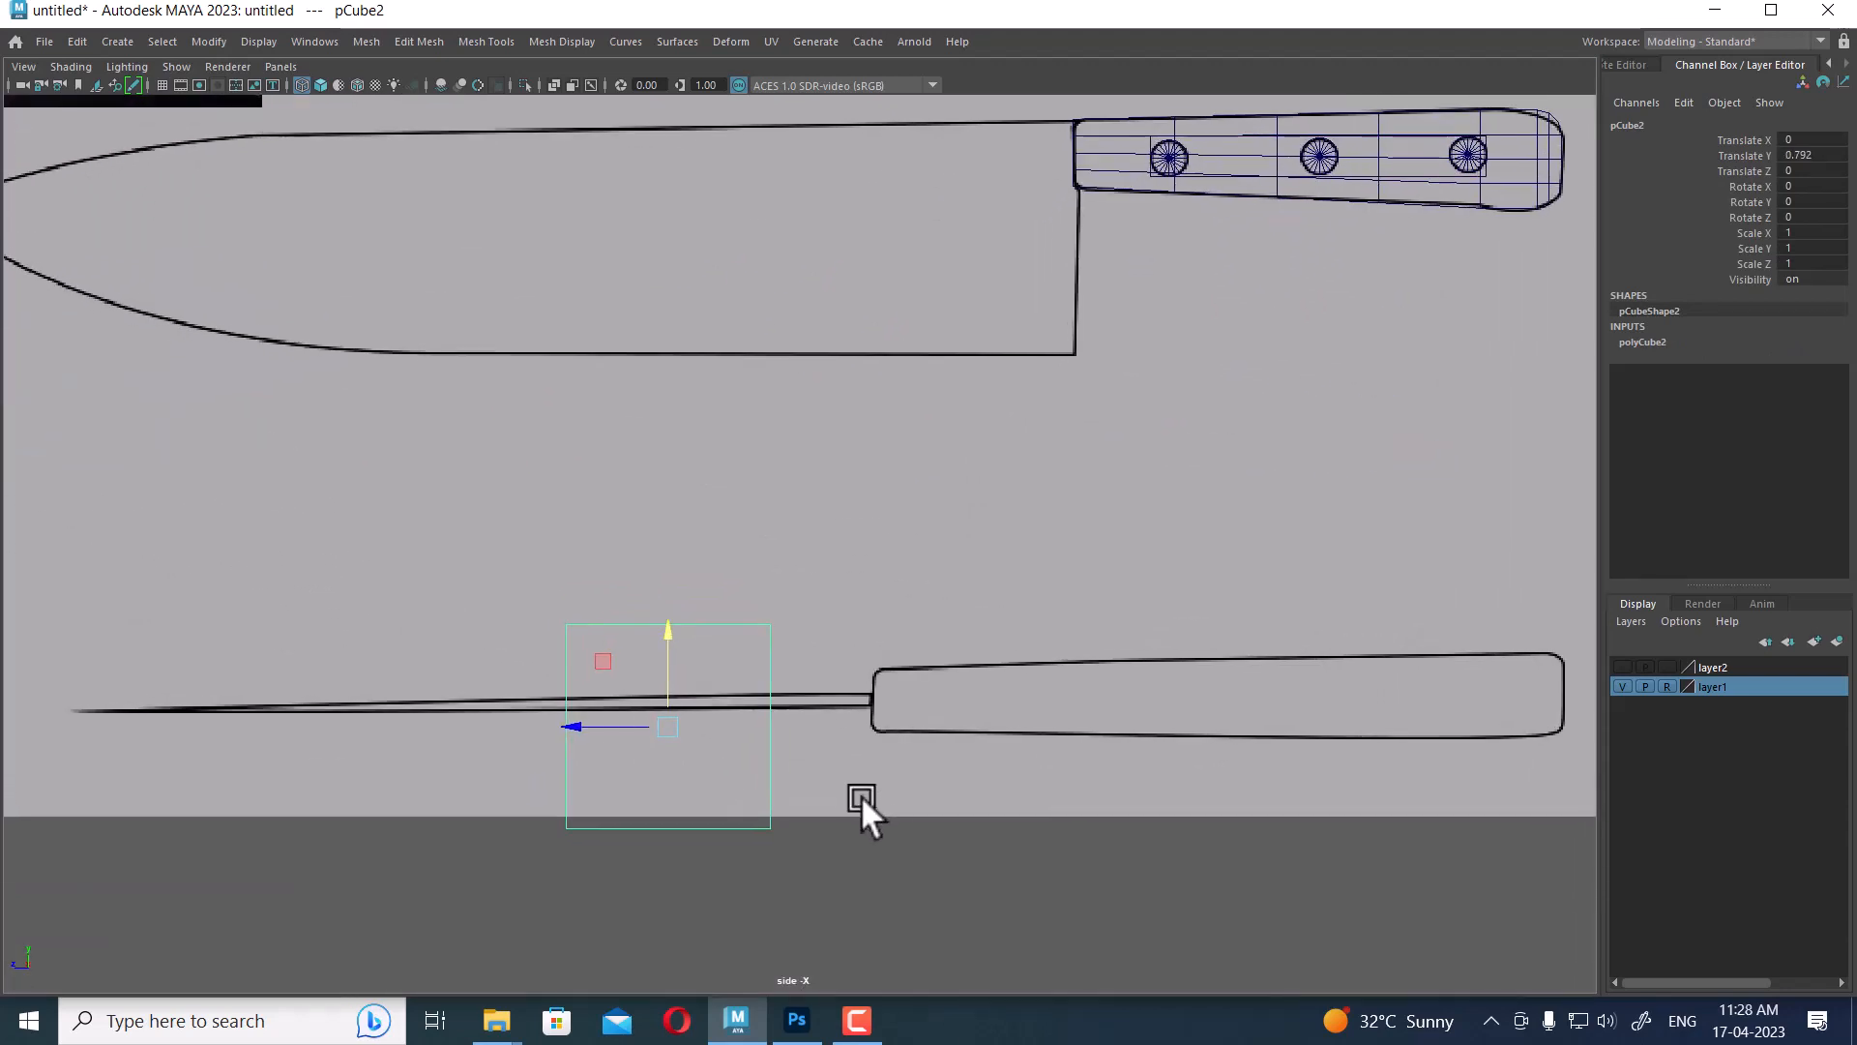
key("r")
mouse_move(667, 650)
left_mouse_down()
mouse_move(661, 727)
mouse_move(665, 621)
left_mouse_up()
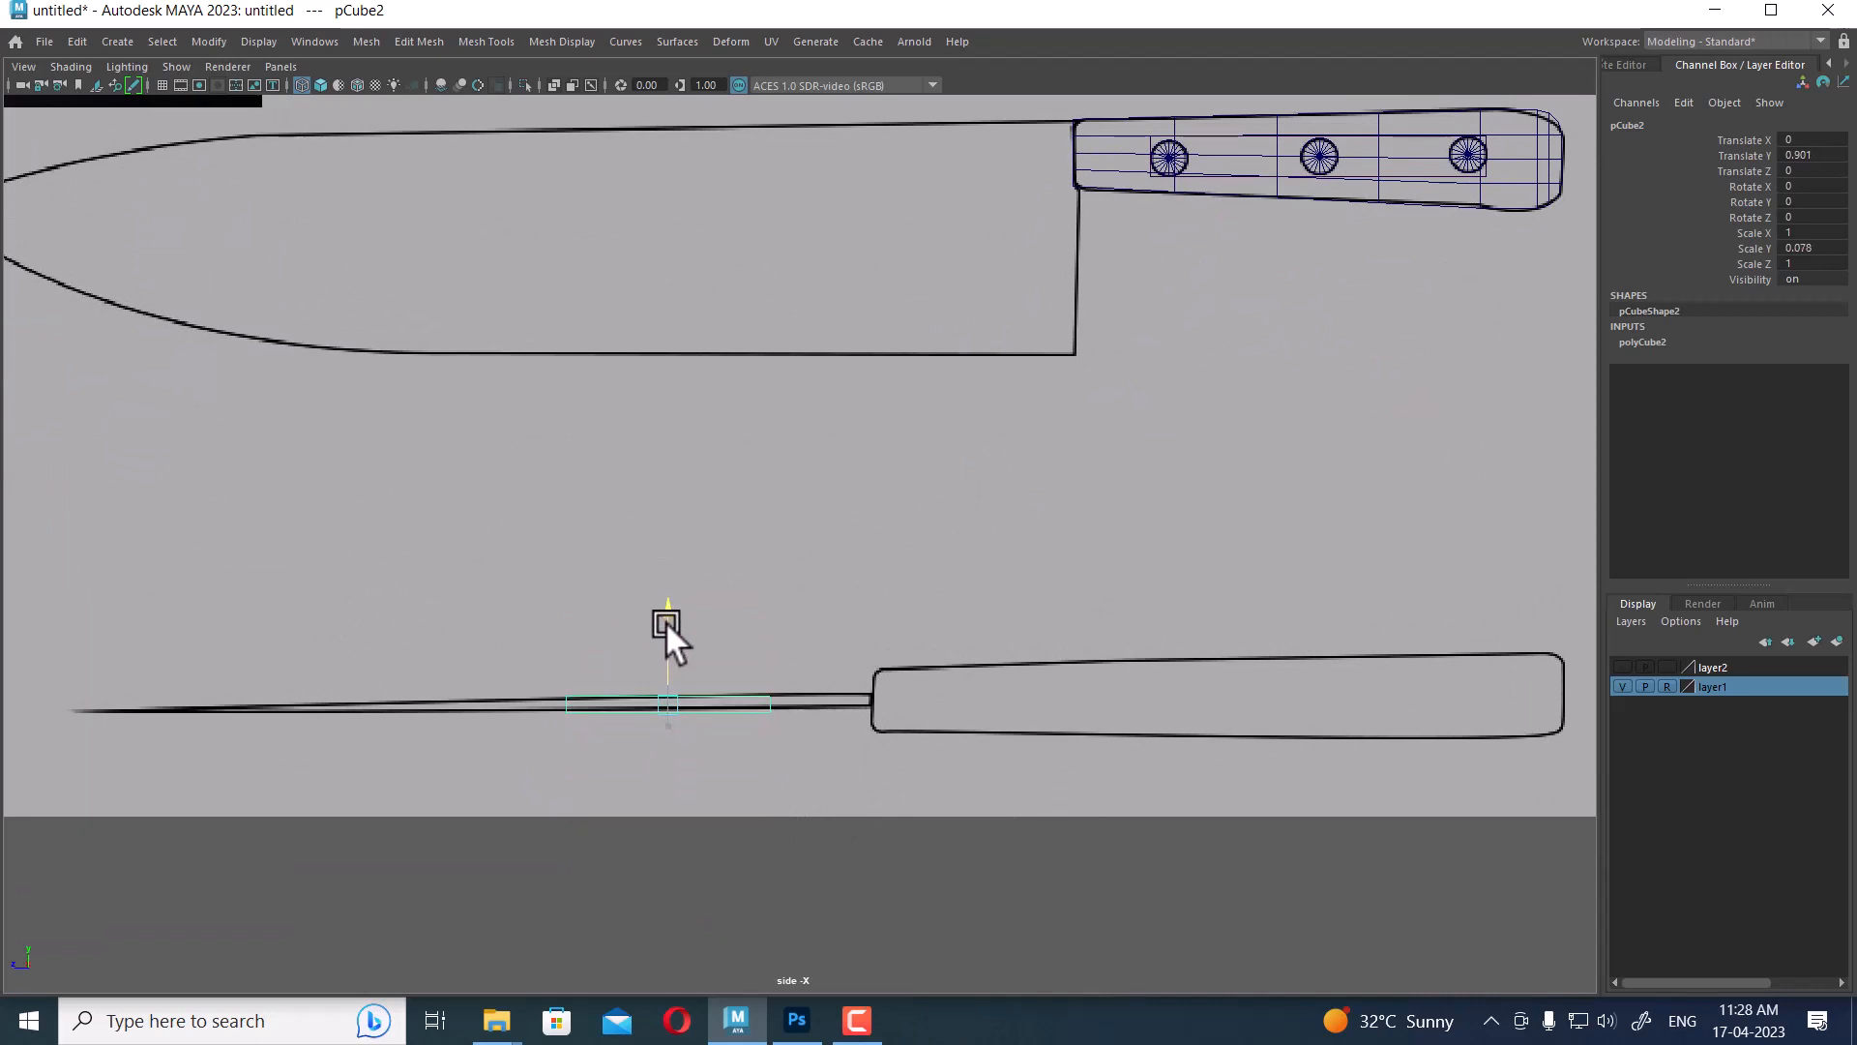
key("ctrl+z")
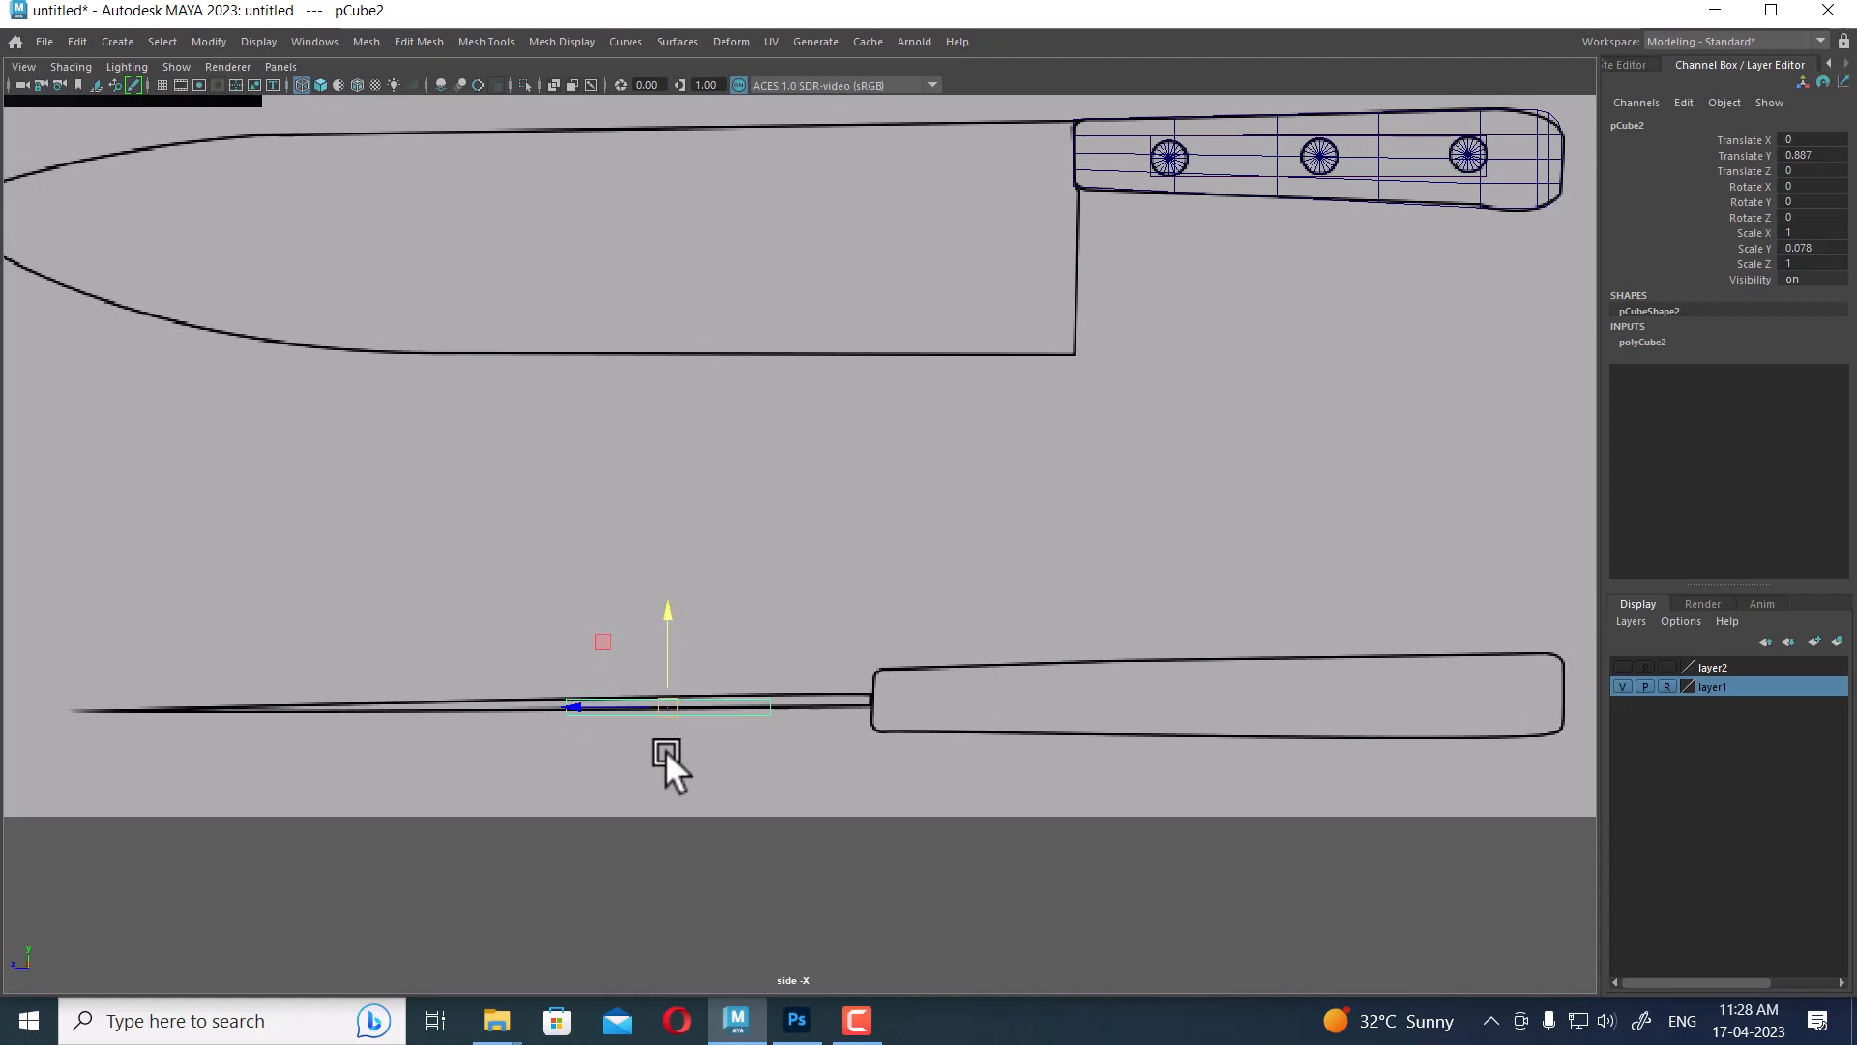
key("ctrl+z")
Narrow the new cube along X to a scale of about 0.19 over the blade outline in the top view
key("space")
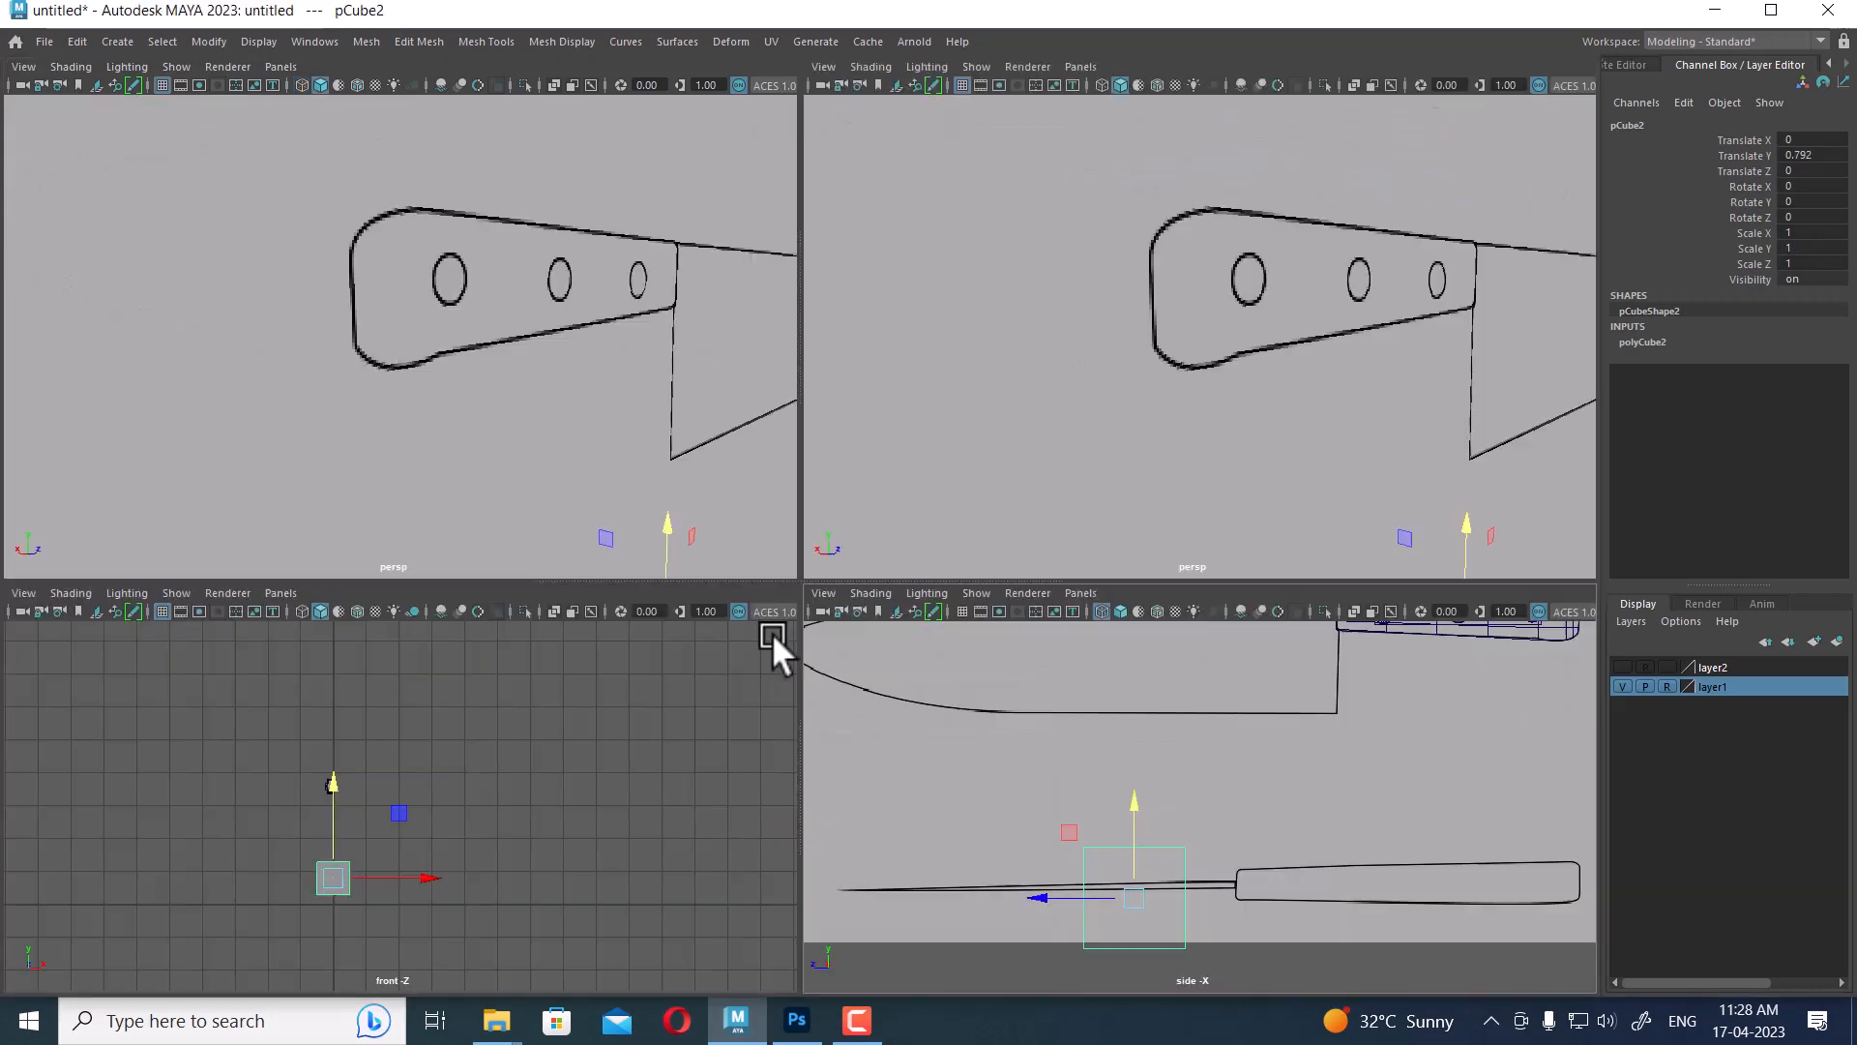
key("space")
left_click(648, 350)
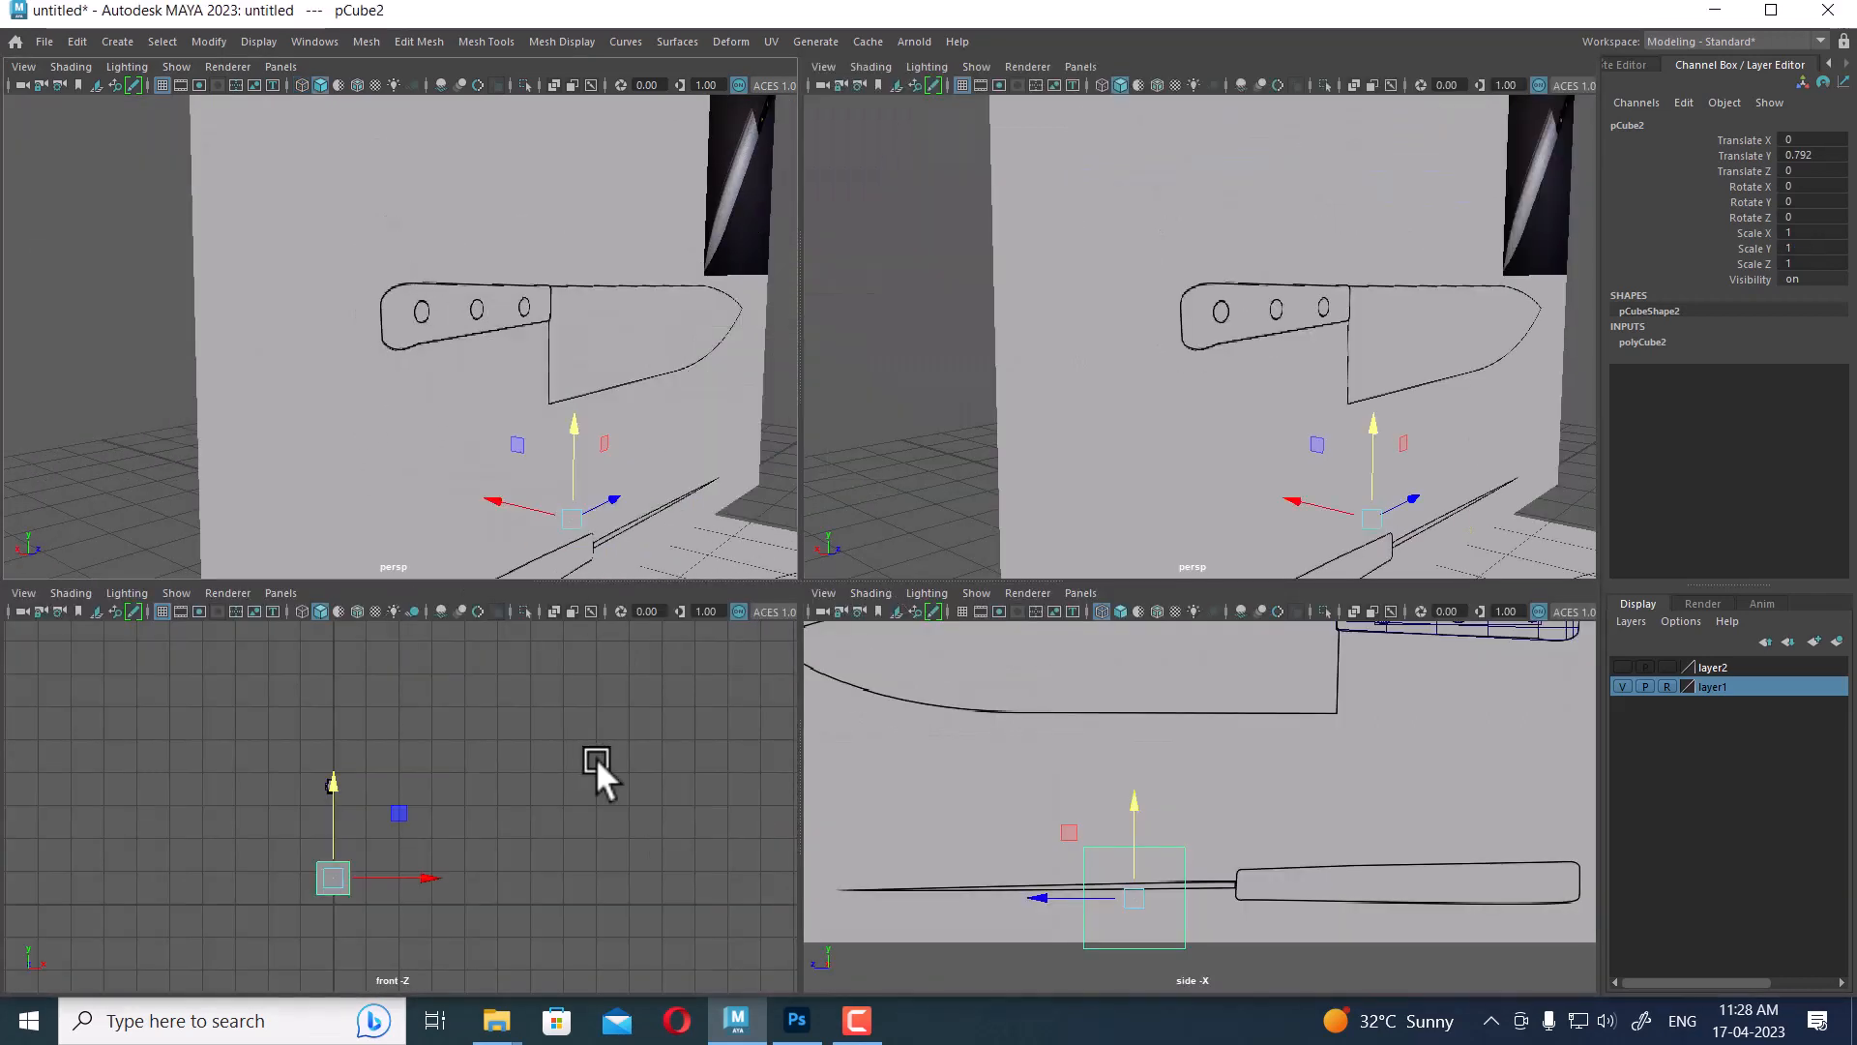
key("space")
left_click_drag(597, 758, 356, 766)
right_click_drag(396, 805, 467, 832, "alt")
key("space")
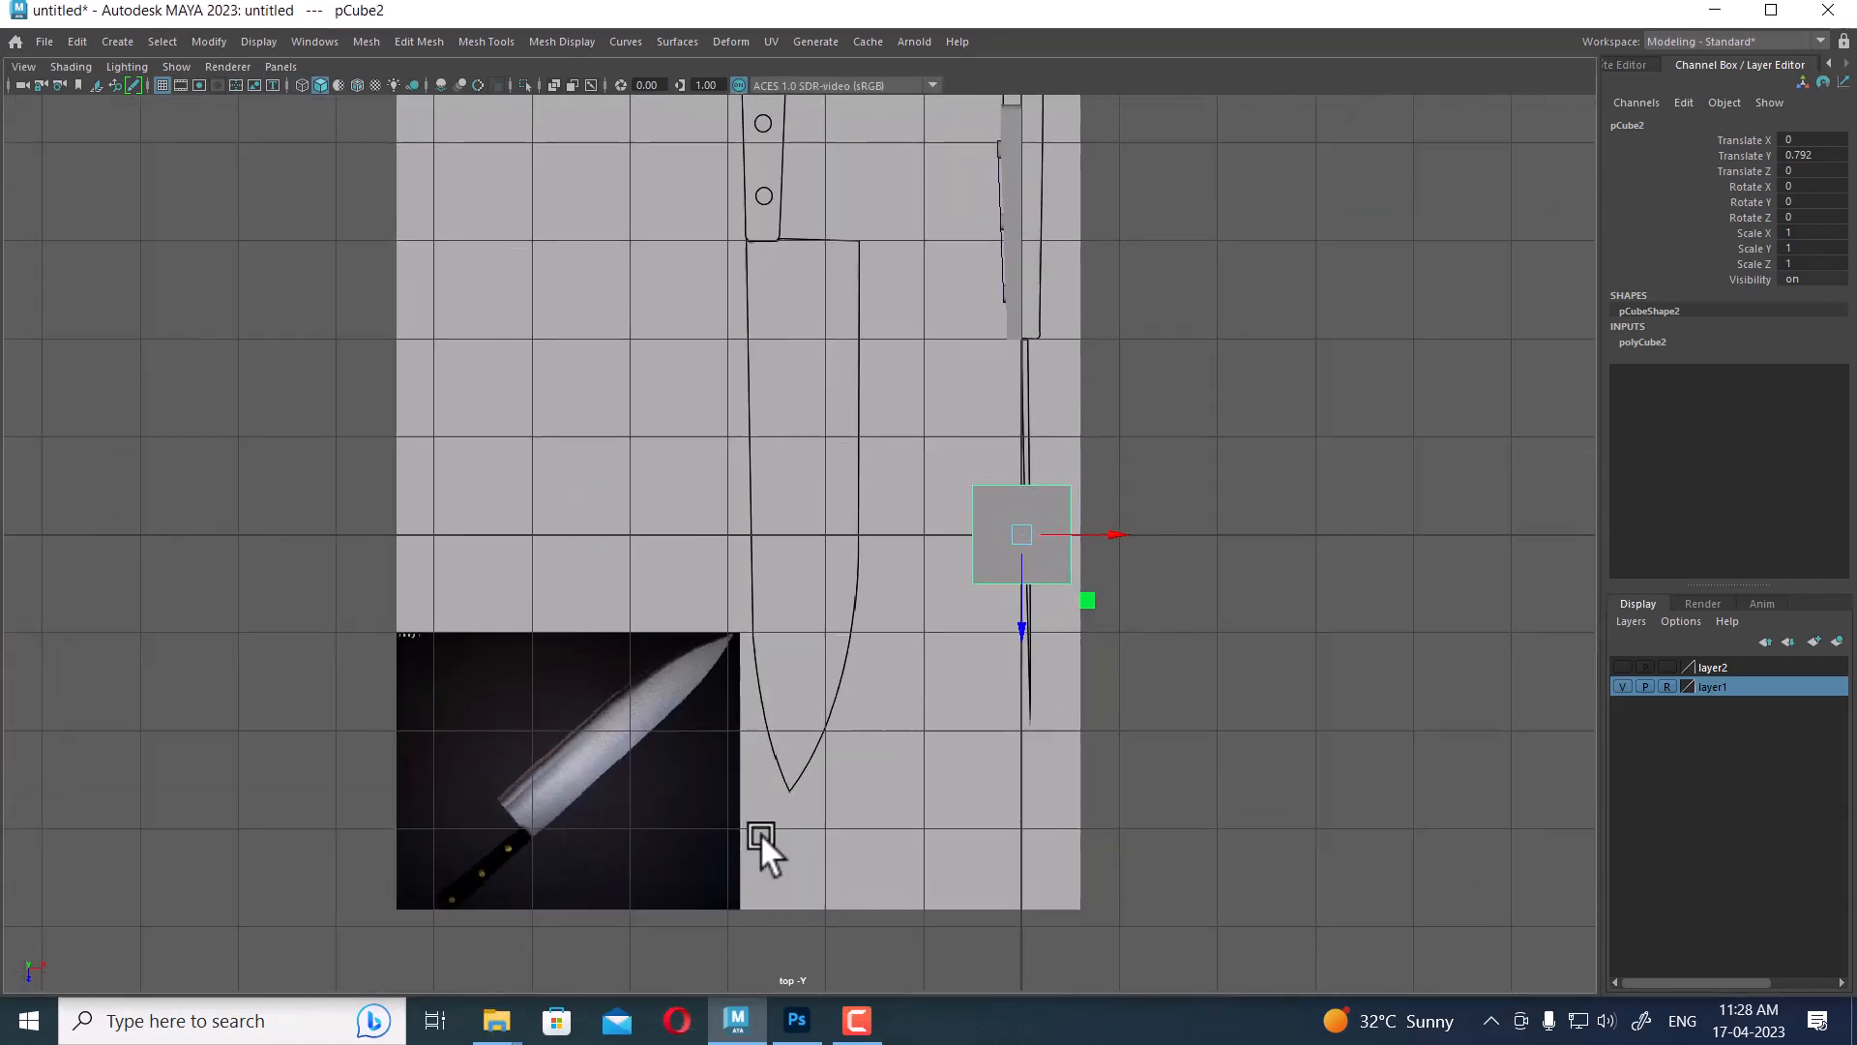
right_click_drag(763, 850, 971, 793, "alt")
key("r")
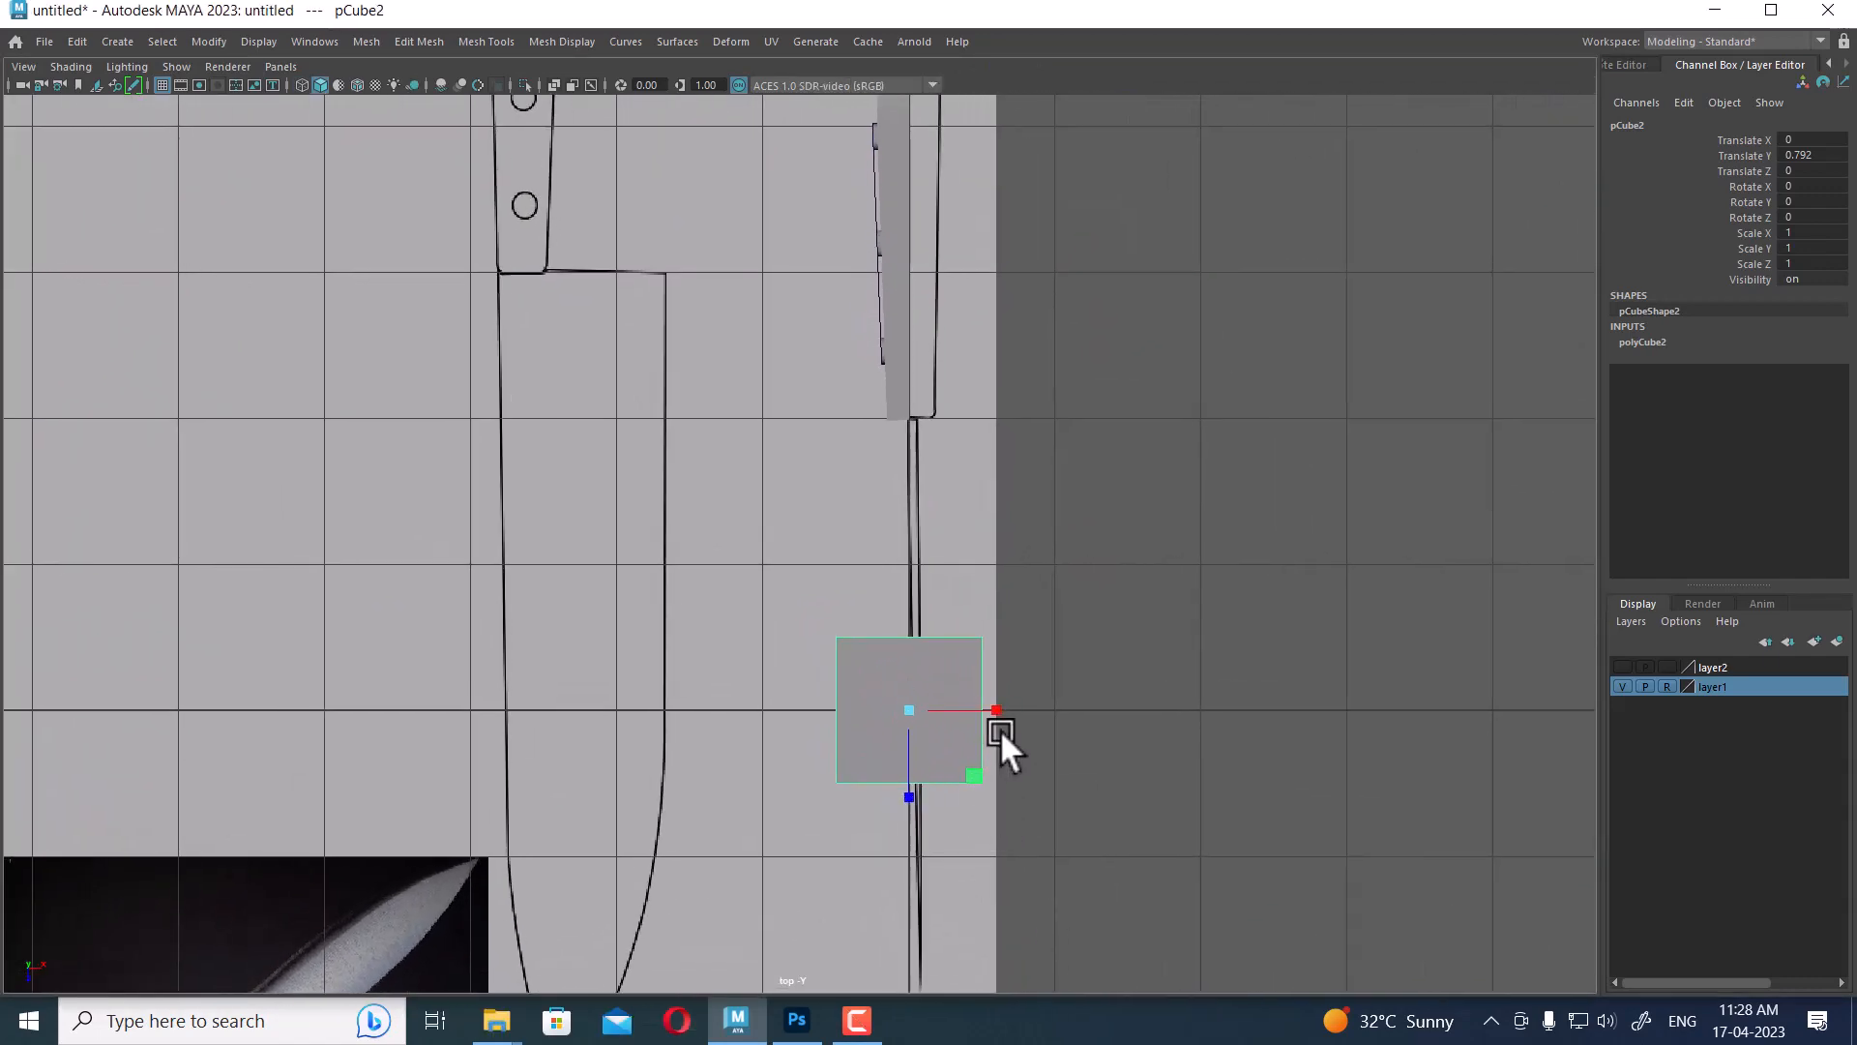
left_click_drag(995, 708, 930, 714)
key("space")
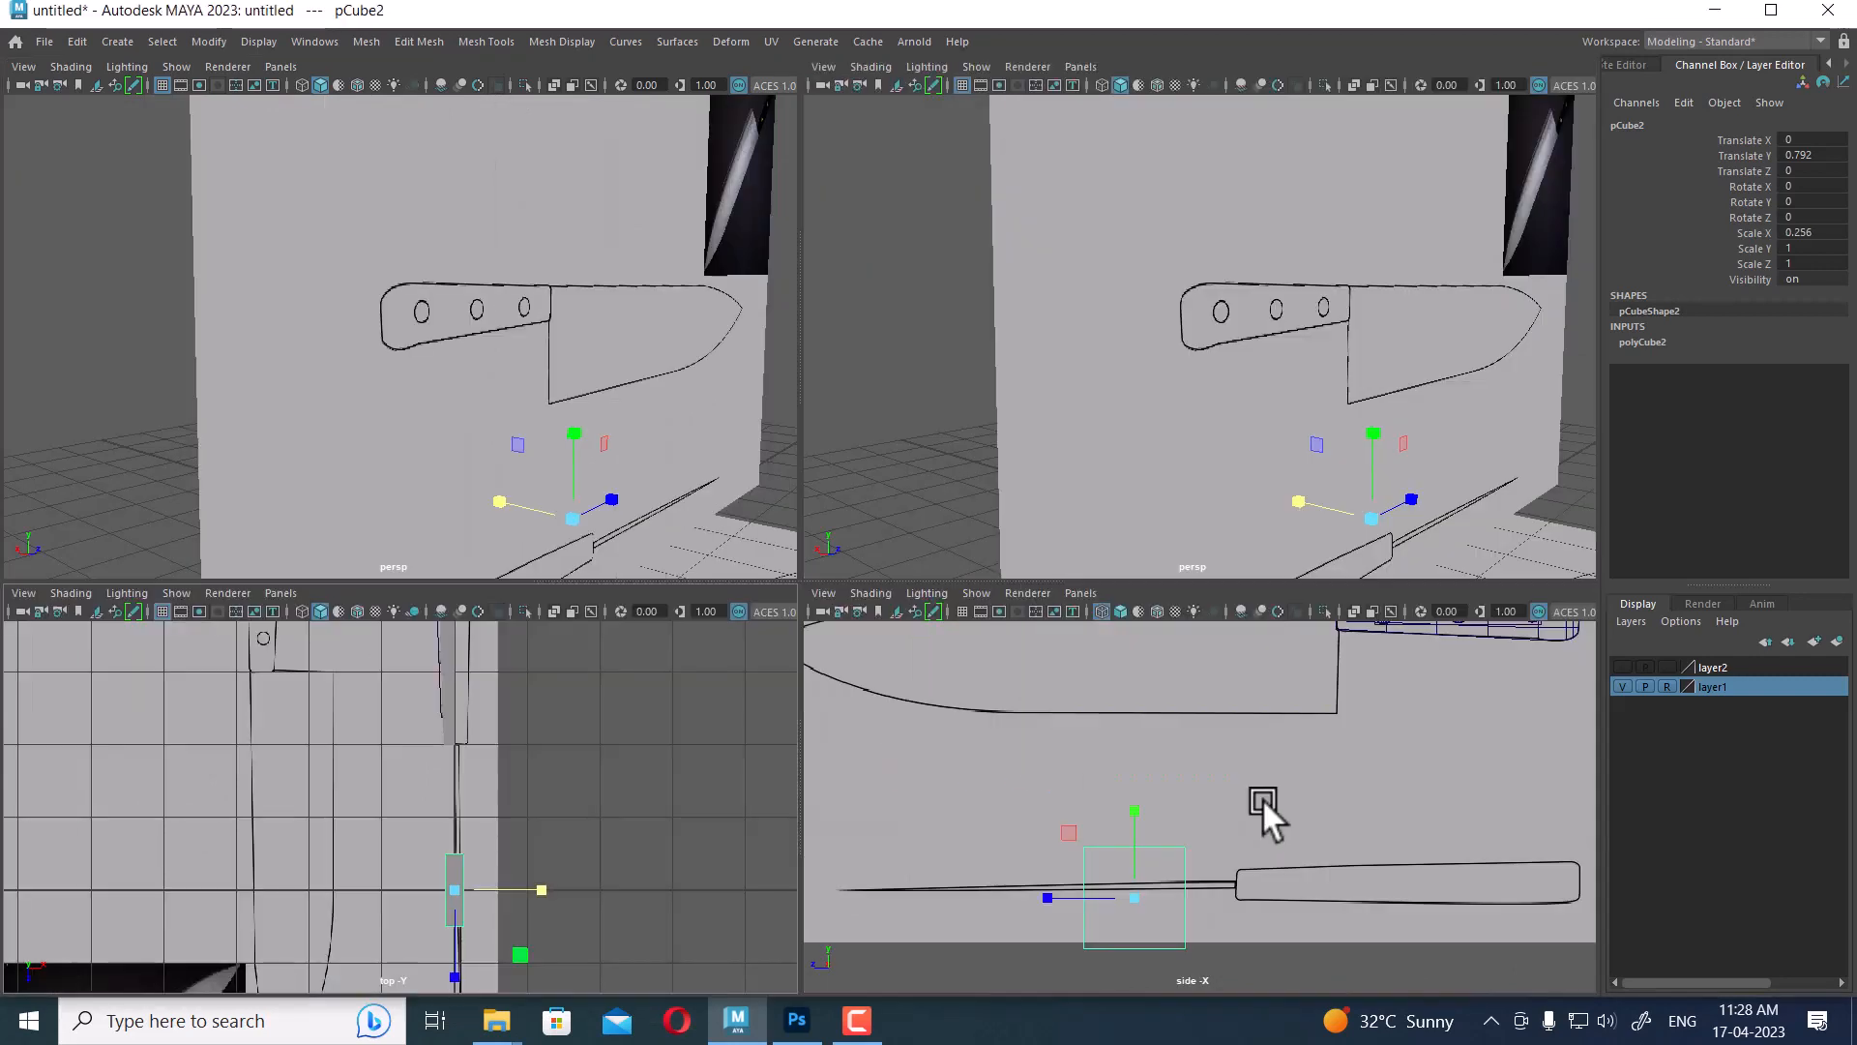
scroll(1238, 849, "up", 3)
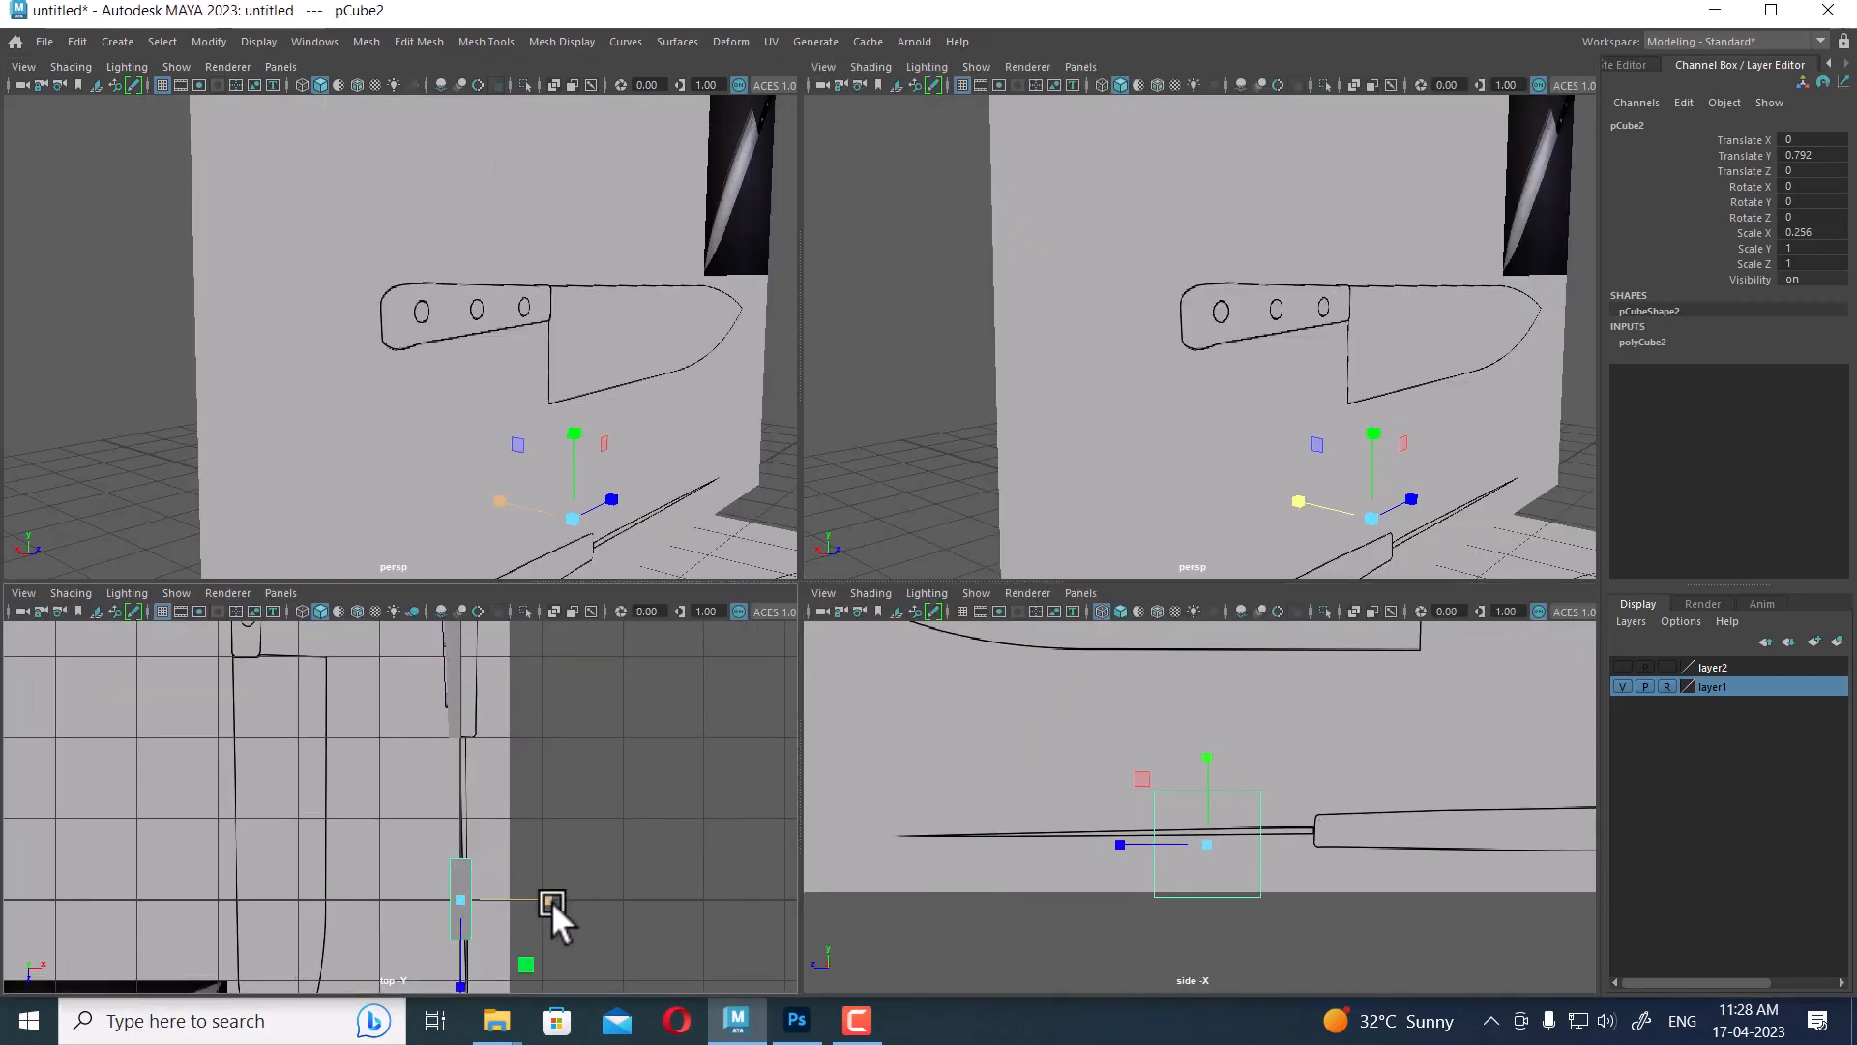
left_click_drag(549, 901, 526, 907)
Fit the cube to the blade's thickness outline by scaling X to about 0.073 and moving it to X 0.054
key("space")
scroll(862, 671, "up", 5)
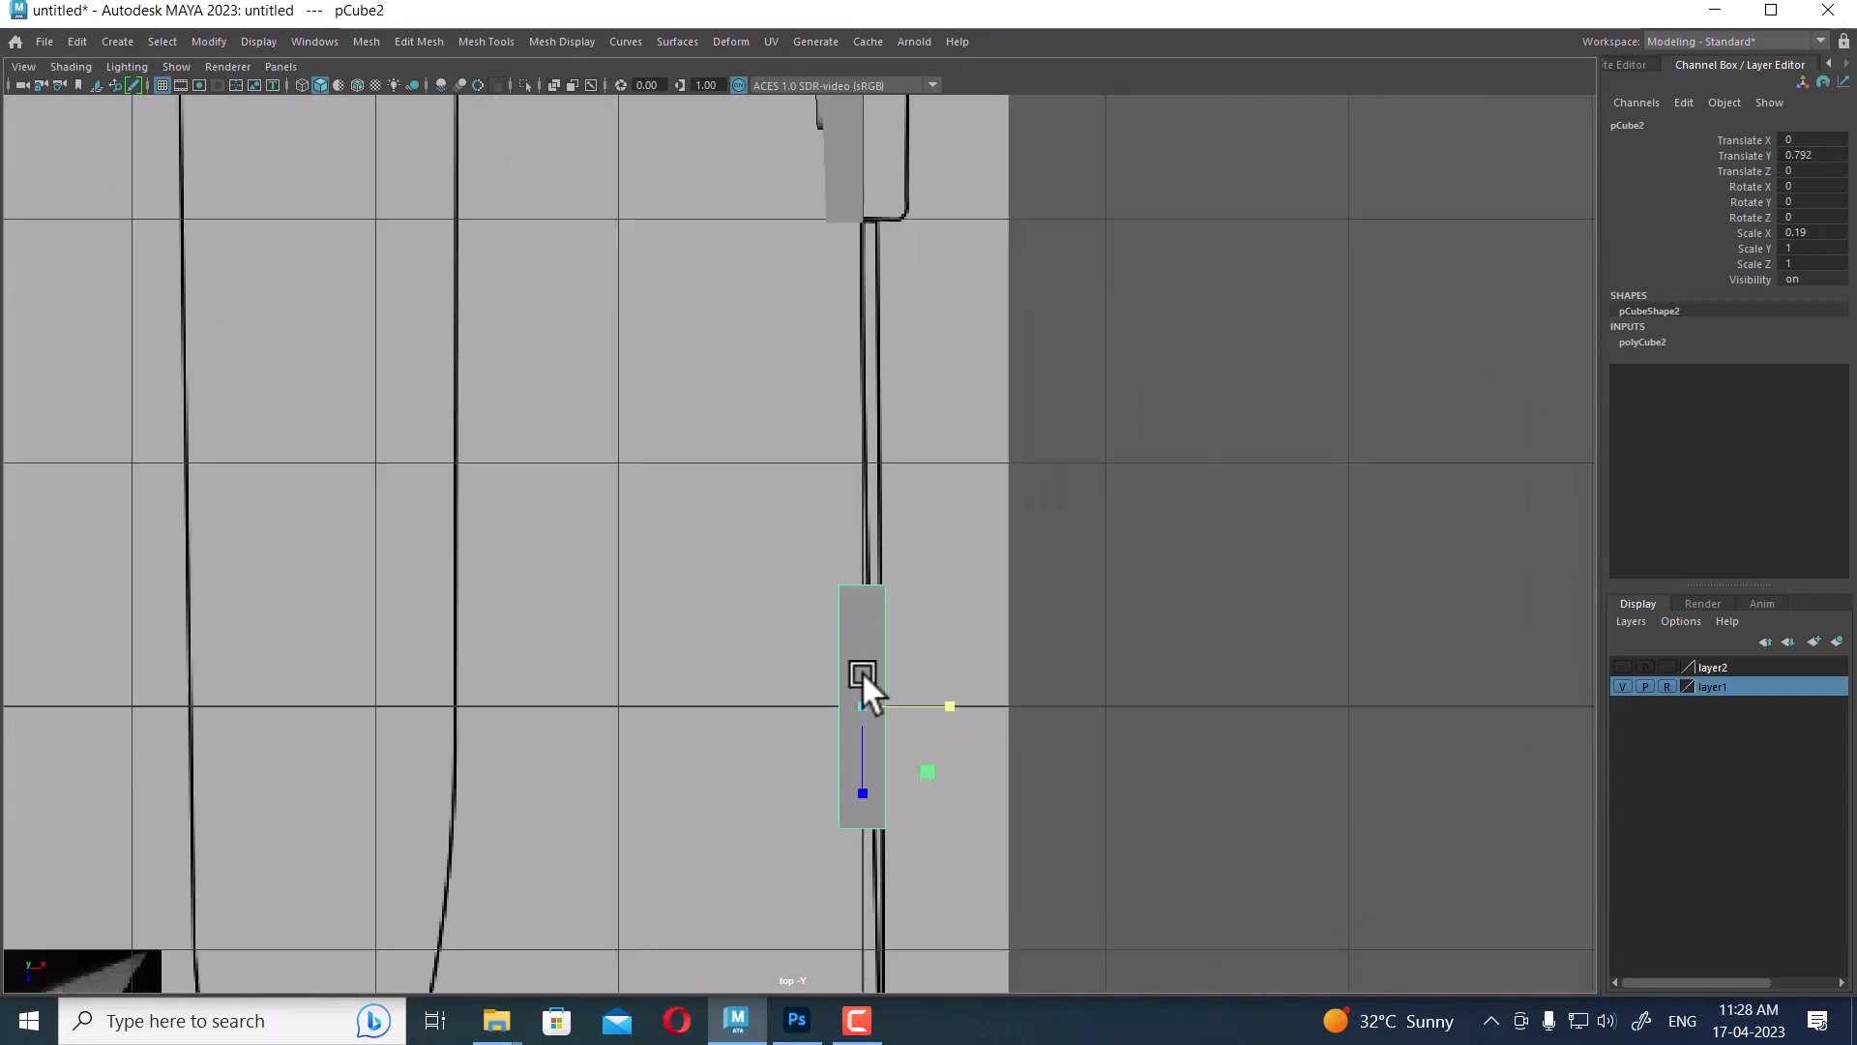
mouse_move(872, 763)
left_mouse_down()
mouse_move(839, 759)
mouse_move(907, 762)
mouse_move(875, 762)
left_mouse_up()
key("r")
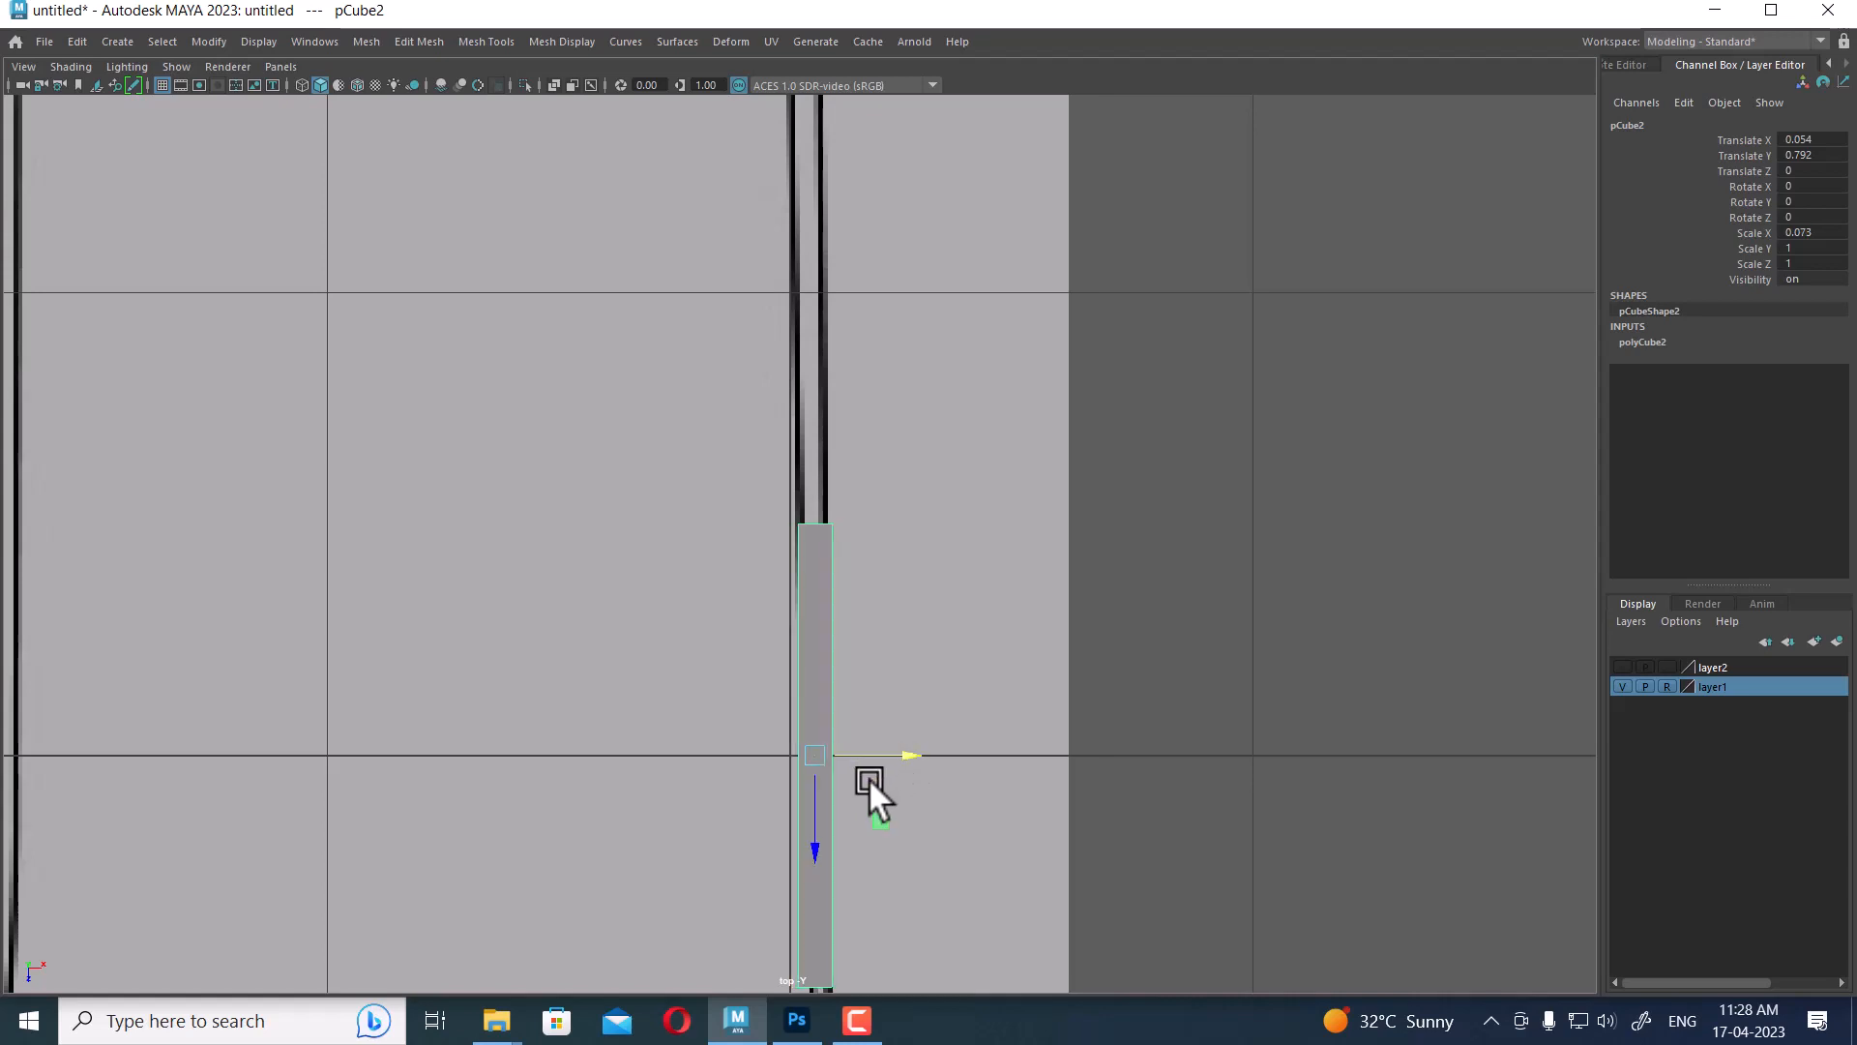
key("space")
key("space")
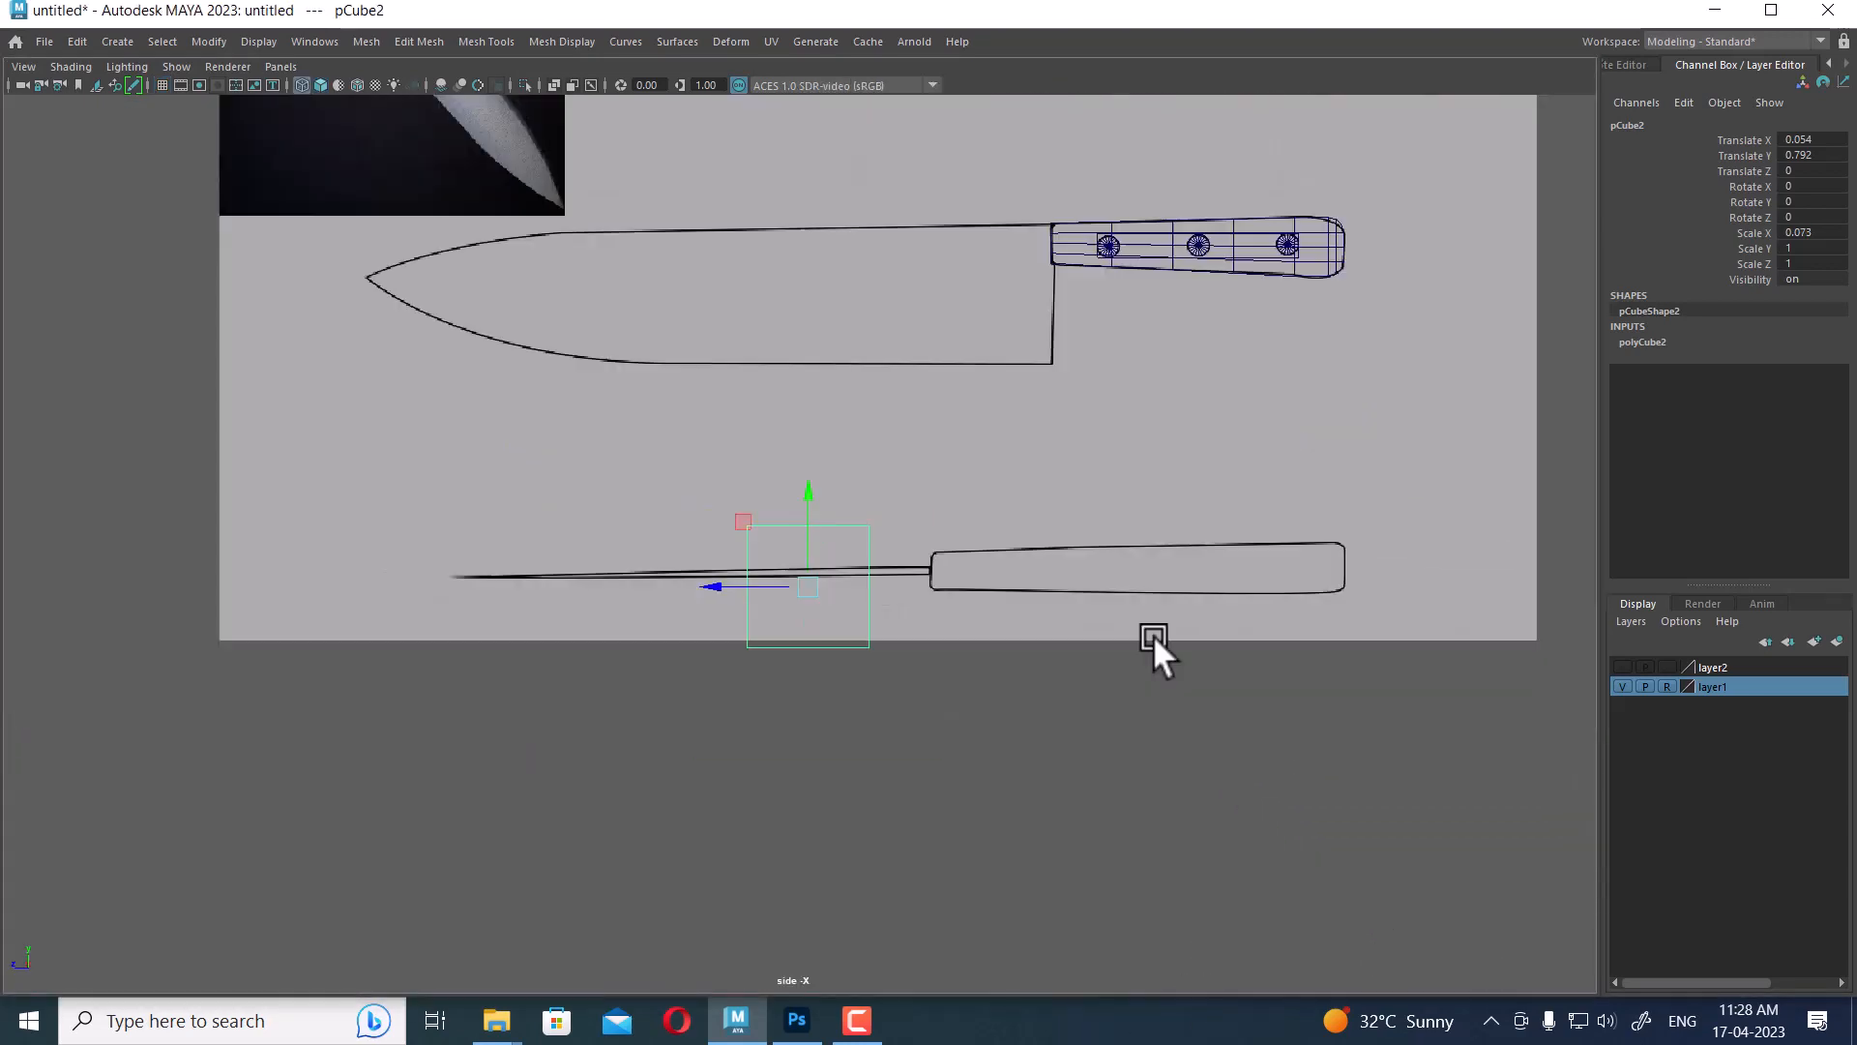
Raise the cube to Y 3.223 over the side-view blade outline and slide it along Z to the heel beside the handle
left_click_drag(857, 717, 861, 544)
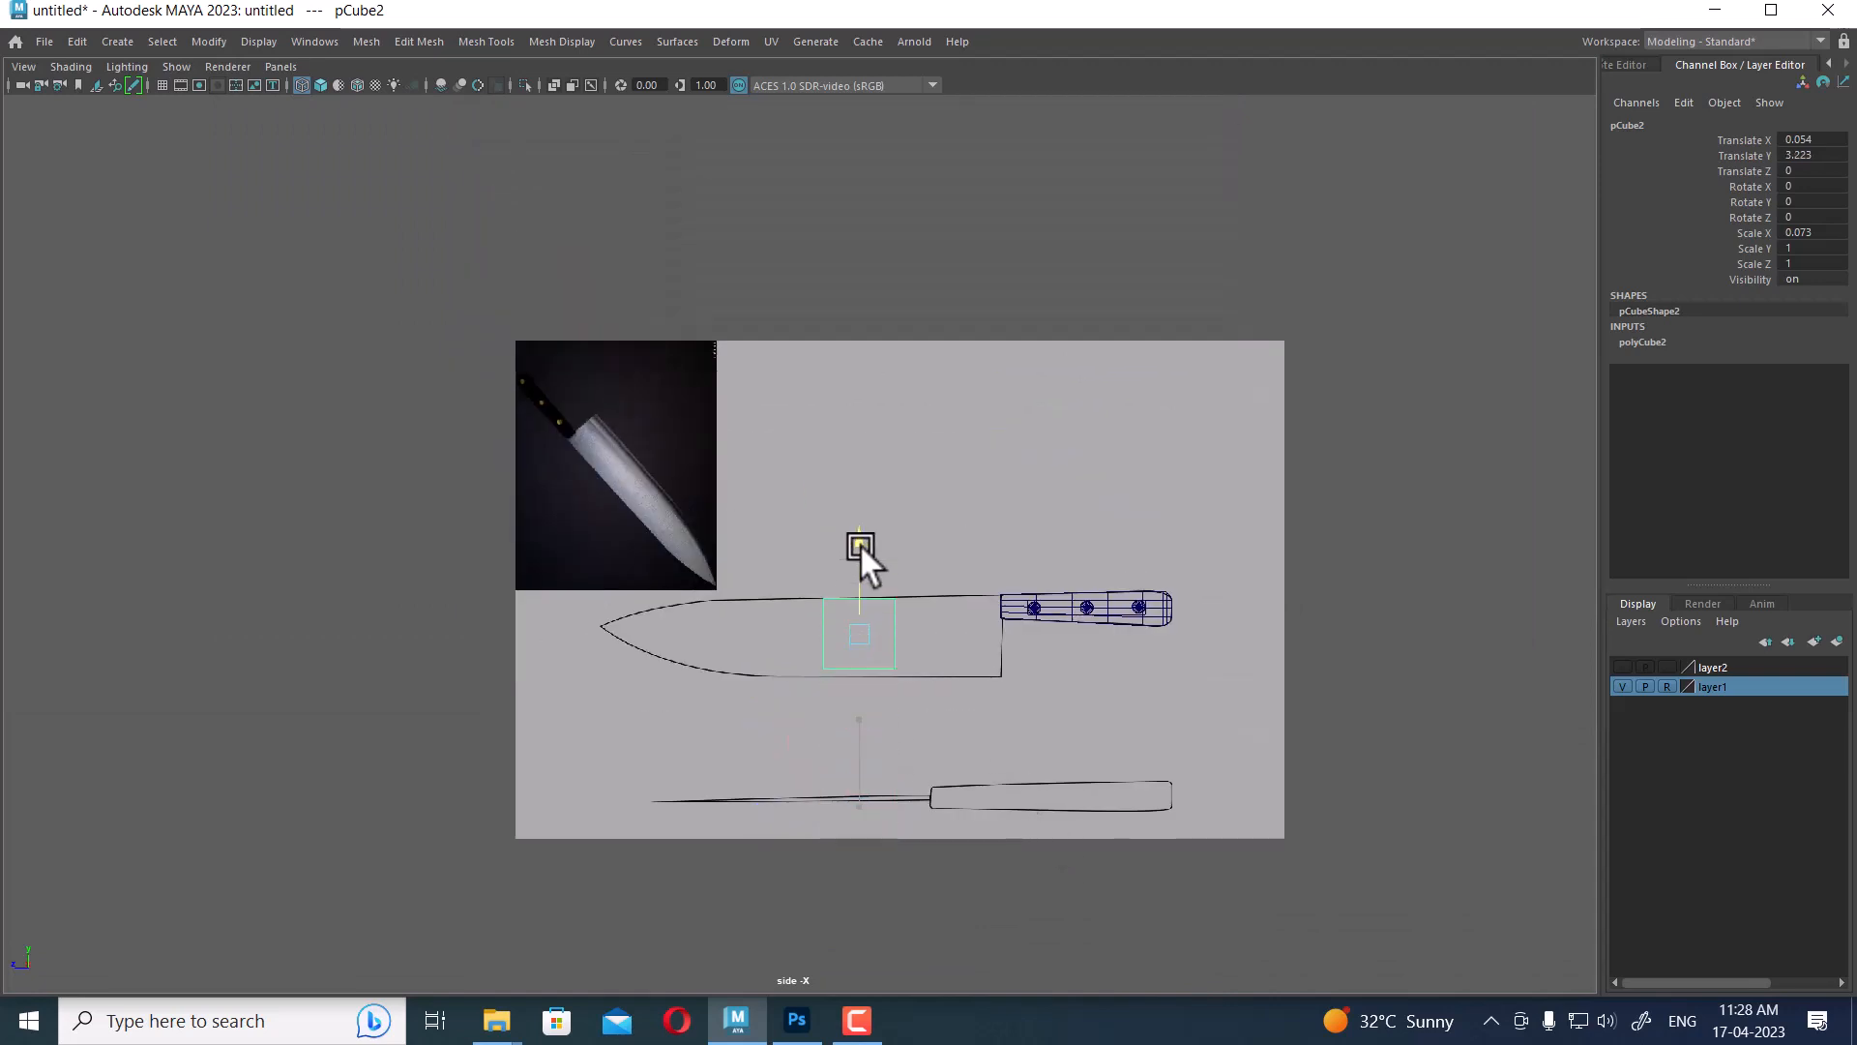
right_click_drag(865, 545, 1071, 862, "alt")
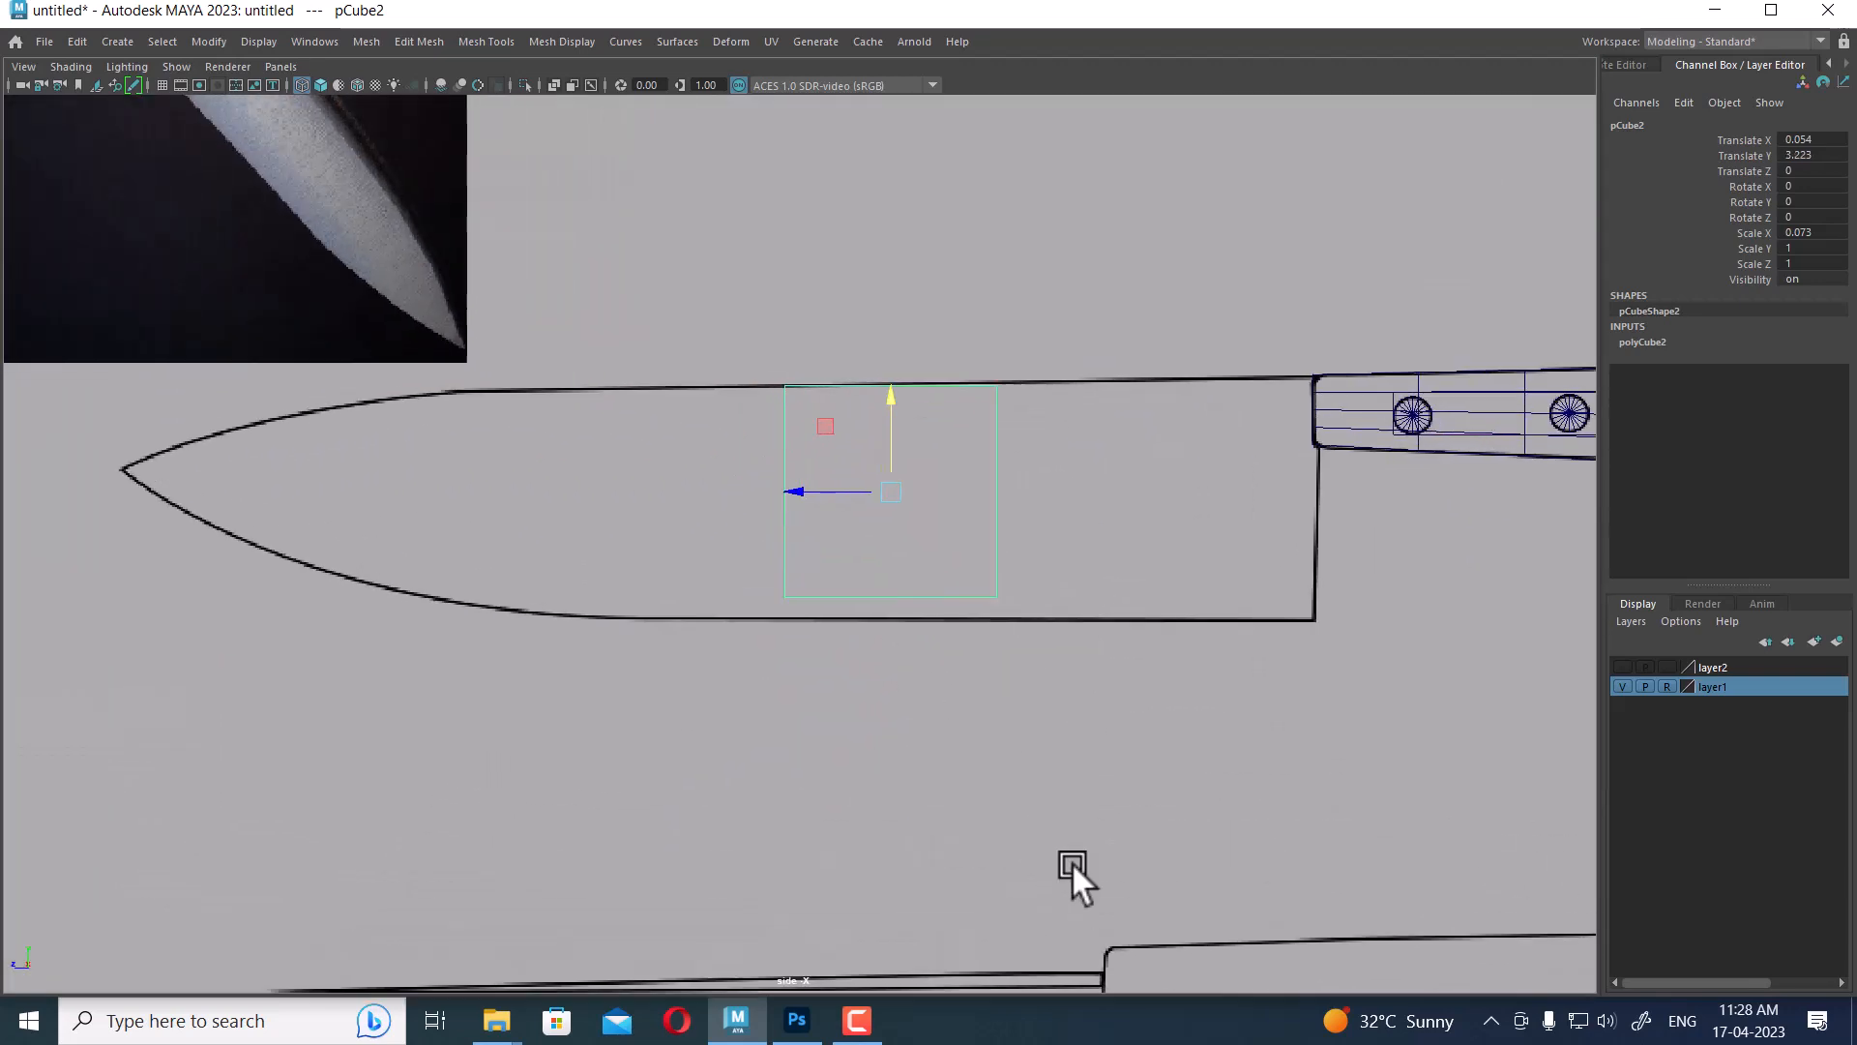
right_click_drag(936, 399, 938, 499, "alt")
left_click_drag(826, 476, 1203, 487)
Align the cube's upper vertices with the blade's spine and its lower vertices with the cutting edge at the heel
right_click_drag(1314, 370, 1220, 370)
right_click_drag(1161, 411, 1188, 433, "alt")
left_click_drag(1157, 254, 1519, 396)
middle_click_drag(1432, 363, 1216, 497, "alt")
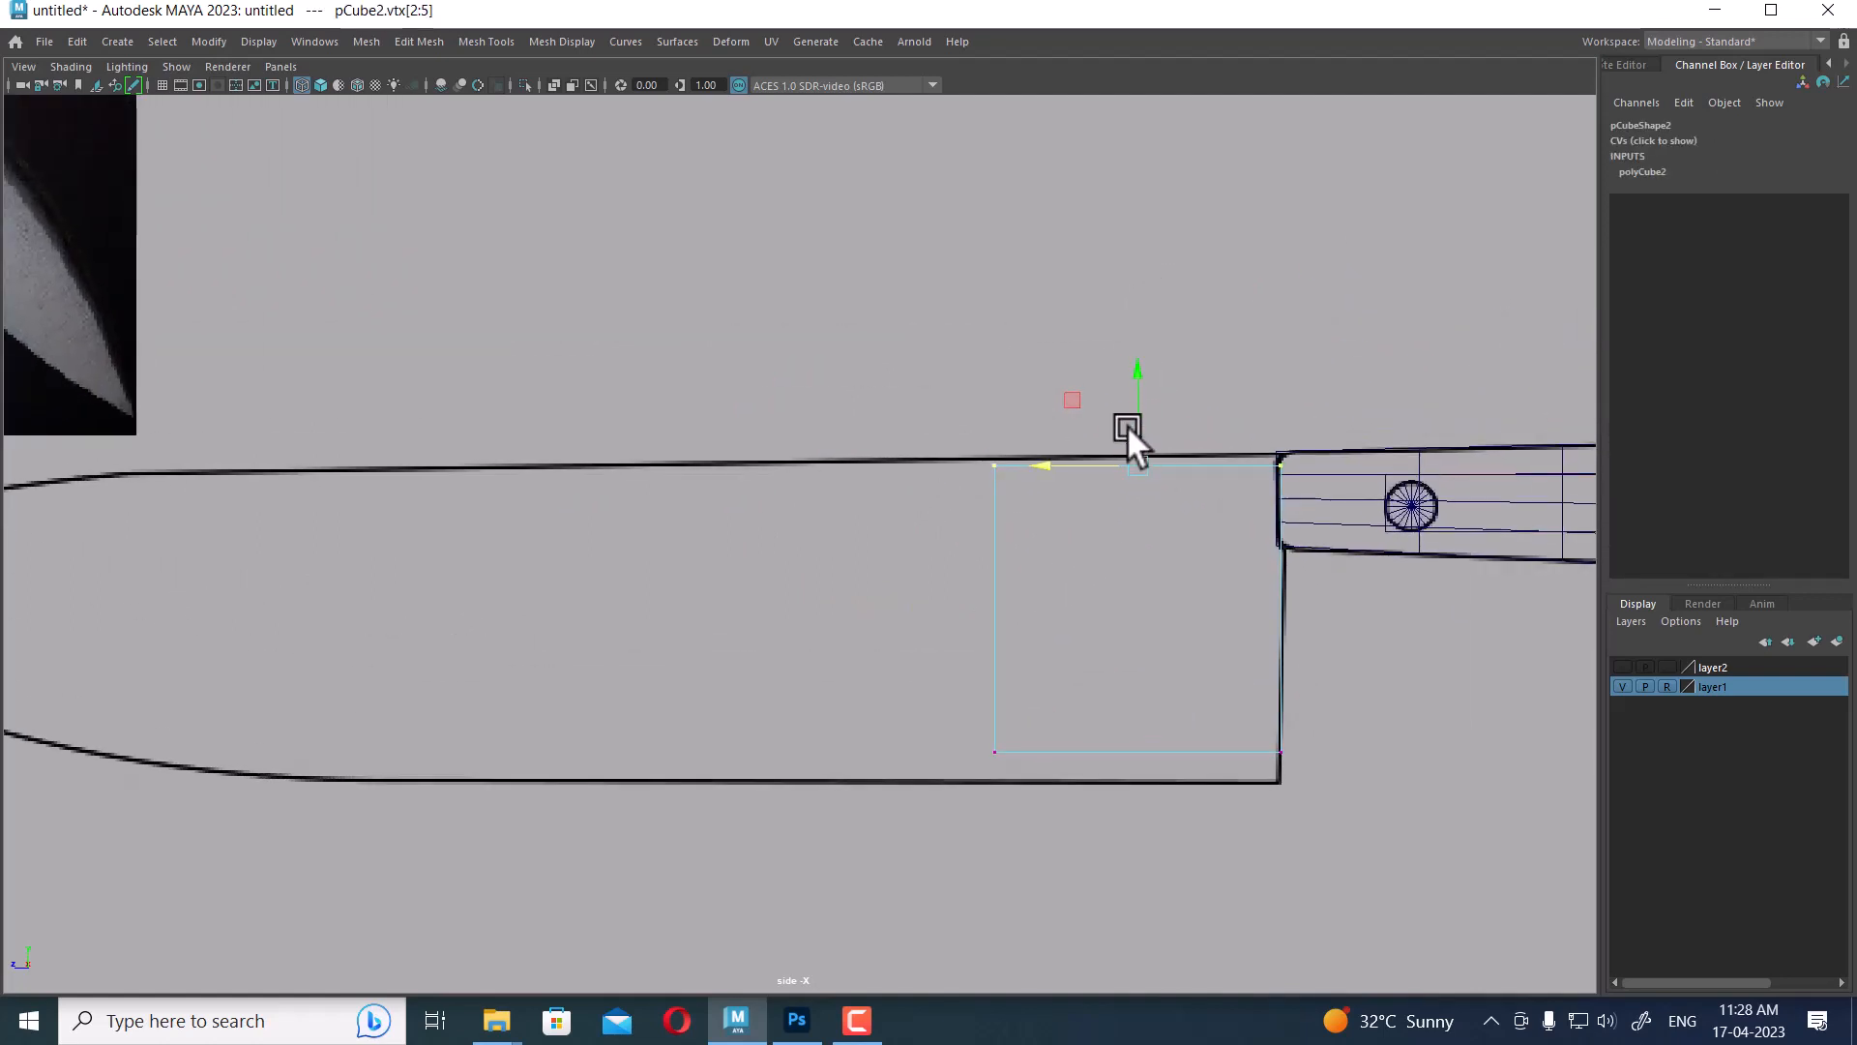
left_click(1135, 373)
left_click_drag(934, 661, 1306, 870)
left_click_drag(1139, 658, 1141, 684)
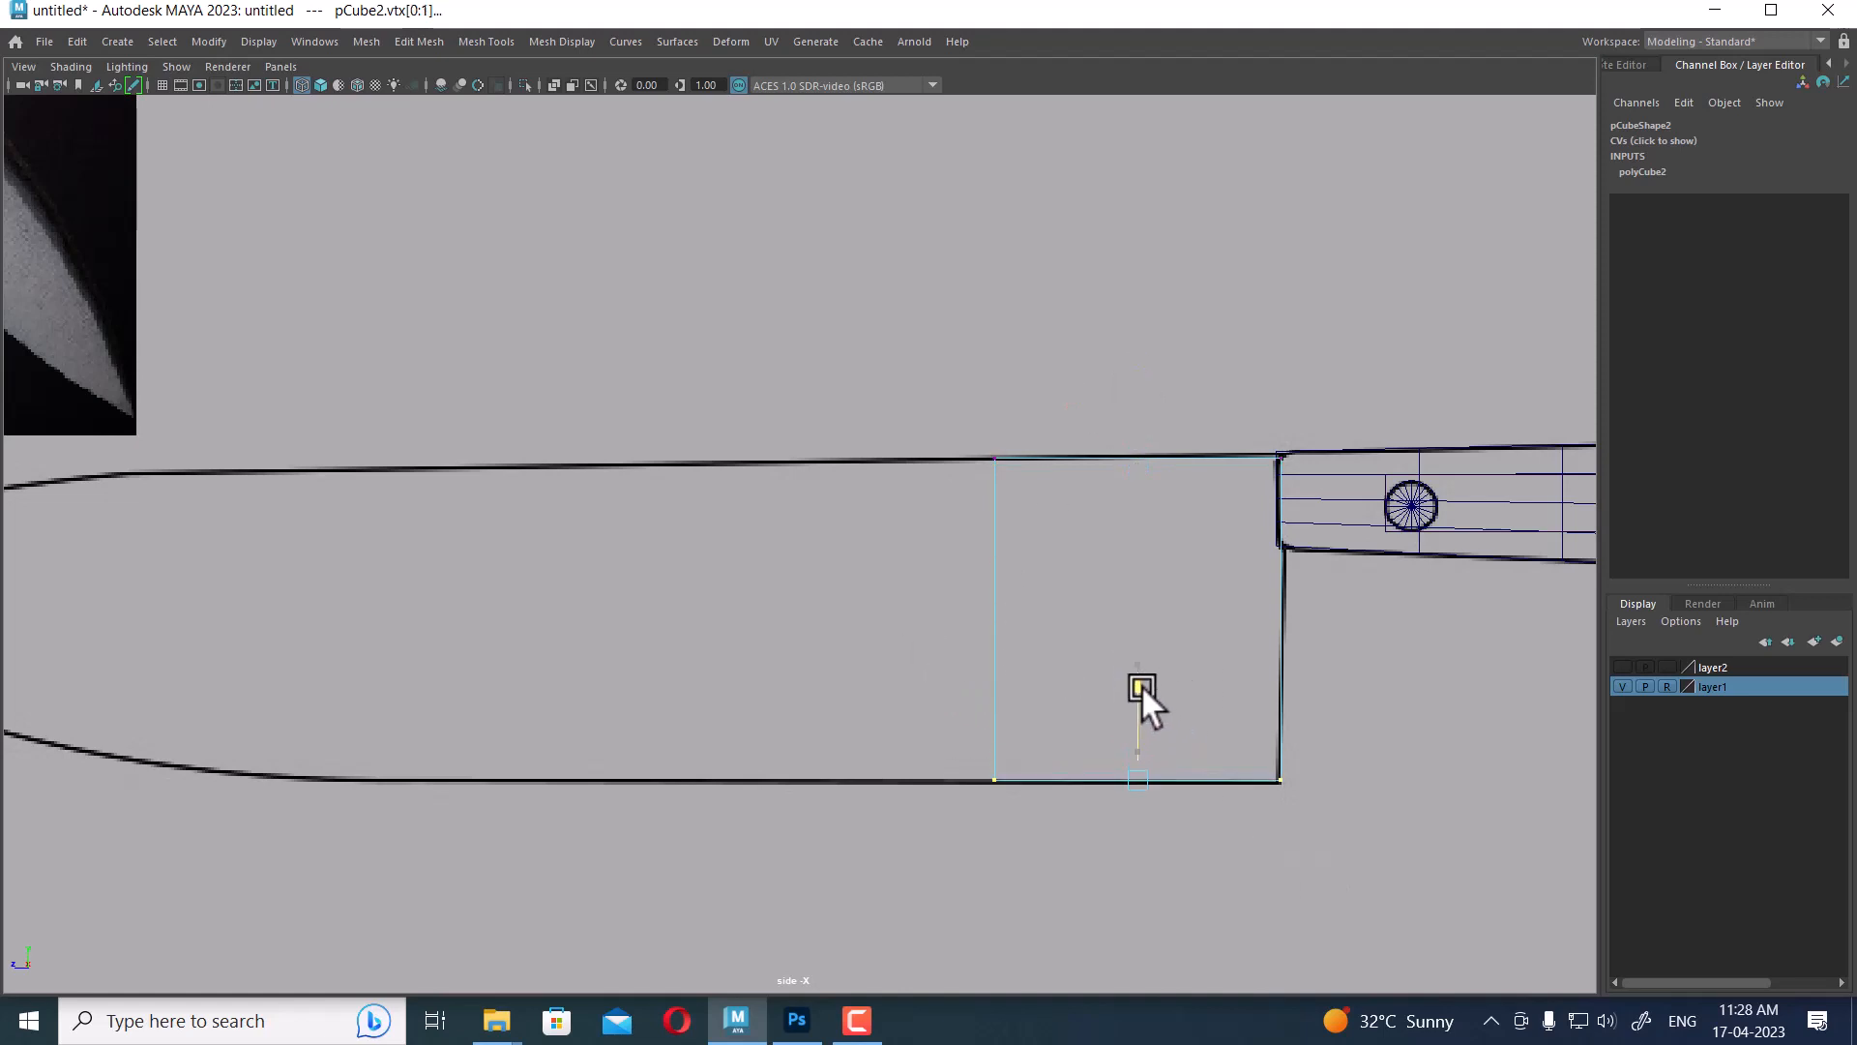
Stretch the cube's front vertices along the blade to where the cutting edge starts to curve, and lower the upper ones onto the spine
scroll(1141, 685, "down", 3)
middle_click_drag(962, 652, 965, 637, "alt")
left_click_drag(922, 385, 1024, 818)
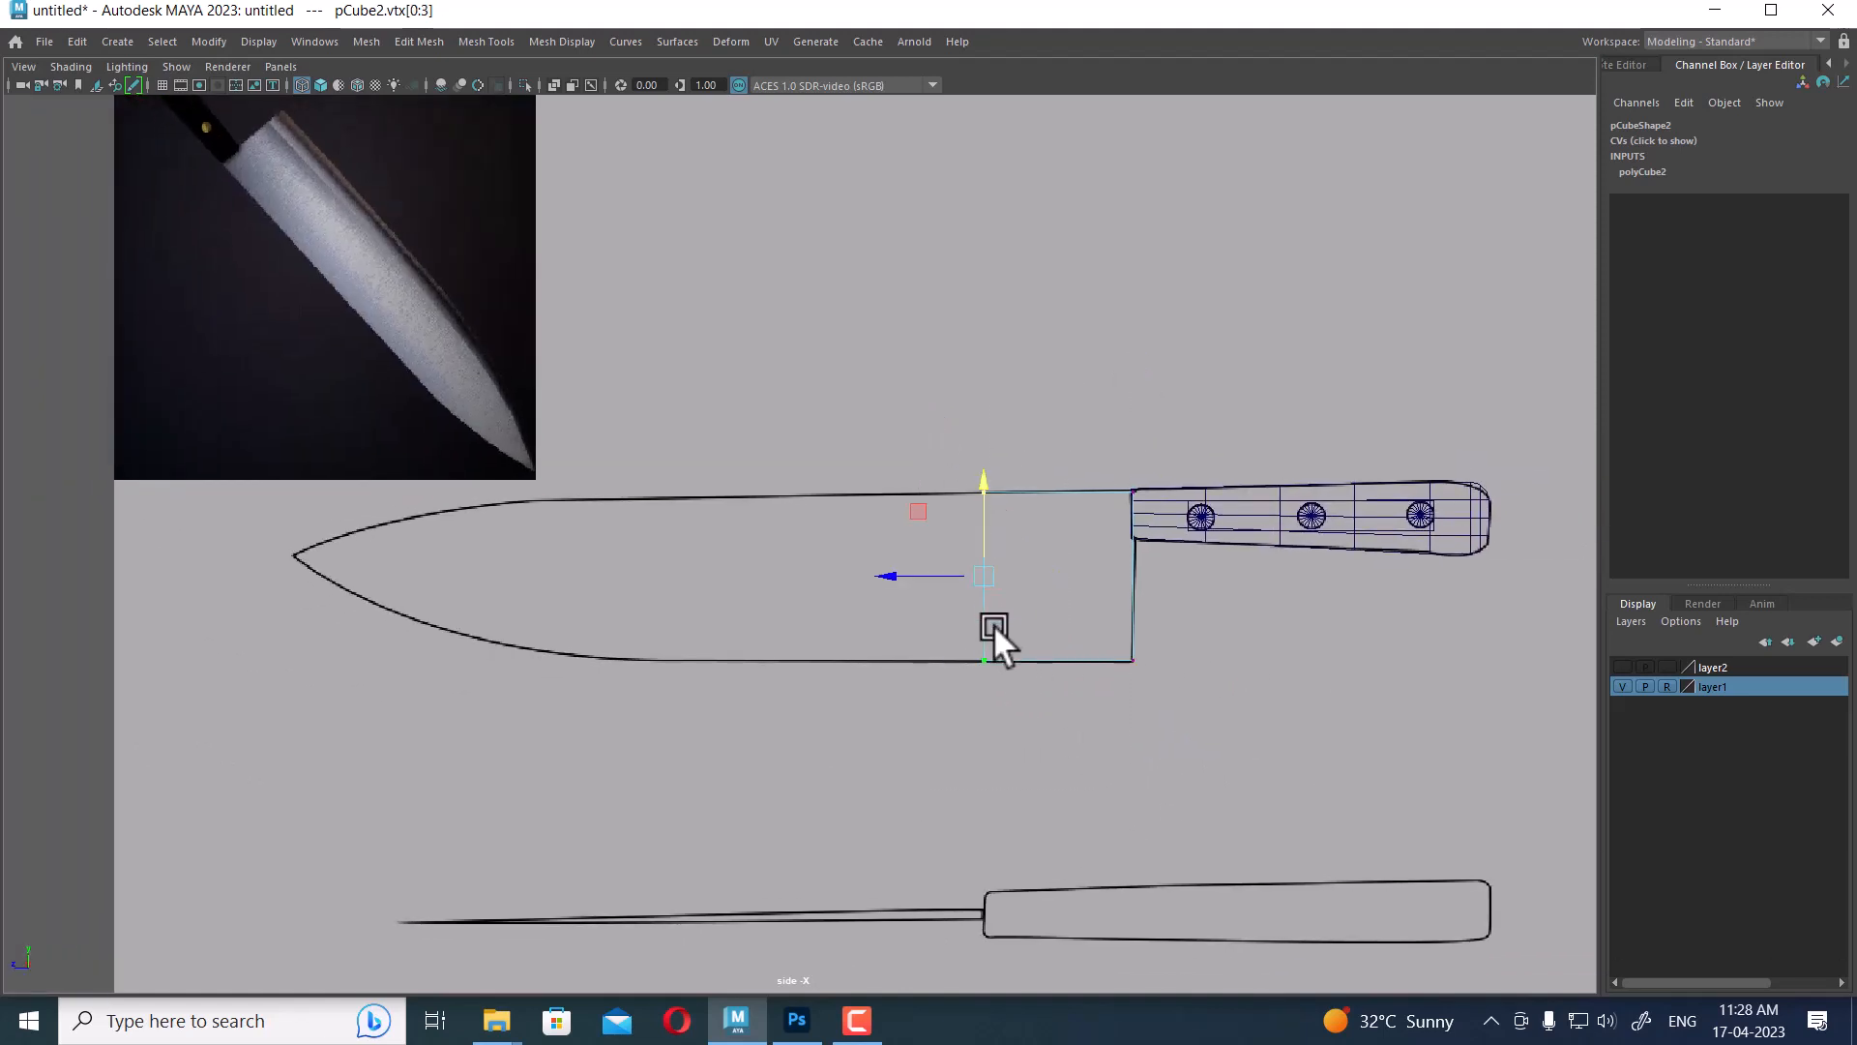
left_click_drag(920, 587, 534, 576)
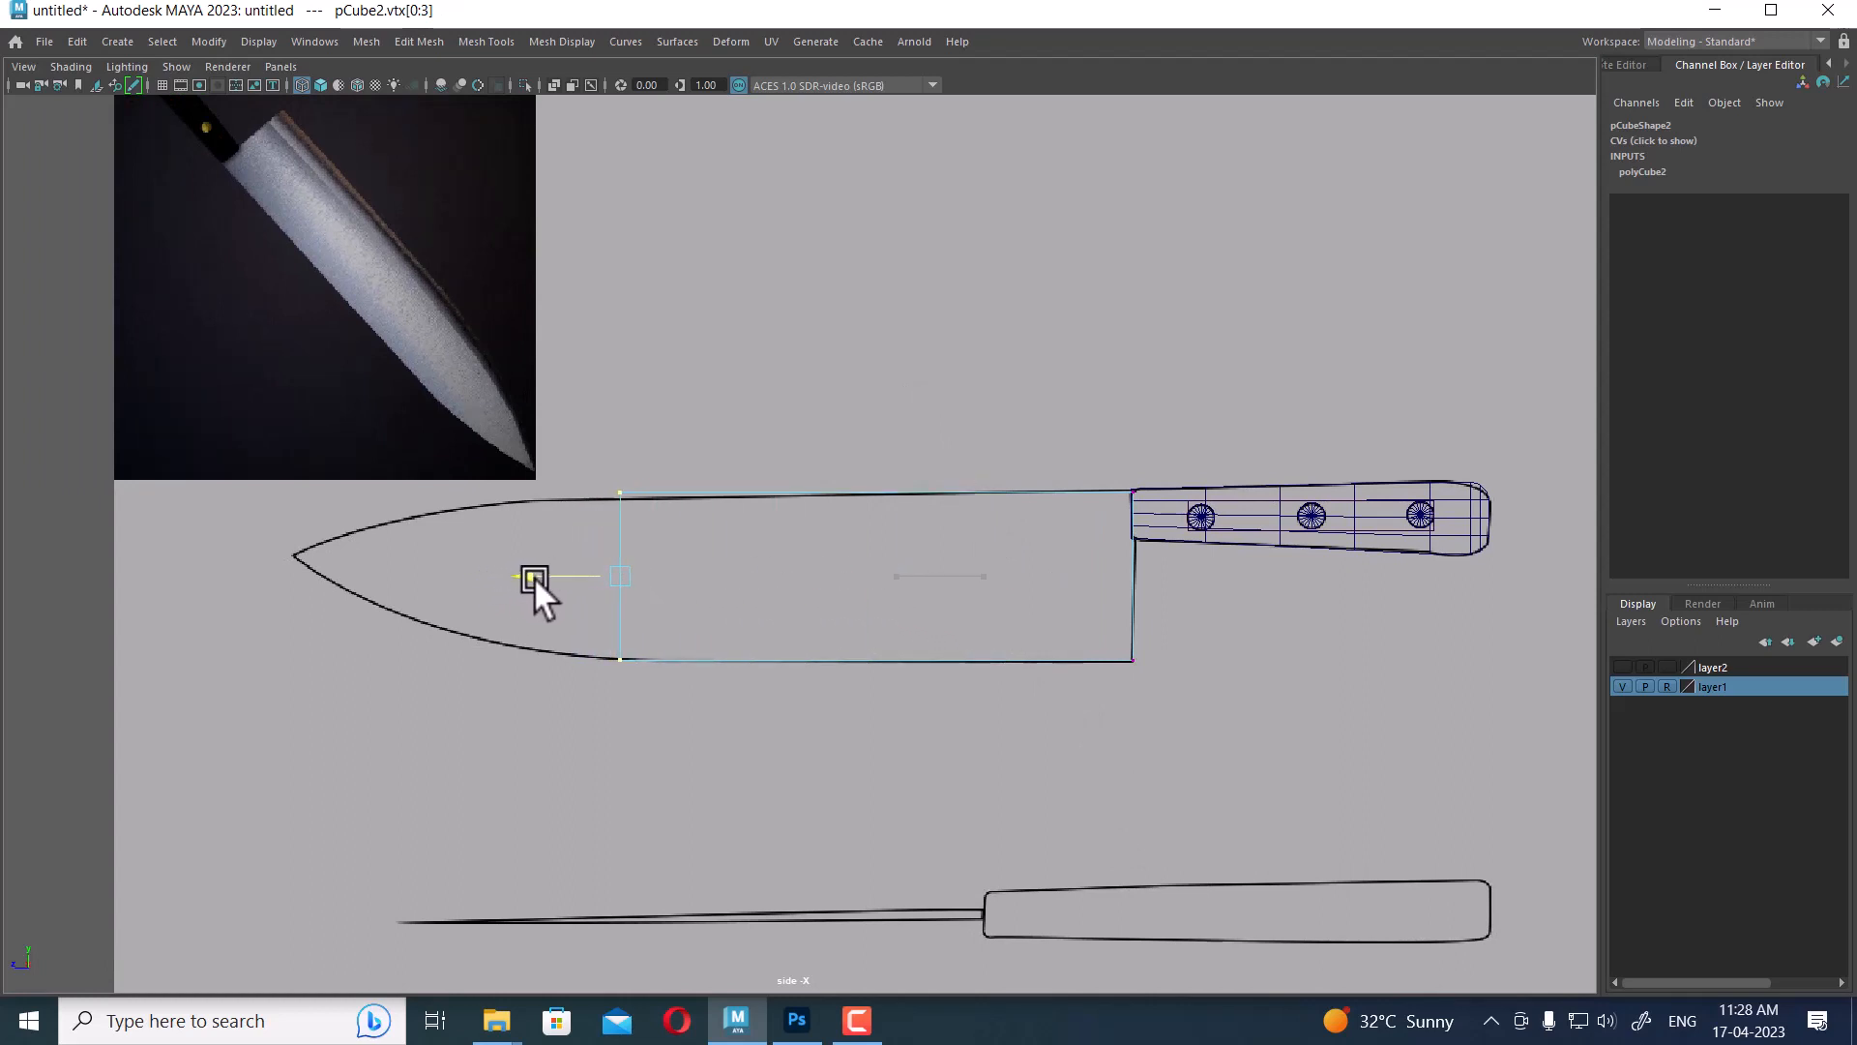
right_click_drag(706, 596, 1105, 757, "alt")
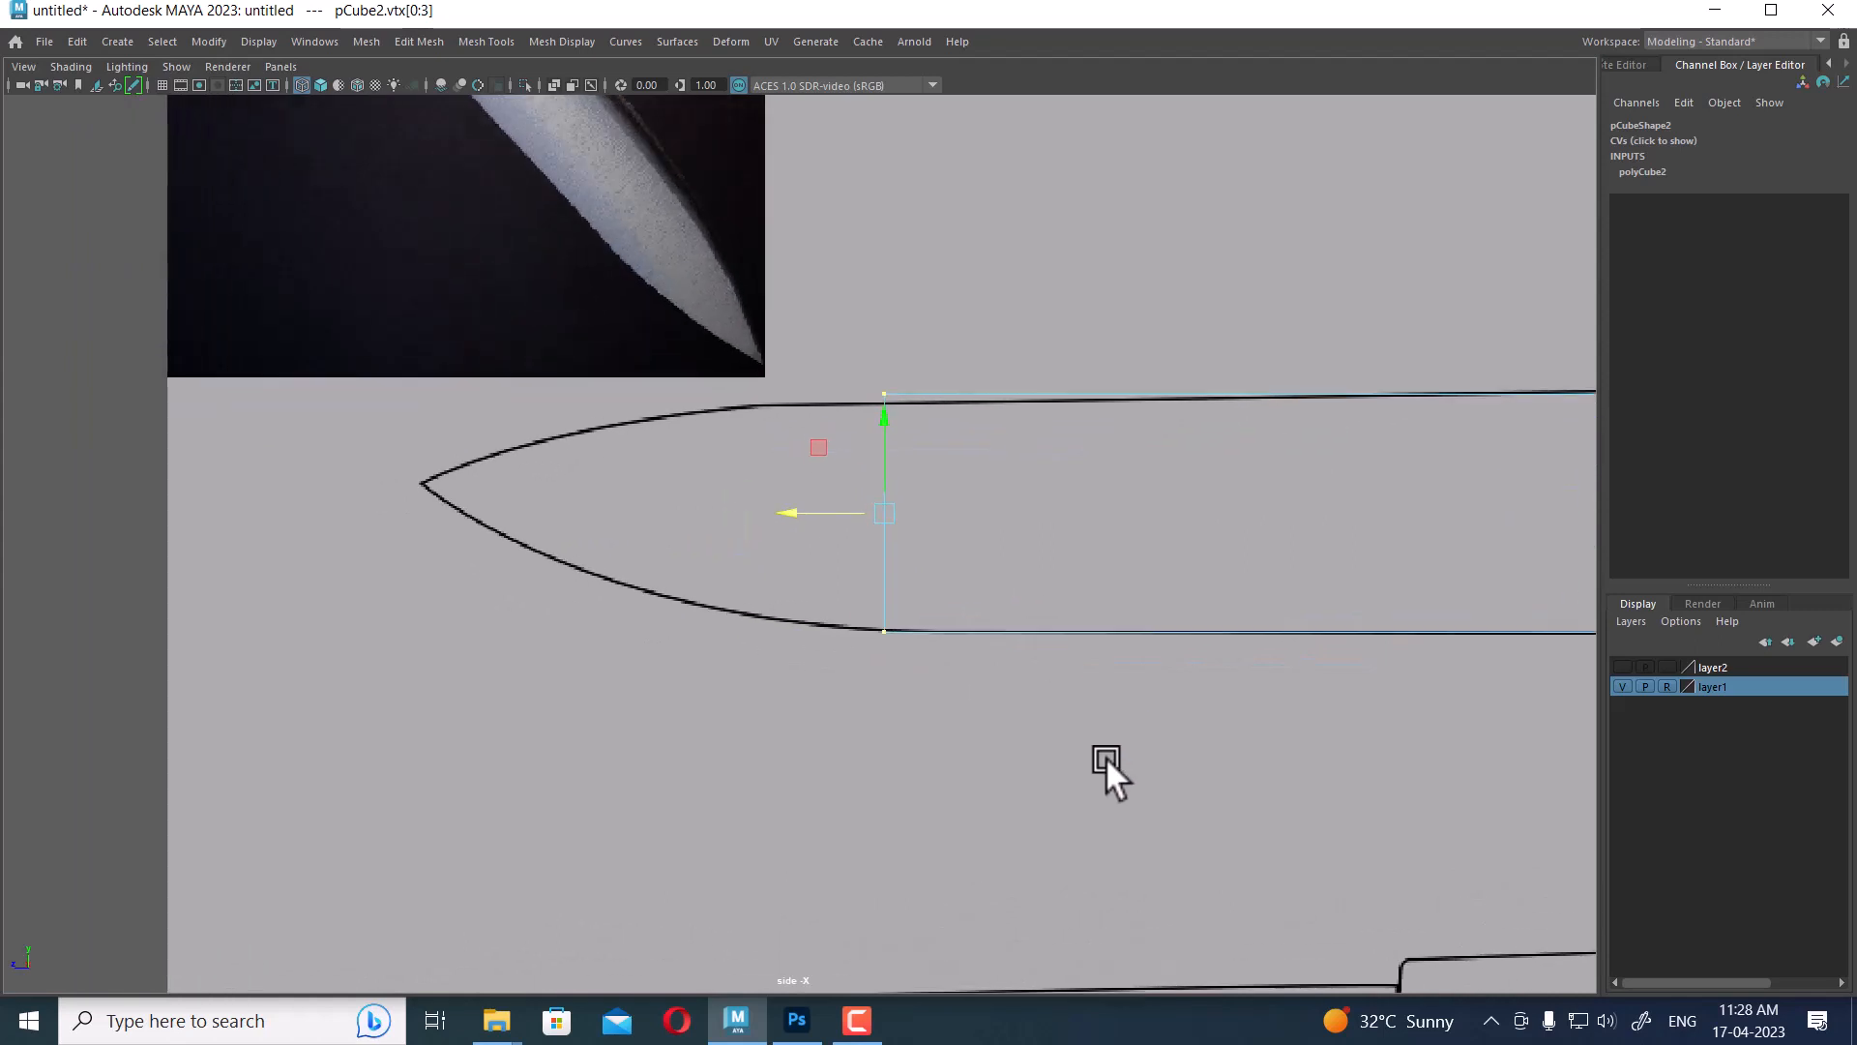
left_click_drag(826, 479, 829, 478)
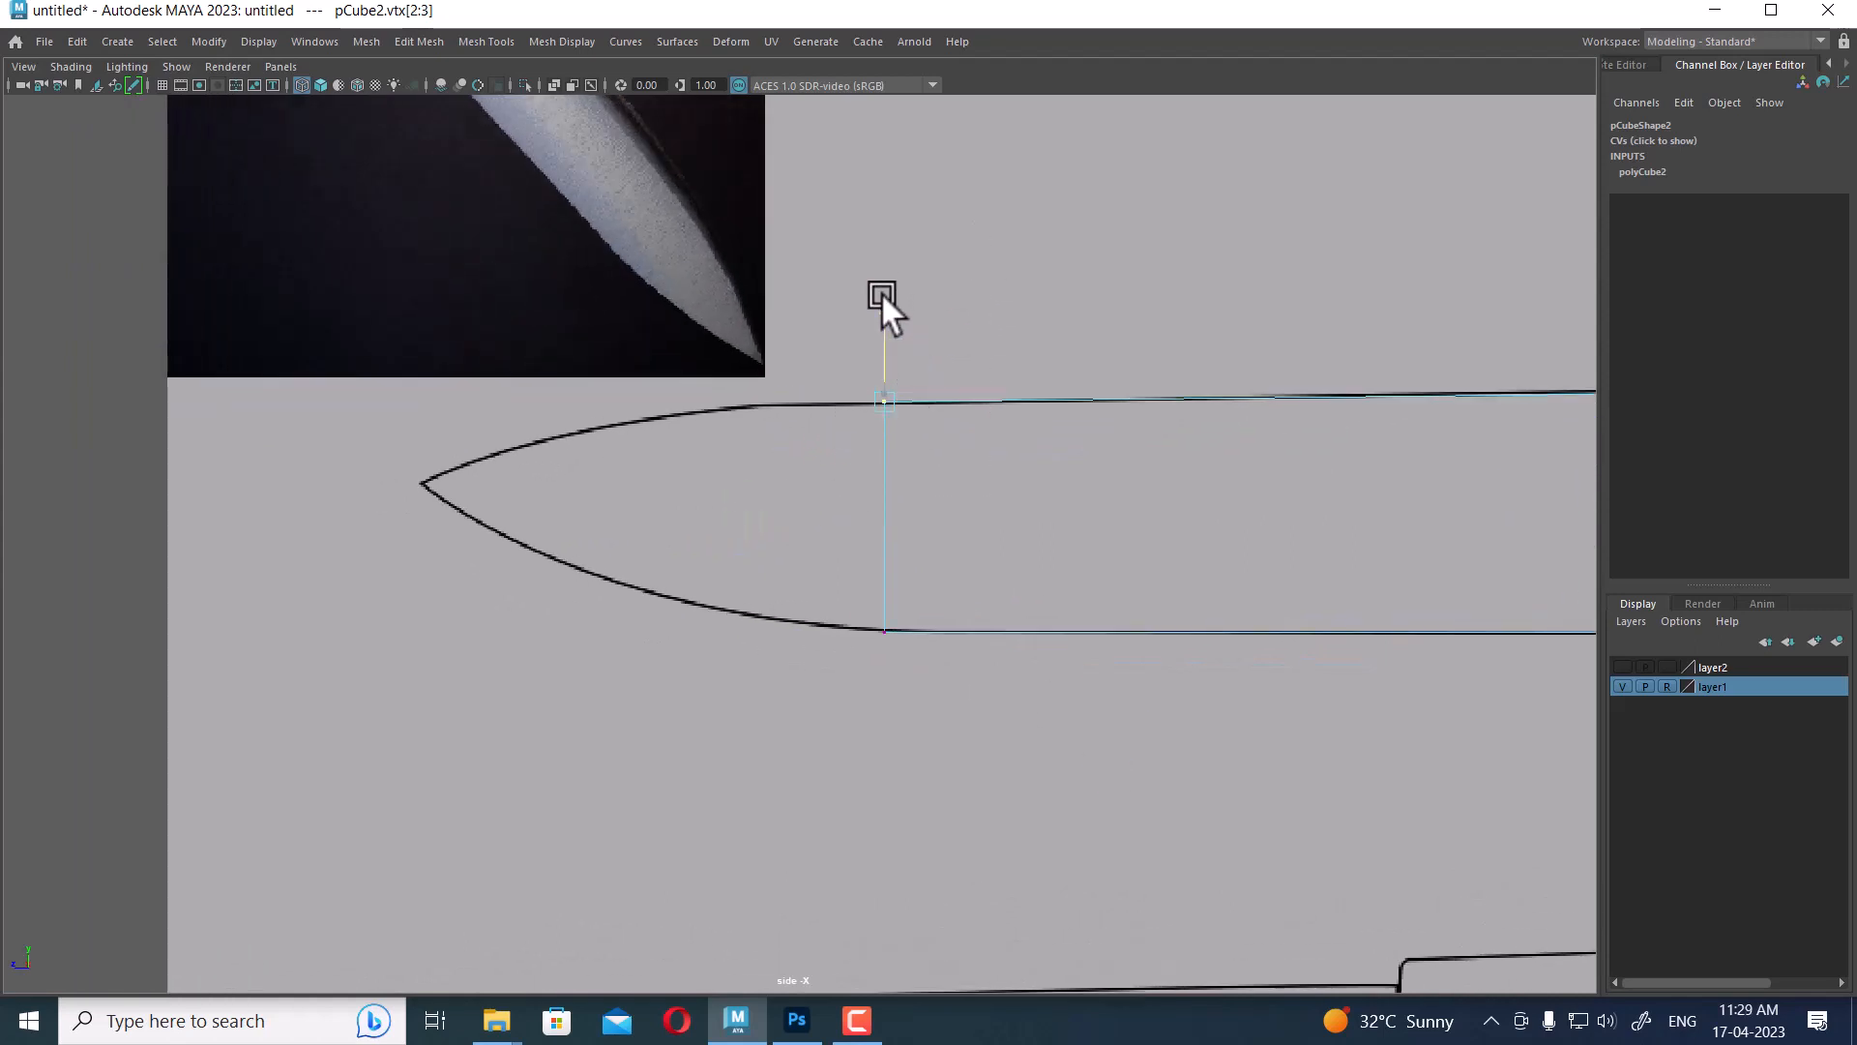
scroll(938, 454, "down", 4)
scroll(982, 531, "up", 3)
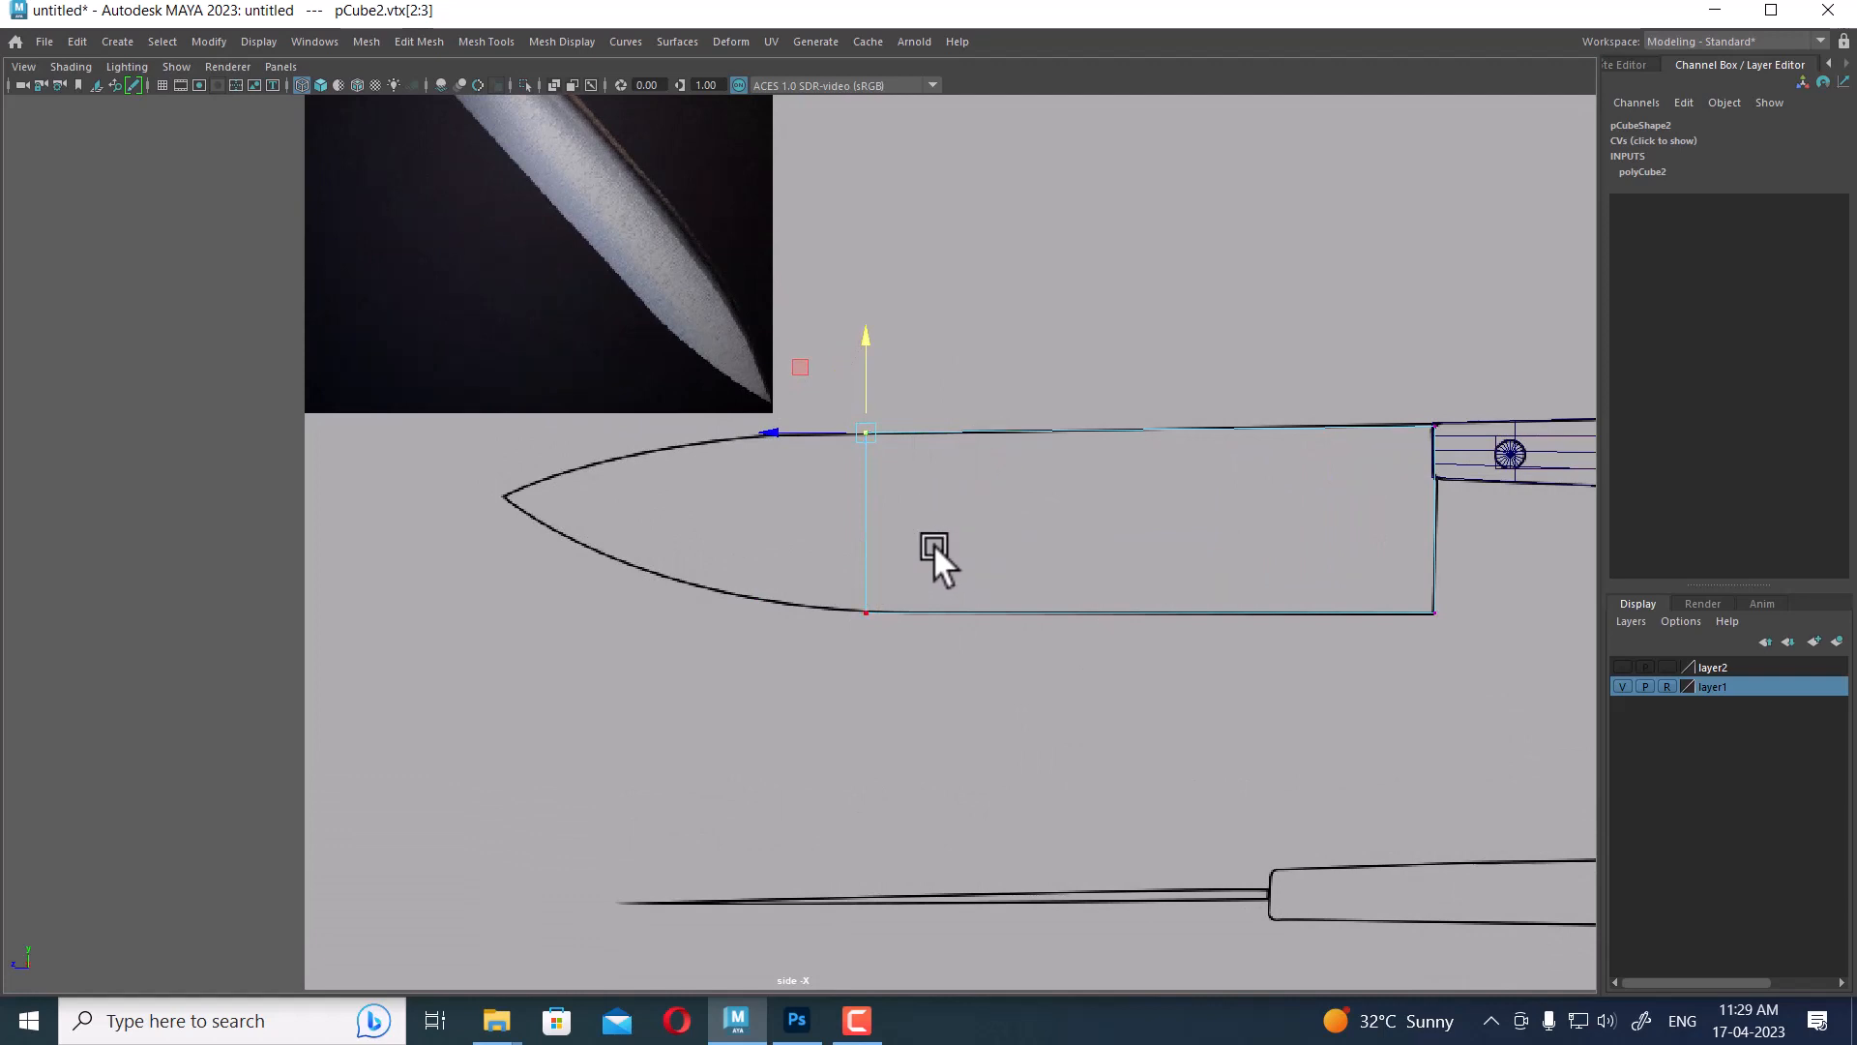
Isolate the blade block's front end face and extrude it along Z to the tip of the reference outline
right_click_drag(1011, 391, 1006, 484)
left_click_drag(965, 319, 676, 734)
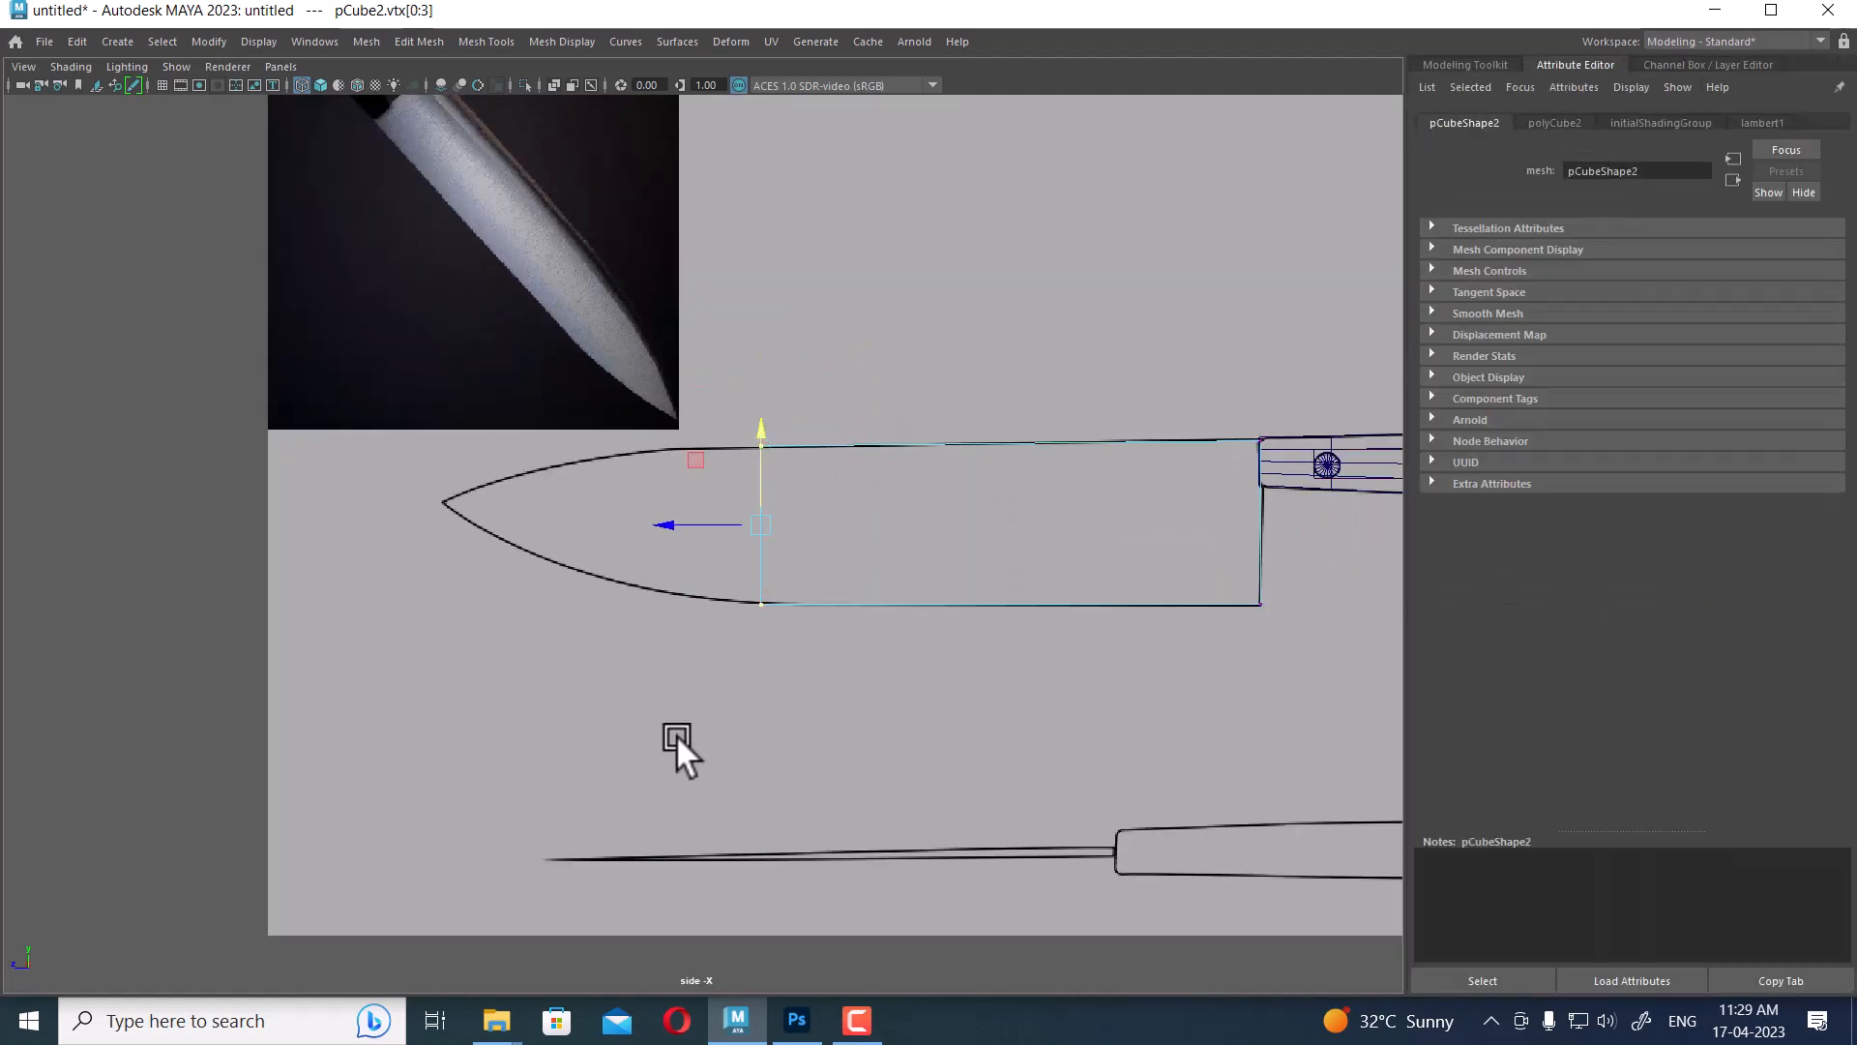
scroll(954, 561, "up", 1)
right_click_drag(928, 419, 924, 472)
left_click_drag(957, 338, 663, 782)
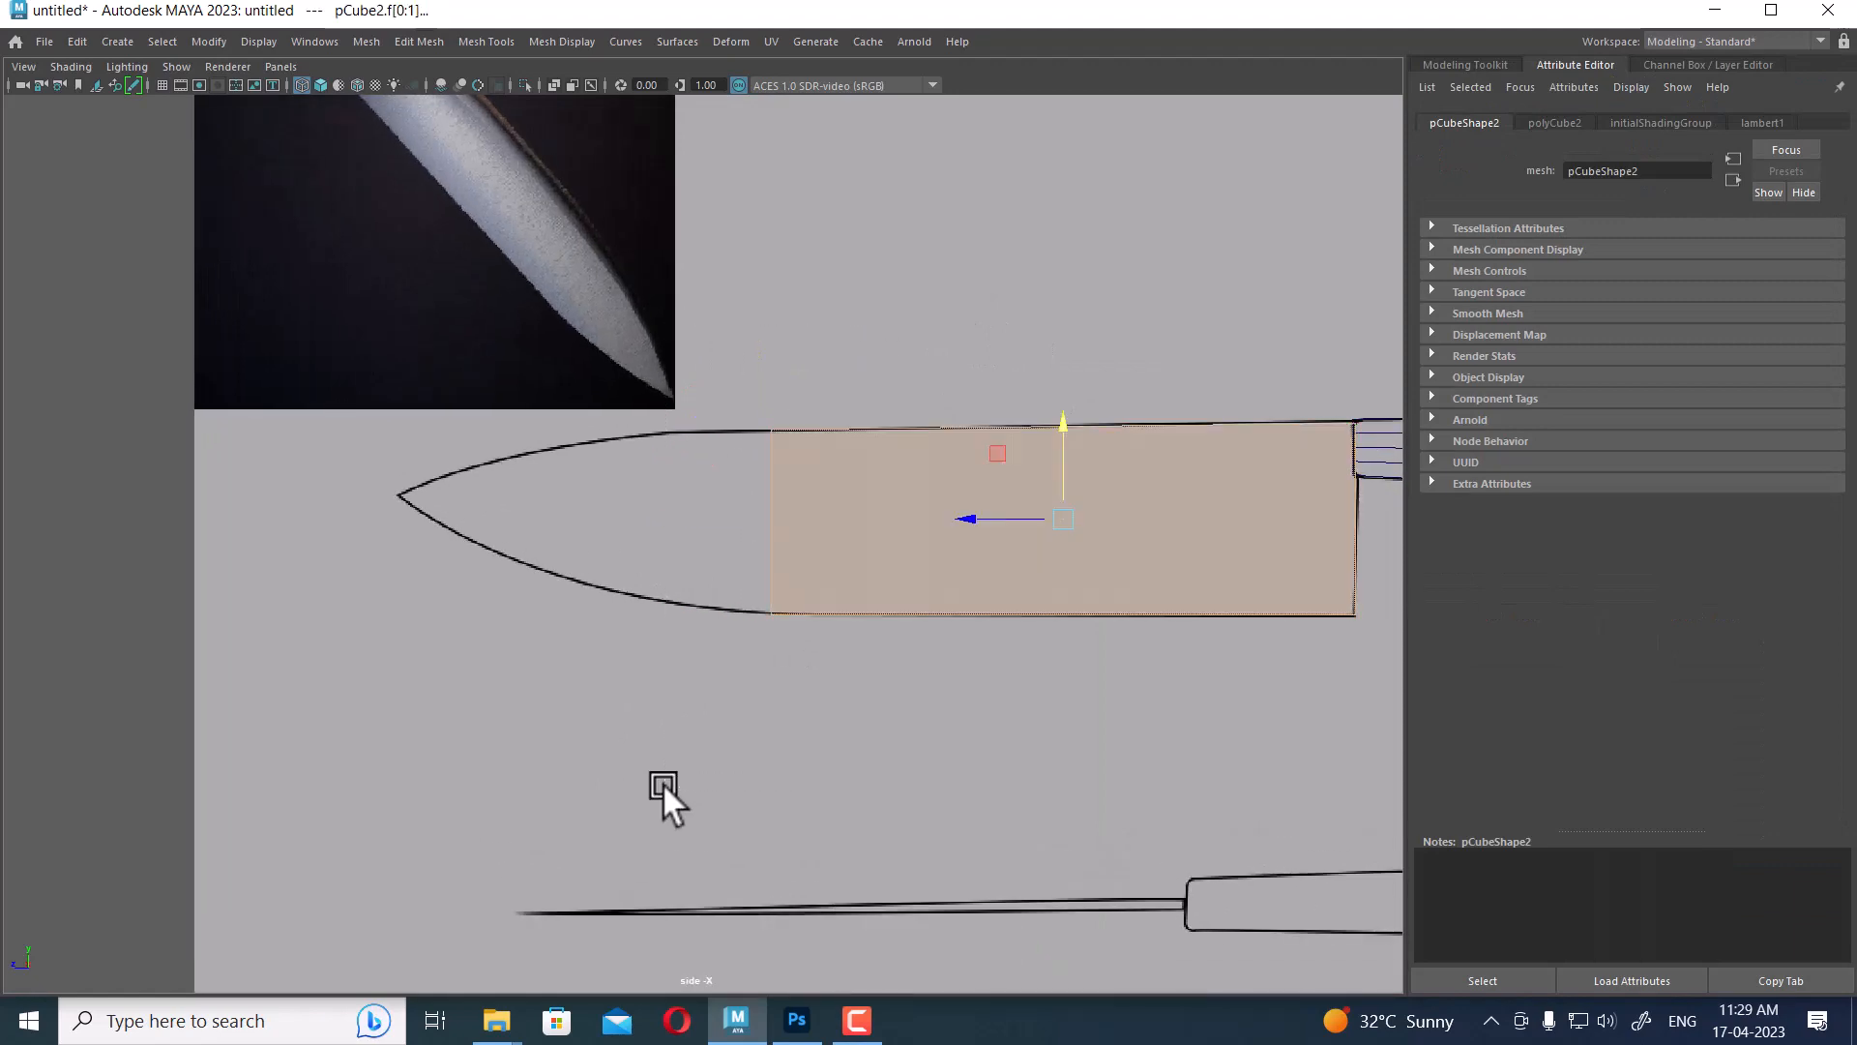
left_click_drag(1142, 300, 1076, 704, "ctrl")
key("space")
left_click_drag(1132, 310, 1008, 363, "alt")
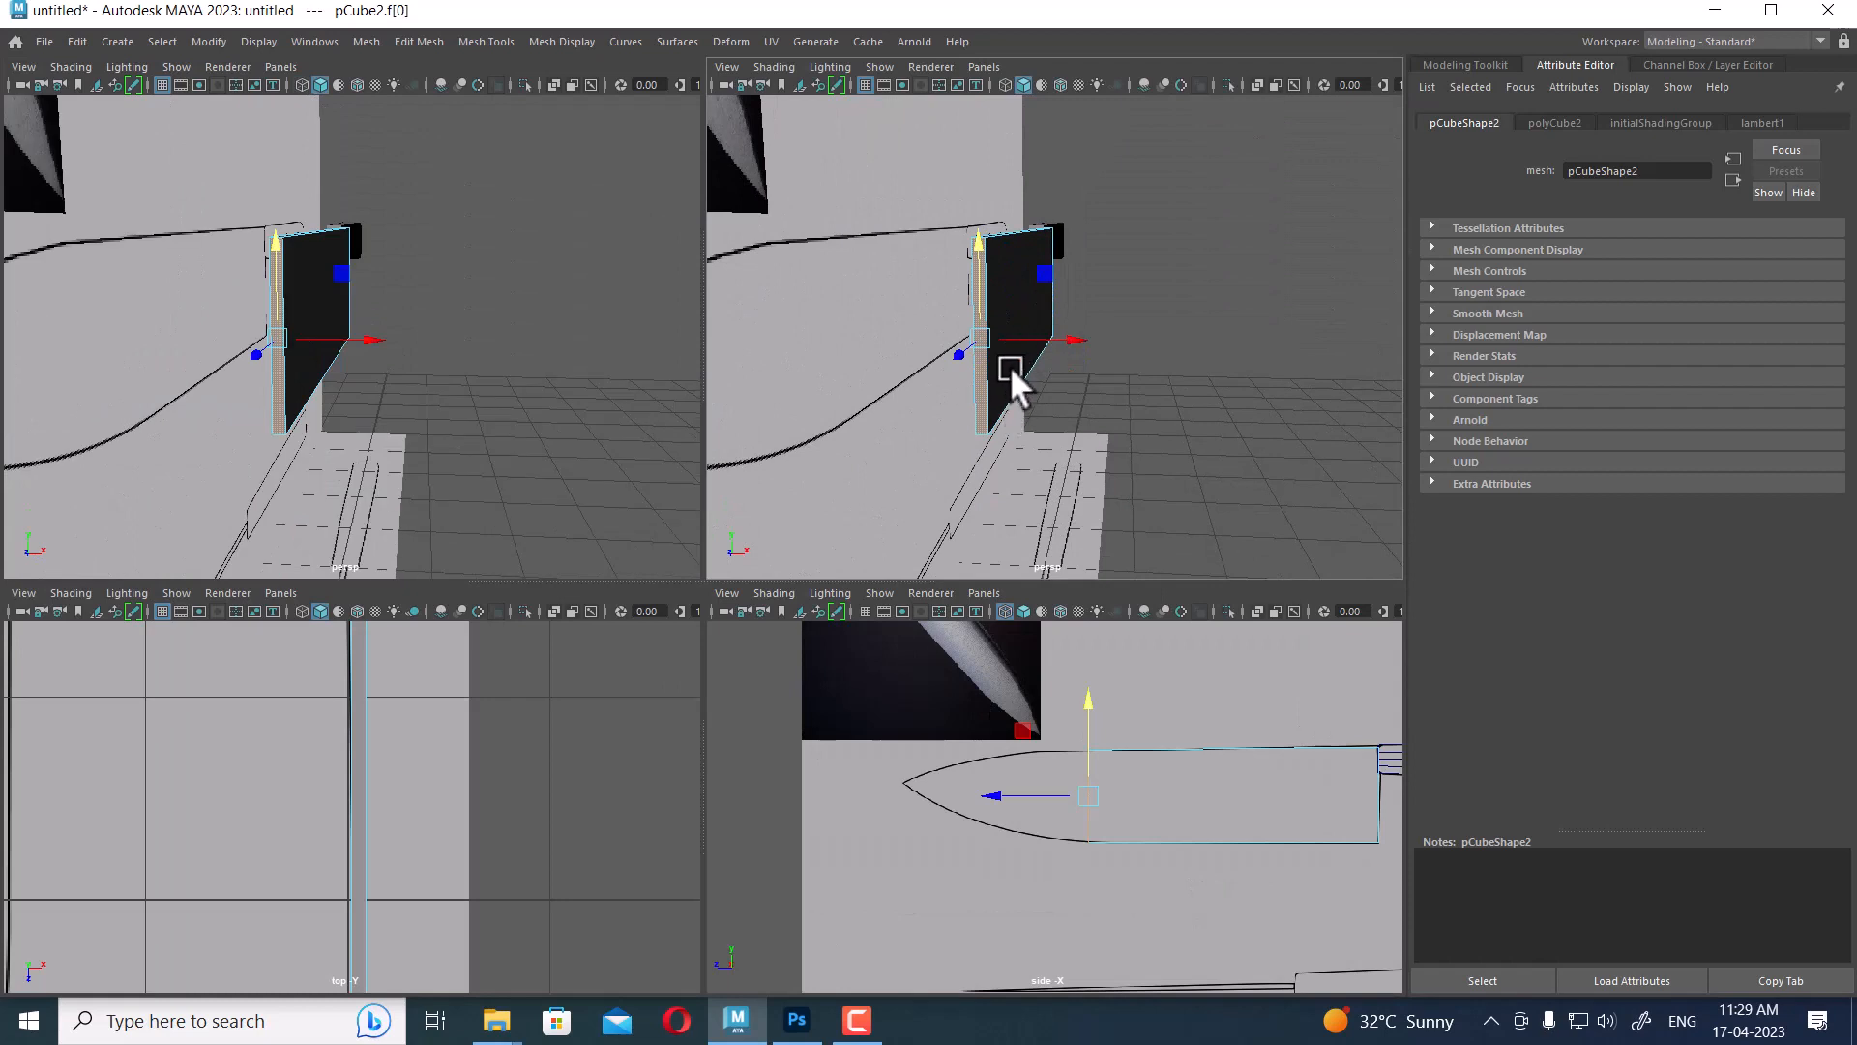
key("space")
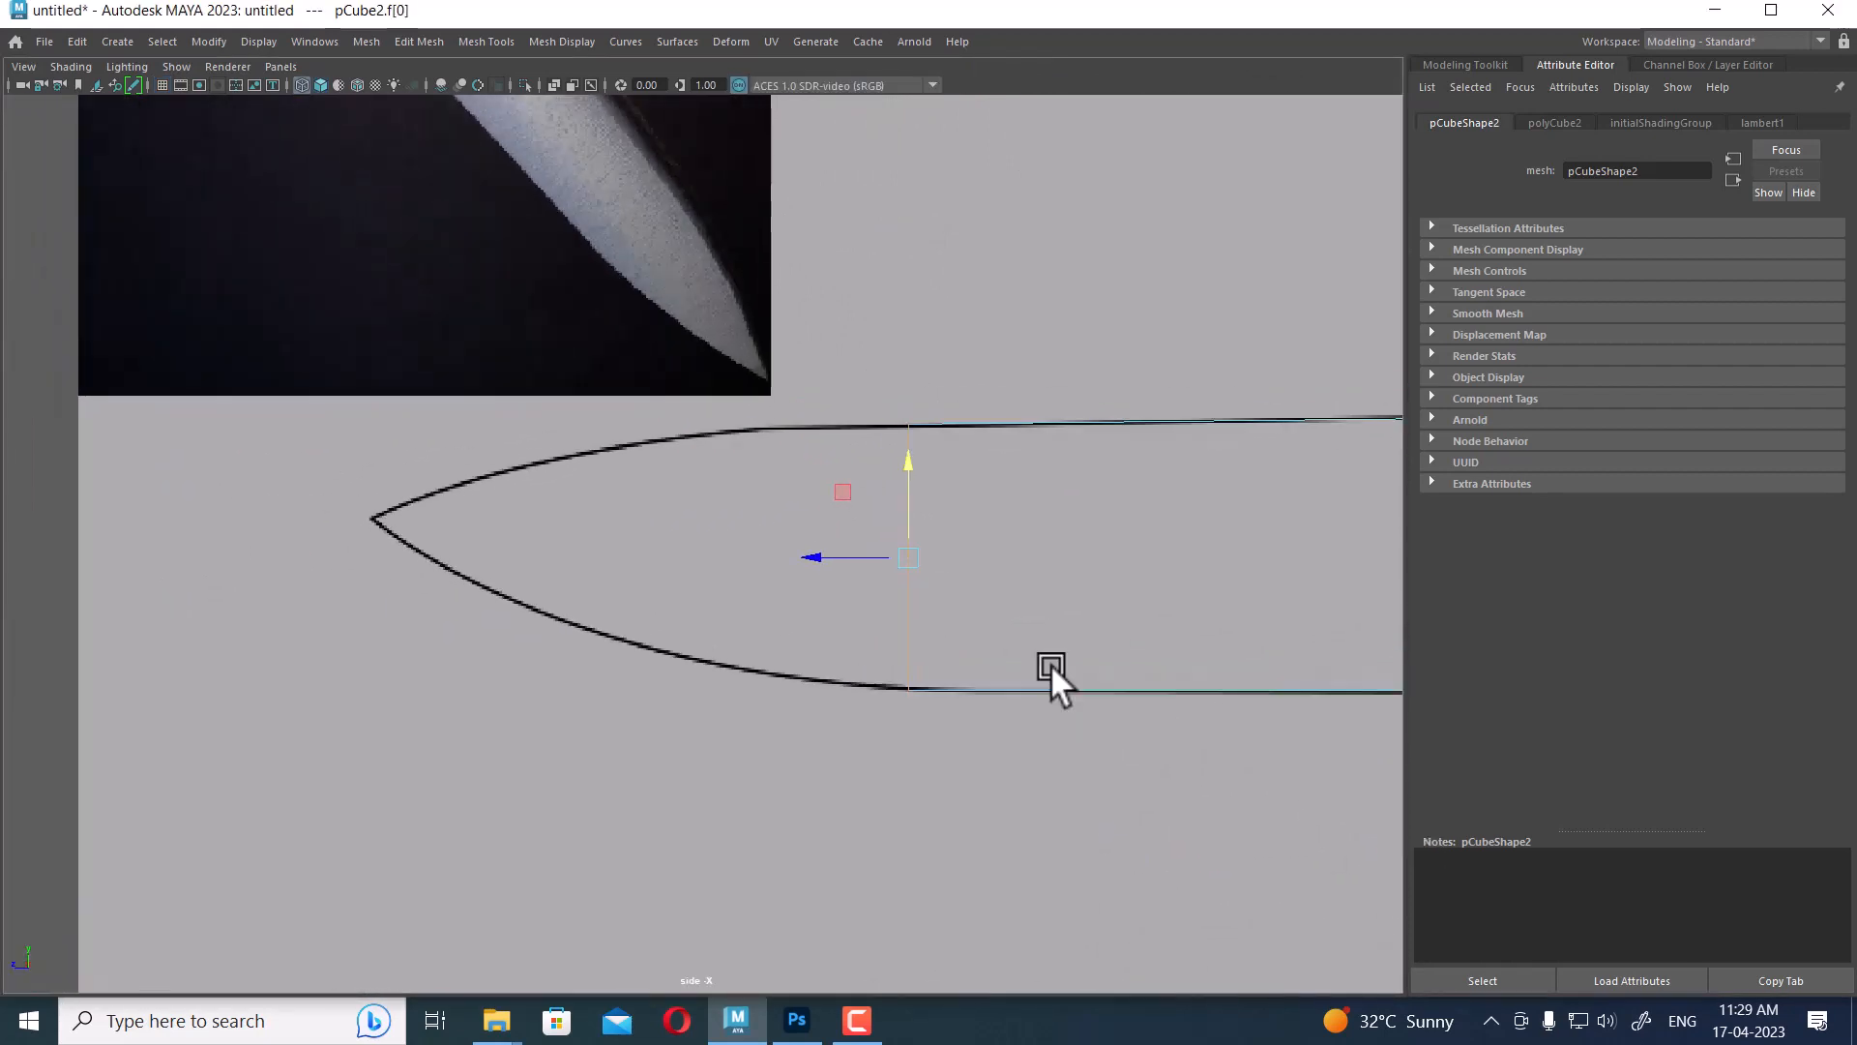
left_click_drag(851, 555, 249, 526, "shift")
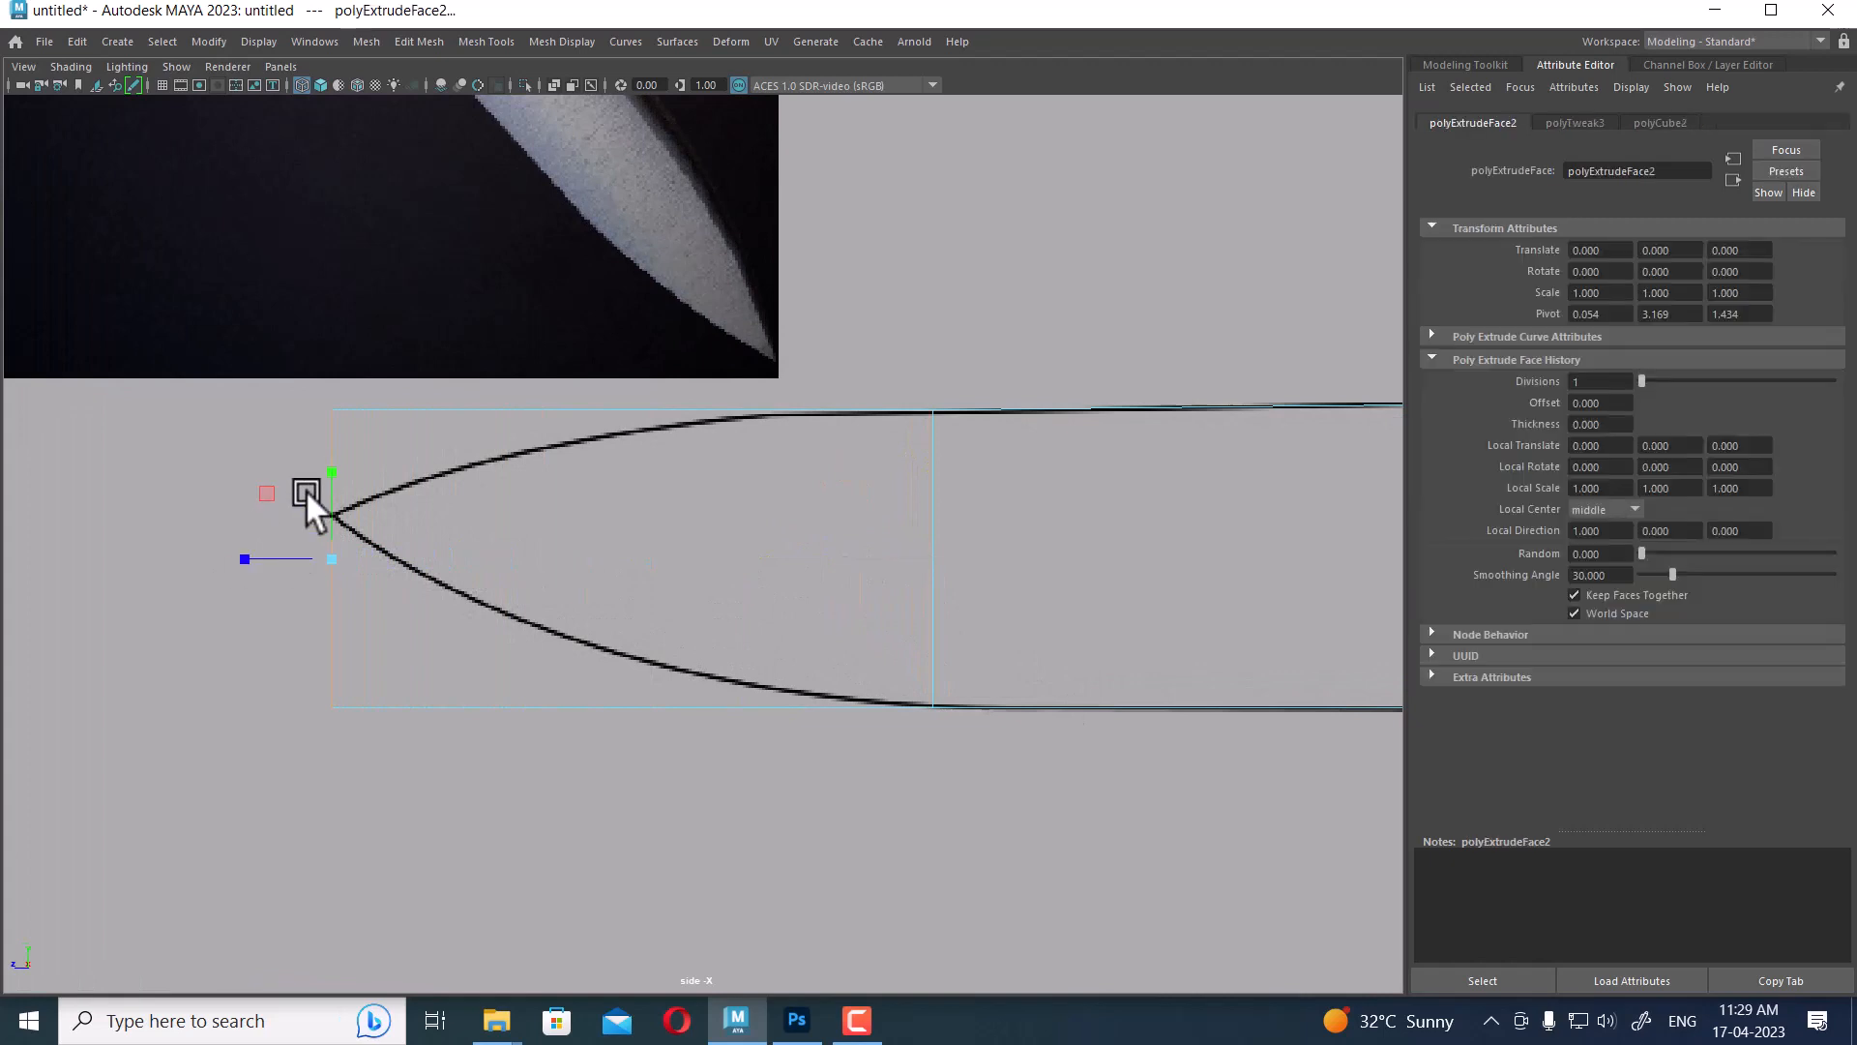
Shrink the extruded end face vertically to a narrow end and center it on the blade tip
left_click_drag(332, 480, 316, 547)
key("w")
right_click_drag(358, 566, 460, 813, "alt")
left_click_drag(178, 481, 174, 404)
key("r")
key("w")
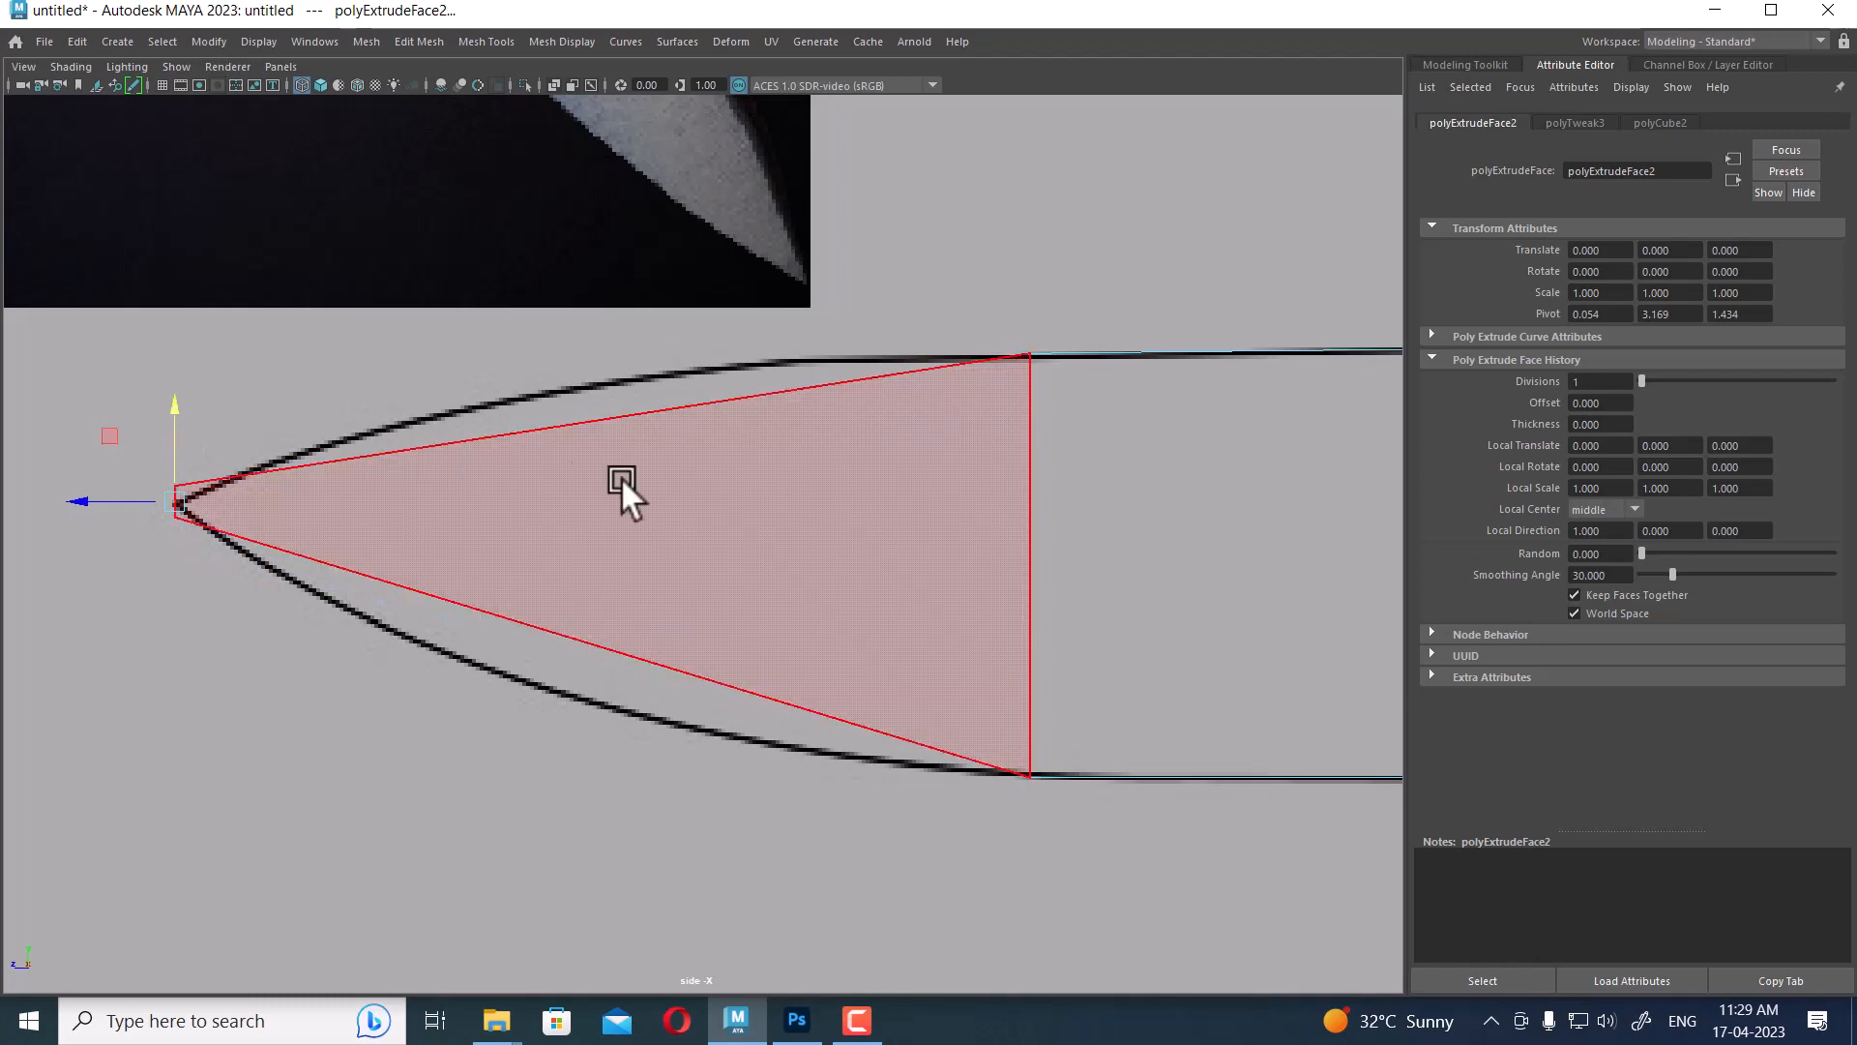
Split the tapered tip section with three evenly spaced edge loops, one in the middle and one in each half
right_click_drag(636, 418, 658, 281)
left_click(653, 414)
right_click_drag(833, 377, 387, 467, "ctrl")
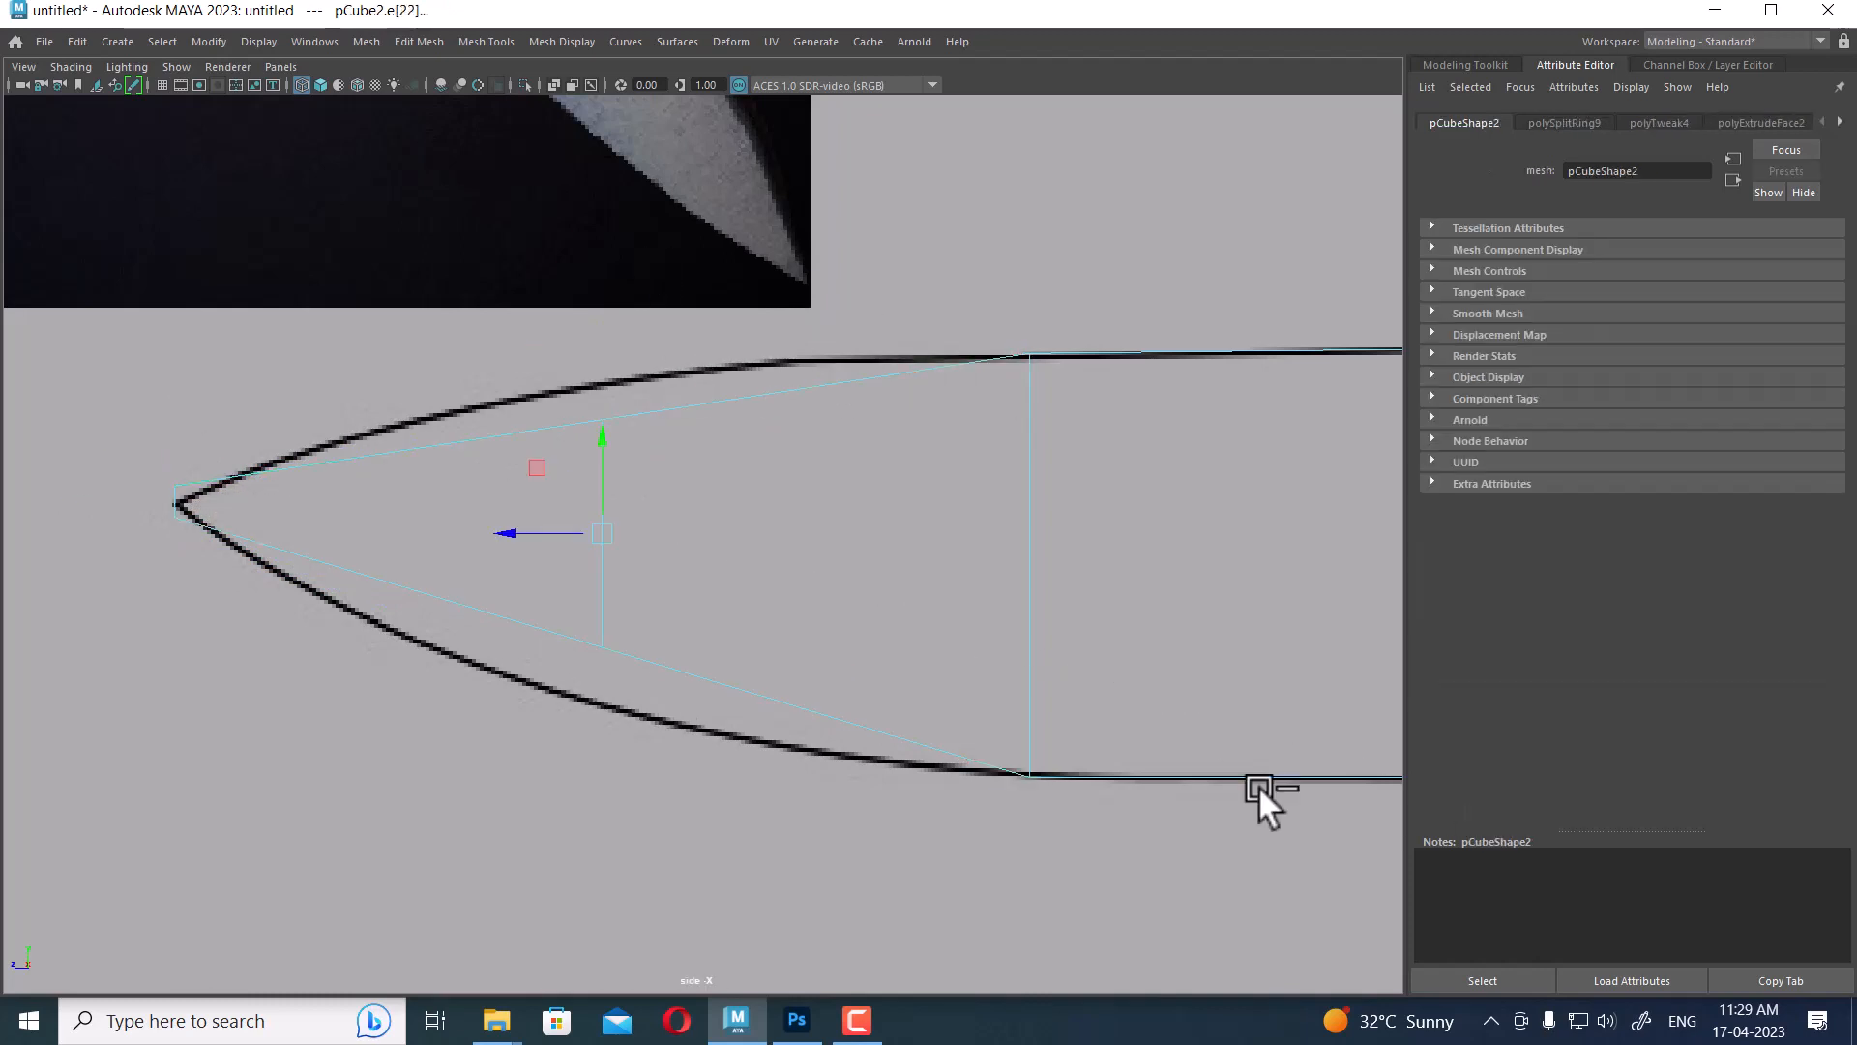
right_click_drag(822, 387, 853, 503, "ctrl")
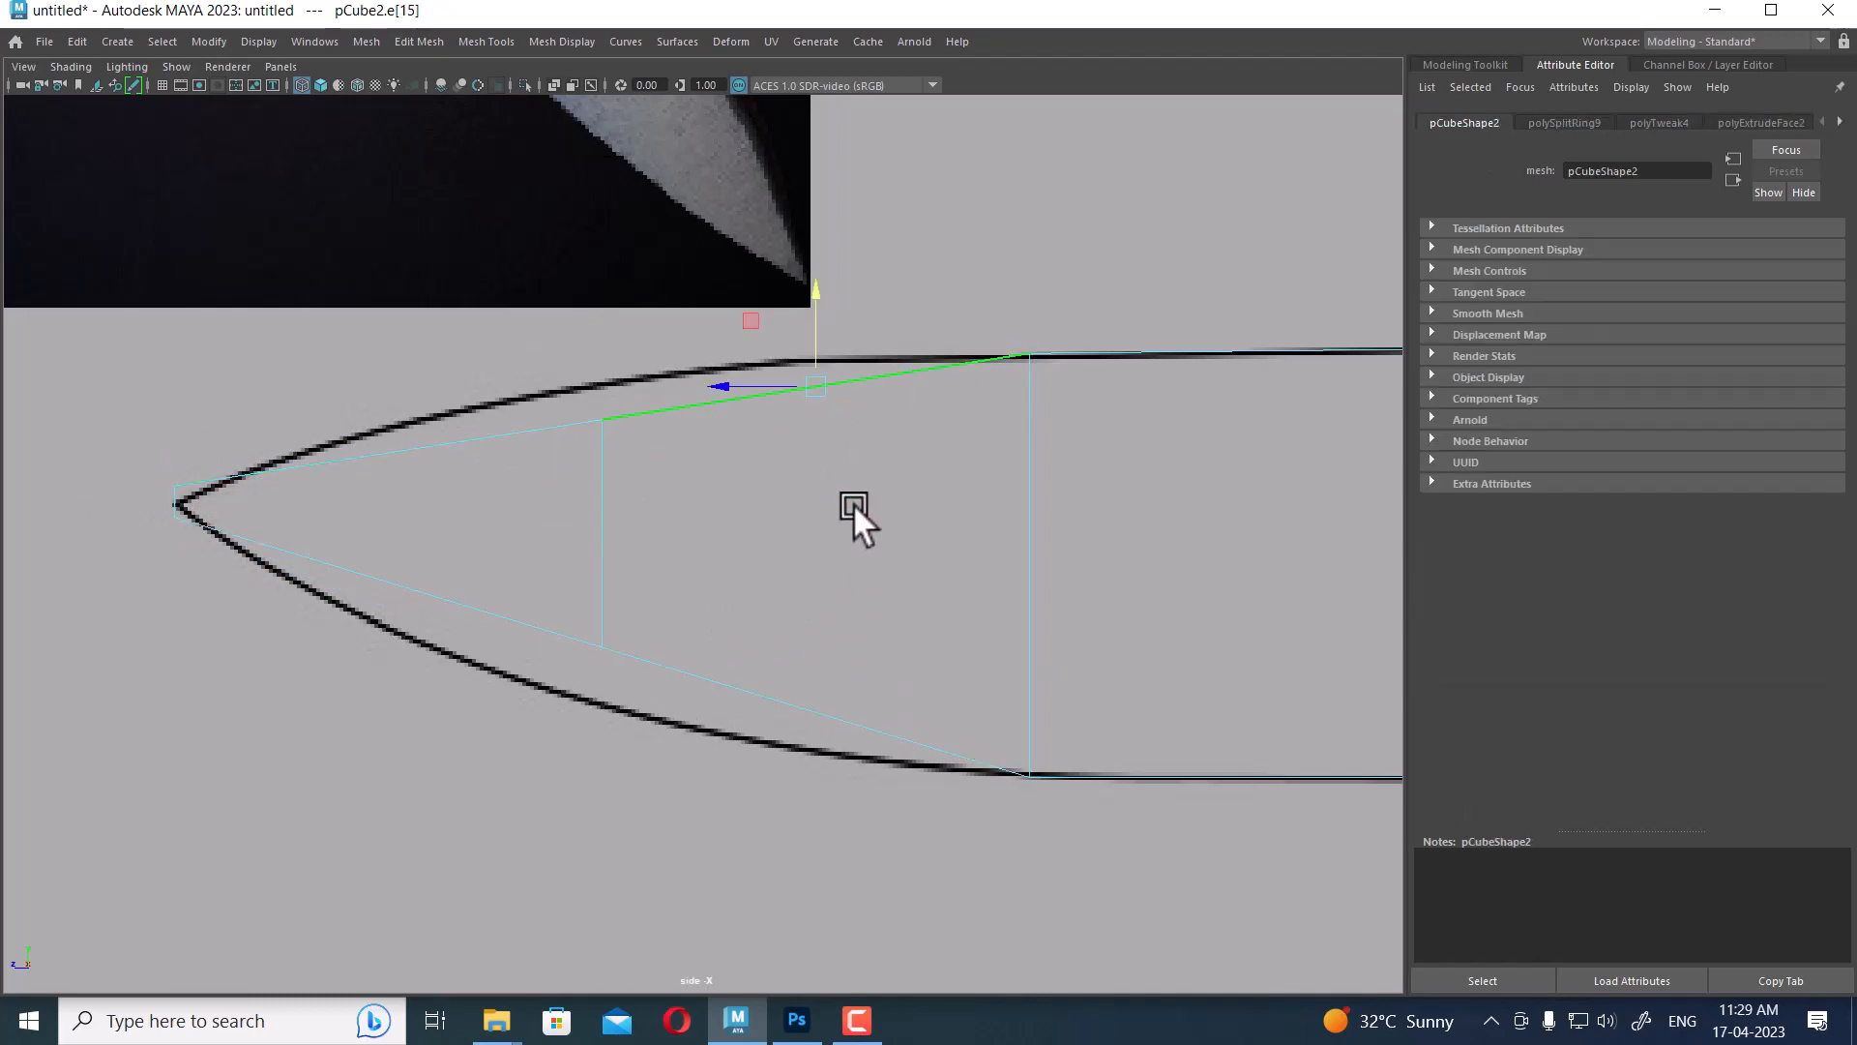
left_click(463, 447)
right_click_drag(714, 425, 339, 402, "ctrl")
Raise the upper vertices of the three new edge loops onto the curved spine outline
scroll(723, 510, "up", 3)
left_click_drag(856, 392, 996, 532)
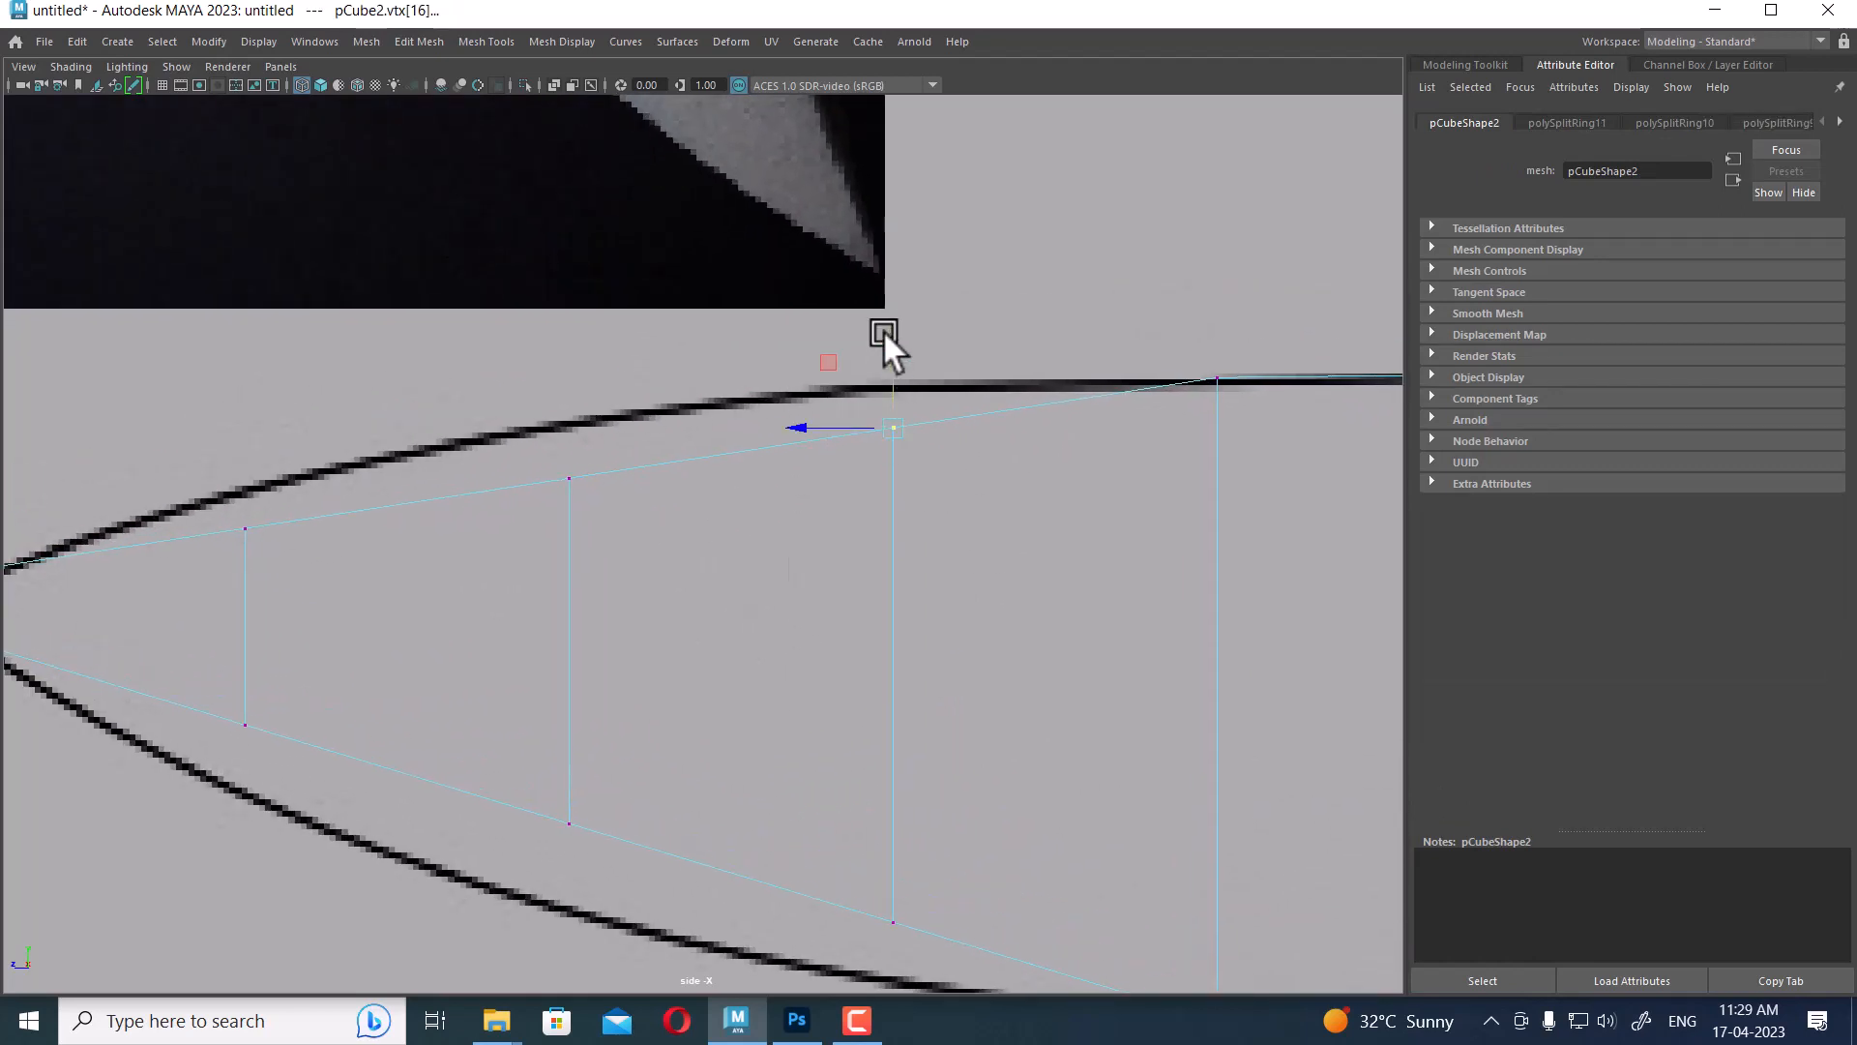
left_click_drag(884, 329, 890, 292)
left_click_drag(643, 430, 512, 621)
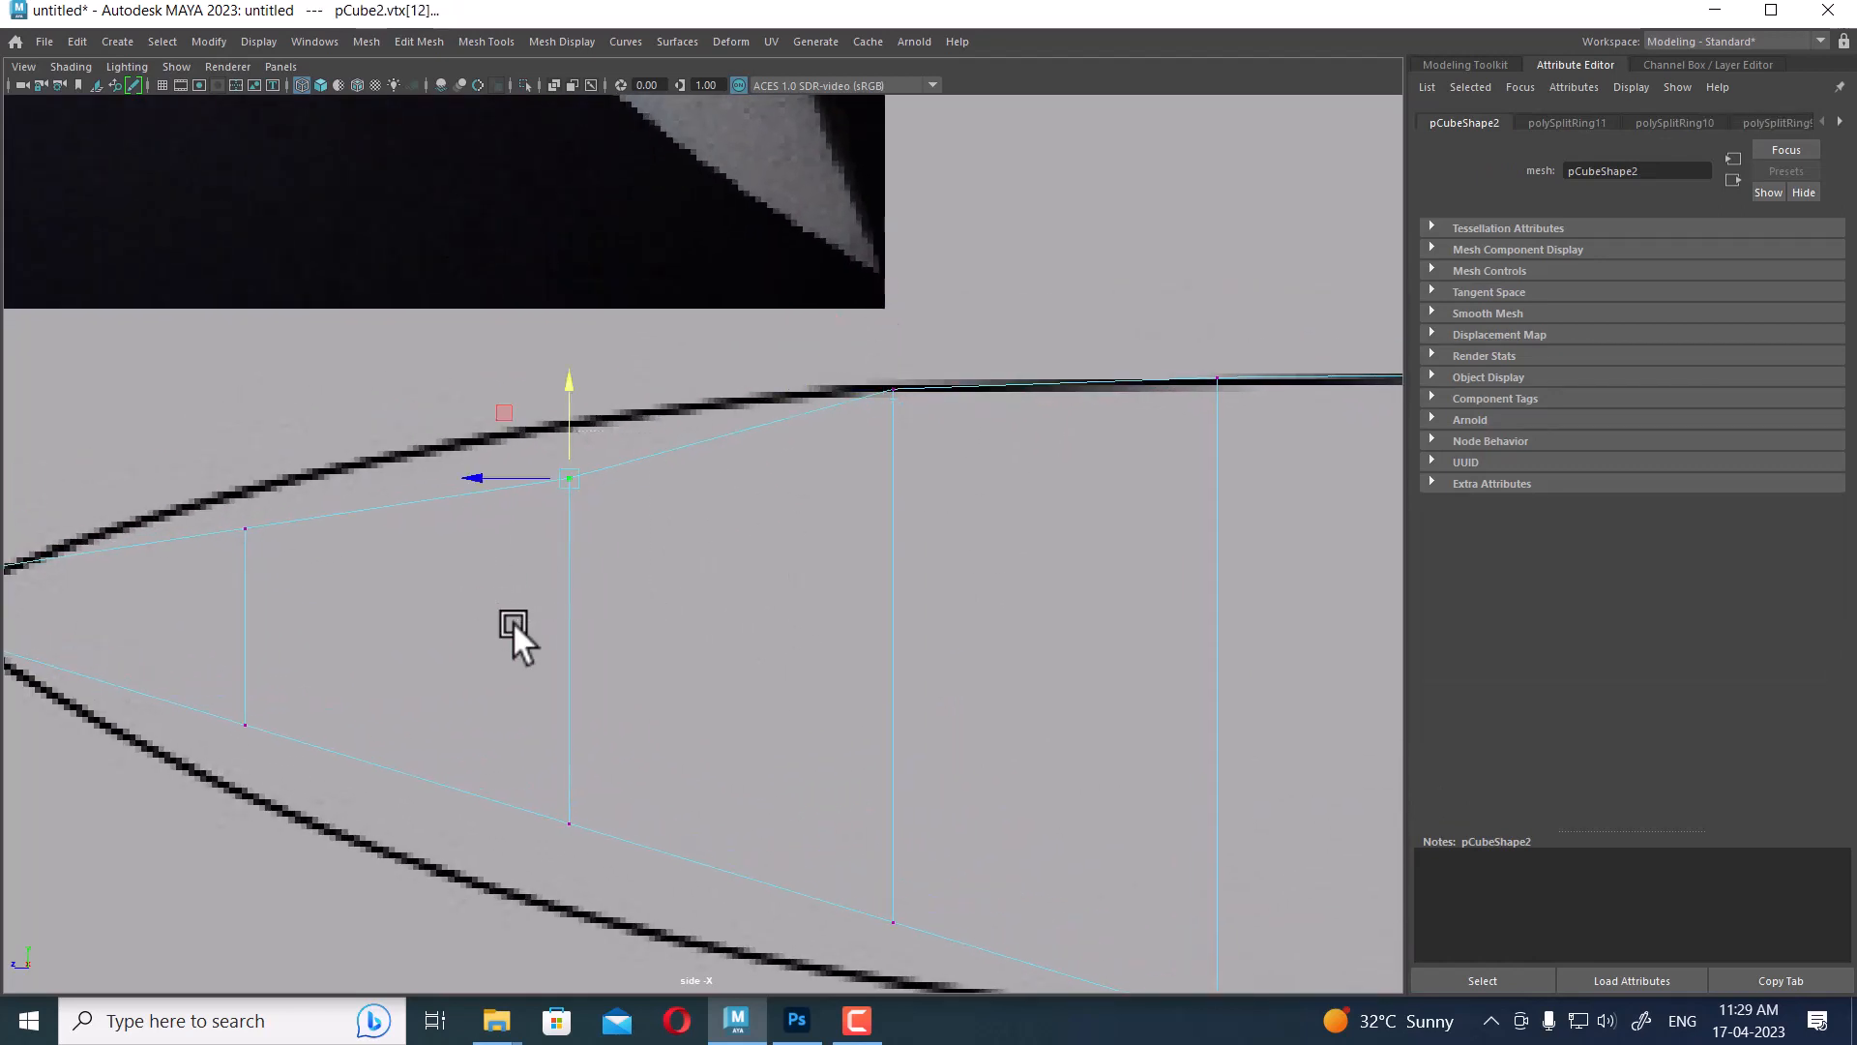
left_click_drag(595, 403, 563, 338)
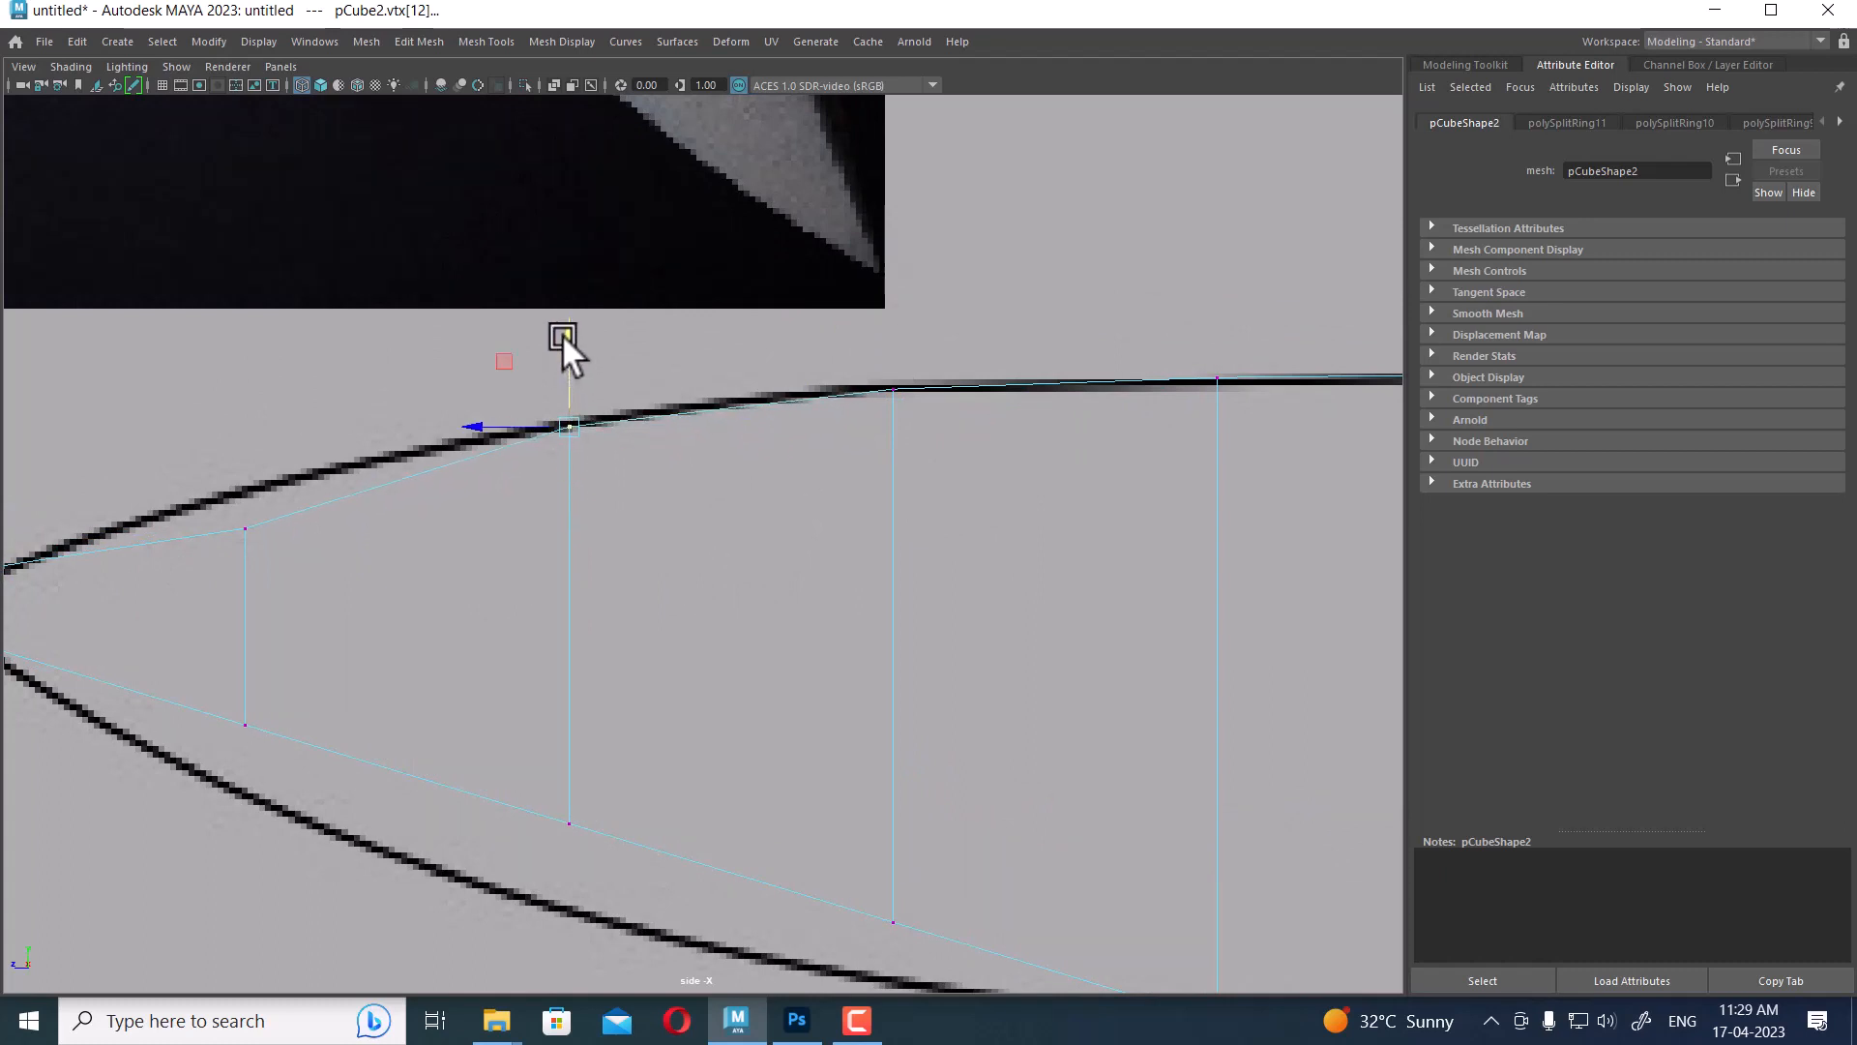
left_click_drag(267, 464, 246, 403)
Lower the bottom vertices of the three edge loops onto the curved cutting-edge outline
middle_click_drag(299, 679, 478, 549, "alt")
left_click_drag(476, 546, 364, 624)
left_click_drag(423, 502, 414, 580)
left_click_drag(798, 631, 699, 824)
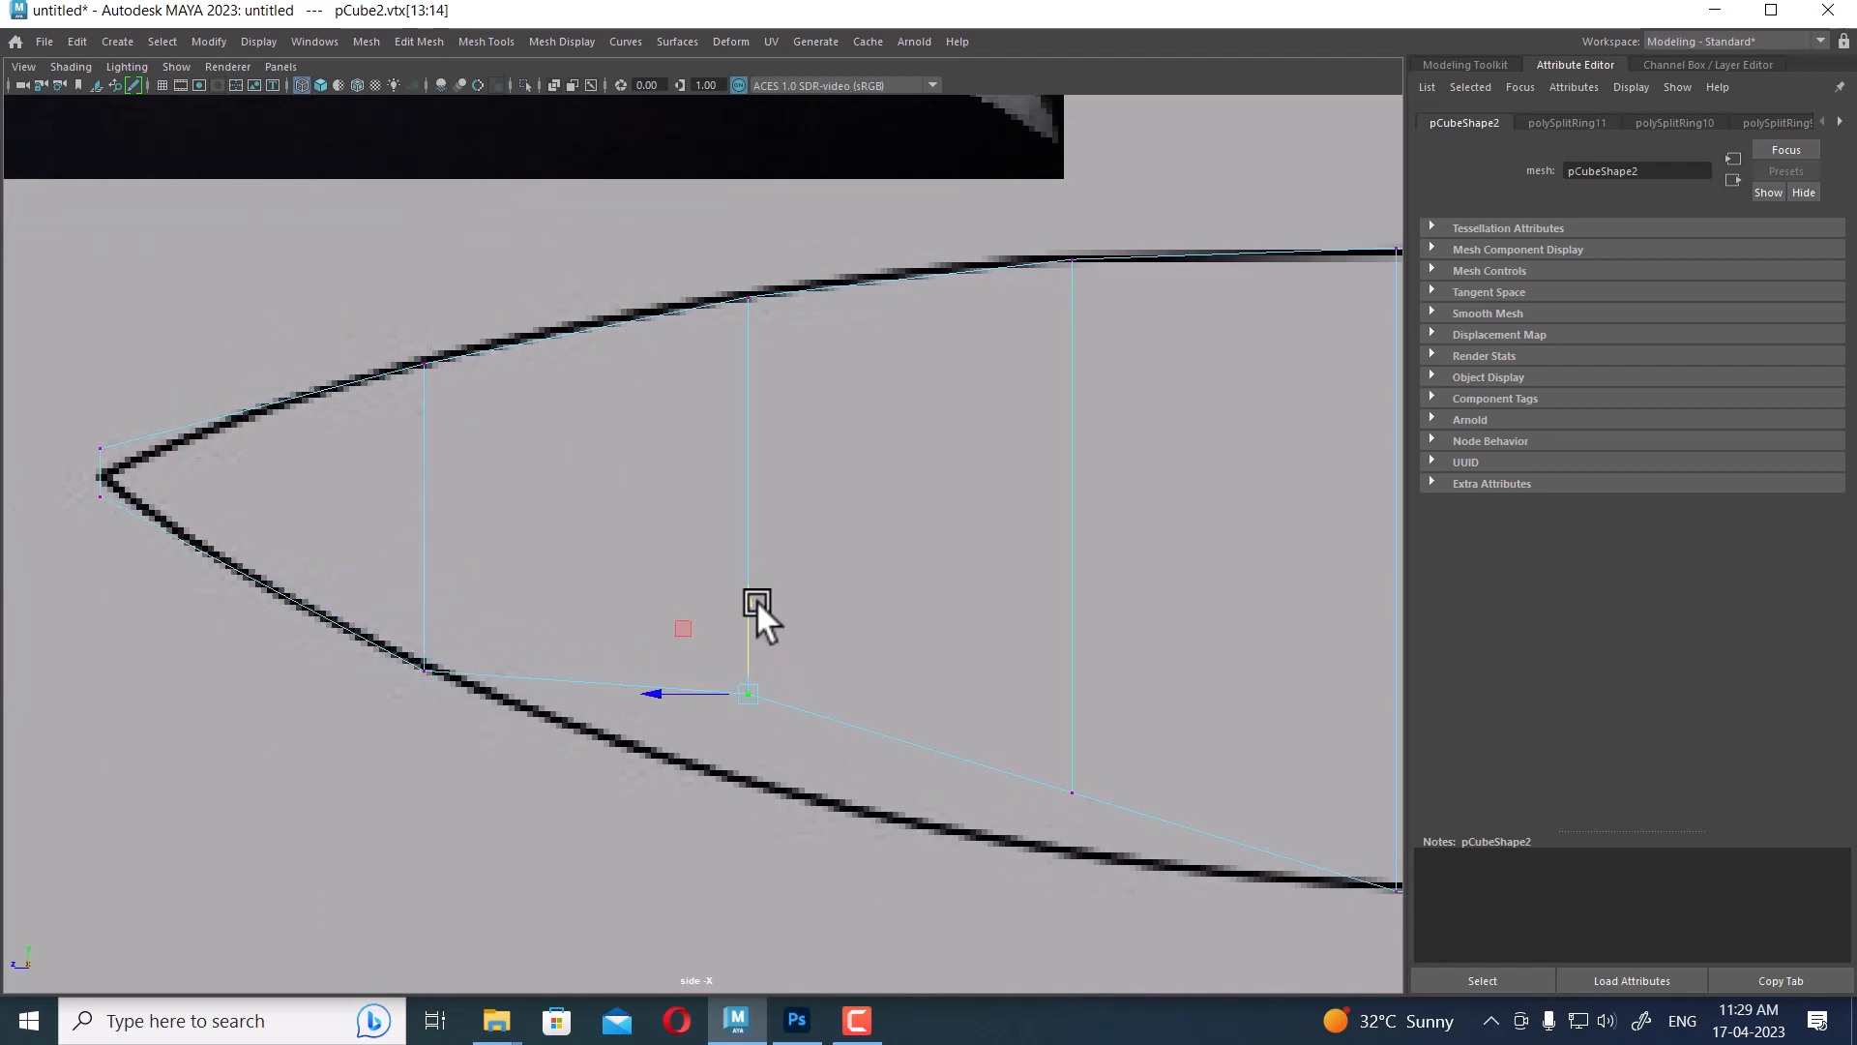
left_click_drag(757, 600, 741, 683)
middle_click_drag(769, 728, 479, 529, "alt")
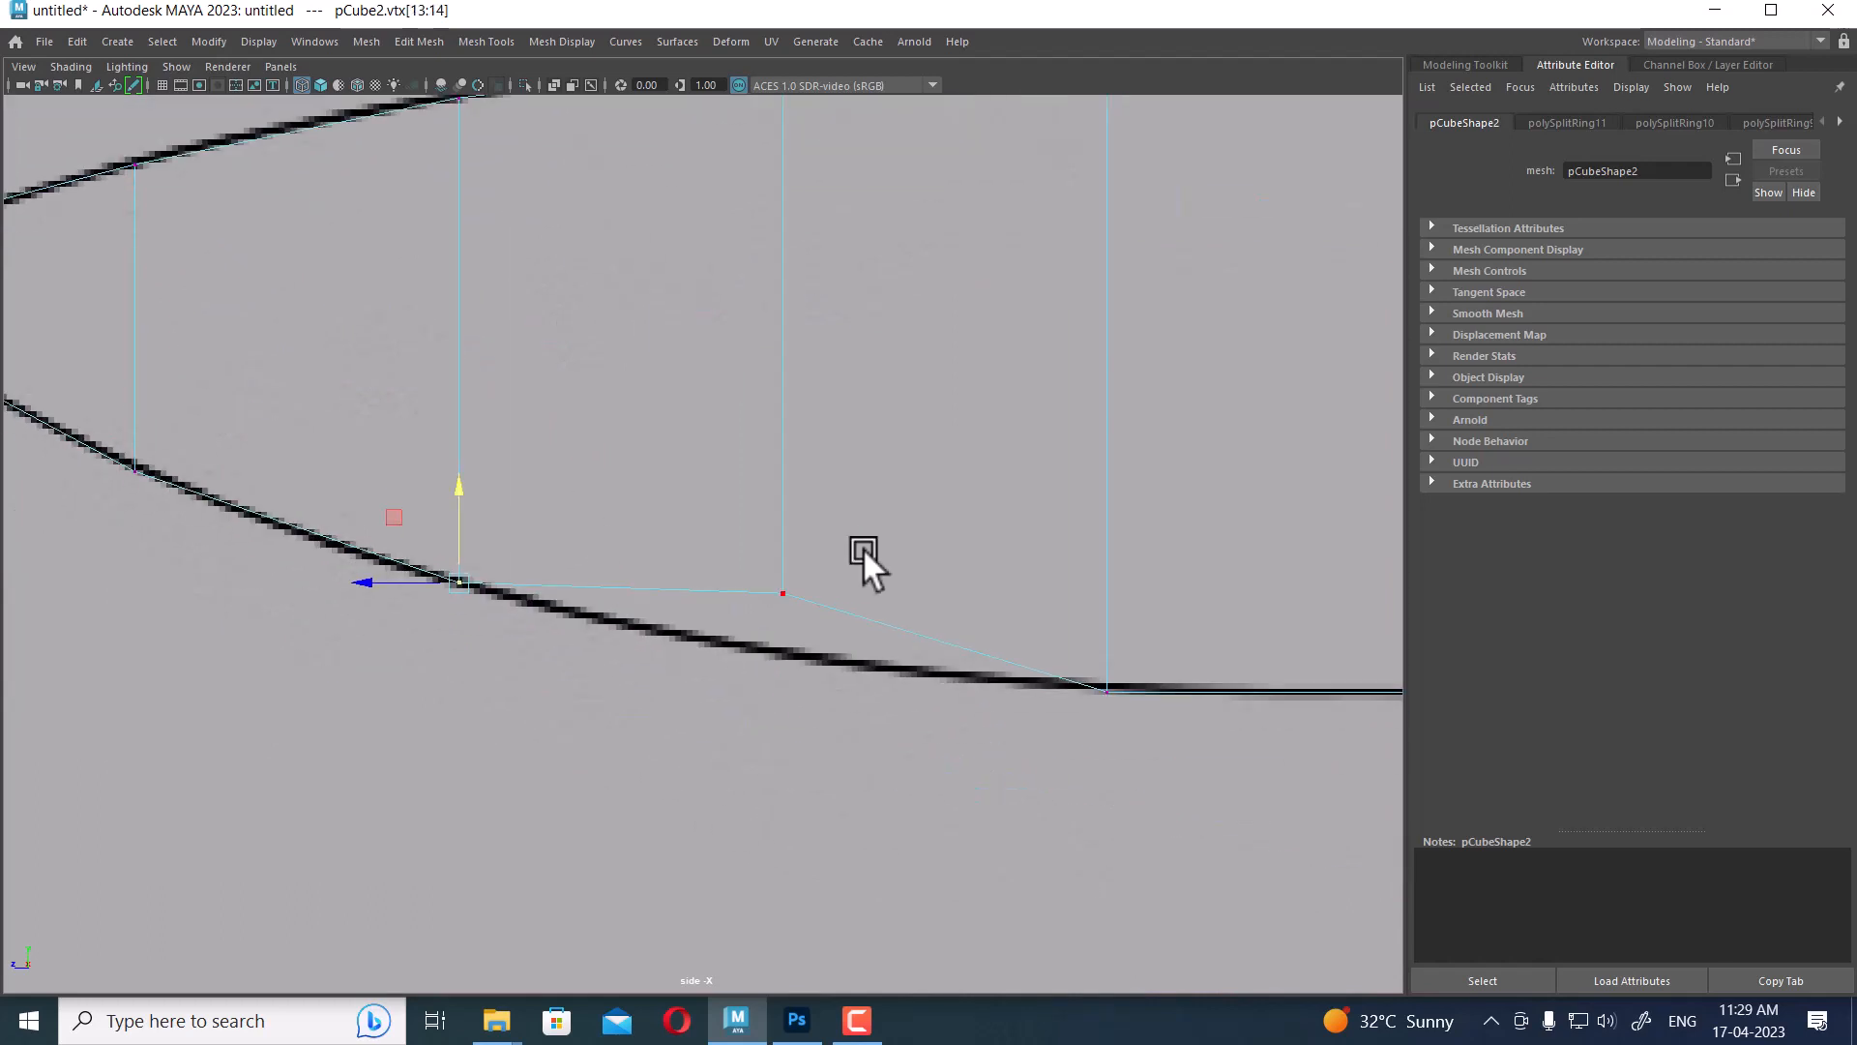
left_click_drag(863, 548, 740, 702)
left_click_drag(781, 501, 773, 559)
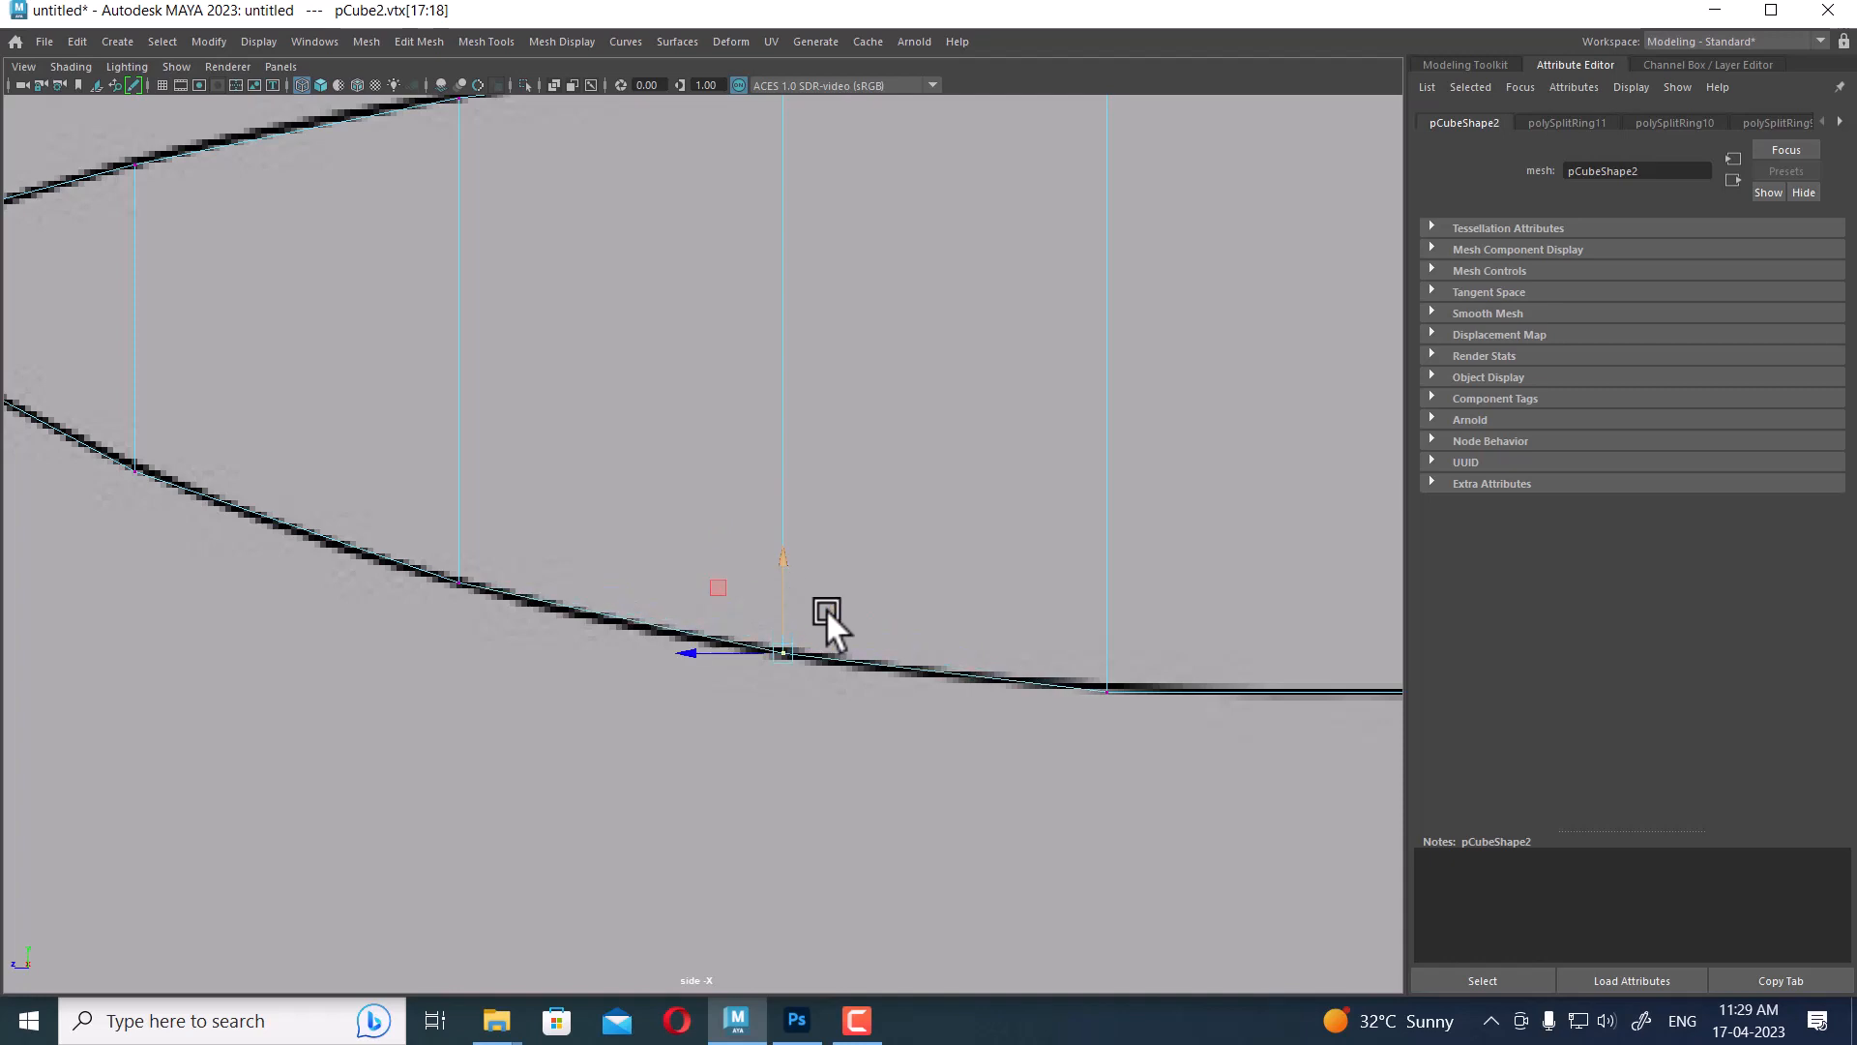
Select the short vertical end edges at the blade's tip in edge mode
scroll(829, 619, "down", 6)
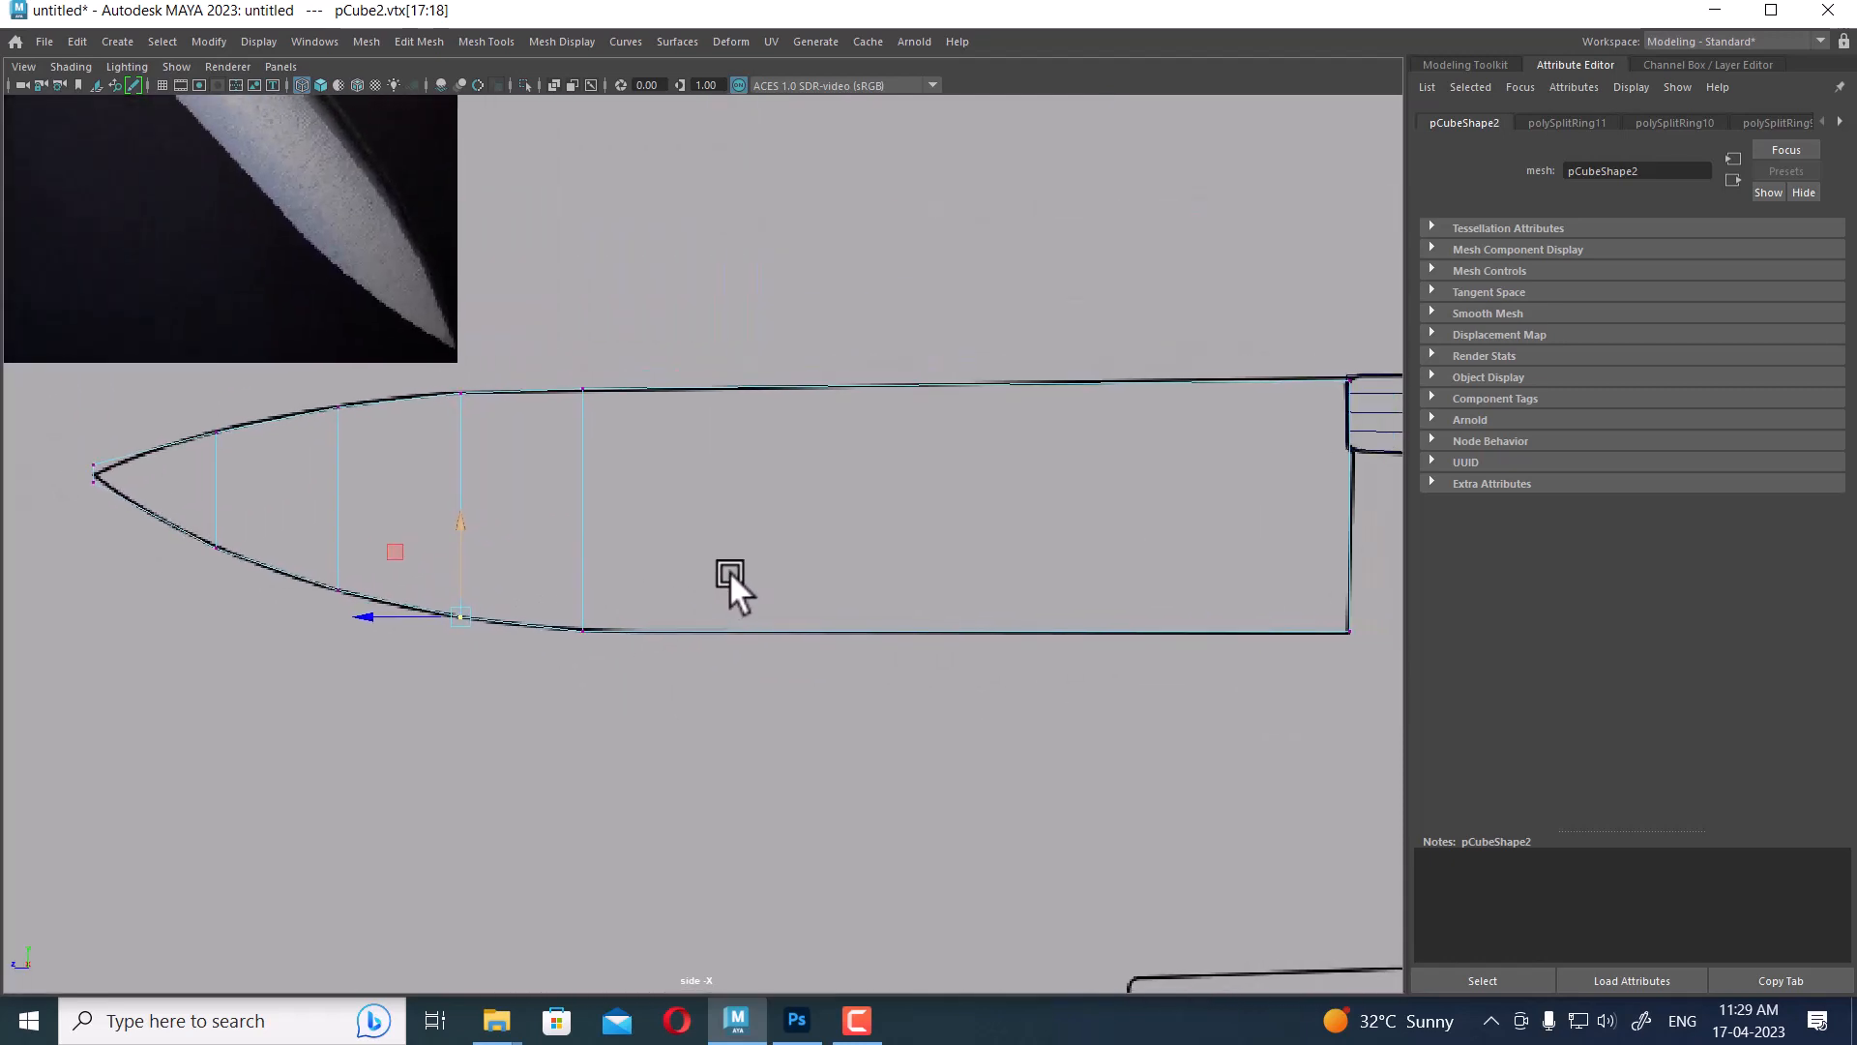
middle_click_drag(484, 588, 1101, 660, "alt")
right_click_drag(698, 513, 1176, 839, "alt")
right_click_drag(818, 570, 915, 637, "alt")
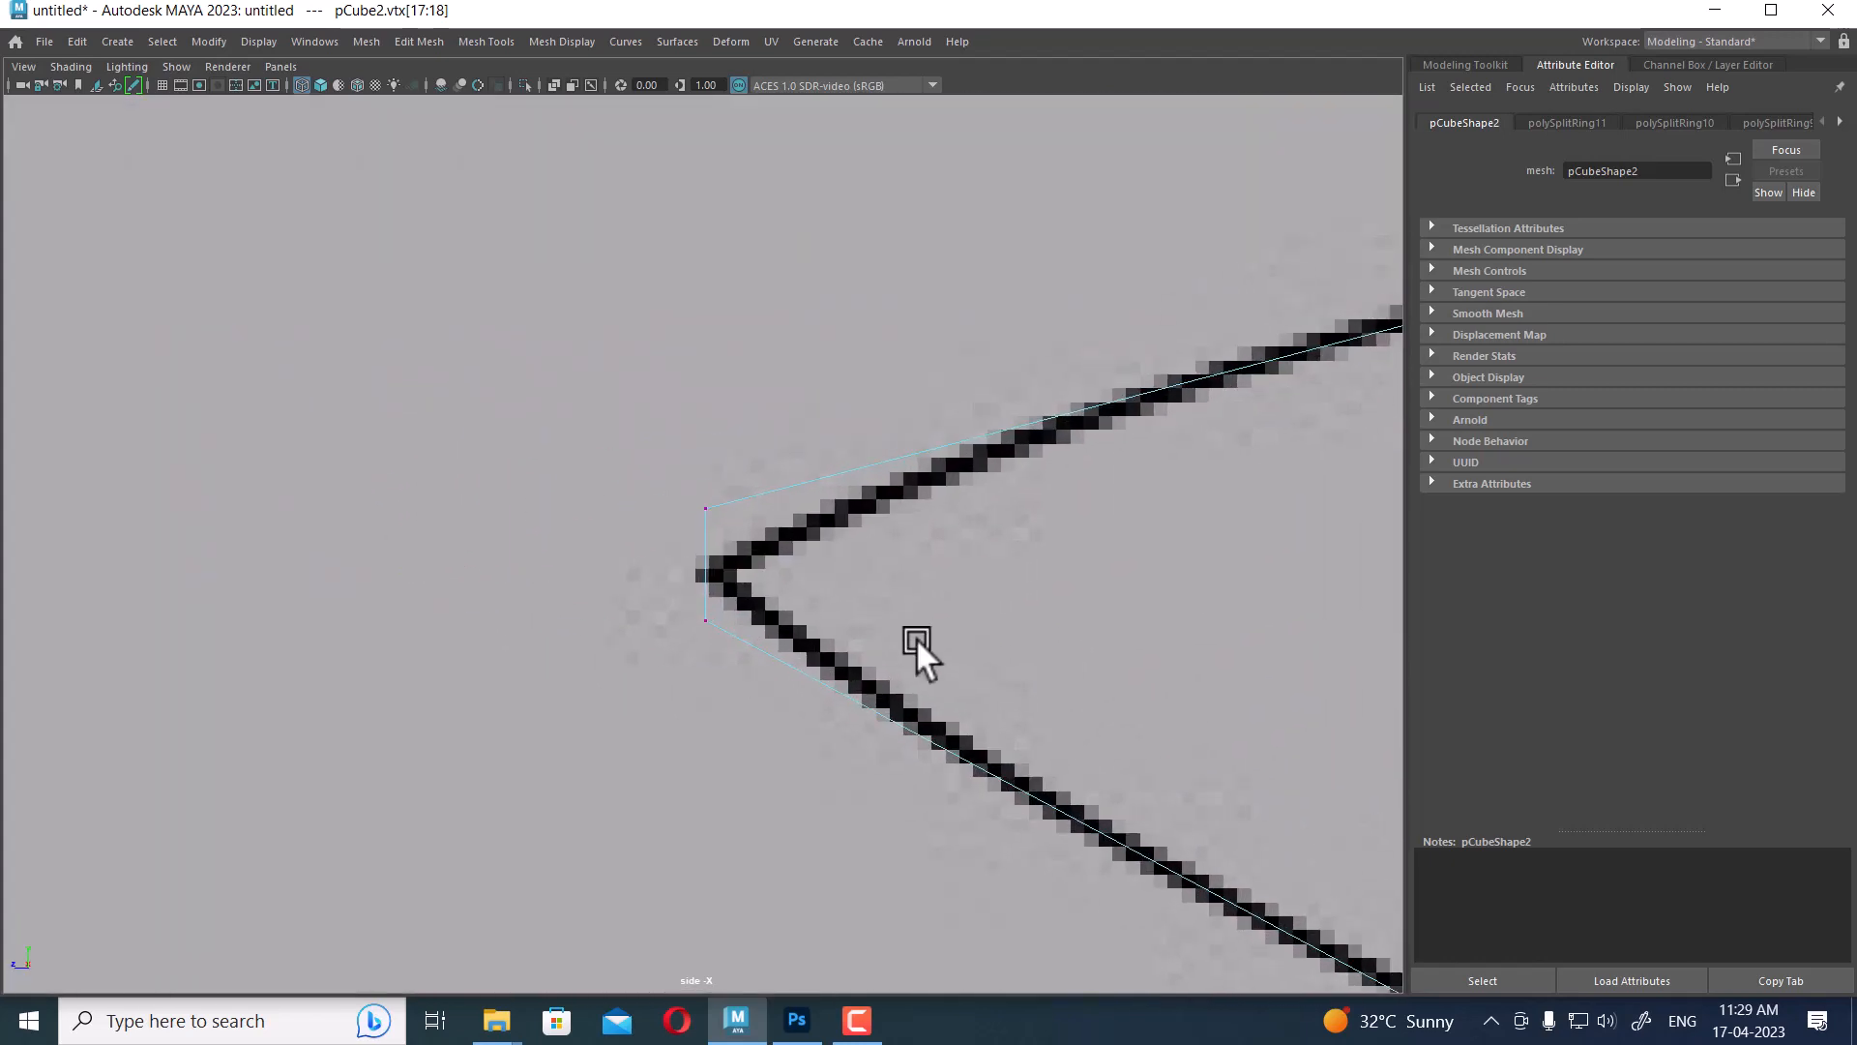
middle_click_drag(915, 637, 766, 566, "alt")
scroll(735, 592, "up", 1)
right_click_drag(518, 420, 516, 366)
left_click_drag(527, 462, 566, 466)
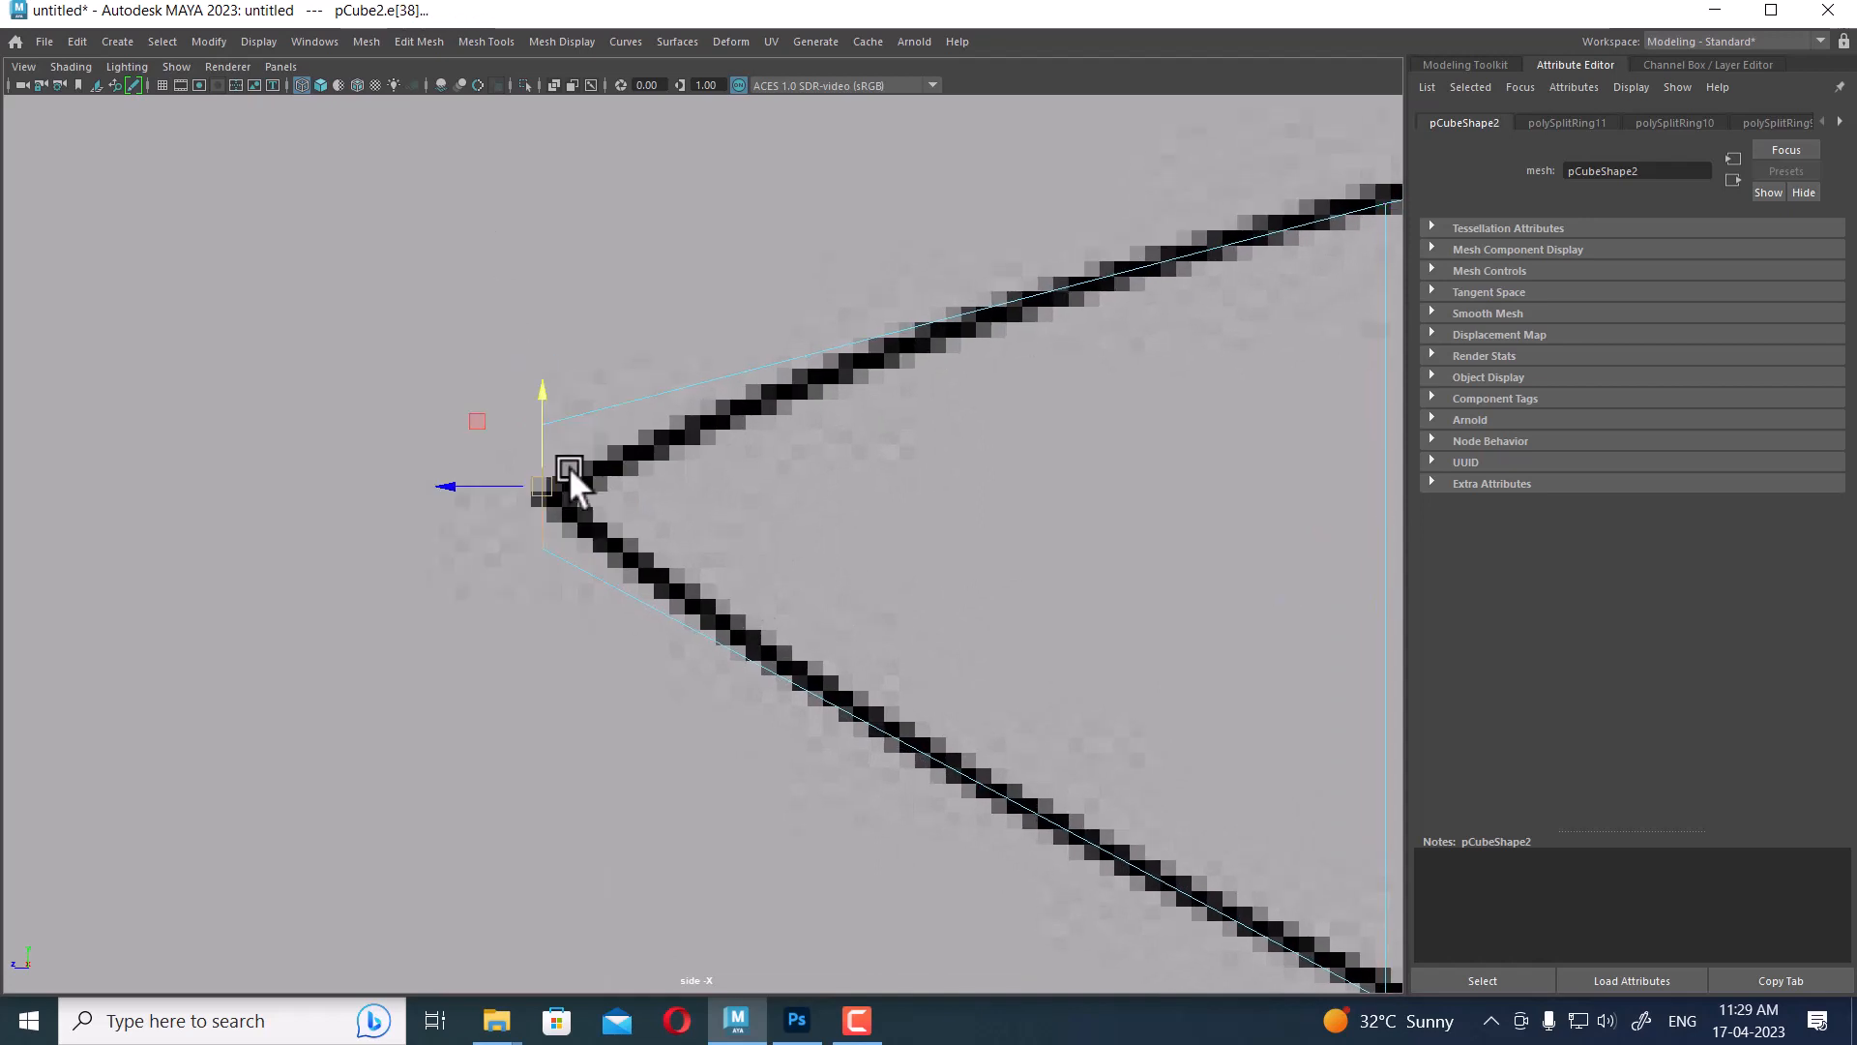
Insert a lengthwise edge loop through the blade's middle and scale the tip vertices together vertically to meet the reference outline
right_click_drag(758, 376, 299, 423, "ctrl")
scroll(809, 589, "up", 2)
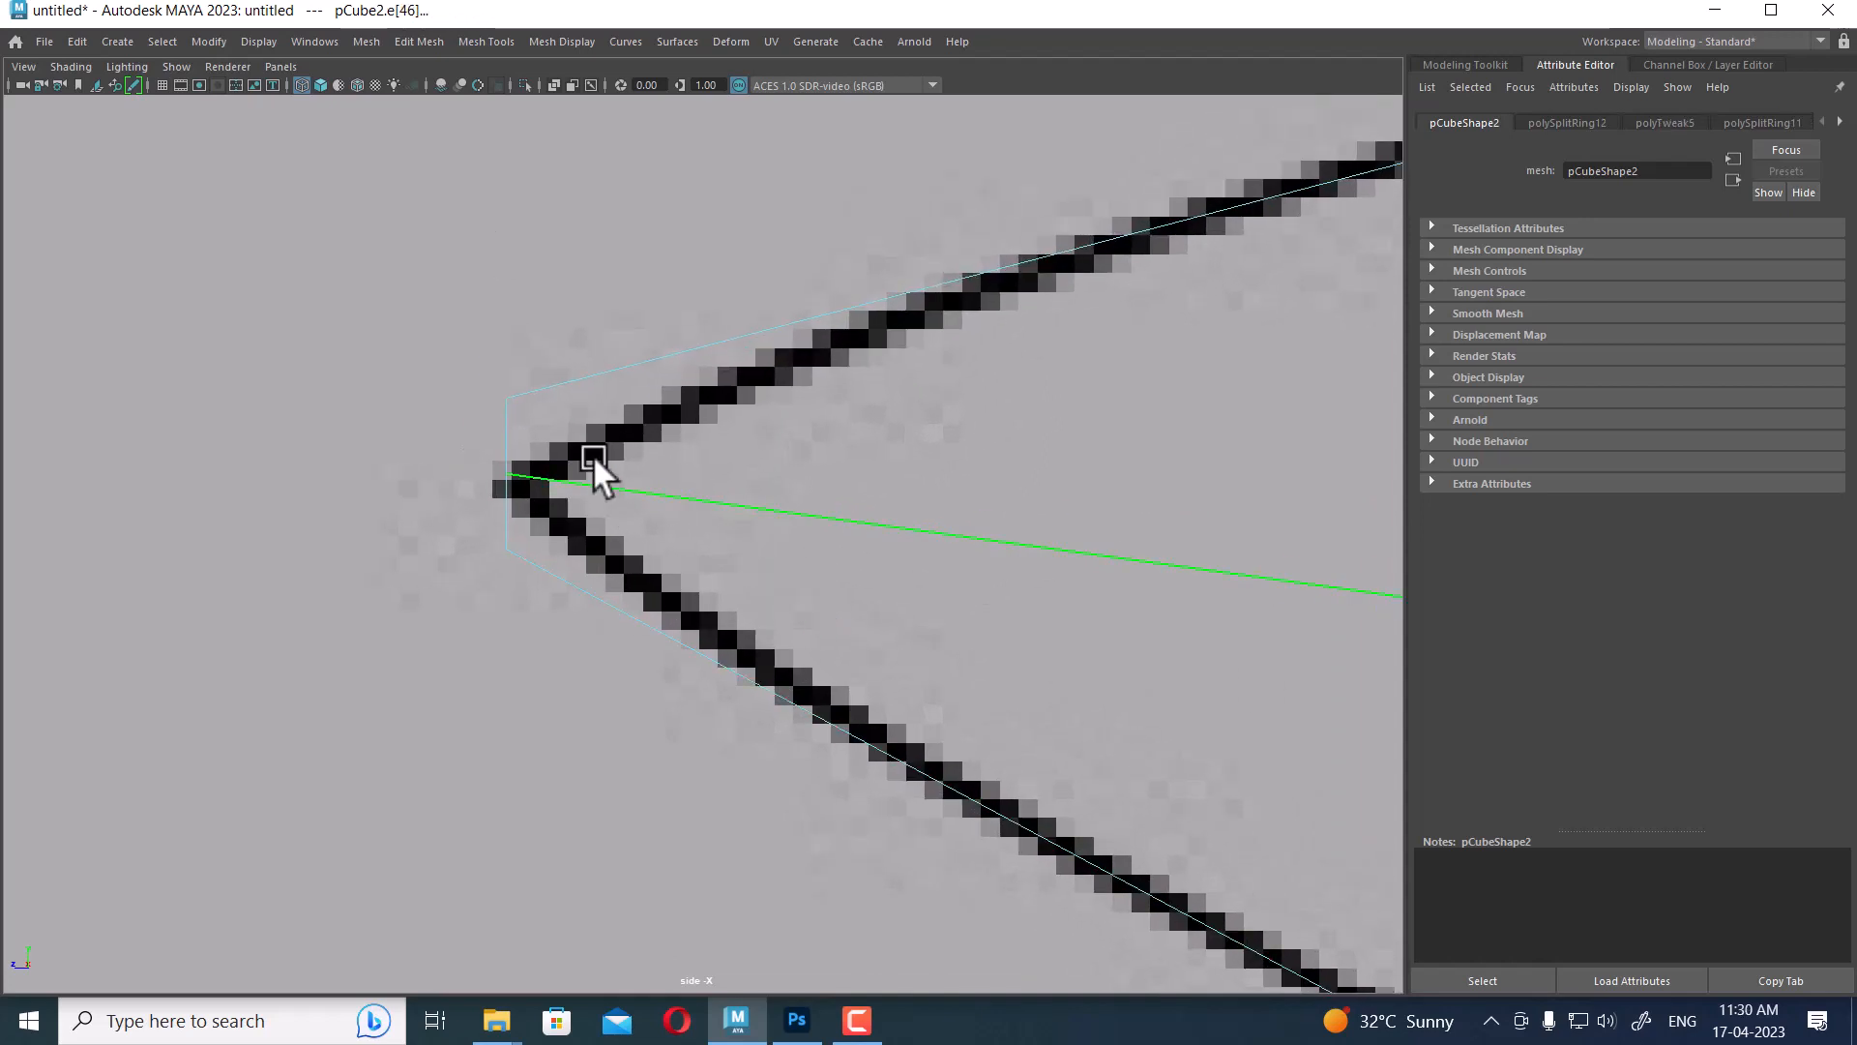
right_click_drag(596, 391, 356, 414)
scroll(356, 414, "up", 2)
left_click_drag(380, 360, 517, 419)
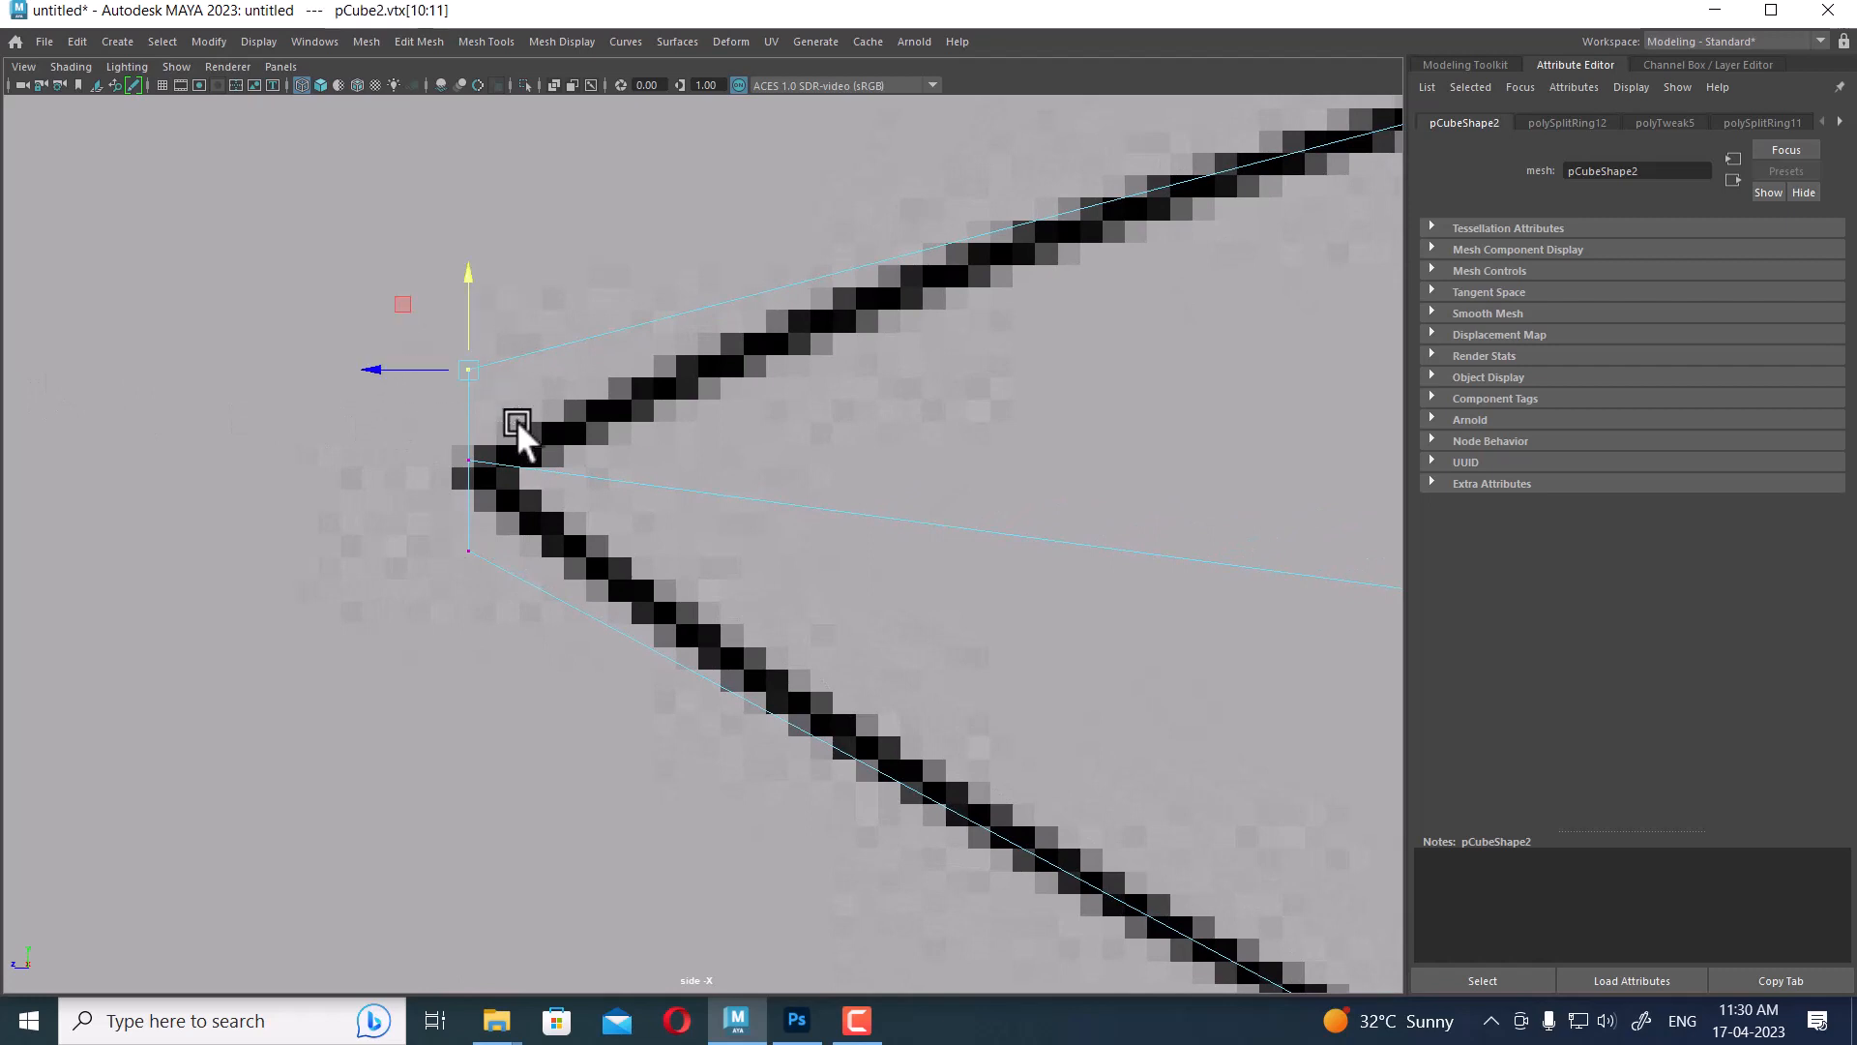
left_click_drag(258, 294, 503, 681)
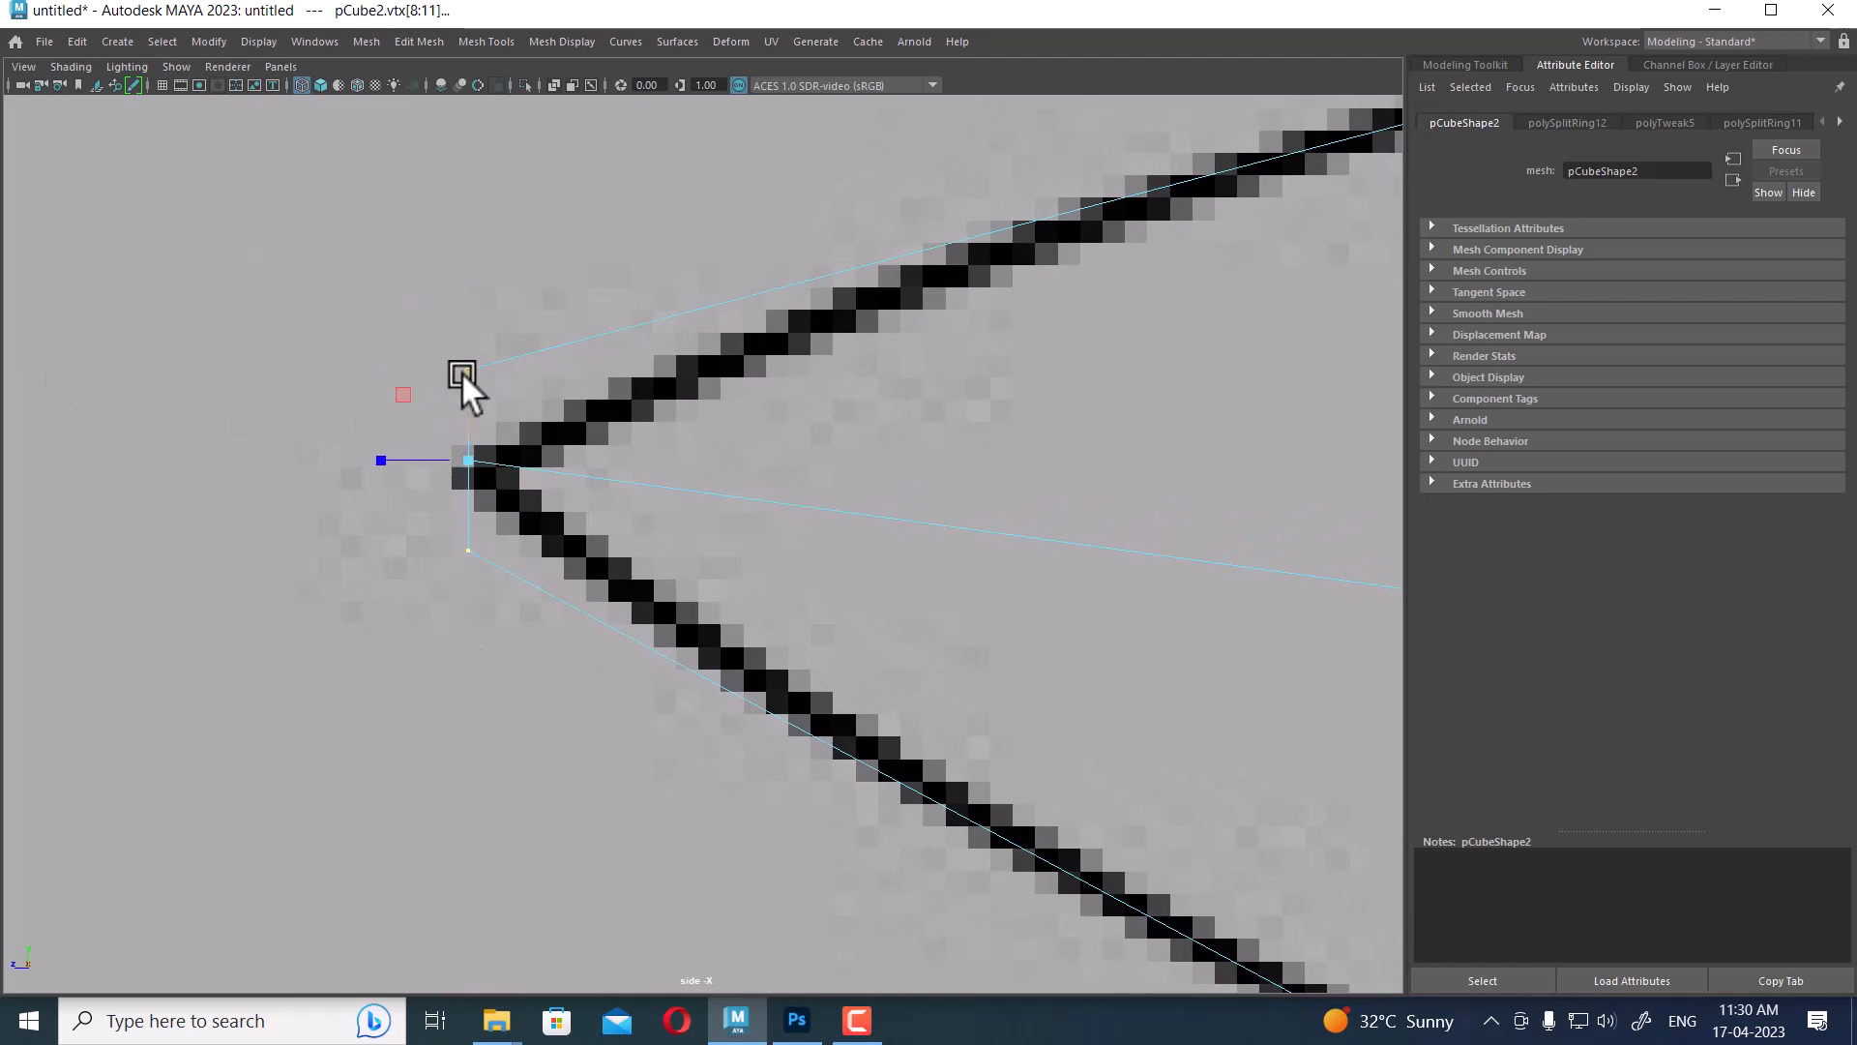
left_click_drag(461, 372, 454, 460)
scroll(438, 526, "up", 5)
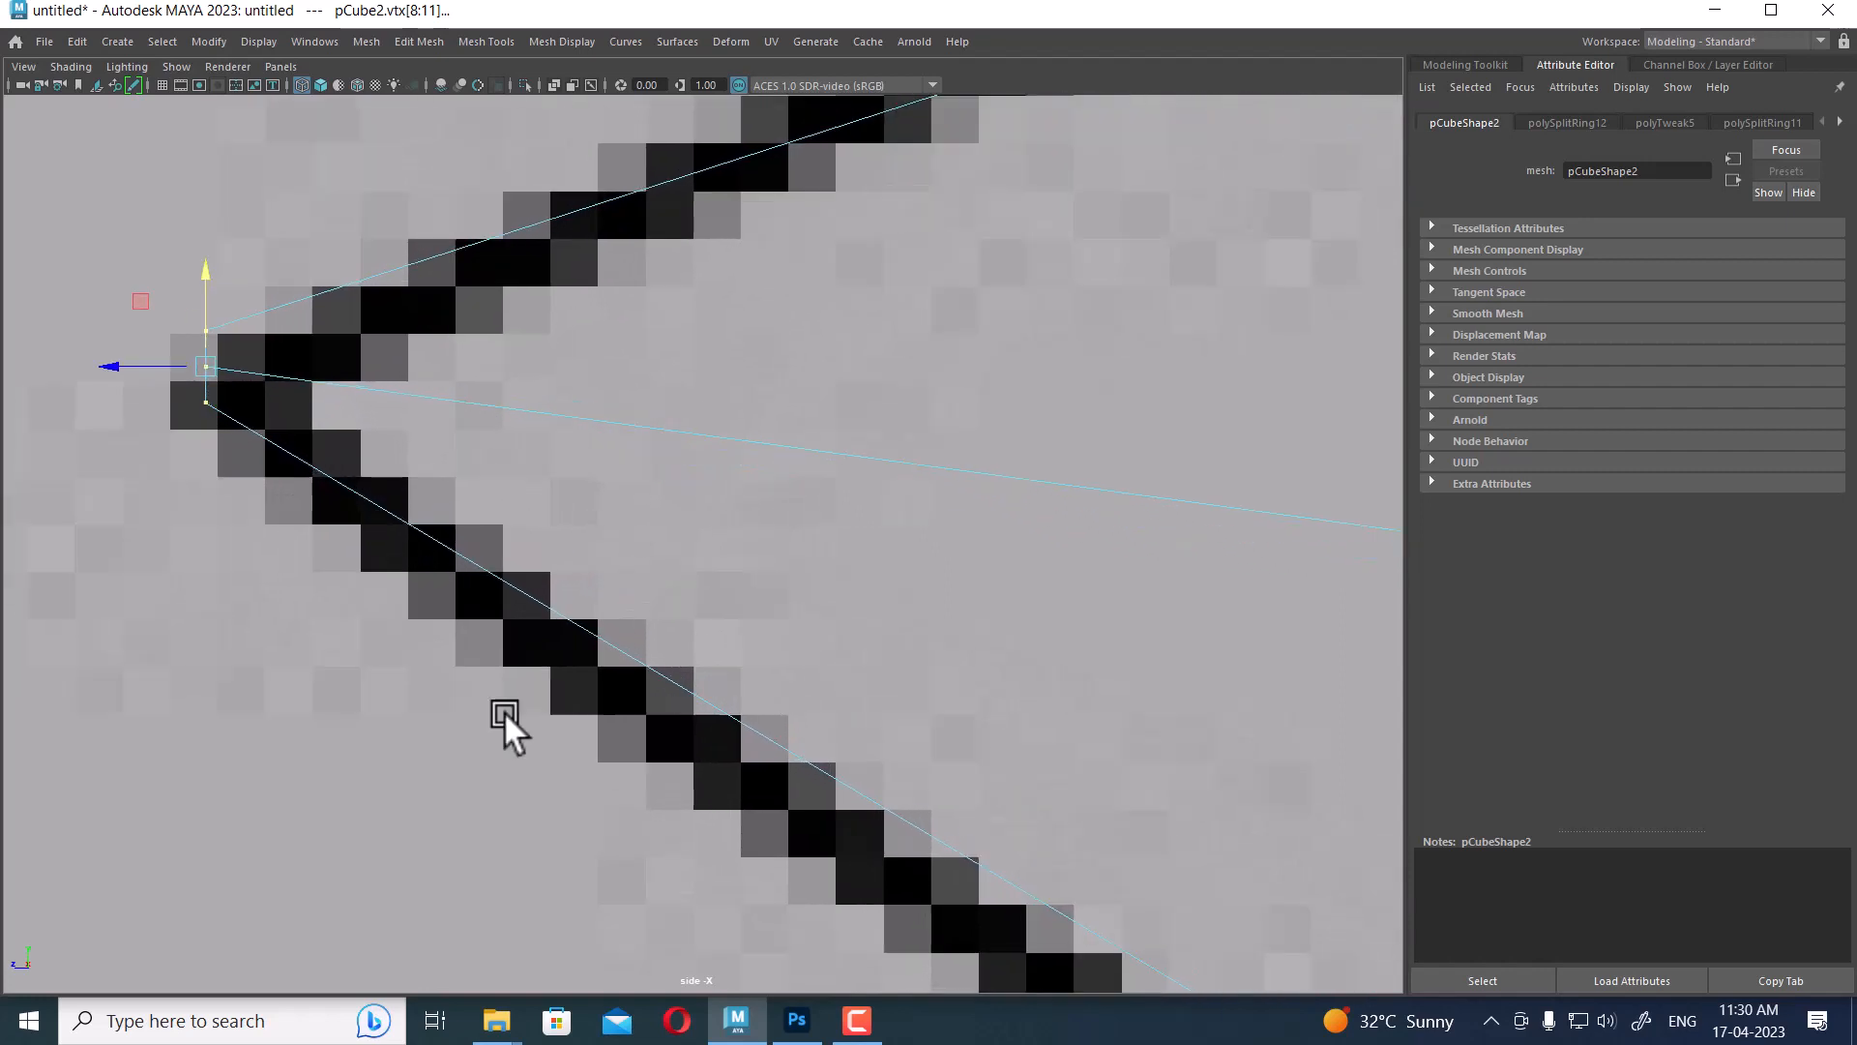
Move the upper and lower tip vertices slightly back towards the blade so the middle vertex forms the point
left_click_drag(248, 253, 161, 339)
left_click_drag(81, 424, 83, 422, "shift")
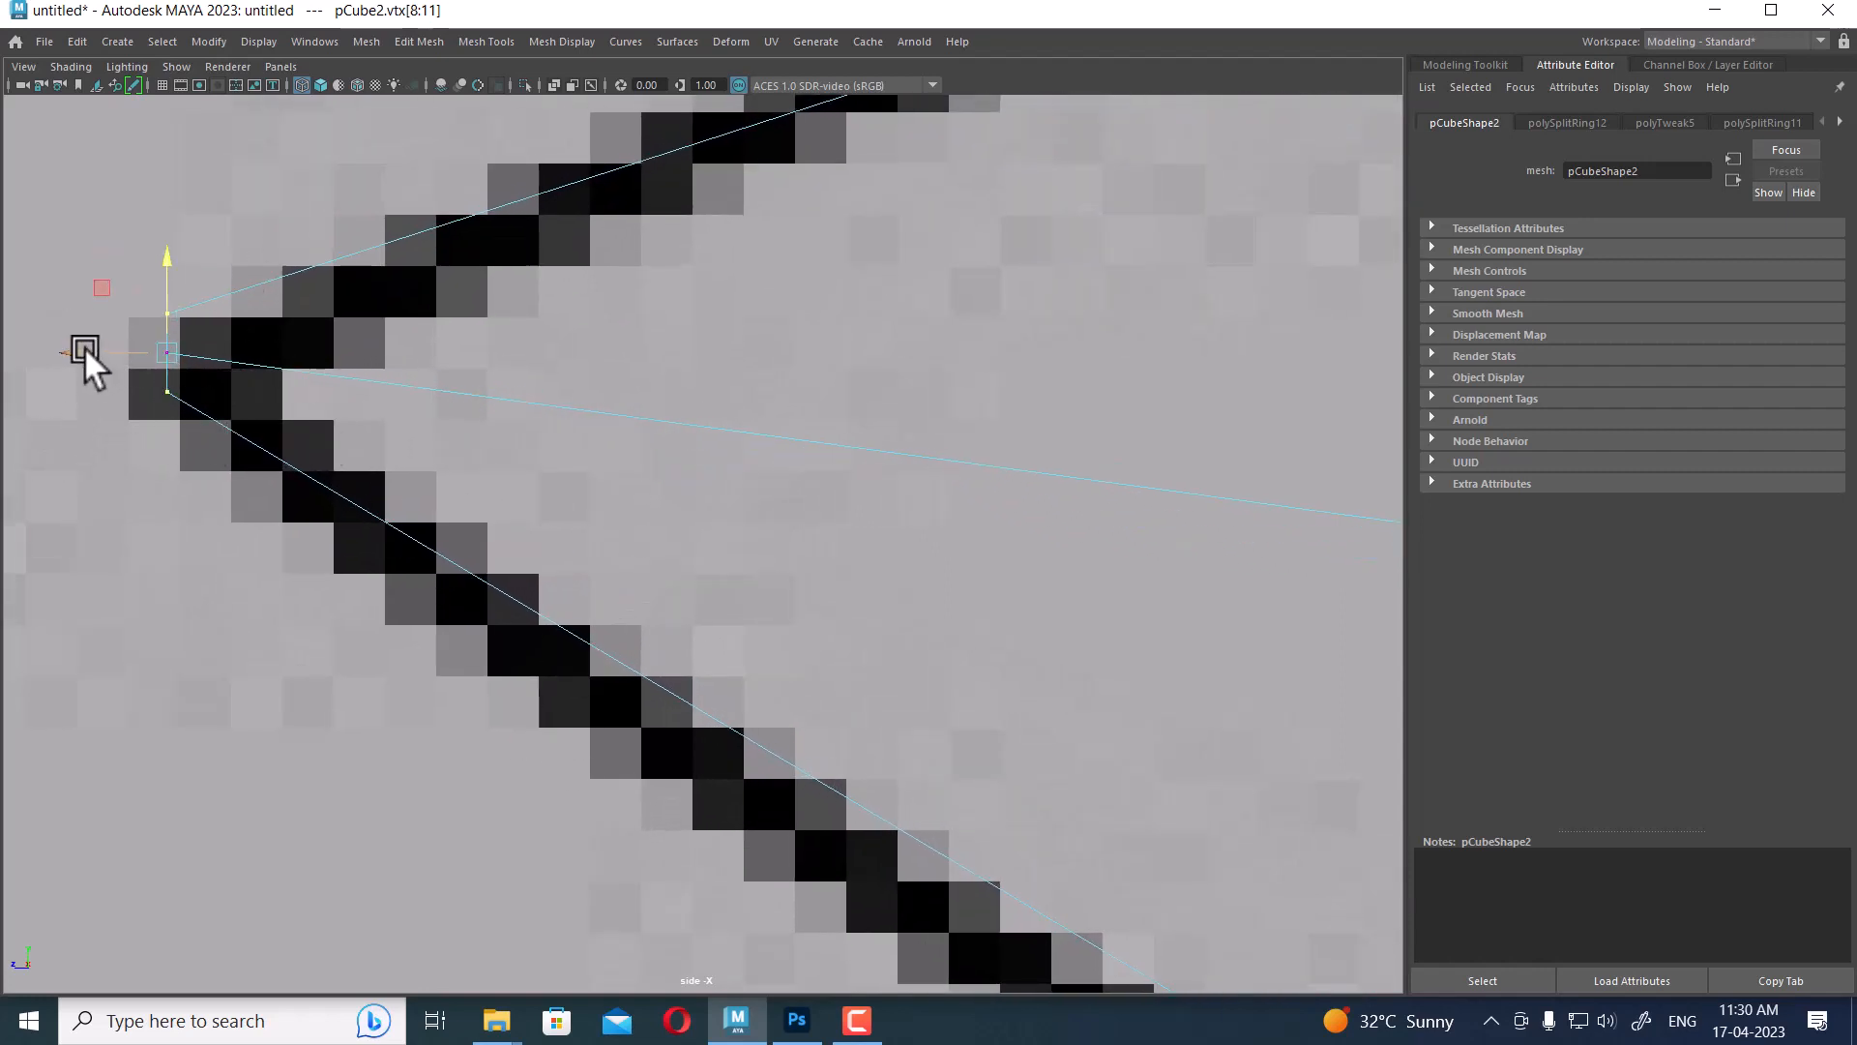
left_click_drag(84, 346, 106, 350)
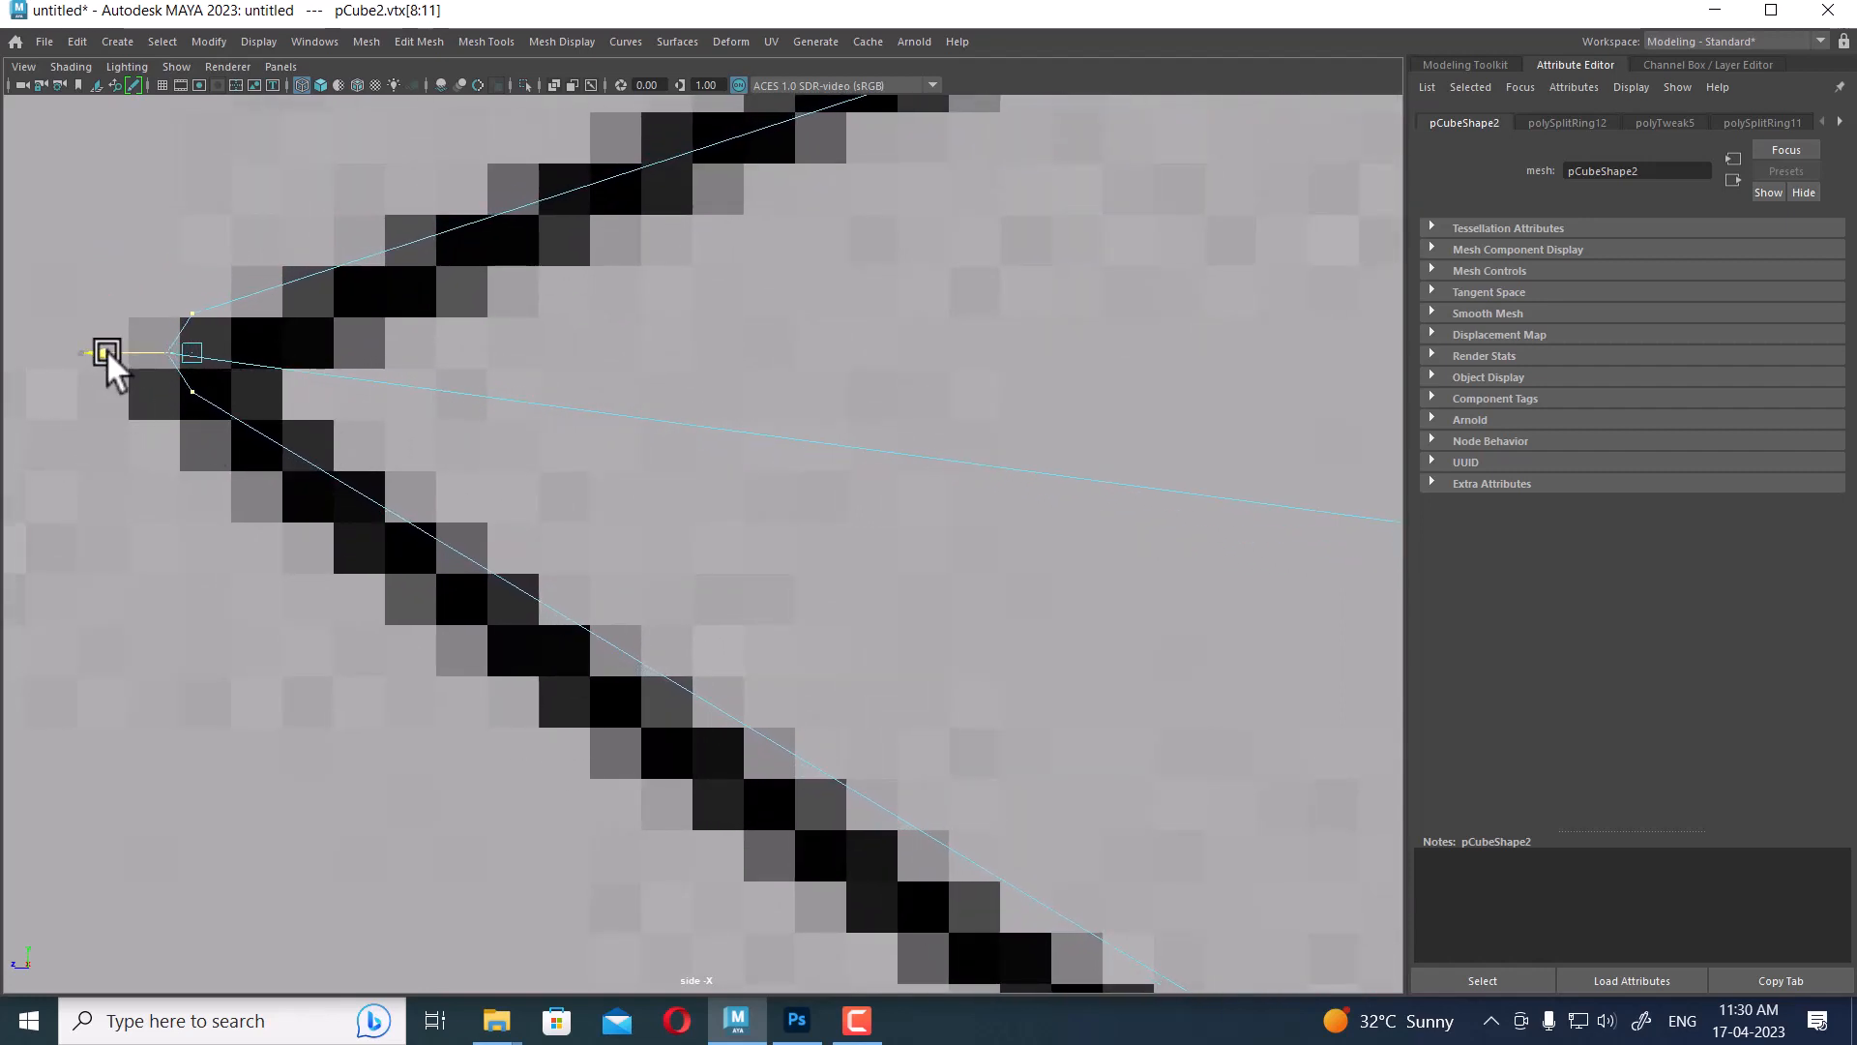
Examine how well the blade's vertices follow the reference outline from the tip to the handle
scroll(425, 523, "down", 5)
middle_click_drag(797, 568, 595, 432, "alt")
scroll(755, 593, "up", 2)
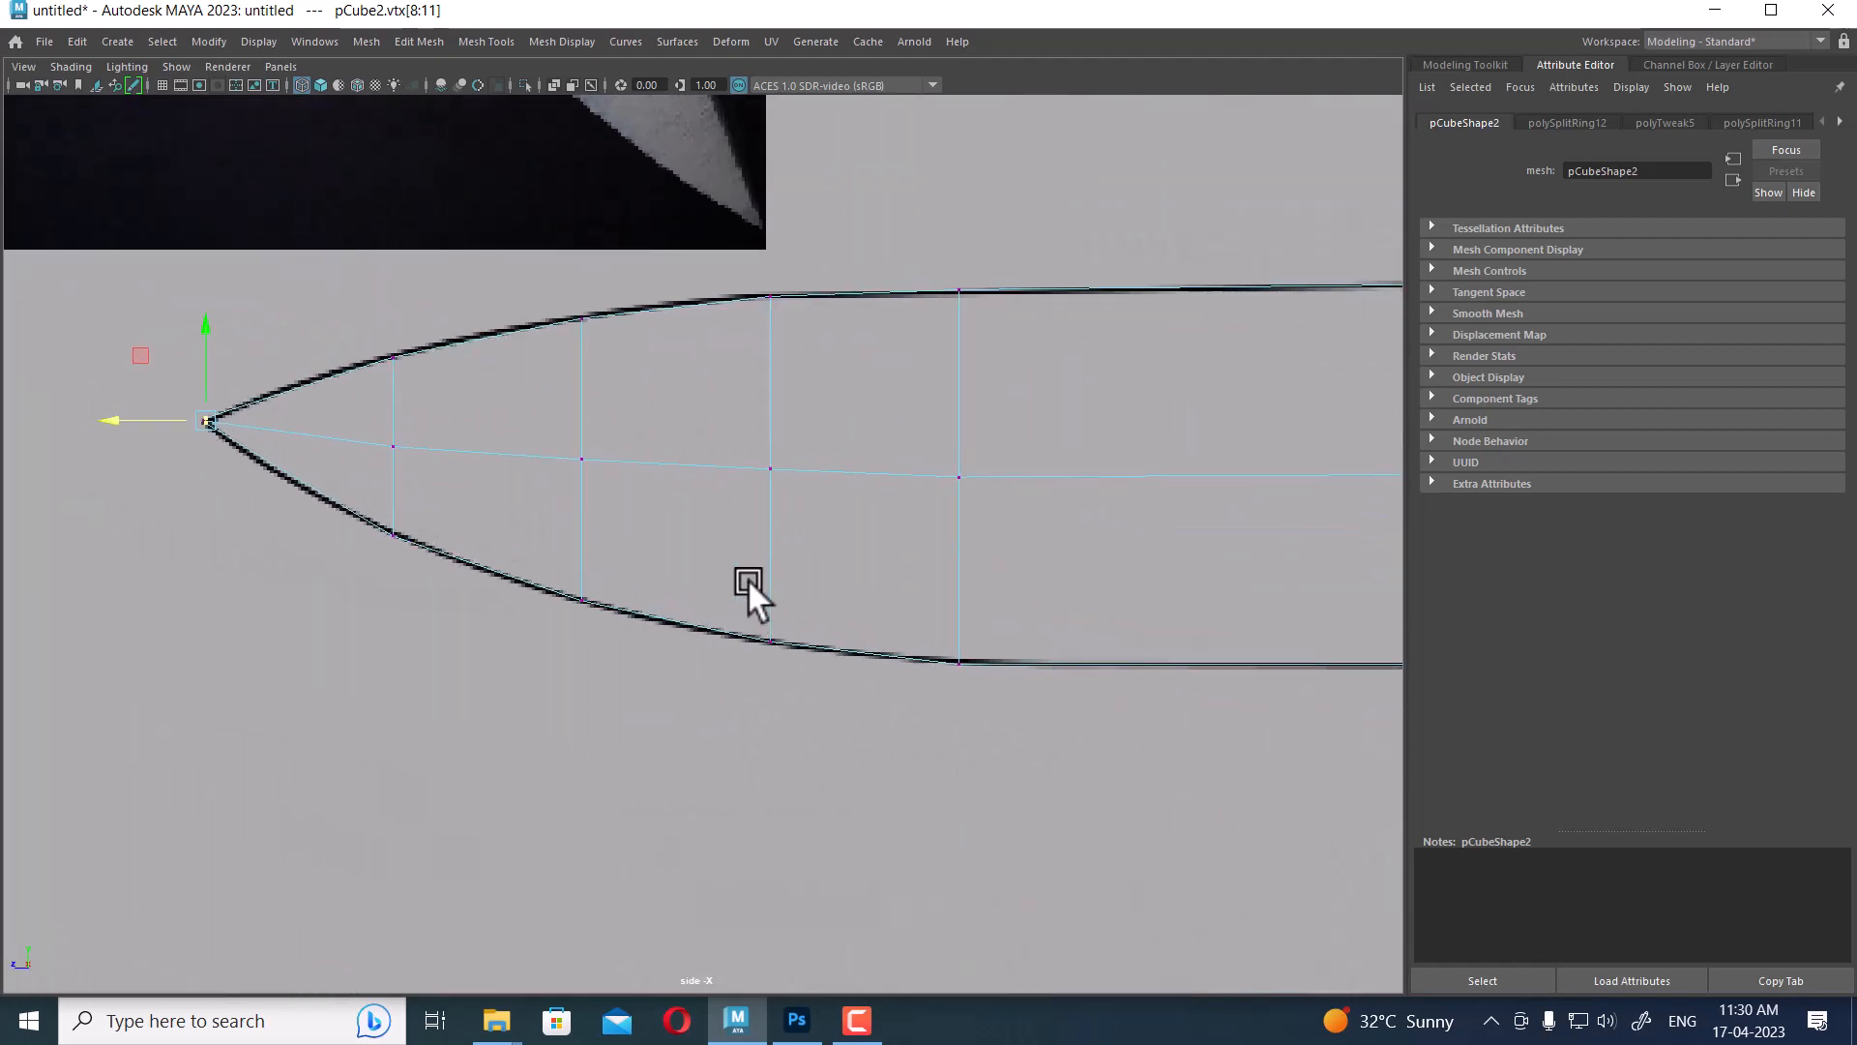
scroll(667, 655, "up", 4)
left_click_drag(324, 348, 391, 432)
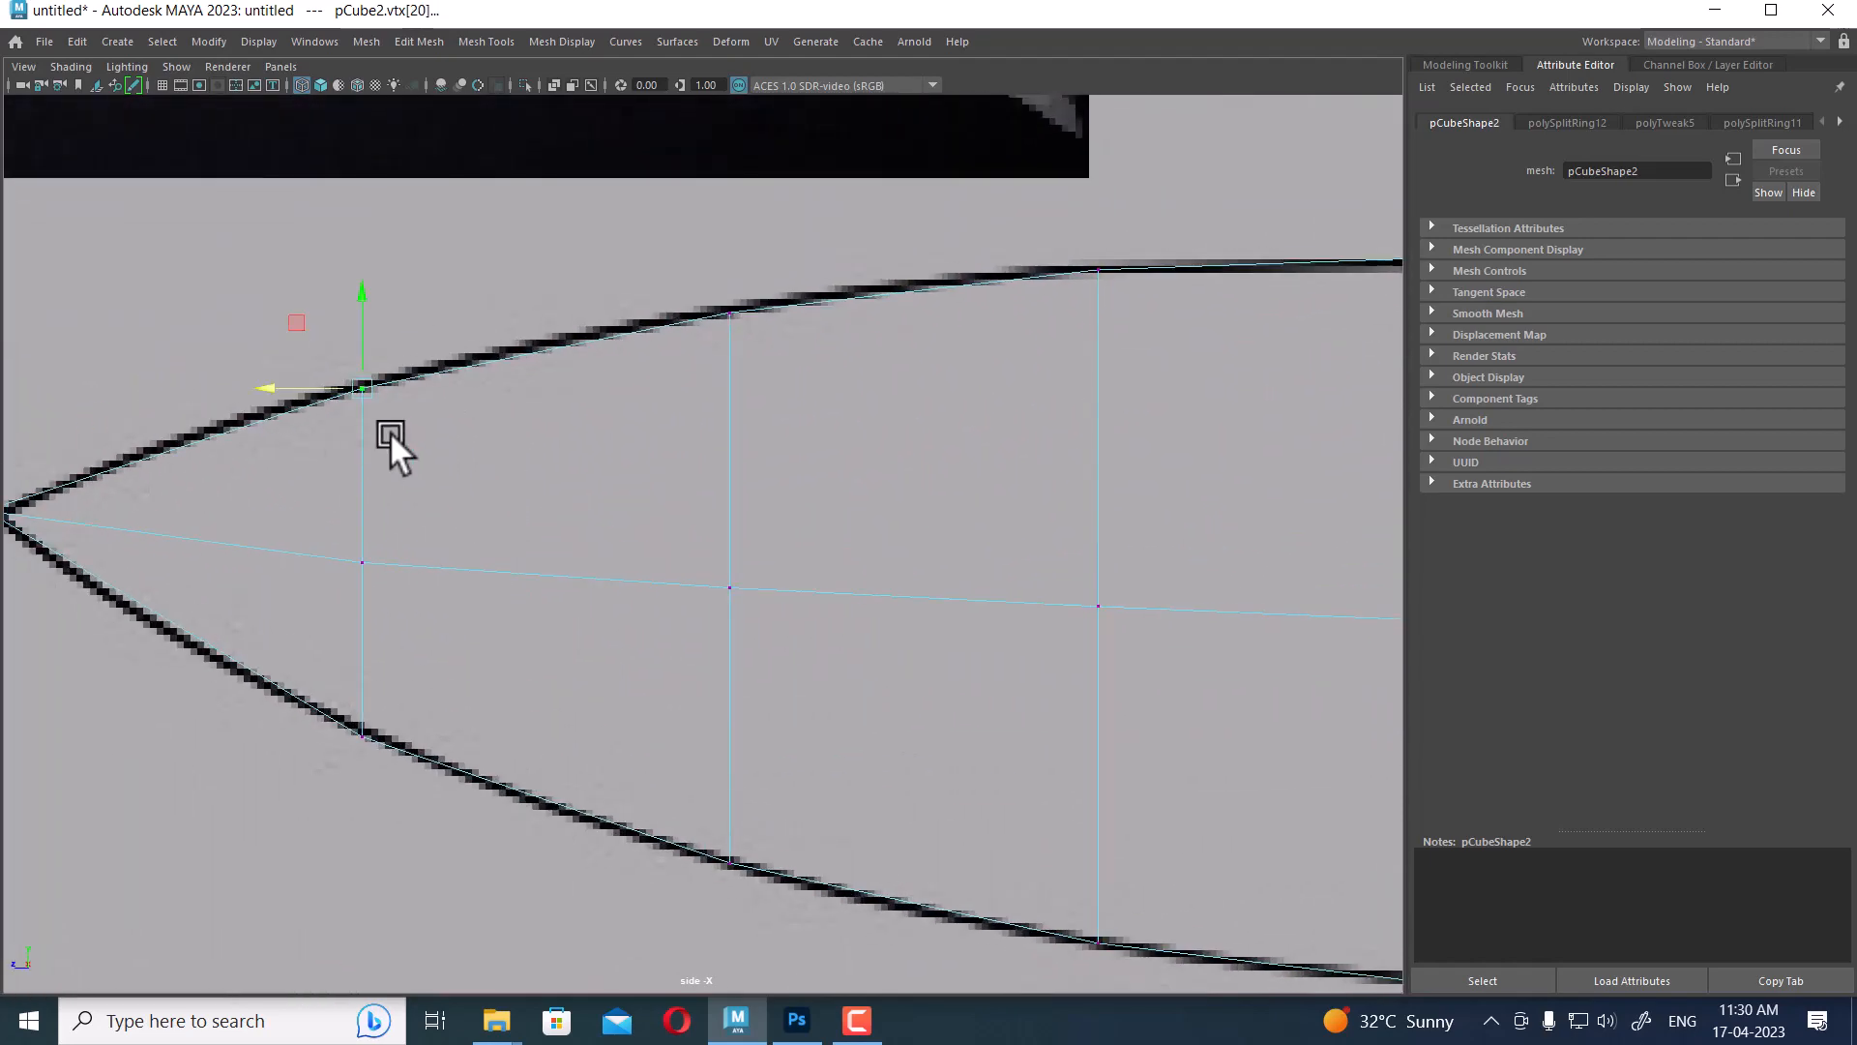
scroll(677, 556, "down", 1)
scroll(1050, 553, "down", 4)
middle_click_drag(1050, 553, 555, 473, "alt")
scroll(759, 538, "up", 1)
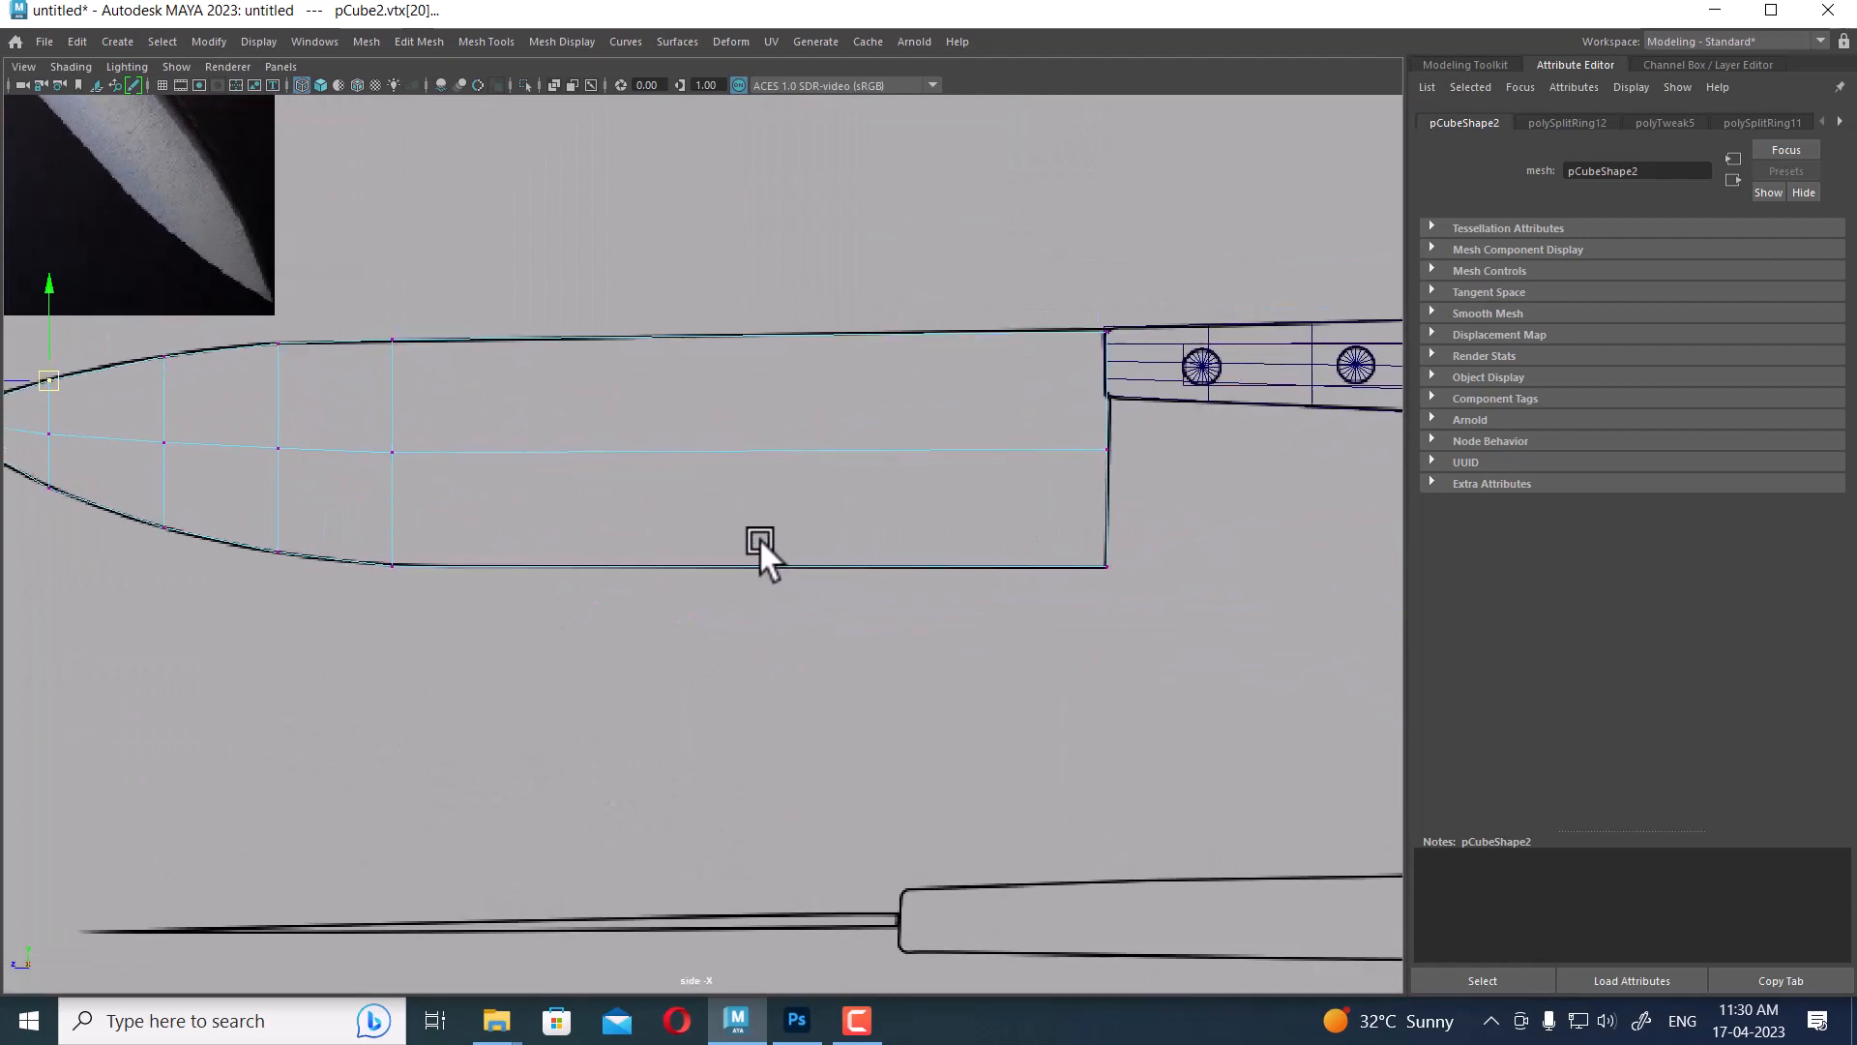
Show the blade in the shaded perspective view and hide all unselected objects
left_click(735, 450)
key("space")
left_click_drag(801, 294, 789, 490)
left_click(823, 464)
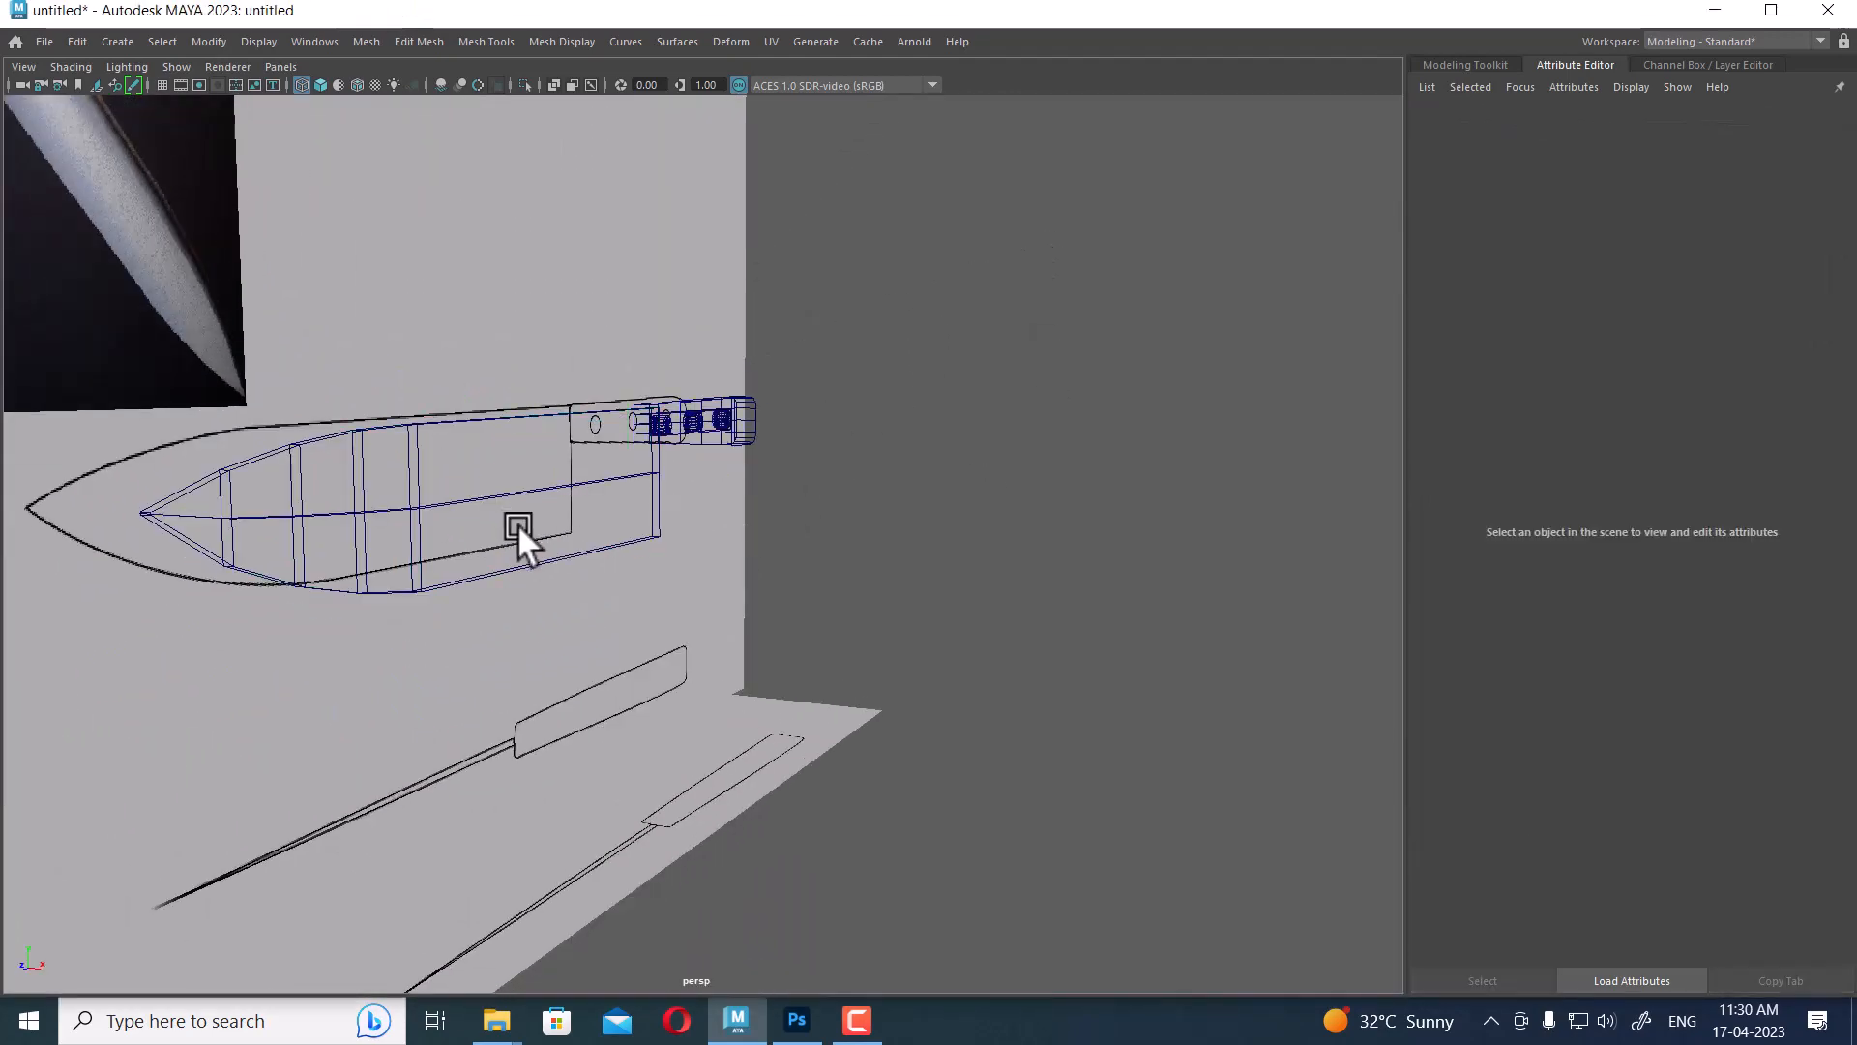
left_click(519, 487)
key("5")
left_click_drag(714, 542, 851, 571, "alt")
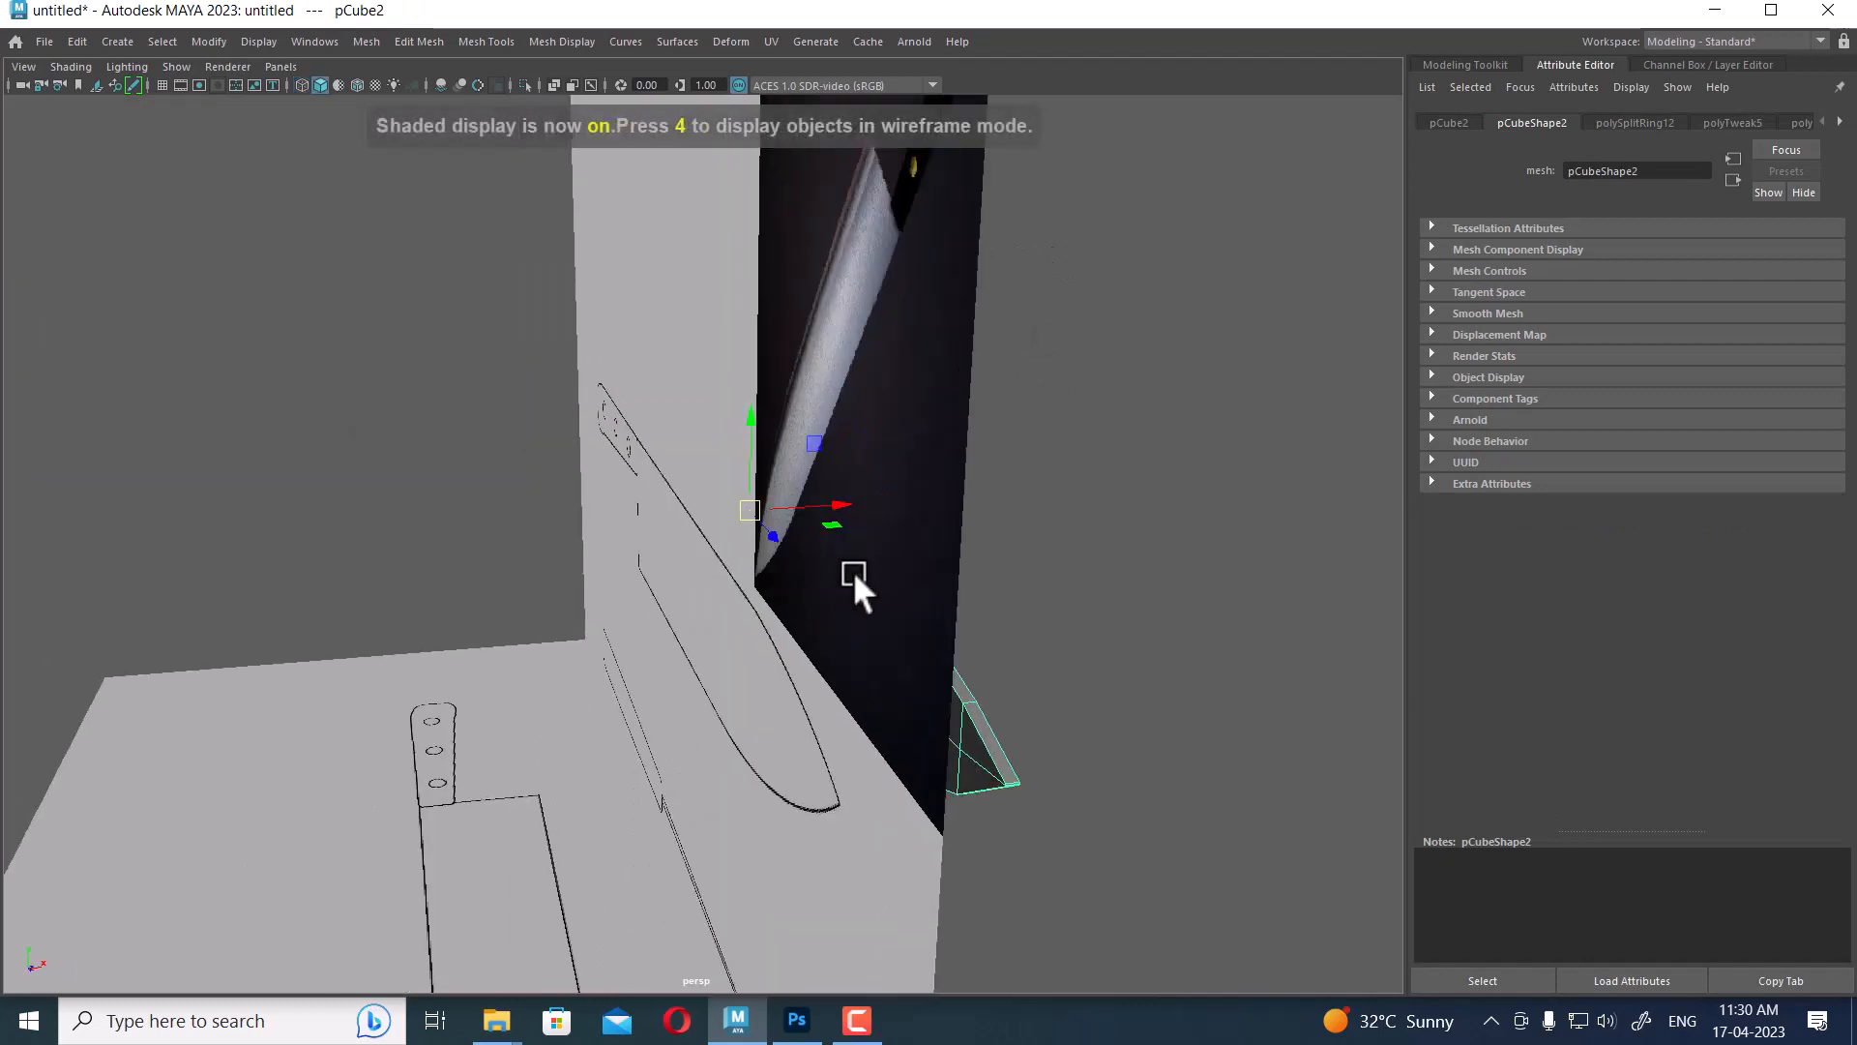
key("alt+h")
left_click_drag(1004, 667, 780, 624, "alt")
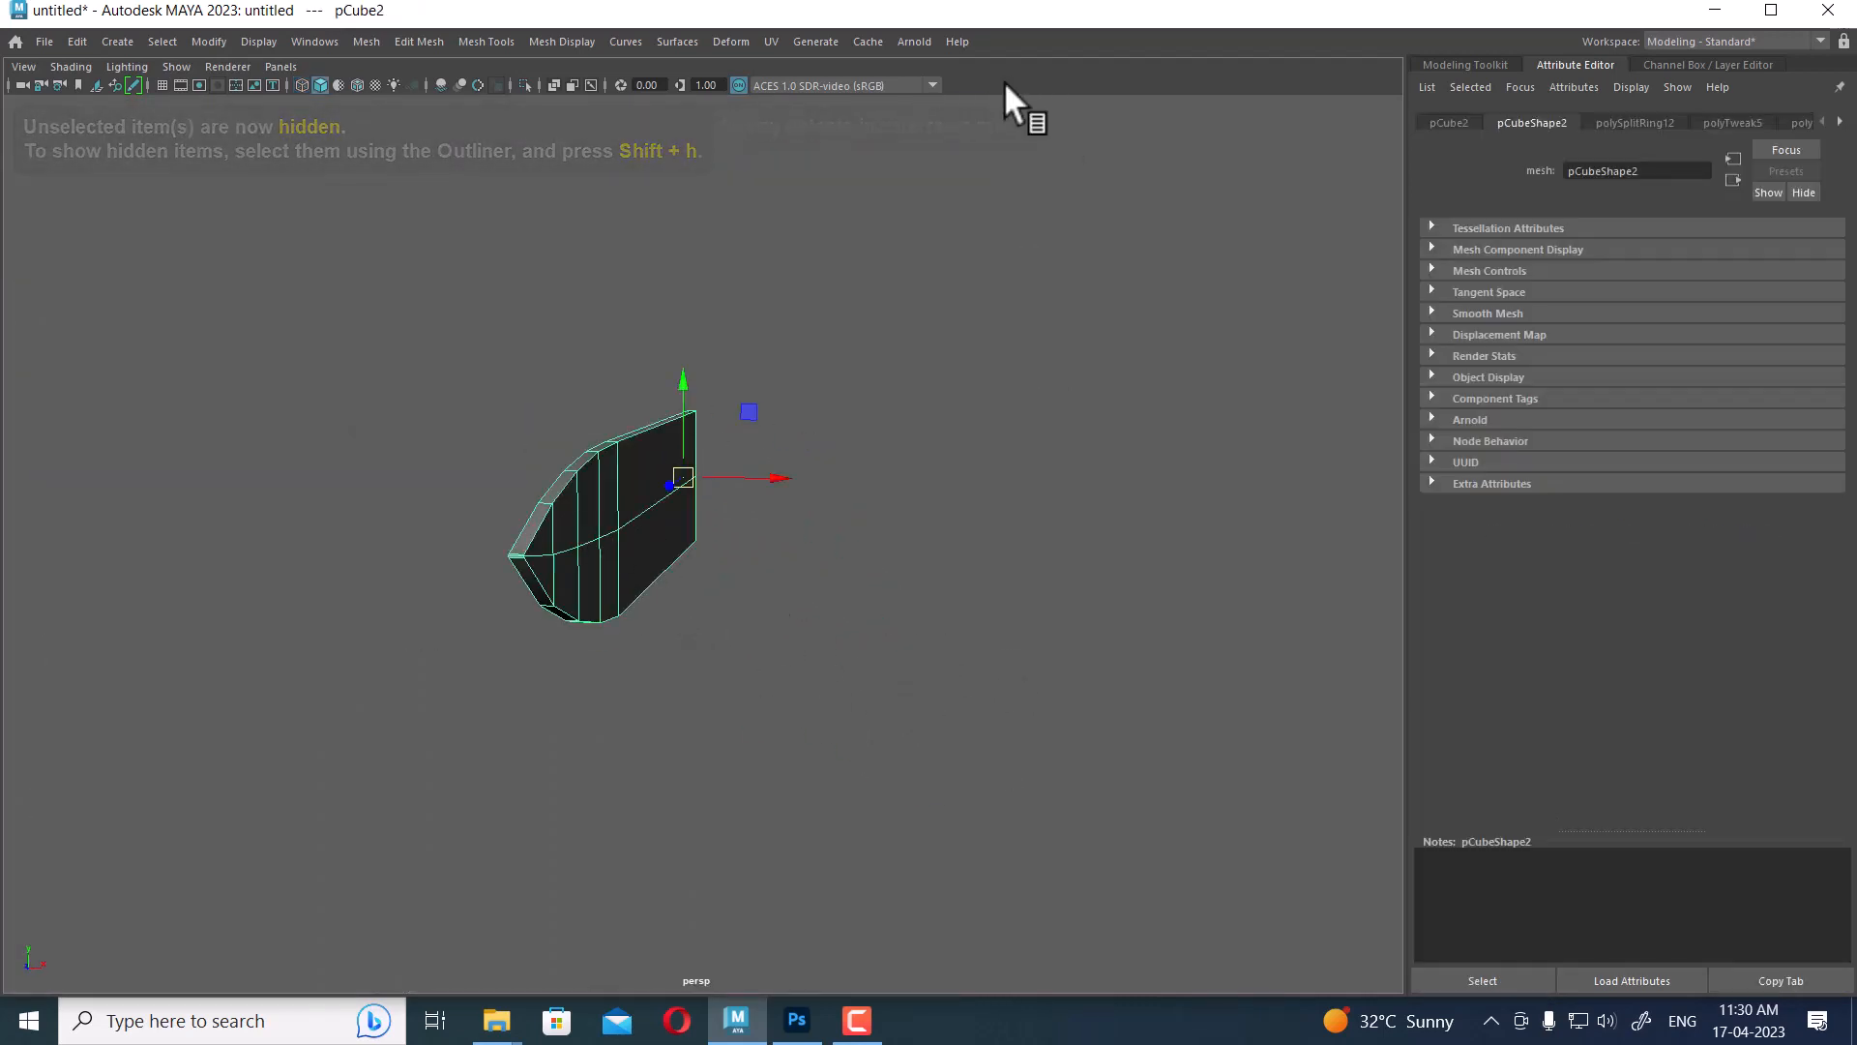
Create a lattice deformer with 2 × 2 × 2 divisions around the blade
left_click(913, 42)
mouse_move(677, 44)
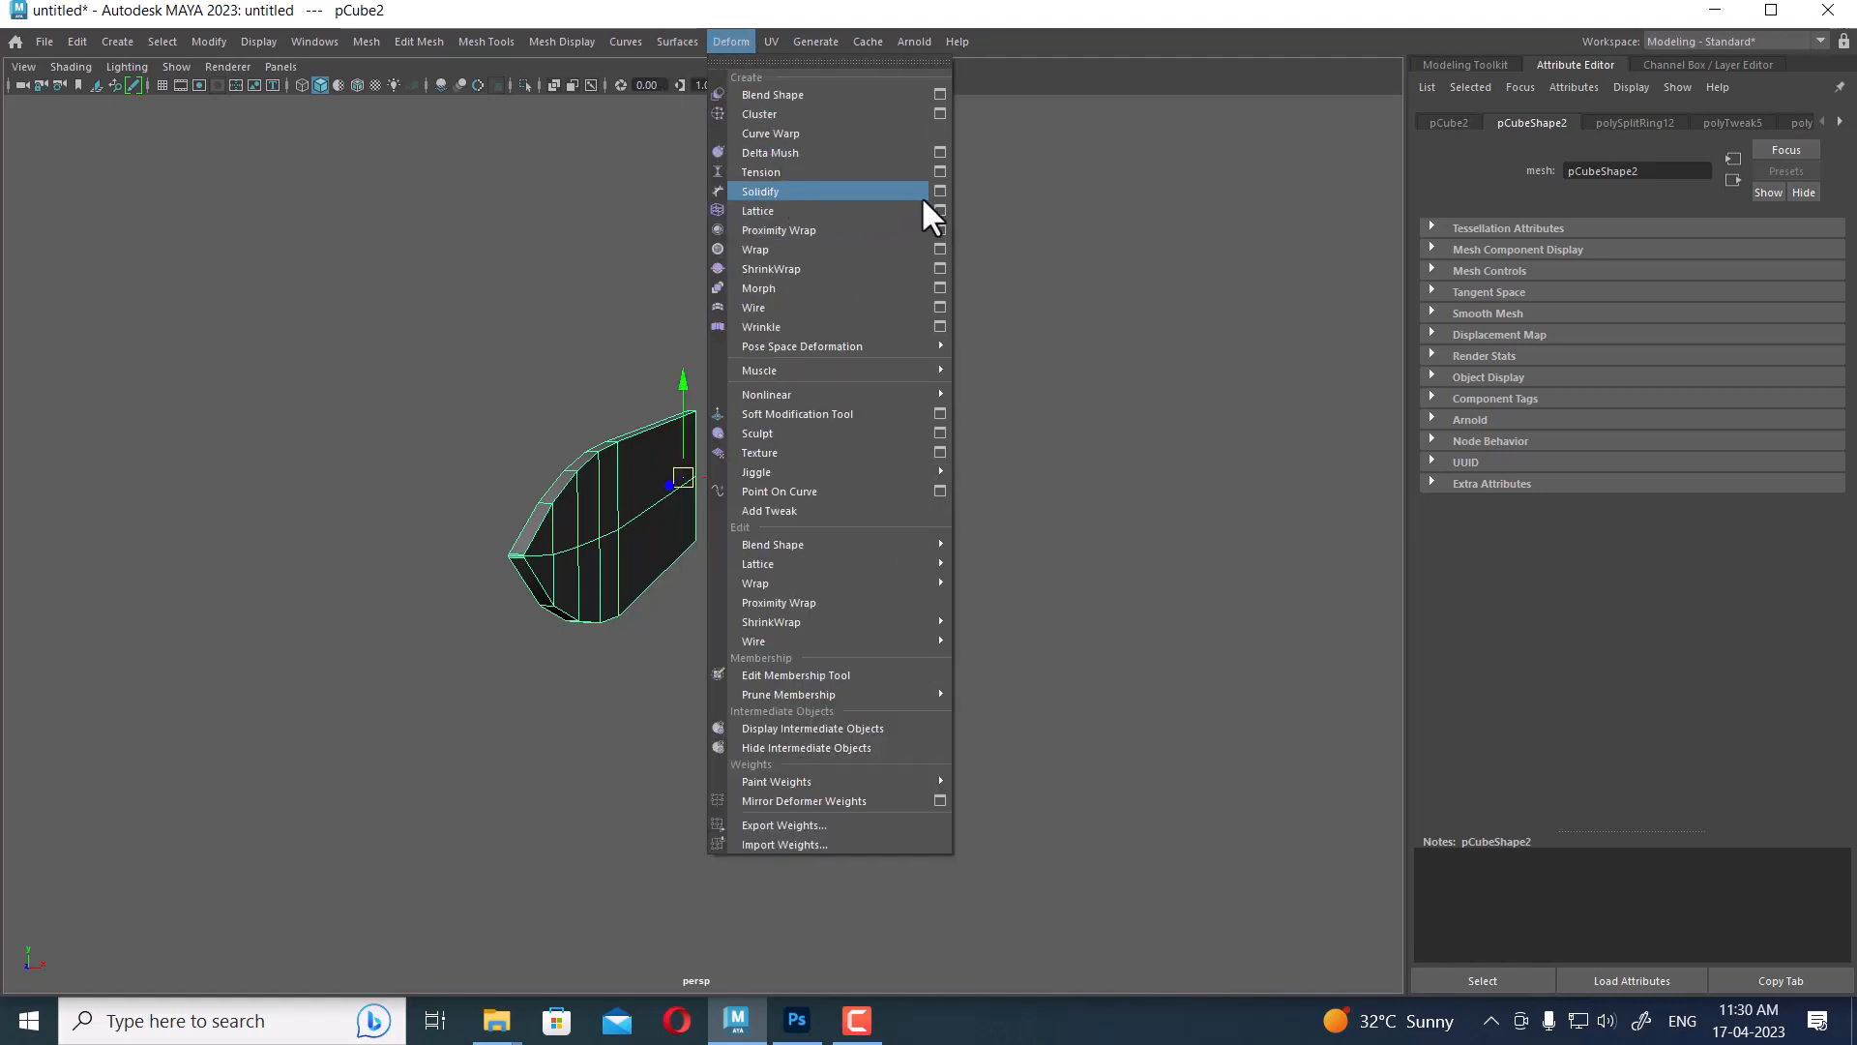
left_click(937, 212)
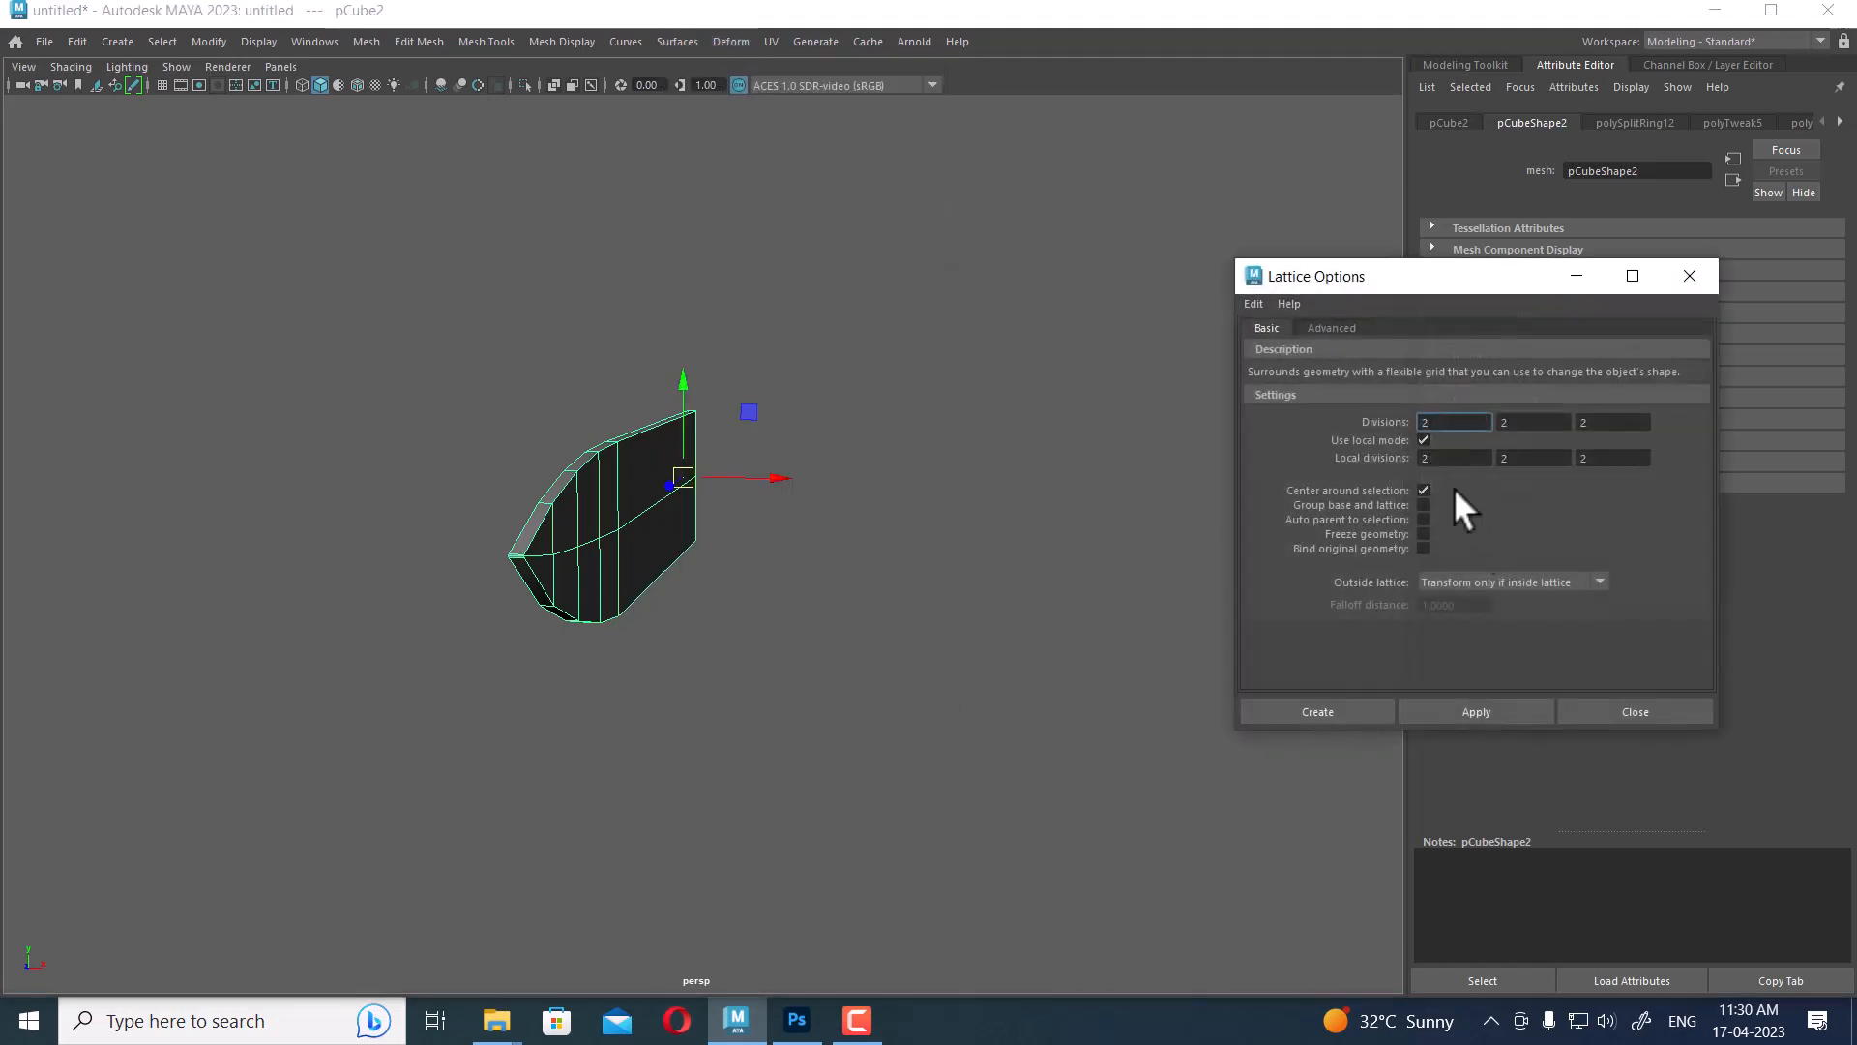
left_click(1327, 711)
Scale the lattice's lower points together across the blade's thickness to taper it towards the cutting edge
left_click_drag(1287, 697, 611, 520, "alt")
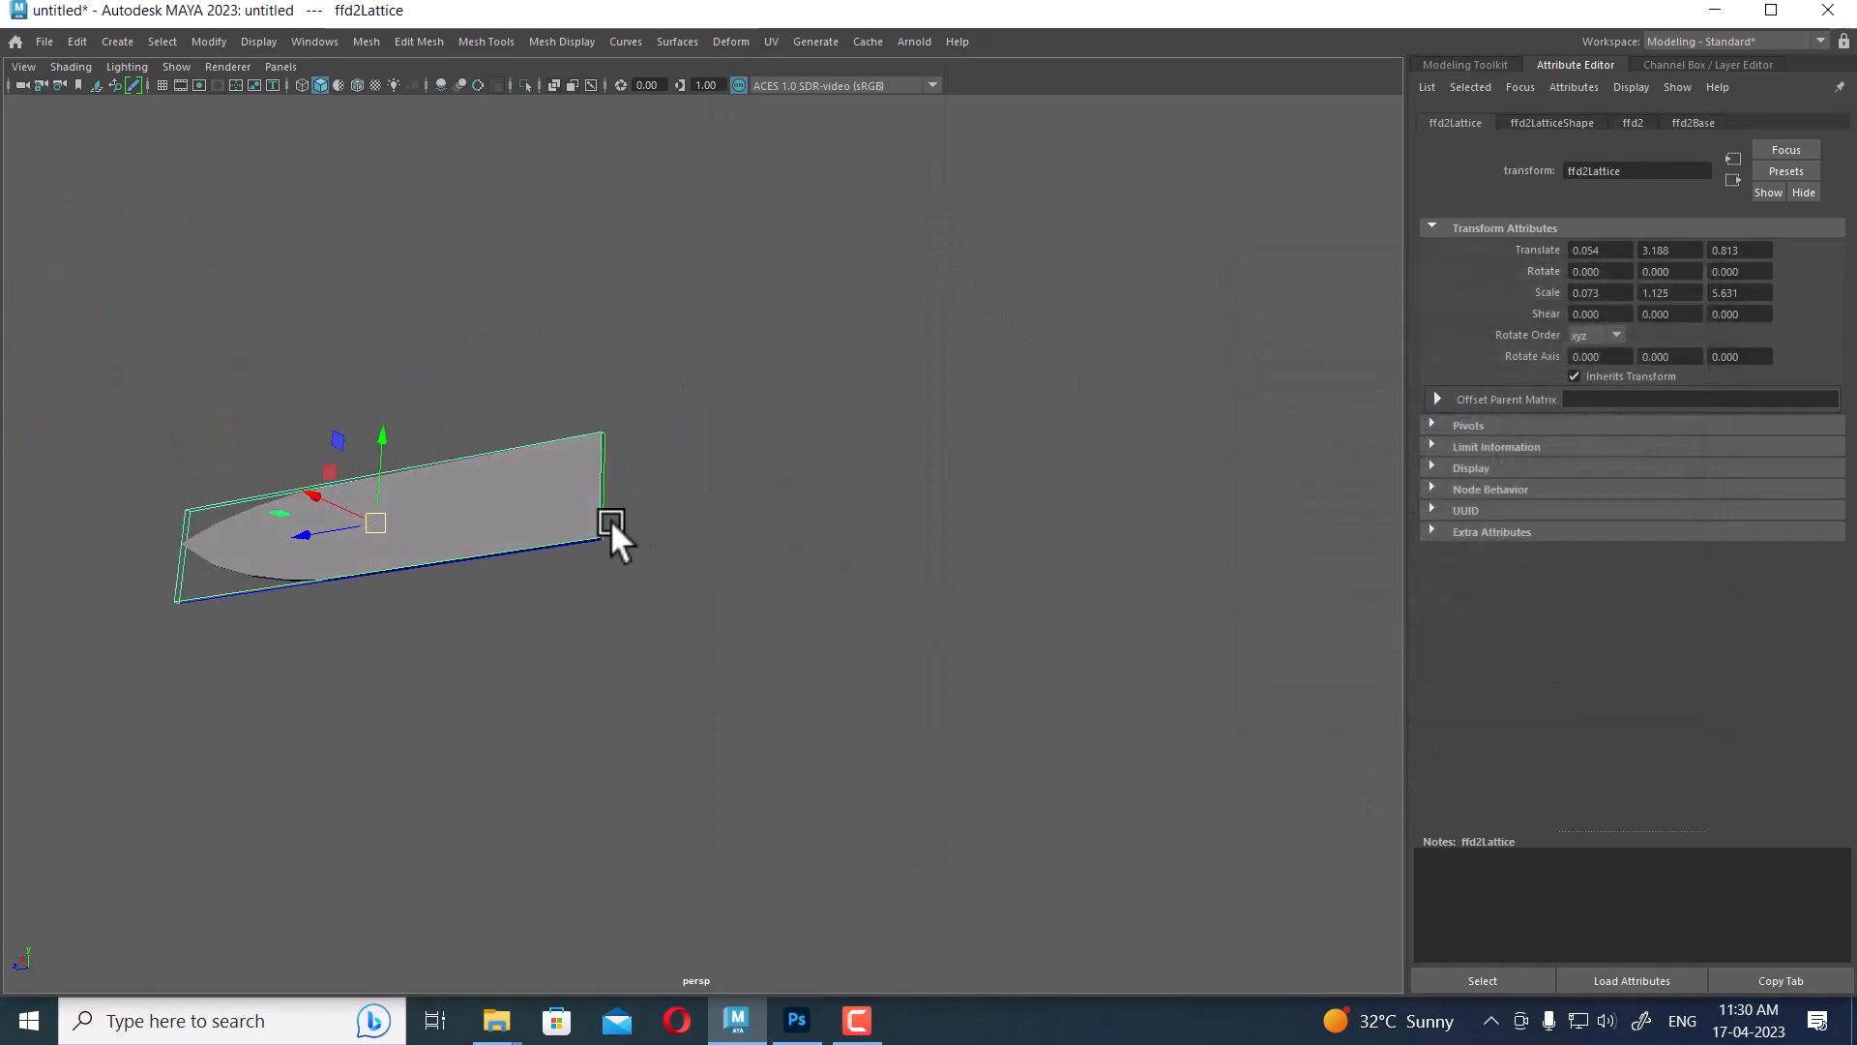
middle_click_drag(611, 520, 995, 299, "alt")
right_click_drag(1054, 248, 948, 236)
left_click_drag(985, 332, 771, 502)
left_click_drag(459, 435, 813, 576, "shift")
left_click_drag(740, 421, 822, 430)
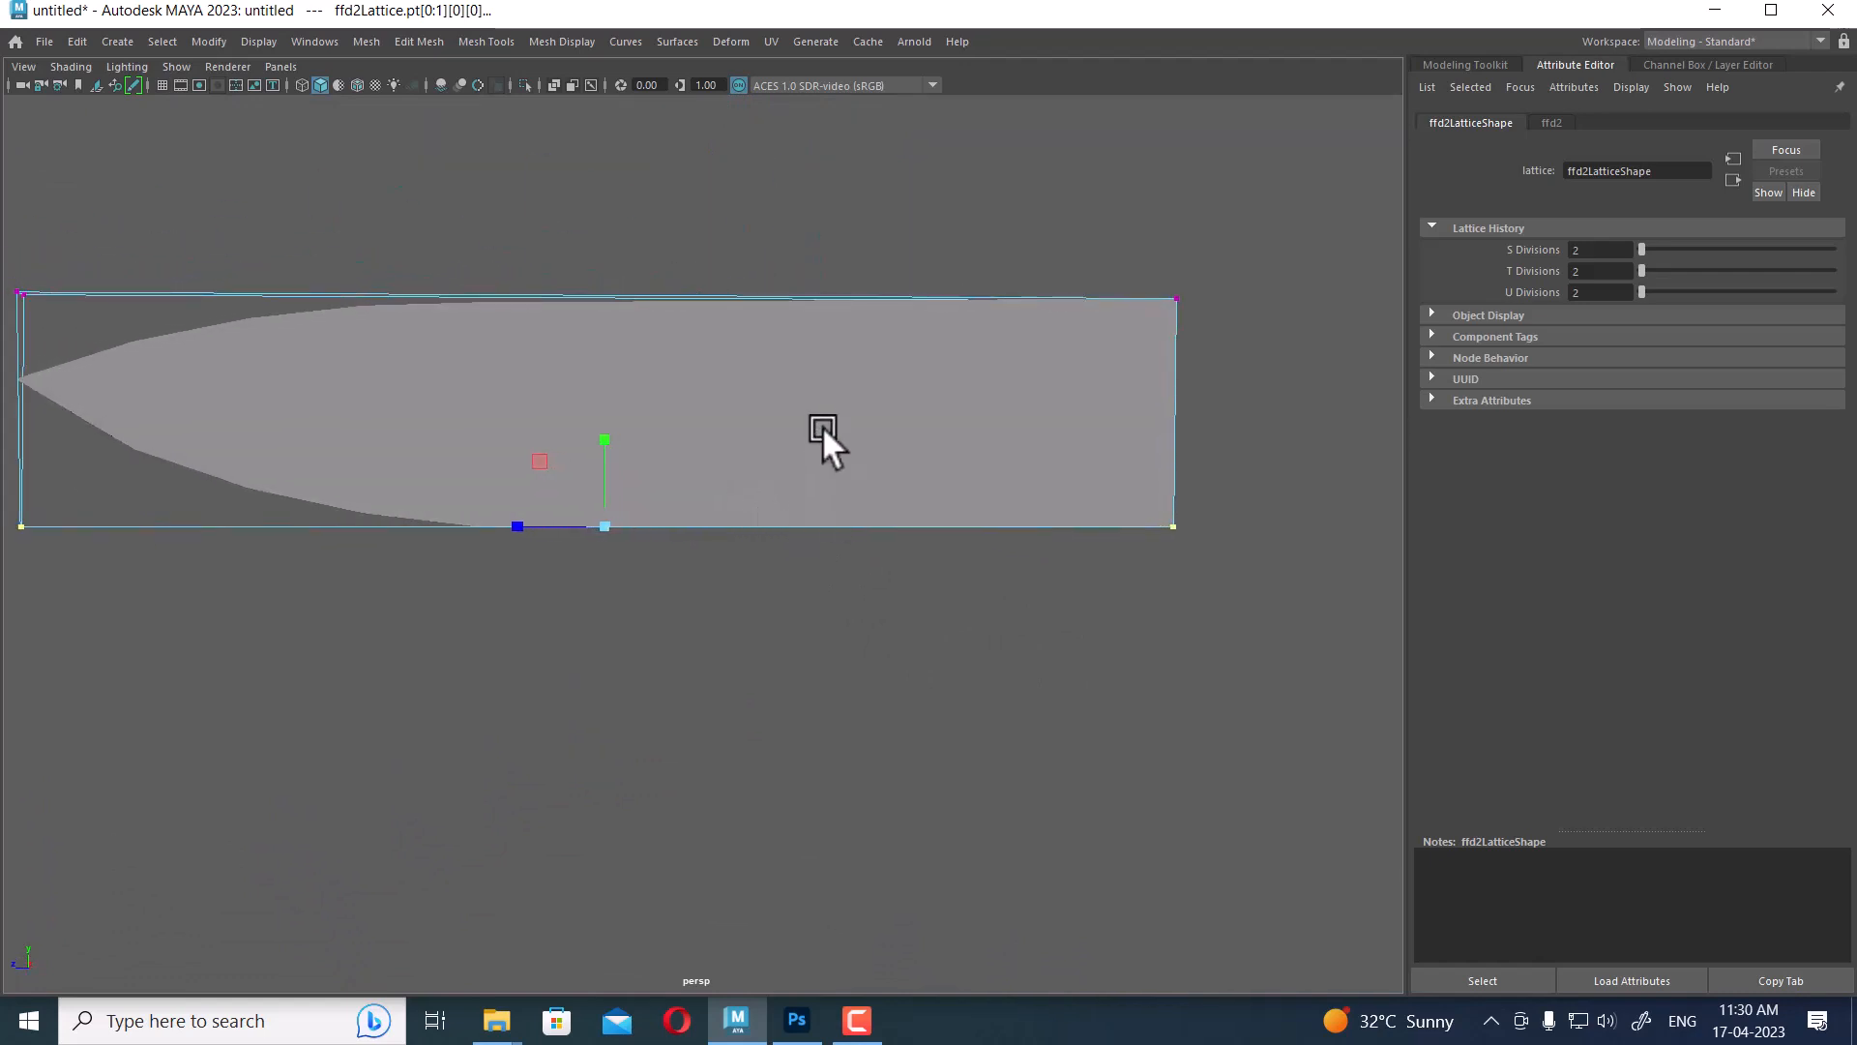
Delete the history of the blade and lattice to make the lattice deformation permanent
right_click_drag(822, 425, 1071, 312)
left_click_drag(1023, 248, 553, 758)
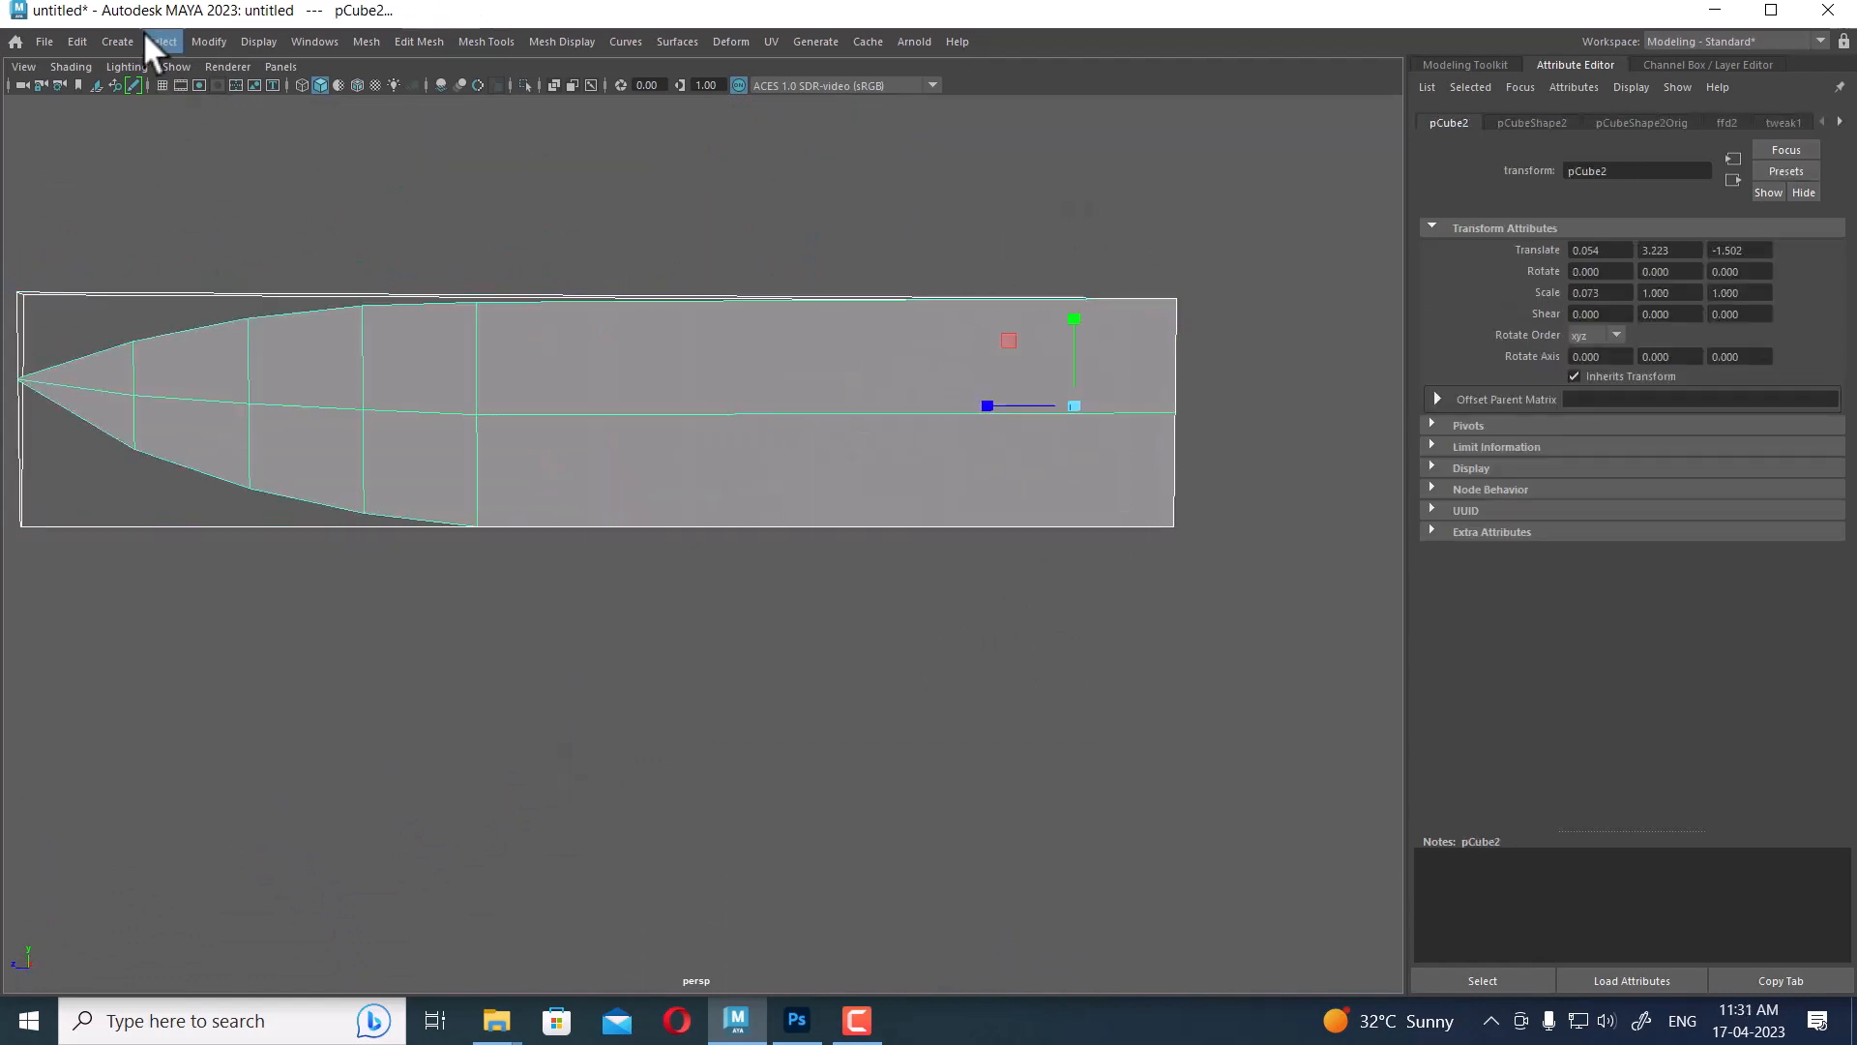
left_click(64, 41)
mouse_move(223, 274)
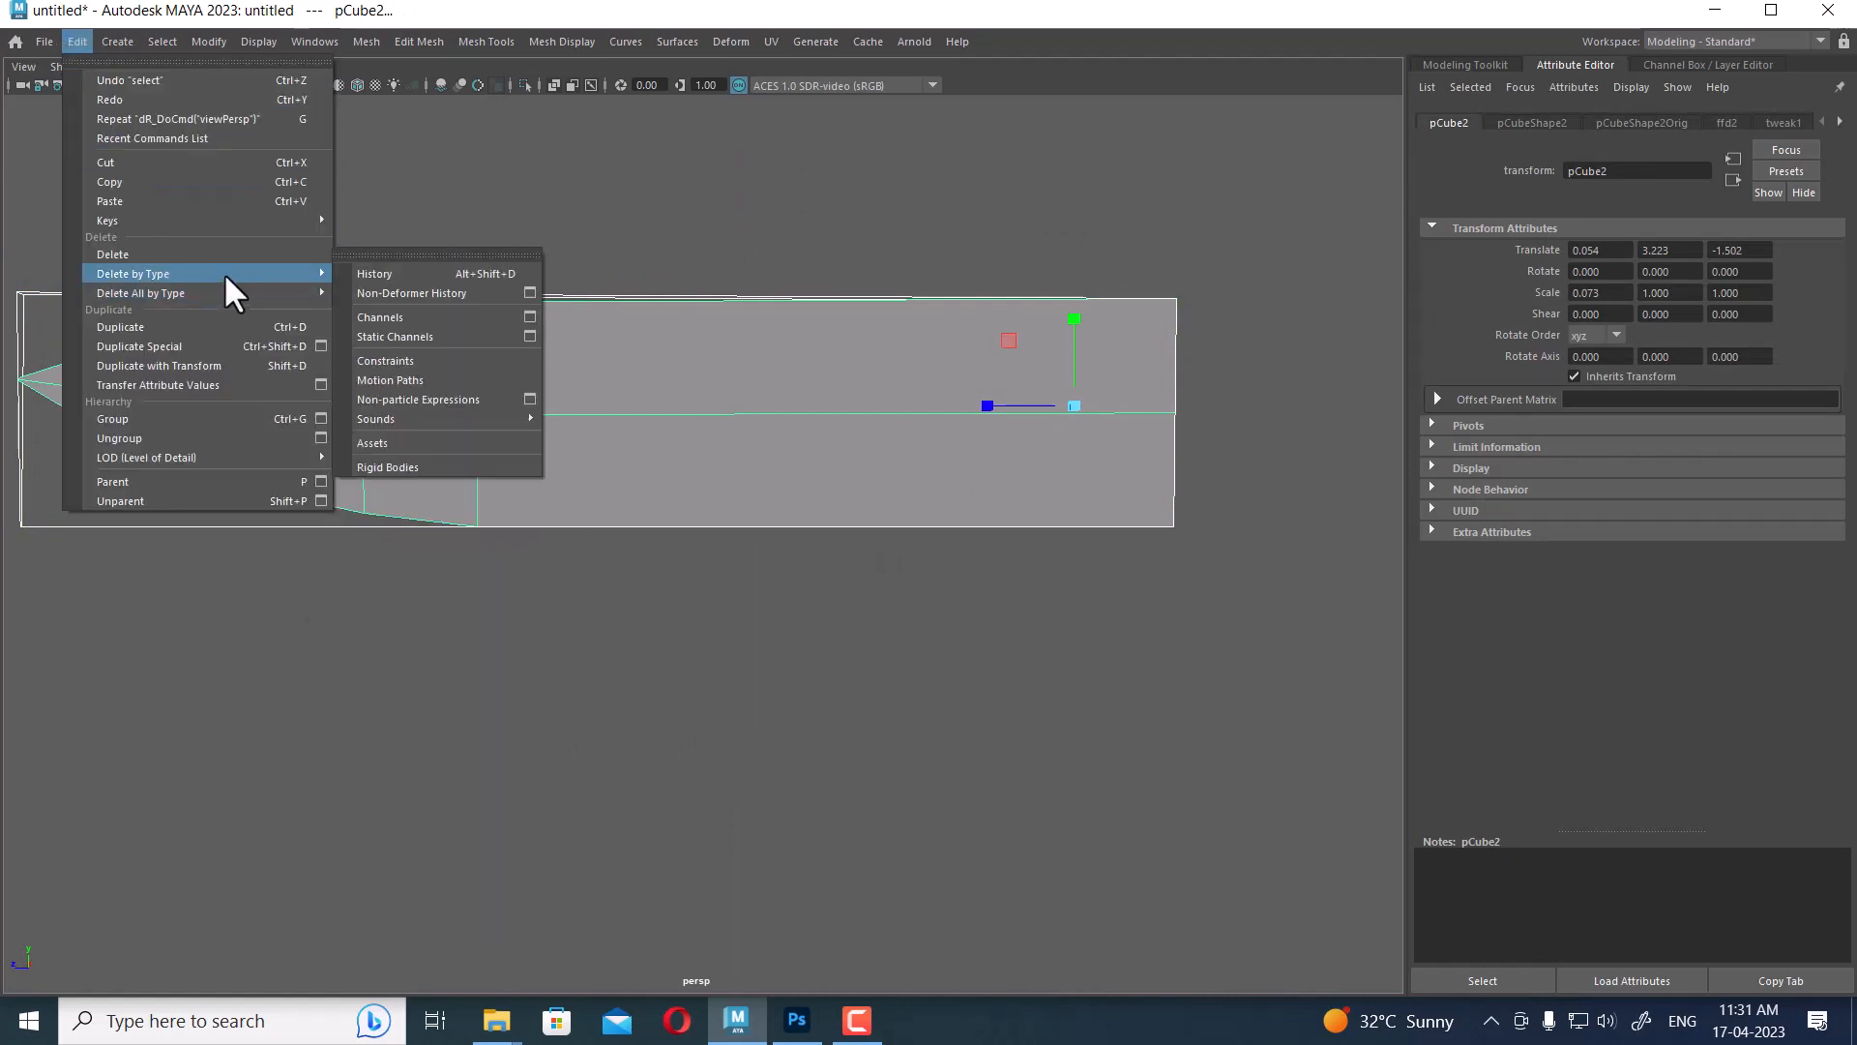
left_click(383, 273)
left_click(320, 569)
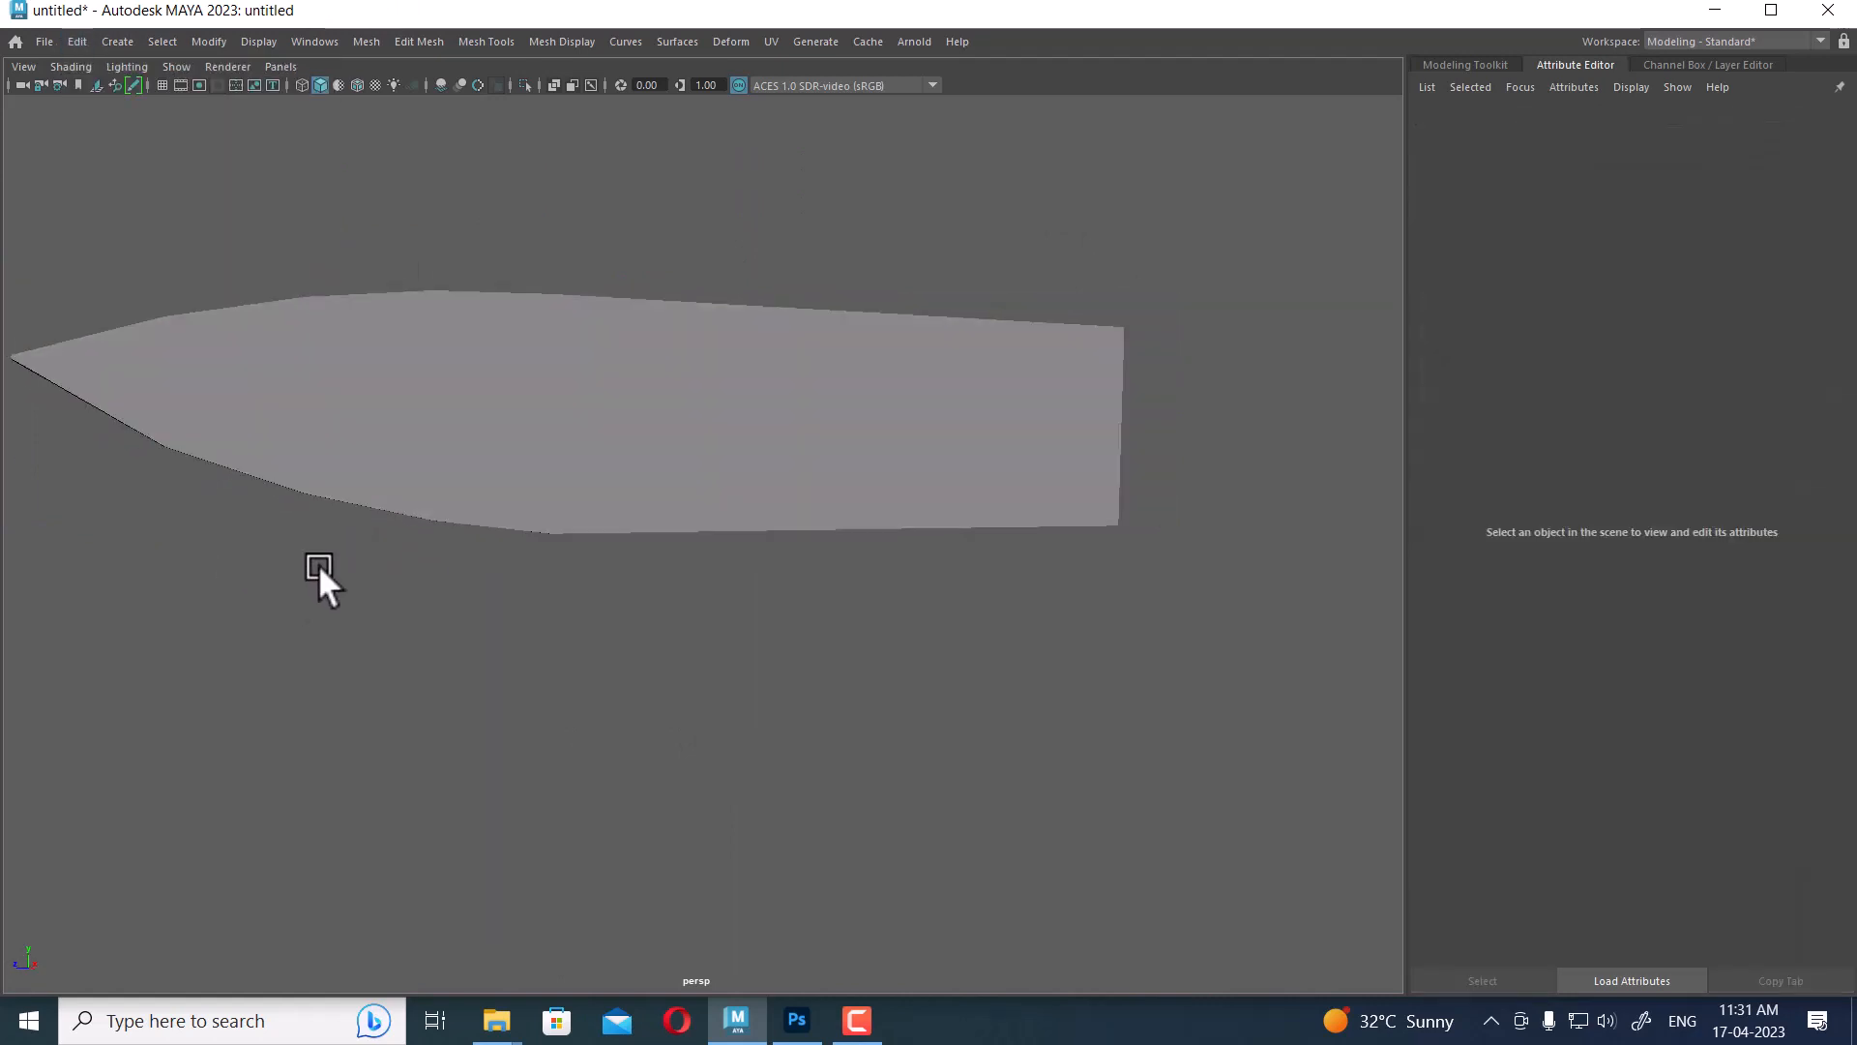
Select the blade's tip vertices and scale them narrower across the thickness in the top view
left_click(332, 462)
left_click_drag(346, 440, 613, 403, "alt")
scroll(613, 426, "up", 4)
scroll(611, 449, "down", 1)
right_click_drag(549, 188, 186, 157)
left_click_drag(372, 203, 396, 292, "alt")
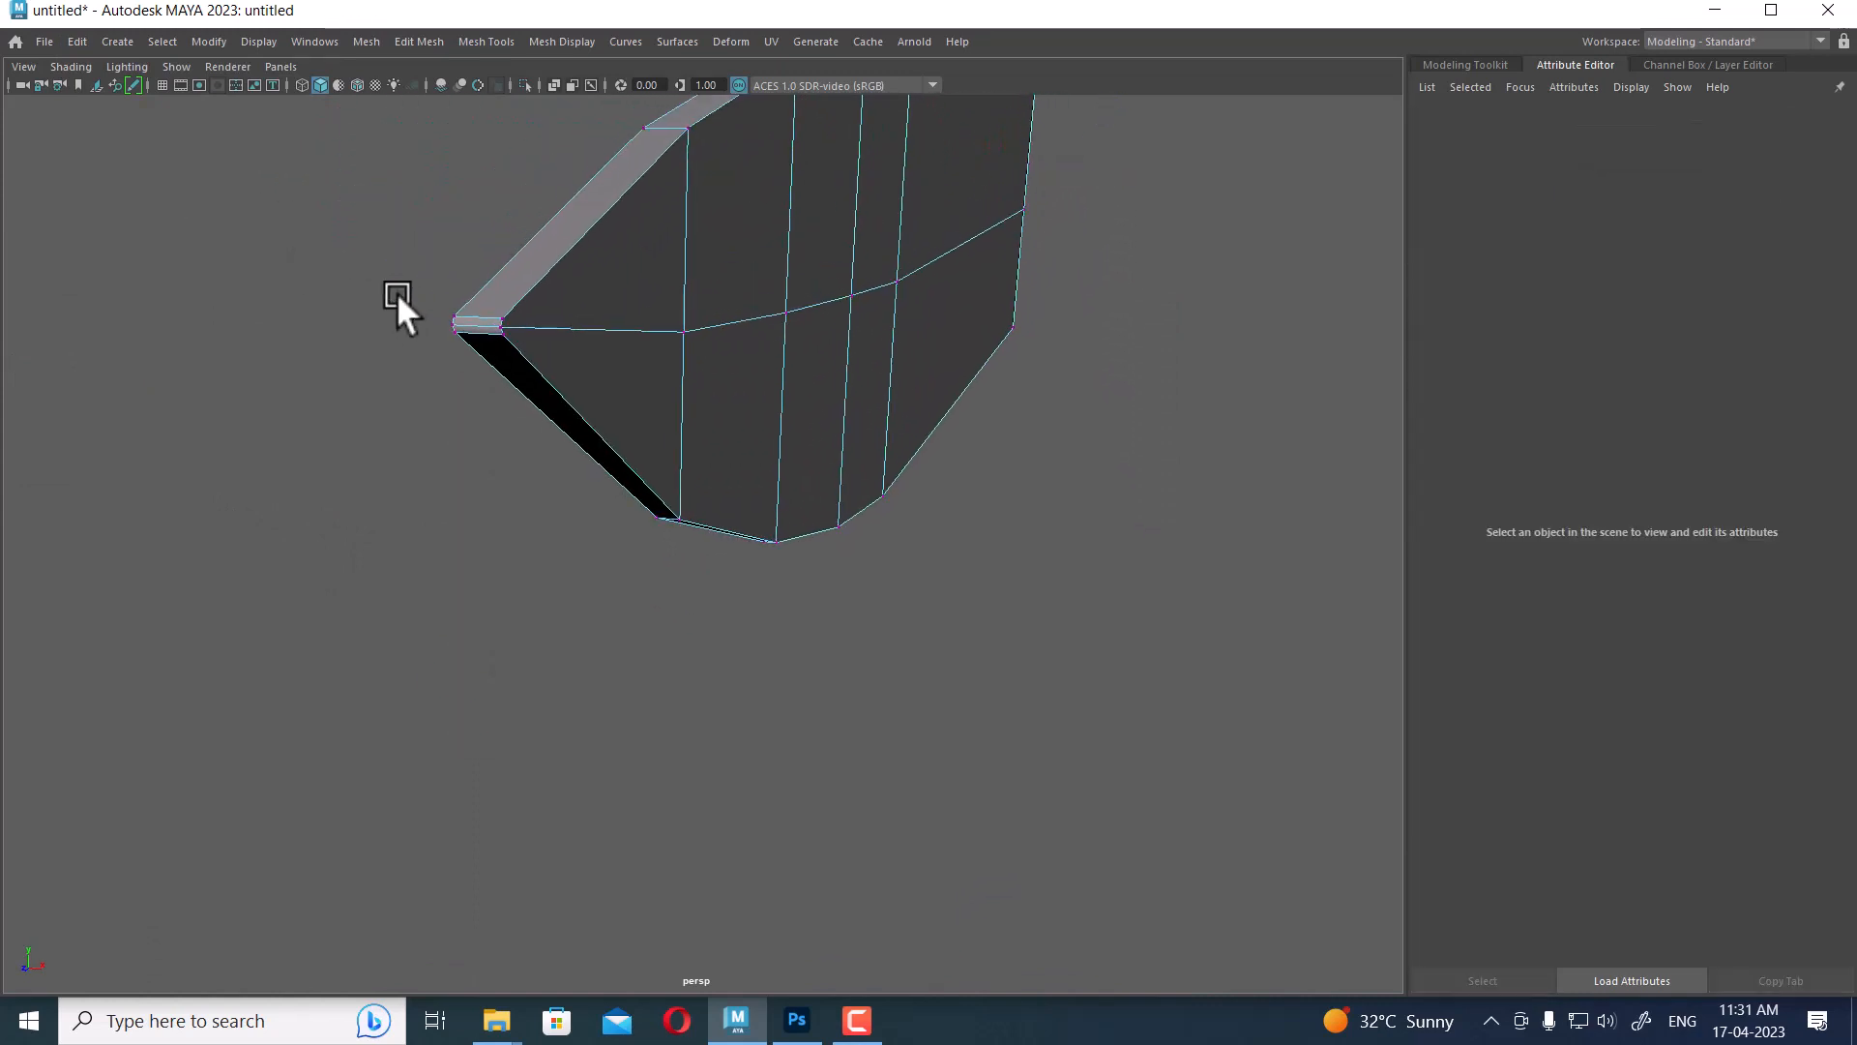
left_click_drag(331, 237, 628, 502)
key("space")
left_click_drag(758, 395, 4, 372)
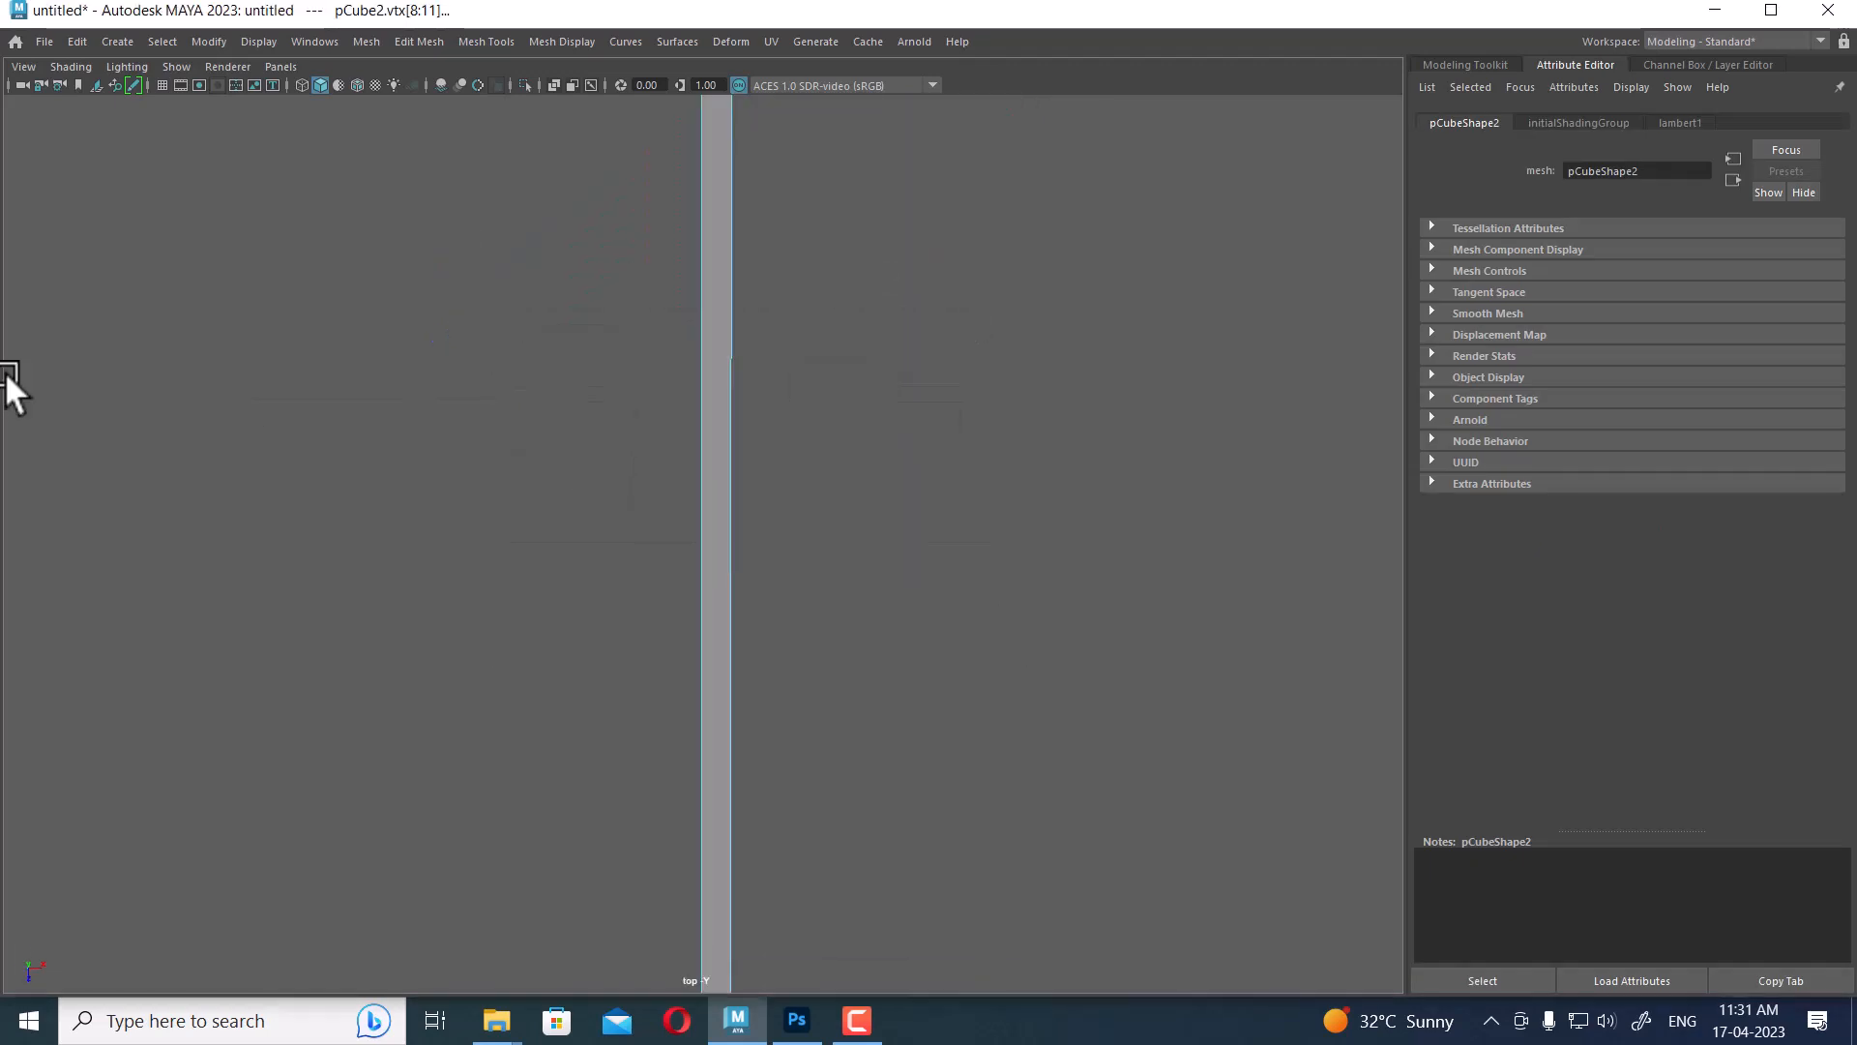
scroll(851, 654, "down", 3)
middle_click_drag(851, 667, 1023, 892, "alt")
scroll(1023, 892, "up", 3)
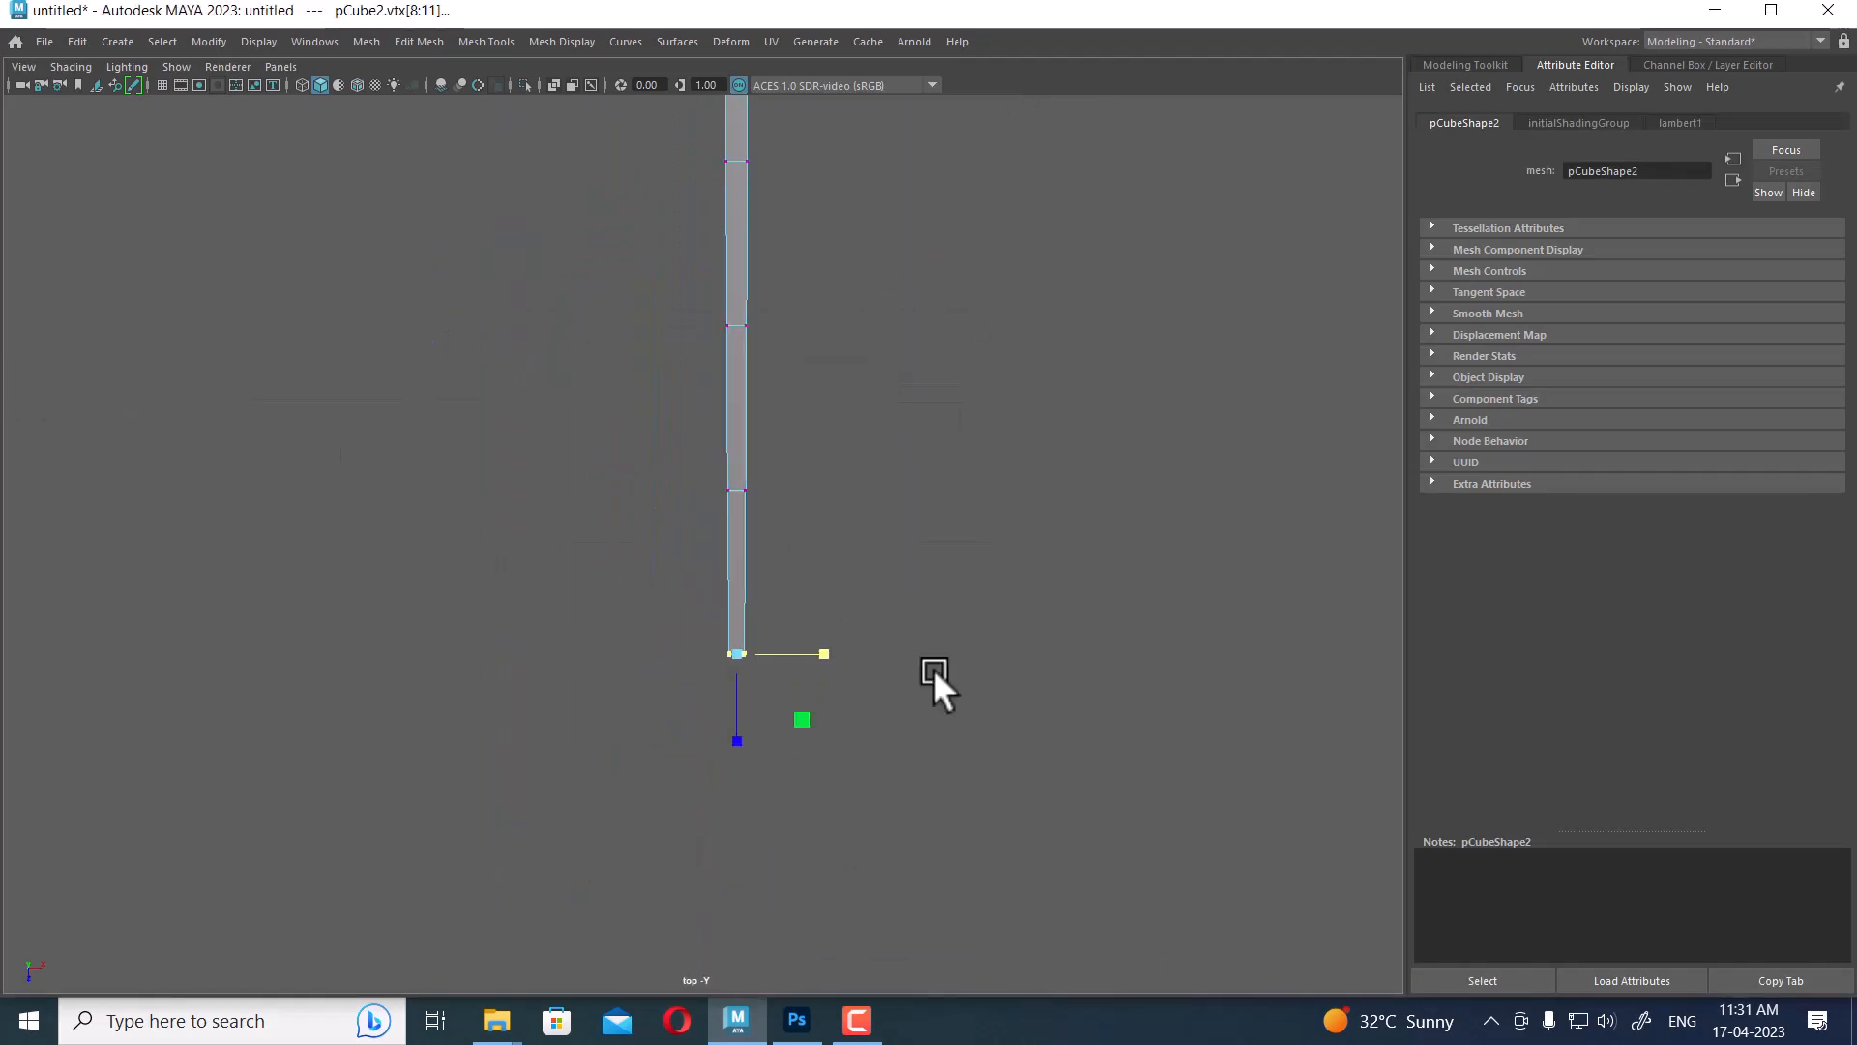
scroll(942, 907, "up", 1)
left_click_drag(907, 876, 1054, 341)
Scale the vertices along the blade's lower edge closer together across the thickness to thin the cutting edge
left_click_drag(1059, 213, 787, 657)
left_click_drag(996, 665, 607, 499, "shift")
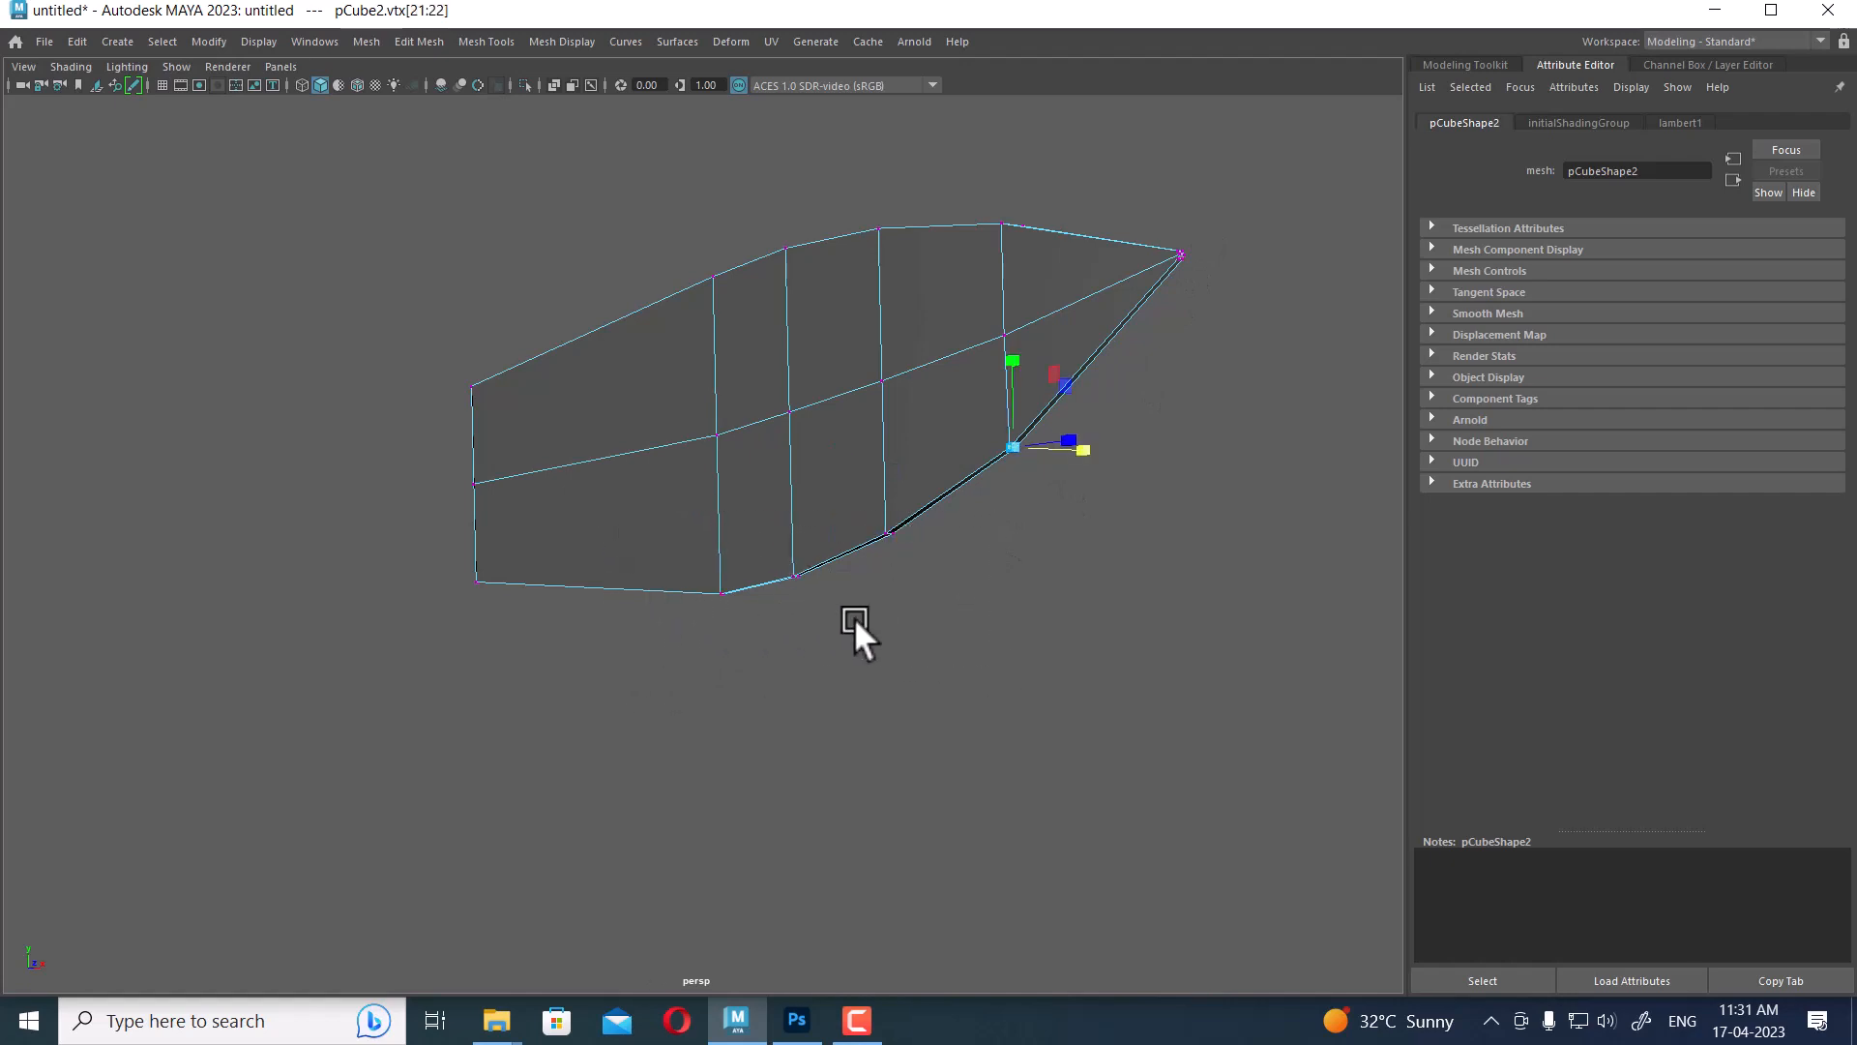
left_click_drag(986, 700, 883, 596, "shift")
key("space")
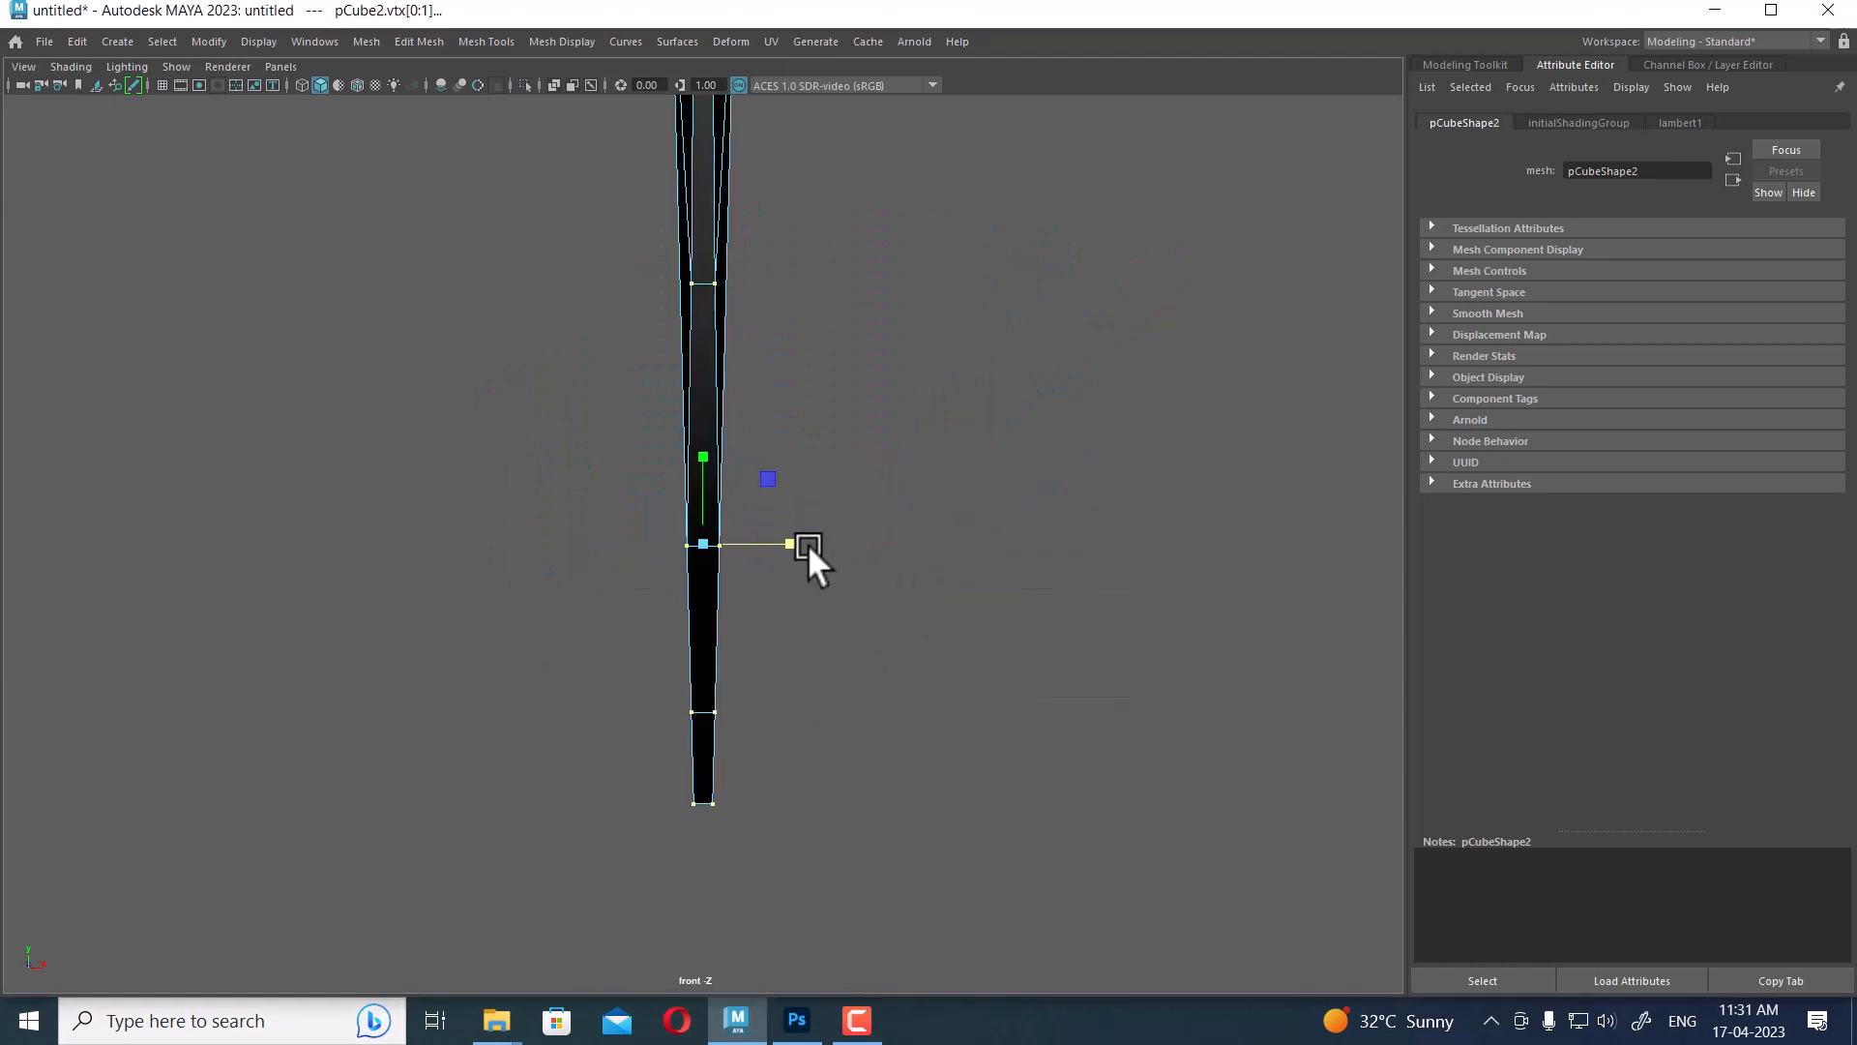
left_click_drag(798, 219, 642, 270)
left_click_drag(792, 675, 763, 679)
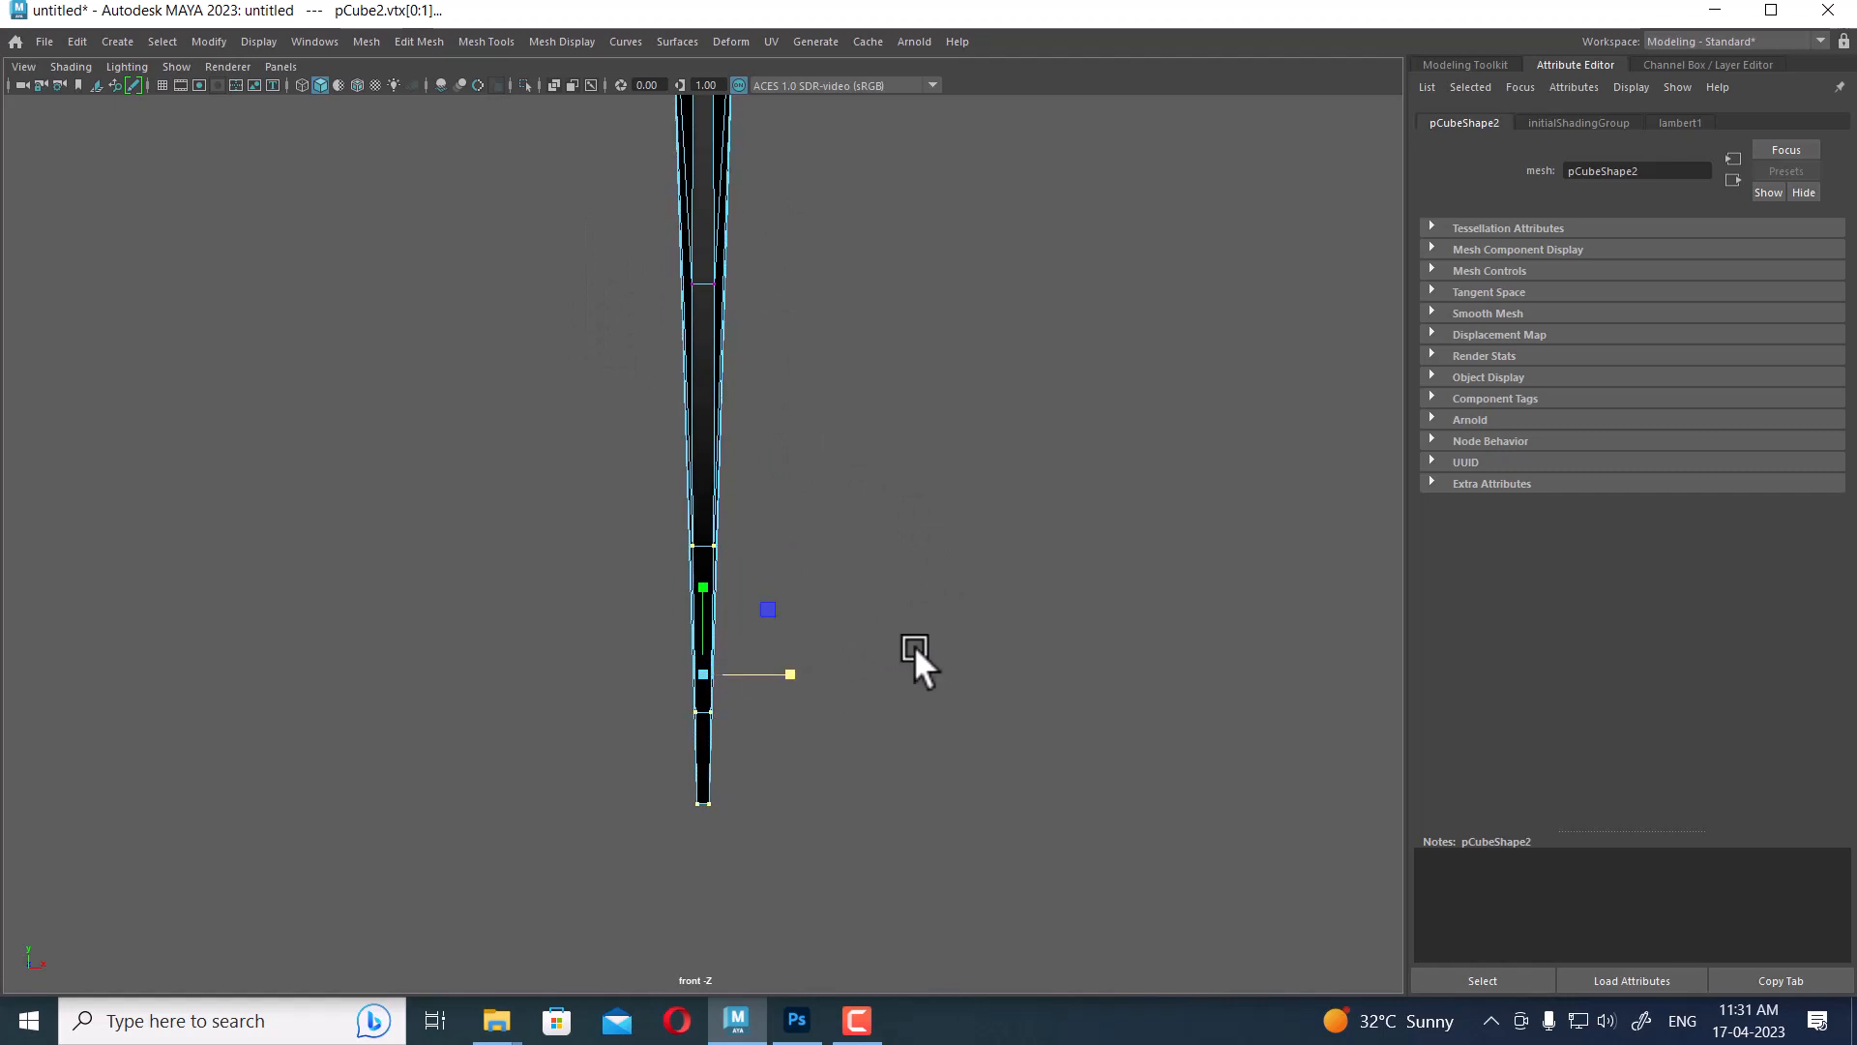
Insert a crosswise edge loop midway along the blade's long rear section and another halfway between it and the curved front
scroll(909, 628, "down", 7)
key("space")
left_click_drag(898, 589, 856, 571)
right_click_drag(909, 454, 1037, 286)
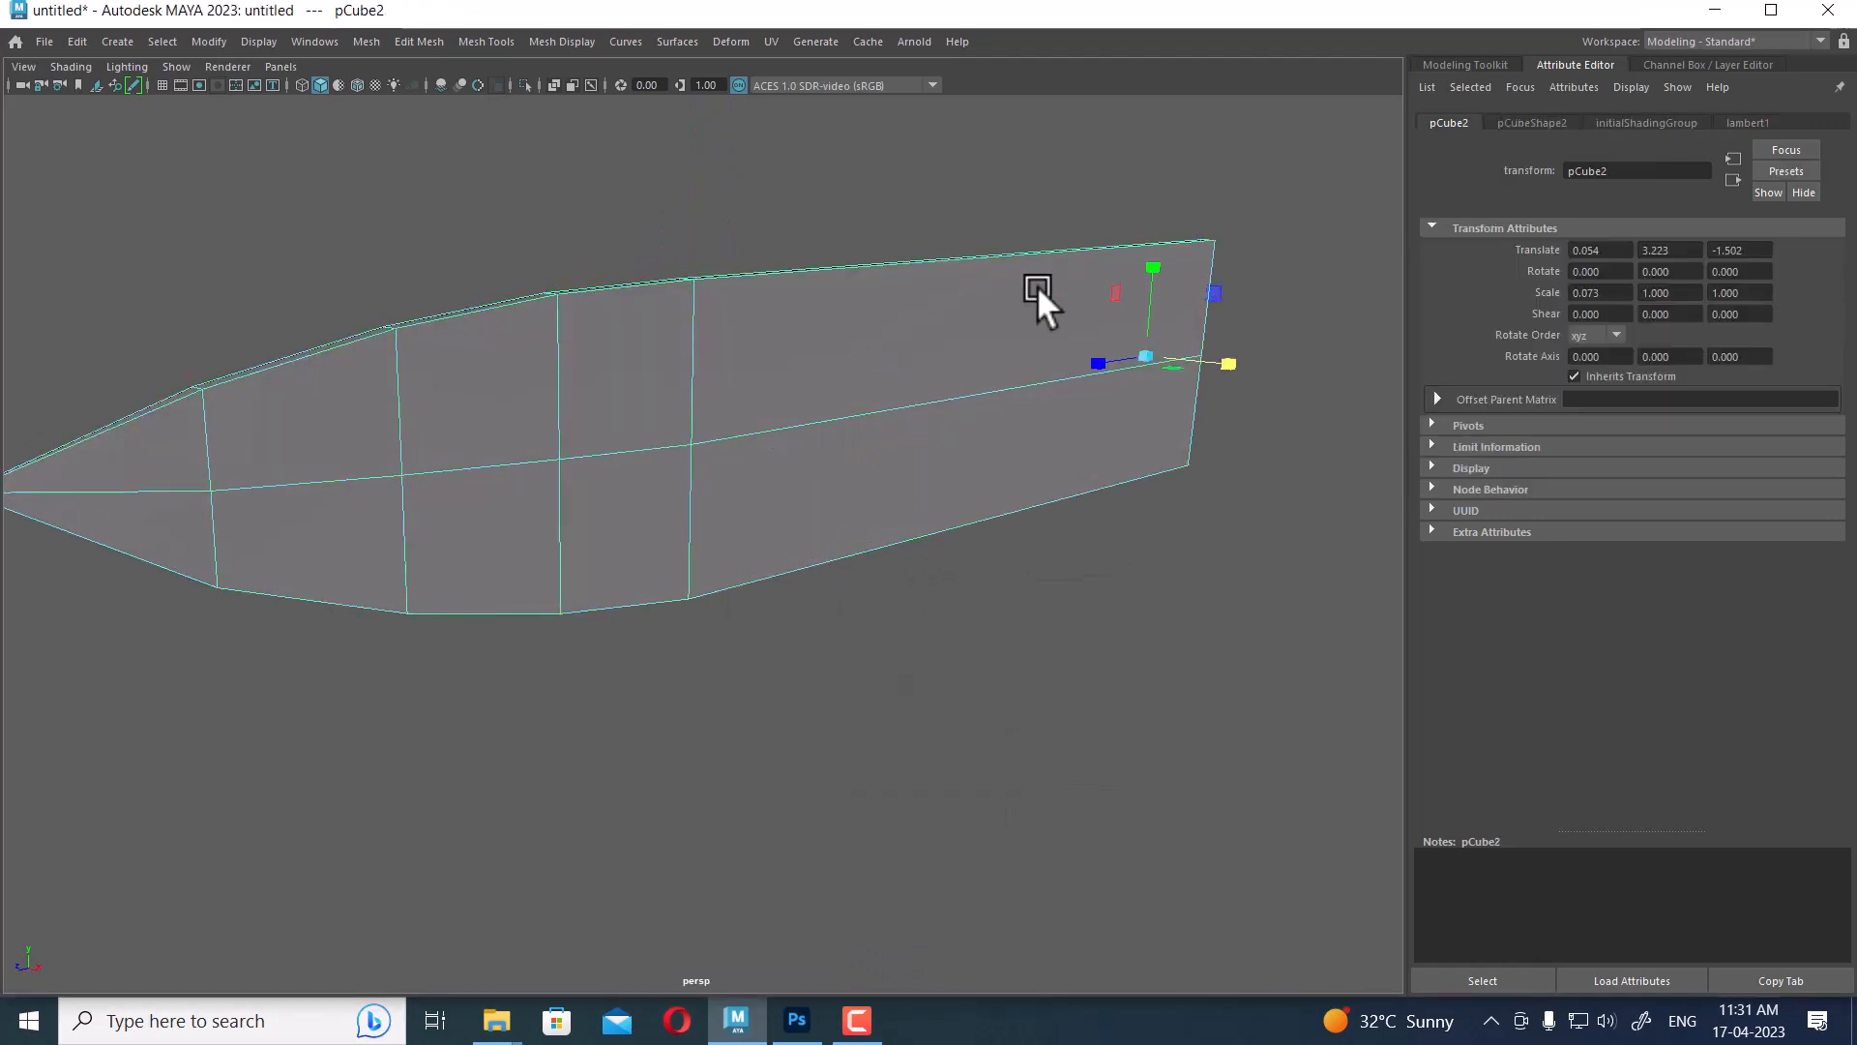
left_click_drag(1064, 682, 989, 699, "alt")
left_click(979, 689)
left_click(921, 484)
right_click_drag(921, 483, 917, 449)
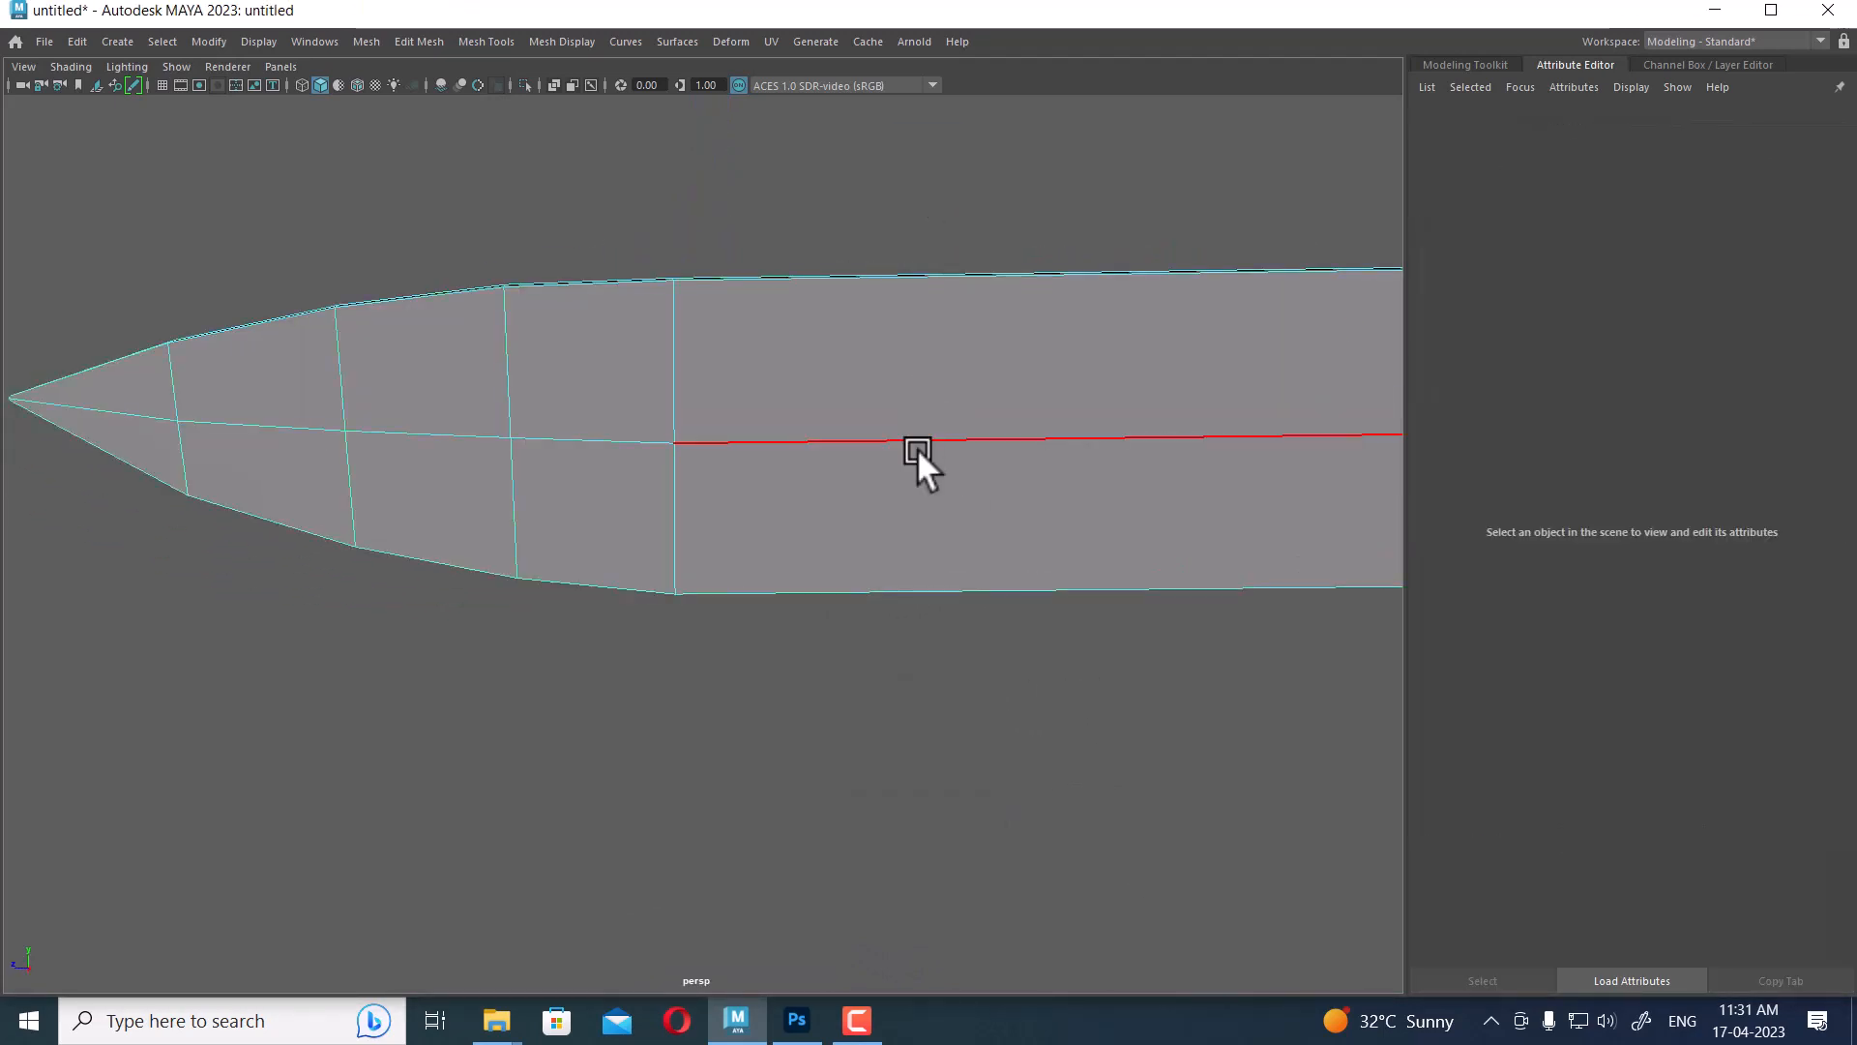
left_click(916, 445)
right_click_drag(669, 464, 802, 489, "ctrl")
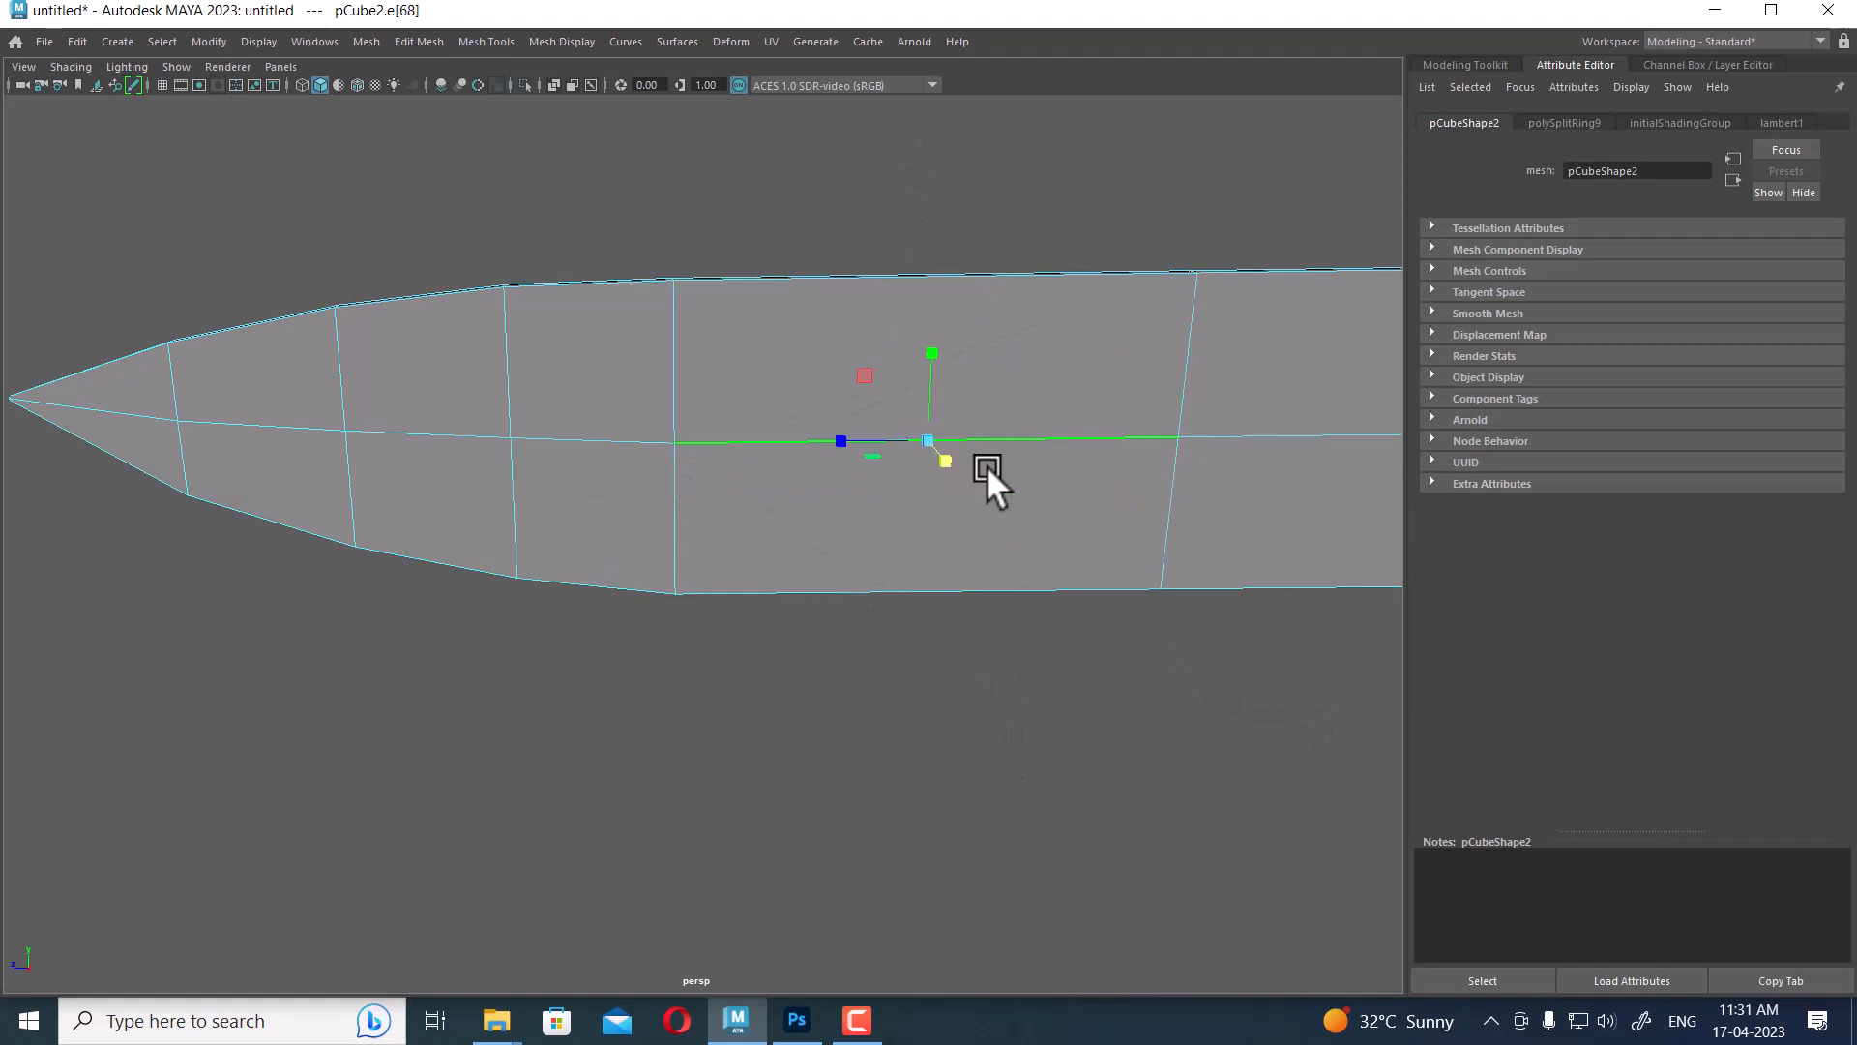
key("g")
Insert a crosswise edge loop midway through the remaining wide section at the blade's handle end
middle_click_drag(1139, 512, 870, 487, "alt")
left_click(1057, 394)
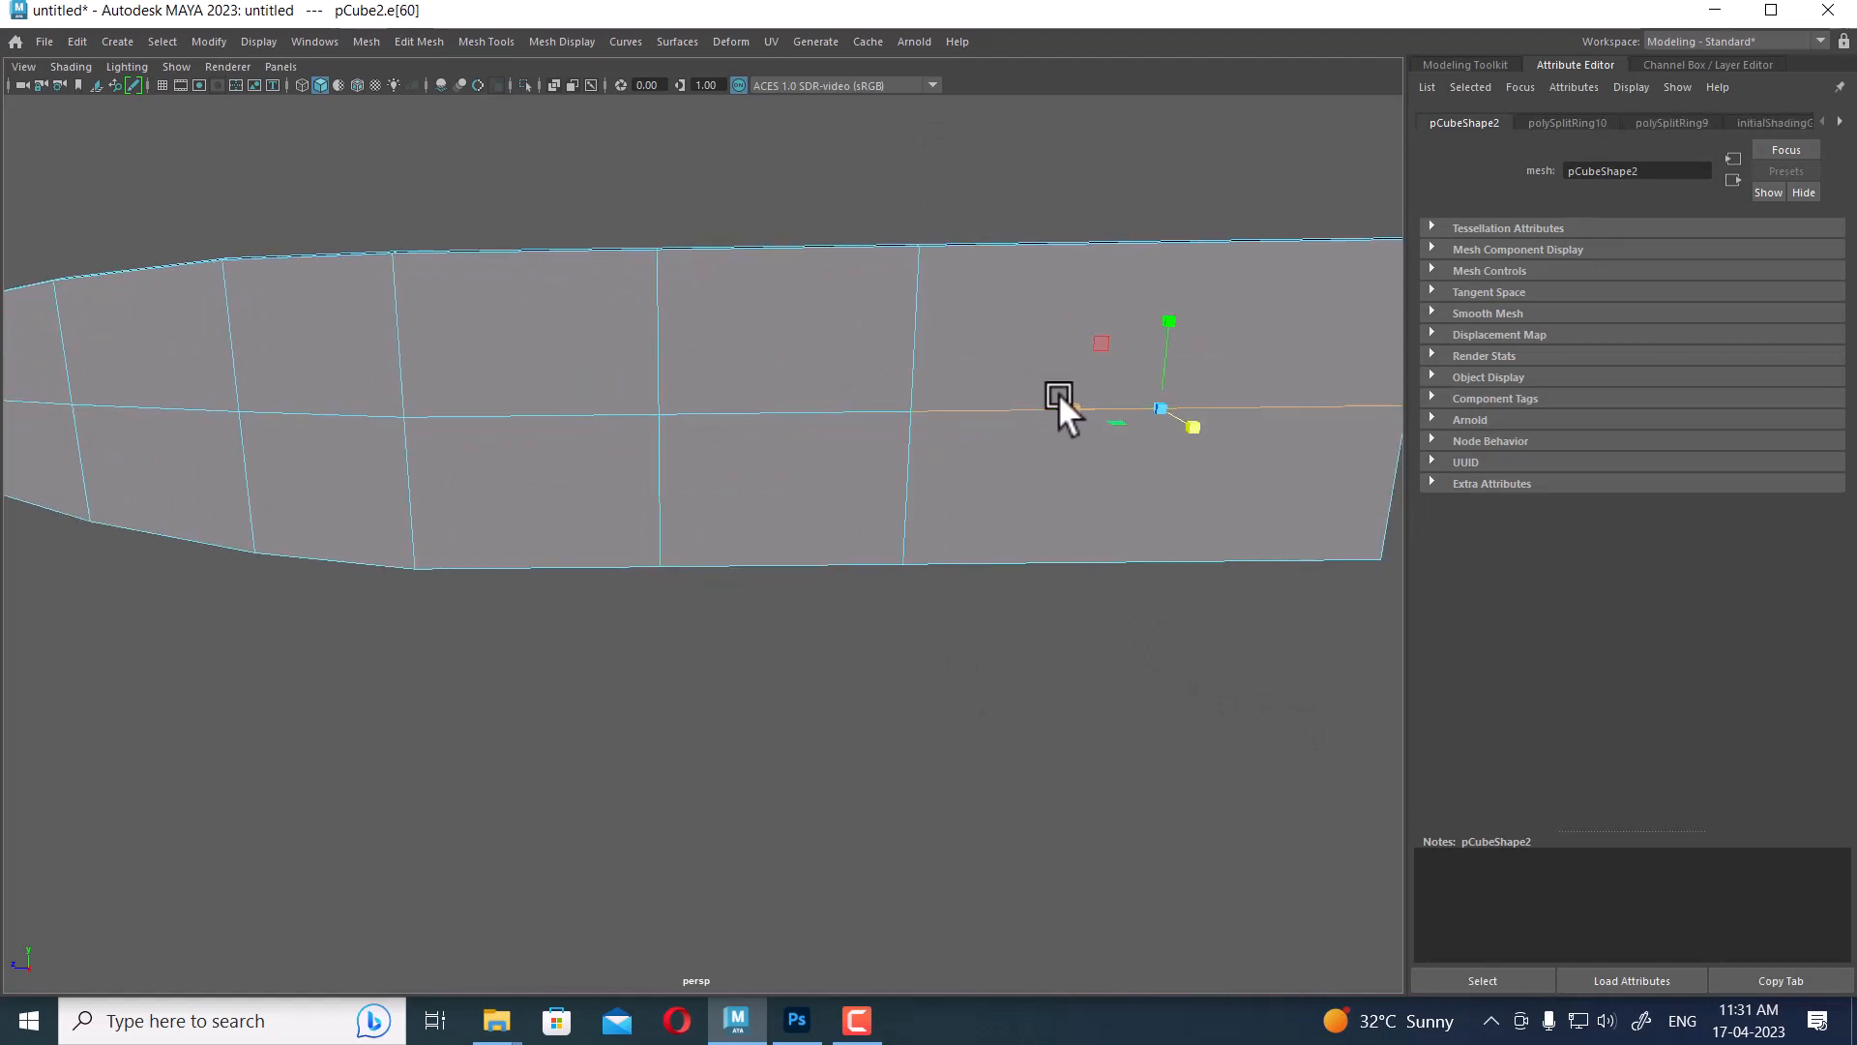
key("f")
key("ctrl+z")
scroll(759, 333, "down", 7)
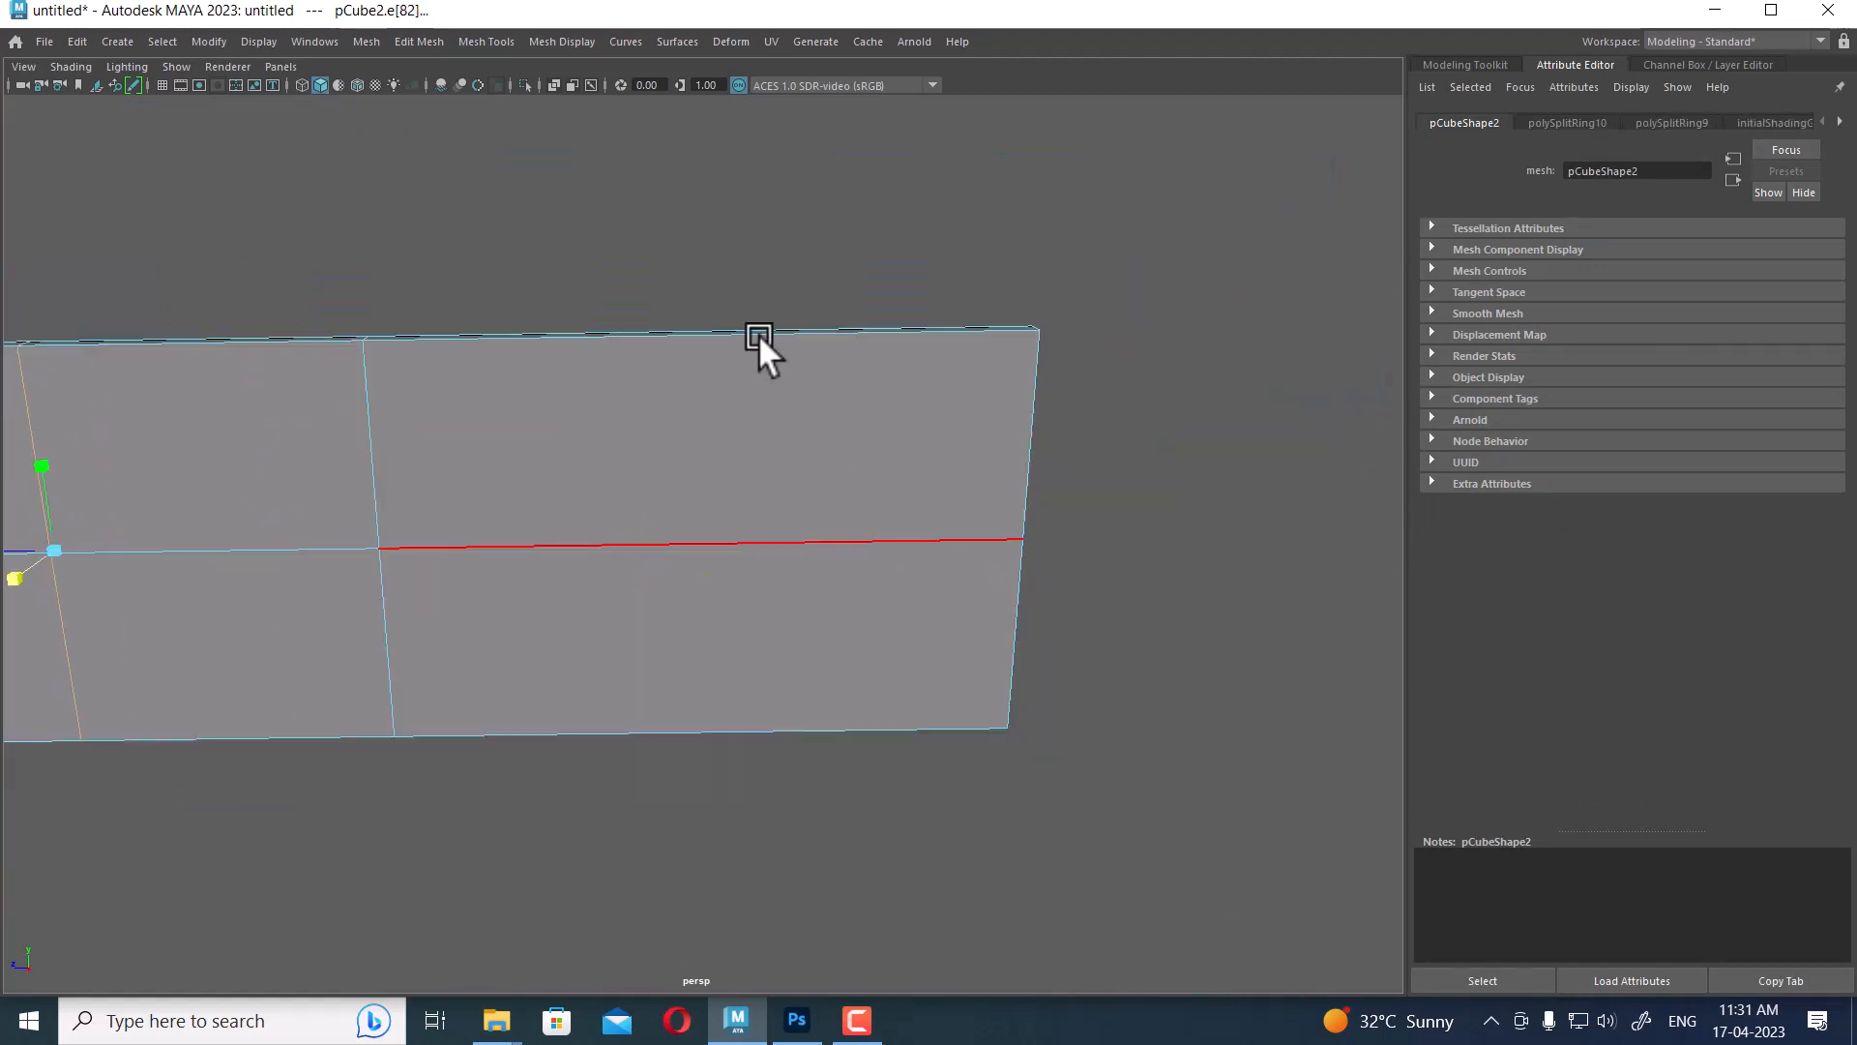
left_click(736, 539)
right_click_drag(861, 418, 406, 533, "ctrl")
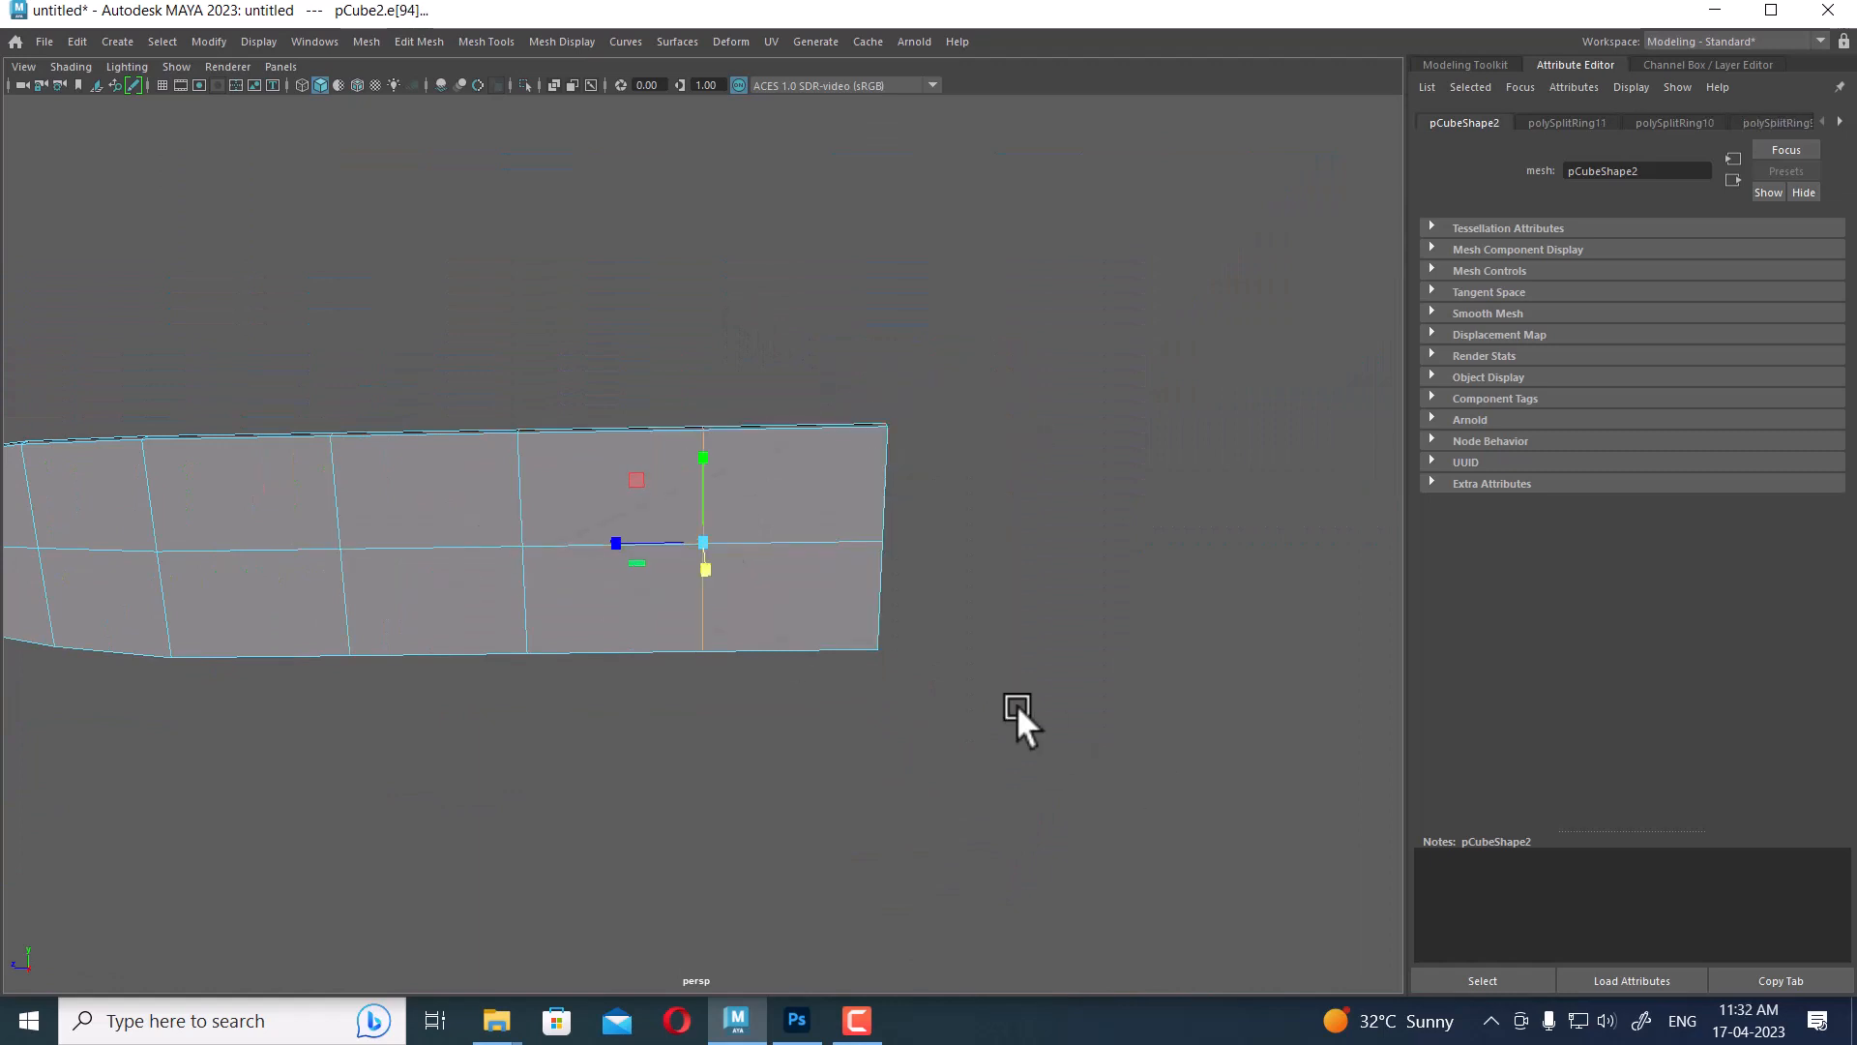
Insert a crosswise edge loop through the section next to the blade's tip
middle_click_drag(829, 577, 1311, 571, "alt")
left_click_drag(1312, 570, 1083, 613, "alt")
right_click_drag(567, 561, 851, 708, "alt")
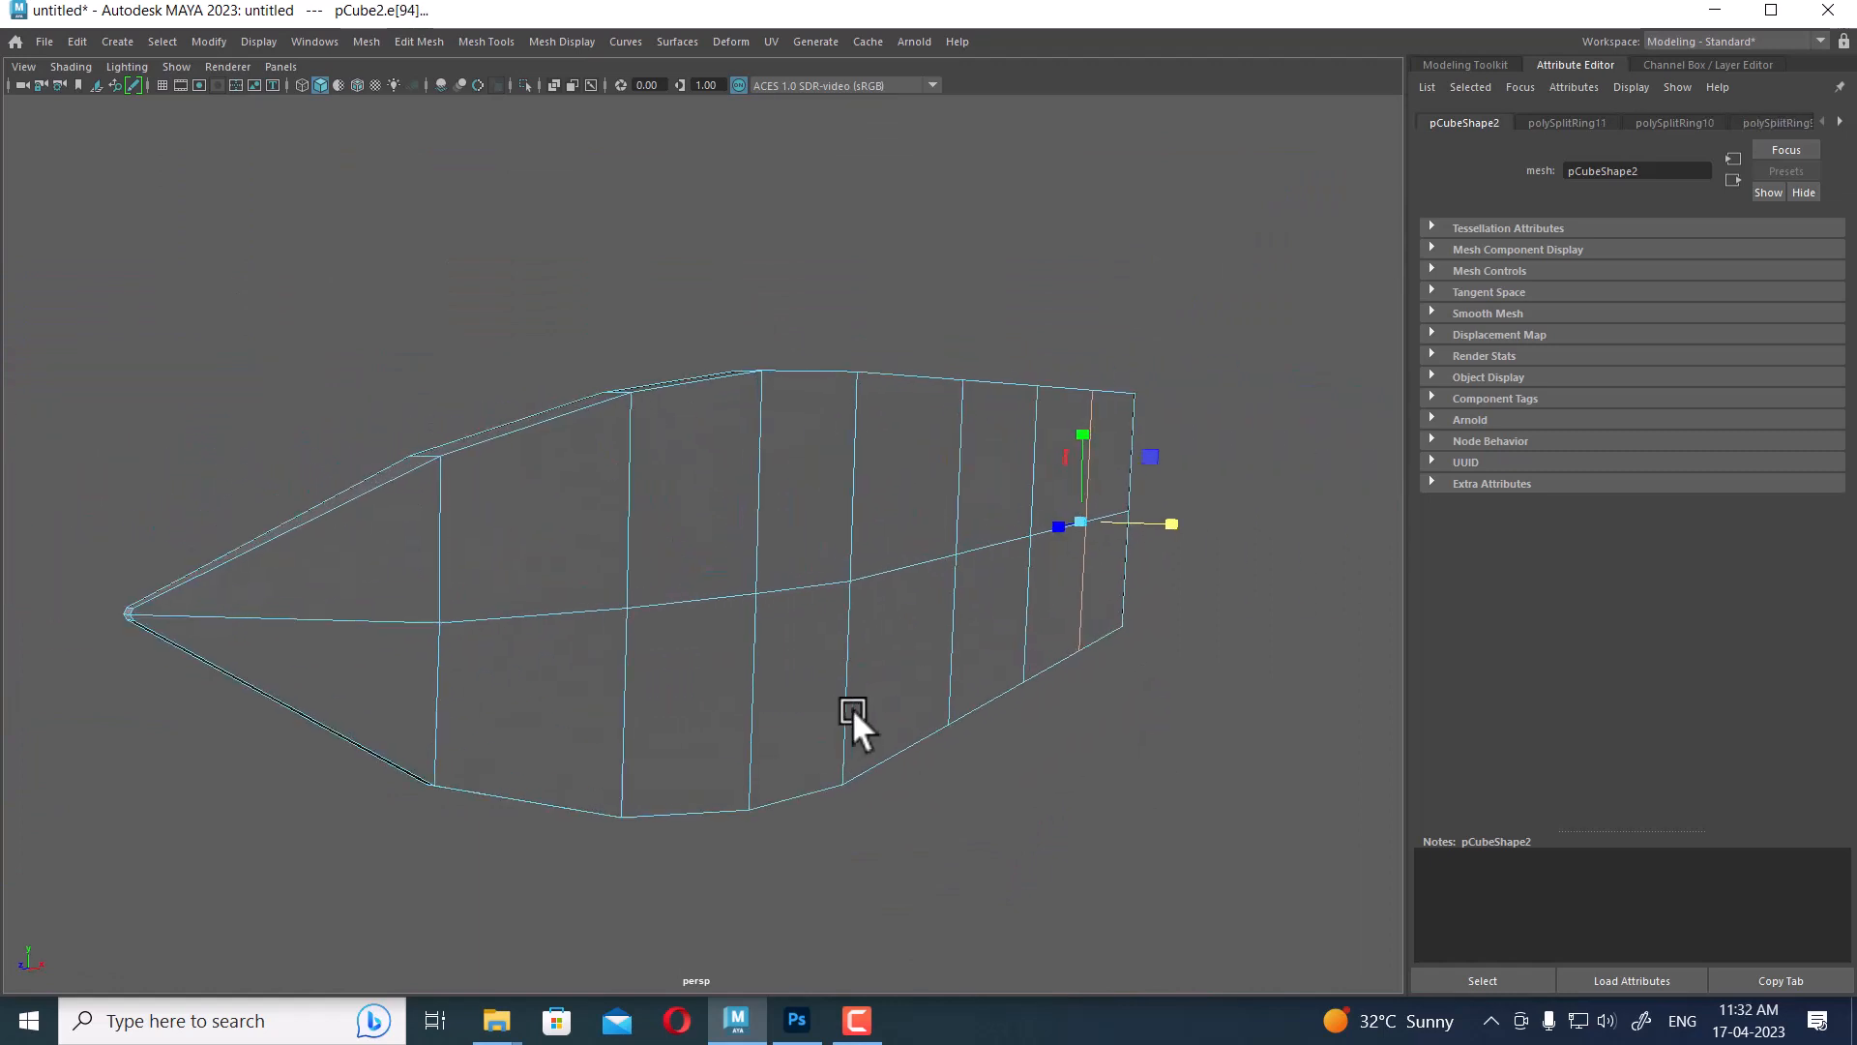
left_click_drag(590, 704, 541, 706, "alt")
left_click(206, 690)
right_click_drag(651, 470, 329, 682, "ctrl")
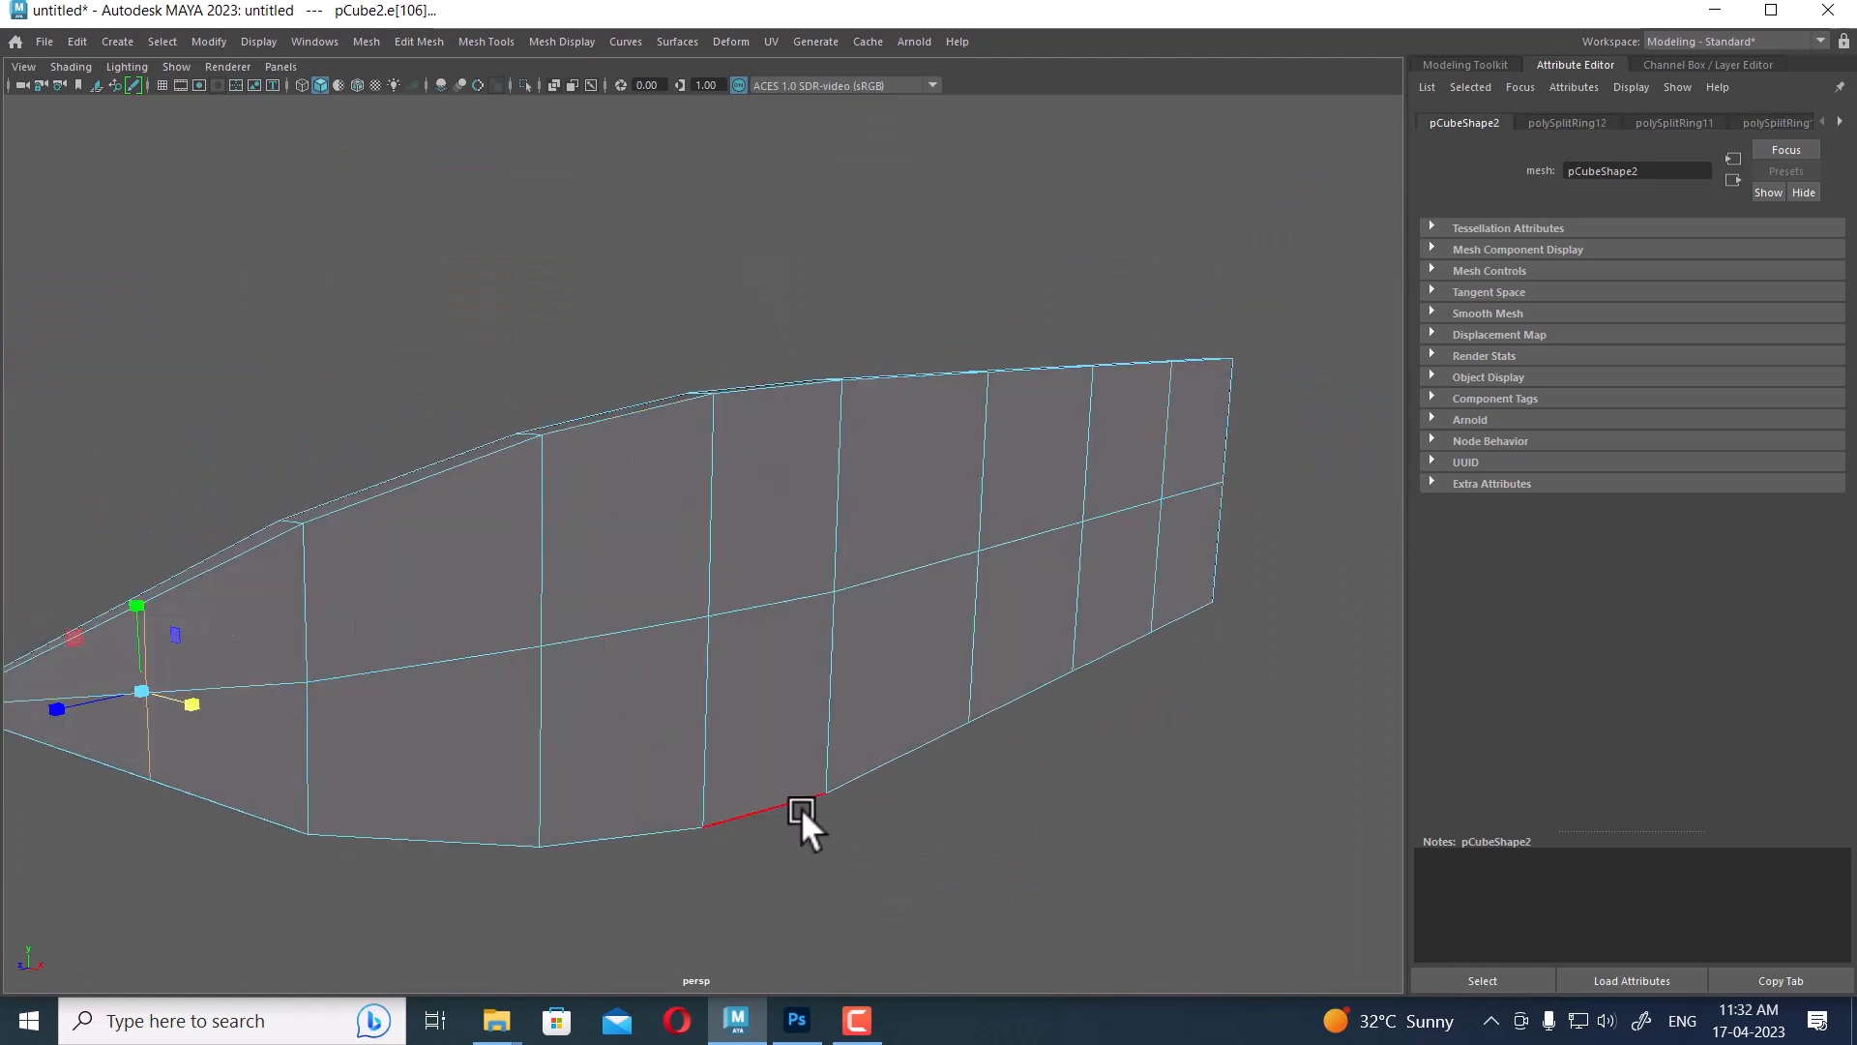
Turn on the smooth mesh preview for the blade and inspect its rounded shape from the handle end
right_click_drag(824, 677, 755, 671, "alt")
left_click_drag(754, 671, 799, 721, "alt")
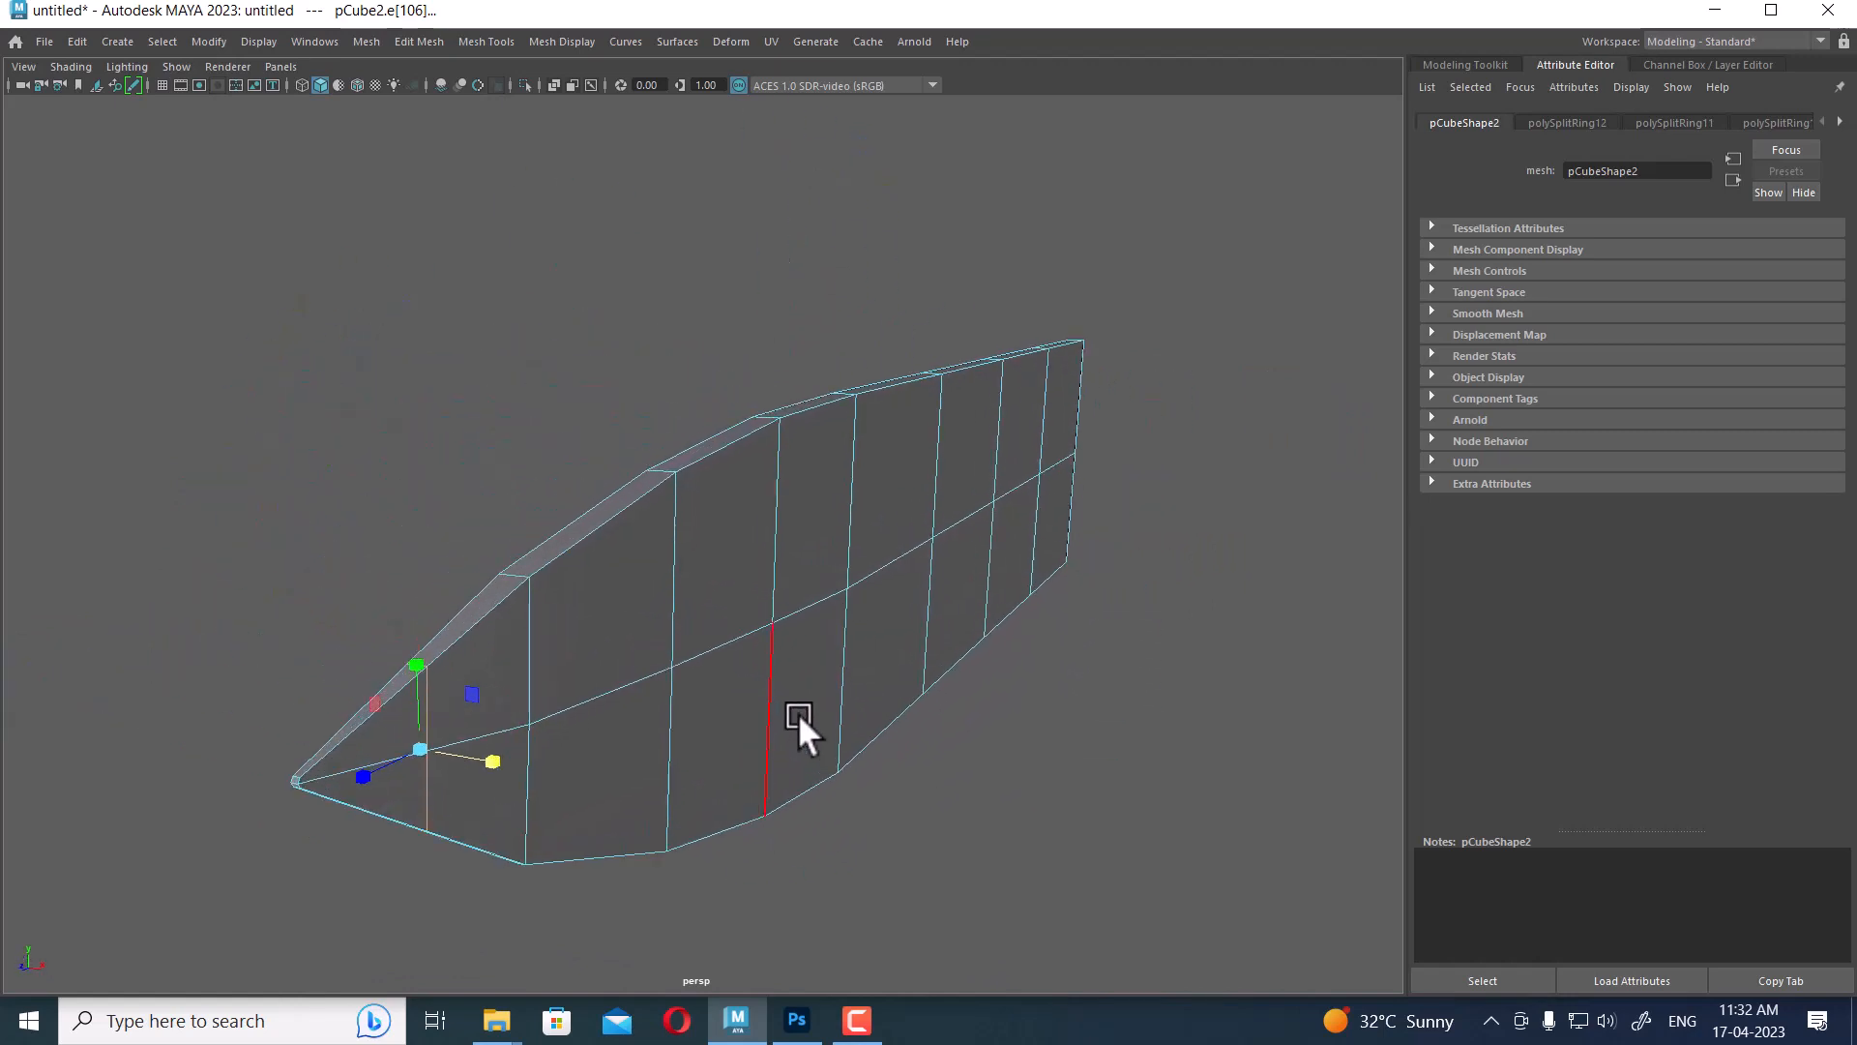
key("3")
scroll(881, 755, "down", 3)
left_click(934, 792)
left_click_drag(1161, 774, 800, 634, "alt")
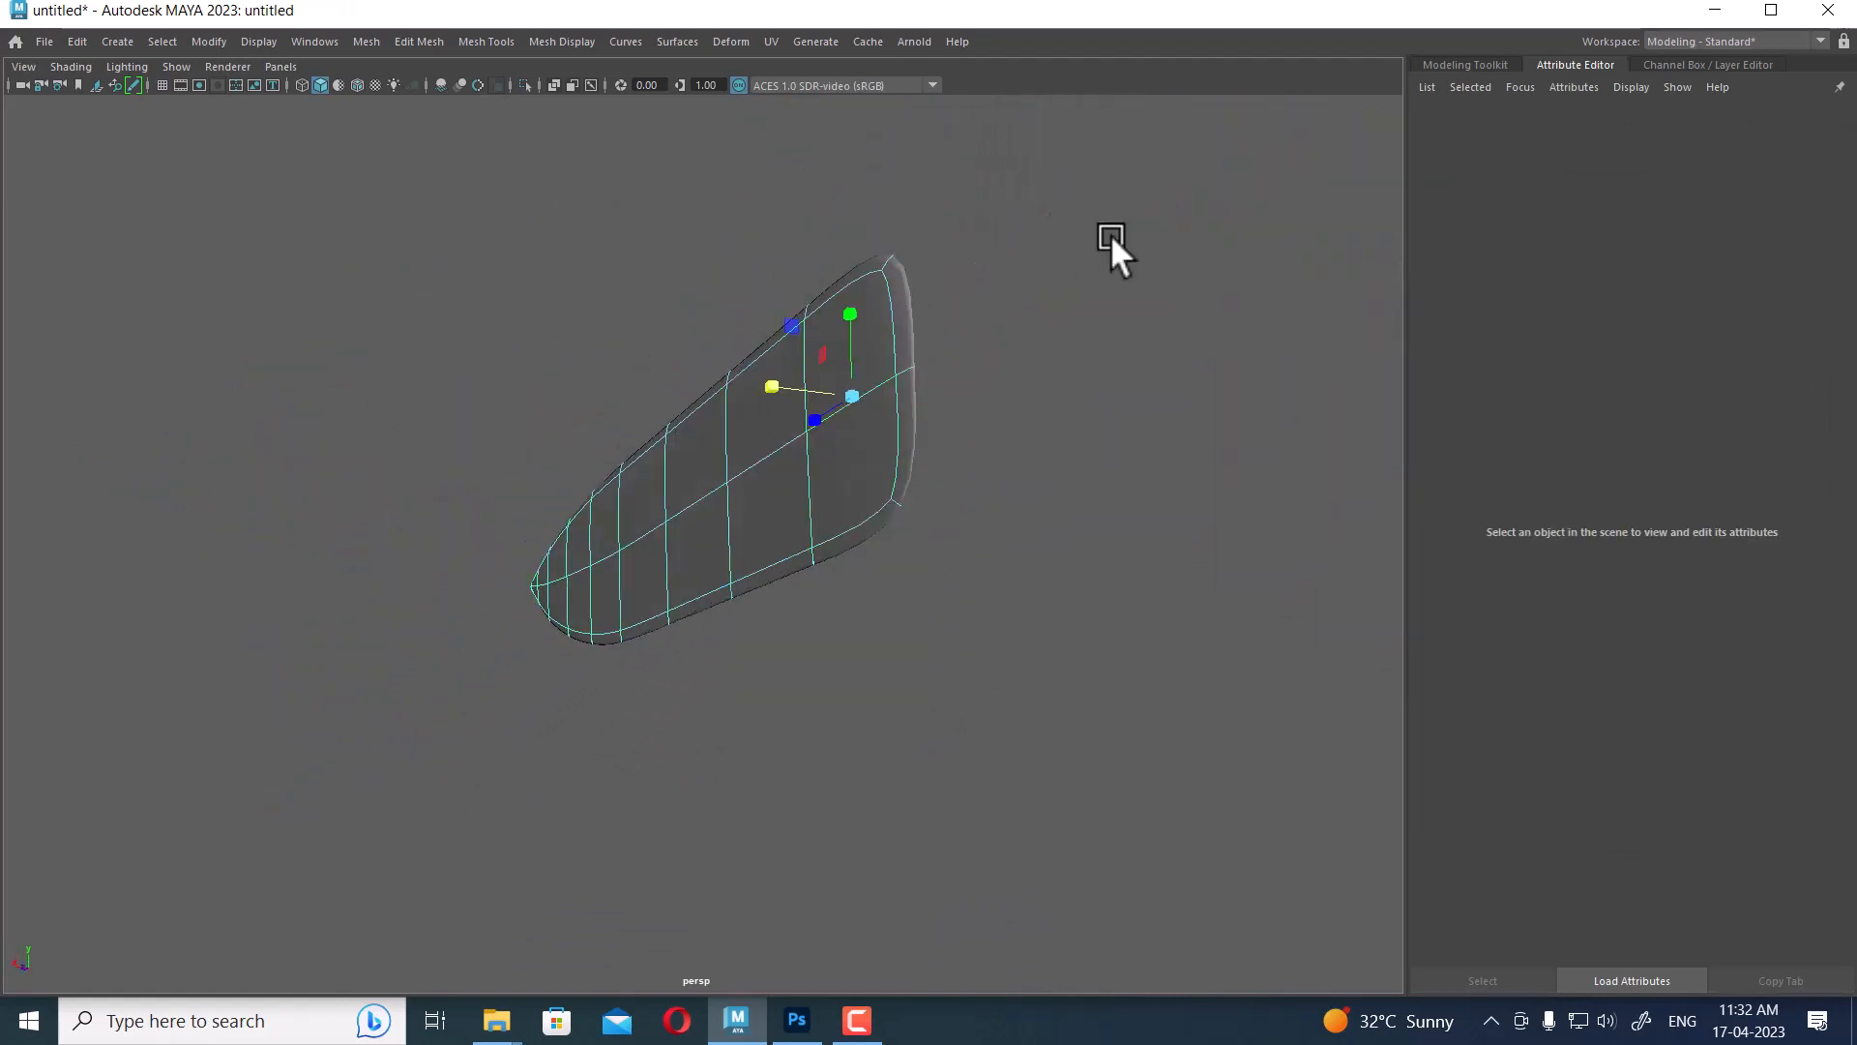
Assign a Blinn material to the blade and check its shading from several angles
left_click(776, 388)
right_click(778, 393)
mouse_move(833, 909)
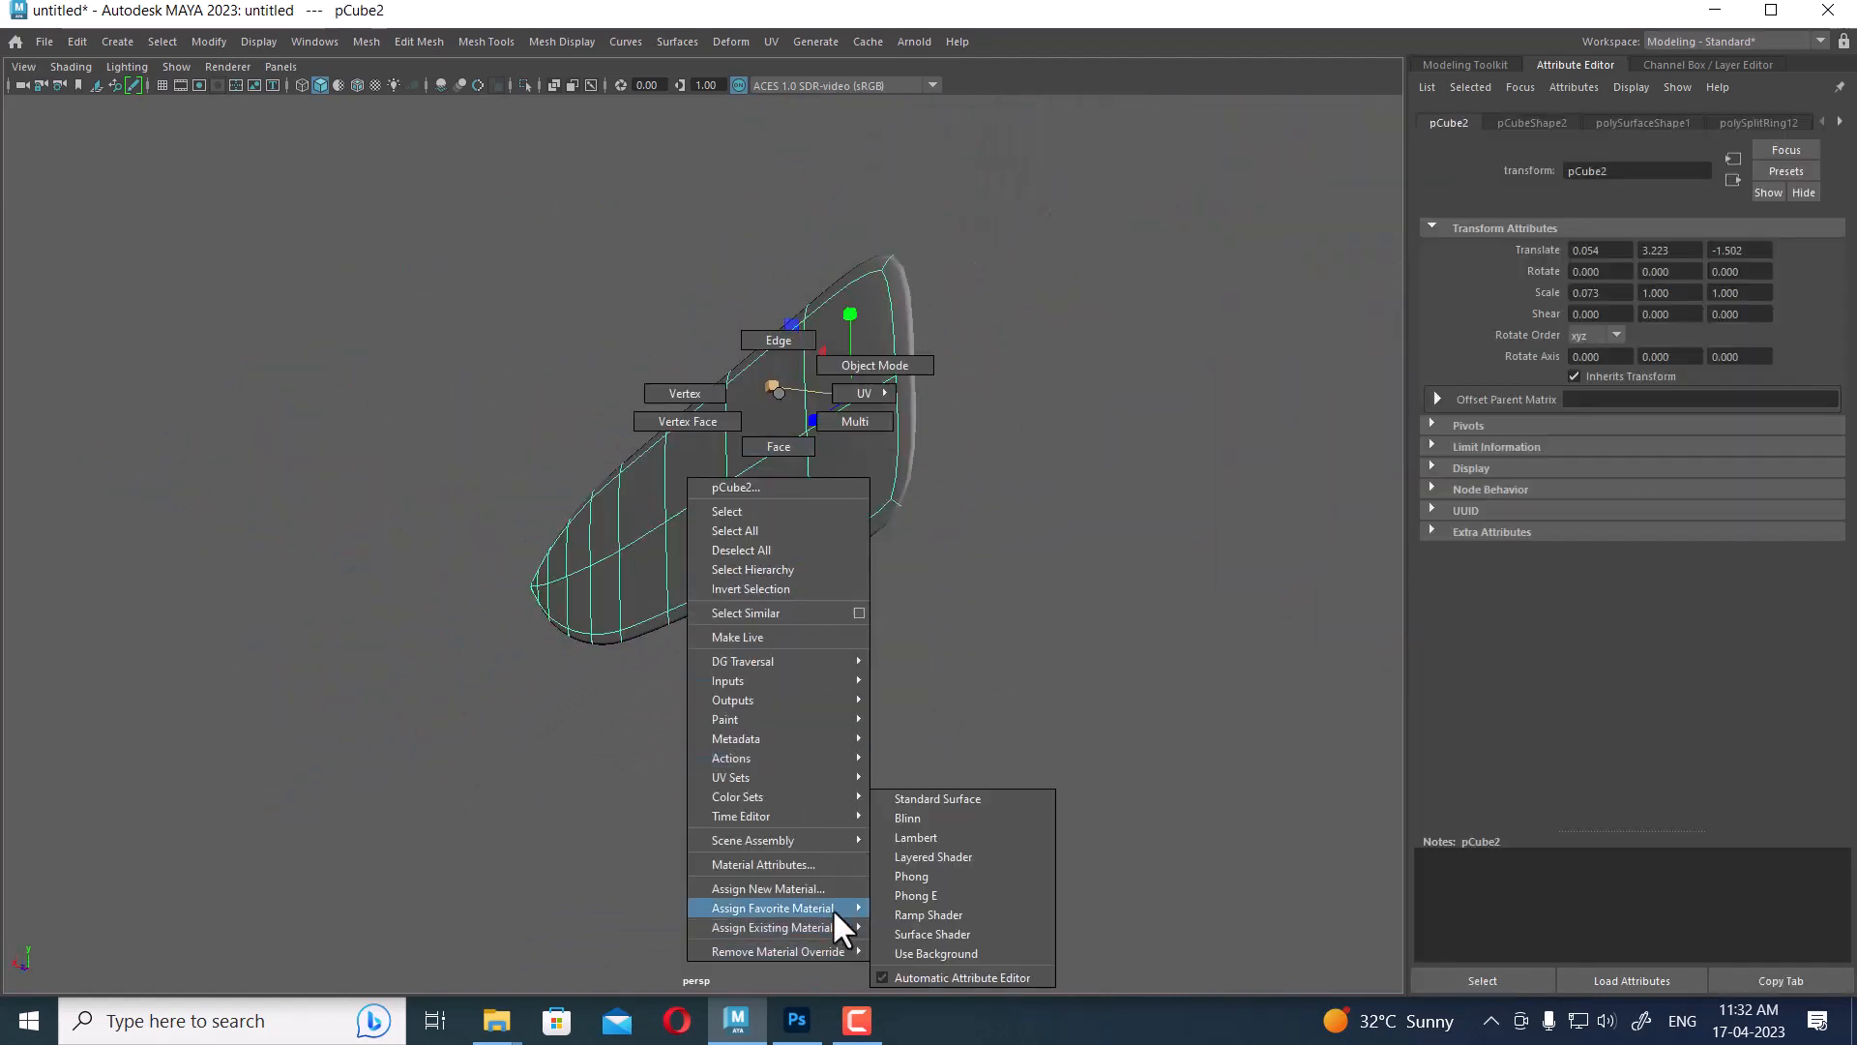
left_click(1014, 817)
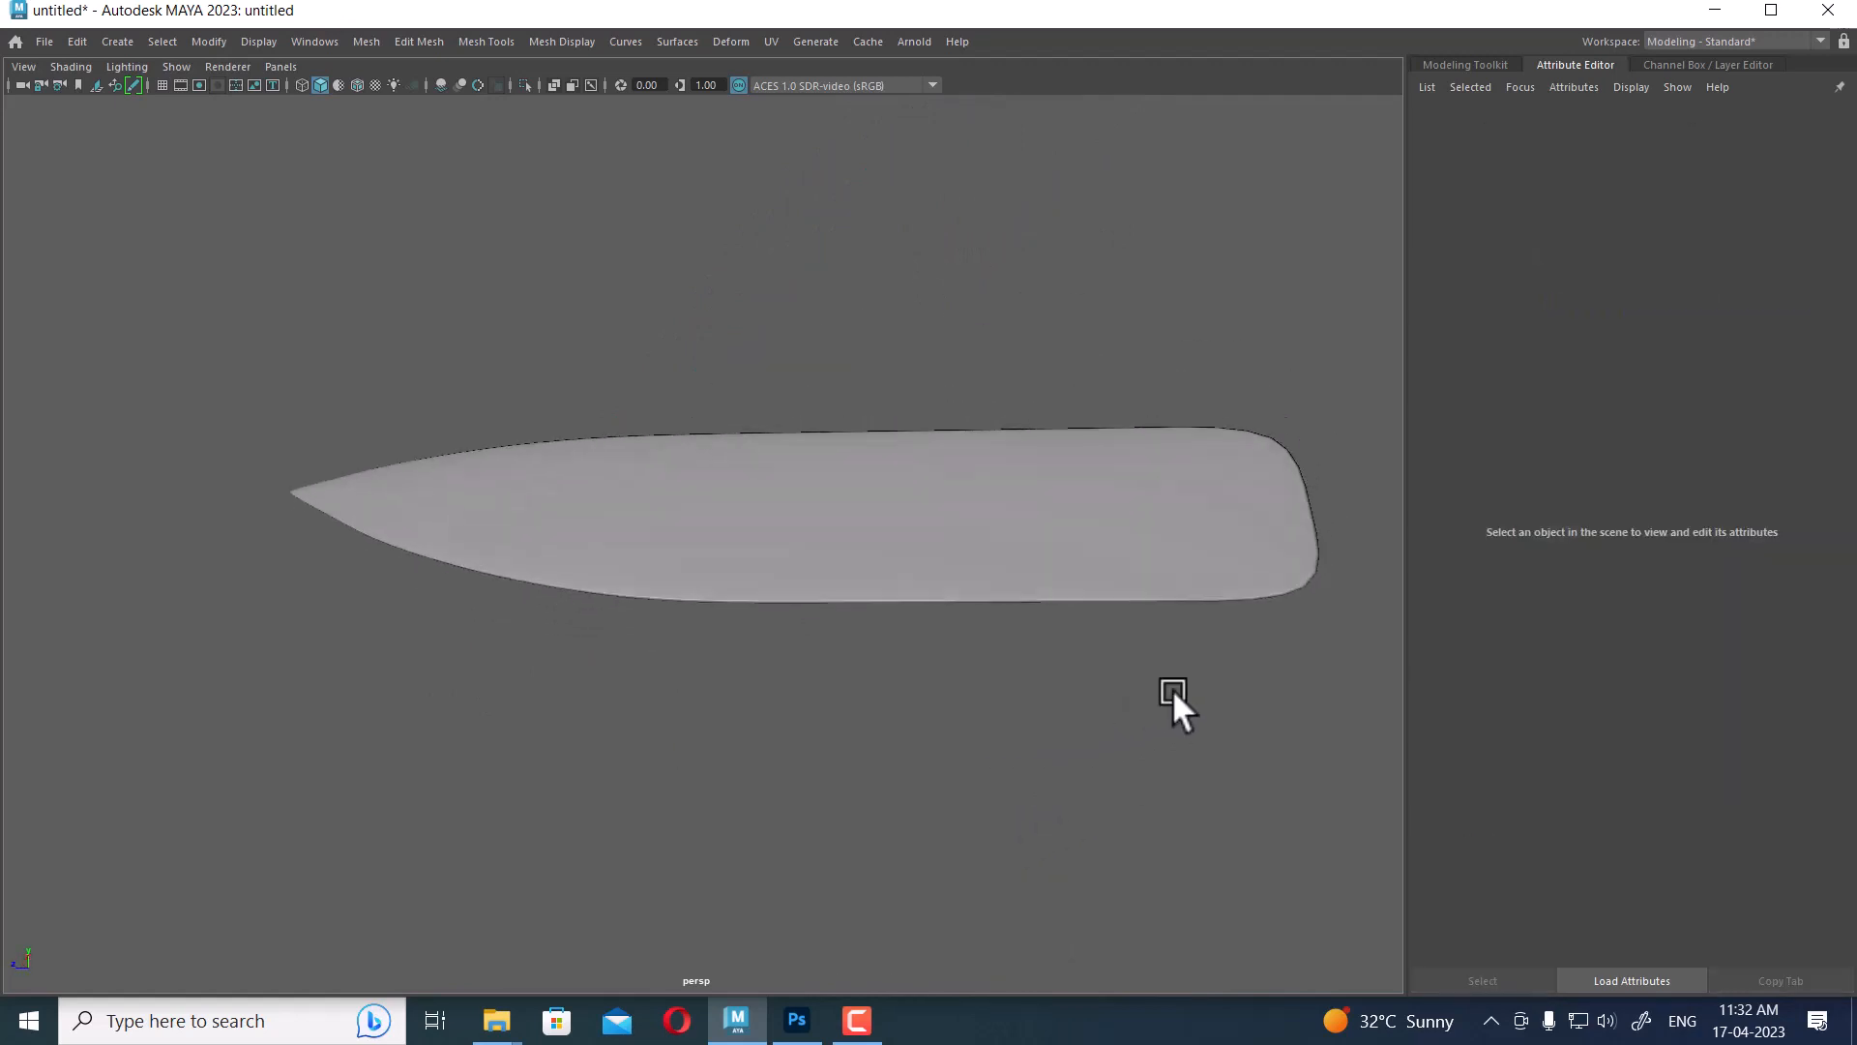
left_click_drag(1172, 688, 1277, 784, "alt")
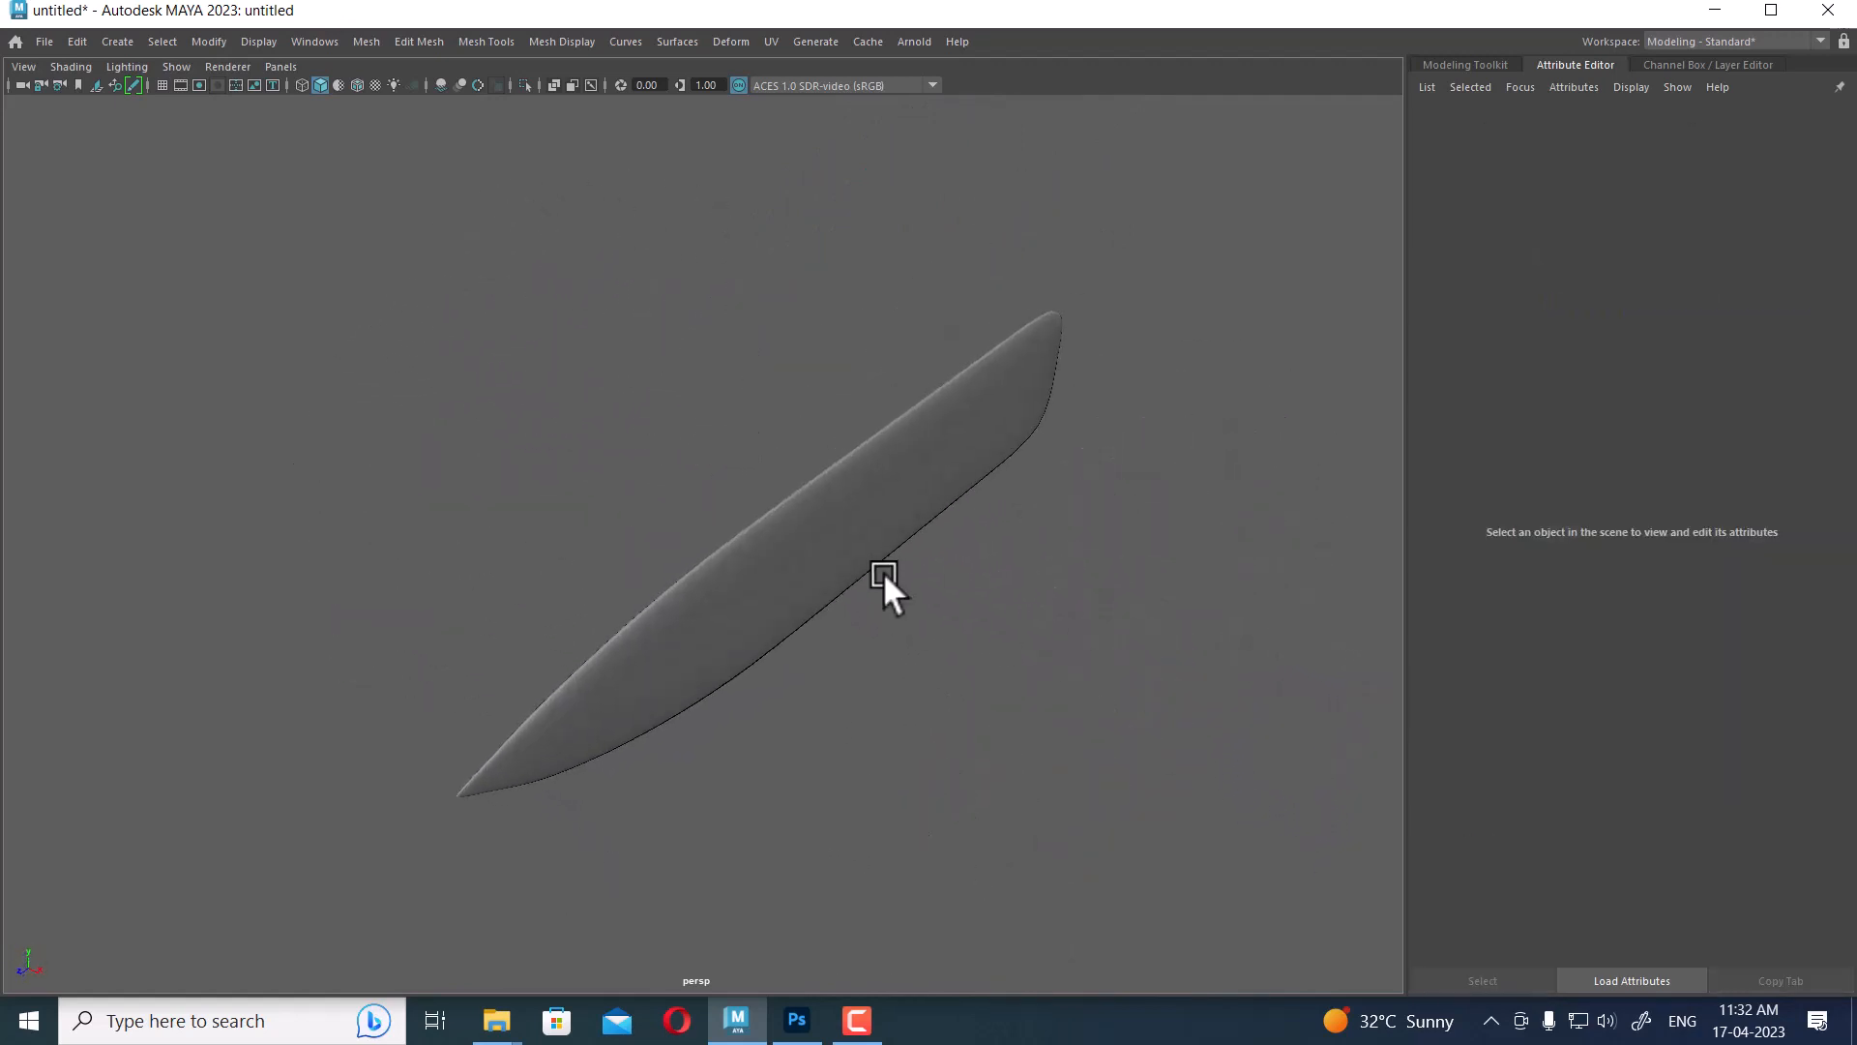
left_click_drag(884, 571, 938, 704, "alt")
Bring back the last hidden objects and turn off the smooth mesh preview for the blade
left_click(942, 595)
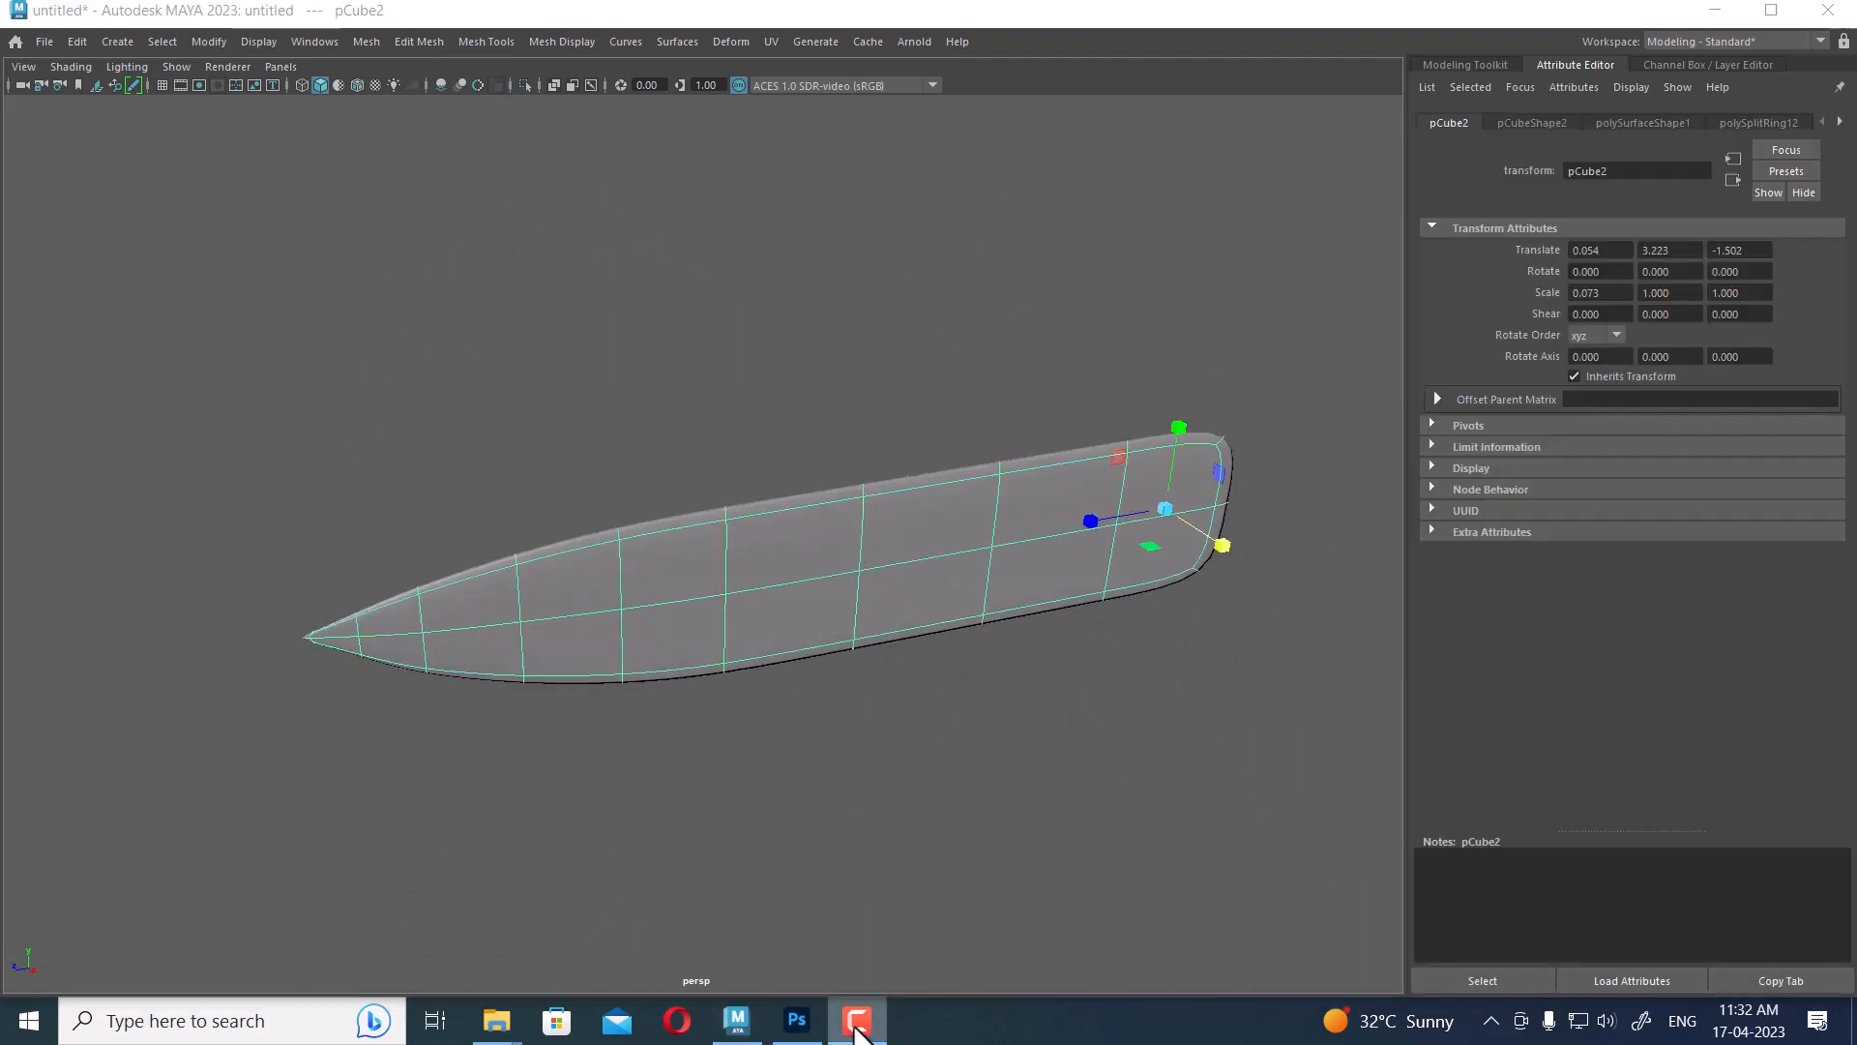
mouse_move(872, 841)
left_mouse_down("alt")
mouse_move(936, 619)
mouse_move(1077, 662)
left_mouse_up("alt")
left_click(1023, 800)
key("ctrl+shift+h")
left_click(975, 577)
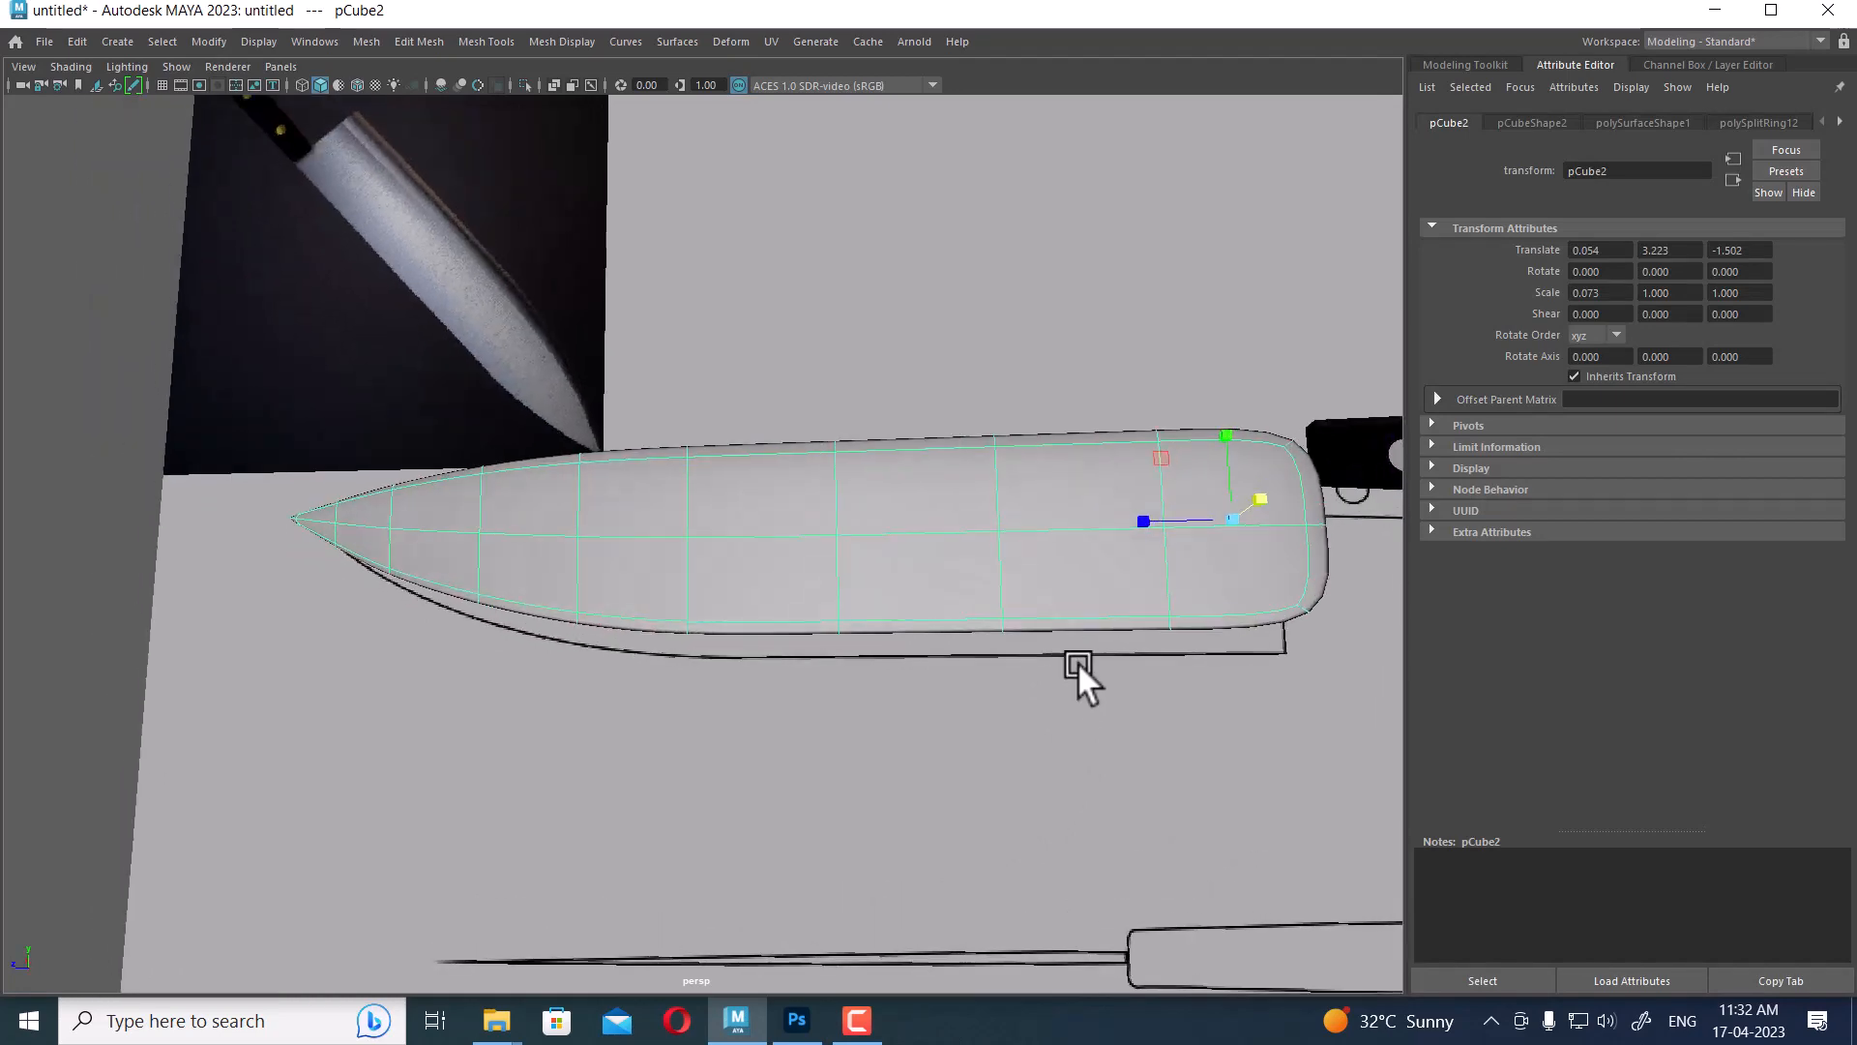
key("1")
Examine in the top view how the blade and handle line up with the knife's edge-on reference drawing
middle_click_drag(1184, 686, 815, 594, "alt")
scroll(815, 594, "down", 5)
scroll(815, 594, "up", 3)
left_click_drag(936, 691, 450, 743, "alt")
key("space")
scroll(711, 483, "down", 8)
middle_click_drag(711, 484, 711, 727, "alt")
scroll(807, 633, "up", 6)
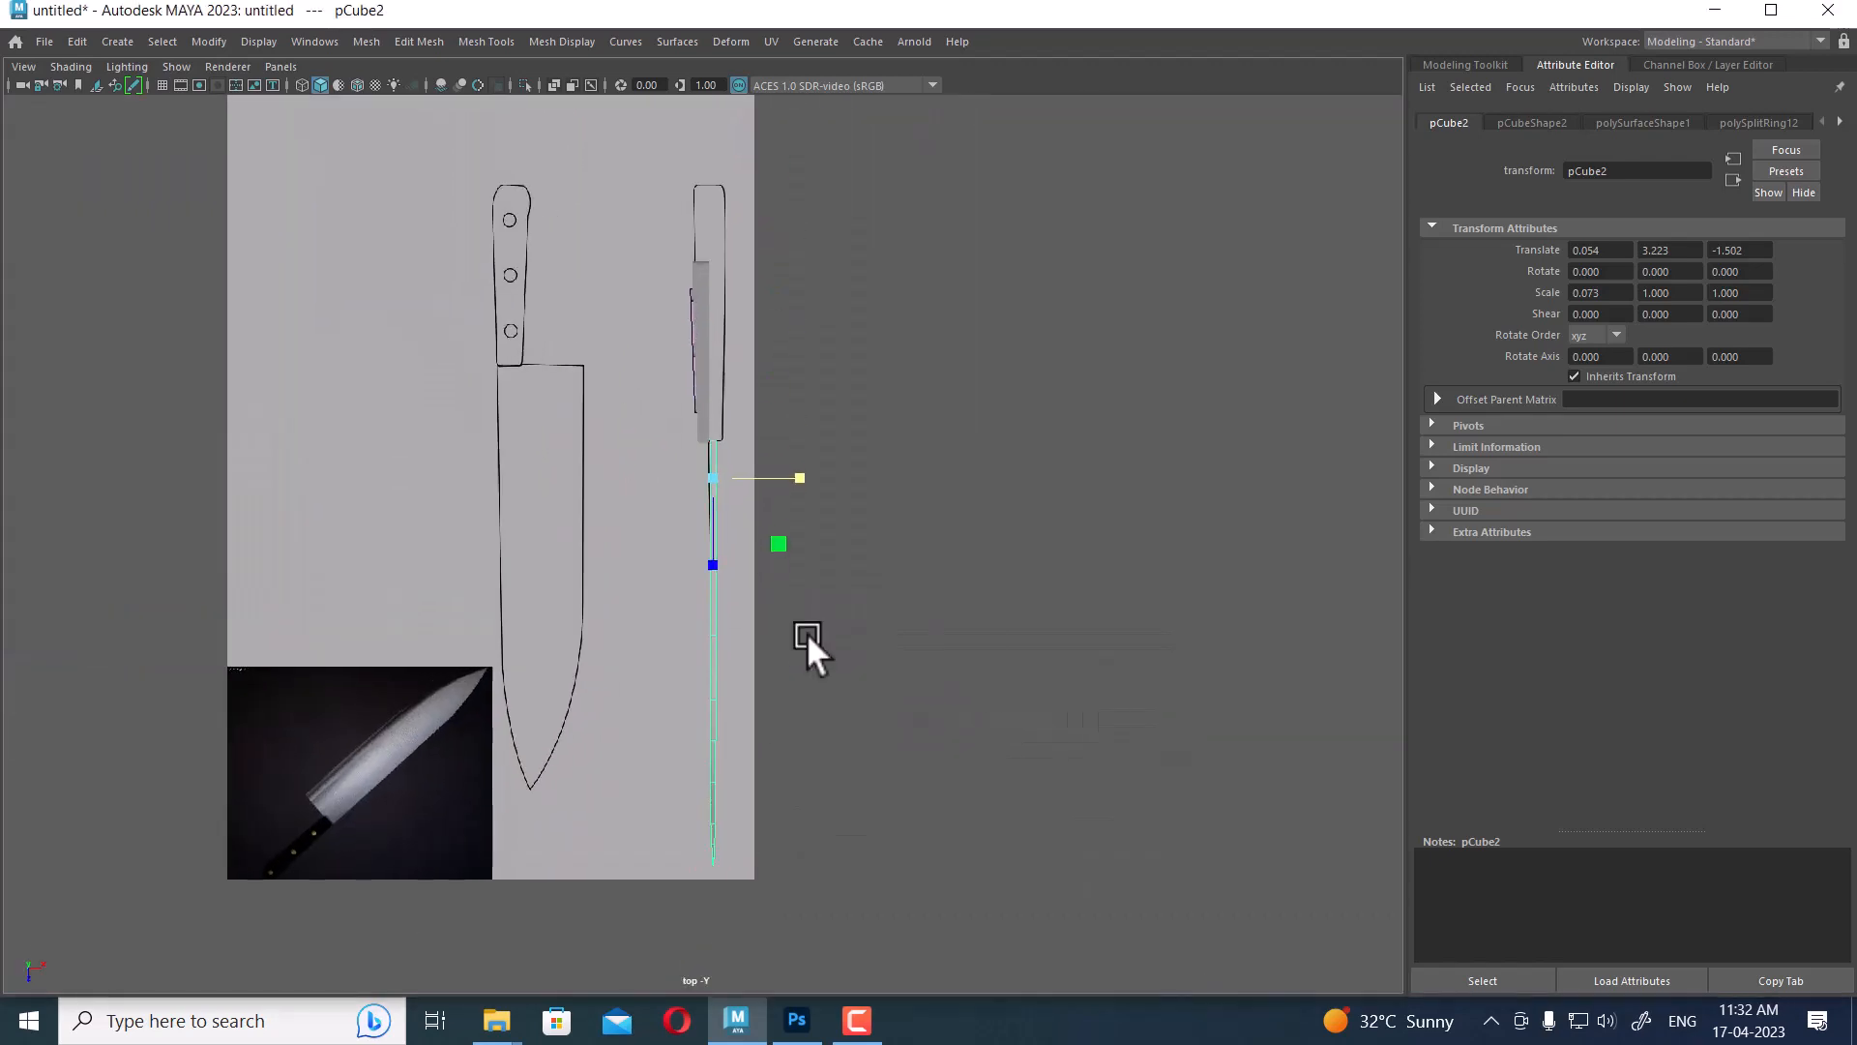
middle_click_drag(828, 520, 840, 679, "alt")
scroll(840, 679, "up", 6)
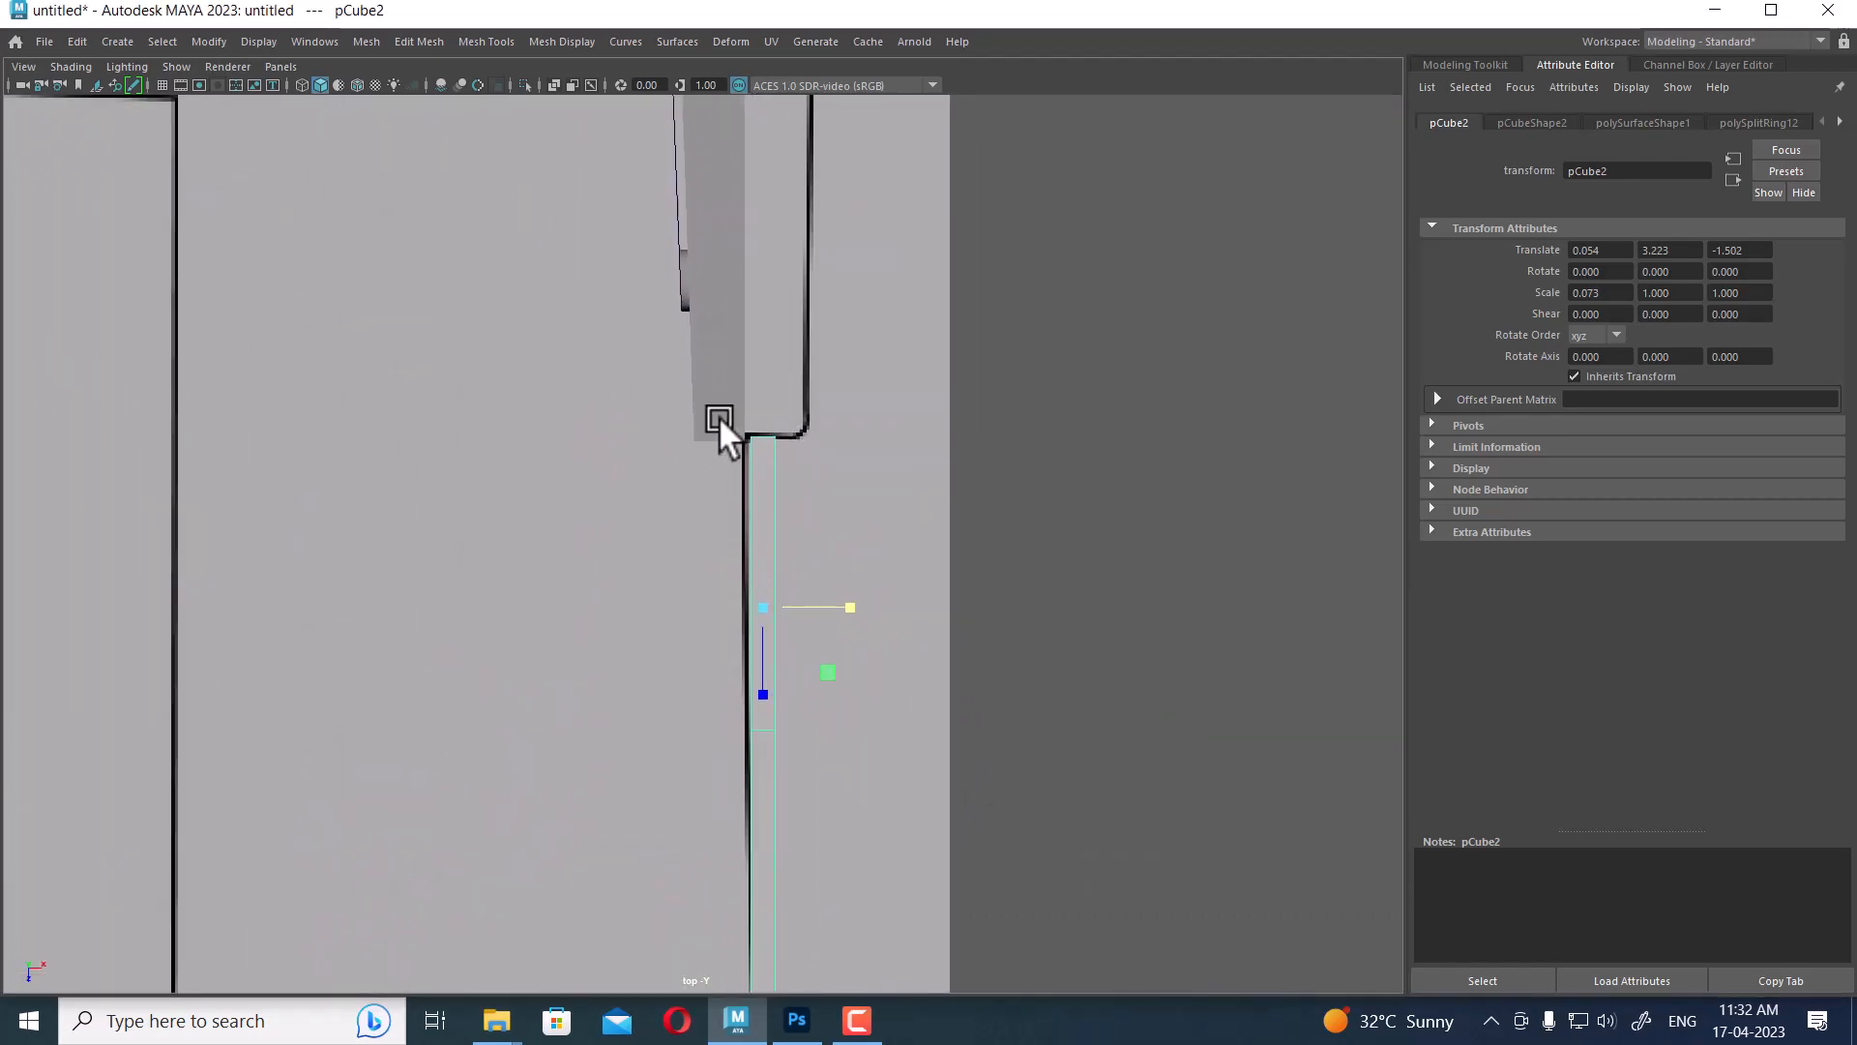
left_click(718, 415)
scroll(763, 466, "down", 6)
scroll(762, 466, "down", 5)
middle_click_drag(681, 347, 685, 420, "alt")
scroll(886, 639, "up", 6)
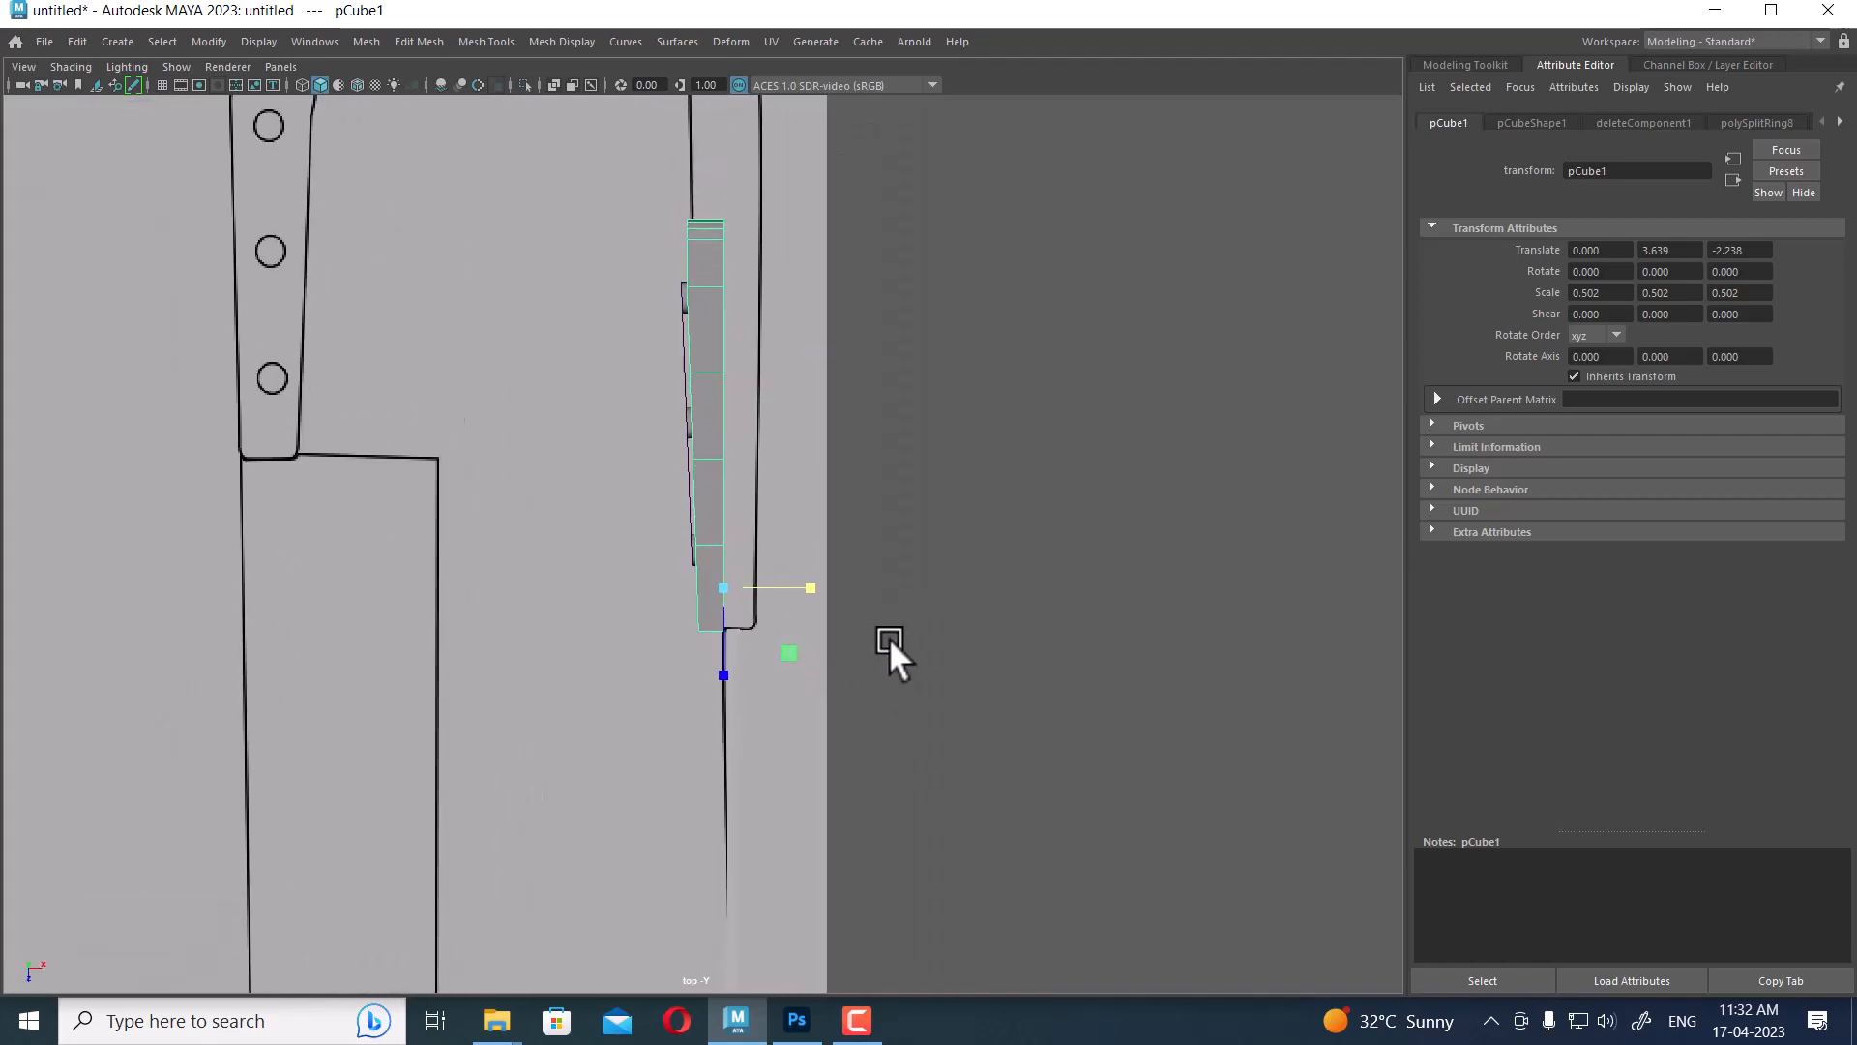
Return to the perspective view and hide the reference images by turning off the visibility of layer1
key("space")
left_click_drag(892, 638, 896, 490)
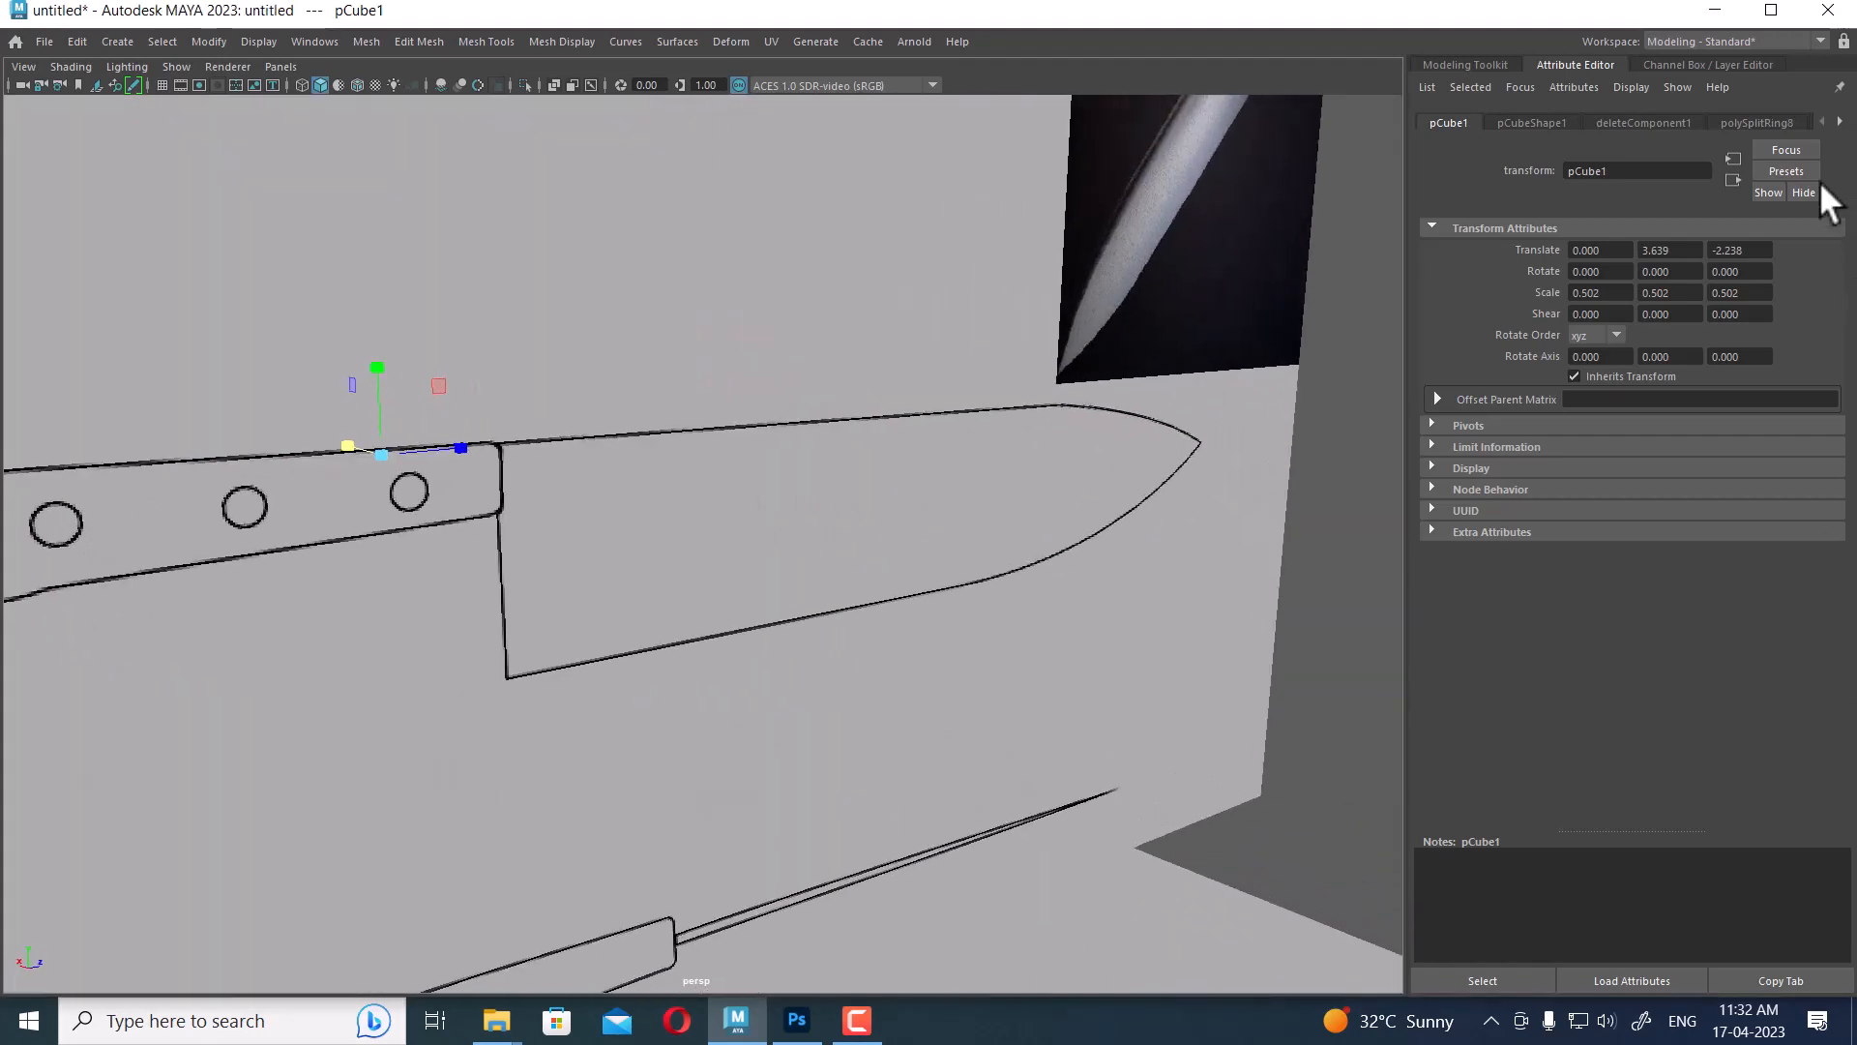
key("space")
left_click_drag(1156, 526, 1327, 528)
left_click(1624, 685)
scroll(960, 617, "down", 4)
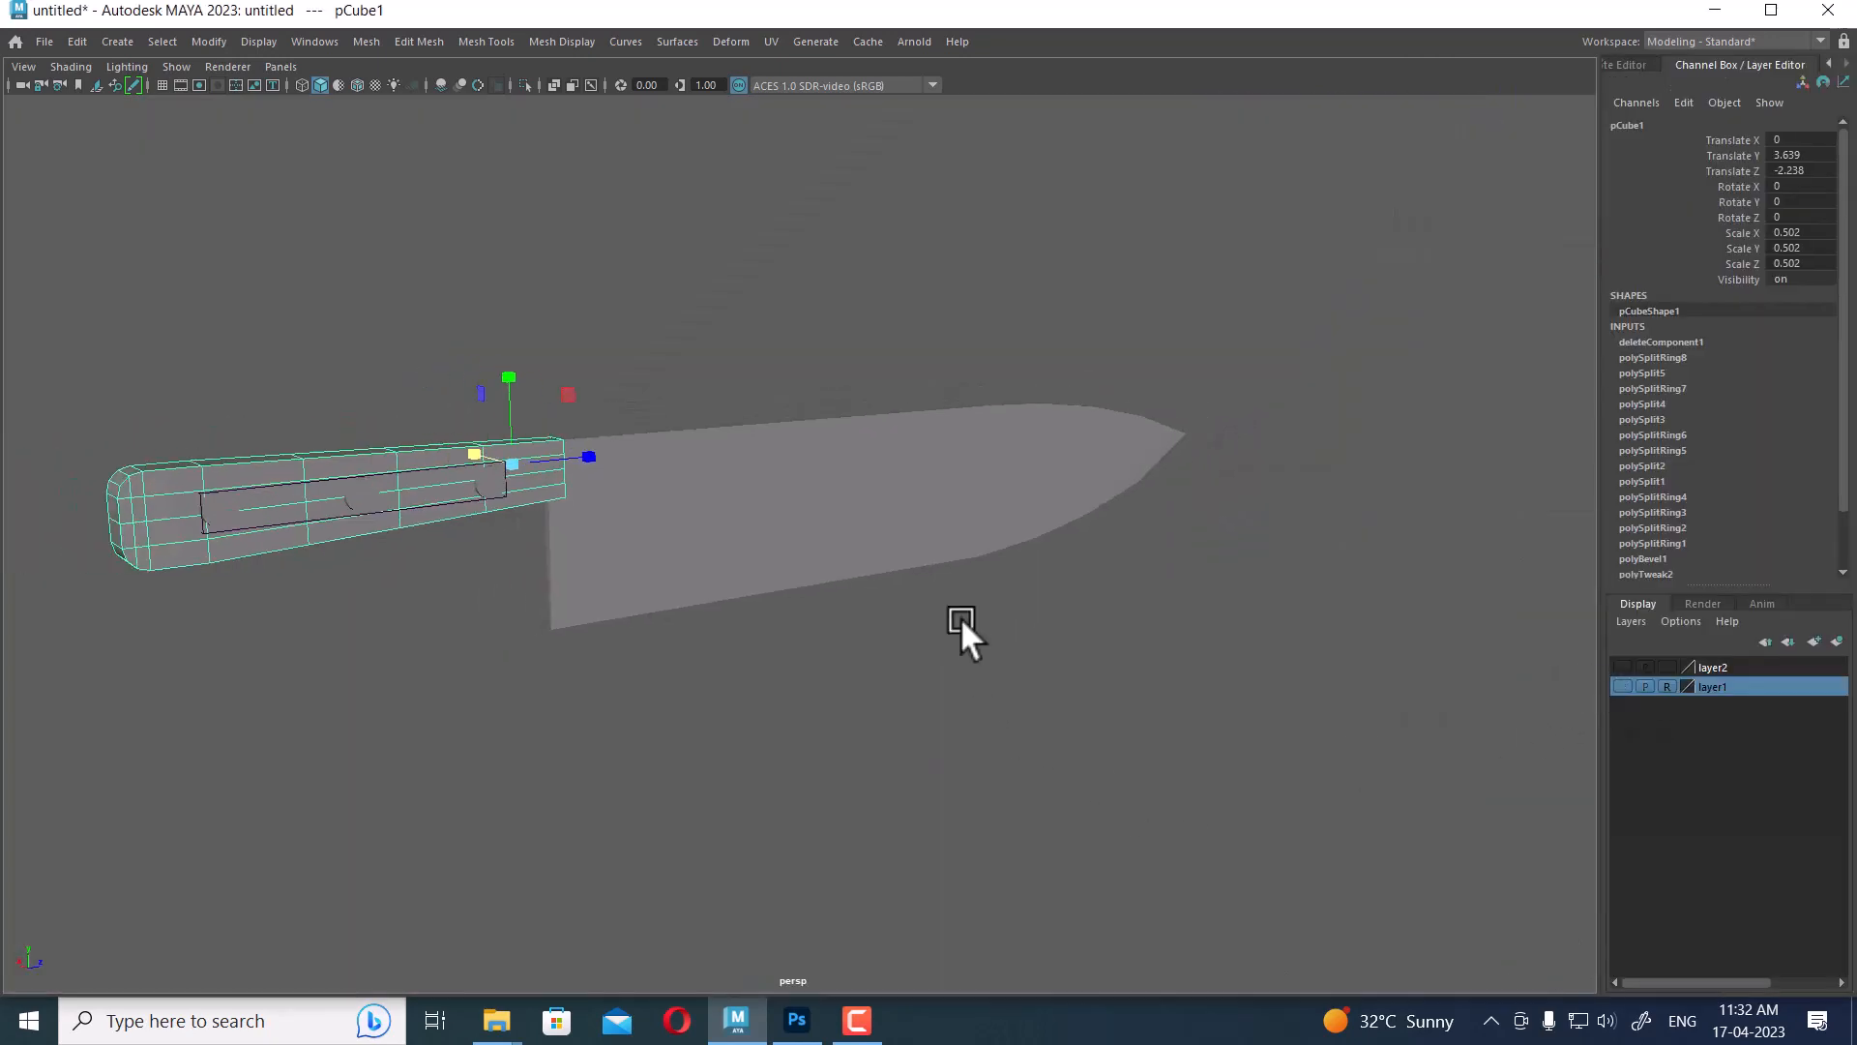
Delete the construction history of the handle and its three rivets
middle_click_drag(601, 615, 855, 615, "alt")
scroll(855, 615, "up", 5)
left_click(619, 792)
left_click_drag(807, 329, 325, 775)
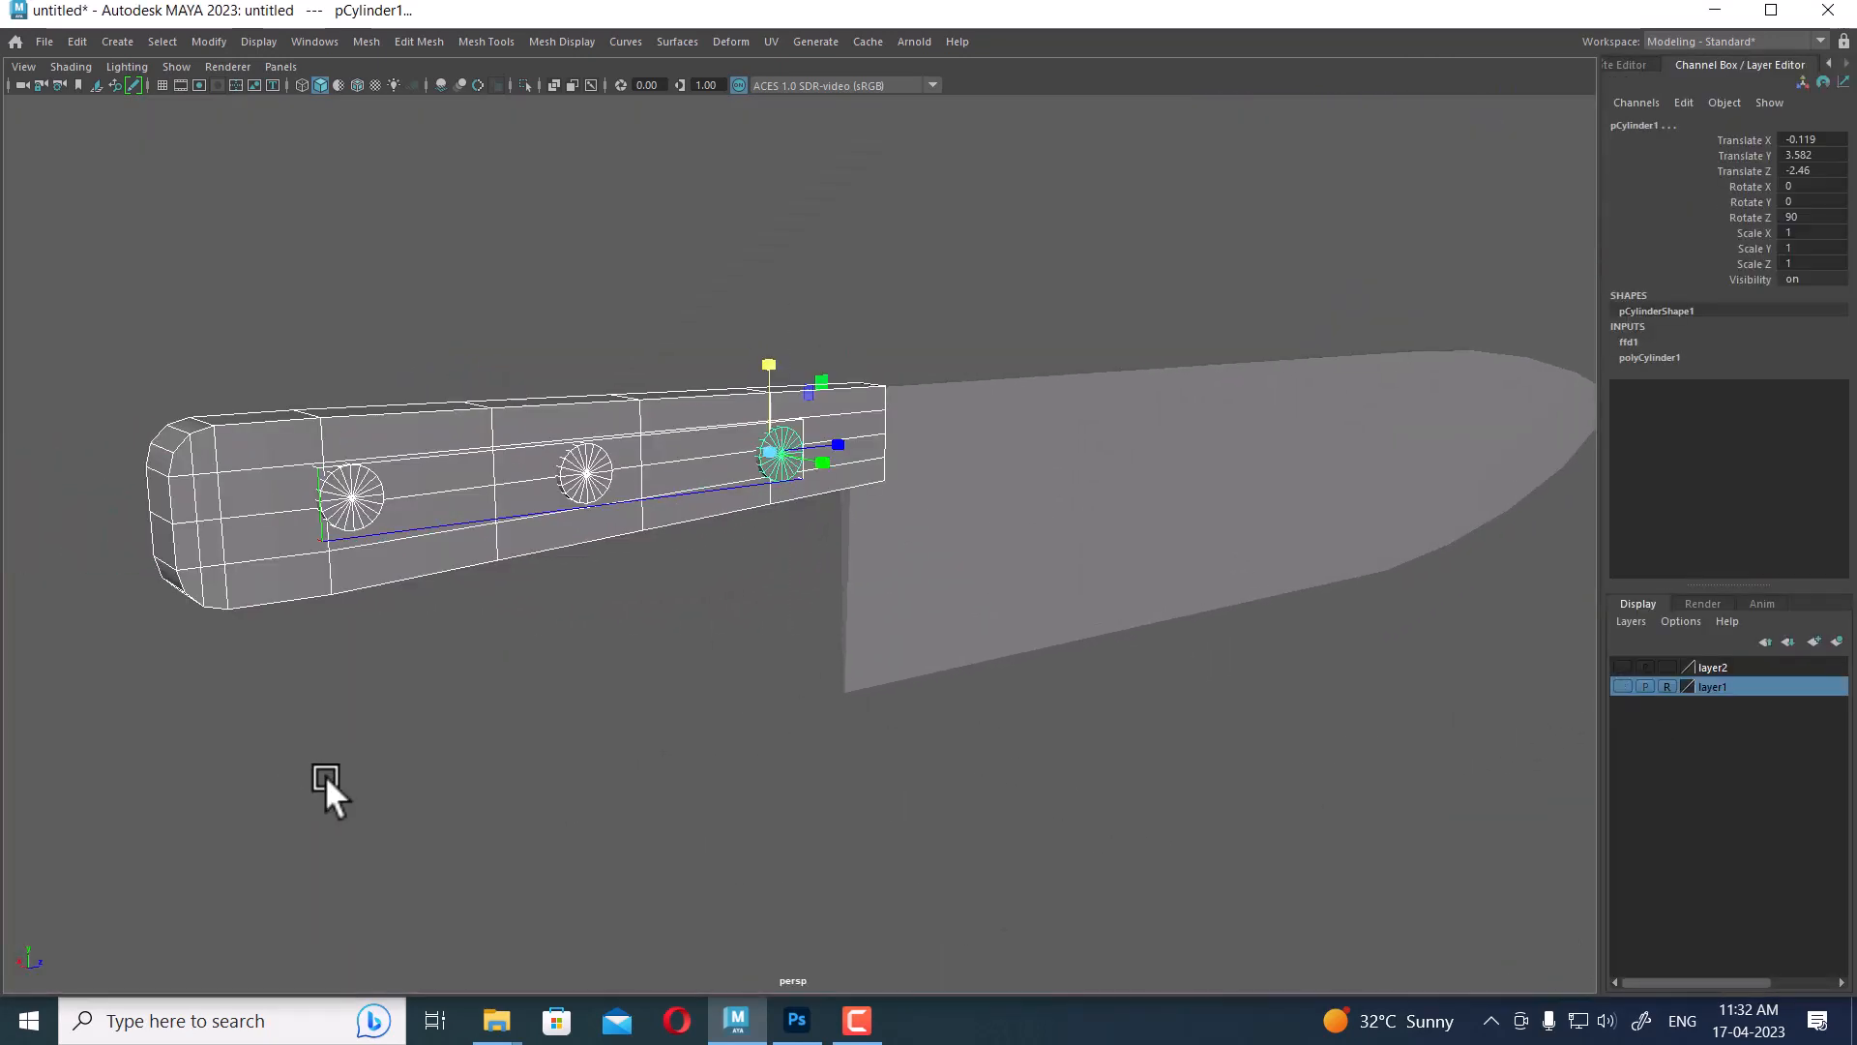
left_click(77, 41)
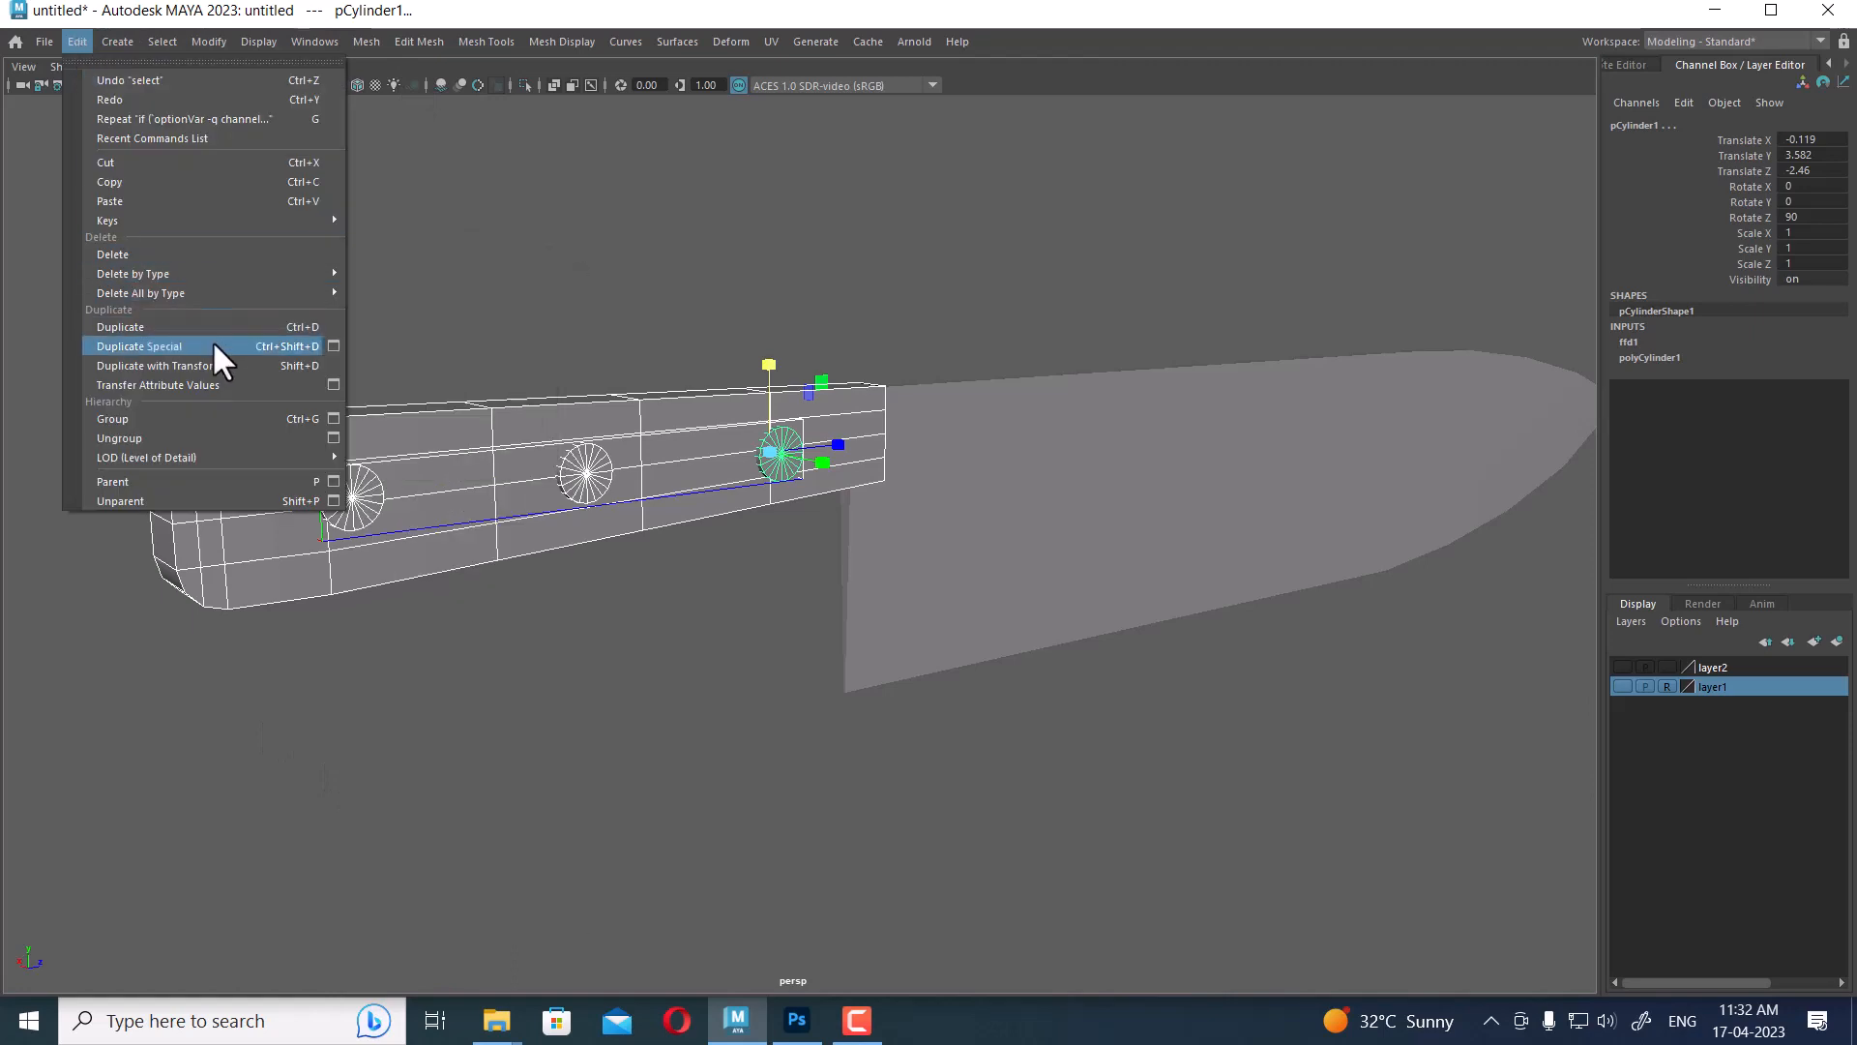
left_click(444, 291)
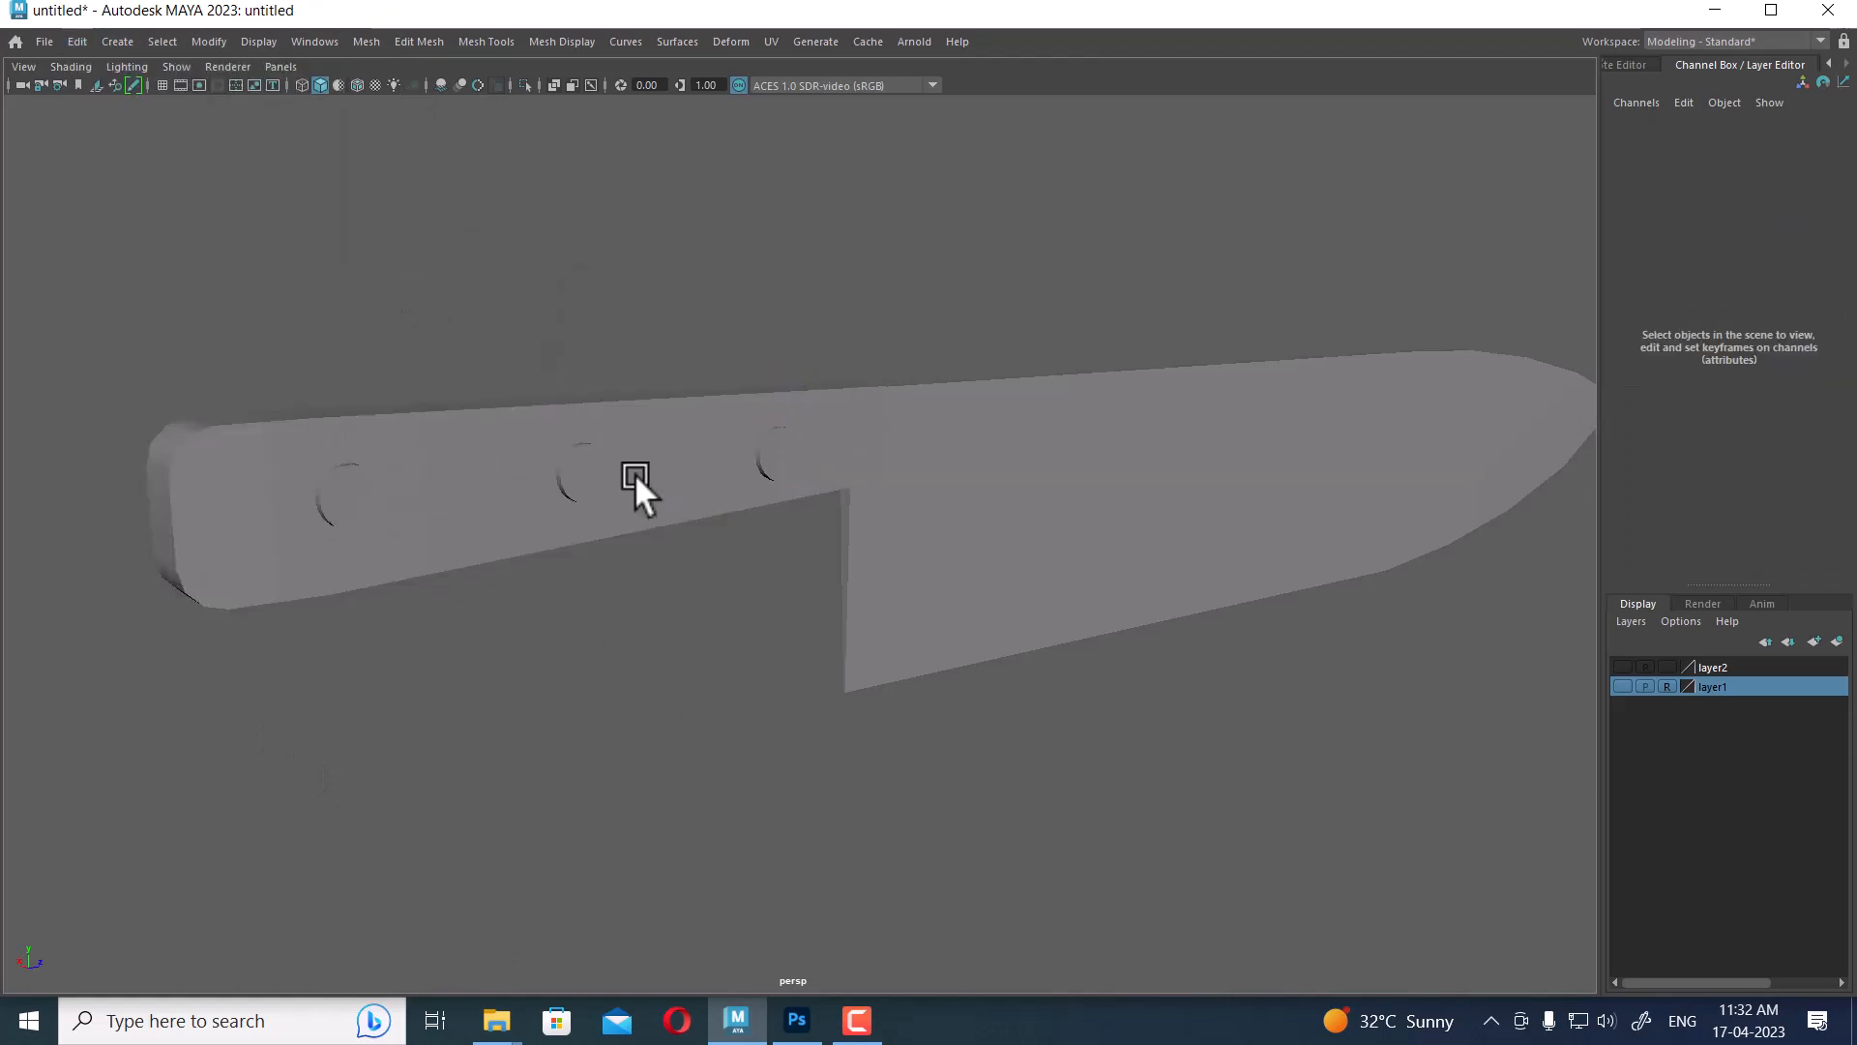
Combine the three rivet cylinders on the handle into one mesh
left_click(660, 524)
left_click_drag(659, 525, 833, 630, "alt")
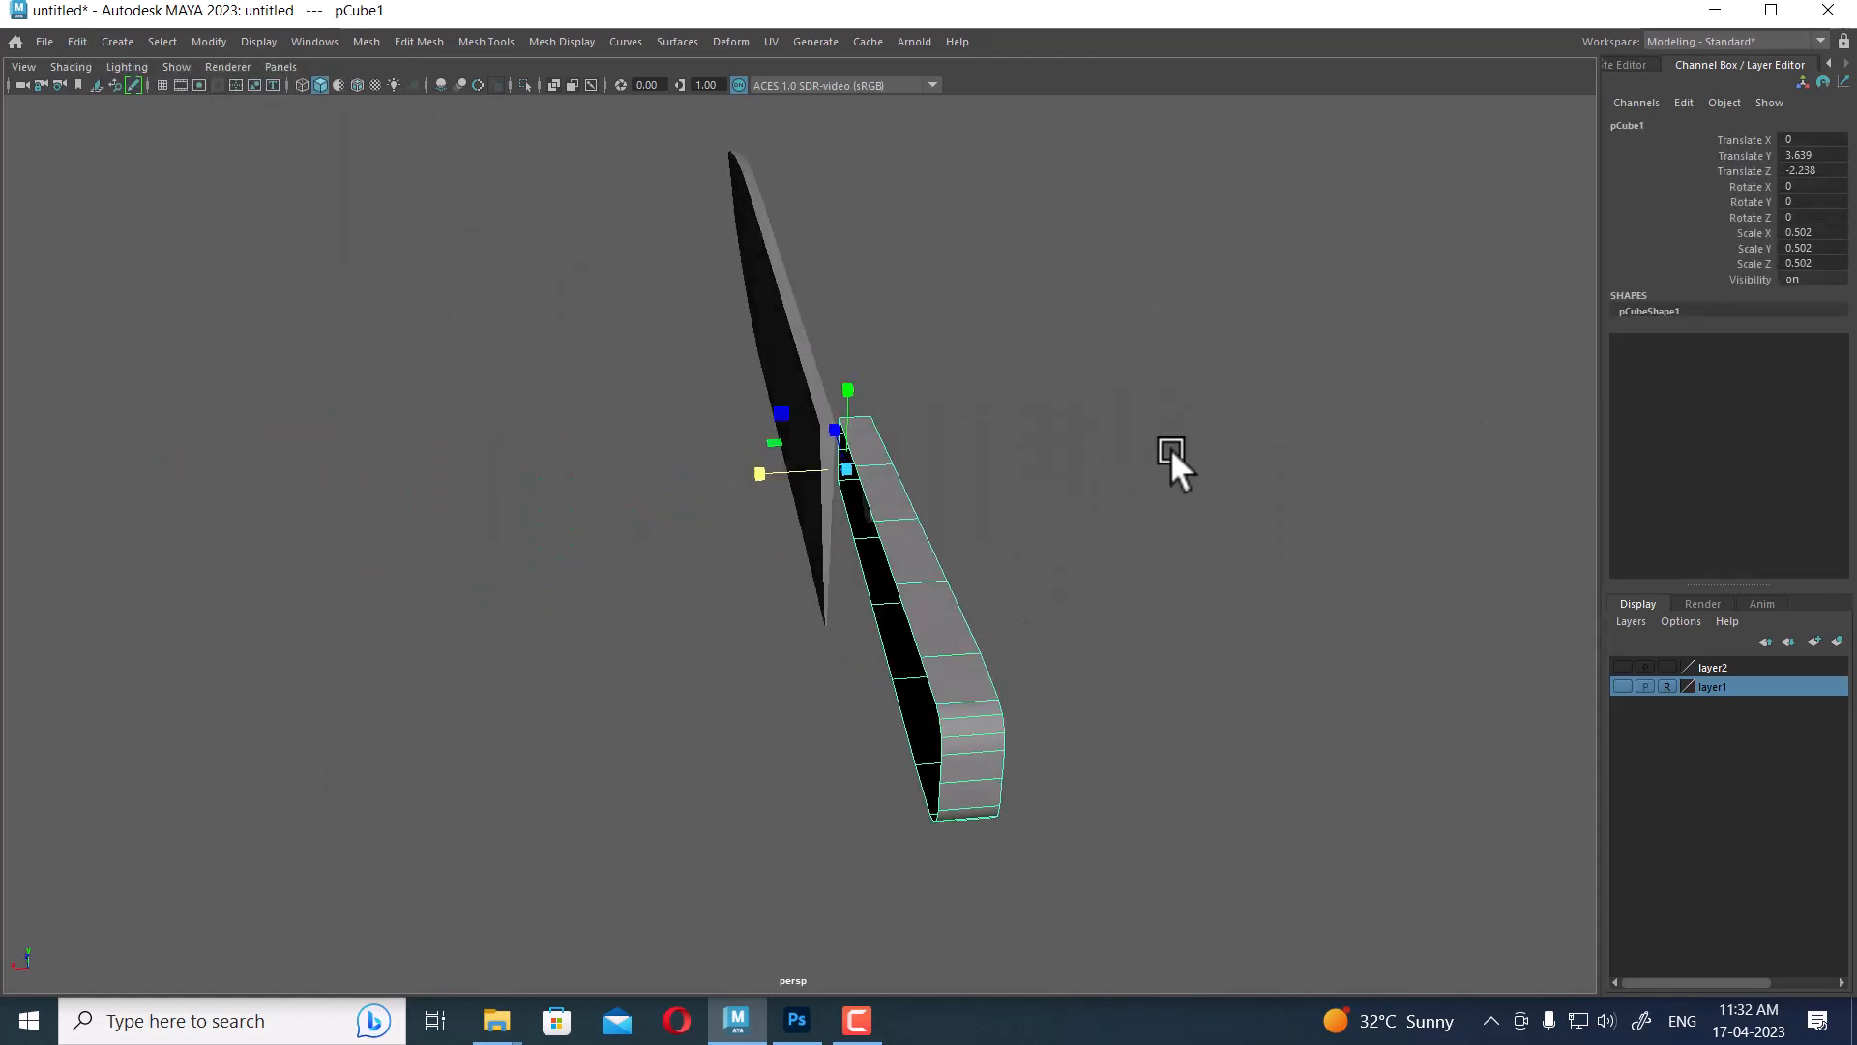
left_click_drag(1171, 455, 827, 445, "alt")
right_click_drag(827, 445, 865, 641, "alt")
key("w")
left_click_drag(856, 632, 722, 630, "alt")
left_click(718, 491)
scroll(722, 630, "up", 5)
middle_click_drag(694, 536, 827, 619, "alt")
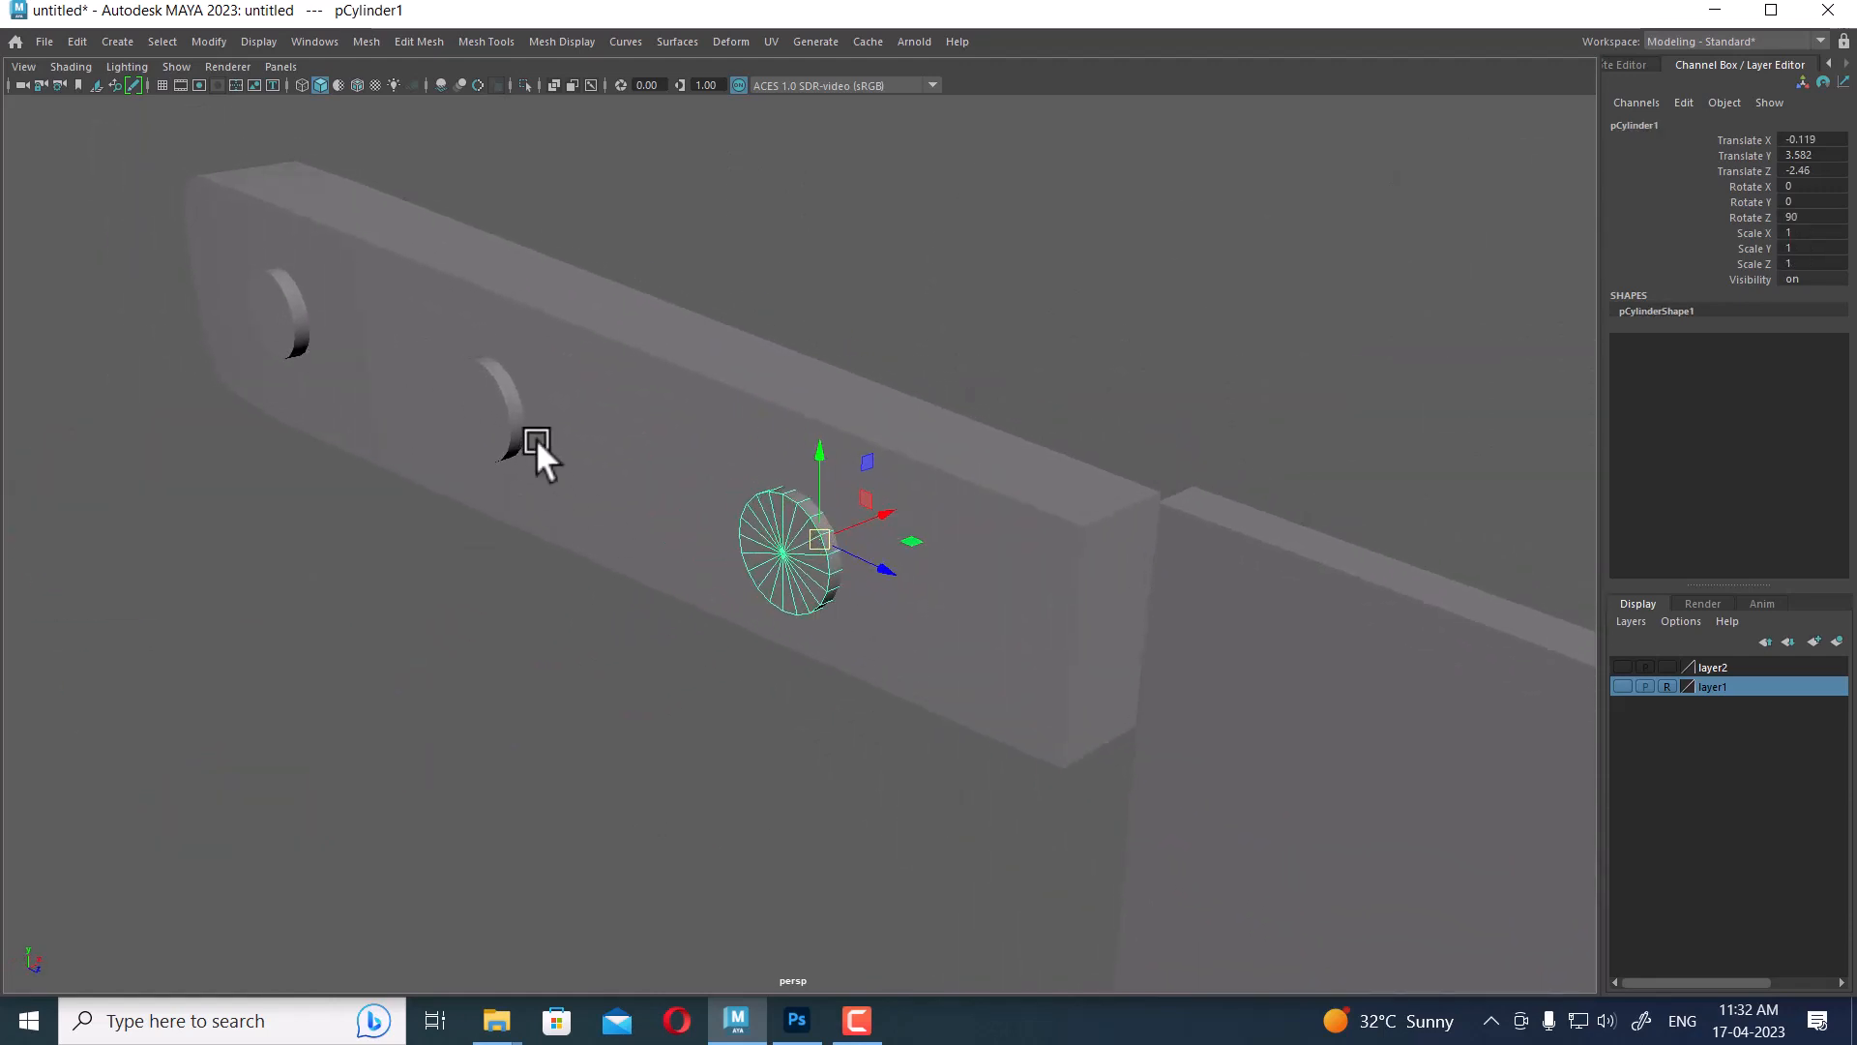
left_click(508, 422, "shift")
key("shift+d")
right_click_drag(900, 215, 851, 625, "shift")
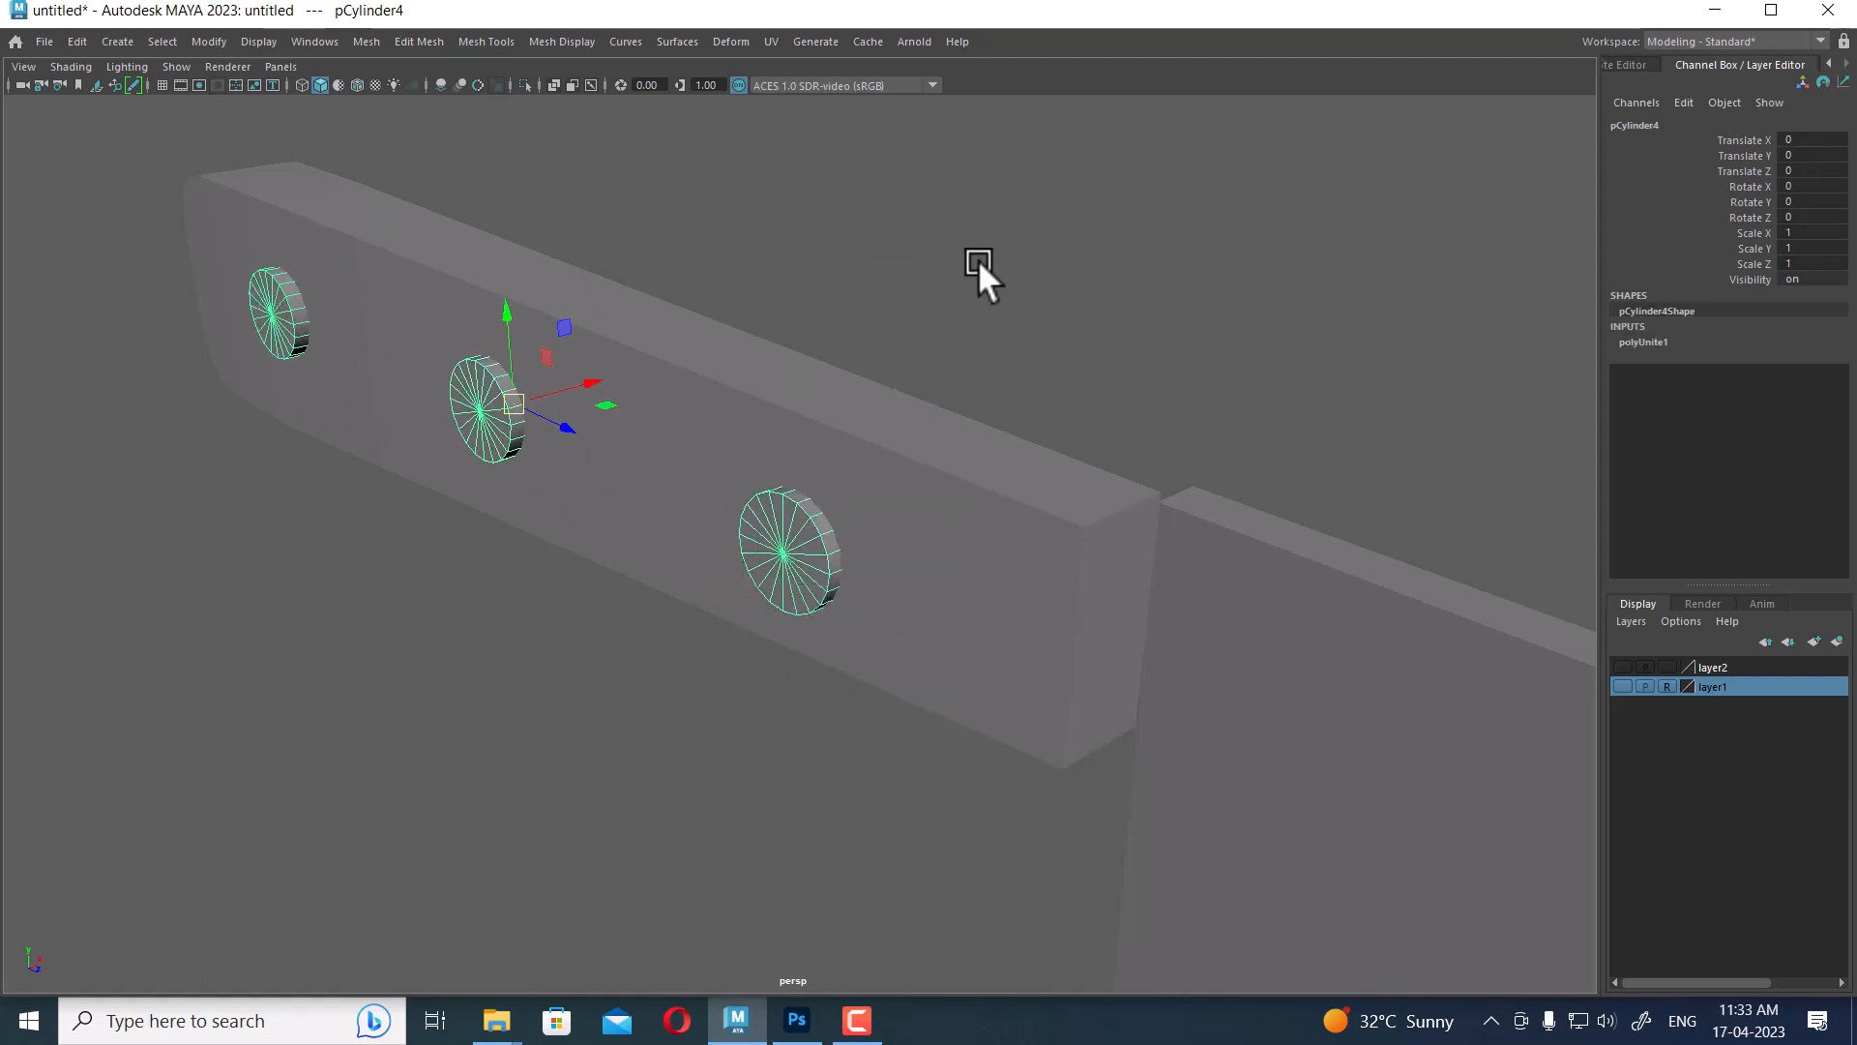
Bevel the outer rim edge loops of all three rivets with a fraction of 0.05 and 4 segments
right_click_drag(1017, 222, 1015, 110)
double_click(818, 521)
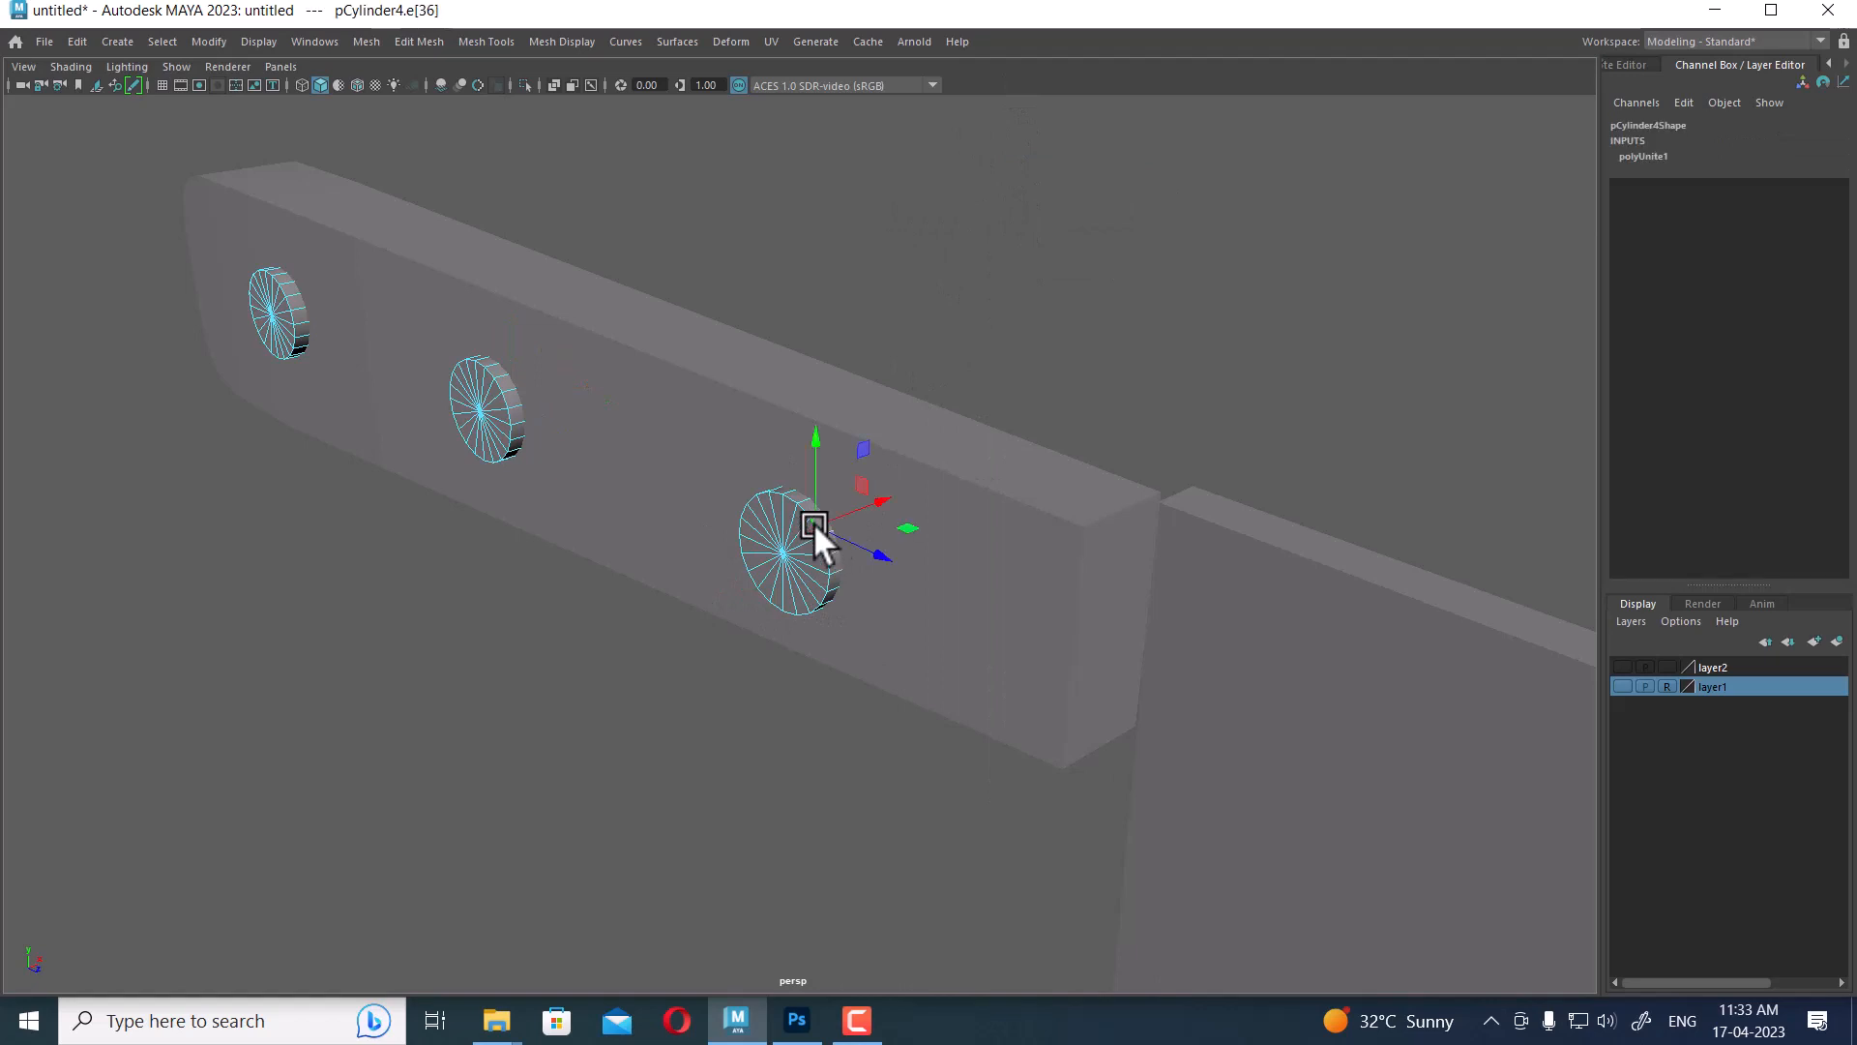
scroll(571, 486, "up", 5)
double_click(489, 448, "shift")
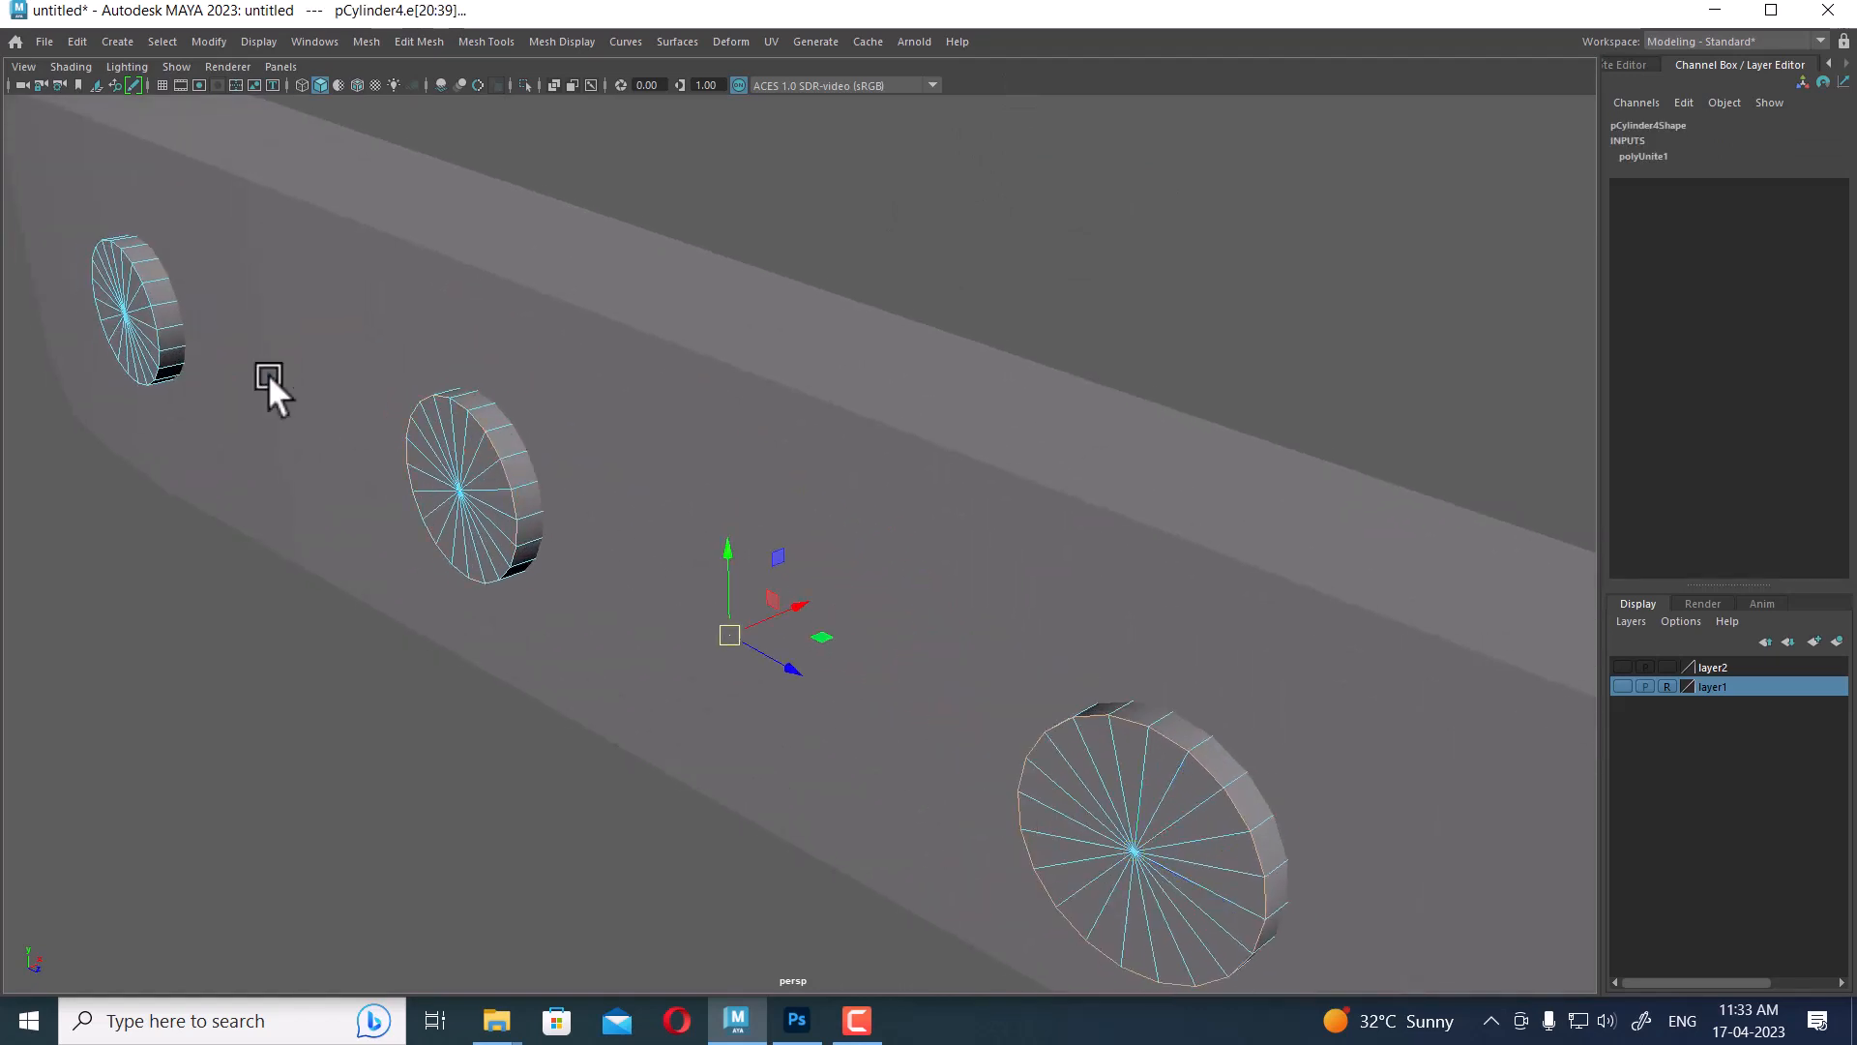
double_click(149, 293, "shift")
right_click_drag(150, 294, 271, 296, "shift")
left_click_drag(1226, 582, 1186, 572)
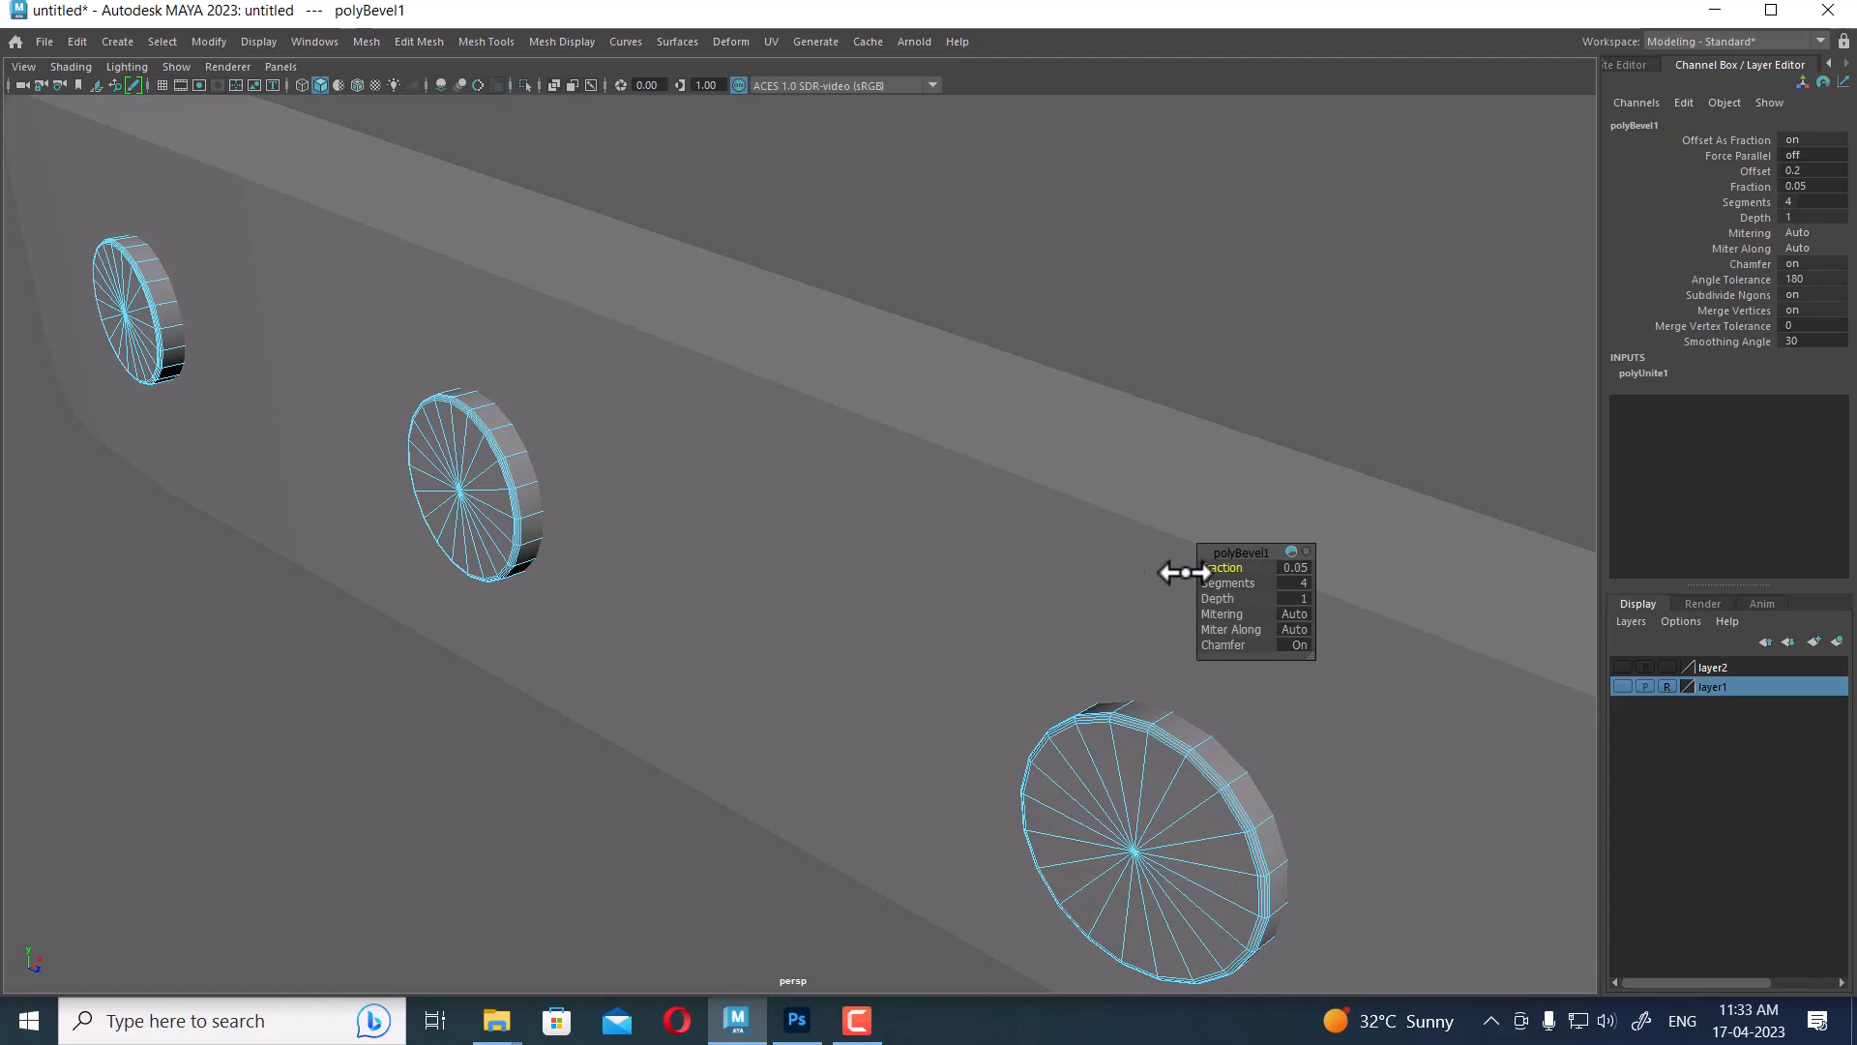
right_click_drag(1175, 415, 1409, 406)
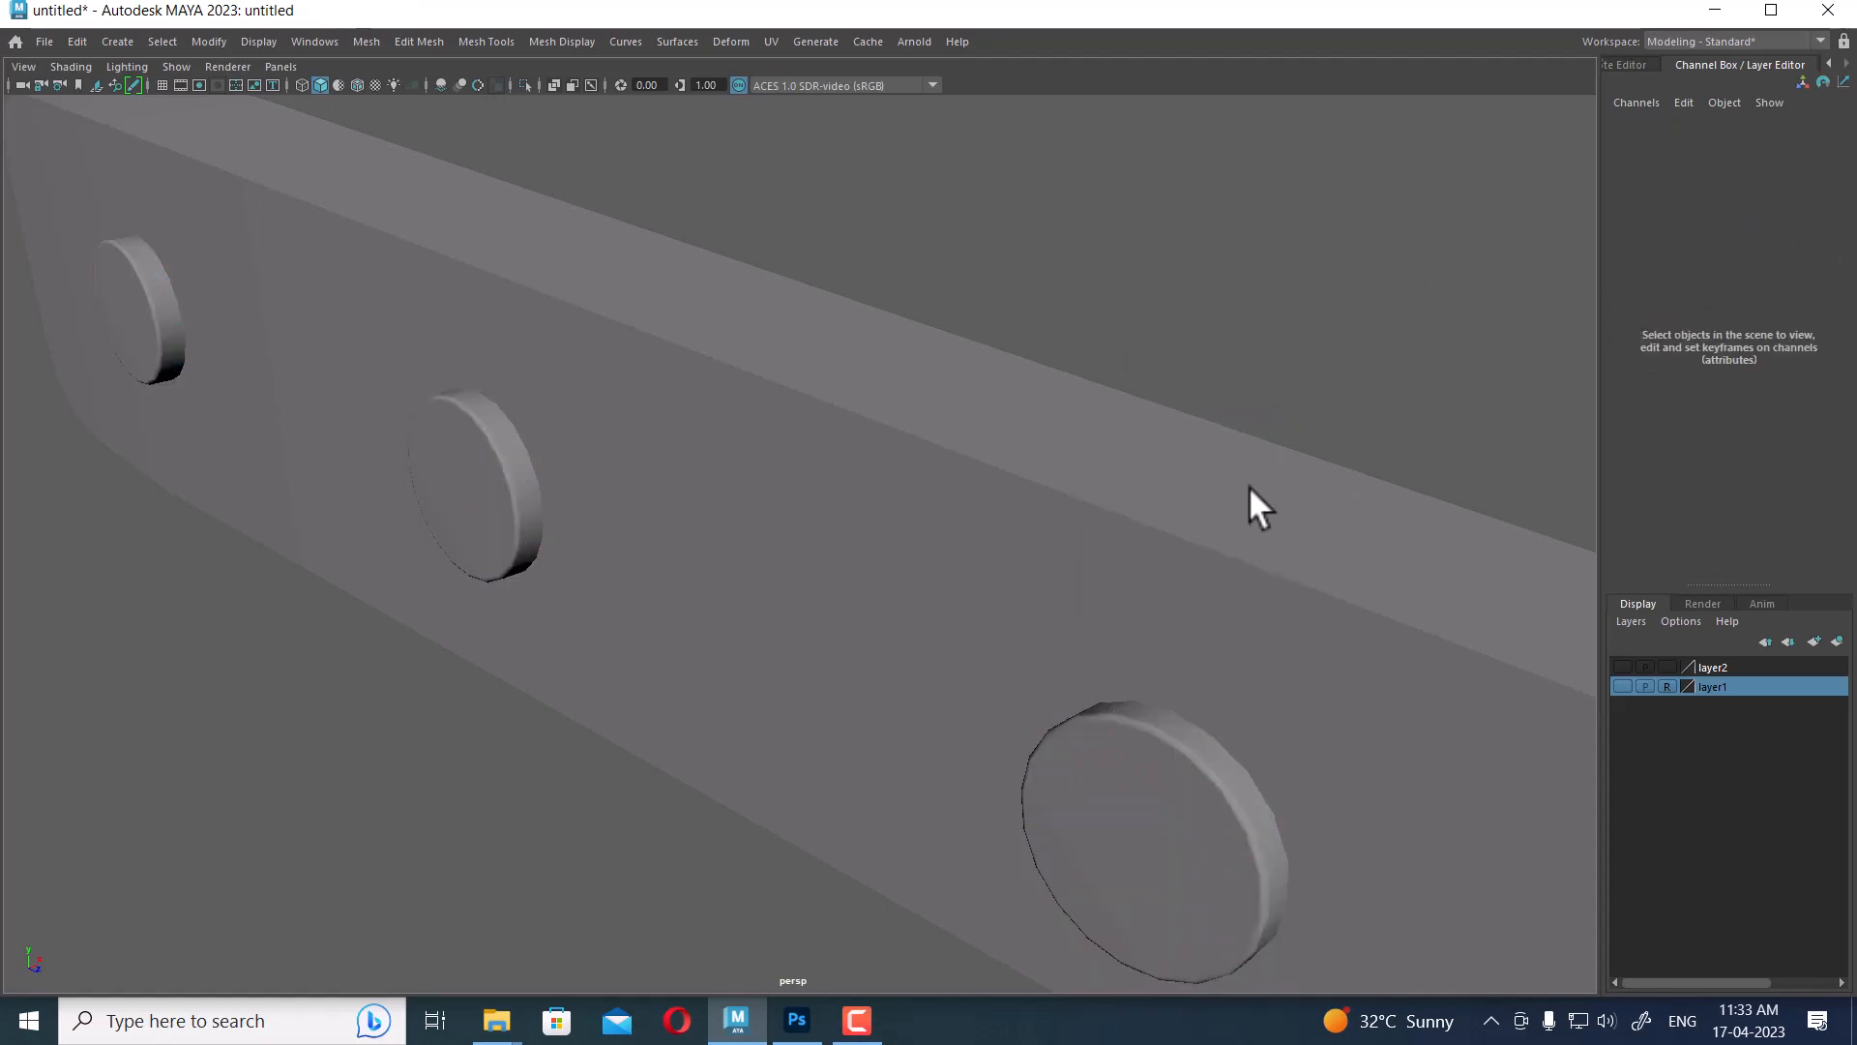
Combine the handle and the bevelled rivets into a single mesh
left_click(977, 600)
right_click_drag(977, 599, 943, 617, "alt")
left_click_drag(943, 617, 1119, 669, "alt")
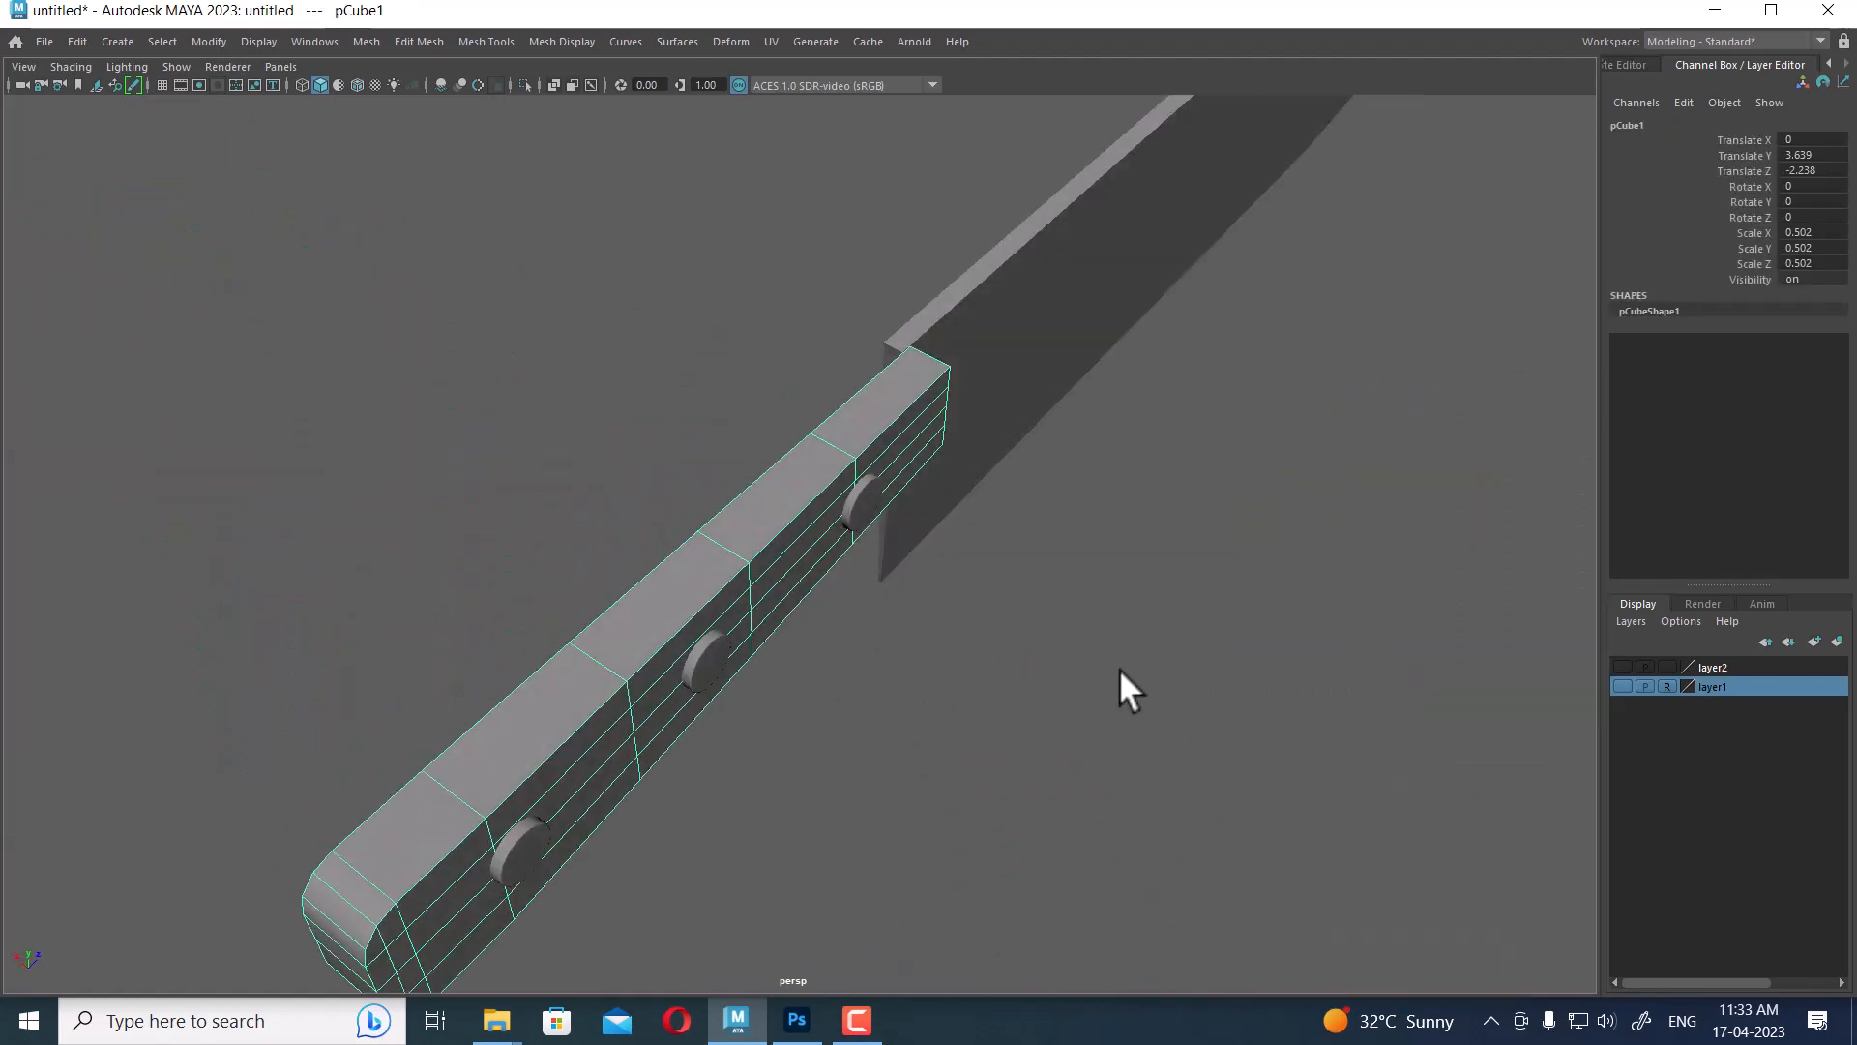
left_click(1118, 669)
left_click(787, 503)
left_click_drag(787, 502, 758, 510, "alt")
right_click_drag(759, 510, 803, 528, "alt")
left_click_drag(803, 527, 981, 677, "alt")
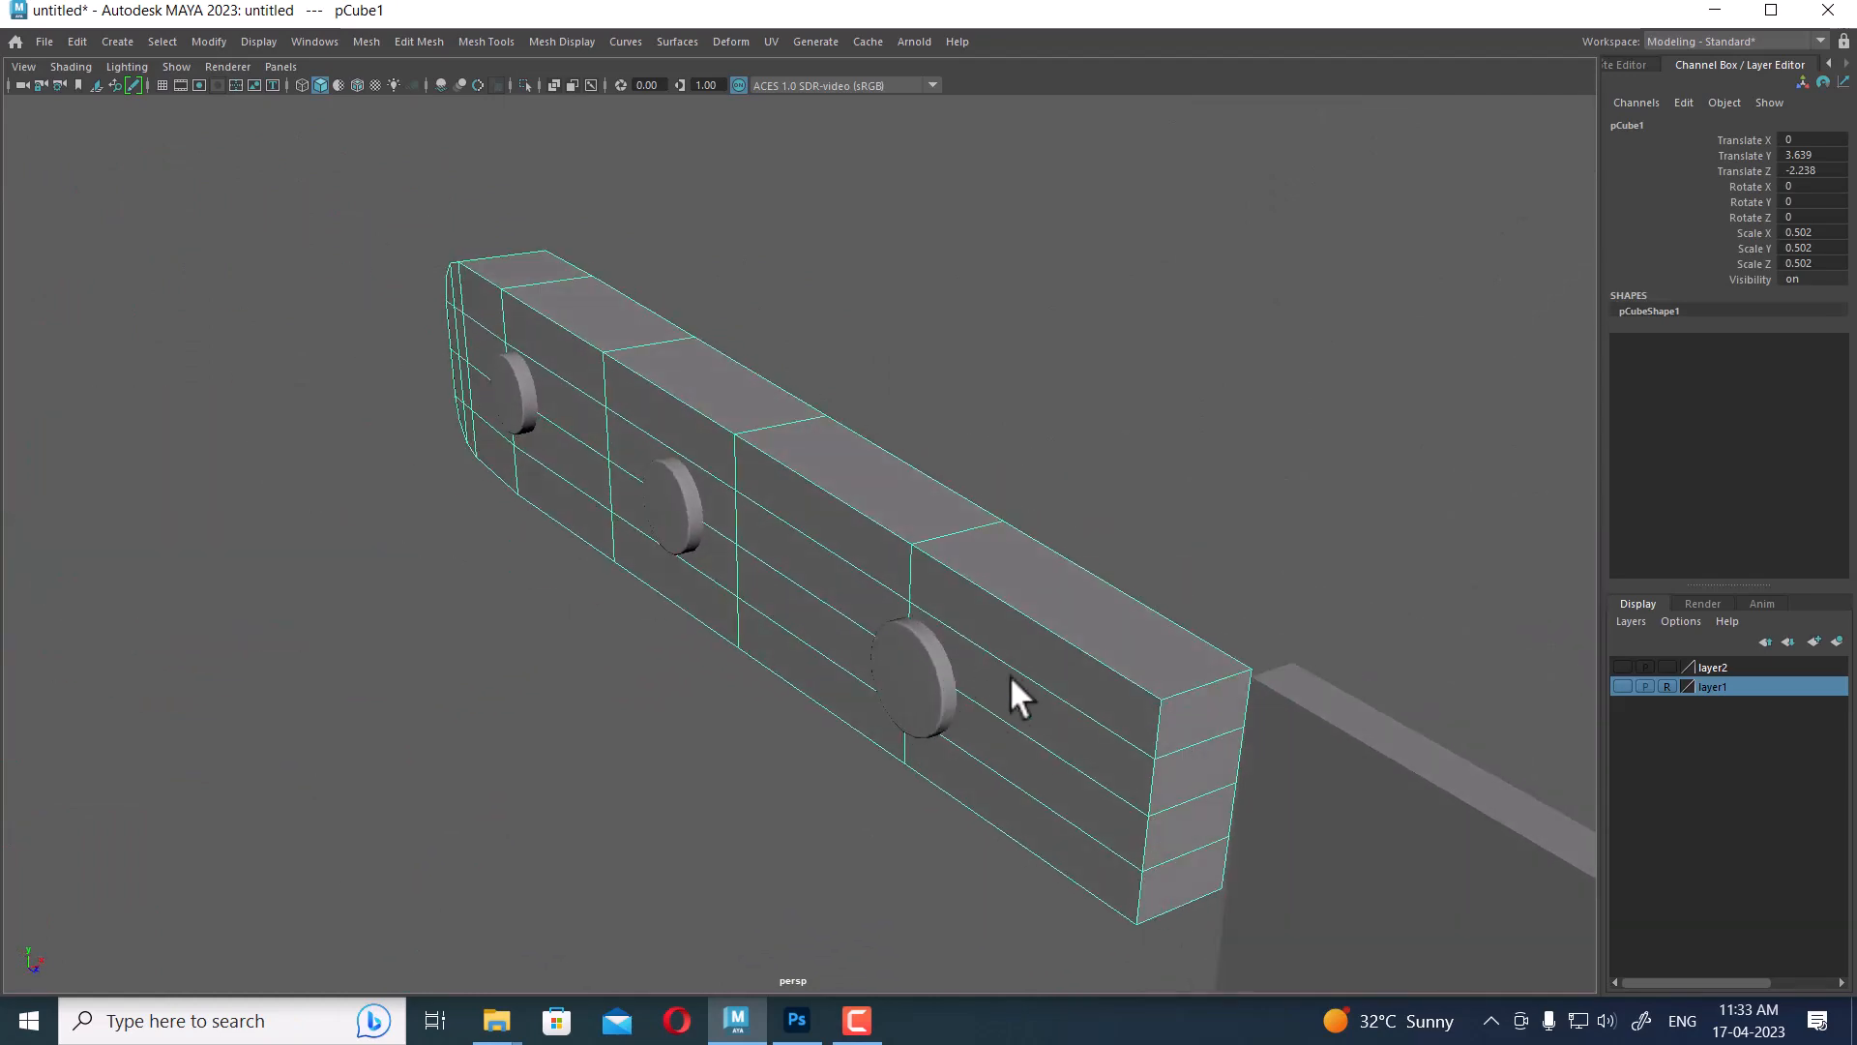
left_click_drag(1067, 650, 1017, 677, "alt")
left_click(943, 673)
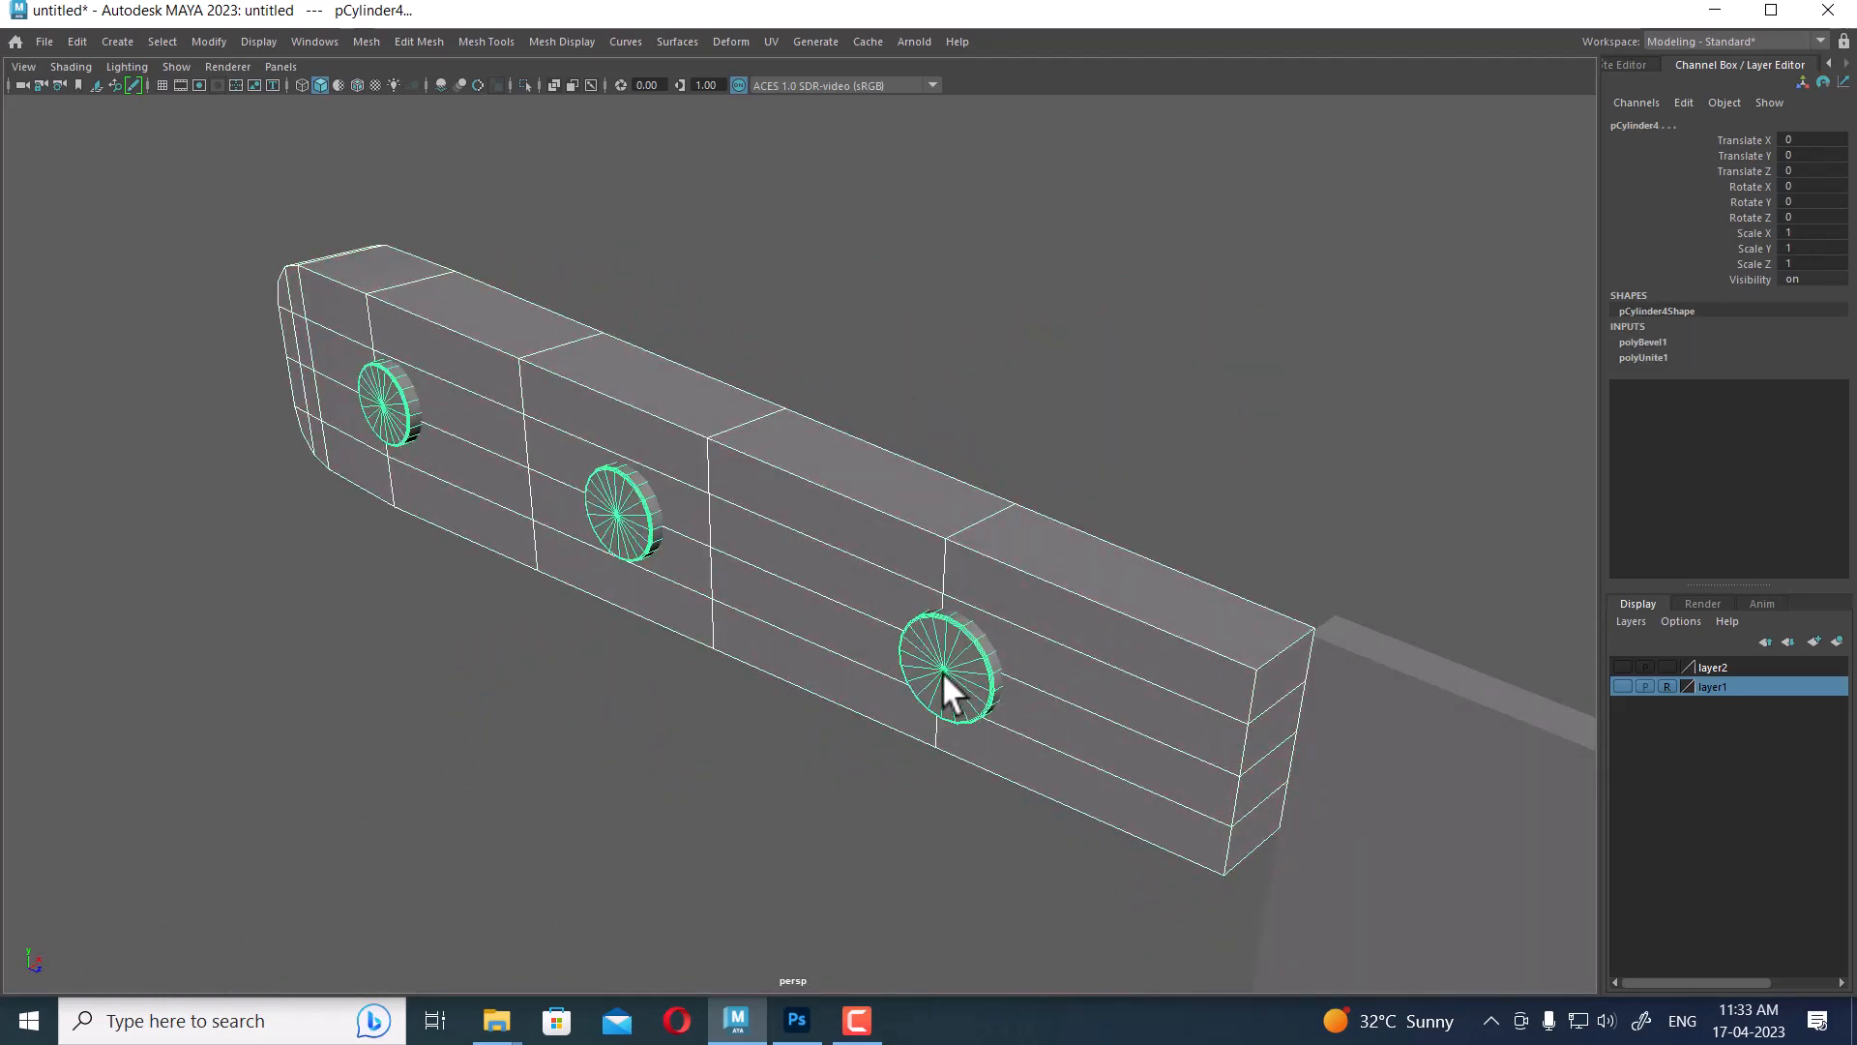
right_click_drag(1155, 367, 1156, 769, "shift")
Shorten the rivets in the top wireframe view by moving their inner end vertices towards the handle's outer face
key("space")
left_click_drag(1320, 400, 776, 437)
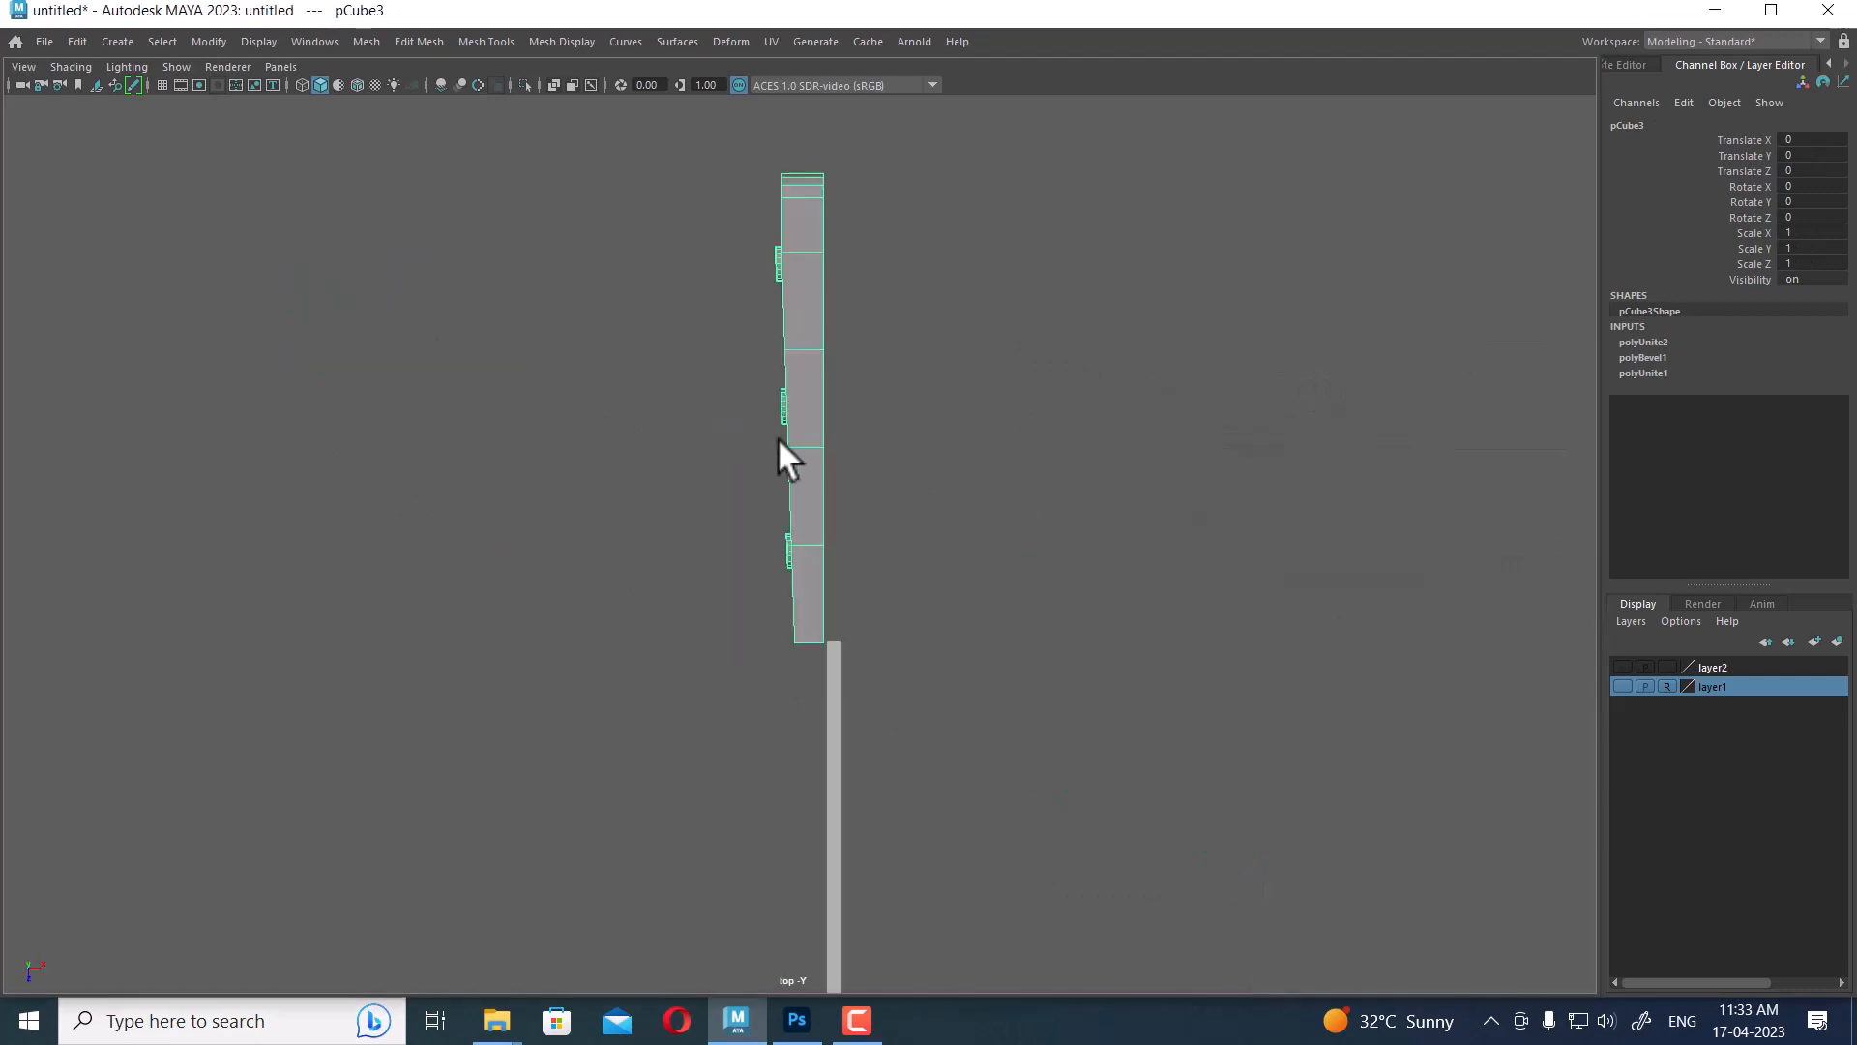
key("4")
scroll(1020, 656, "up", 3)
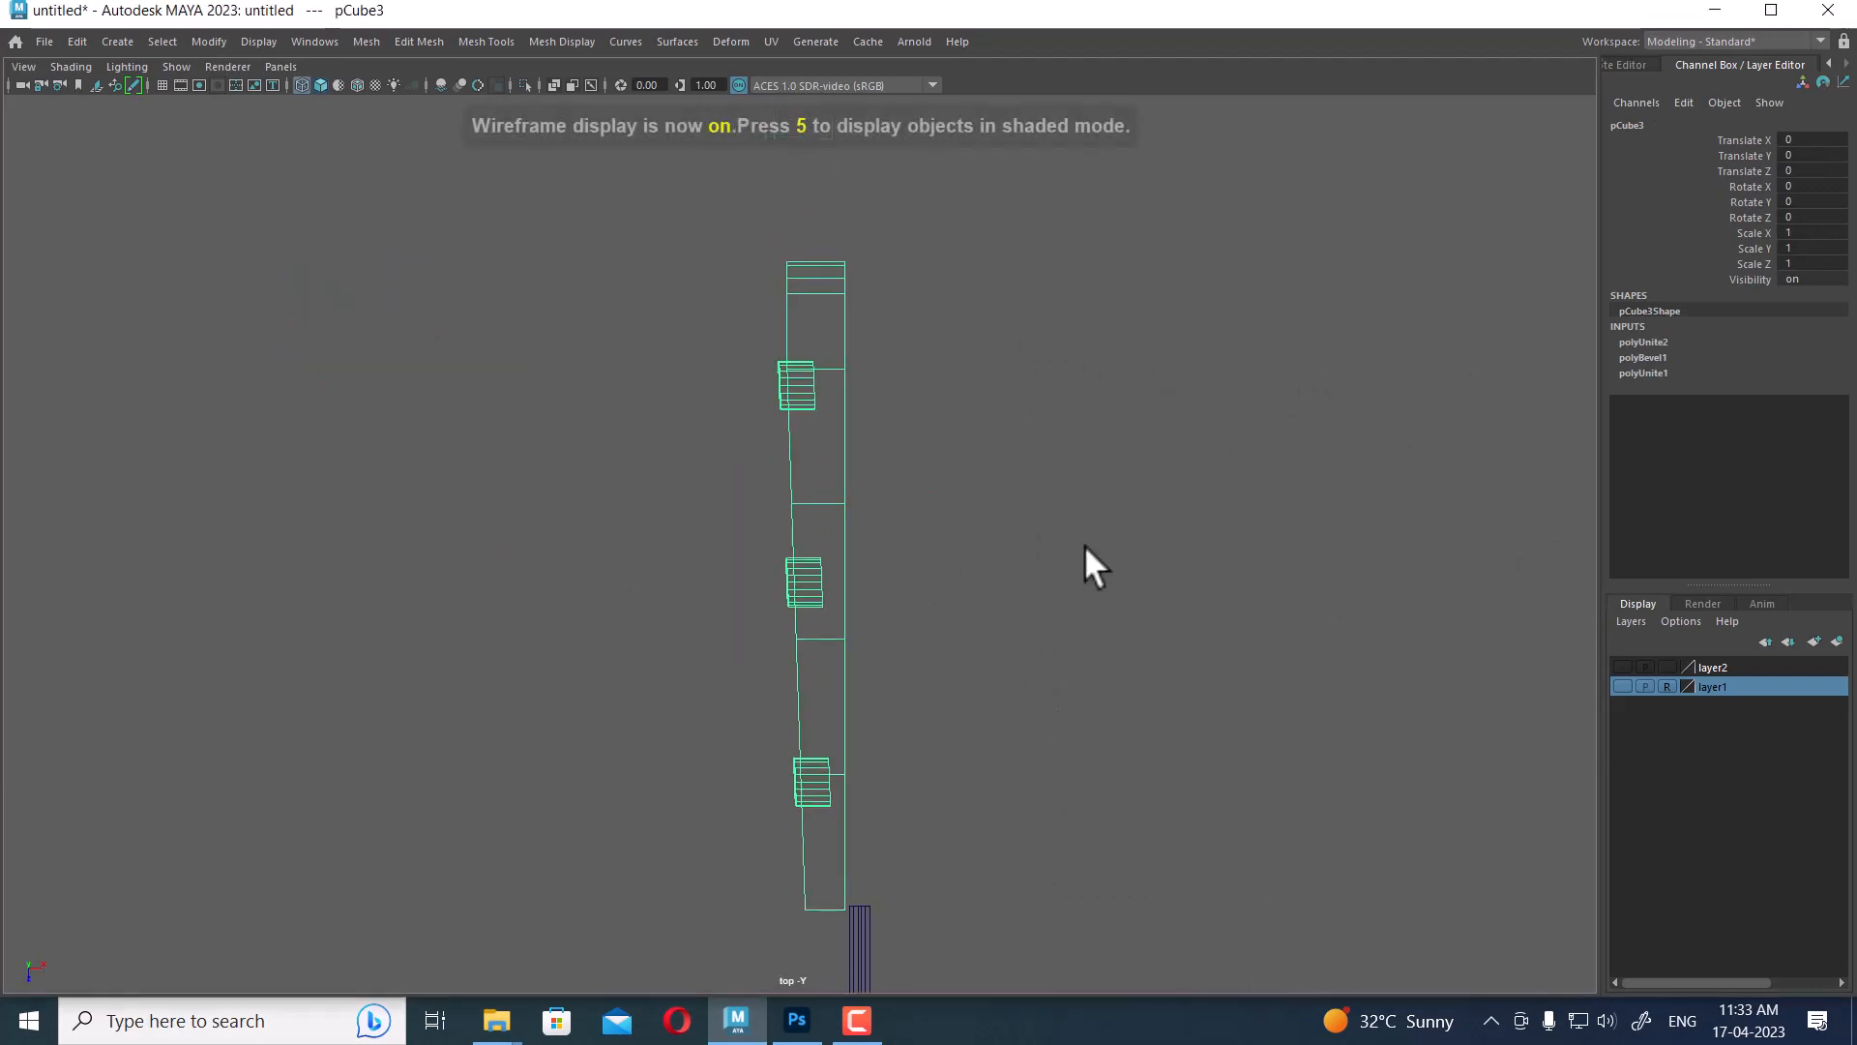
right_click(1186, 322)
right_click_drag(1186, 317, 869, 333)
left_click_drag(808, 339, 838, 822)
scroll(988, 752, "up", 2)
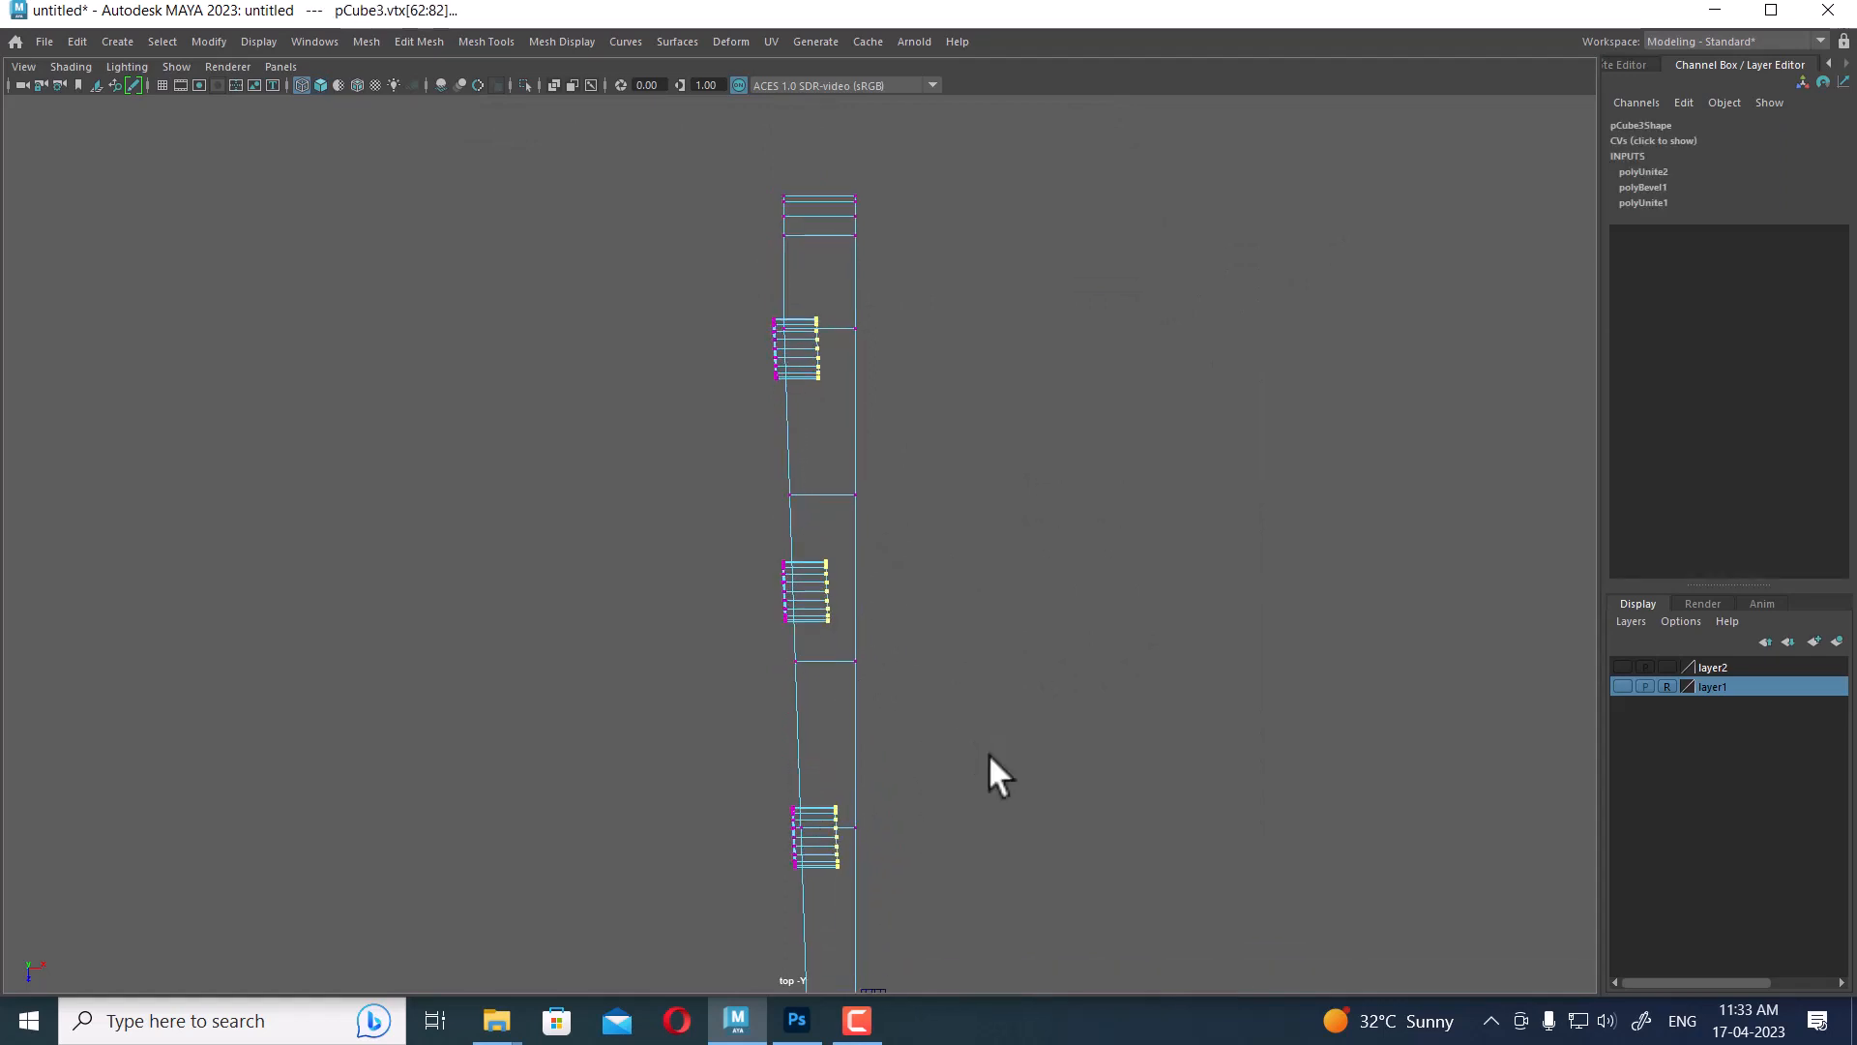
key("w")
left_click_drag(919, 590, 892, 594)
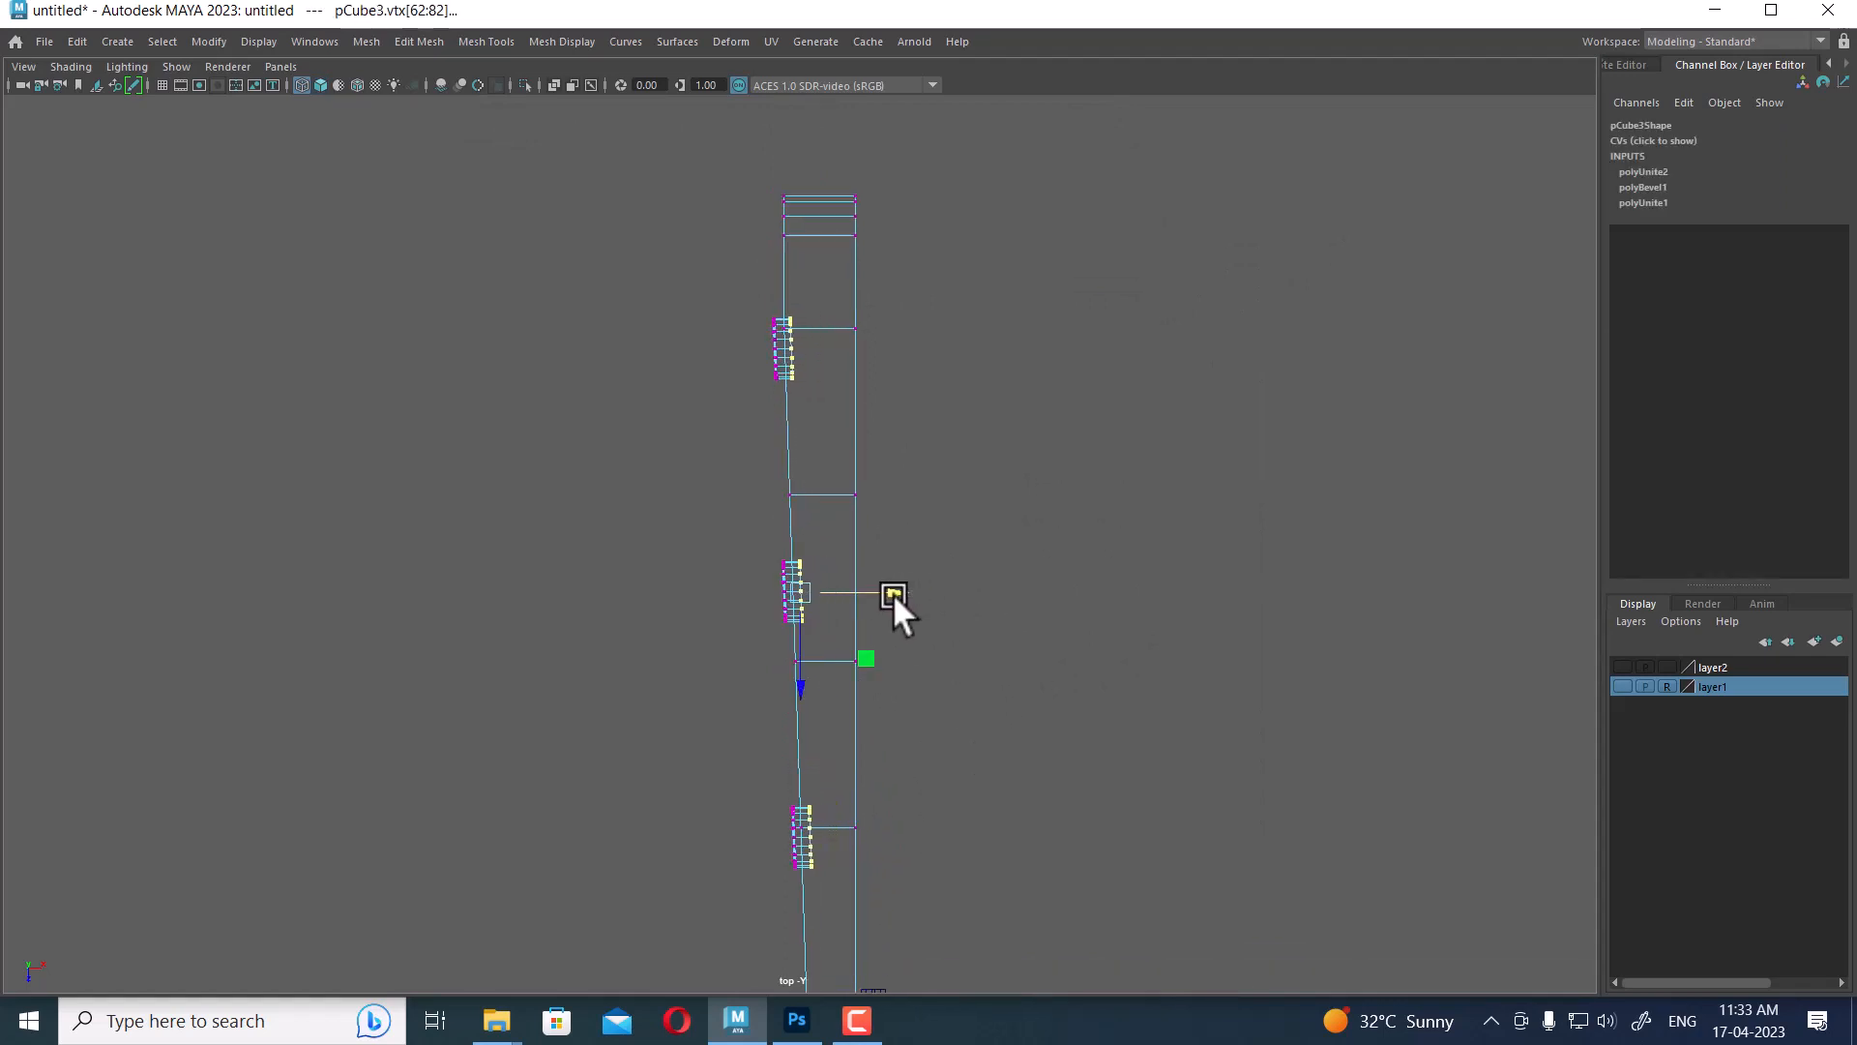
right_click_drag(788, 357, 909, 321)
Place the handle's pivot on its inner corner at the blade end
middle_click_drag(1014, 623, 985, 665, "alt")
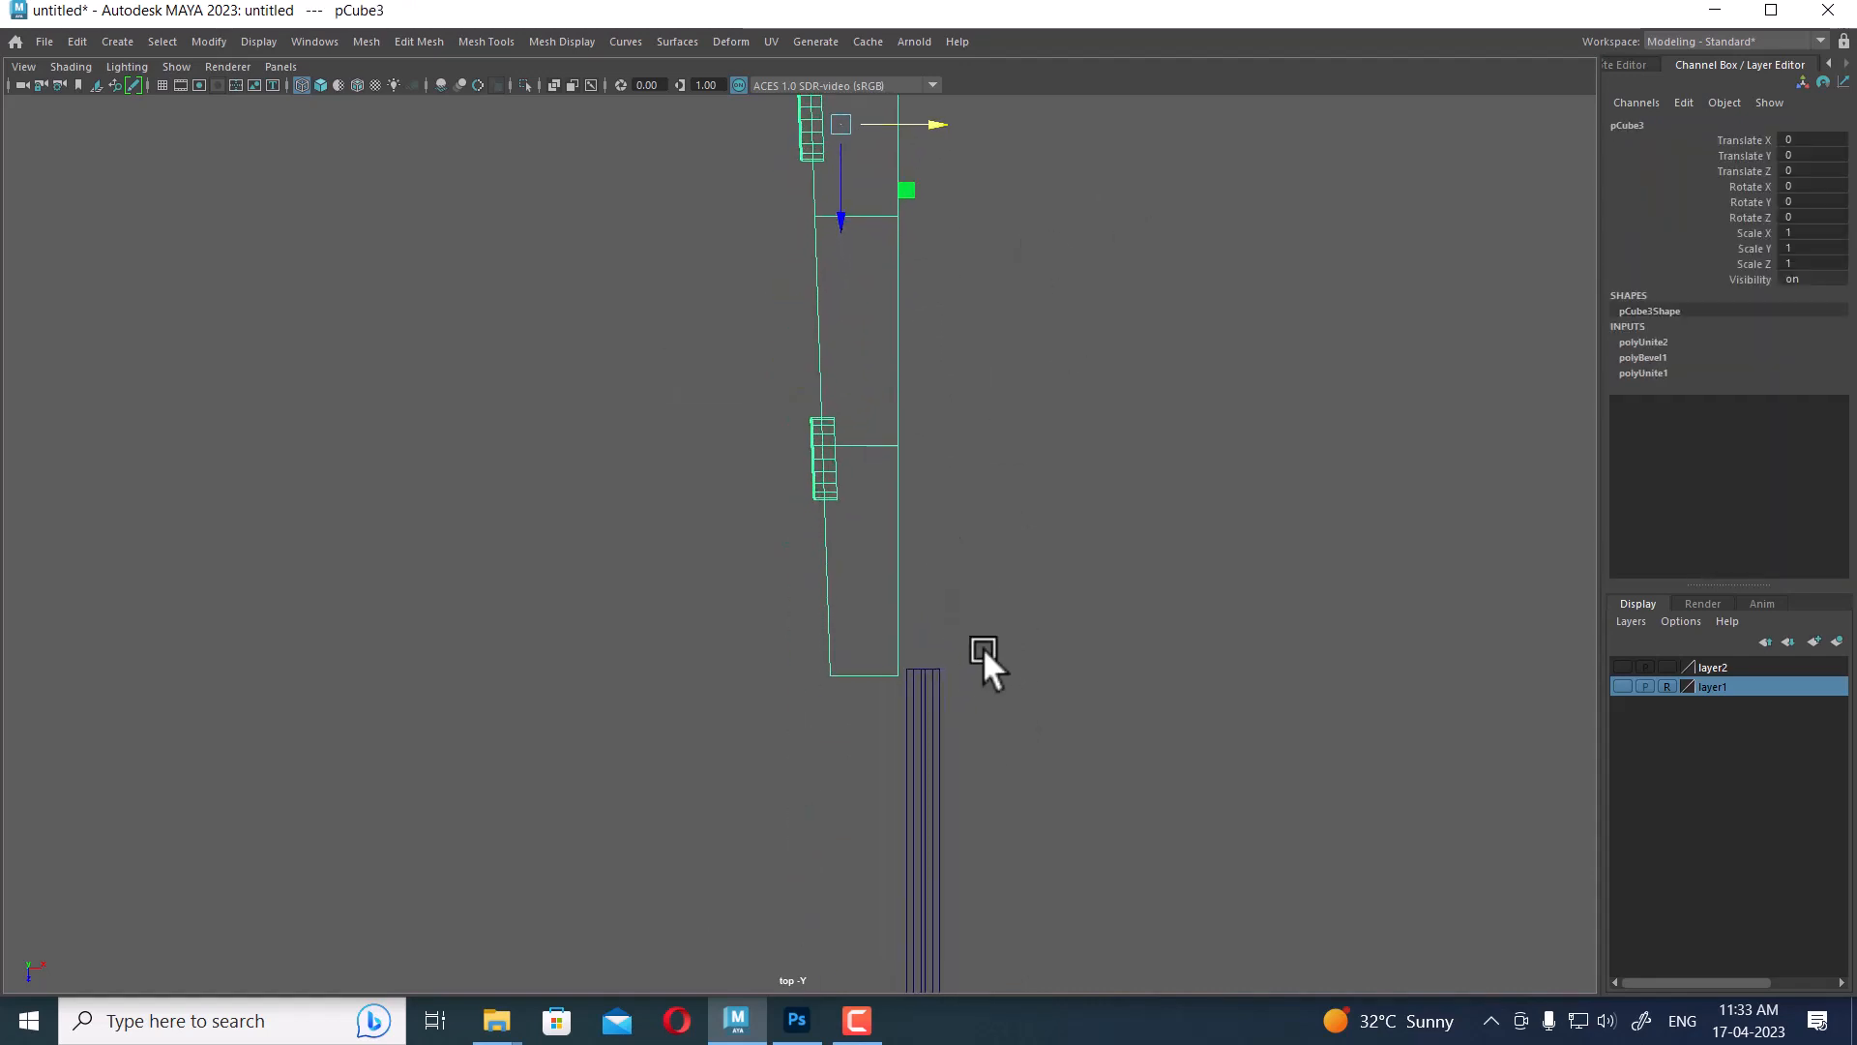
key("d")
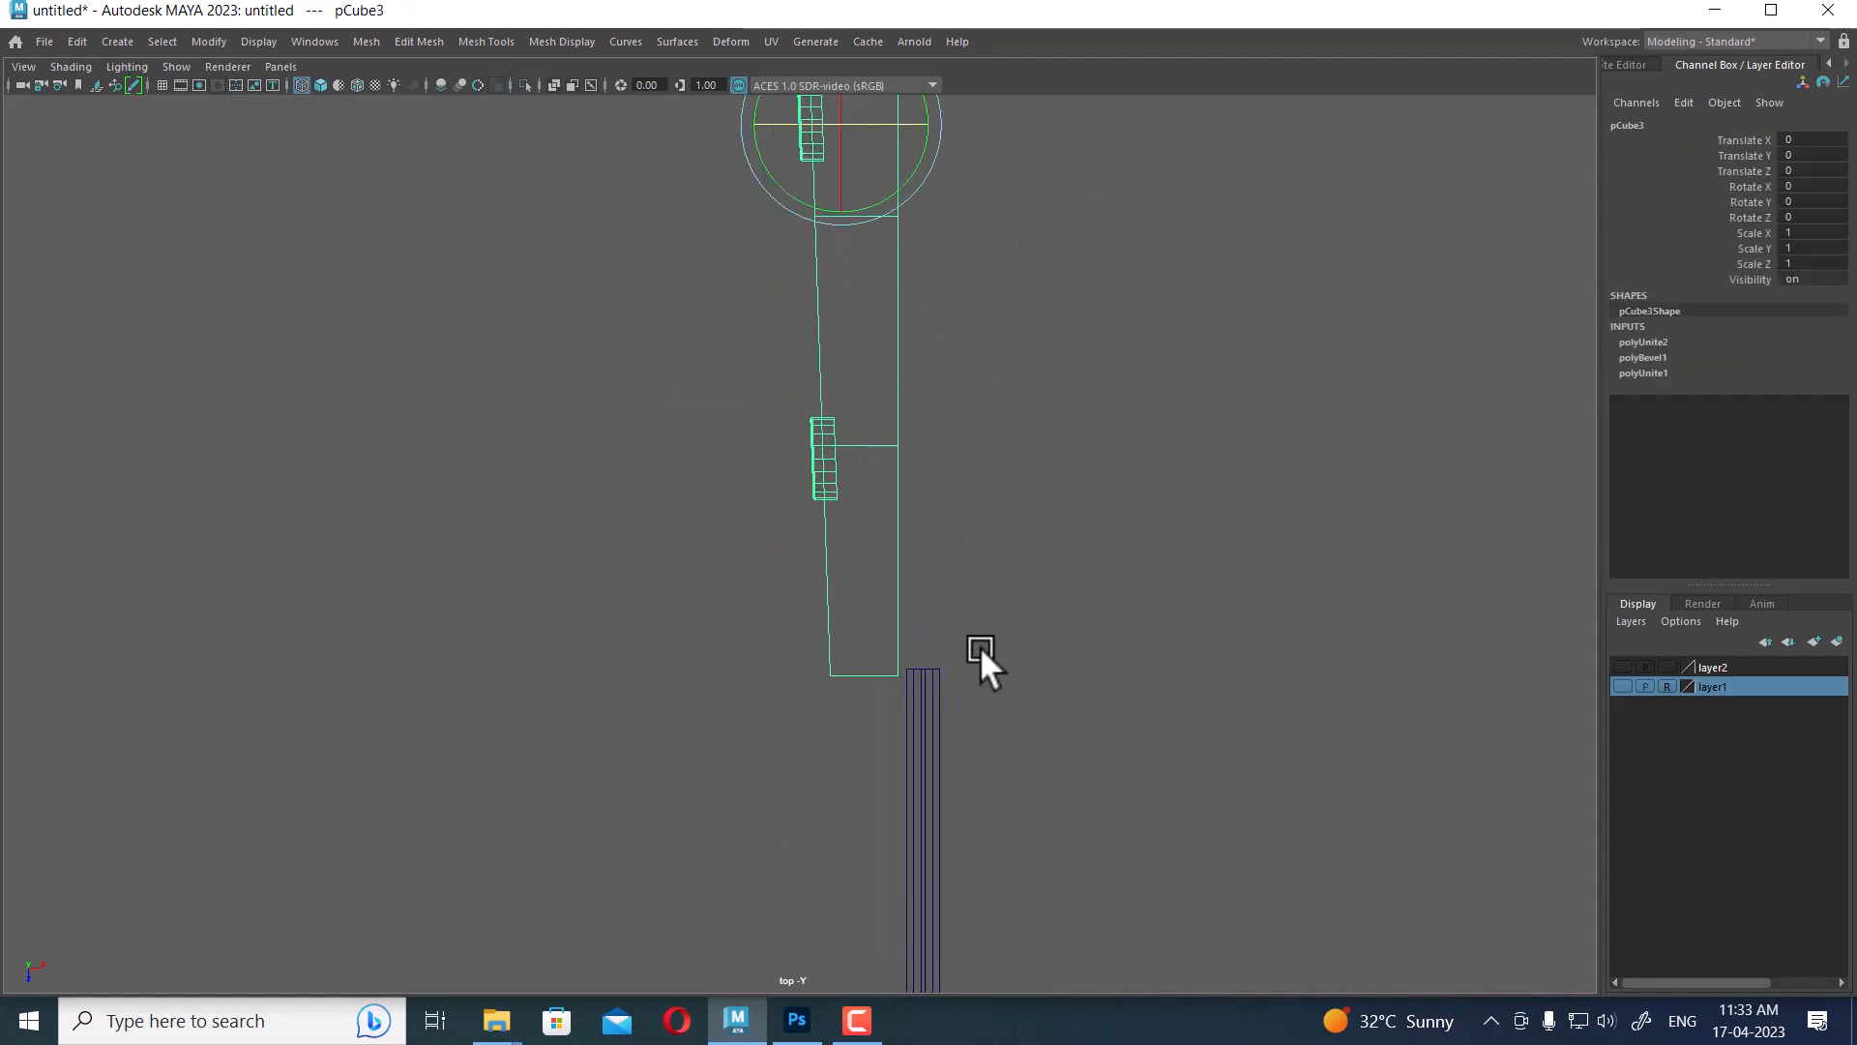
key("d")
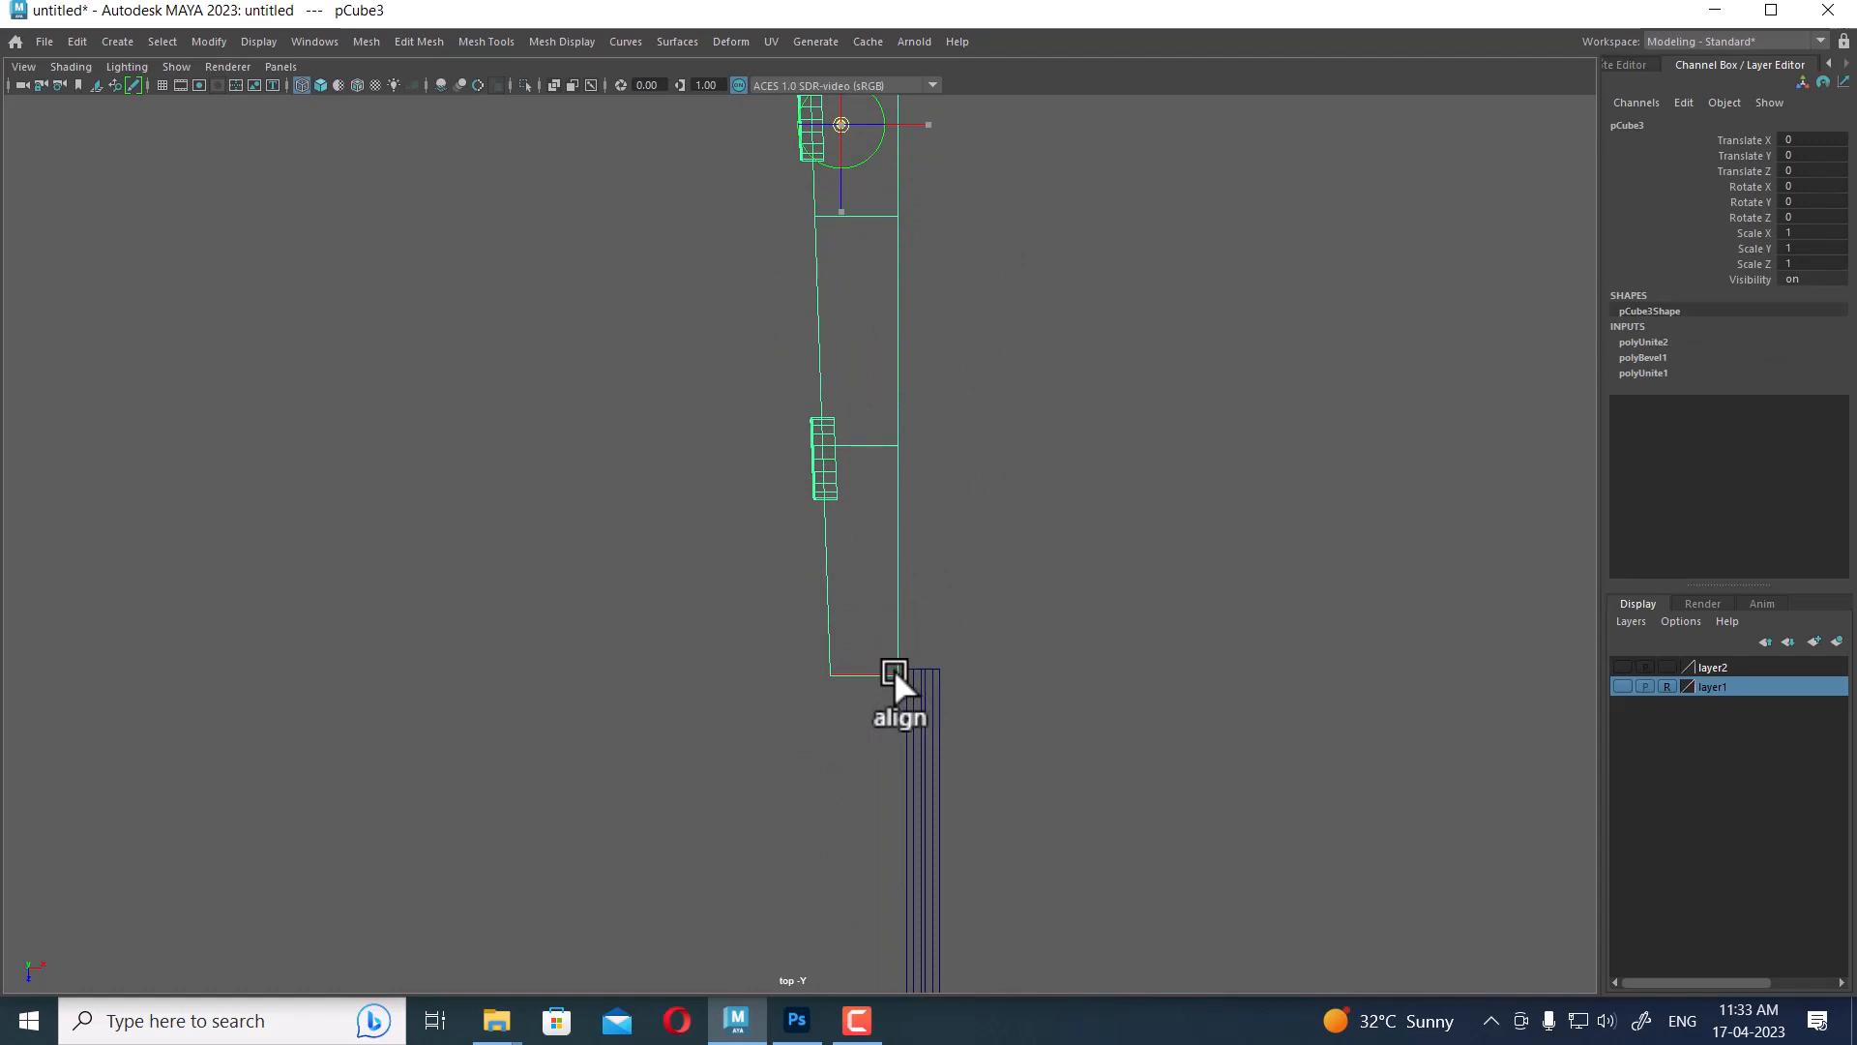
left_click(897, 672)
Reset the Duplicate Special options and create a mirrored copy of the handle half with an X scale of -1
left_click(70, 43)
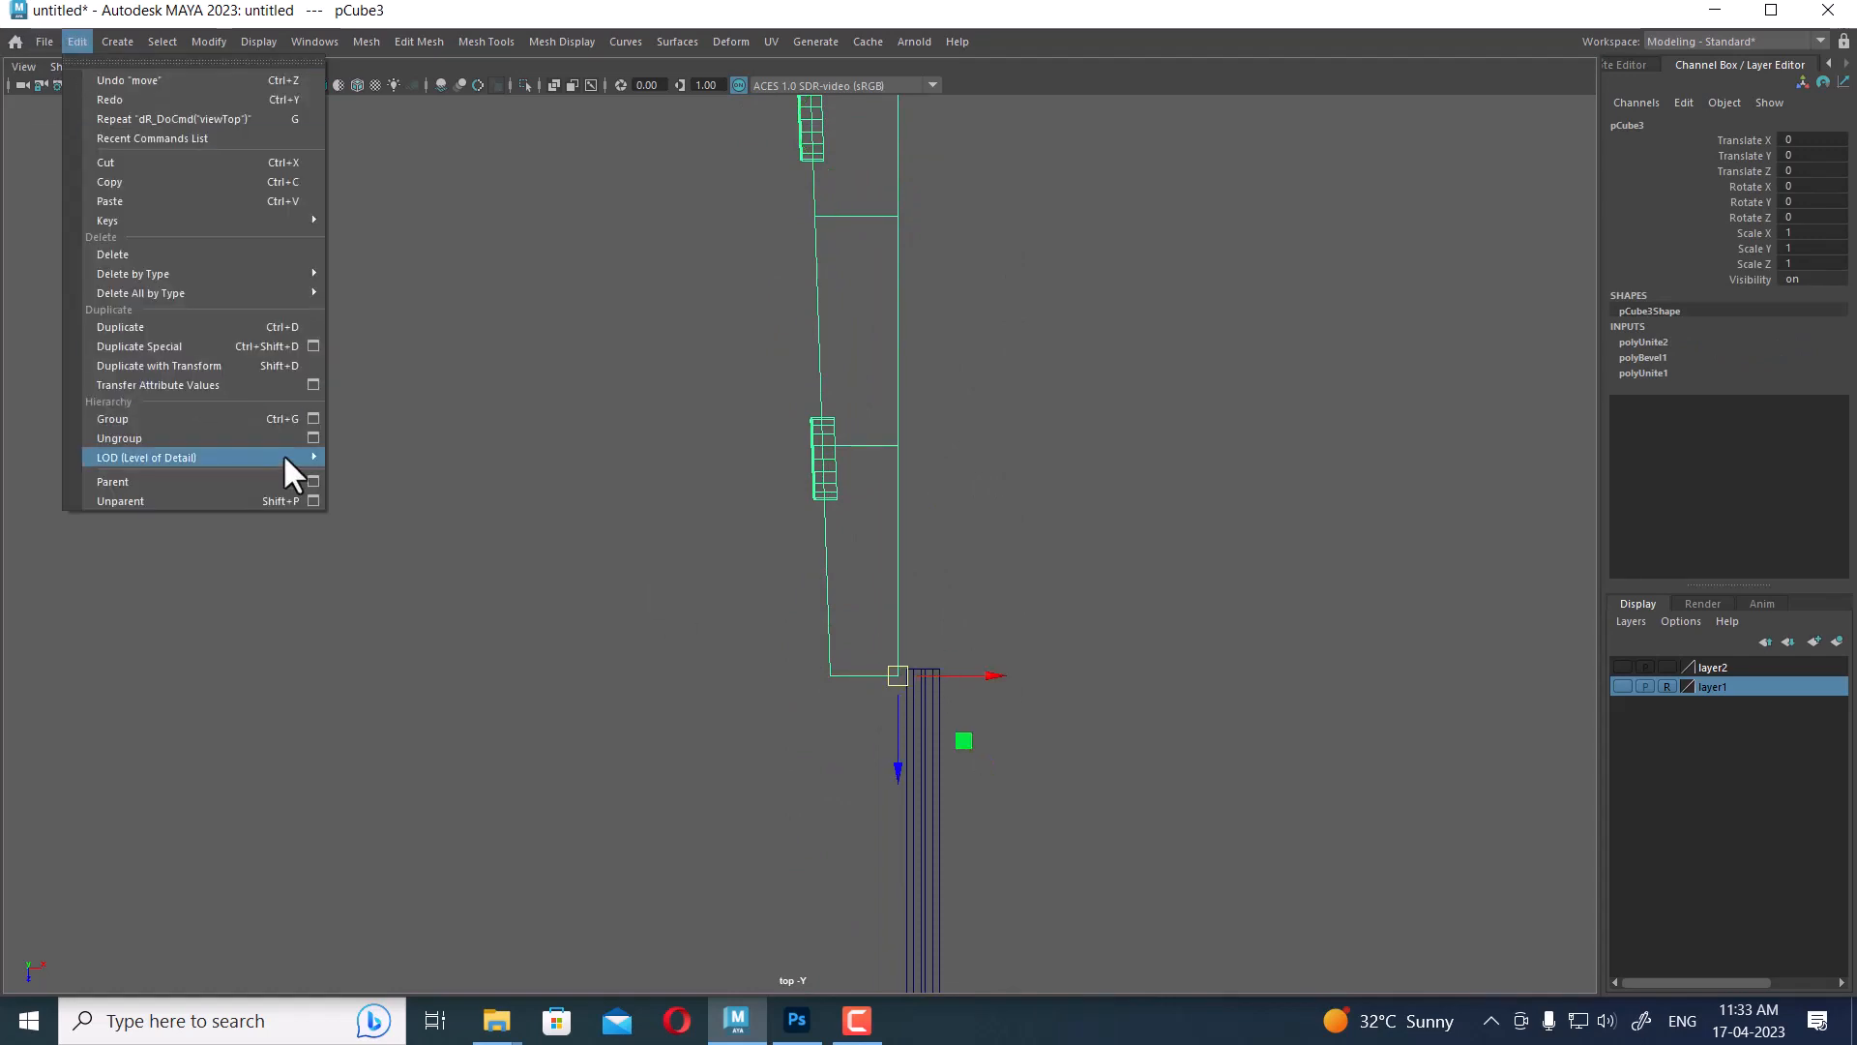
left_click(311, 346)
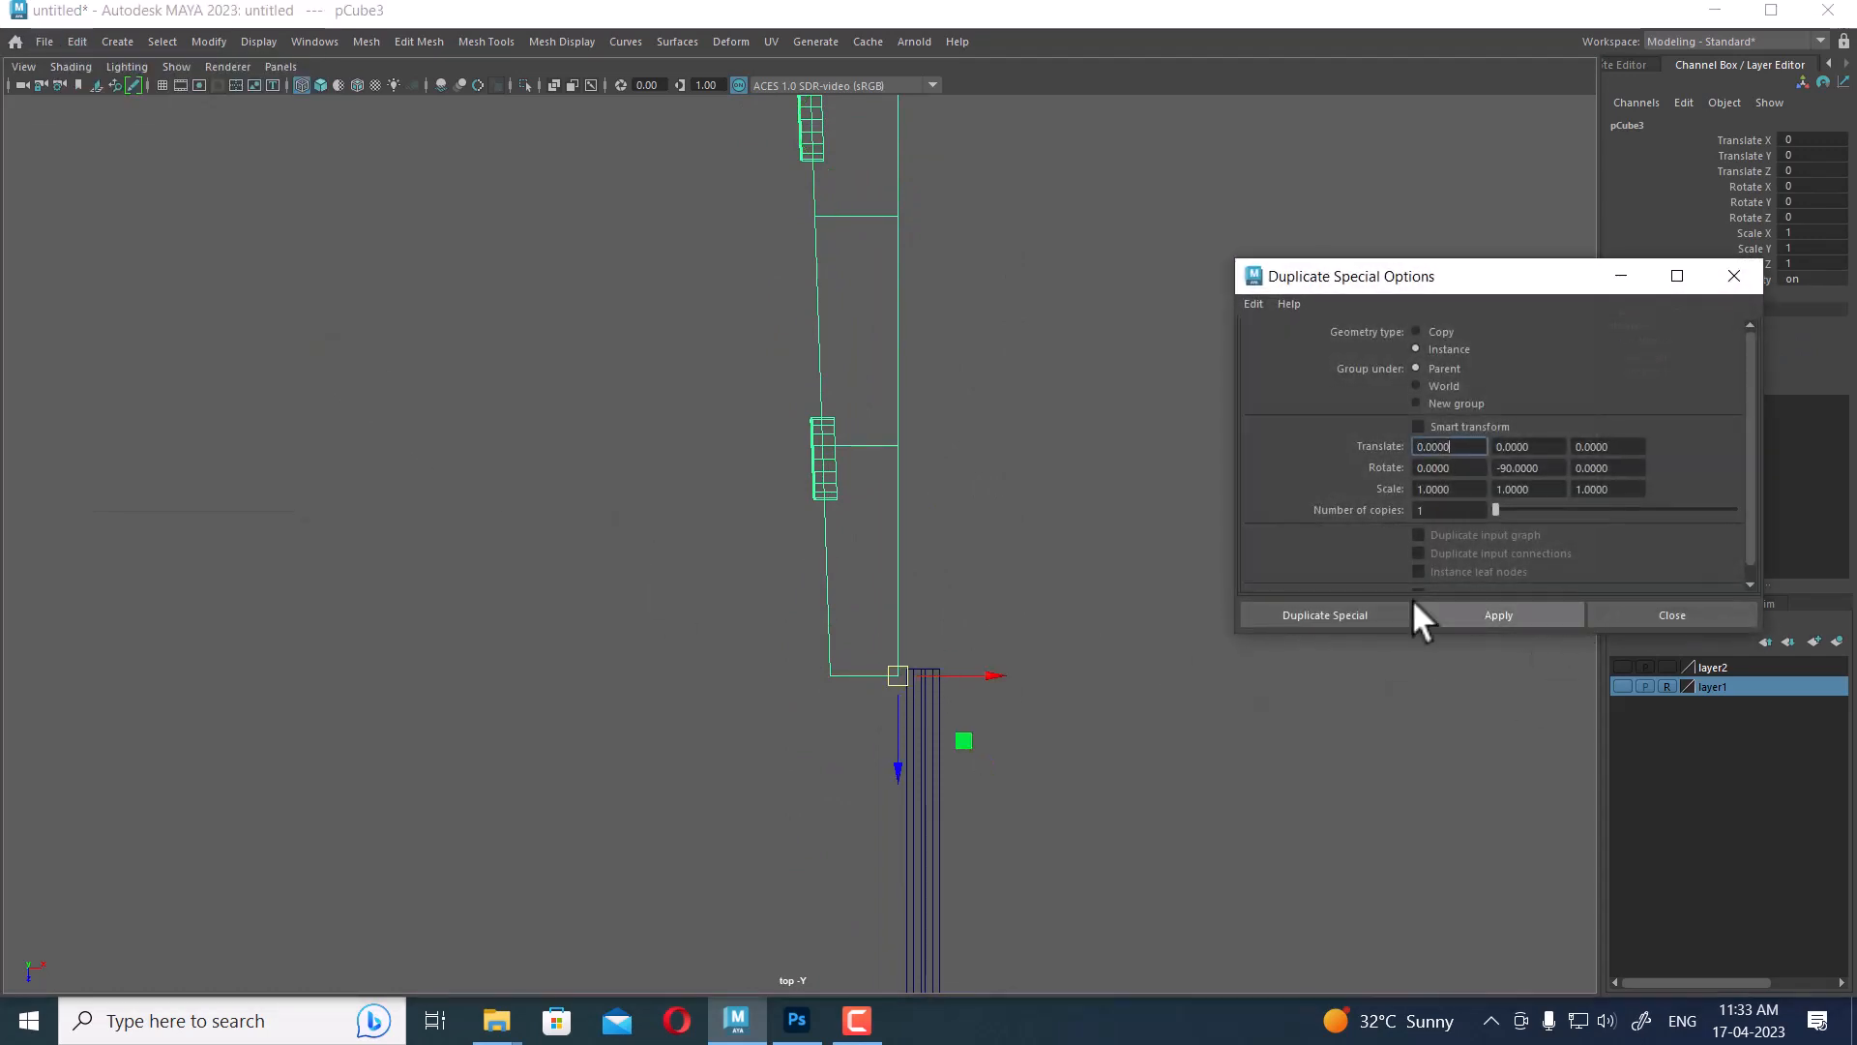
left_click(1251, 305)
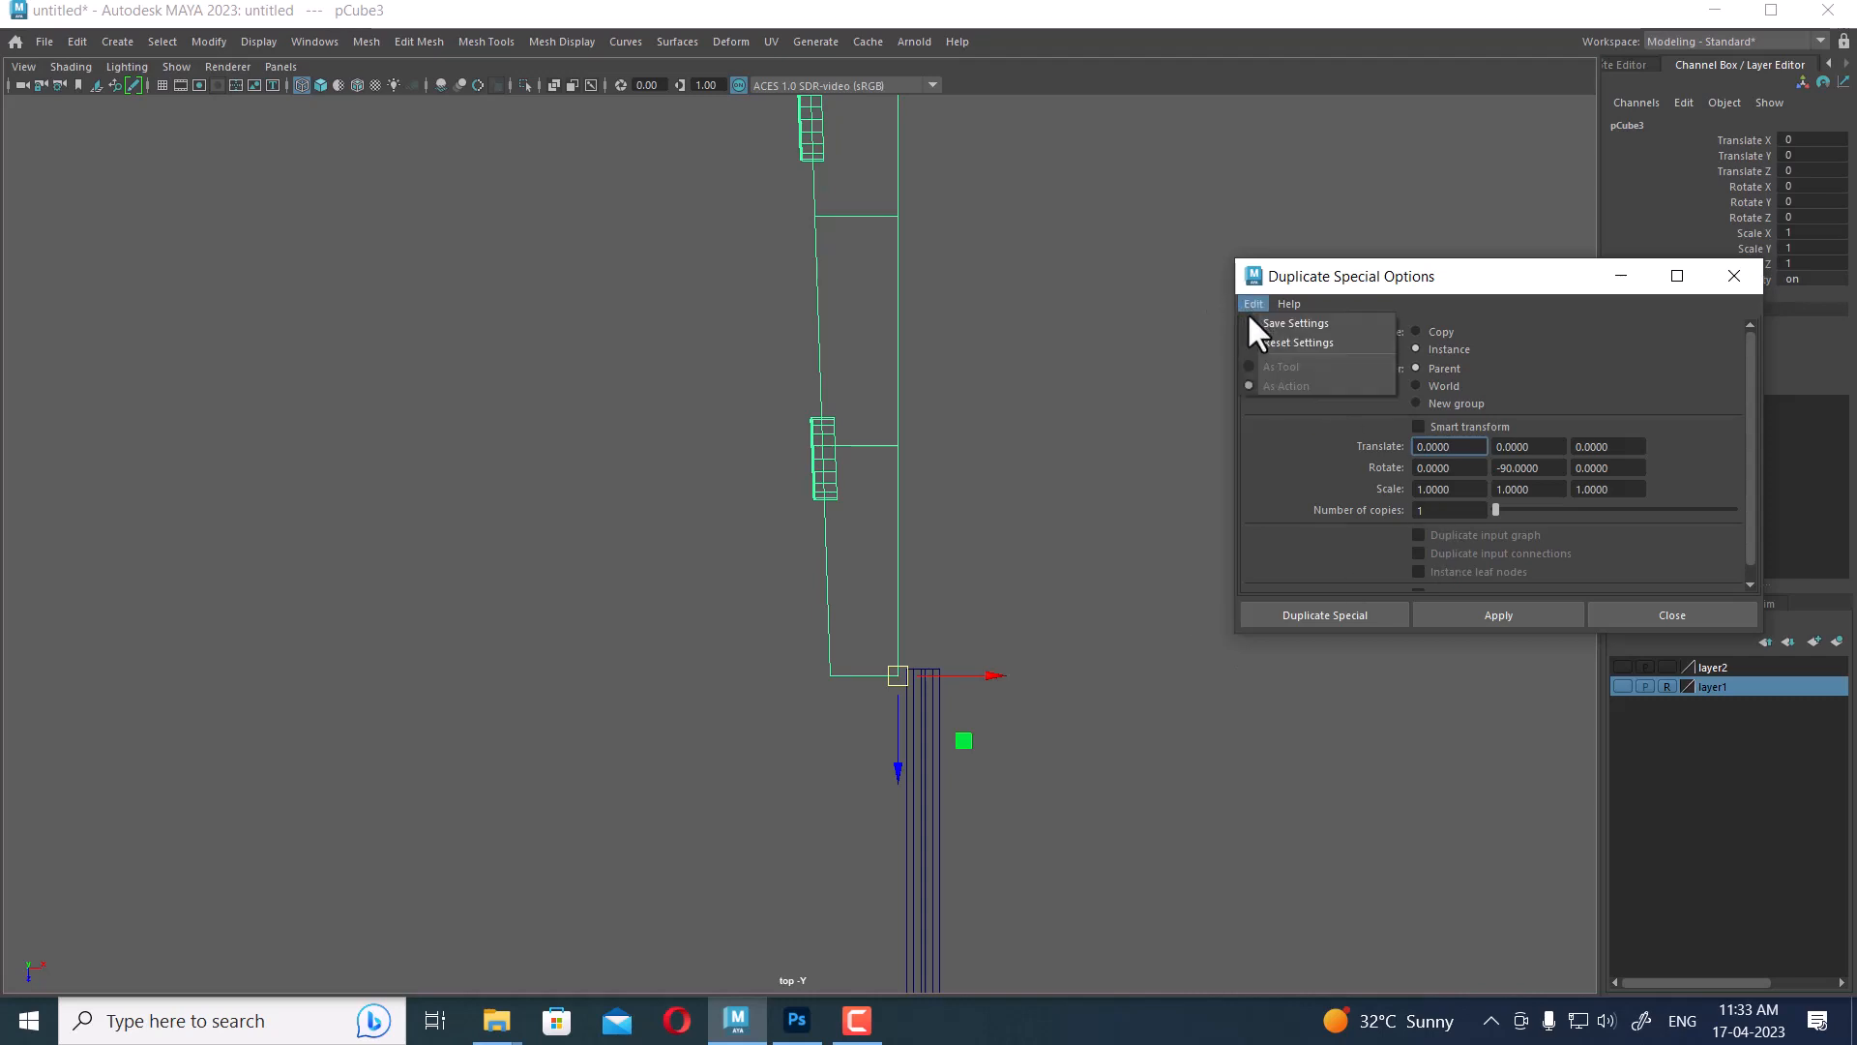
left_click(1296, 343)
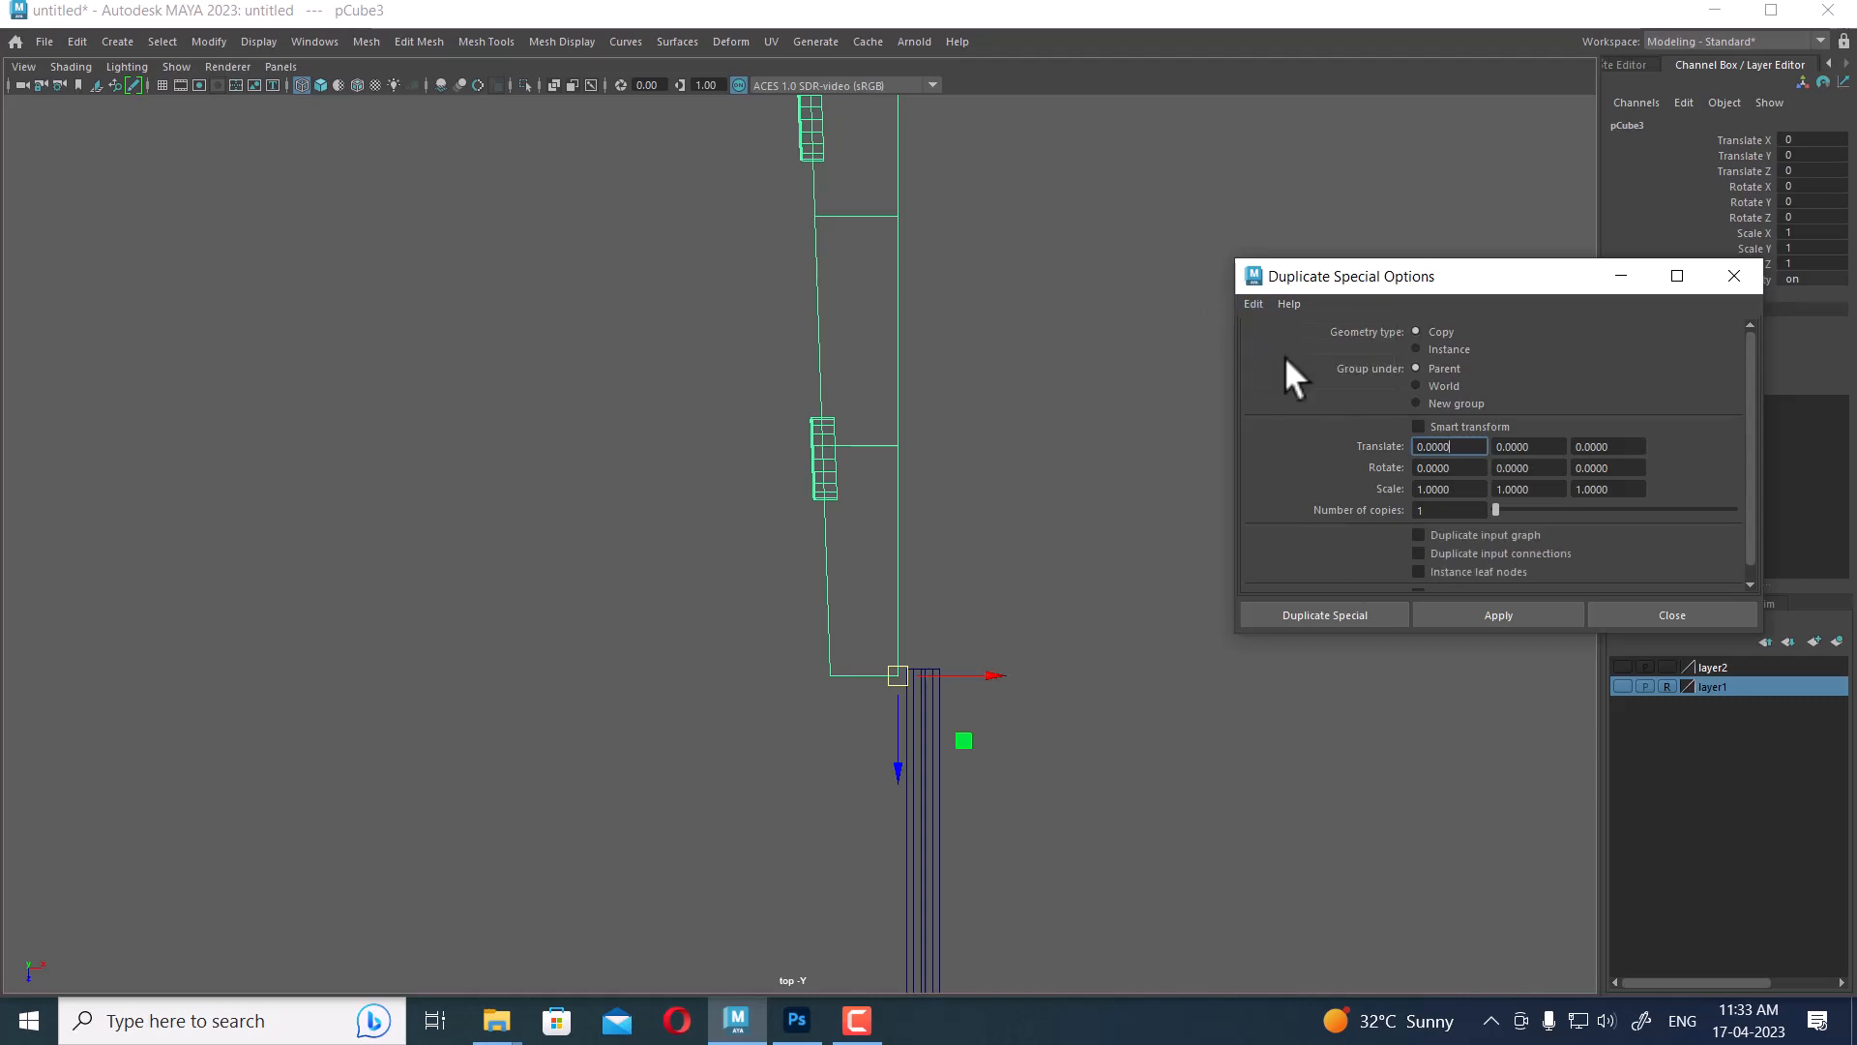
left_click(1429, 488)
type("-")
left_click(1501, 602)
scroll(967, 600, "down", 3)
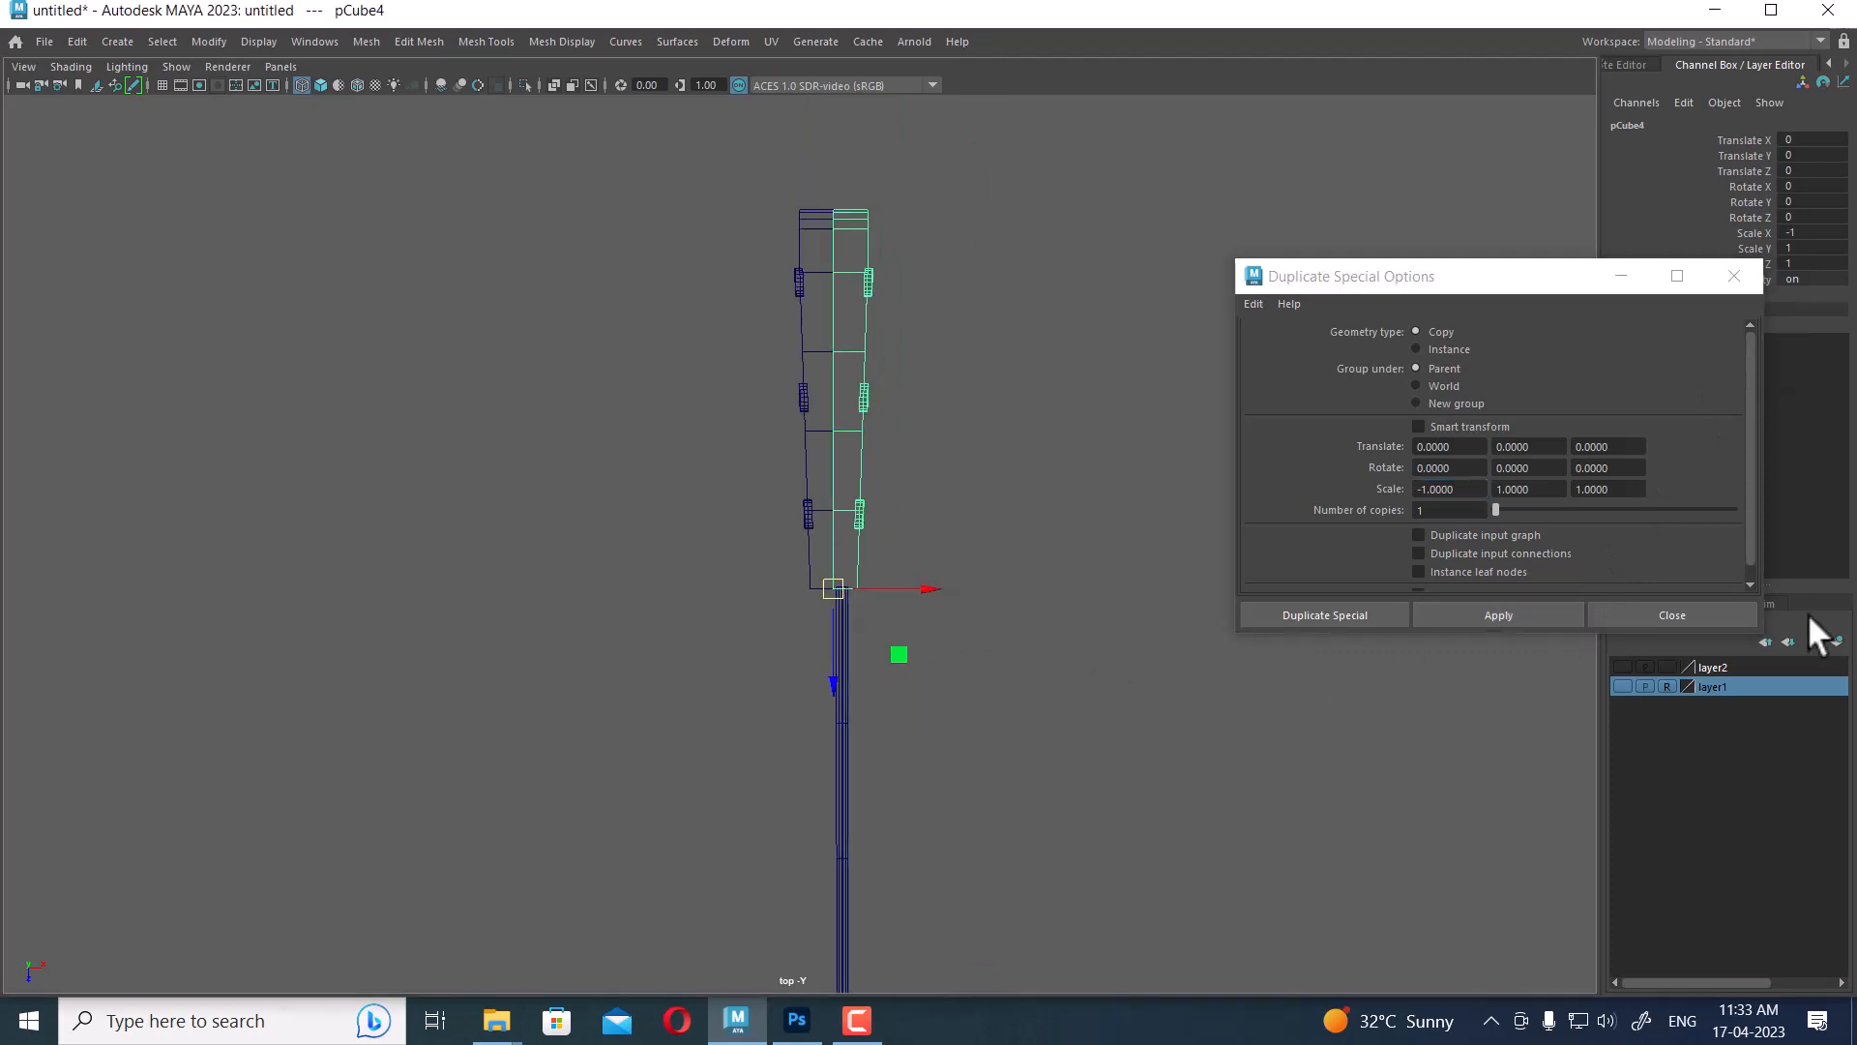
Combine the original and mirrored handle halves into a single mesh
left_click(1598, 615)
scroll(1210, 727, "up", 3)
scroll(853, 728, "up", 2)
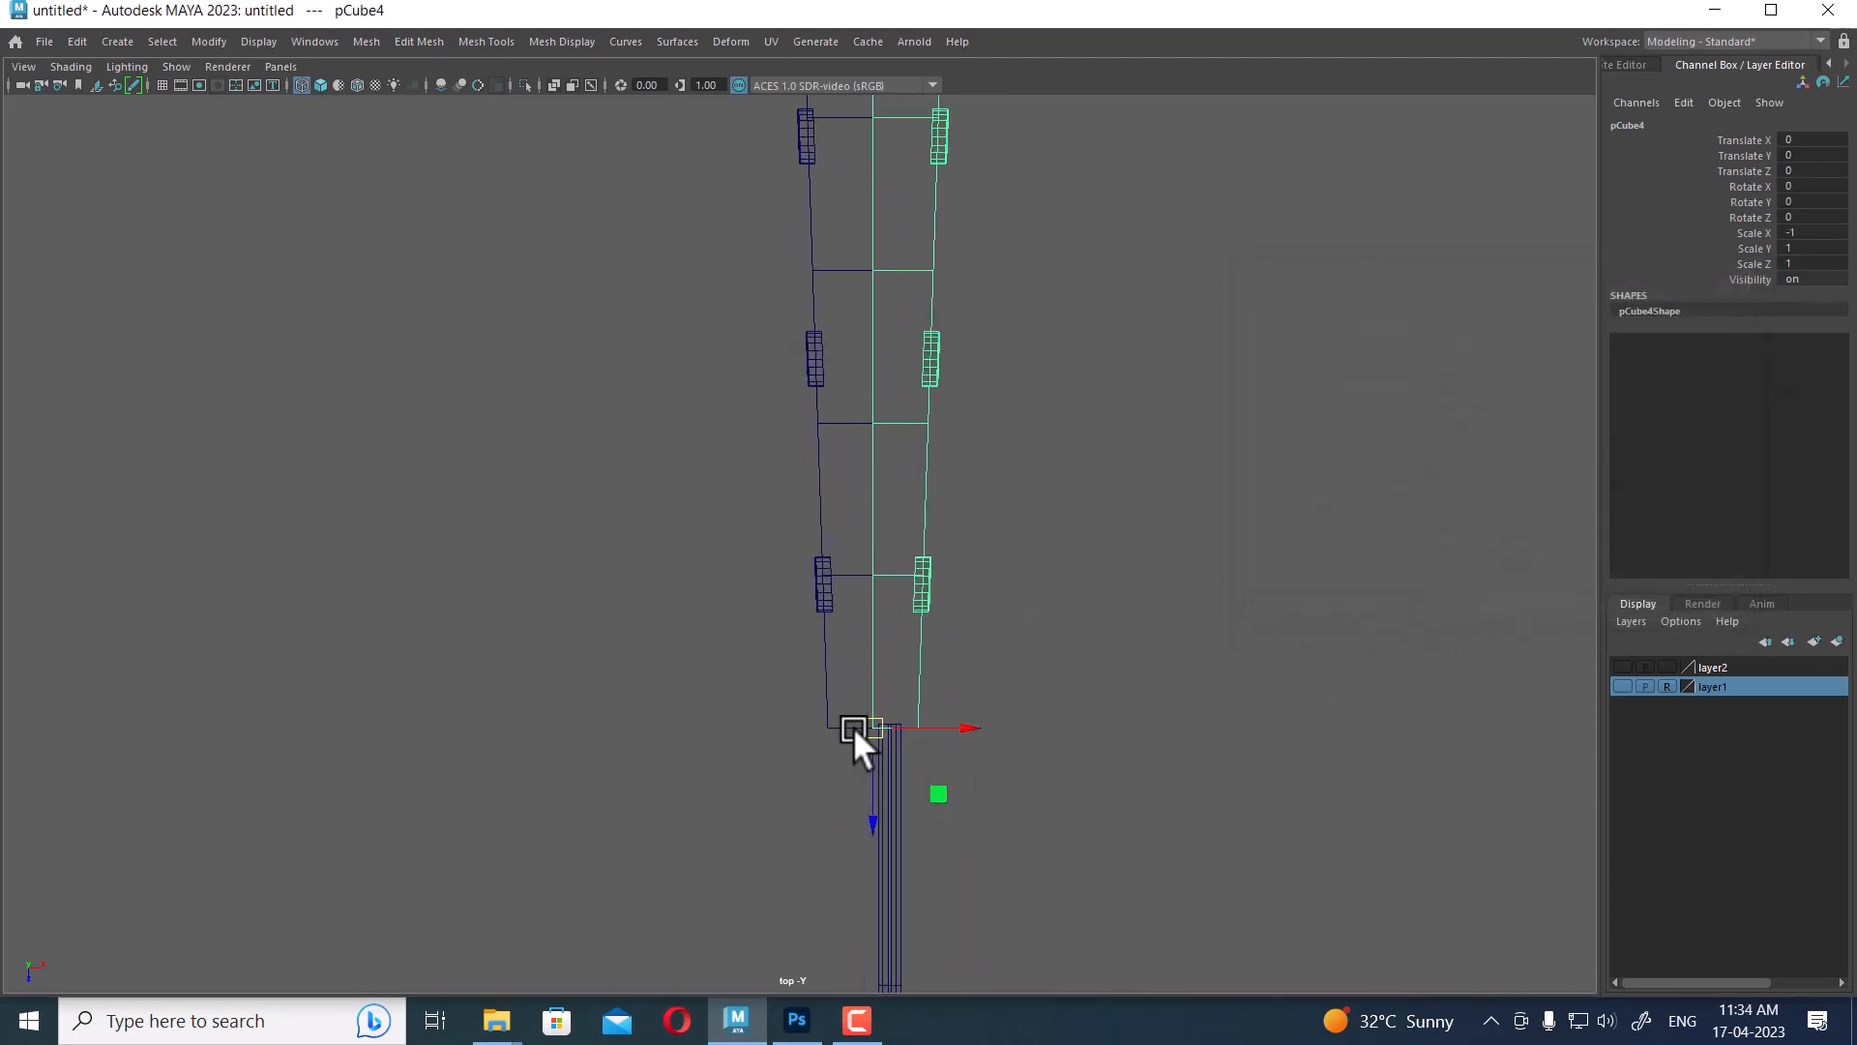
scroll(981, 528, "down", 2)
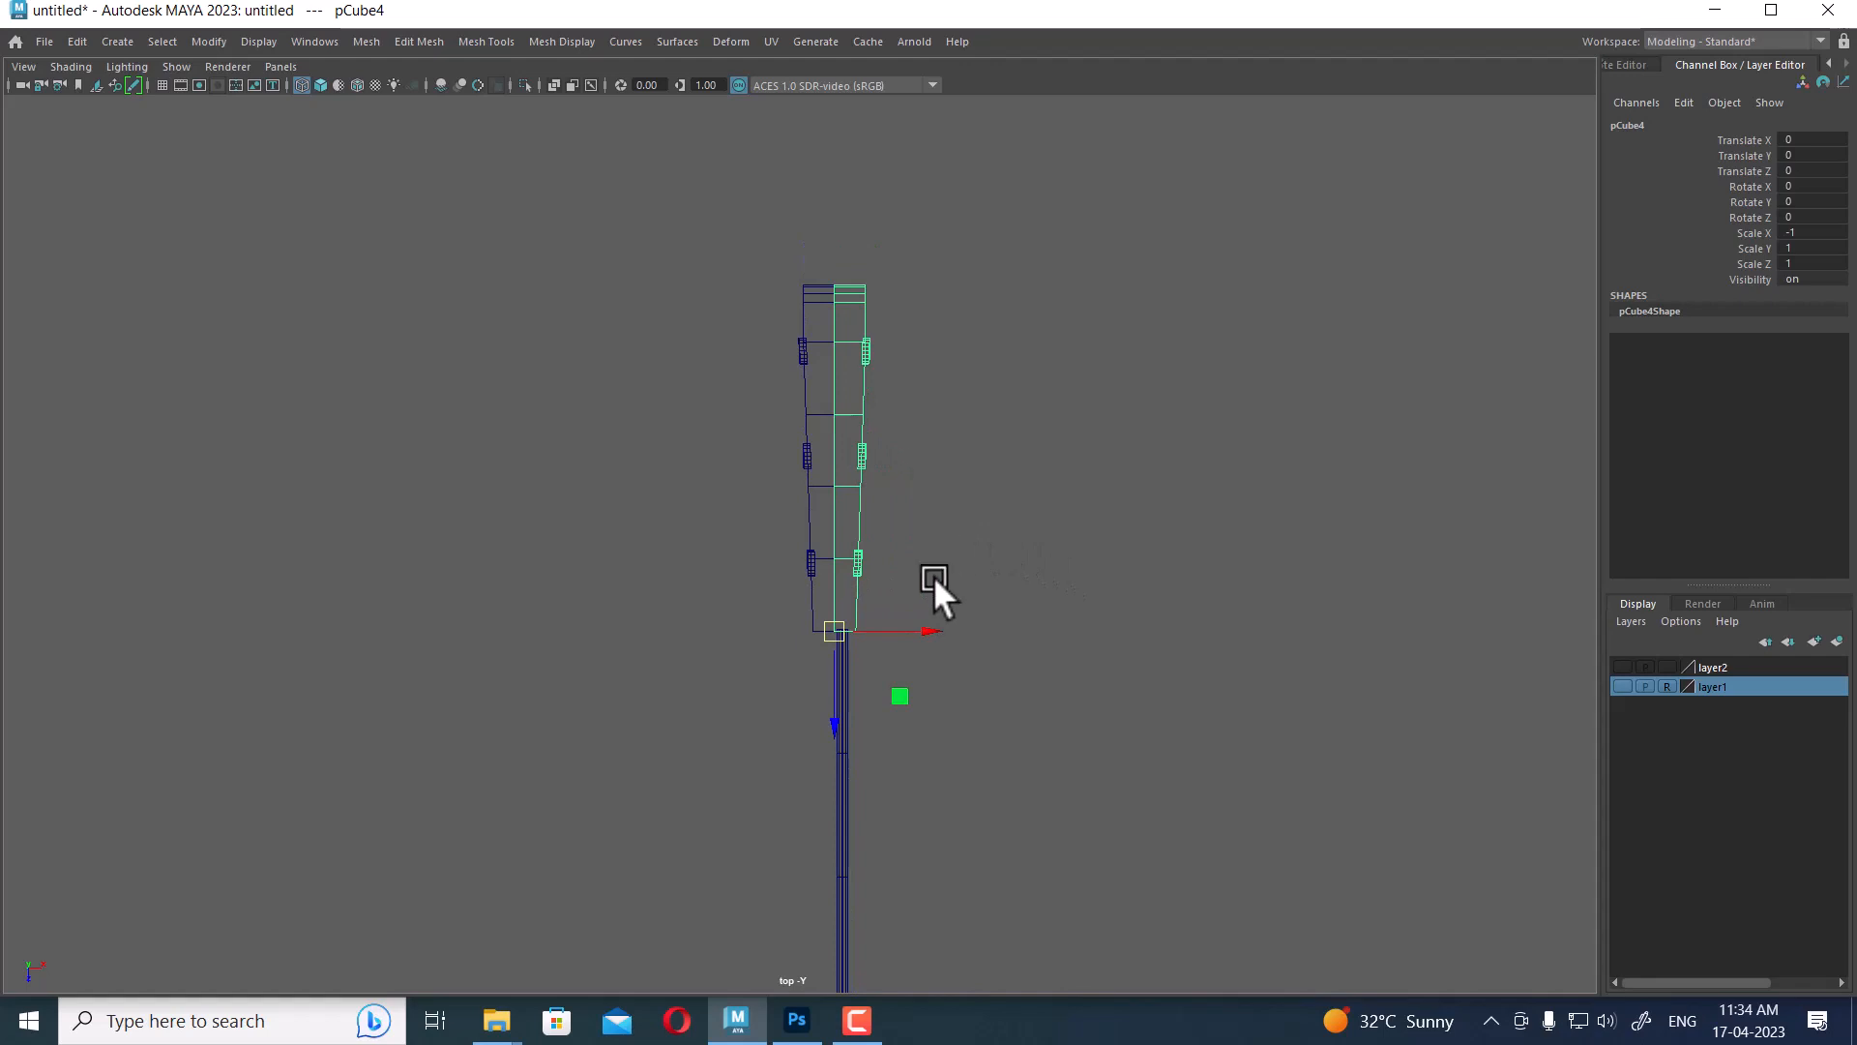
left_click(933, 377)
left_click(860, 284)
left_click(797, 288)
left_click(844, 294)
left_click(851, 292, "shift")
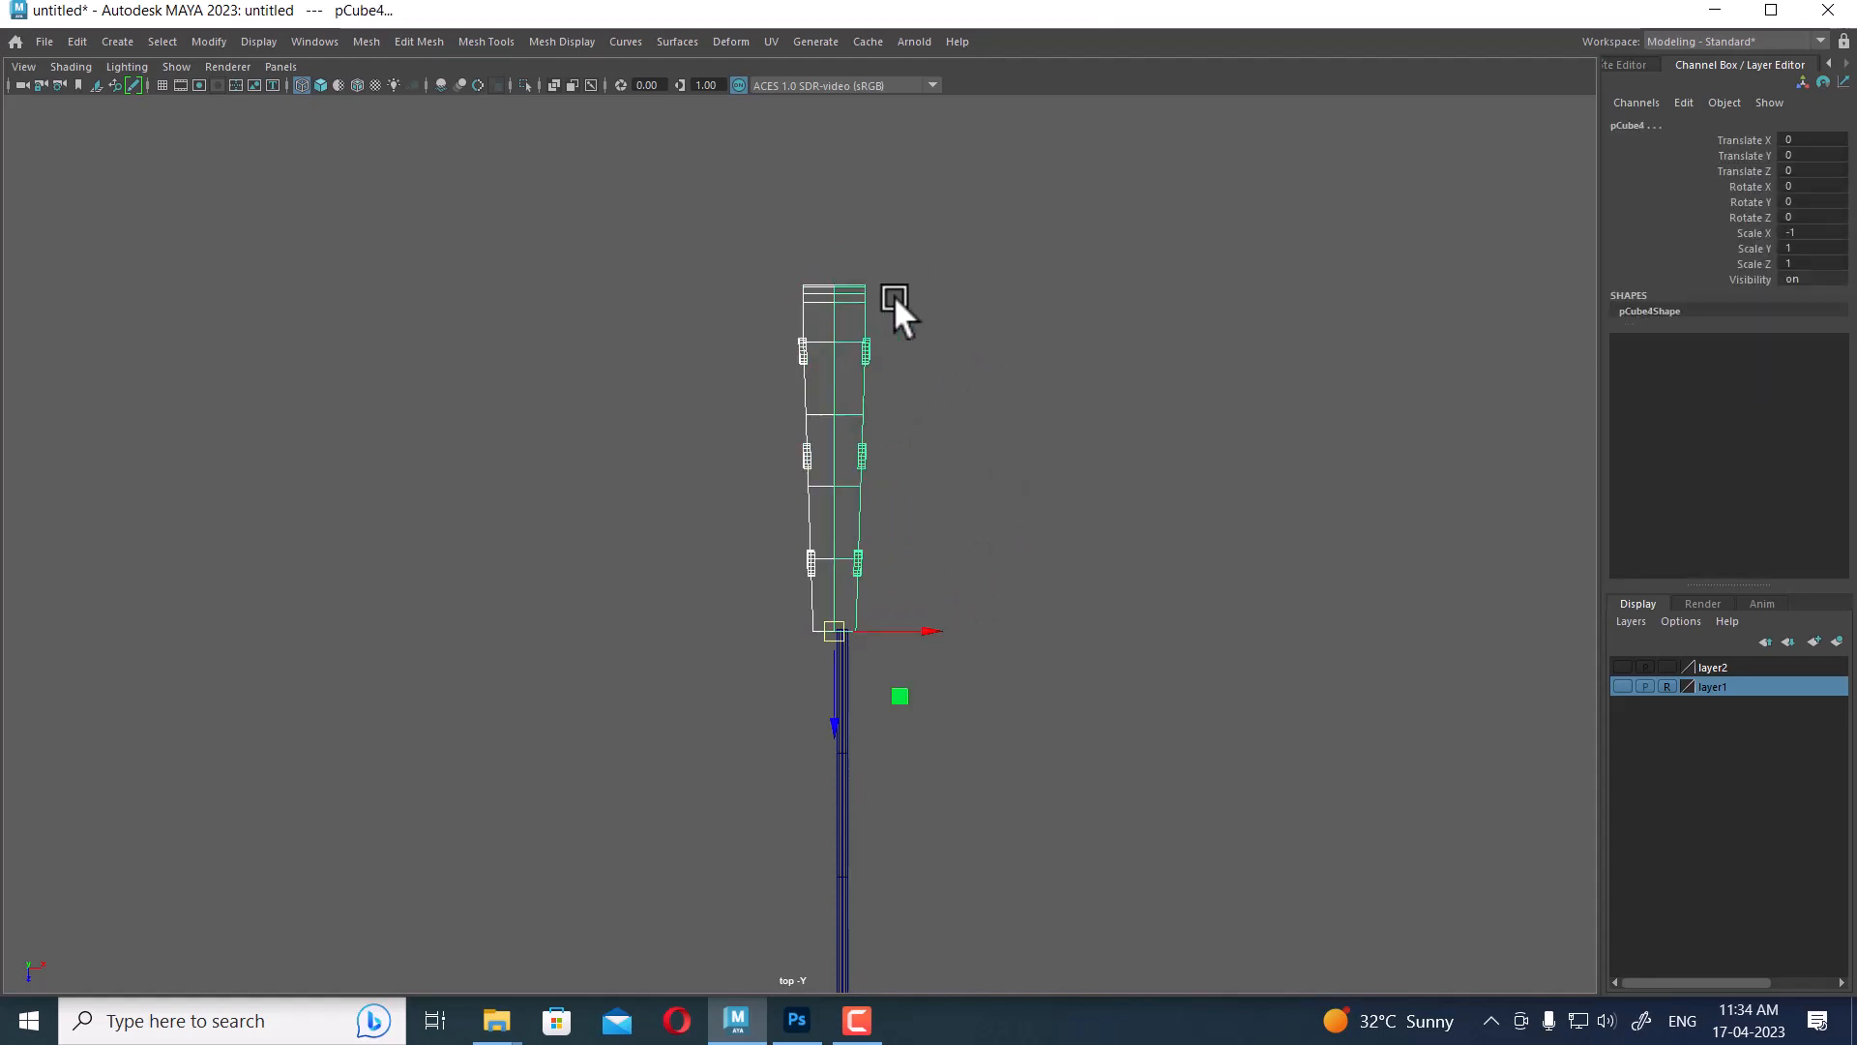
right_click_drag(984, 275, 981, 682, "shift")
Merge the vertices along the handle's centre seam with a distance threshold of 0.01, keeping the seam's shape
right_click_drag(1318, 321, 1224, 322)
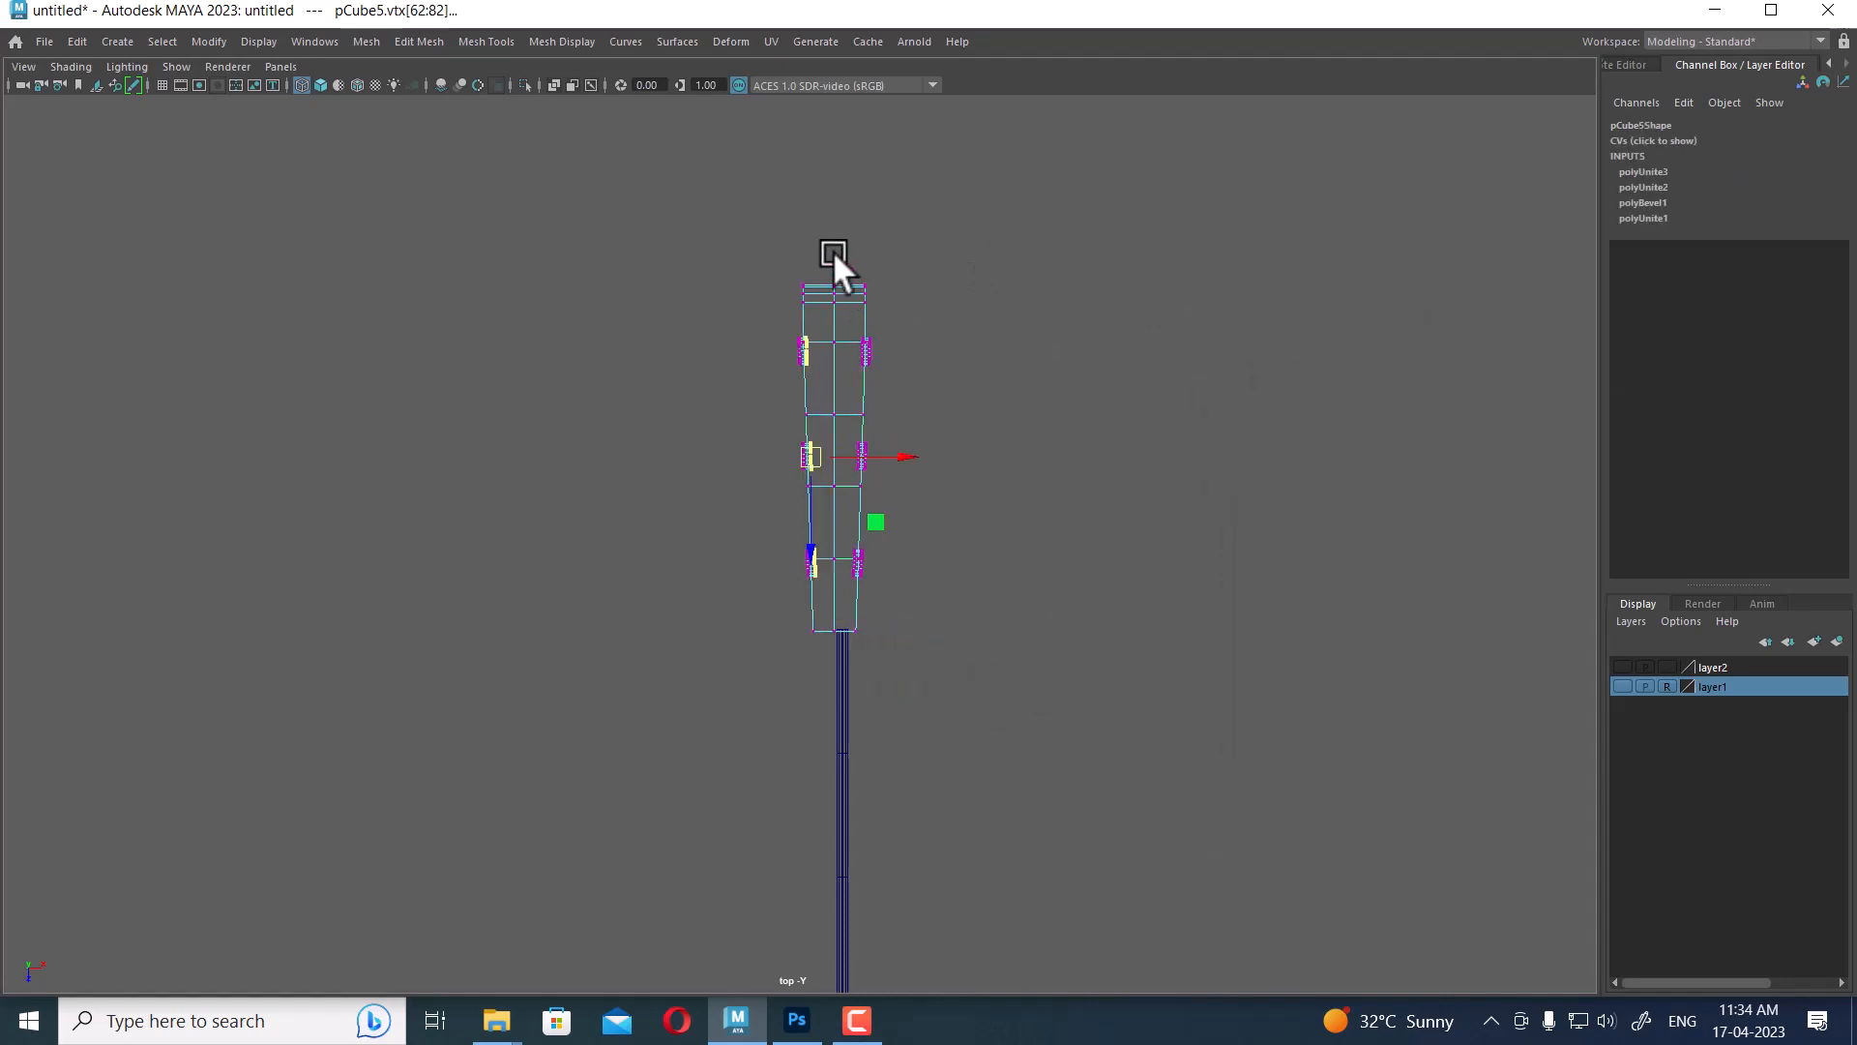
left_click_drag(827, 256, 838, 658)
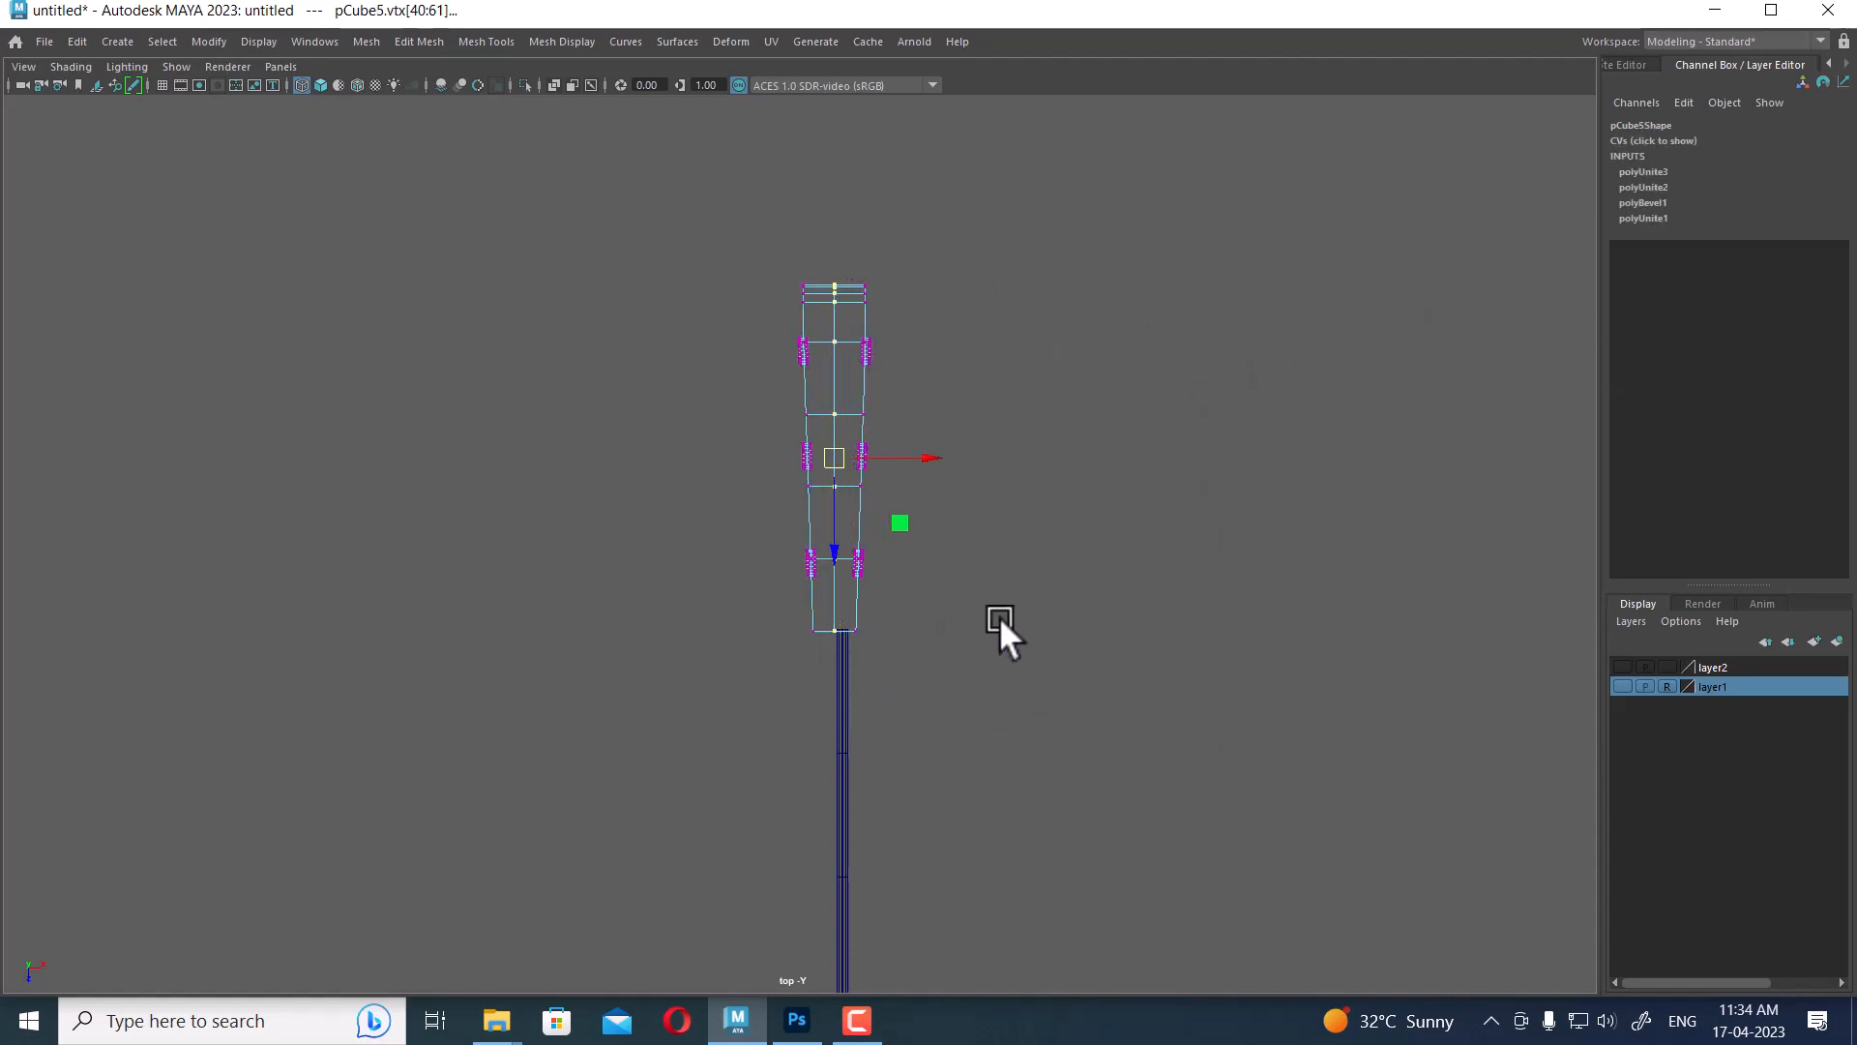
right_click_drag(1108, 535, 1098, 370, "shift")
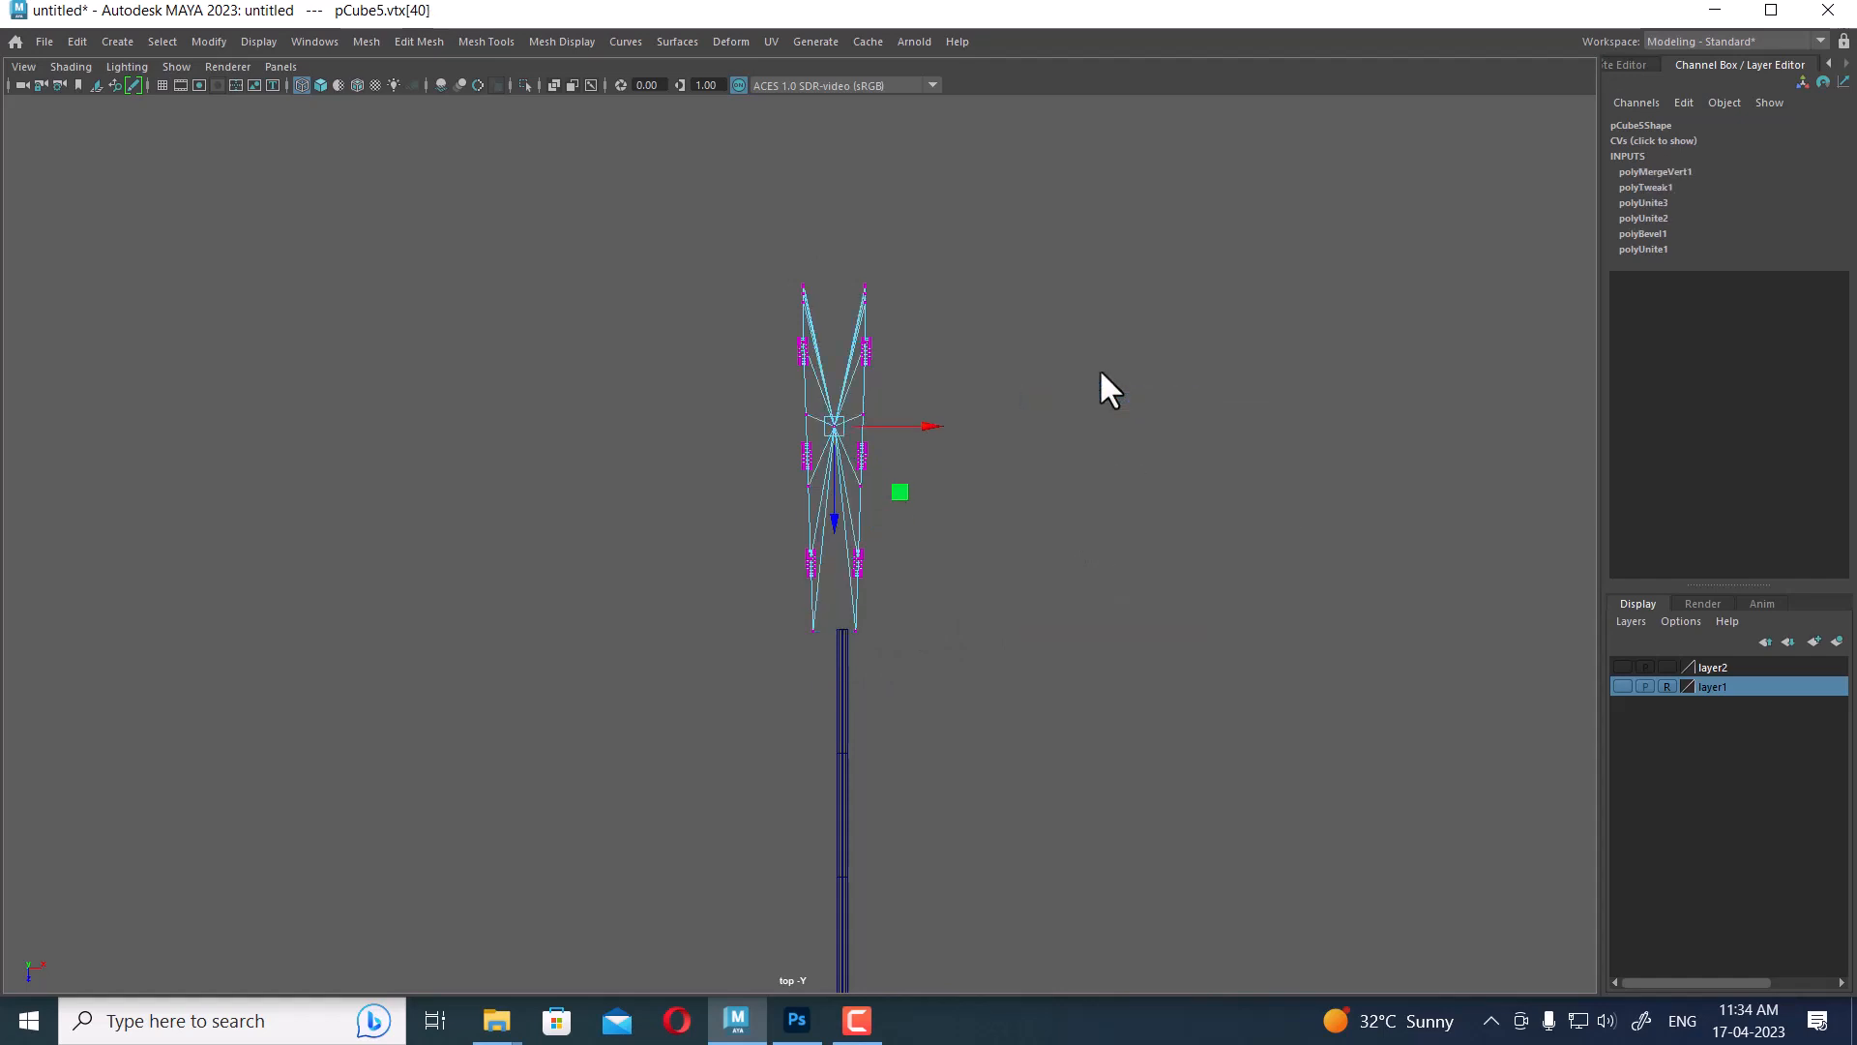
key("ctrl+z")
right_click_drag(1137, 485, 1205, 344, "shift")
key("space")
left_click_drag(1194, 516, 1170, 333)
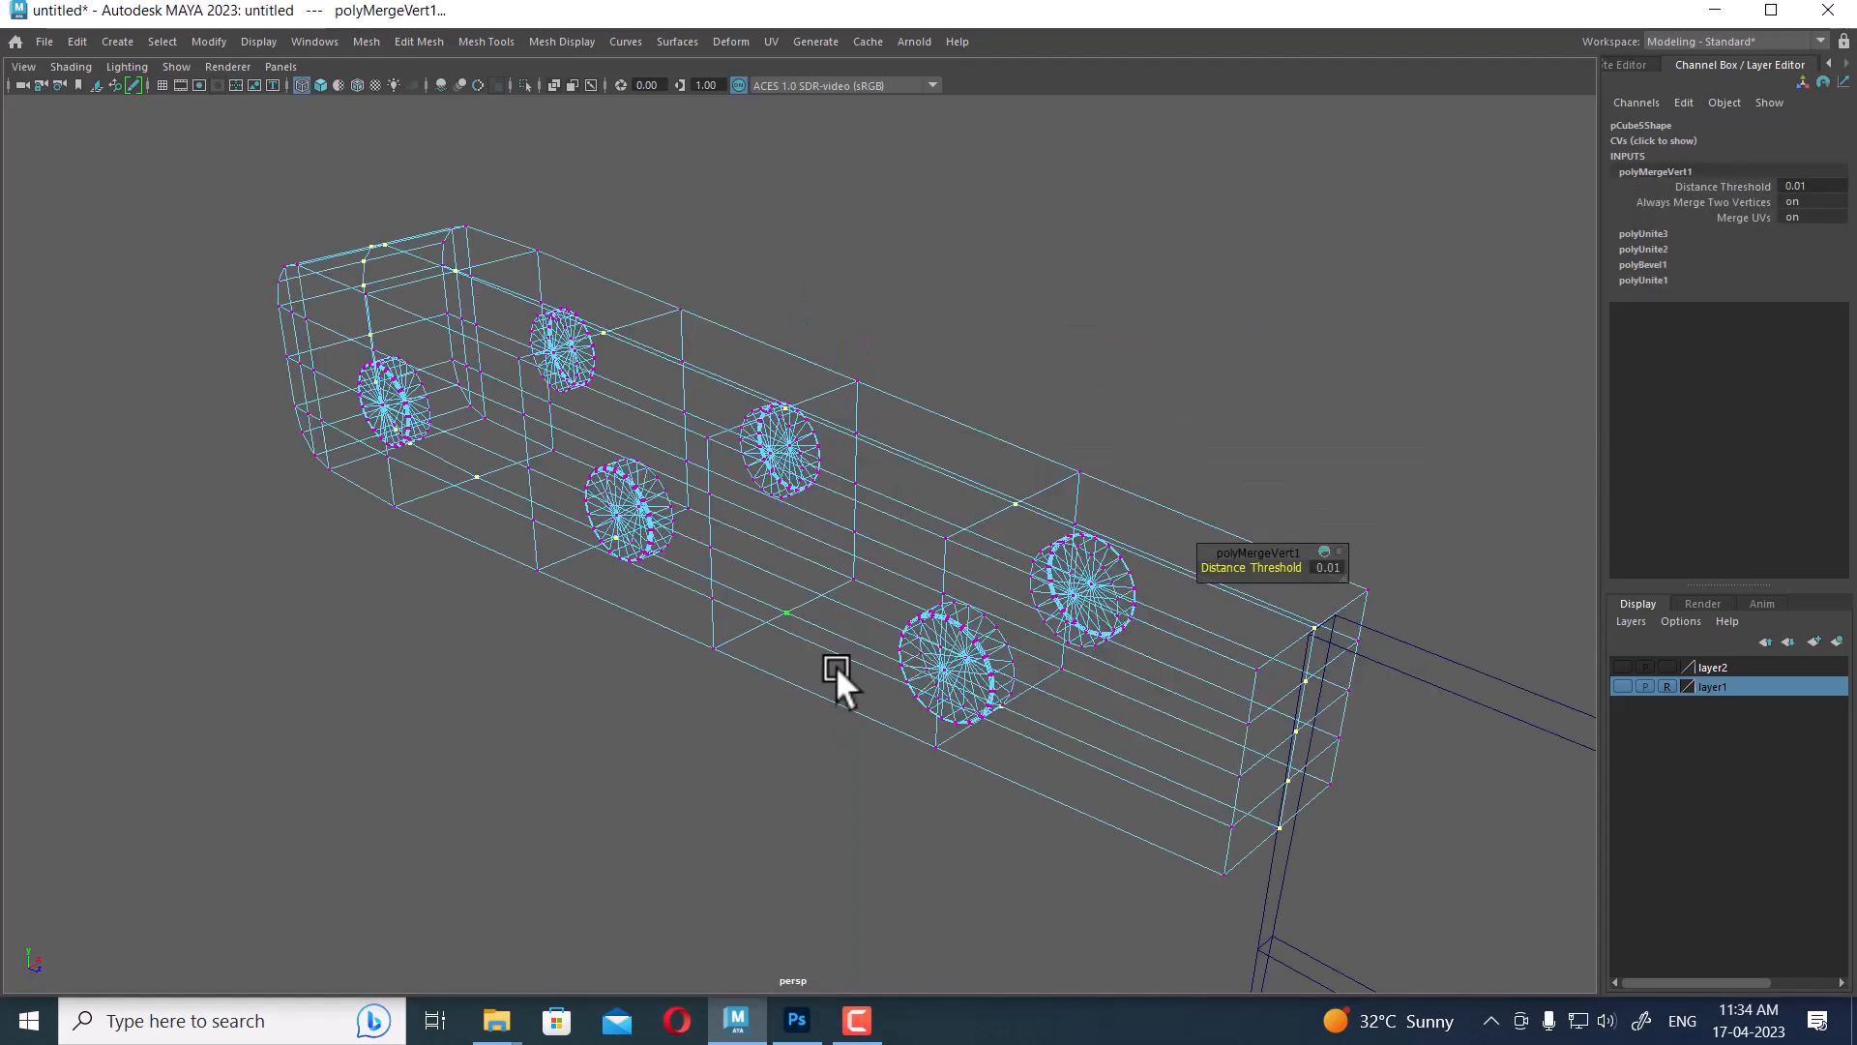
Inspect the joined handle in shaded display, toggling its smooth preview on and off
key("5")
mouse_move(712, 695)
left_mouse_down("alt")
mouse_move(840, 506)
mouse_move(1126, 275)
left_mouse_up("alt")
left_click(1126, 276)
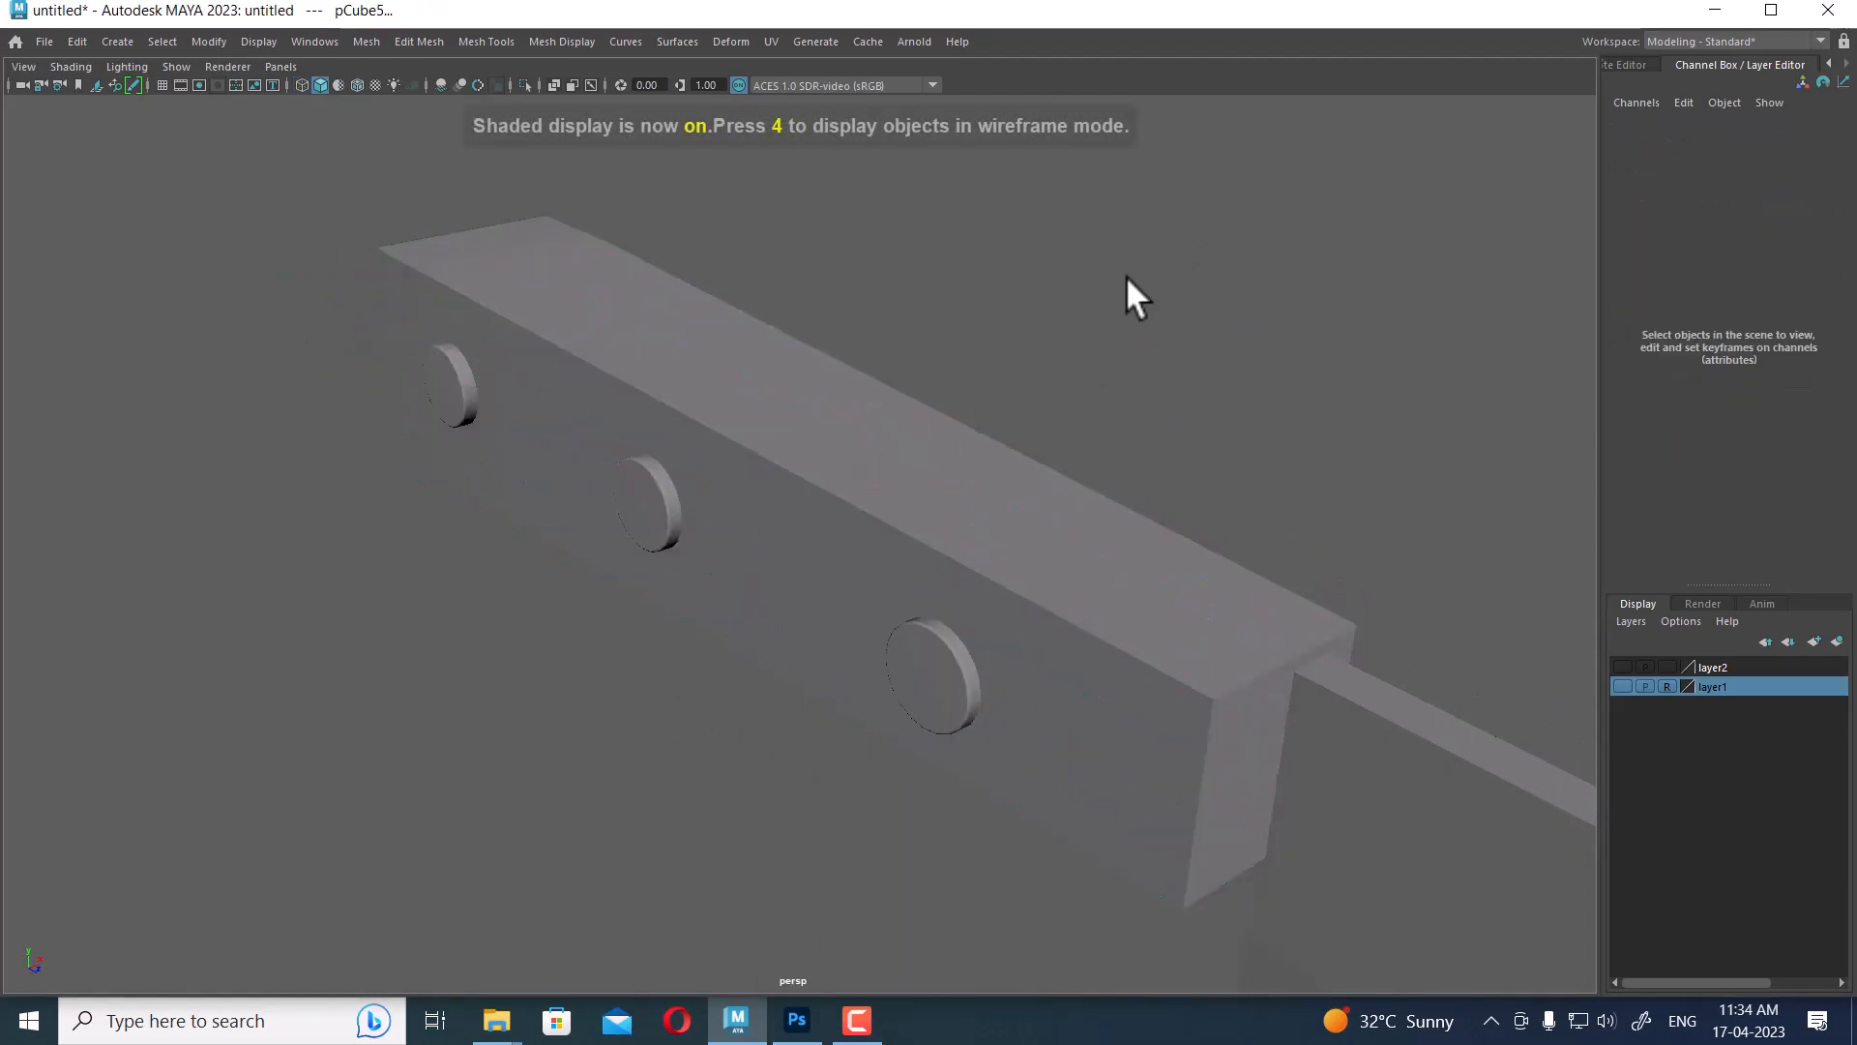
left_click(1048, 525)
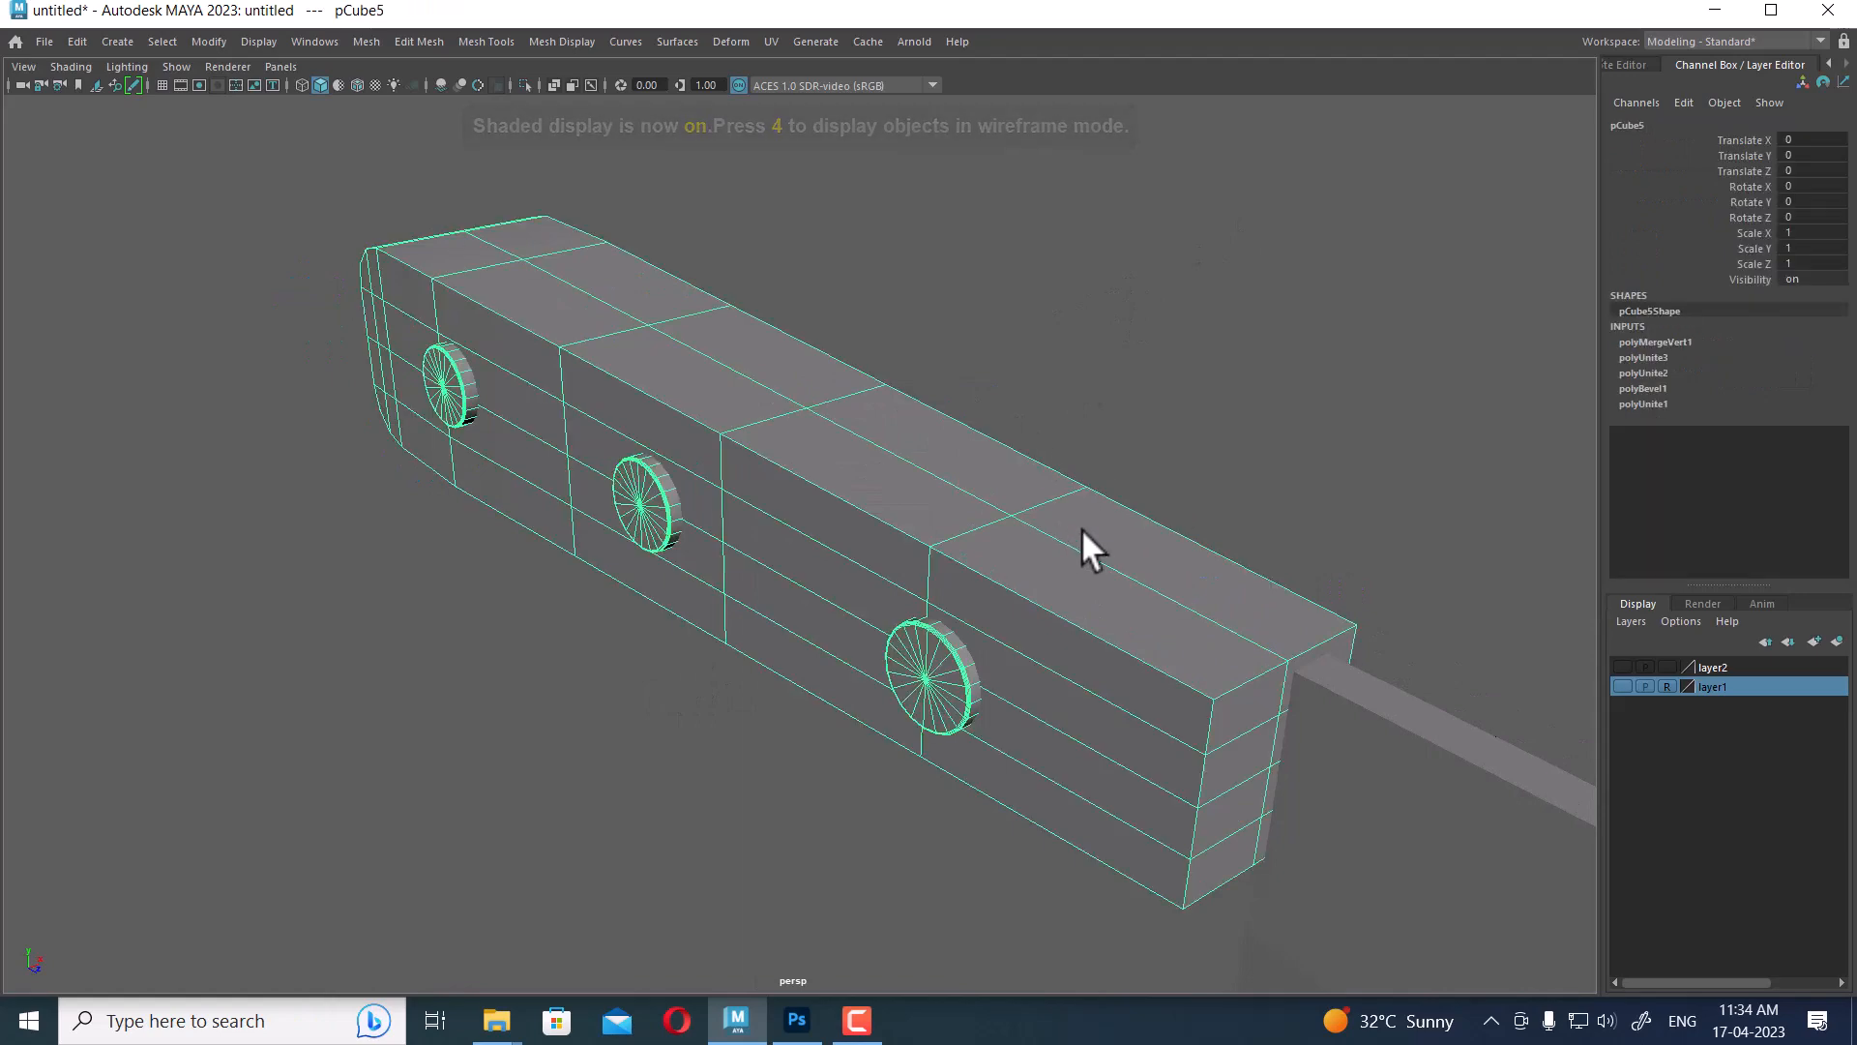
key("3")
left_click(1410, 490)
mouse_move(1368, 663)
left_mouse_down("alt")
mouse_move(1290, 661)
mouse_move(1368, 651)
left_mouse_up("alt")
left_click(1227, 654)
key("1")
mouse_move(1218, 636)
right_mouse_down("alt")
mouse_move(1339, 549)
mouse_move(1228, 626)
right_mouse_up("alt")
left_click_drag(1227, 626, 1112, 503, "alt")
Show the layer1 reference drawing behind the handle in the top wireframe view
key("space")
left_click_drag(1170, 397, 1070, 398)
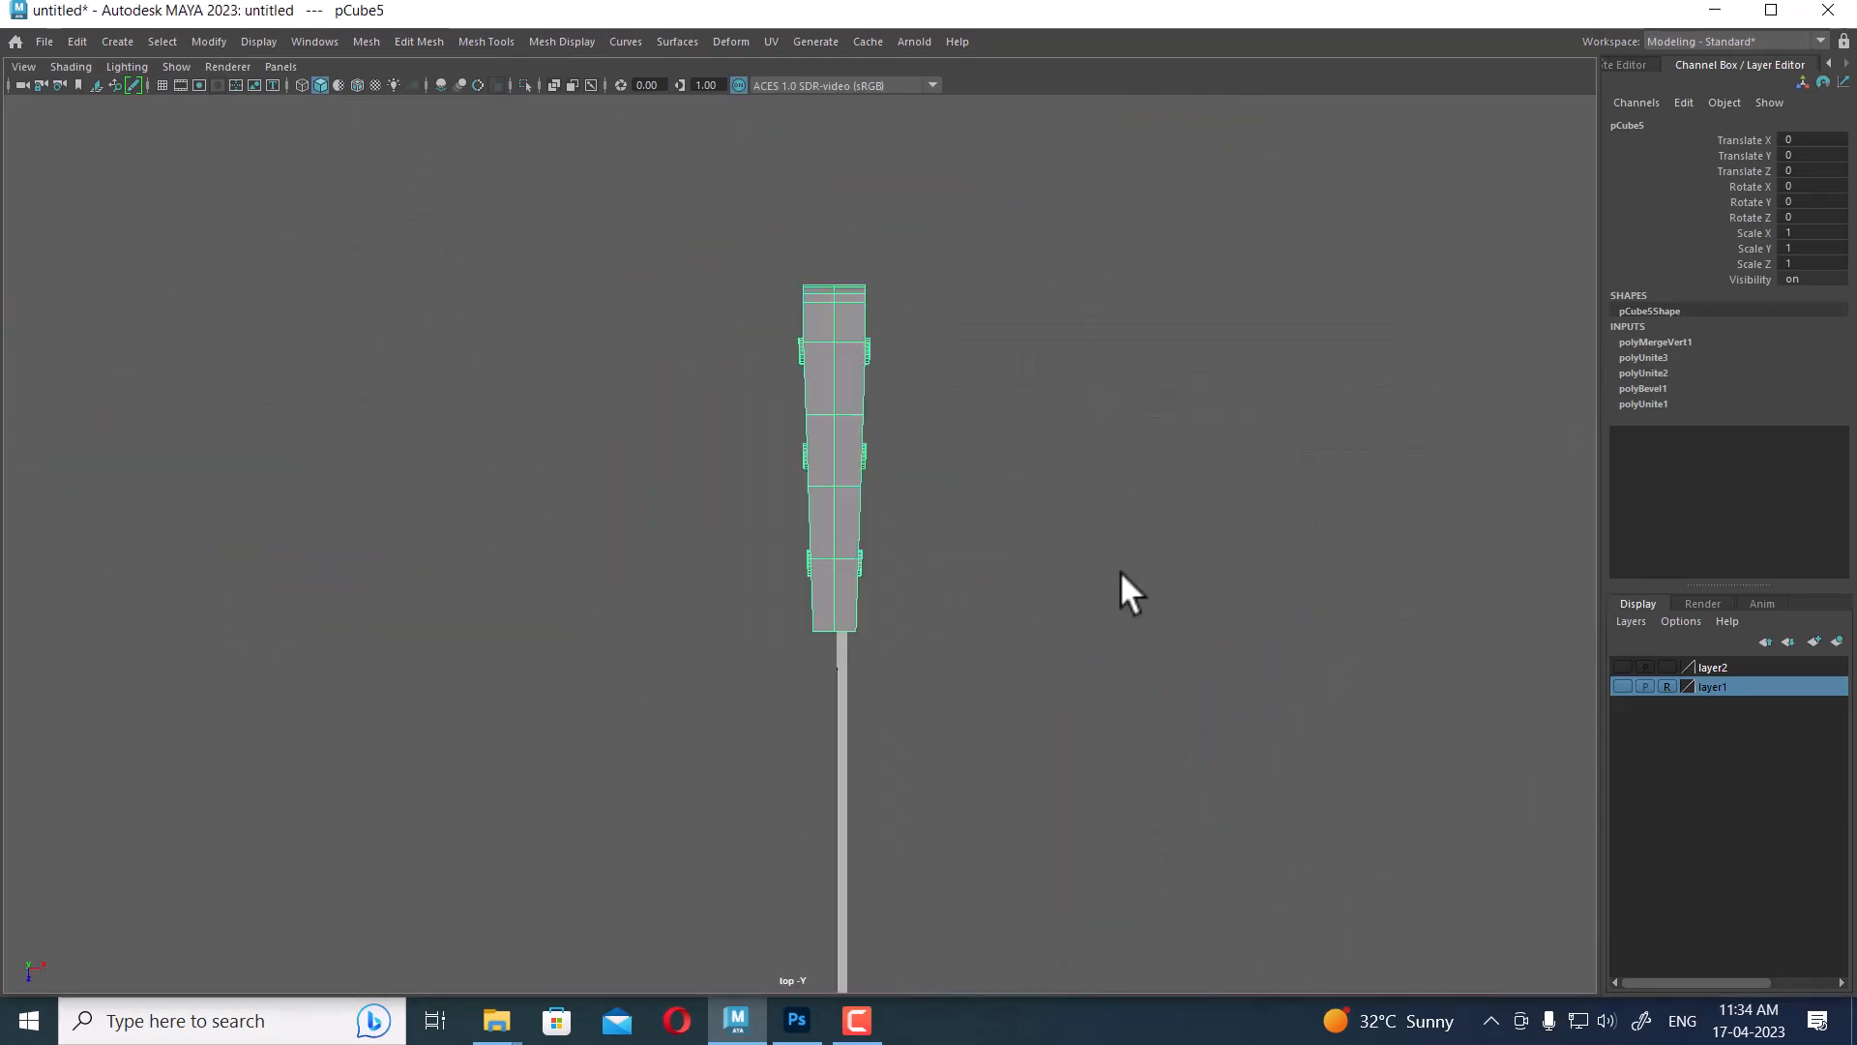
right_click_drag(1118, 570, 1179, 719, "alt")
middle_click_drag(1106, 690, 1111, 648, "alt")
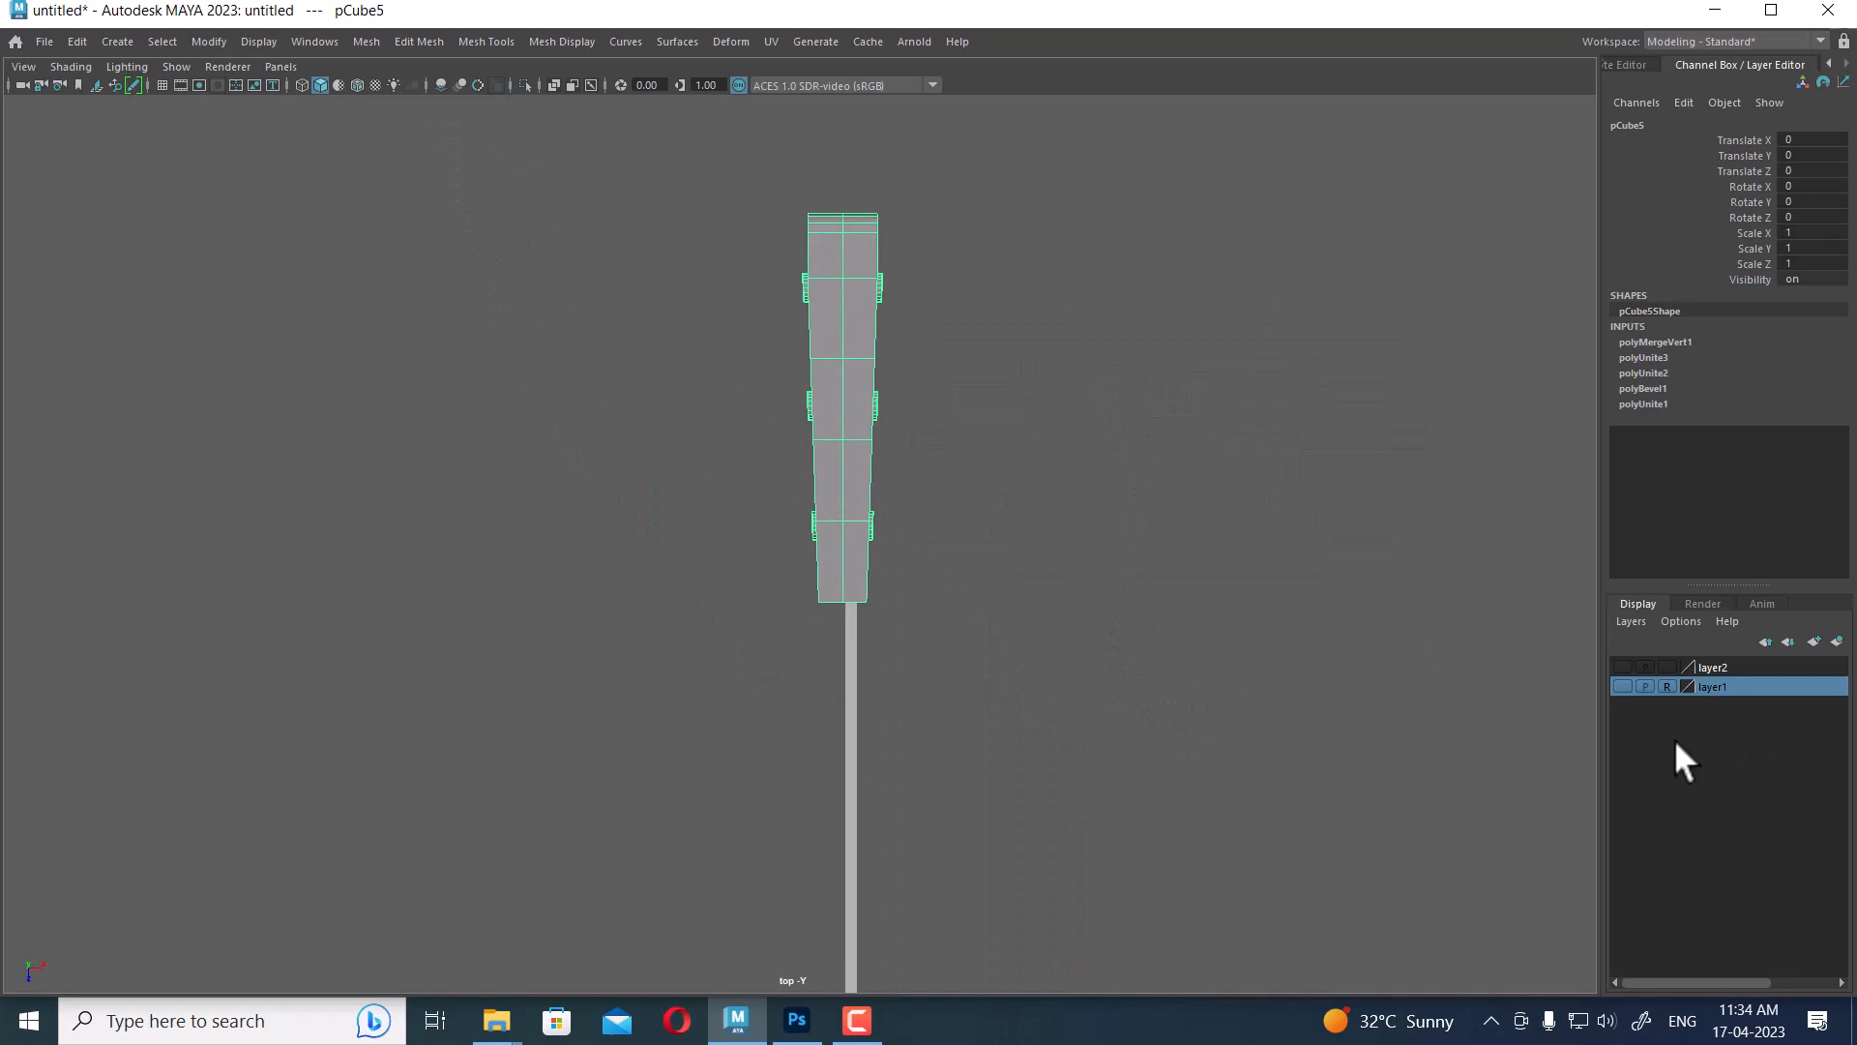
left_click(1622, 685)
right_click_drag(1099, 651, 1352, 783, "alt")
key("4")
middle_click_drag(1232, 577, 1029, 564, "alt")
right_click_drag(1028, 564, 1112, 580, "alt")
middle_click_drag(1004, 475, 977, 549, "alt")
right_click_drag(978, 549, 991, 618, "alt")
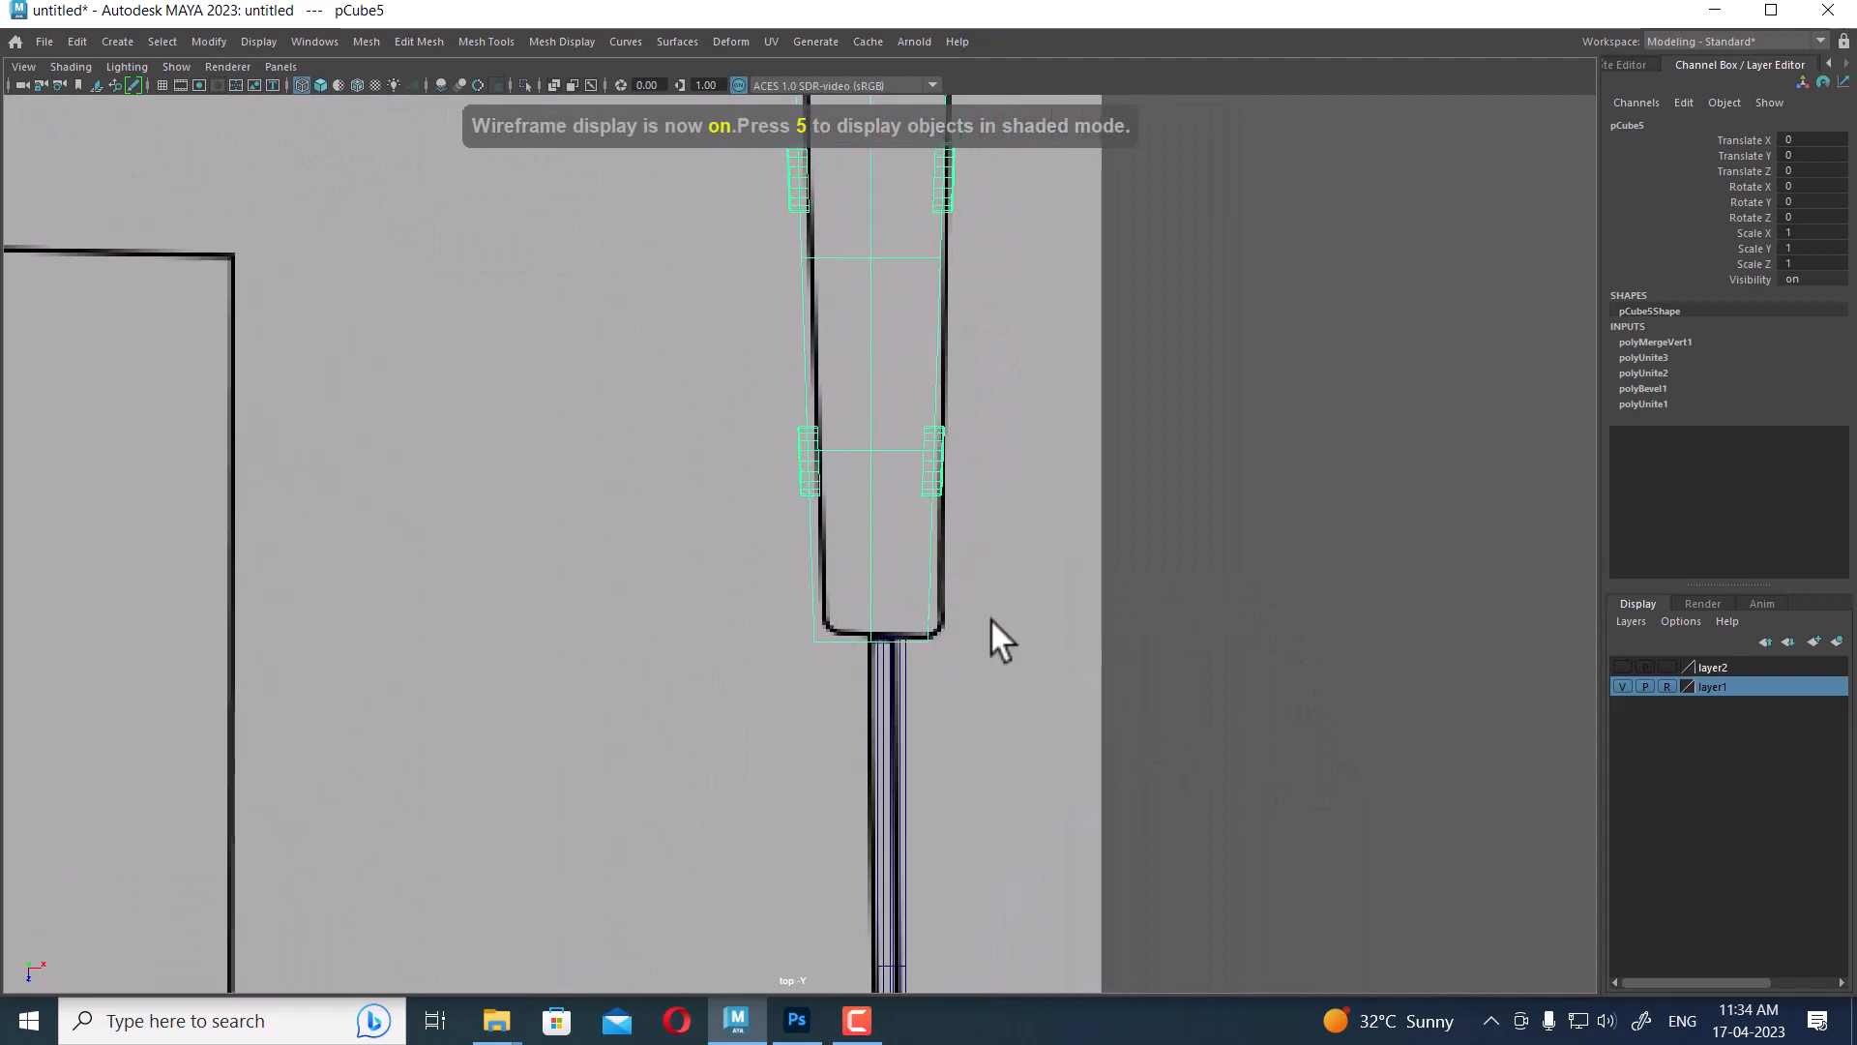
Move the handle along X to 0.028 to line it up with the reference outline and hide layer1 in the perspective view
left_click(1169, 588)
left_click(924, 610)
key("w")
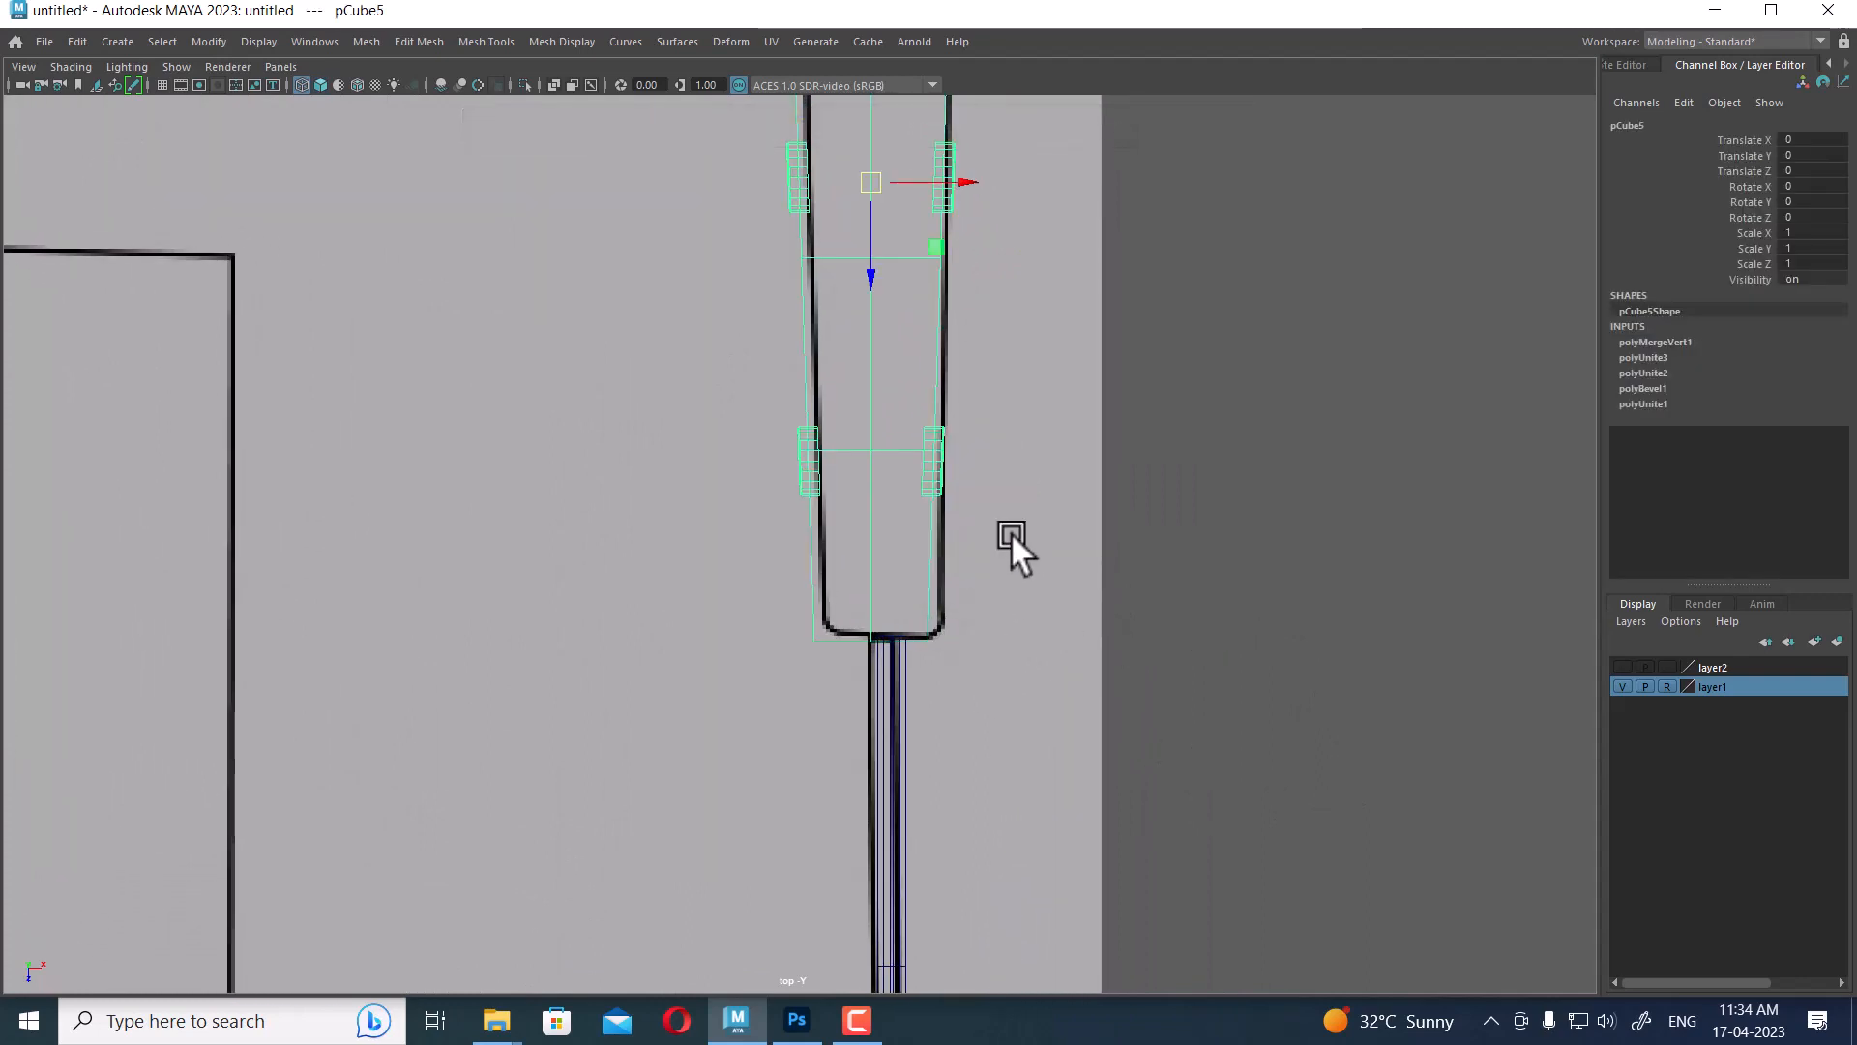
scroll(946, 314, "up", 1)
left_click_drag(972, 152, 983, 147)
right_click_drag(1058, 489, 989, 583, "alt")
key("space")
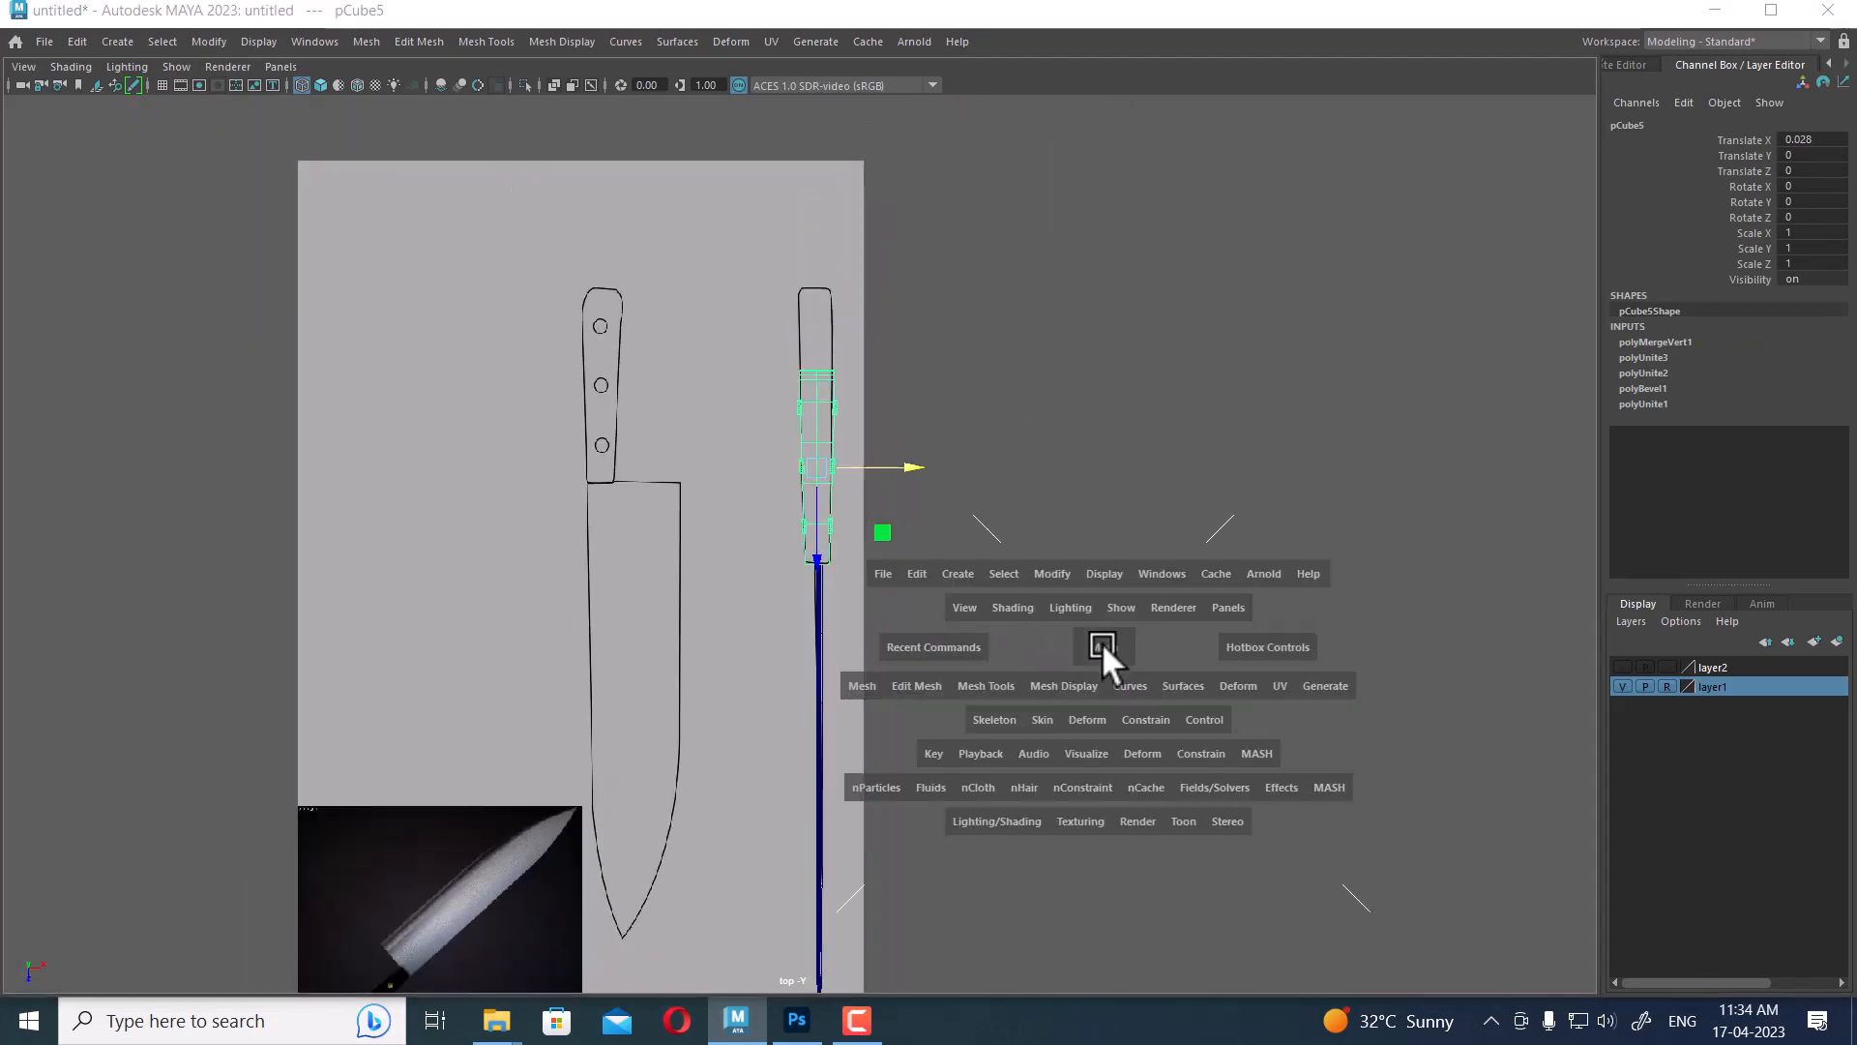
left_click_drag(1101, 641, 1330, 587)
left_click(1622, 686)
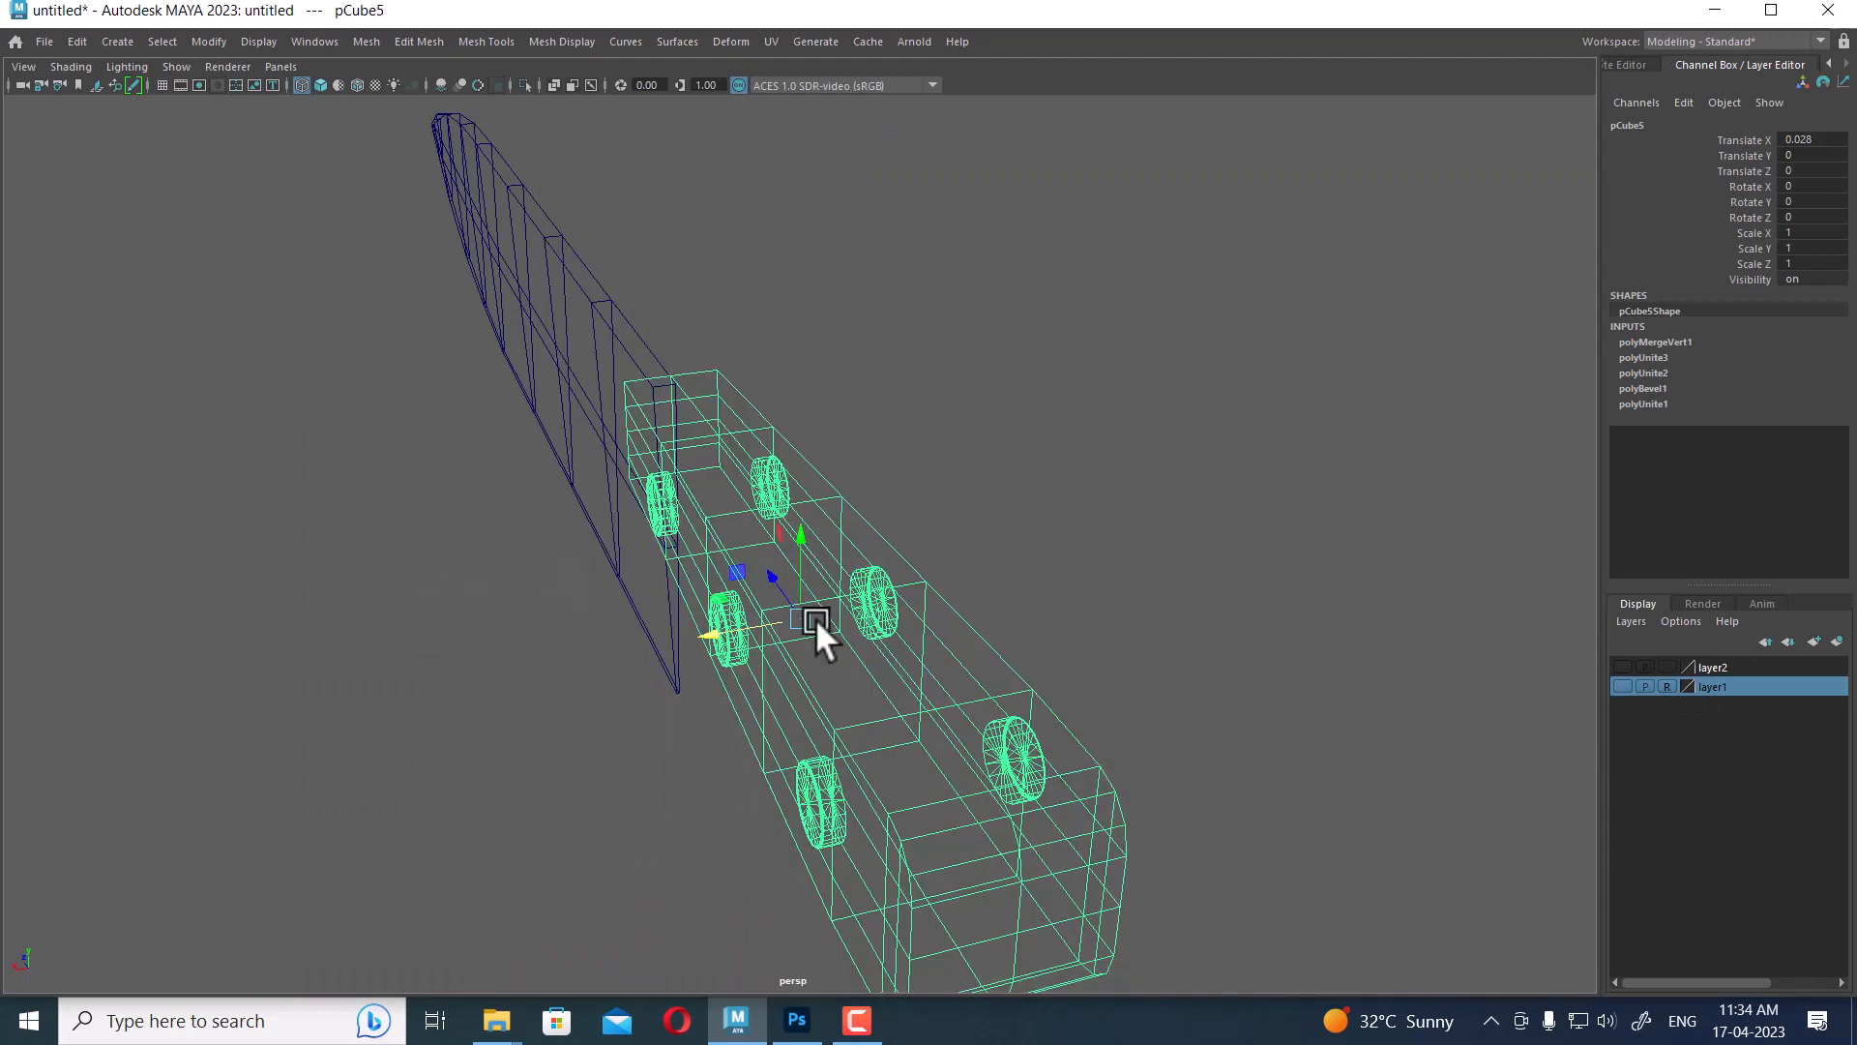
Try smoothing the handle mesh with one division
mouse_move(816, 618)
left_mouse_down("alt")
mouse_move(1062, 555)
mouse_move(987, 564)
mouse_move(974, 431)
mouse_move(968, 455)
mouse_move(1028, 523)
mouse_move(929, 455)
mouse_move(924, 542)
mouse_move(897, 517)
left_mouse_up("alt")
key("5")
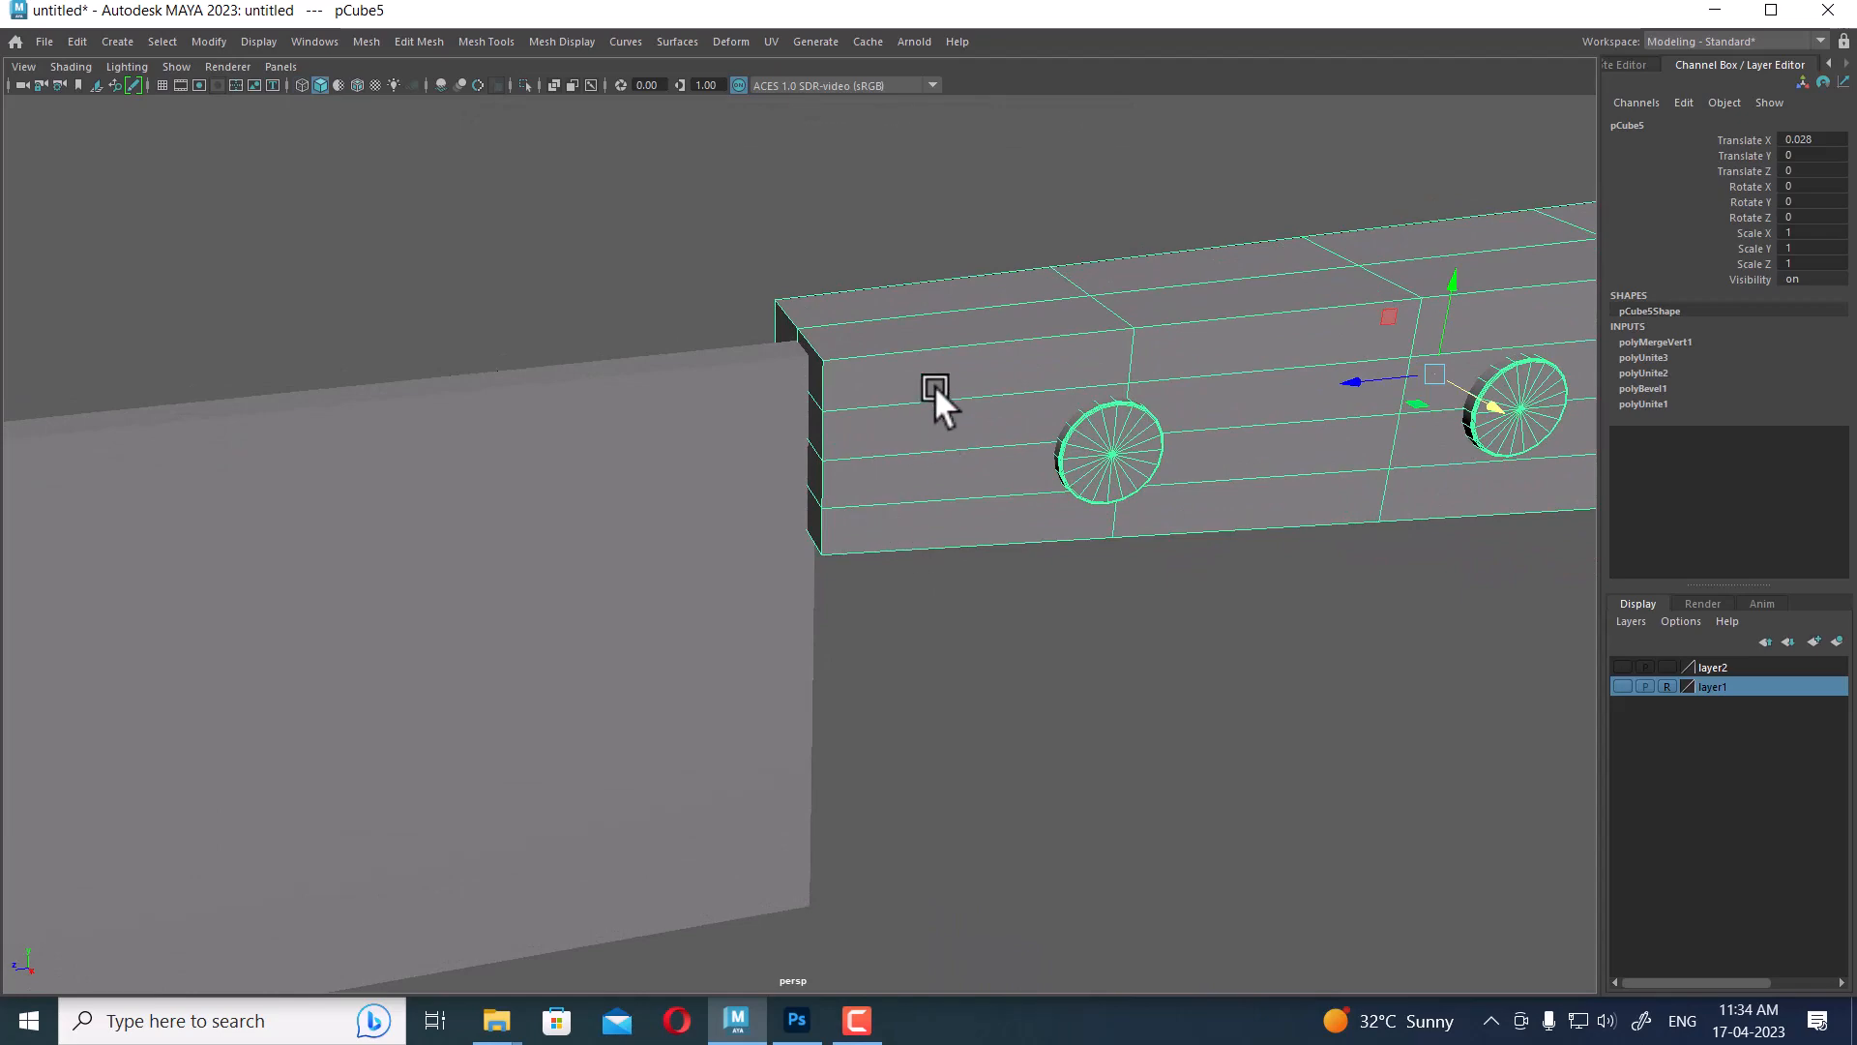
right_click_drag(1010, 280, 988, 405, "shift")
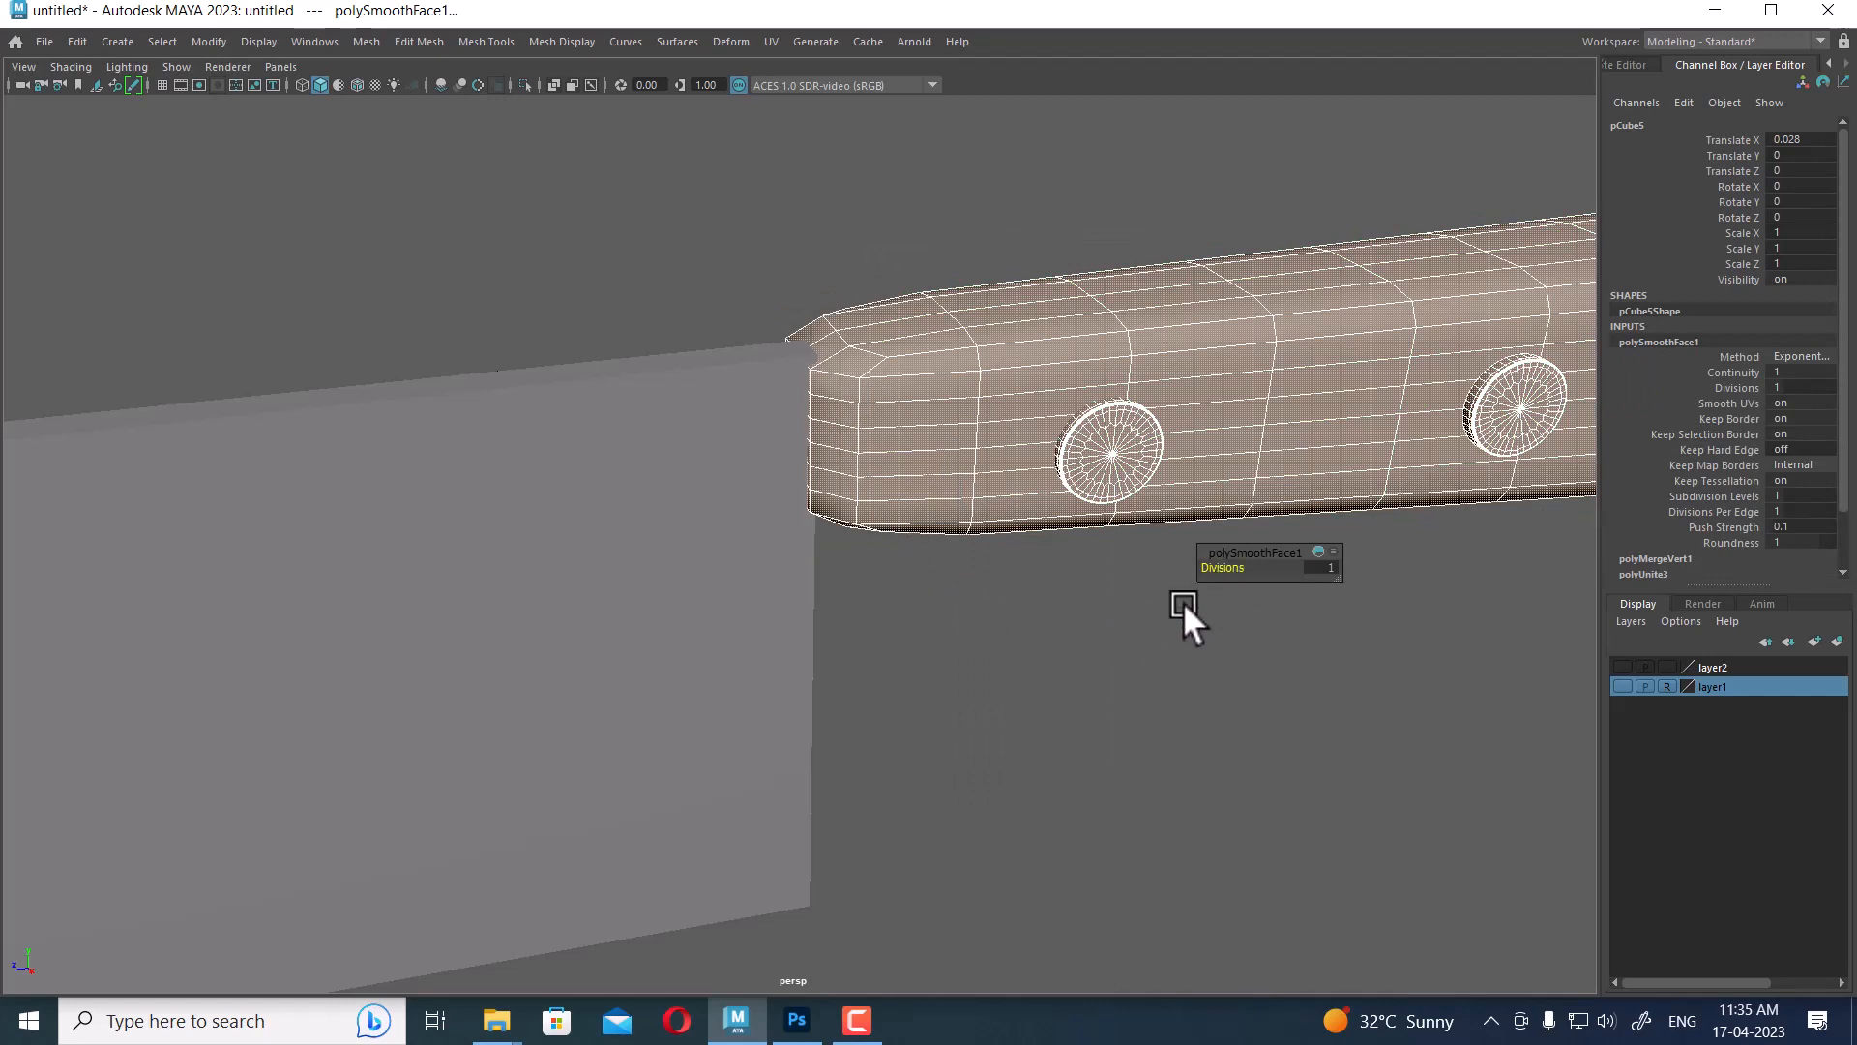
key("ctrl+z")
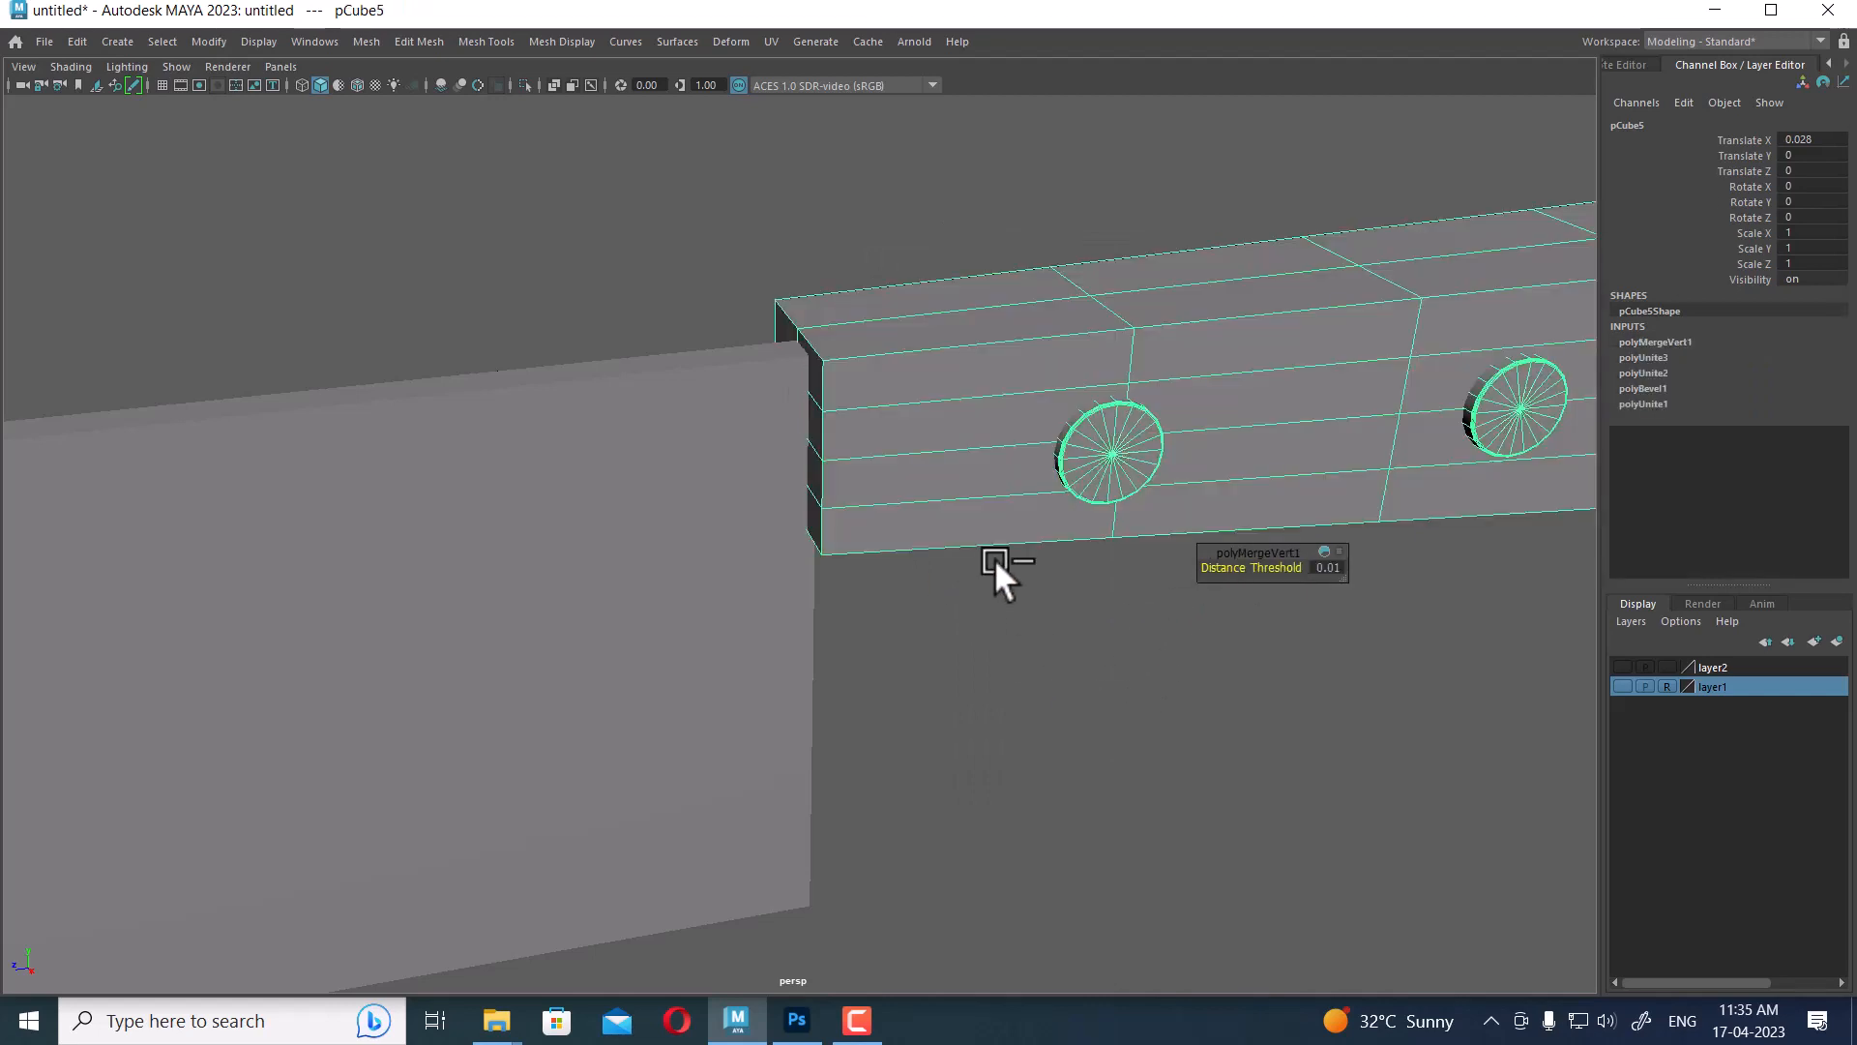
Examine the shape of the unsmoothed handle from its butt end and its blade end
left_click(992, 556)
left_click_drag(923, 377, 1054, 356, "alt")
middle_click_drag(1055, 356, 488, 262, "alt")
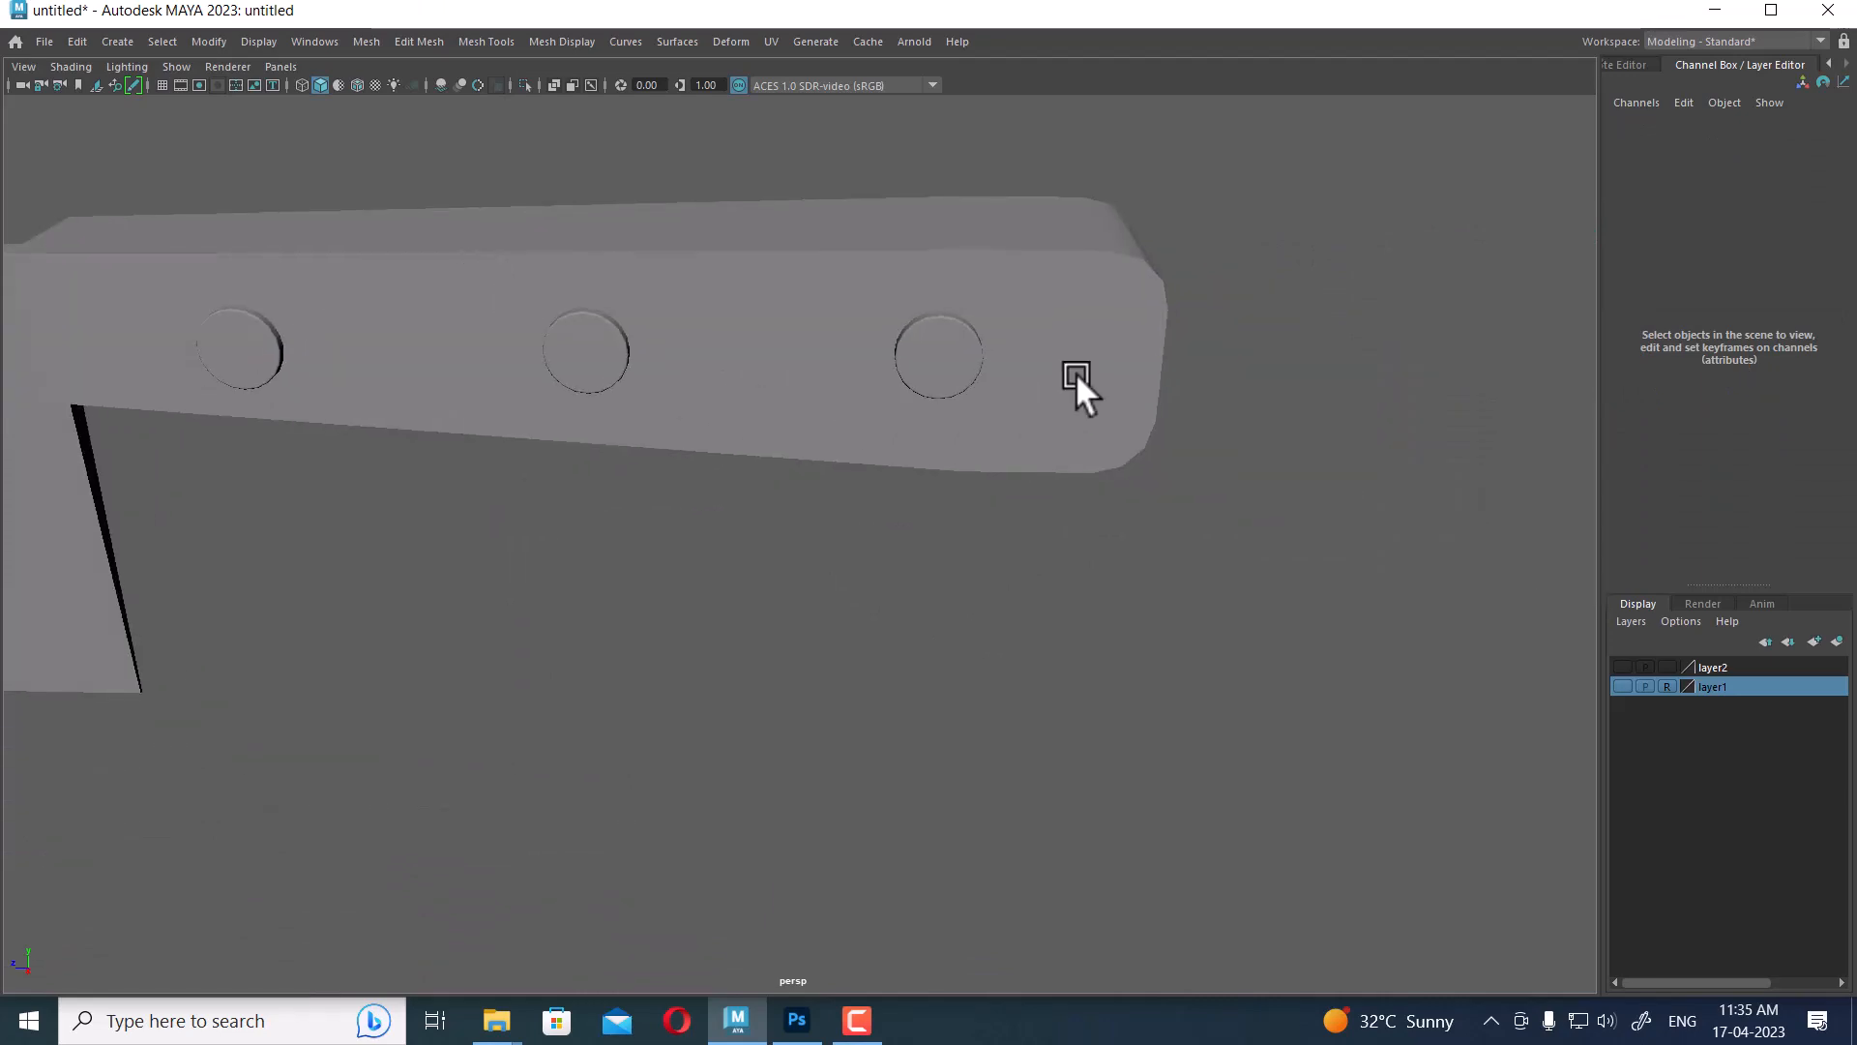
left_click_drag(1160, 300, 1055, 334, "alt")
left_click(1029, 387)
middle_click_drag(948, 416, 1001, 446, "alt")
left_click_drag(802, 406, 1015, 387, "alt")
middle_click_drag(851, 411, 841, 469, "alt")
scroll(773, 503, "up", 2)
left_click_drag(713, 534, 542, 443, "alt")
Select the handle's long top and bottom outer edges and the side edge loop at its blade end
right_click_drag(542, 443, 542, 377)
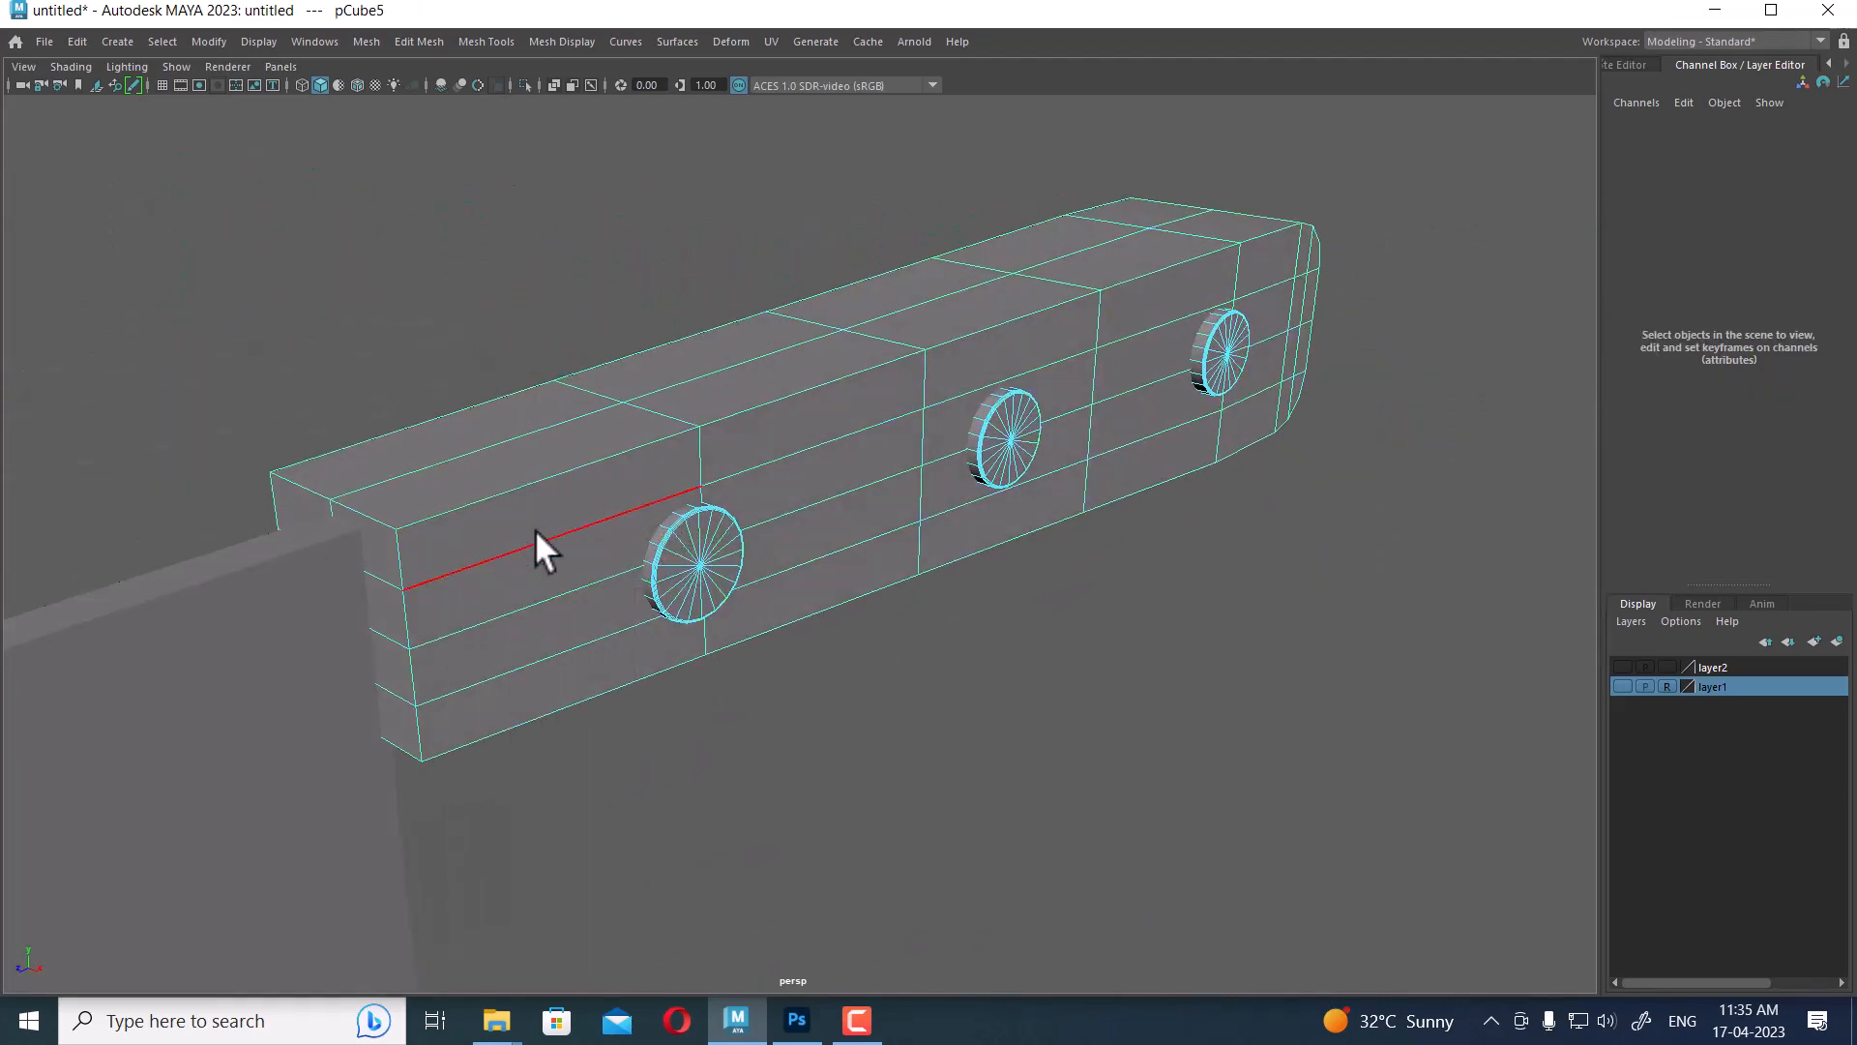
double_click(493, 498)
double_click(379, 412, "shift")
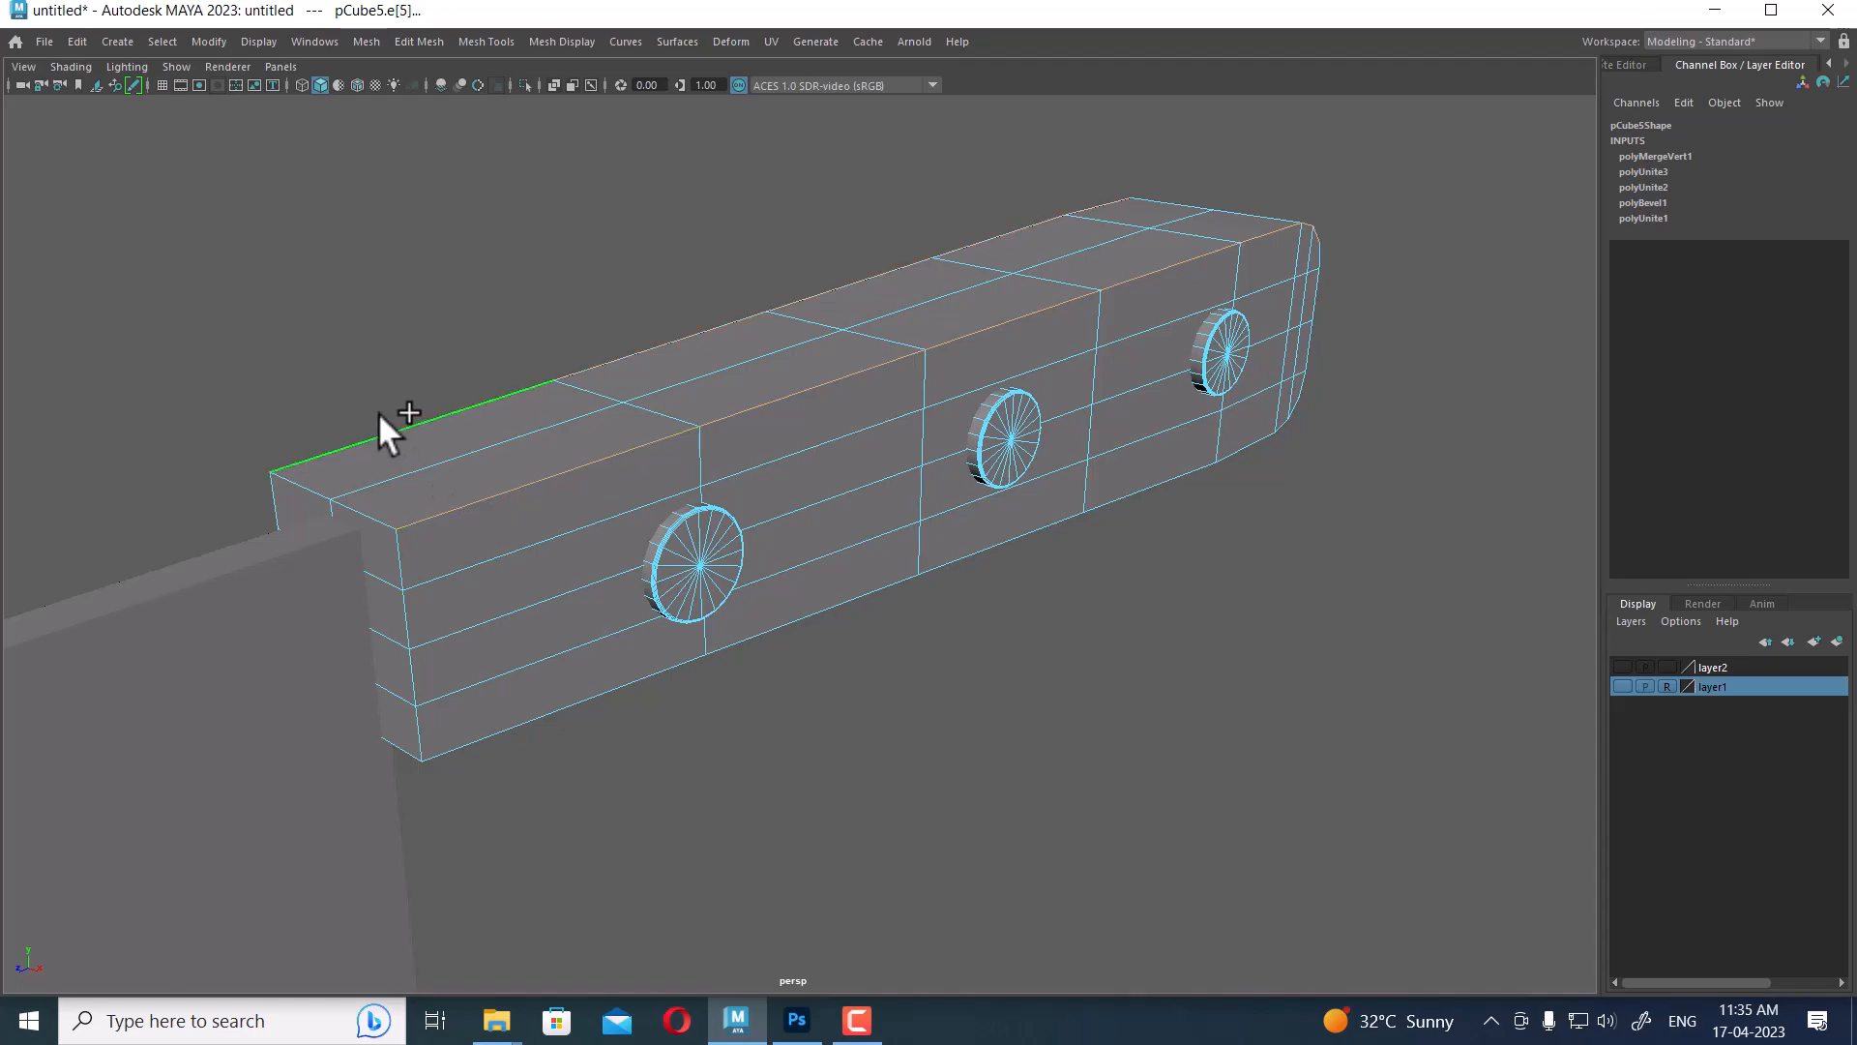
double_click(502, 729, "shift")
double_click(406, 607, "shift")
Add the remaining side edges at the handle's butt end and the opposite blade-end edge to the selection
left_click_drag(1255, 484, 863, 462, "alt")
left_click(812, 437, "shift")
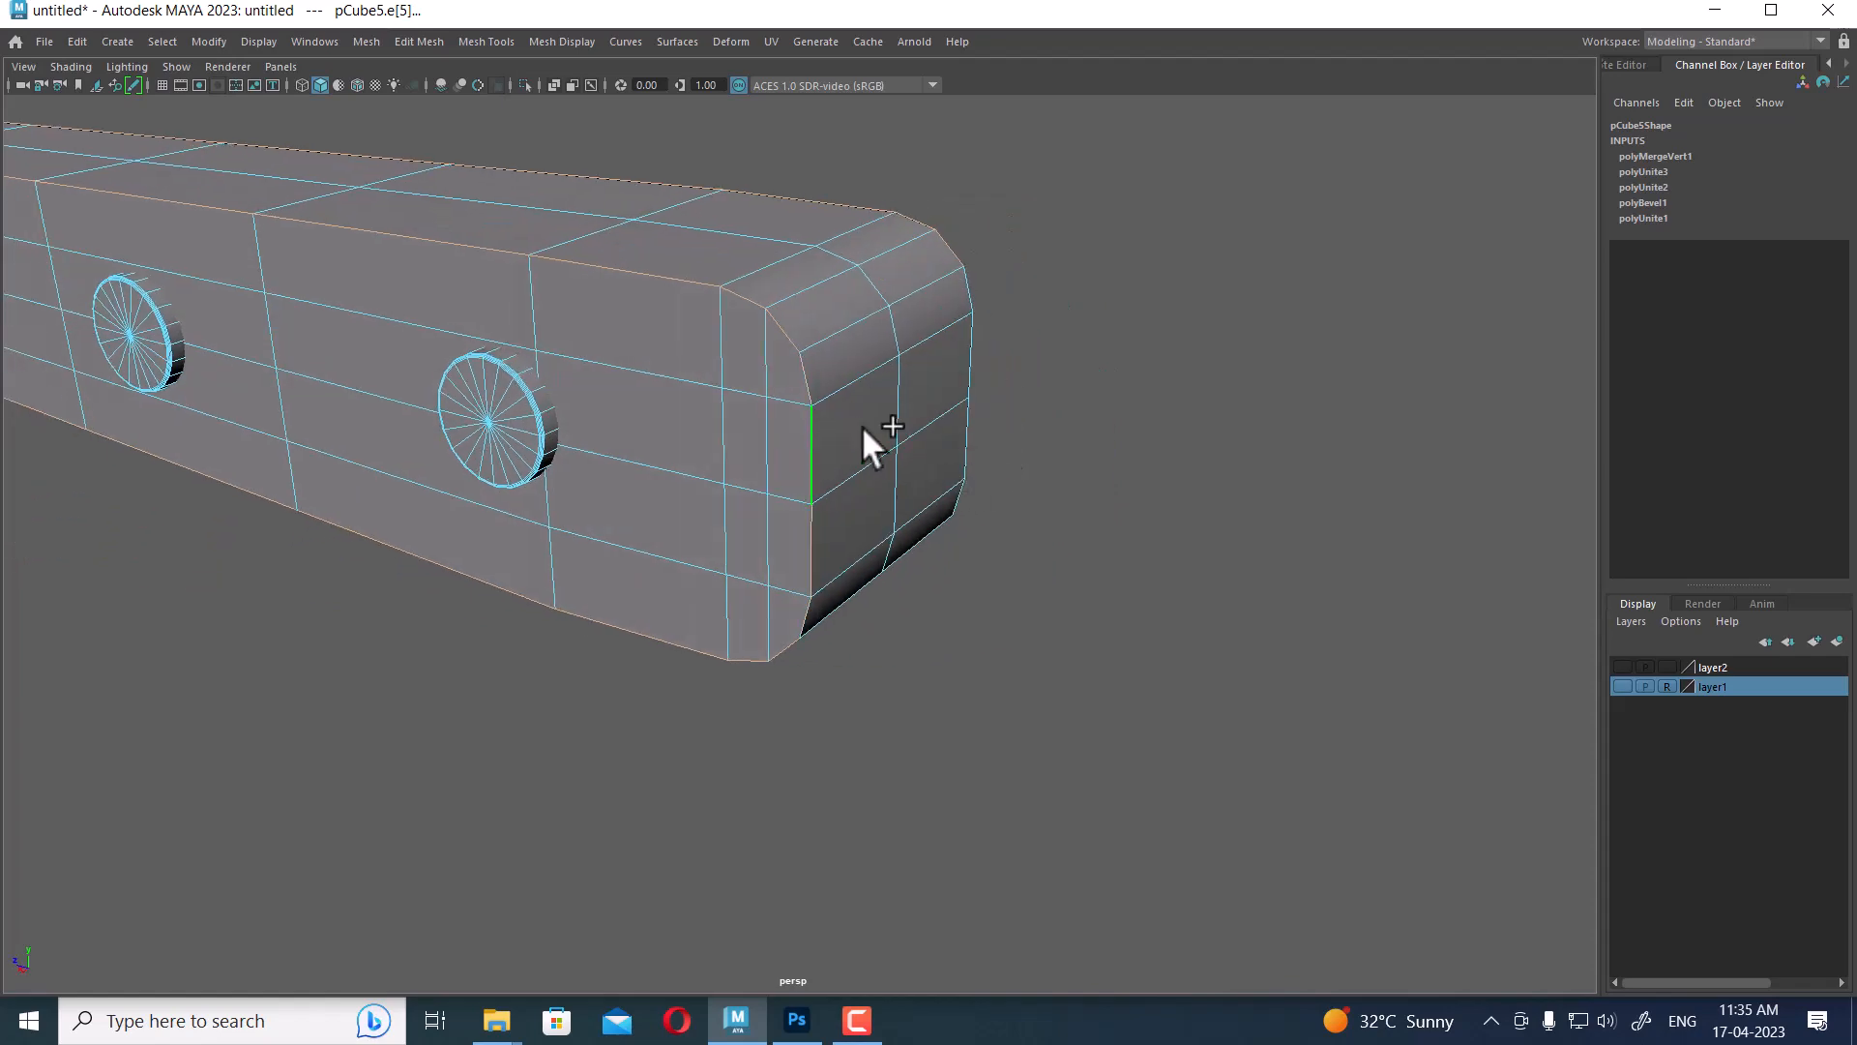
left_click(966, 354, "shift")
left_click_drag(965, 354, 647, 603, "alt")
left_click(648, 501, "shift")
middle_click_drag(879, 572, 426, 667, "alt")
right_click_drag(425, 667, 683, 462, "alt")
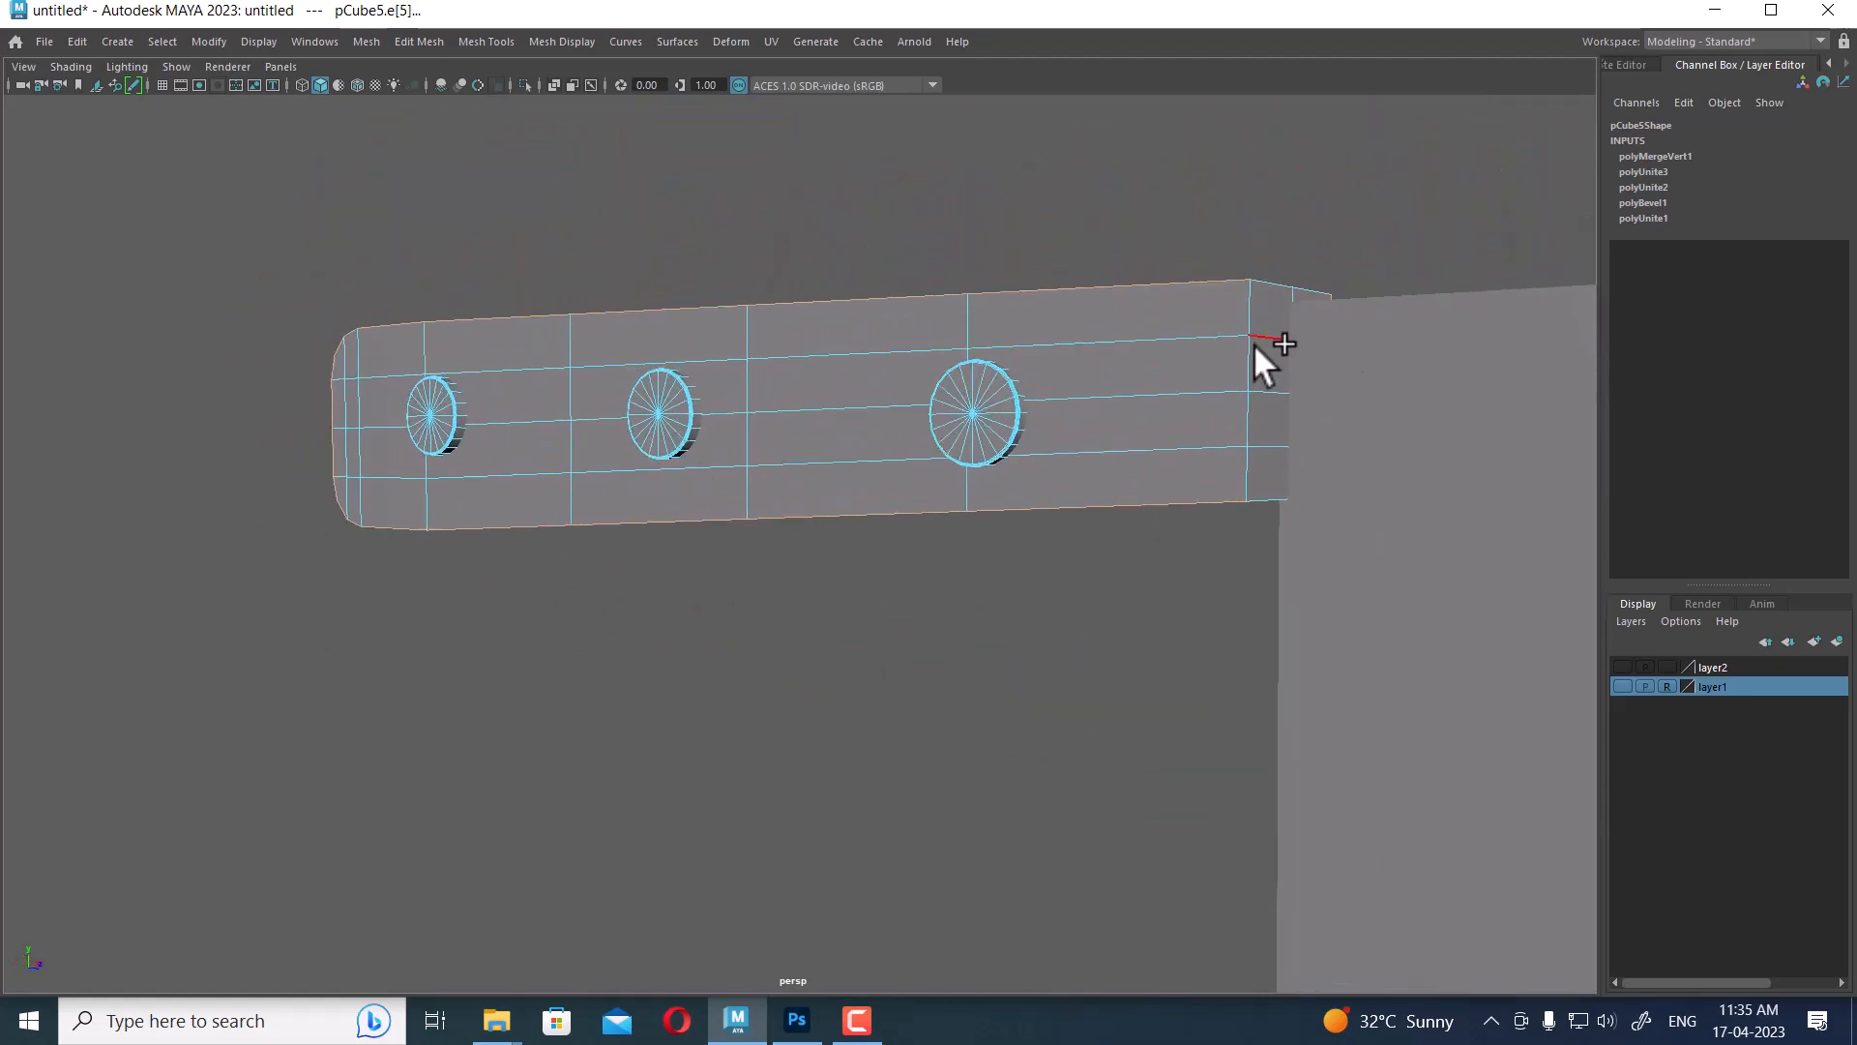
left_click(1244, 362, "shift")
Bevel the selected handle edges with a fraction of 0.67 and 4 segments, and return to object mode
left_click_drag(663, 448, 1104, 421, "alt")
right_click_drag(1014, 309, 1113, 311, "shift")
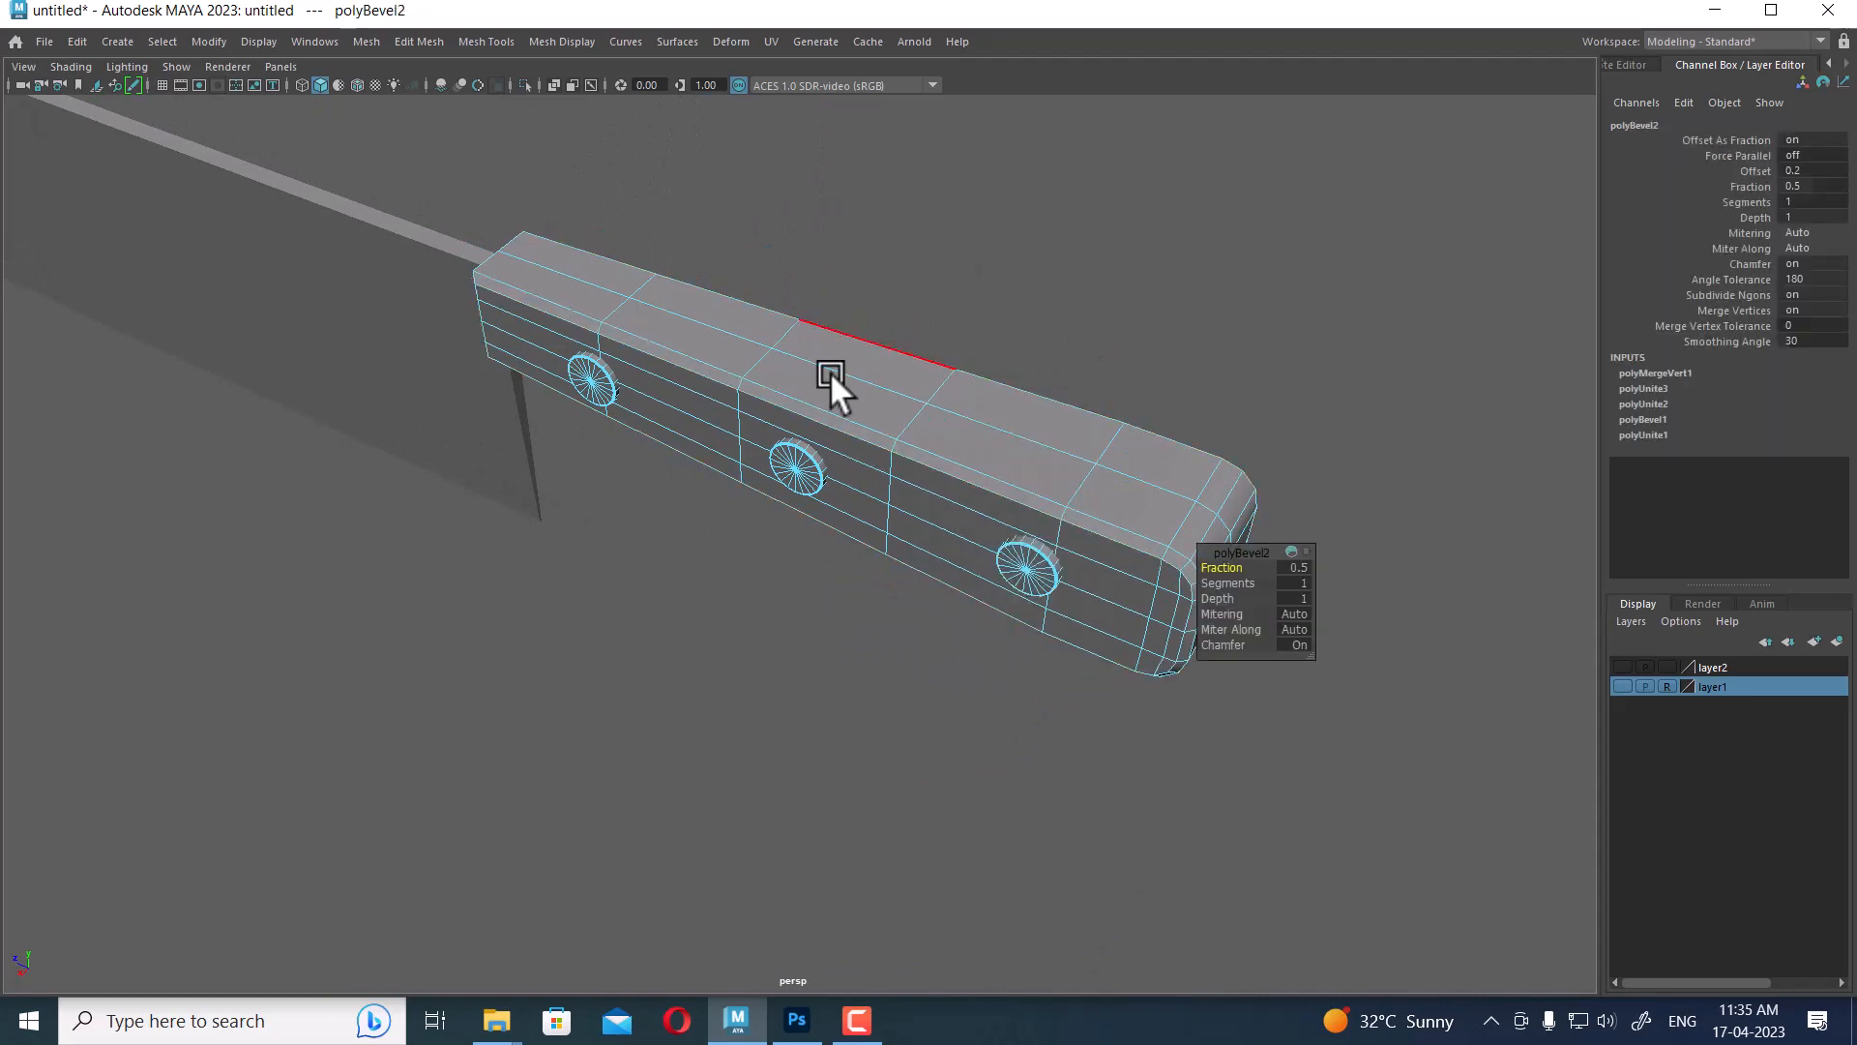
left_click_drag(830, 371, 929, 474, "alt")
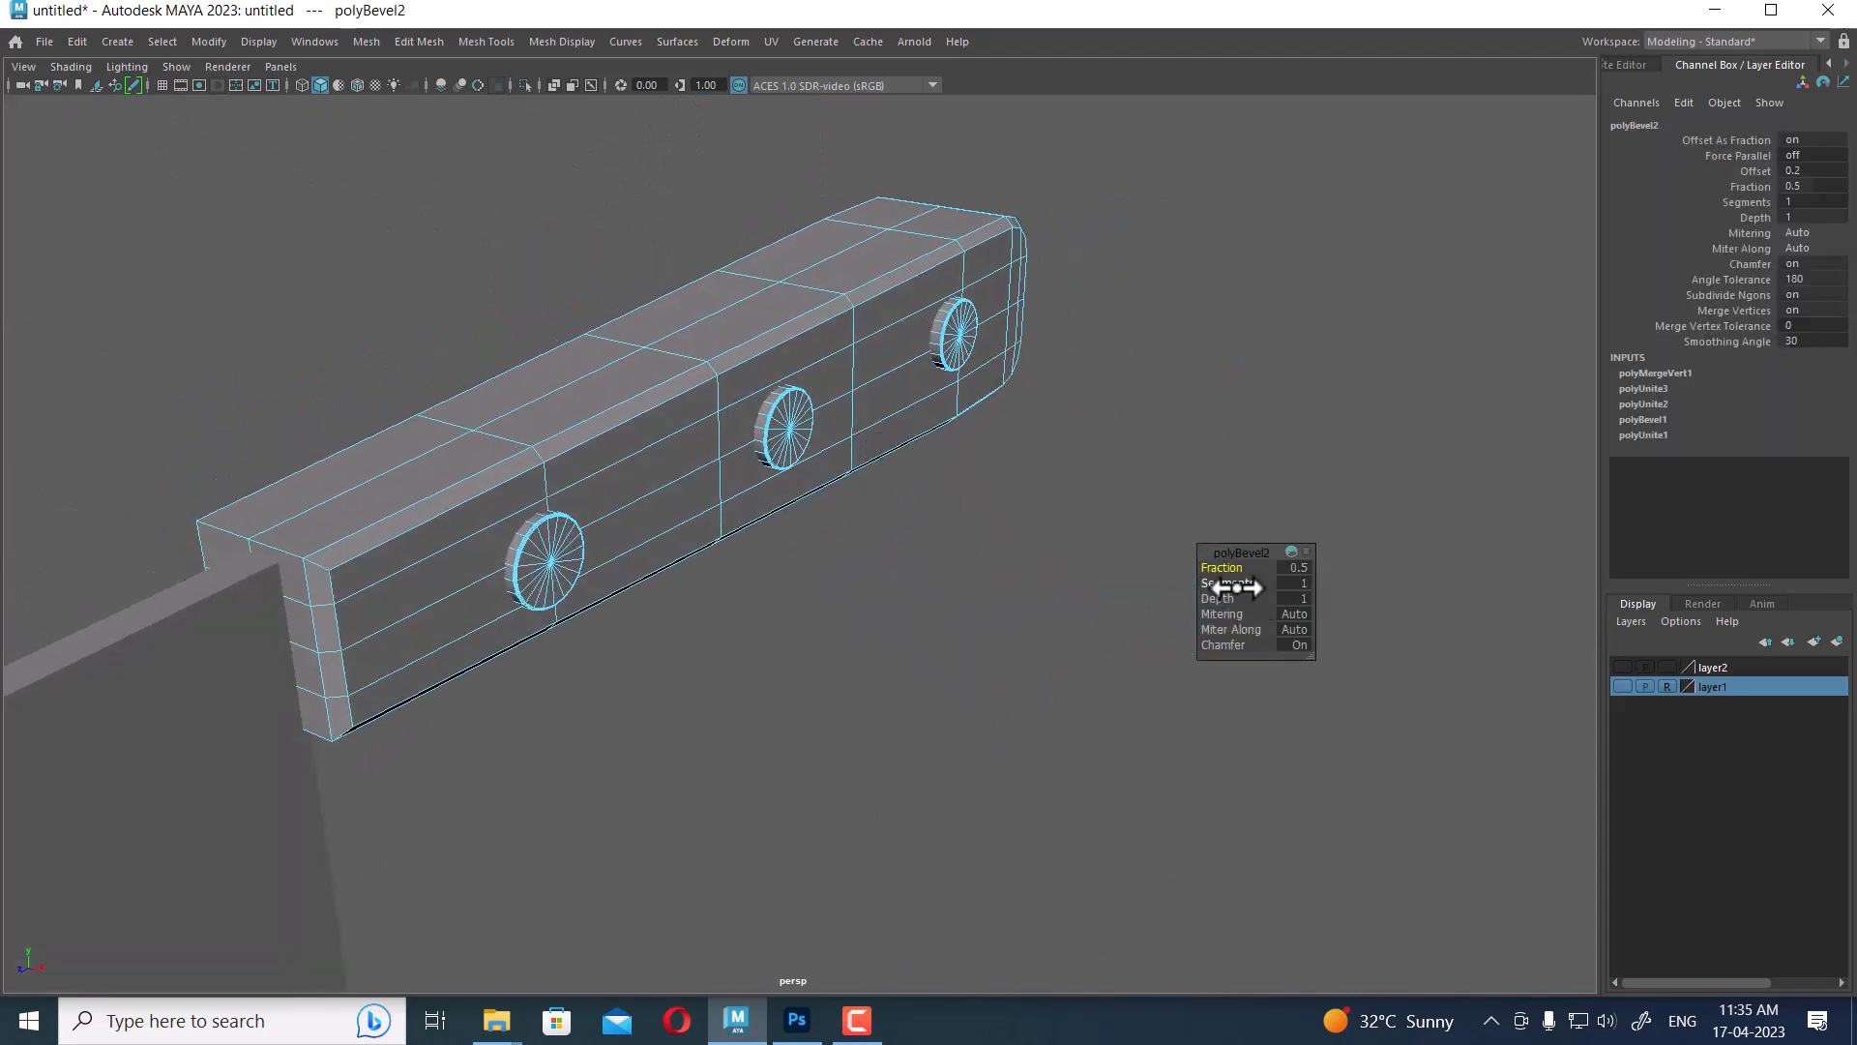
mouse_move(1237, 587)
left_mouse_down()
mouse_move(1253, 586)
mouse_move(1237, 570)
mouse_move(1255, 584)
left_mouse_up()
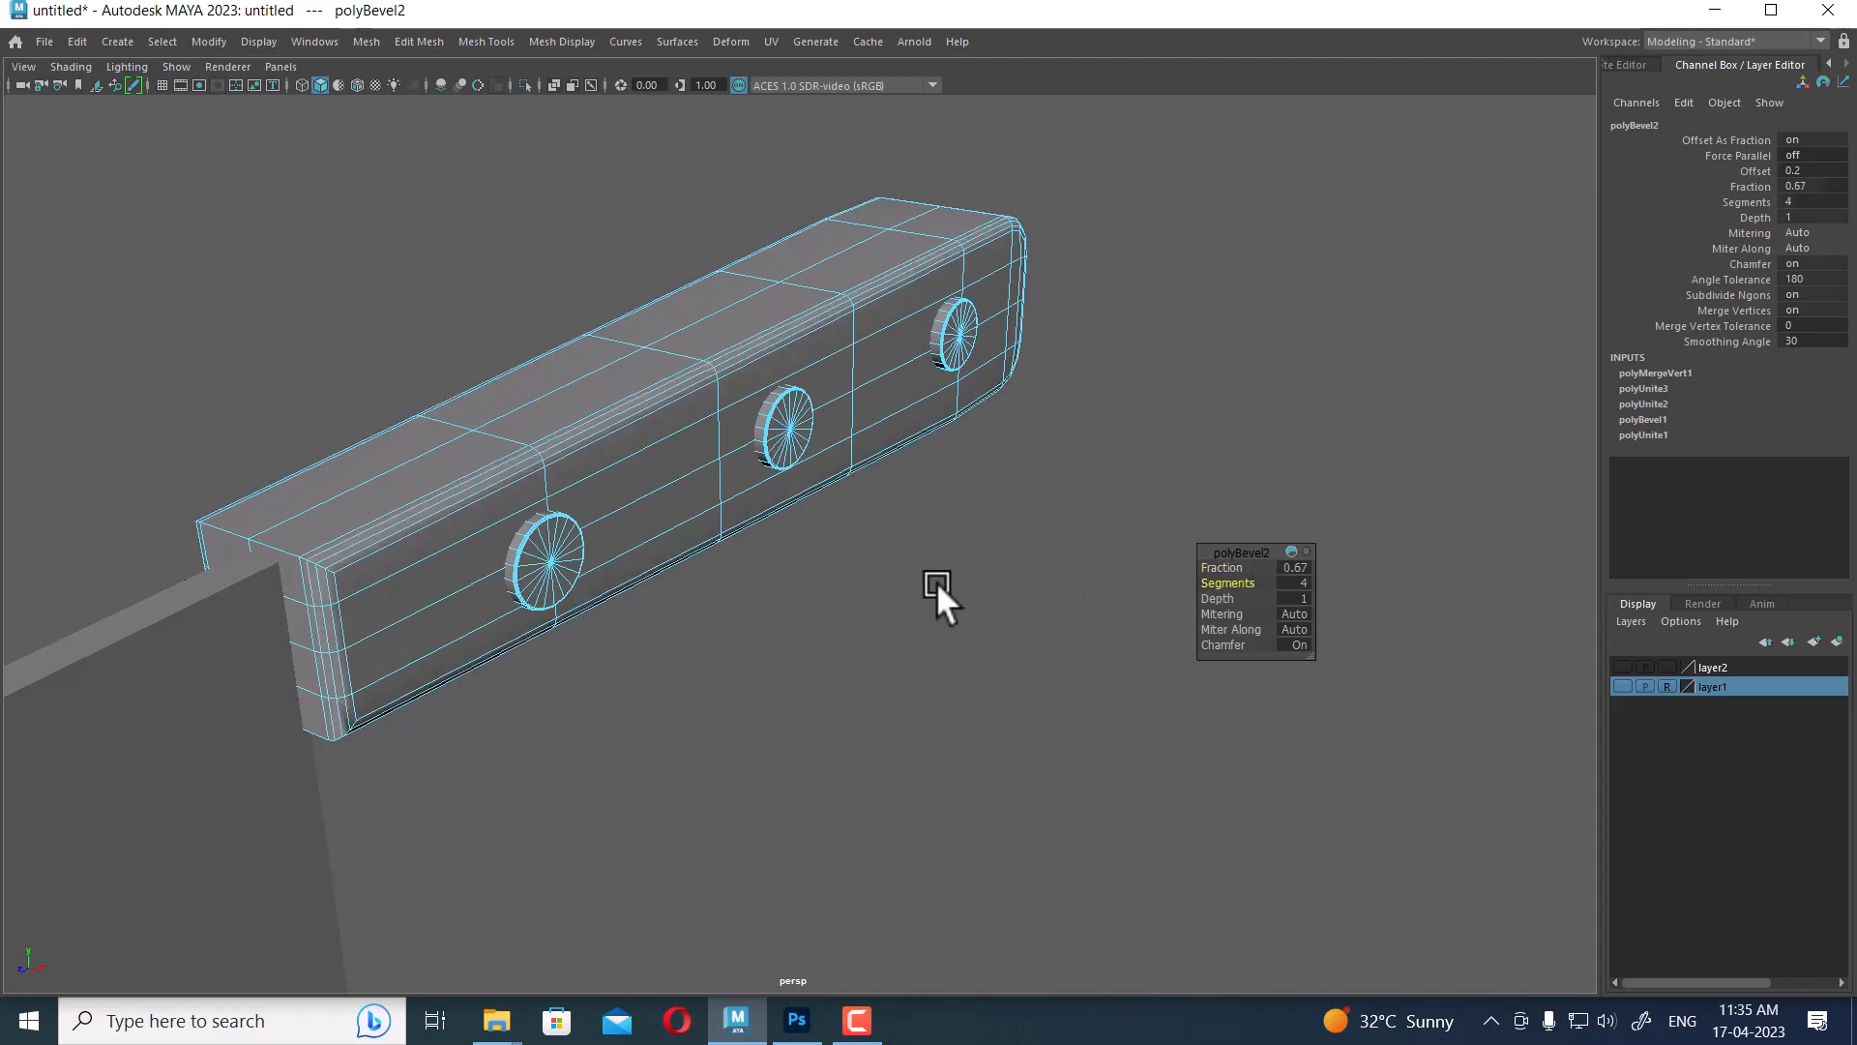
left_click_drag(936, 583, 631, 435, "alt")
right_click_drag(836, 423, 1114, 272)
left_click(1083, 664)
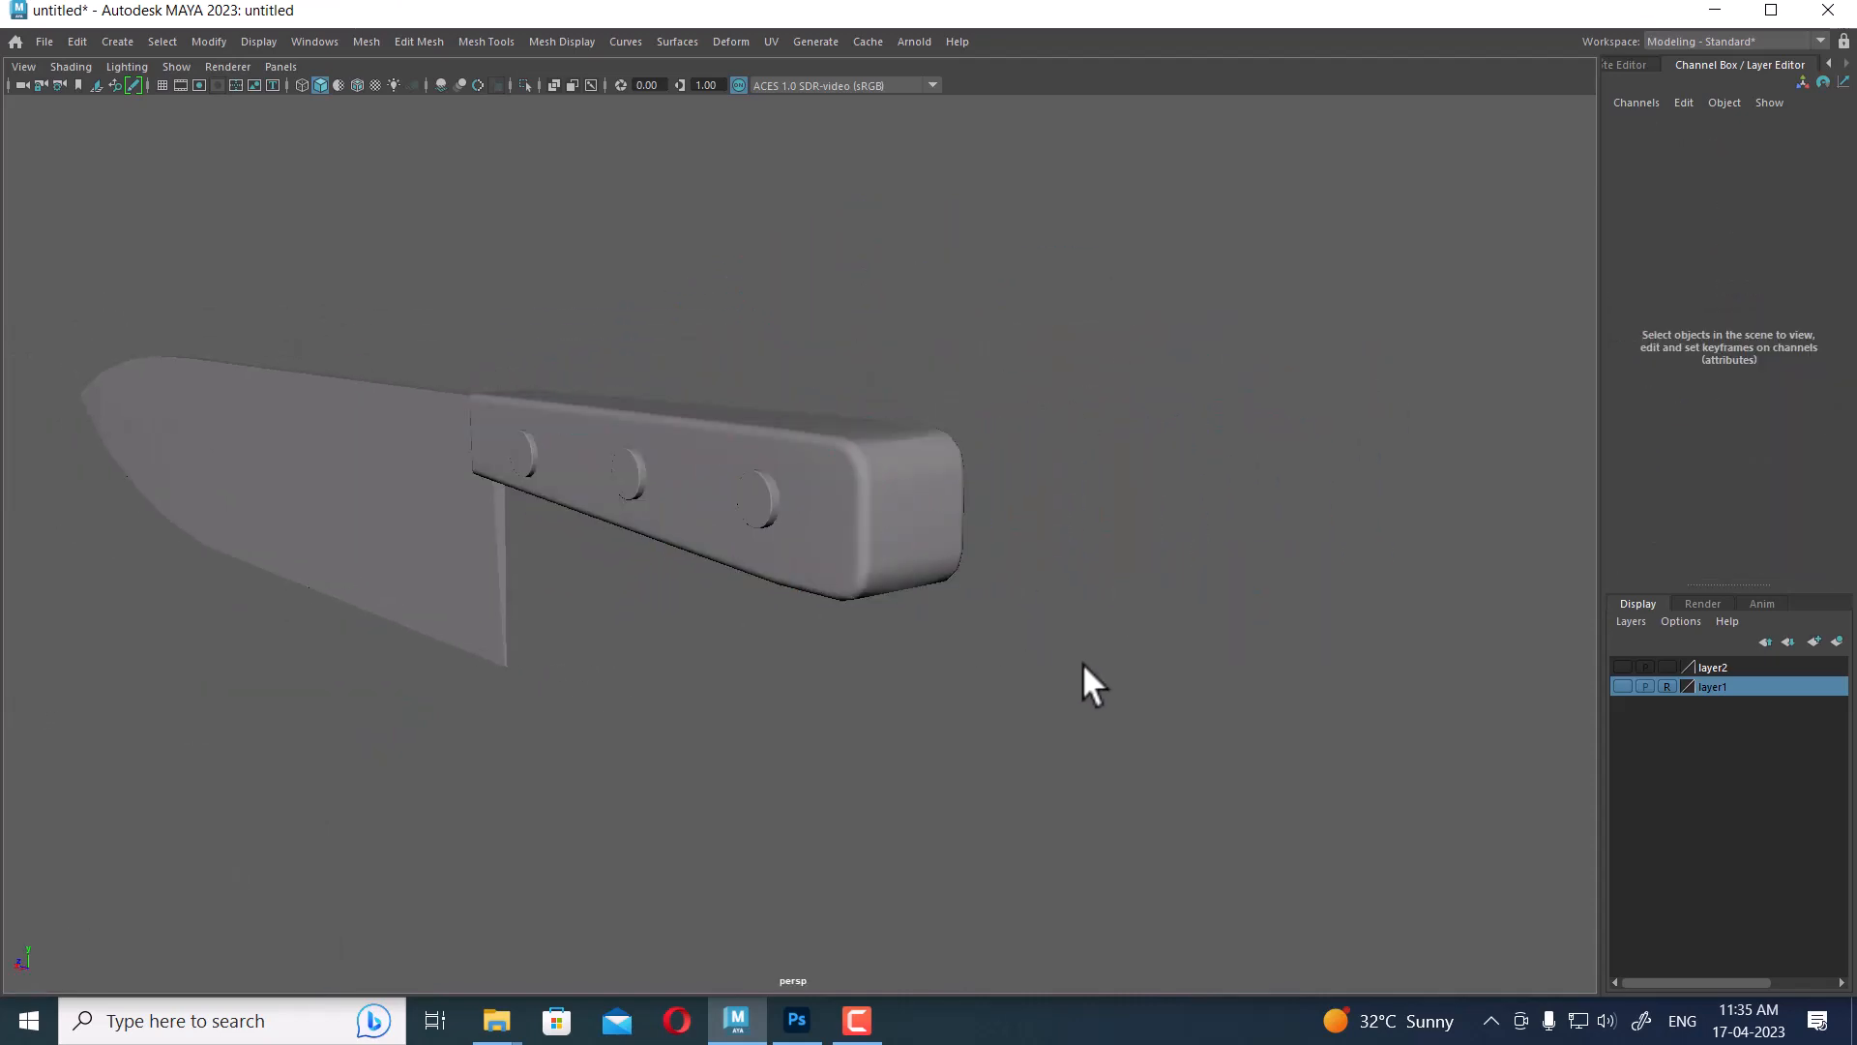
Inspect the bevelled handle and its joint with the blade from several sides
left_click_drag(1082, 664, 1078, 713, "alt")
left_click(914, 596)
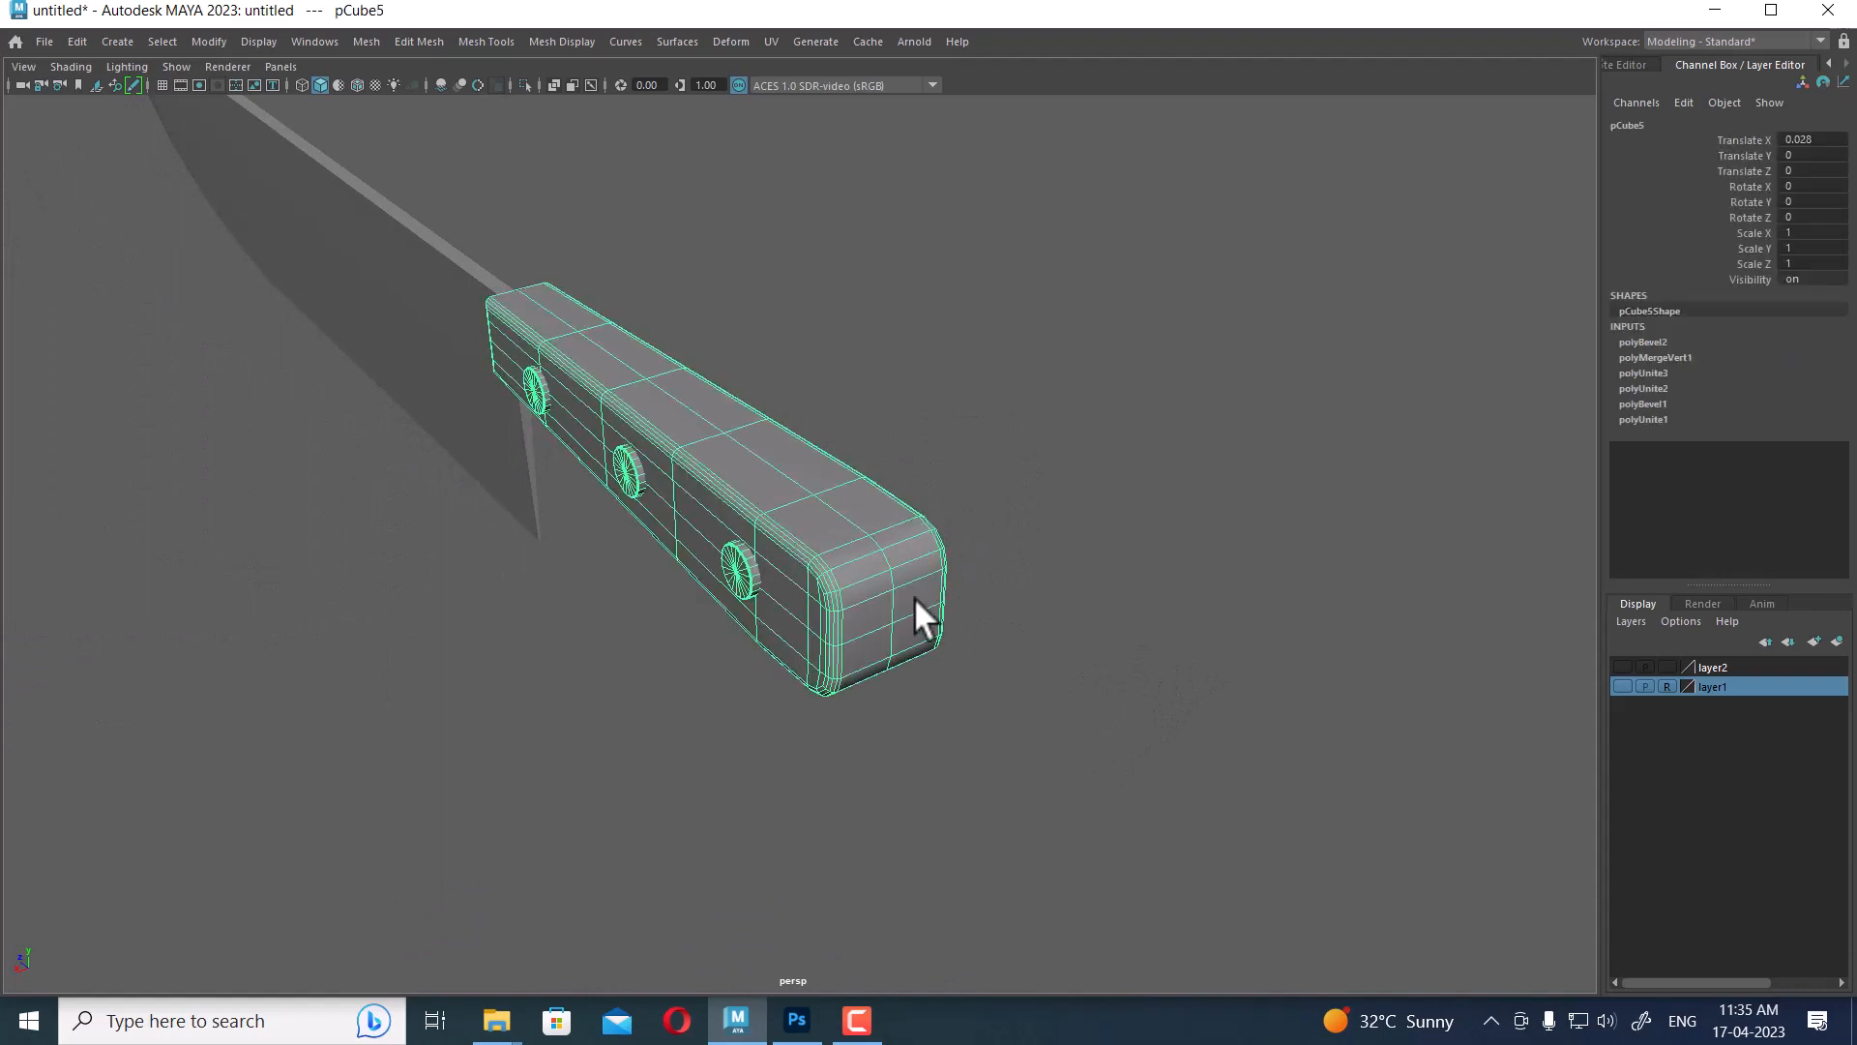
right_click_drag(852, 406, 996, 913)
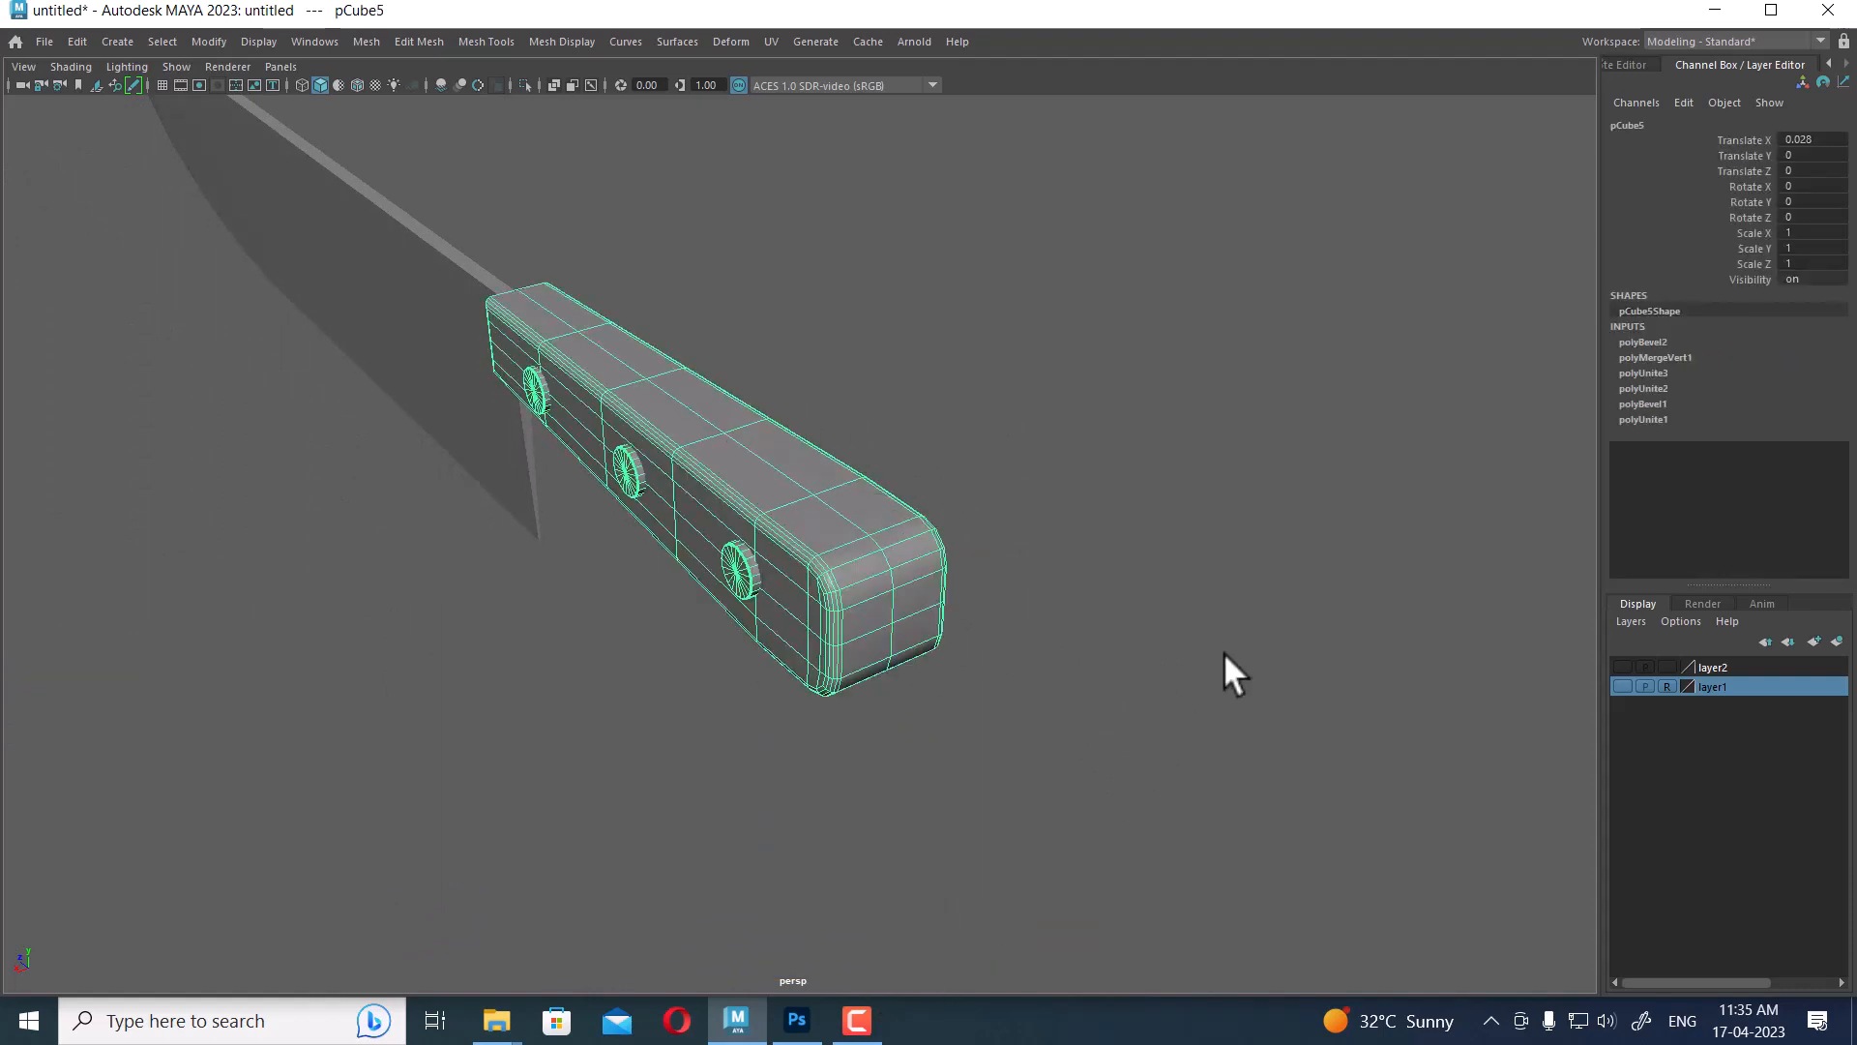
left_click(1222, 652)
left_click_drag(1223, 652, 1312, 631, "alt")
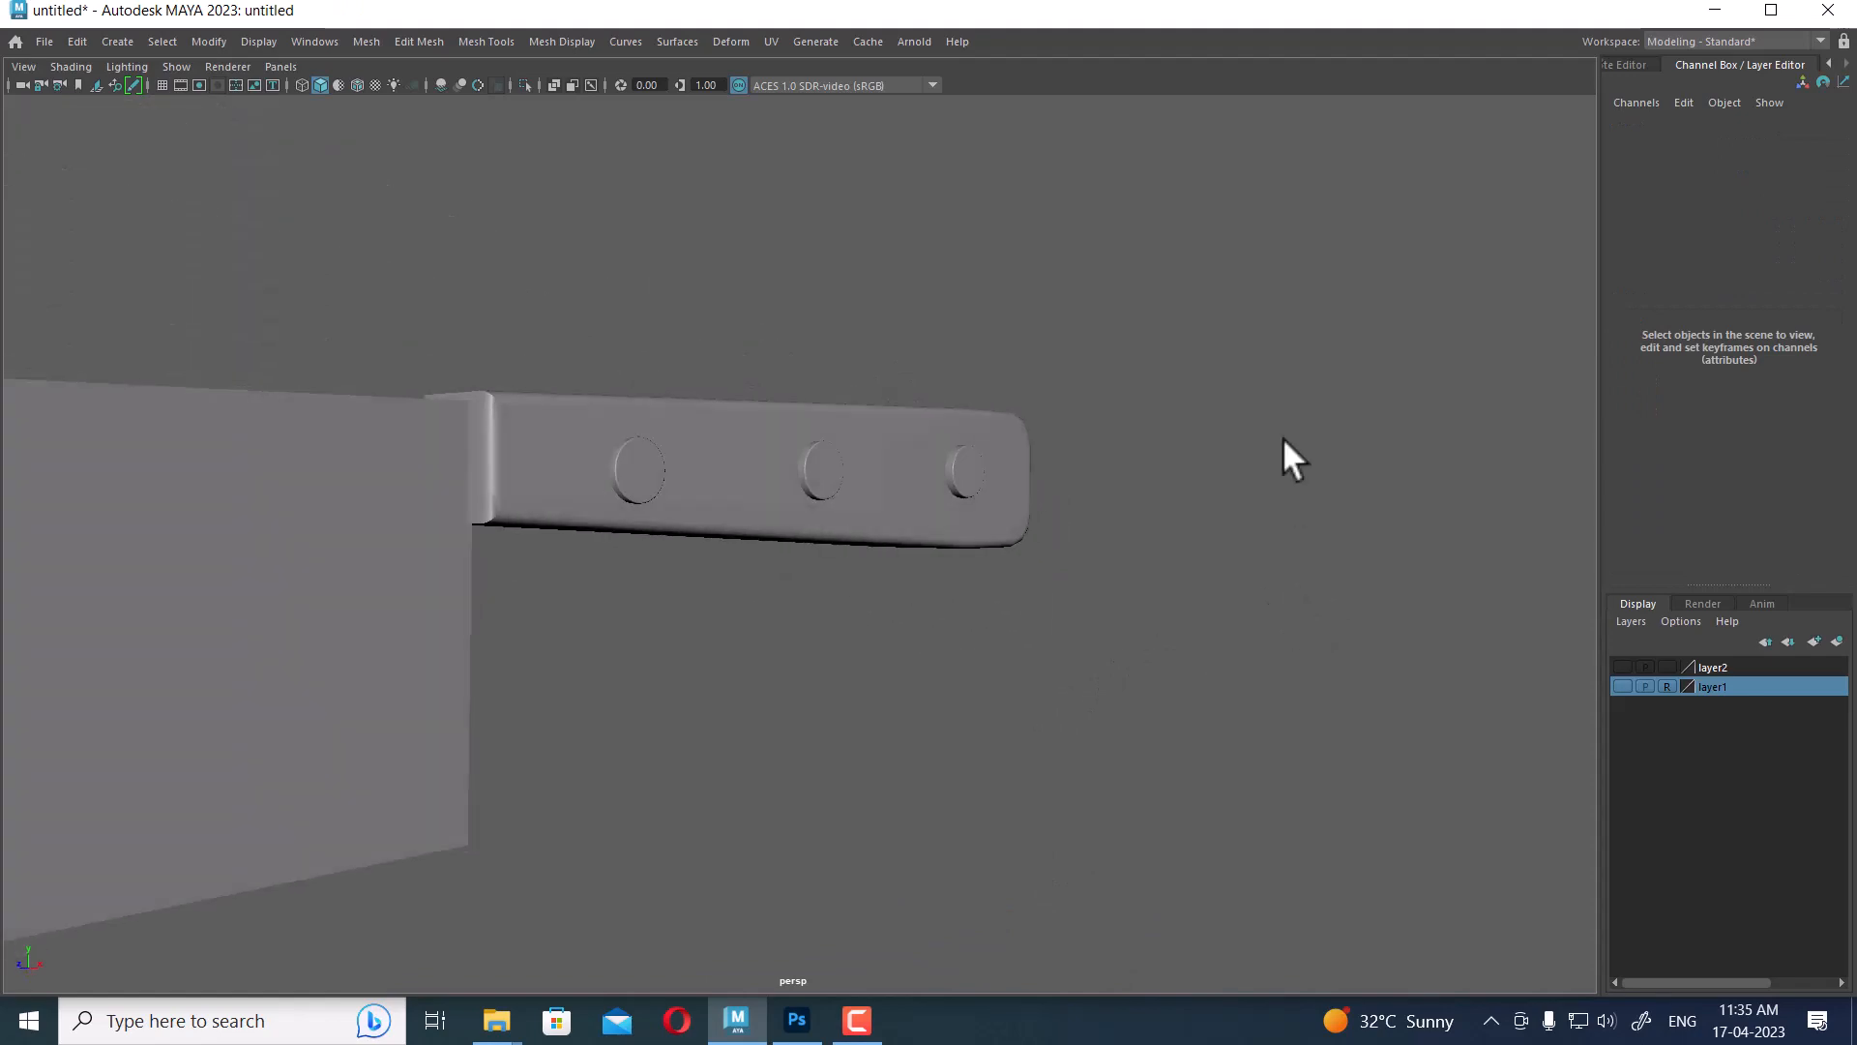
left_click_drag(1287, 379, 426, 745)
left_click(1130, 870)
left_click_drag(1129, 870, 1069, 879, "alt")
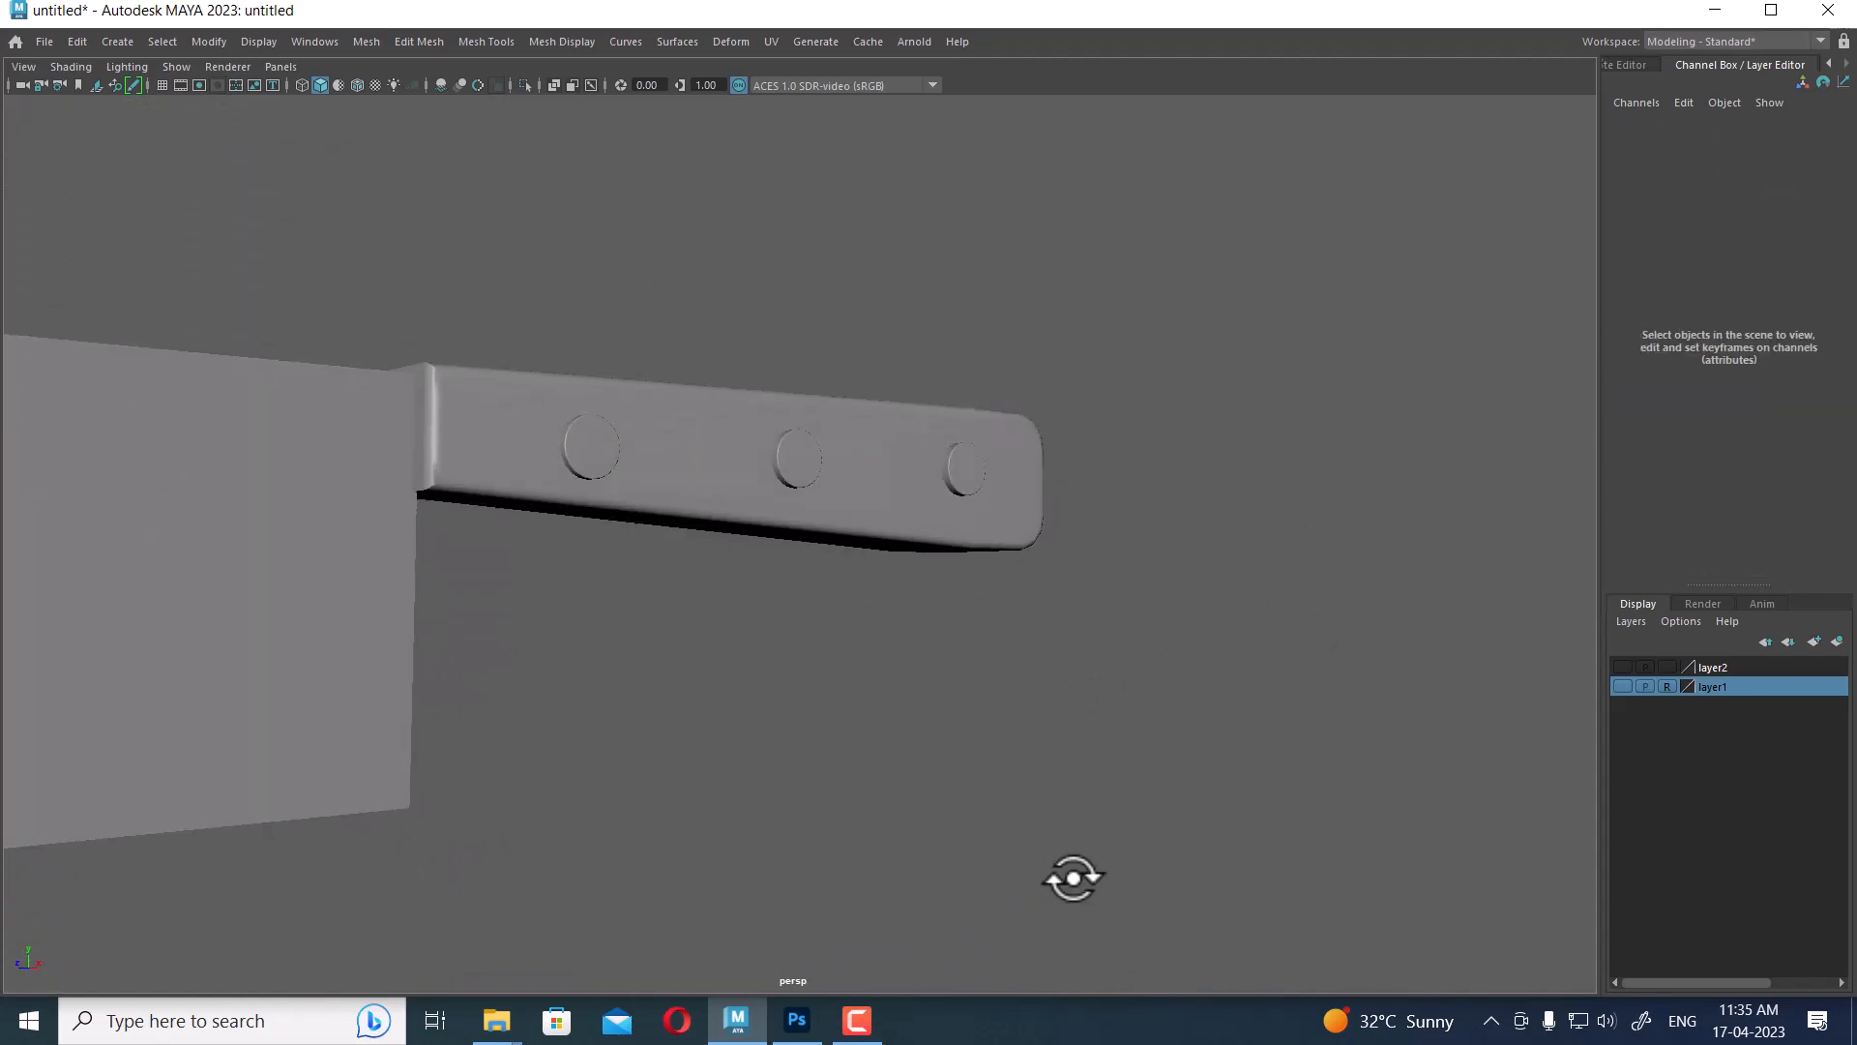
left_click_drag(596, 571, 795, 576, "alt")
left_click(787, 568)
left_click_drag(752, 489, 834, 513, "alt")
right_click_drag(834, 512, 811, 464, "alt")
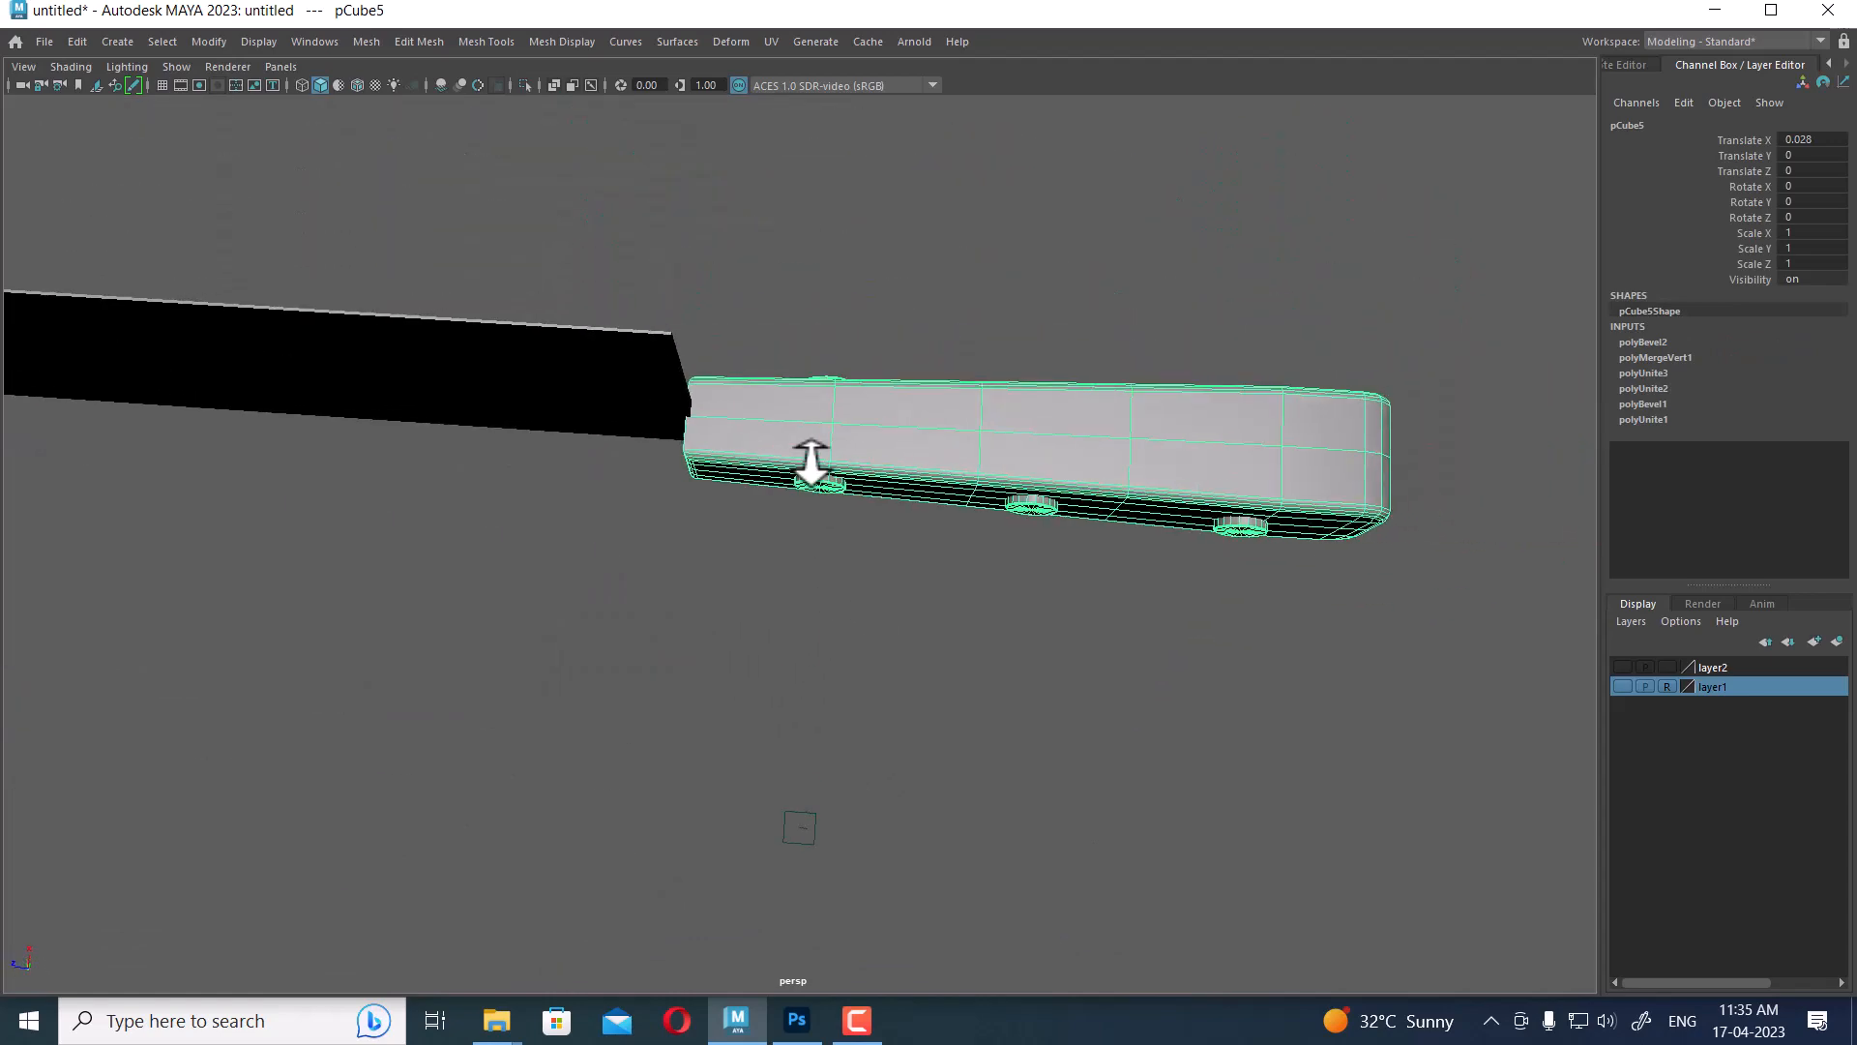
middle_click_drag(772, 381, 891, 482, "alt")
Select both long edges along the blade's spine in edge mode
left_click(767, 489)
left_click_drag(895, 505, 956, 520, "alt")
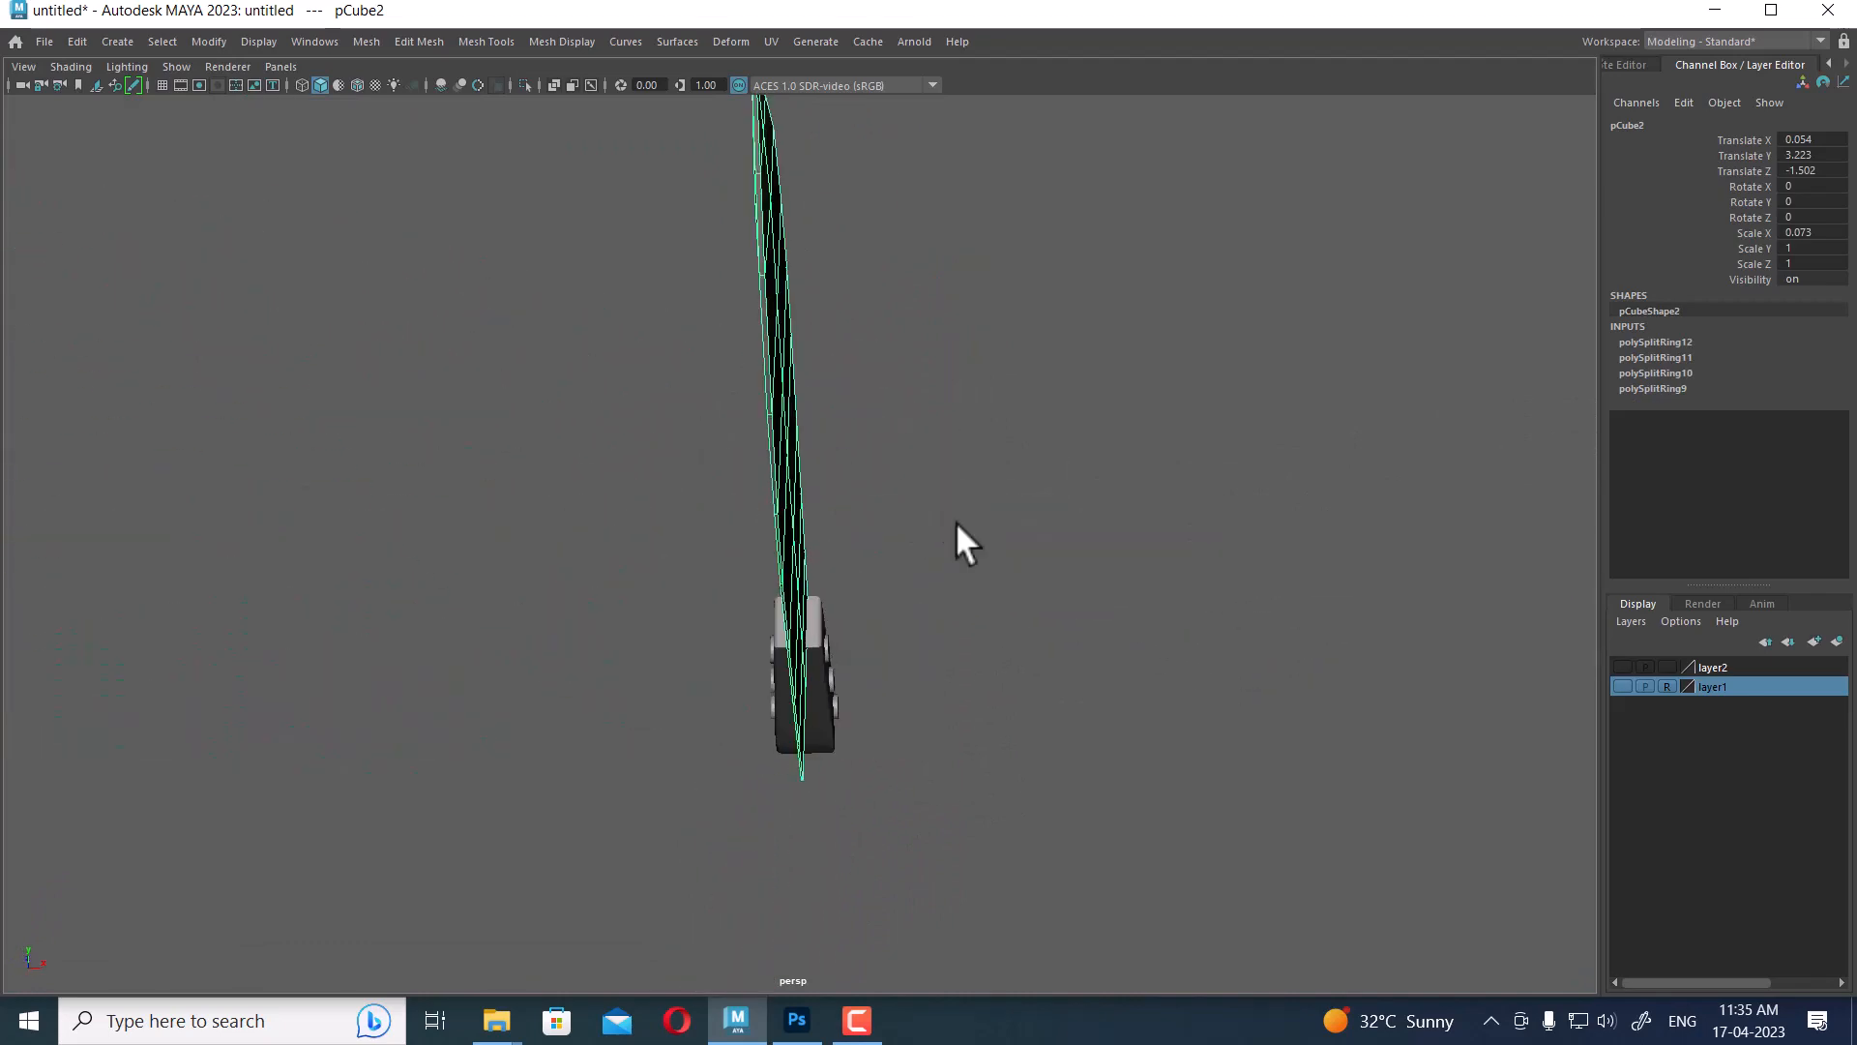
left_click_drag(885, 627, 735, 585, "alt")
right_click_drag(735, 585, 861, 668, "alt")
middle_click_drag(861, 668, 873, 557, "alt")
right_click_drag(873, 557, 952, 710, "alt")
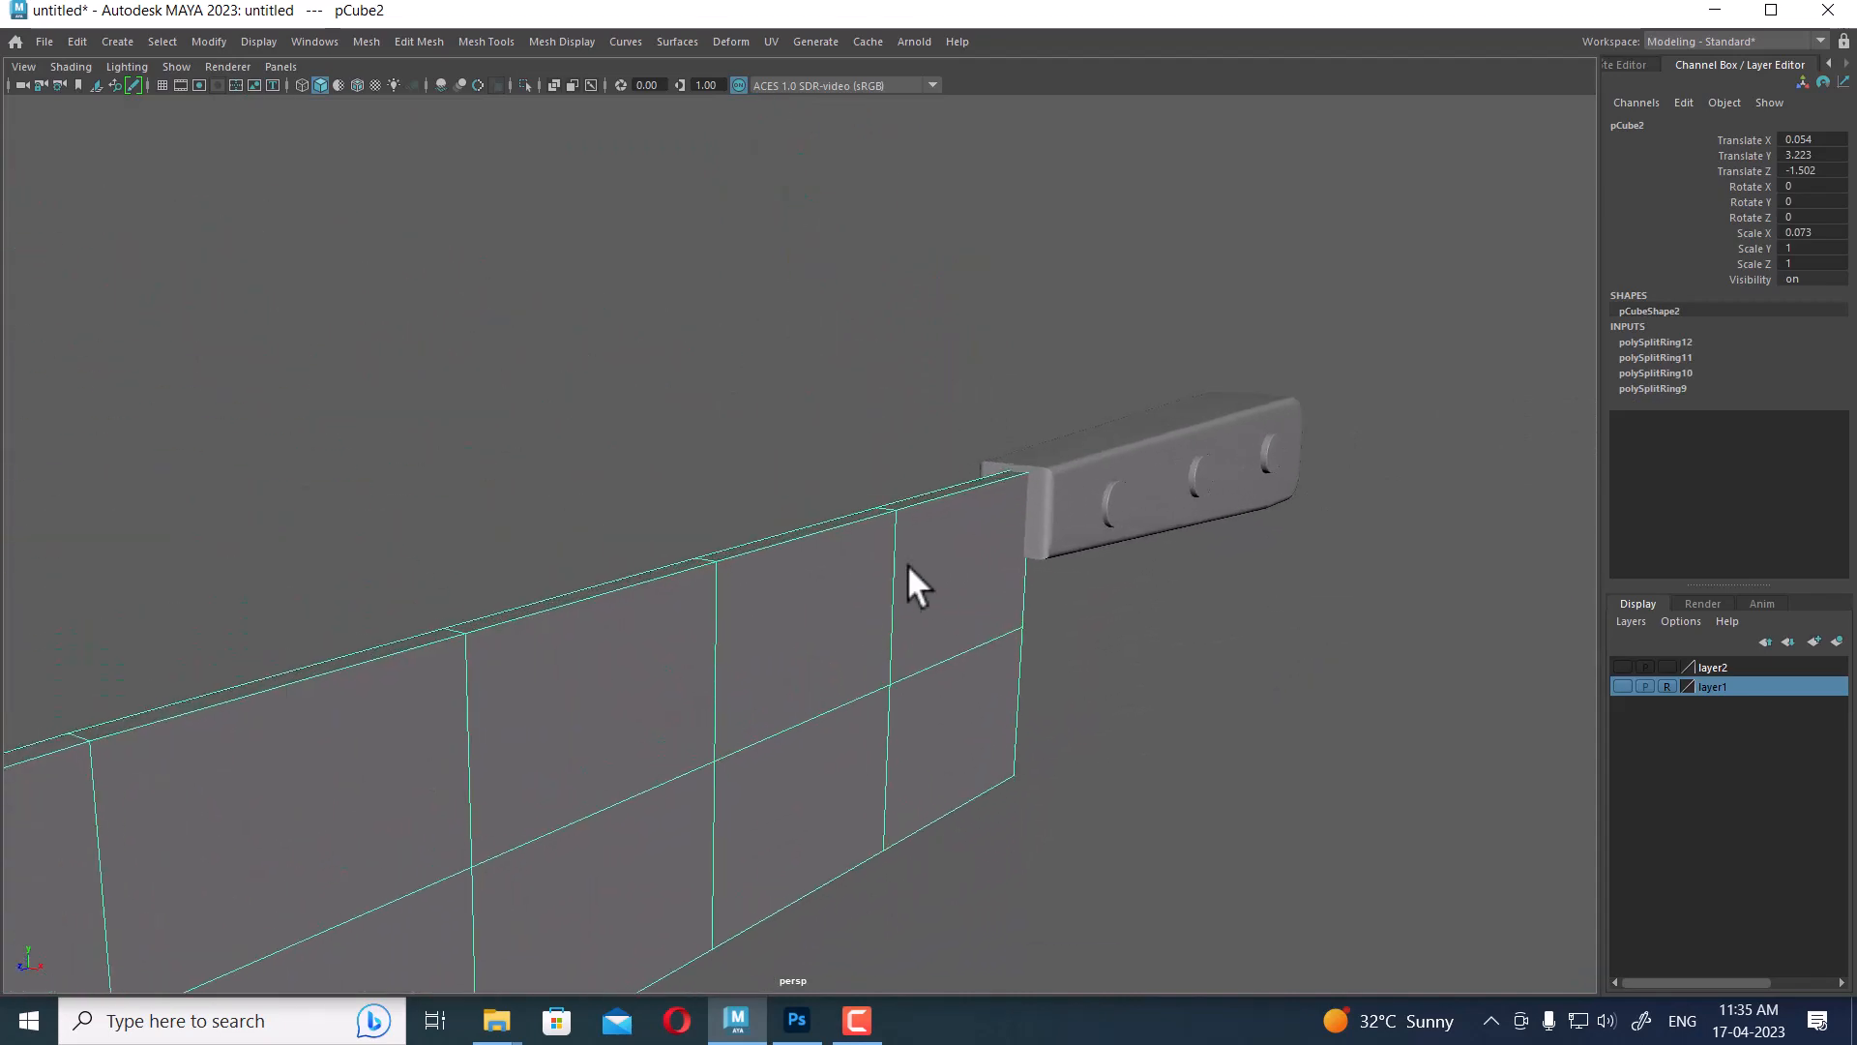
left_click_drag(908, 565, 851, 629, "alt")
right_click_drag(852, 580, 967, 619, "alt")
right_click_drag(1013, 532, 1042, 437)
double_click(1037, 437)
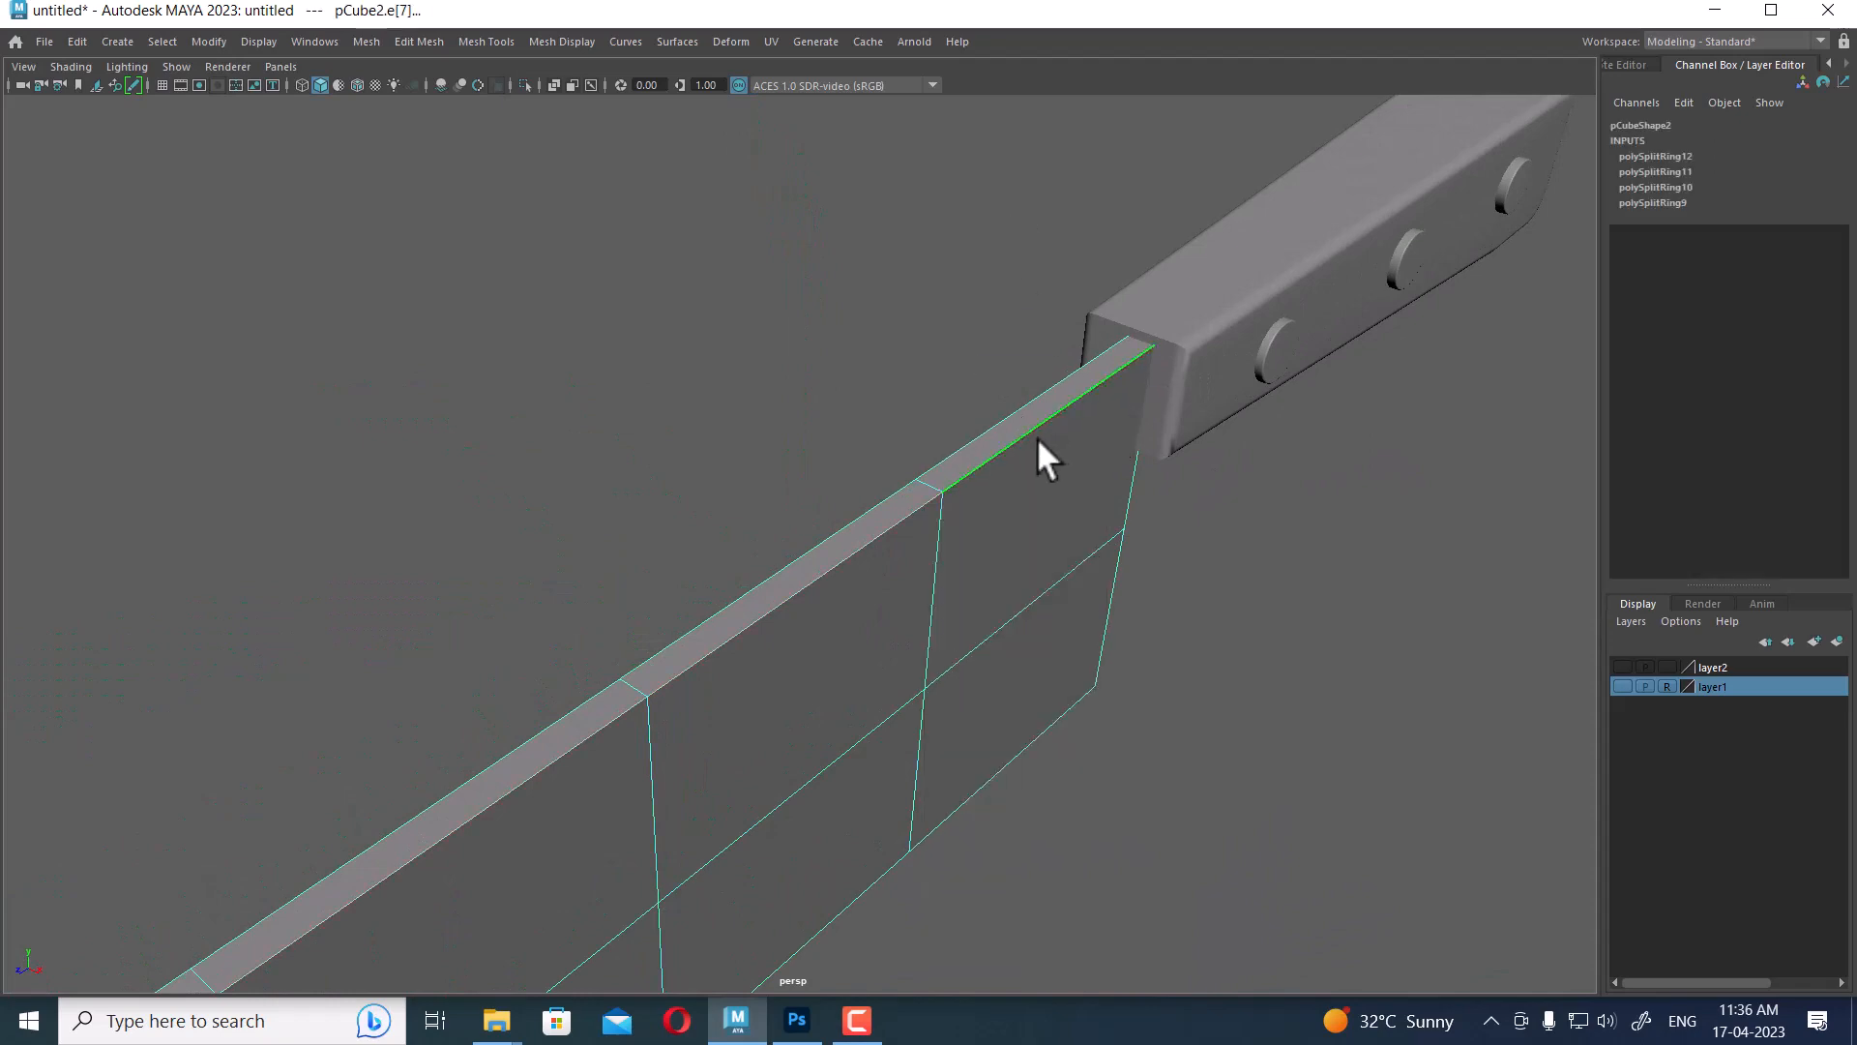
left_click(993, 419, "shift")
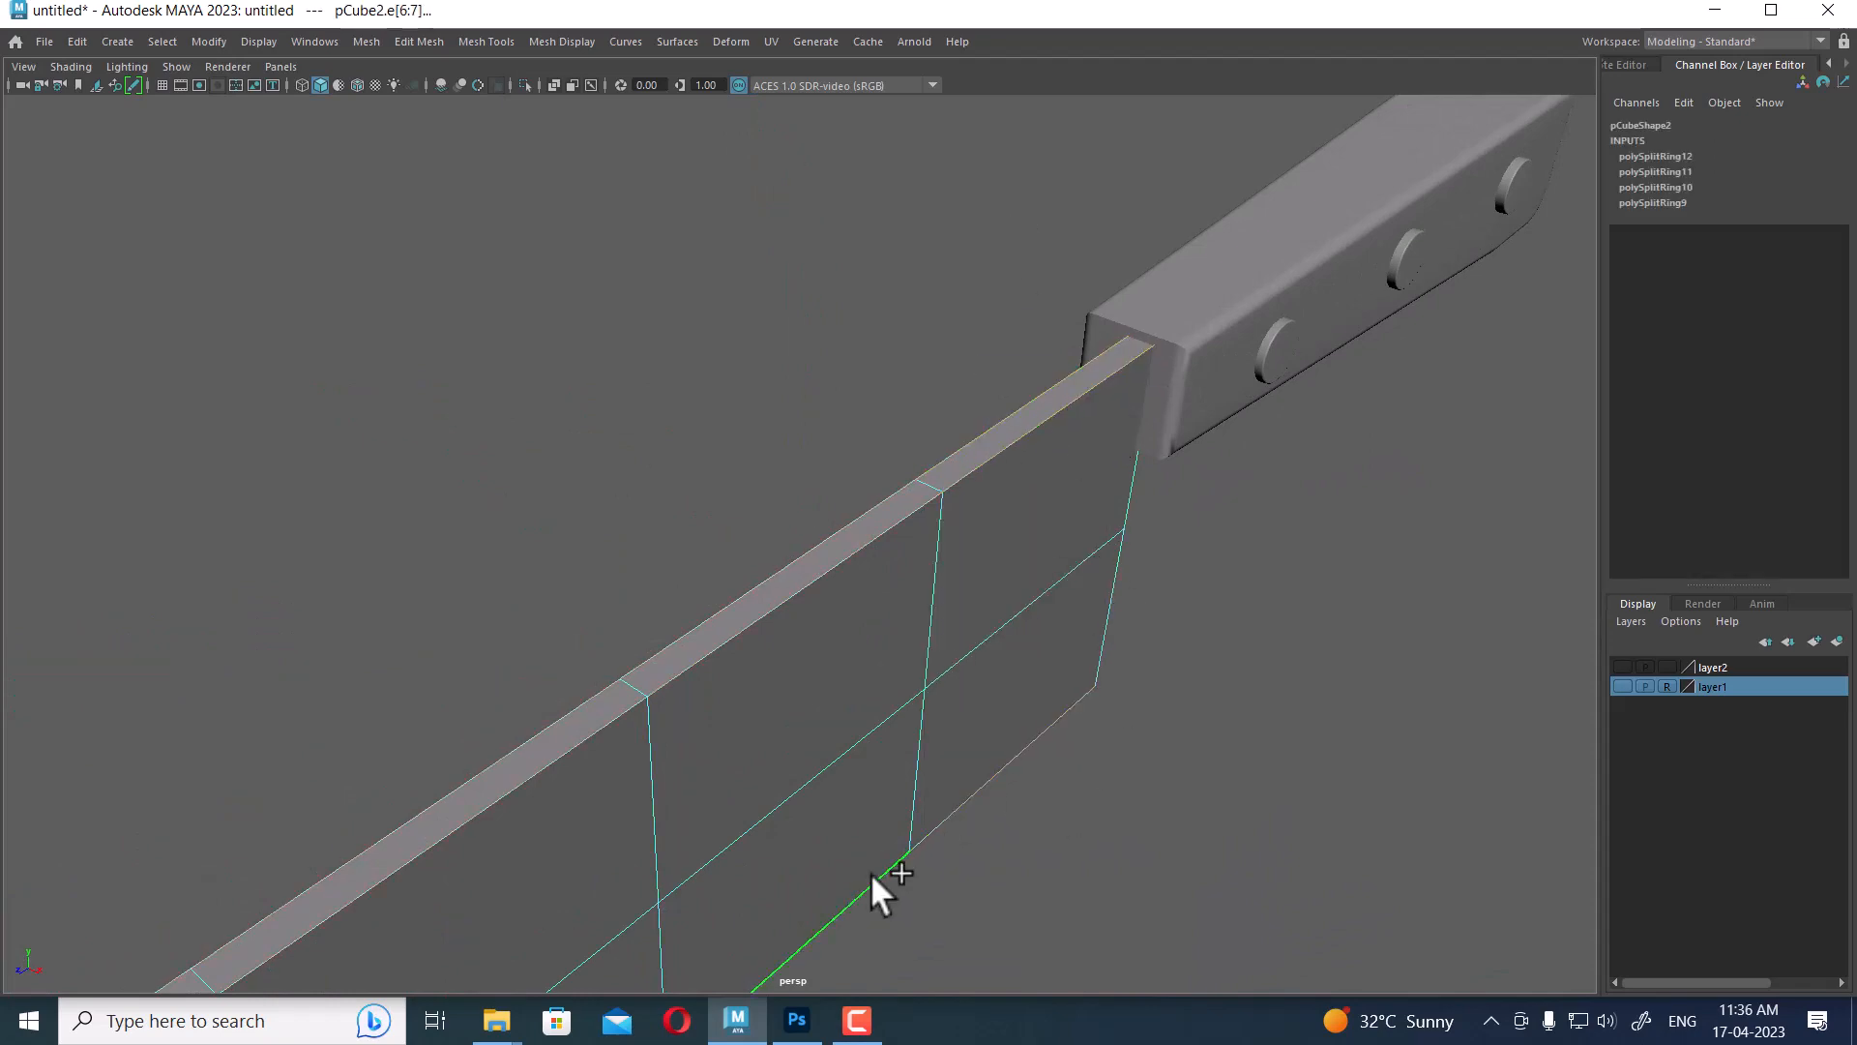
Add the blade's vertical heel edges and the long lower edge to the selection
left_click_drag(870, 891, 1069, 718, "alt")
middle_click_drag(1069, 718, 965, 472, "alt")
left_click_drag(909, 522, 1066, 555, "alt")
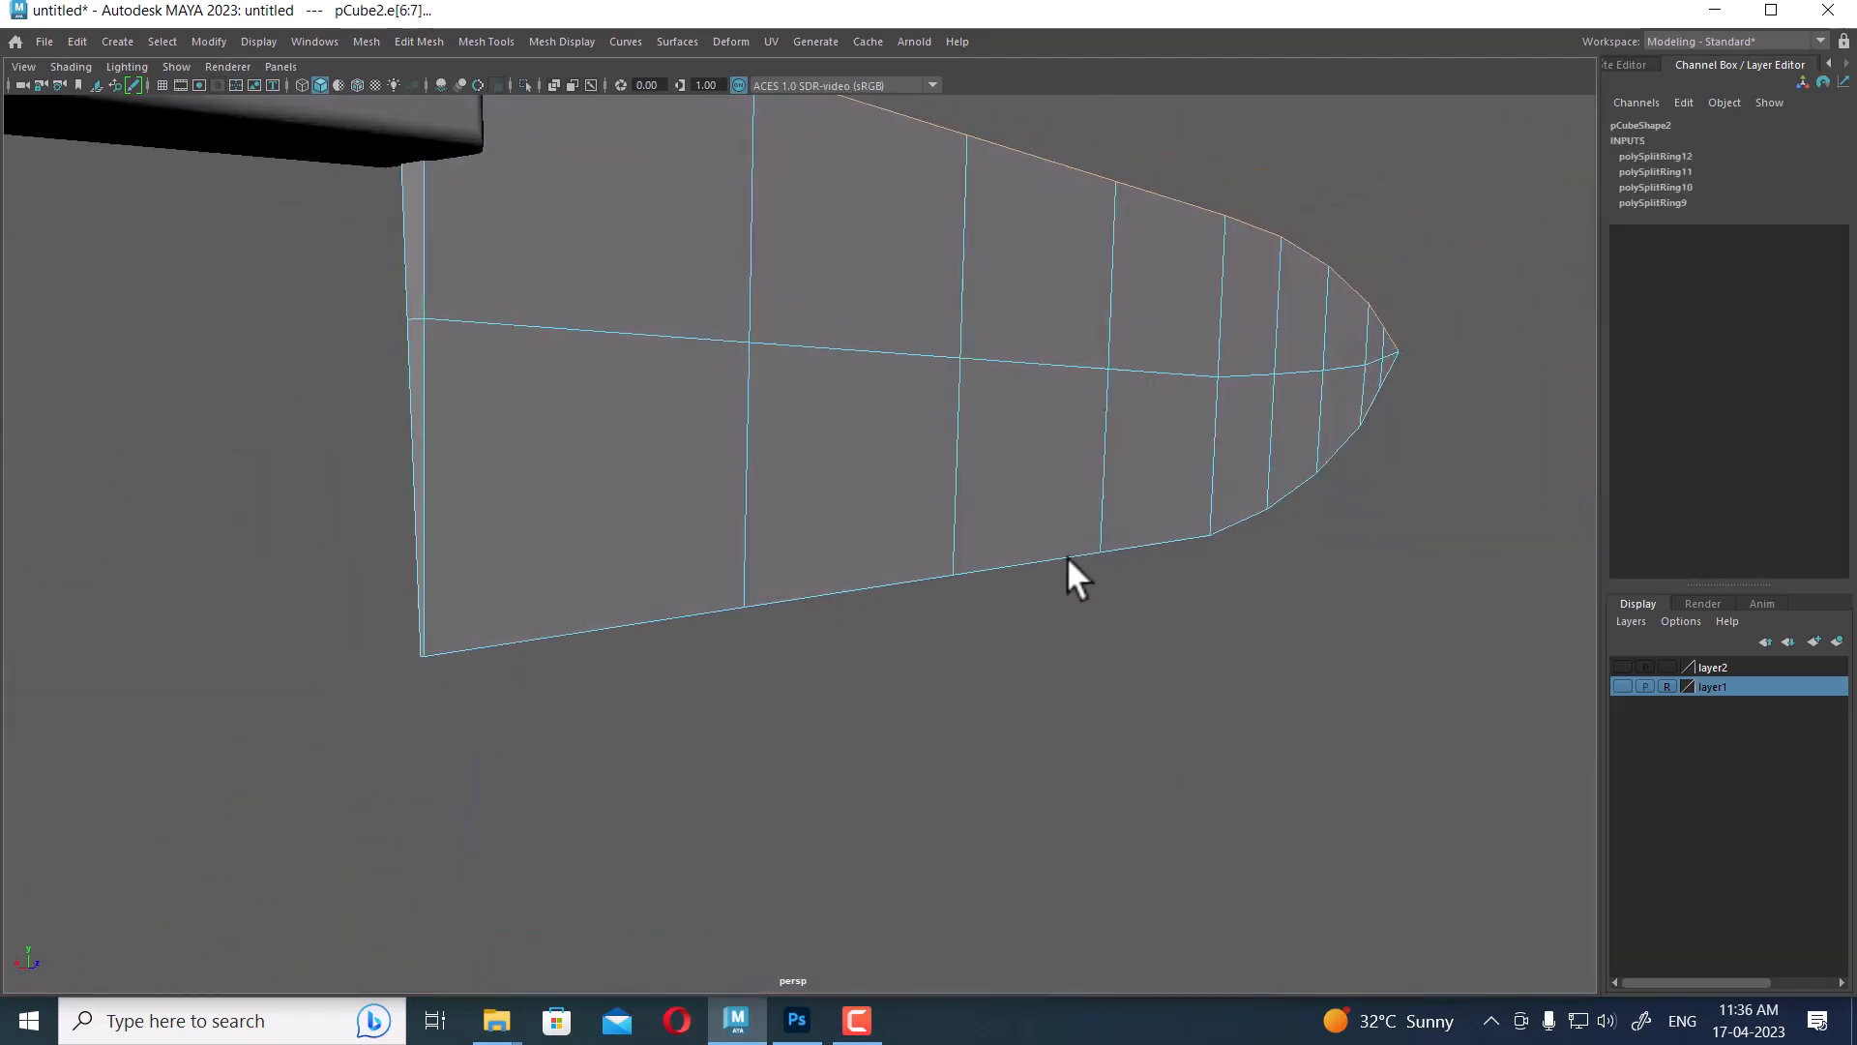
middle_click_drag(725, 551, 774, 648, "alt")
right_click_drag(774, 648, 817, 688, "alt")
left_click(468, 346, "shift")
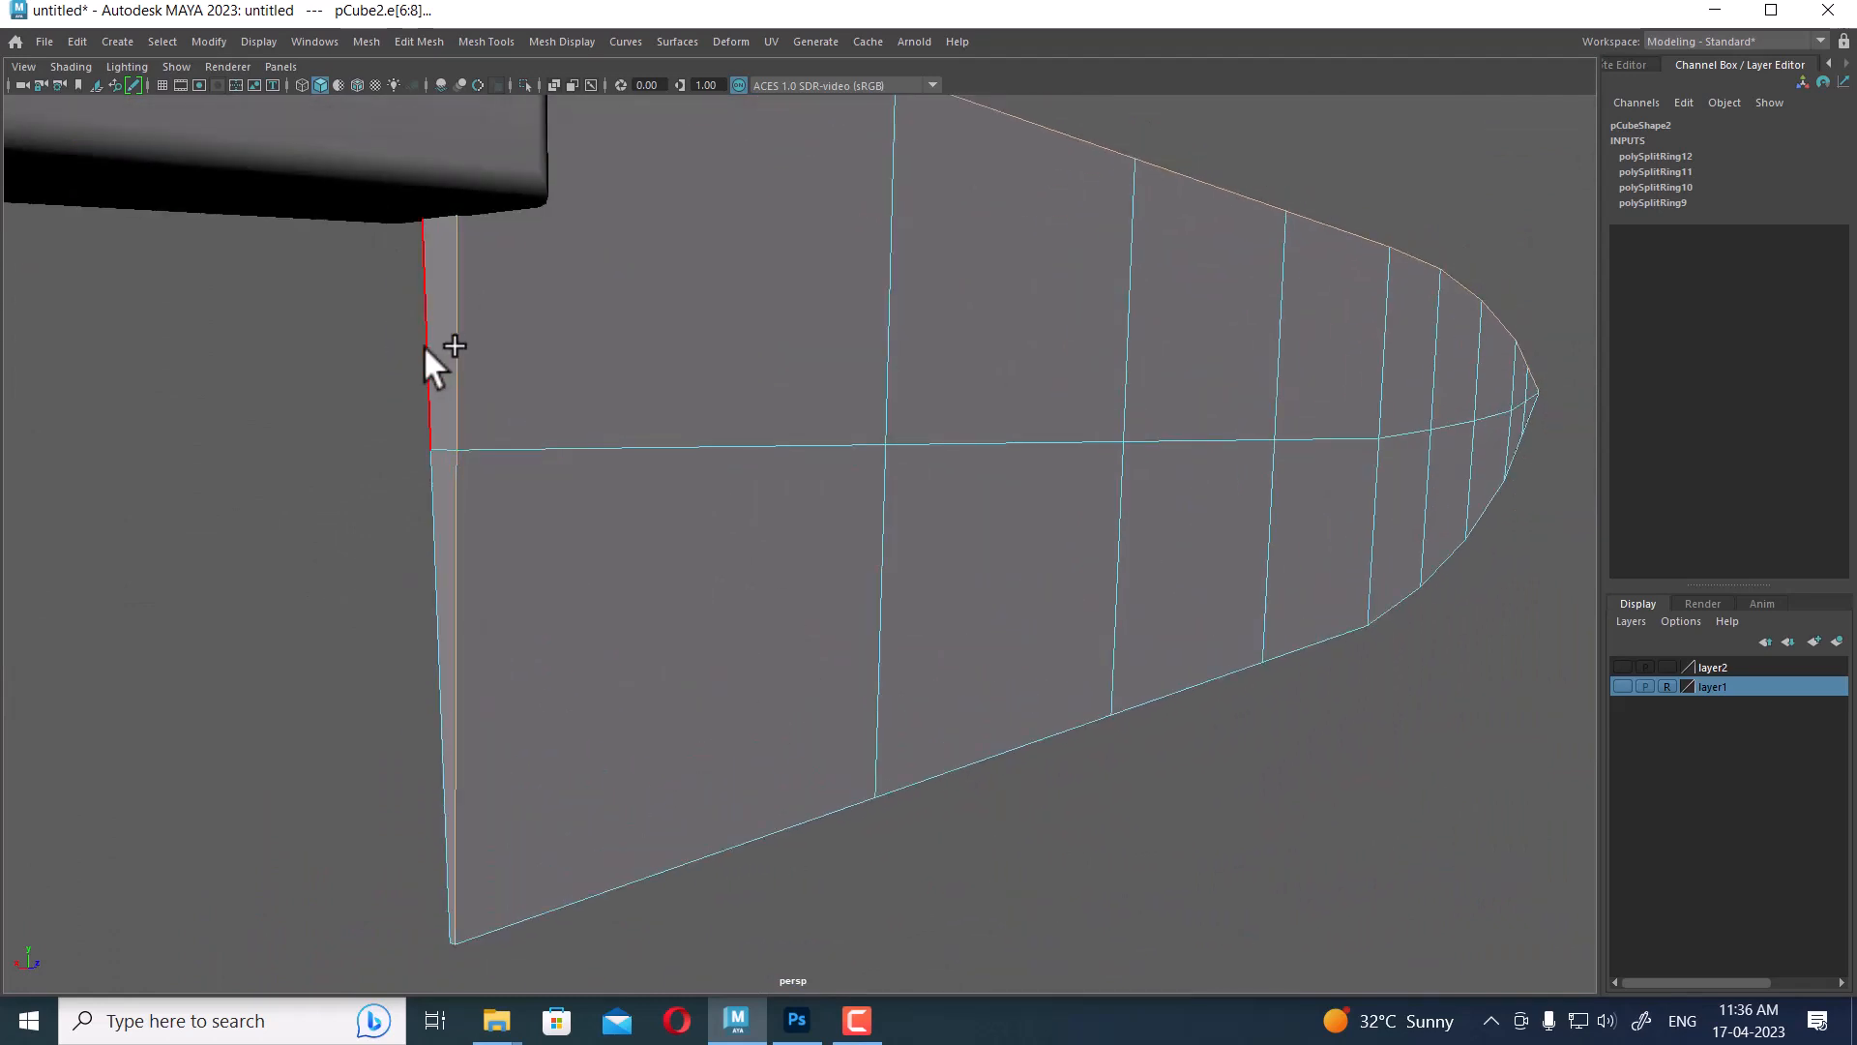
left_click(424, 346, "shift")
left_click_drag(527, 535, 572, 518, "alt")
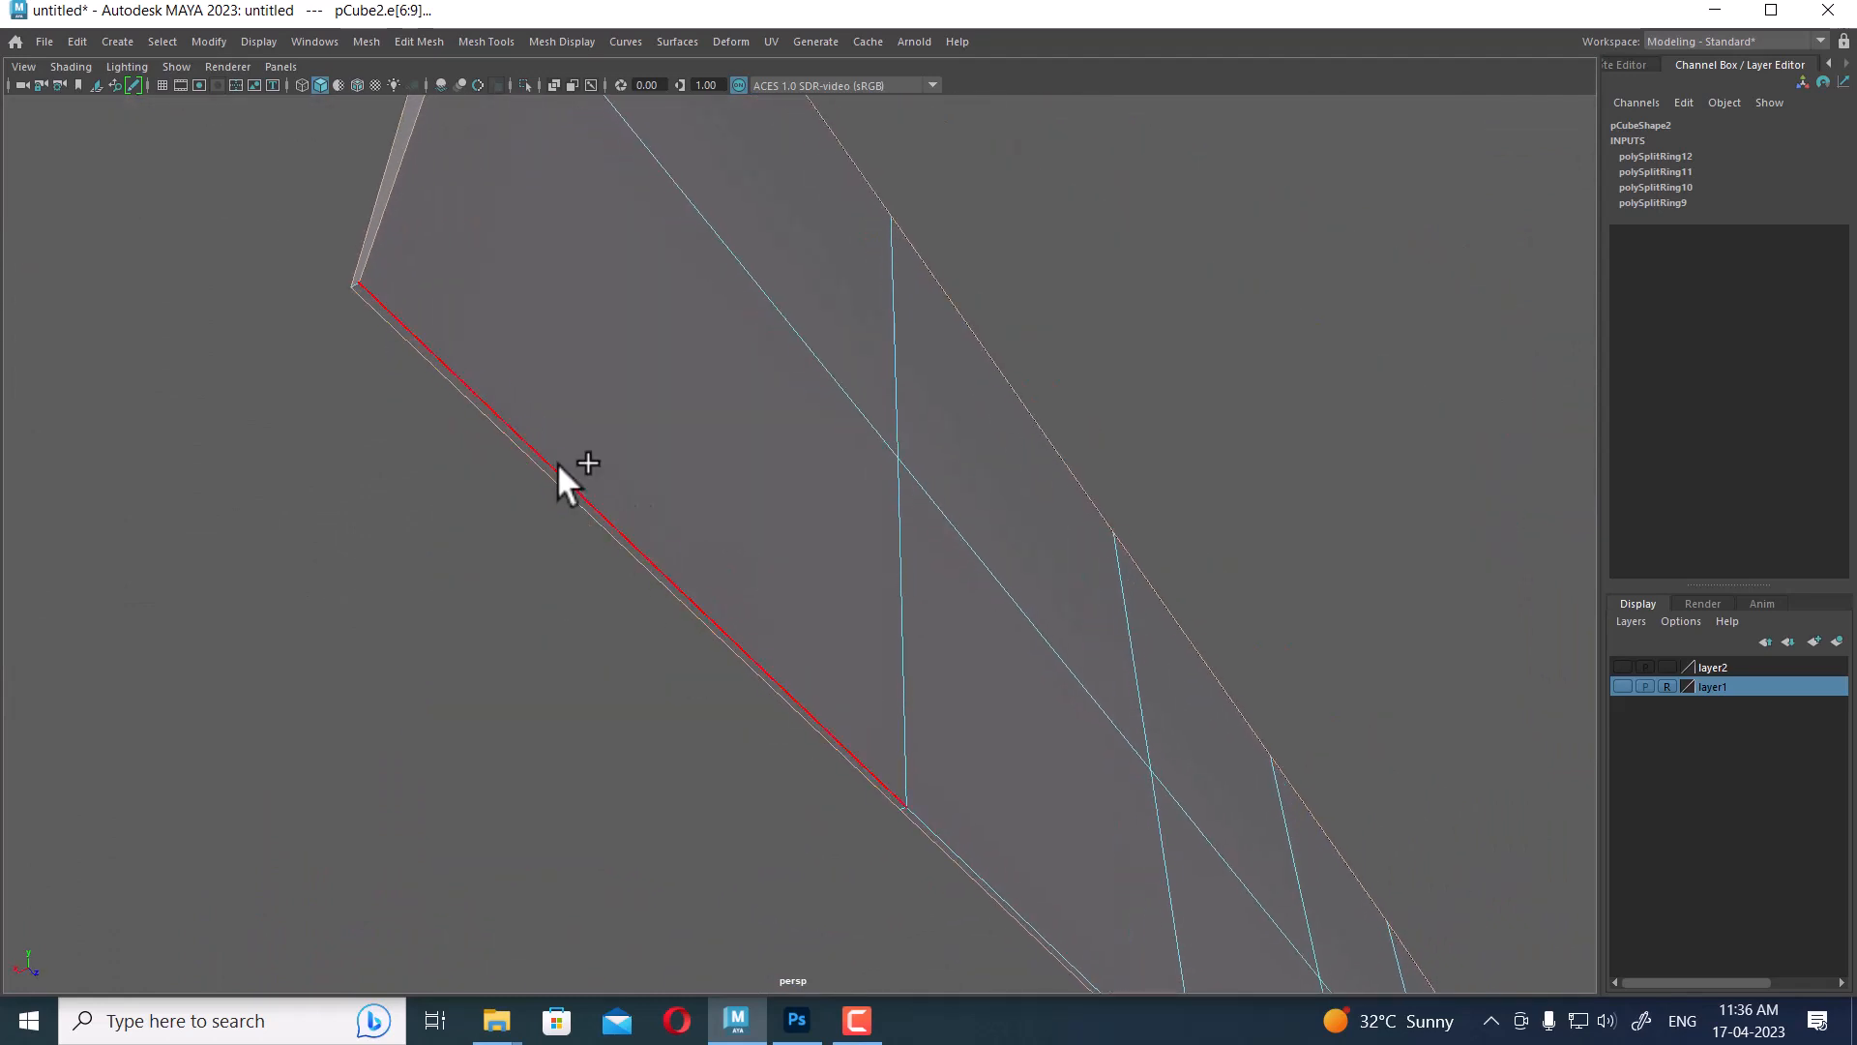
left_click(560, 476, "shift")
left_click_drag(911, 653, 1033, 518, "alt")
left_click(788, 410)
Add the remaining outline edges on the other side of the blade tip to the selection
right_click_drag(1033, 518, 368, 277, "alt")
left_click_drag(368, 278, 879, 671, "alt")
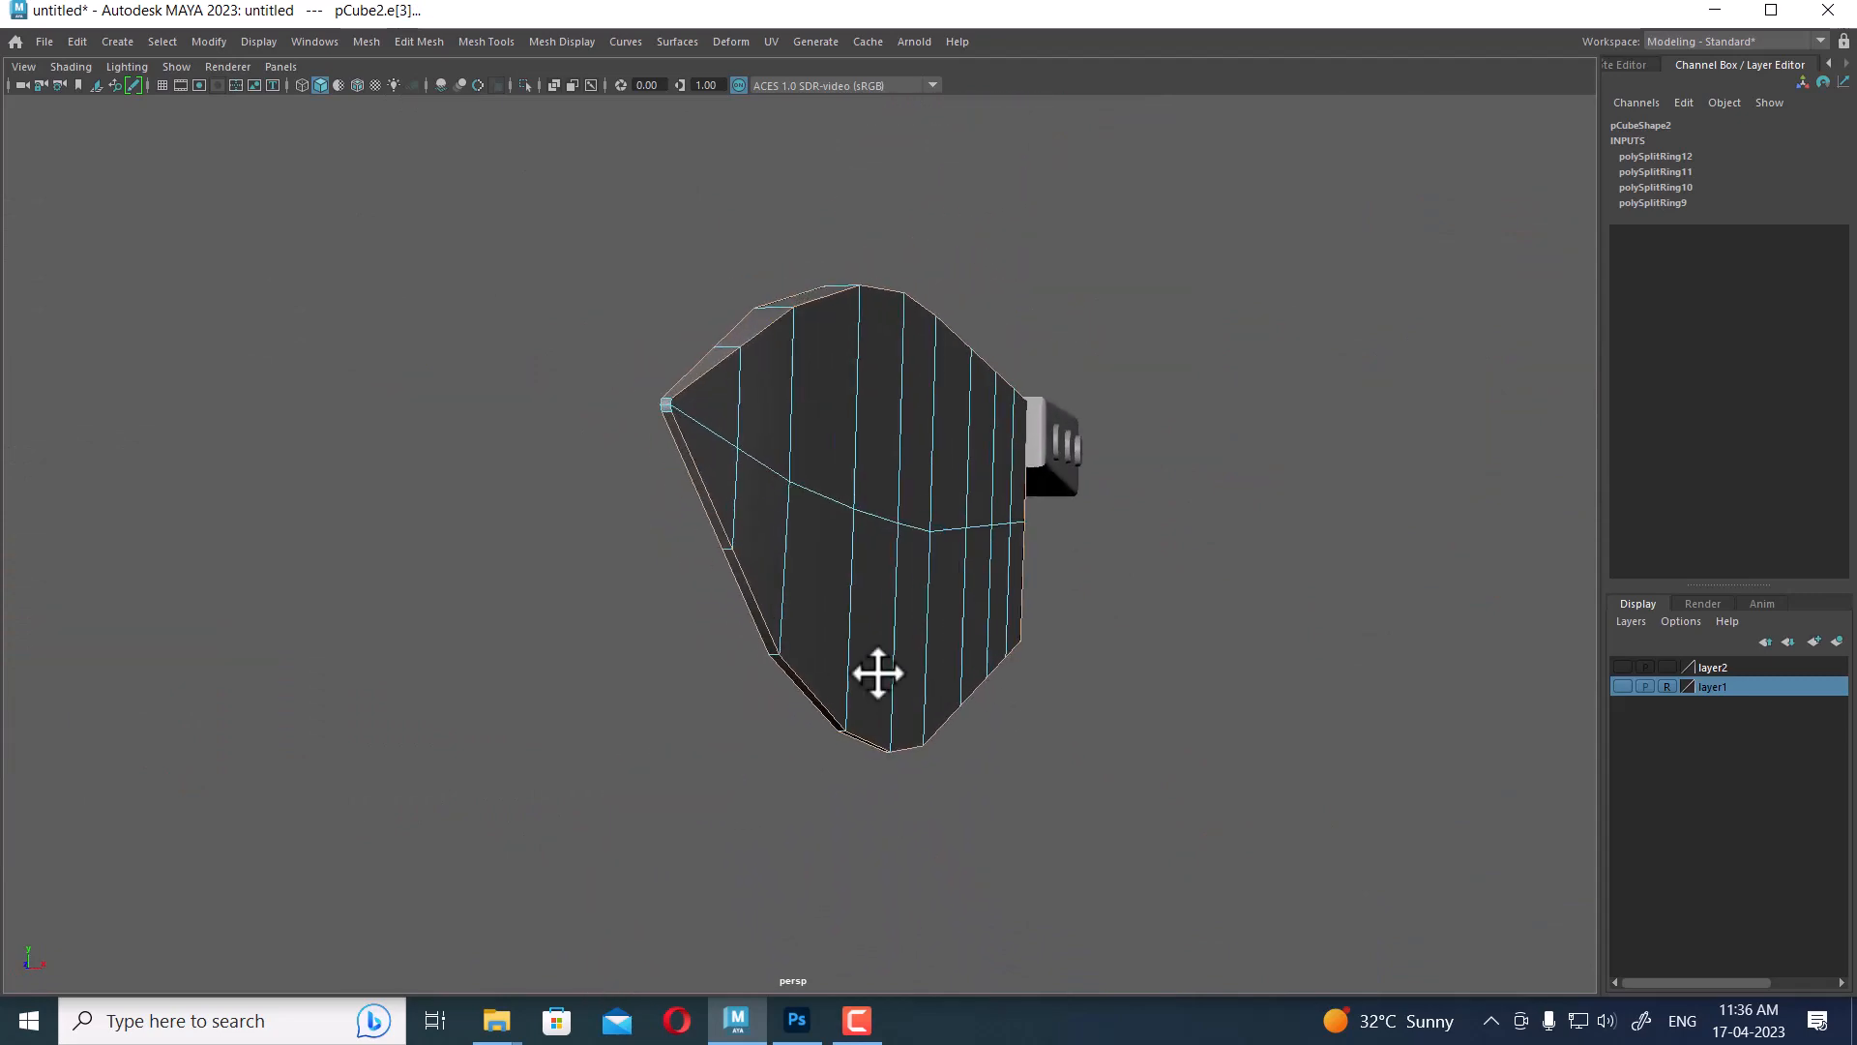
middle_click_drag(880, 672, 836, 586, "alt")
left_click_drag(837, 589, 841, 630, "alt")
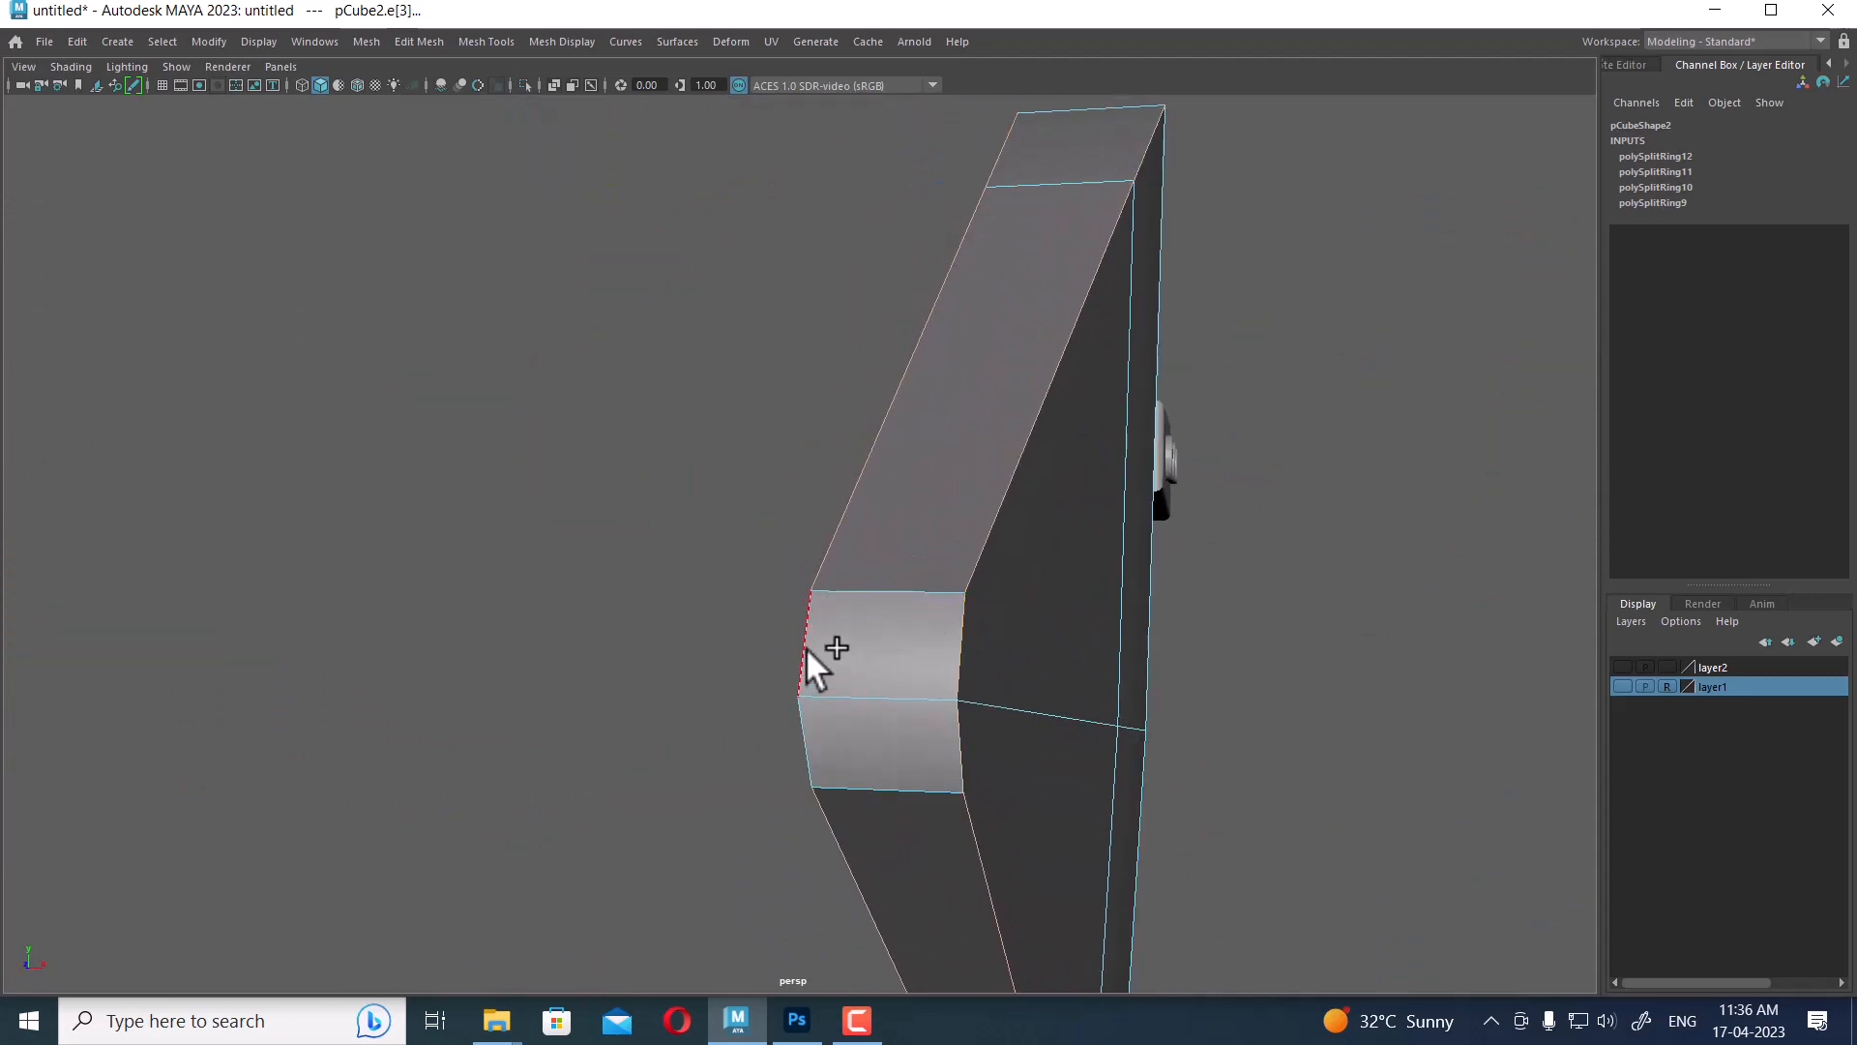
double_click(804, 647, "shift")
Bevel the selected blade edges with a fraction of 0.93 and 6 segments, and return to object mode
left_click_drag(925, 601, 810, 520, "alt")
right_click_drag(824, 442, 923, 443, "shift")
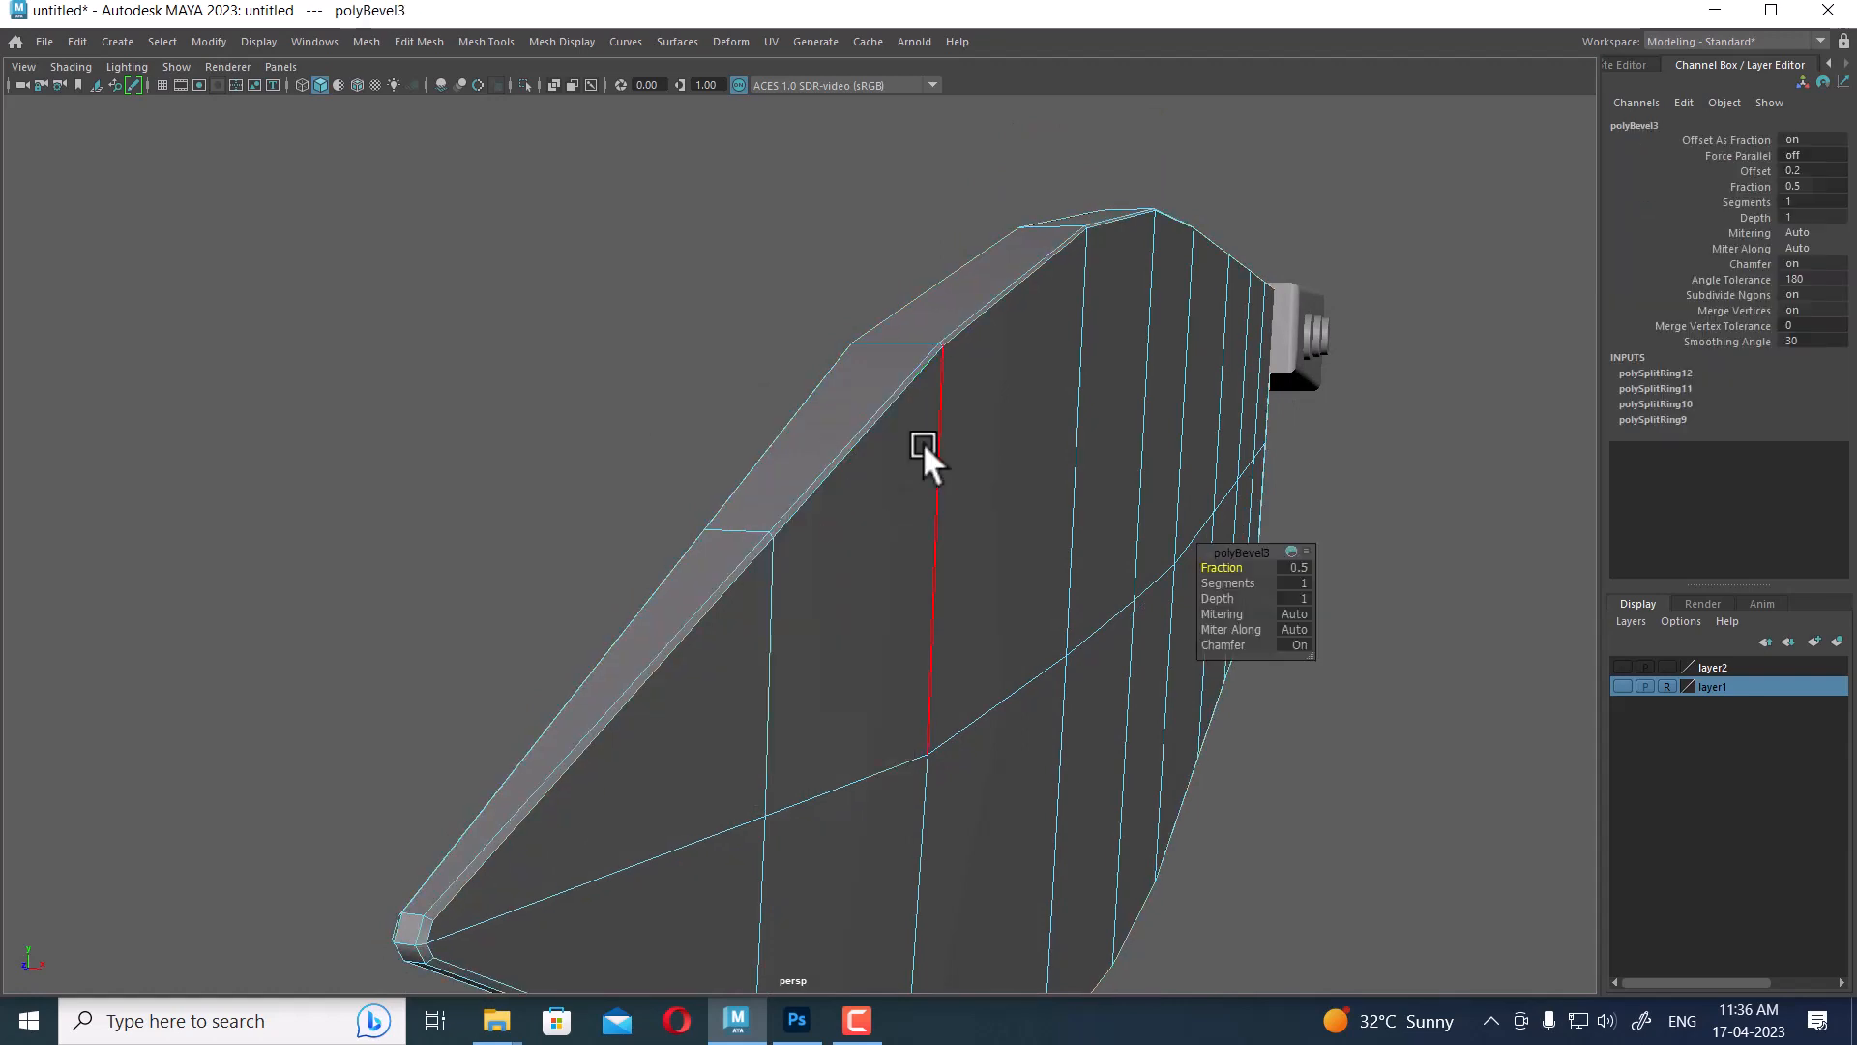
left_click_drag(1231, 583, 1257, 583)
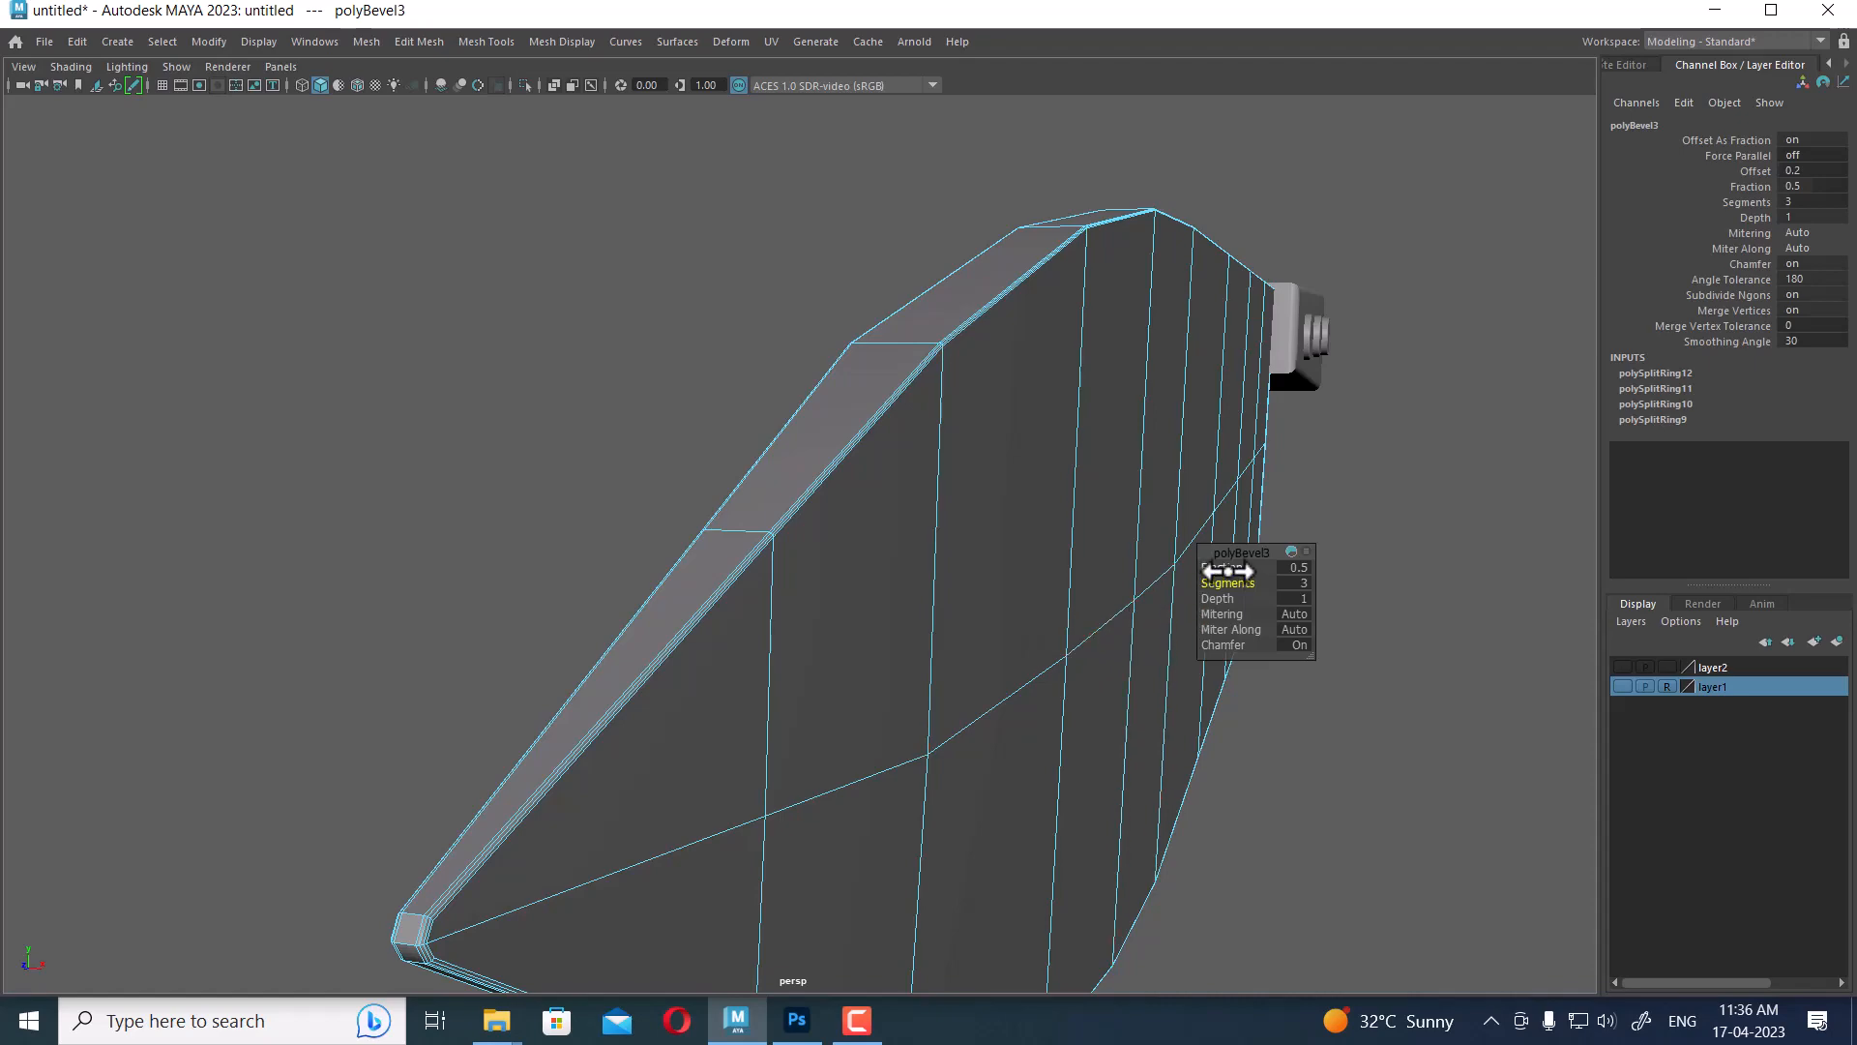
left_click_drag(1207, 571, 1221, 572)
mouse_move(968, 585)
left_mouse_down("alt")
mouse_move(846, 582)
mouse_move(868, 507)
mouse_move(950, 612)
mouse_move(973, 588)
left_mouse_up("alt")
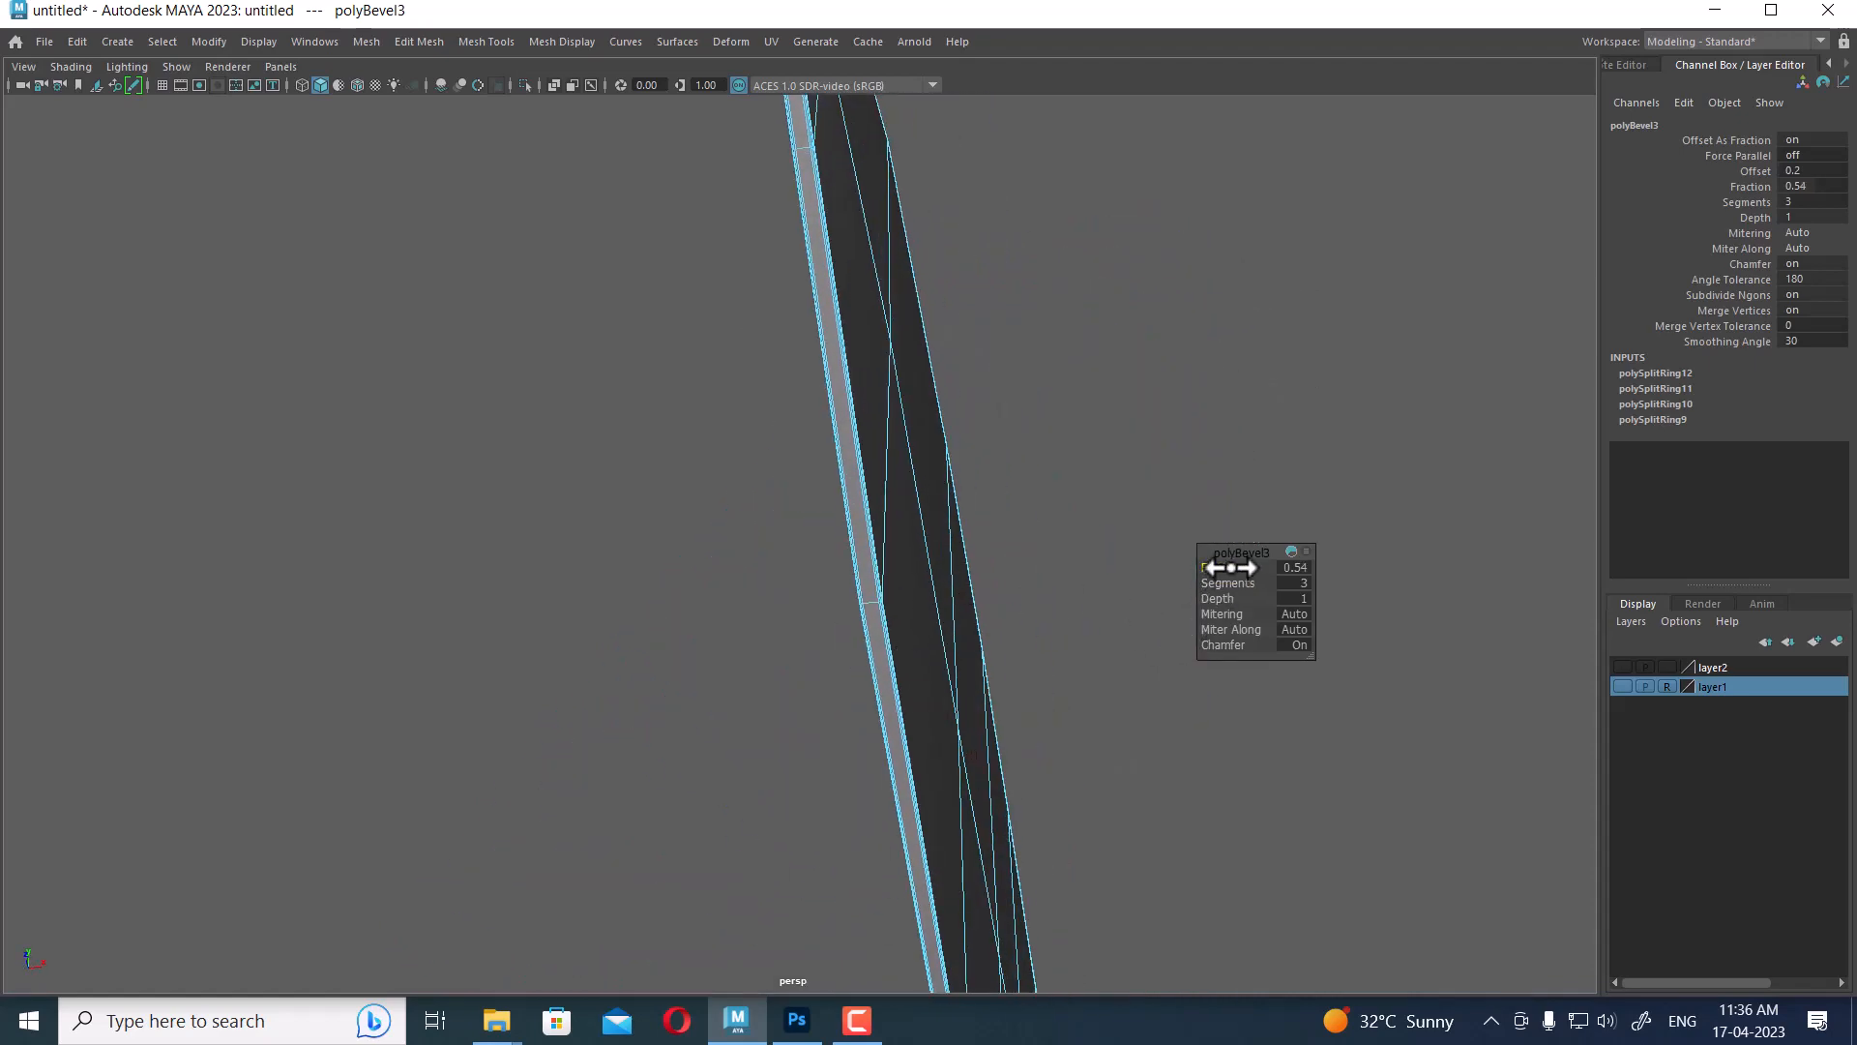
left_click_drag(1209, 567, 1269, 583)
left_click_drag(1113, 585, 949, 625, "alt")
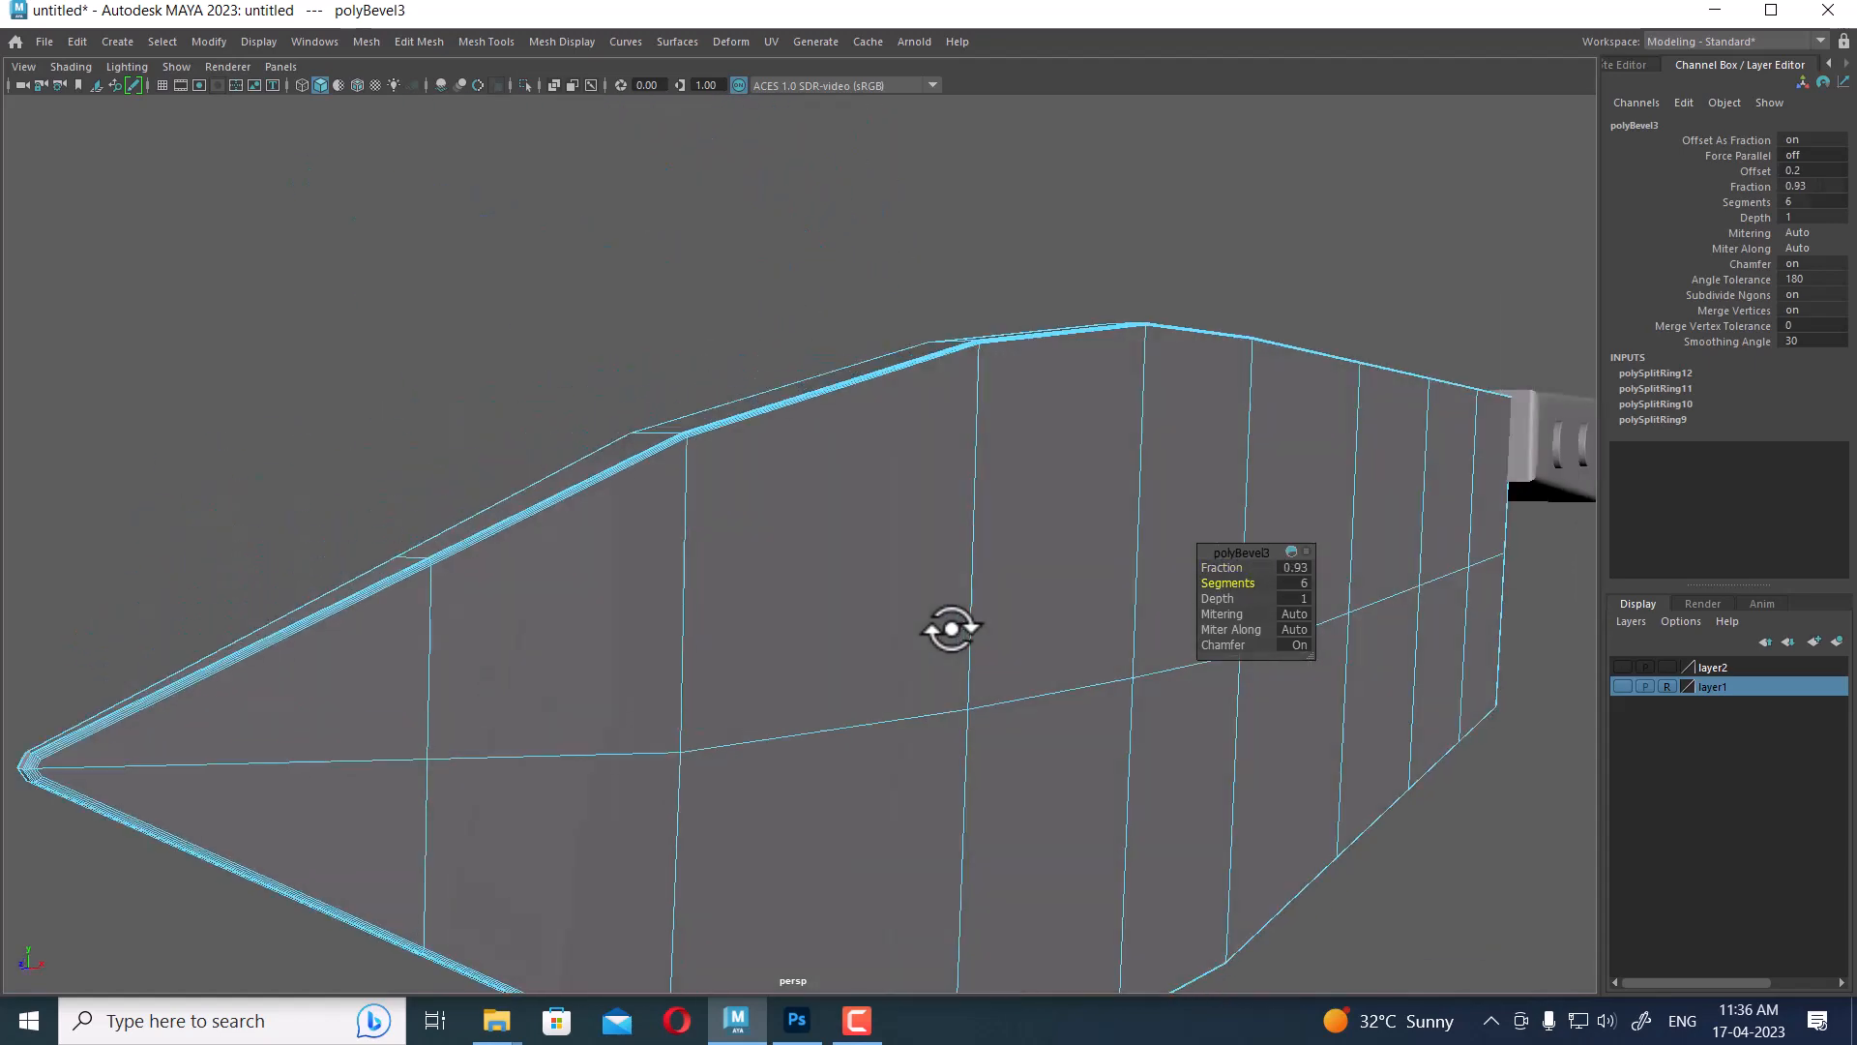
right_click_drag(658, 535, 696, 518, "alt")
left_click_drag(697, 519, 768, 515, "alt")
right_click_drag(768, 513, 1141, 234)
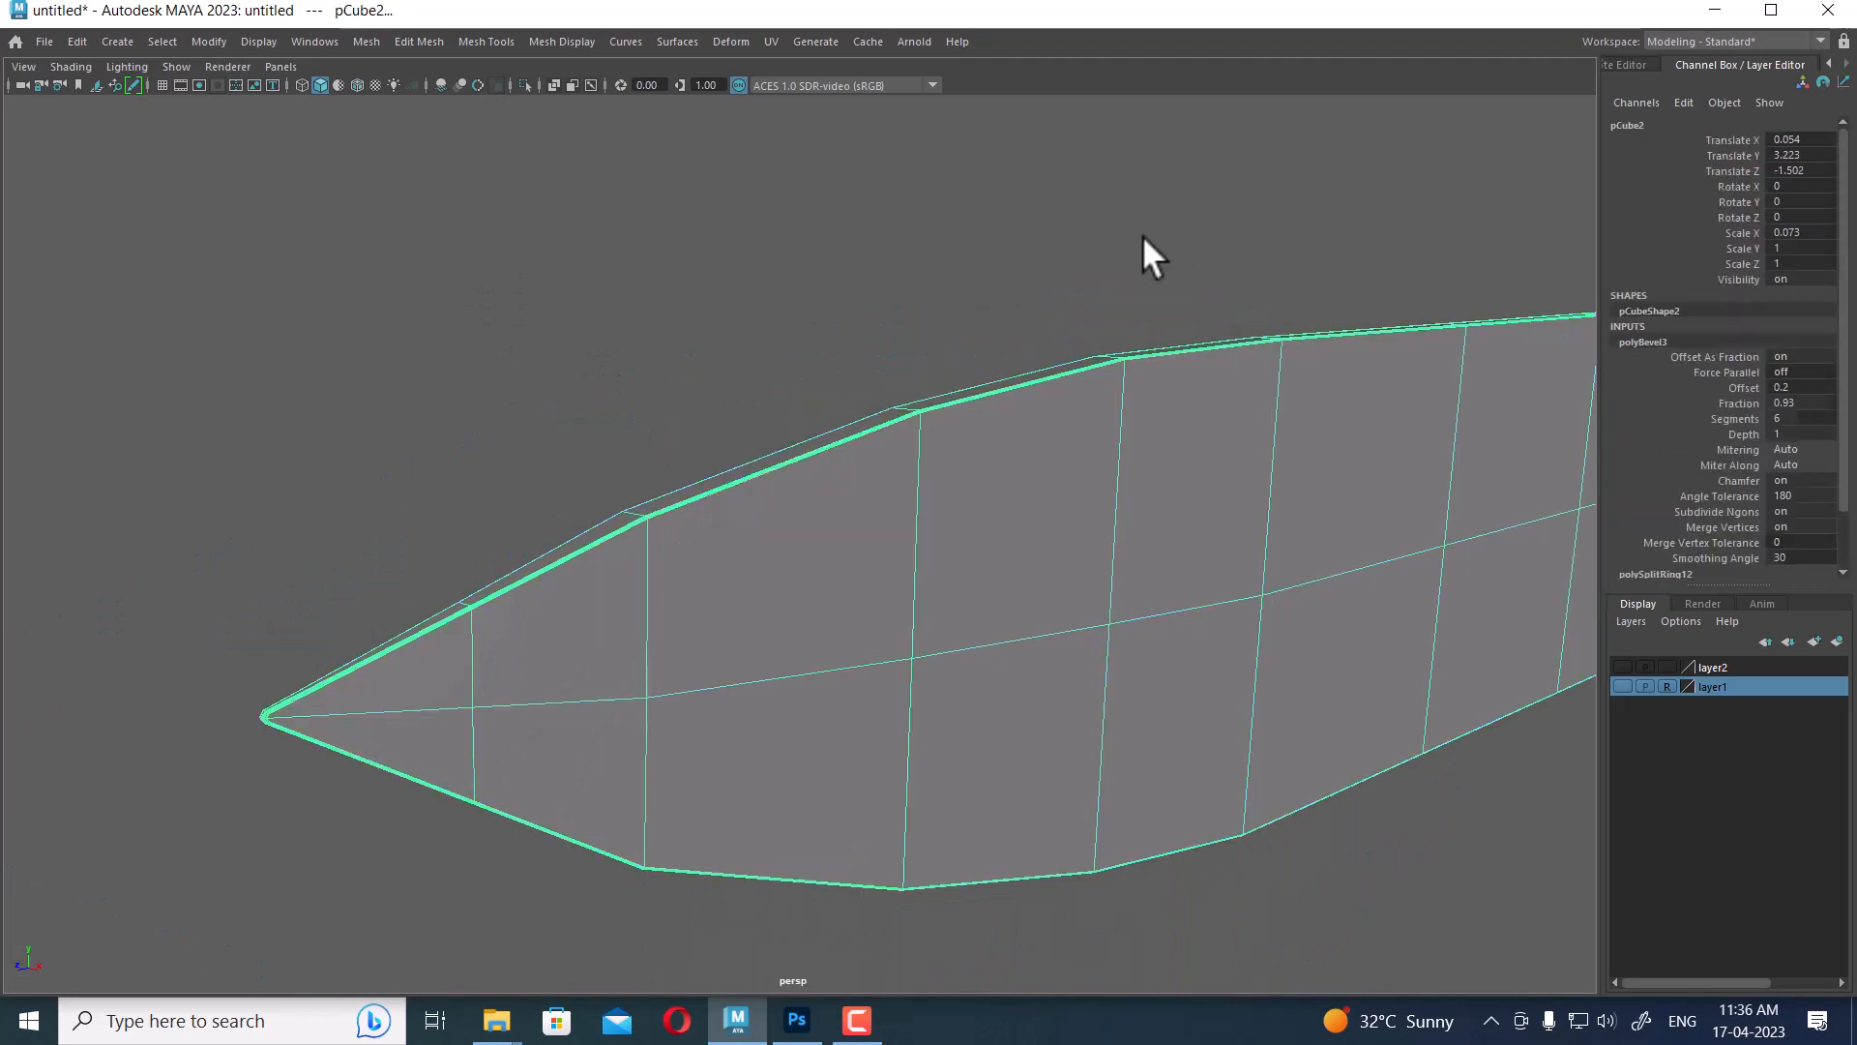
left_click(1141, 234)
Change the viewport background to black
left_click_drag(1141, 658, 1006, 679, "alt")
middle_click_drag(1006, 678, 940, 693, "alt")
right_click_drag(940, 693, 757, 489, "alt")
left_click_drag(756, 489, 1041, 697, "alt")
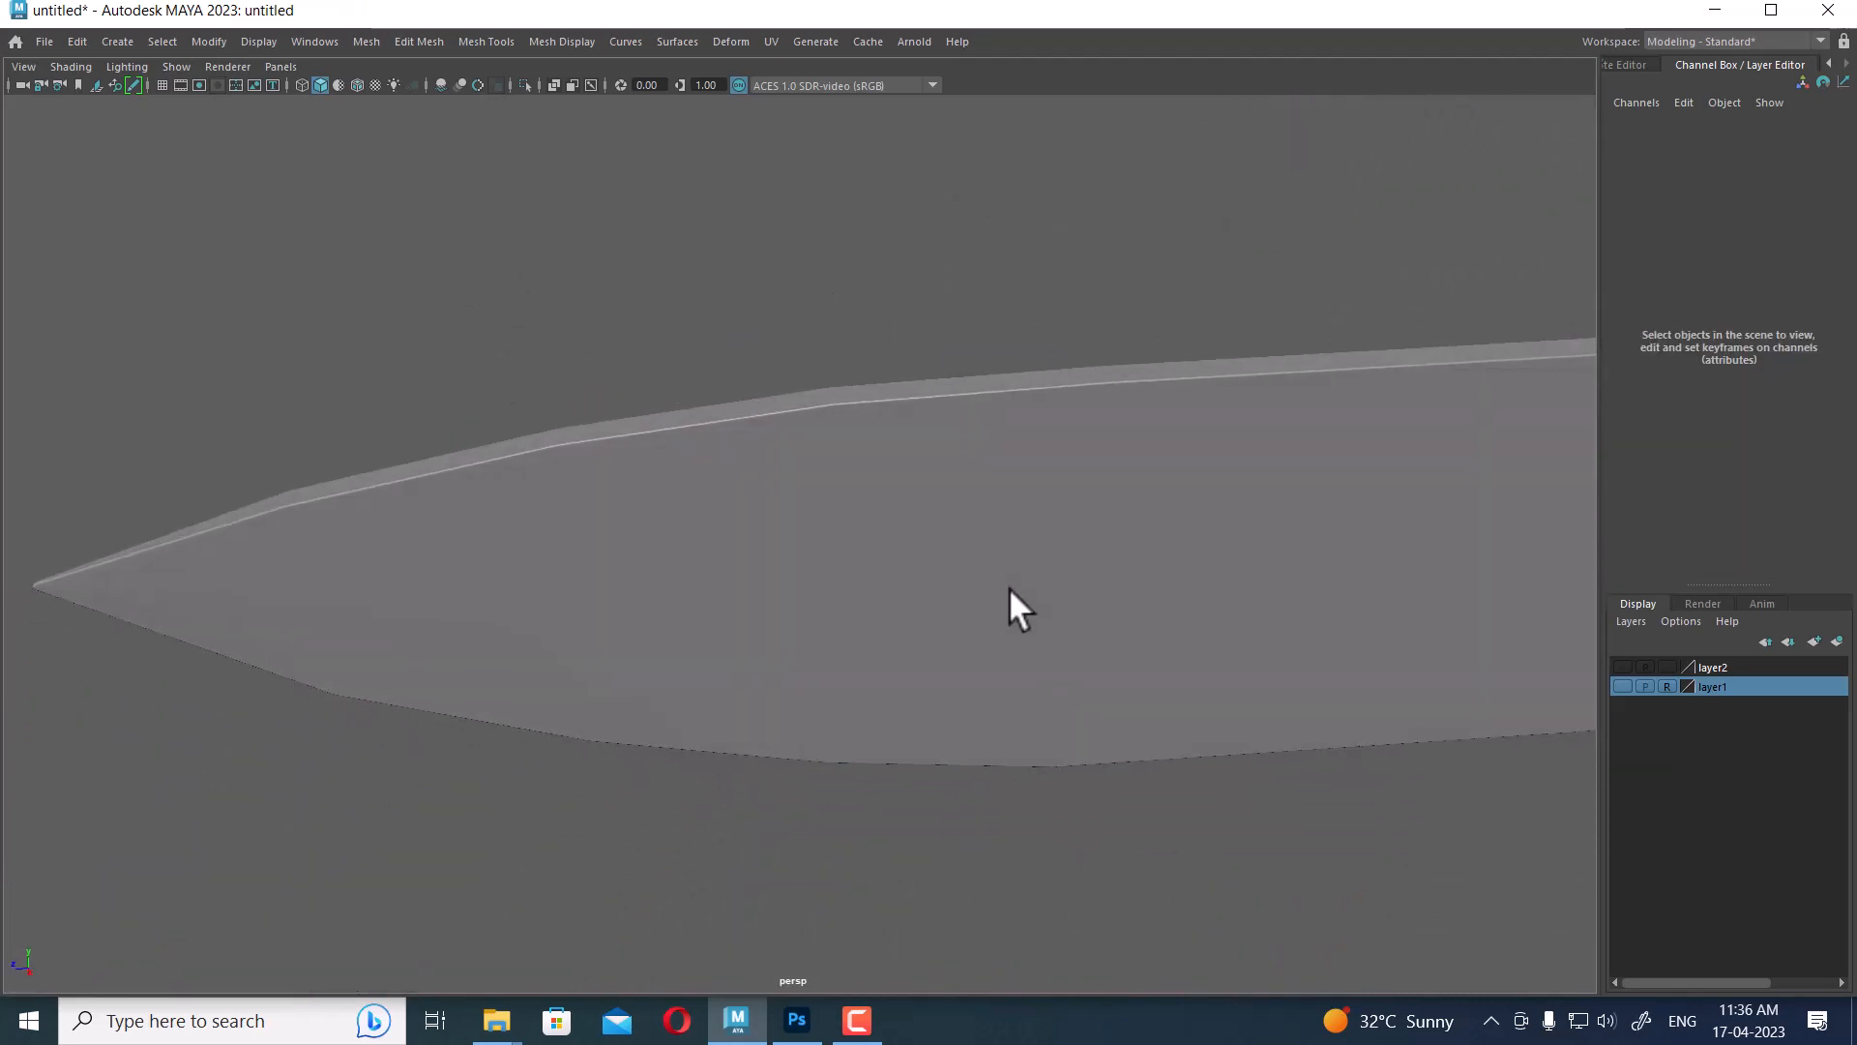
key("alt+b")
key("alt+b")
key("alt+b")
Soften the edges of the handle mesh and deselect it
left_click_drag(1019, 581, 949, 331, "alt")
middle_click_drag(949, 331, 917, 426, "alt")
left_click_drag(917, 426, 841, 252, "alt")
right_click_drag(842, 253, 770, 467, "alt")
left_click_drag(768, 464, 713, 531, "alt")
left_click(965, 387)
middle_click_drag(966, 386, 997, 406, "alt")
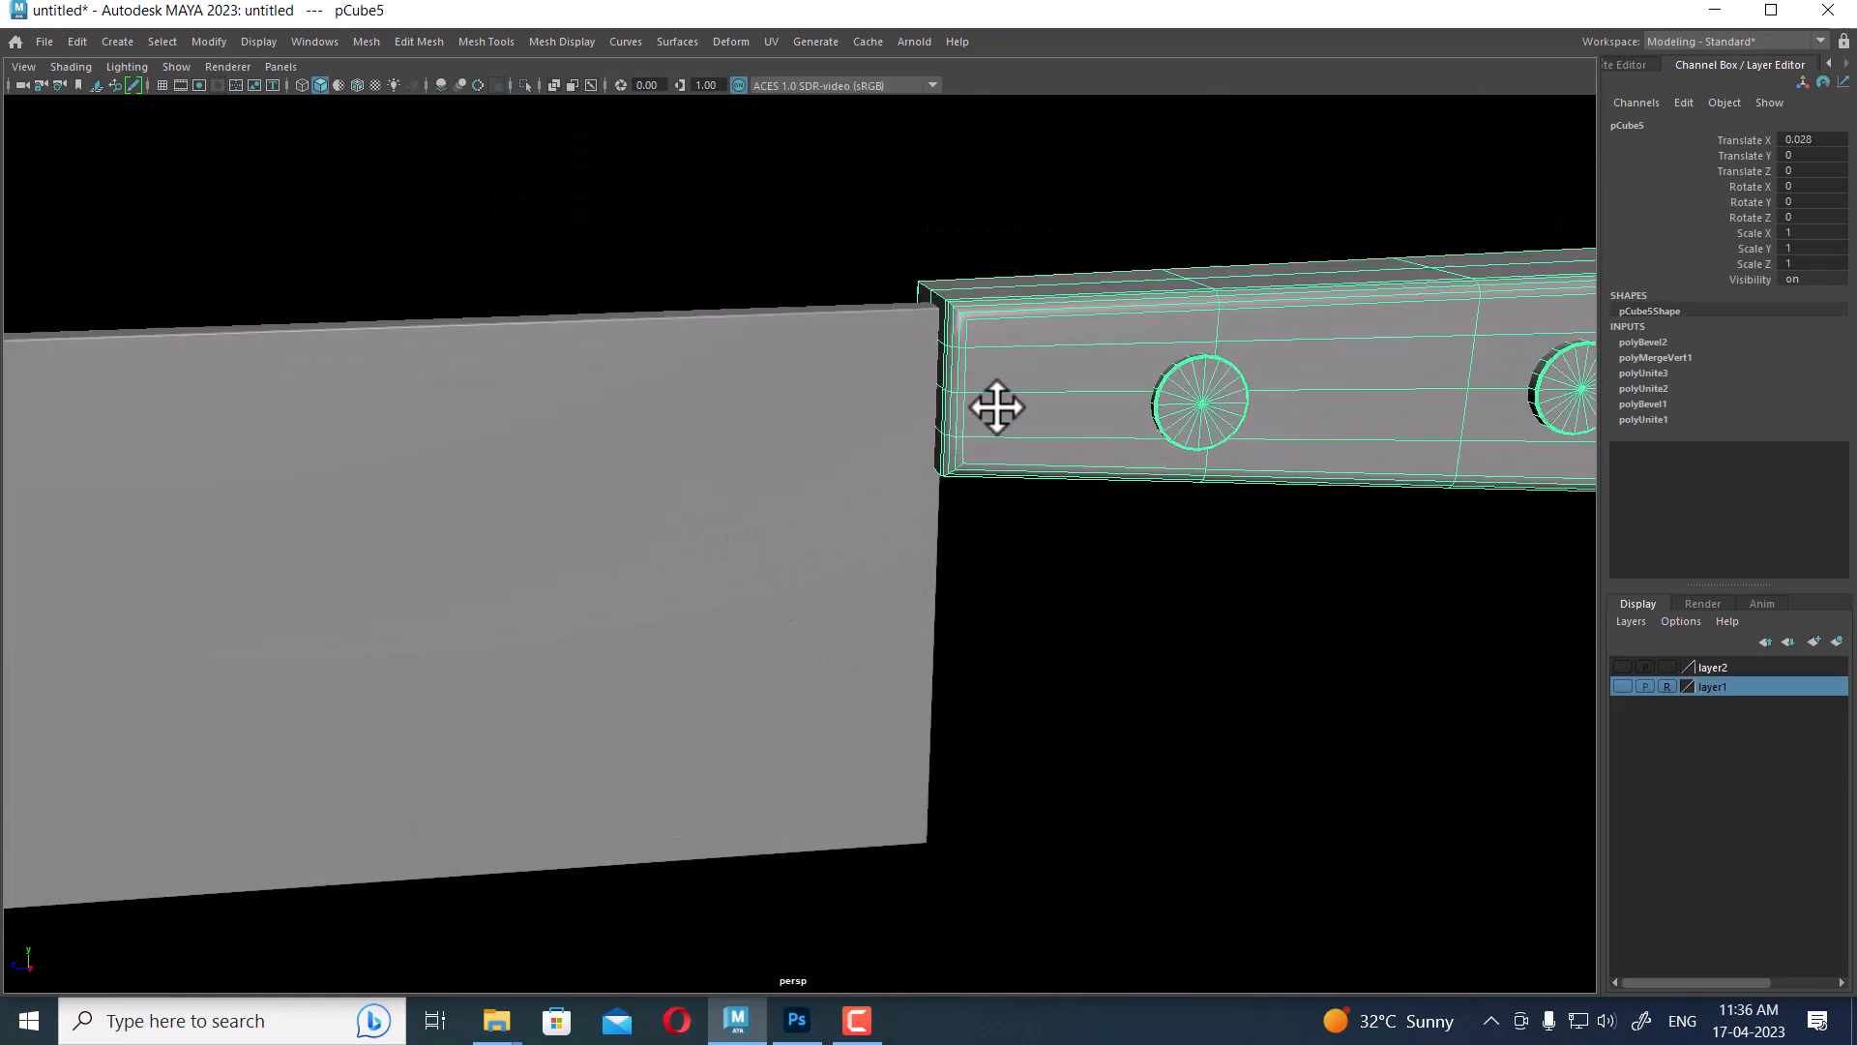
left_click_drag(997, 406, 980, 463, "alt")
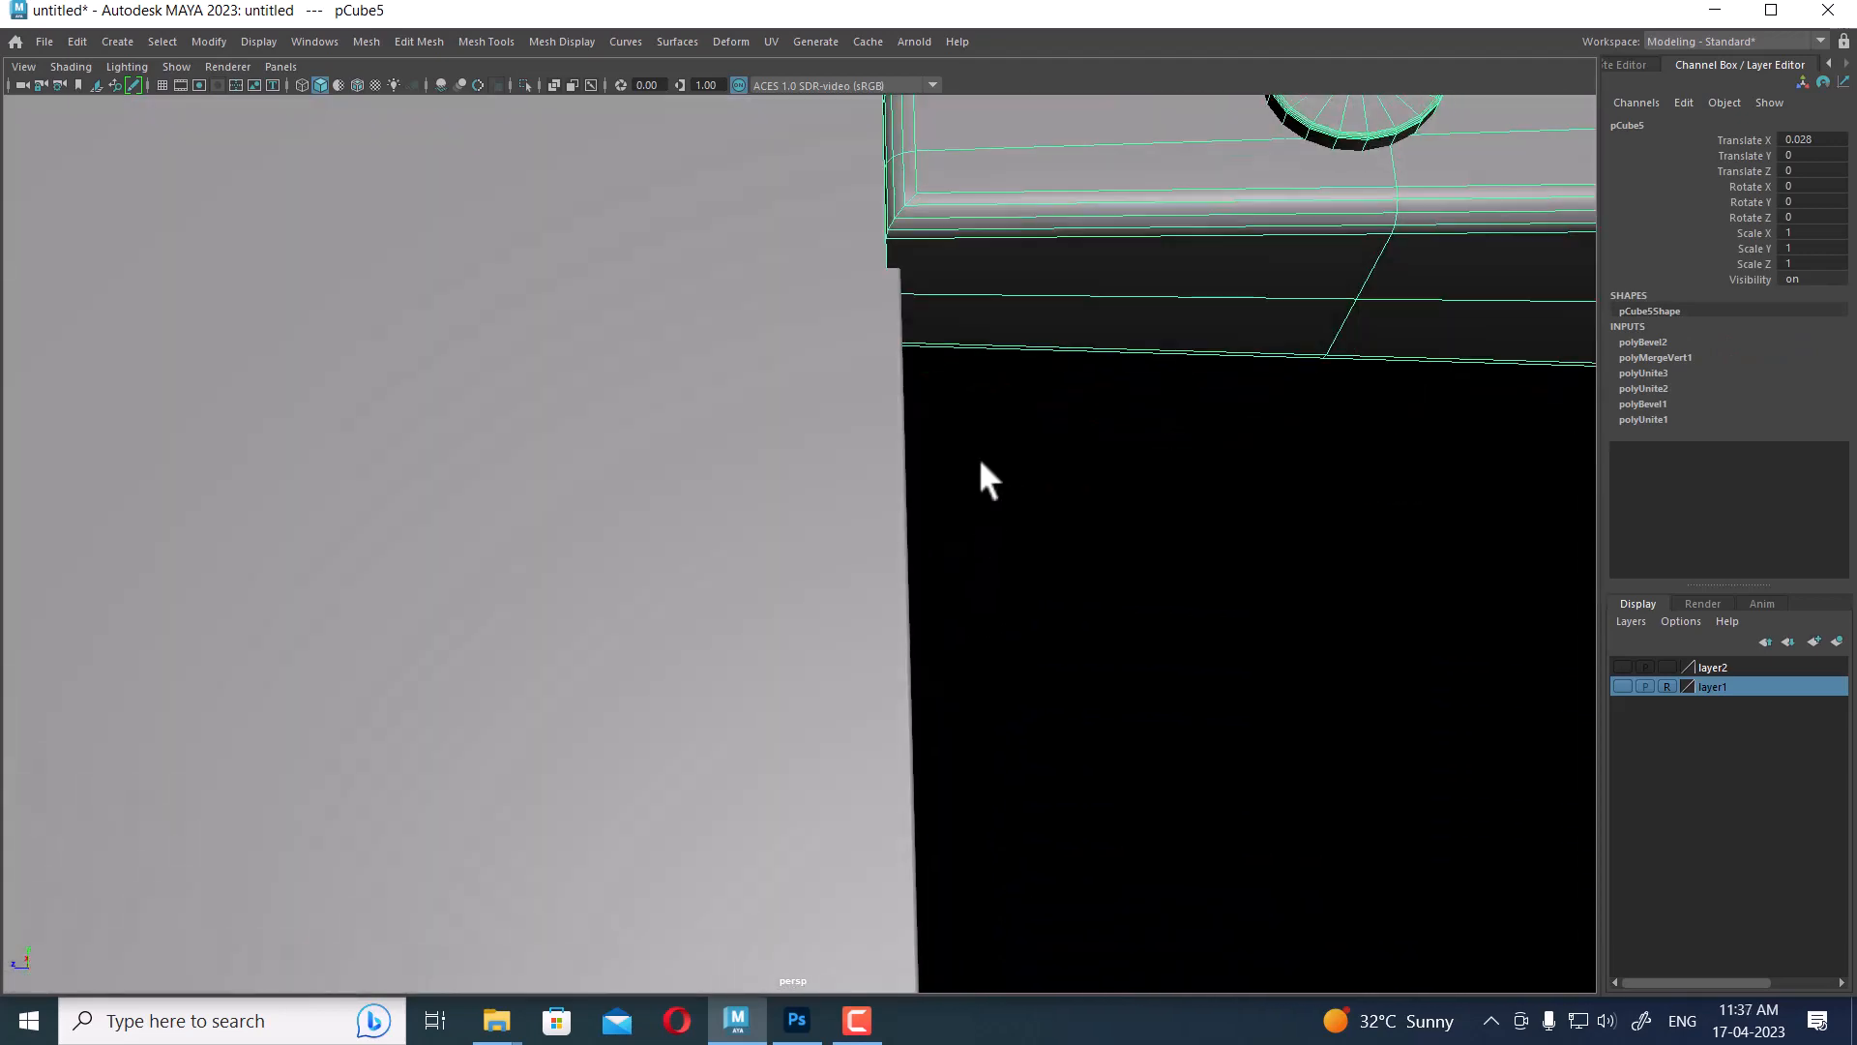
right_click_drag(980, 463, 883, 584, "alt")
right_click_drag(923, 399, 1112, 435, "shift")
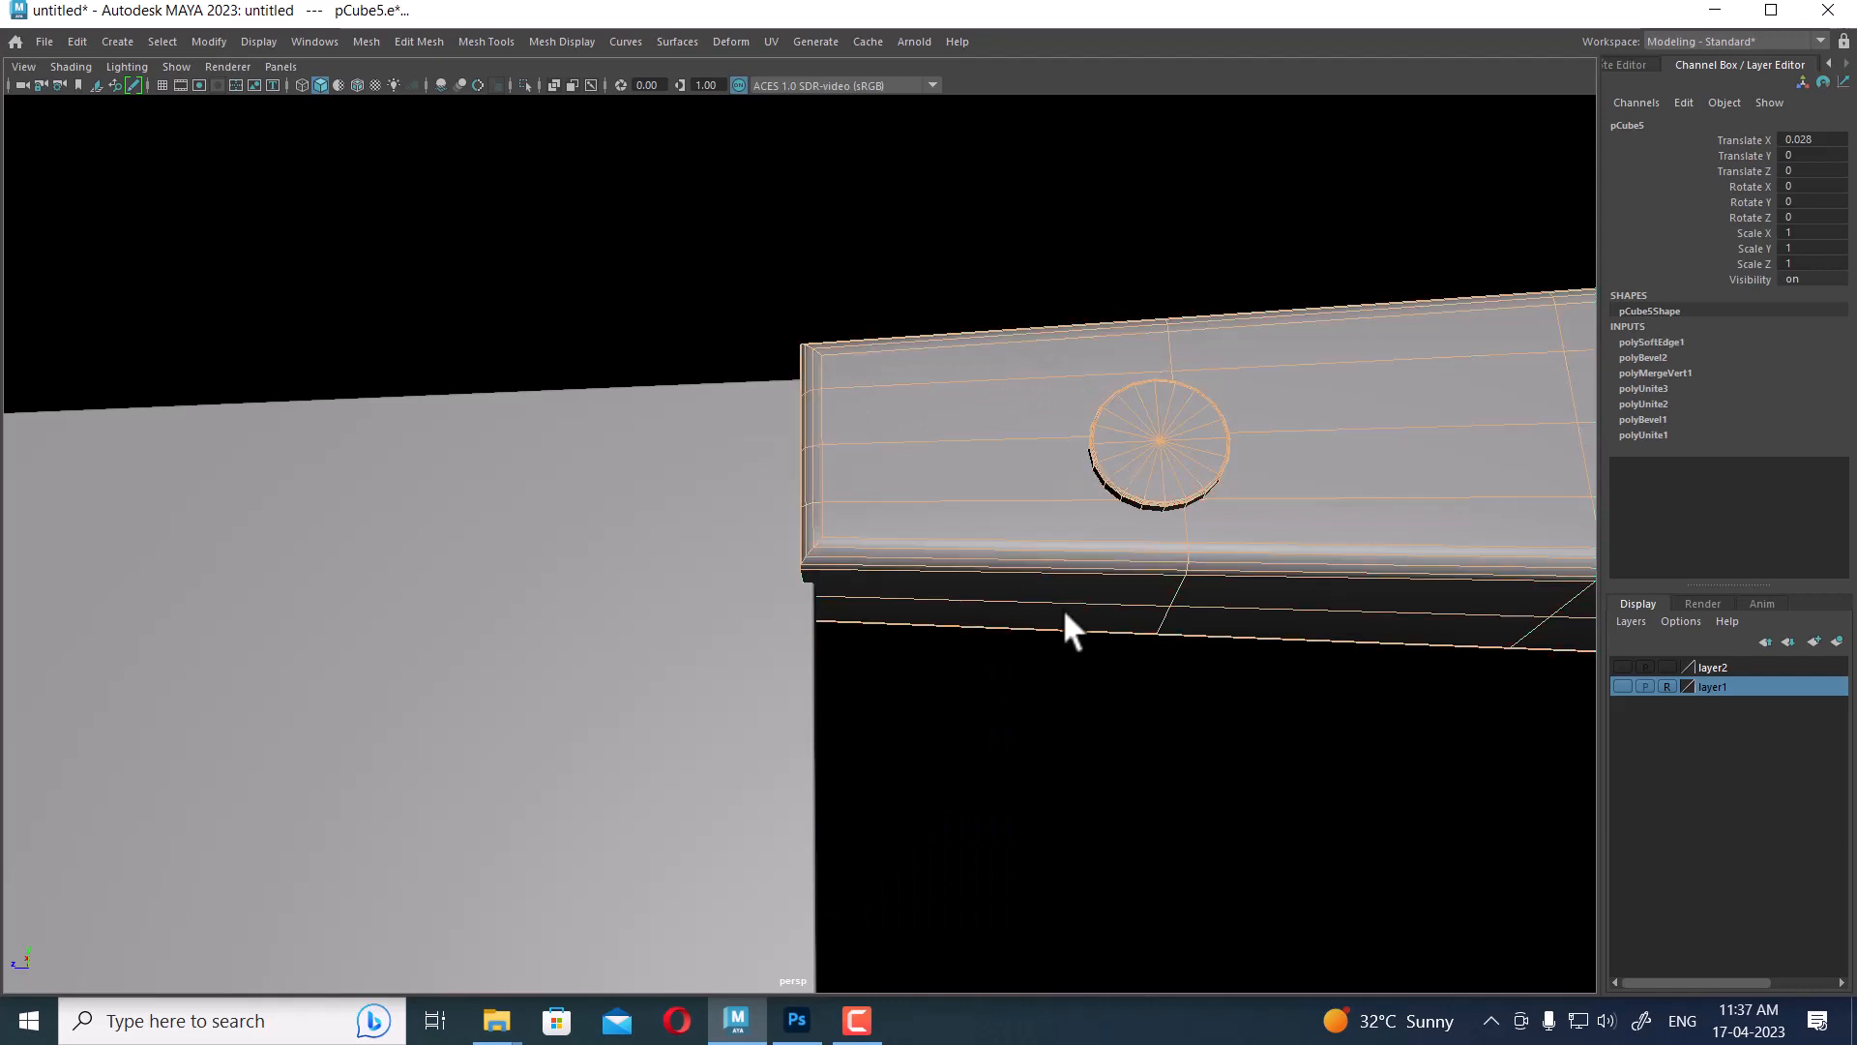
left_click(1060, 667)
Try to smooth the handle mesh with 1 division, check the blade end, and undo it
left_click_drag(1057, 717, 1128, 779, "alt")
scroll(827, 576, "down", 5)
left_click_drag(827, 575, 851, 619, "alt")
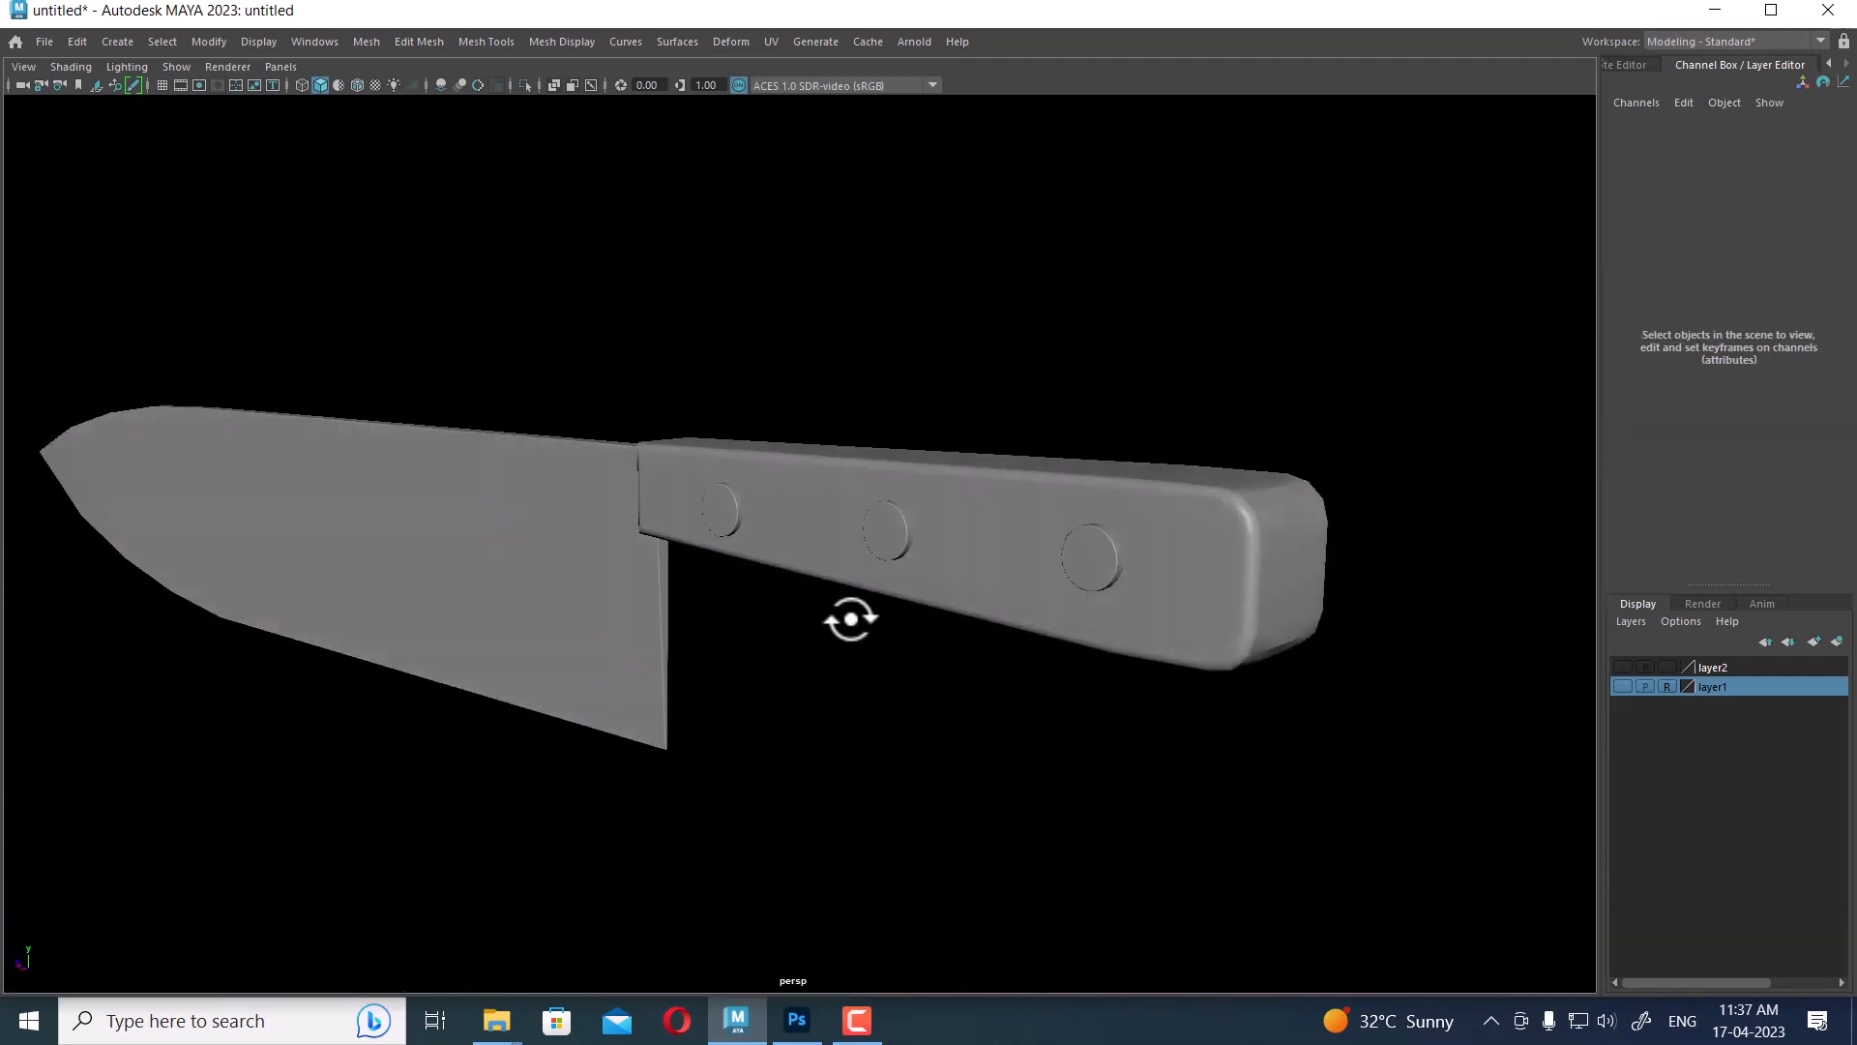
left_click(1160, 594)
left_click_drag(1016, 735, 1229, 493, "alt")
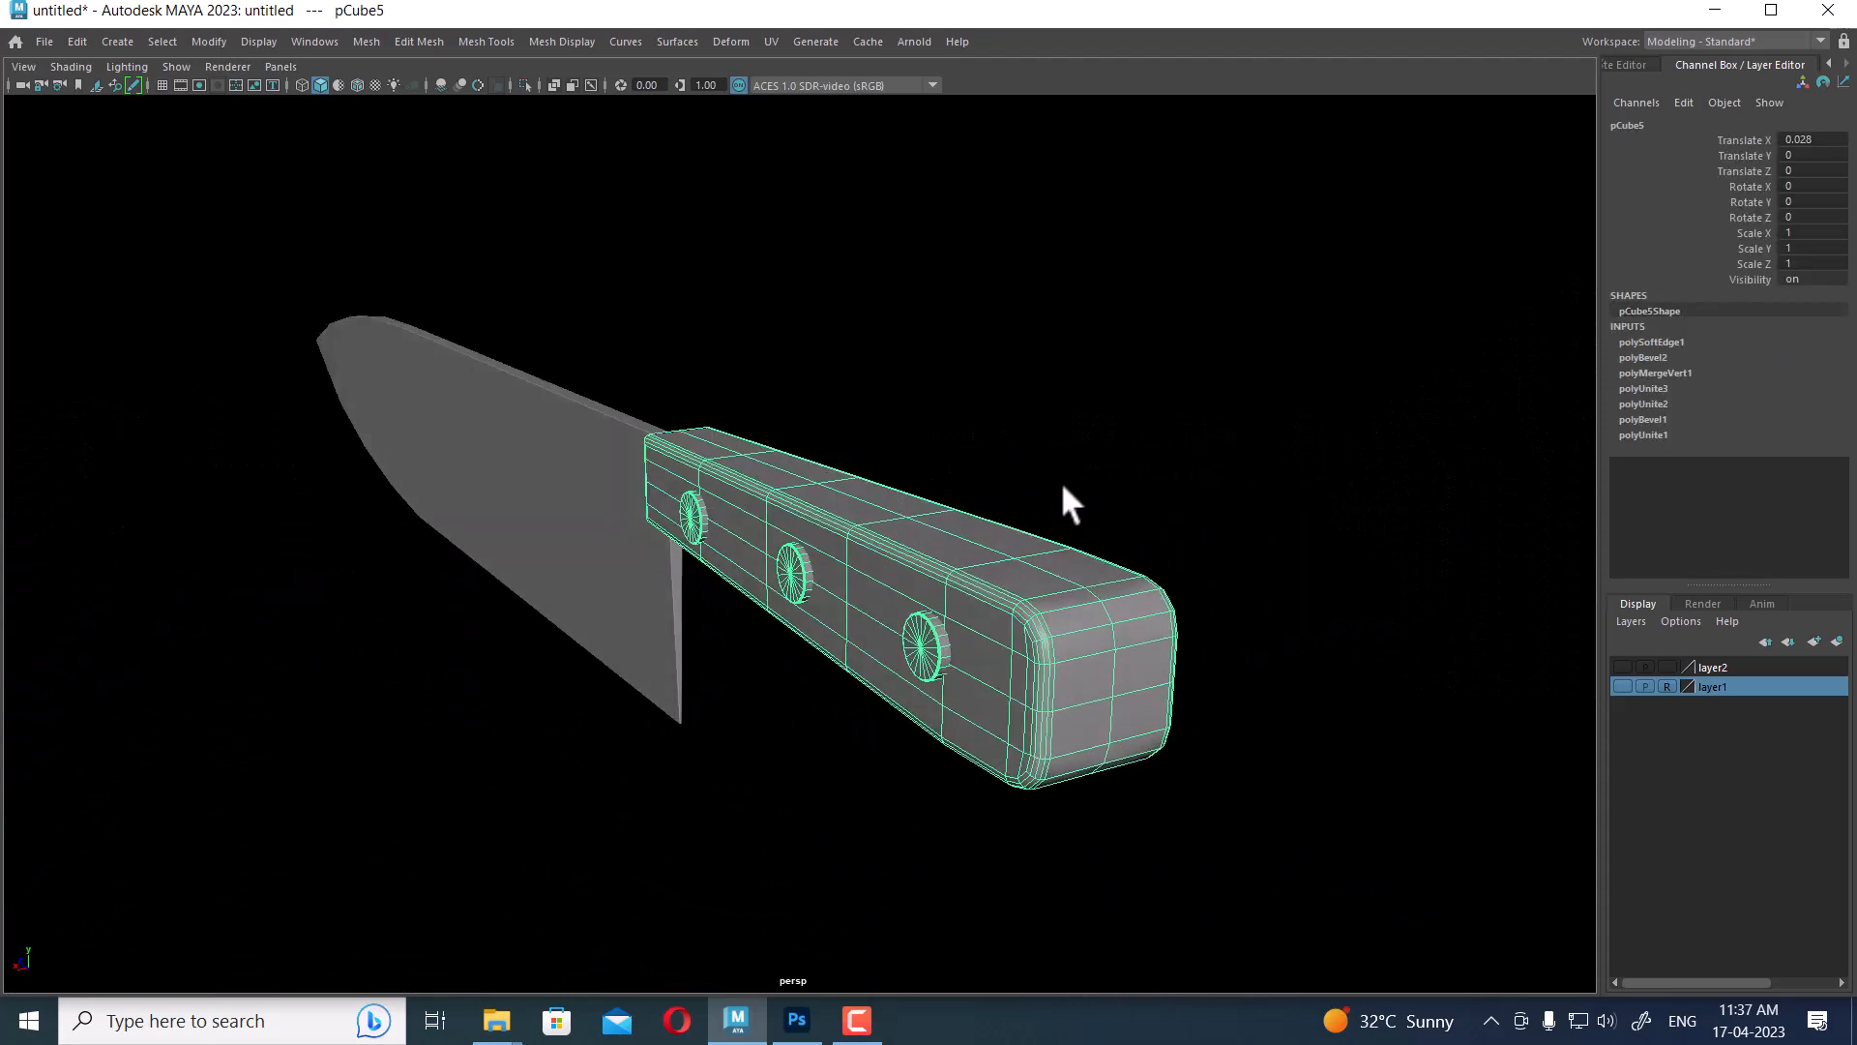
right_click_drag(1019, 380, 978, 501, "shift")
left_click_drag(995, 497, 950, 548, "alt")
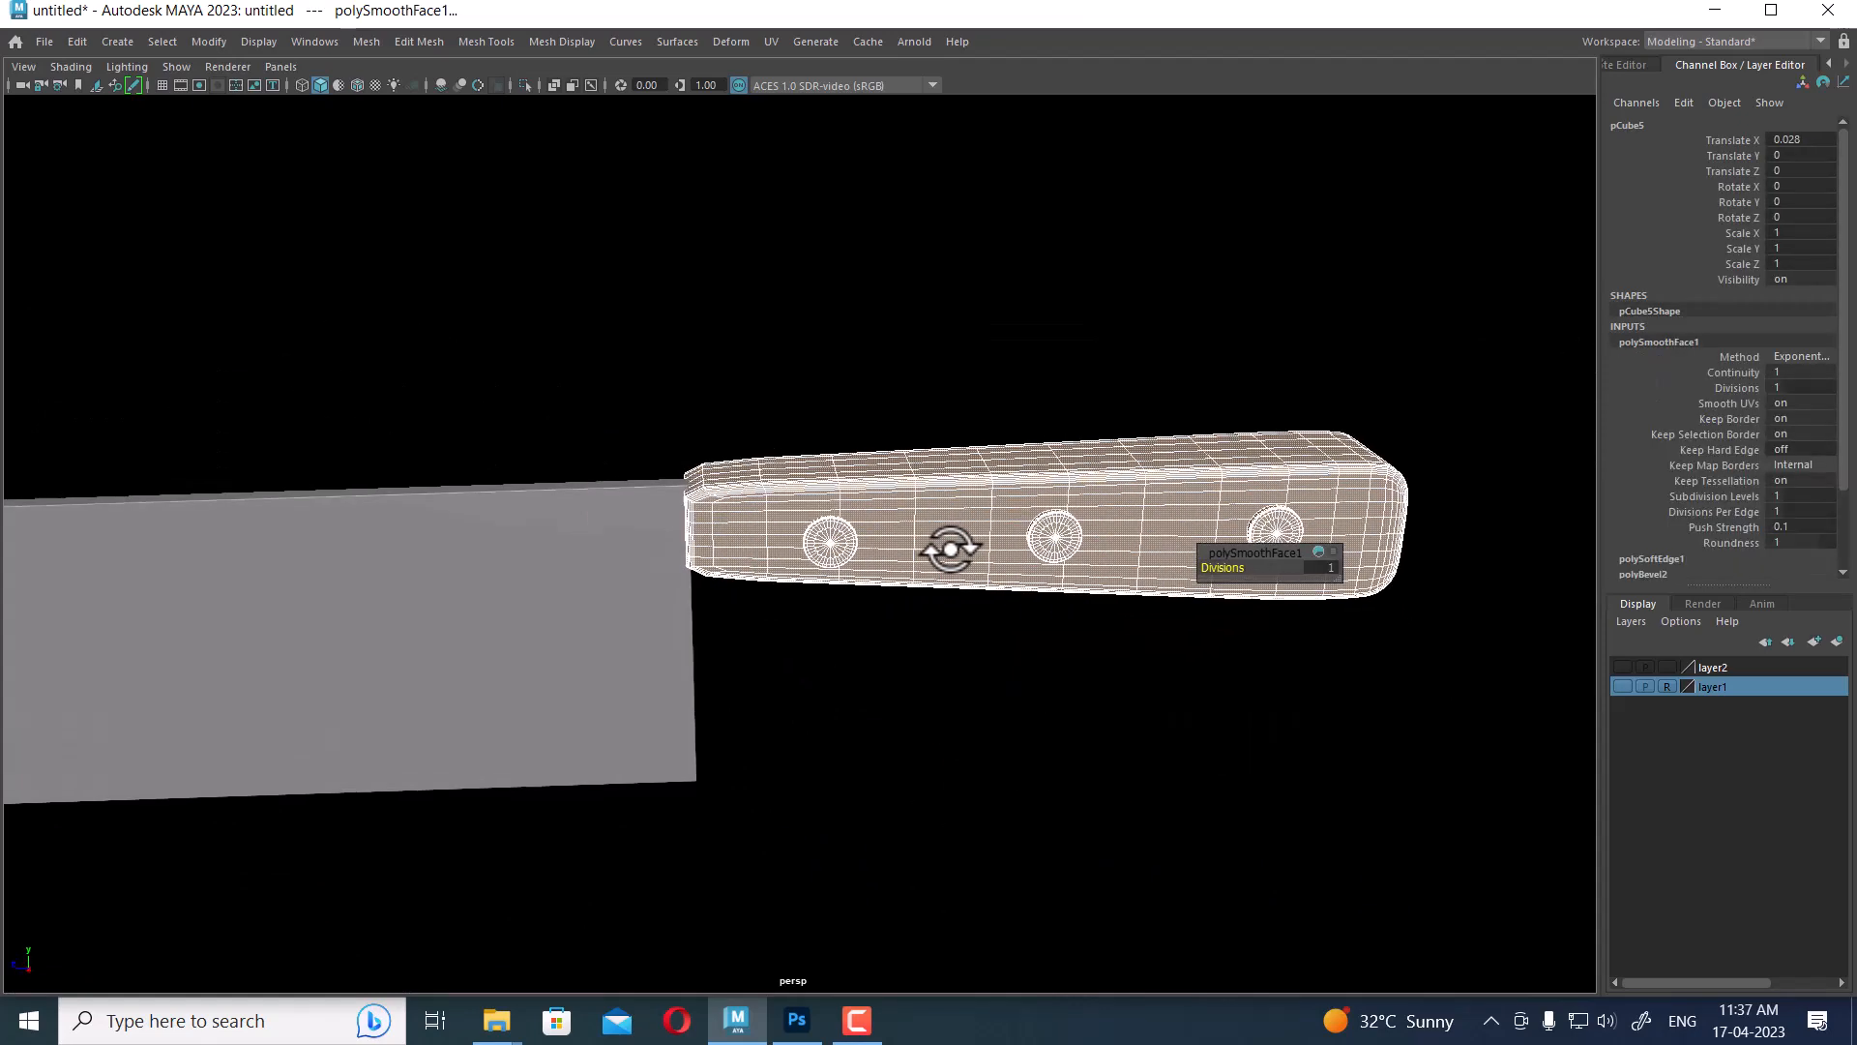
scroll(950, 548, "up", 3)
left_click(987, 772)
scroll(663, 480, "up", 2)
scroll(681, 538, "up", 4)
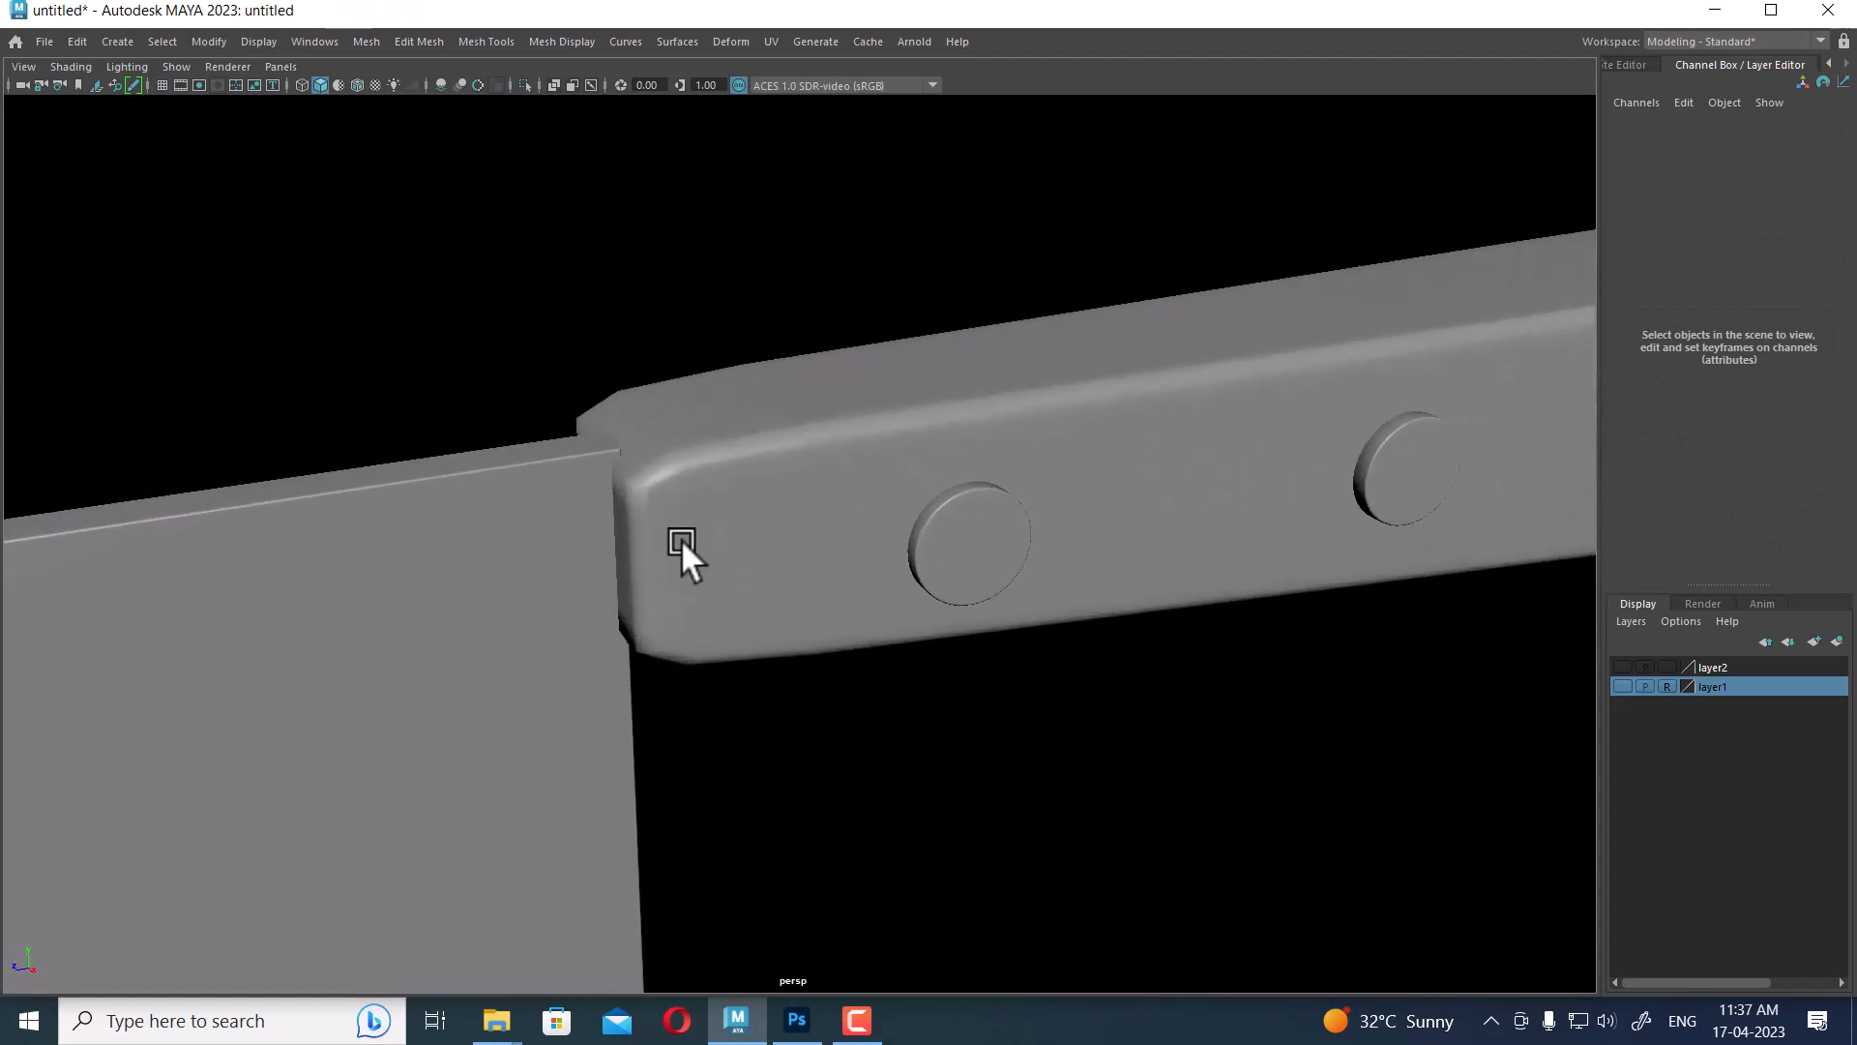
key("ctrl+z")
key("ctrl+z")
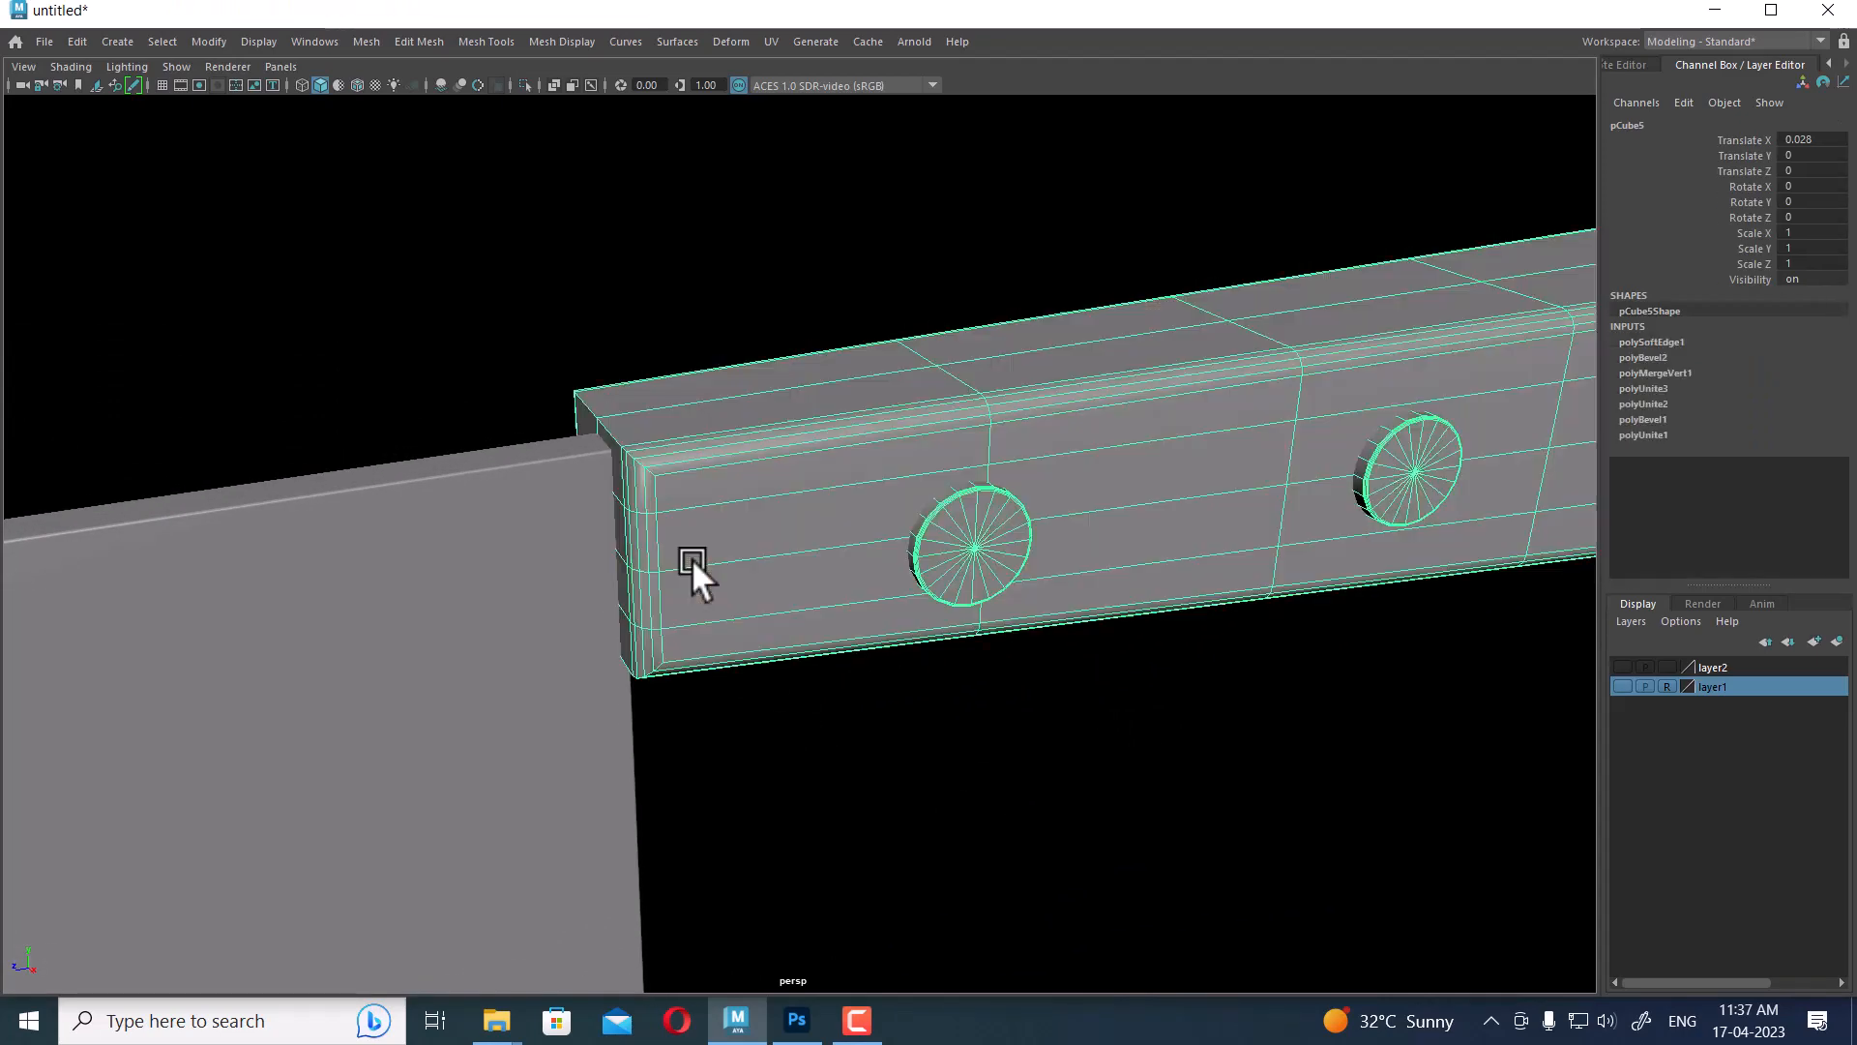
Insert an edge loop around the handle close to its blade end
right_click_drag(837, 445, 650, 488, "shift")
left_click_drag(717, 462, 673, 472)
left_click(671, 473)
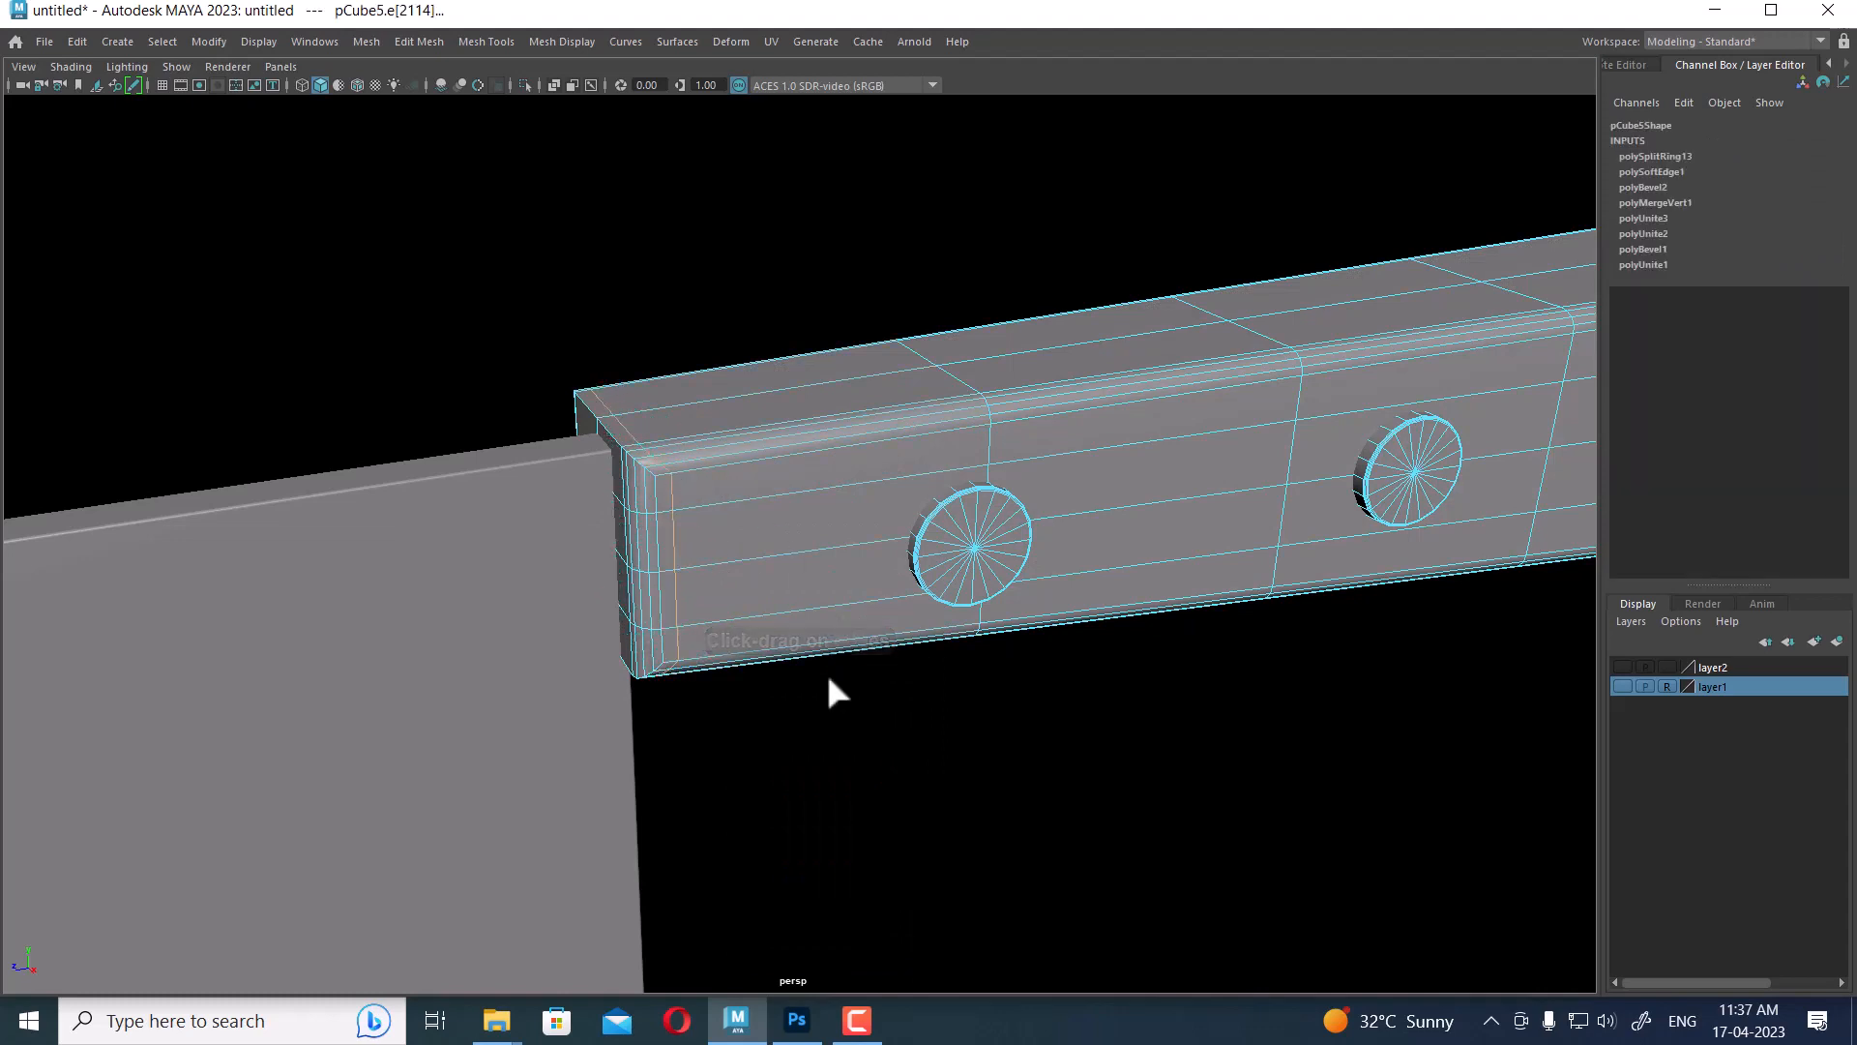
Smooth the handle mesh with 1 division and deselect it
right_click_drag(774, 412, 774, 504)
left_click(1017, 753)
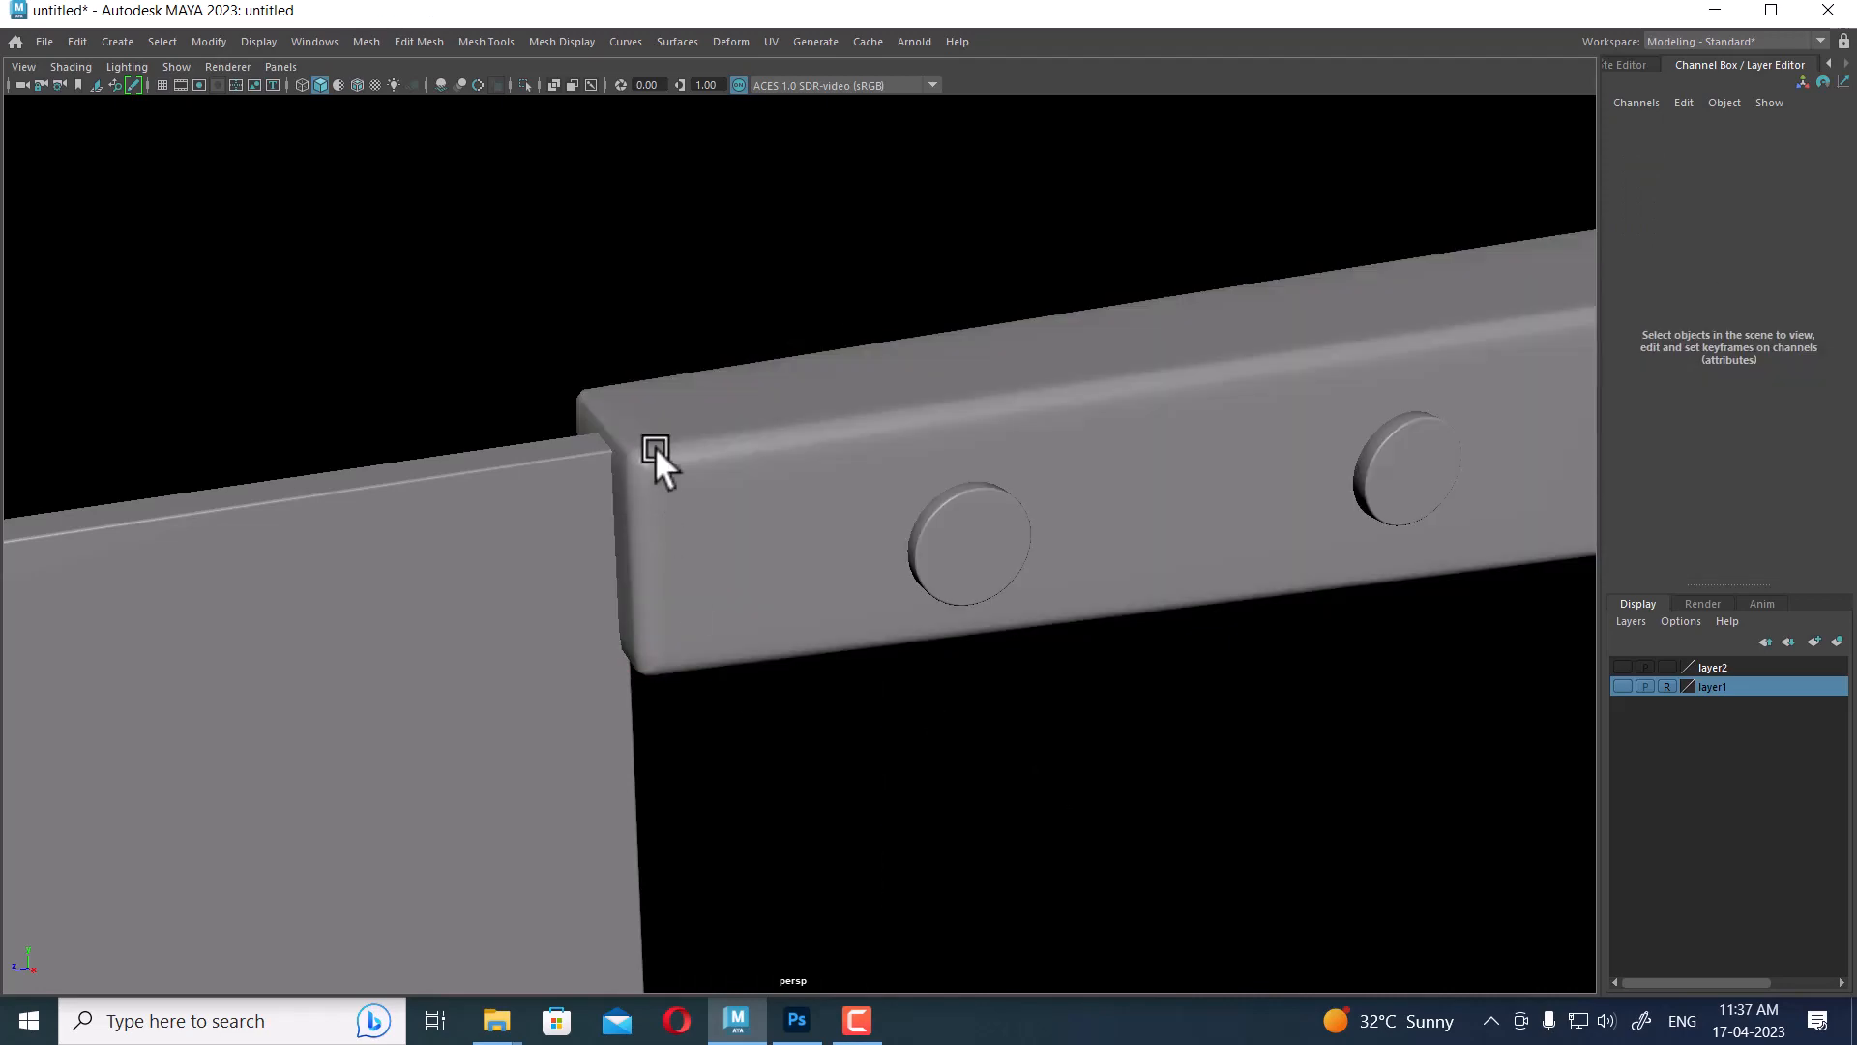
mouse_move(673, 488)
left_mouse_down("alt")
mouse_move(642, 456)
mouse_move(787, 498)
mouse_move(698, 473)
left_mouse_up("alt")
middle_click_drag(974, 485, 844, 582, "alt")
scroll(1155, 553, "up", 2)
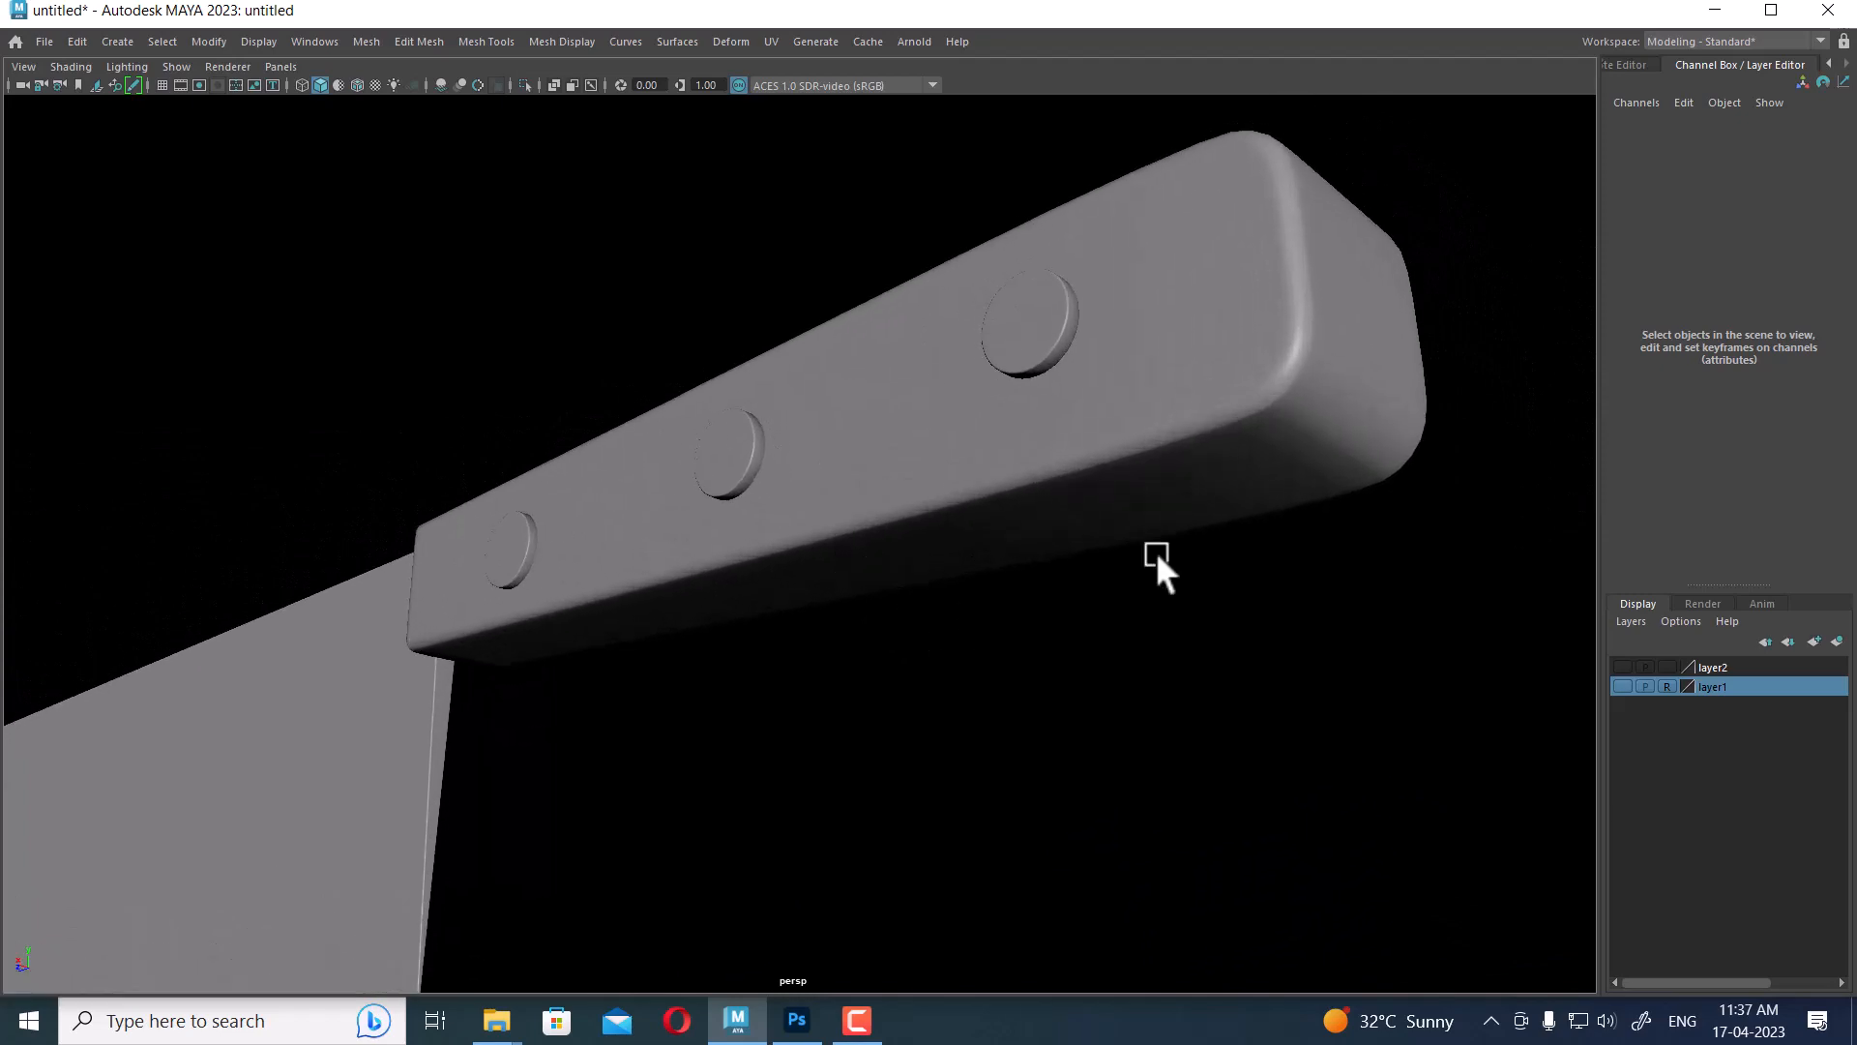
Adjust the handle's smoothing divisions and check its rounded ends
left_click(1323, 478)
middle_click_drag(1323, 478, 1215, 472, "alt")
scroll(1215, 472, "up", 1)
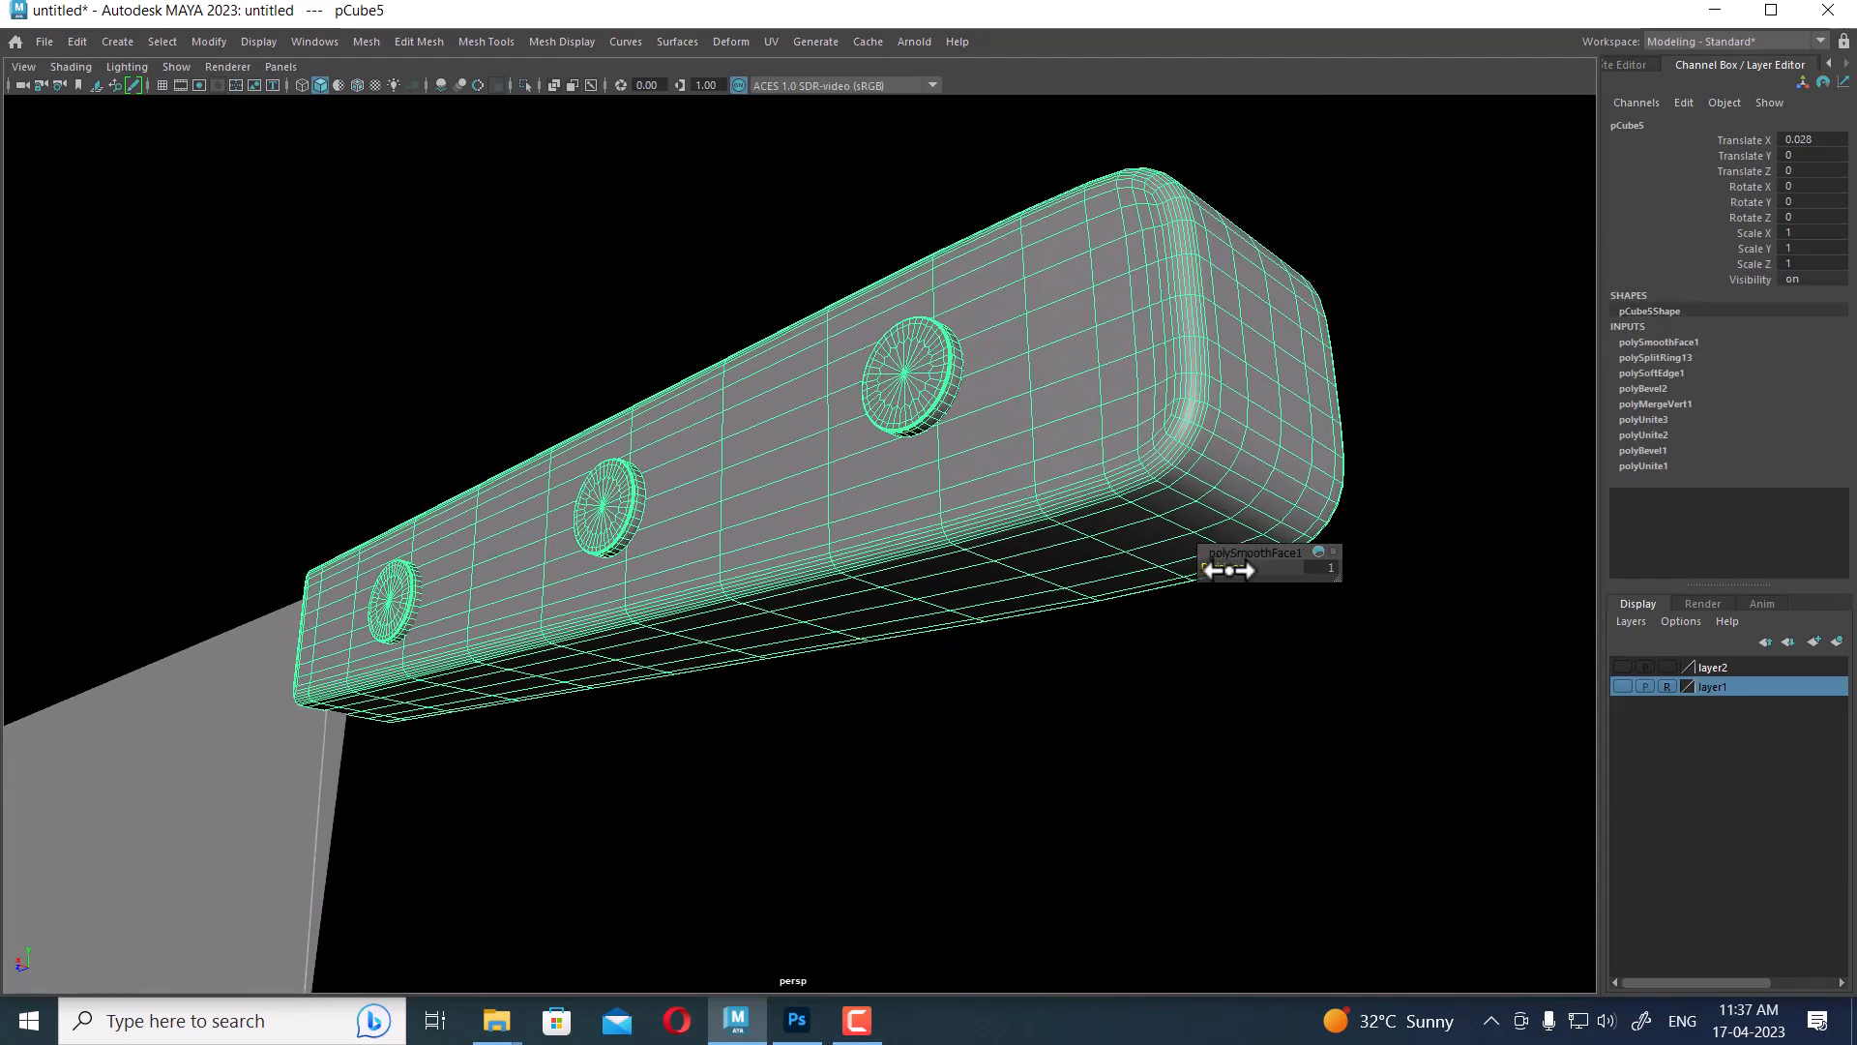
left_click_drag(1227, 568, 1237, 569)
left_click(1062, 677)
left_click_drag(1062, 677, 1186, 651, "alt")
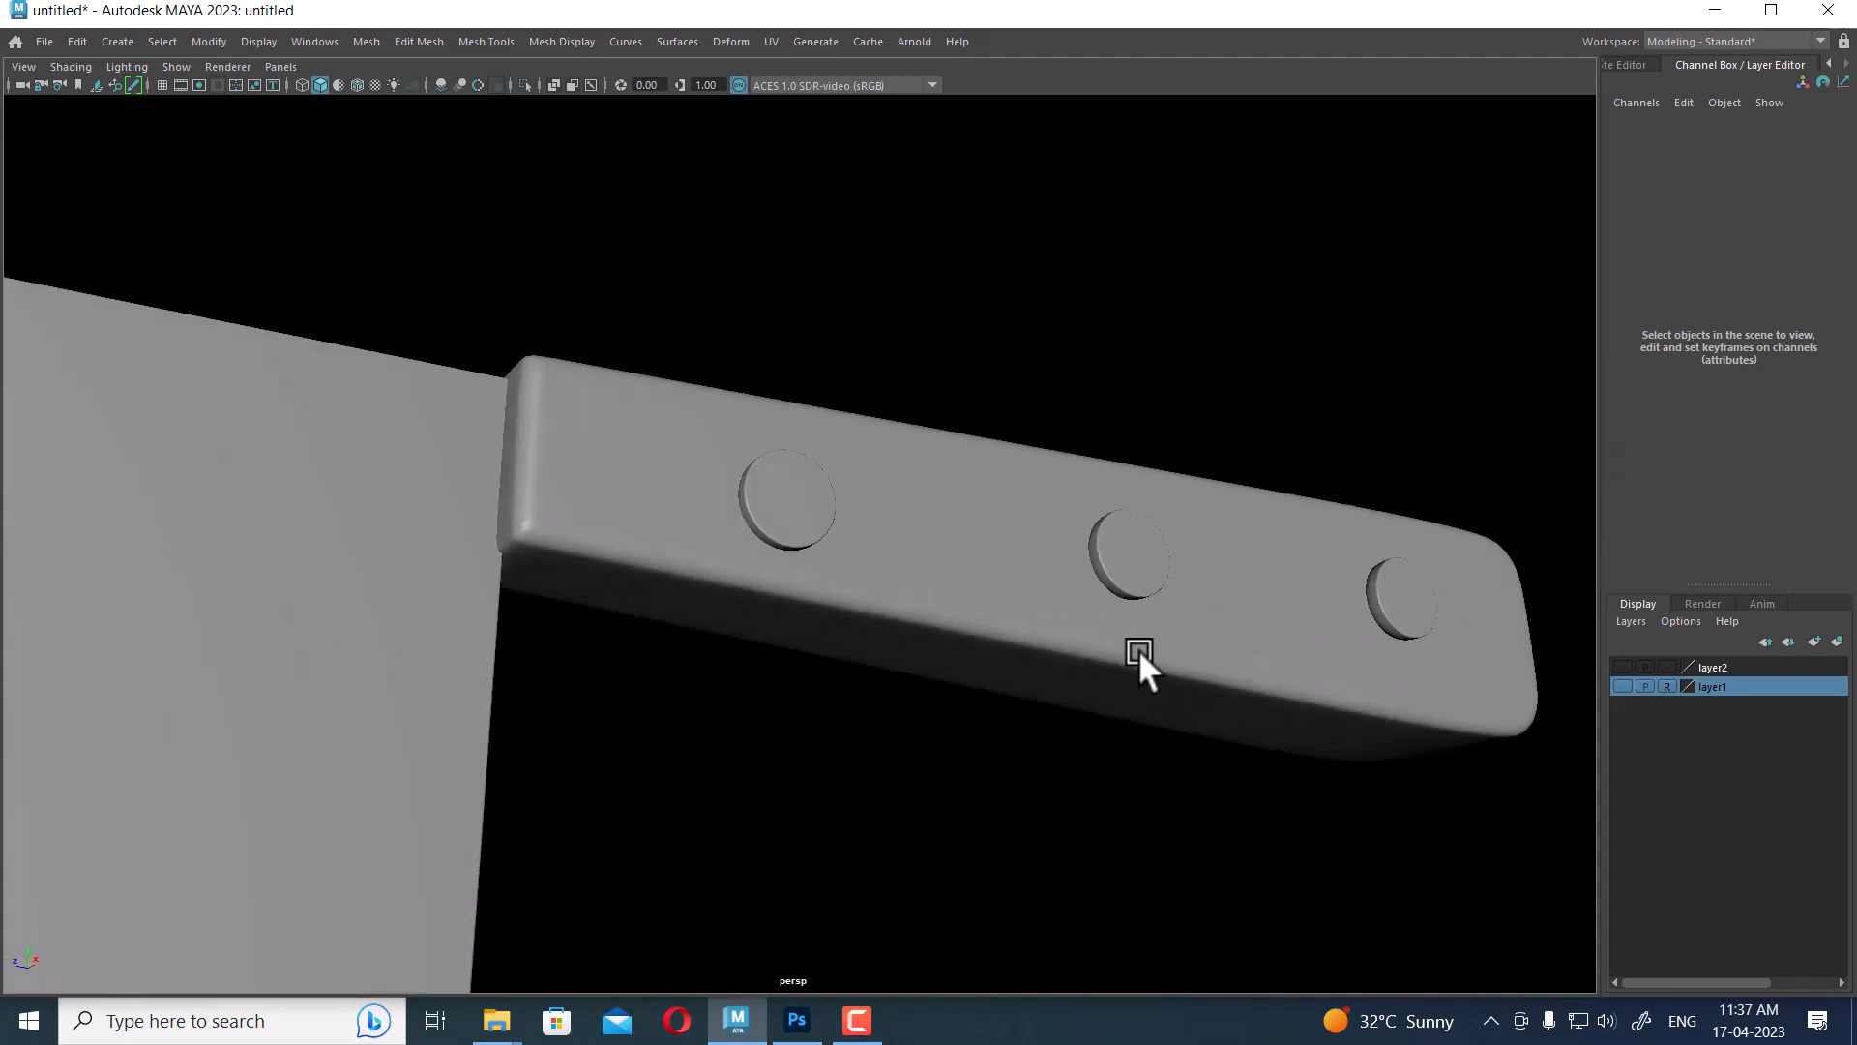
left_click_drag(1099, 693, 742, 608, "alt")
Try to smooth the blade mesh with 1 division, then undo the smoothing
left_click(882, 669)
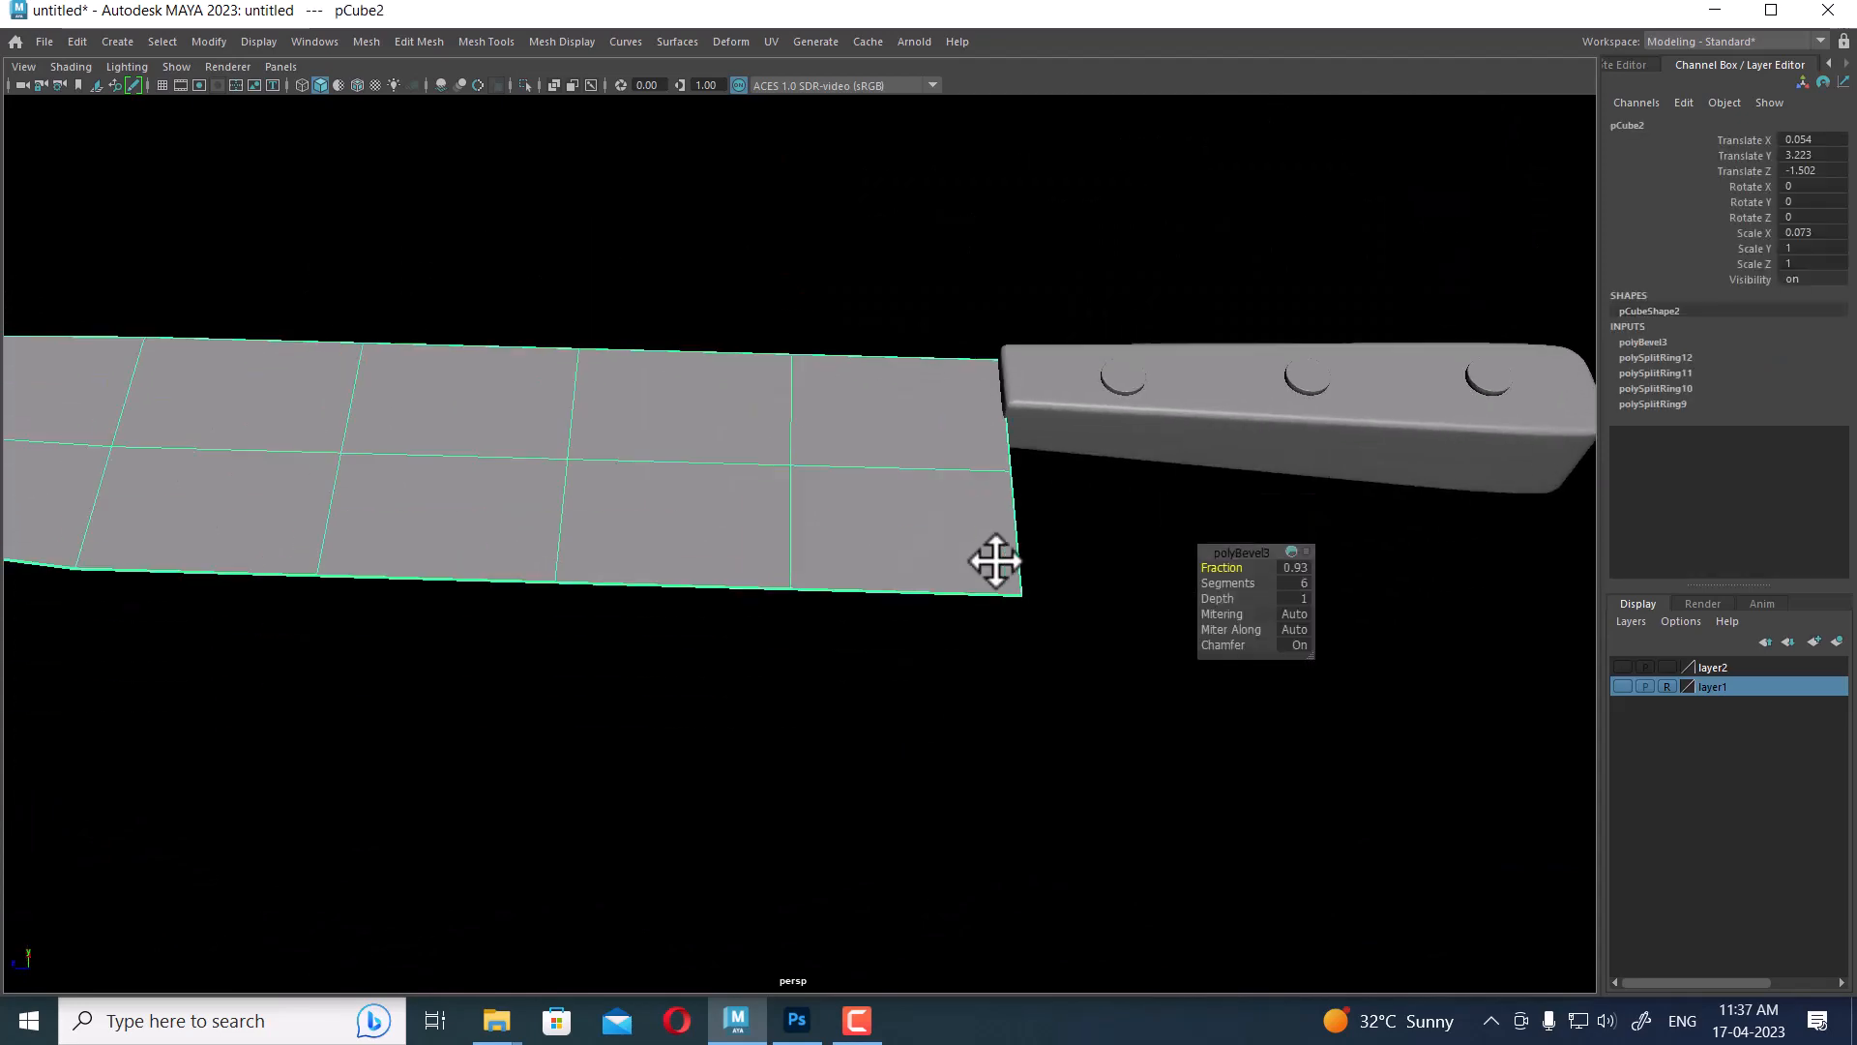
left_click_drag(996, 560, 1074, 613, "alt")
scroll(862, 626, "up", 5)
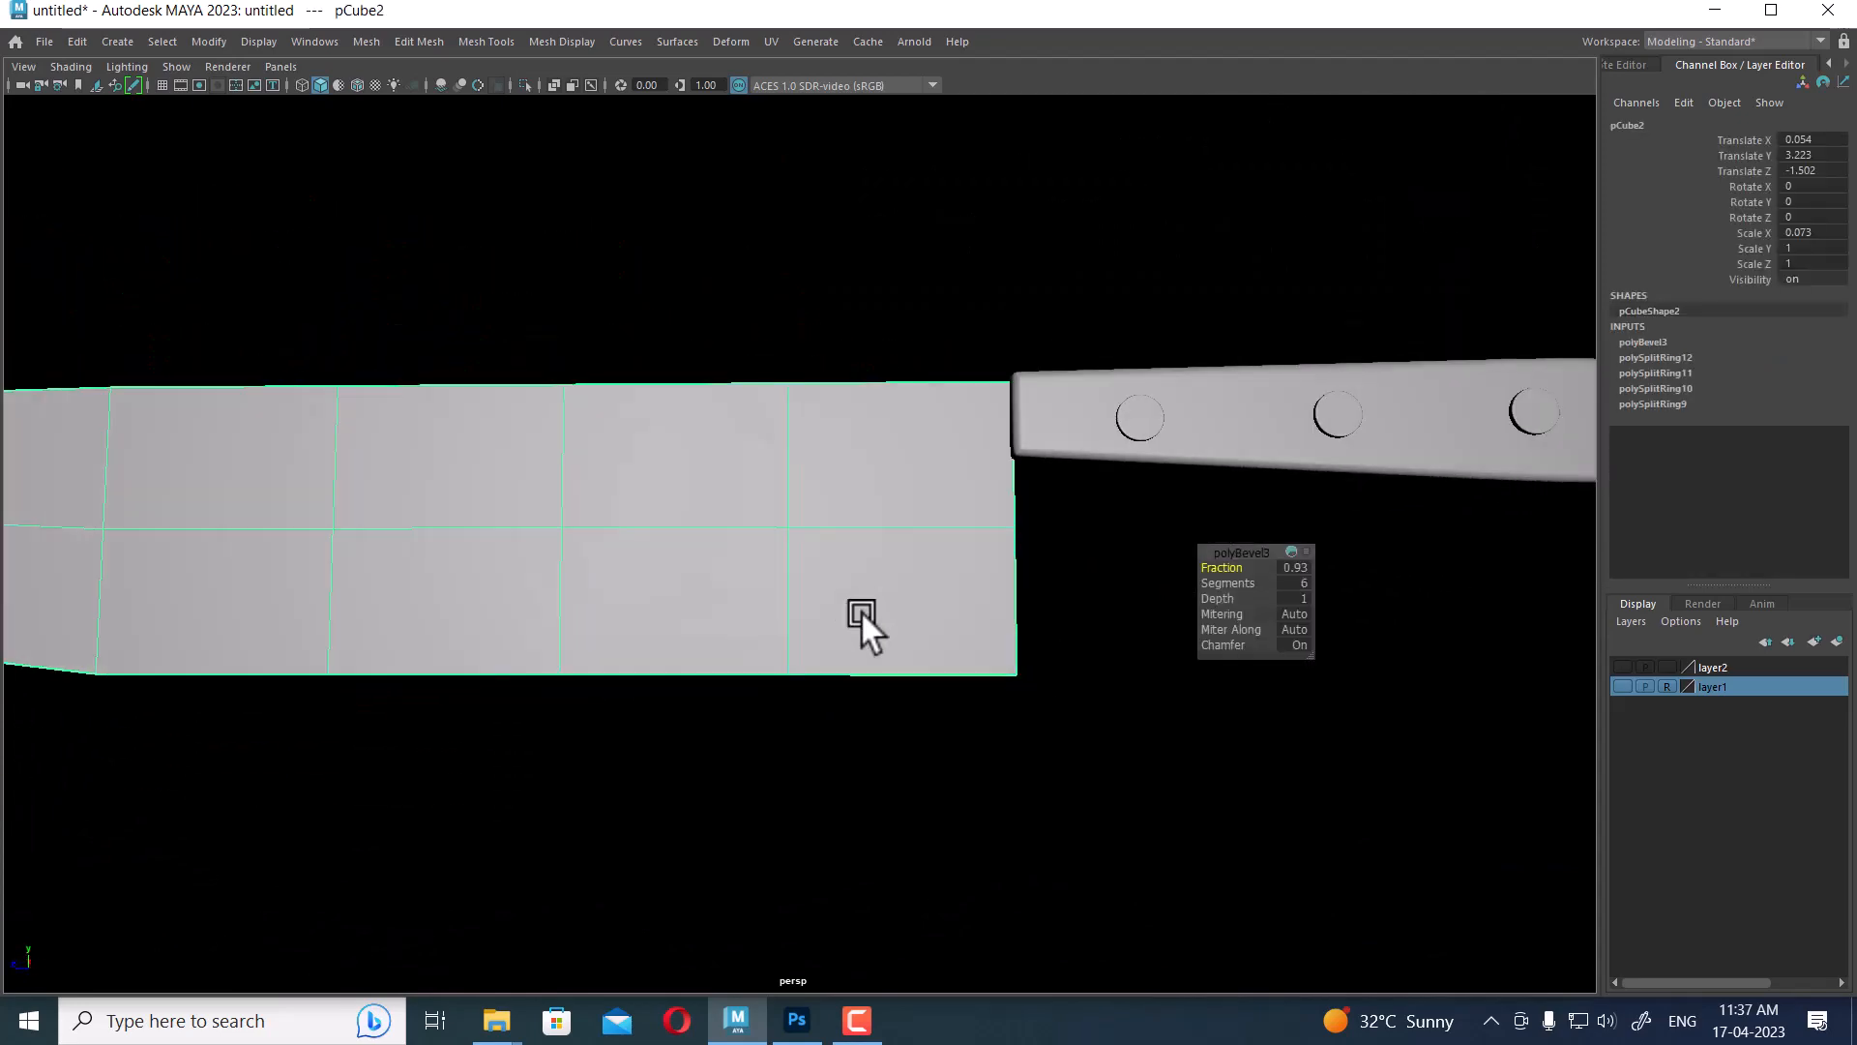
scroll(896, 555, "down", 4)
left_click_drag(896, 555, 803, 650, "alt")
right_click_drag(782, 347, 766, 460, "shift")
scroll(833, 694, "up", 6)
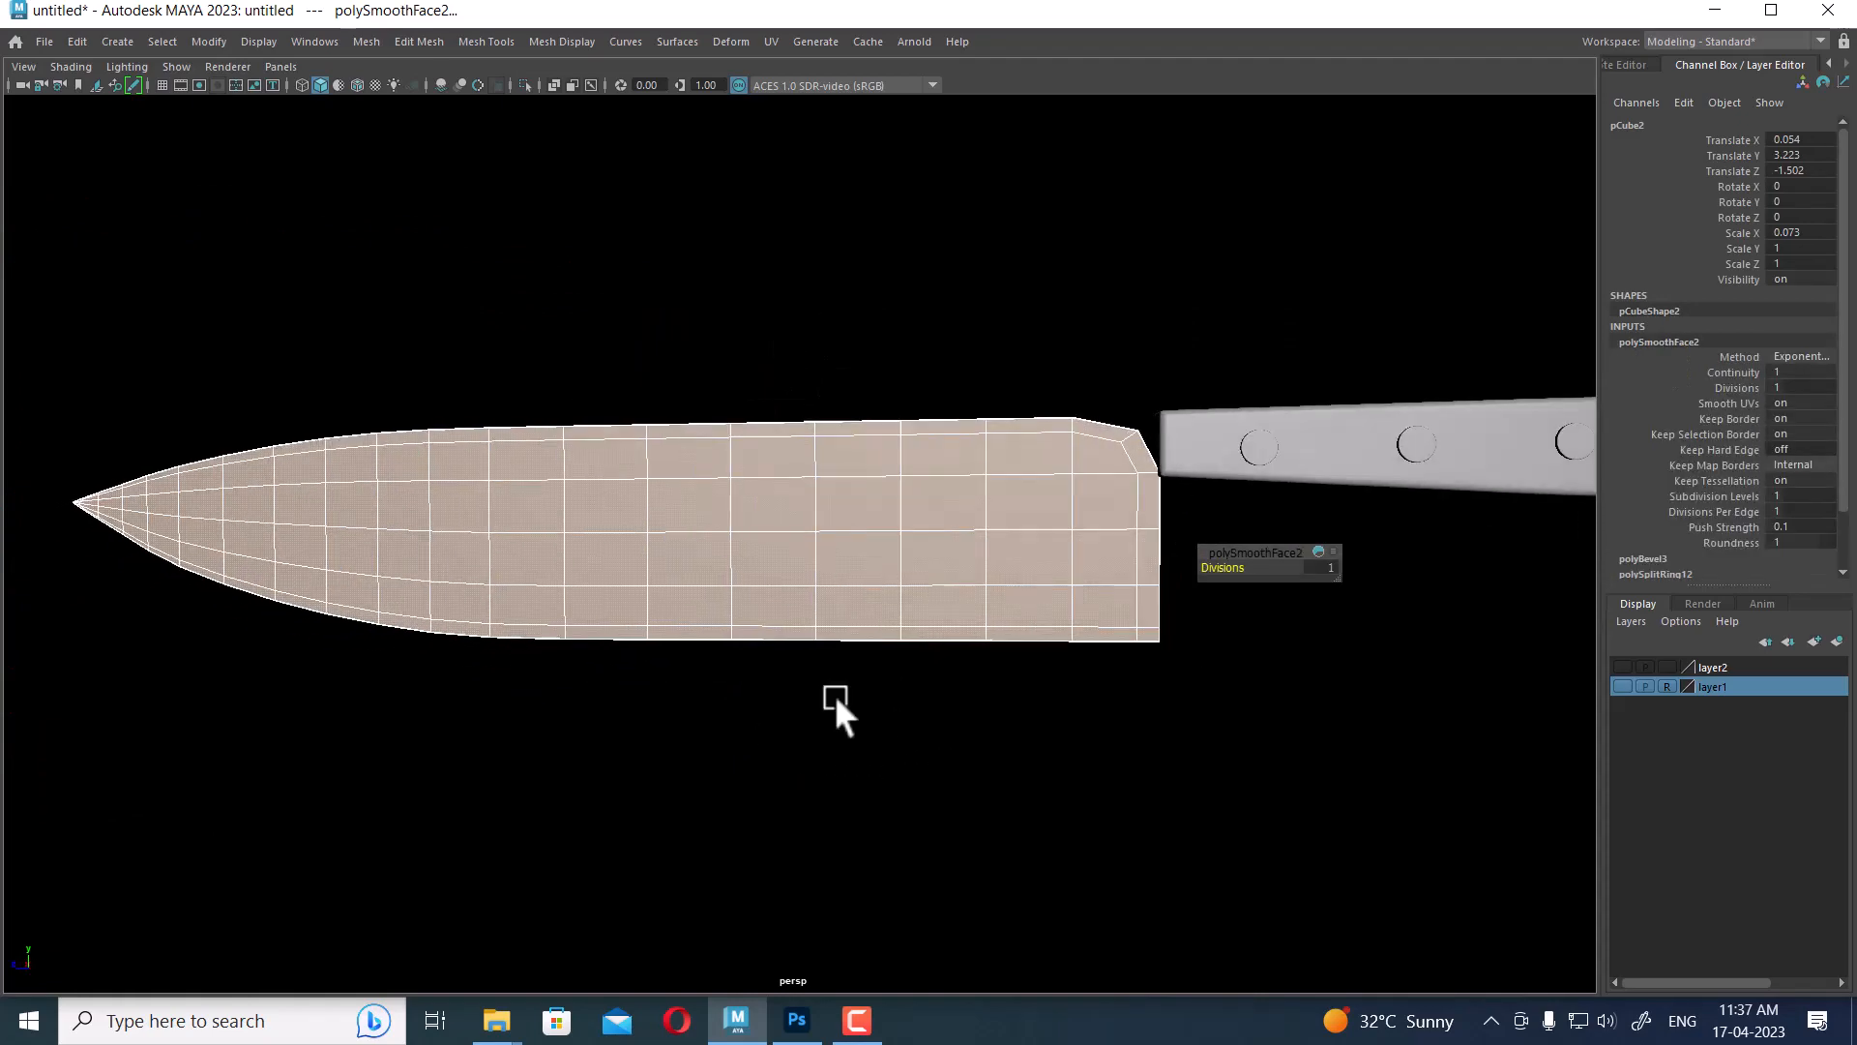
key("ctrl+z")
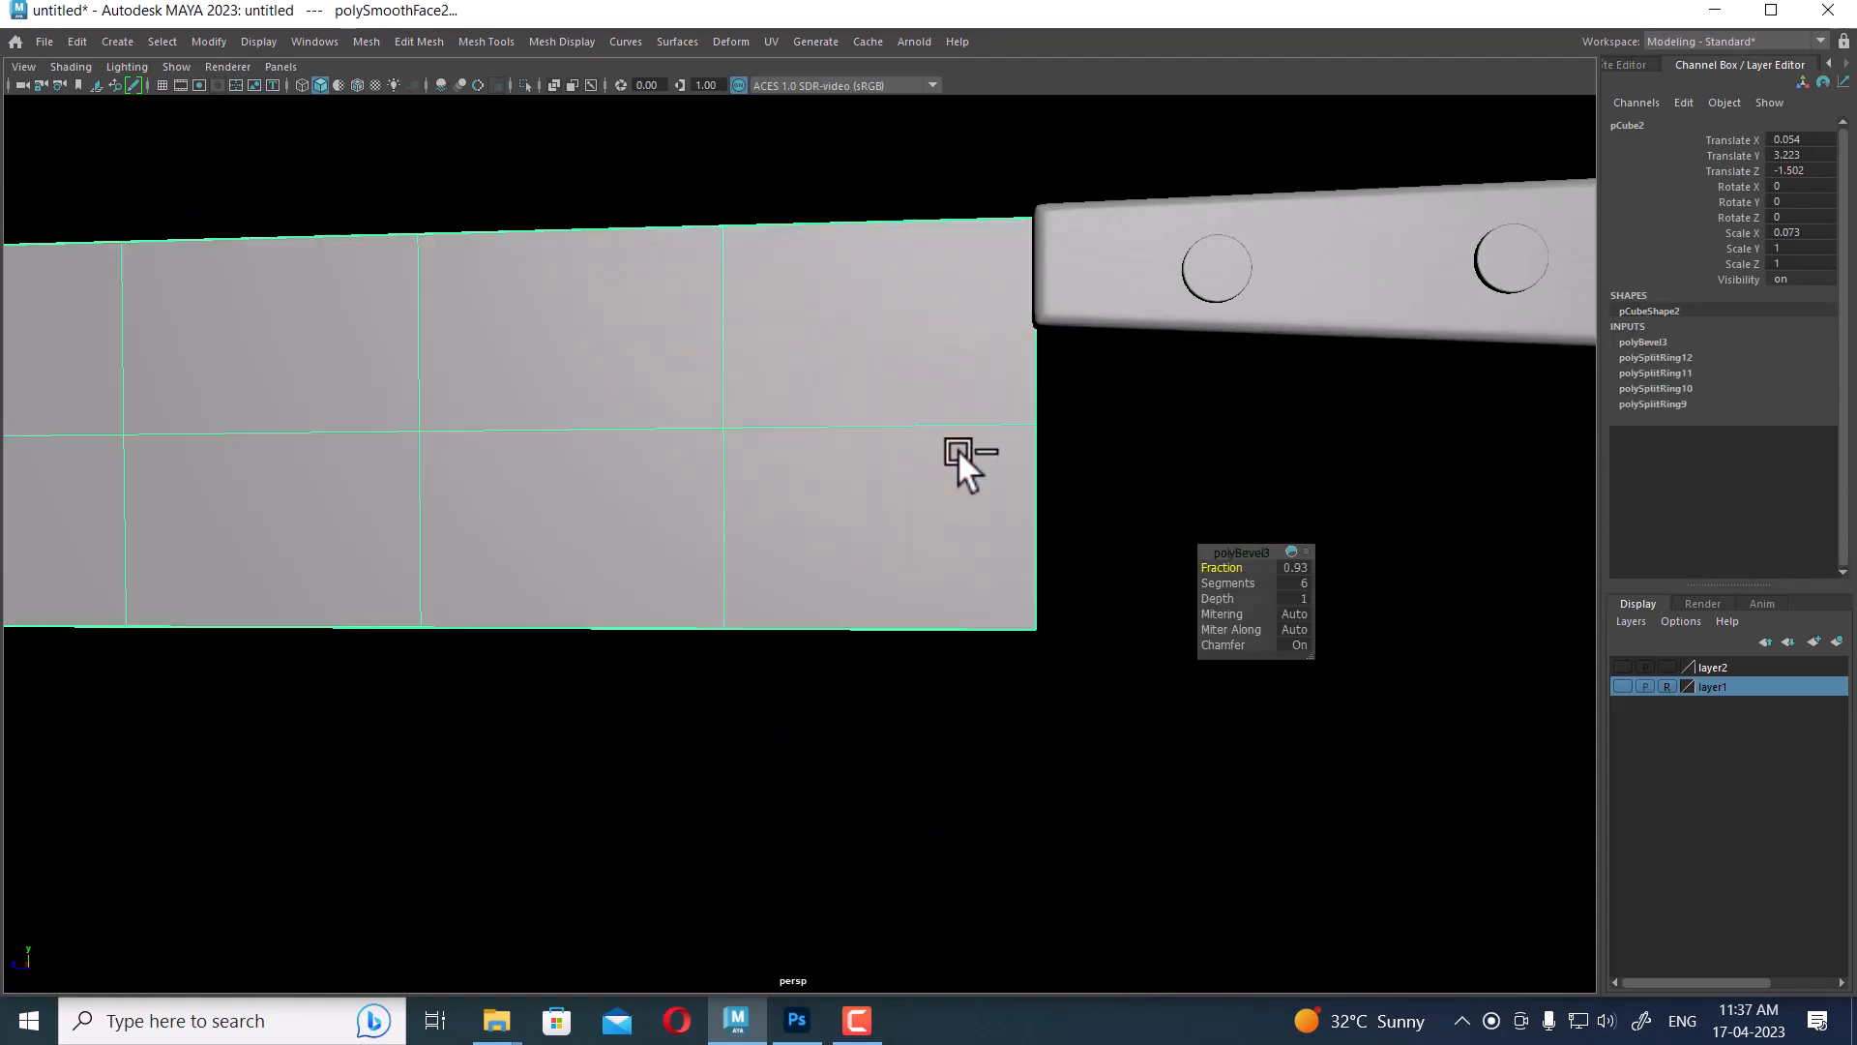
Insert a vertical edge loop close to the blade's heel edge and return to object mode
left_click_drag(958, 448, 871, 455, "alt")
scroll(822, 435, "up", 5)
right_click_drag(761, 280, 641, 311, "shift")
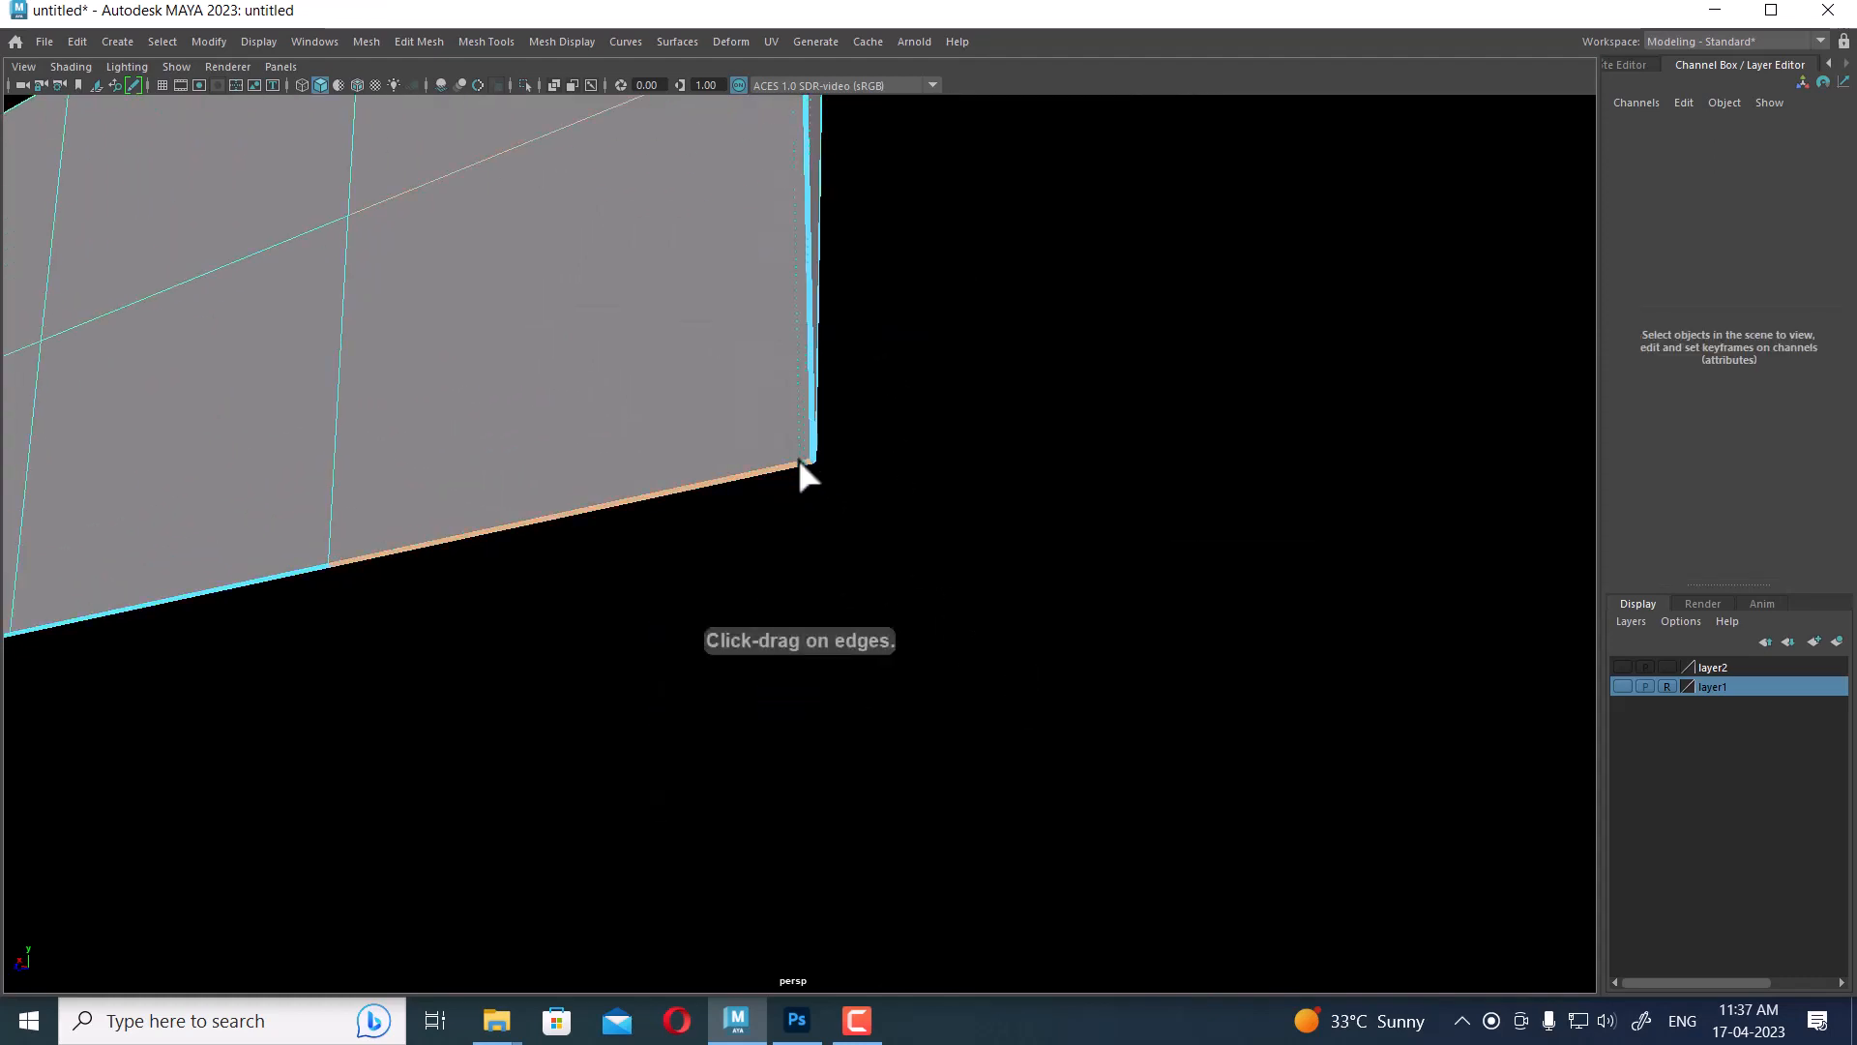
left_click(799, 462)
left_click_drag(873, 392, 818, 476, "alt")
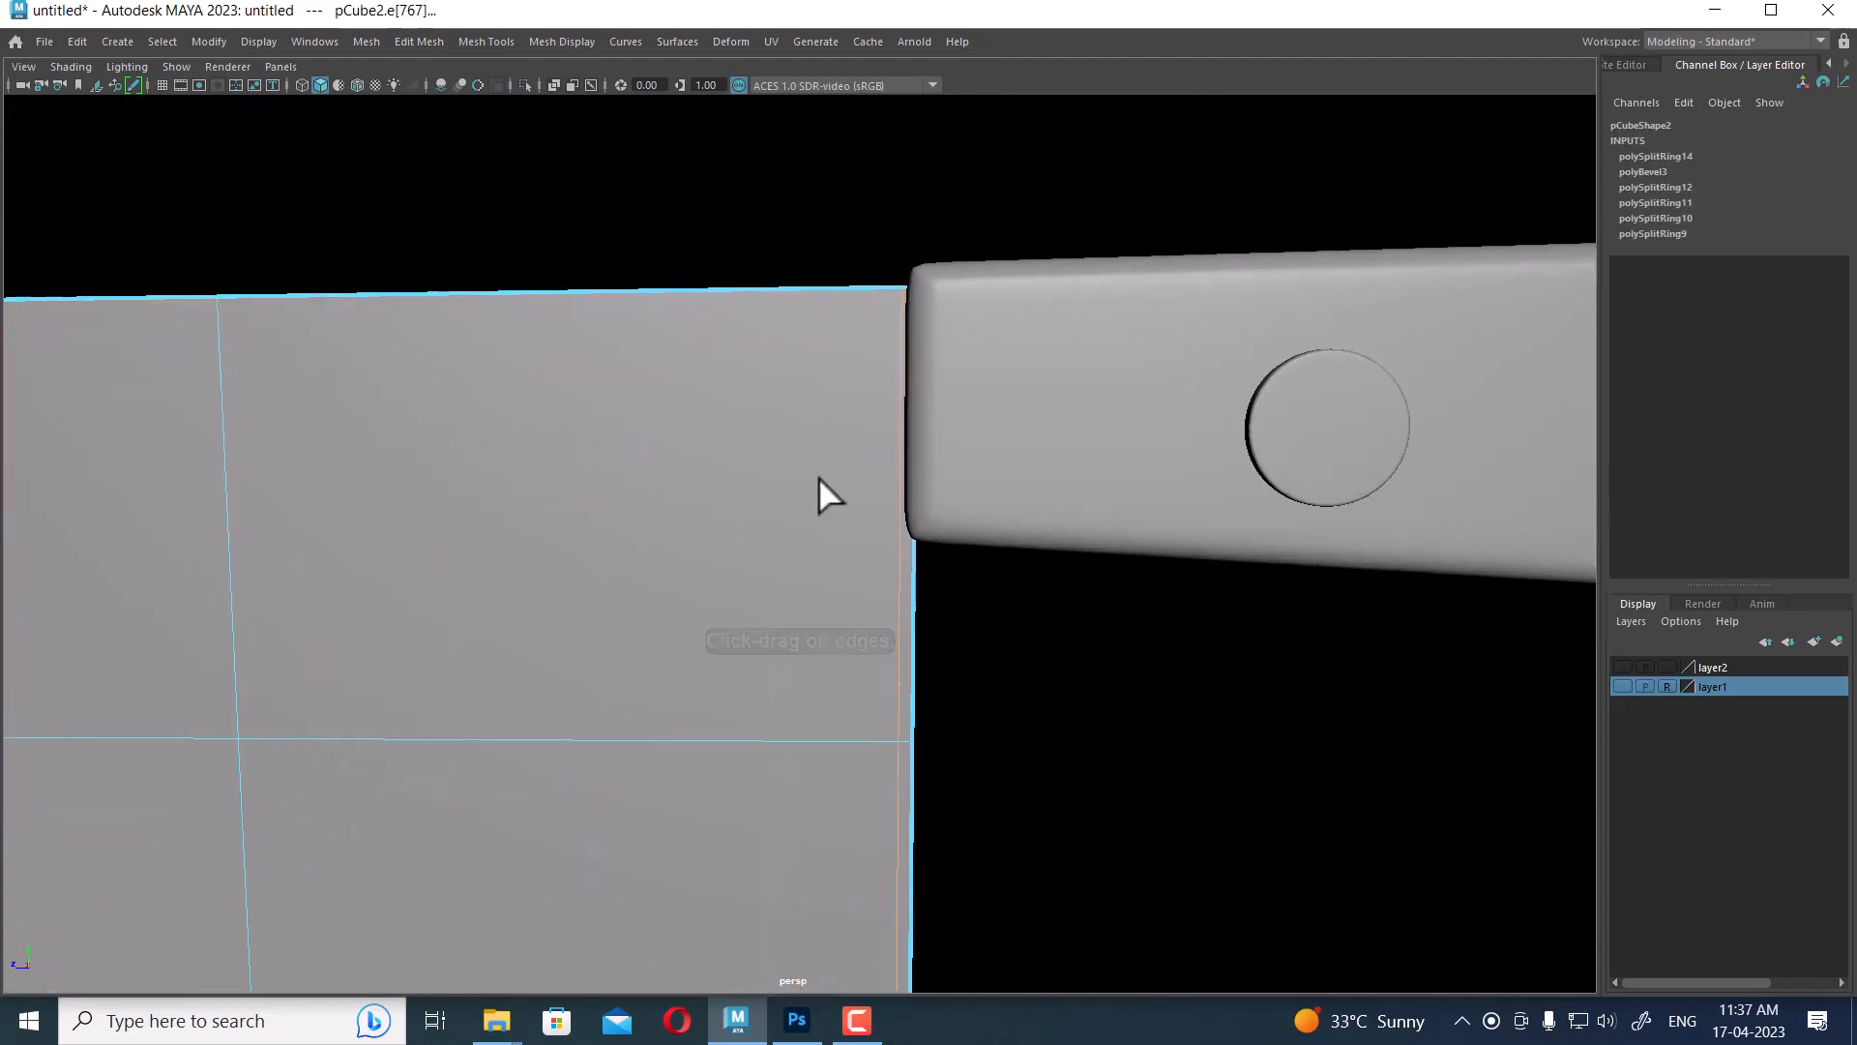
key("w")
key("F8")
Smooth the blade mesh, deselect it, and view the whole knife
right_click_drag(679, 427, 655, 540, "shift")
right_click_drag(1093, 772, 914, 705, "alt")
middle_click_drag(914, 705, 849, 484, "alt")
left_click(965, 757)
right_click_drag(965, 756, 842, 566, "alt")
left_click_drag(841, 565, 793, 634, "alt")
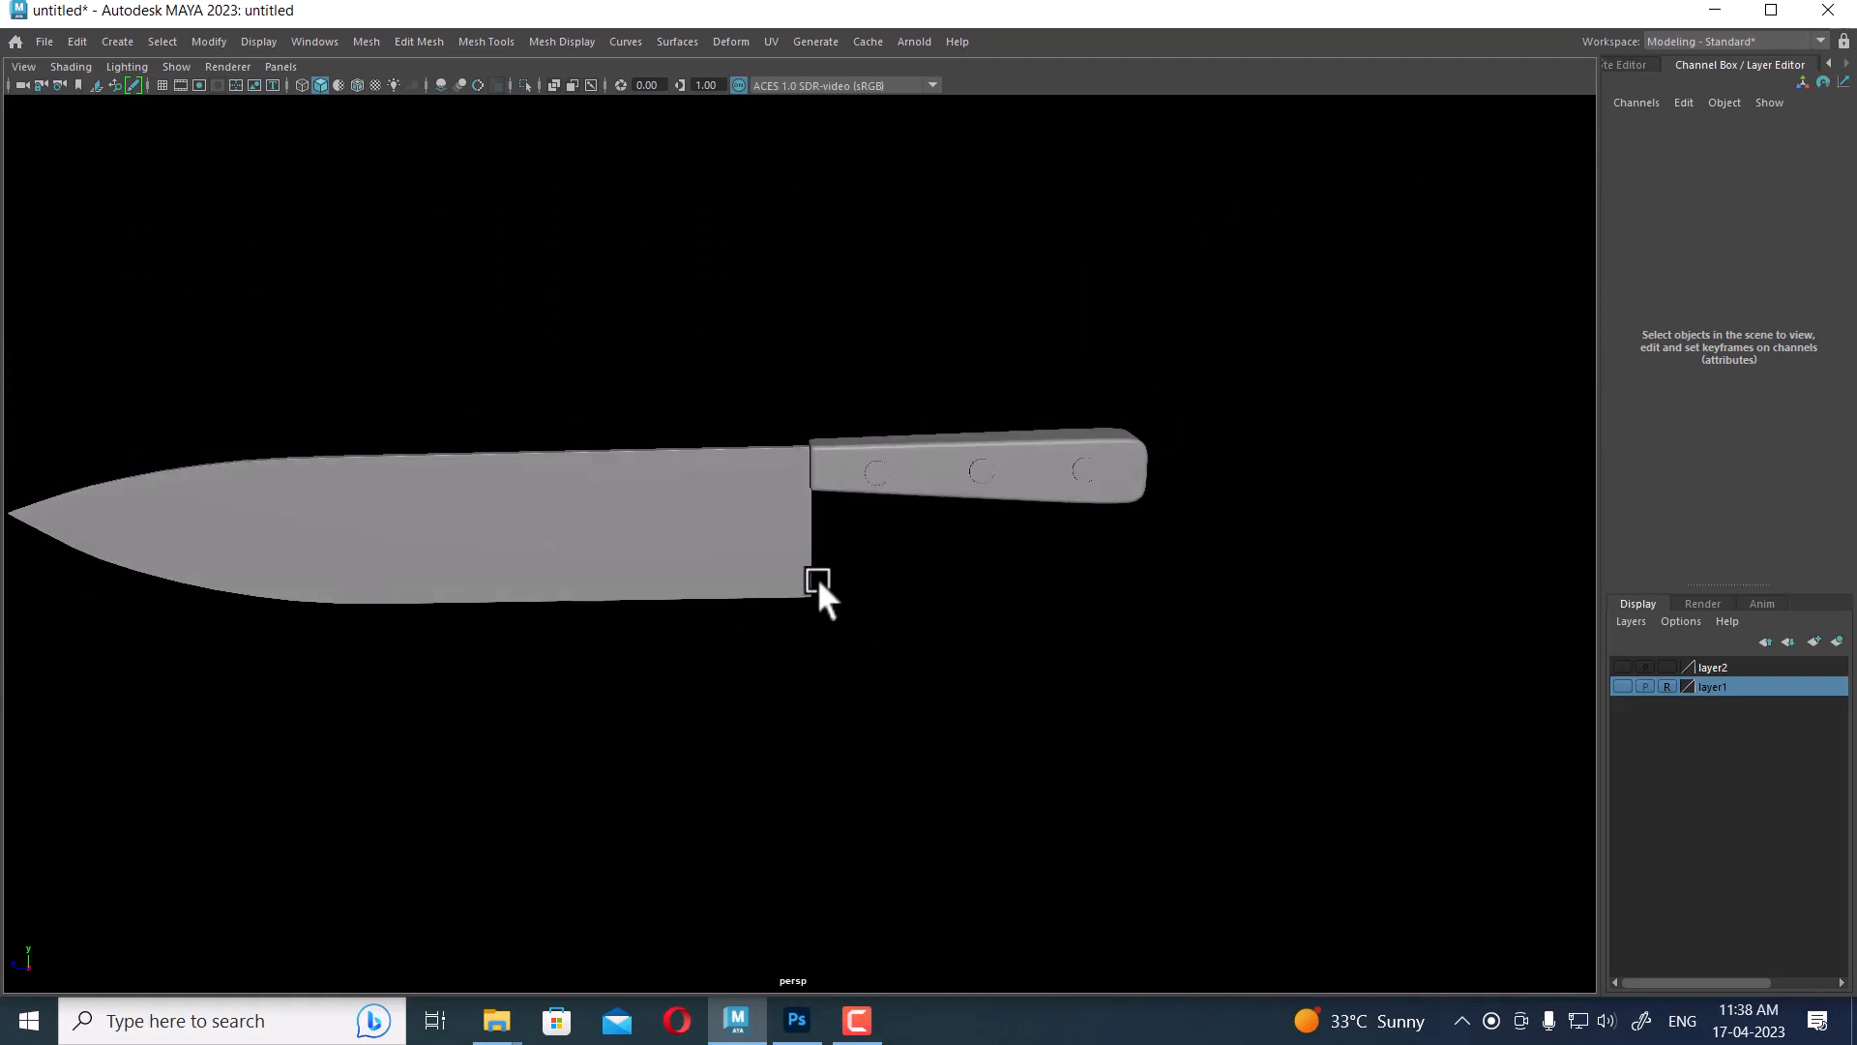
Add an Arnold Skydome Light to the knife scene
left_click(1090, 468)
left_click(757, 590)
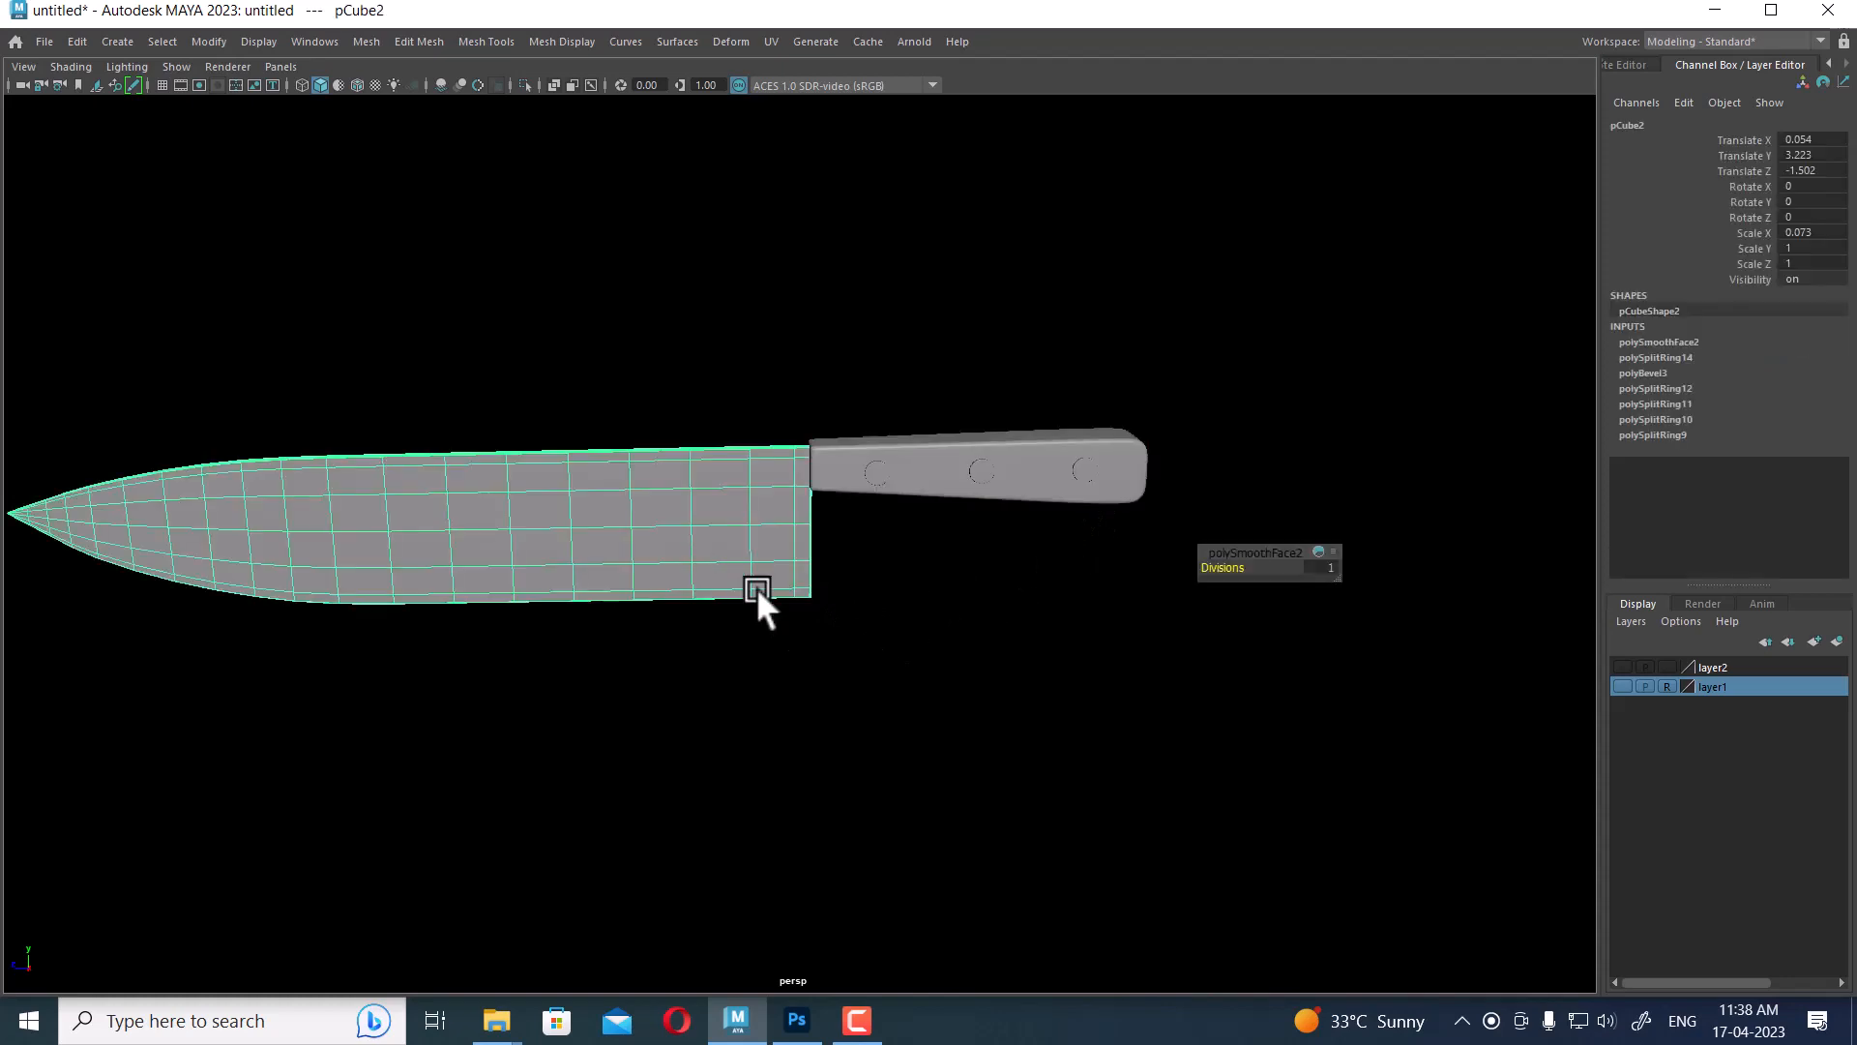
key("w")
left_click_drag(966, 629, 1099, 623, "alt")
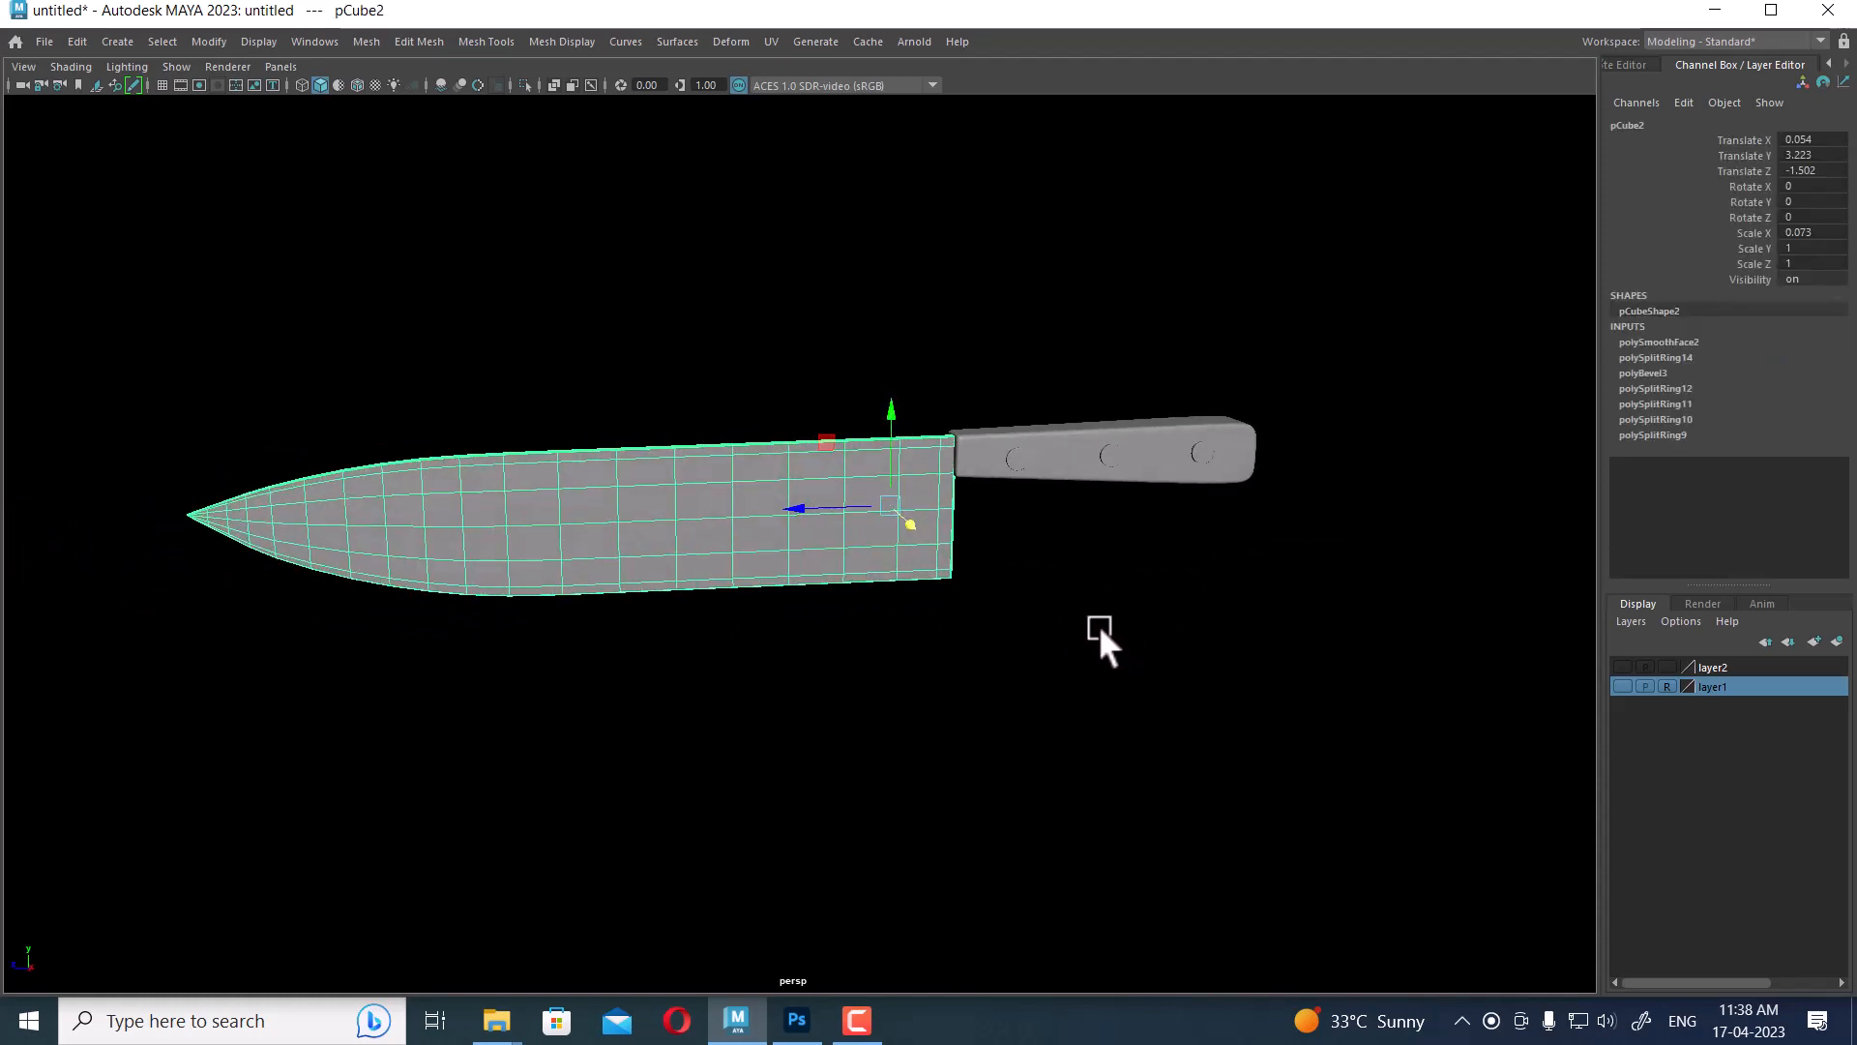
left_click(904, 42)
mouse_move(972, 145)
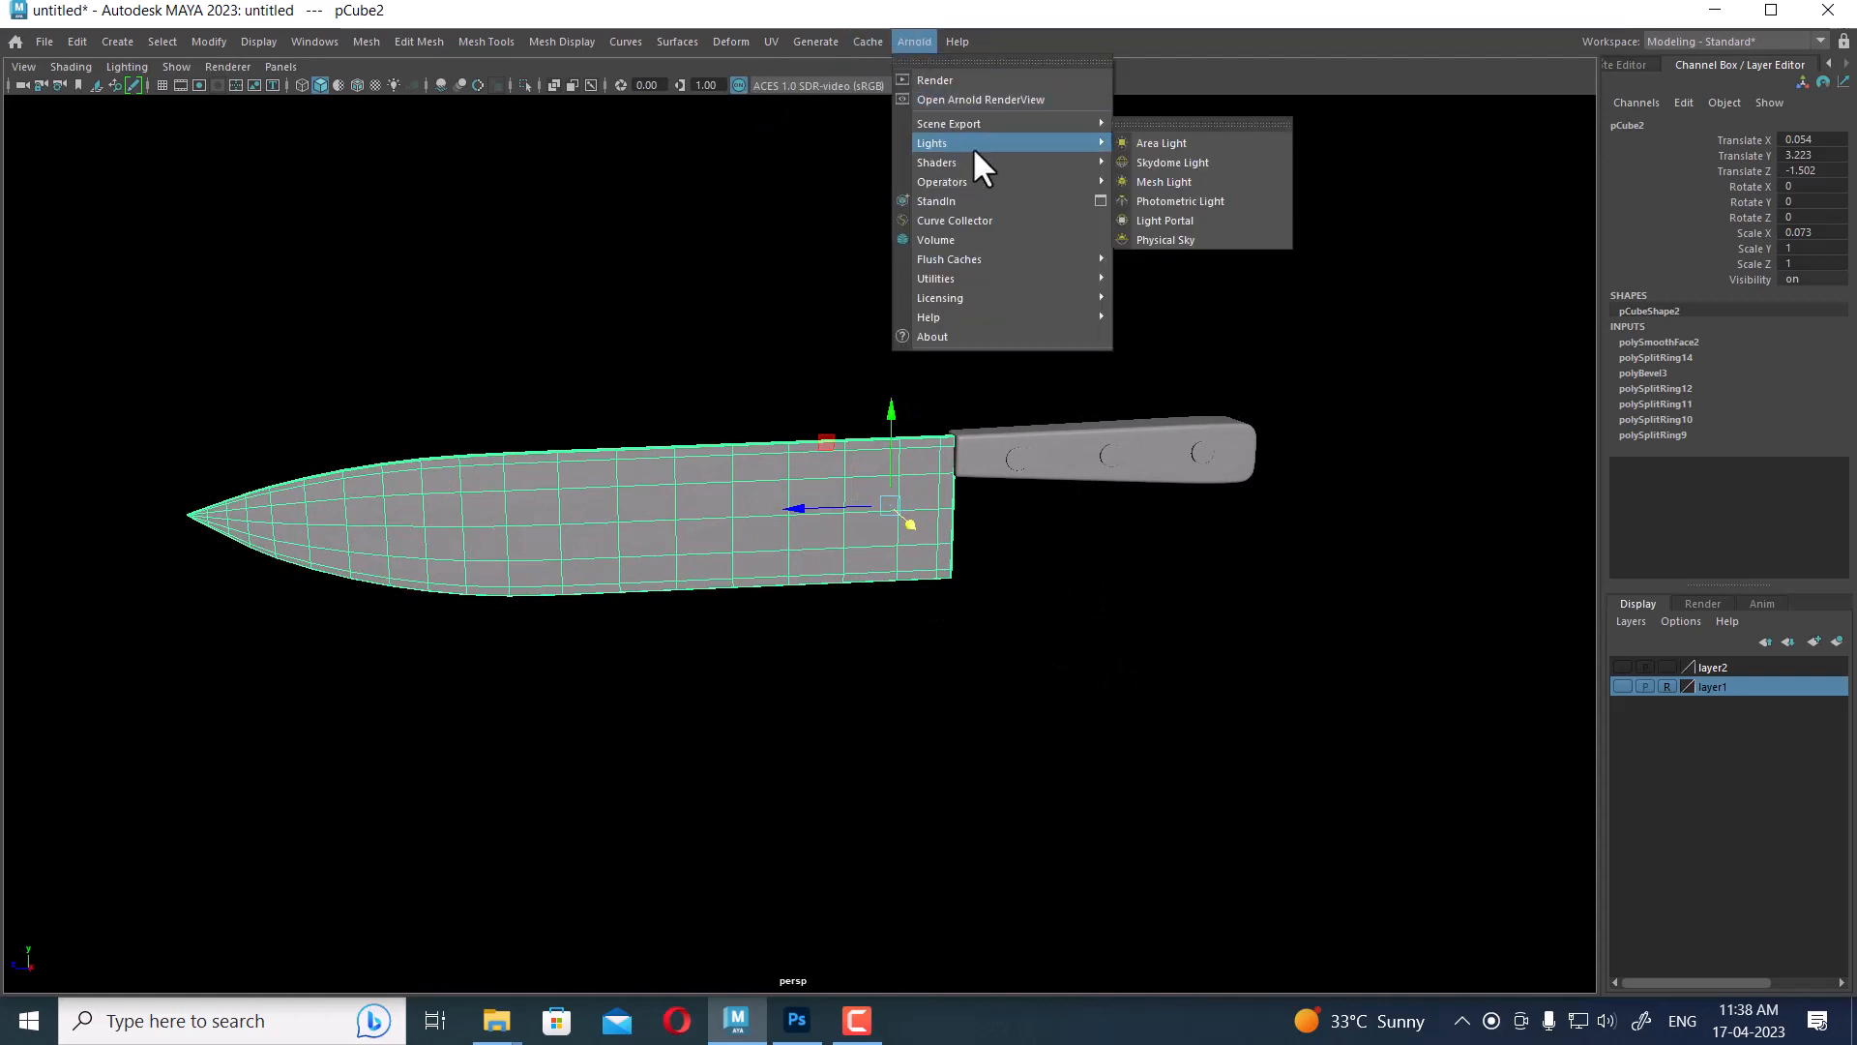
left_click(1180, 163)
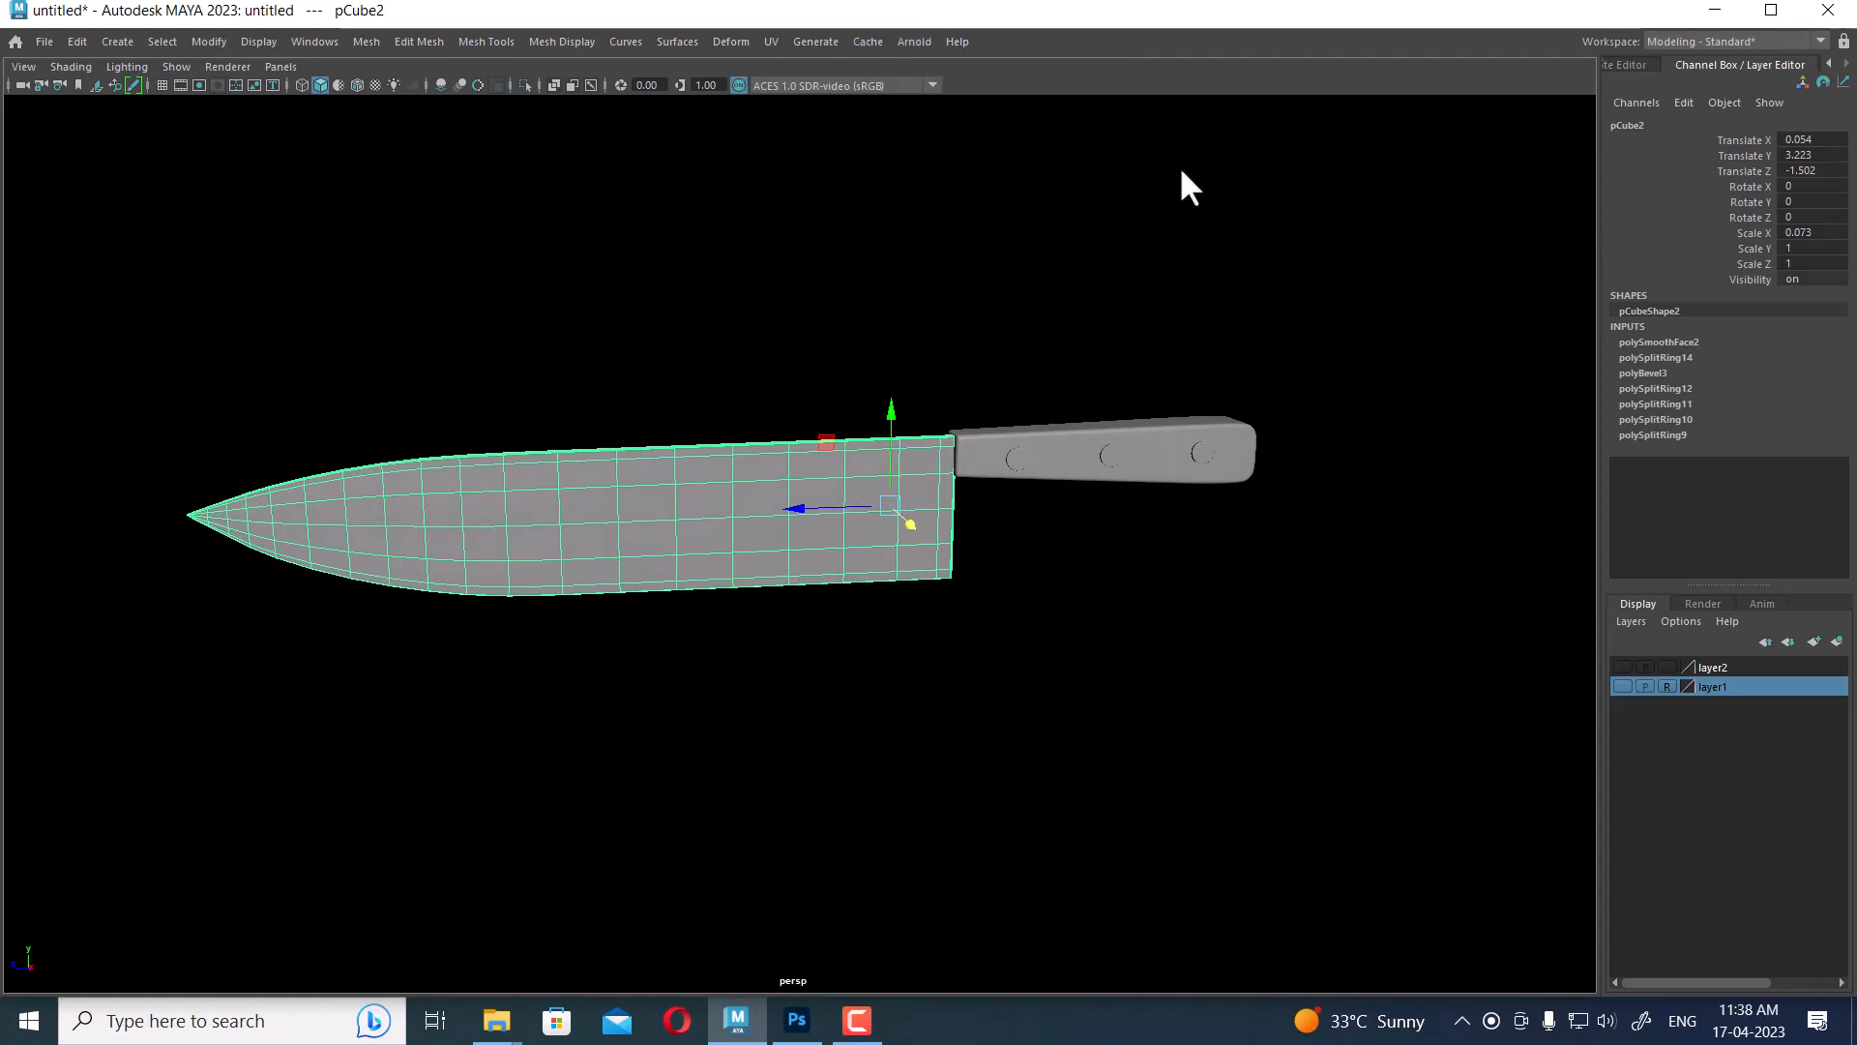
Show the hidden status line, render the perspective view of the knife with Arnold, and close the render
key("space")
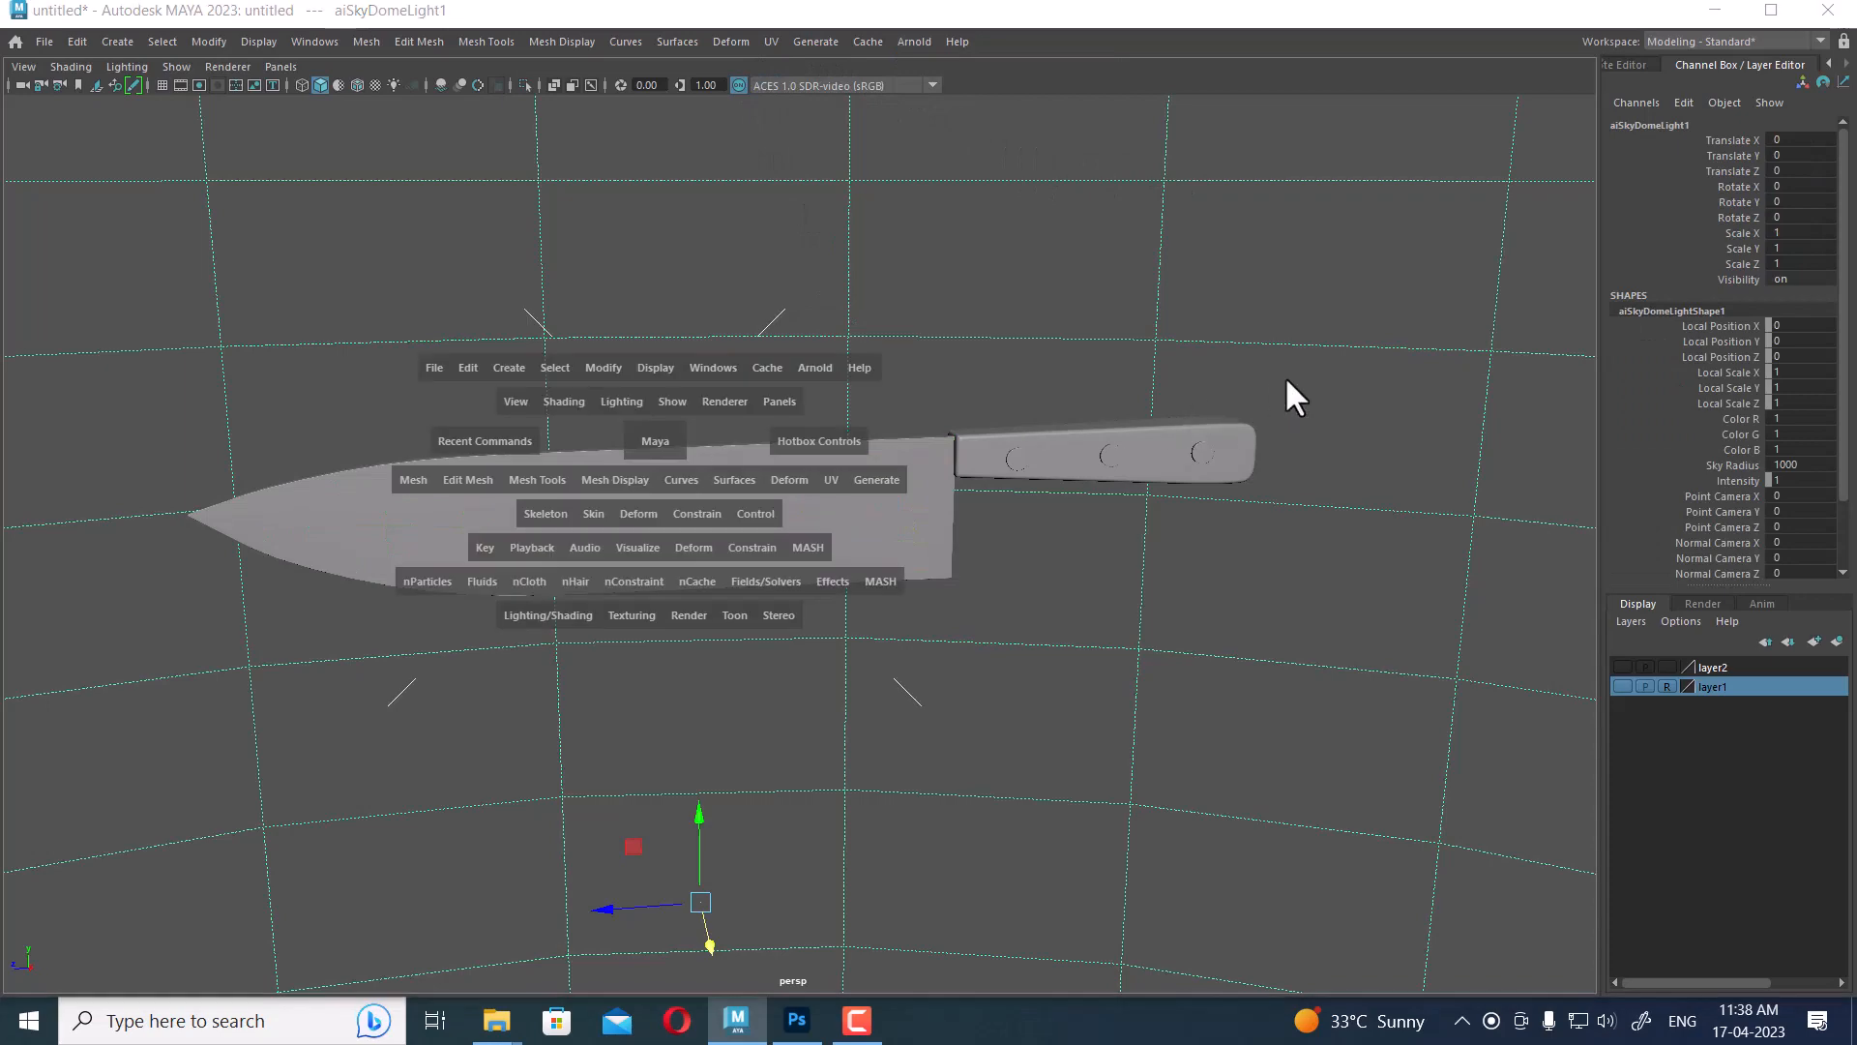
left_click_drag(1285, 375, 1437, 328)
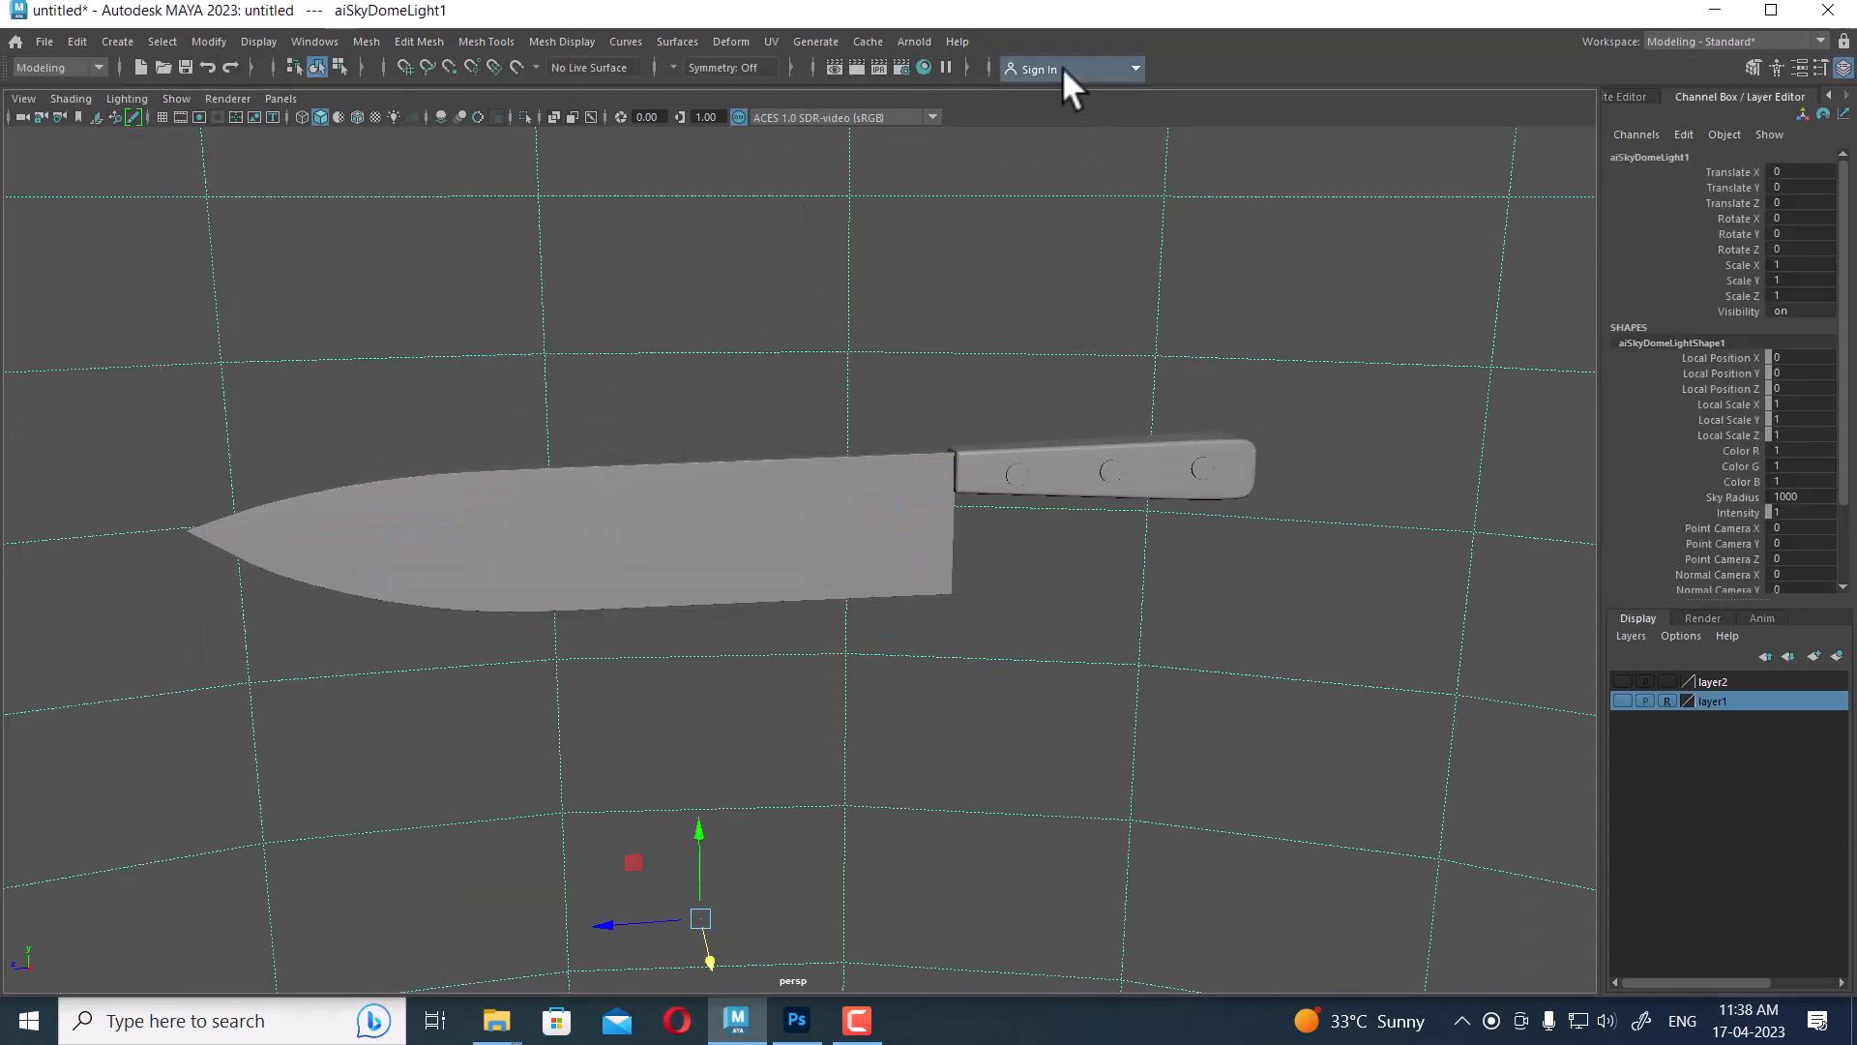
left_click(856, 66)
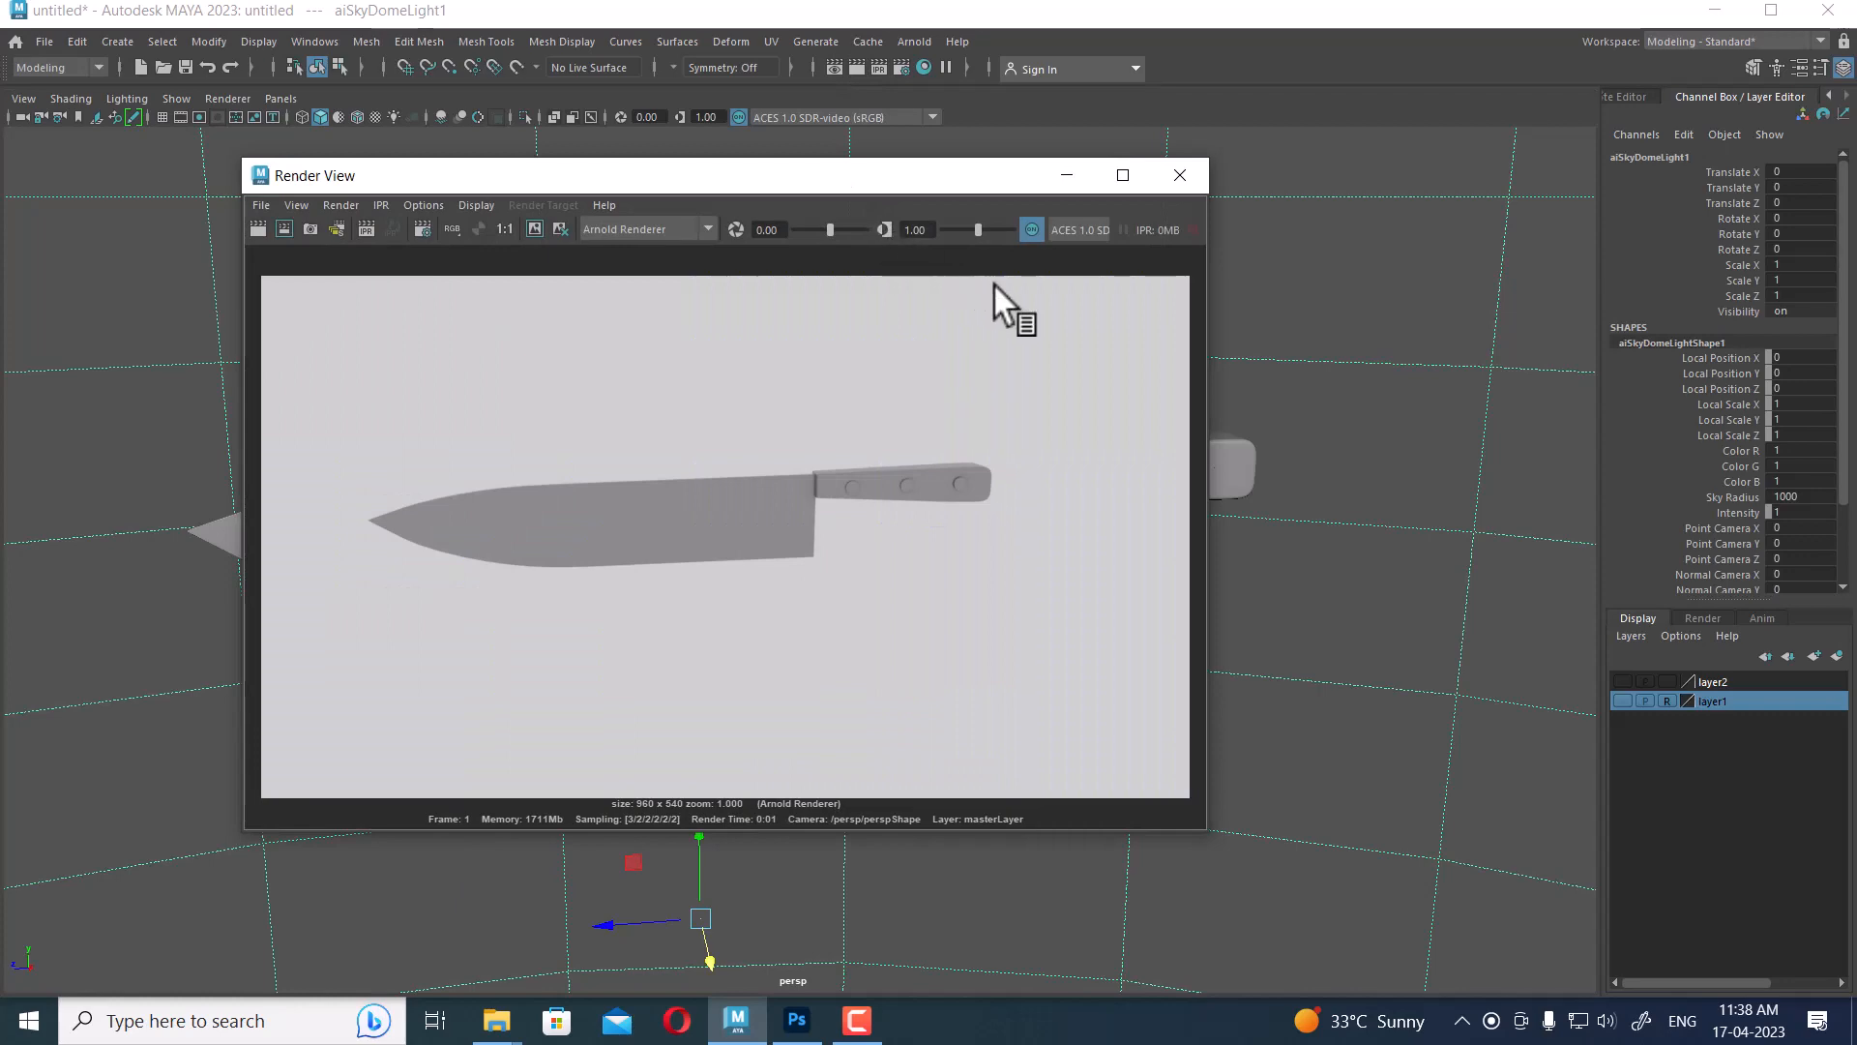
left_click(1180, 175)
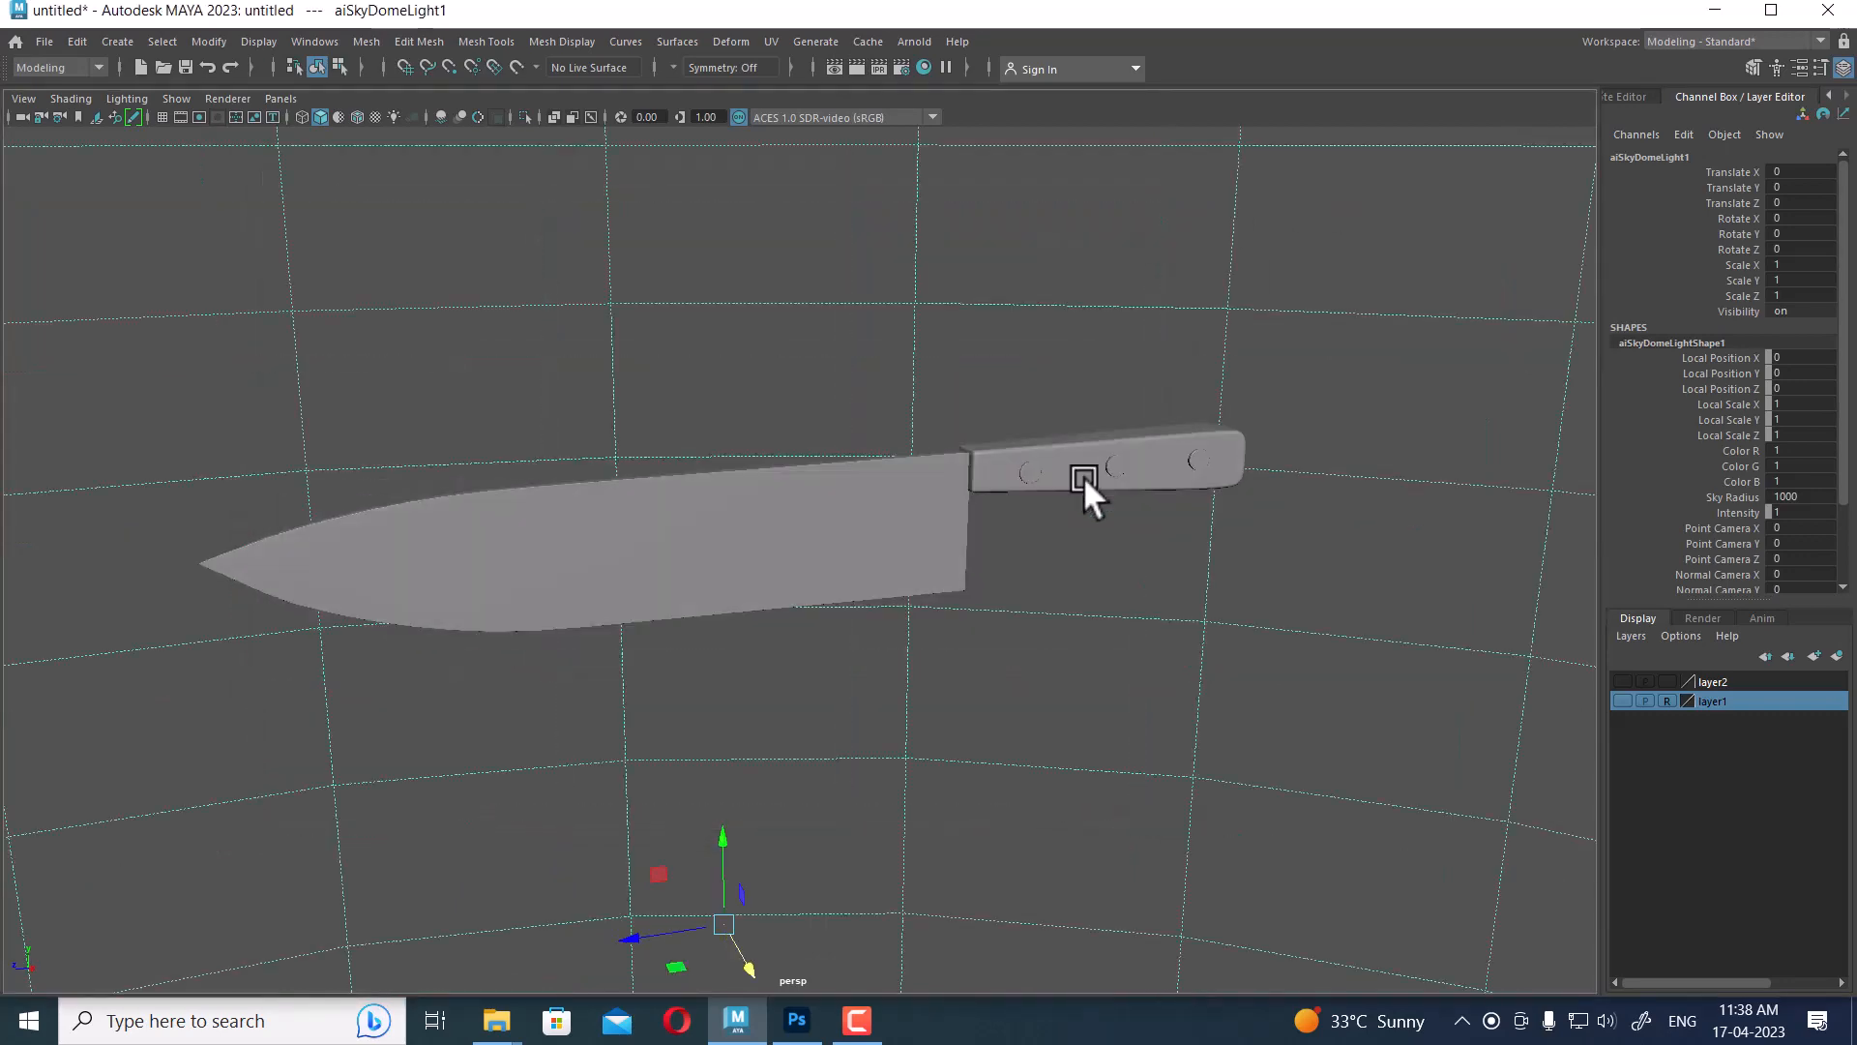
Assign a new Arnold aiStandardSurface material to the knife handle
scroll(1112, 513, "up", 5)
scroll(1122, 455, "up", 2)
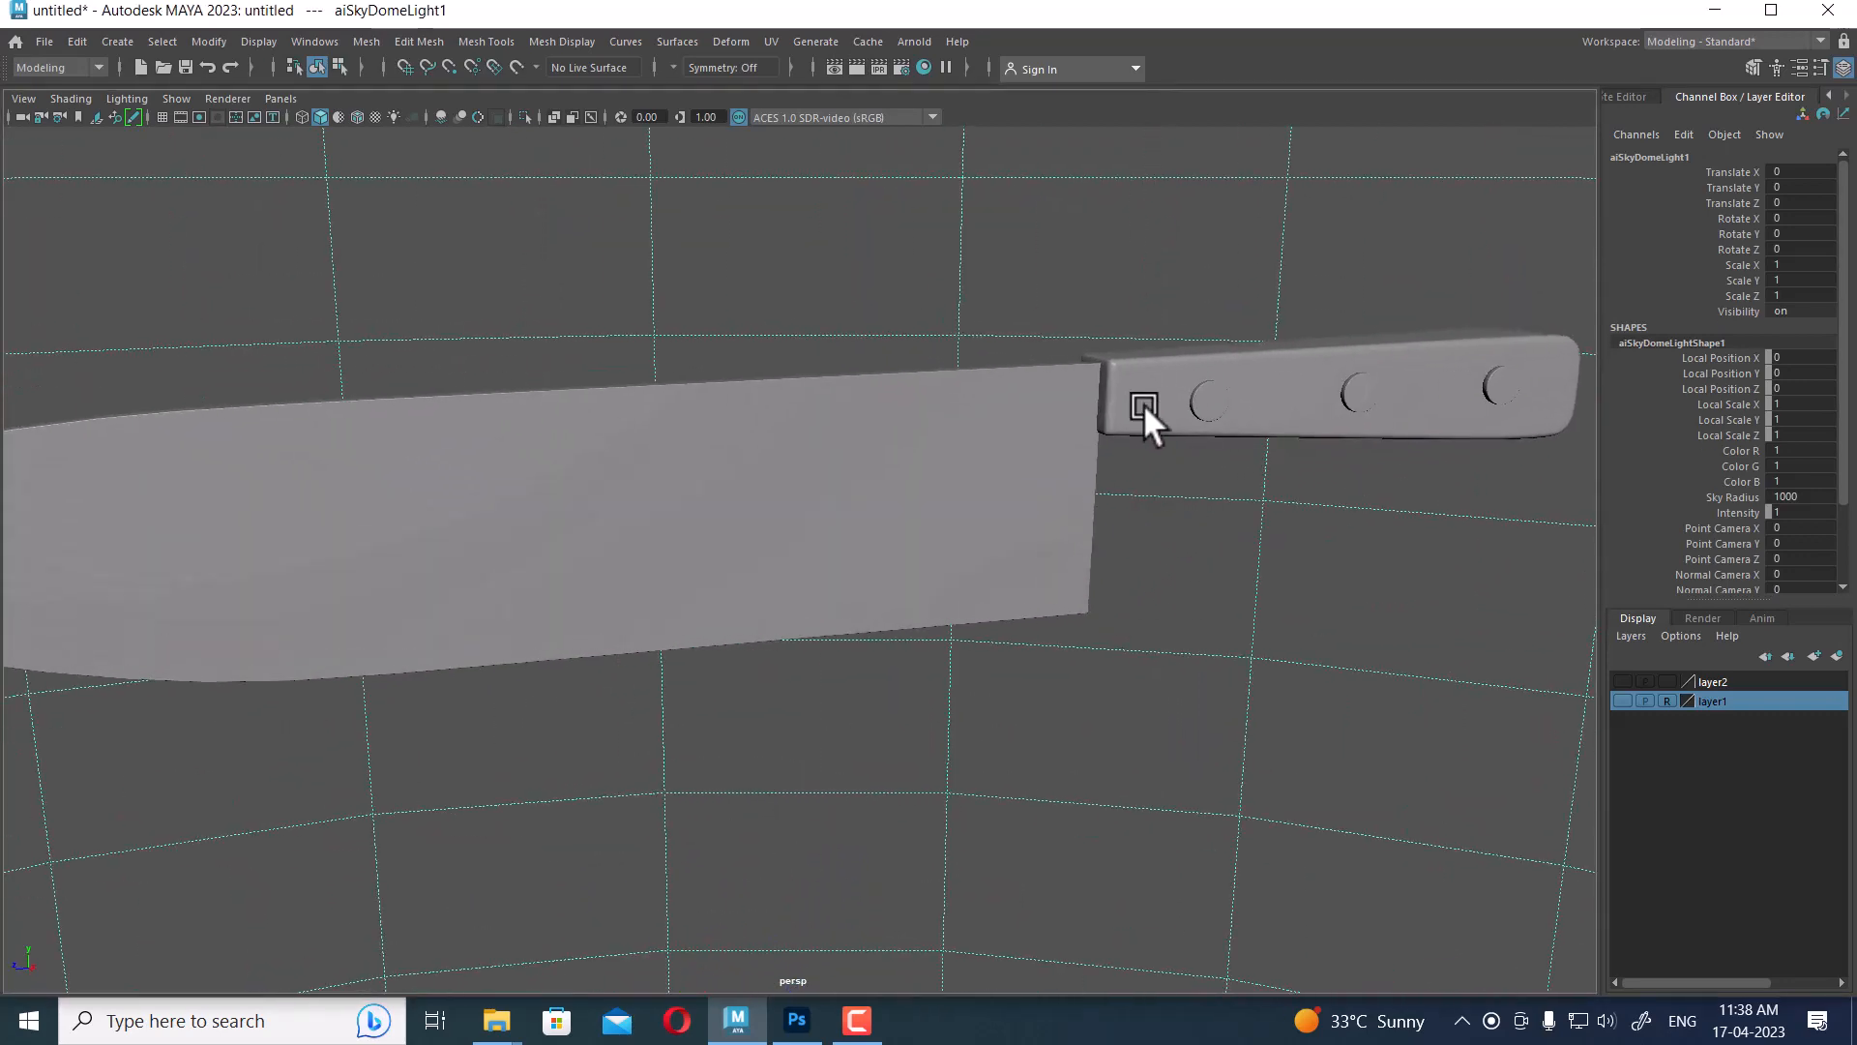
left_click(1161, 423)
scroll(1122, 377, "up", 3)
right_click(1075, 309)
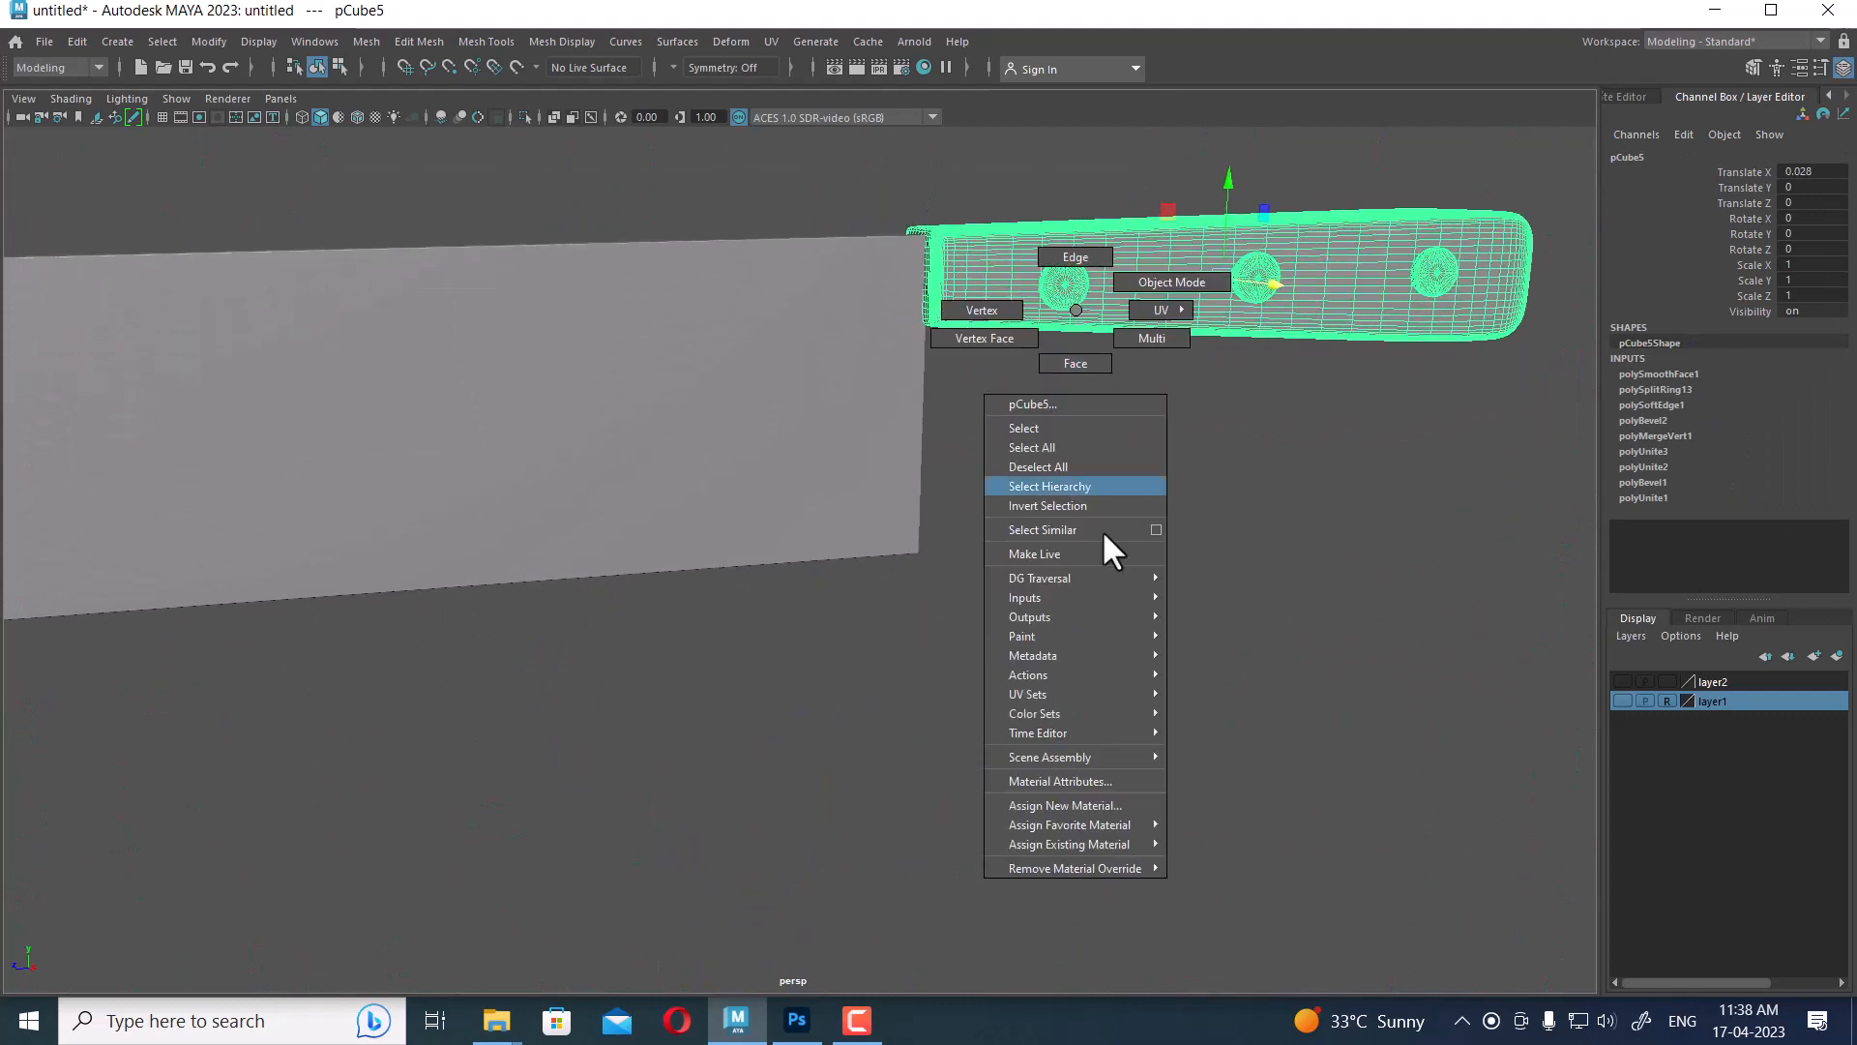
left_click(1112, 806)
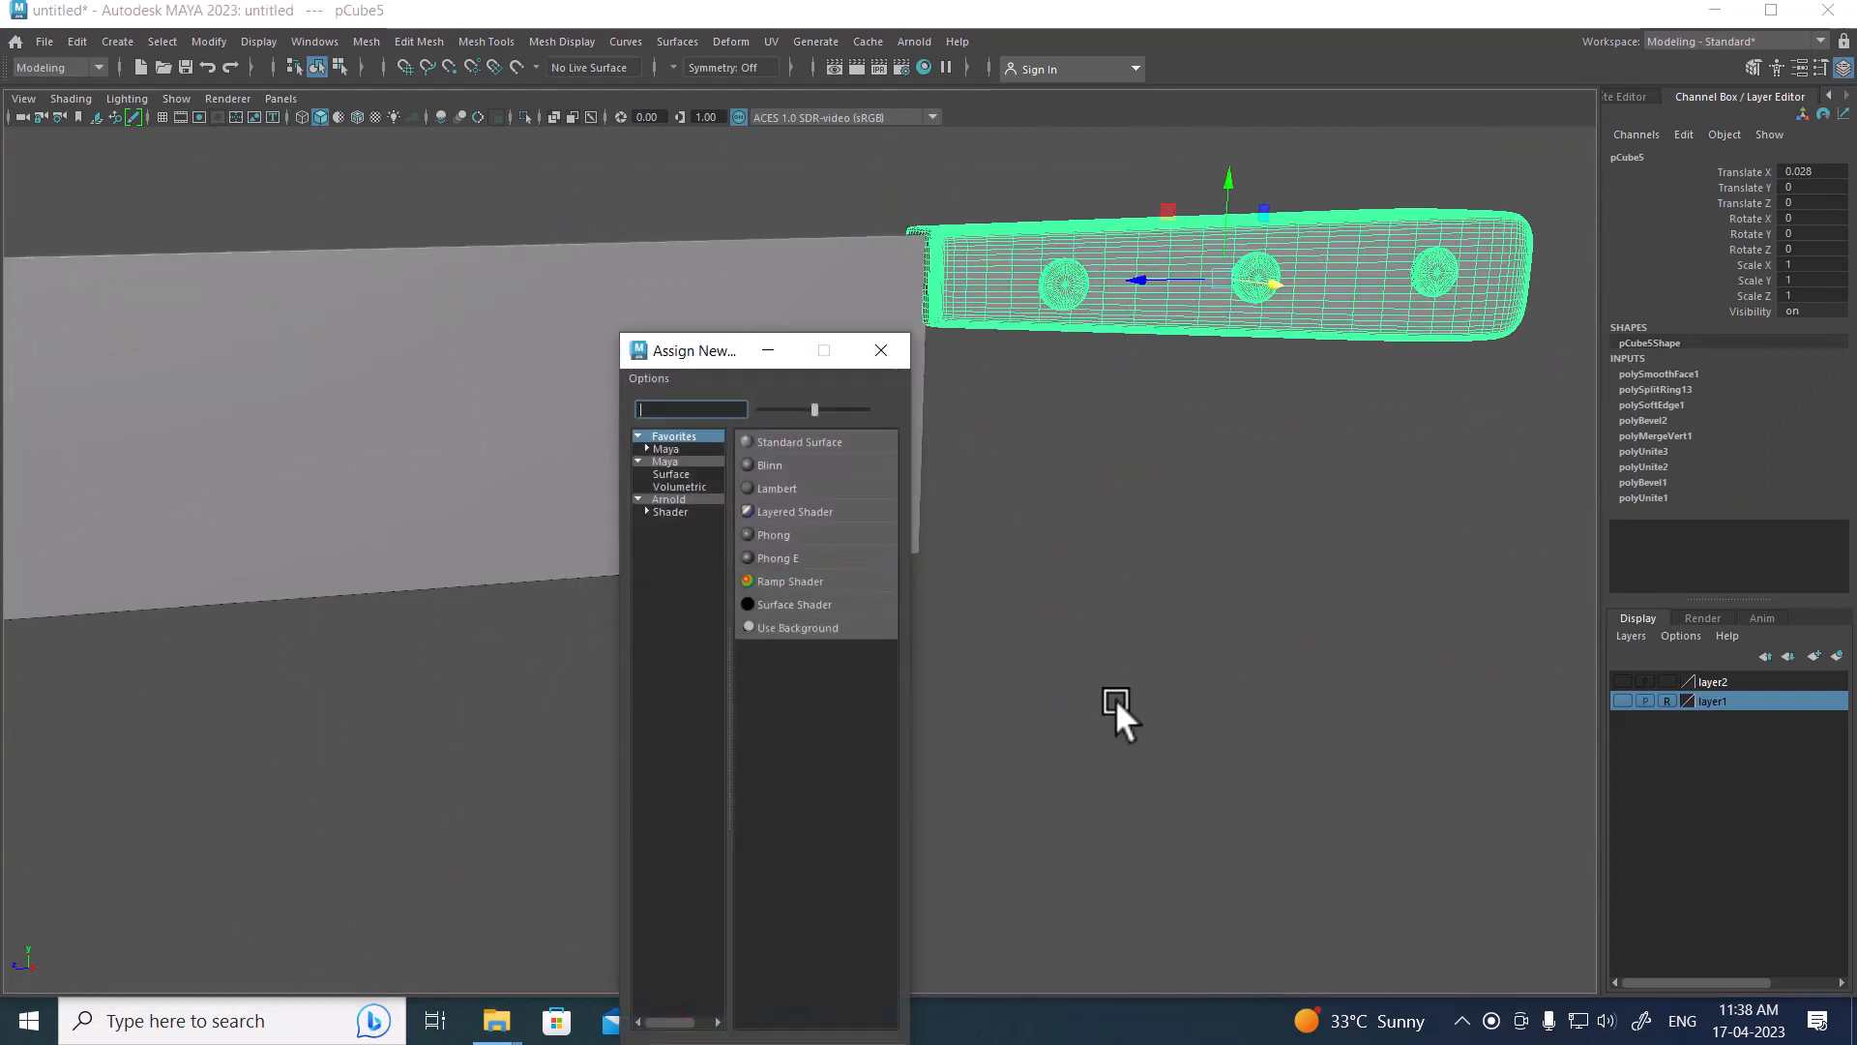
left_click(669, 499)
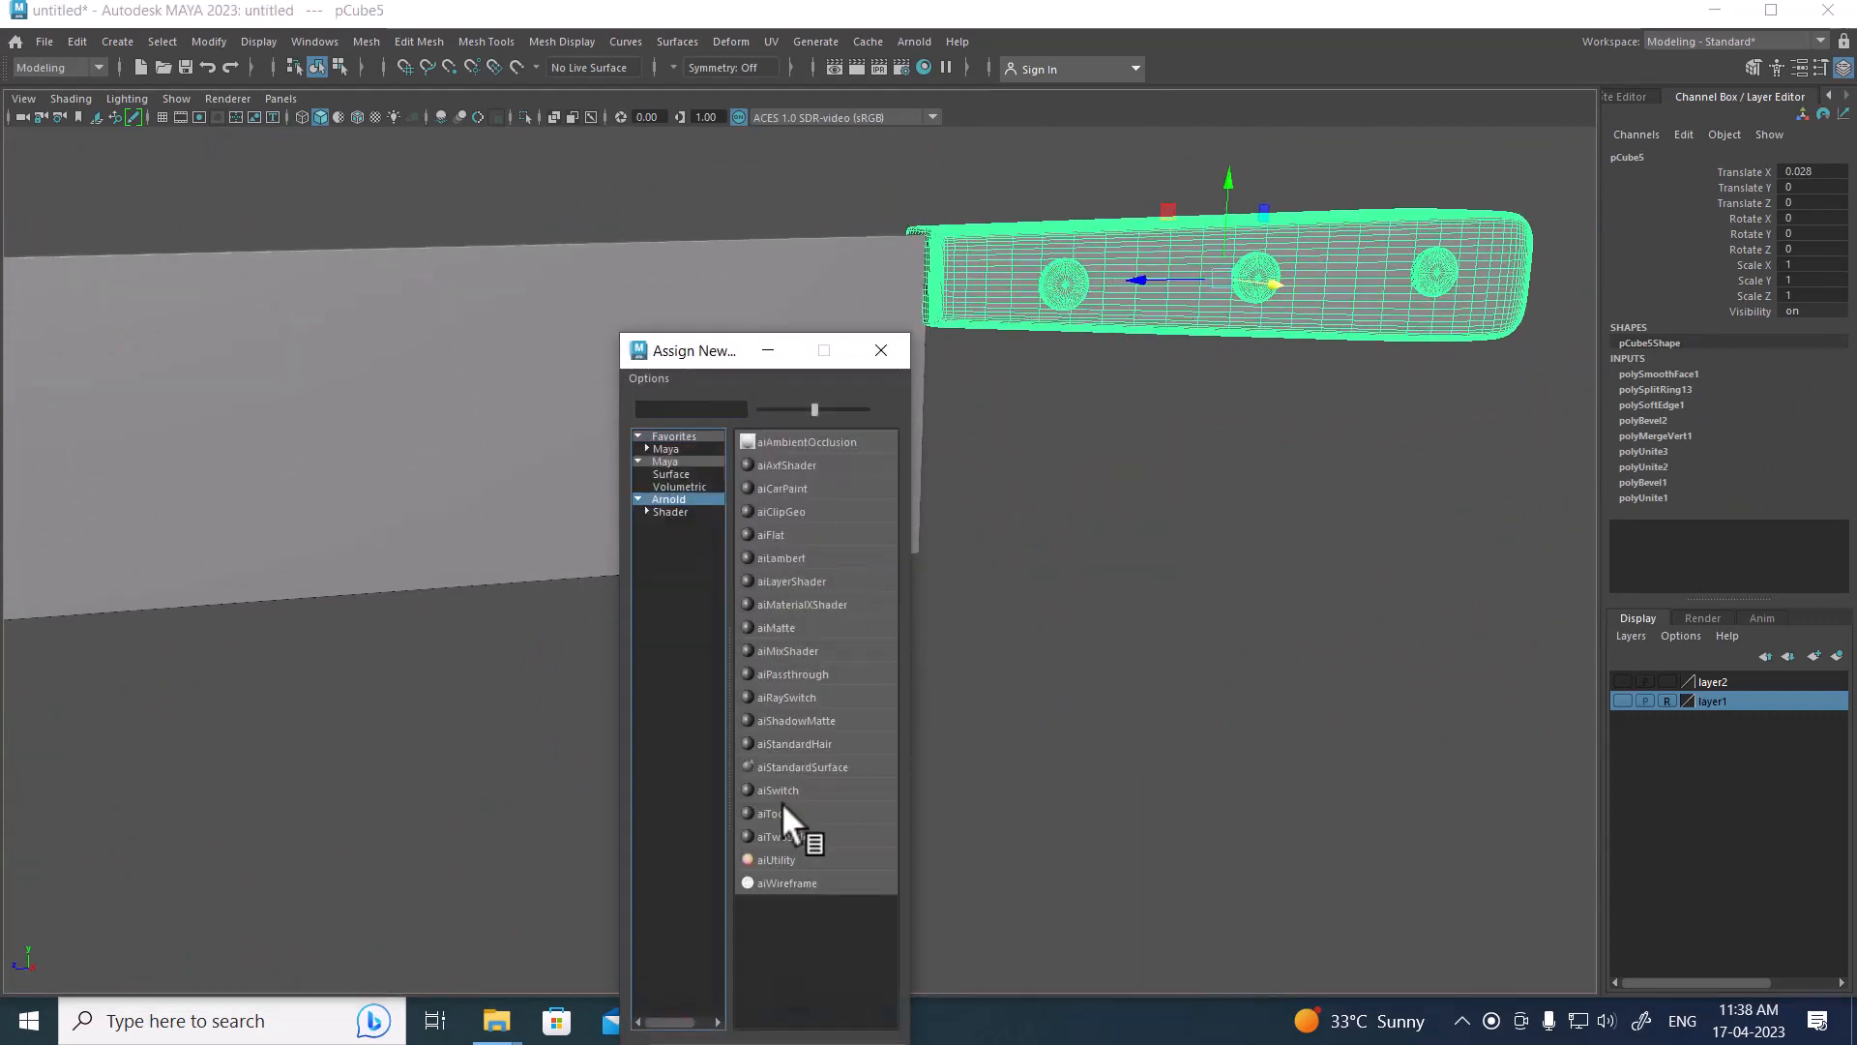
left_click(816, 764)
Replace the handle material's settings with the Plastic preset
right_click(1269, 288)
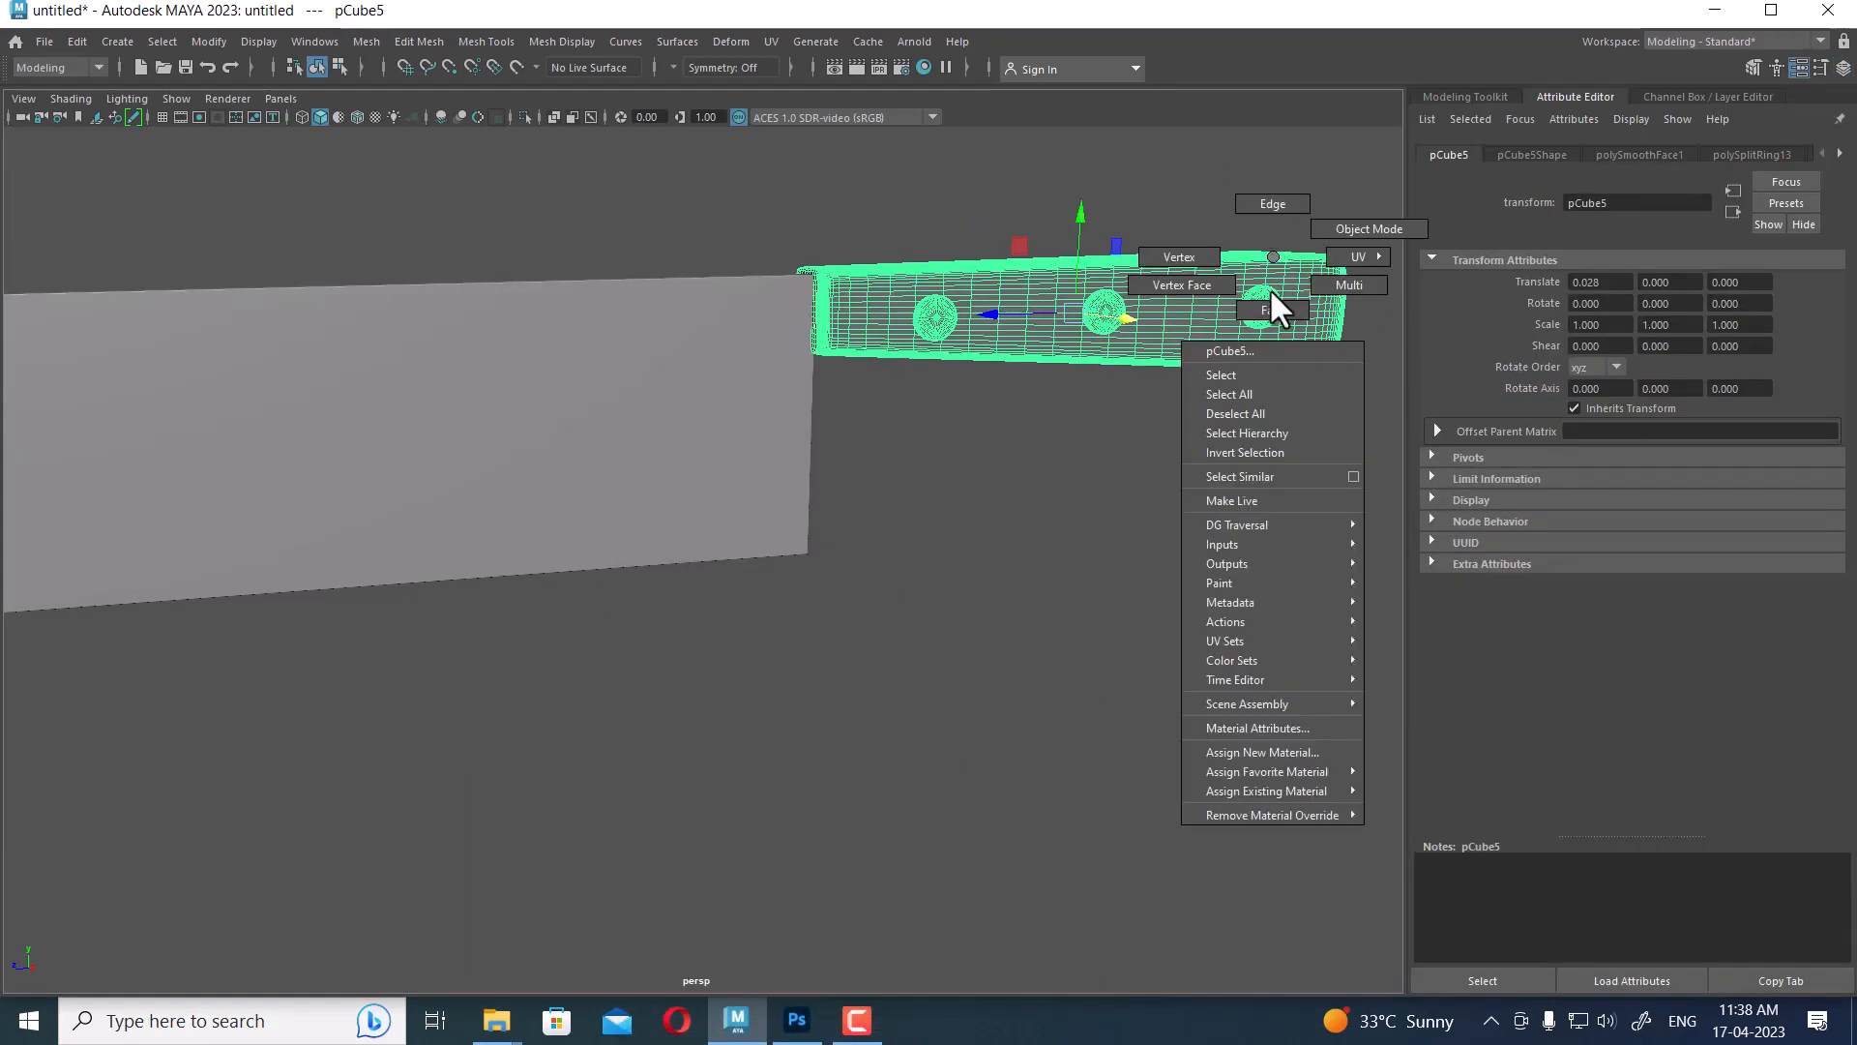
left_click(1287, 733)
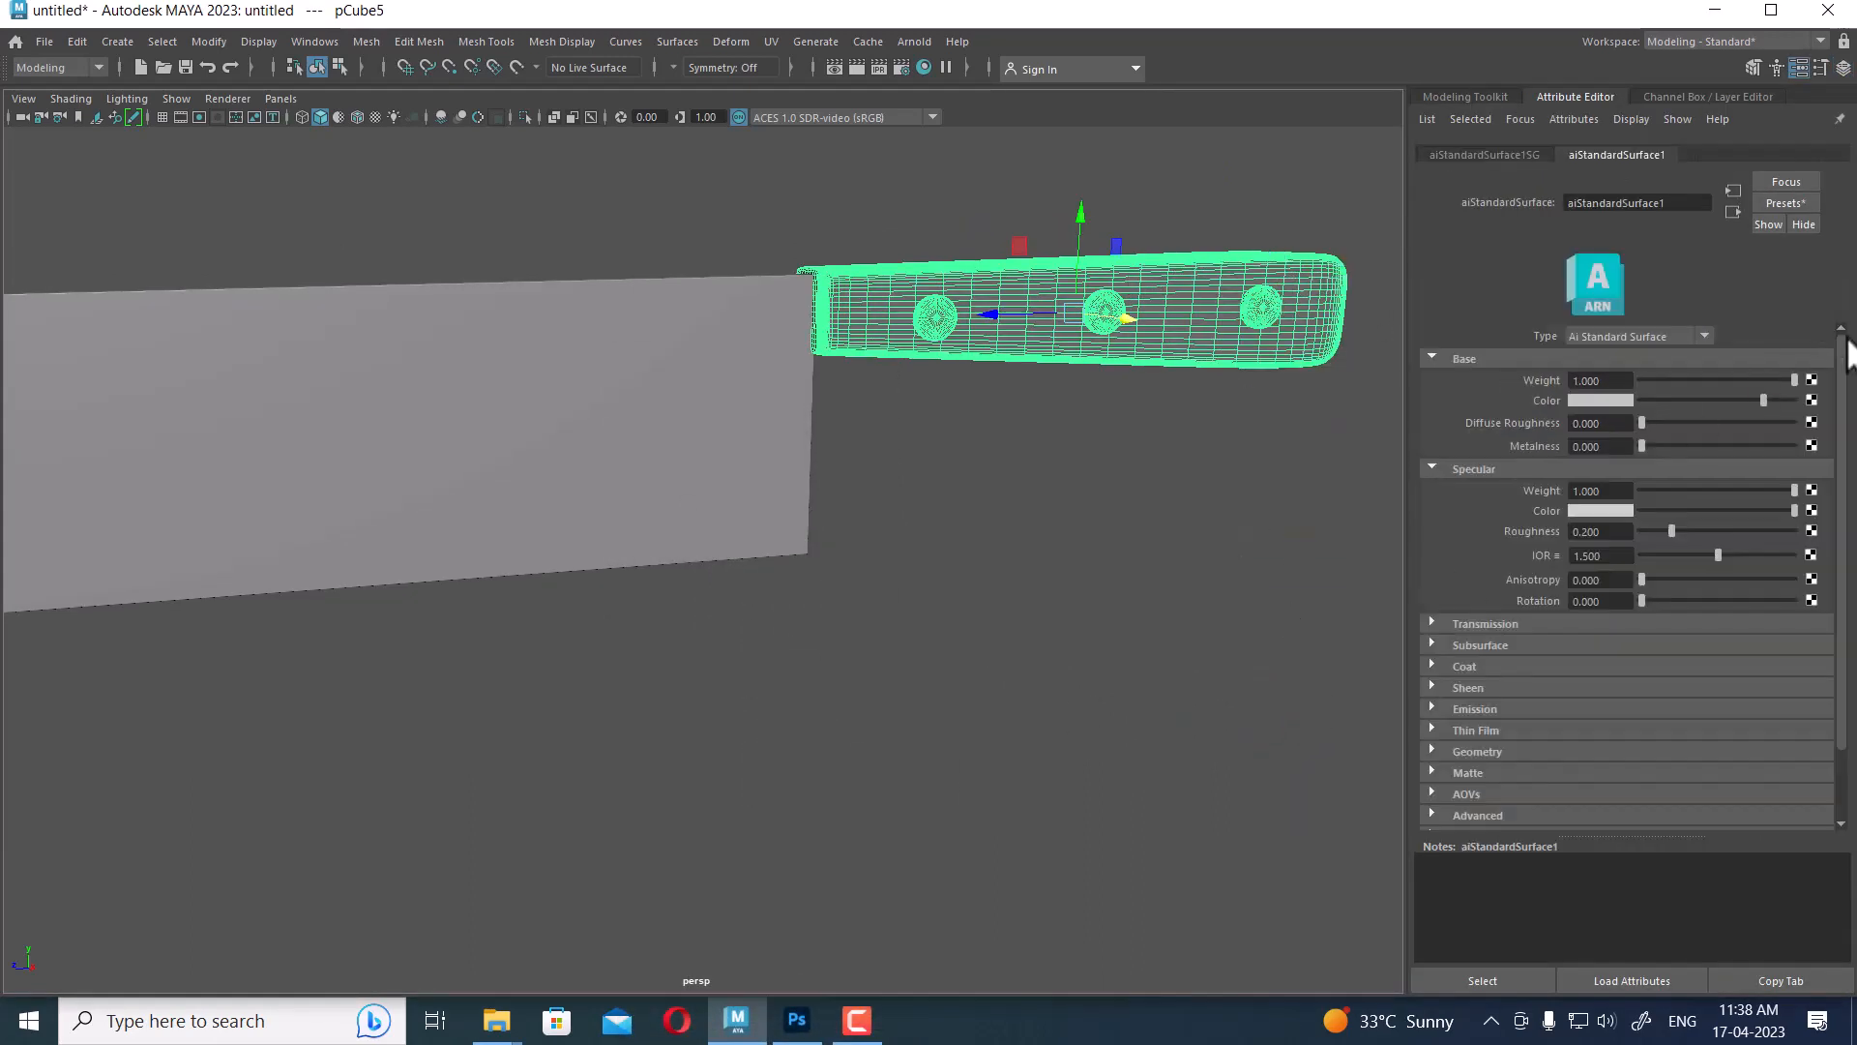
left_click(1790, 202)
mouse_move(1790, 781)
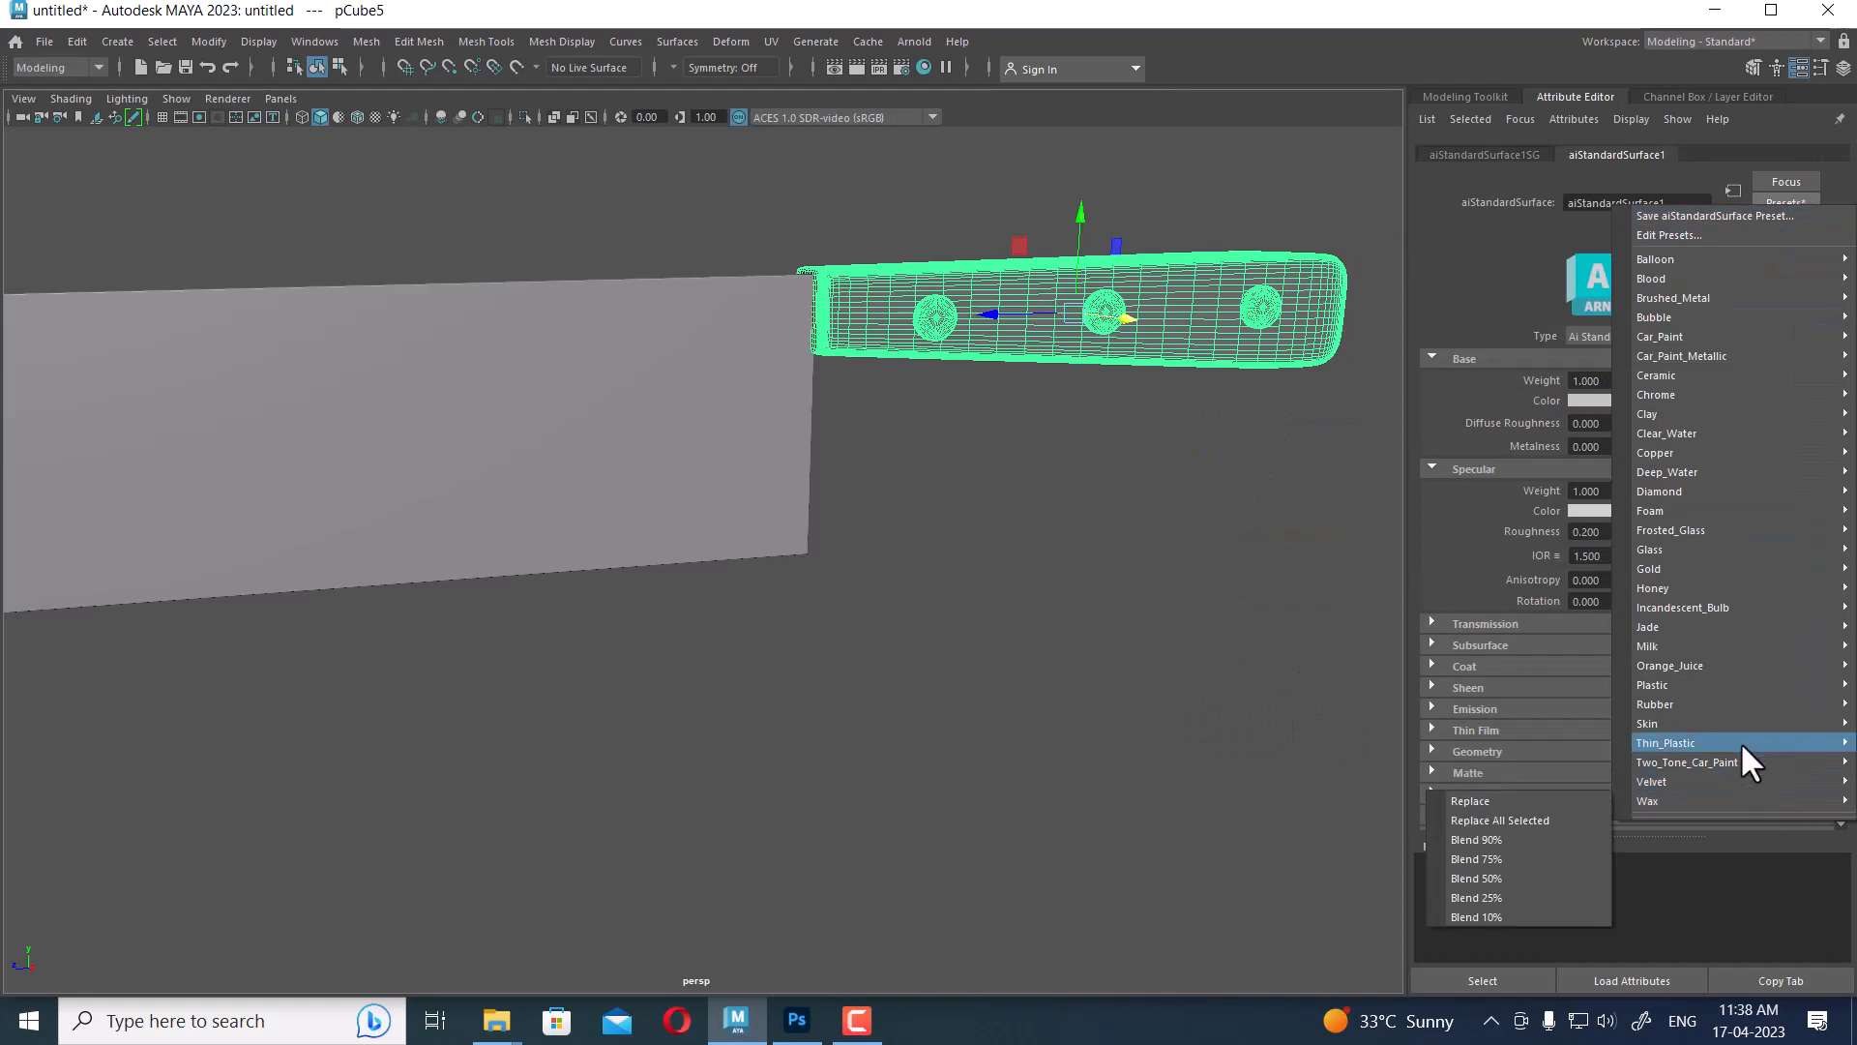
mouse_move(1729, 684)
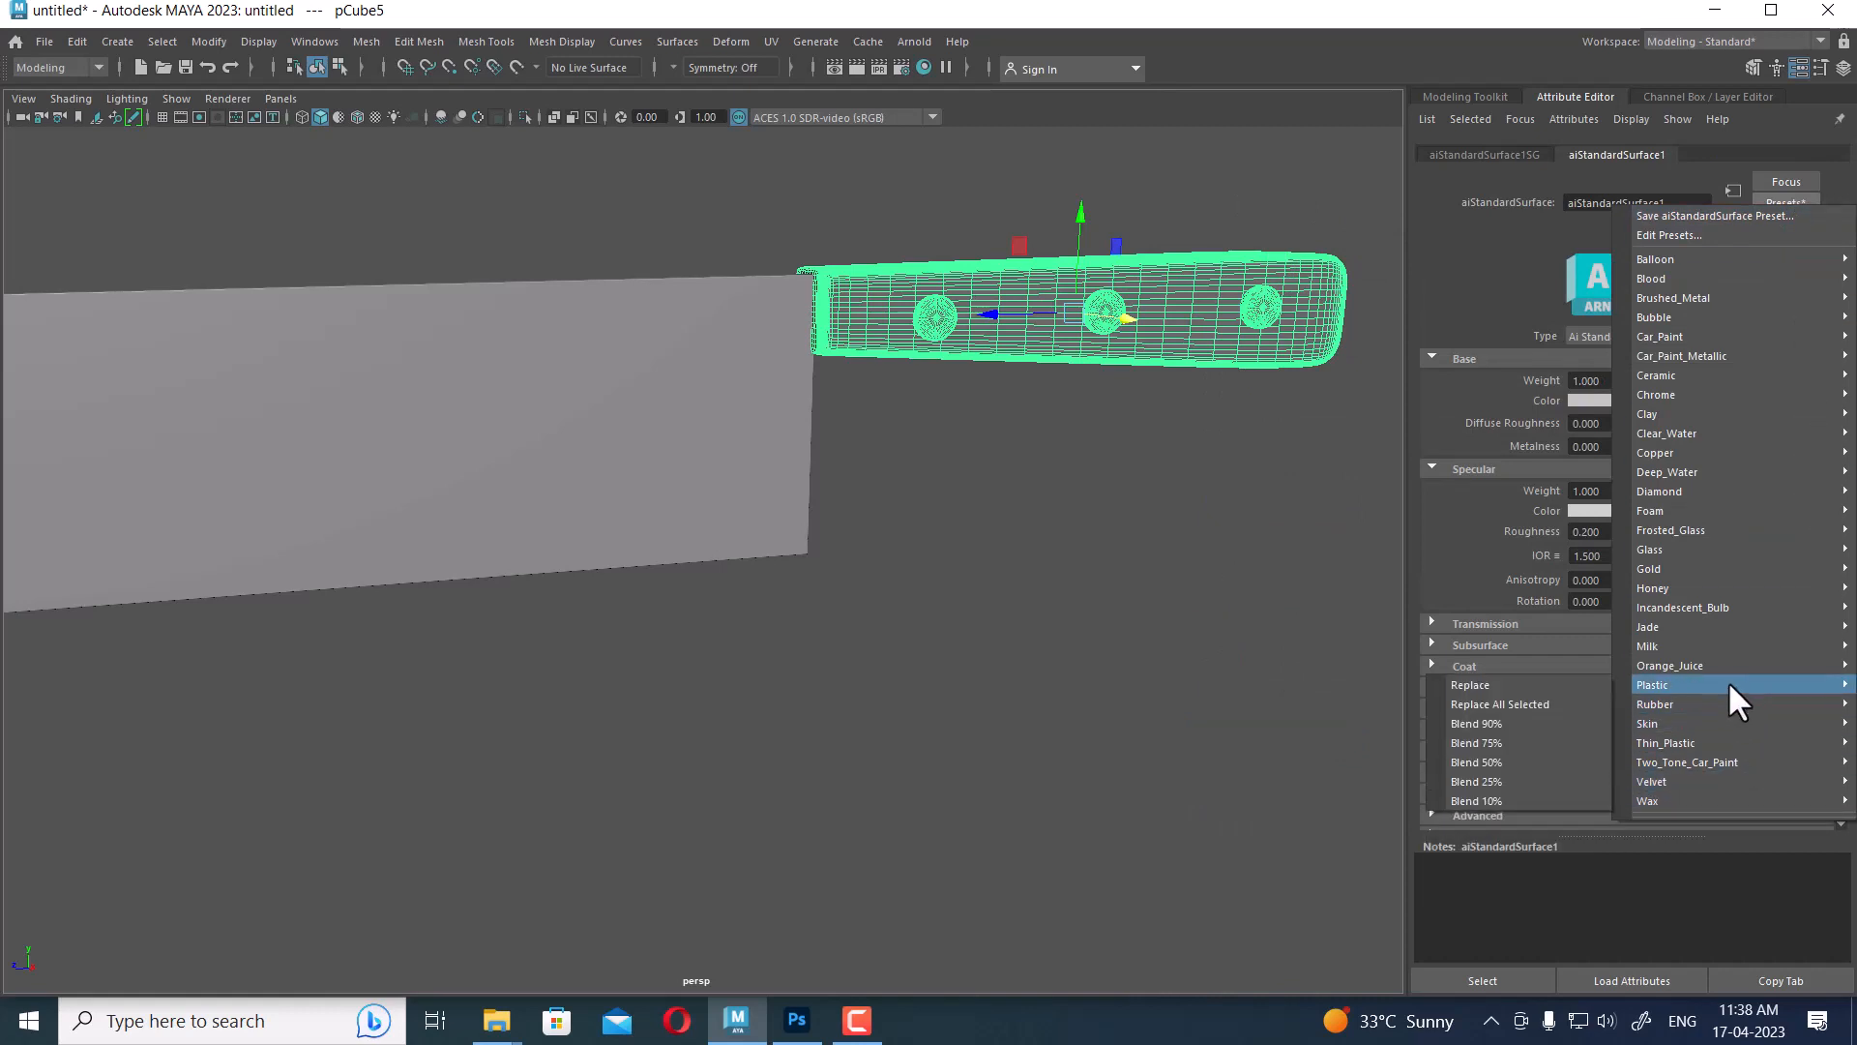
left_click(1542, 686)
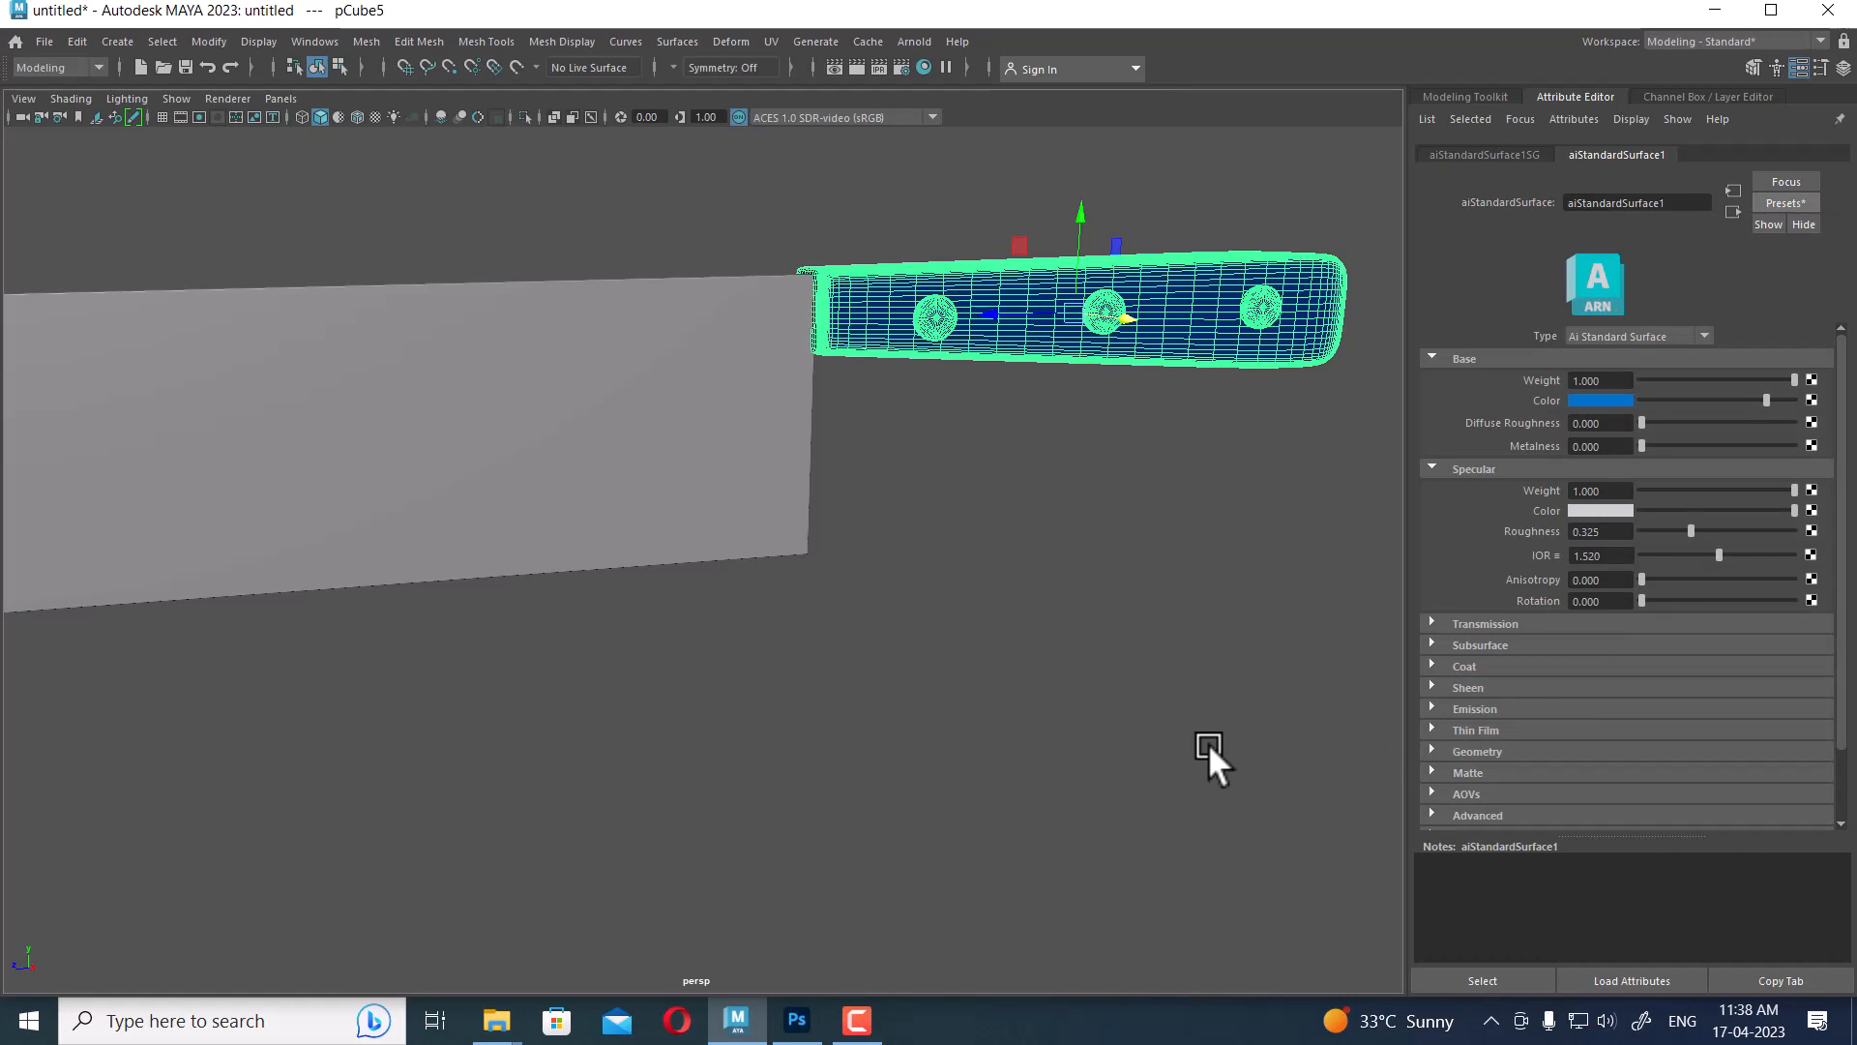
Check the knife reference in Photoshop, then set the handle material's base color to black in Maya
left_click(801, 1027)
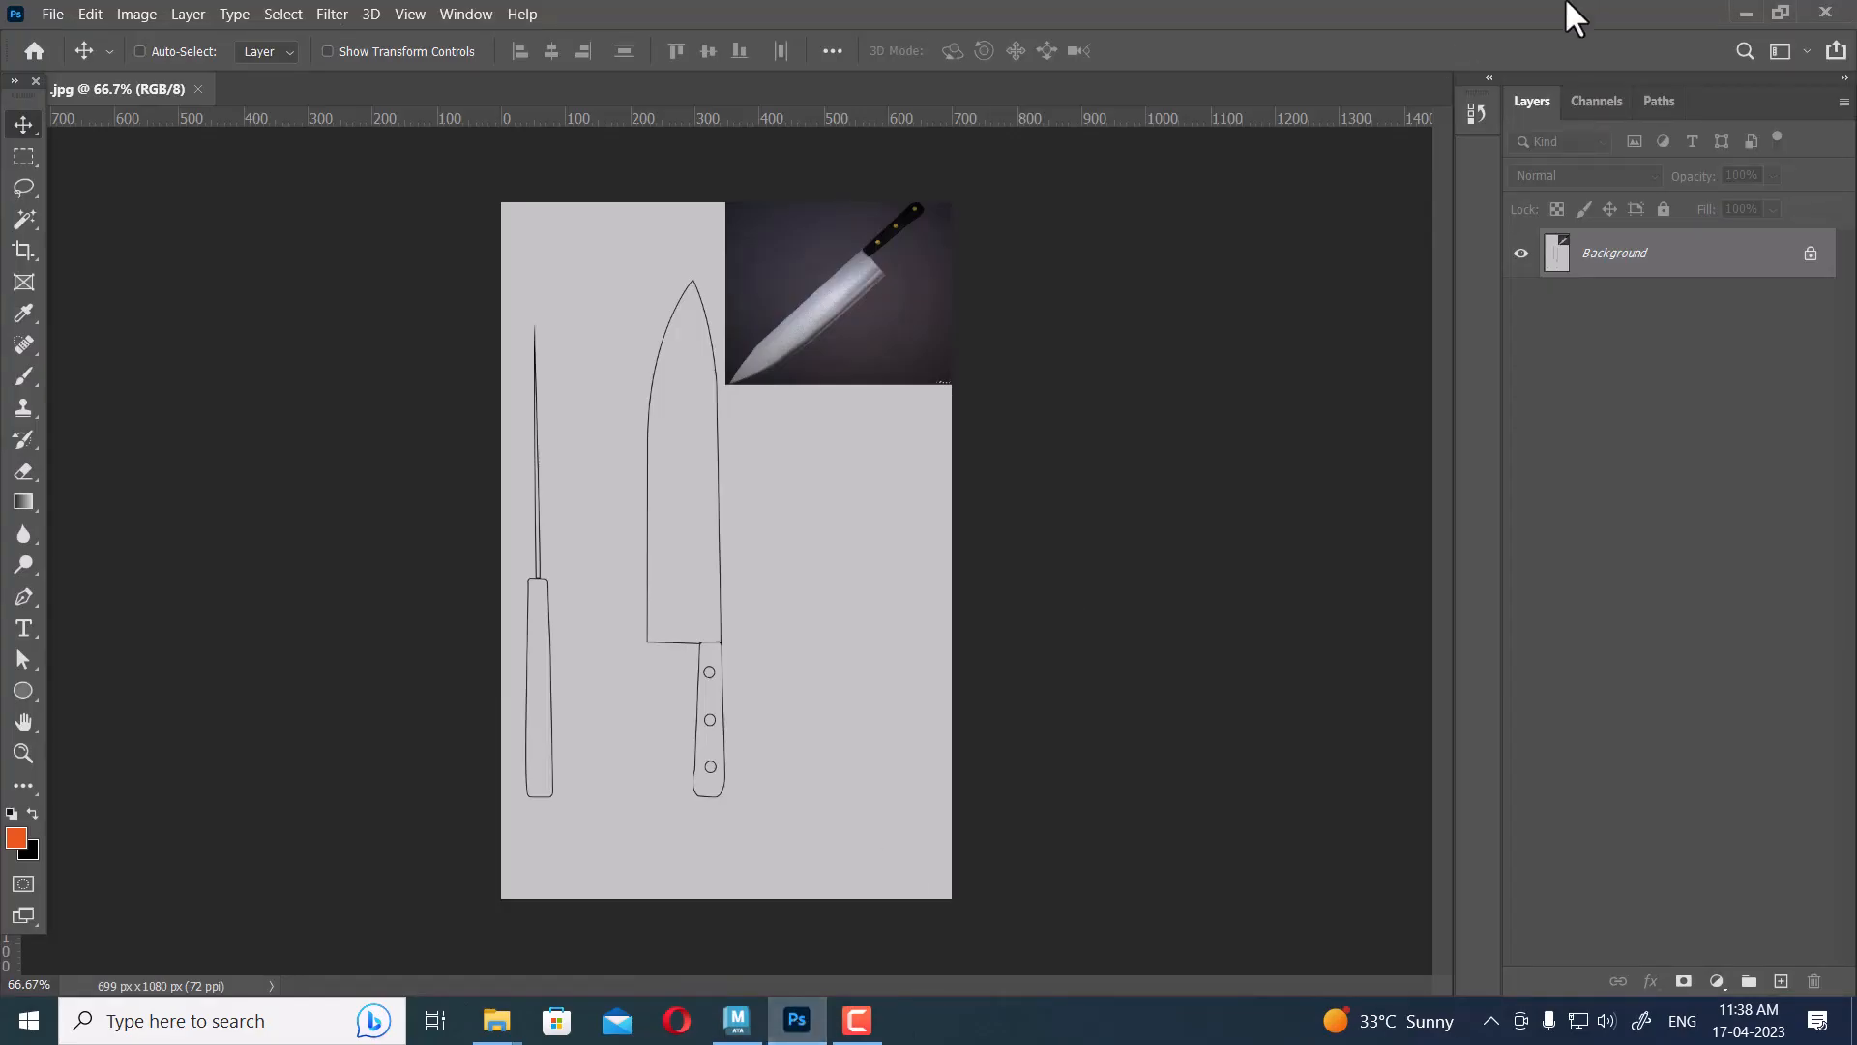
left_click(1741, 10)
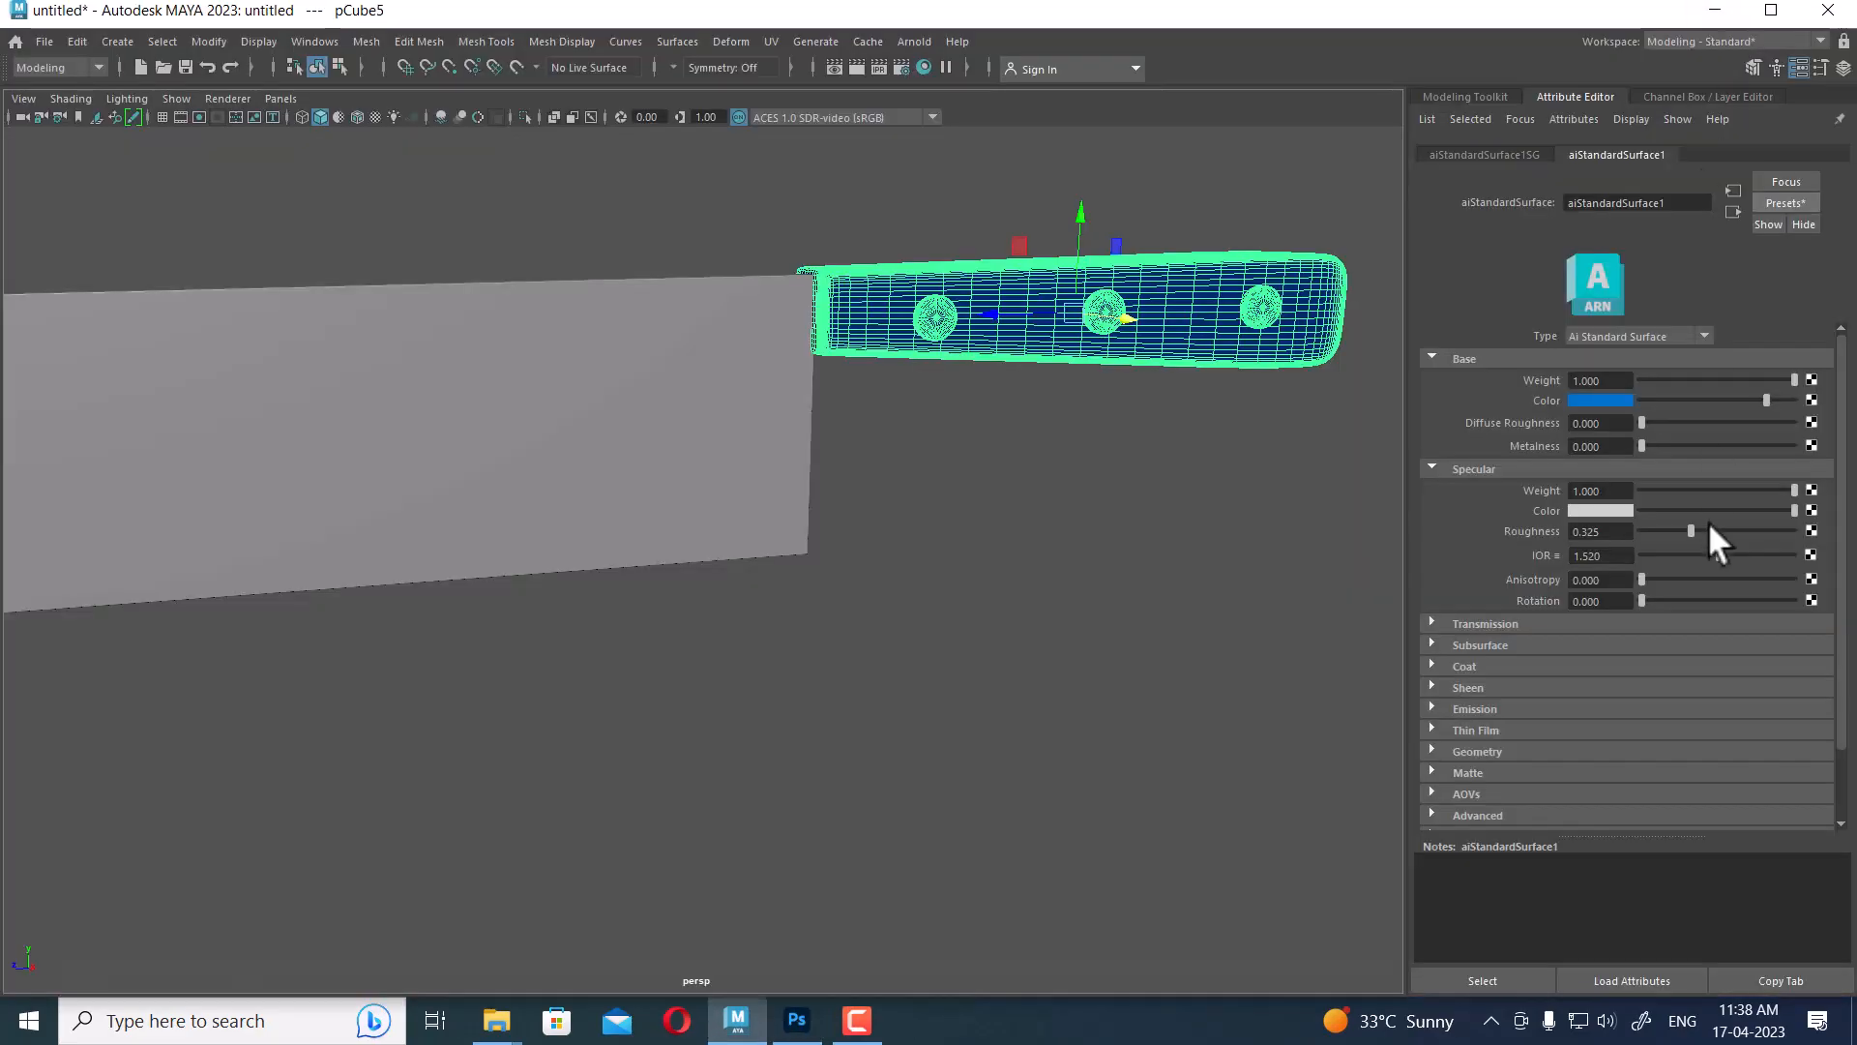
left_click(1611, 401)
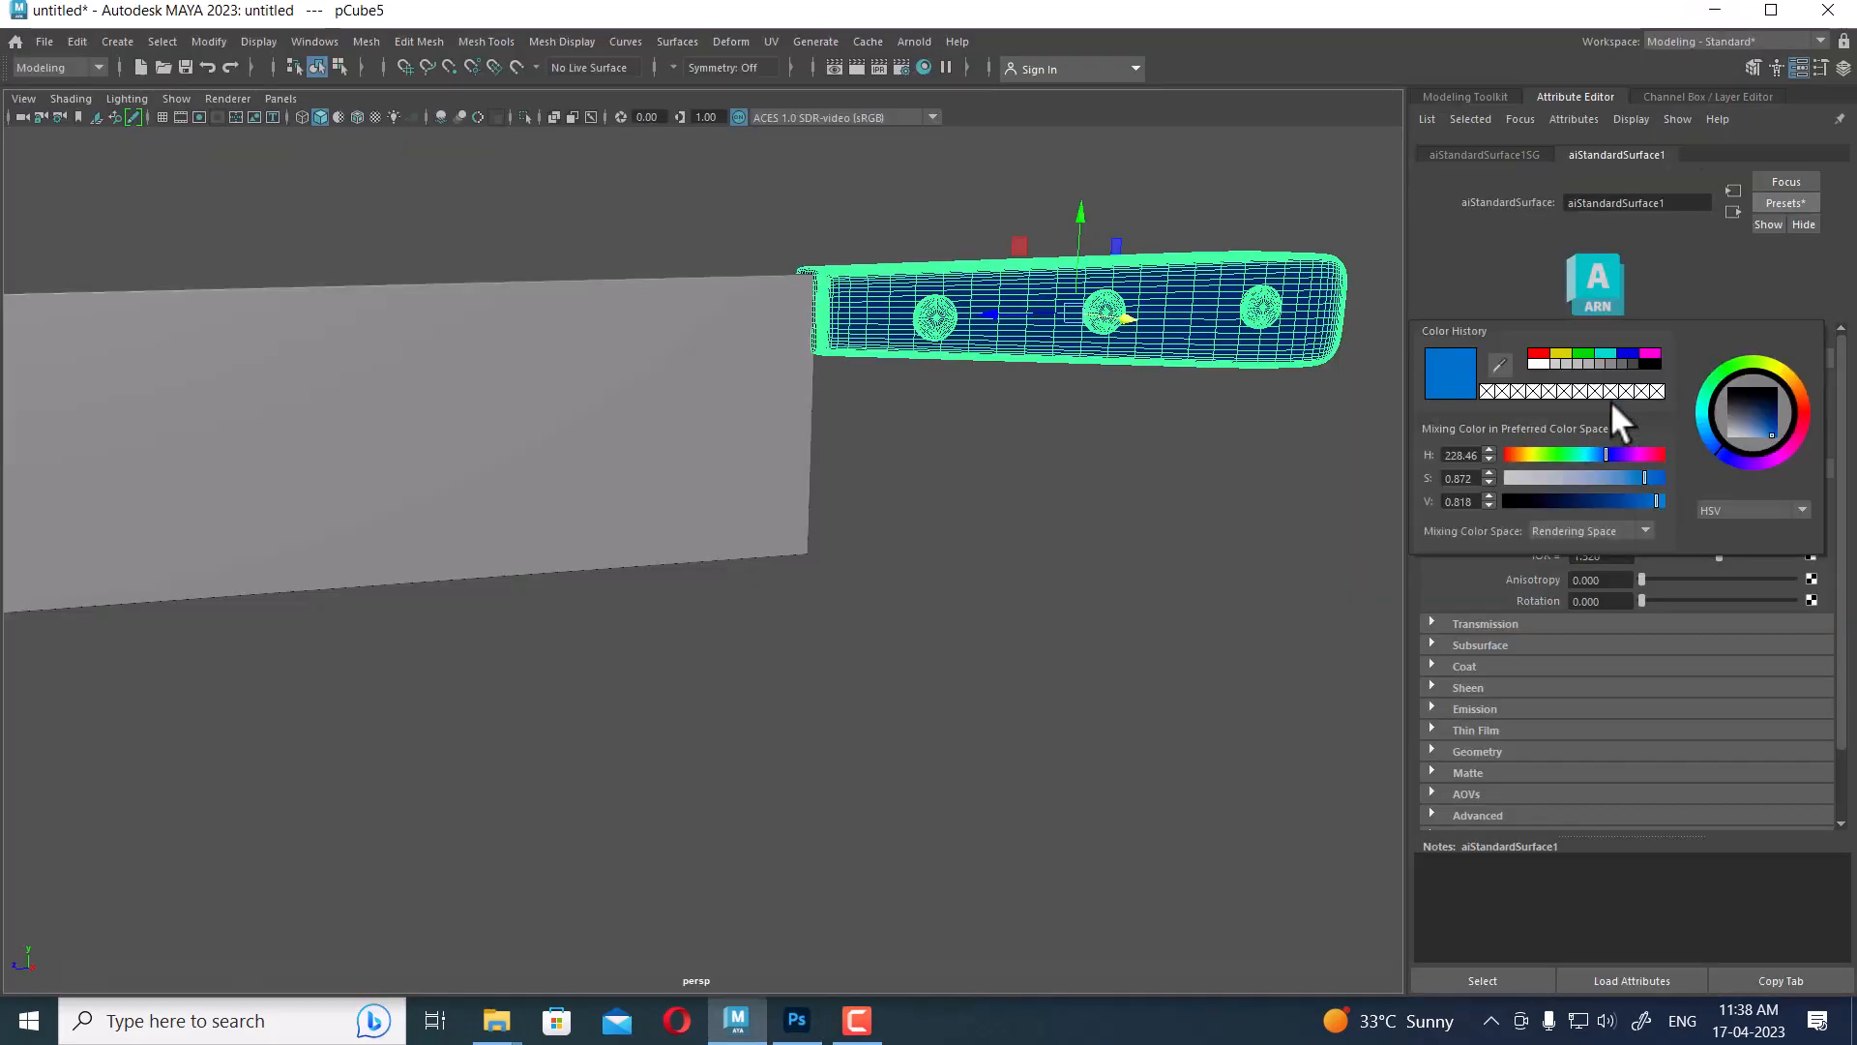
left_click(1641, 362)
left_click(1292, 646)
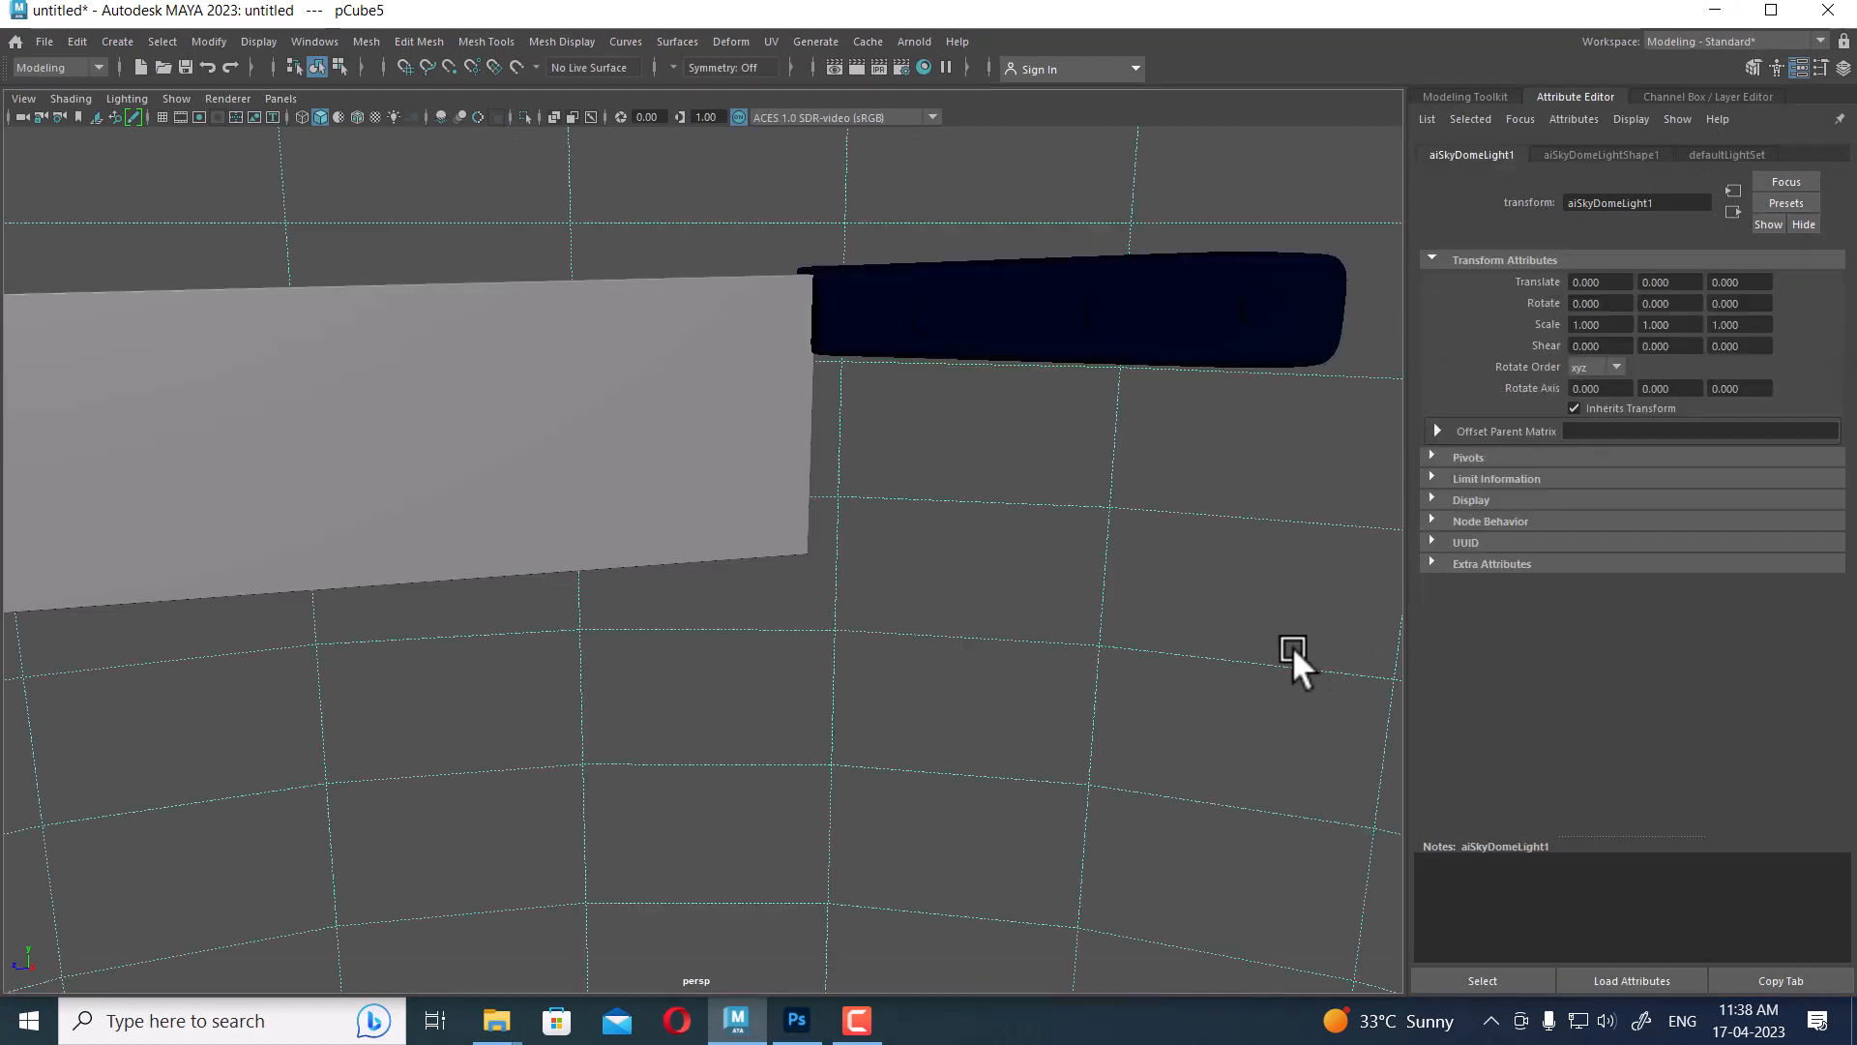
left_click(1210, 299)
scroll(1256, 420, "up", 3)
right_click(1278, 308)
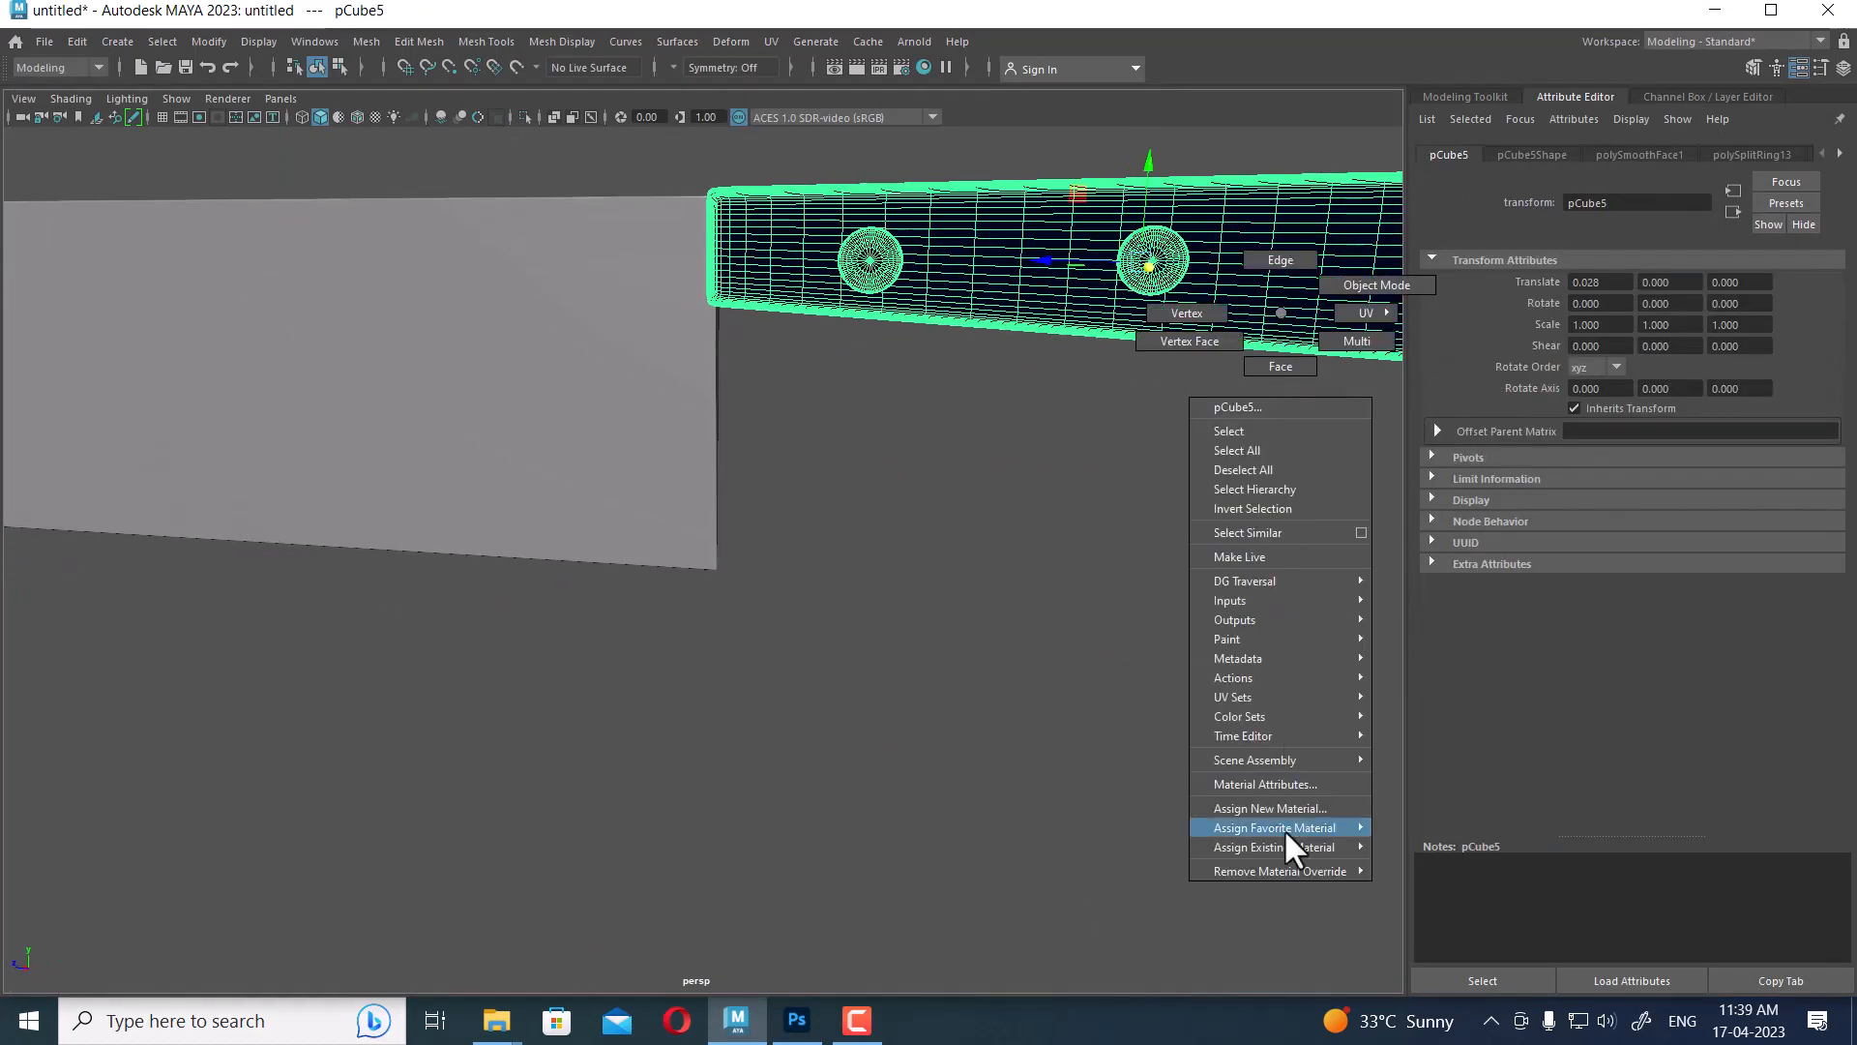
left_click(1303, 784)
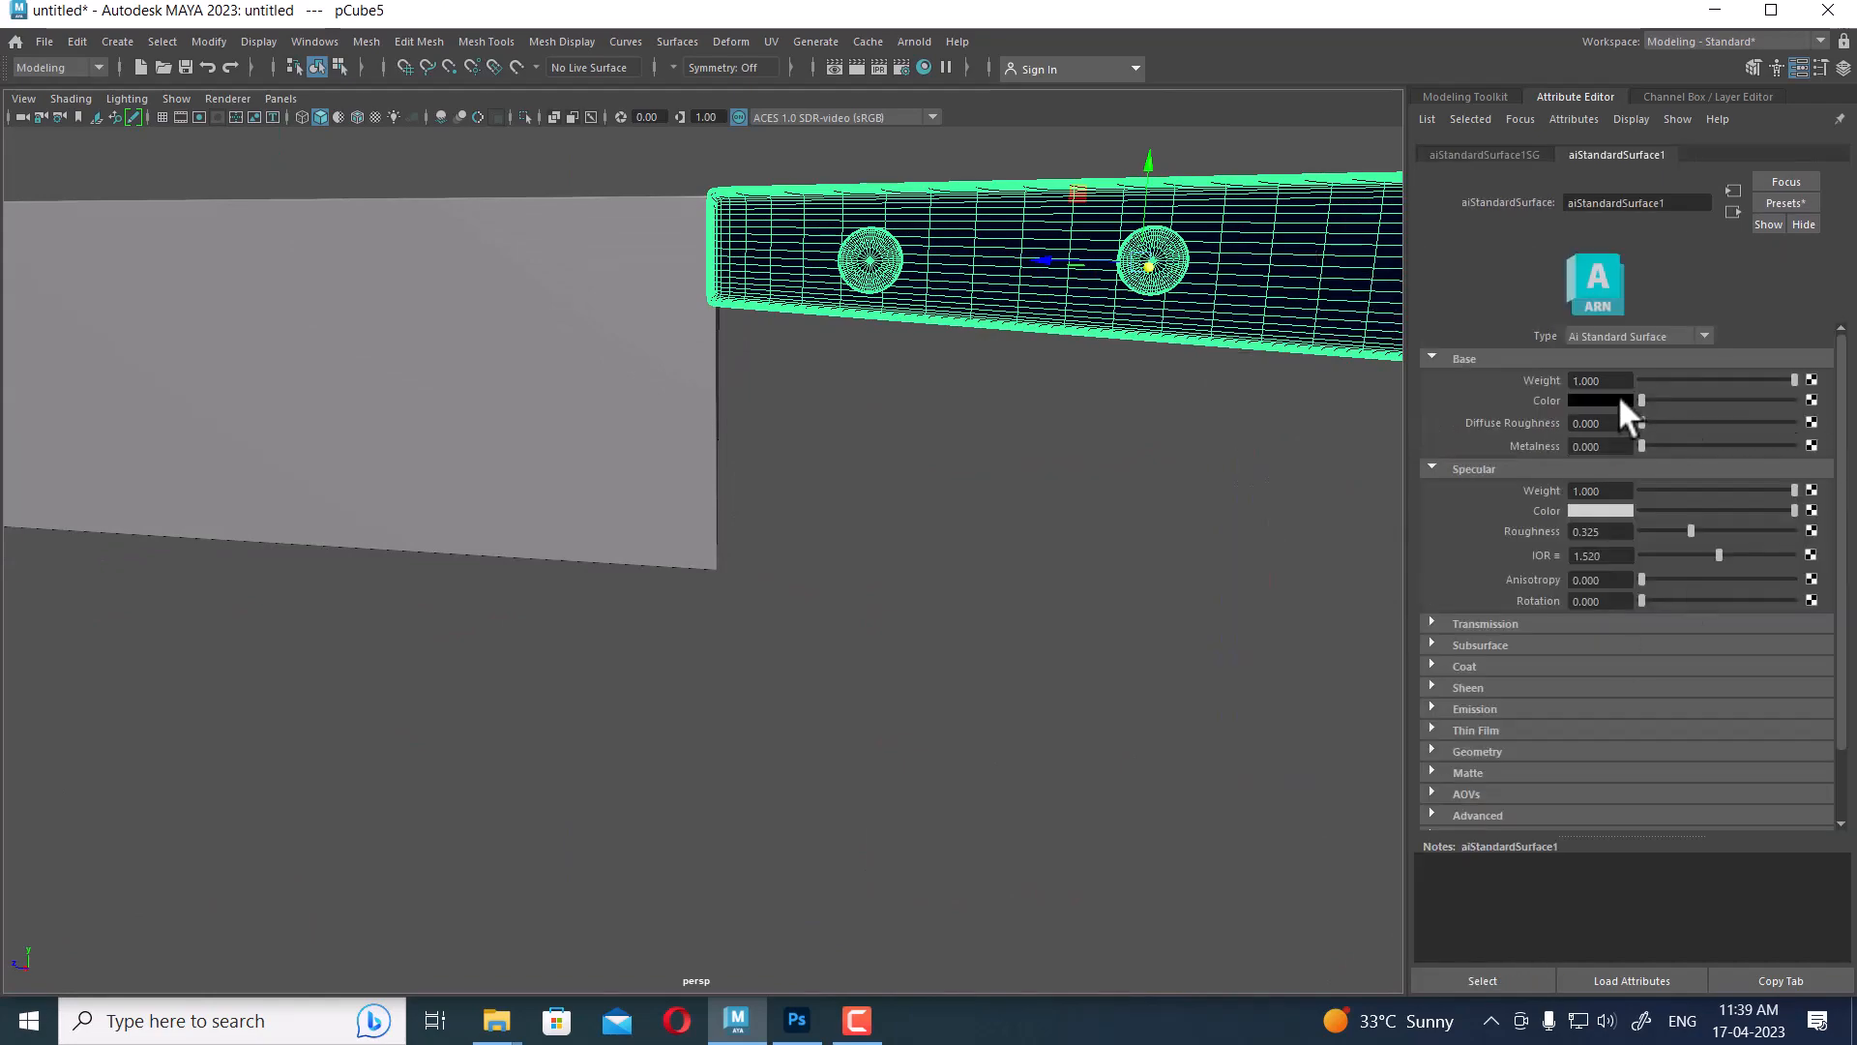
left_click_drag(1013, 427, 871, 578, "alt")
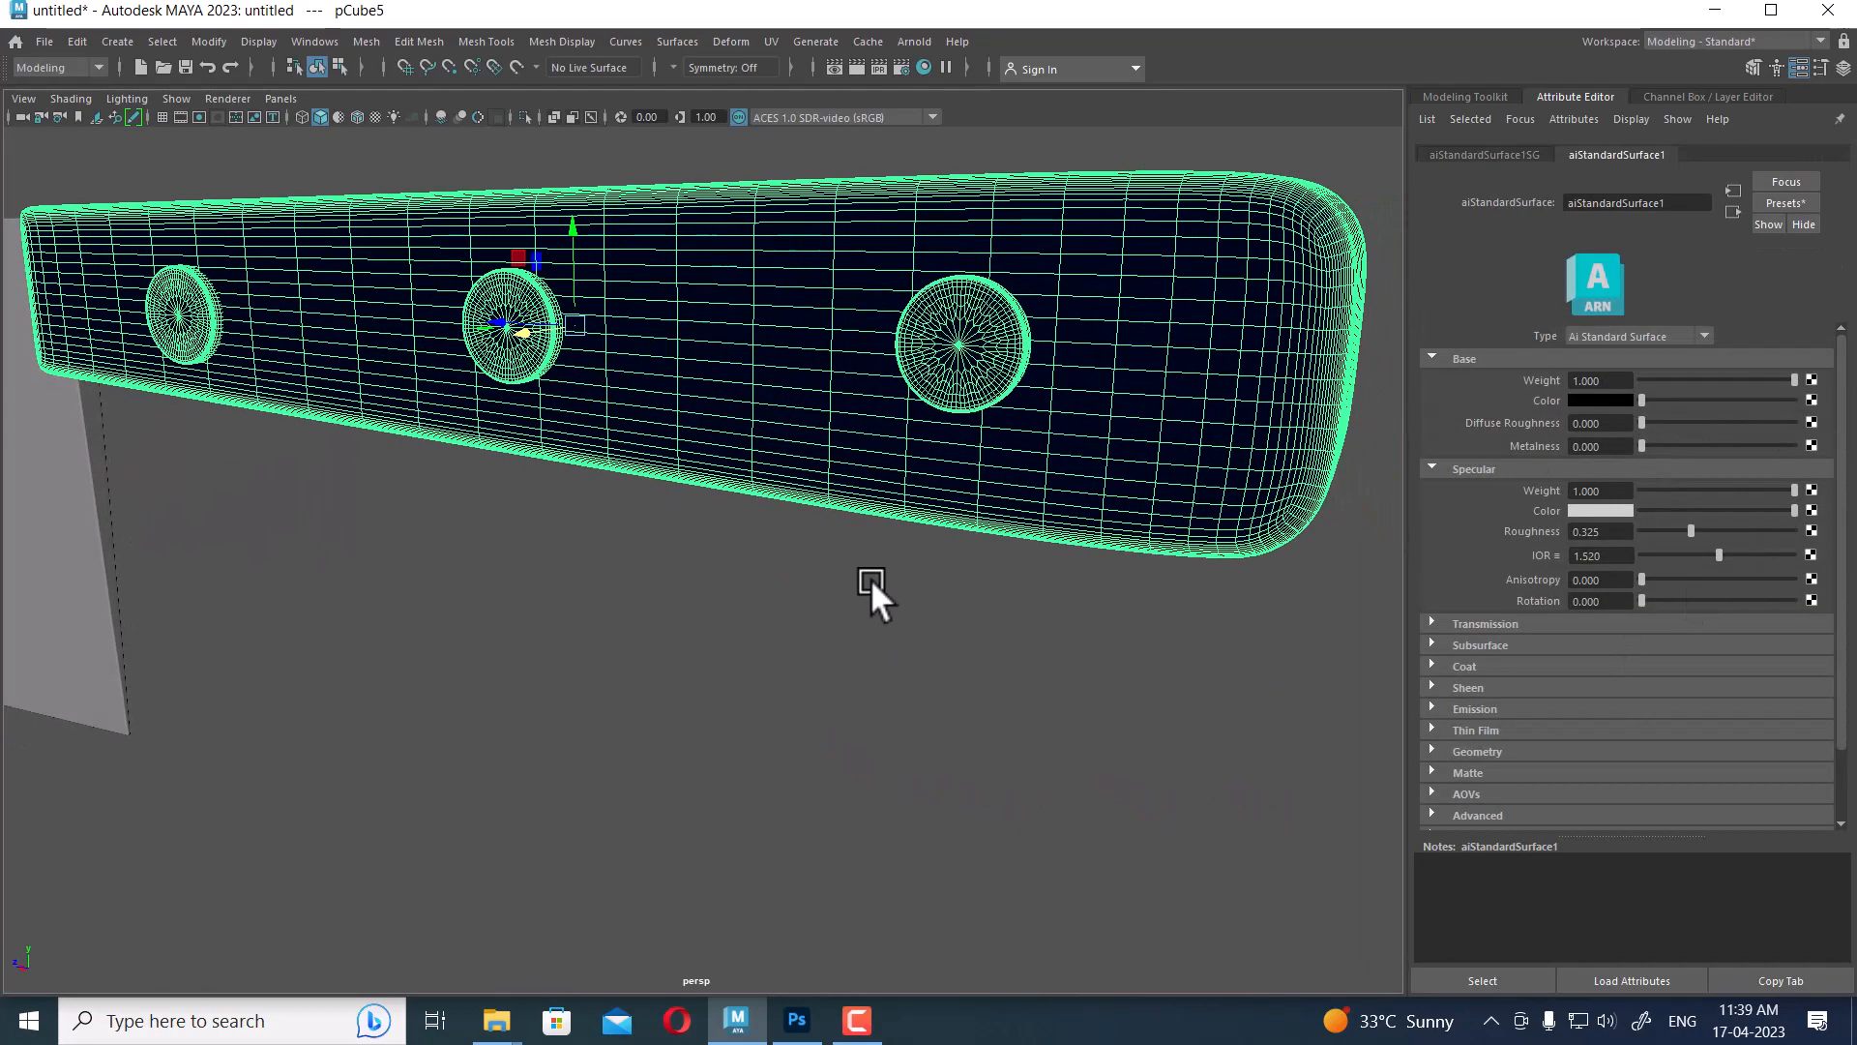
right_click_drag(1098, 694, 837, 621, "alt")
left_click(838, 621)
left_click(958, 418)
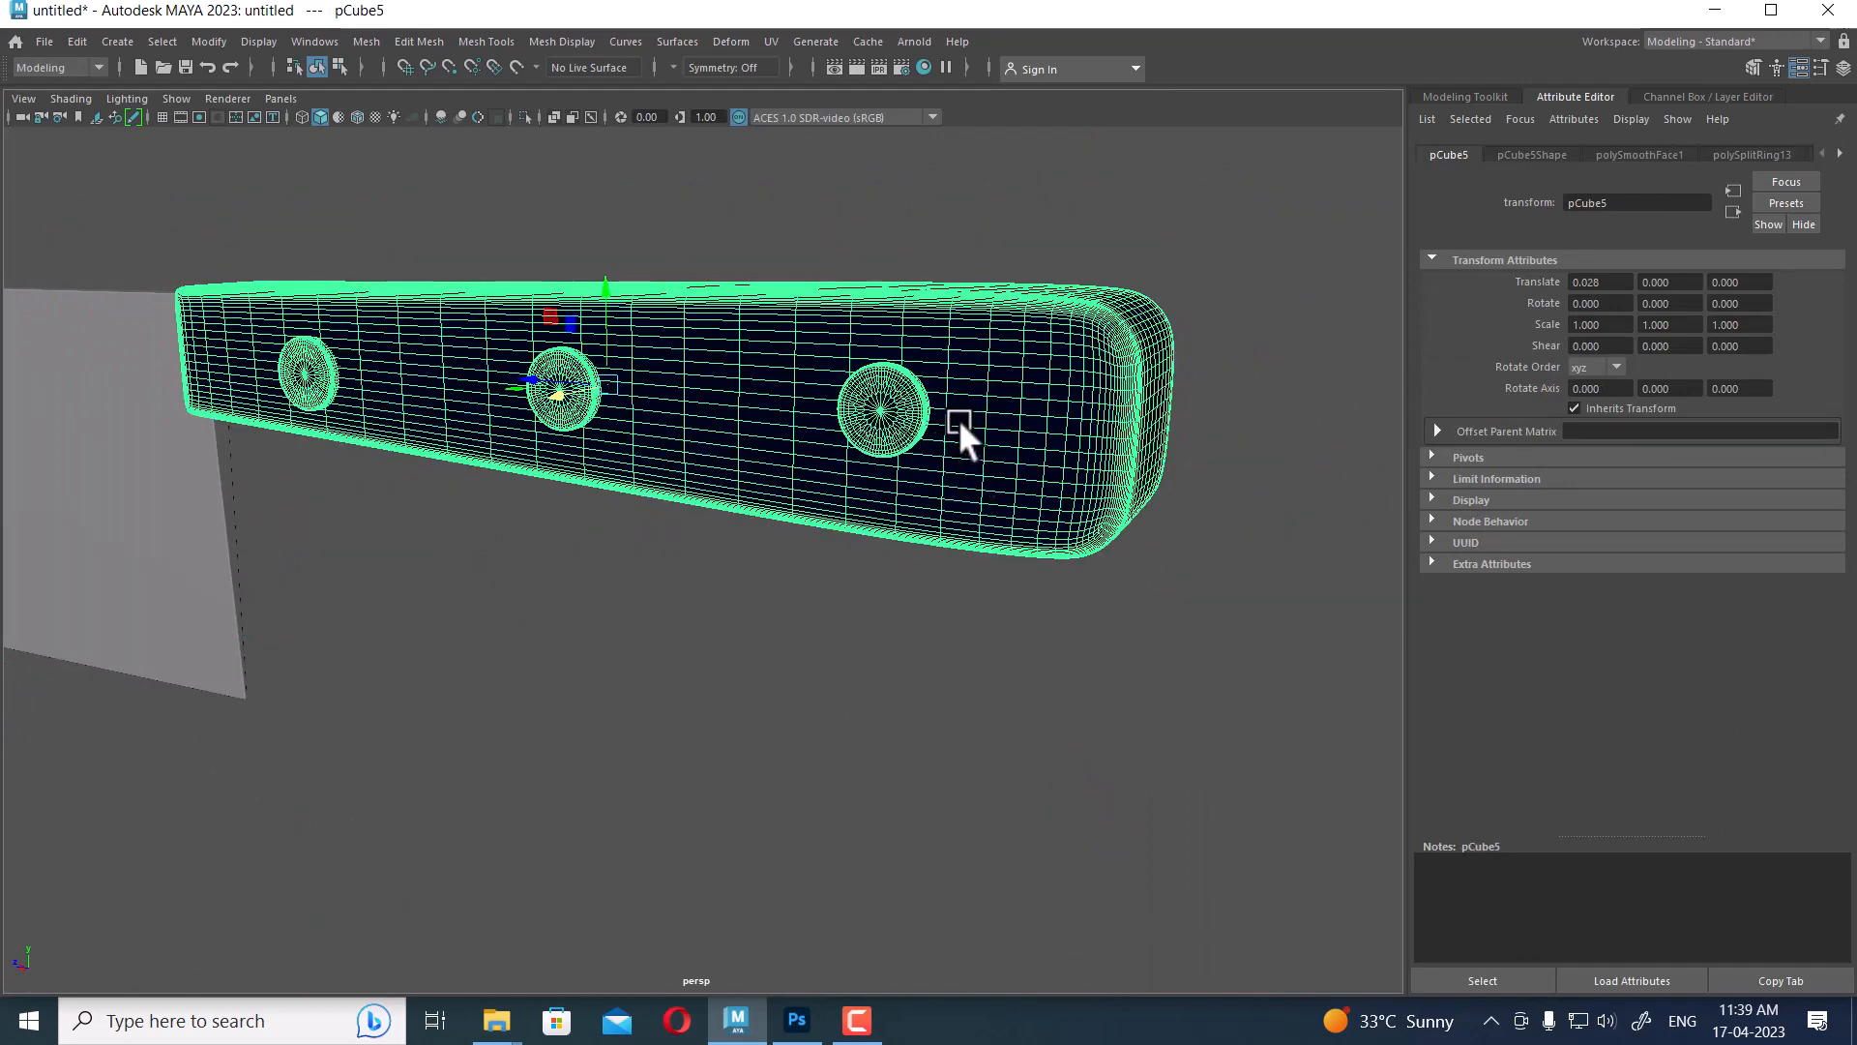
right_click(953, 322)
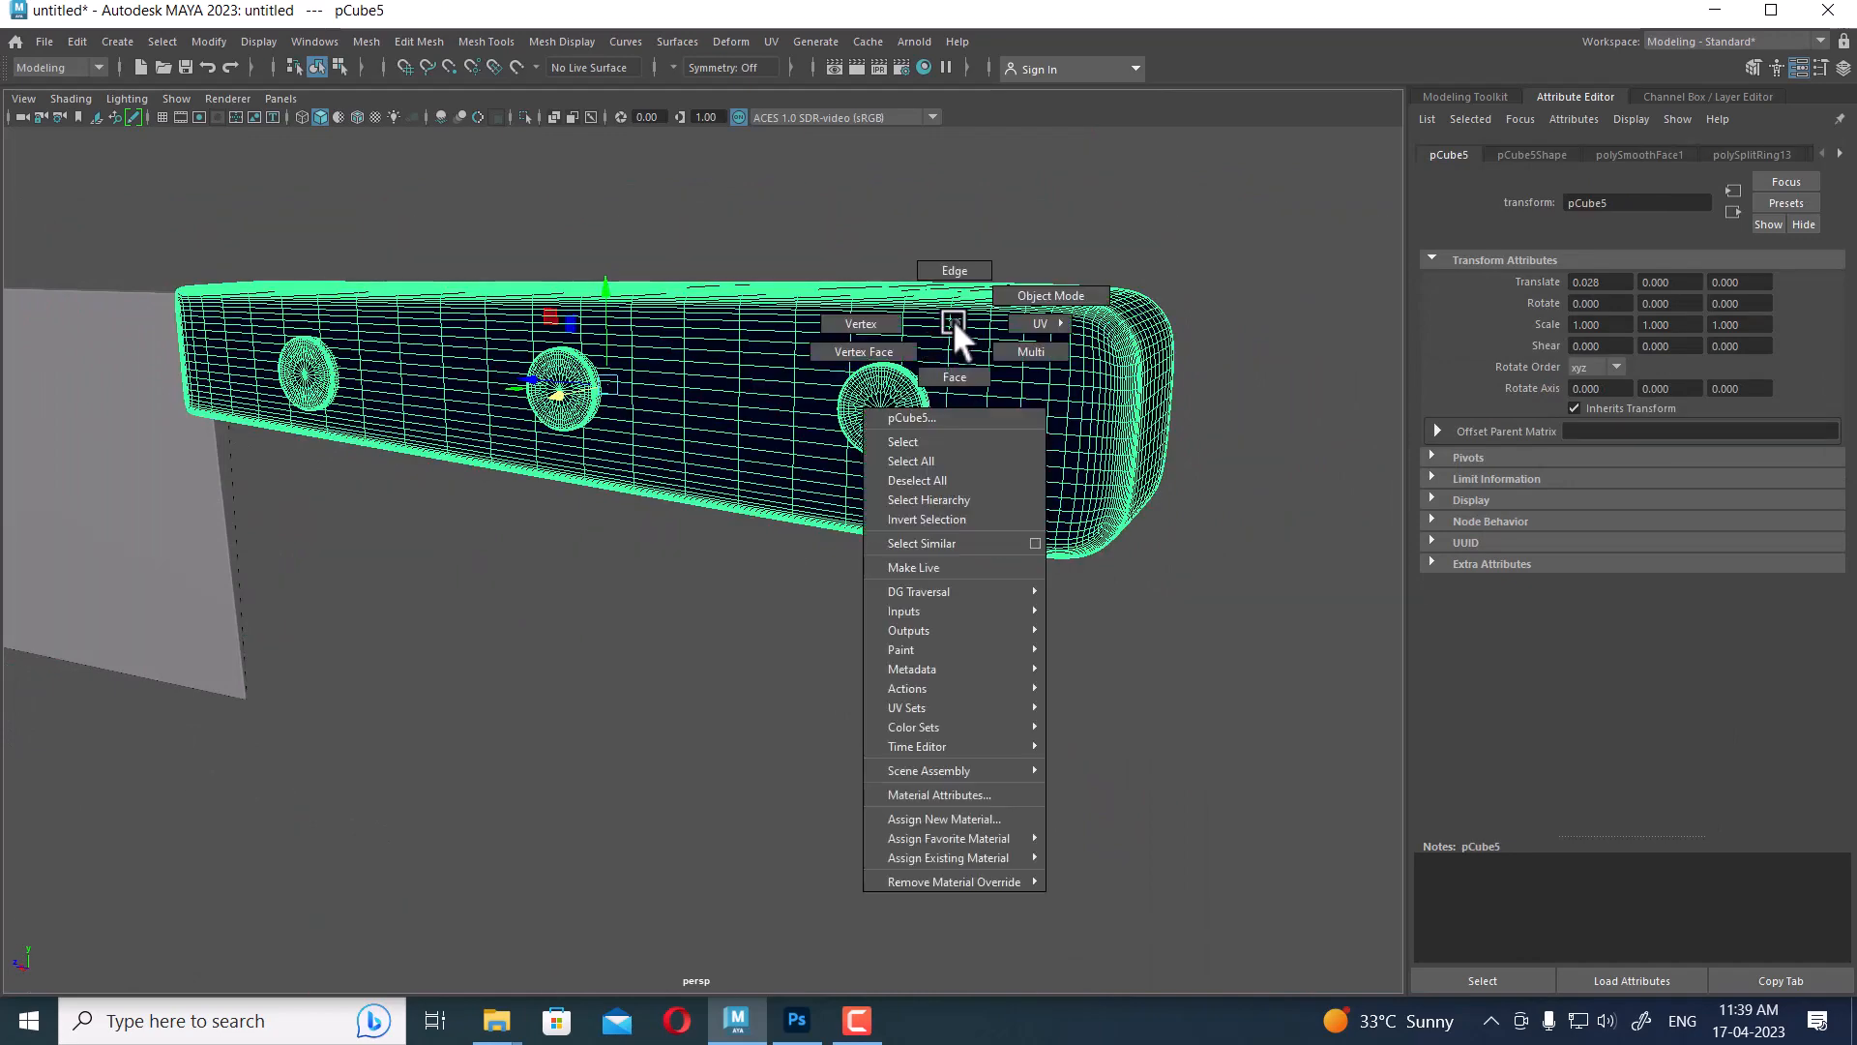
left_click(954, 376)
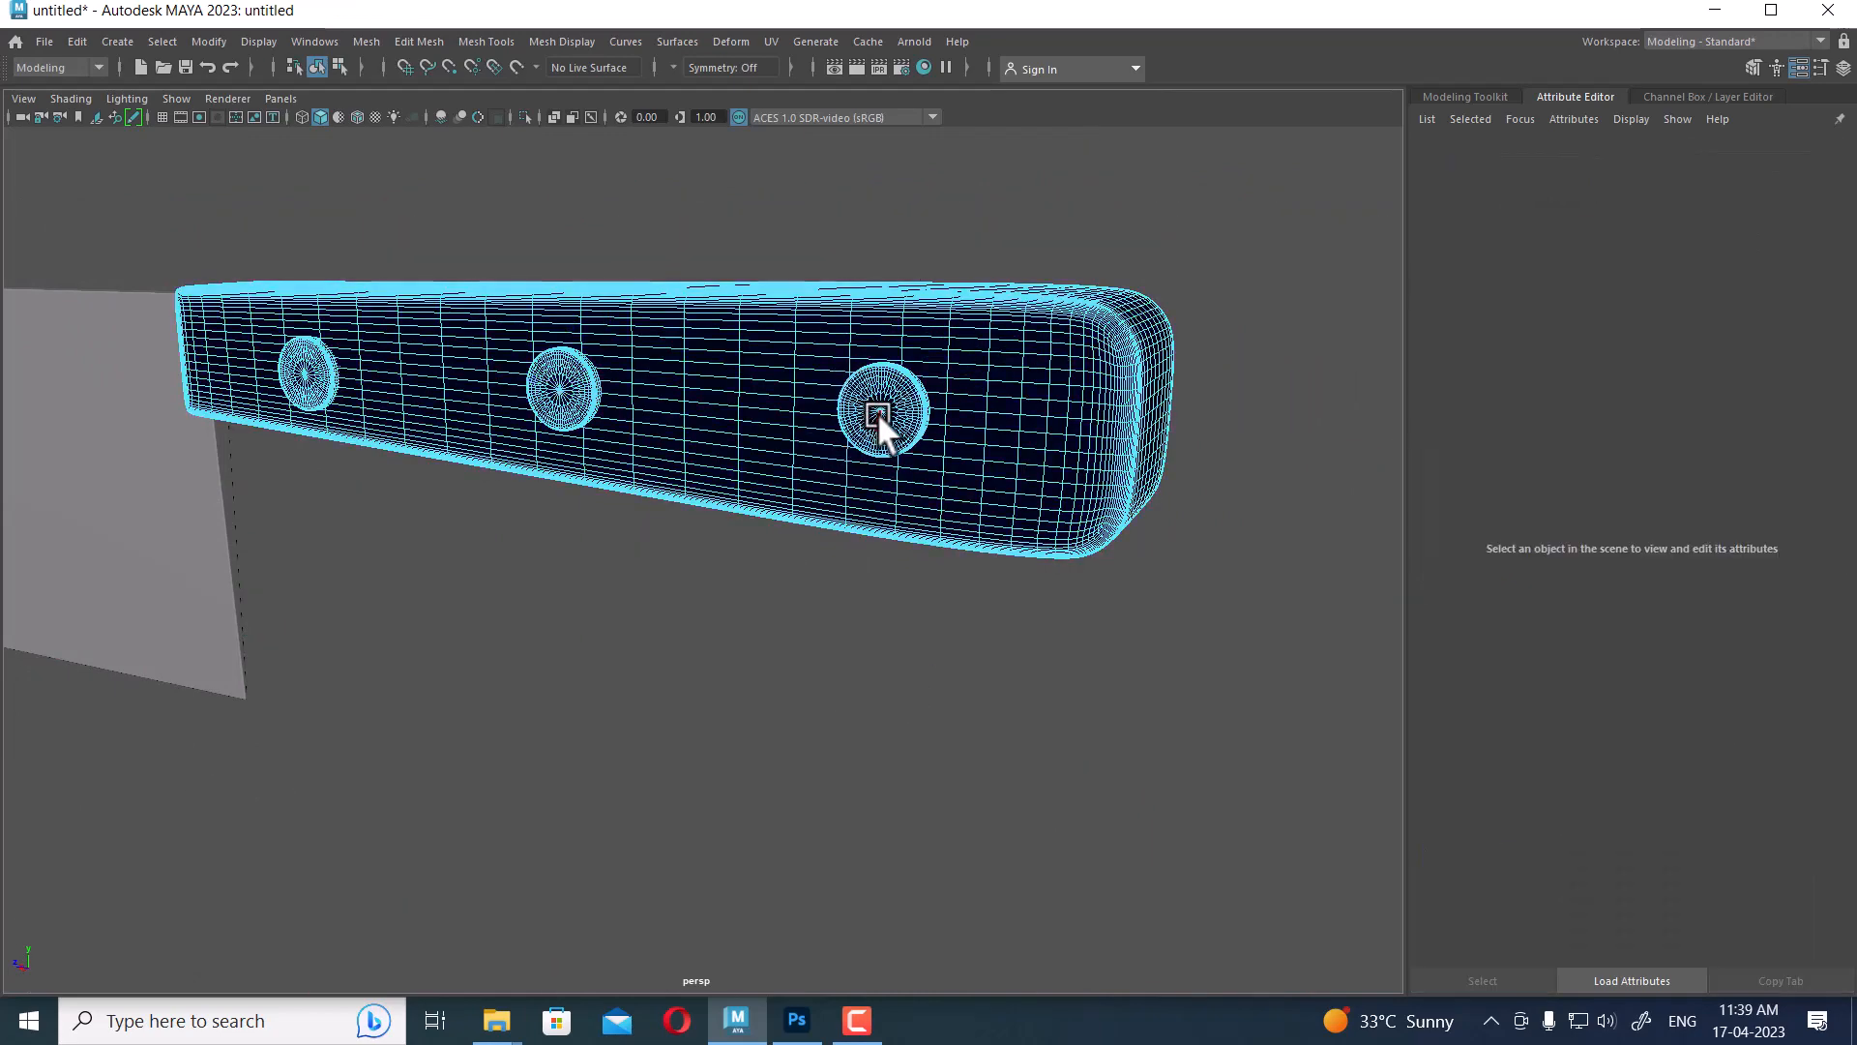
right_click_drag(999, 364, 1132, 345)
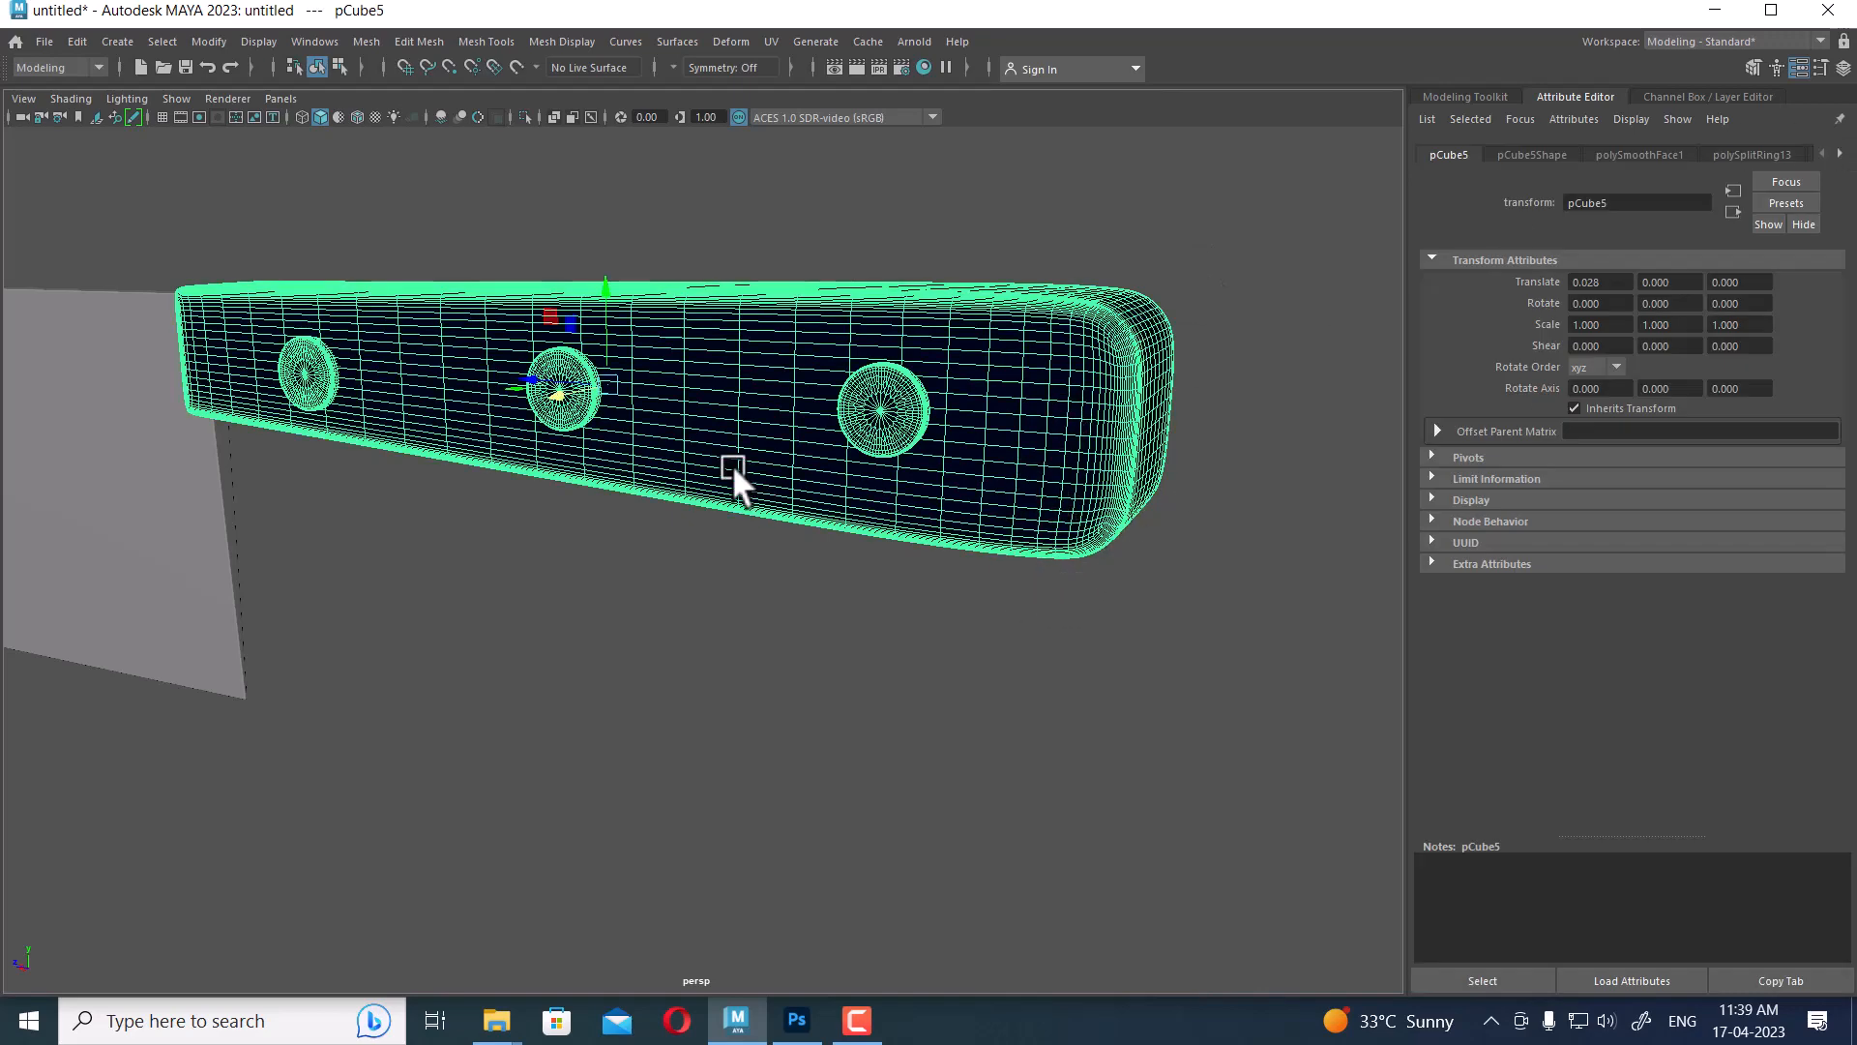
Set the handle's polySmoothFace1 Divisions to 0 in the channel box
key("space")
left_click_drag(1173, 523, 1348, 518)
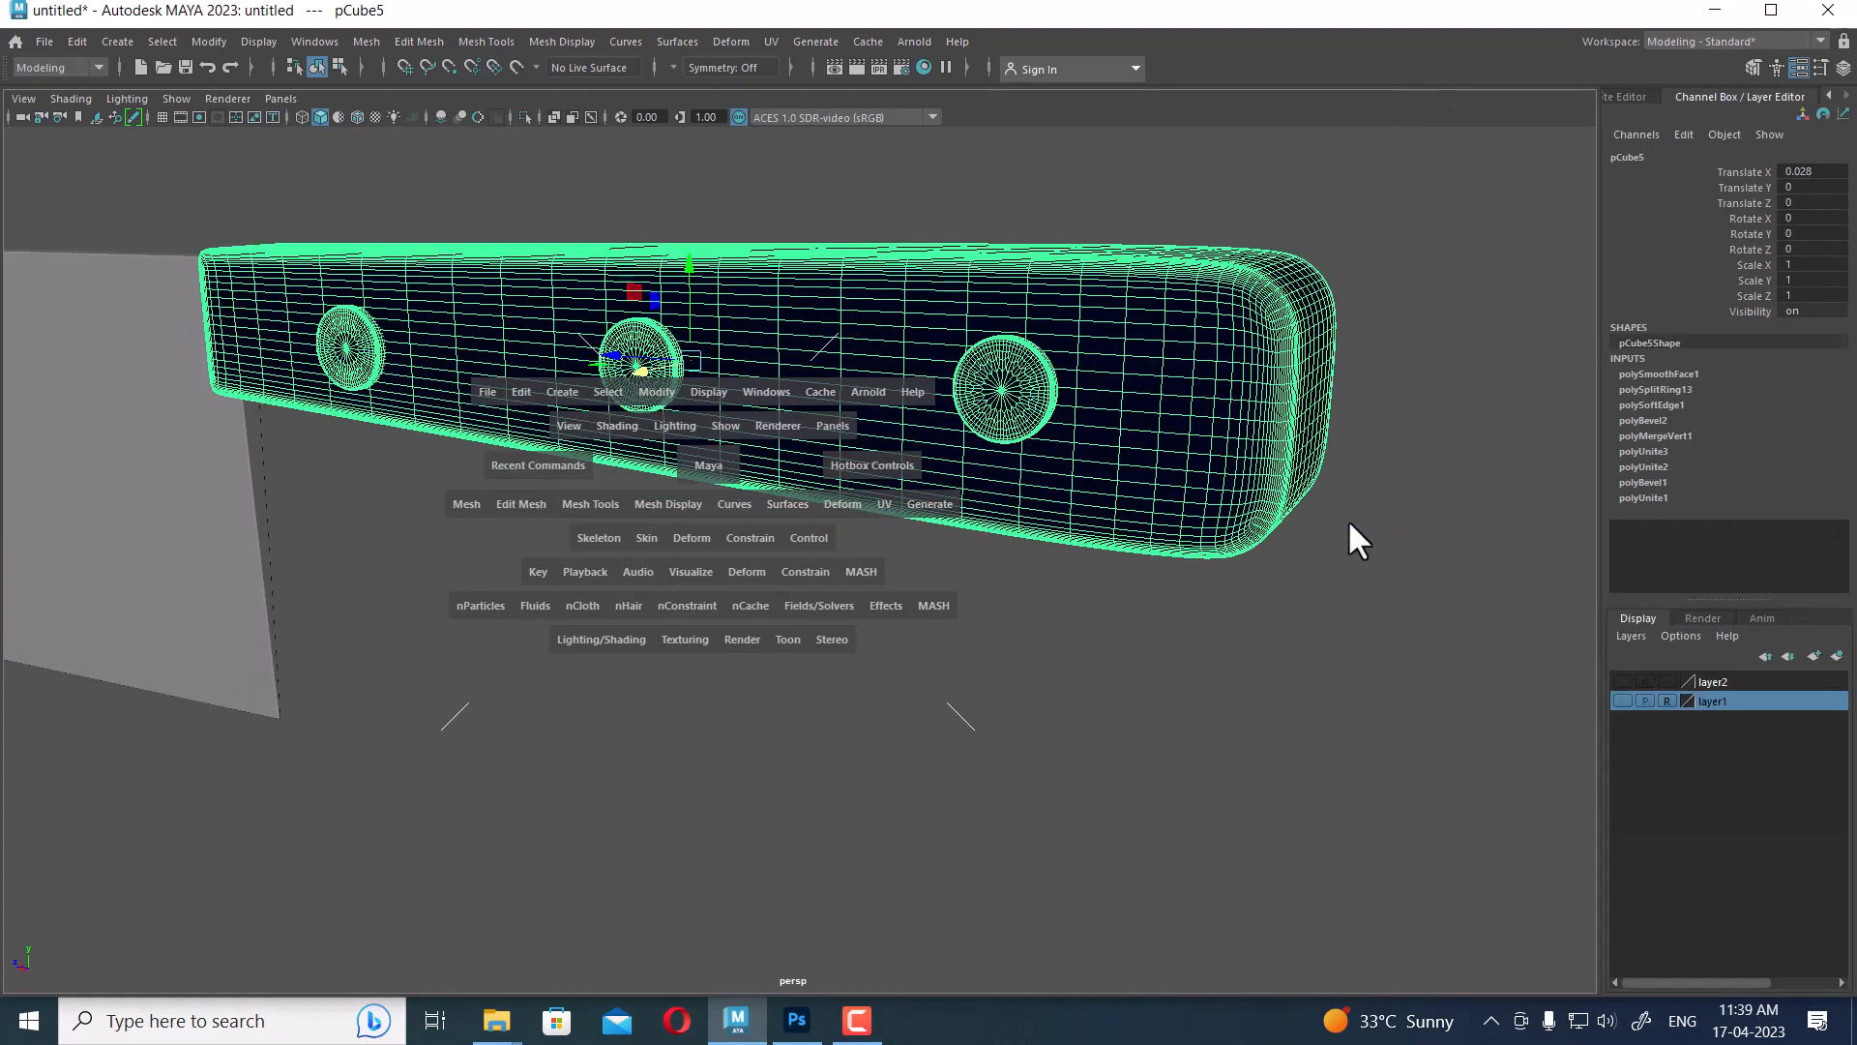
left_click(1679, 373)
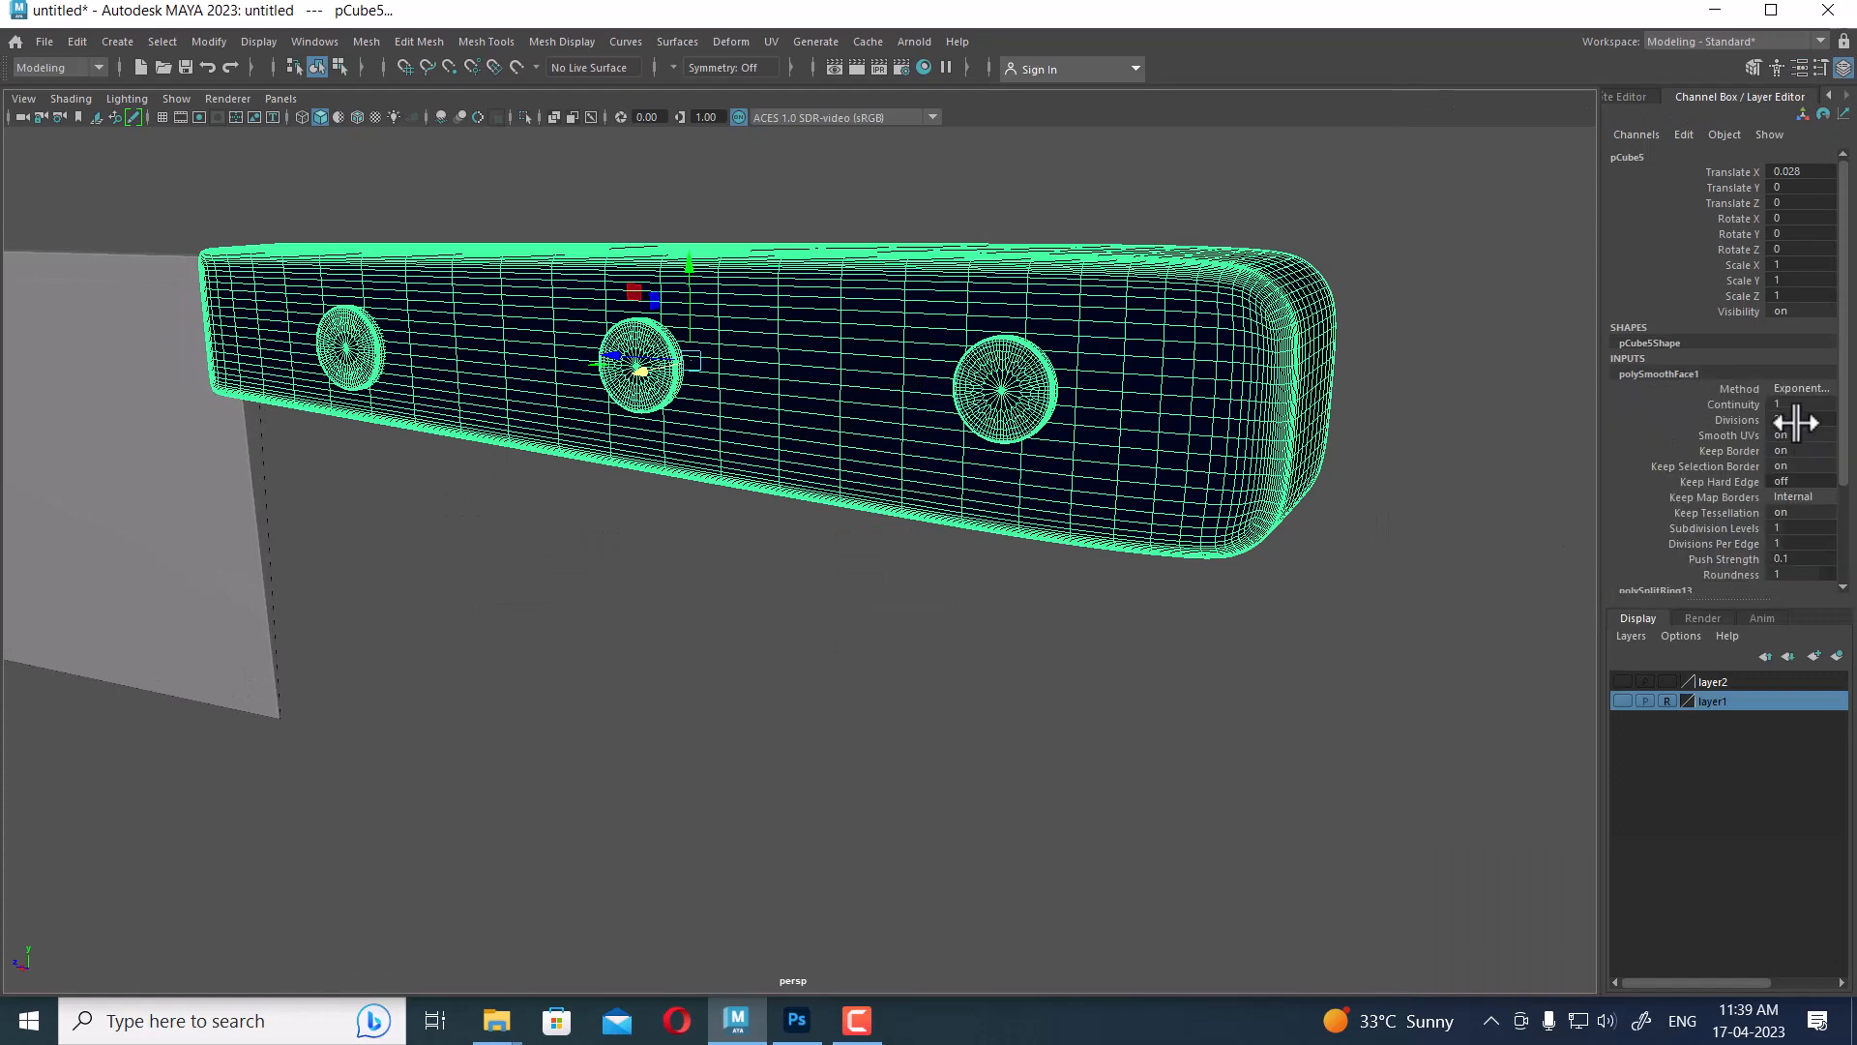
double_click(1805, 419)
type("0")
key("Return")
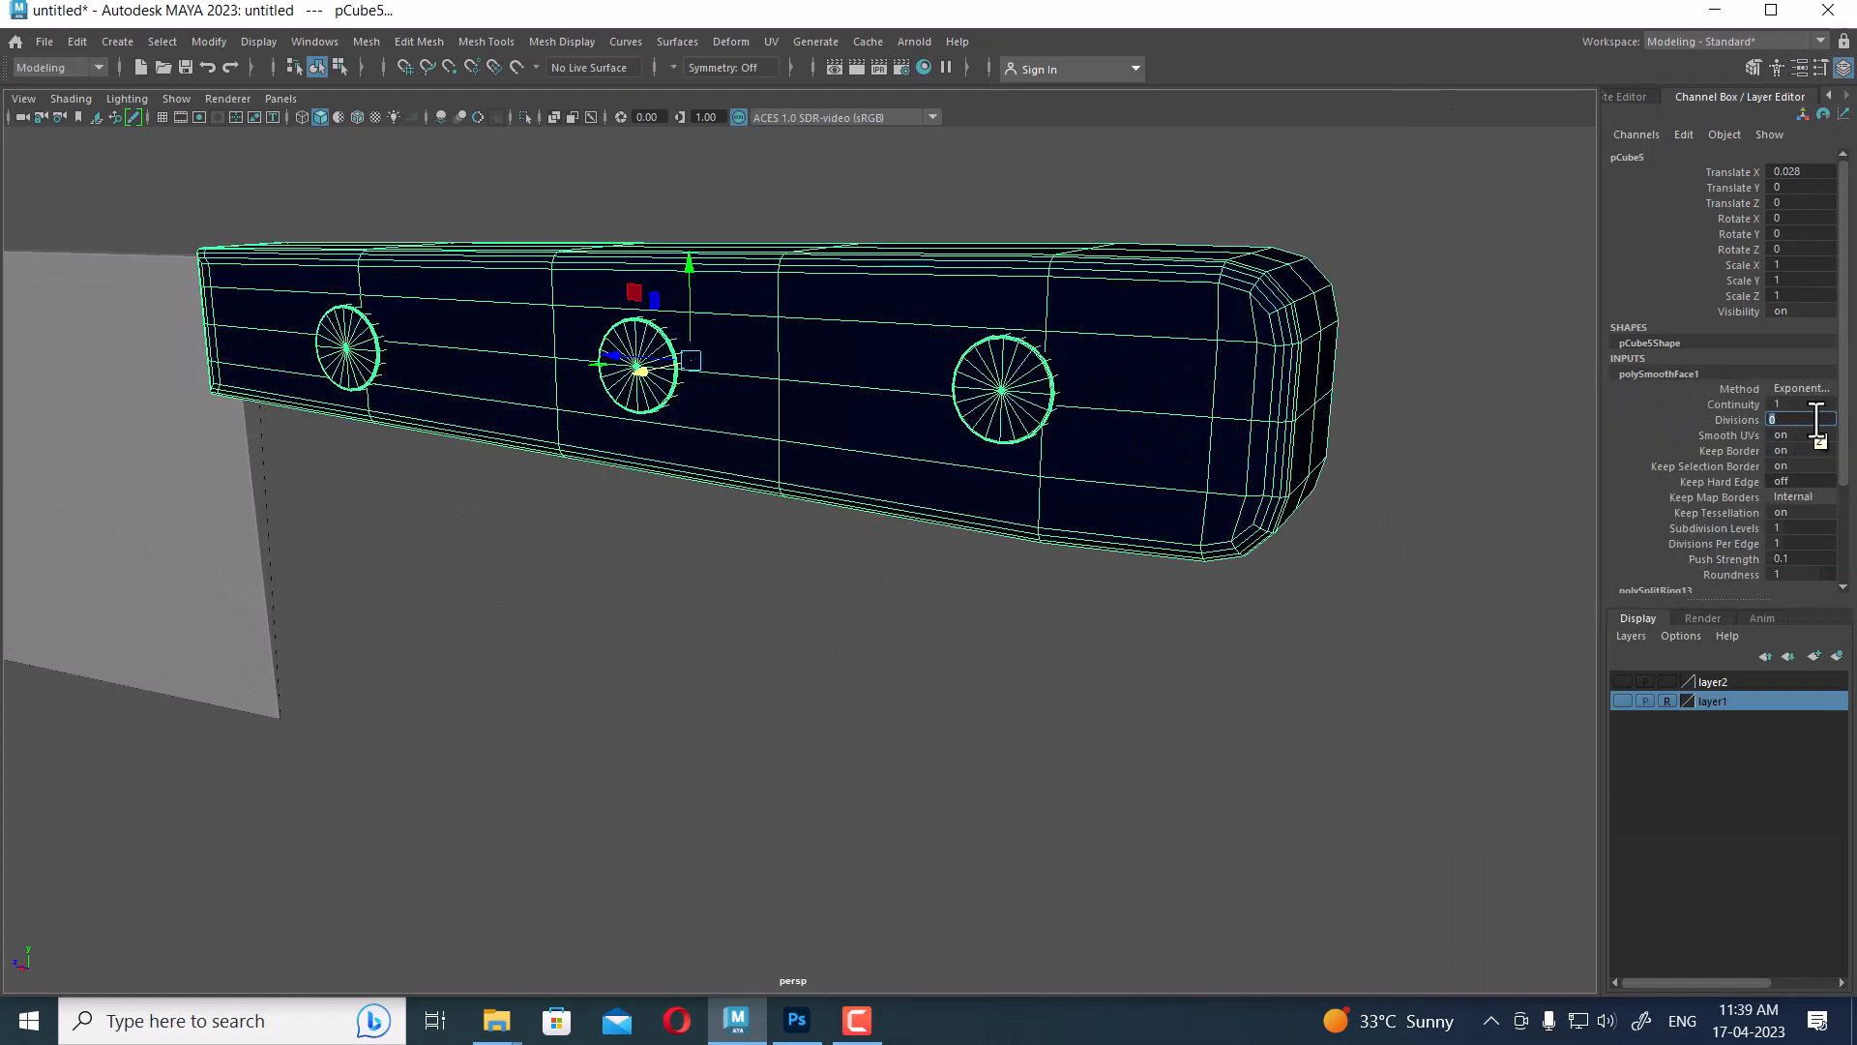
Separate the handle mesh into its individual body and rivet pieces
right_click_drag(1198, 540, 1042, 718, "alt")
left_click_drag(1042, 718, 1113, 735, "alt")
left_click(1087, 598)
left_click(1060, 532)
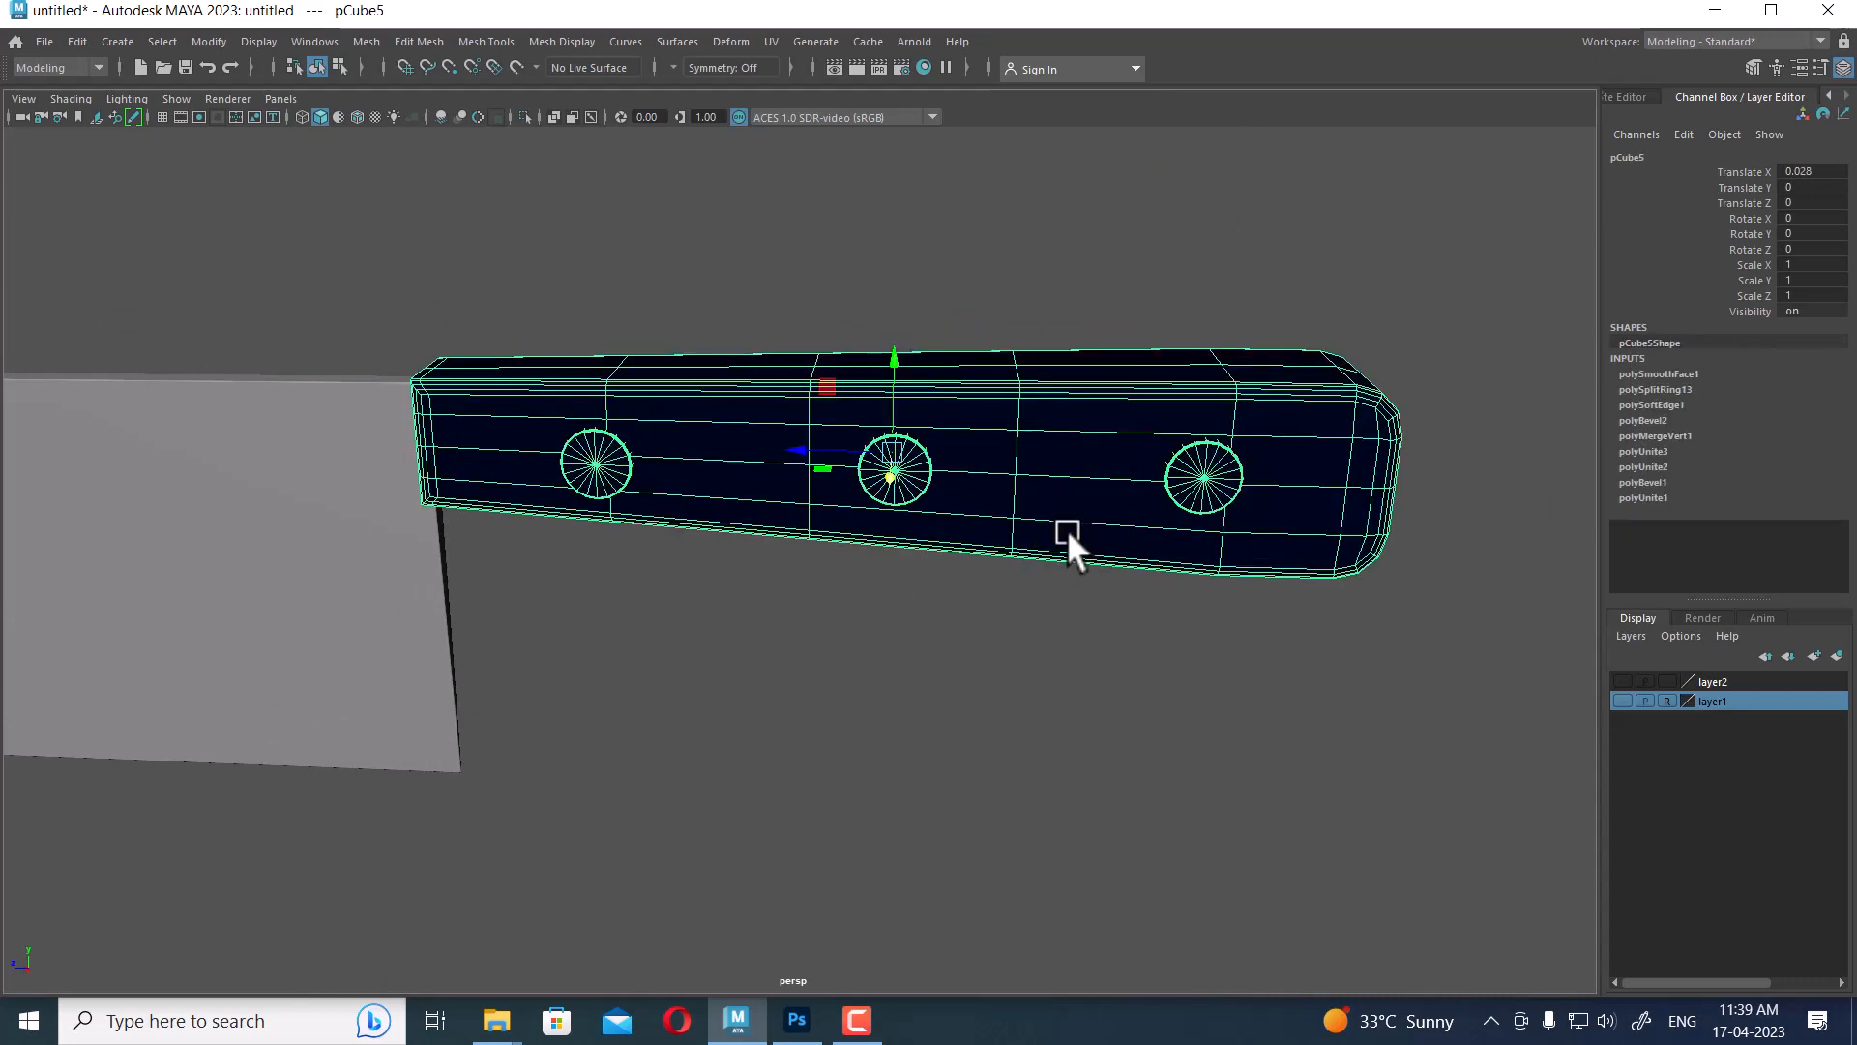
right_click_drag(1075, 318, 1095, 712, "shift")
left_click(1086, 705)
Clear the handle body from view and combine all the rivet pieces into one mesh
left_click(1086, 449)
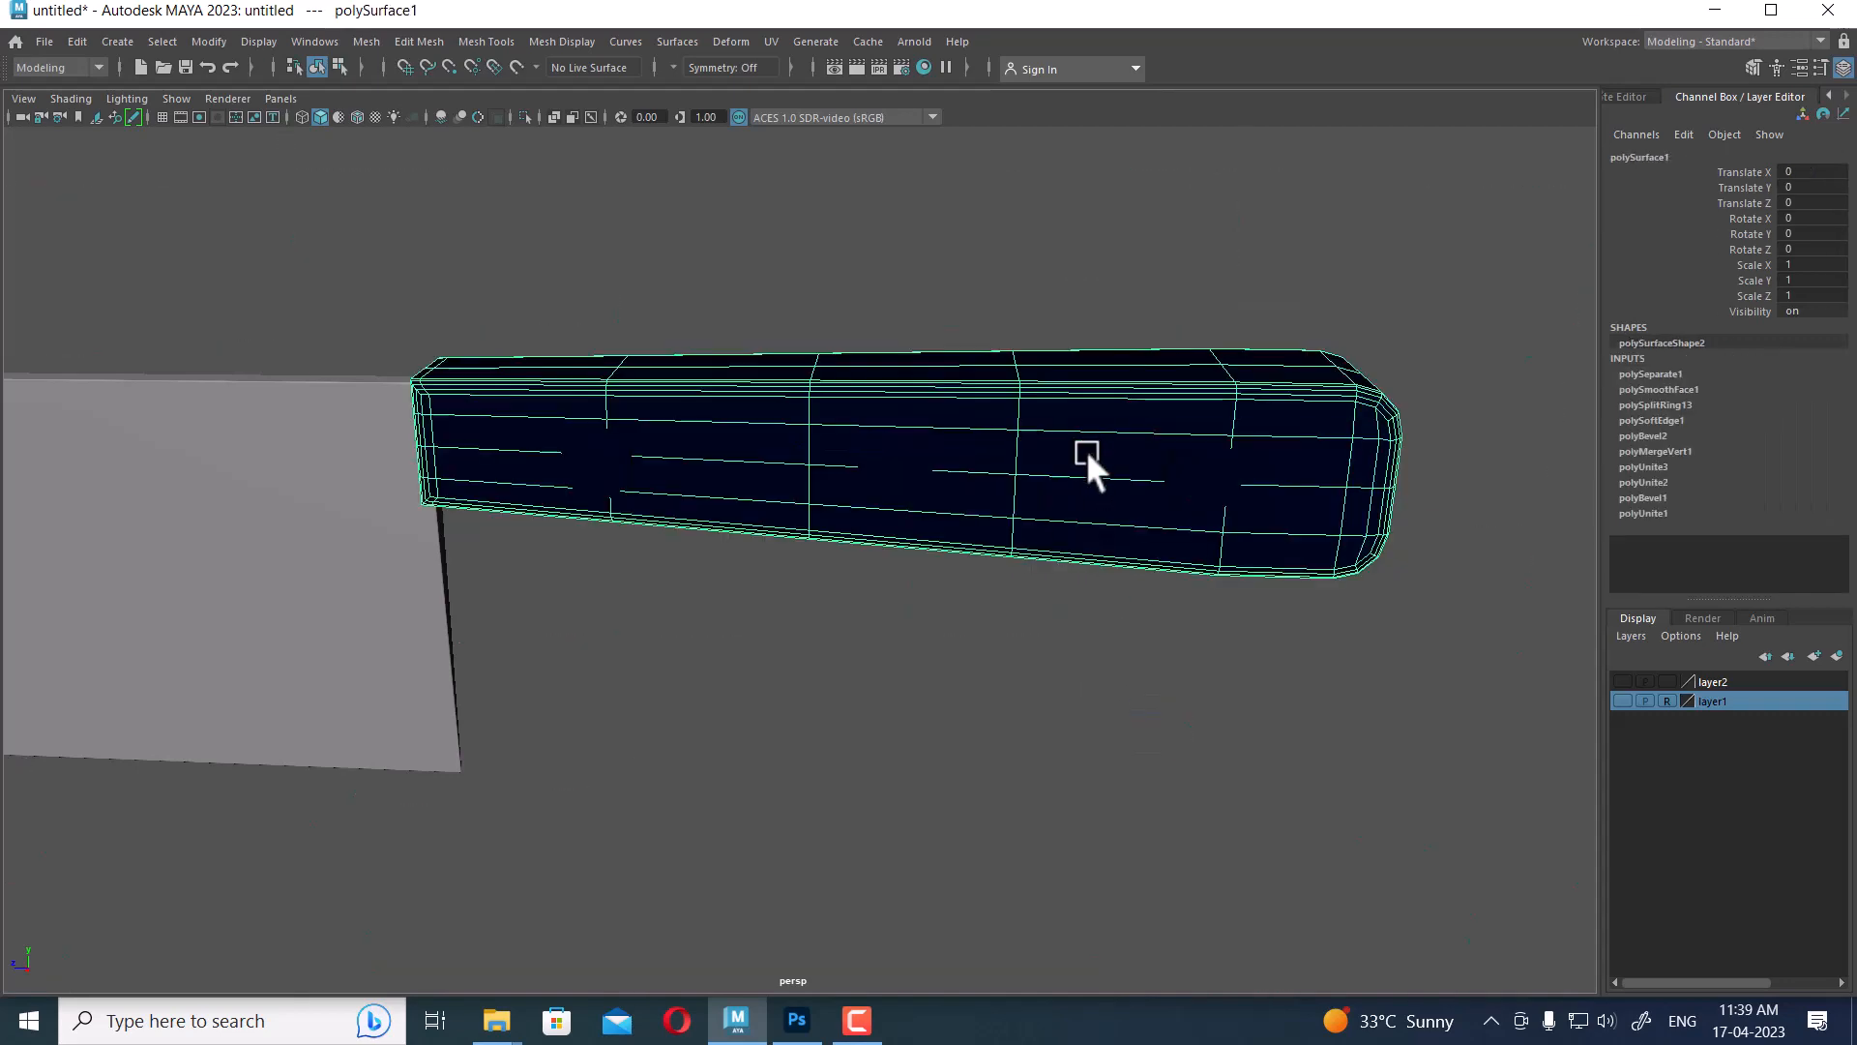
key("Delete")
left_click_drag(1393, 326, 497, 553)
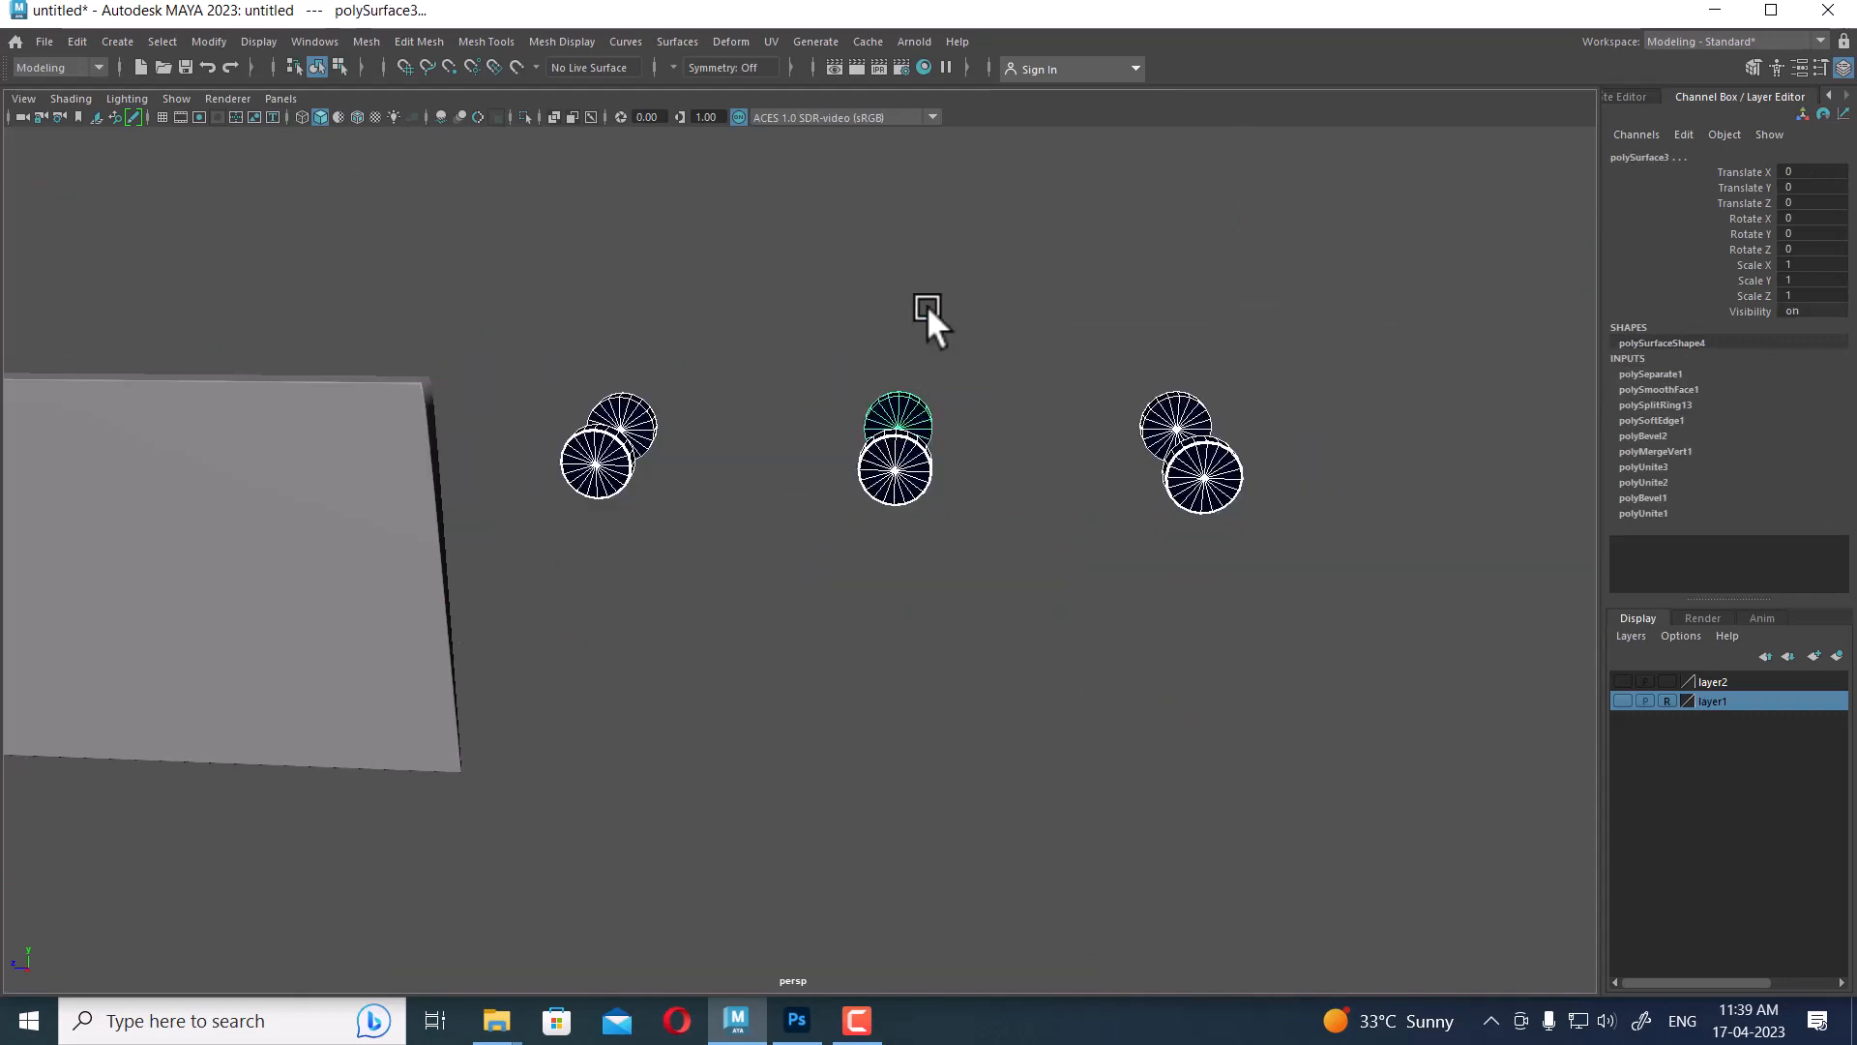
right_click_drag(926, 305, 886, 711, "shift")
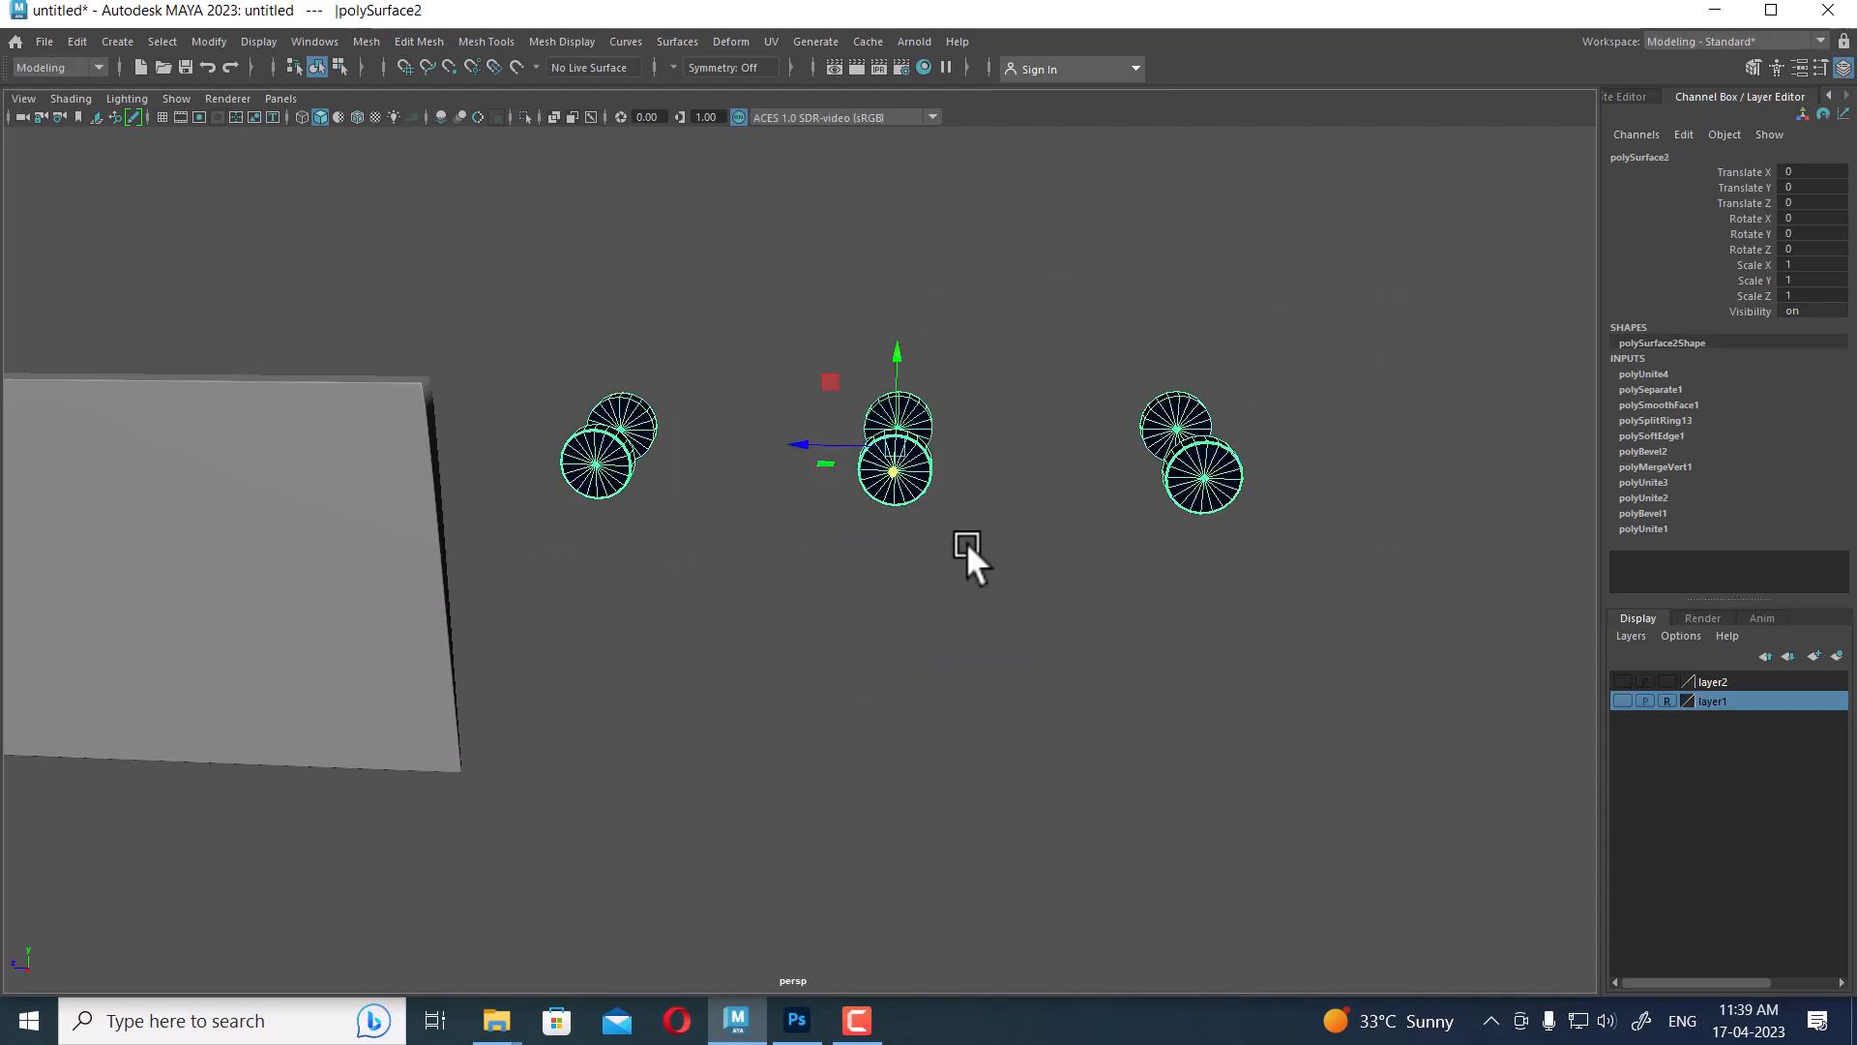
Unhide the handle body and delete its construction history
key("ctrl+shift+h")
left_click(1035, 491)
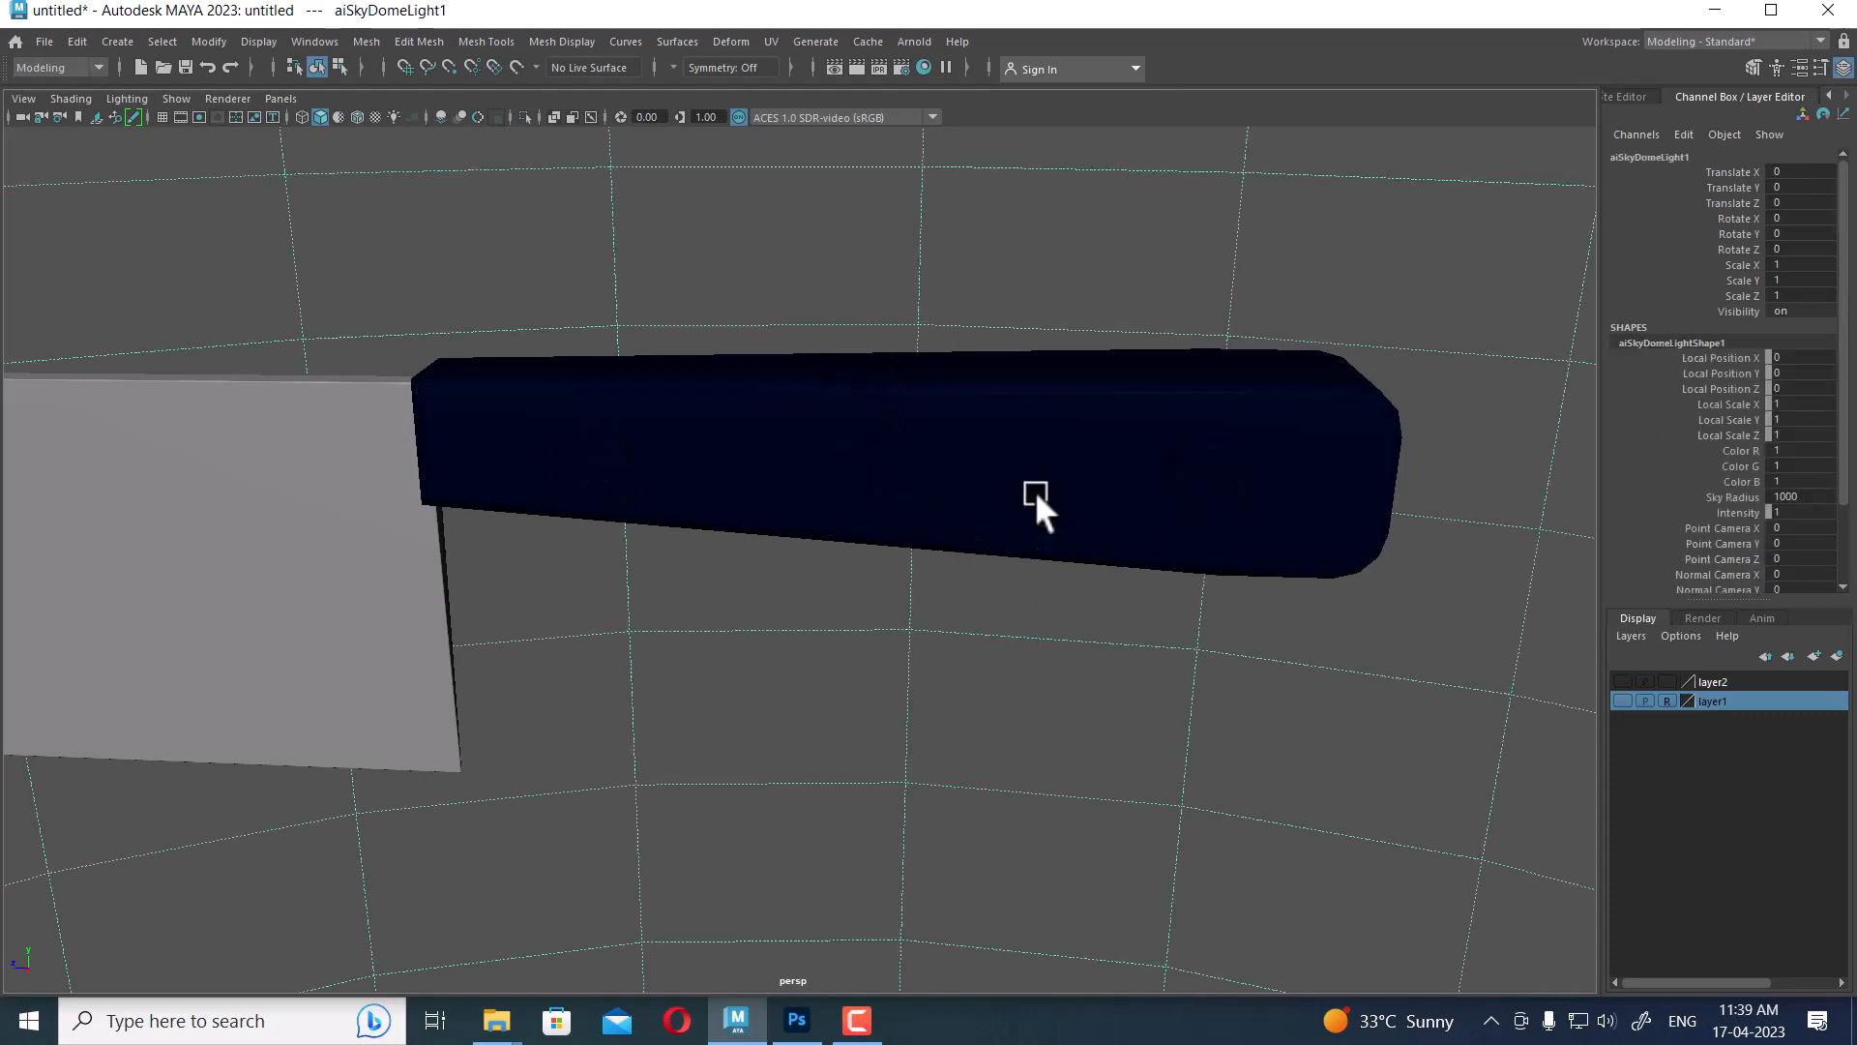
left_click(1081, 449)
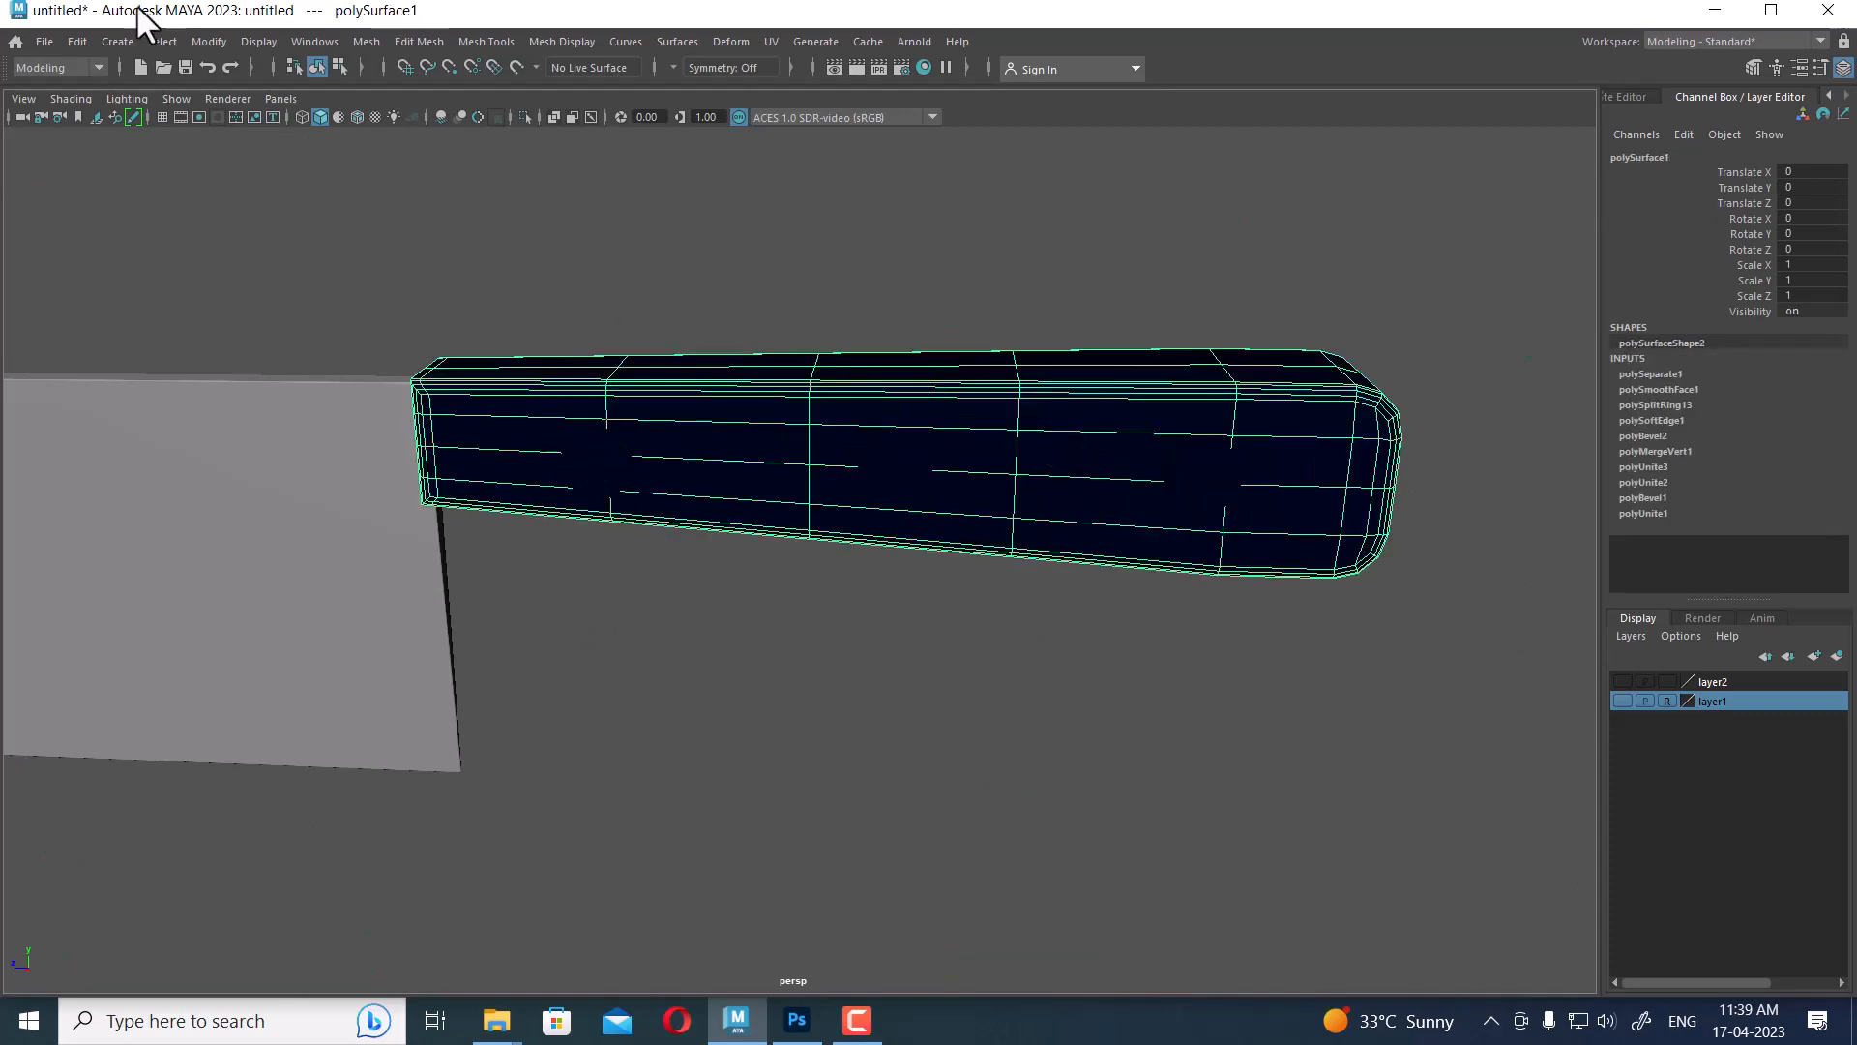
left_click(70, 41)
mouse_move(254, 290)
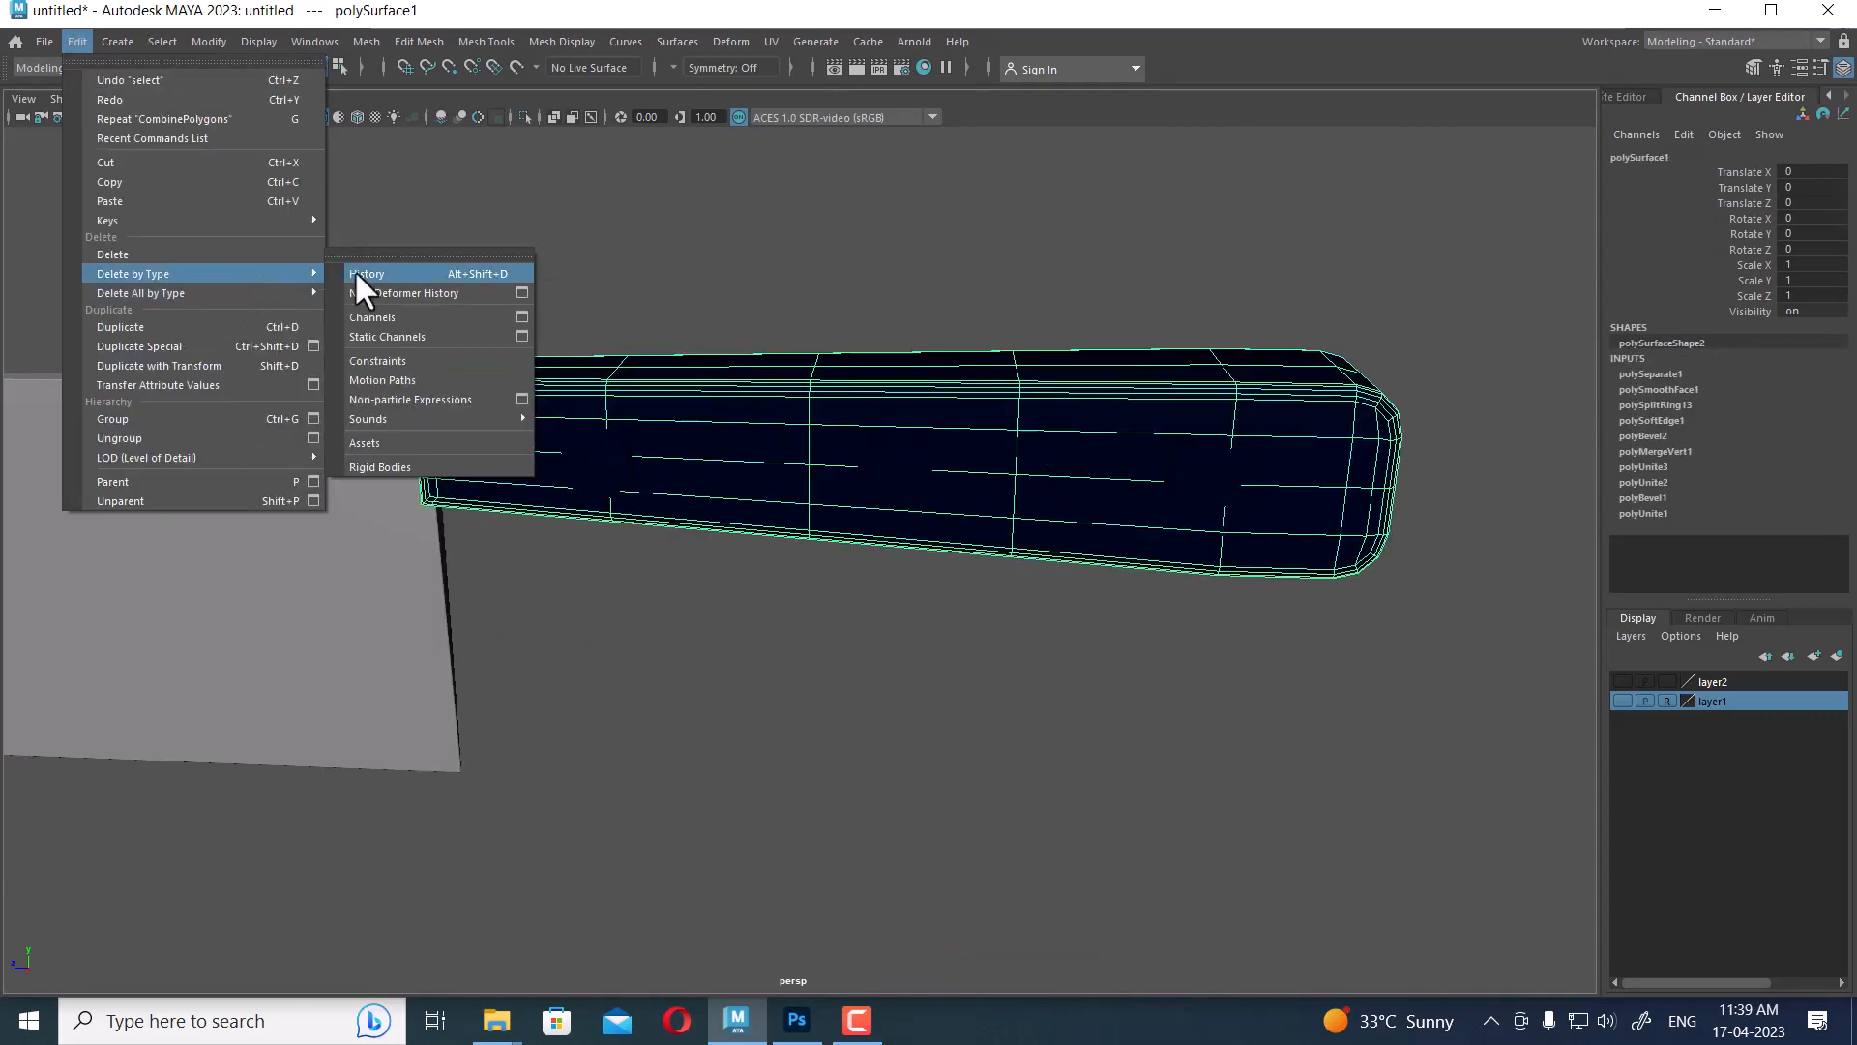
left_click(365, 292)
Smooth the handle body mesh with 1 division and clear its selection
right_click(1018, 236, "shift")
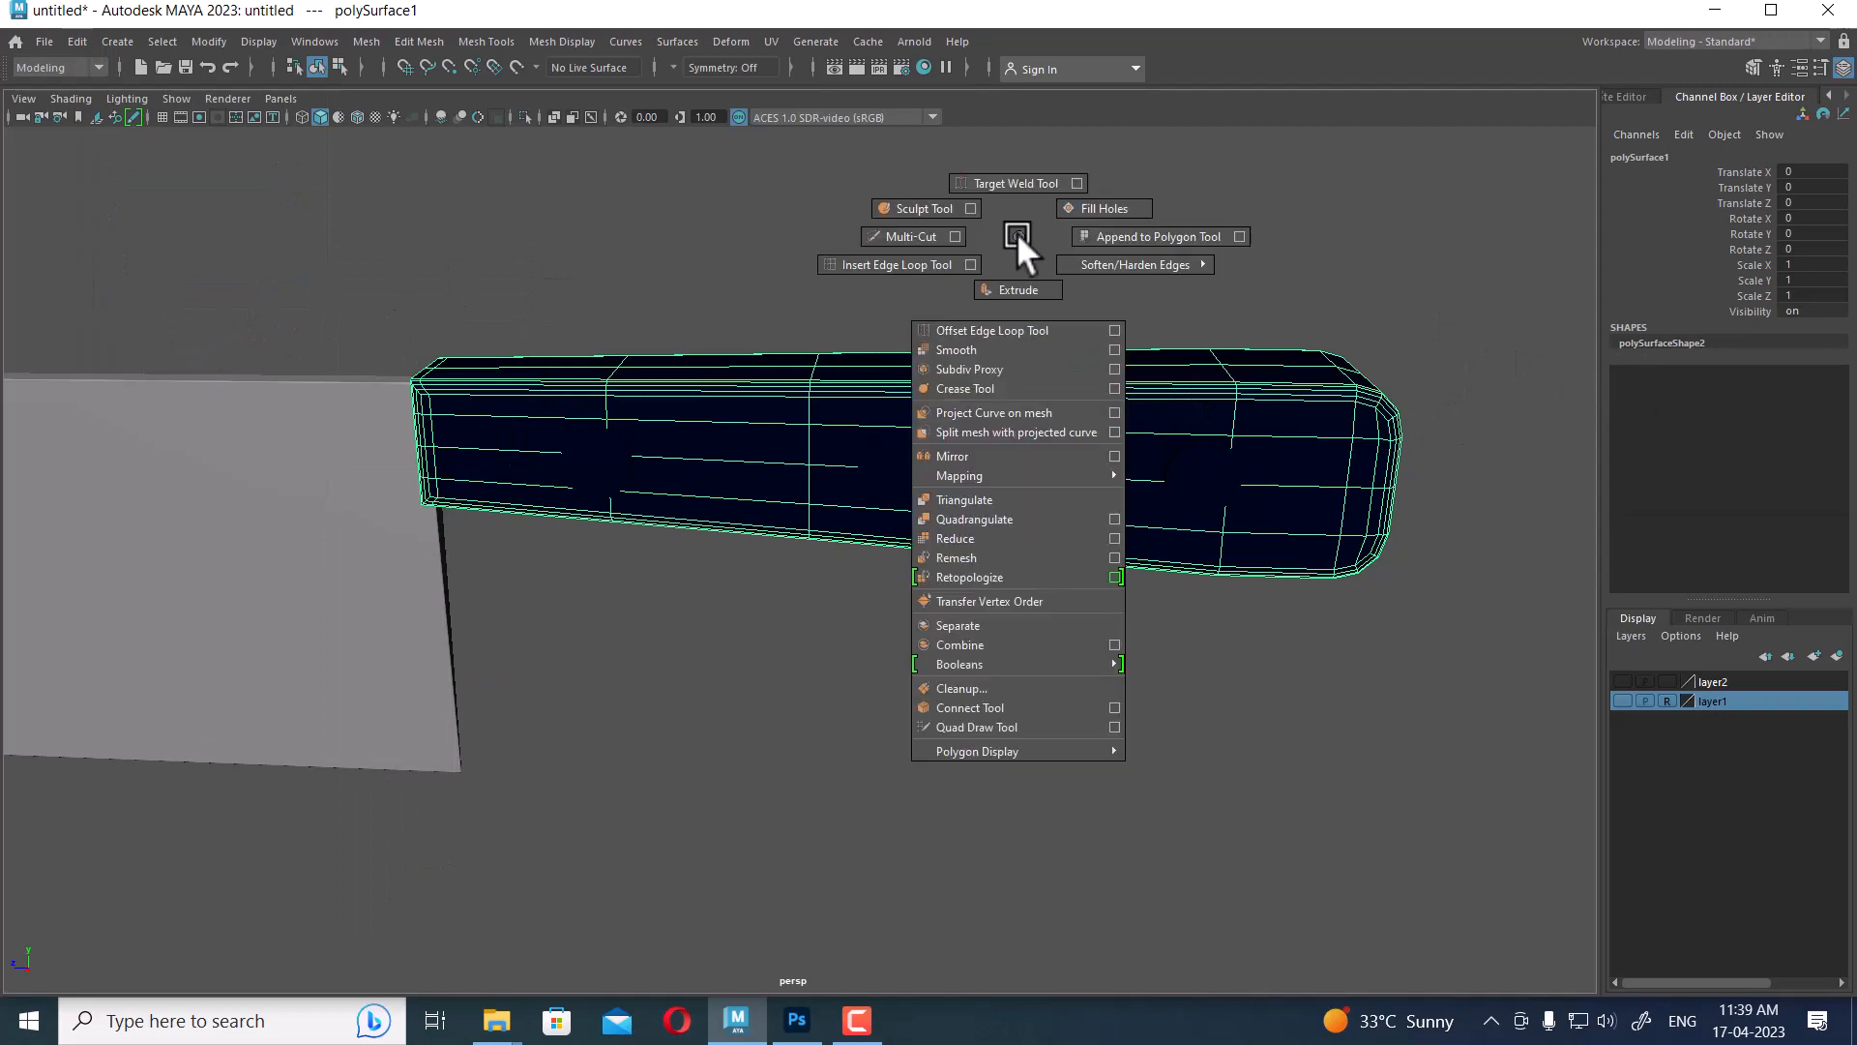
left_click(1018, 349)
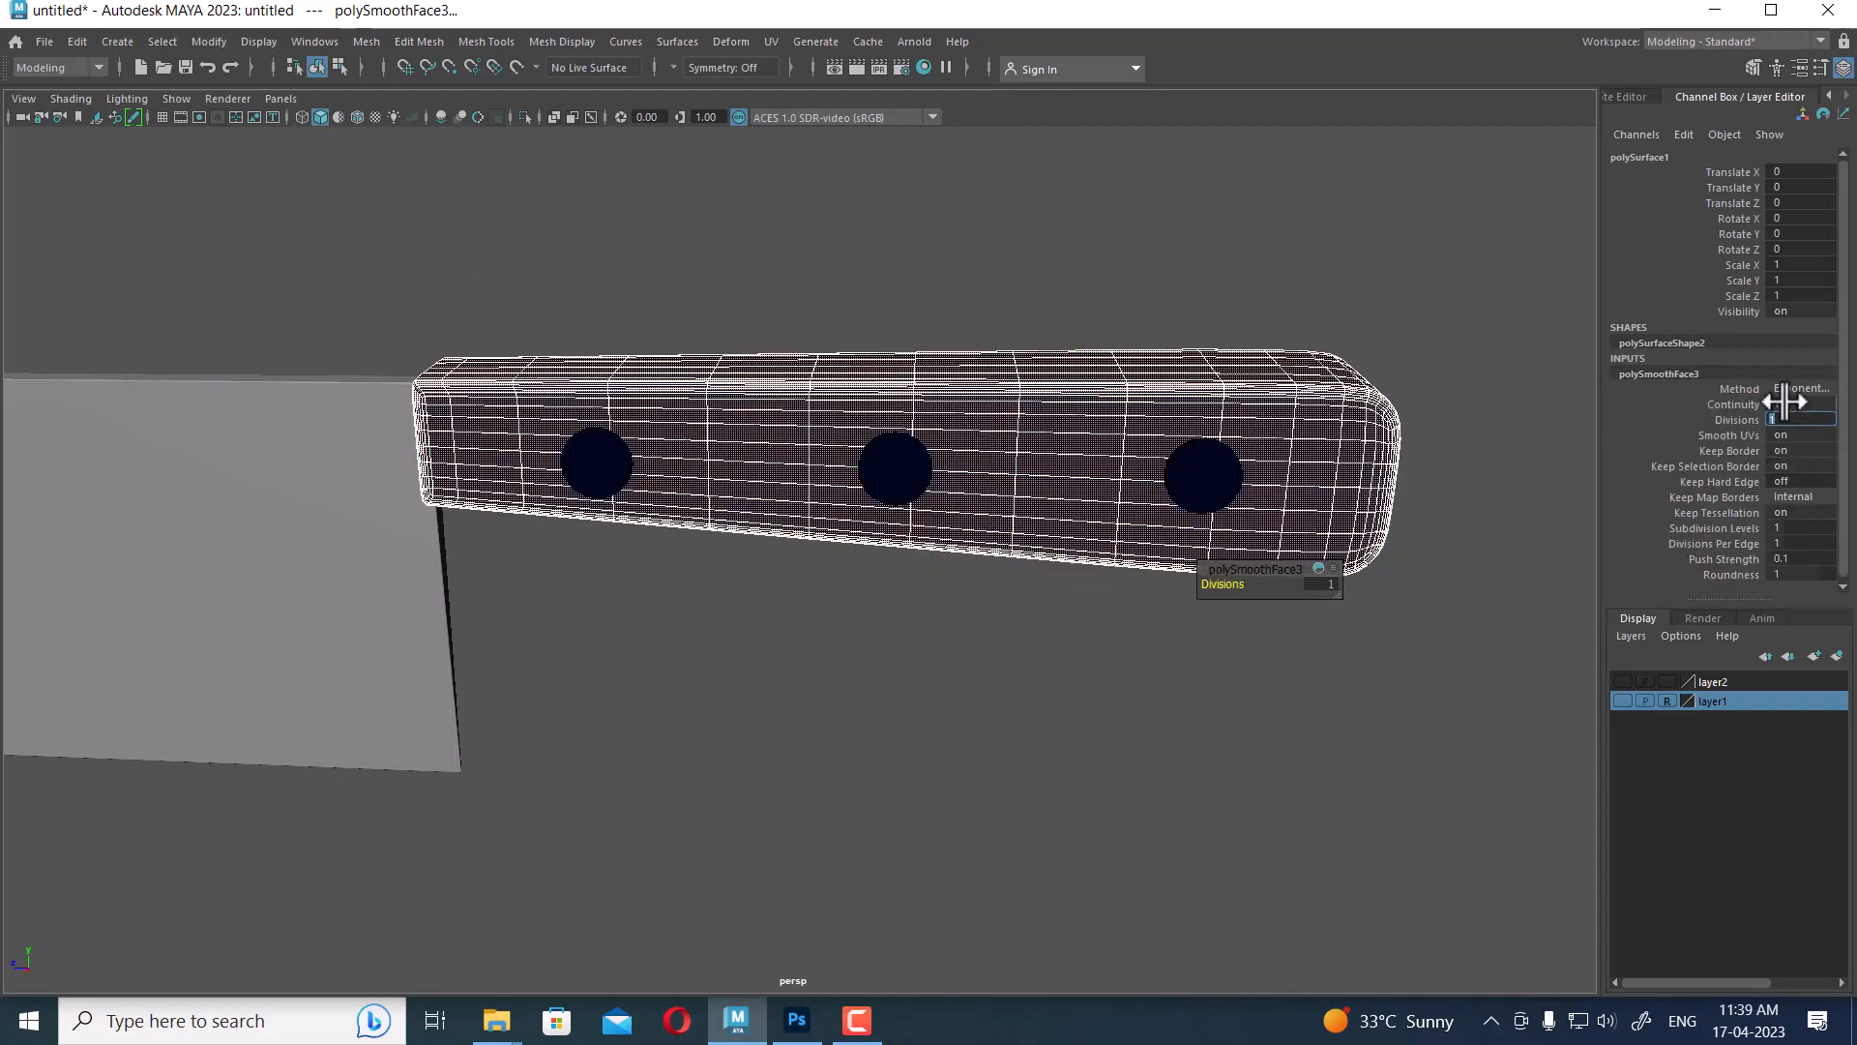
left_click(695, 627)
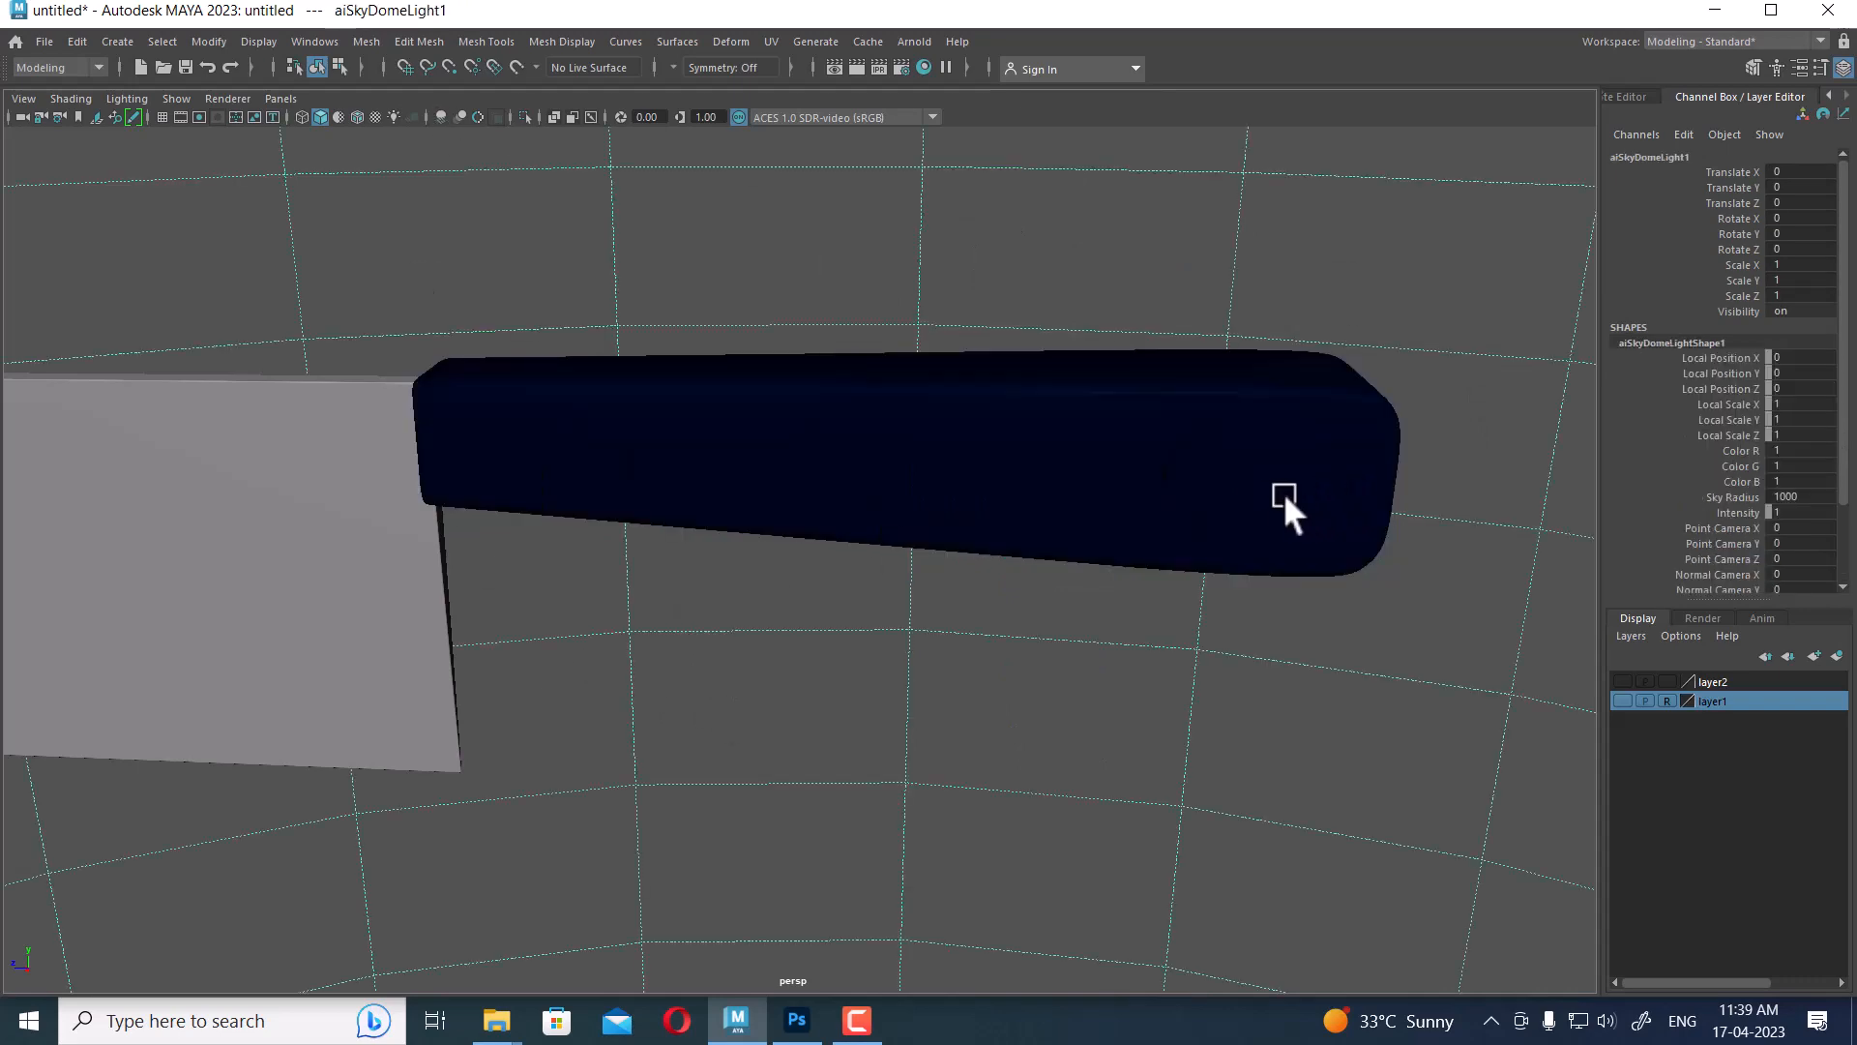
Assign a new Arnold aiStandardSurface material to the rivets and replace its settings with the Gold preset
left_click(1013, 508)
right_click_drag(876, 419, 890, 914)
left_click(672, 499)
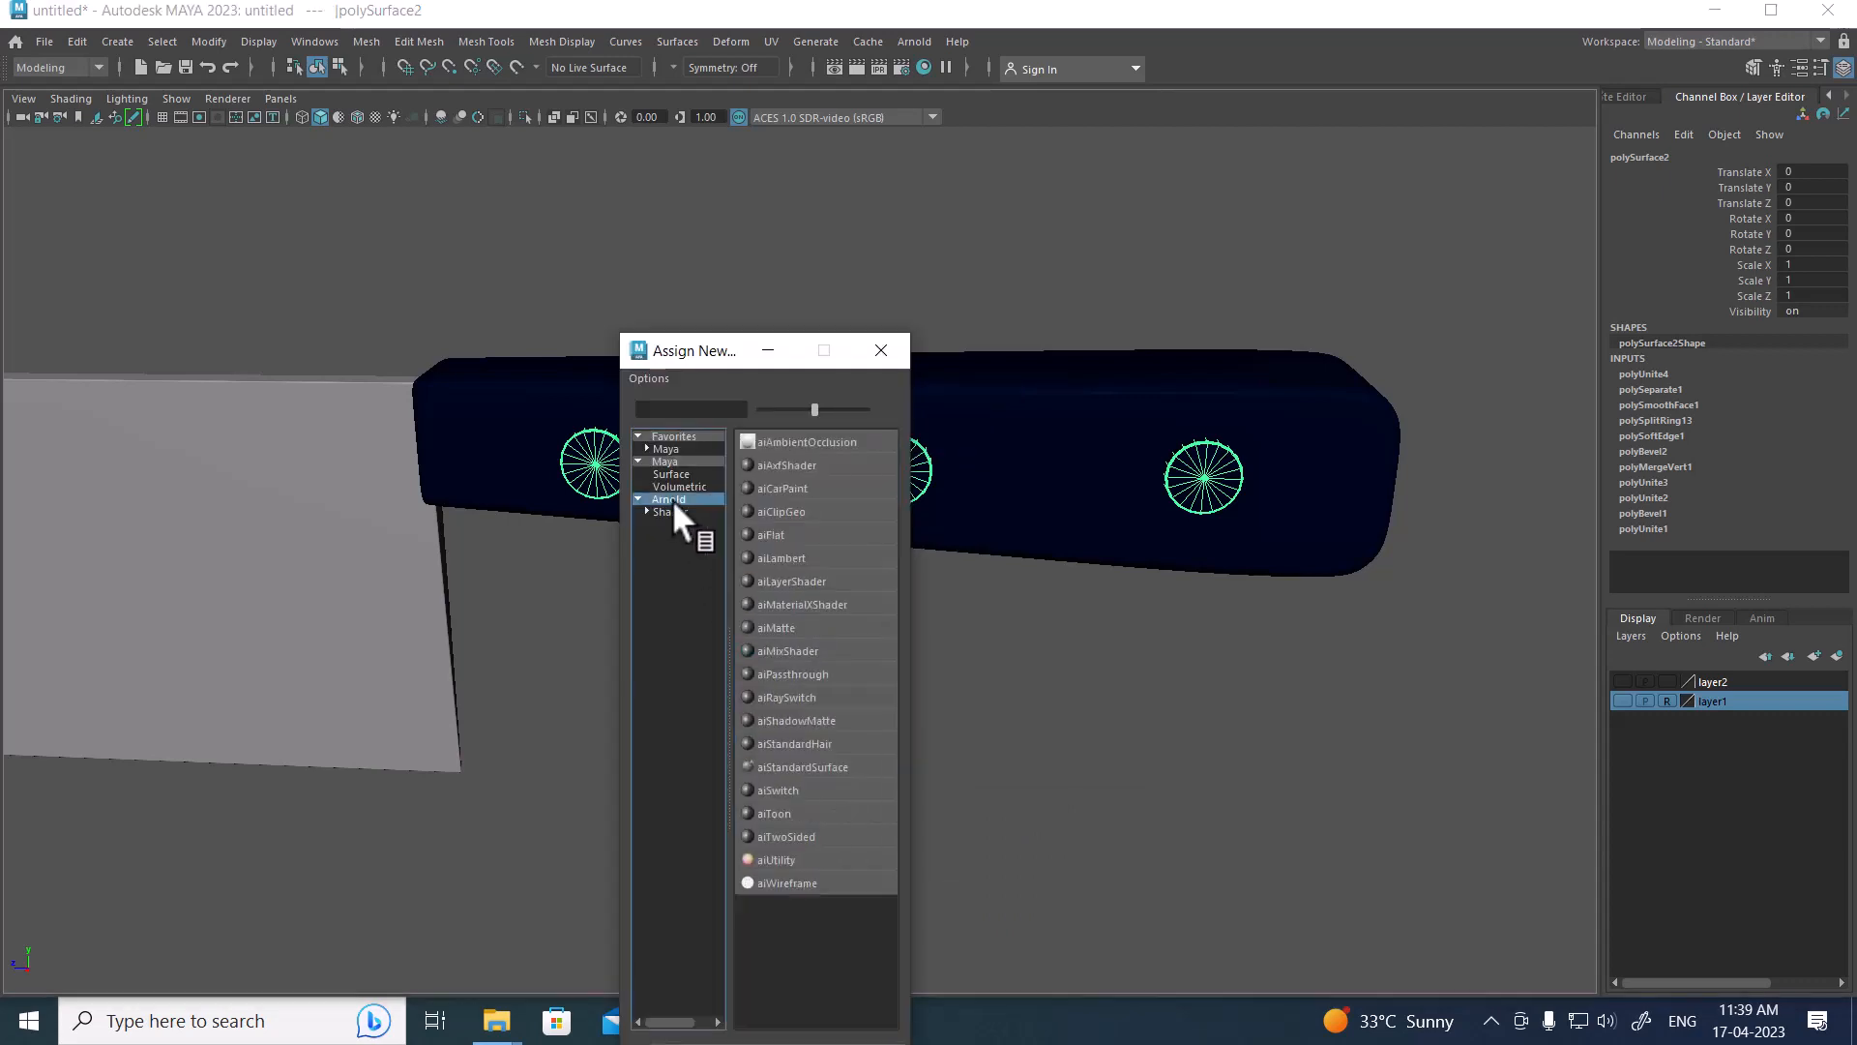
left_click(821, 765)
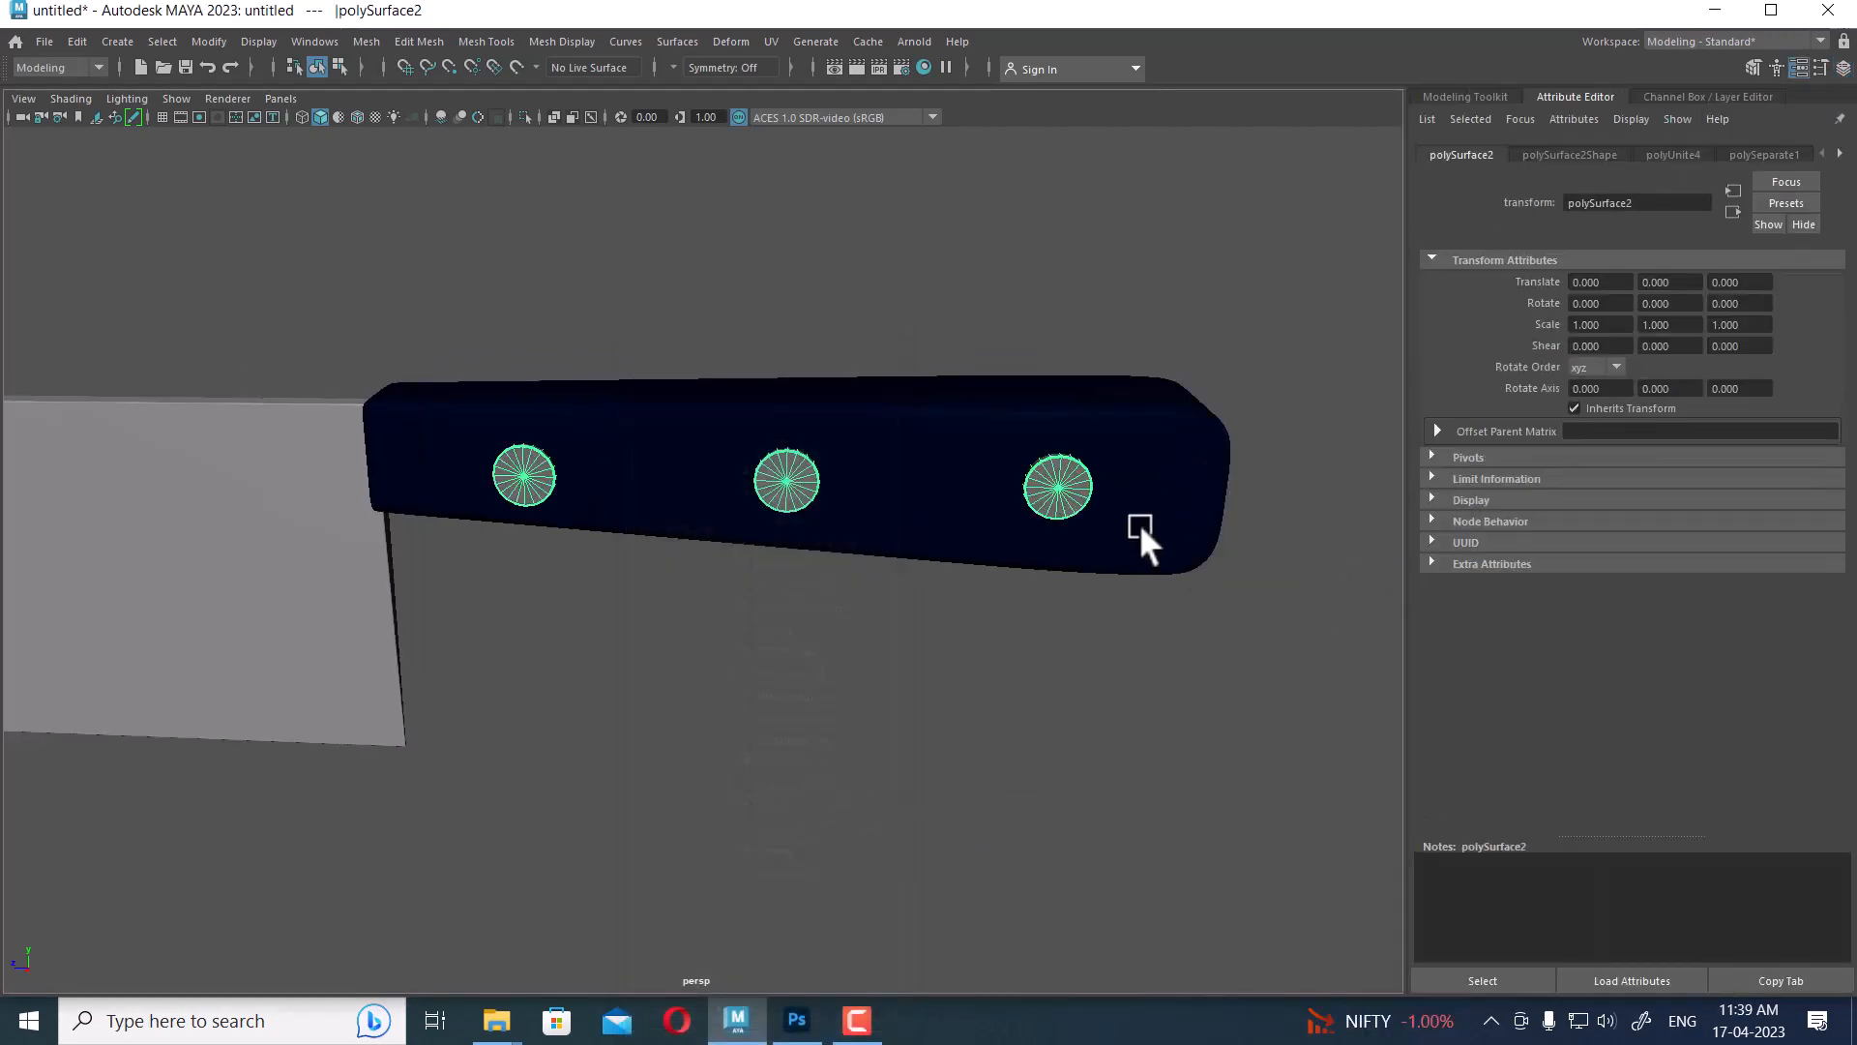
right_click_drag(1072, 489, 1068, 886)
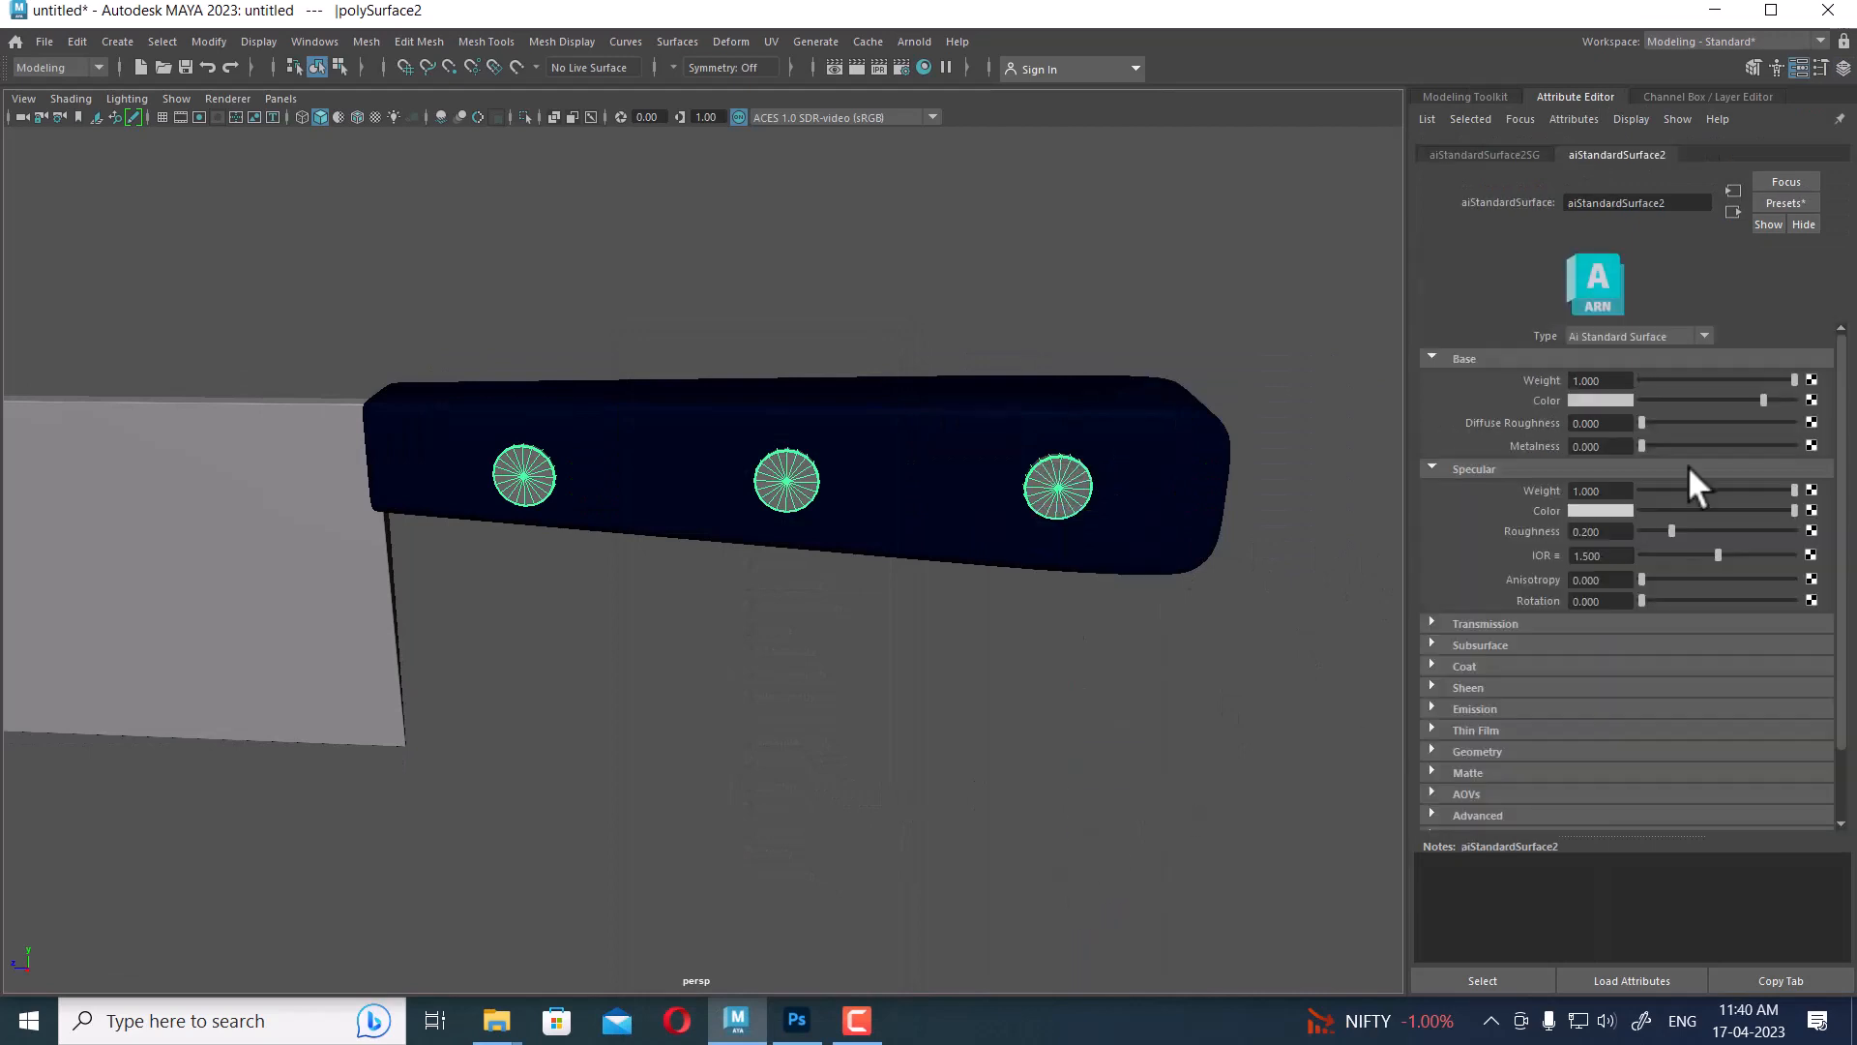
left_click(1785, 202)
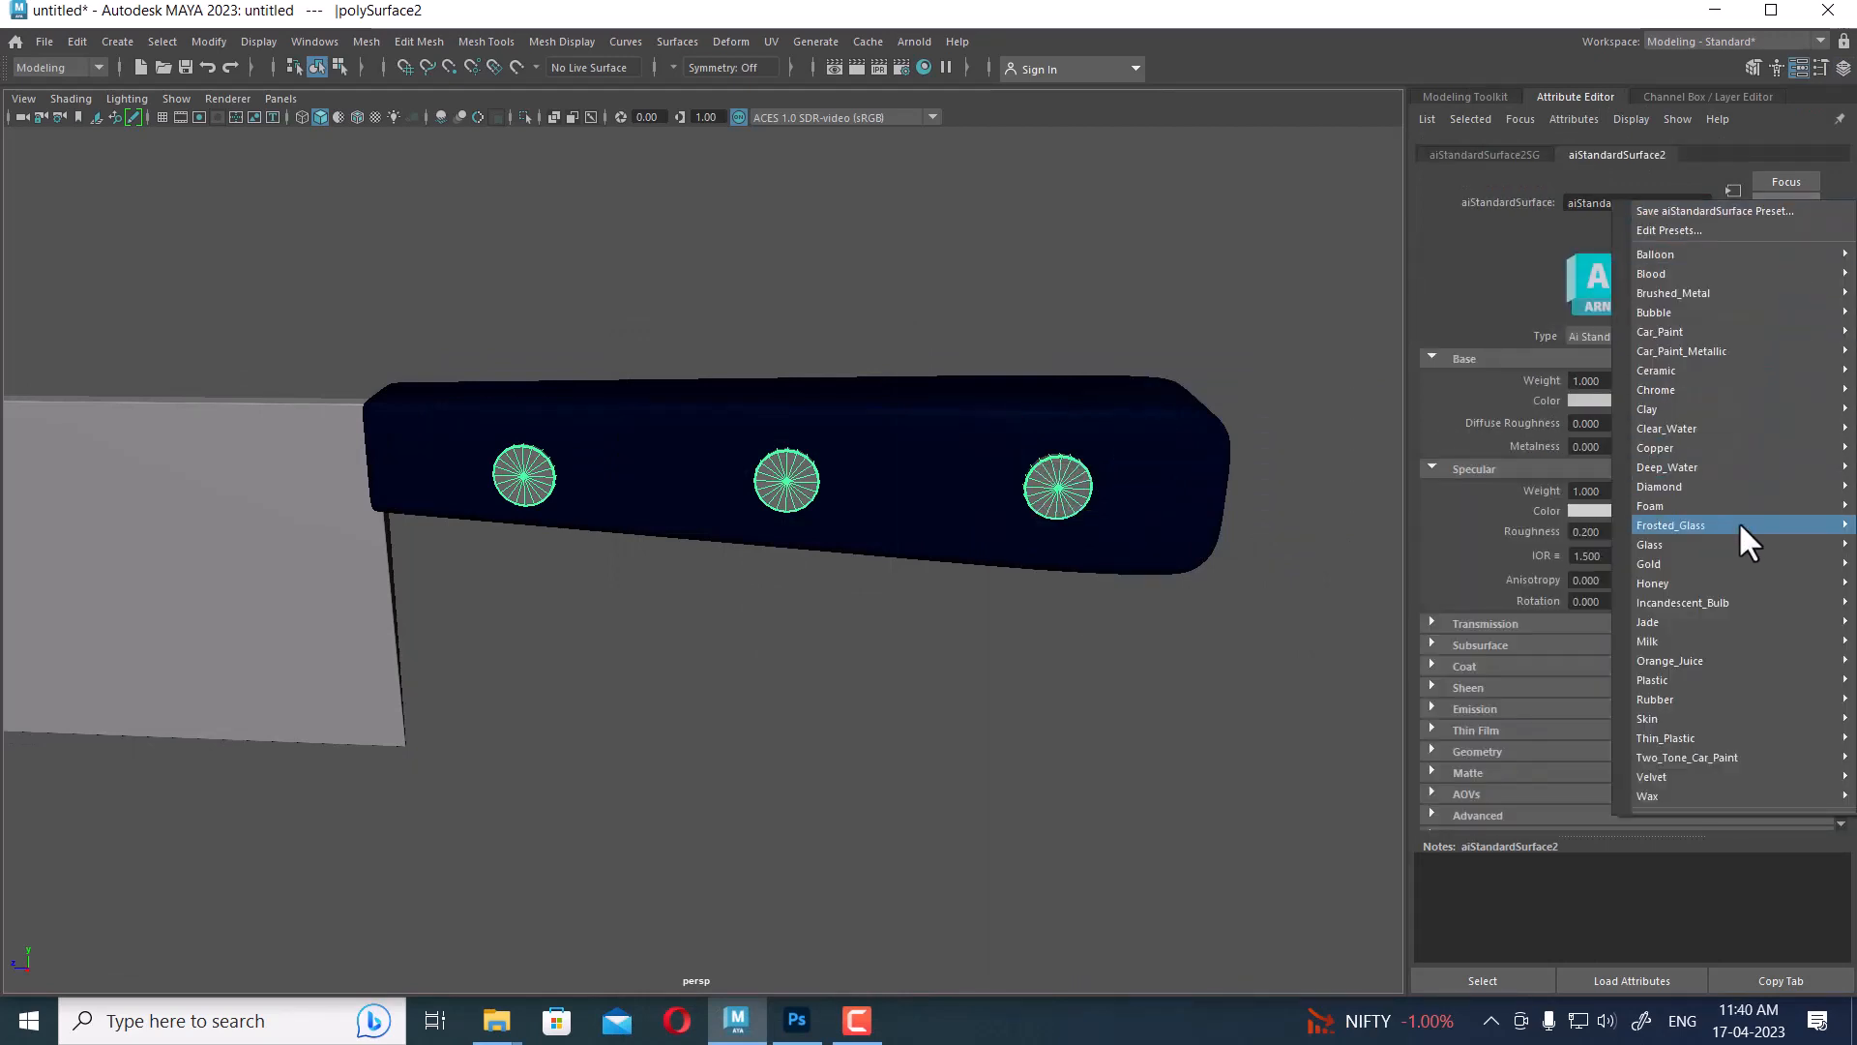
mouse_move(1719, 547)
left_click(1553, 561)
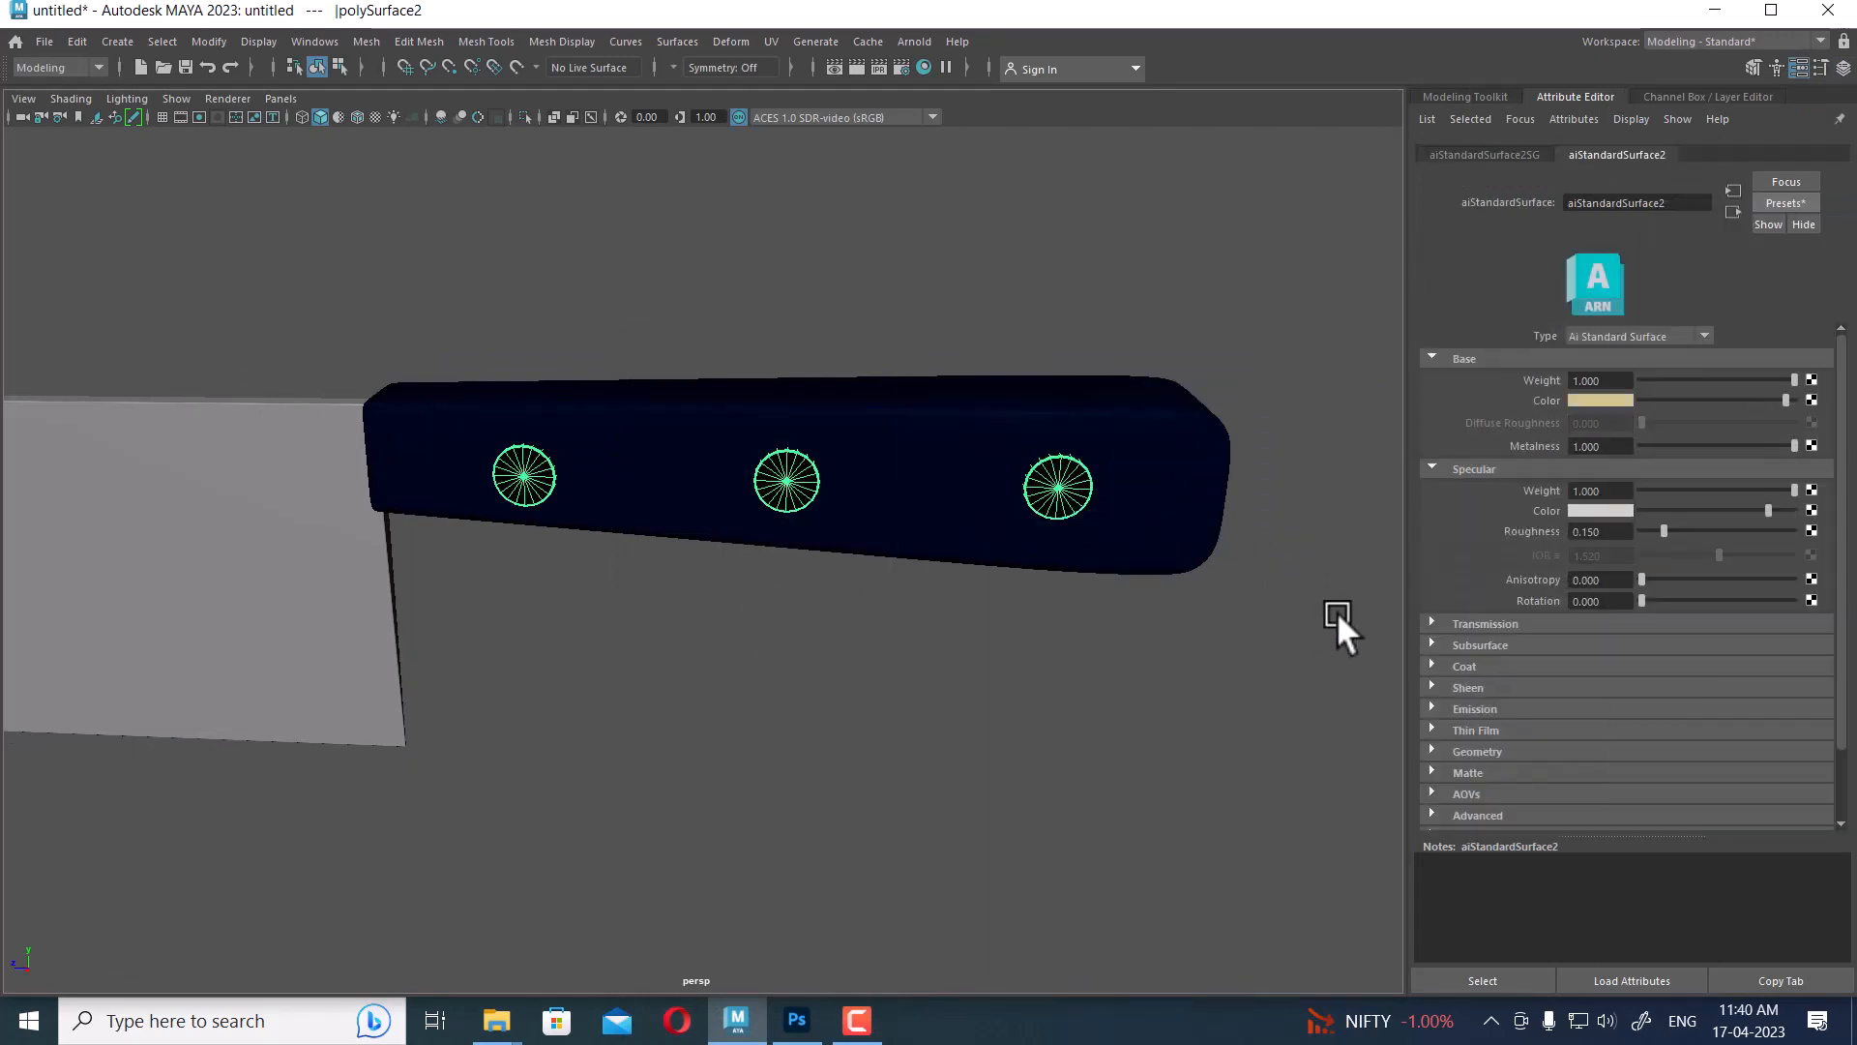
Assign a new Arnold aiStandardSurface material to the blade and replace its settings with the Chrome preset
middle_click_drag(508, 667, 1123, 485, "alt")
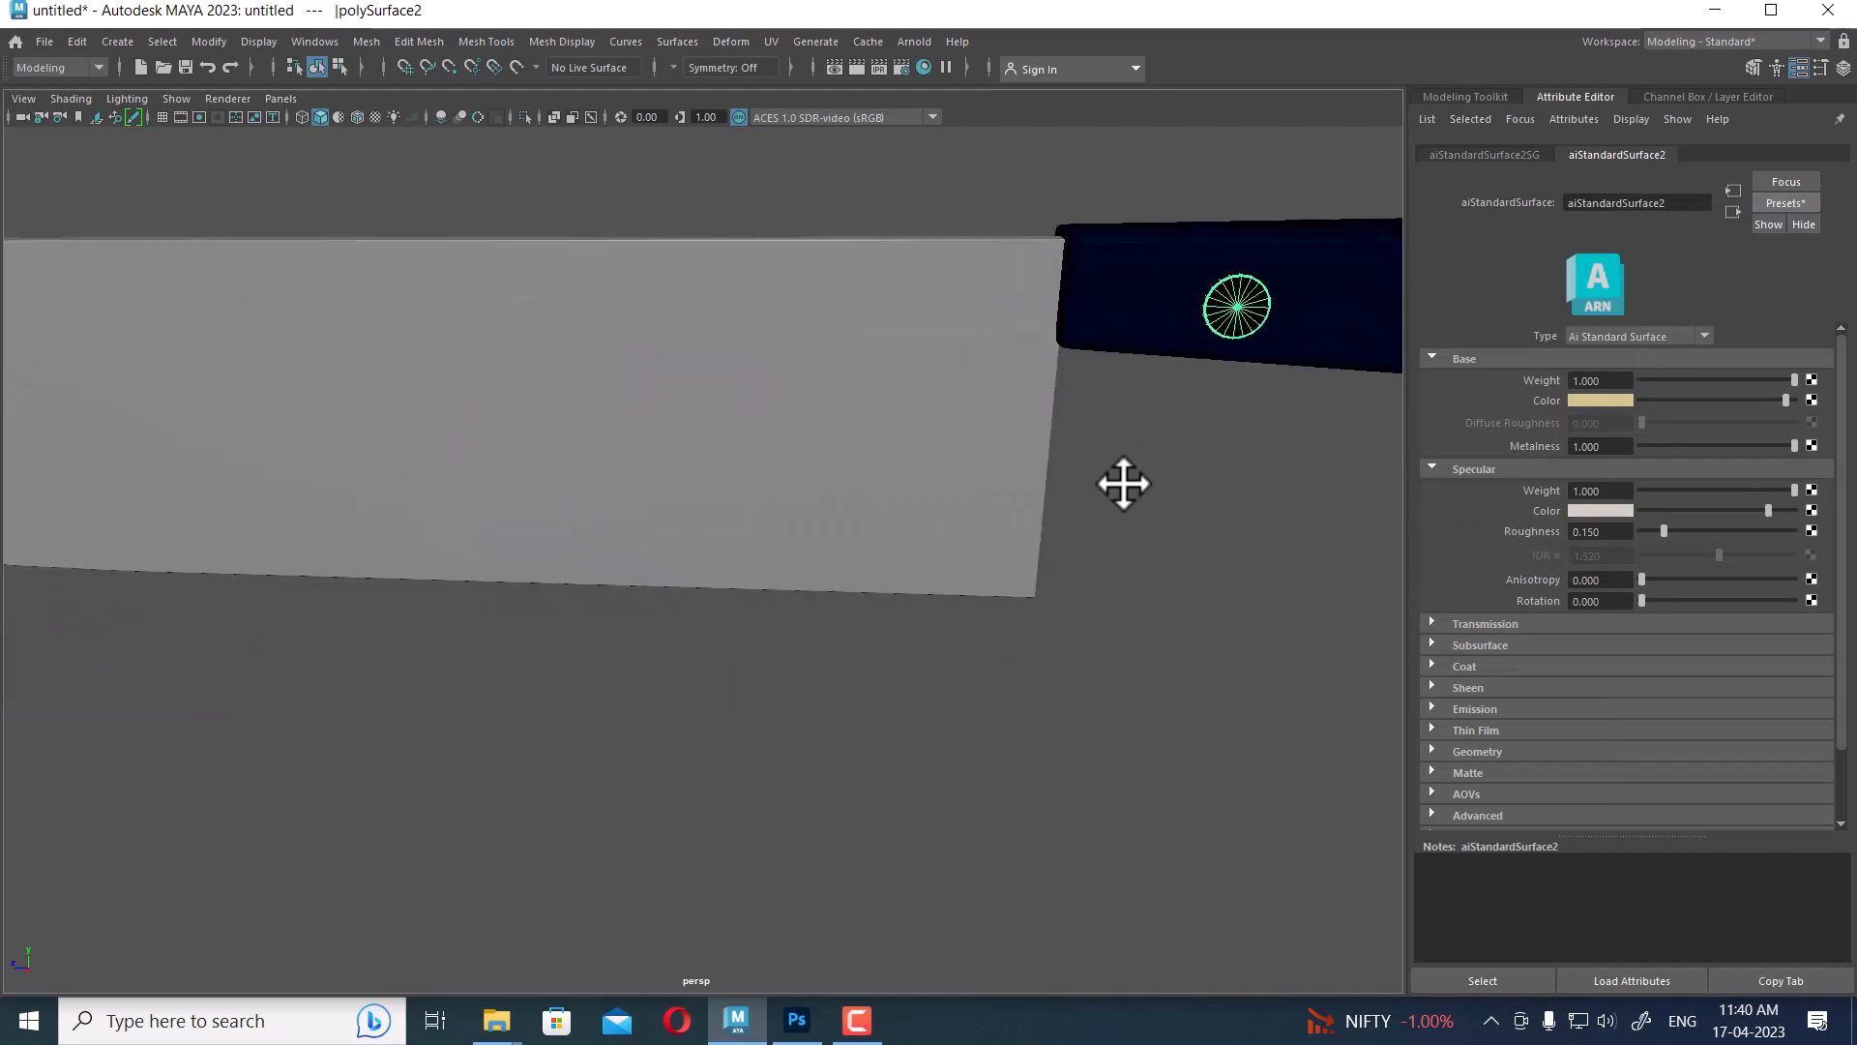
left_click(862, 526)
right_click(748, 347)
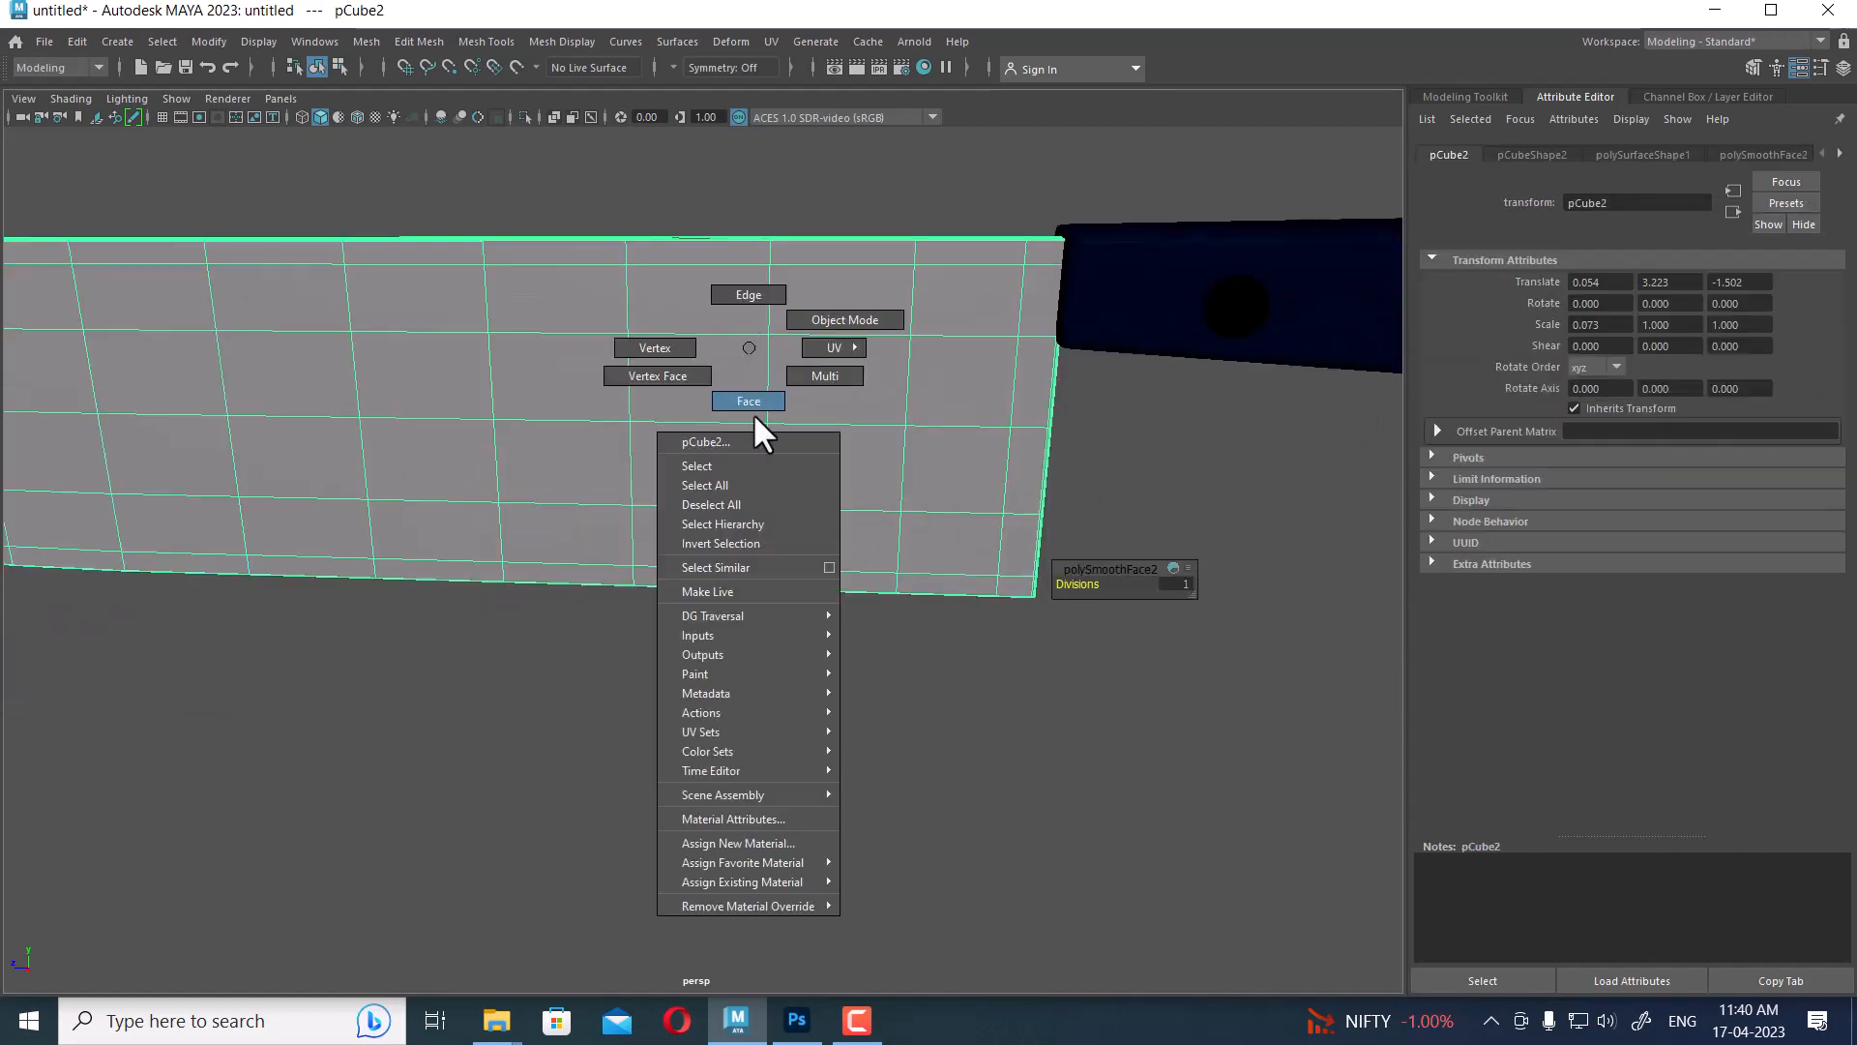
left_click(783, 843)
left_click(677, 499)
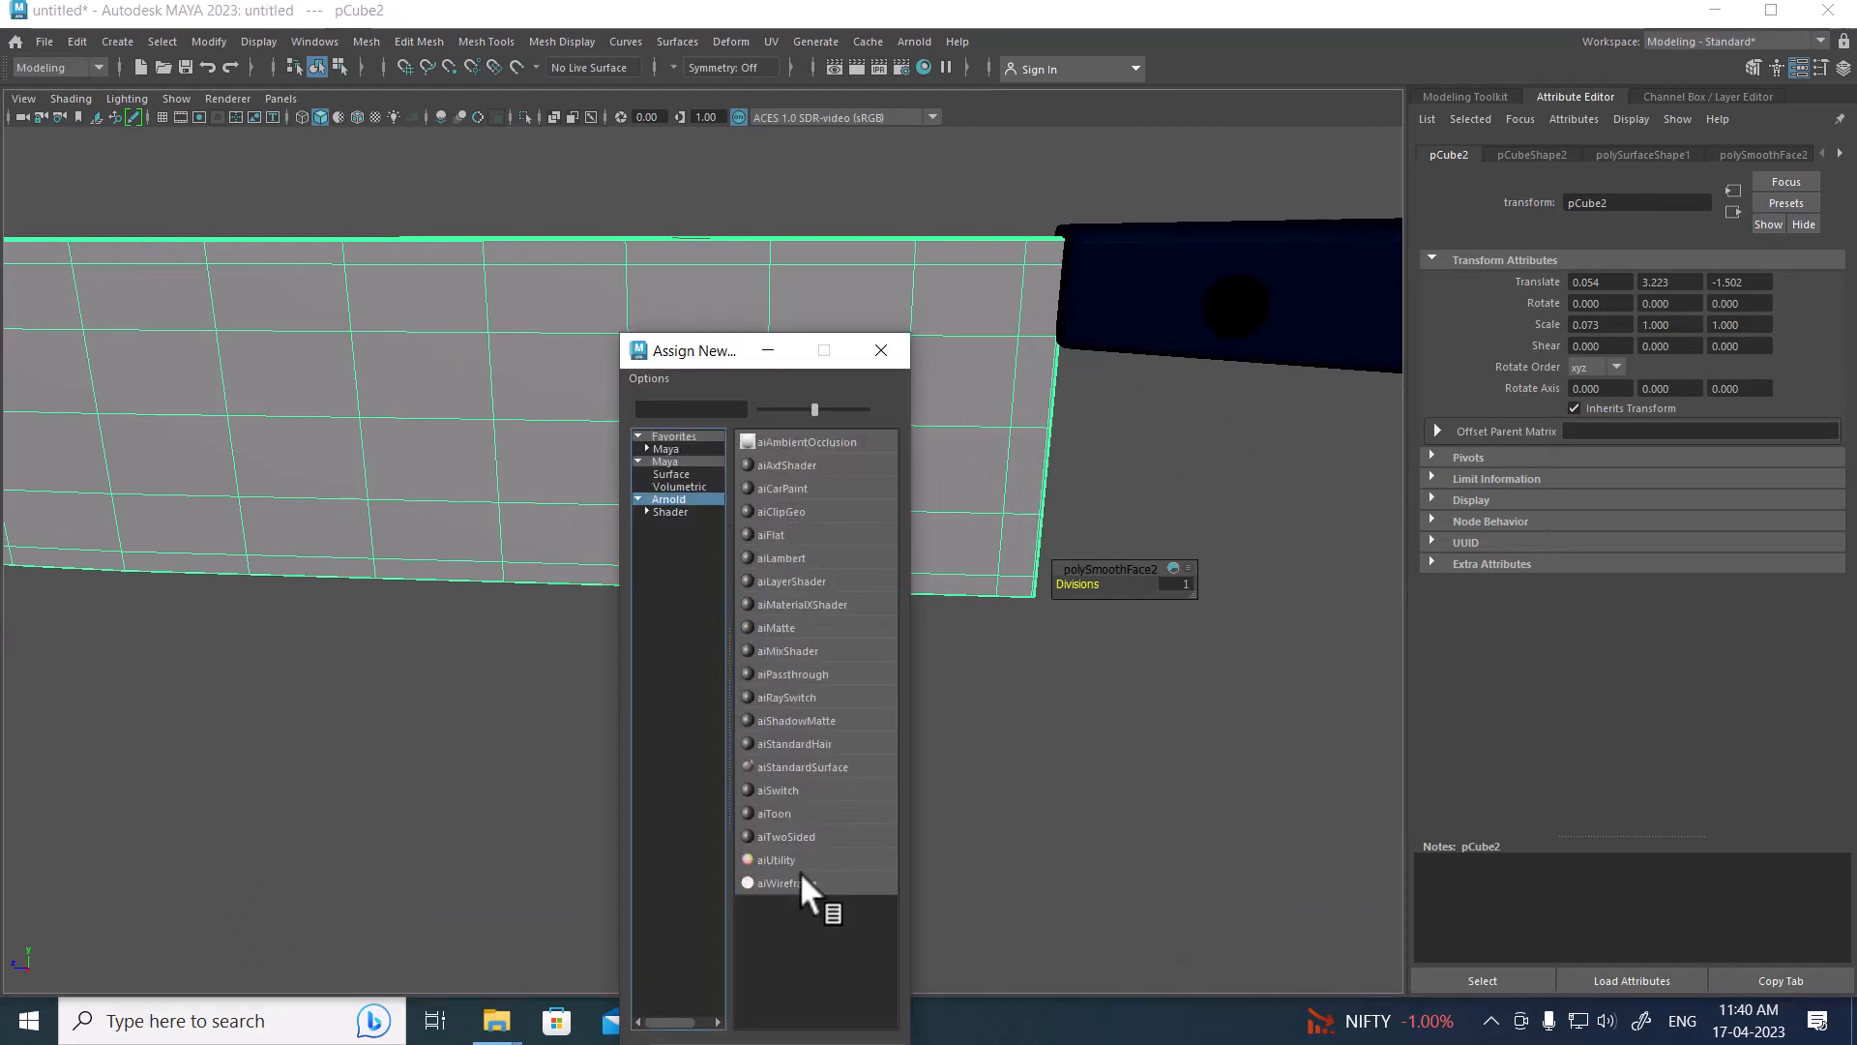
left_click(836, 770)
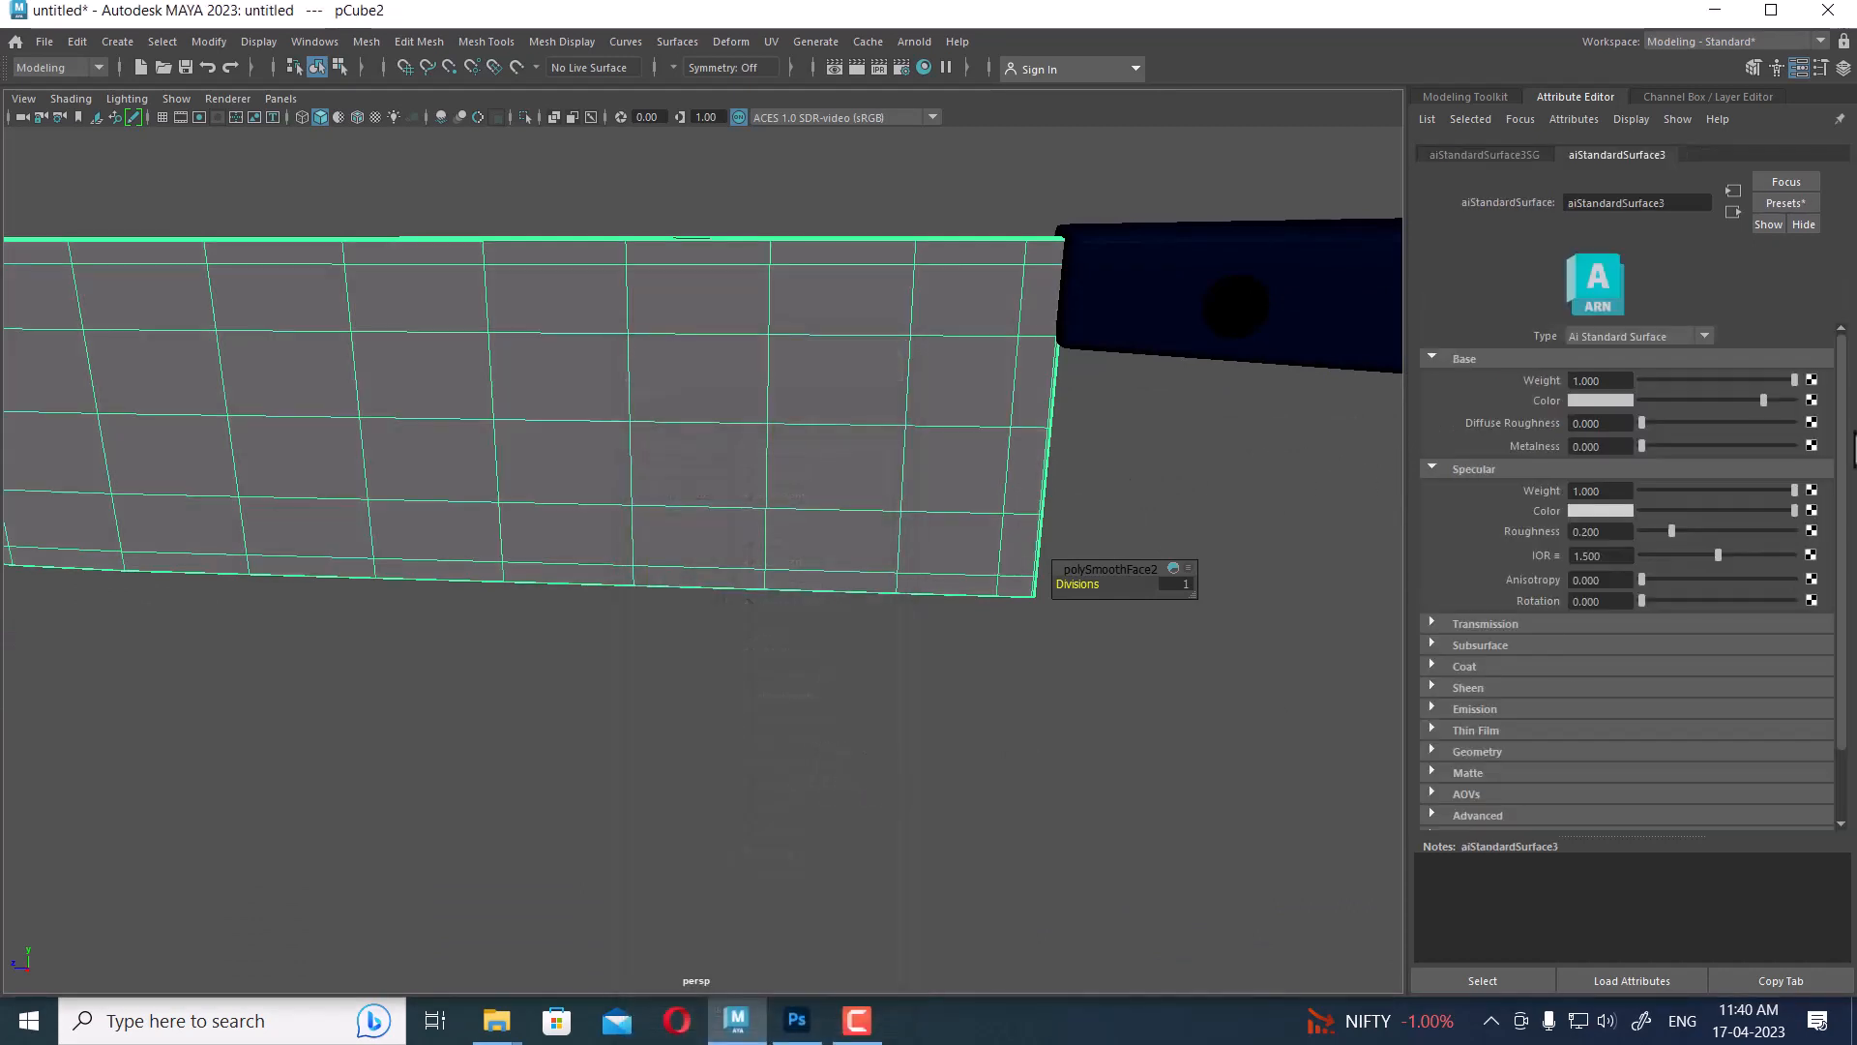
left_click(1777, 201)
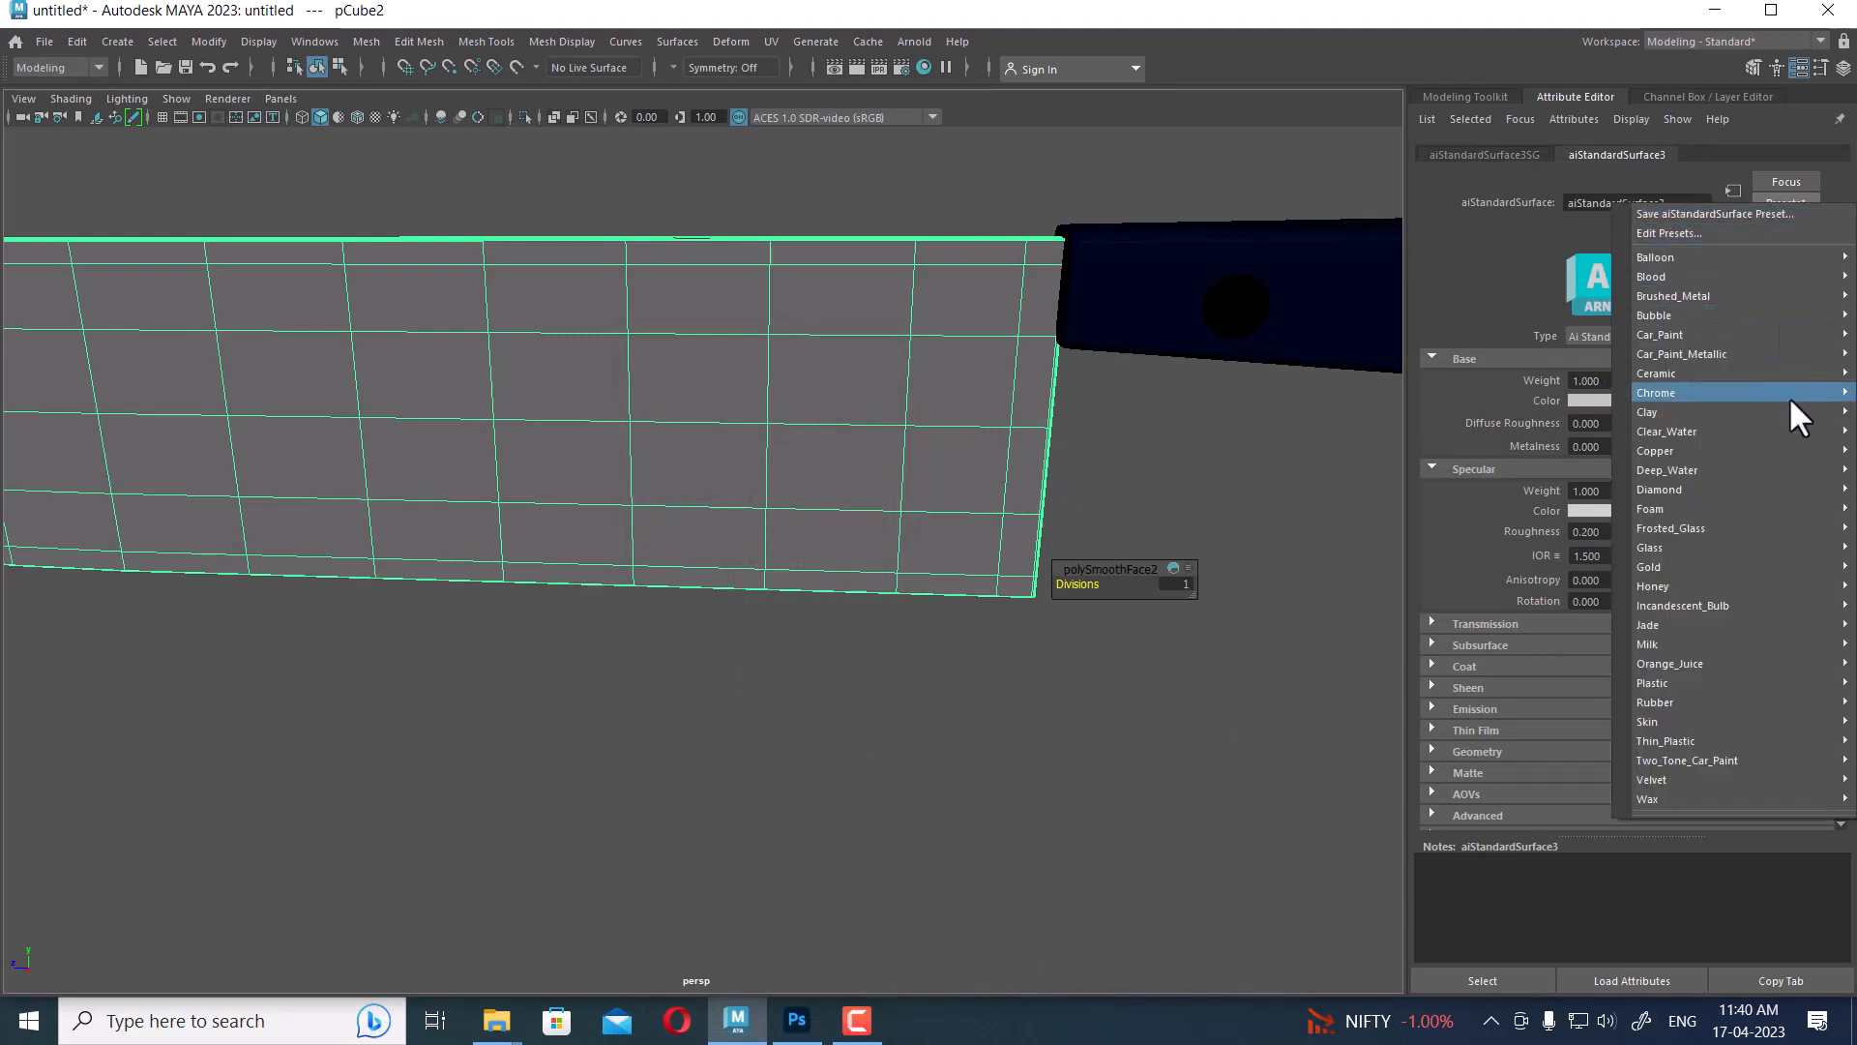
mouse_move(1795, 391)
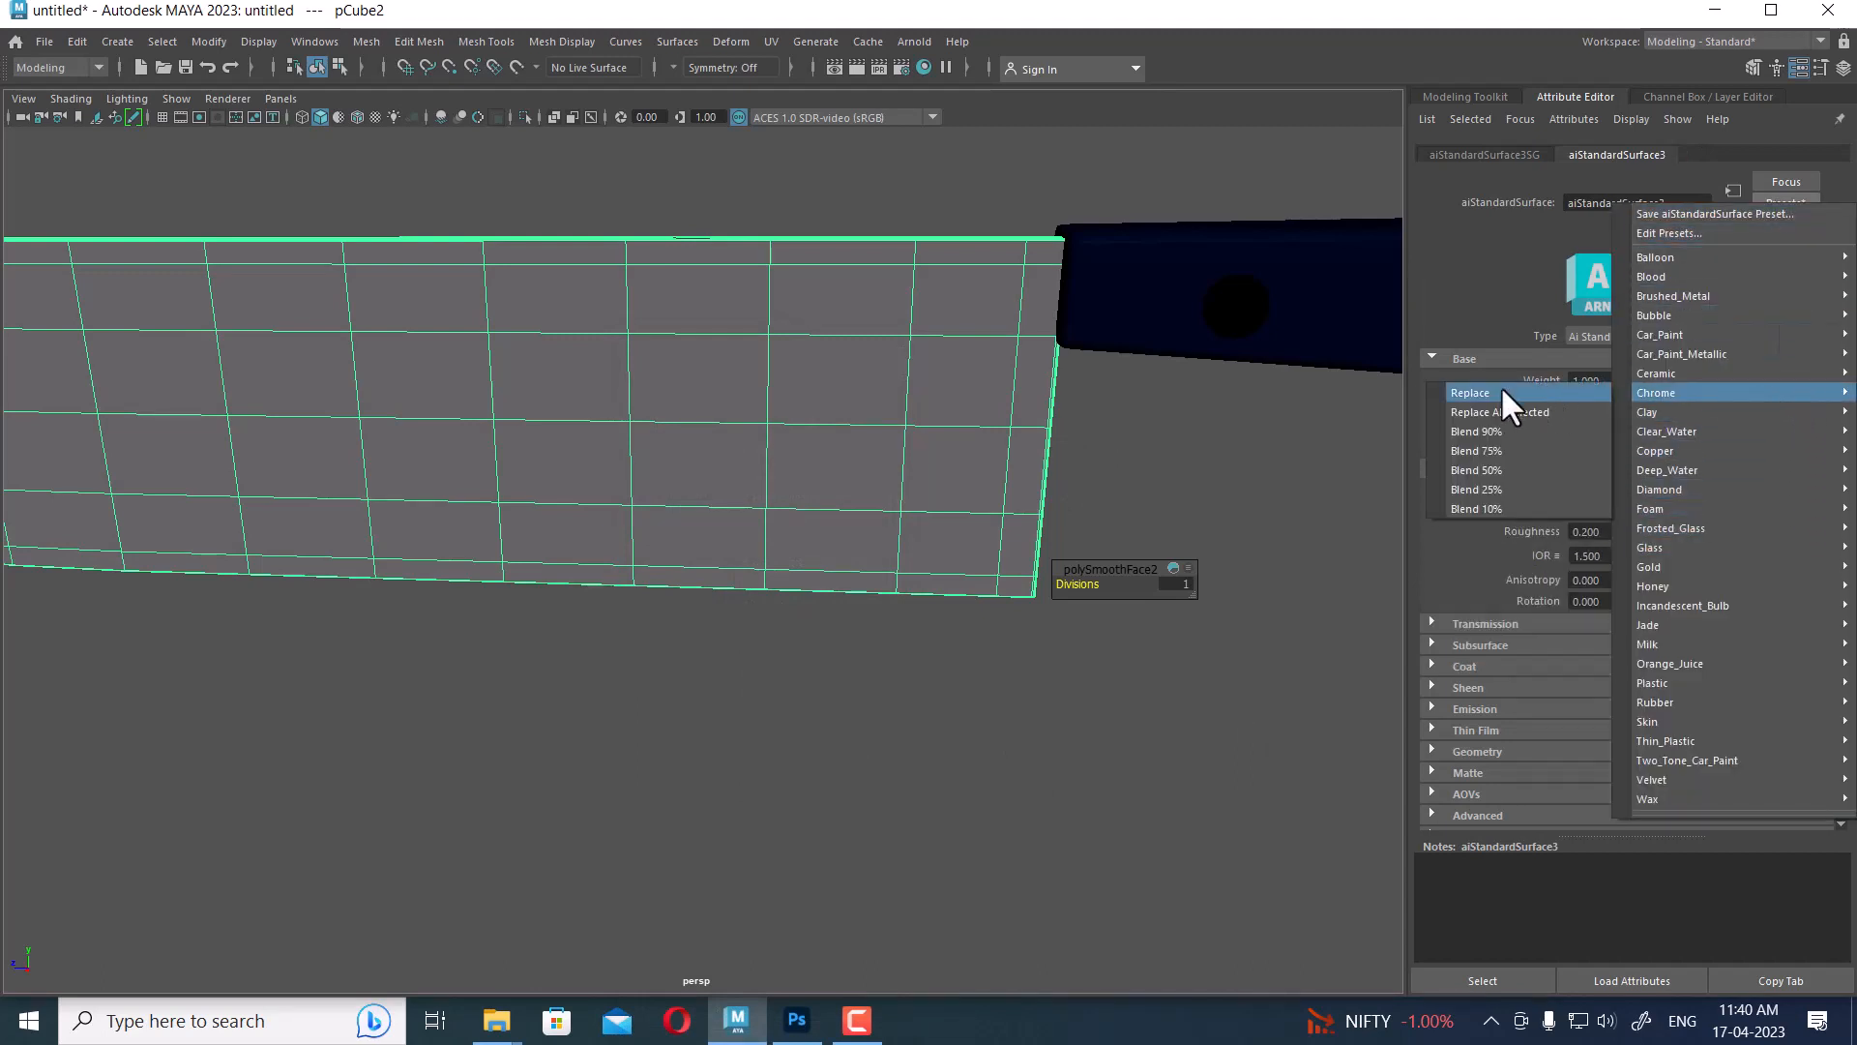
left_click(1491, 389)
Frame the whole knife inside the resolution gate and render the perspective view to check the materials
left_click_drag(1061, 797, 891, 653, "alt")
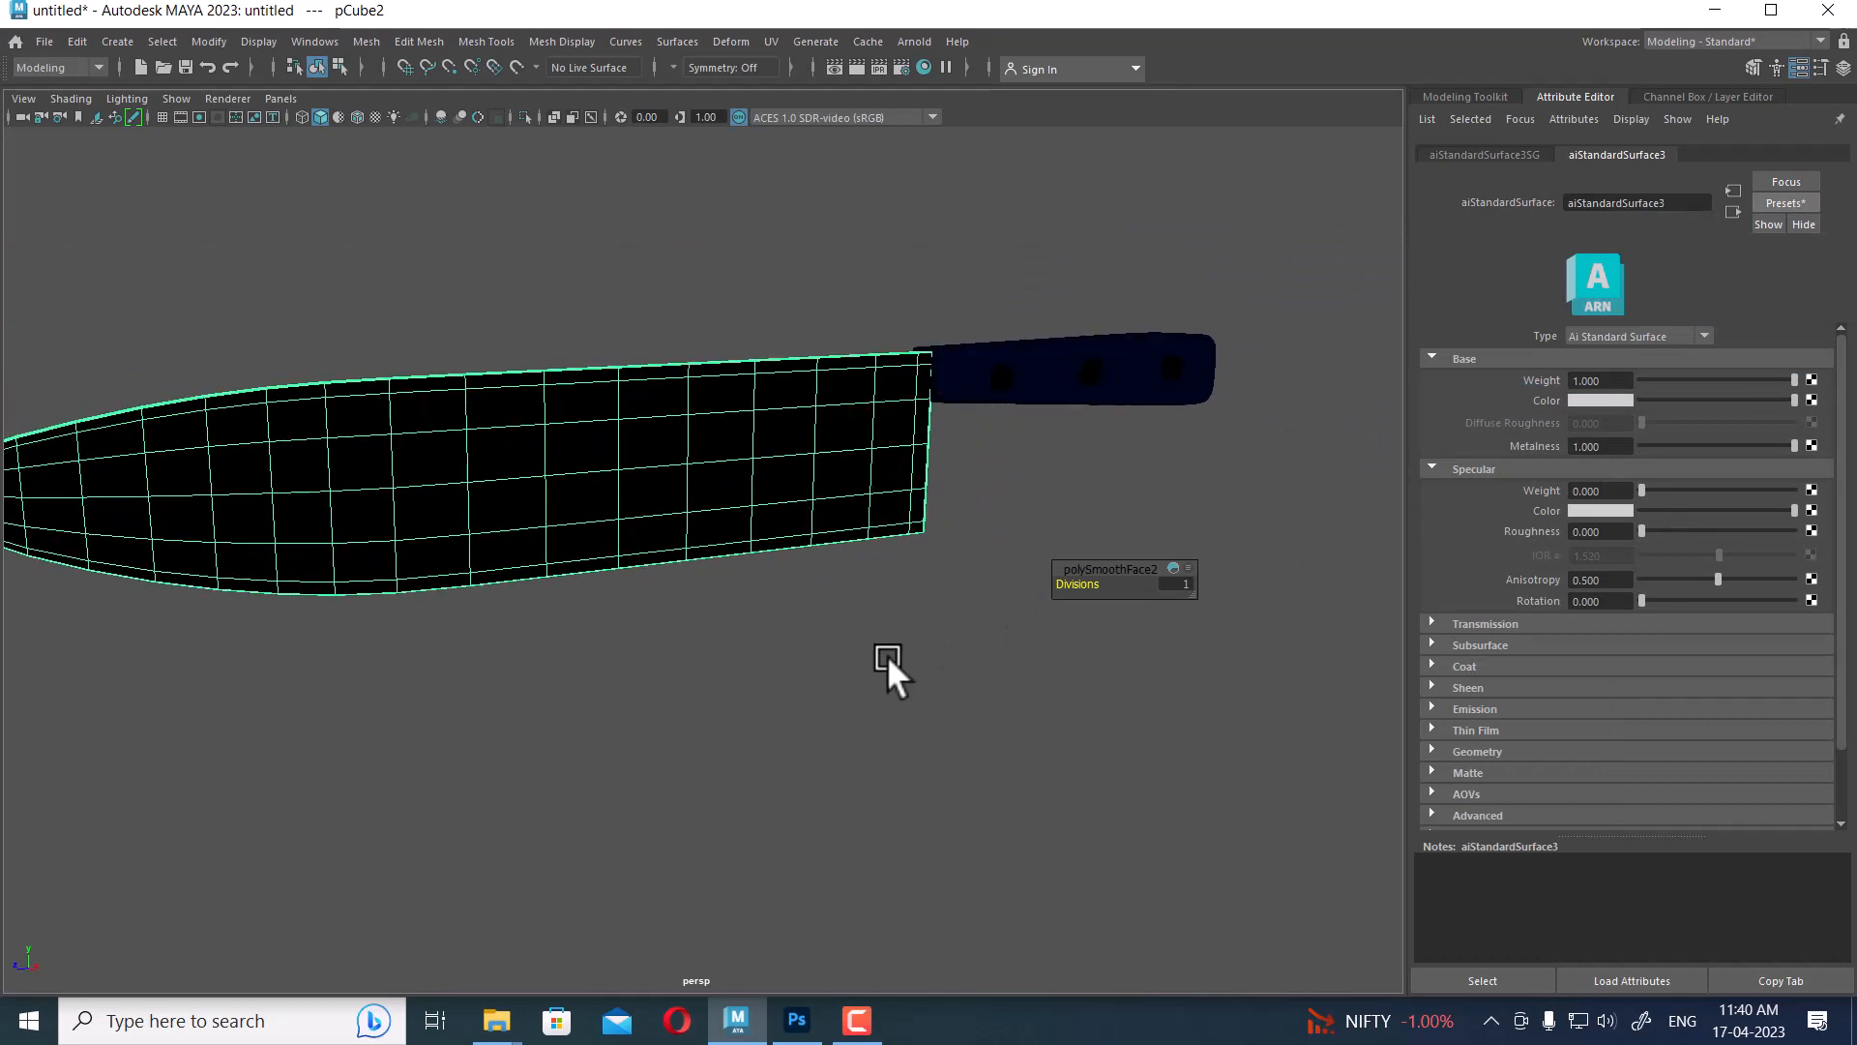
left_click_drag(727, 579, 822, 677, "alt")
left_click(198, 117)
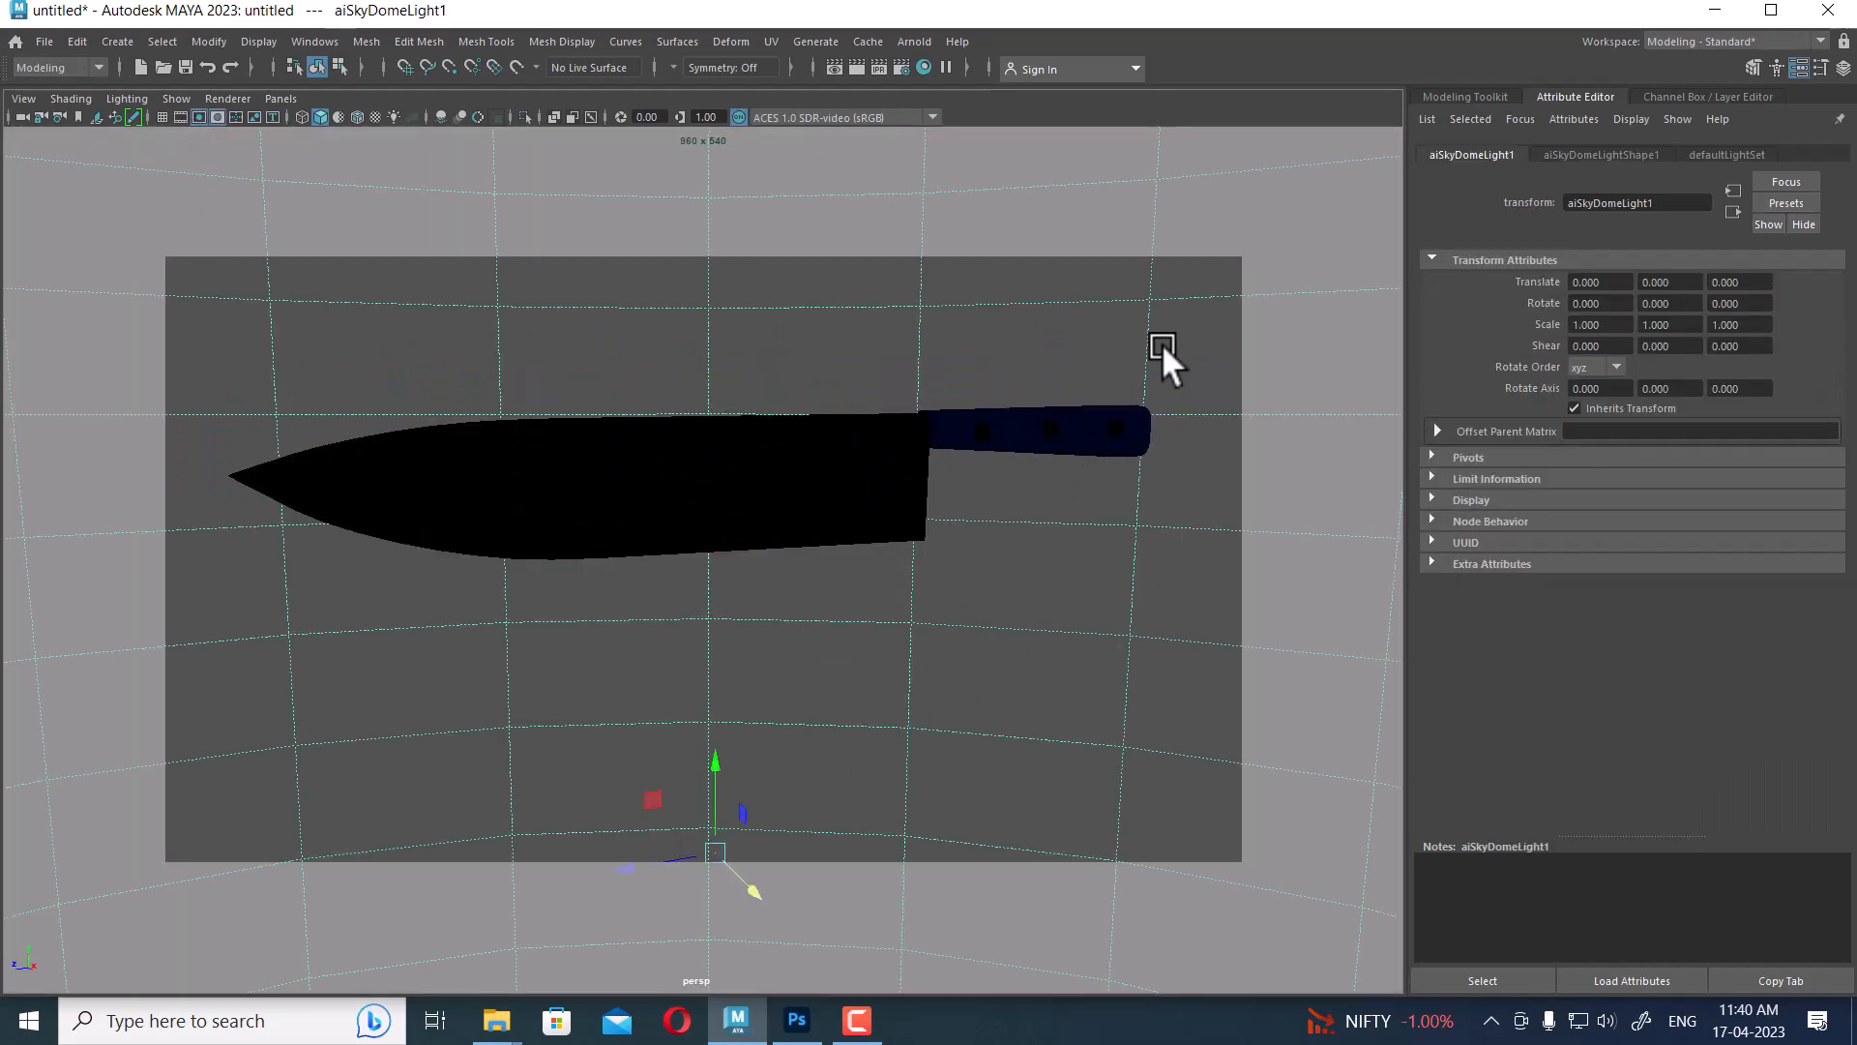
left_click(858, 67)
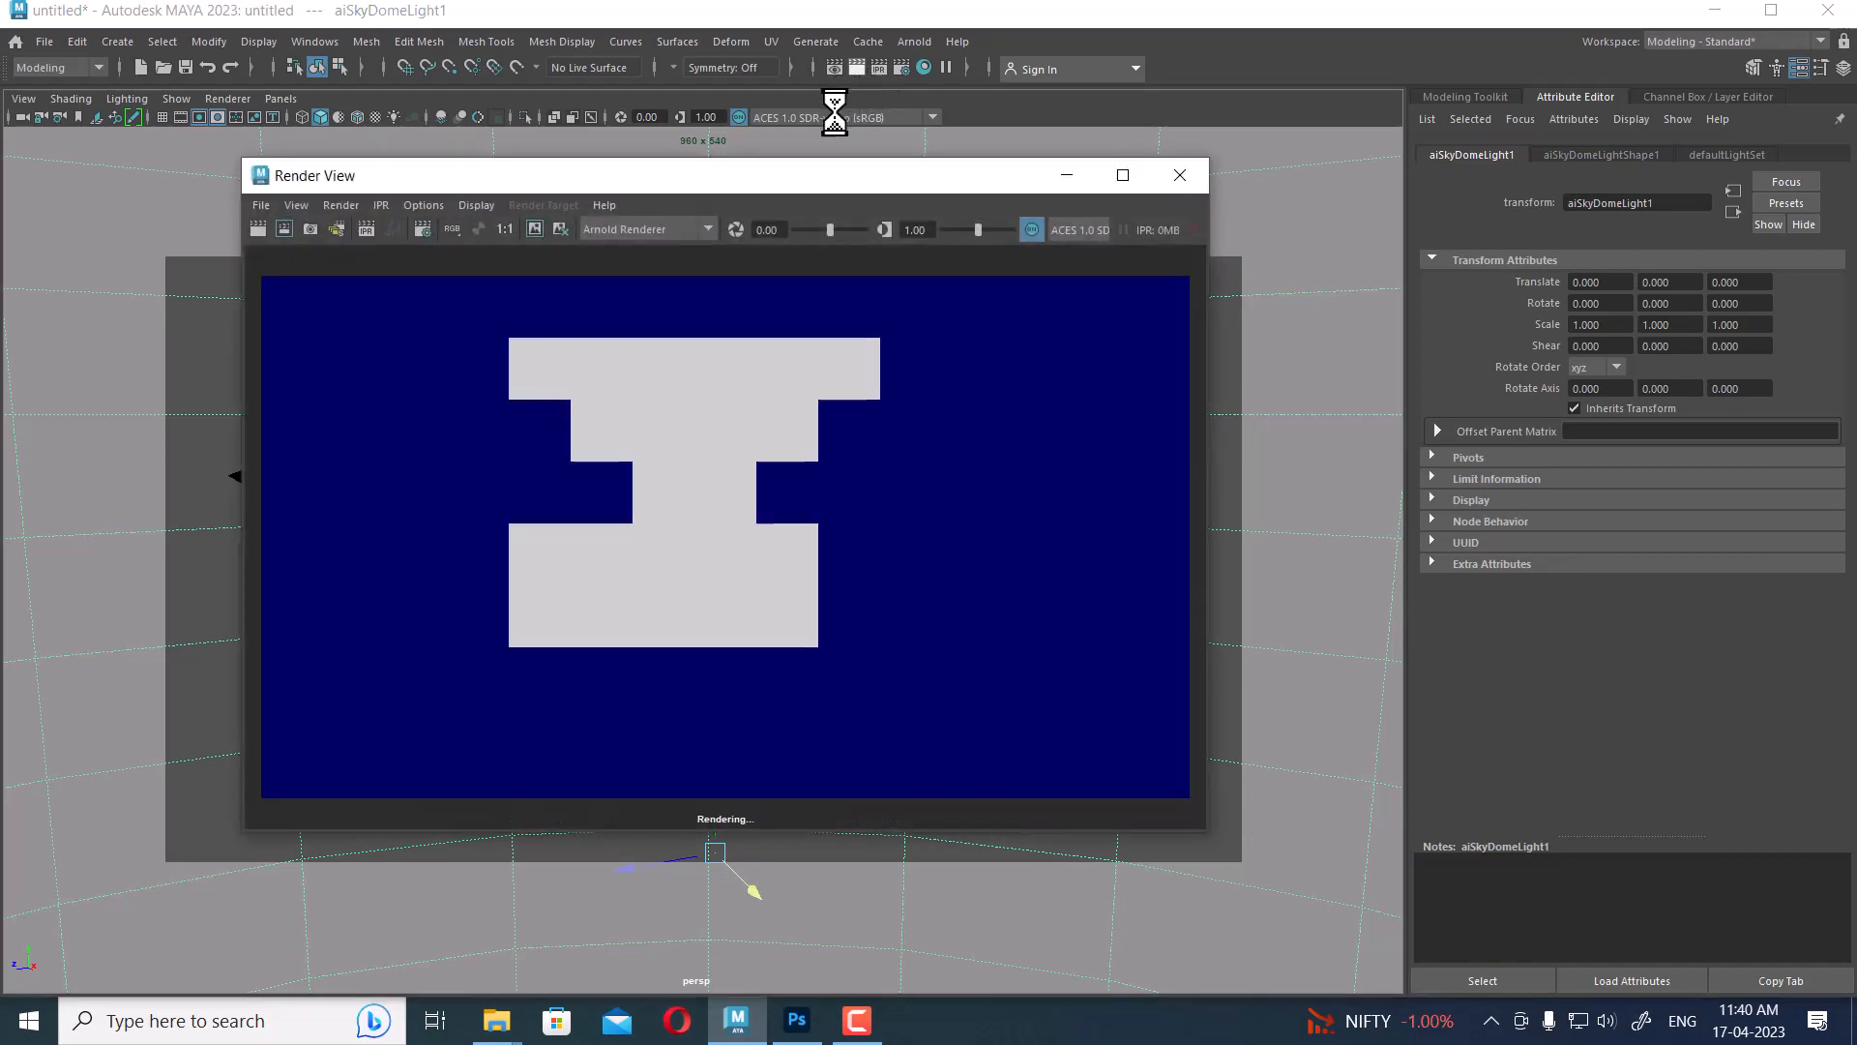
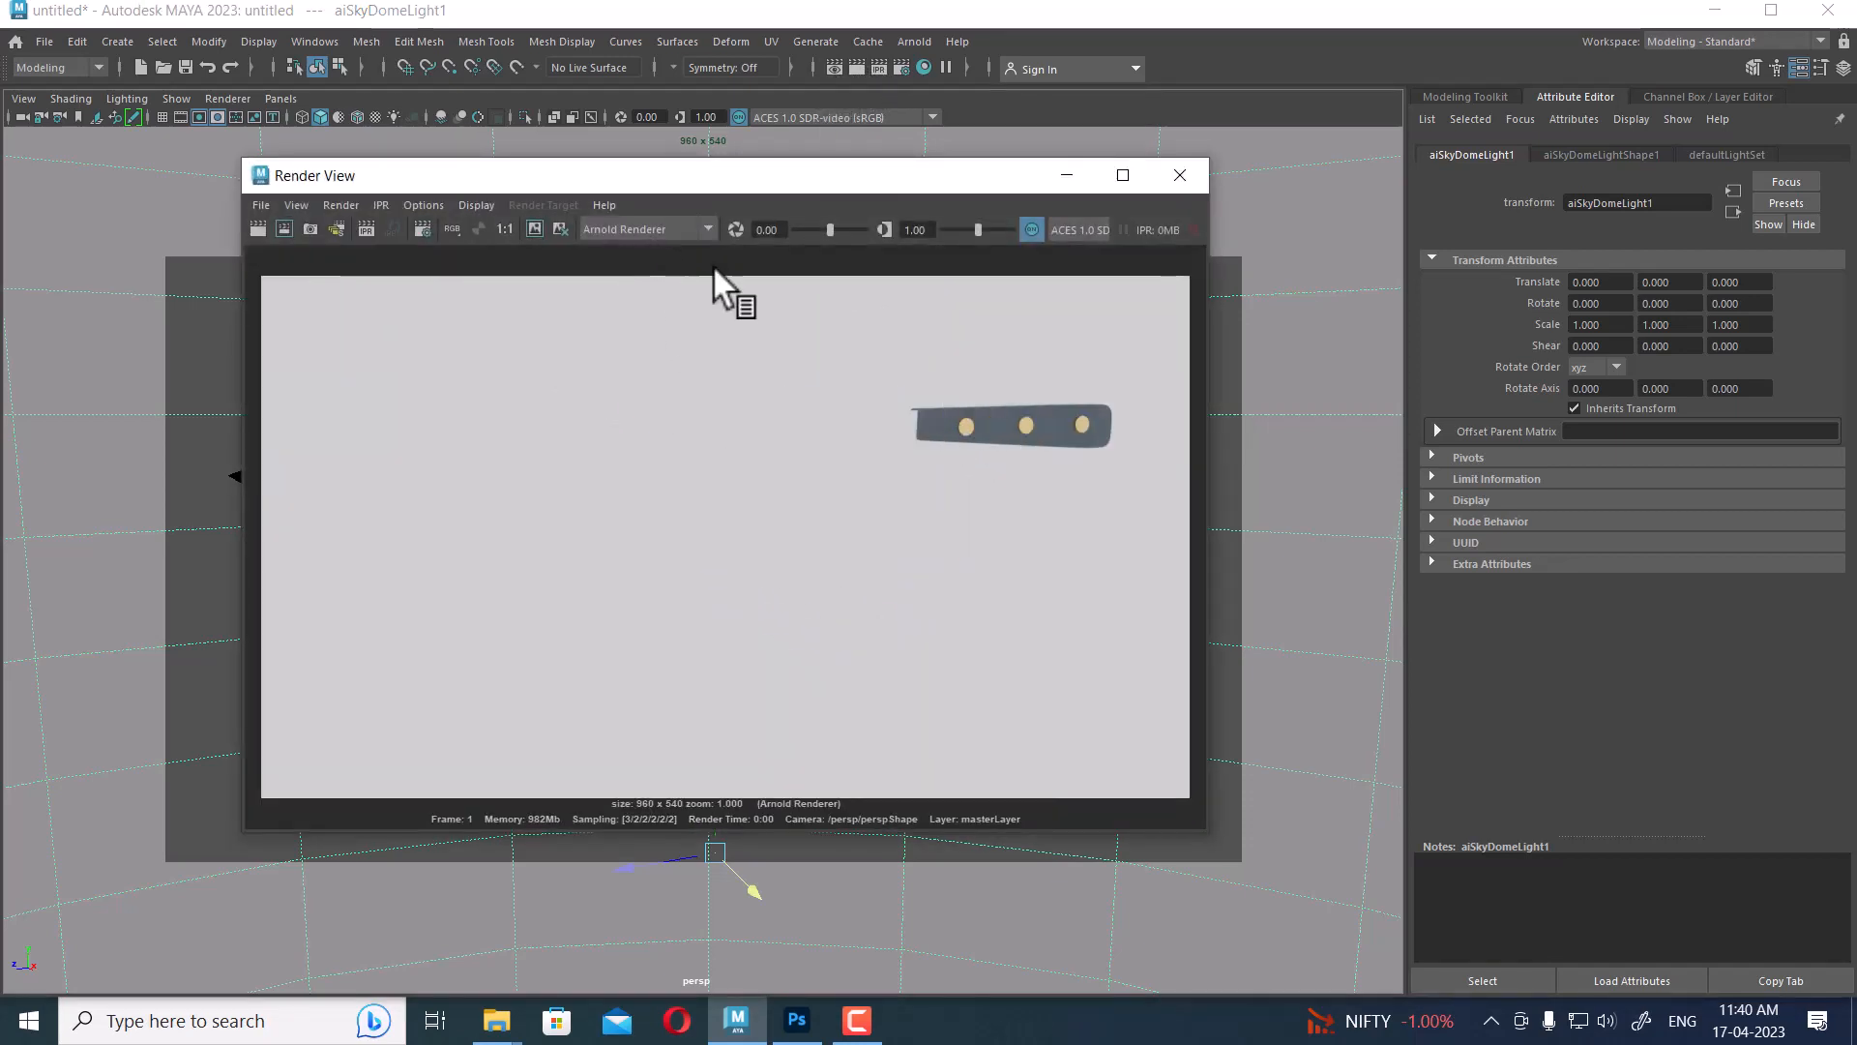
left_click(1029, 232)
left_click(1030, 232)
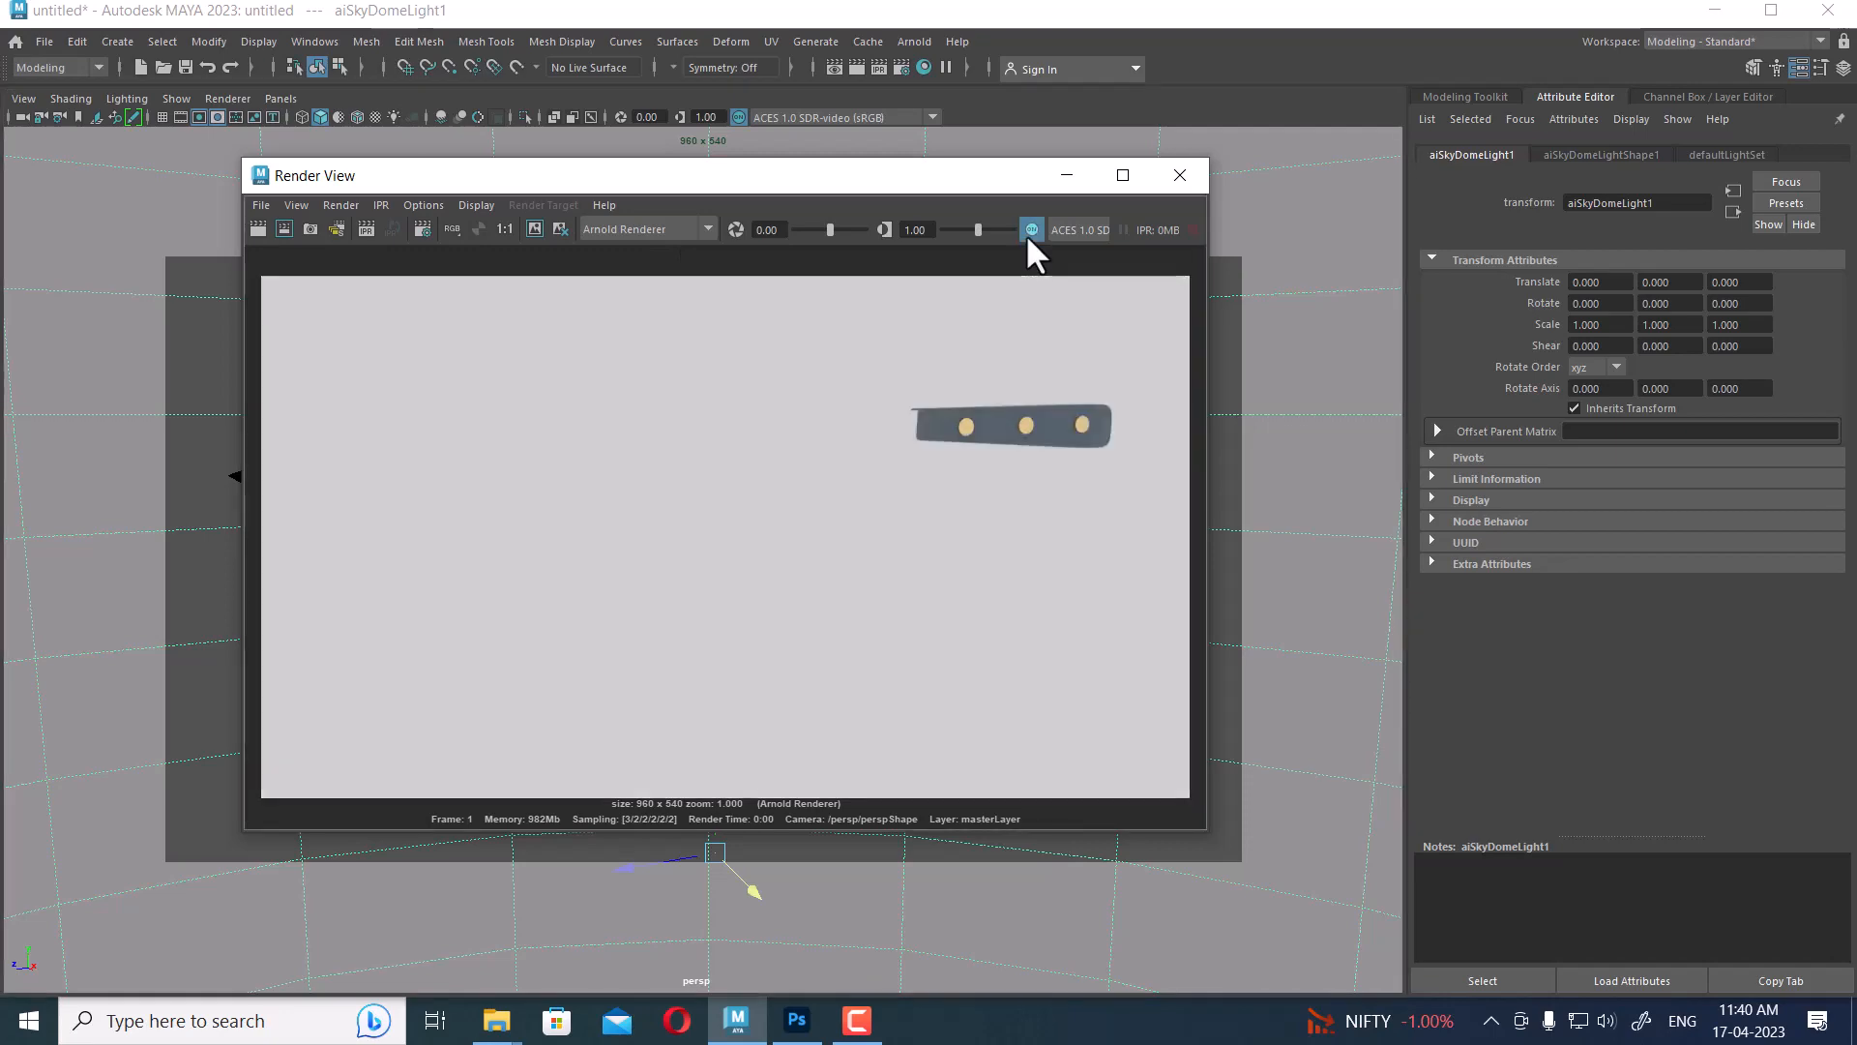
left_click(1180, 175)
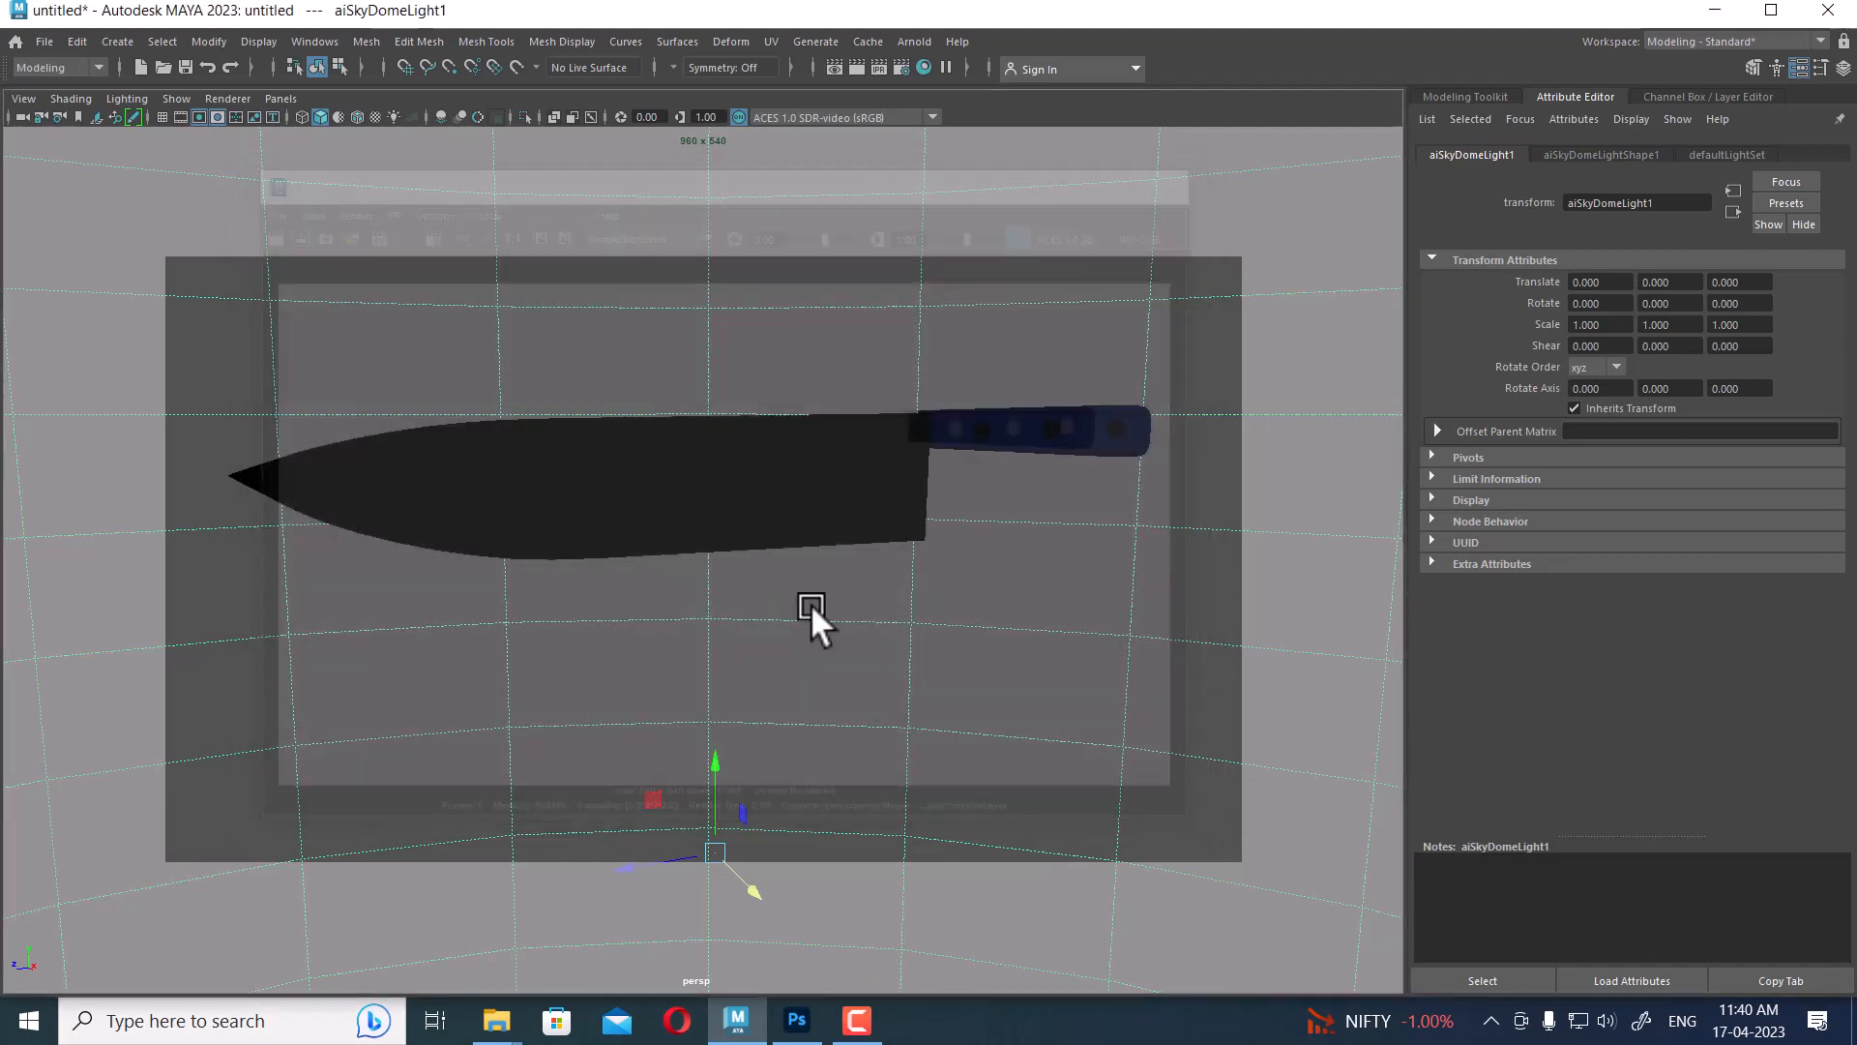
Set the blade material's specular roughness to 0.2 and render the knife again
left_click(757, 497)
right_click(828, 455)
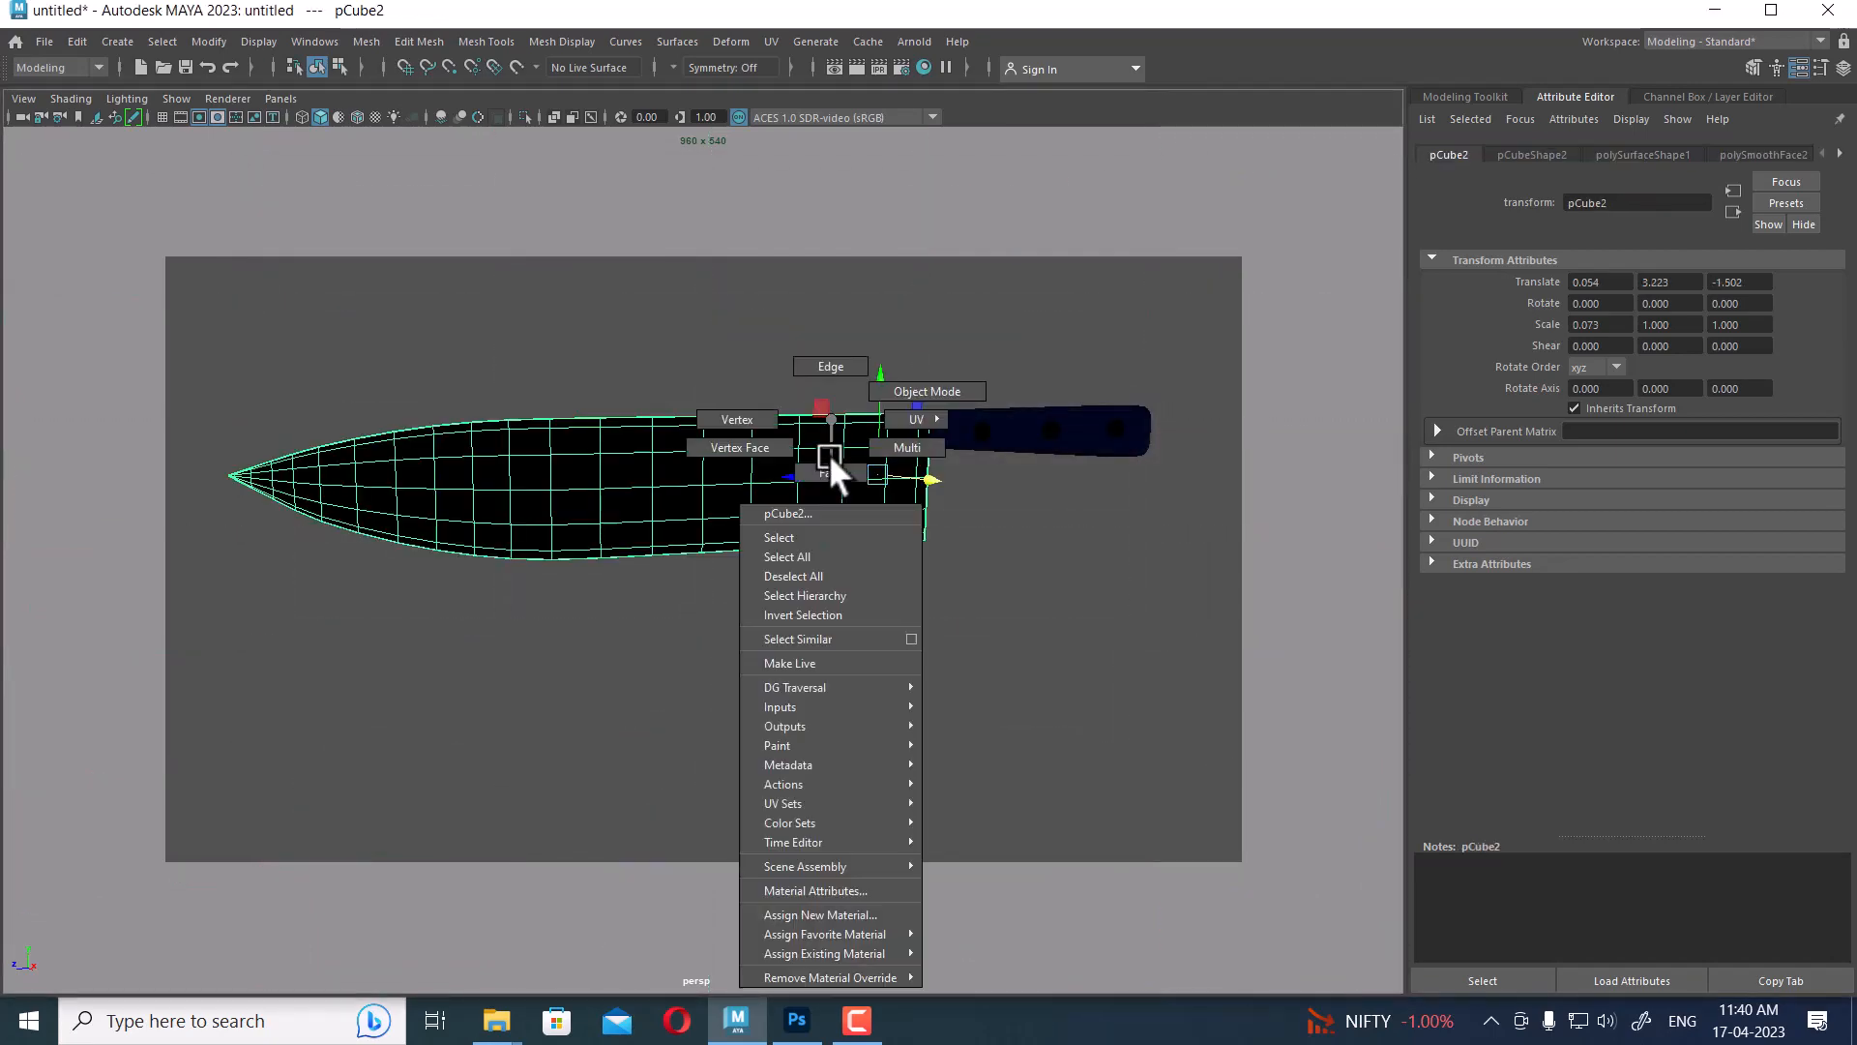
left_click(797, 892)
left_click(1583, 531)
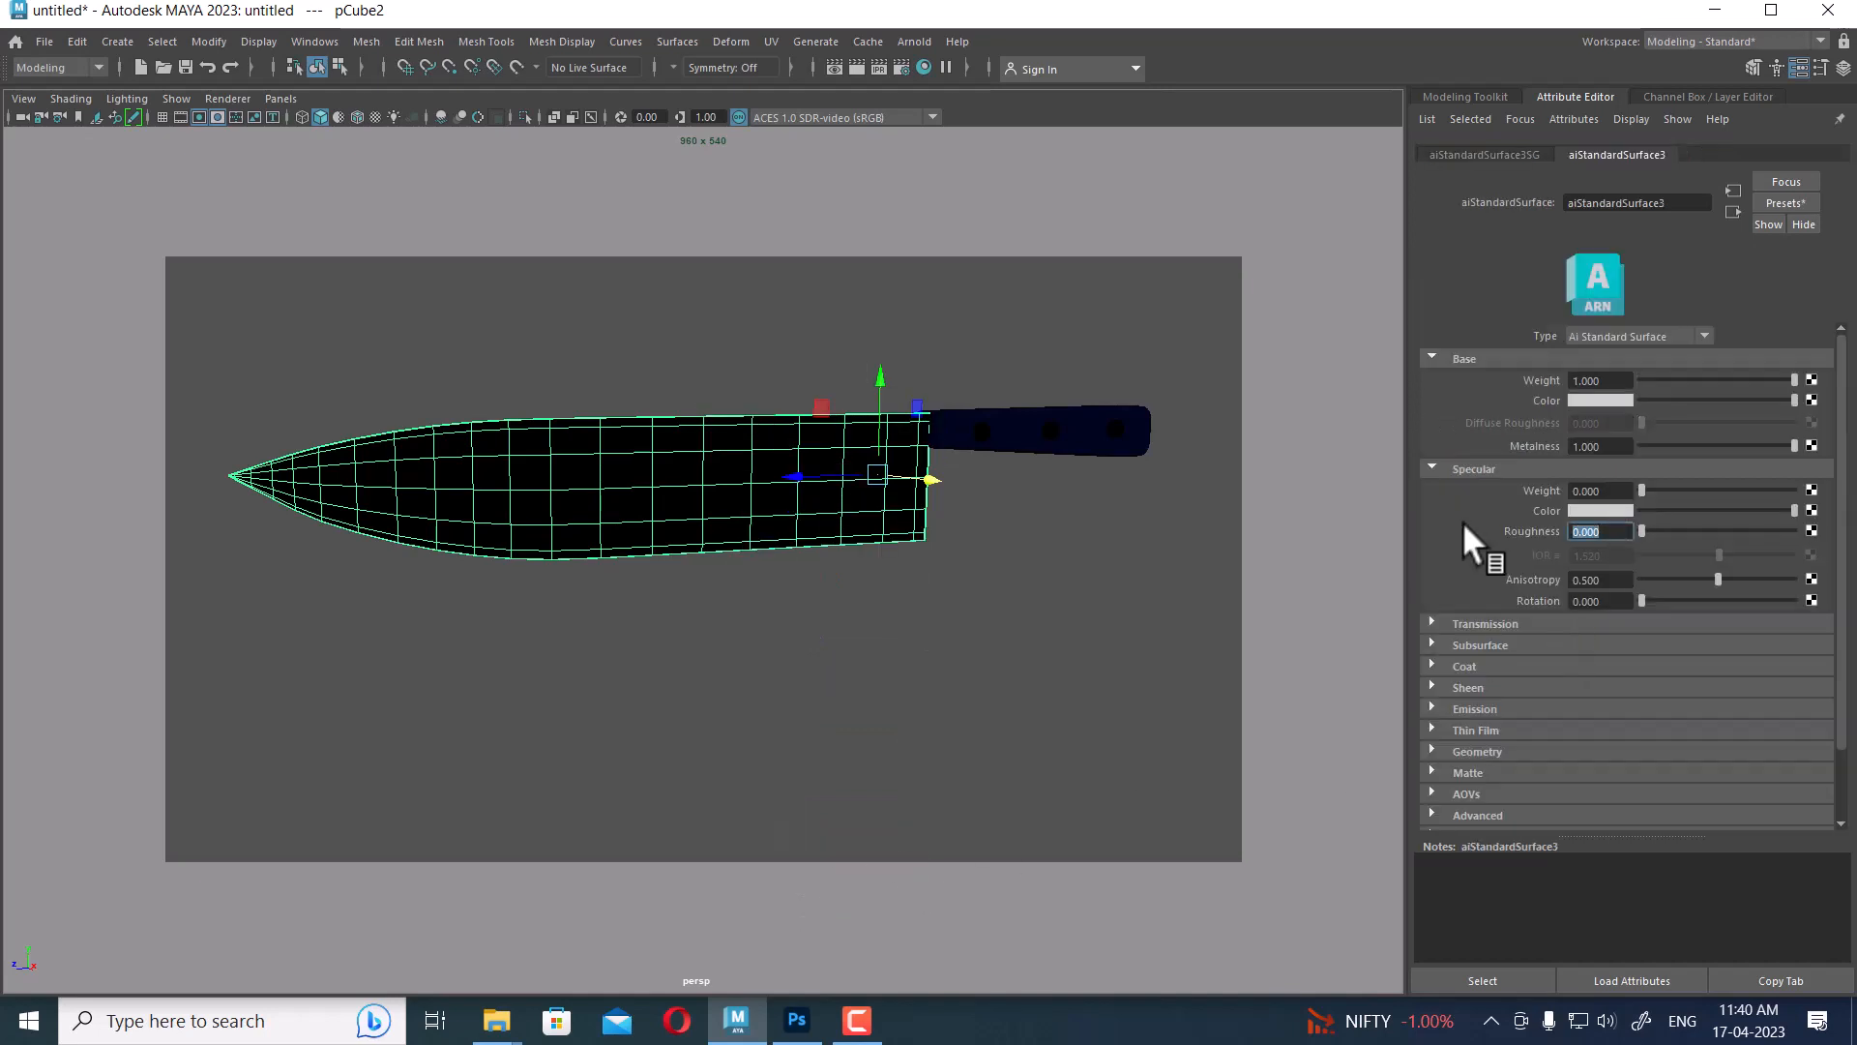
type("0.2")
key("Return")
left_click(857, 68)
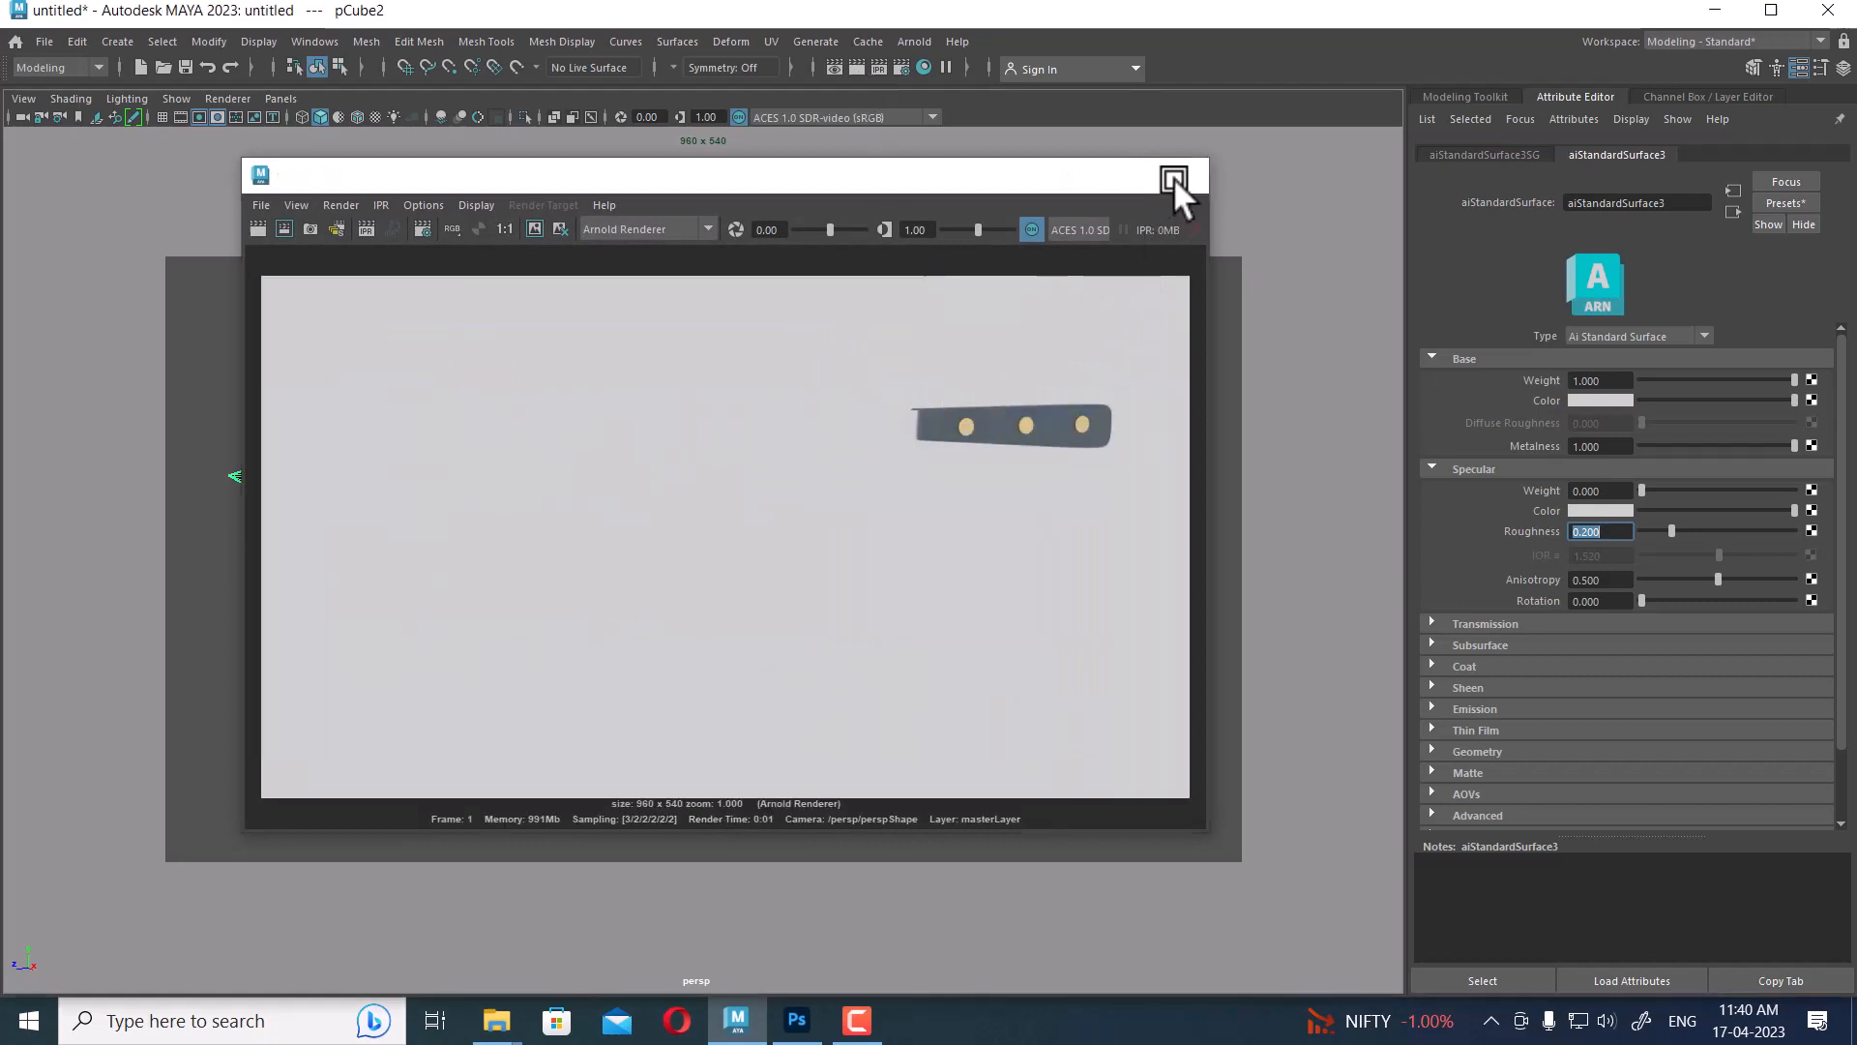
left_click(1179, 175)
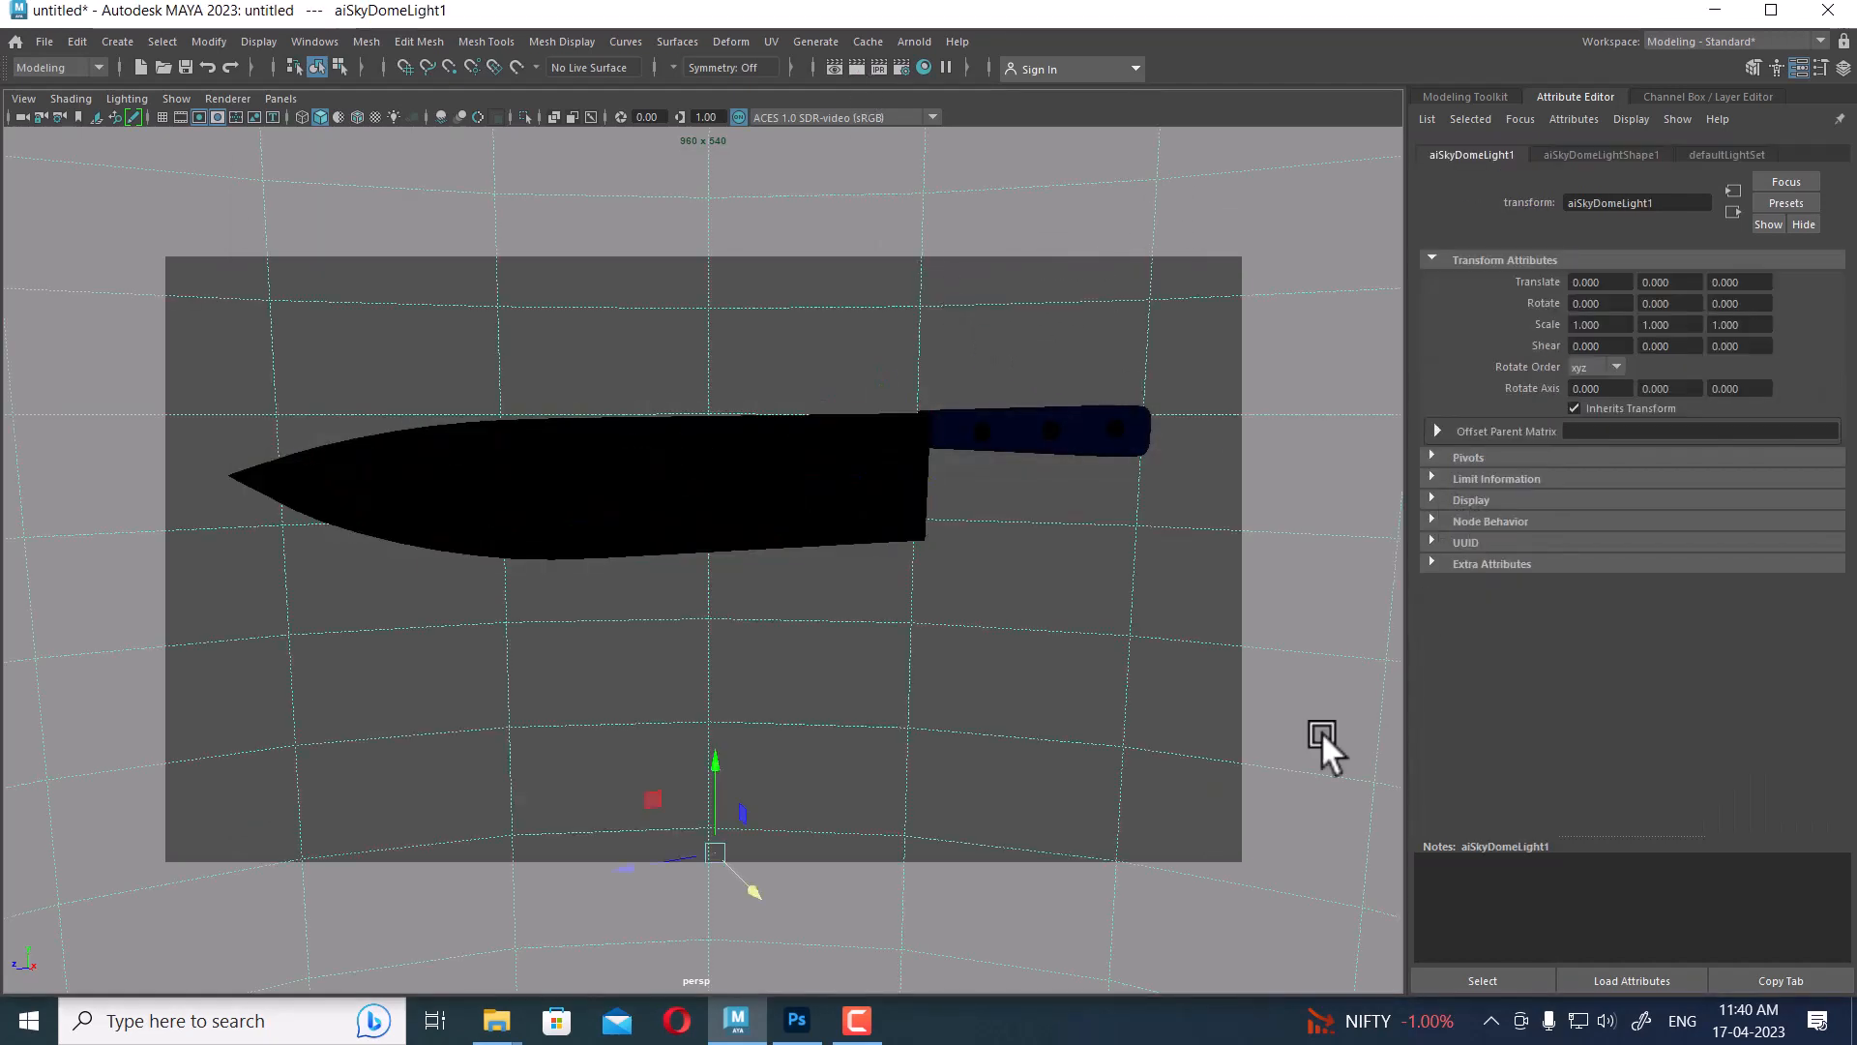
Switch to Chrome, open Poly Haven's HDRIs page from the hdri search results and browse the Indoor category
left_click(857, 1020)
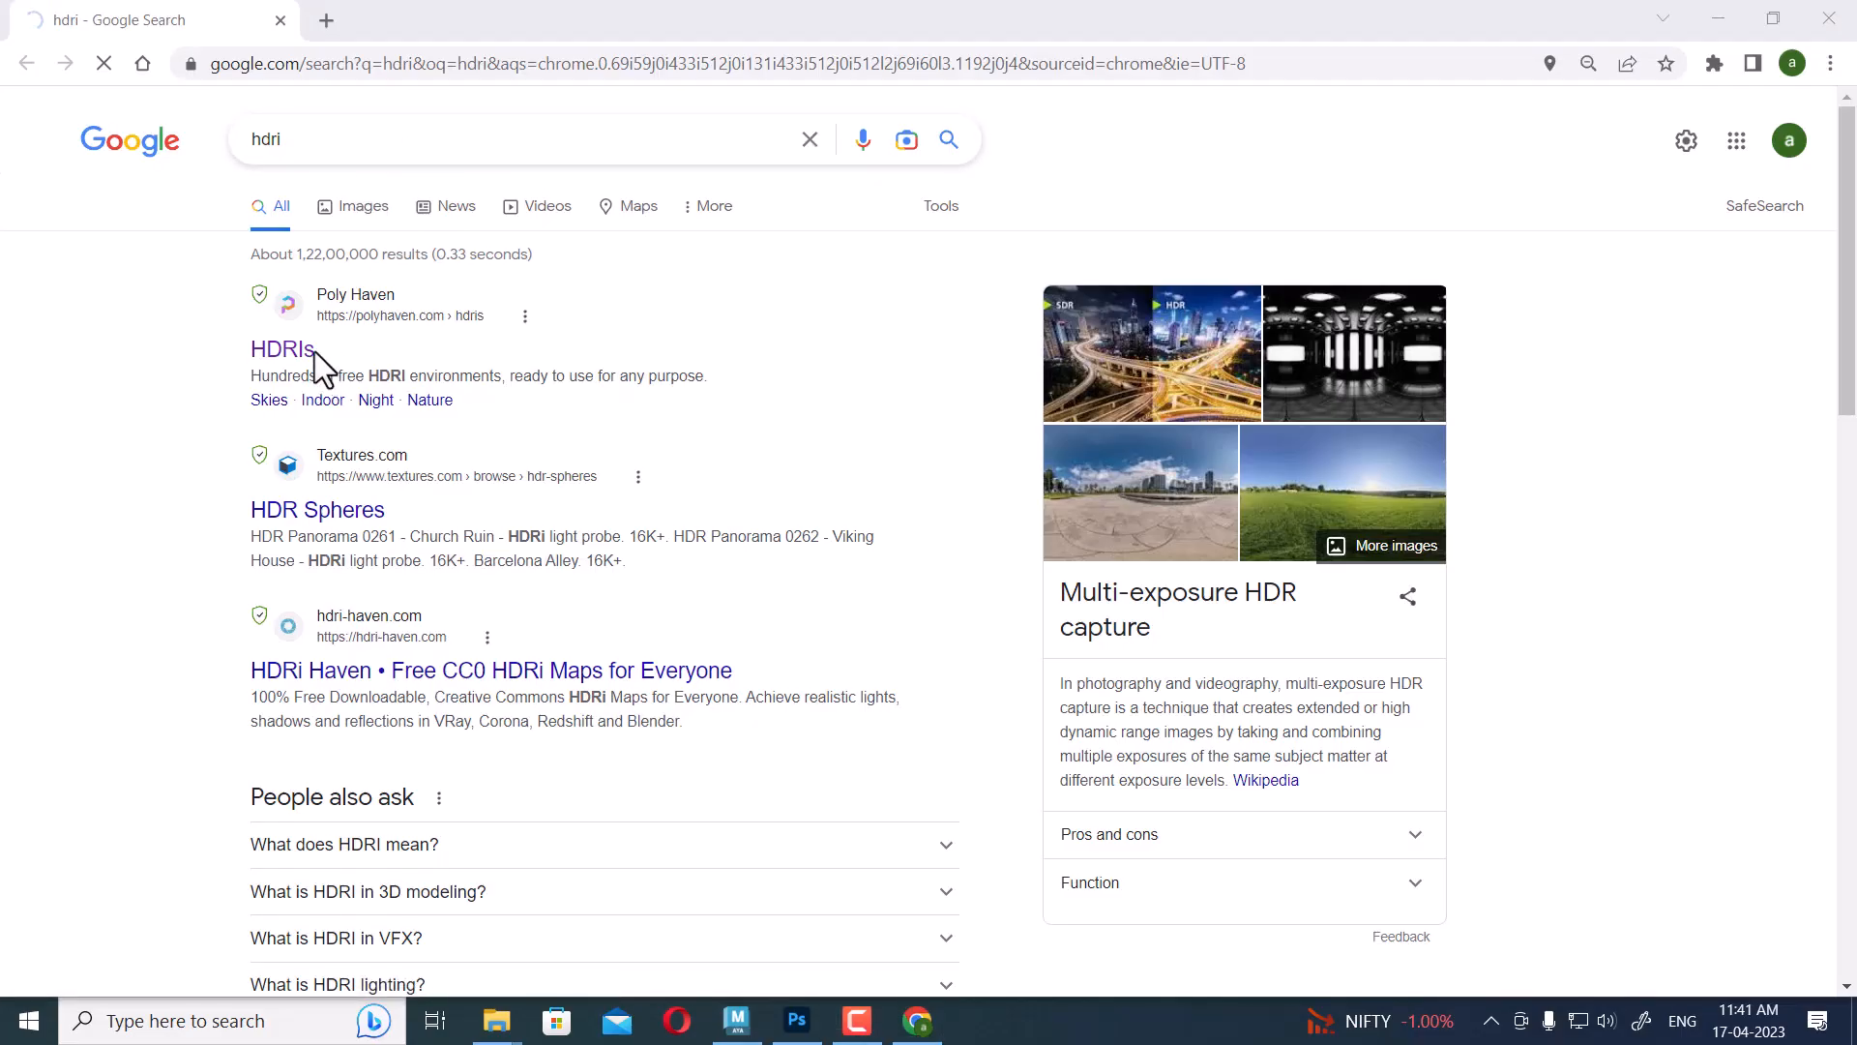
left_click(290, 354)
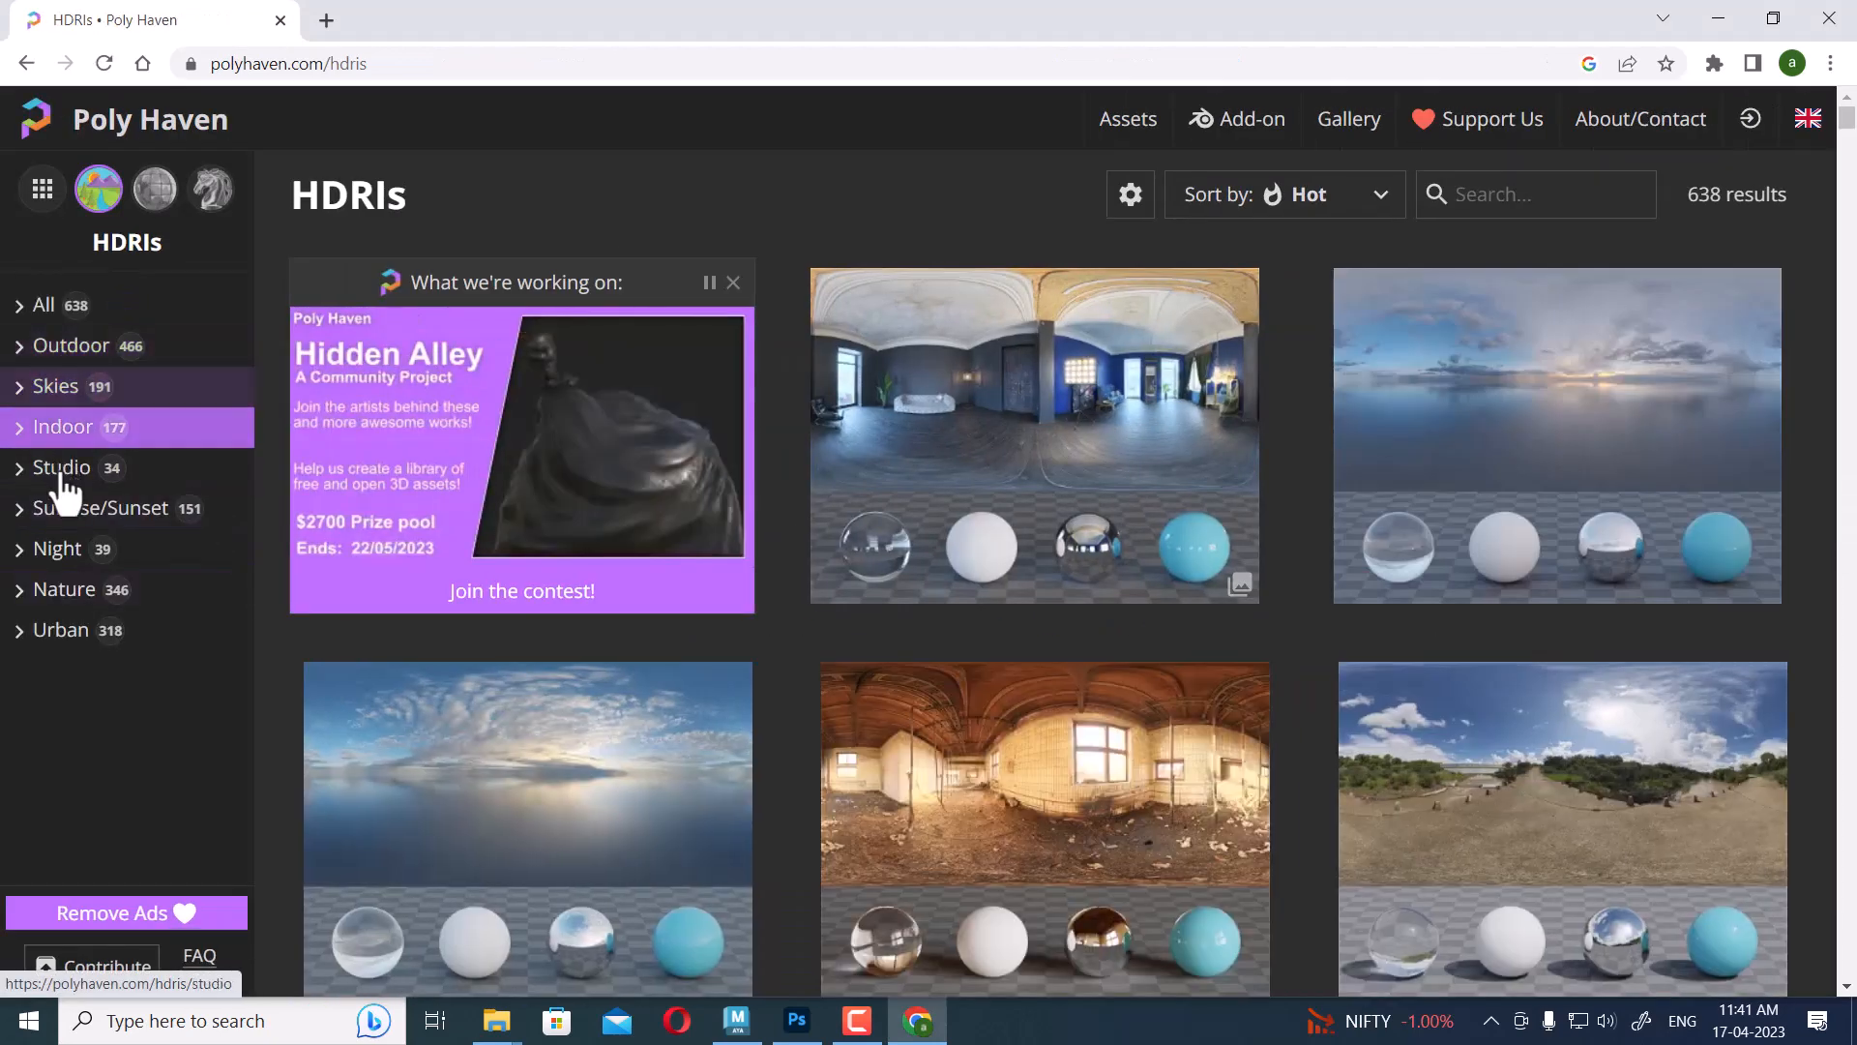
left_click(107, 430)
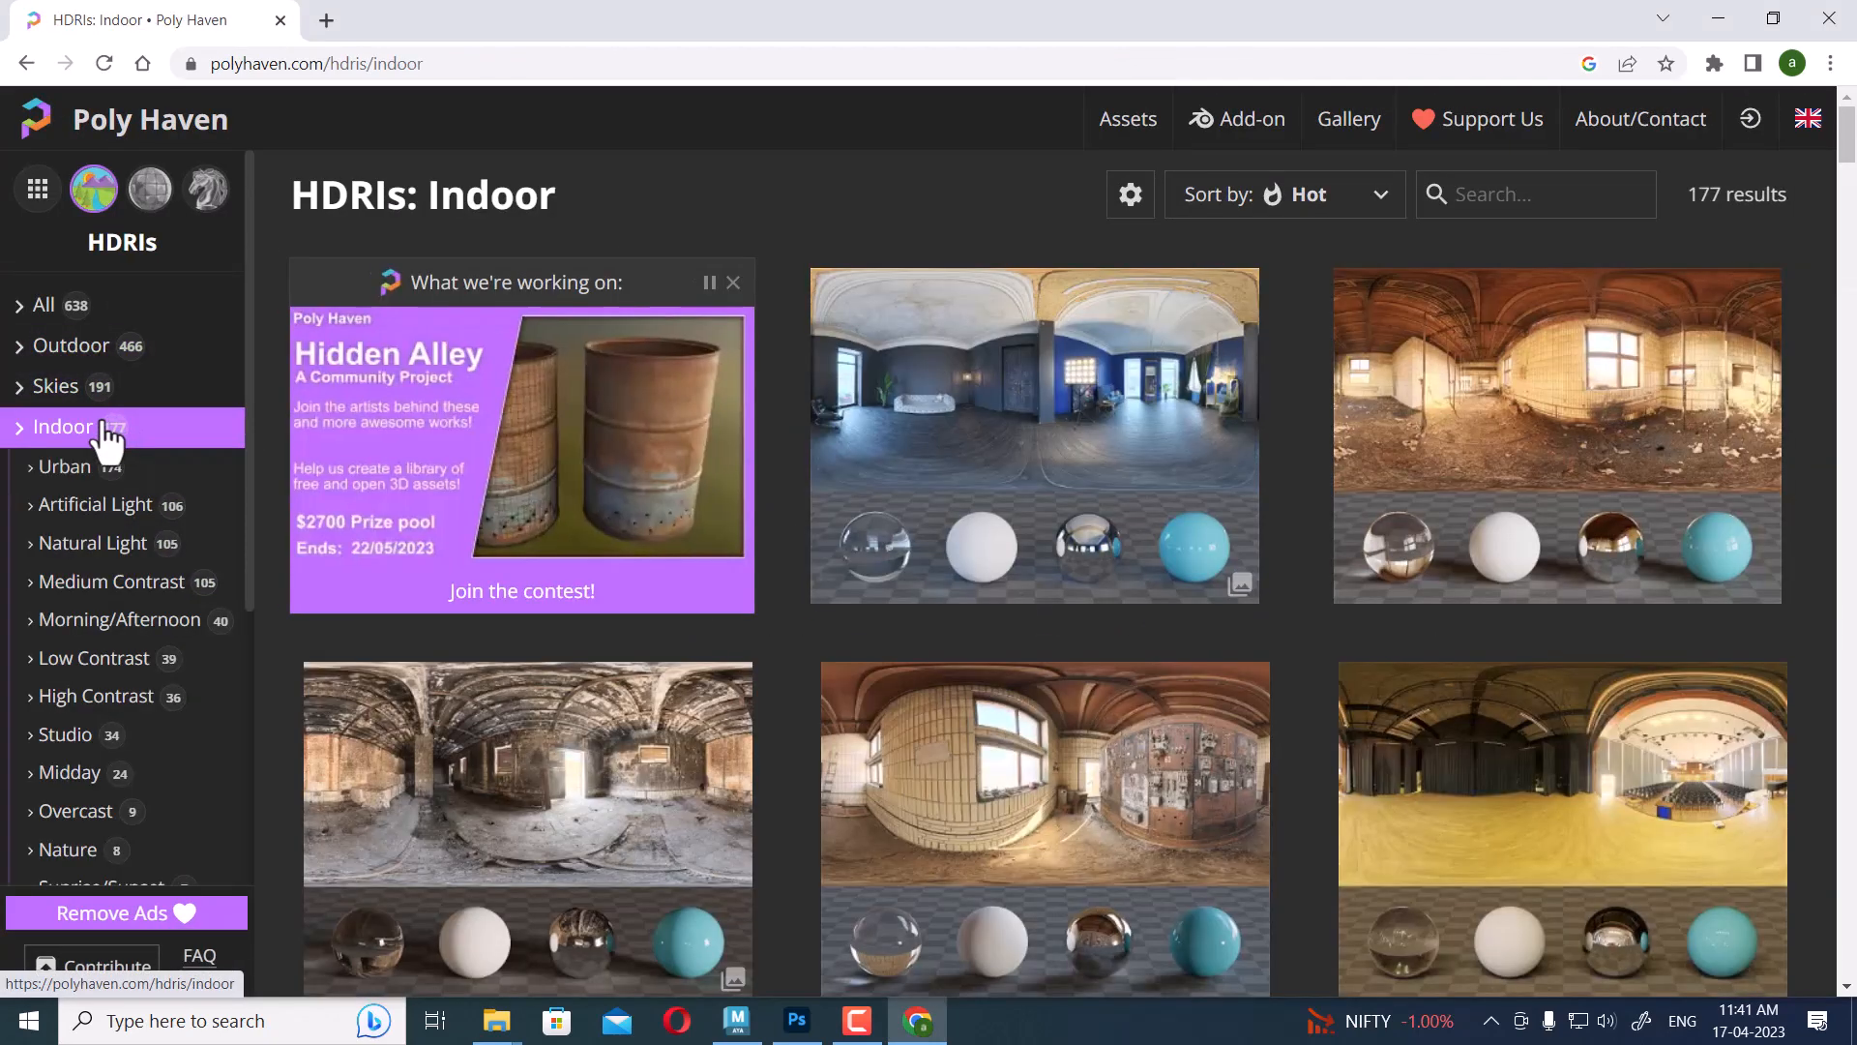
scroll(1006, 580, "down", 2)
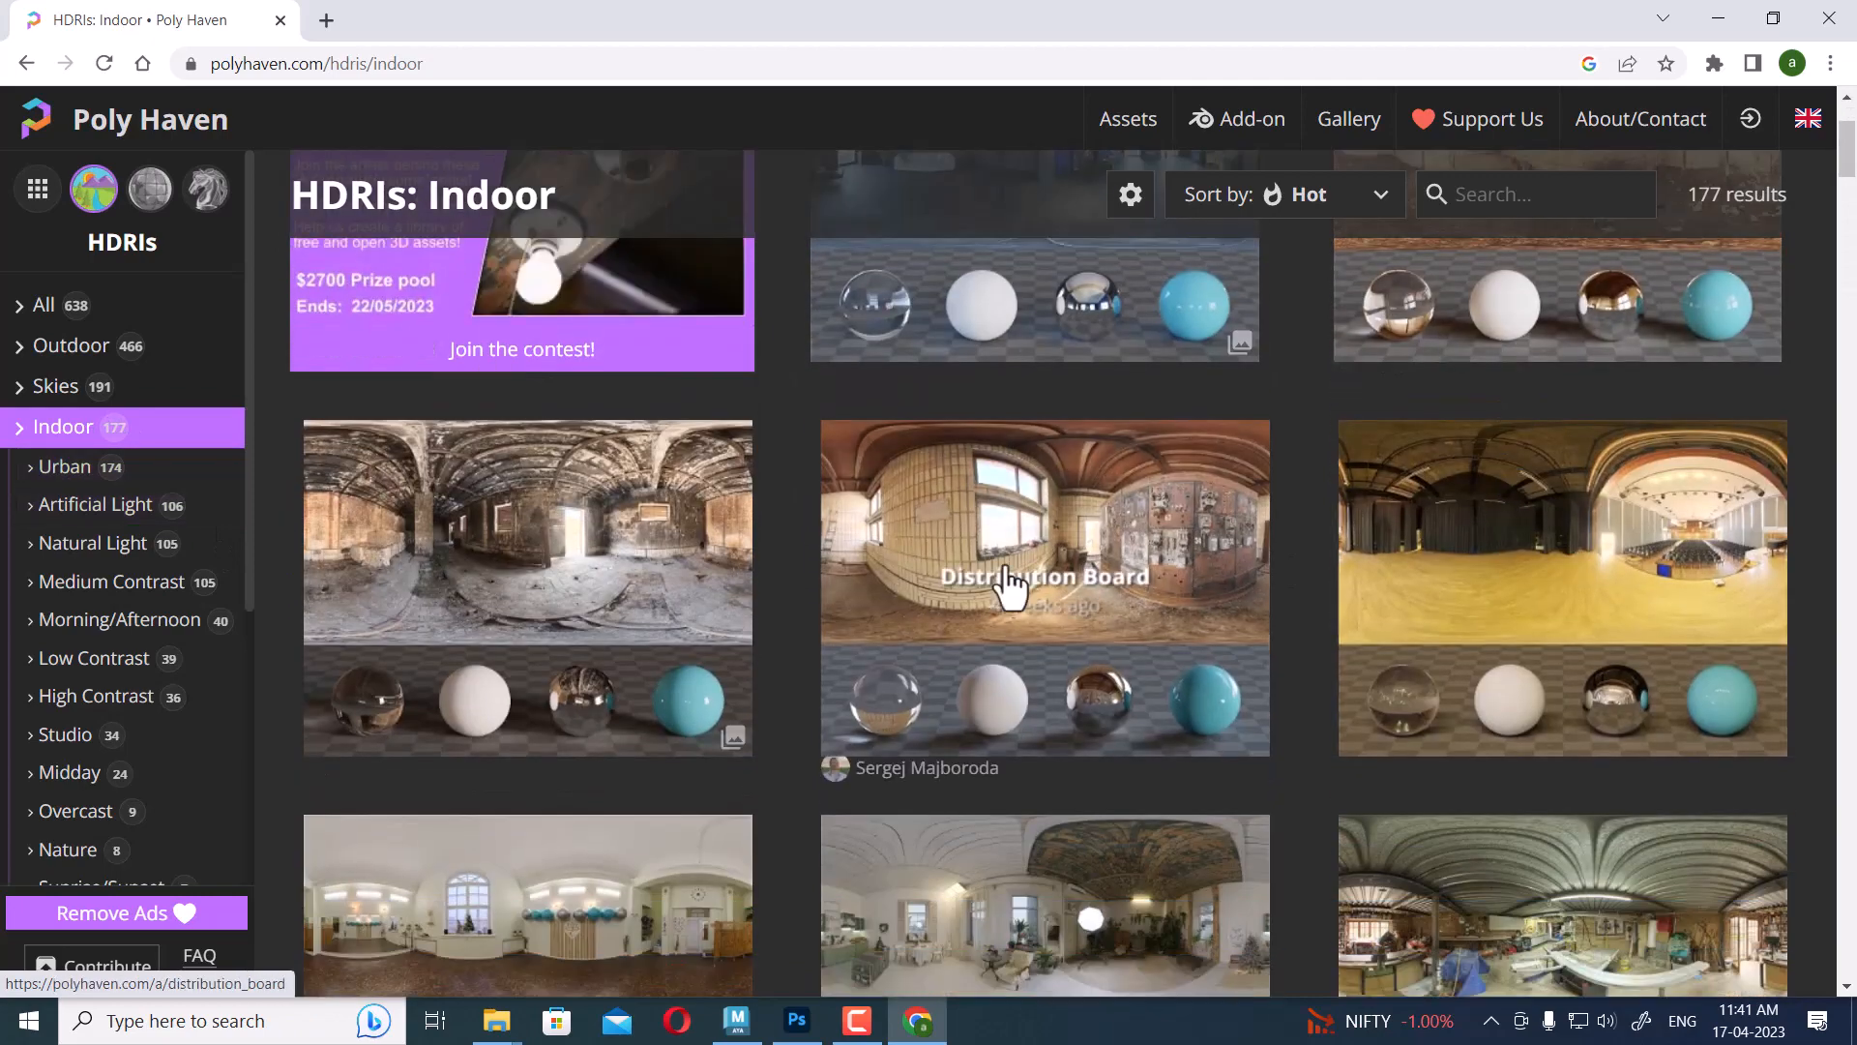
scroll(1006, 580, "down", 2)
scroll(1161, 619, "down", 1)
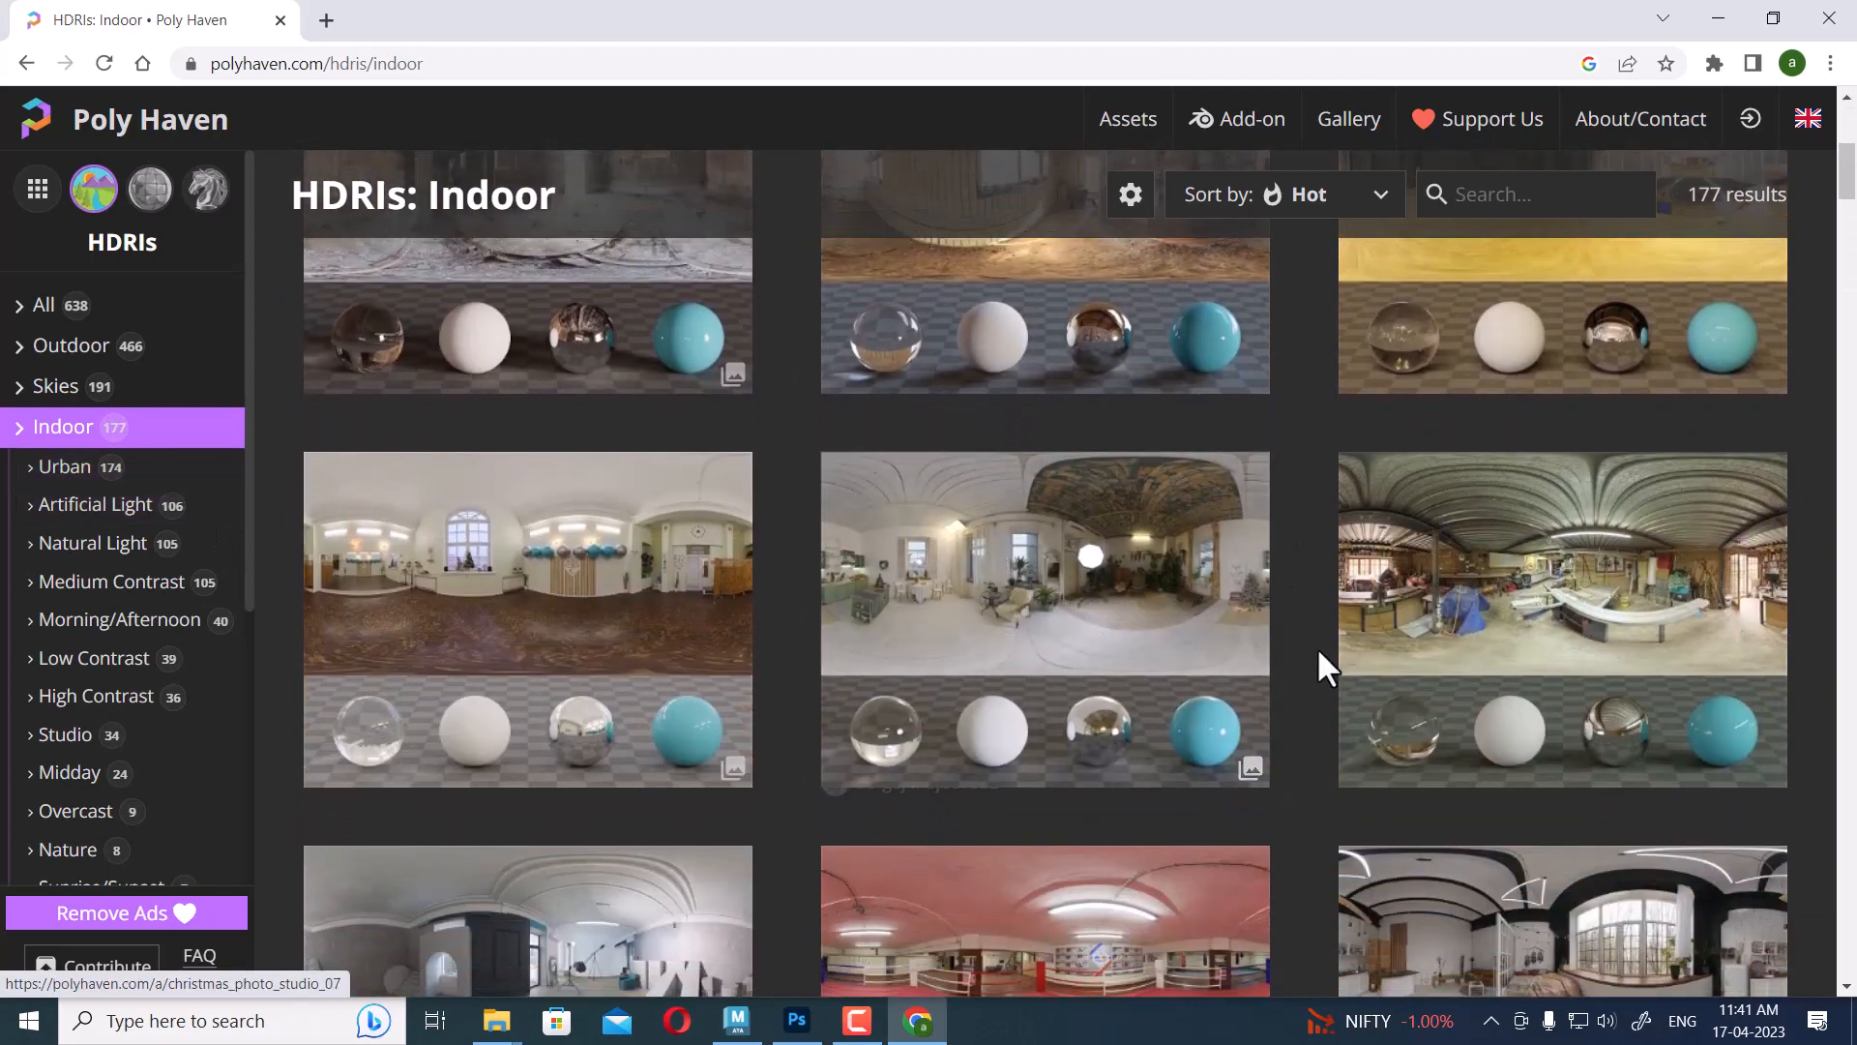
Download the Christmas Photo Studio 07 HDRI as an EXR at 1K resolution
left_click(1138, 581)
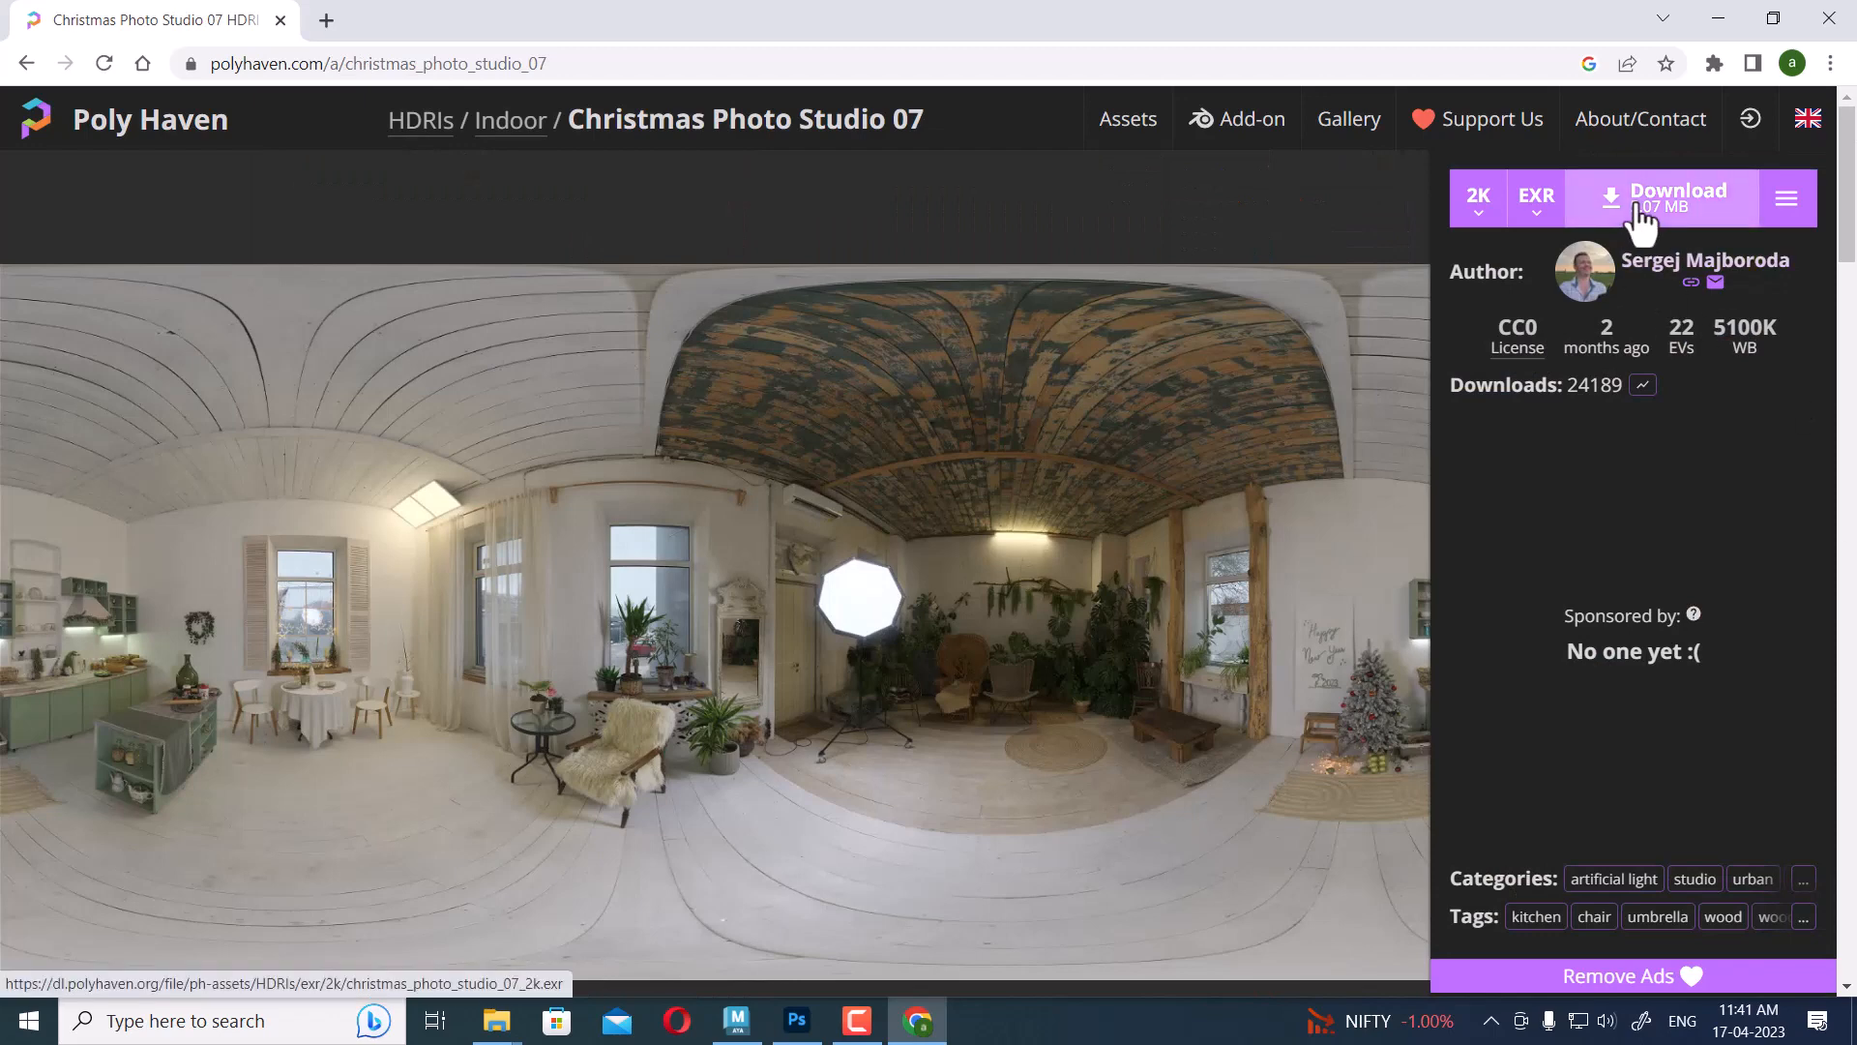
left_click(1478, 203)
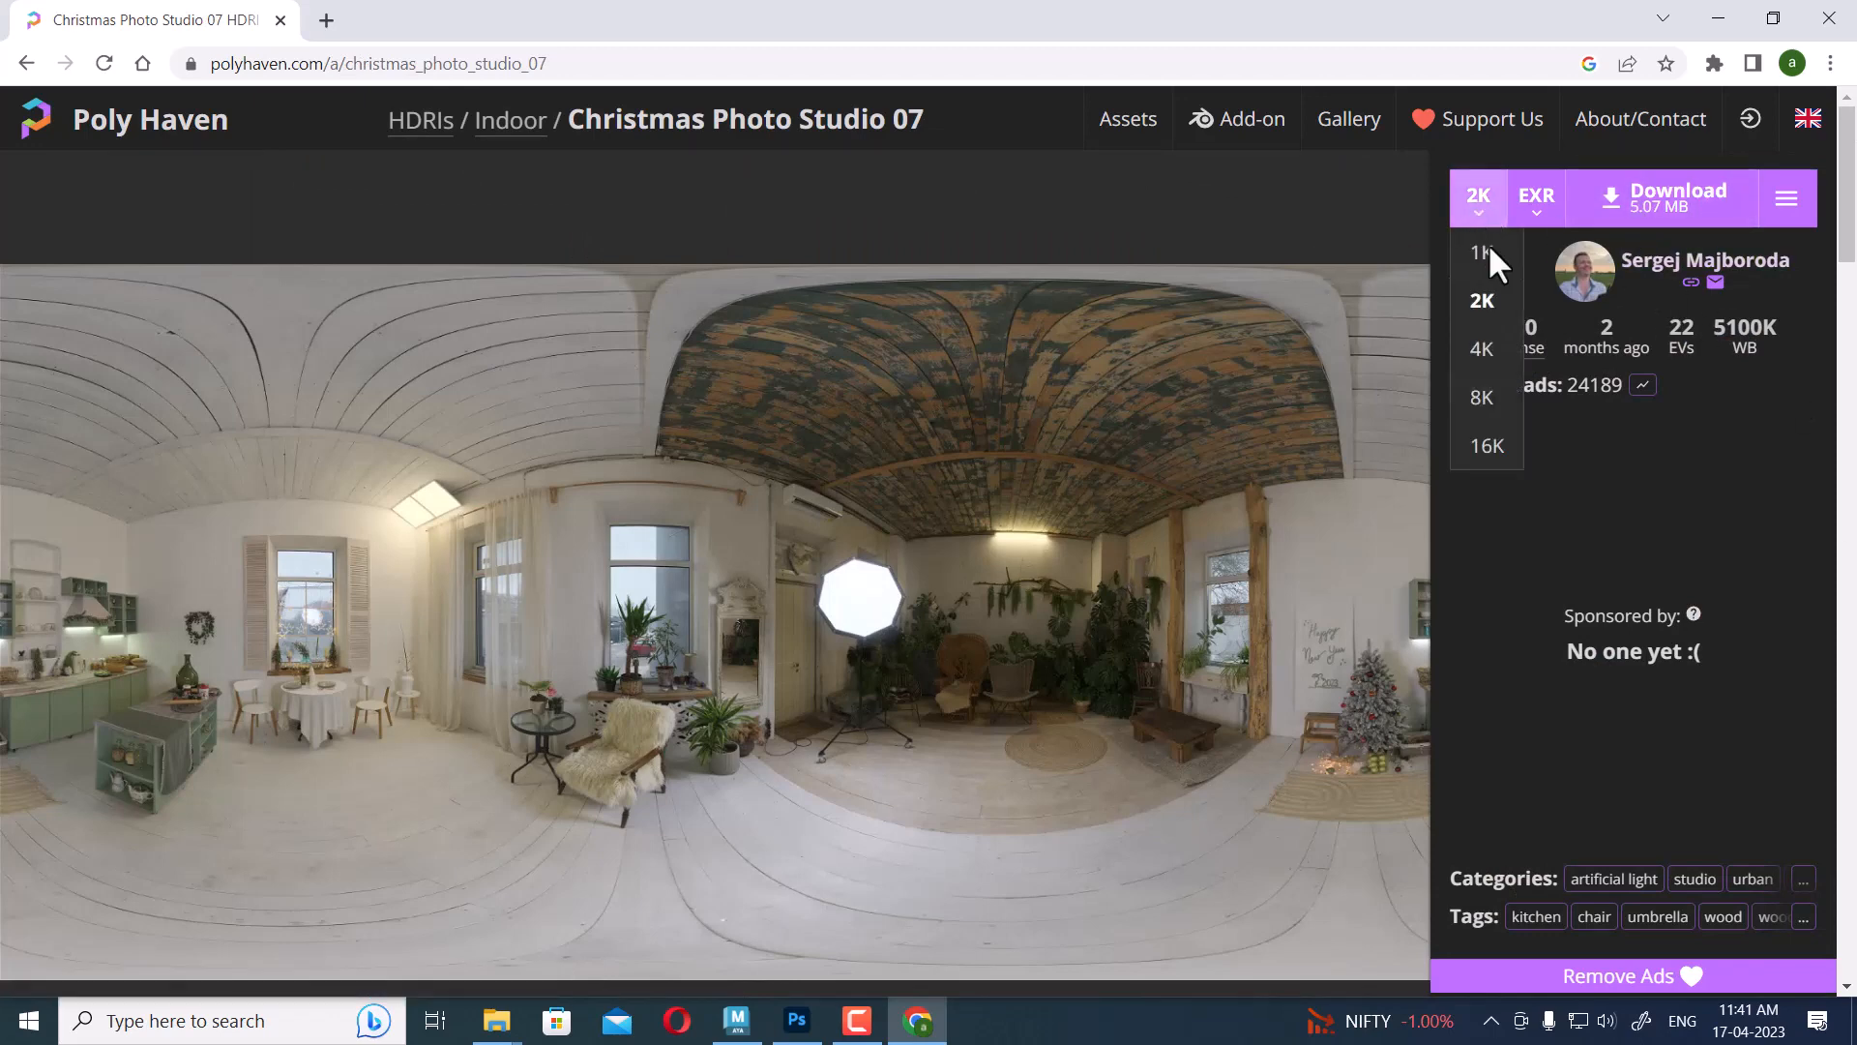
left_click(1483, 253)
left_click(1641, 203)
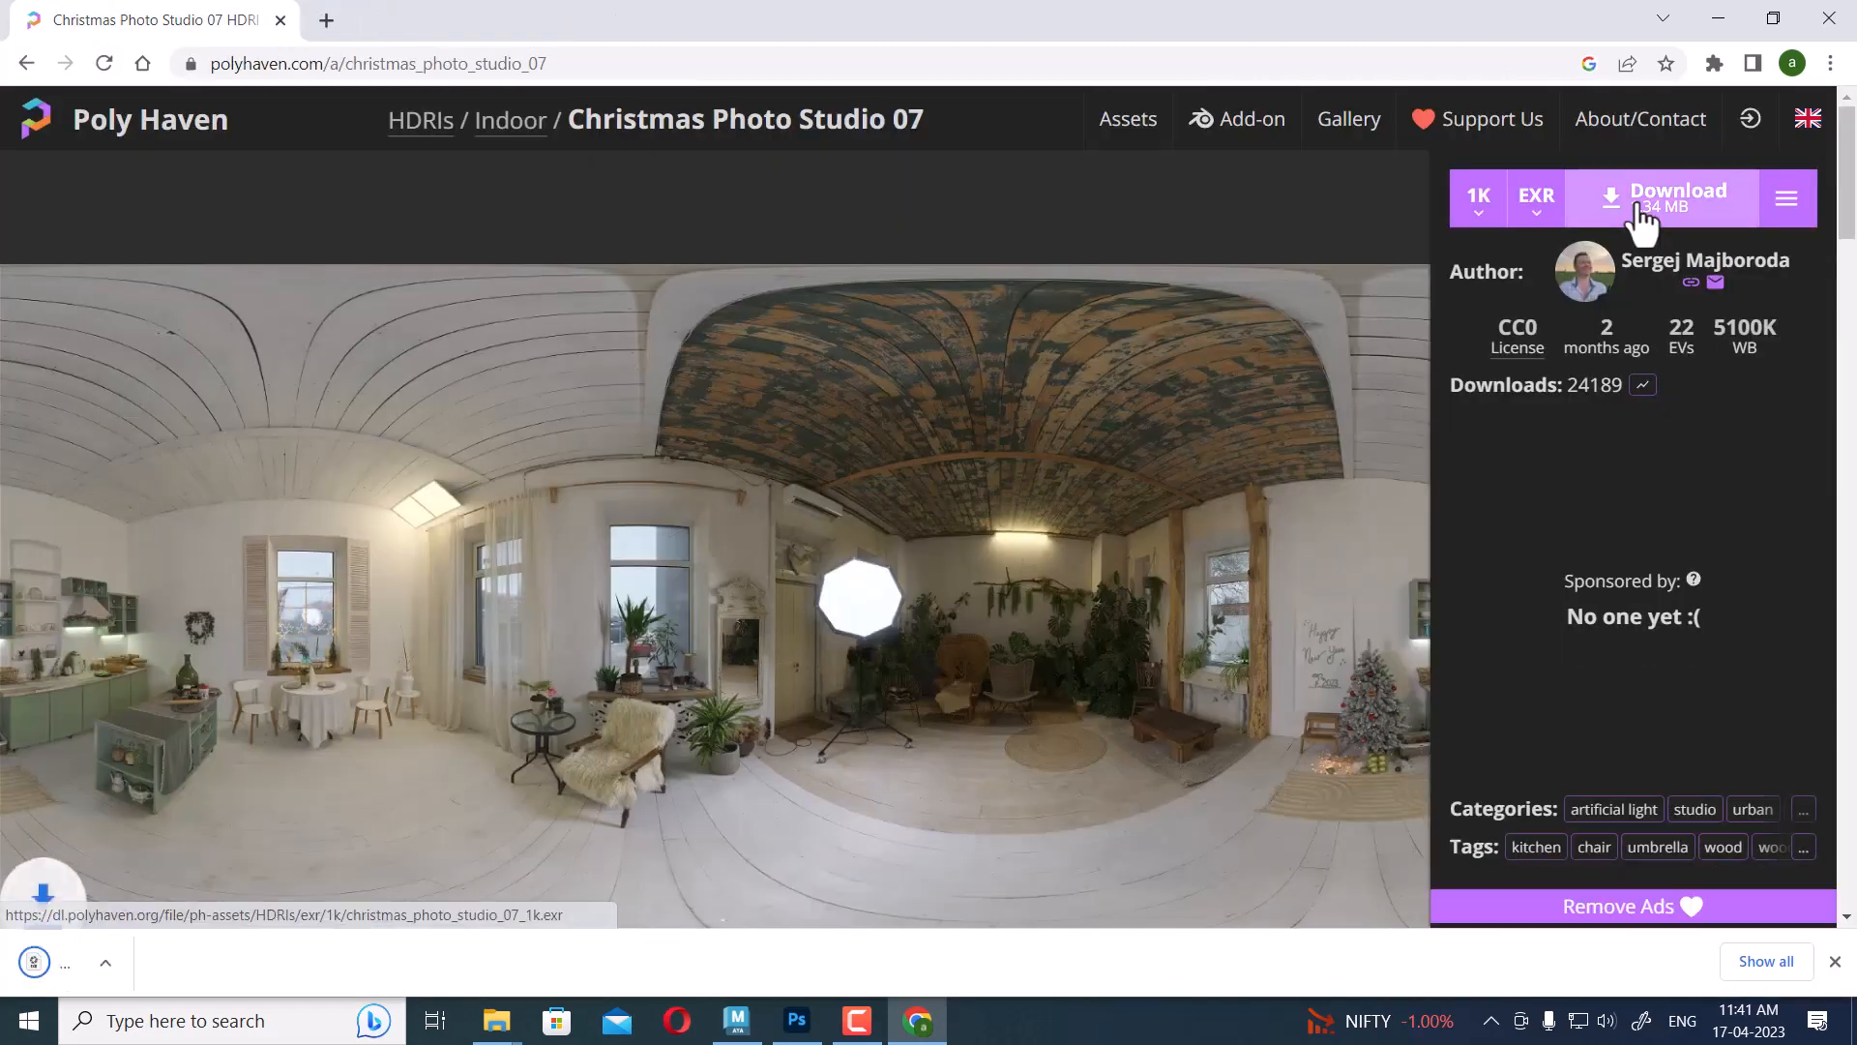
Place the downloaded christmas_photo_studio_07_1k.exr in the props 3 folder beside the knife reference and select that folder's path for copying
left_click(256, 961)
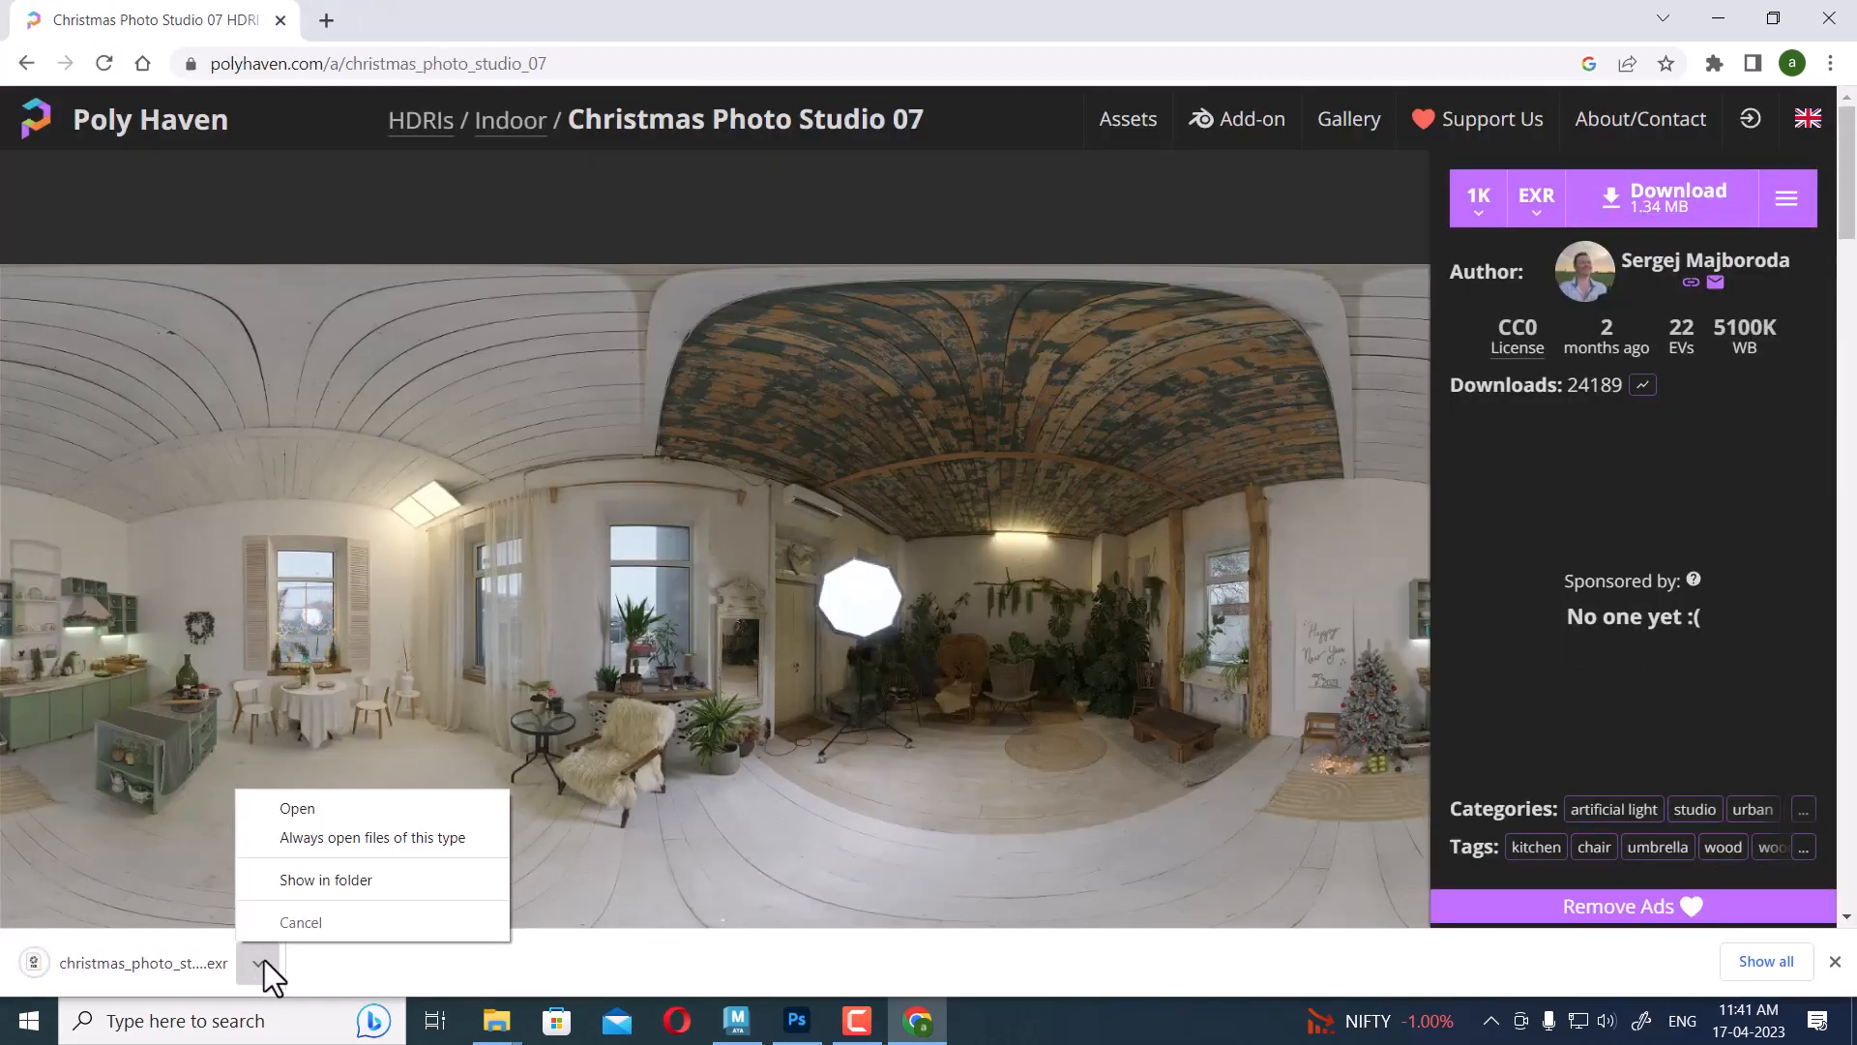
left_click(357, 880)
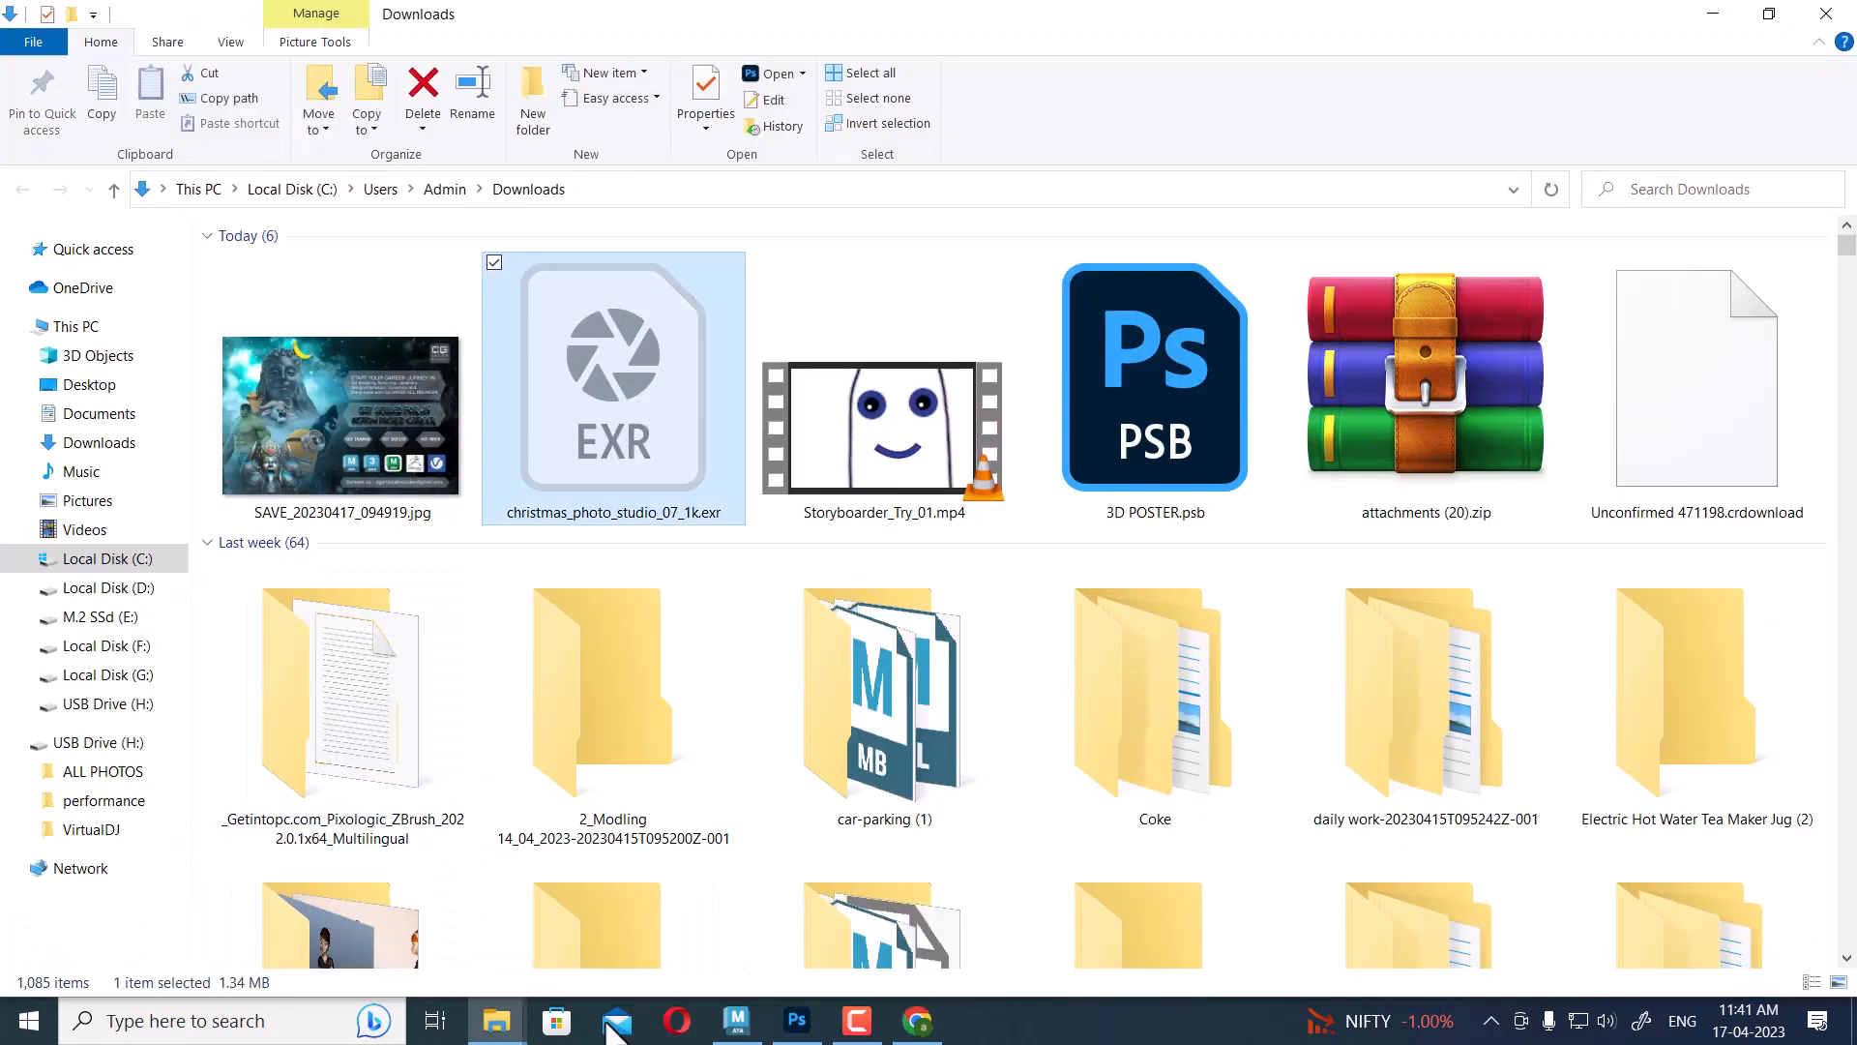
mouse_move(503, 1023)
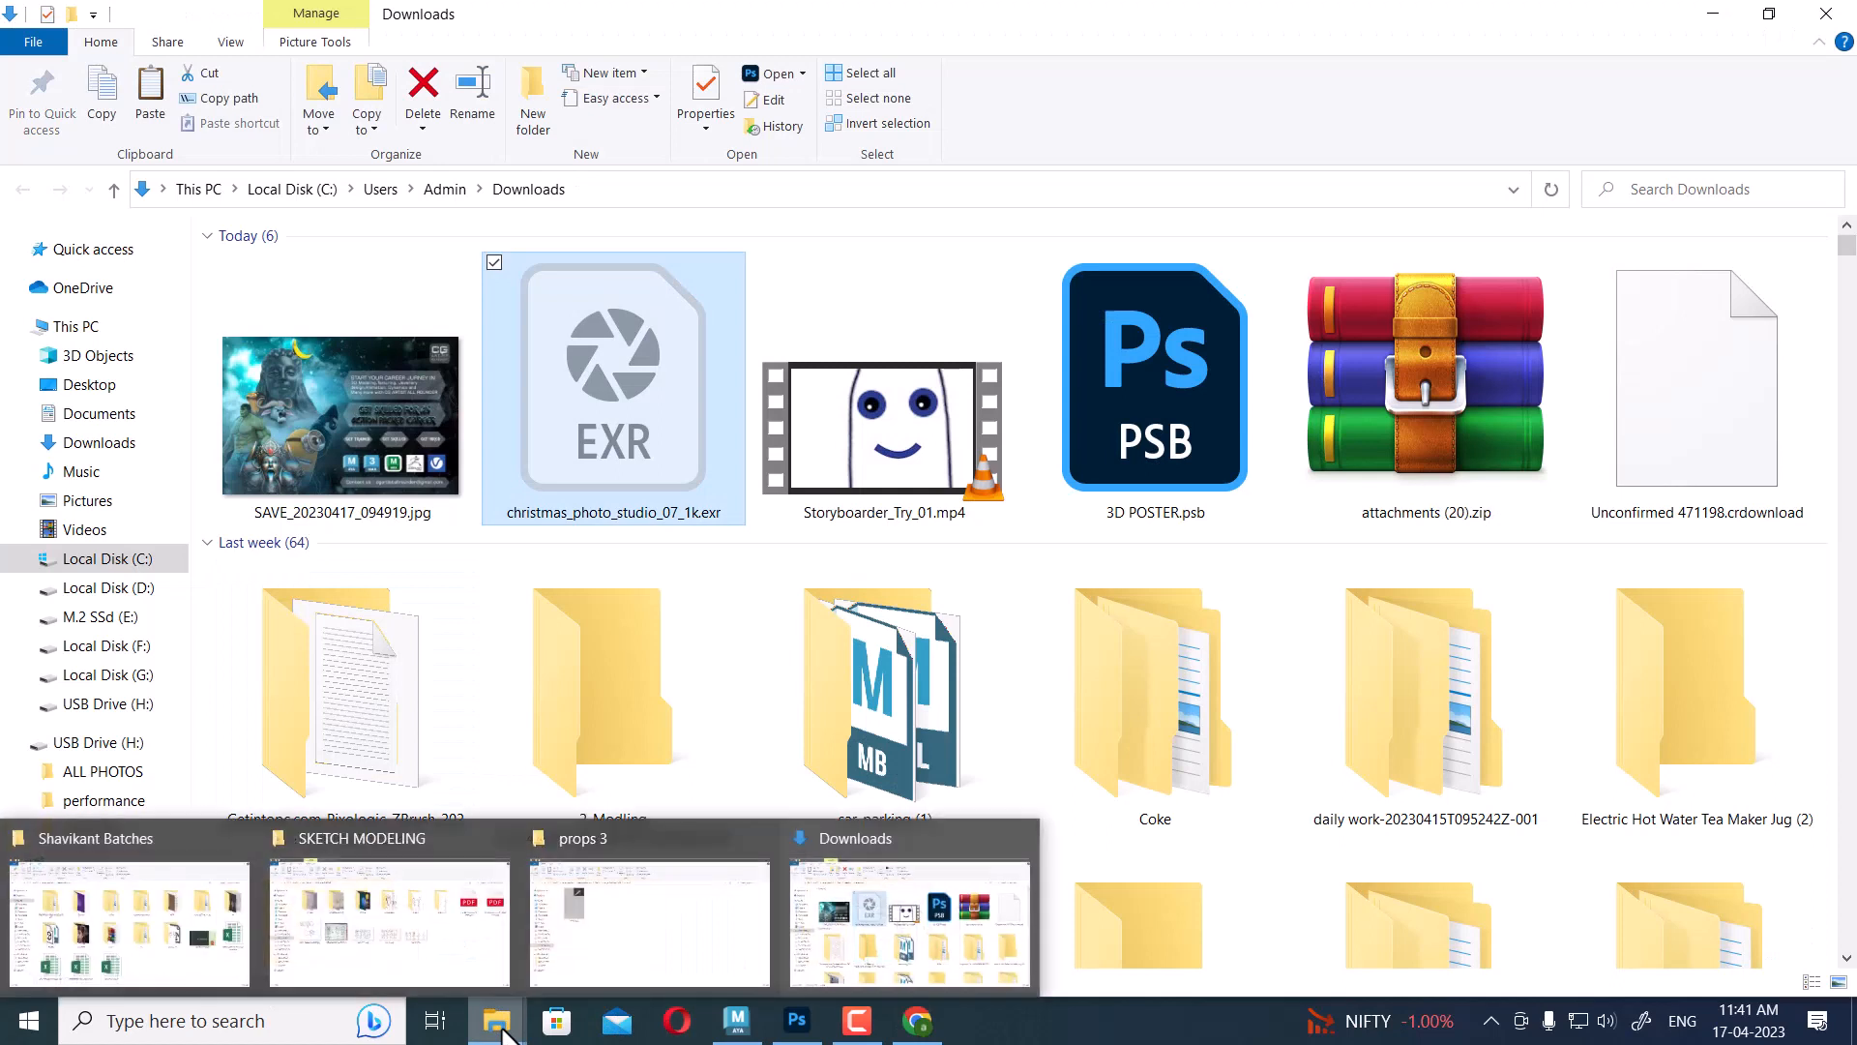
left_click(601, 957)
right_click(897, 523)
left_click(764, 702)
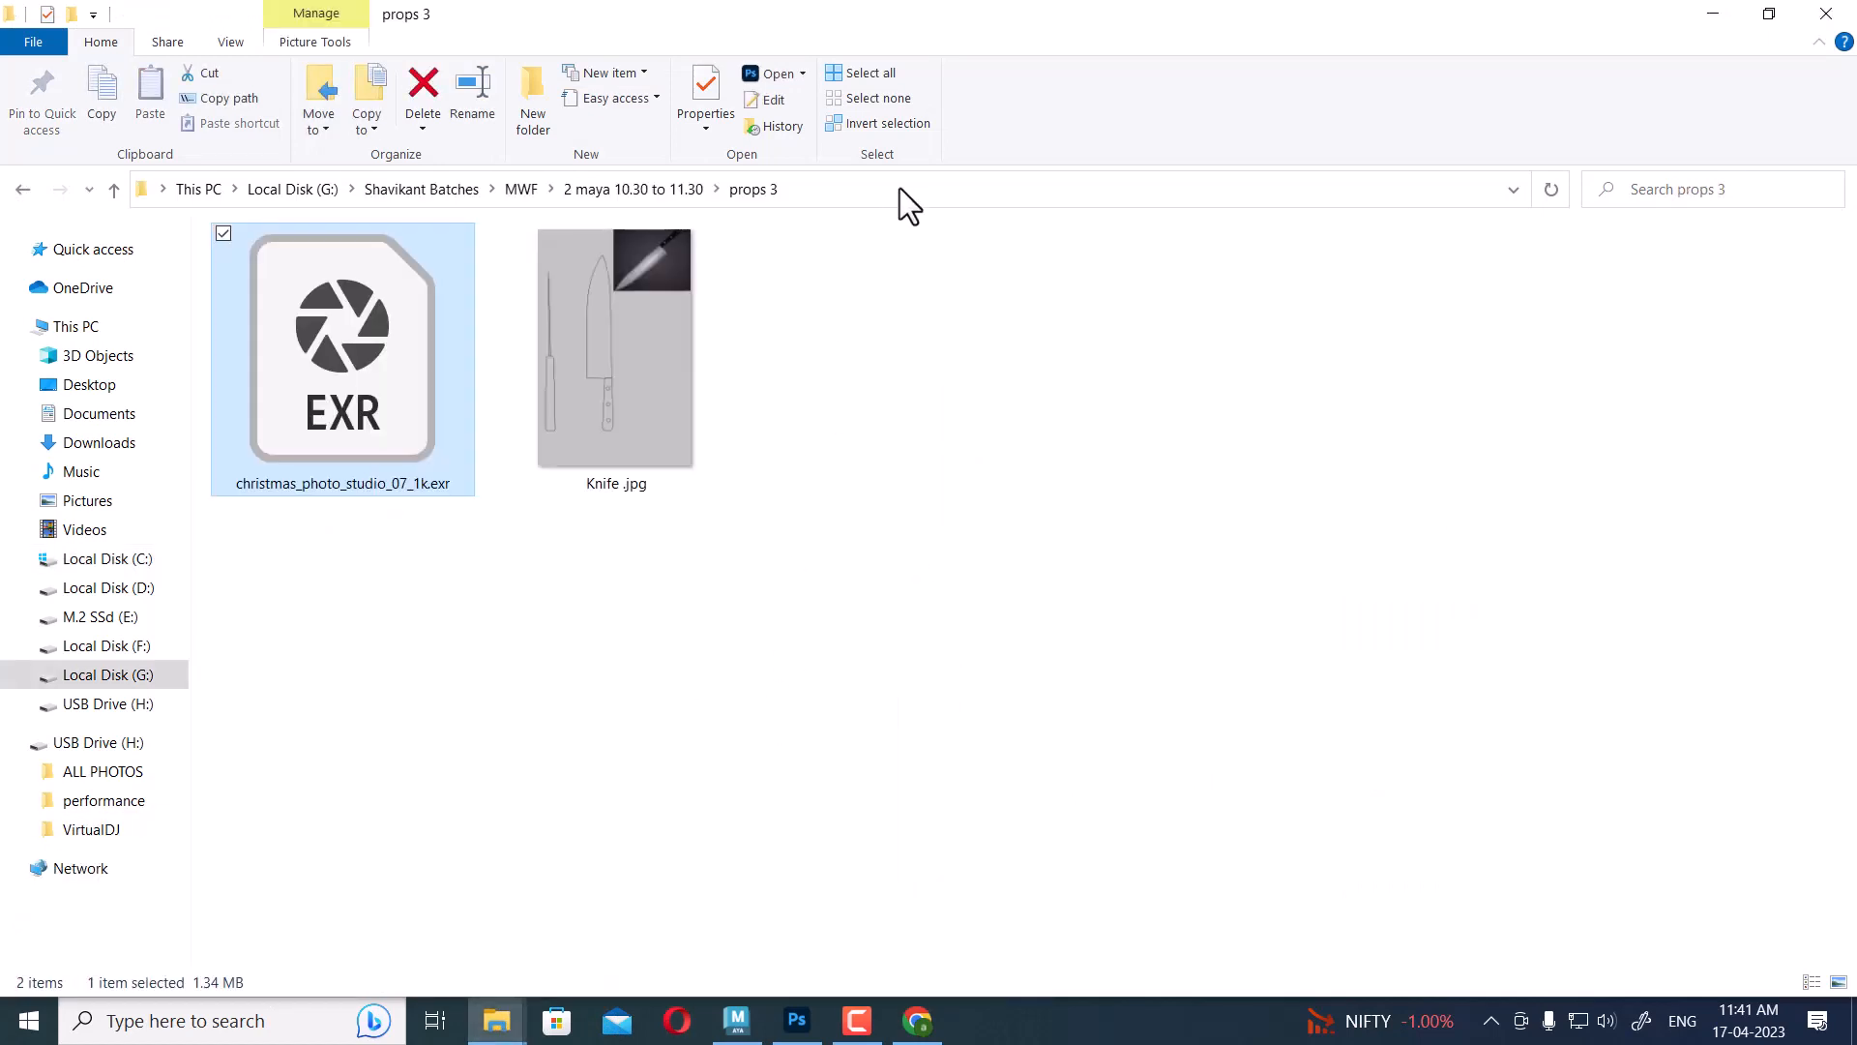
left_click(899, 189)
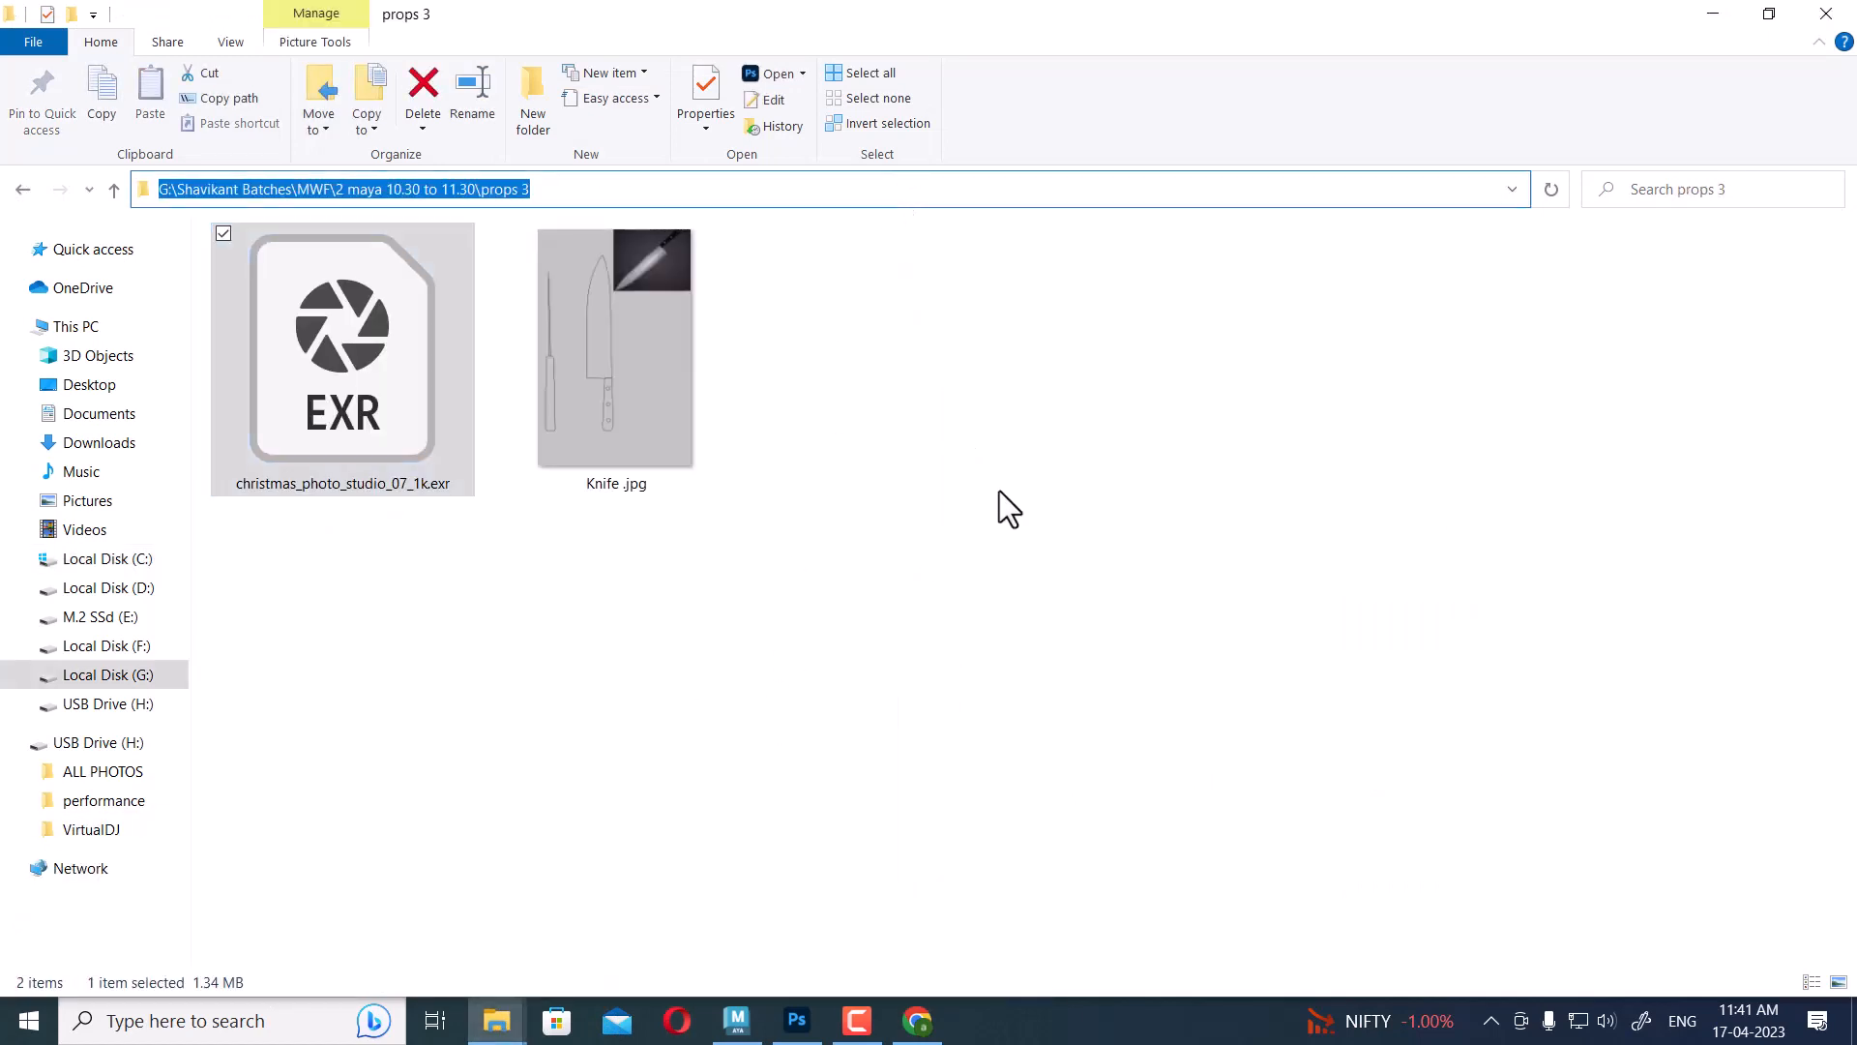
Switch to Maya and connect a File texture to the color of the aiSkyDomeLight1 skydome light
left_click(737, 1021)
key("ctrl+a")
key("ctrl+a")
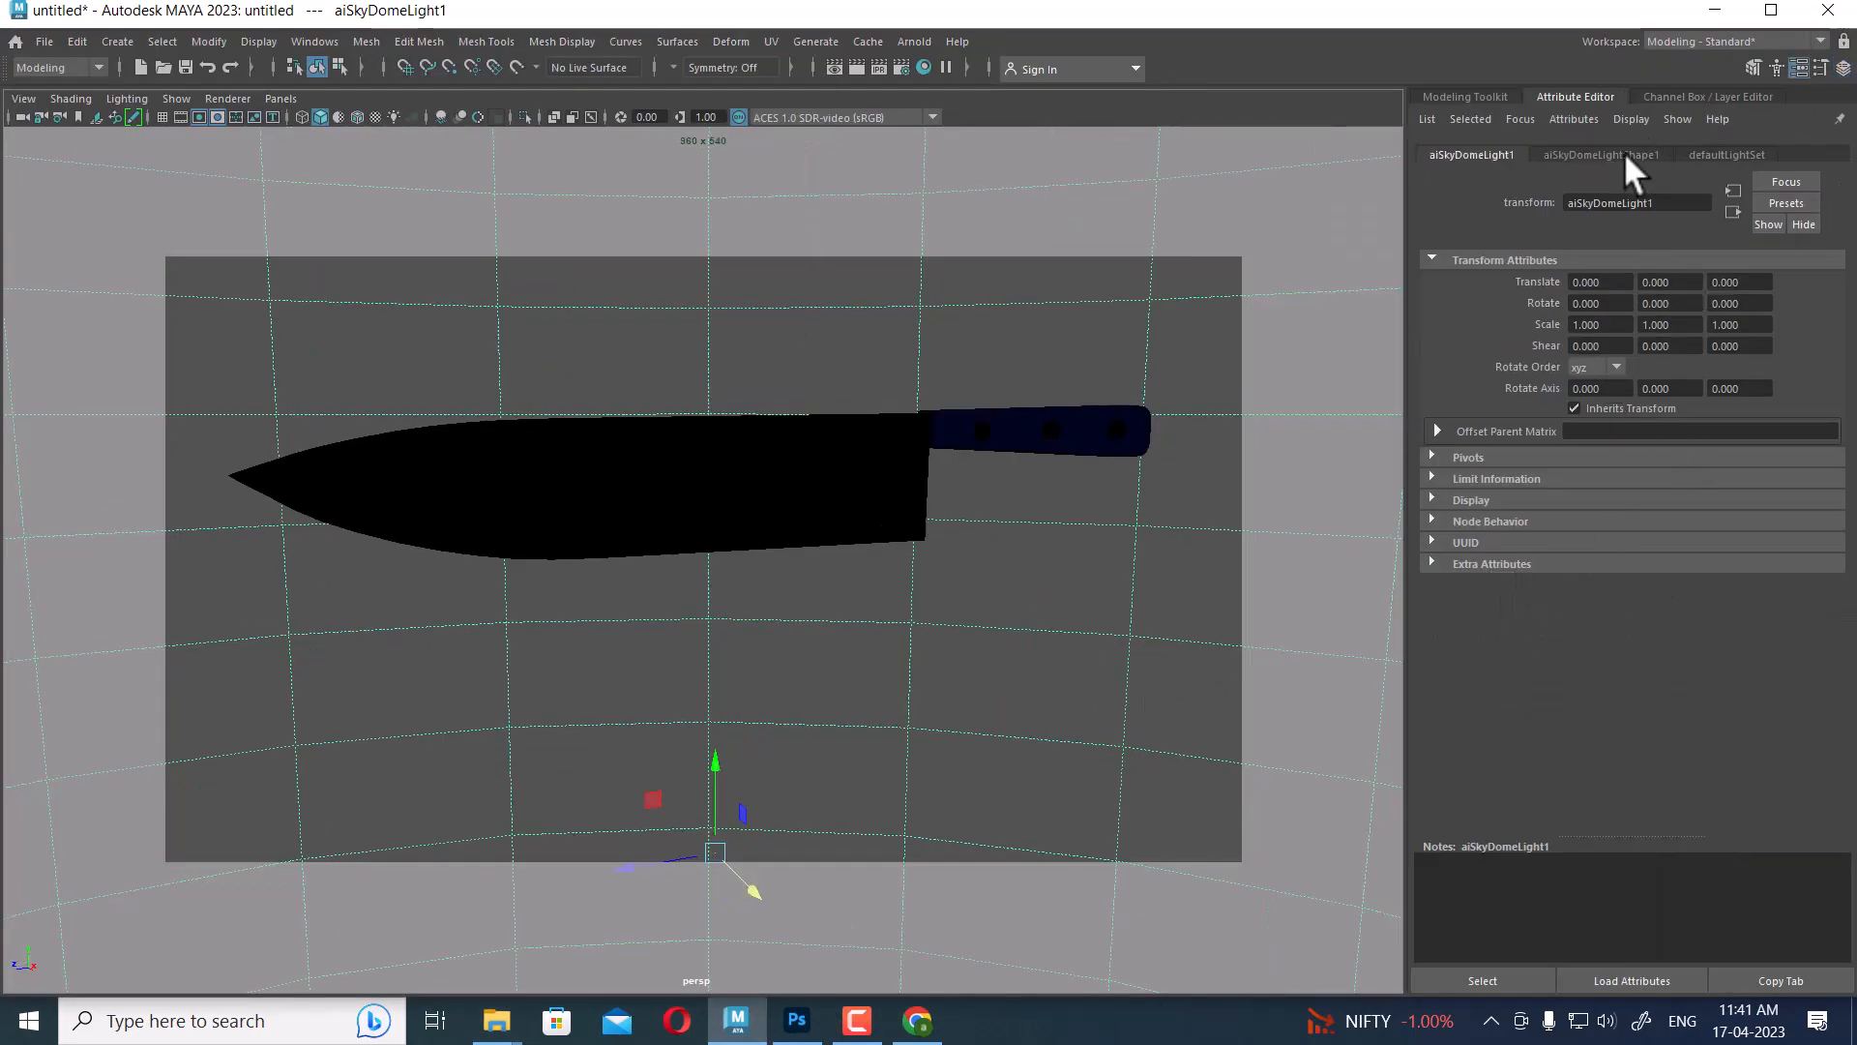
left_click(1623, 153)
left_click(1810, 356)
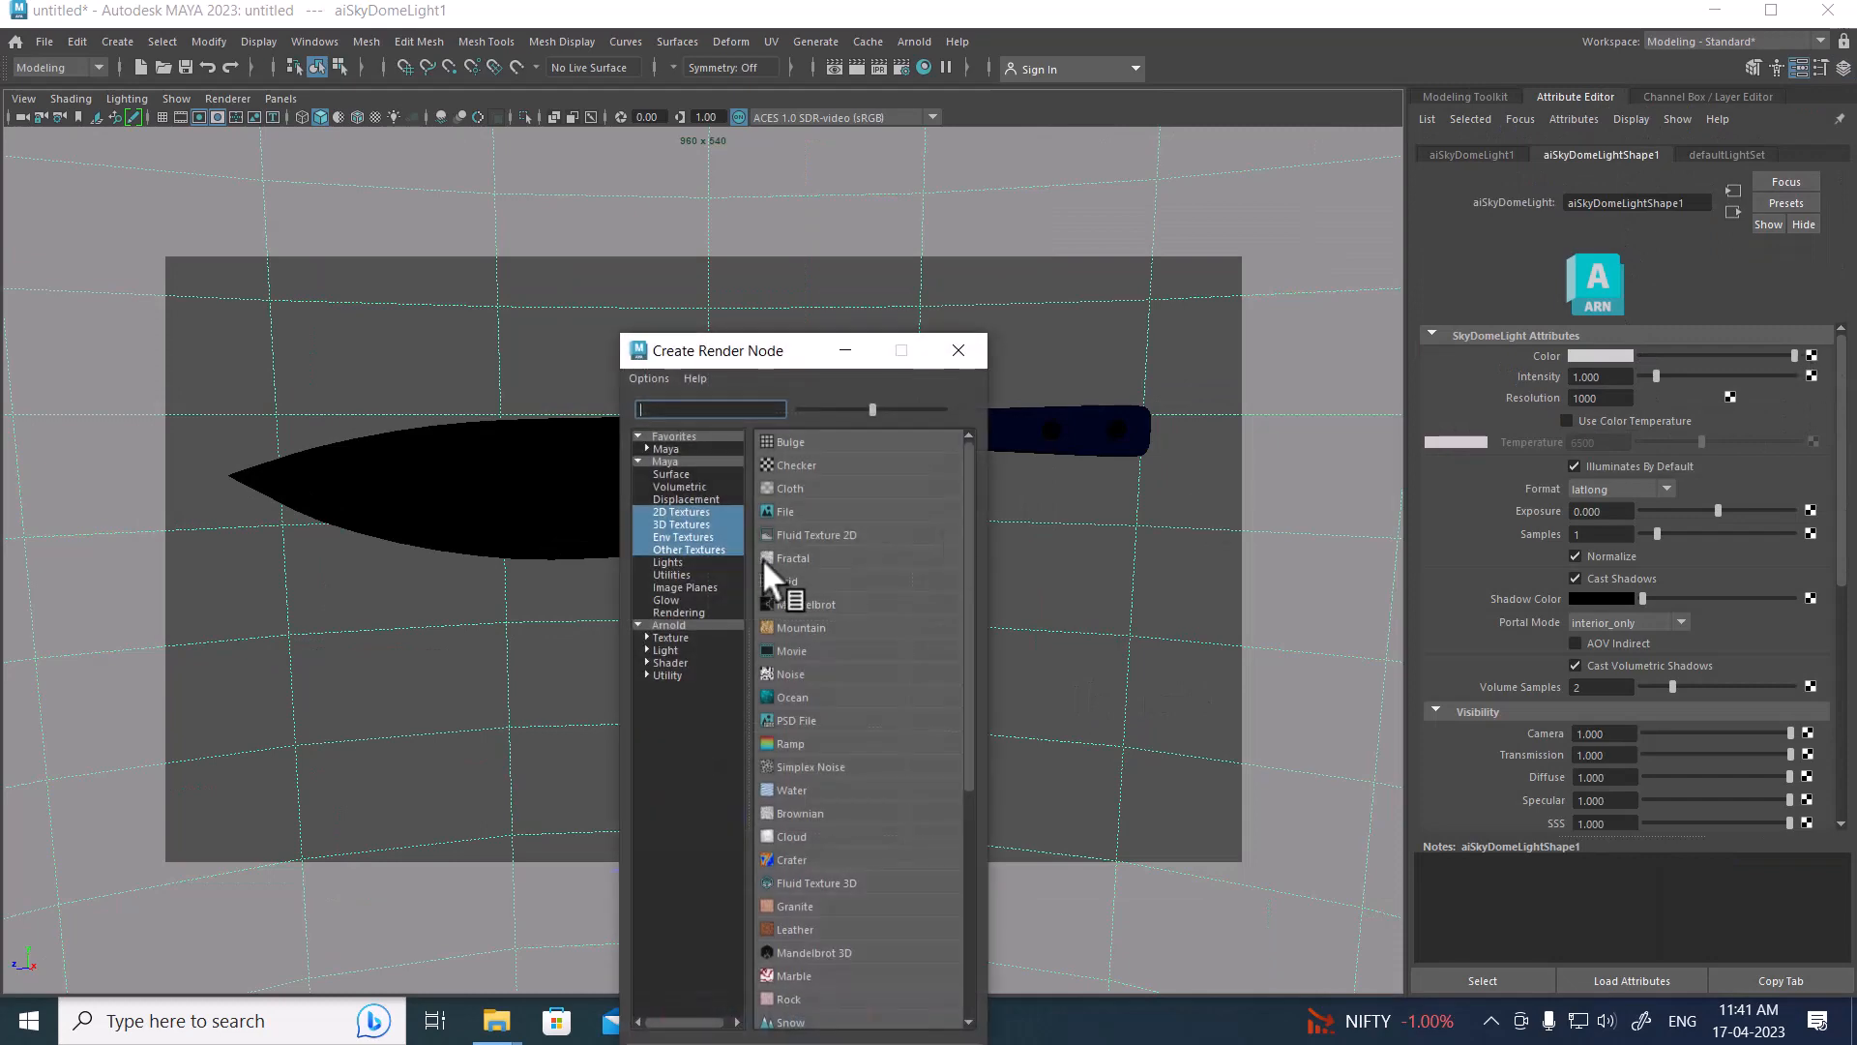
left_click(770, 510)
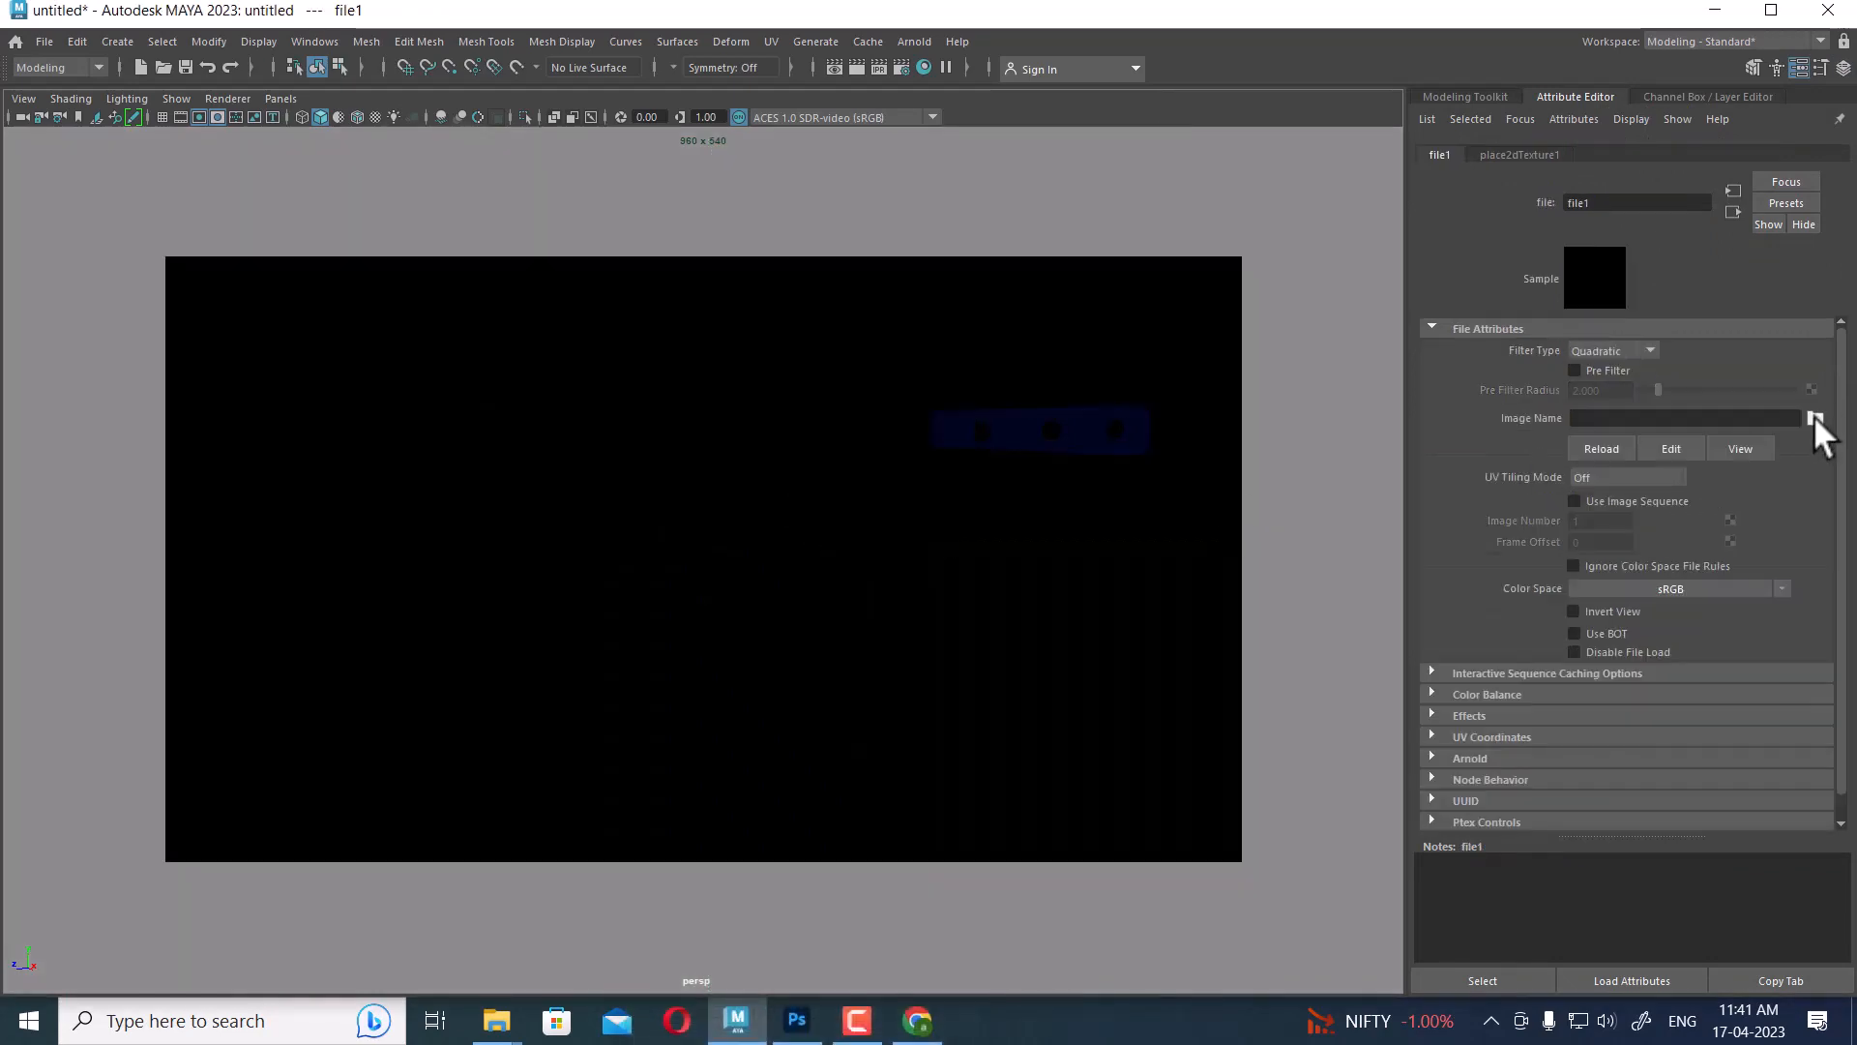
Load christmas_photo_studio_07_1k.exr from the props 3 folder as the image of the skydome's file texture
left_click(1815, 417)
type("C:\\Users\\Admin\\Desktop\\WF\\2 maya 10.30 to 11.30\\props 3")
key("Return")
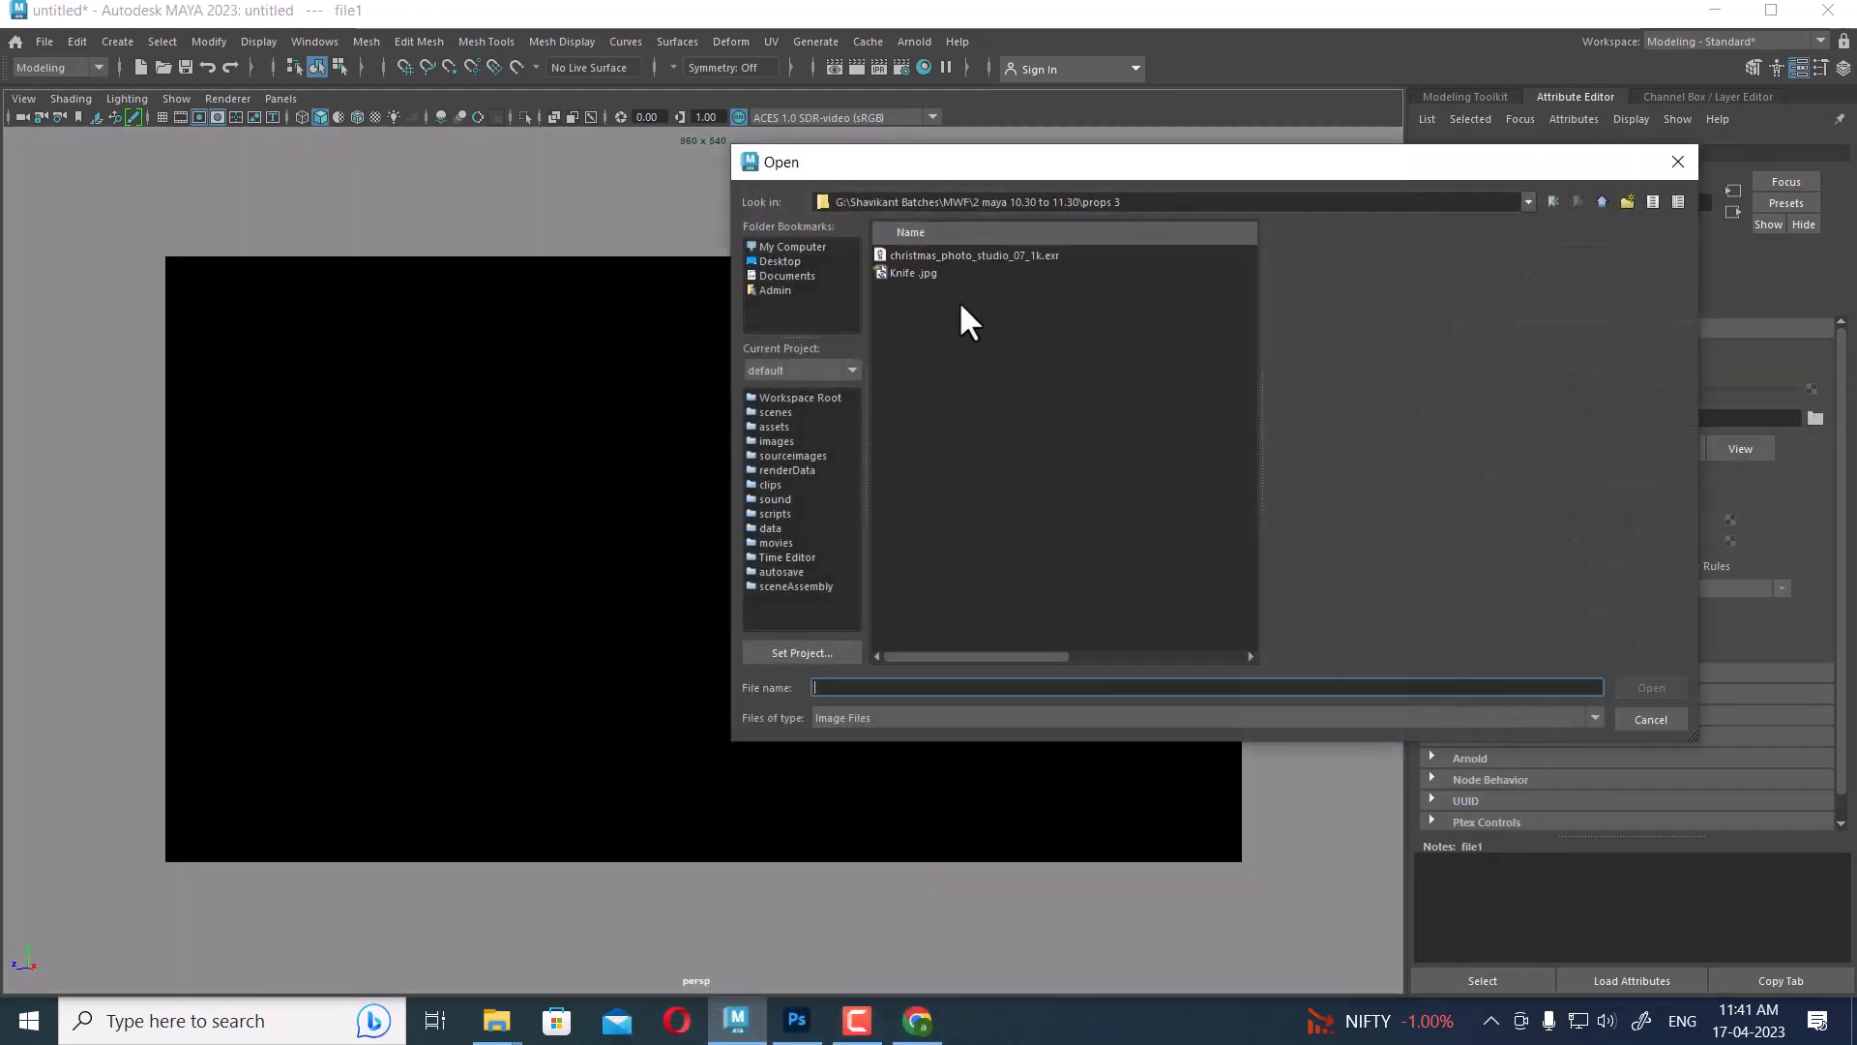
double_click(898, 265)
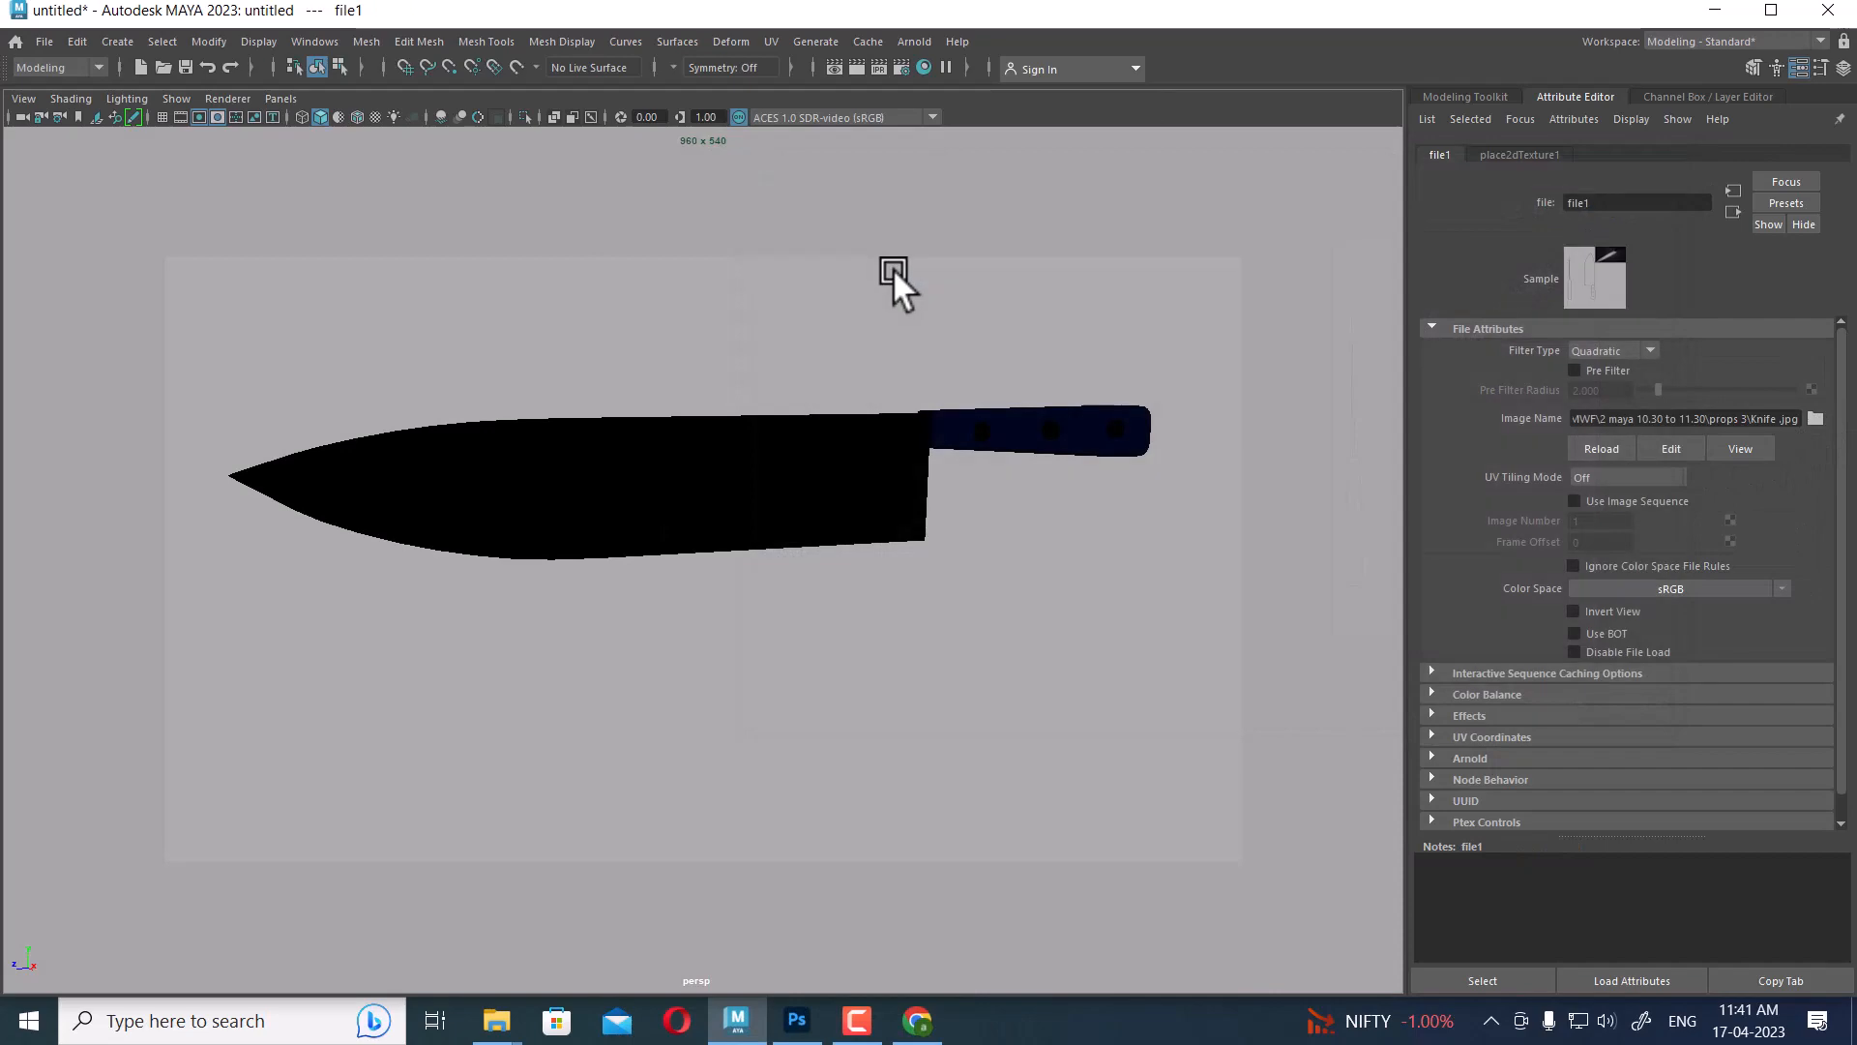
left_click(1816, 418)
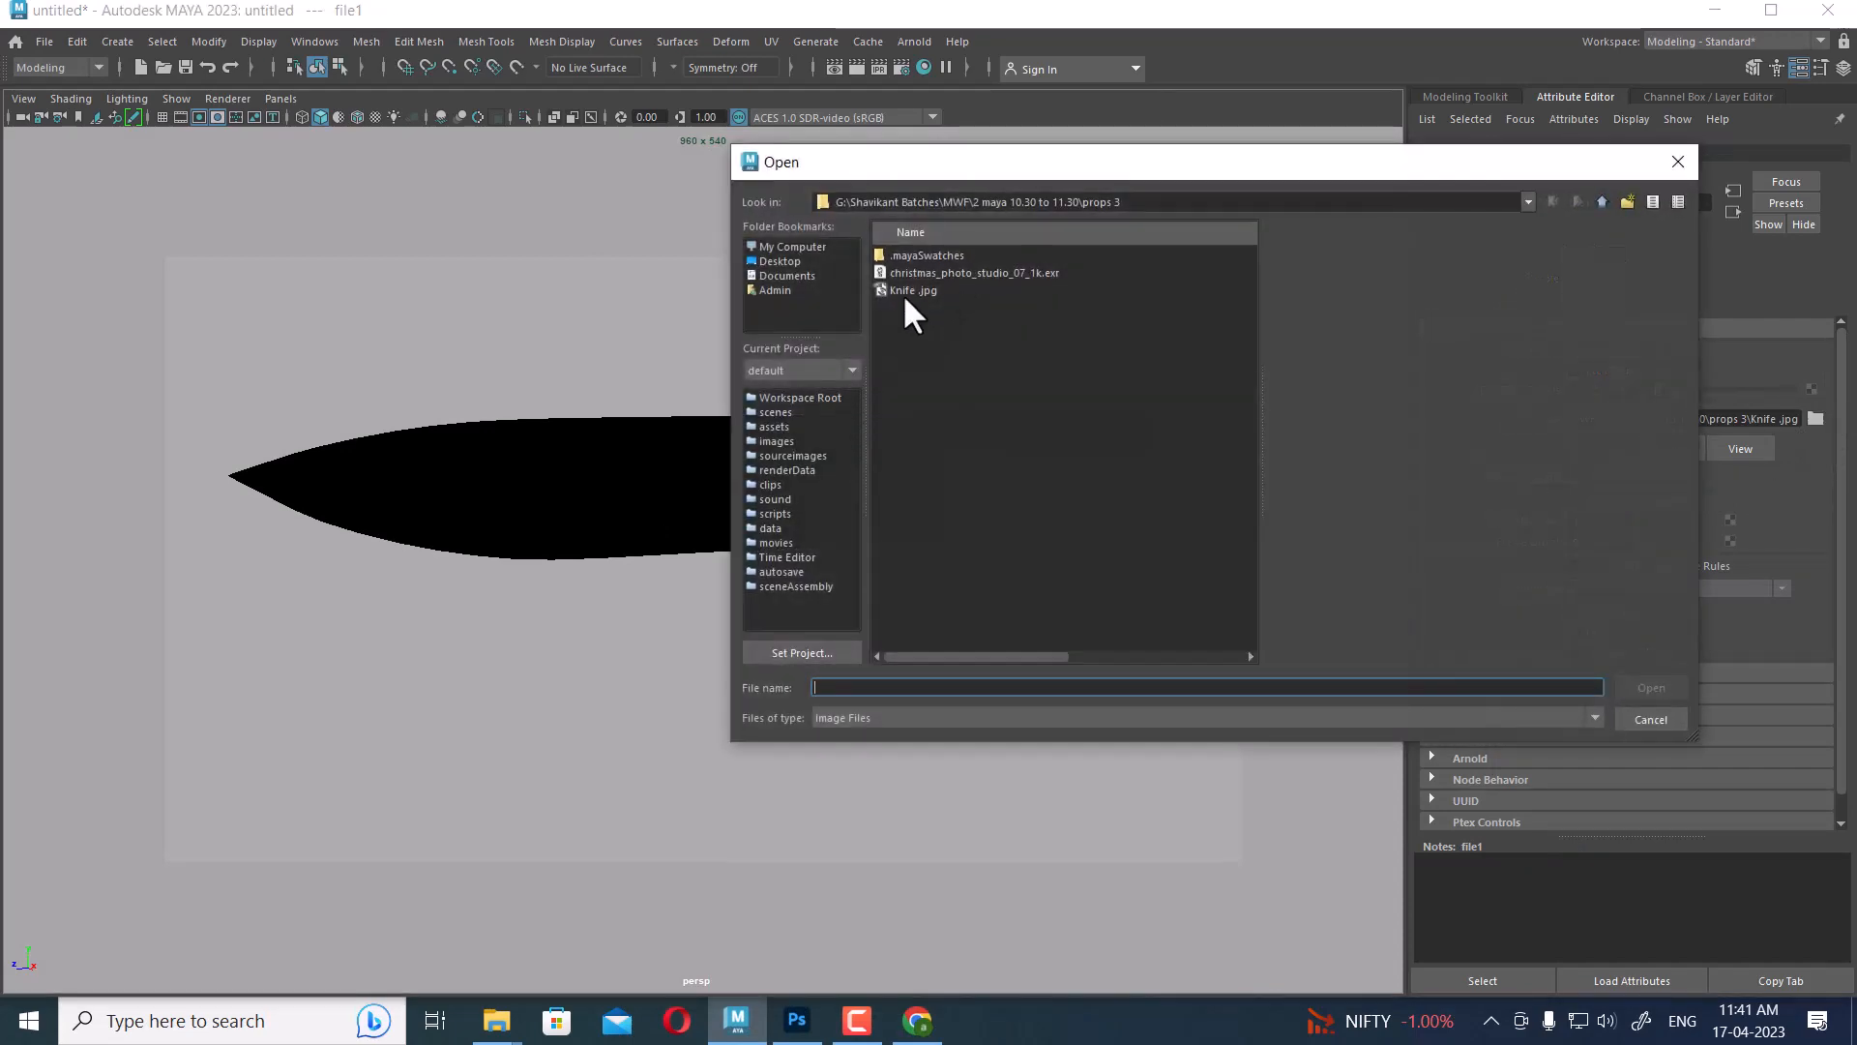
left_click(907, 290)
left_click(919, 273)
double_click(920, 271)
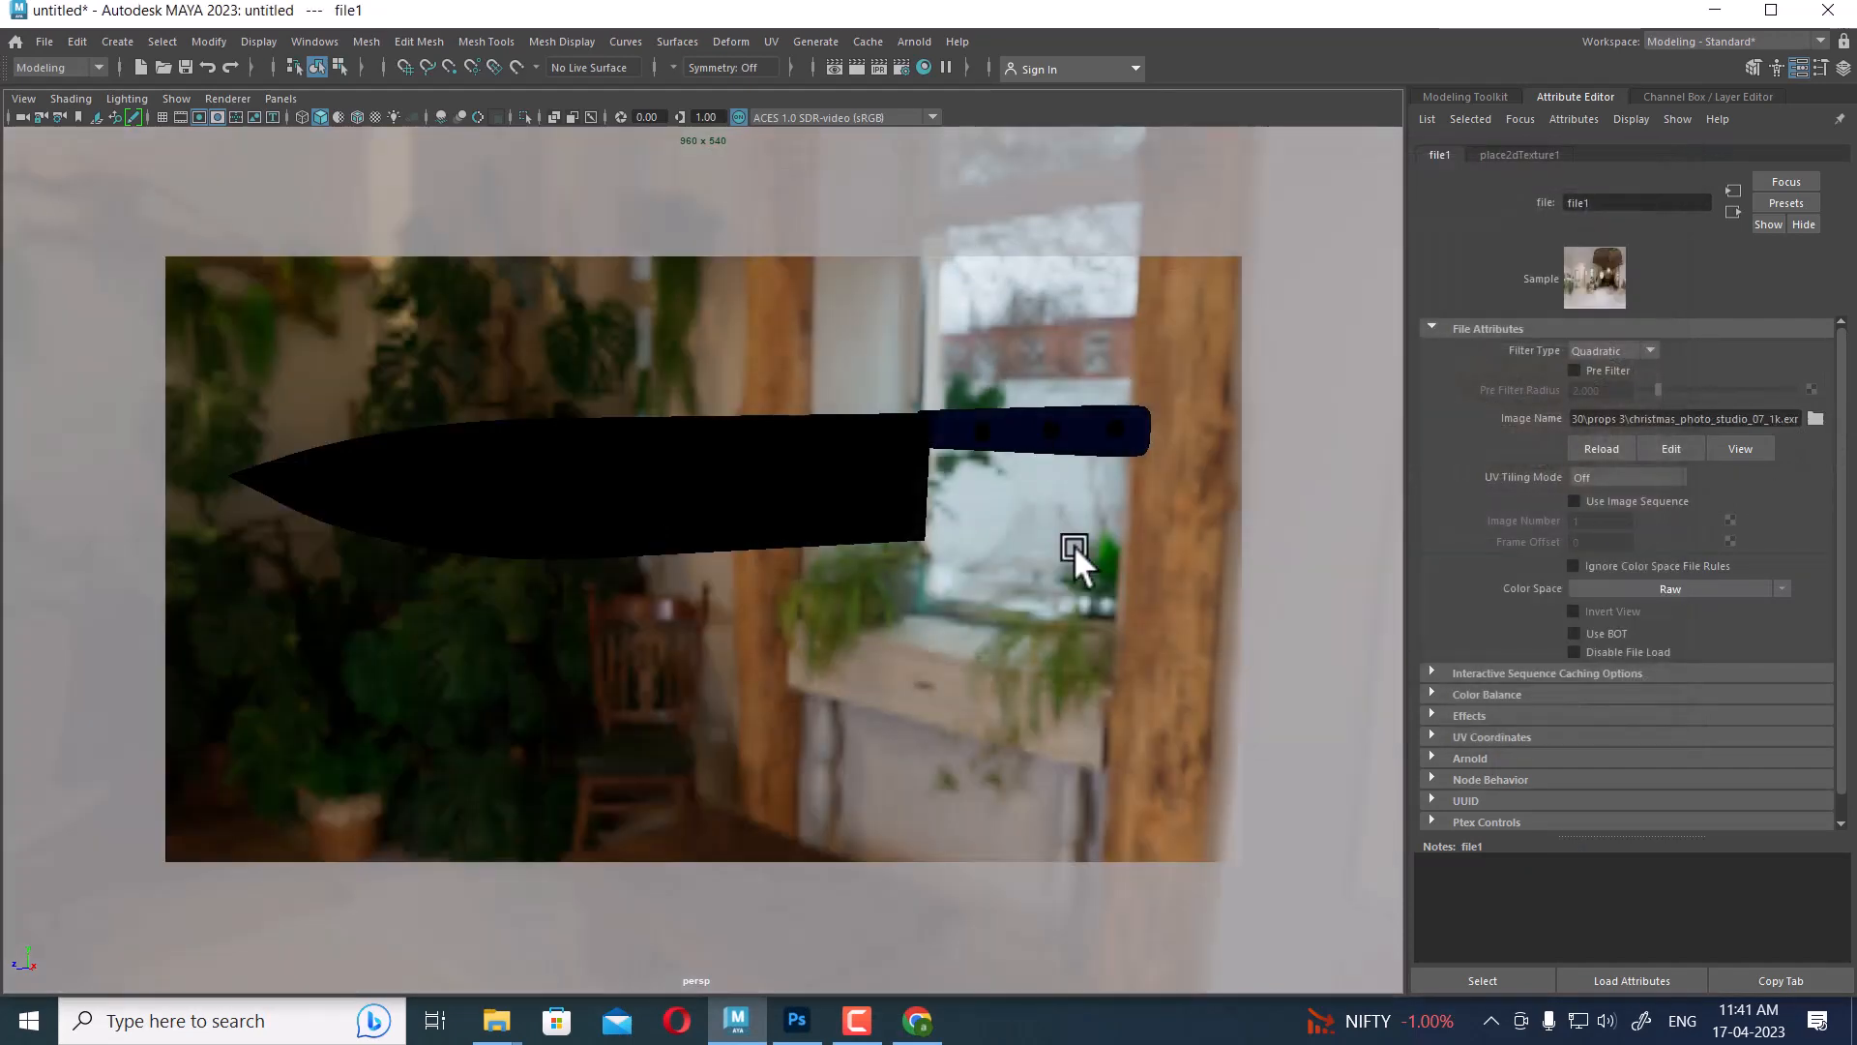
Render the knife to check the HDRI lighting, close the render and select the blade from an angled view
left_click(857, 66)
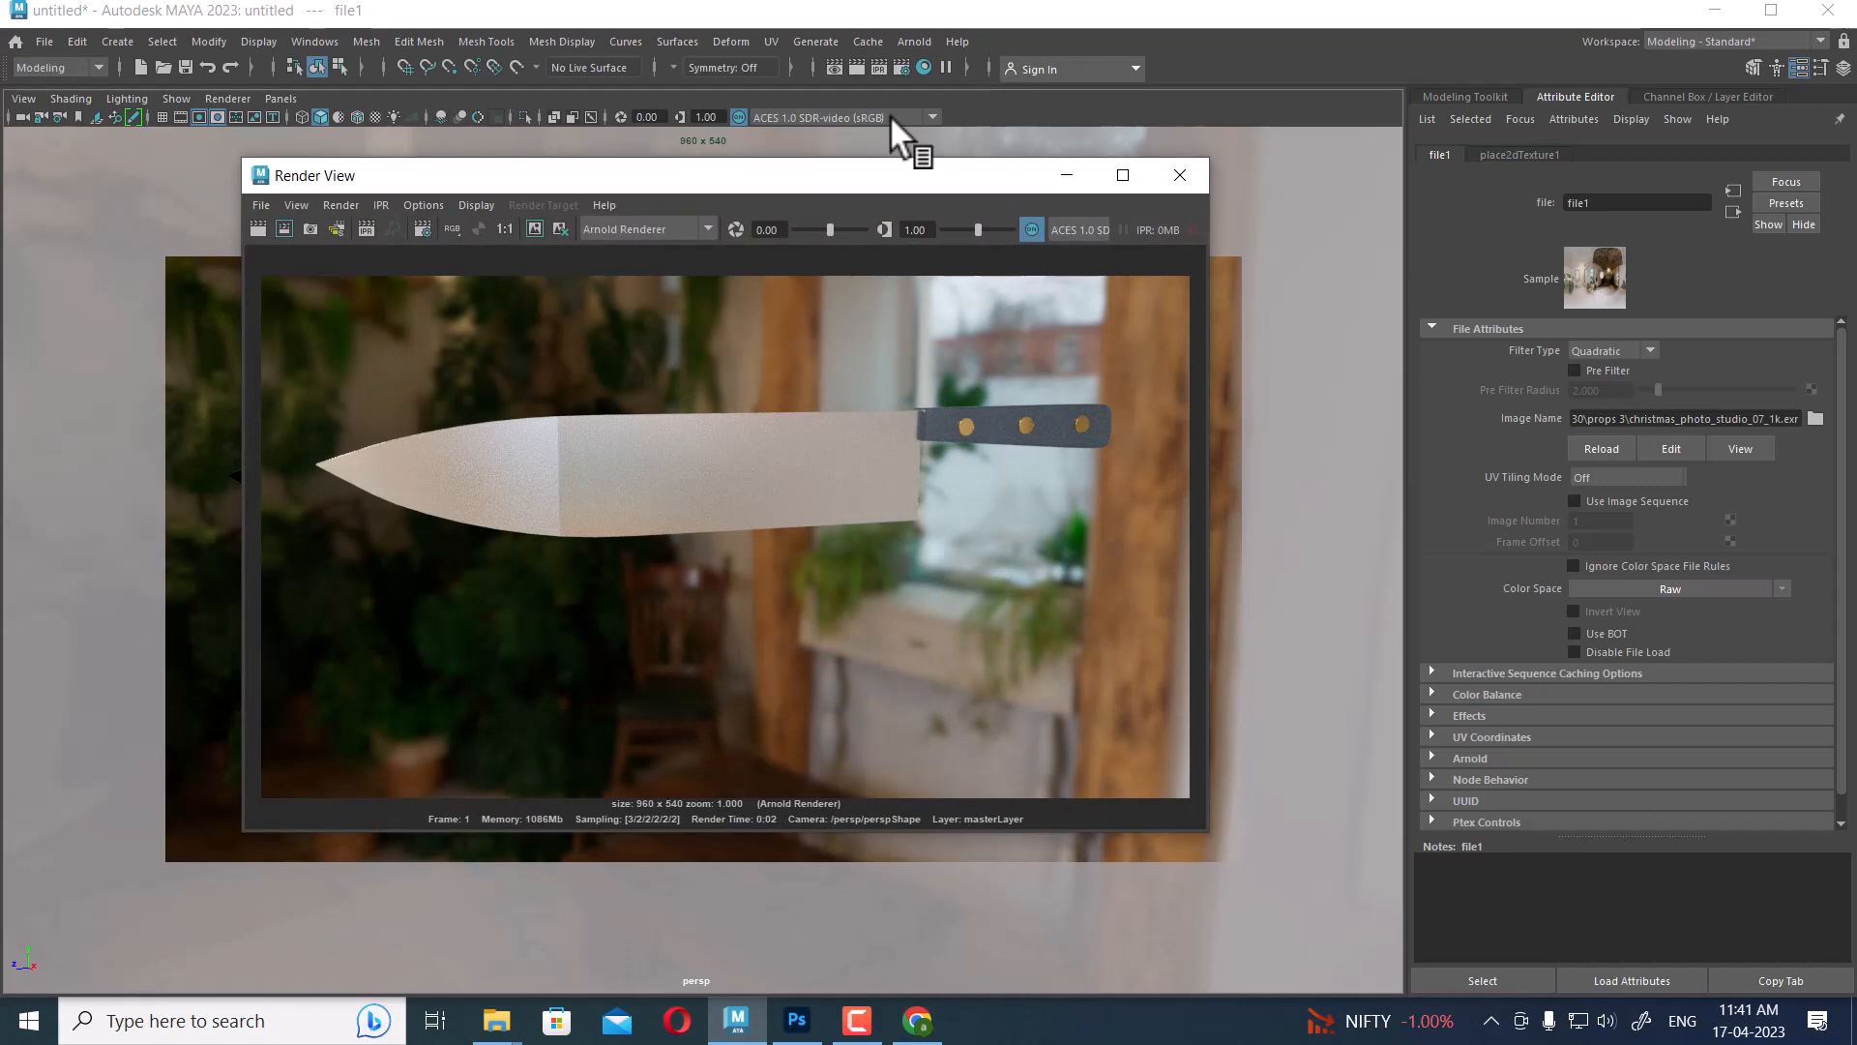
left_click(1203, 177)
left_click_drag(1019, 501, 948, 631, "alt")
left_click(811, 536)
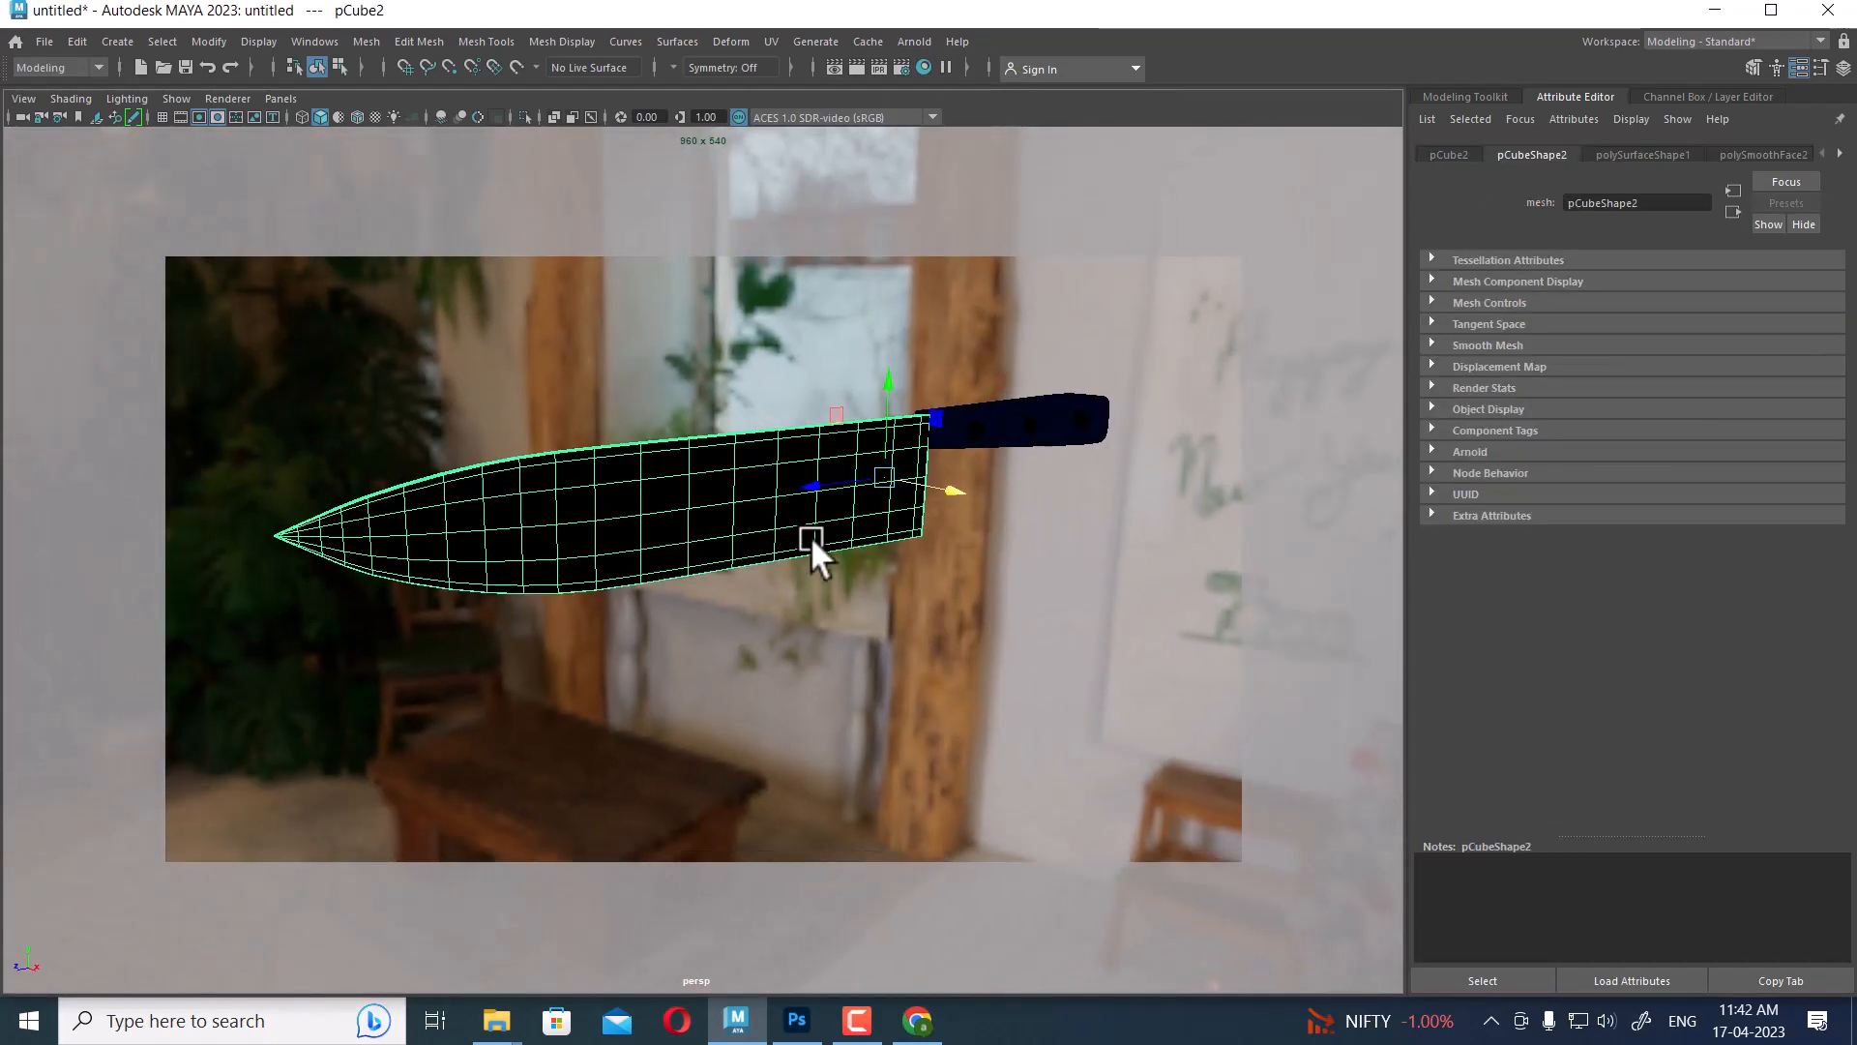
right_click_drag(686, 456, 897, 524, "shift")
right_click_drag(755, 421, 919, 290)
Select the skydome light and render the knife from further angles to compare the blade's reflections
left_click(1042, 232)
left_click(853, 66)
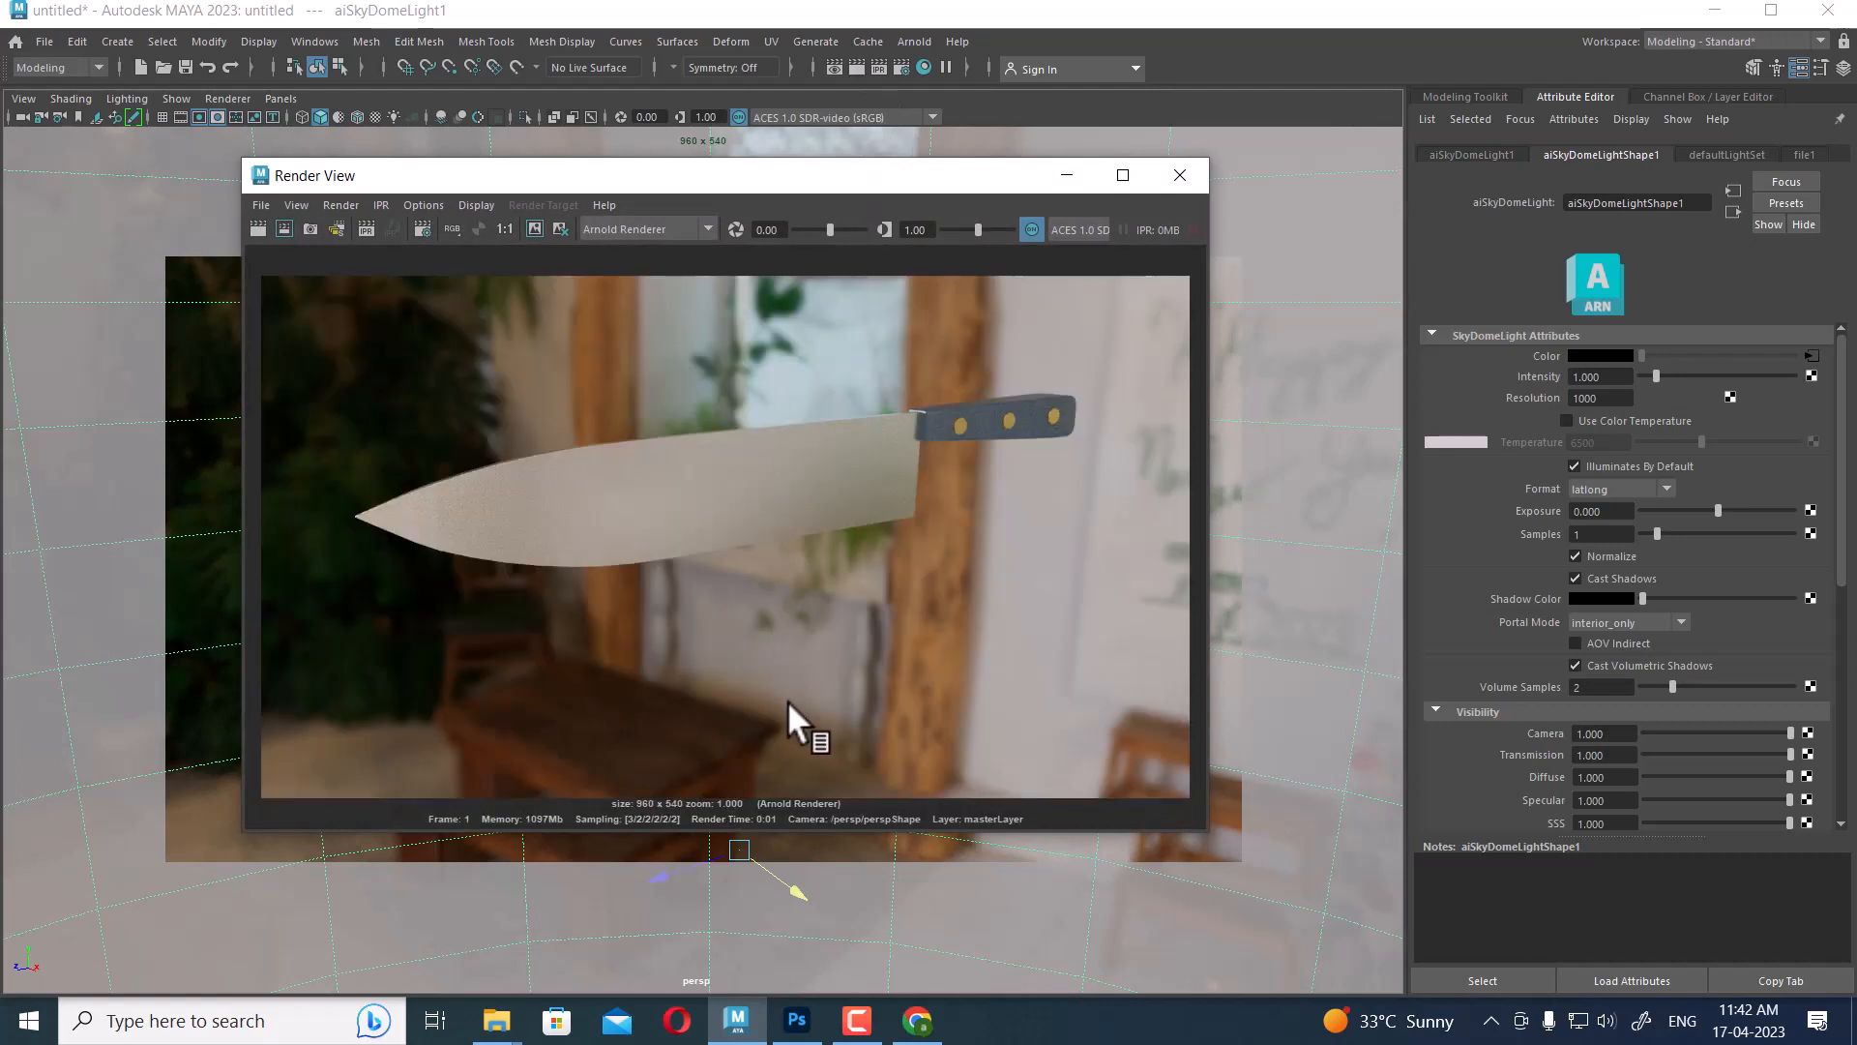
left_click(1179, 178)
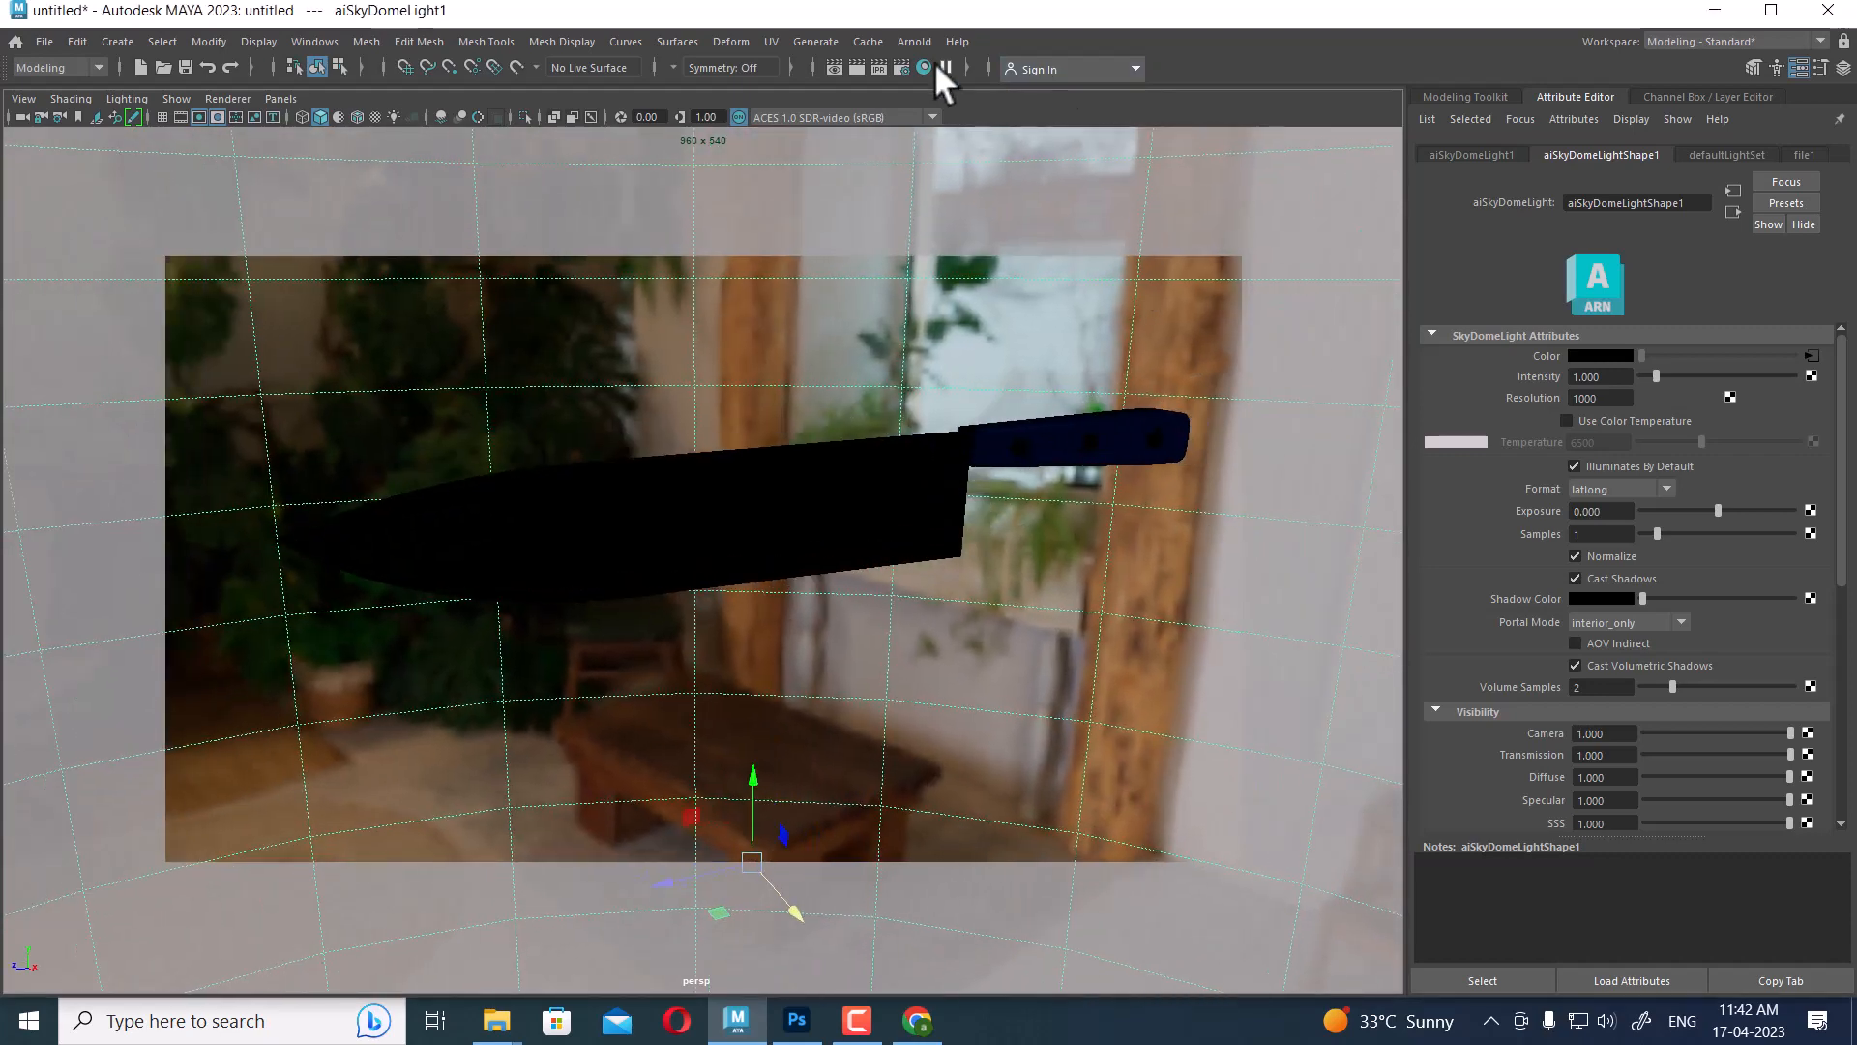
left_click(857, 66)
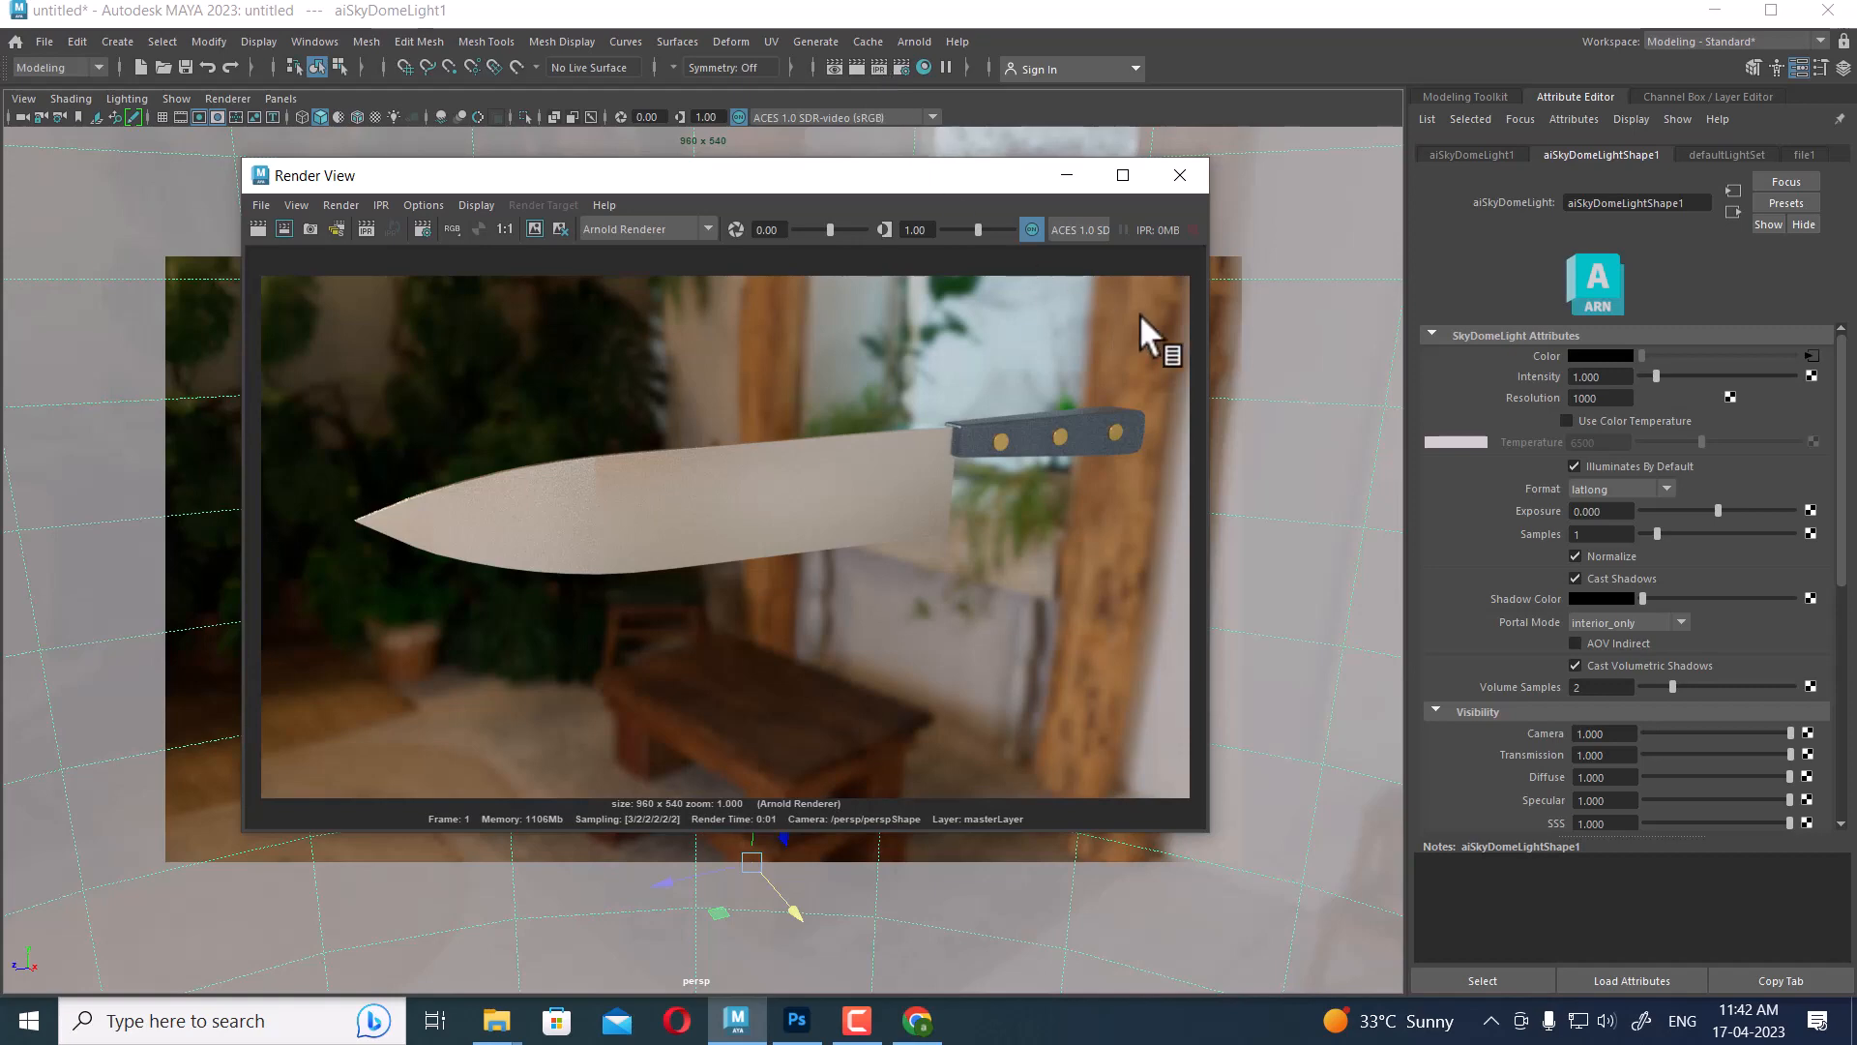
left_click(1180, 177)
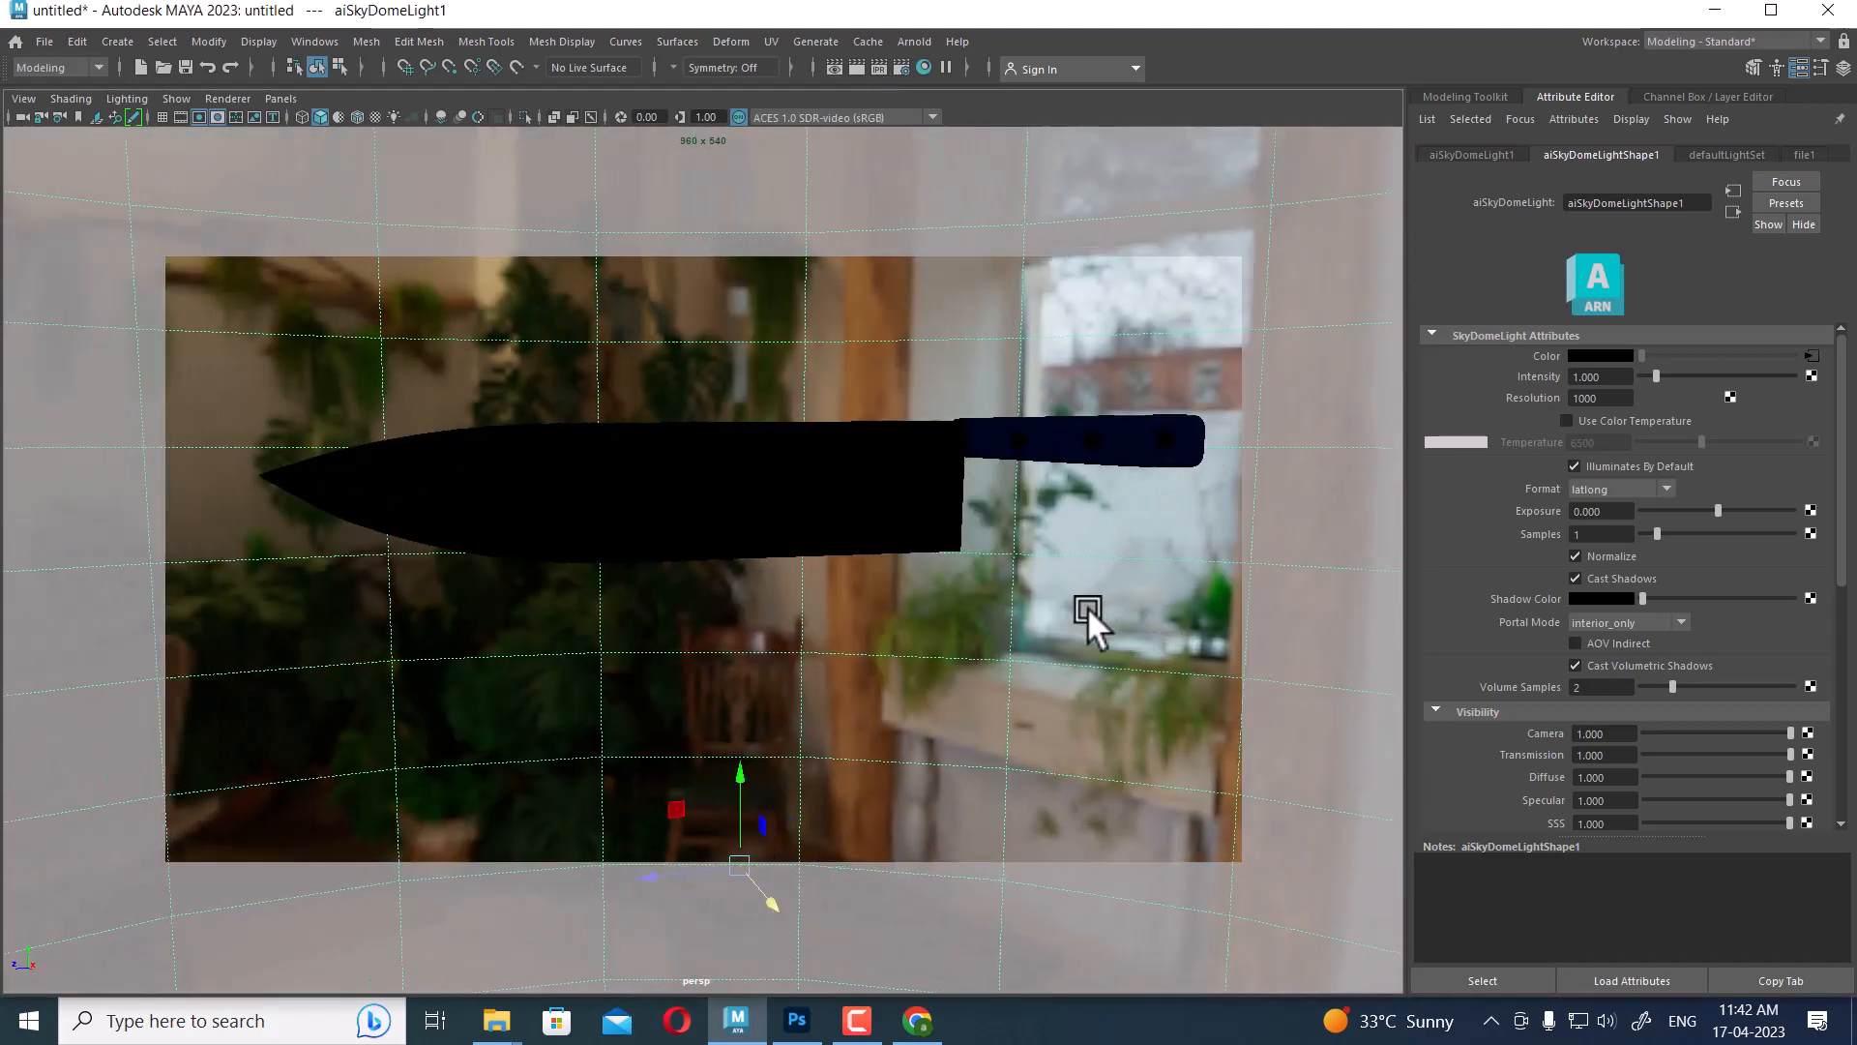
Set the skydome light's Camera visibility to 0 and render the knife without the HDRI background
left_click_drag(1708, 733, 1606, 741)
left_click(855, 67)
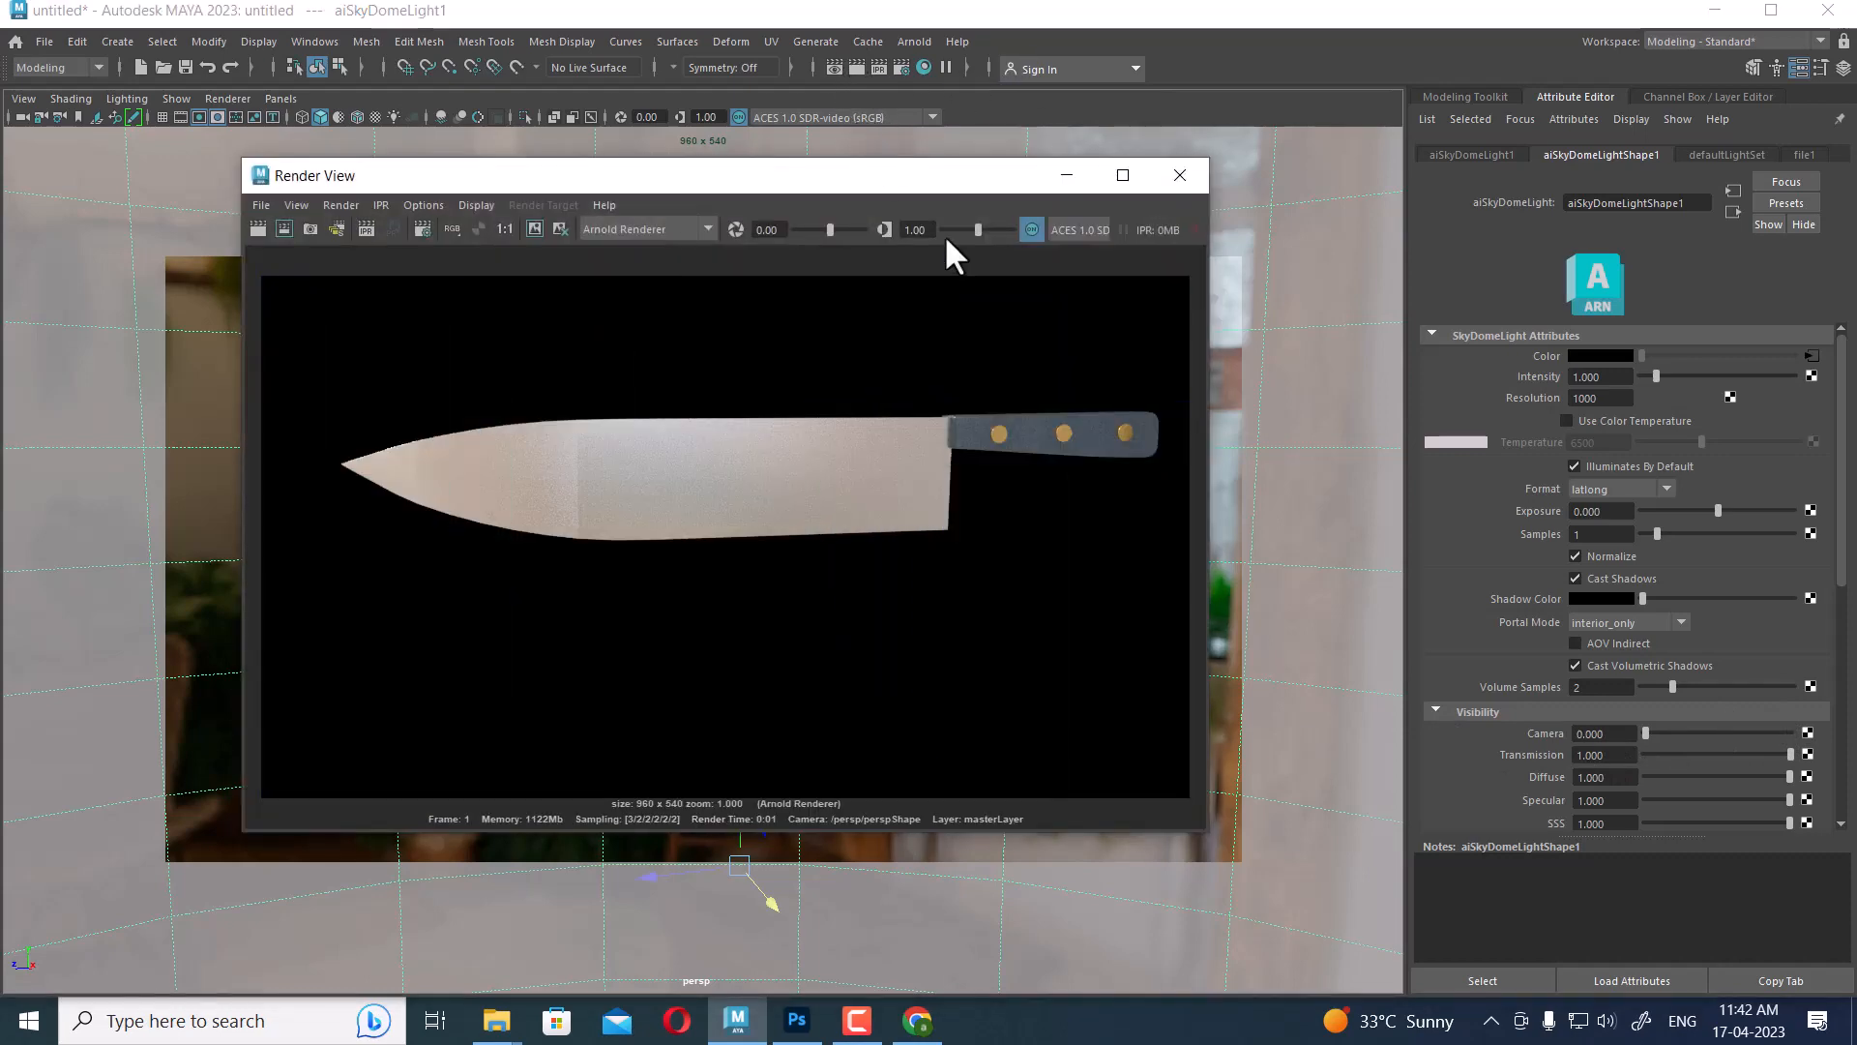
left_click(1182, 175)
Face the knife side-on and rotate the skydome light about its vertical axis so the window sits behind the blade tip
left_click_drag(1093, 624, 973, 601, "alt")
scroll(1016, 629, "down", 2)
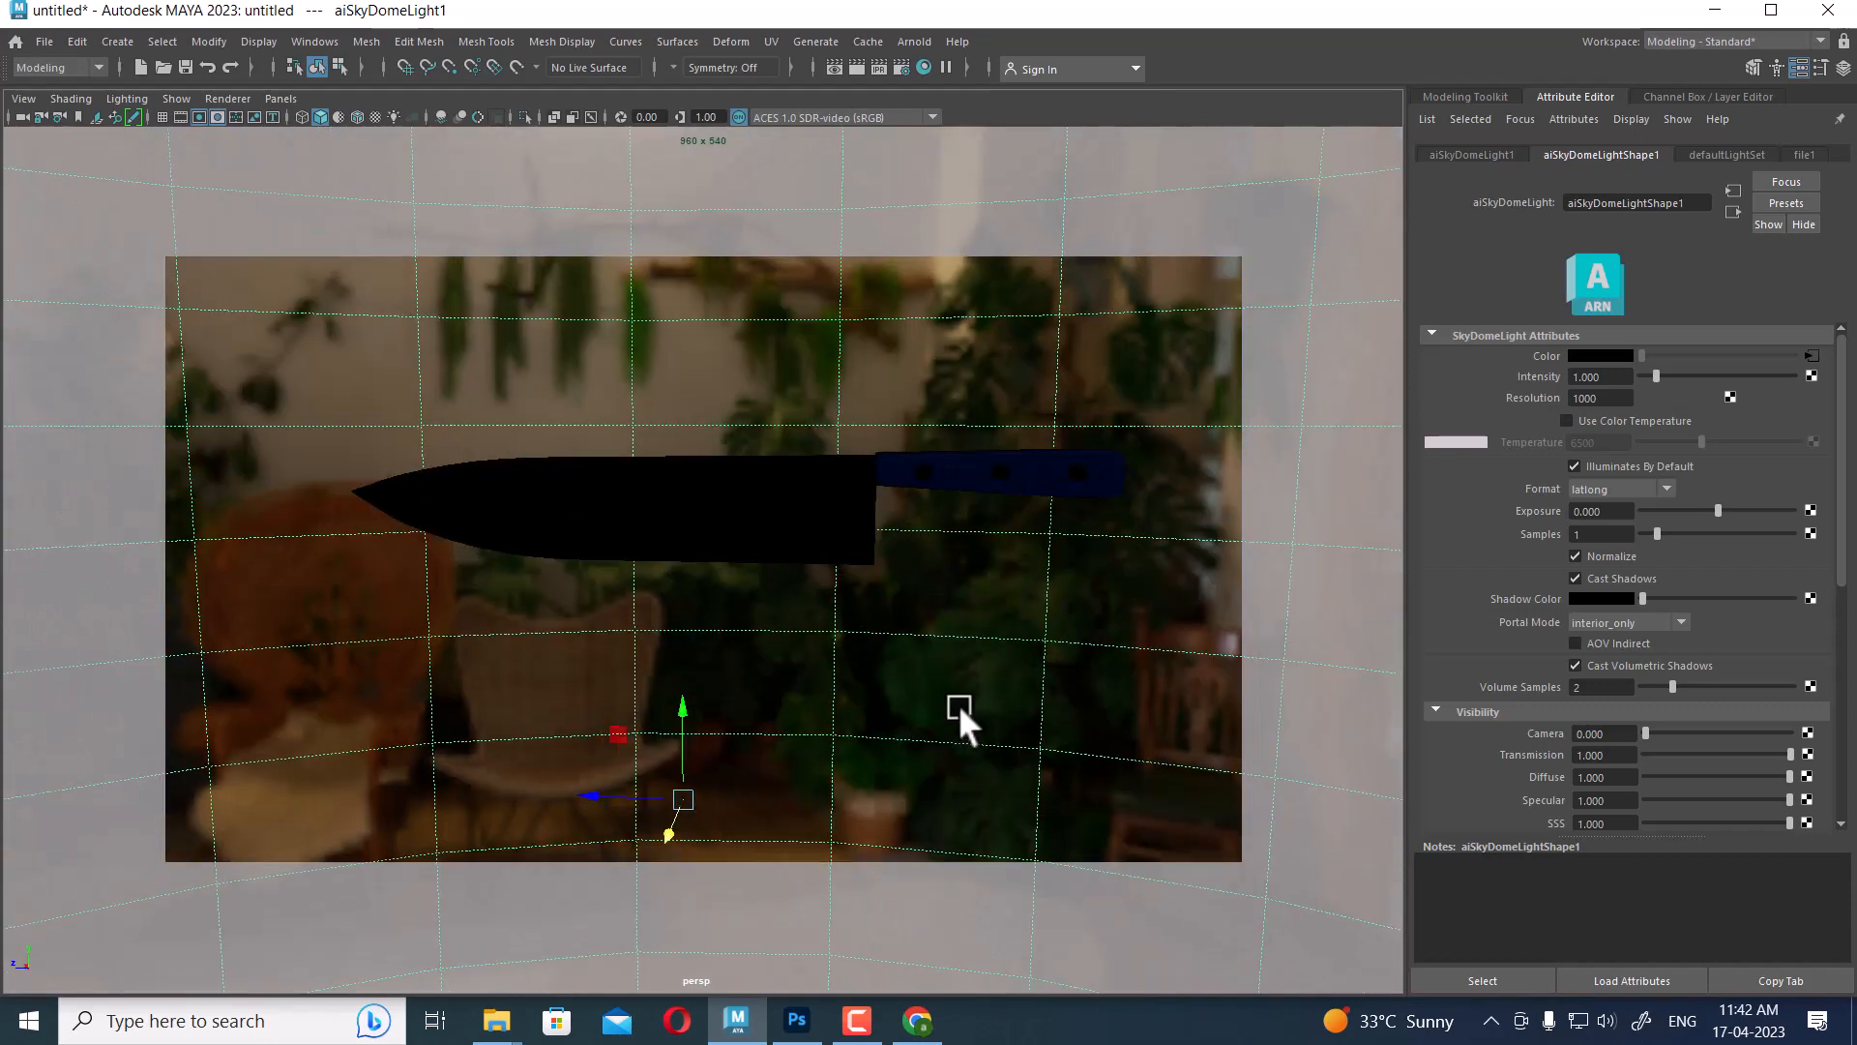
key("e")
left_click_drag(714, 820, 794, 820)
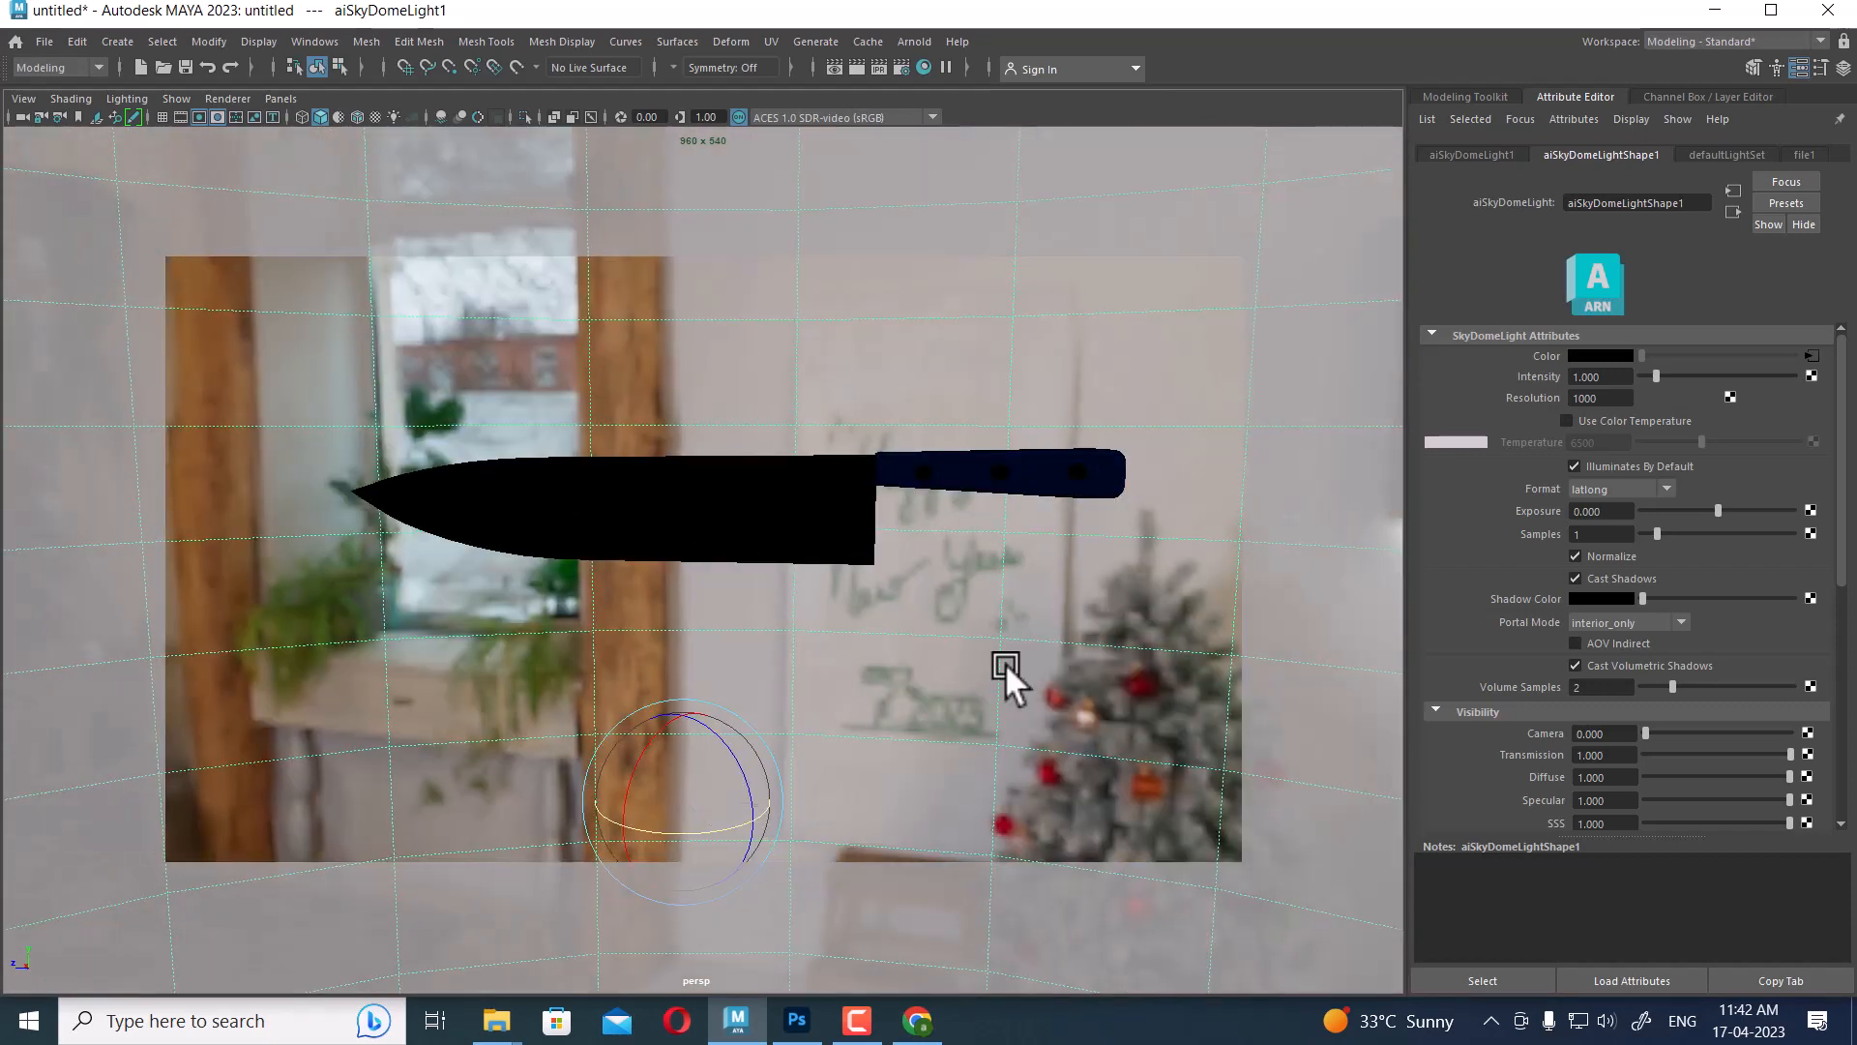
Open the Arnold RenderView beside the knife and start a live render of the perspective camera
left_click(913, 42)
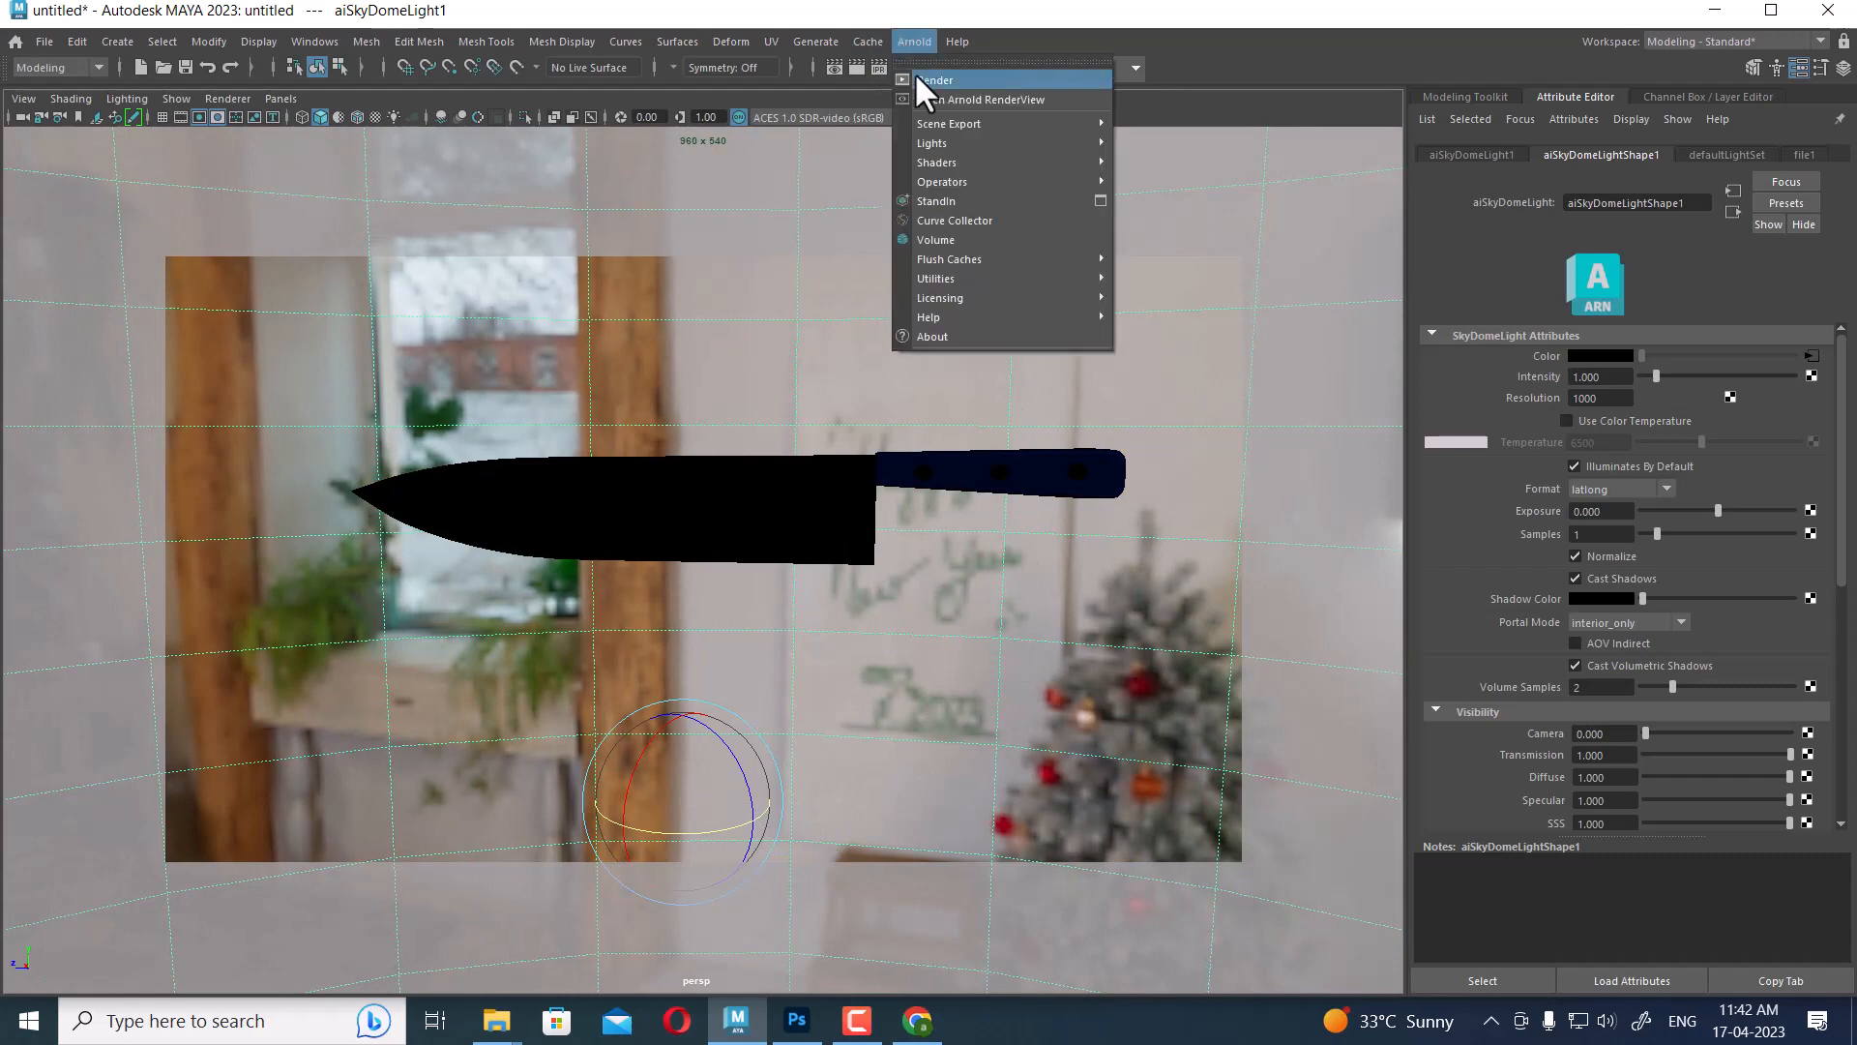
left_click(972, 96)
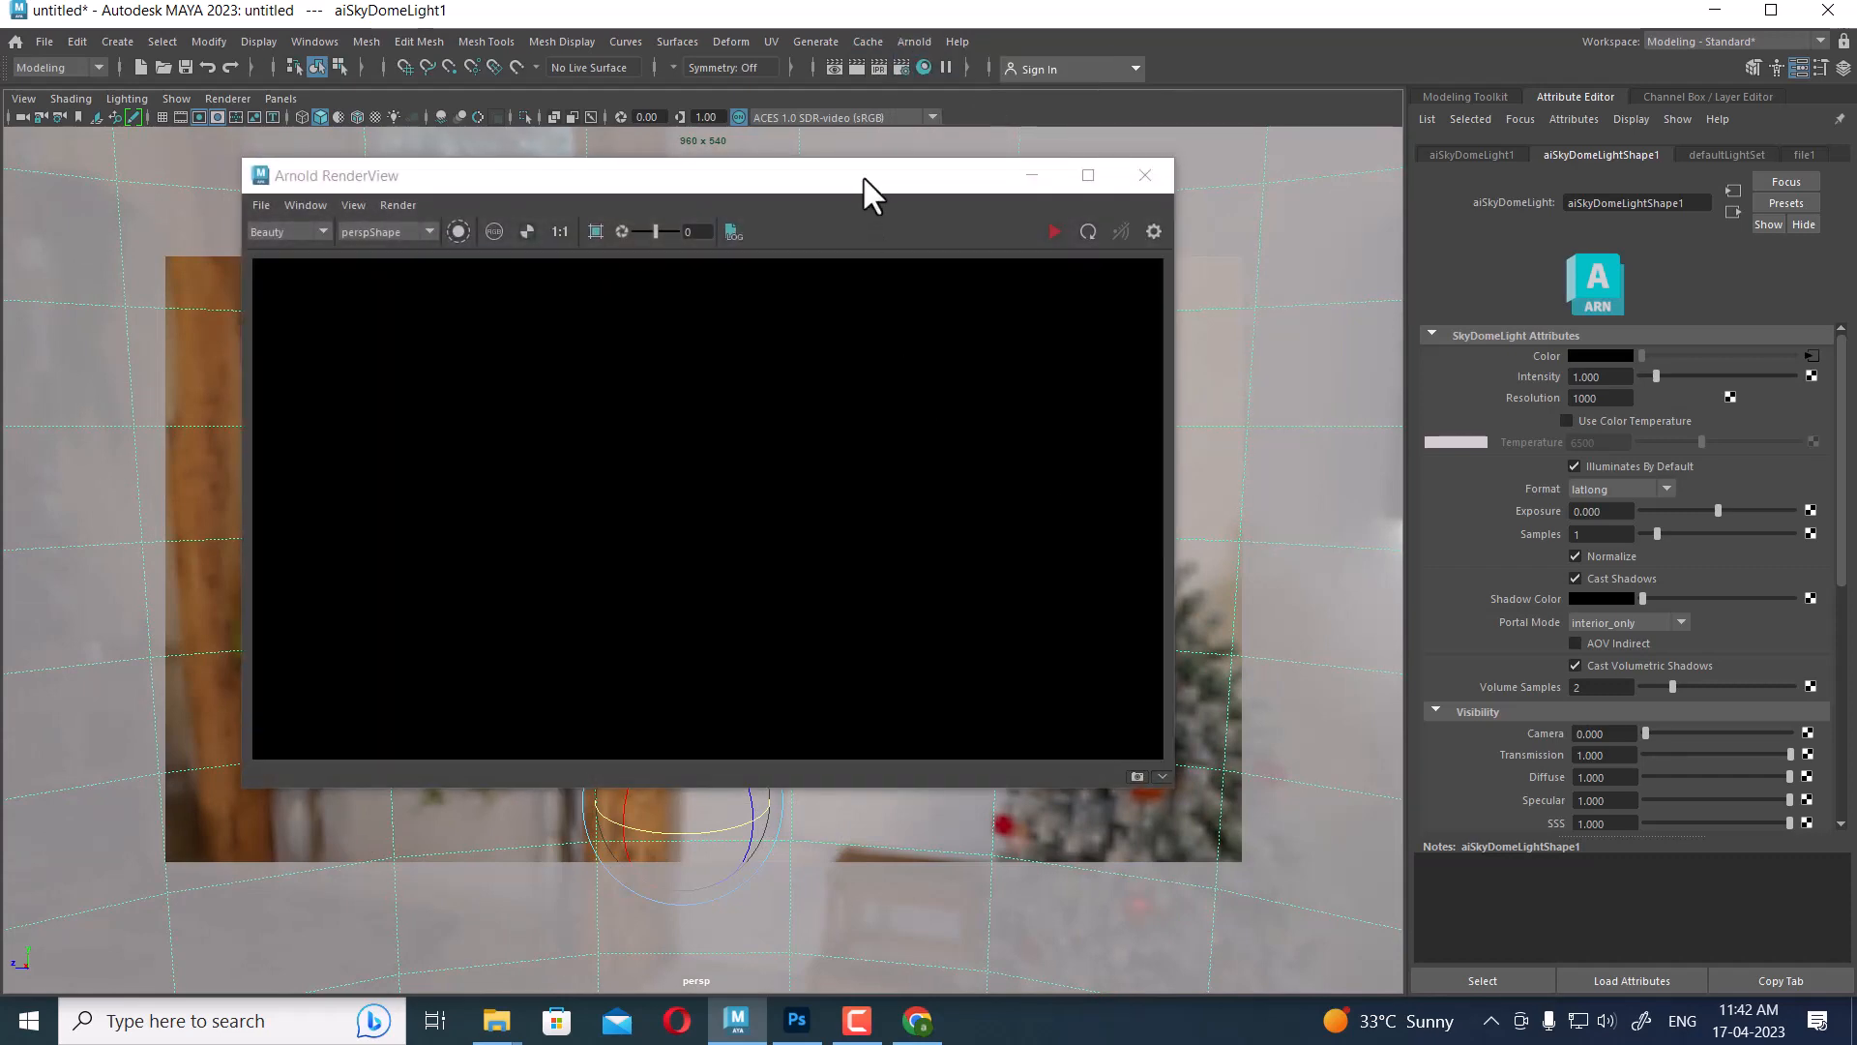
left_click_drag(862, 176, 1430, 245)
left_click(1630, 298)
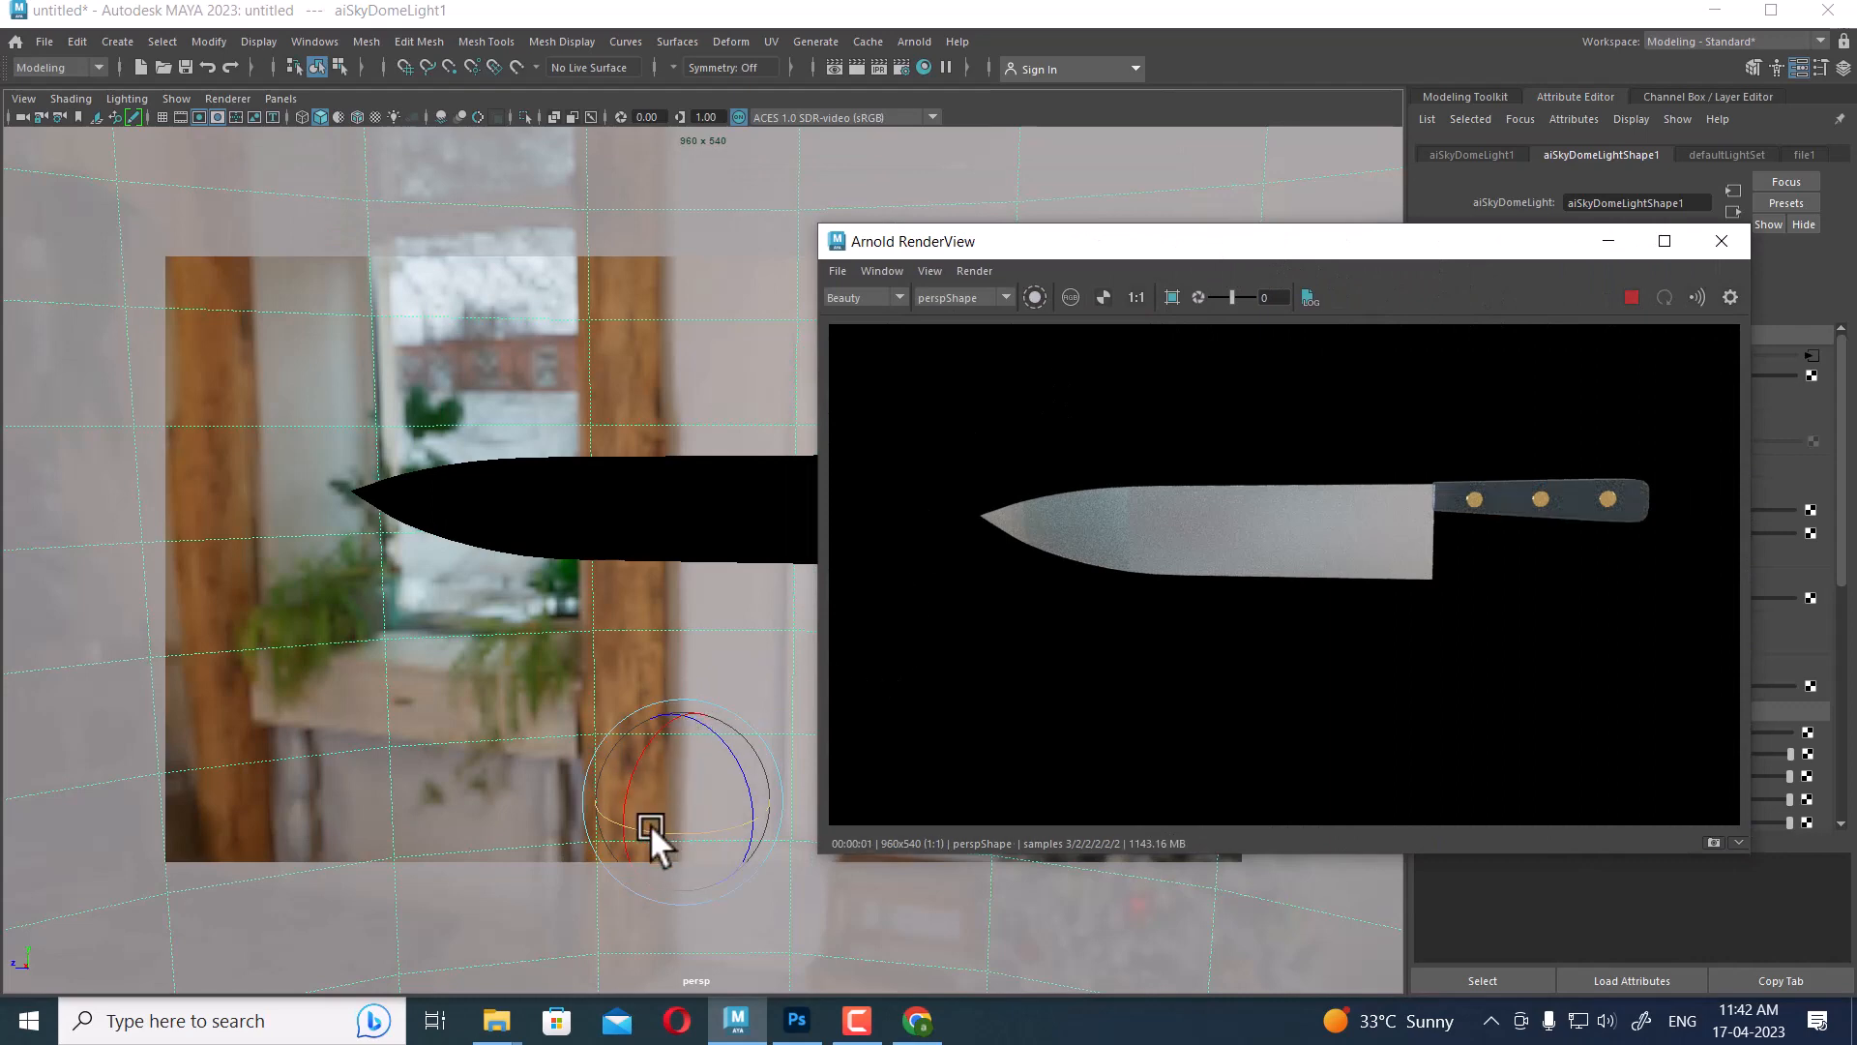
Fine-tune the skydome's rotation about its vertical axis against the live render, then close the Arnold RenderView
left_click_drag(650, 824, 679, 826)
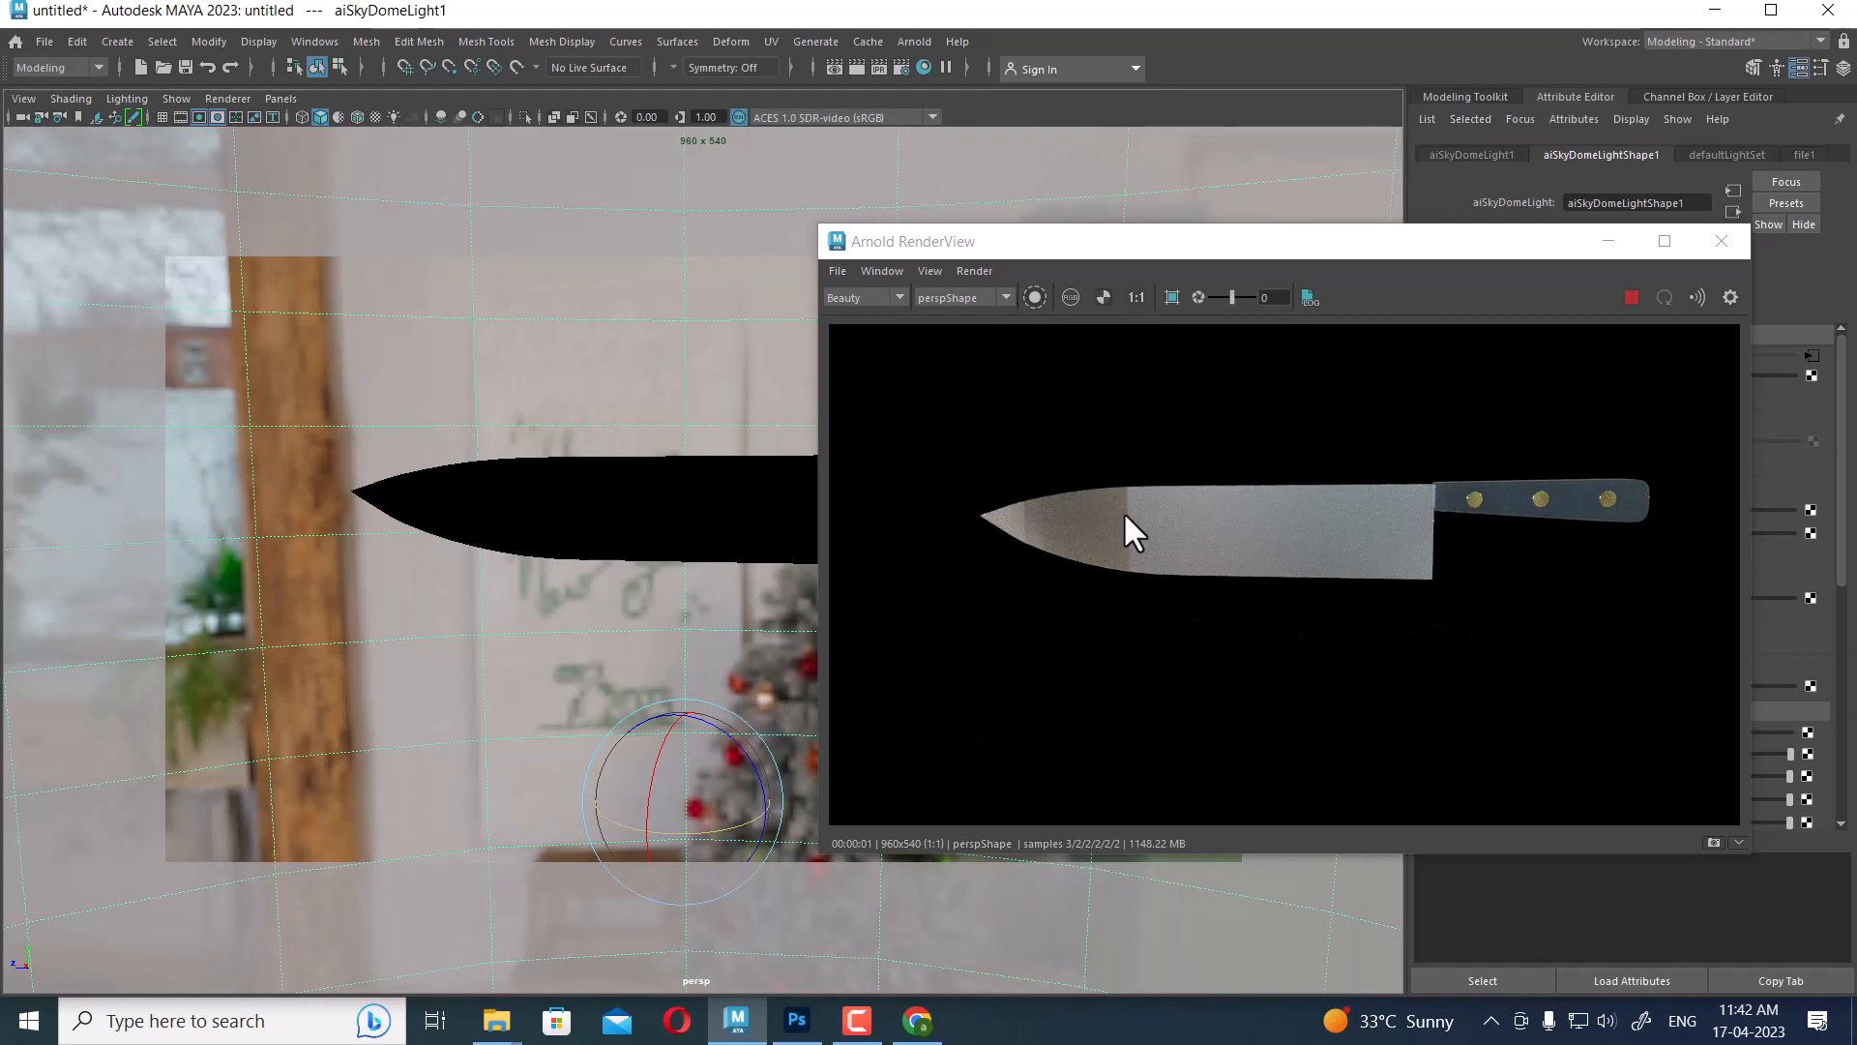
left_click_drag(716, 822, 693, 826)
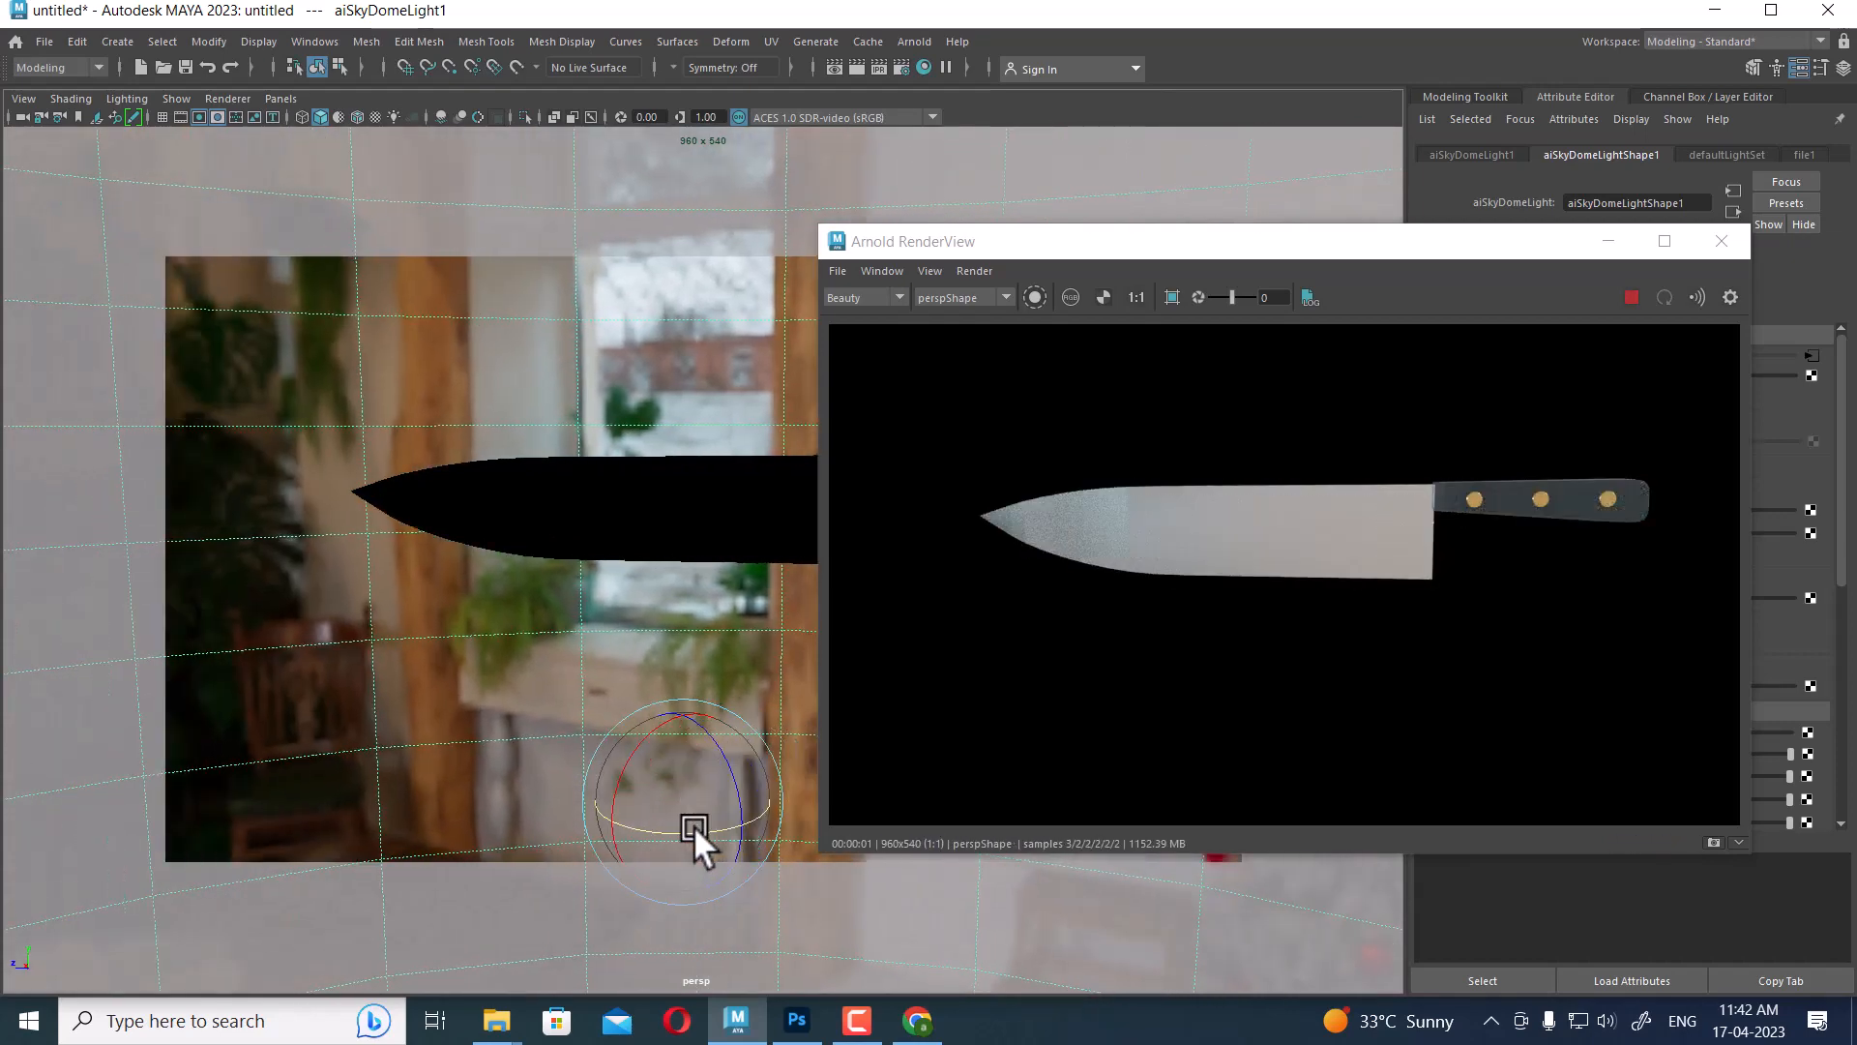
left_click(1721, 241)
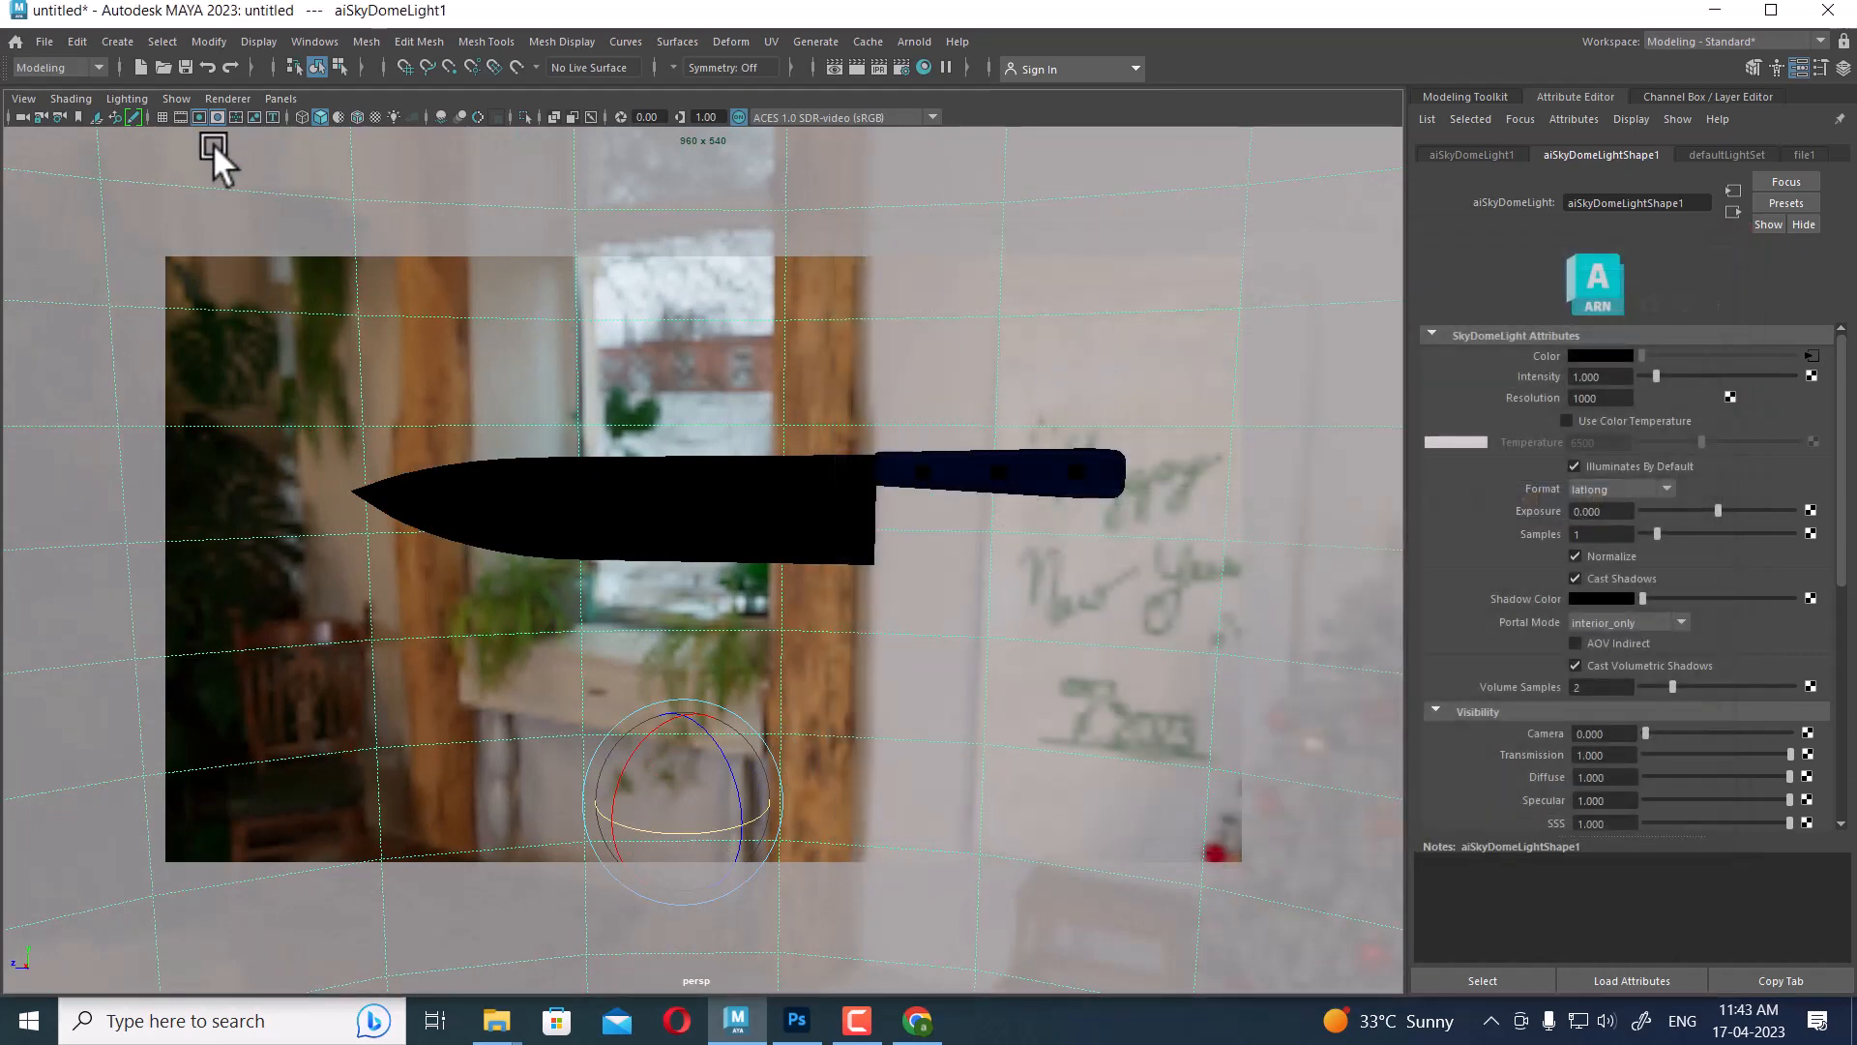
Reframe the knife larger and lower in the perspective view with the resolution gate shown
left_click(201, 116)
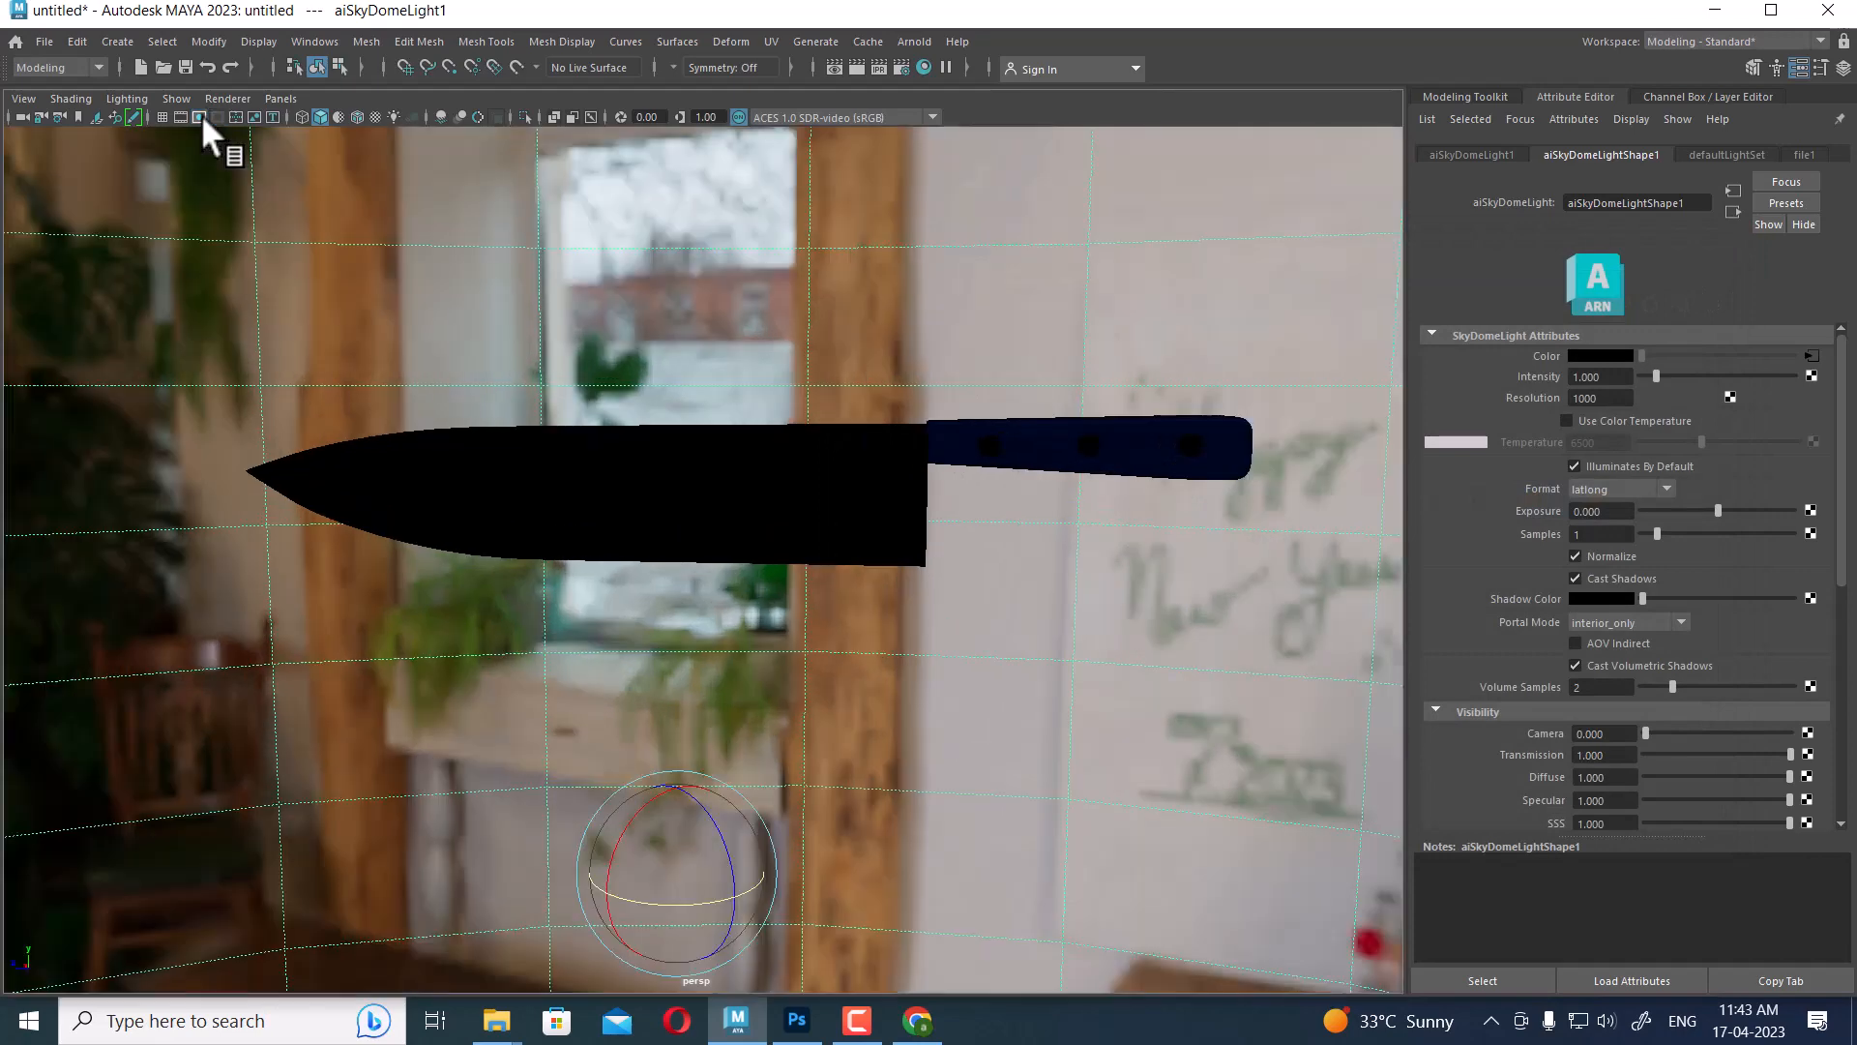
left_click(200, 116)
scroll(996, 479, "up", 3)
middle_click_drag(1017, 479, 996, 533, "alt")
scroll(996, 533, "up", 1)
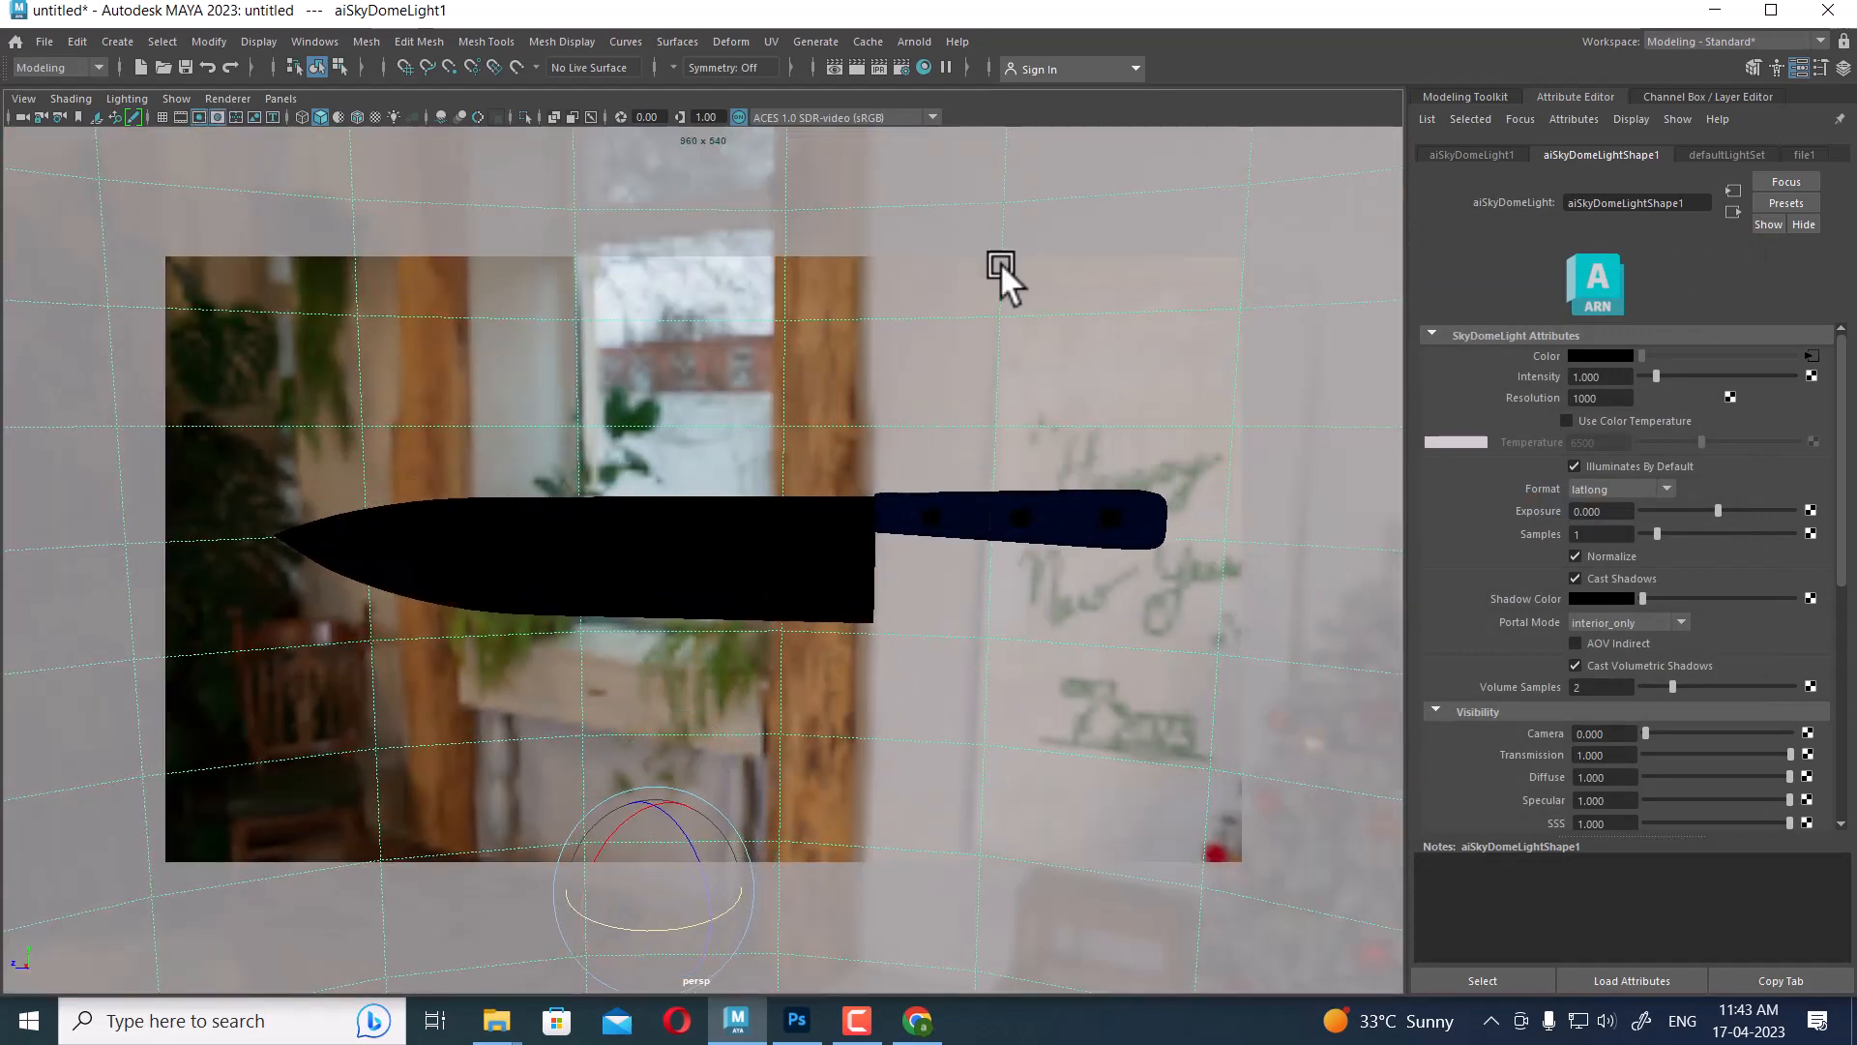
Open the Render Settings beside the knife and show the Renderable Cameras and Image Size options
left_click(901, 65)
left_click_drag(346, 184, 1280, 256)
scroll(1424, 662, "down", 6)
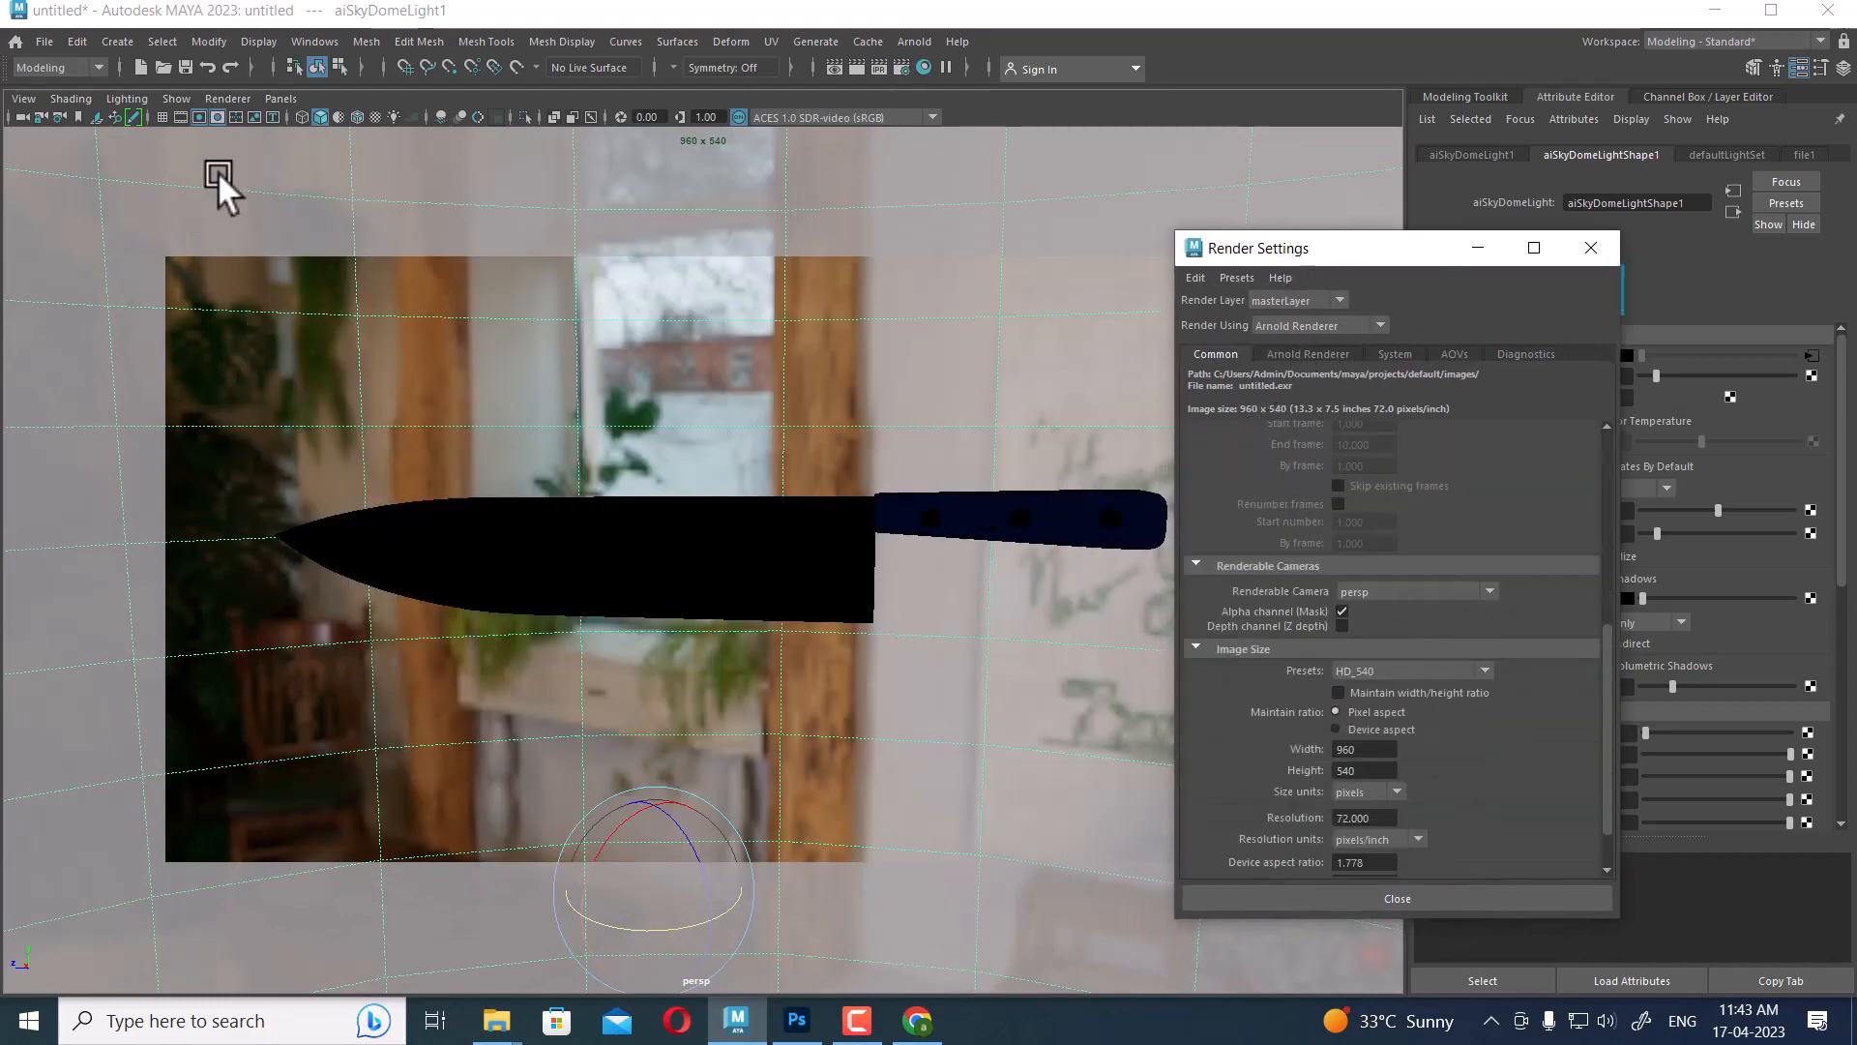
Create a new camera and look through it in the viewport
left_click(117, 41)
mouse_move(211, 173)
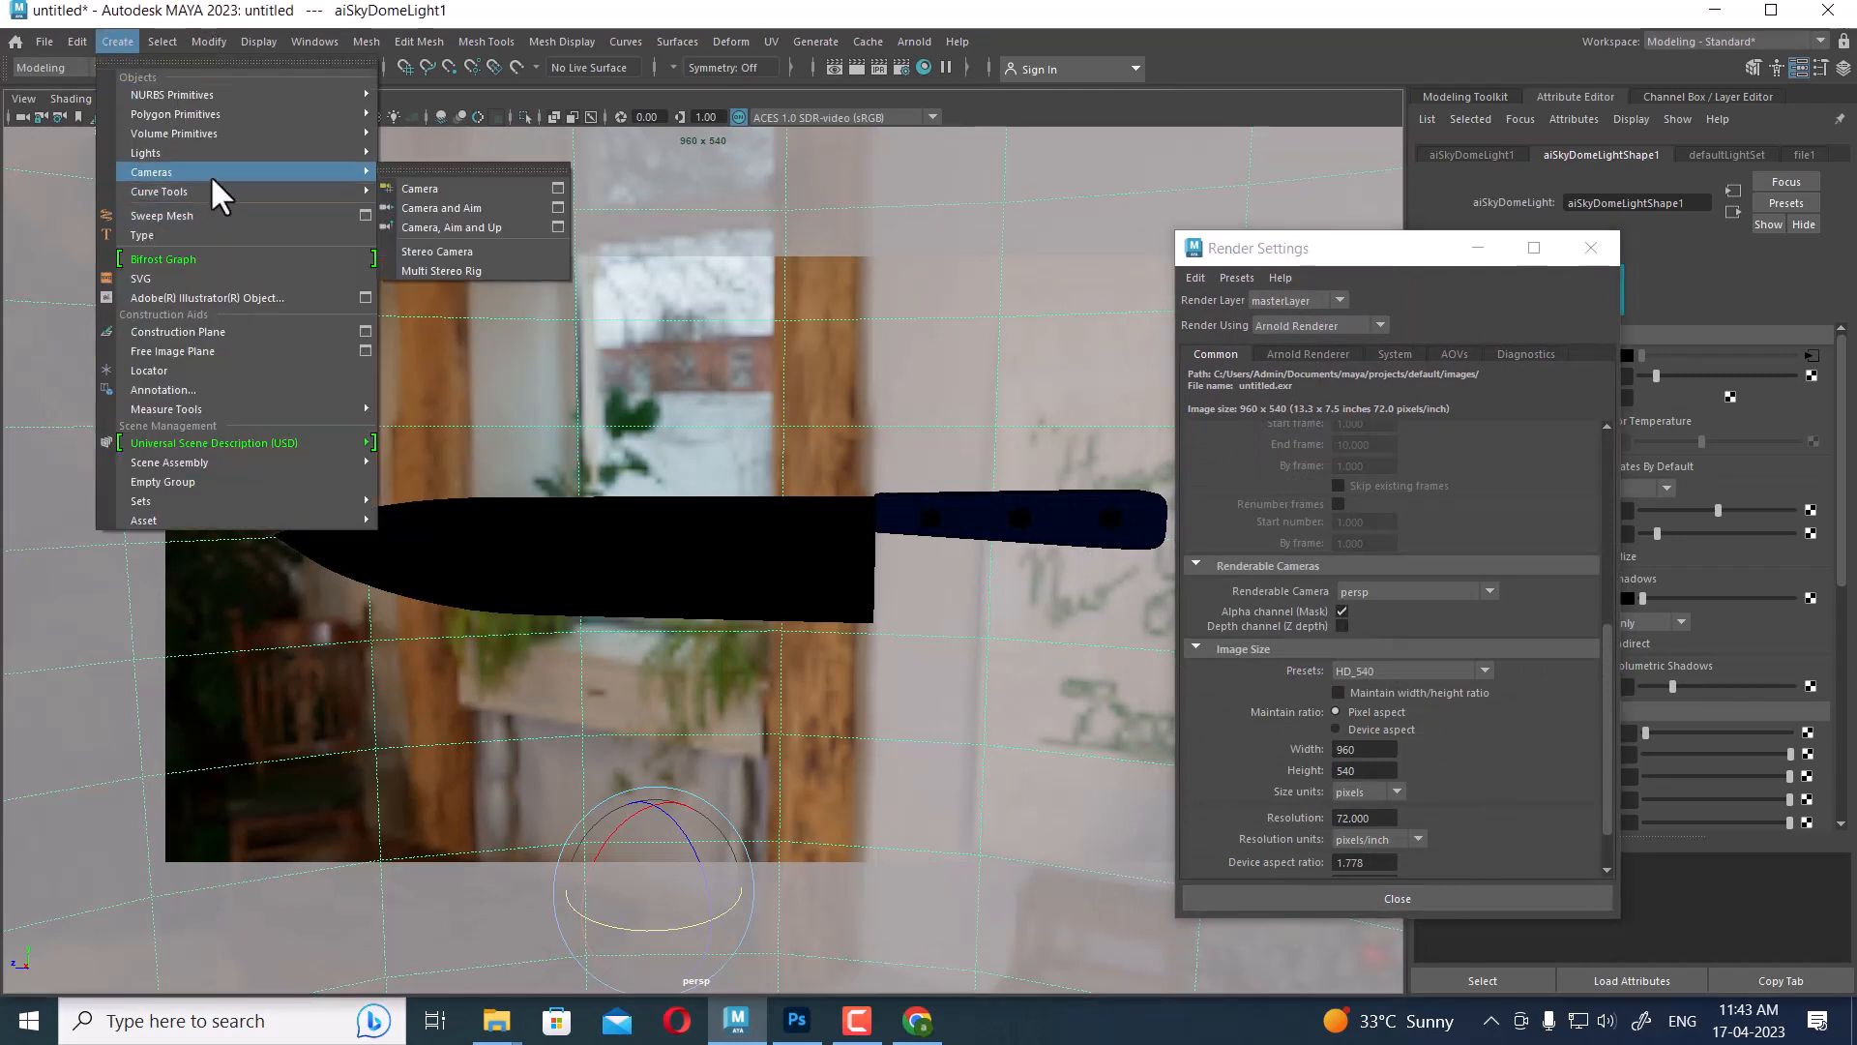
left_click(443, 186)
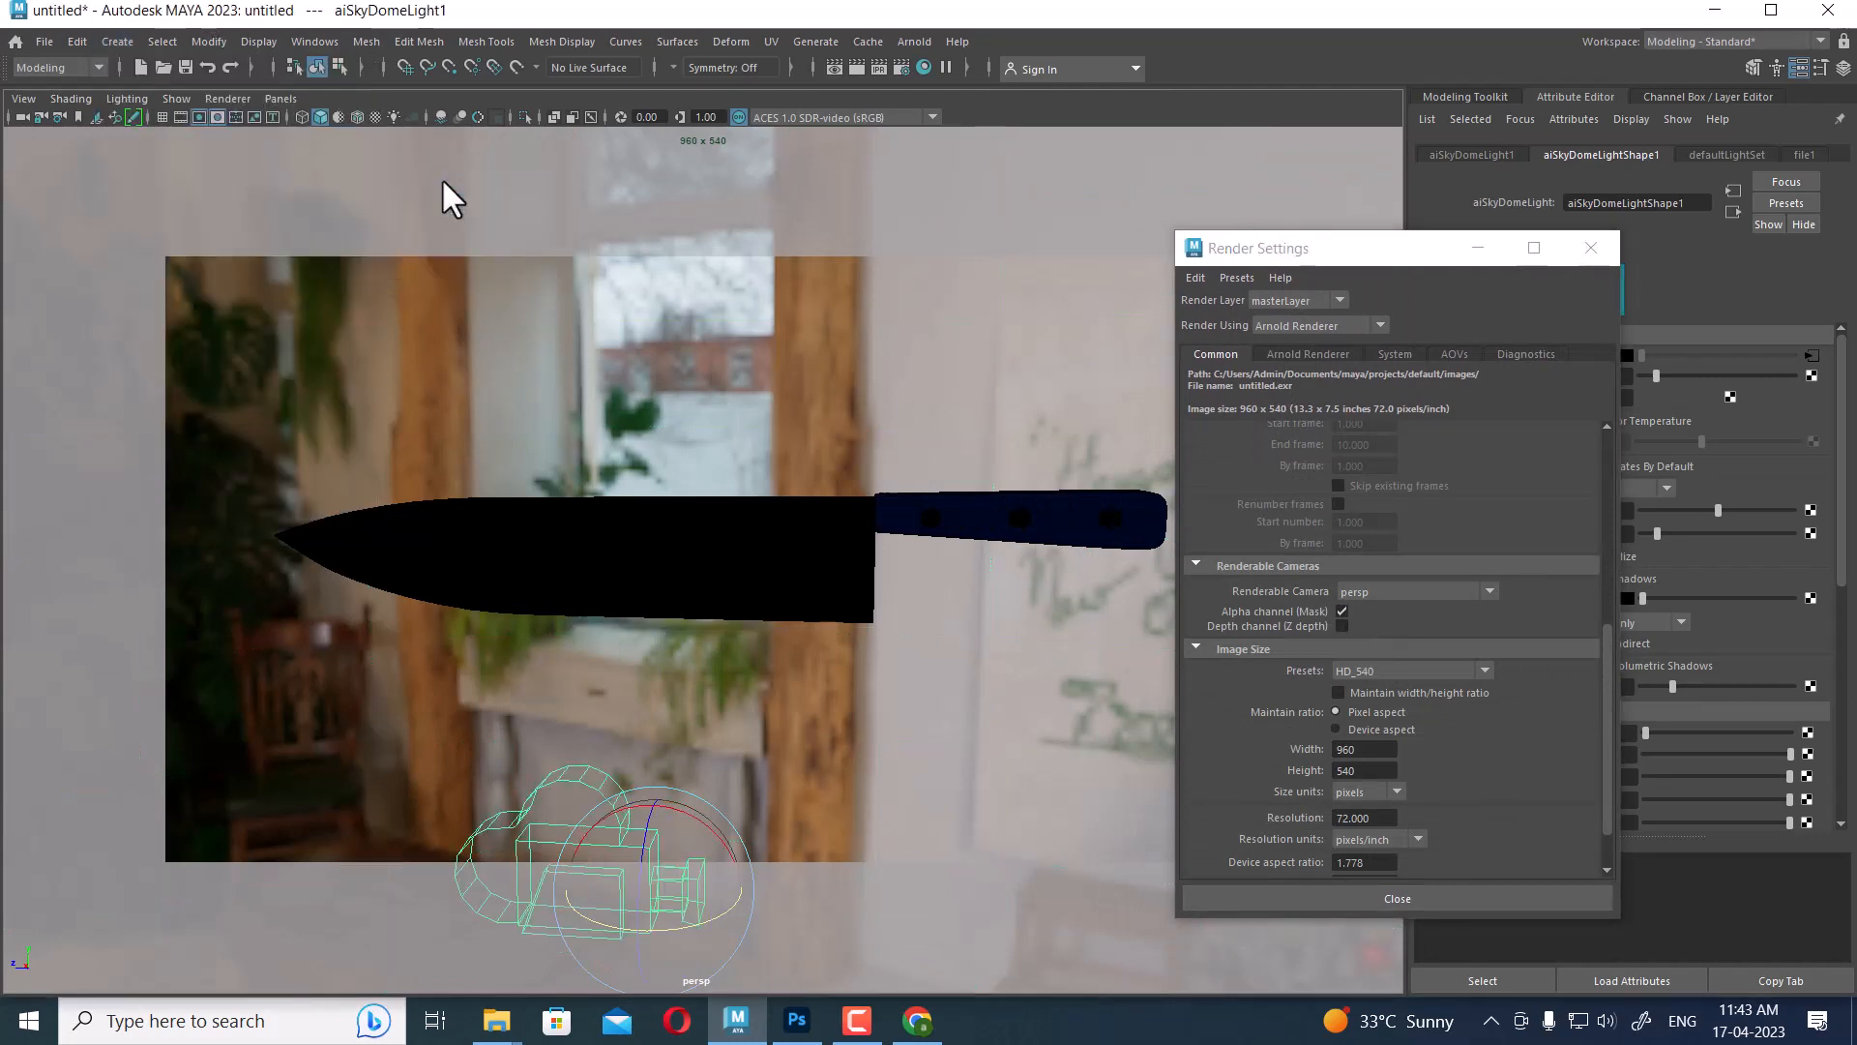
left_click(280, 98)
left_click(339, 176)
Frame the whole knife at a slight angle through camera1 inside the resolution gate and render that view
left_click_drag(383, 264, 871, 625, "alt")
right_click_drag(870, 624, 977, 636, "alt")
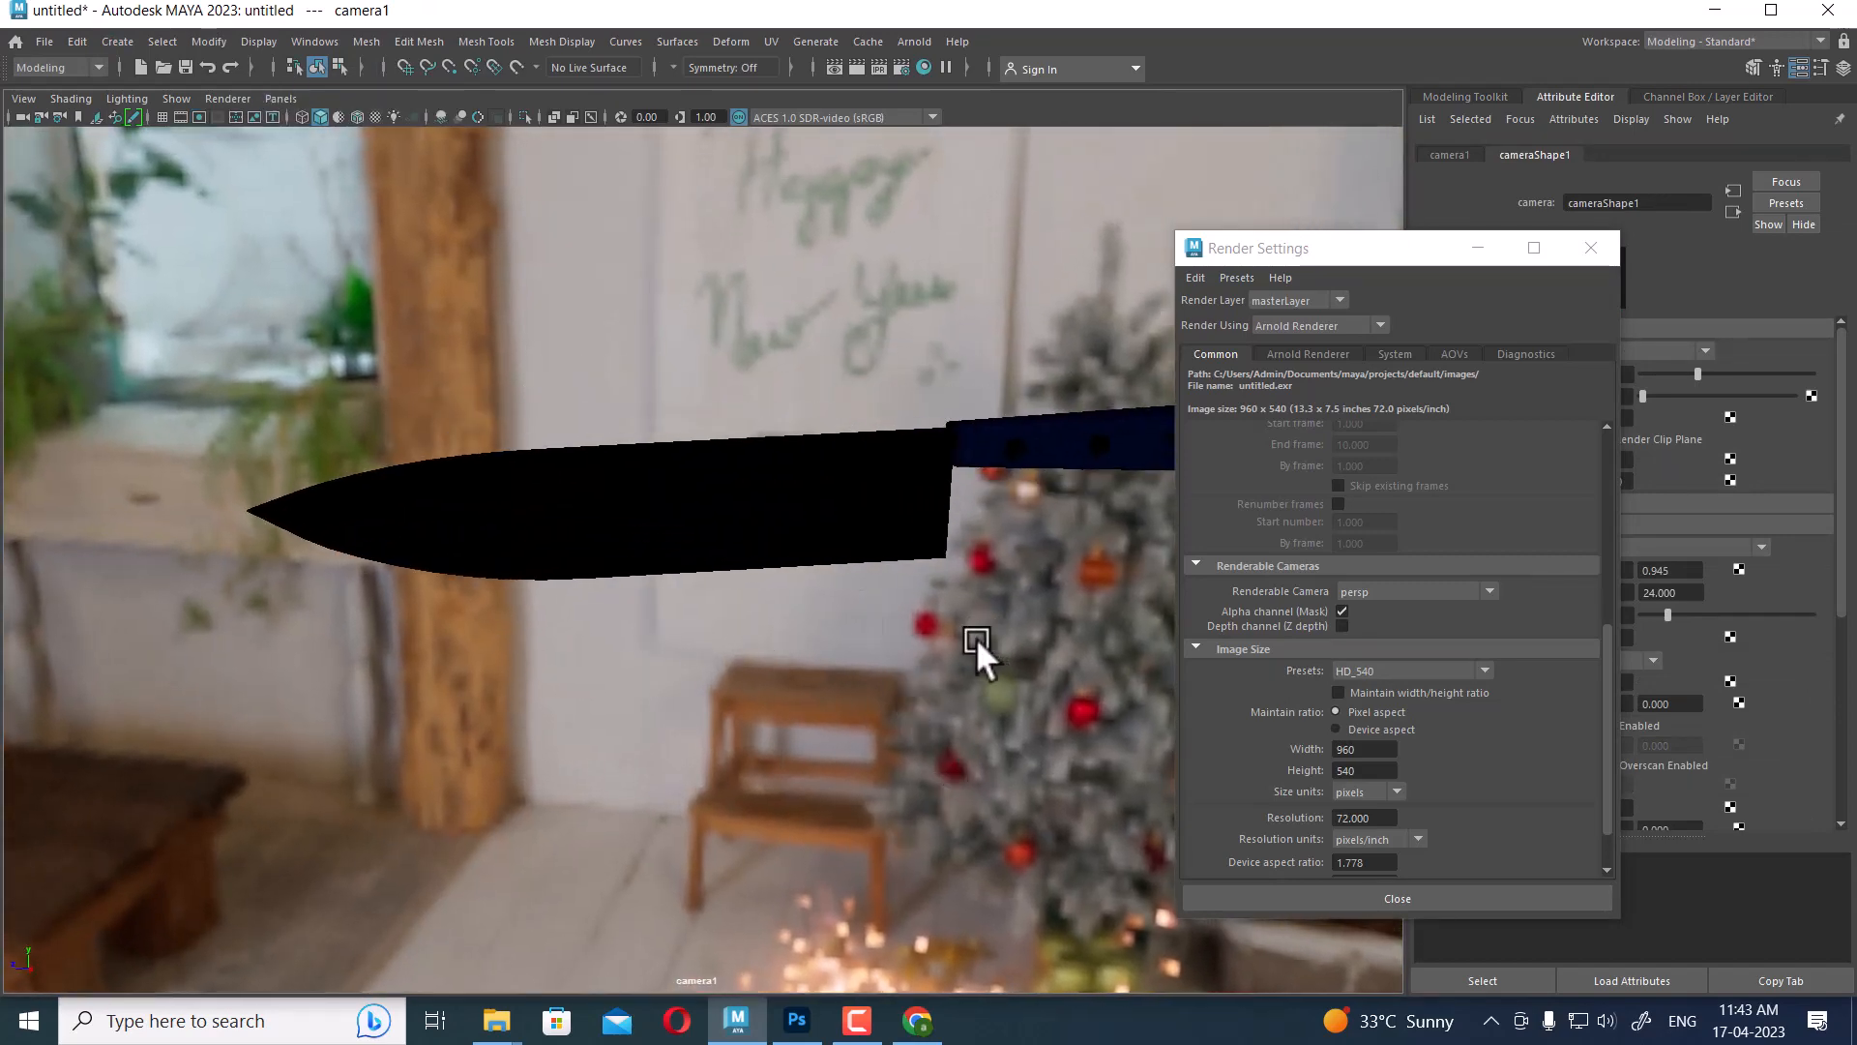
left_click(199, 117)
right_click_drag(771, 630, 833, 684, "alt")
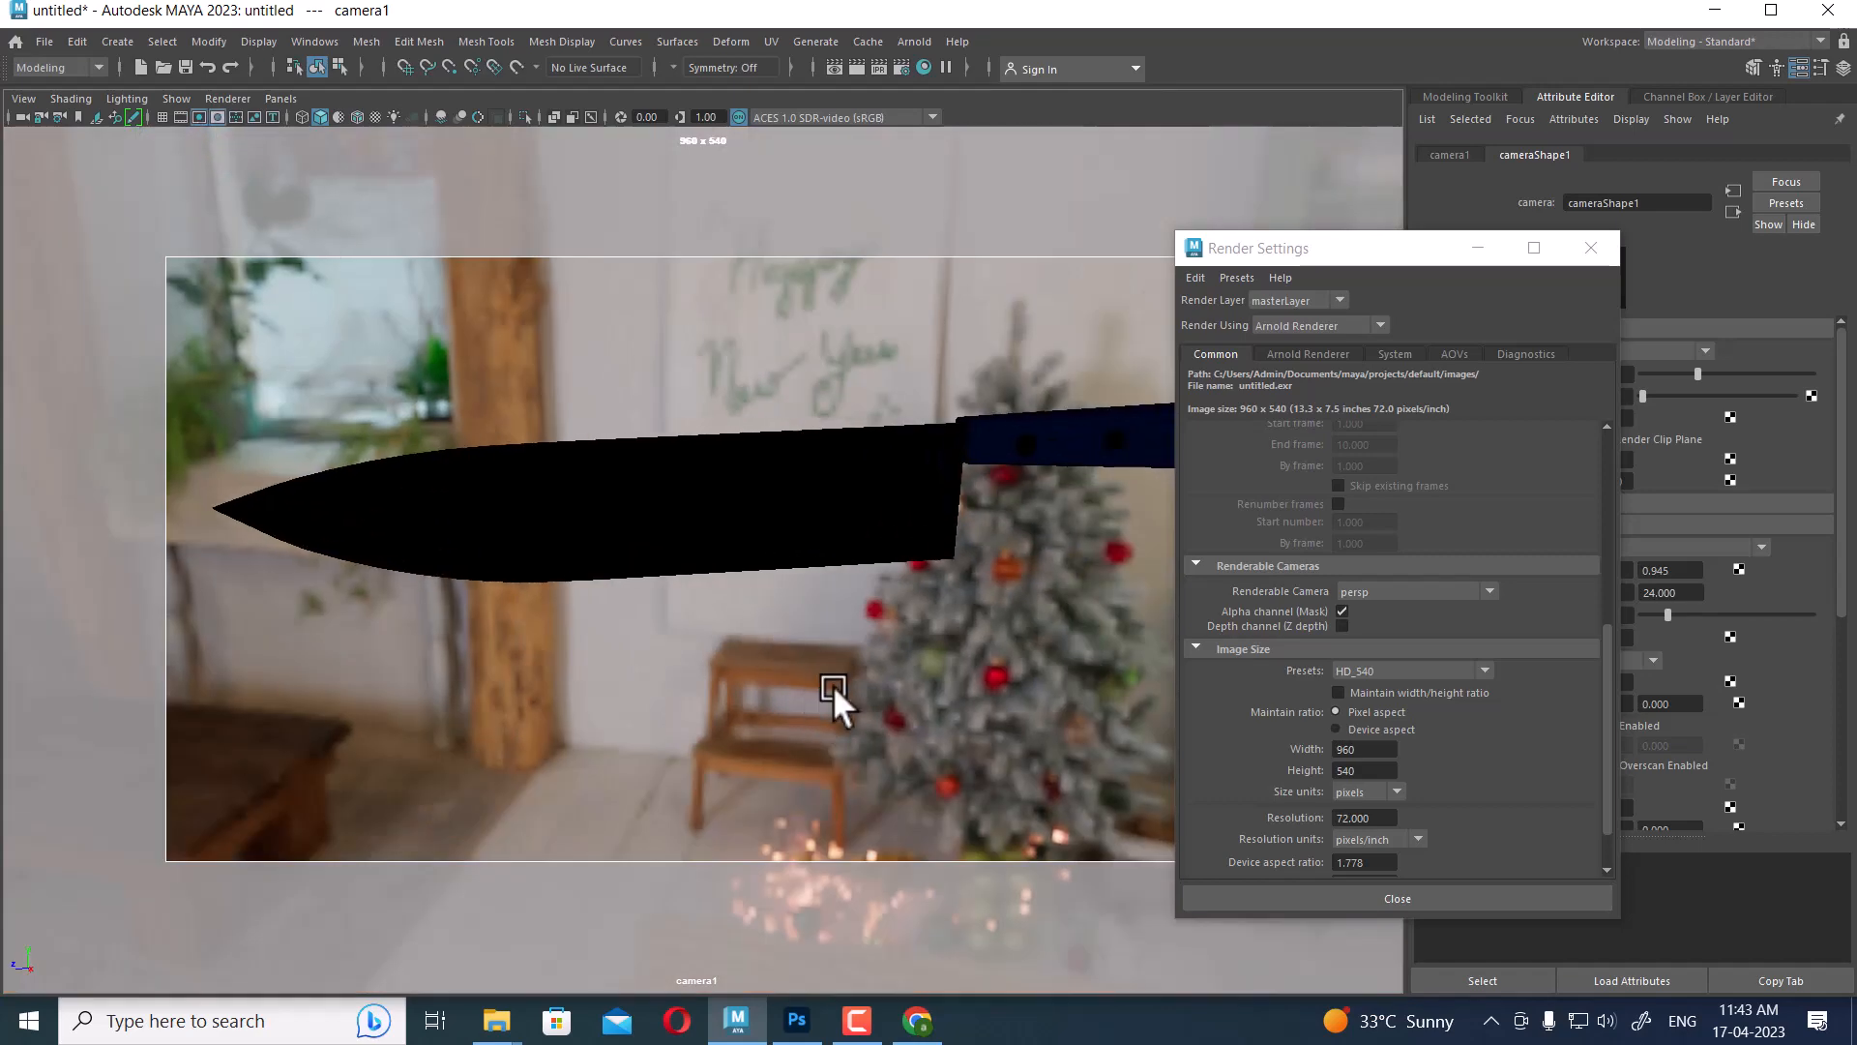
left_click_drag(1375, 259, 1532, 391)
right_click_drag(710, 716, 682, 681, "alt")
left_click(853, 68)
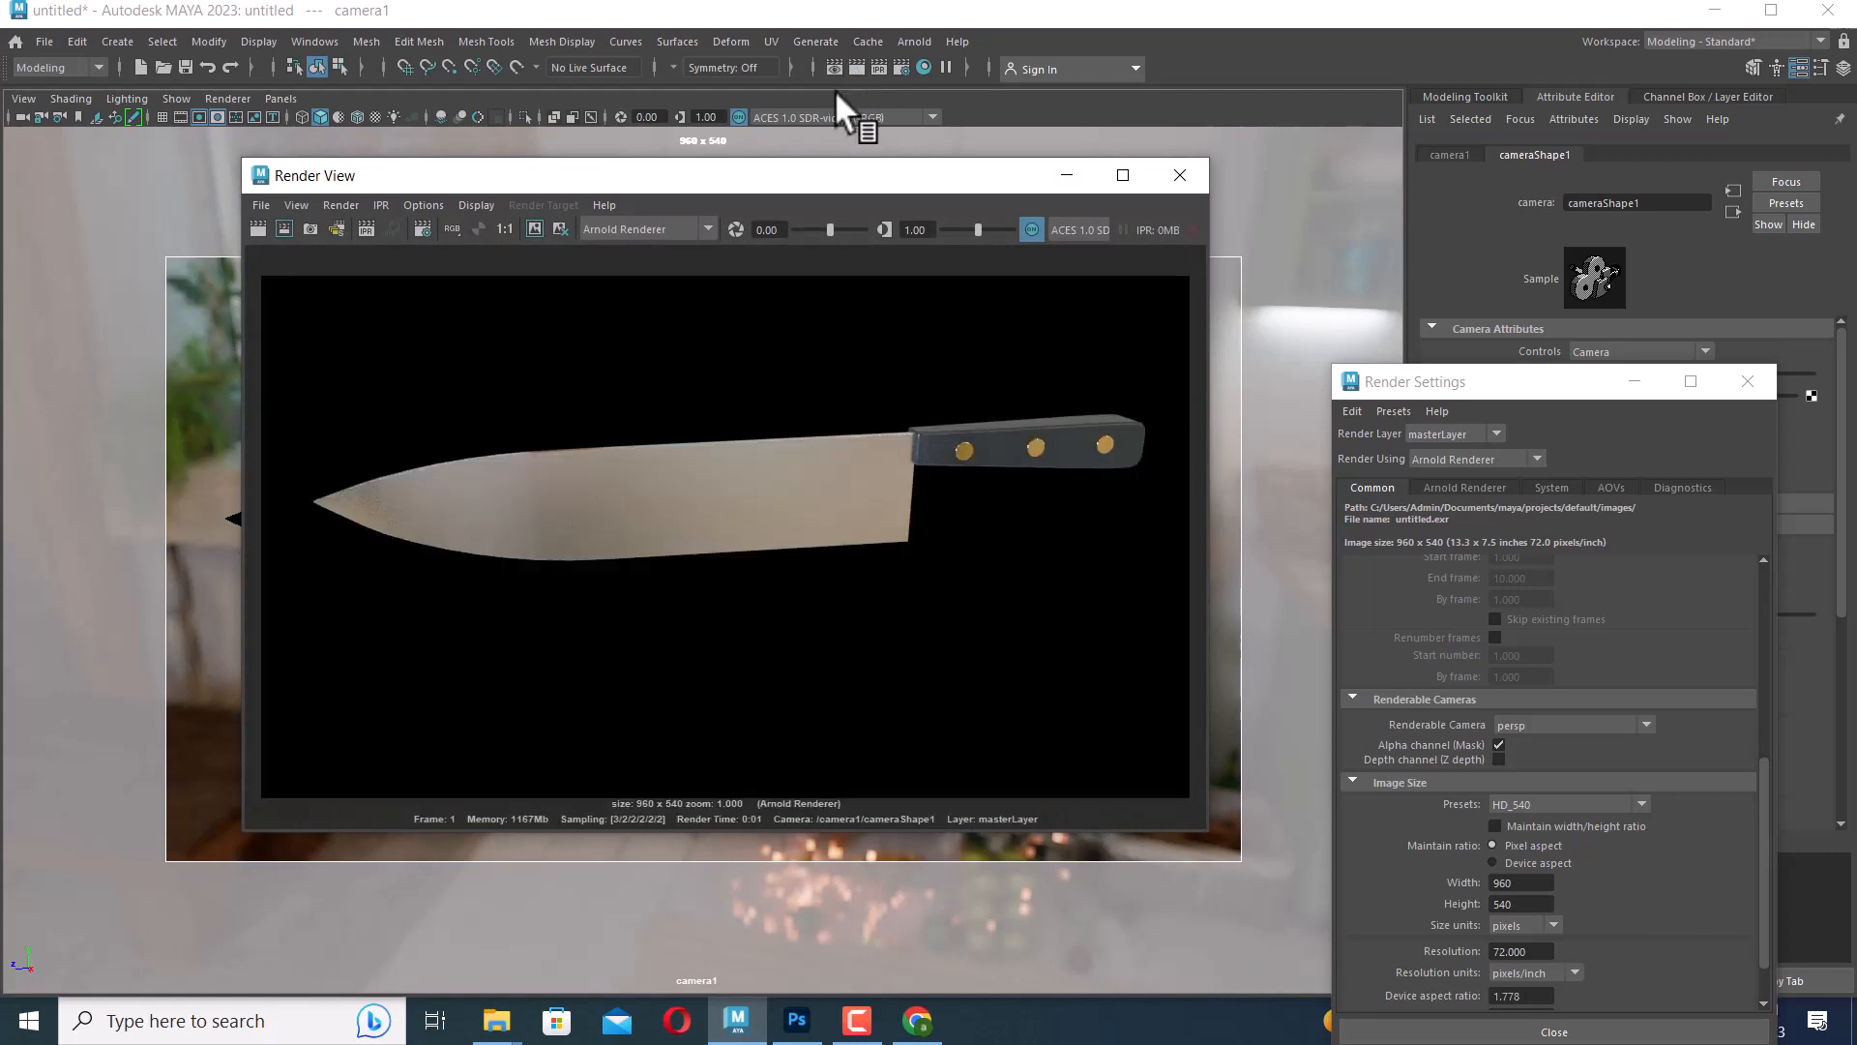
Open the Arnold RenderView, select the skydome light and start a live render through camera1
left_click(1180, 175)
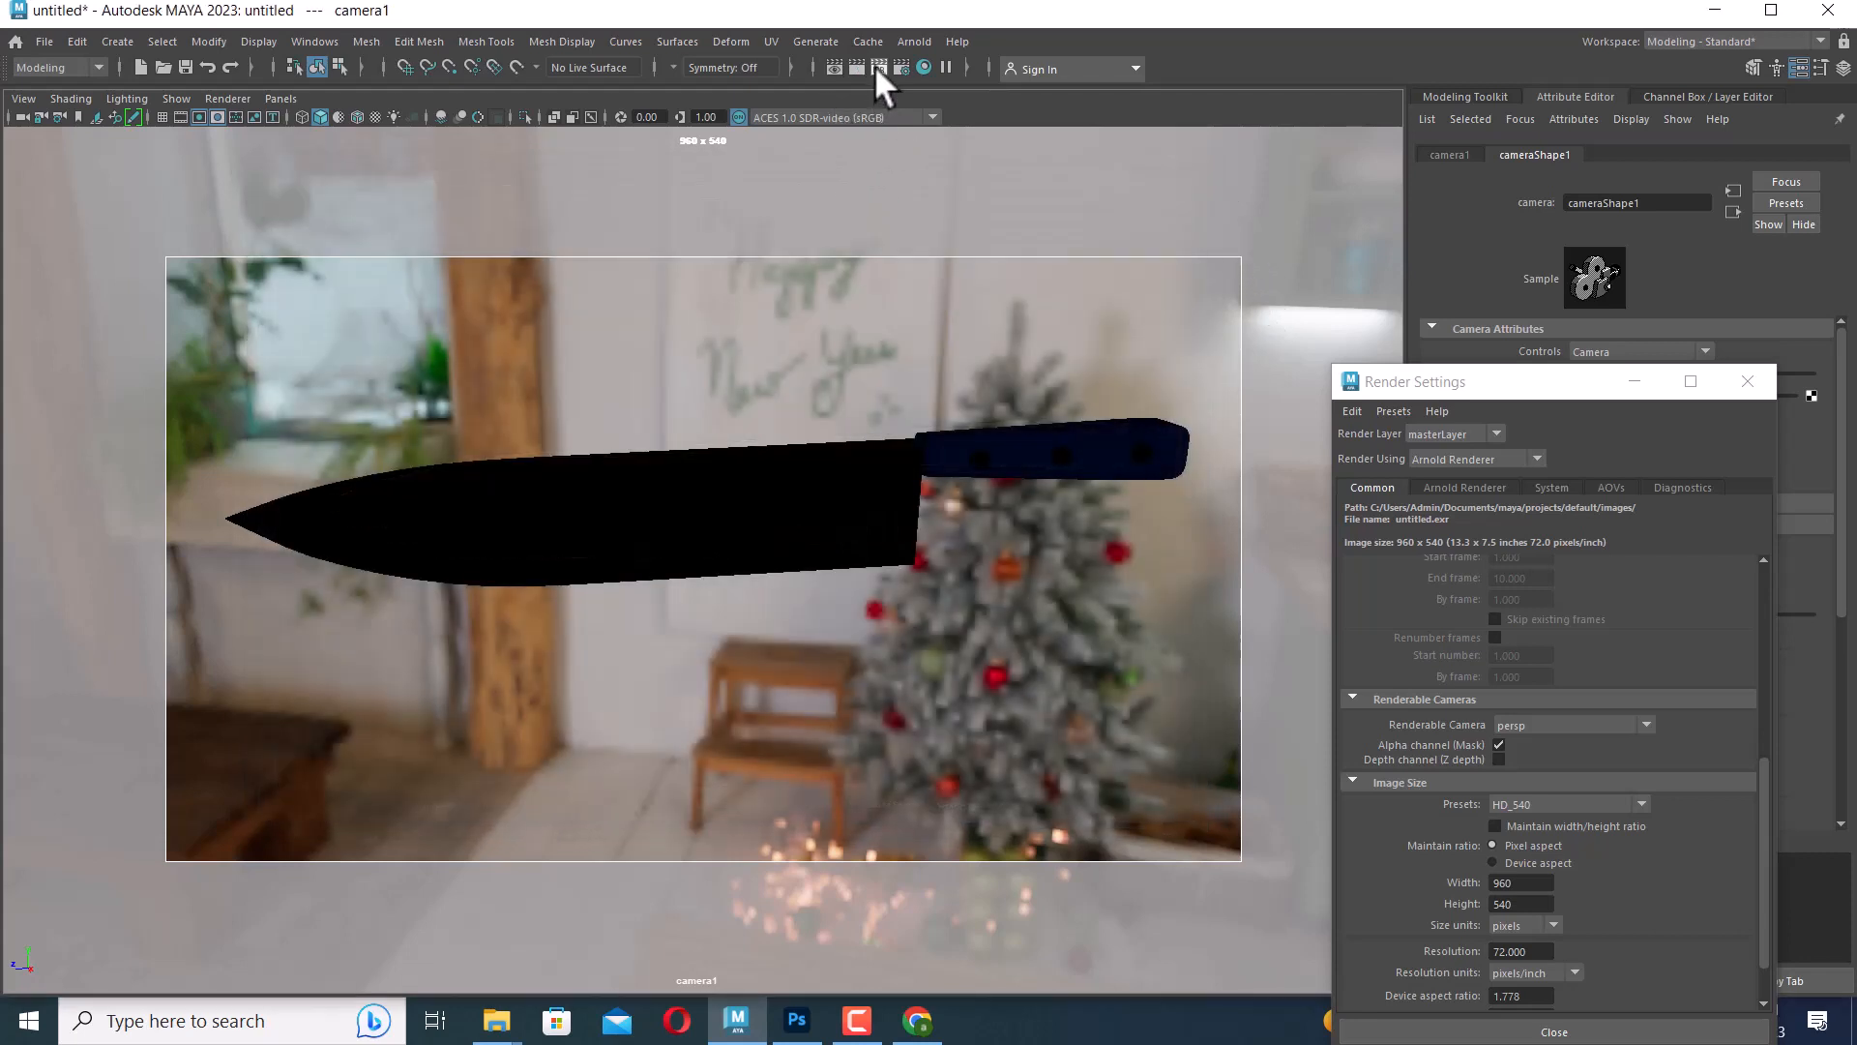
left_click(913, 36)
left_click(953, 98)
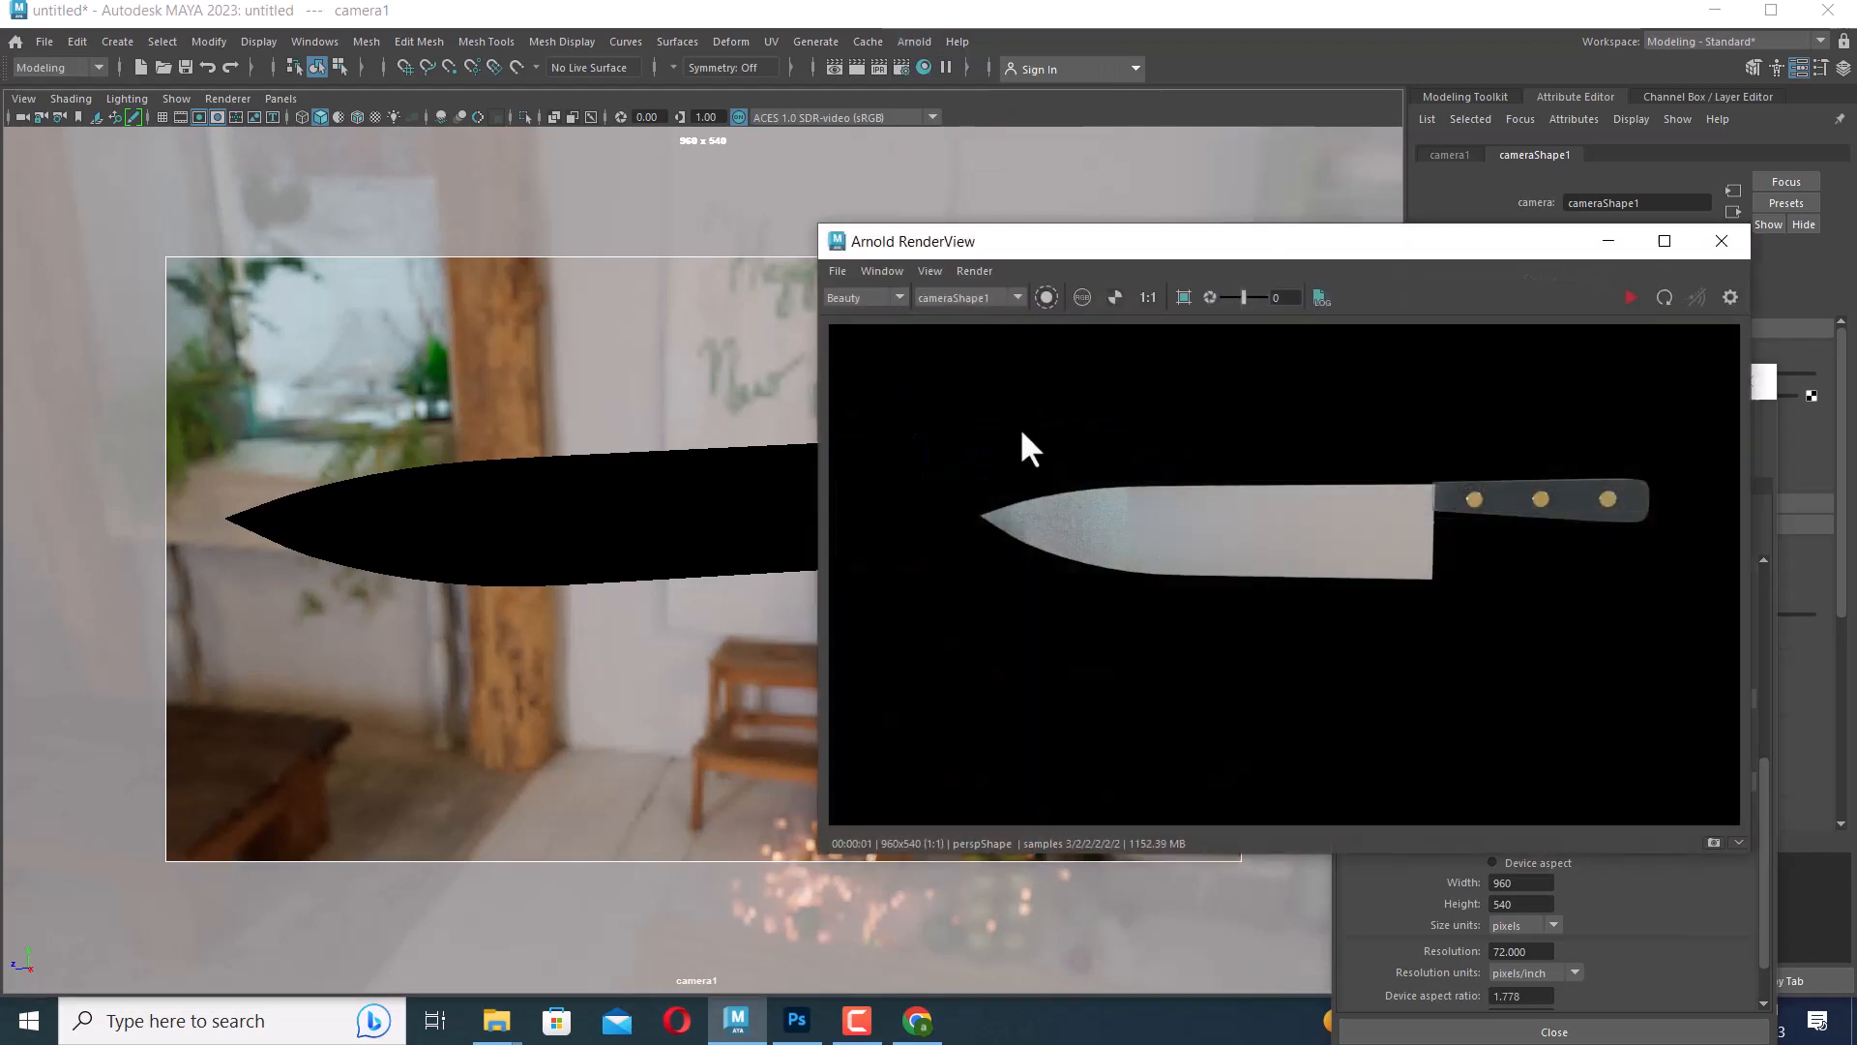
left_click(583, 764)
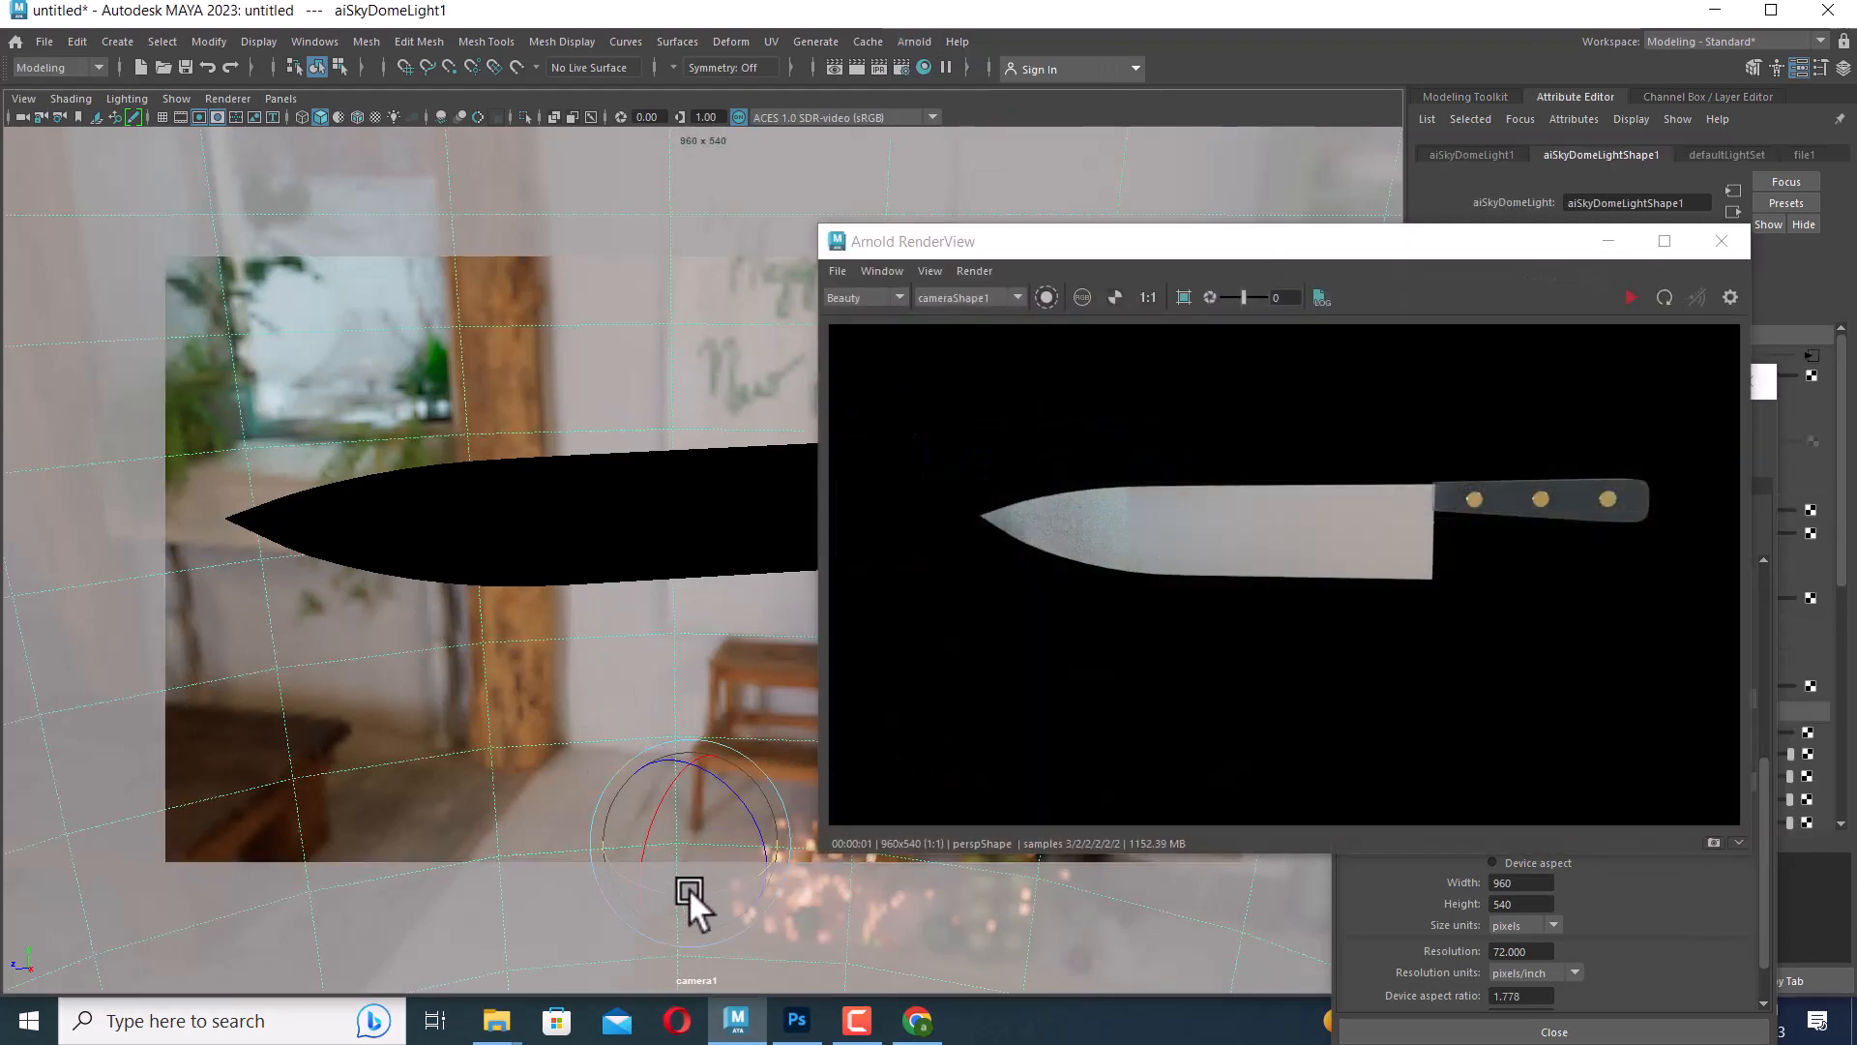
left_click(1631, 297)
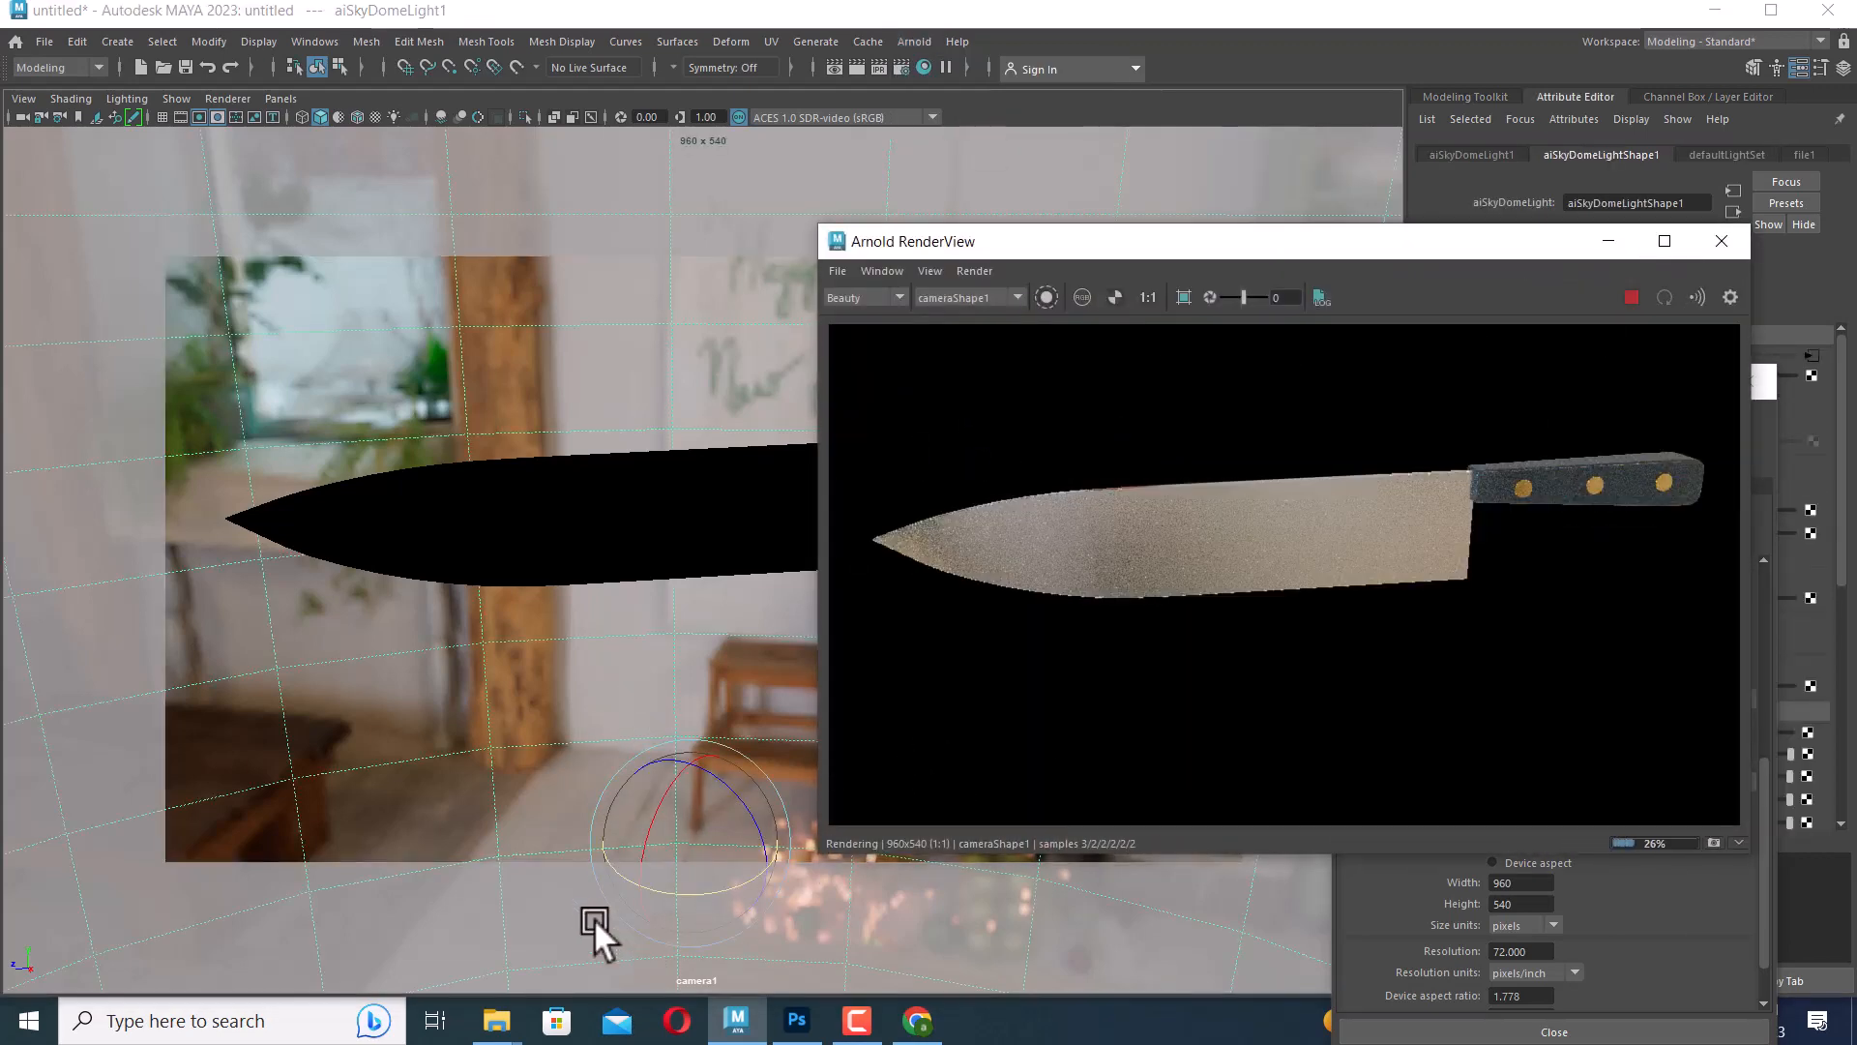
Rotate the skydome light and orbit camera1 around to the opposite side of the knife, checking the live render
left_click_drag(665, 888, 716, 891)
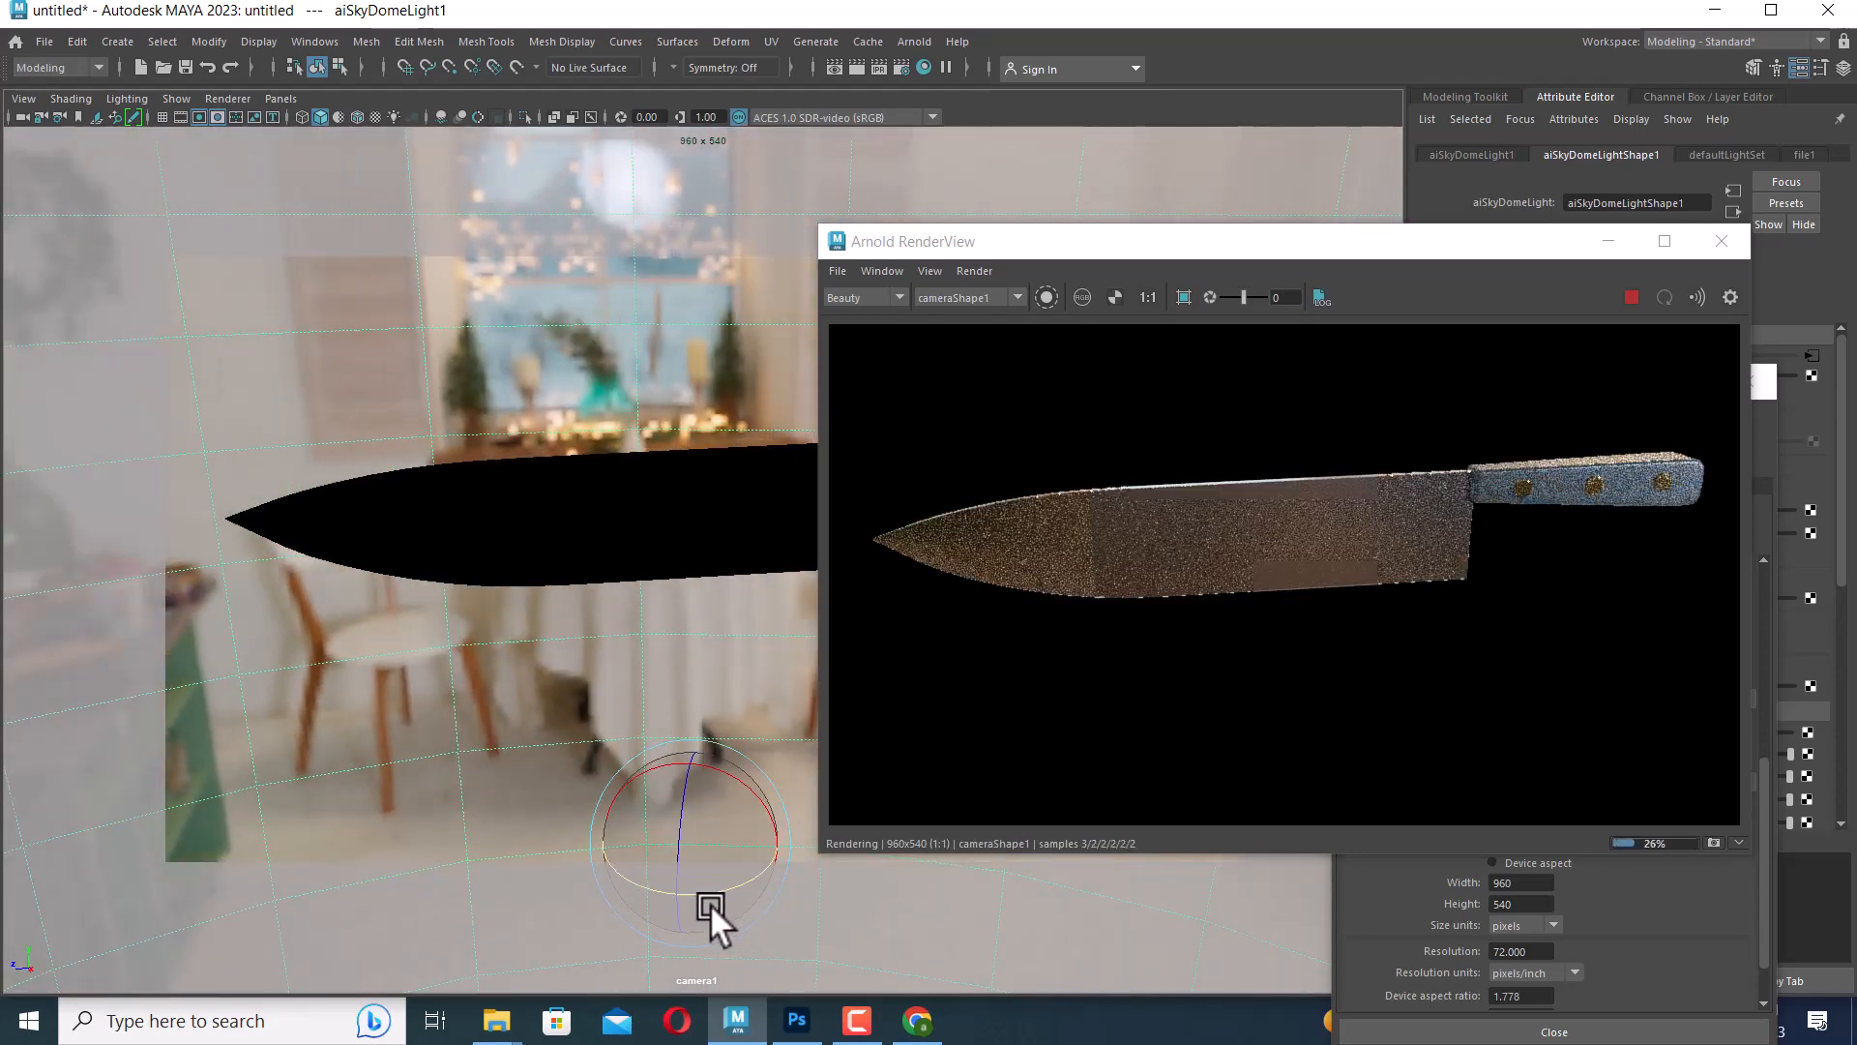
left_click_drag(628, 702, 622, 610)
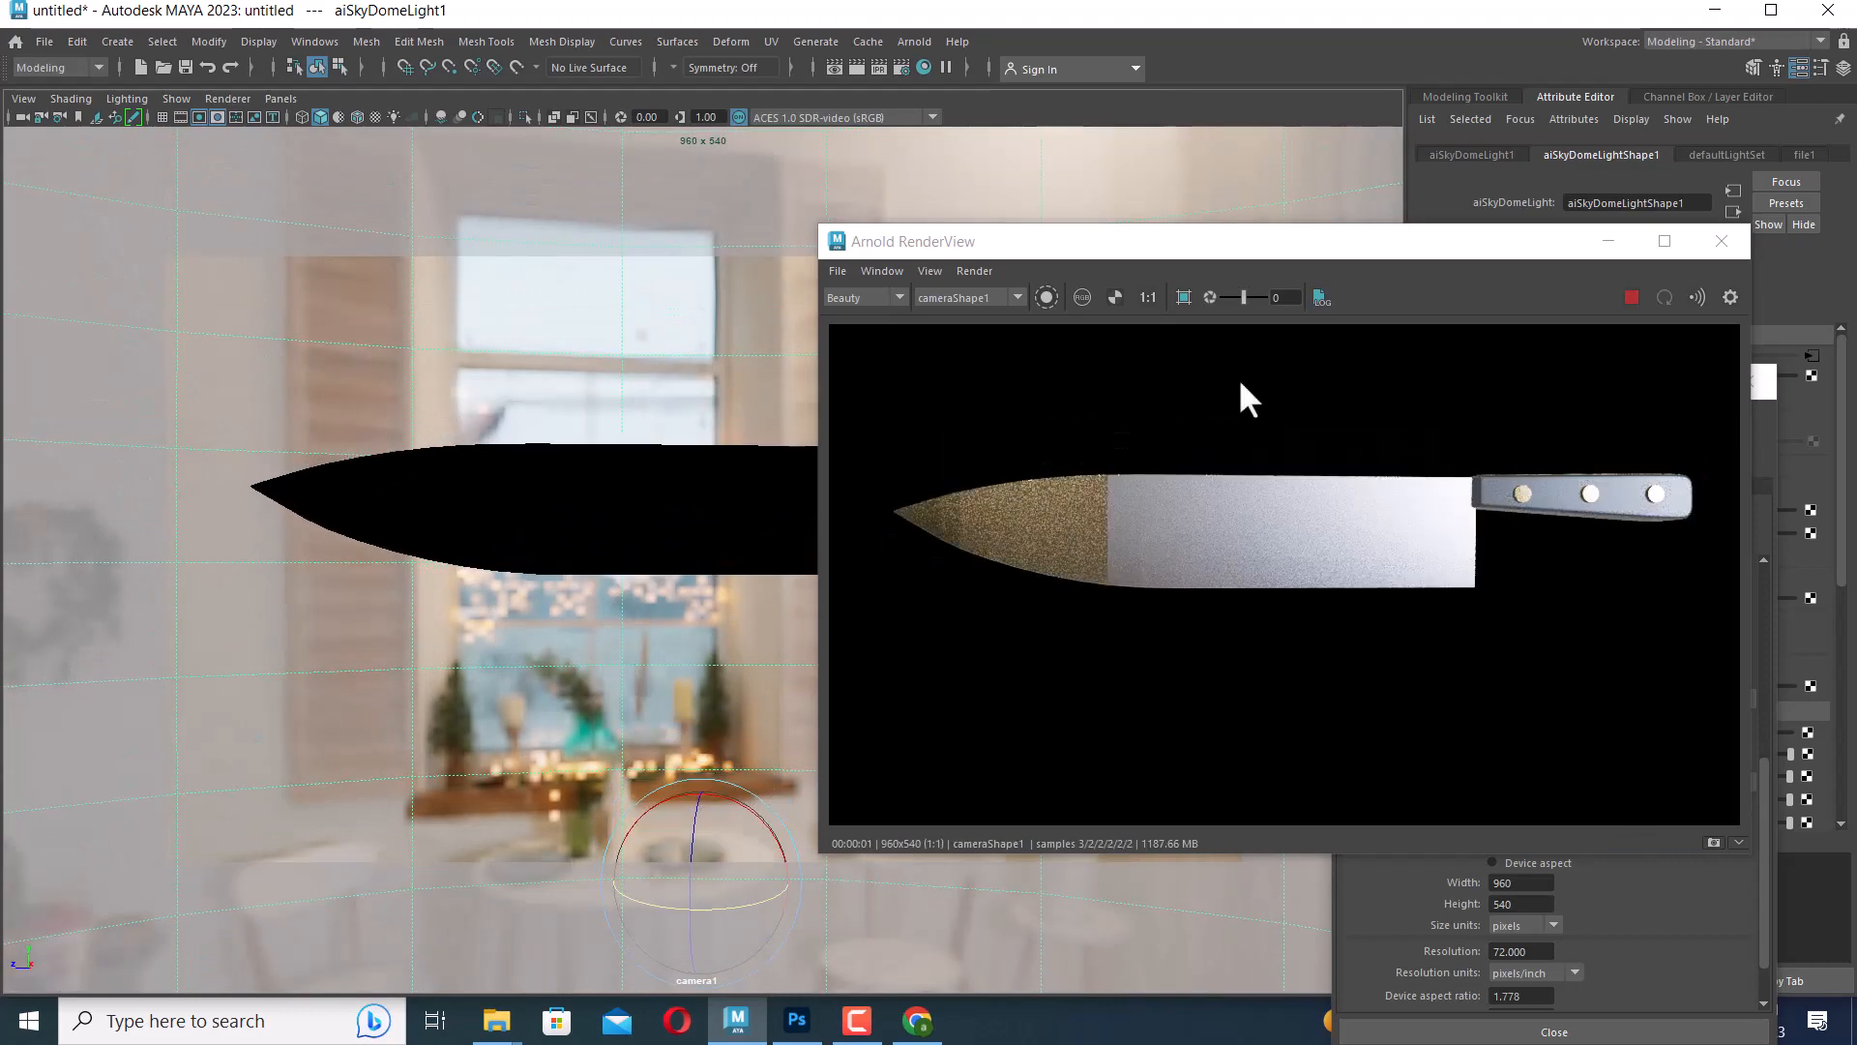
left_click_drag(1245, 253, 1405, 255)
left_click_drag(957, 590, 738, 696, "alt")
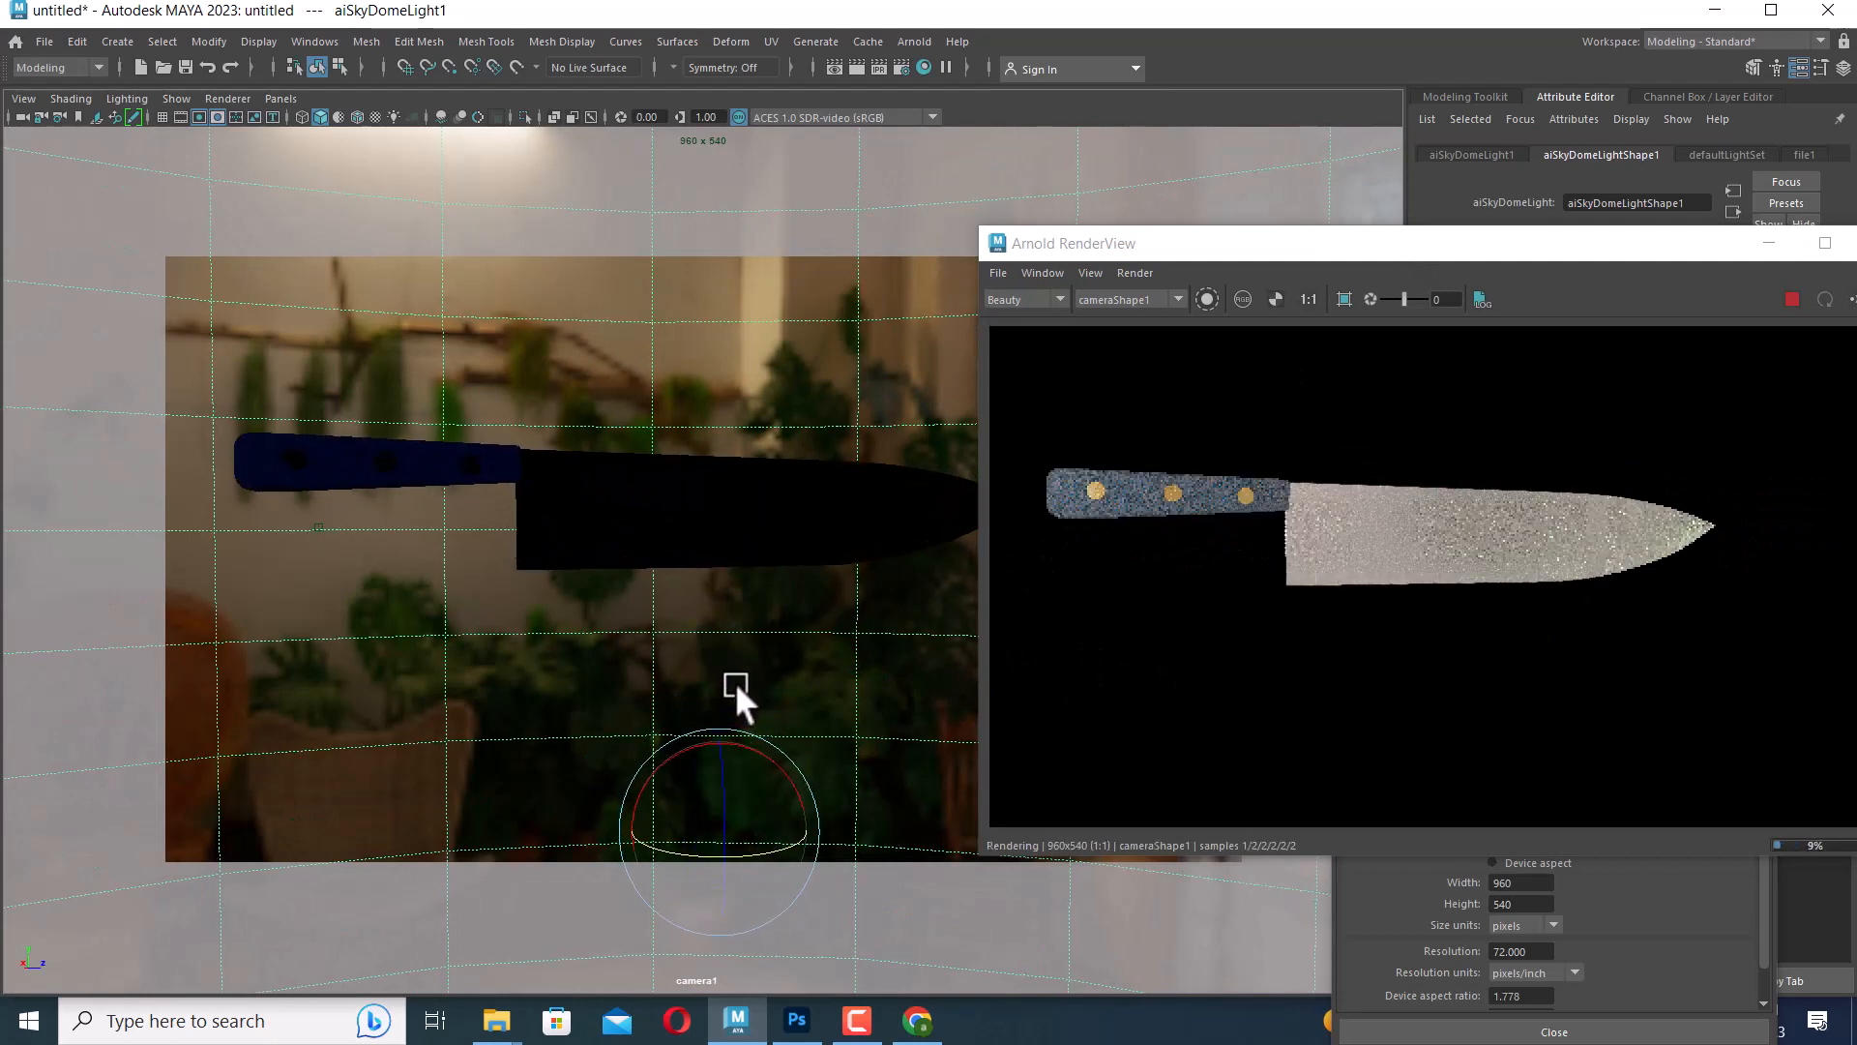
left_click_drag(1301, 247, 1418, 211)
left_click_drag(834, 594, 820, 607, "alt")
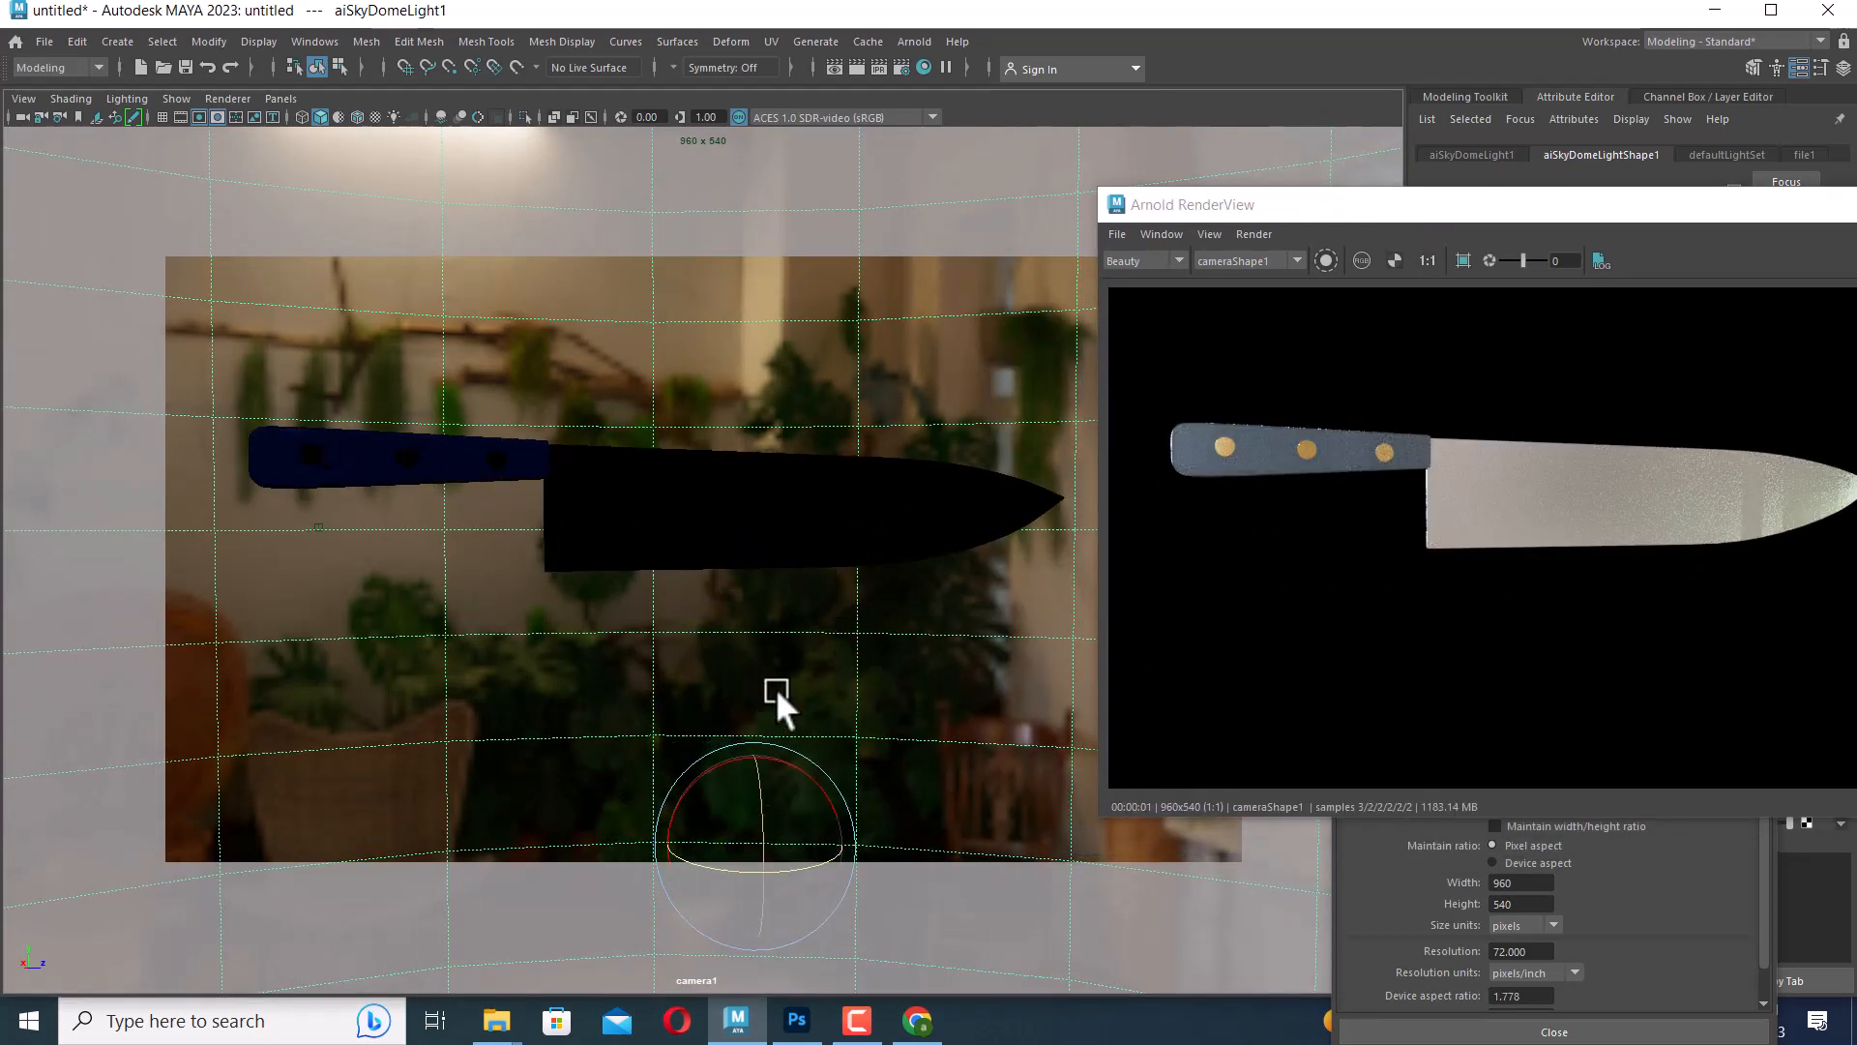
mouse_move(779, 705)
left_mouse_down("alt")
mouse_move(816, 701)
mouse_move(891, 618)
mouse_move(983, 630)
mouse_move(897, 631)
left_mouse_up("alt")
key("5")
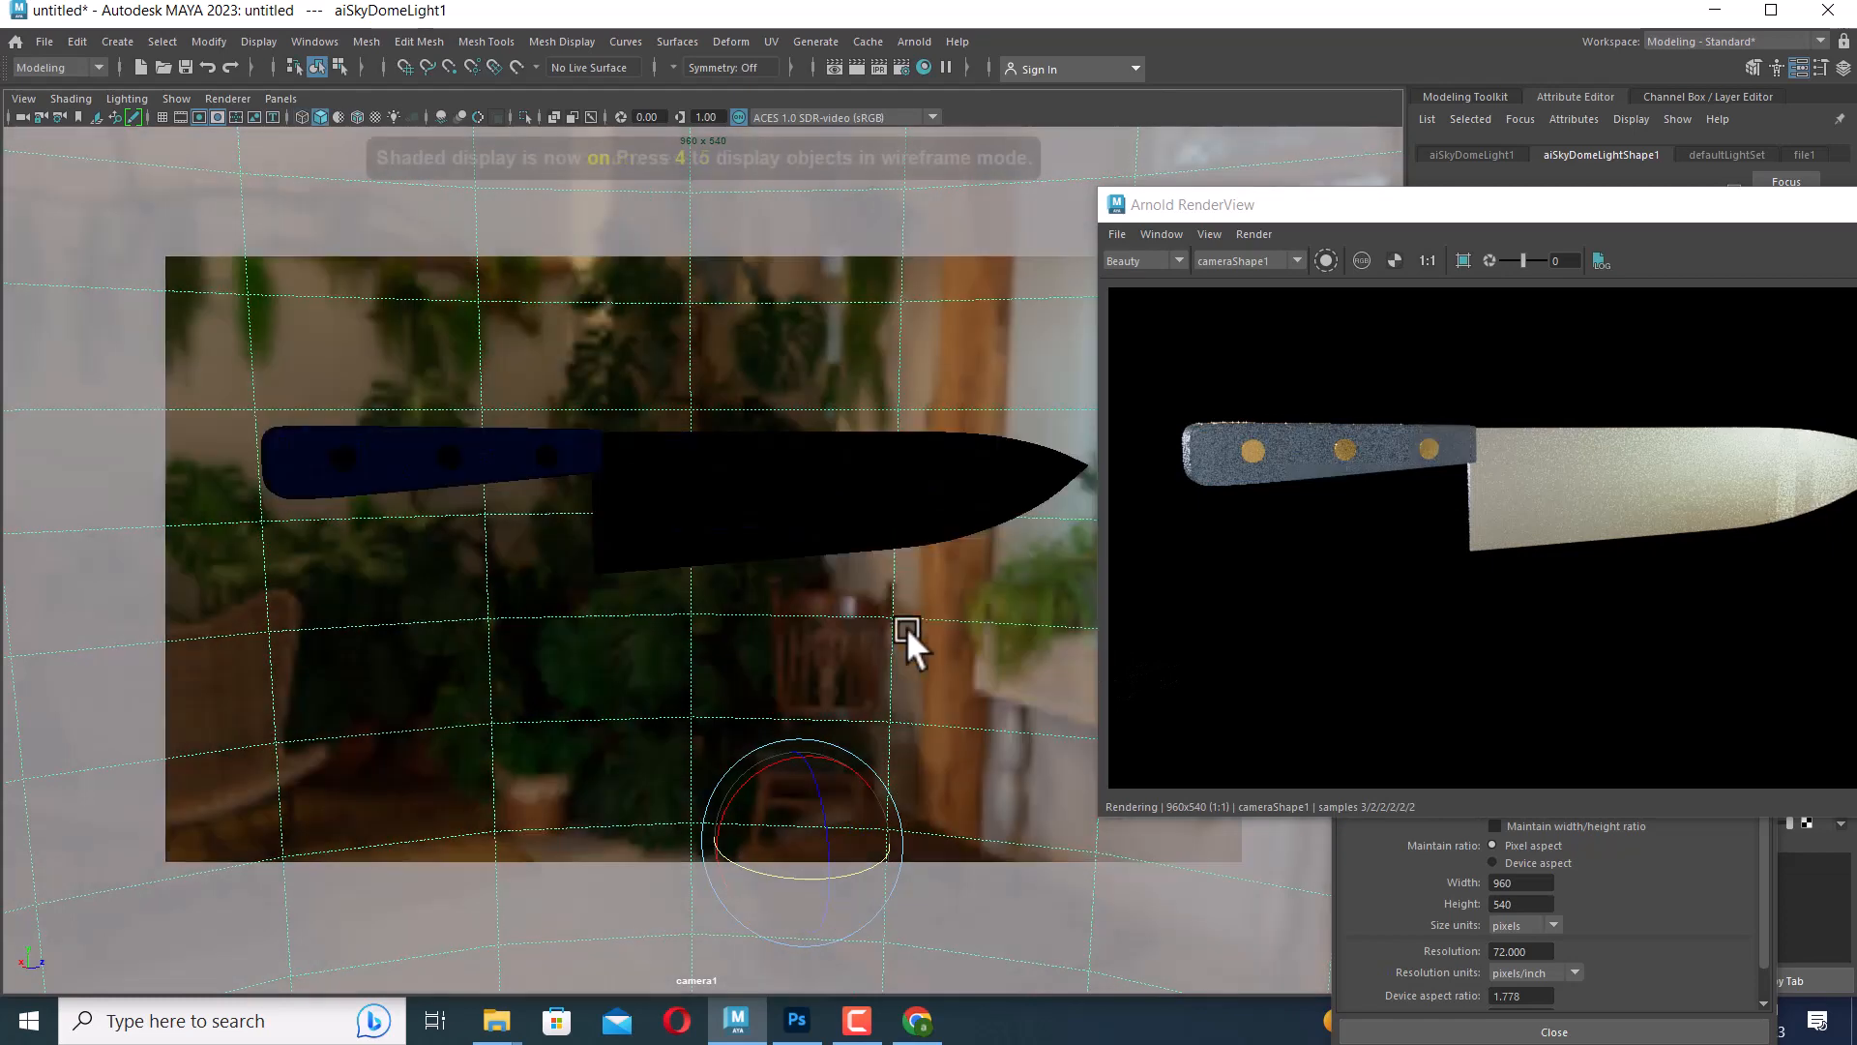
Reselect the skydome light and rotate it slightly to shift the environment lighting on the knife
left_click(983, 477)
left_click(862, 716)
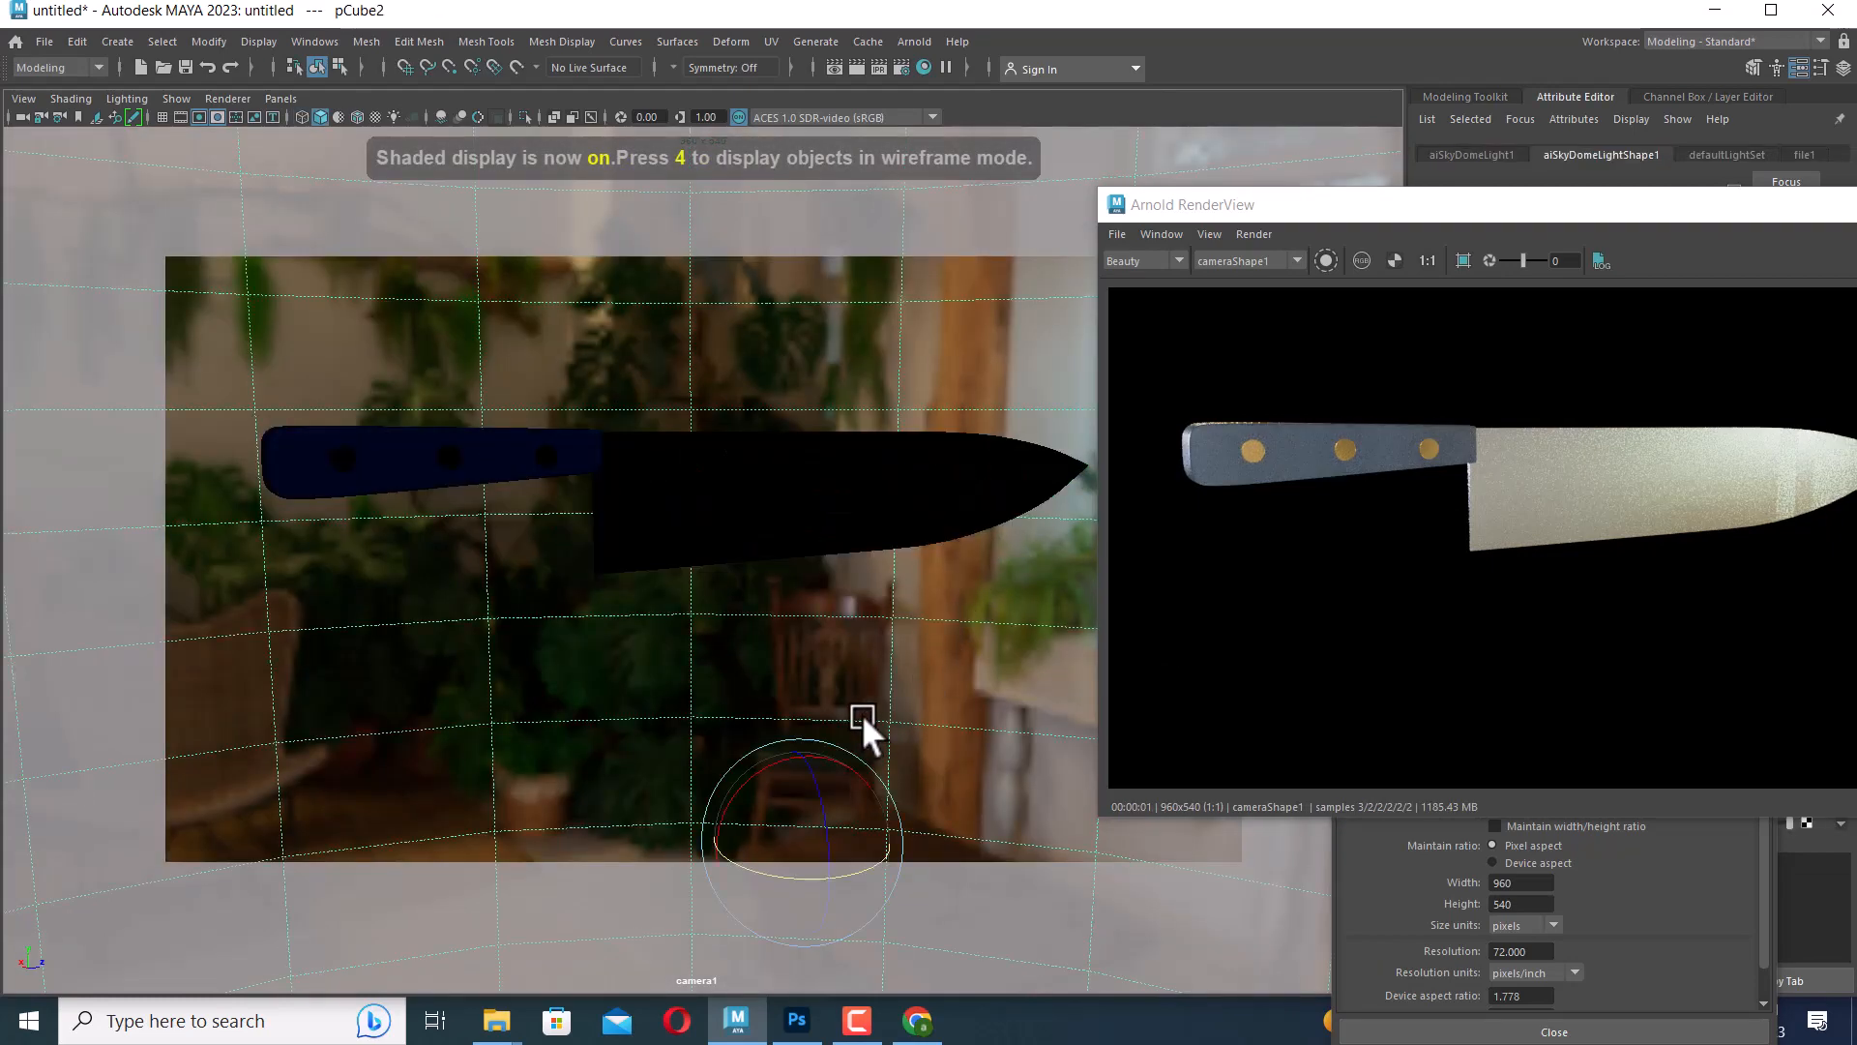
left_click_drag(791, 855, 750, 866)
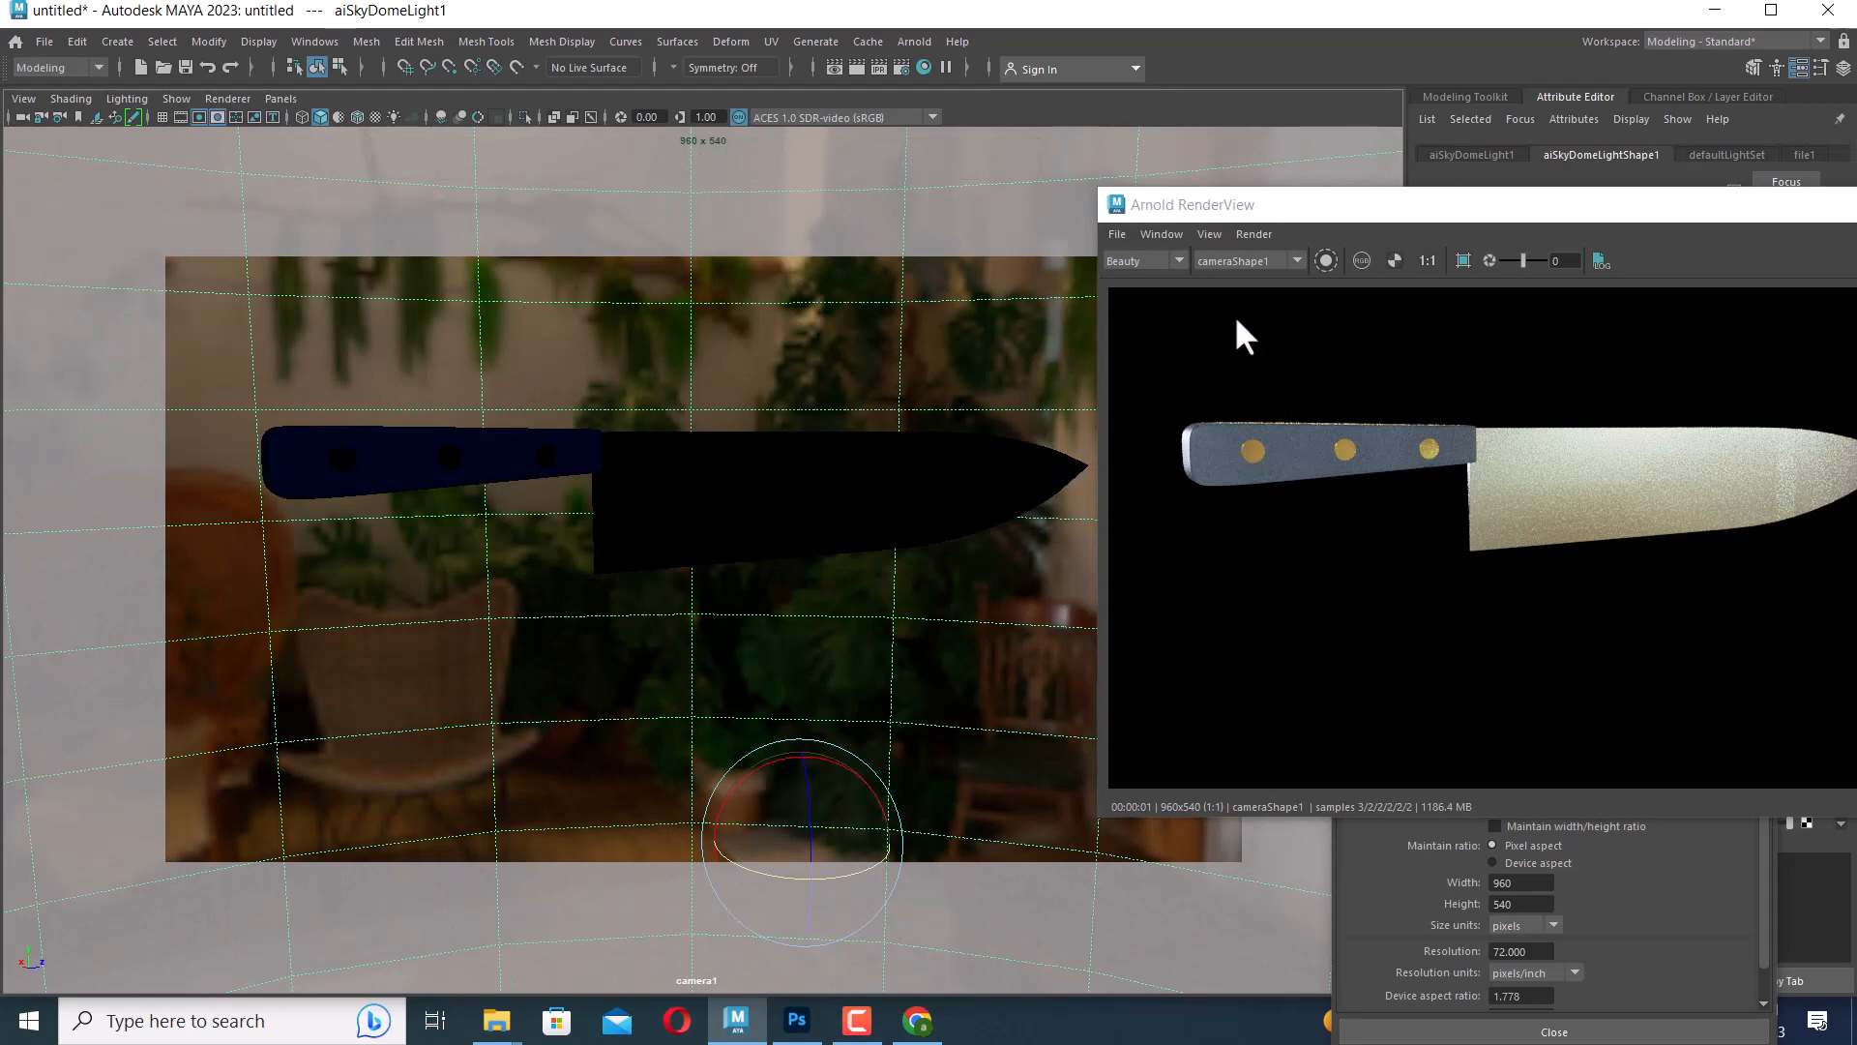
Set the render image size preset to HD_1080 and zoom the live render out to see the whole knife
left_click_drag(1345, 219, 369, 261)
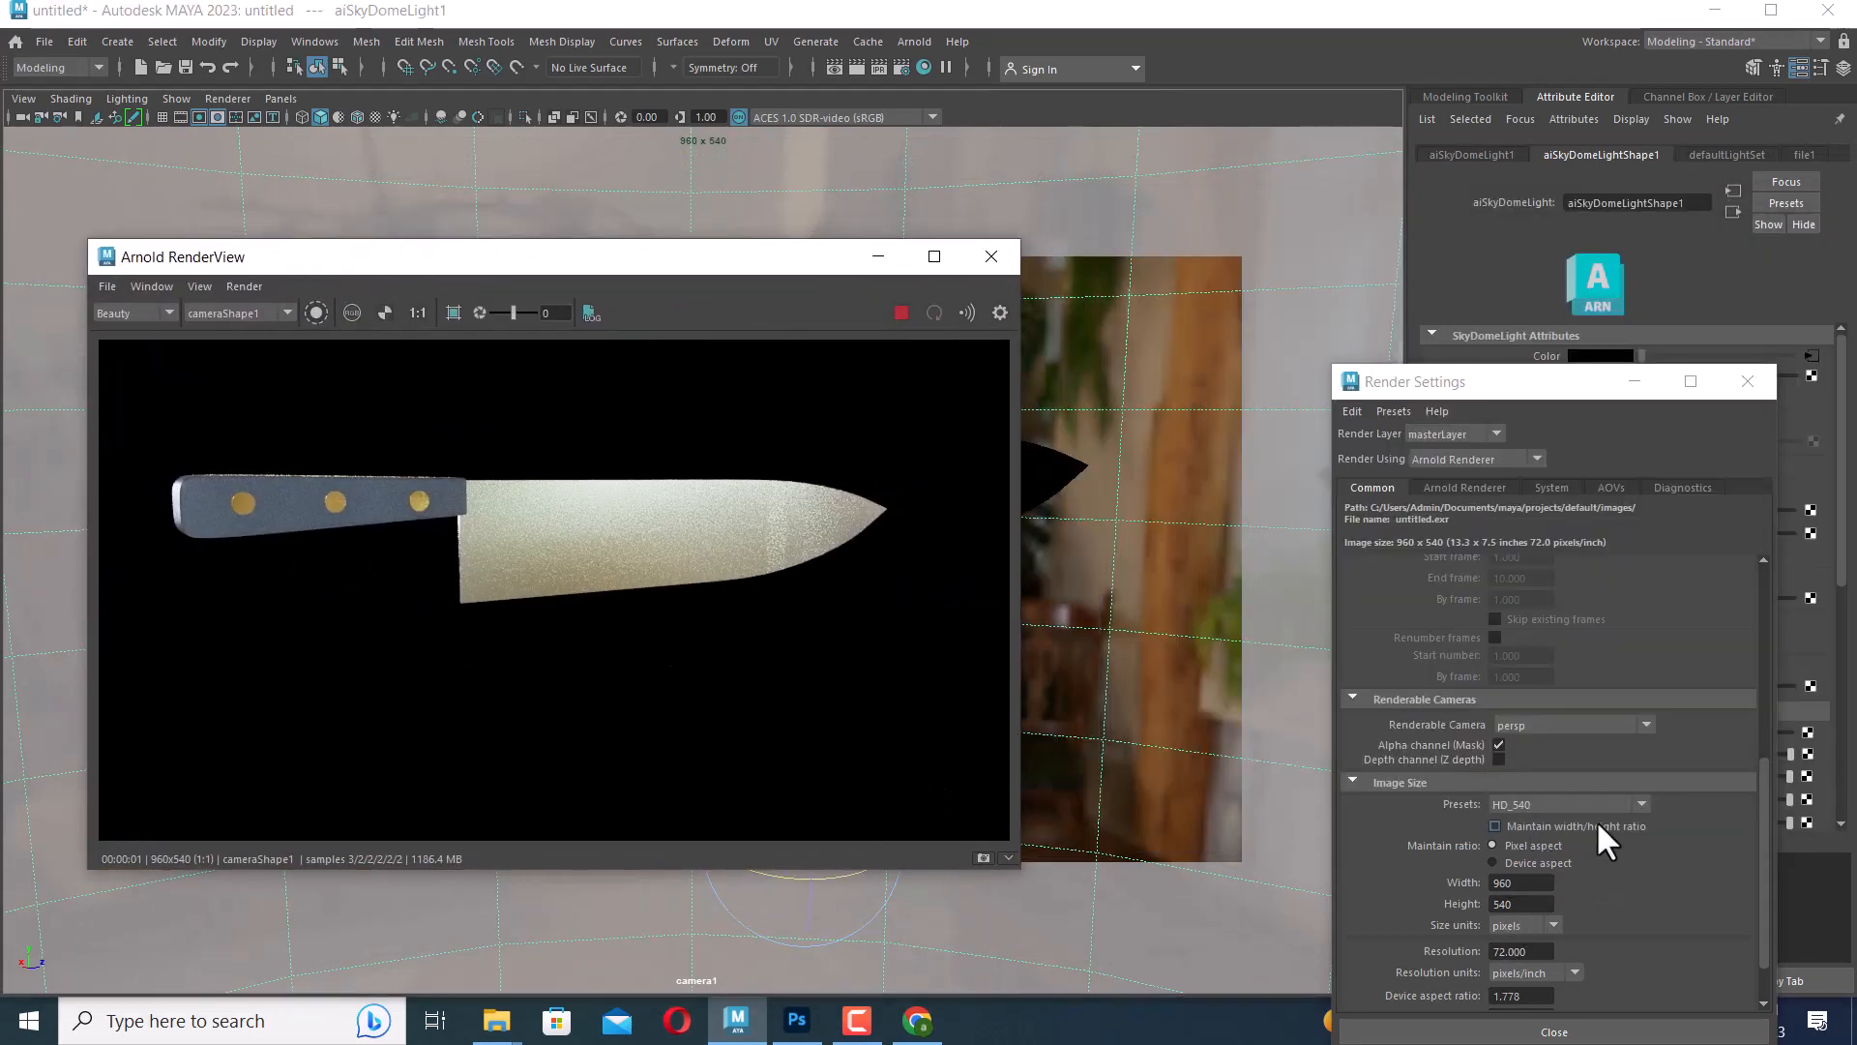
left_click(1536, 883)
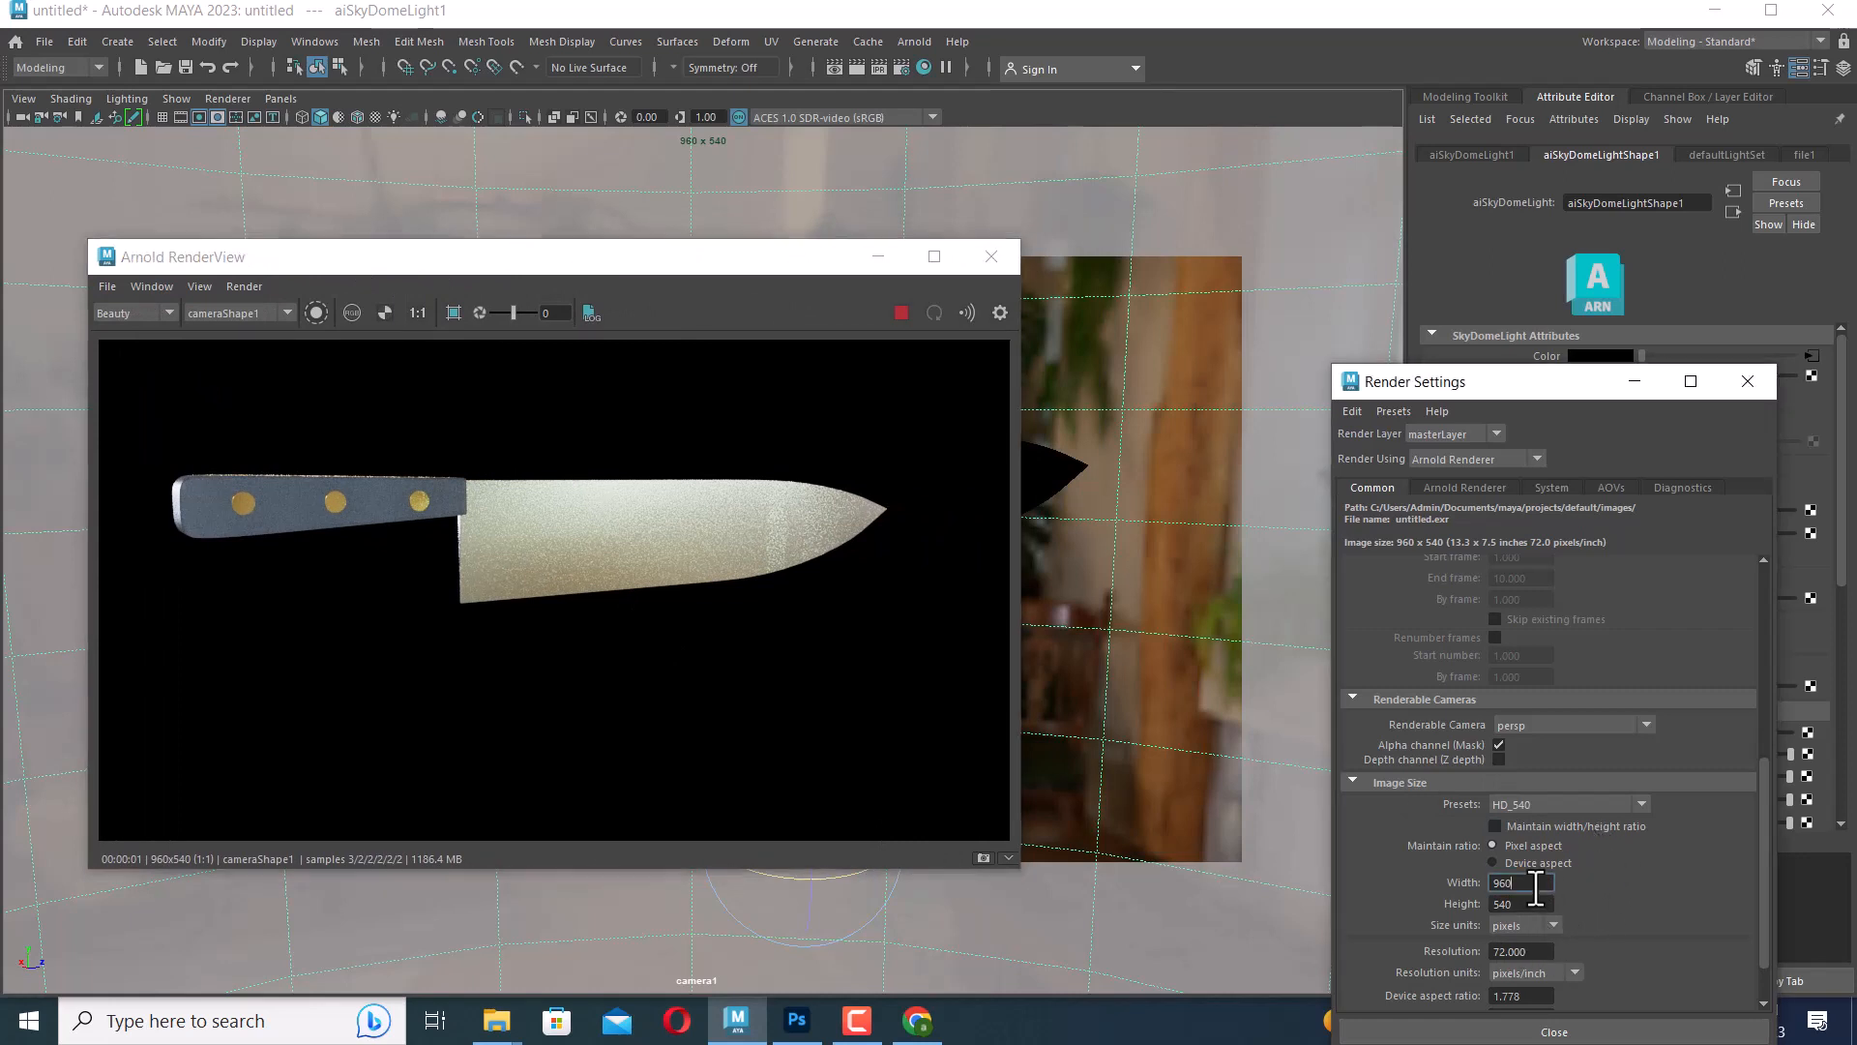
left_click(1641, 803)
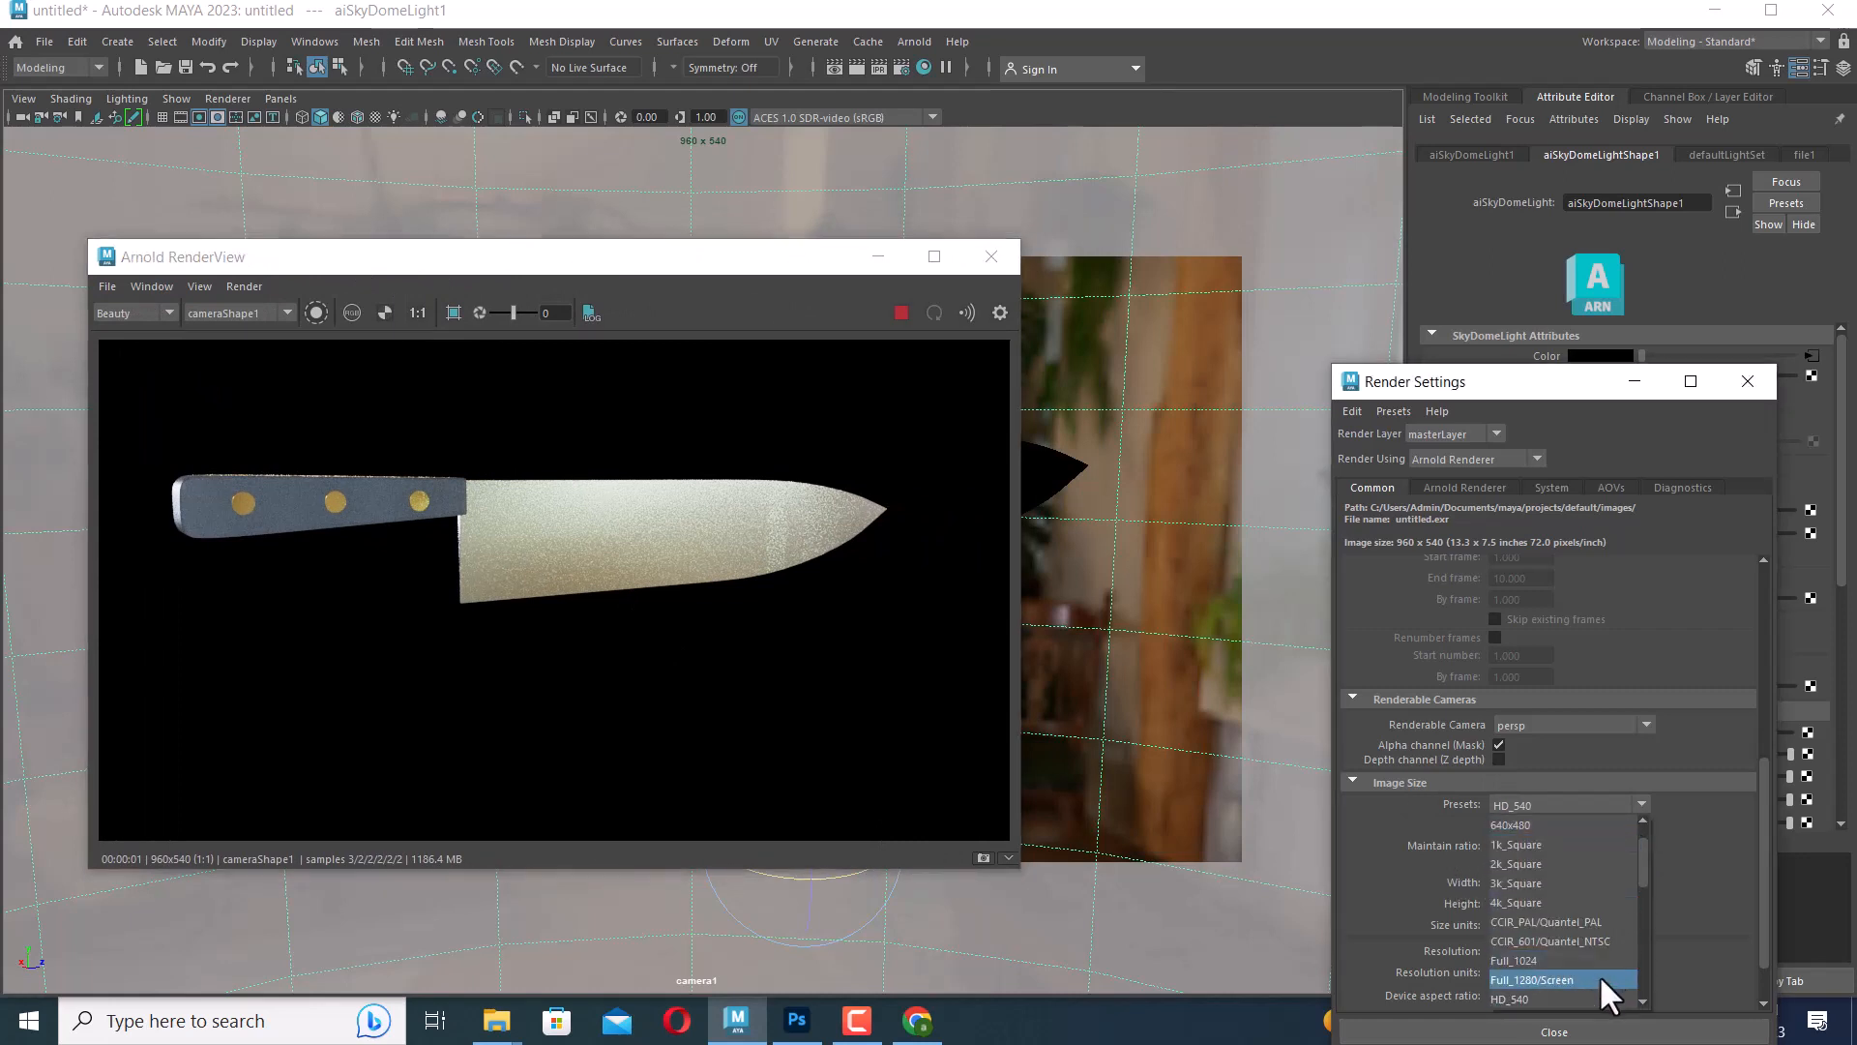
scroll(1592, 958, "down", 1)
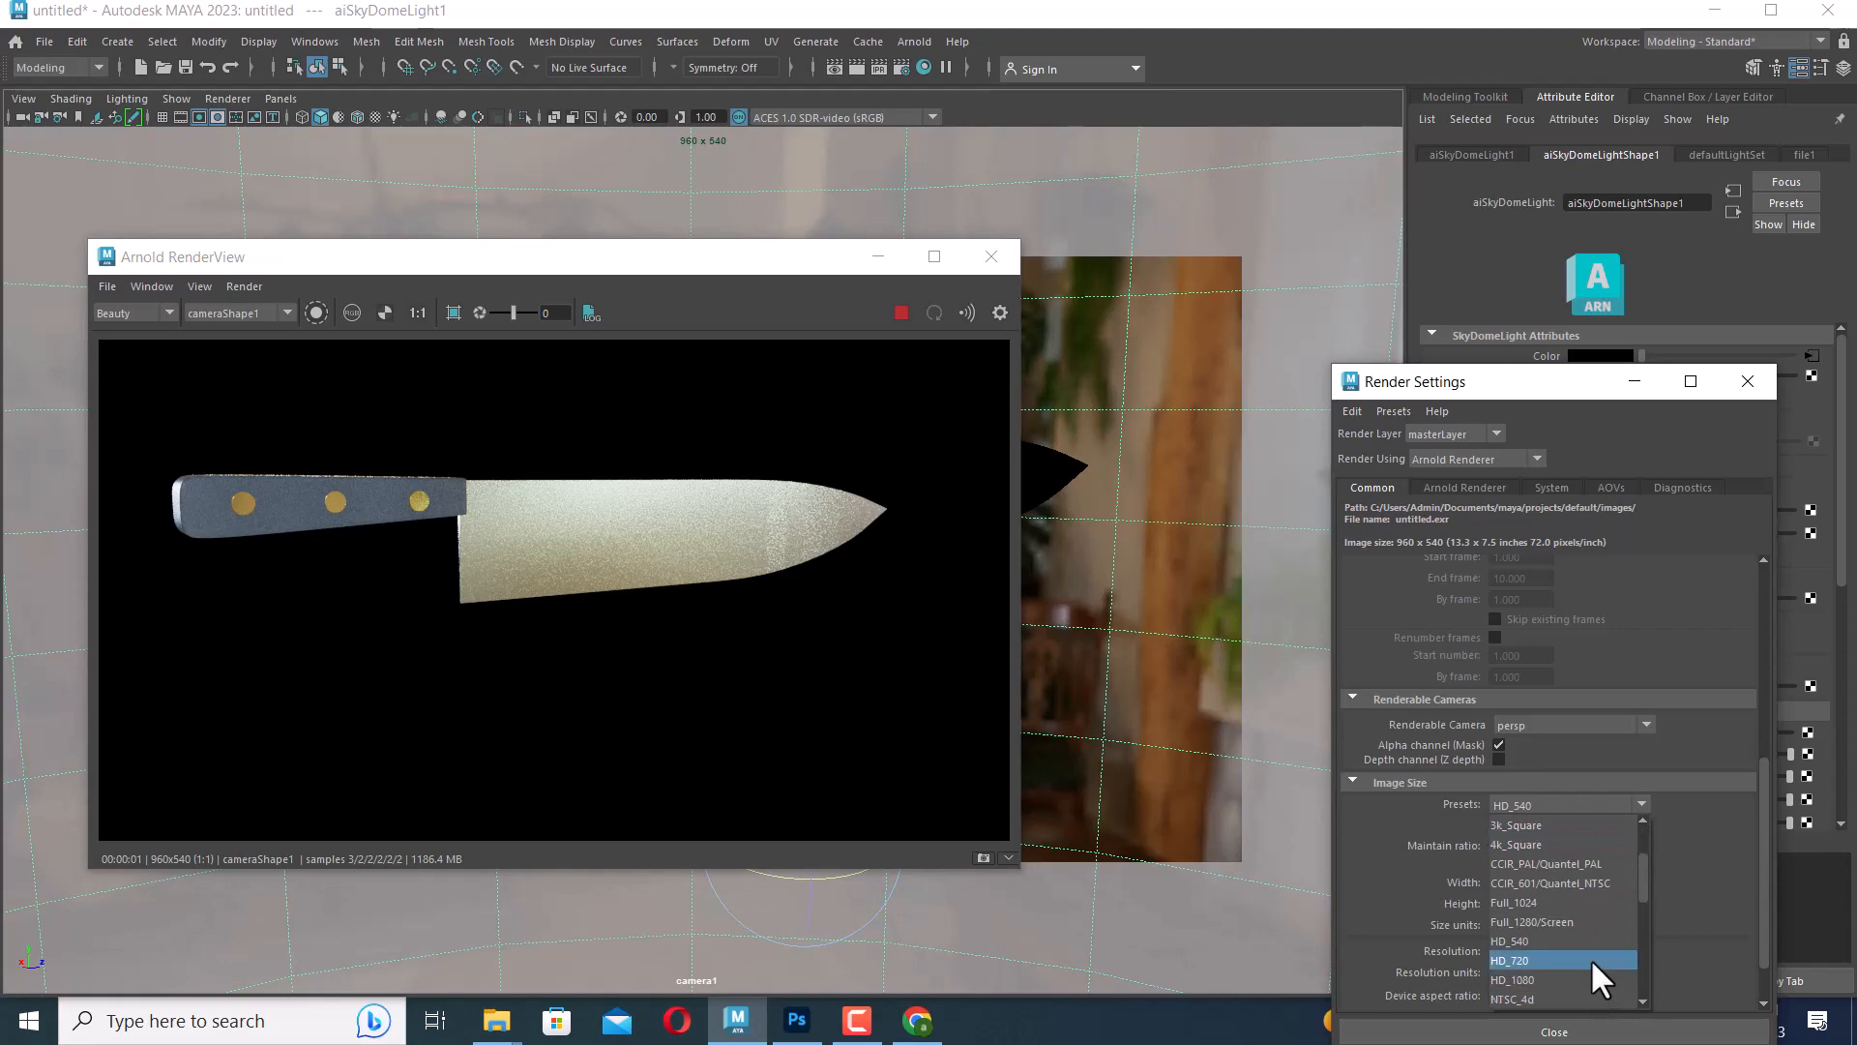
left_click(1570, 975)
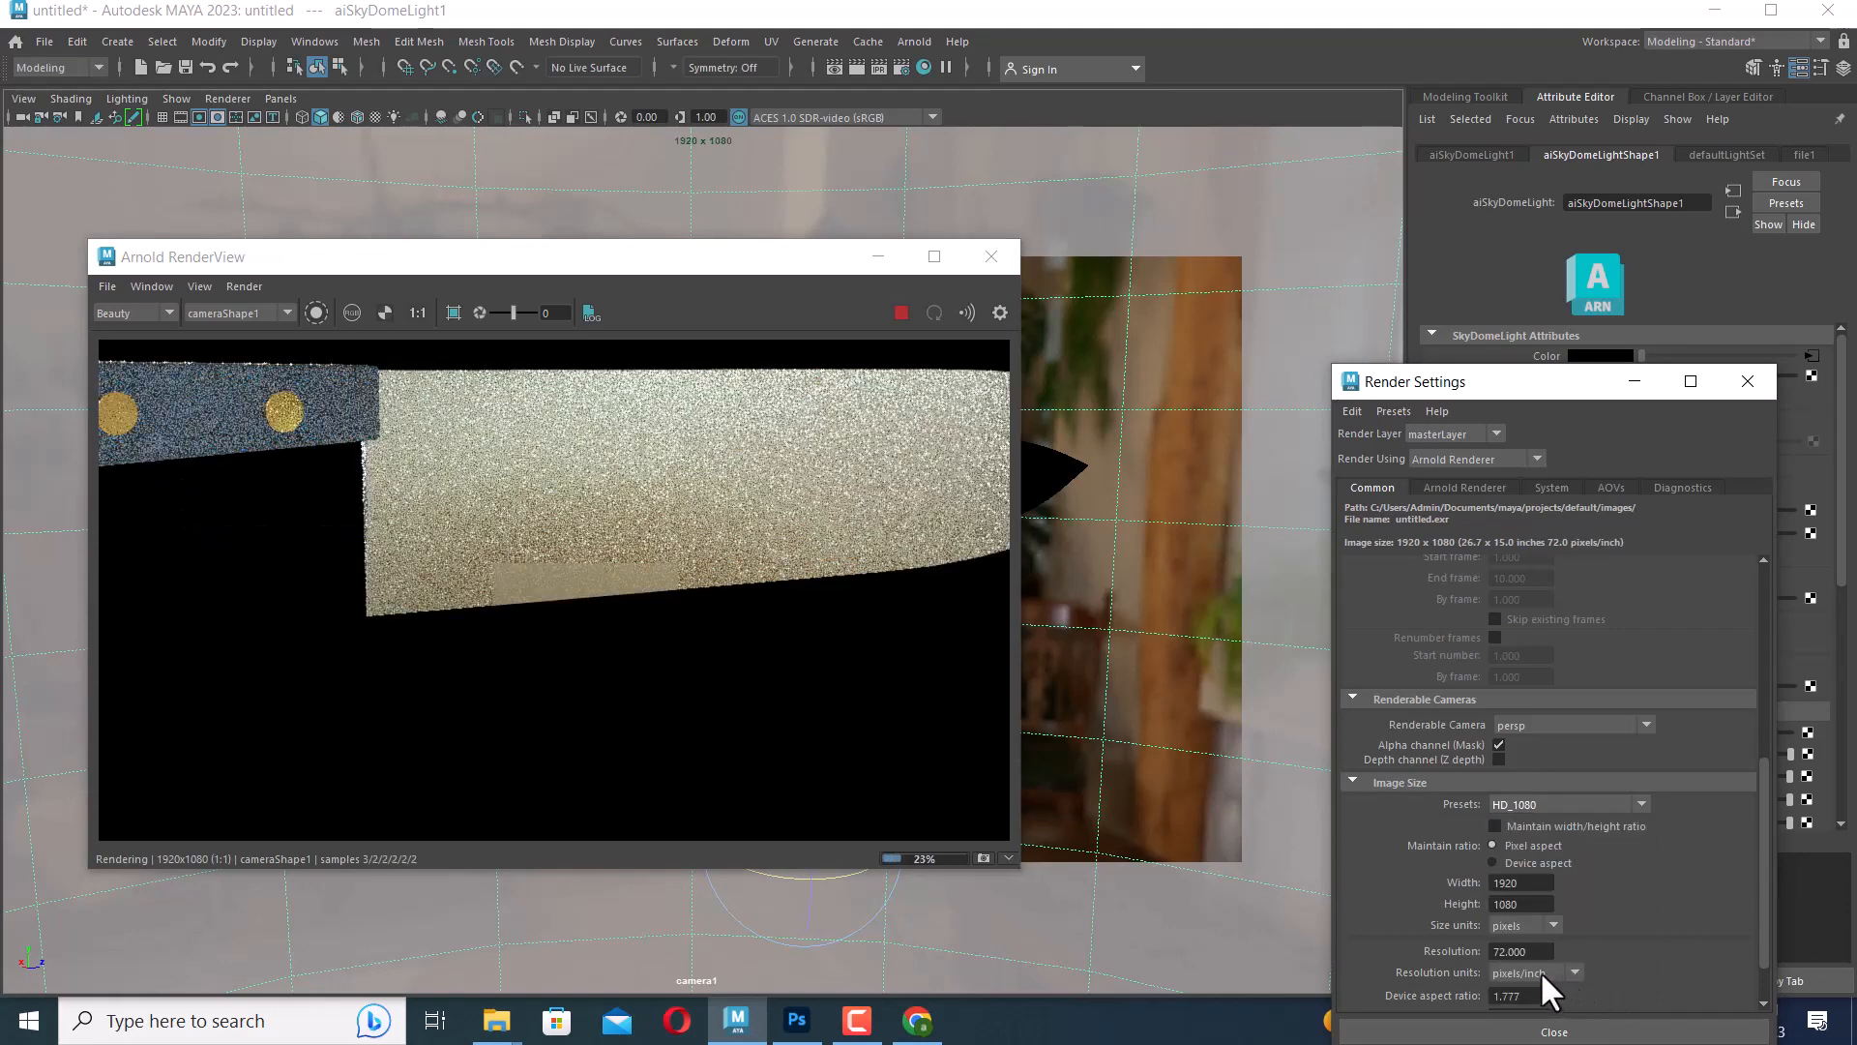
scroll(793, 541, "down", 3)
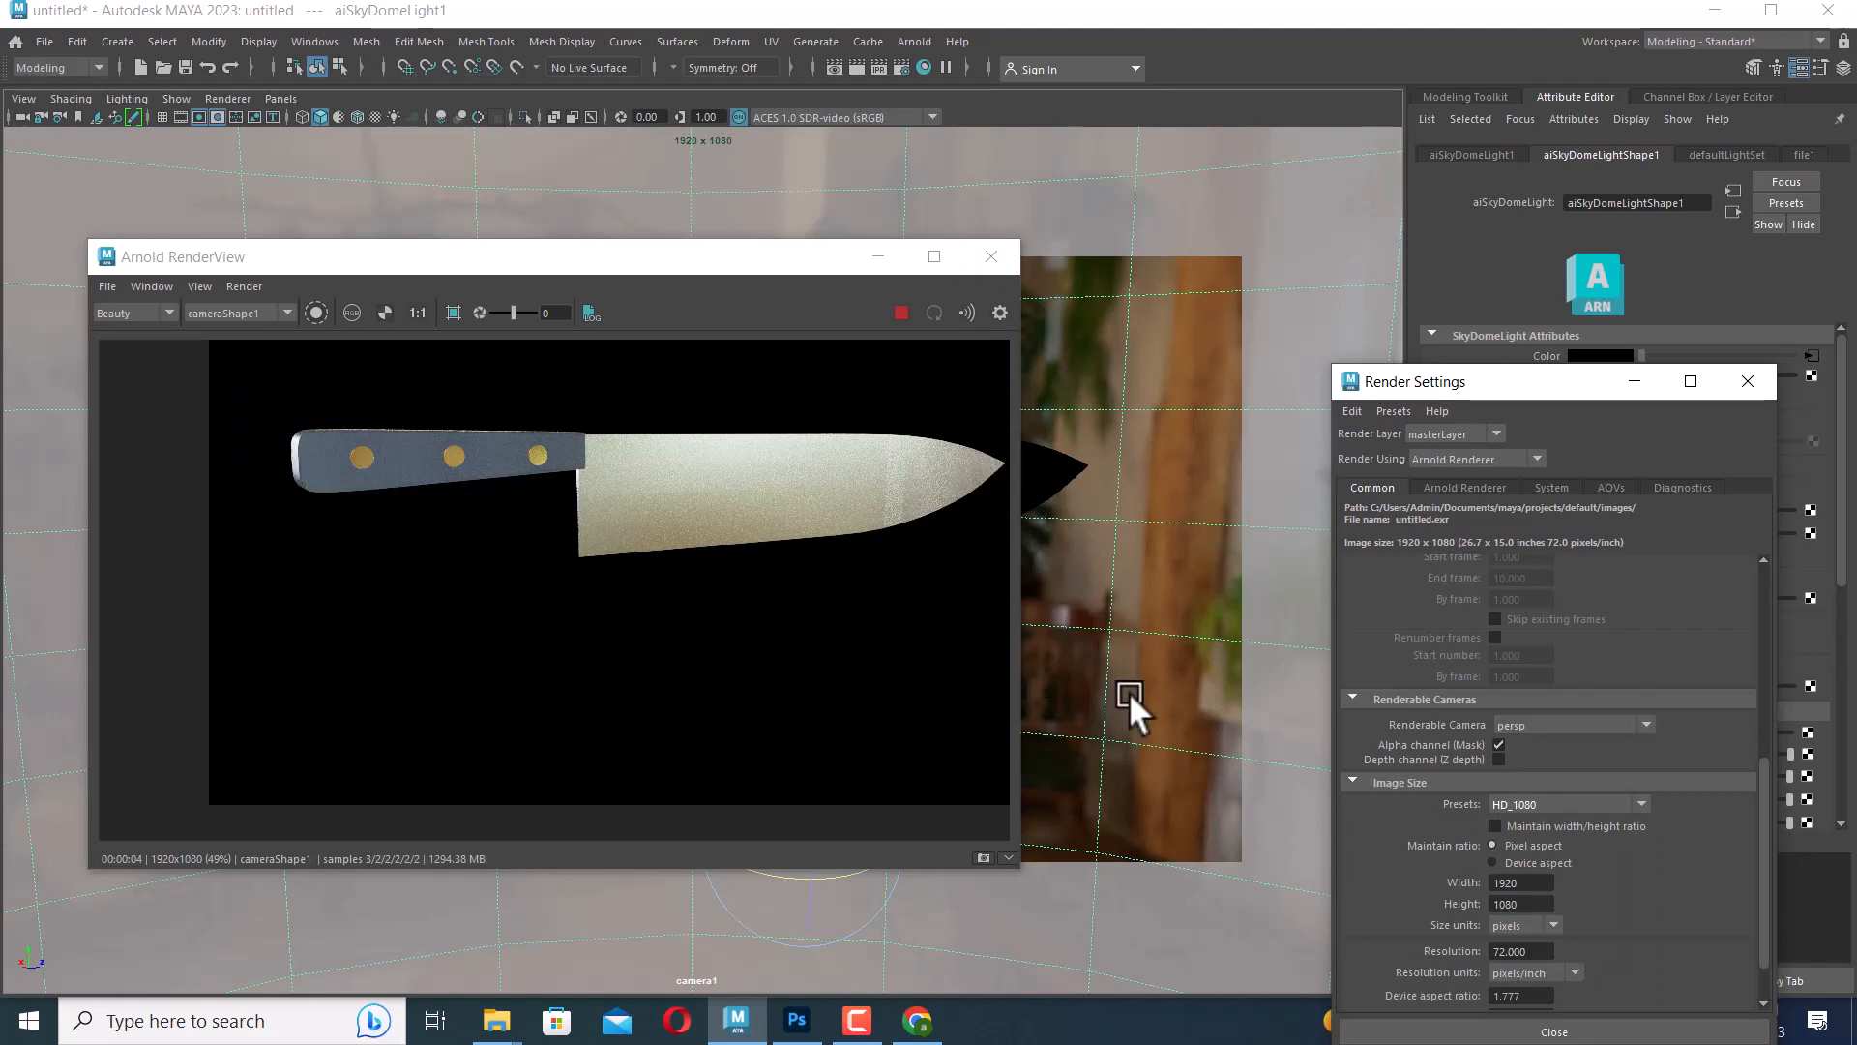
Close the live render, rotate the skydome so the window lies behind the blade, and render the current frame
left_click(991, 256)
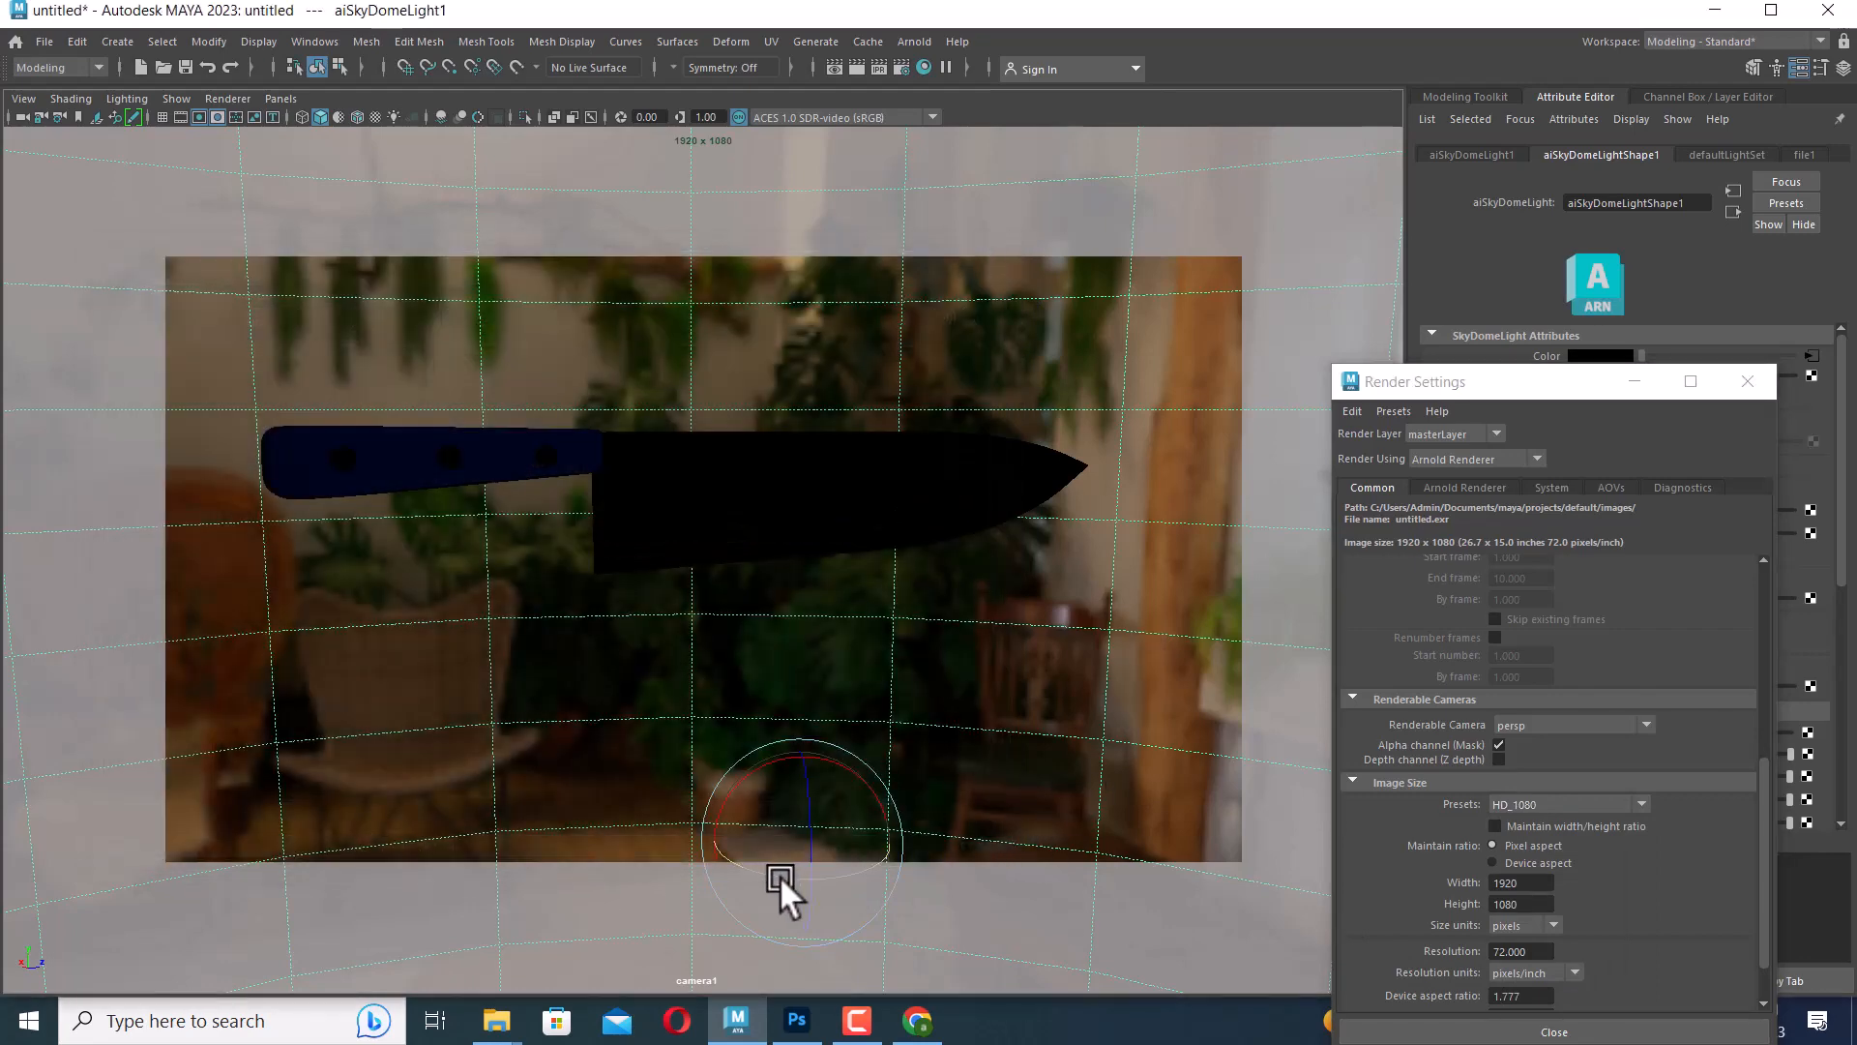
left_click_drag(780, 875, 1070, 190)
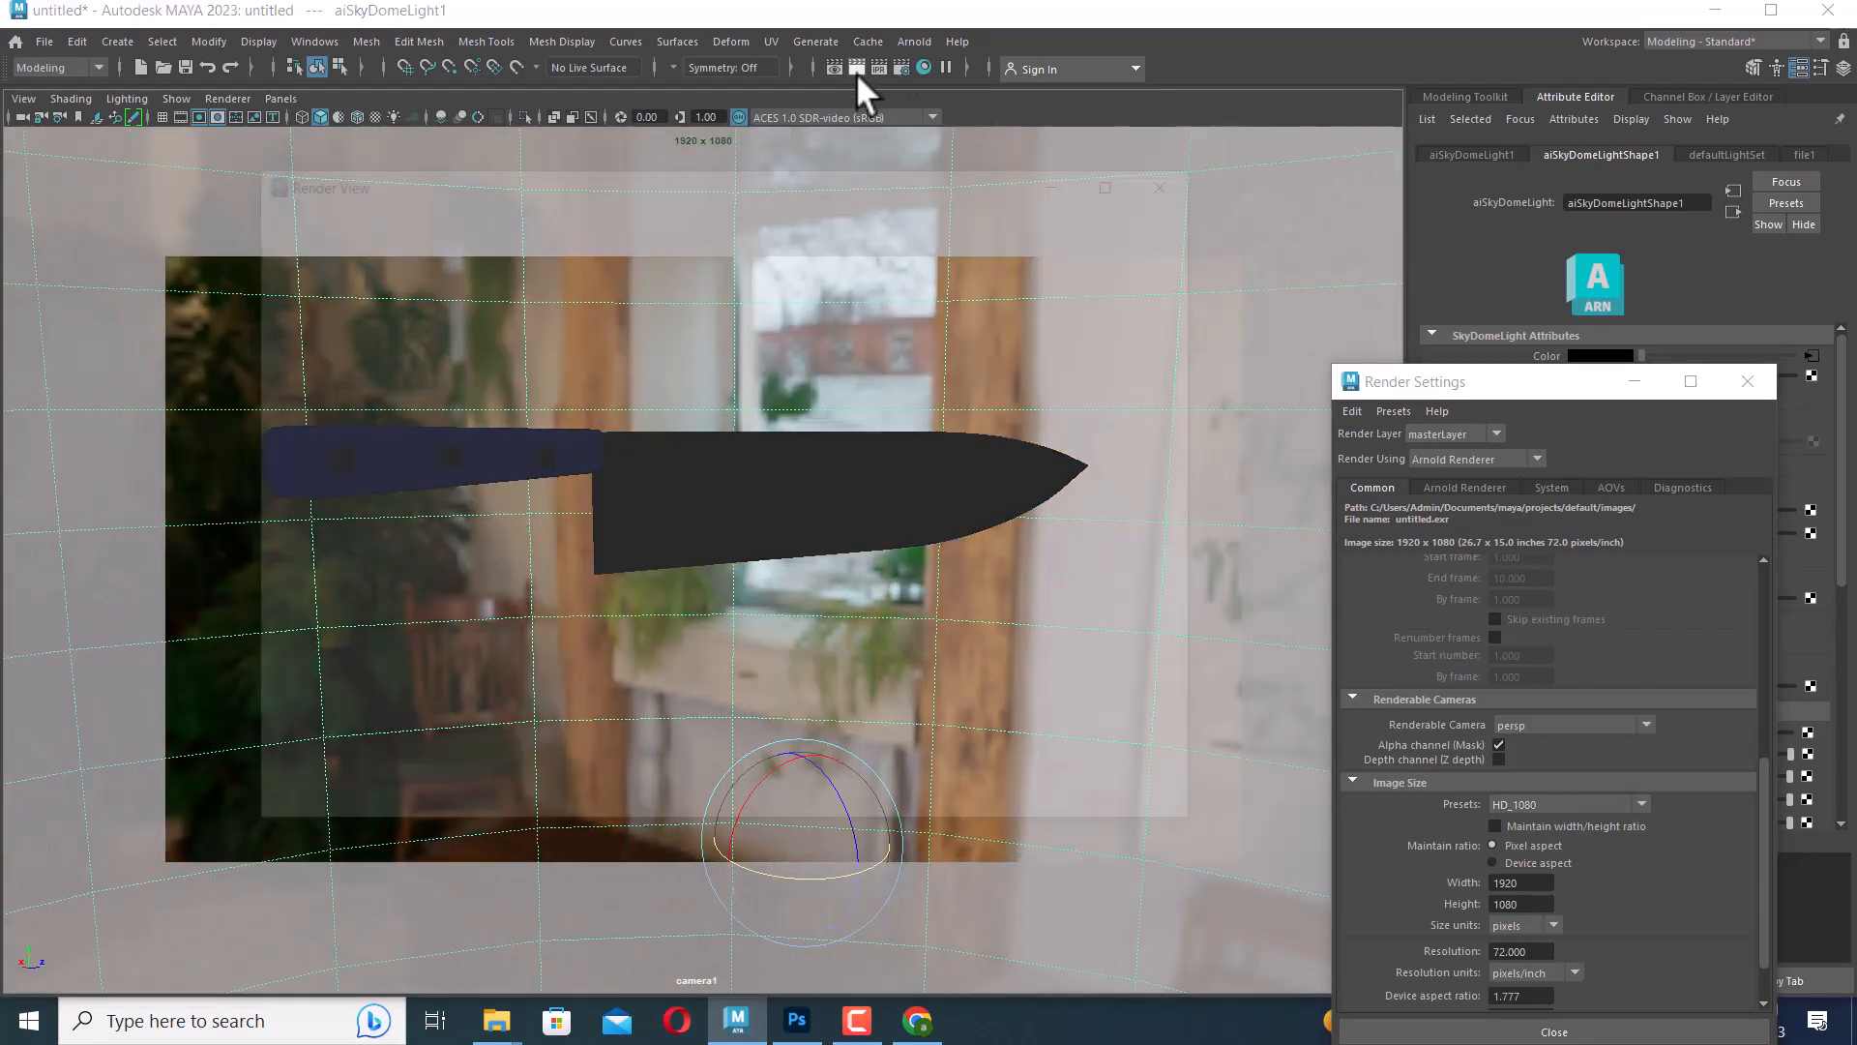
left_click(856, 68)
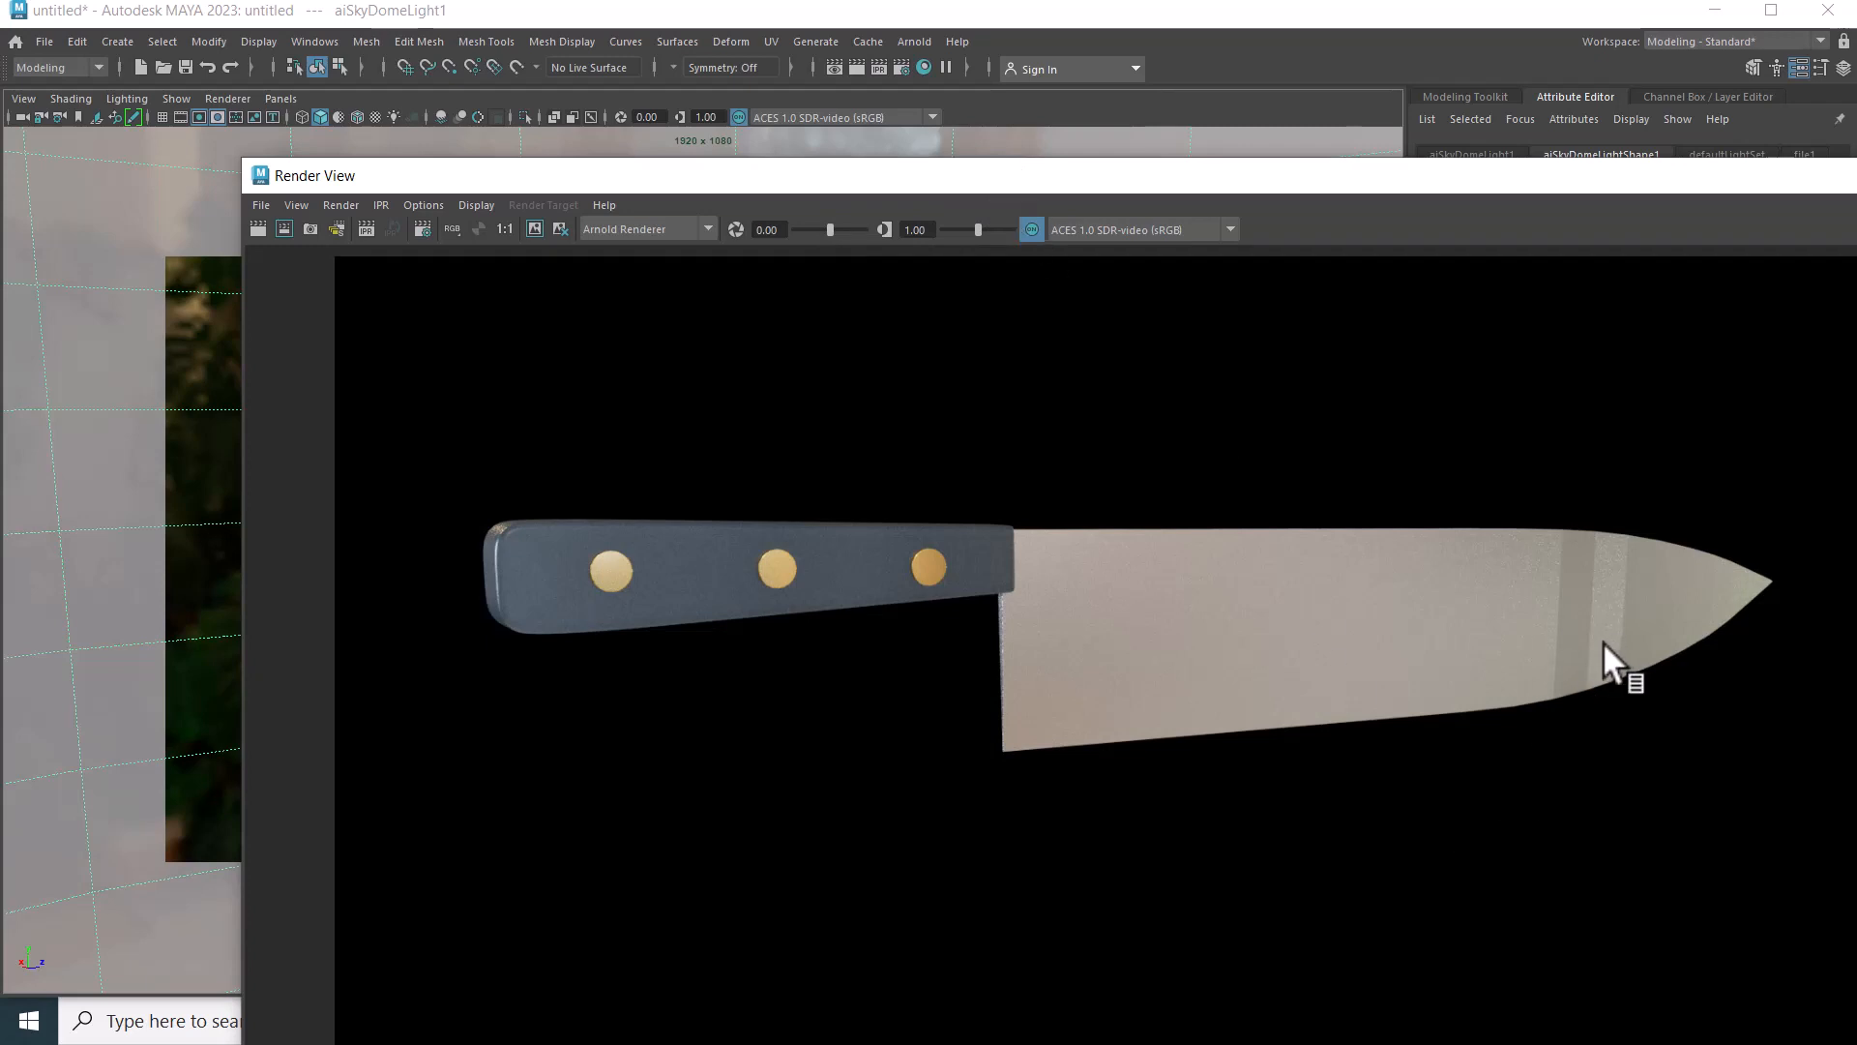
left_click_drag(1715, 176, 871, 307)
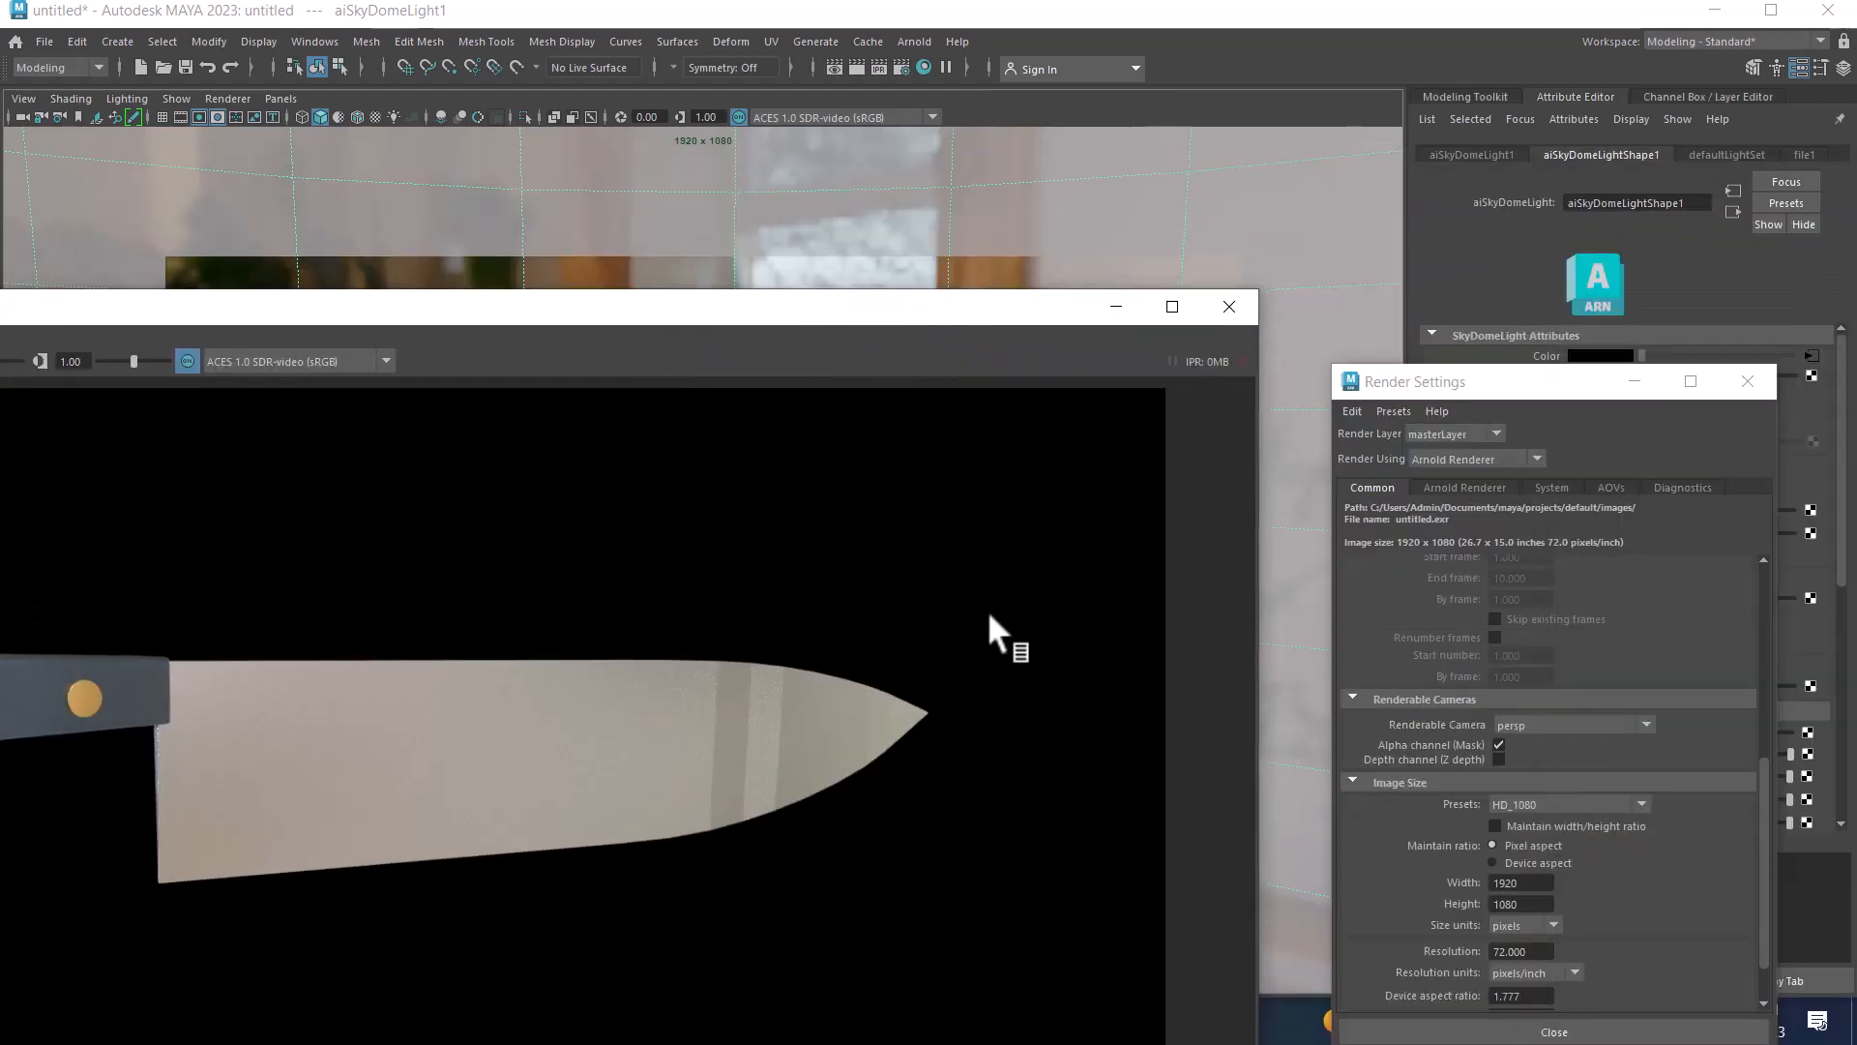
left_click(1228, 306)
Set the blade material's specular roughness to 0.1 and render the frame to check the reflections
left_click(876, 534)
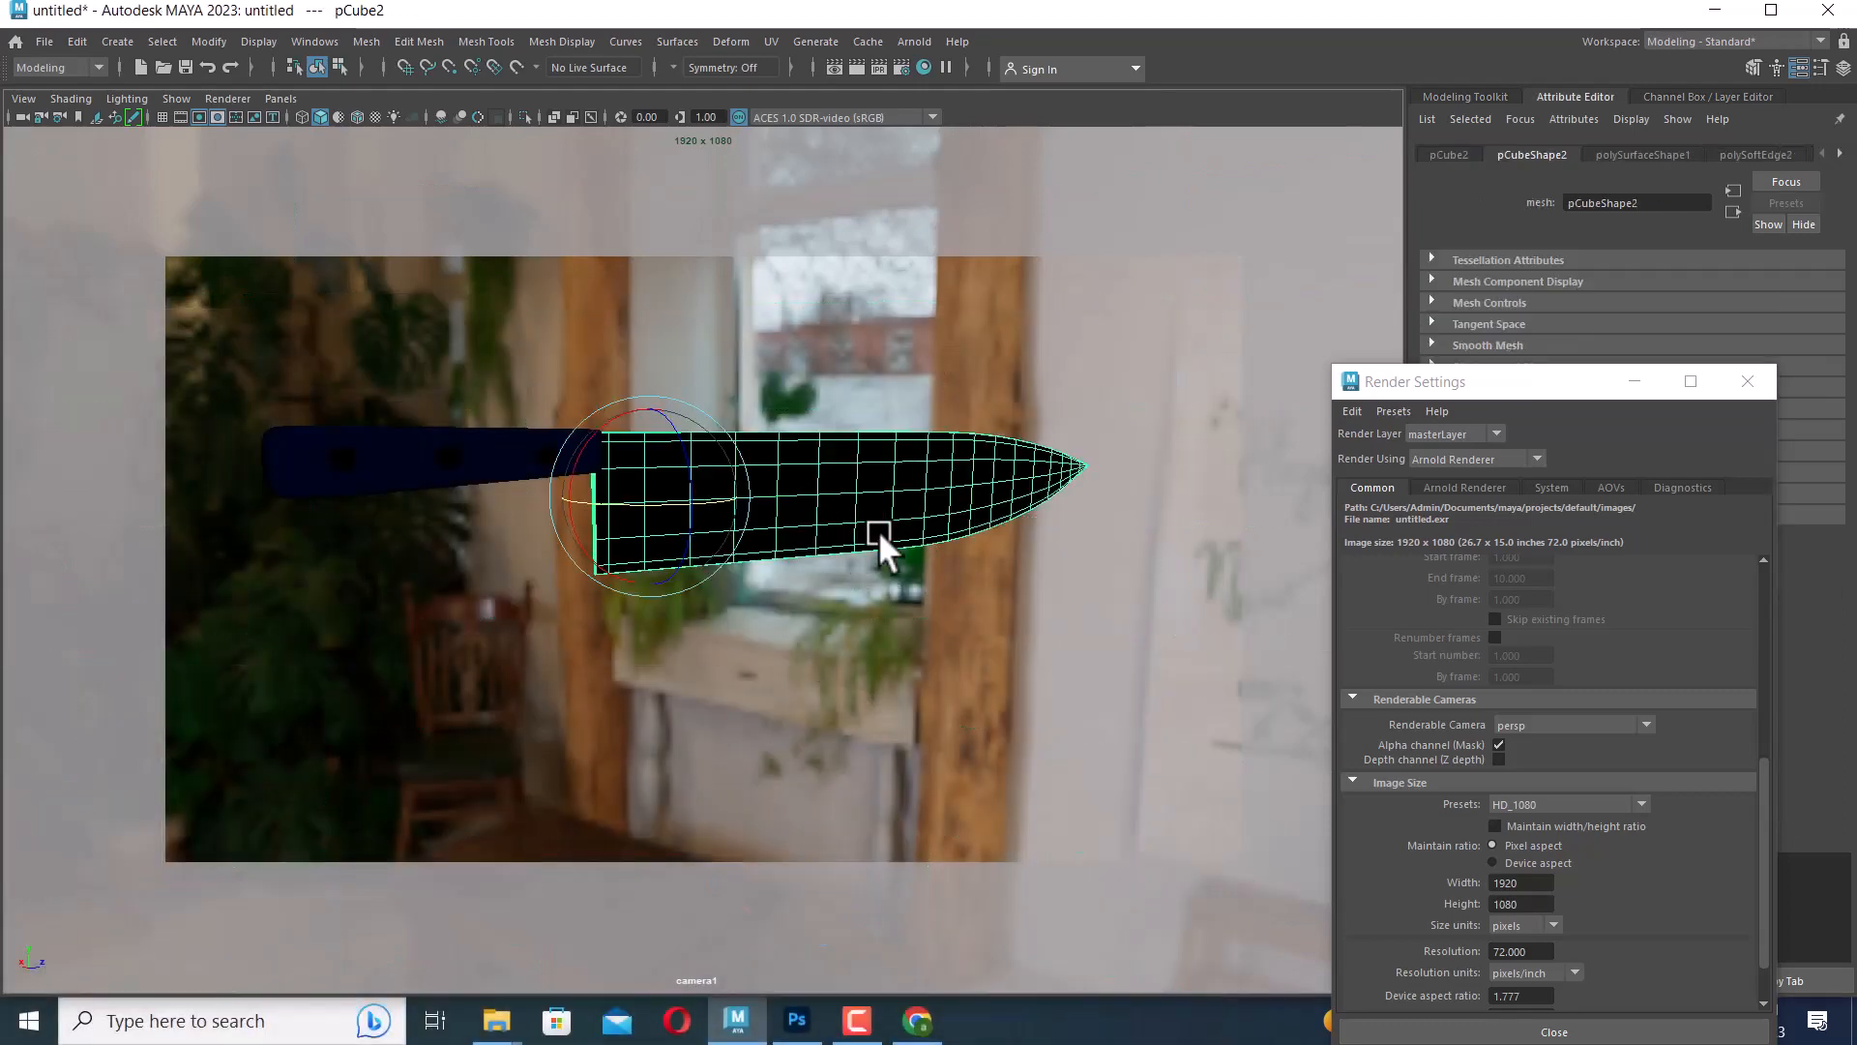
right_click(862, 489)
right_click_drag(863, 490, 846, 890)
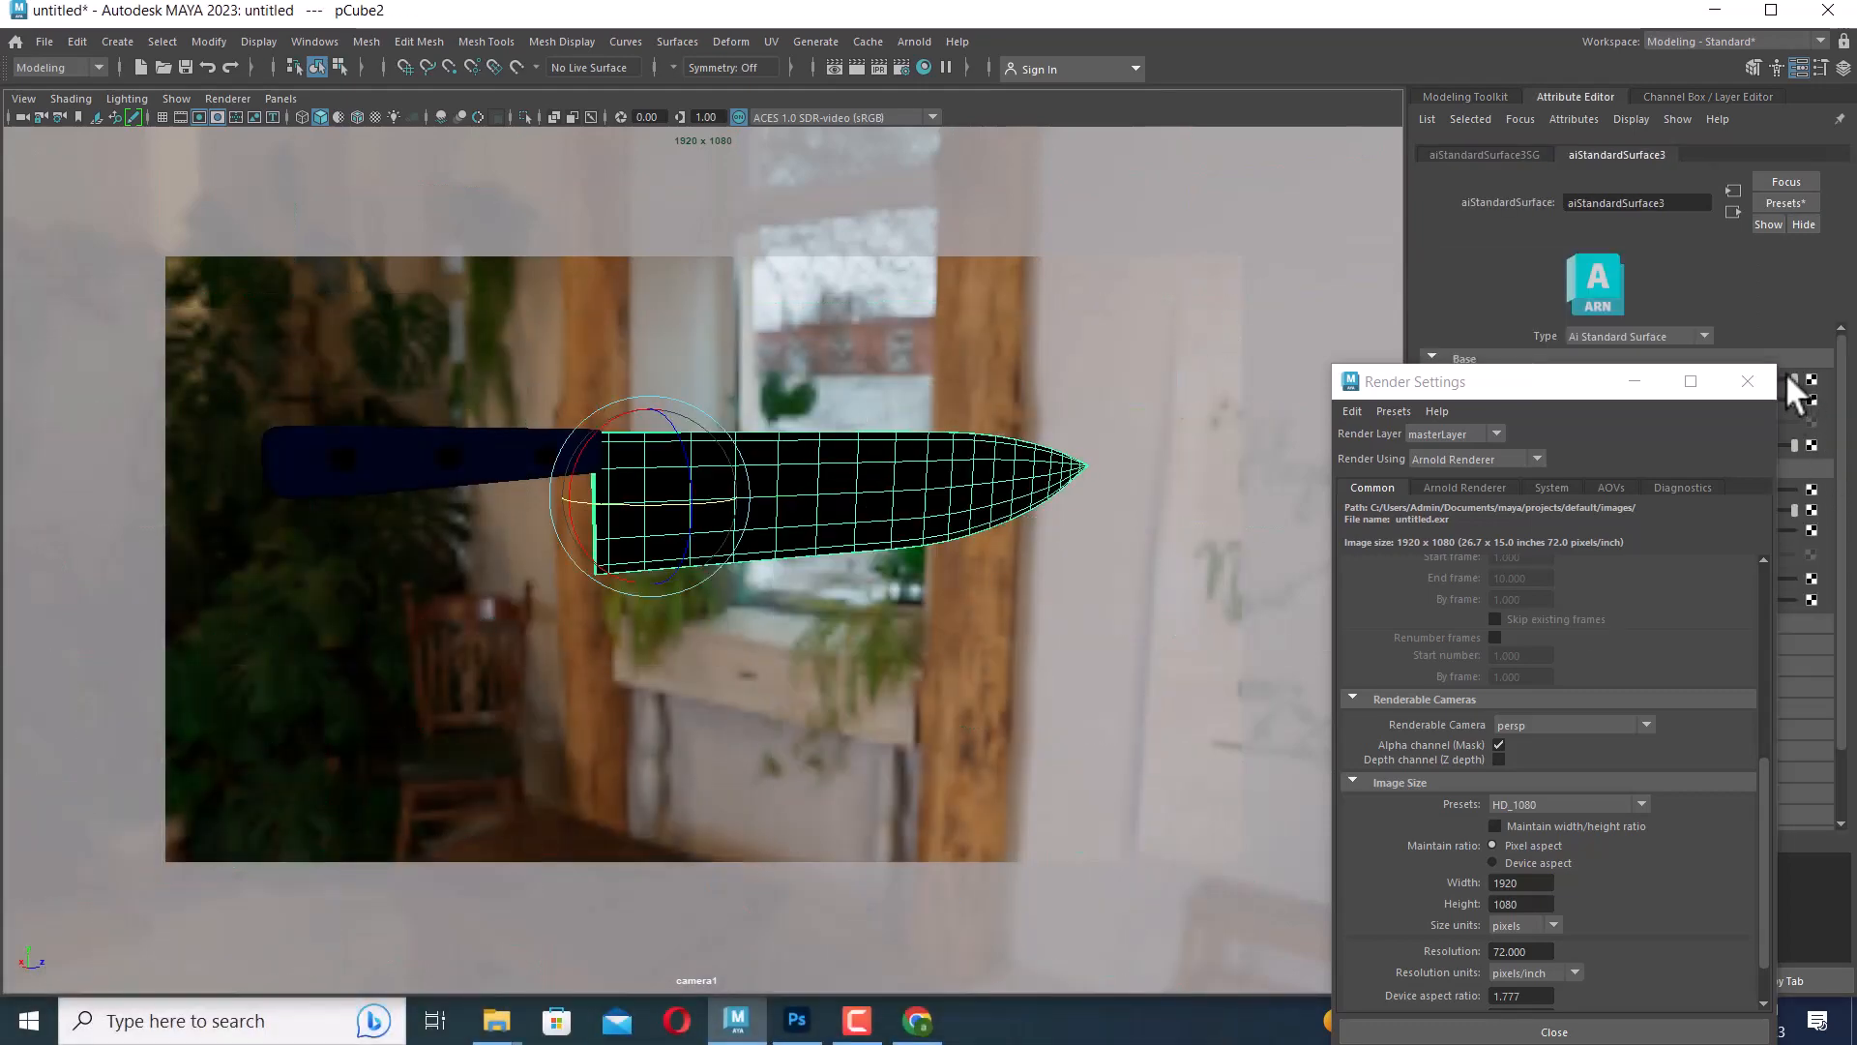
double_click(1579, 531)
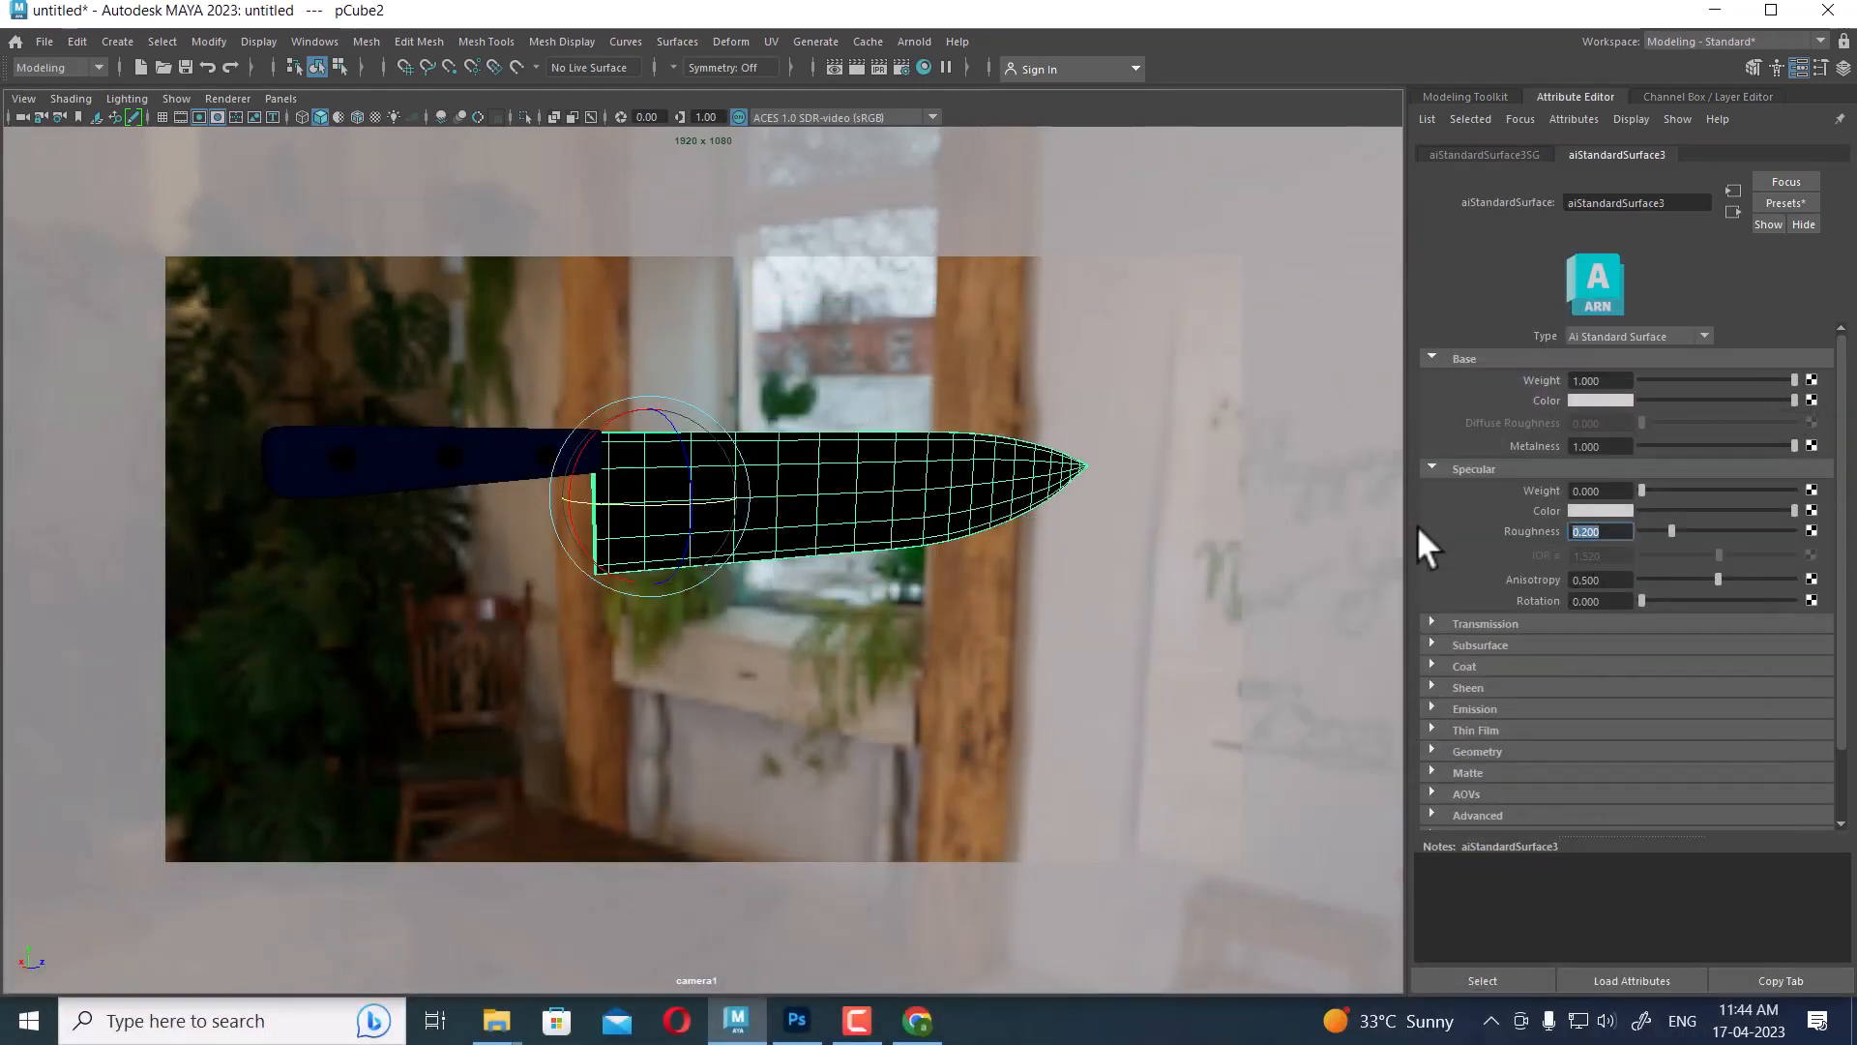
type("0.1")
key("Return")
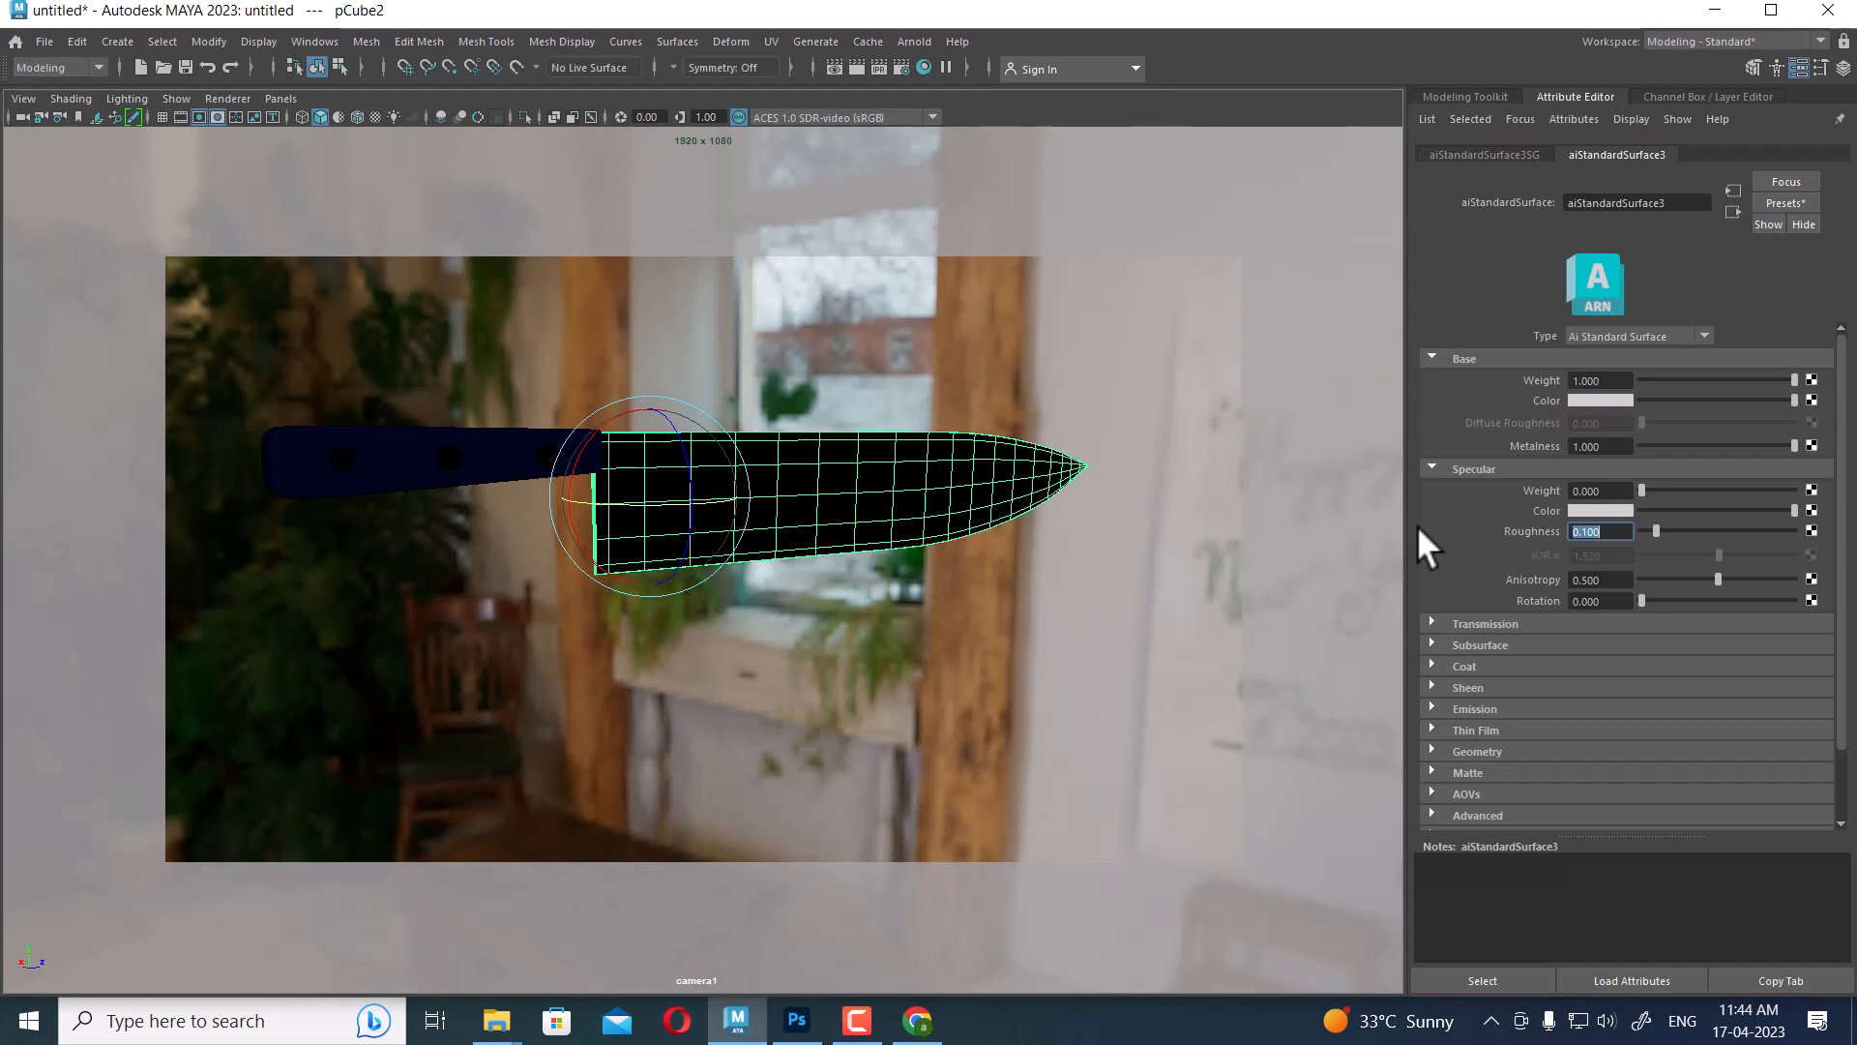
left_click(856, 67)
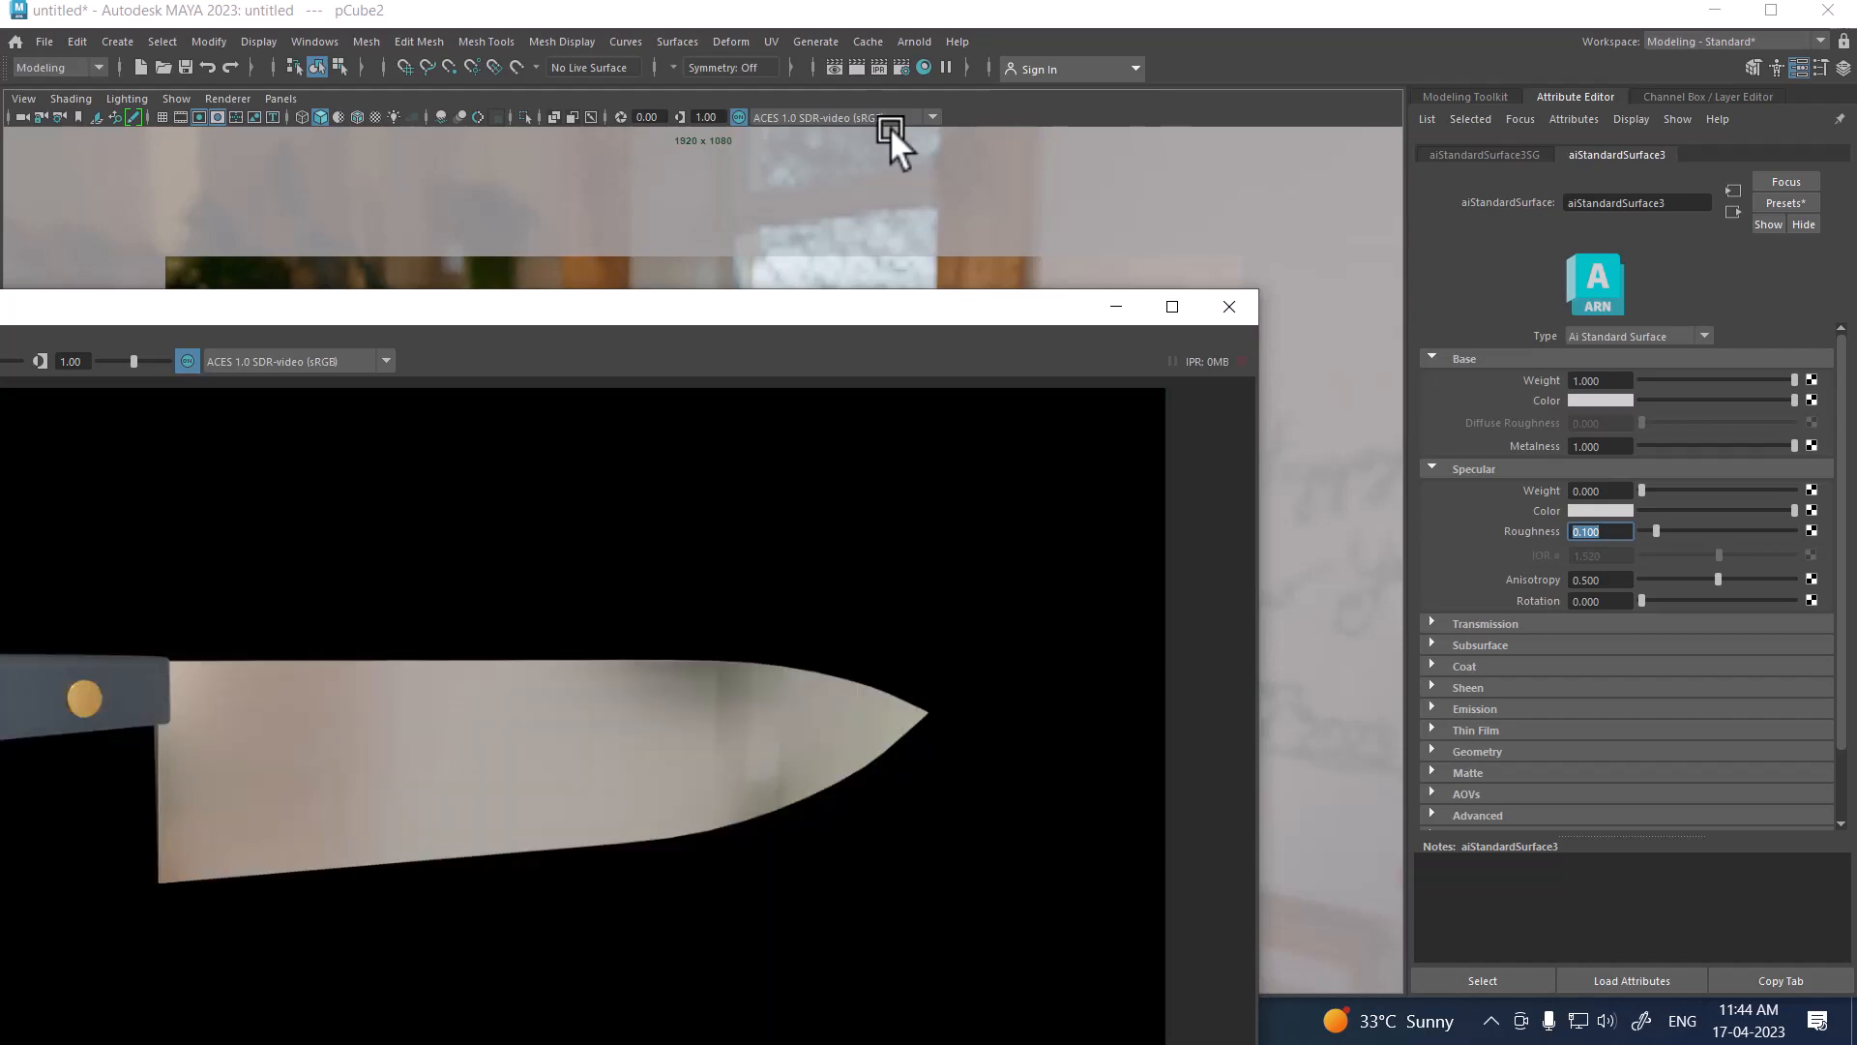
left_click(1221, 309)
Set the blade material's specular roughness to 0 and render the frame again
type("0")
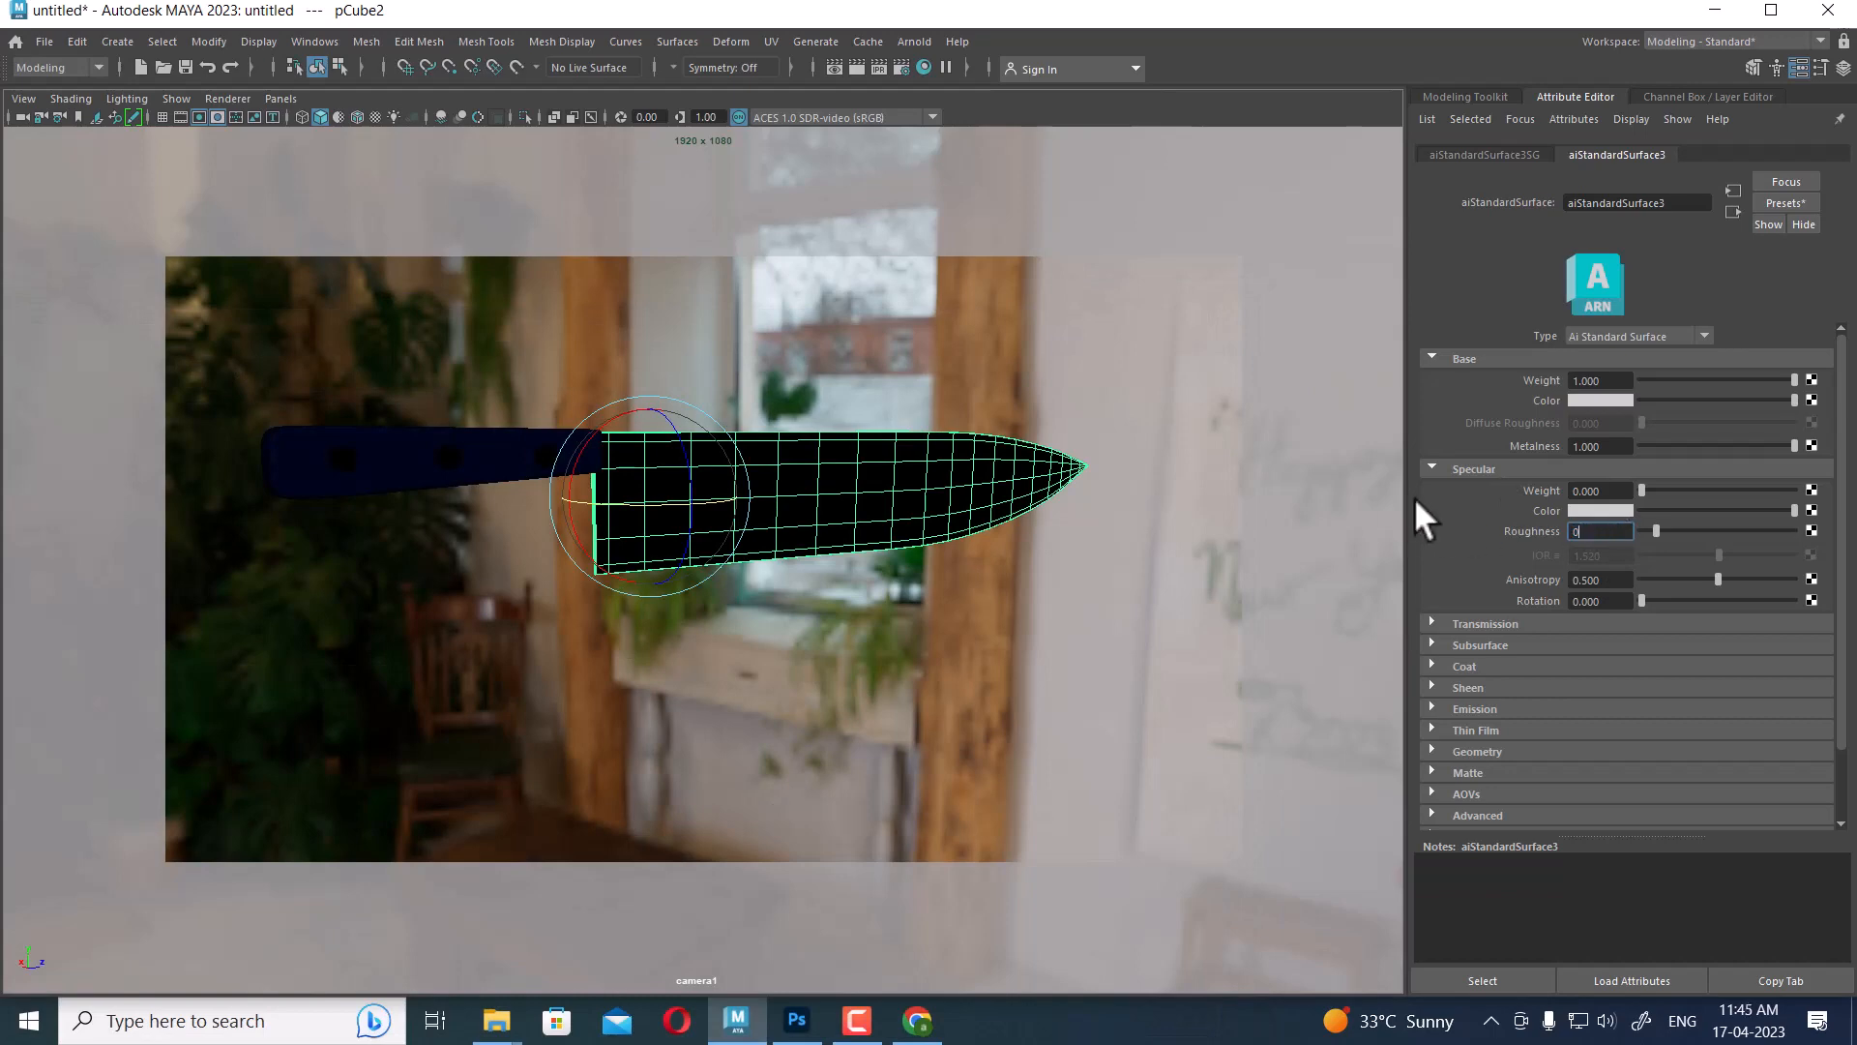
key("Return")
left_click(858, 68)
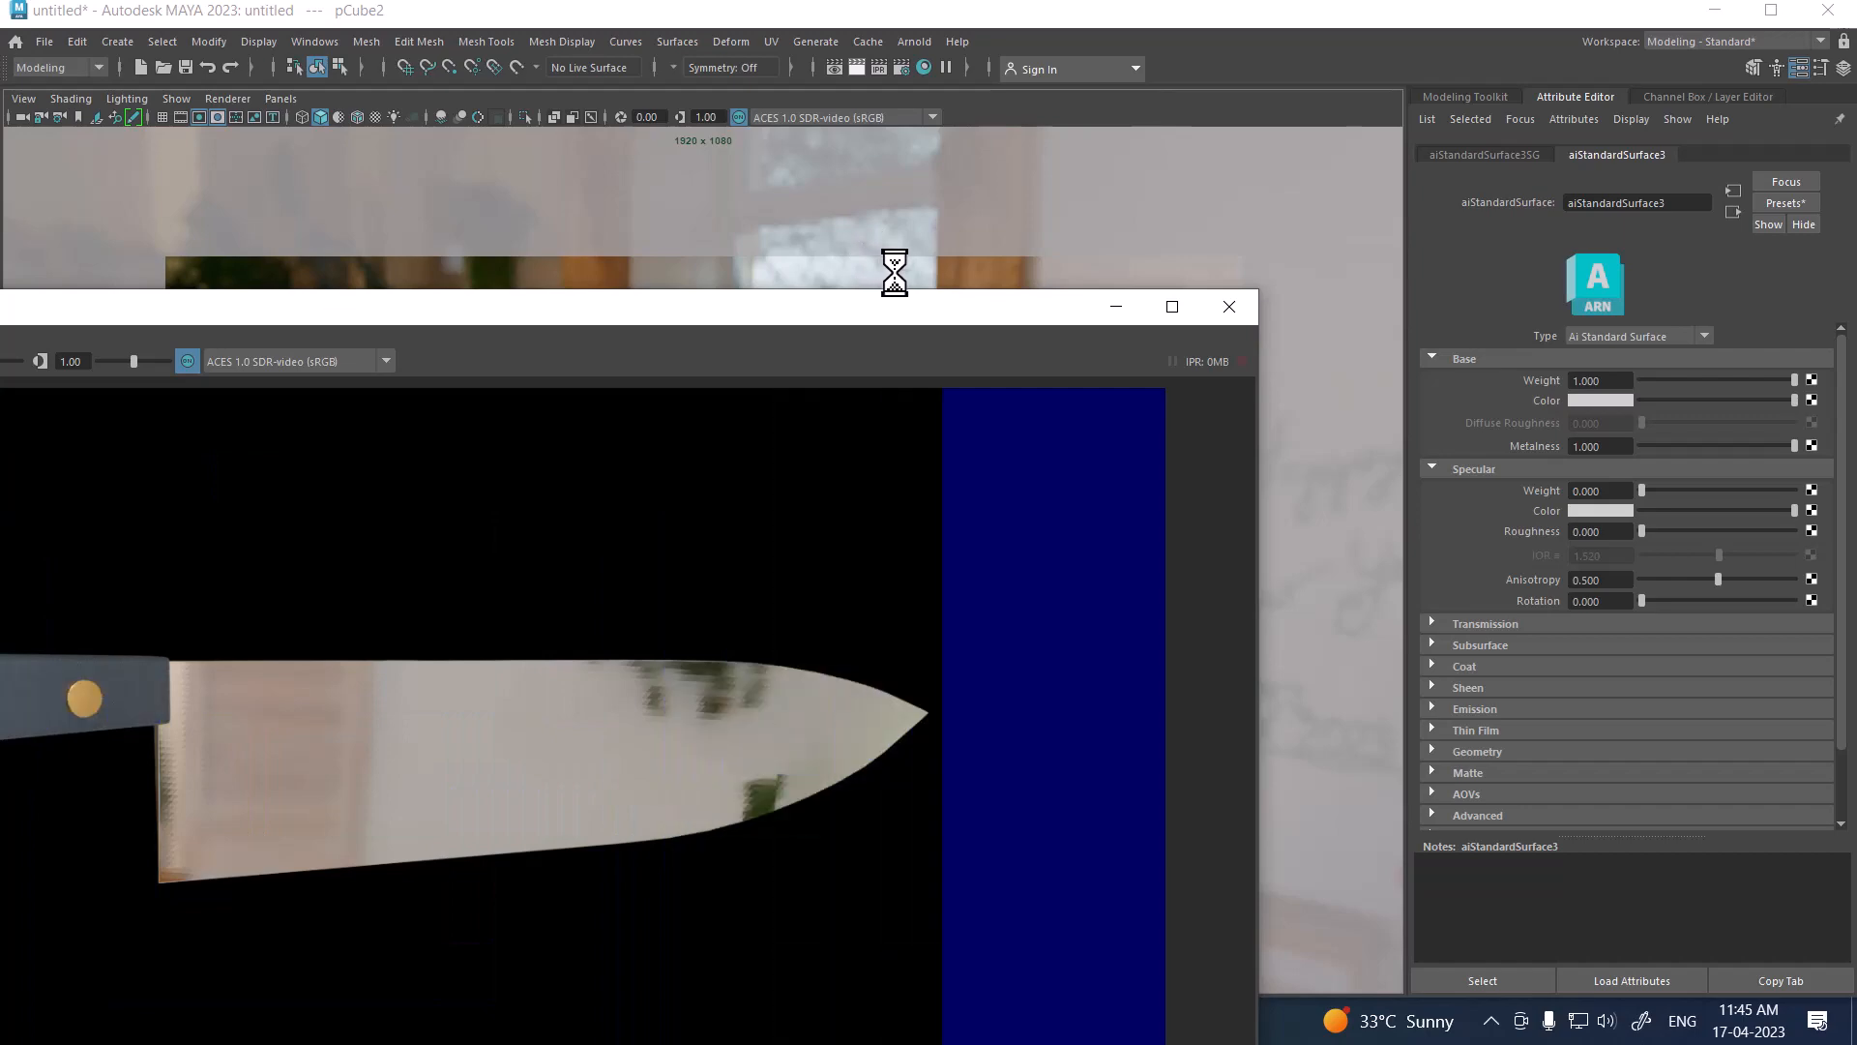
left_click(1228, 307)
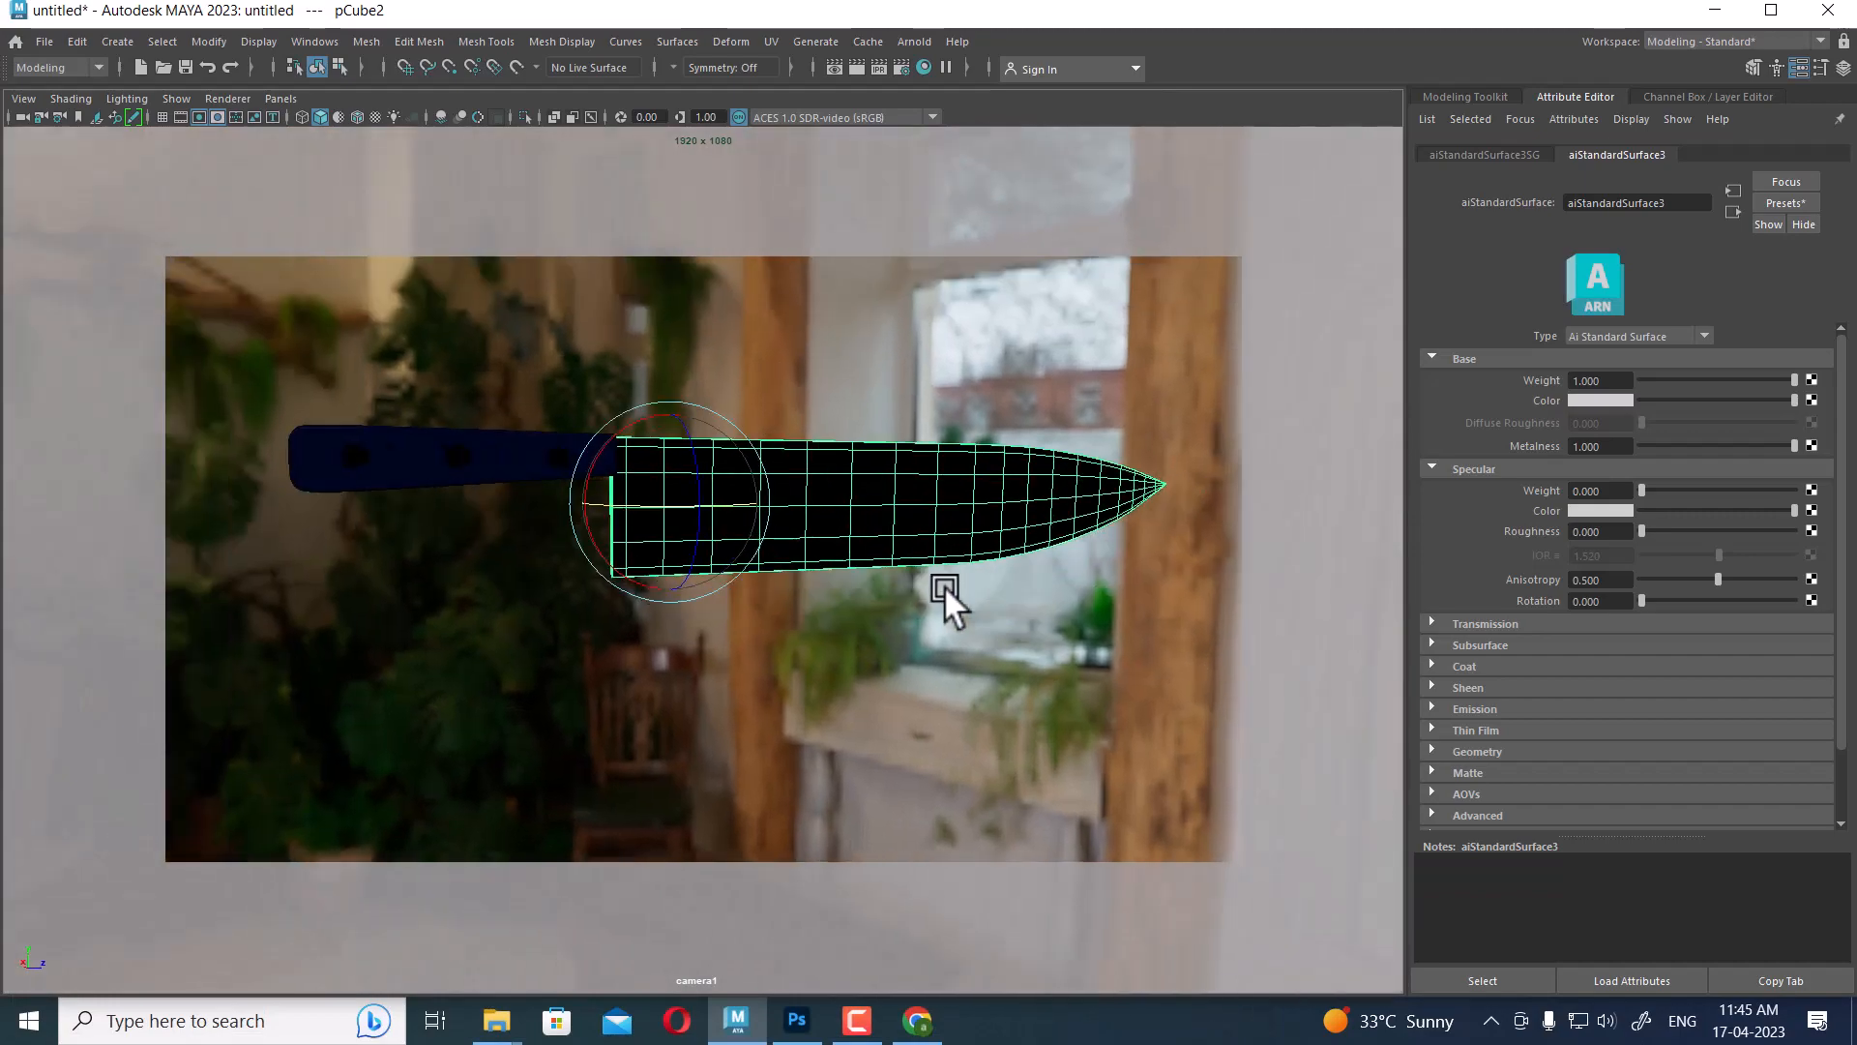
Reframe camera1 on the knife's other side at an angle, with the tip nearest, and inspect a render in a maximized window
left_click_drag(944, 584, 754, 580, "alt")
right_click_drag(755, 580, 732, 499, "alt")
middle_click_drag(731, 499, 629, 484, "alt")
left_click_drag(790, 557, 697, 615, "alt")
middle_click_drag(696, 615, 787, 691, "alt")
right_click_drag(788, 691, 885, 742, "alt")
middle_click_drag(885, 743, 937, 688, "alt")
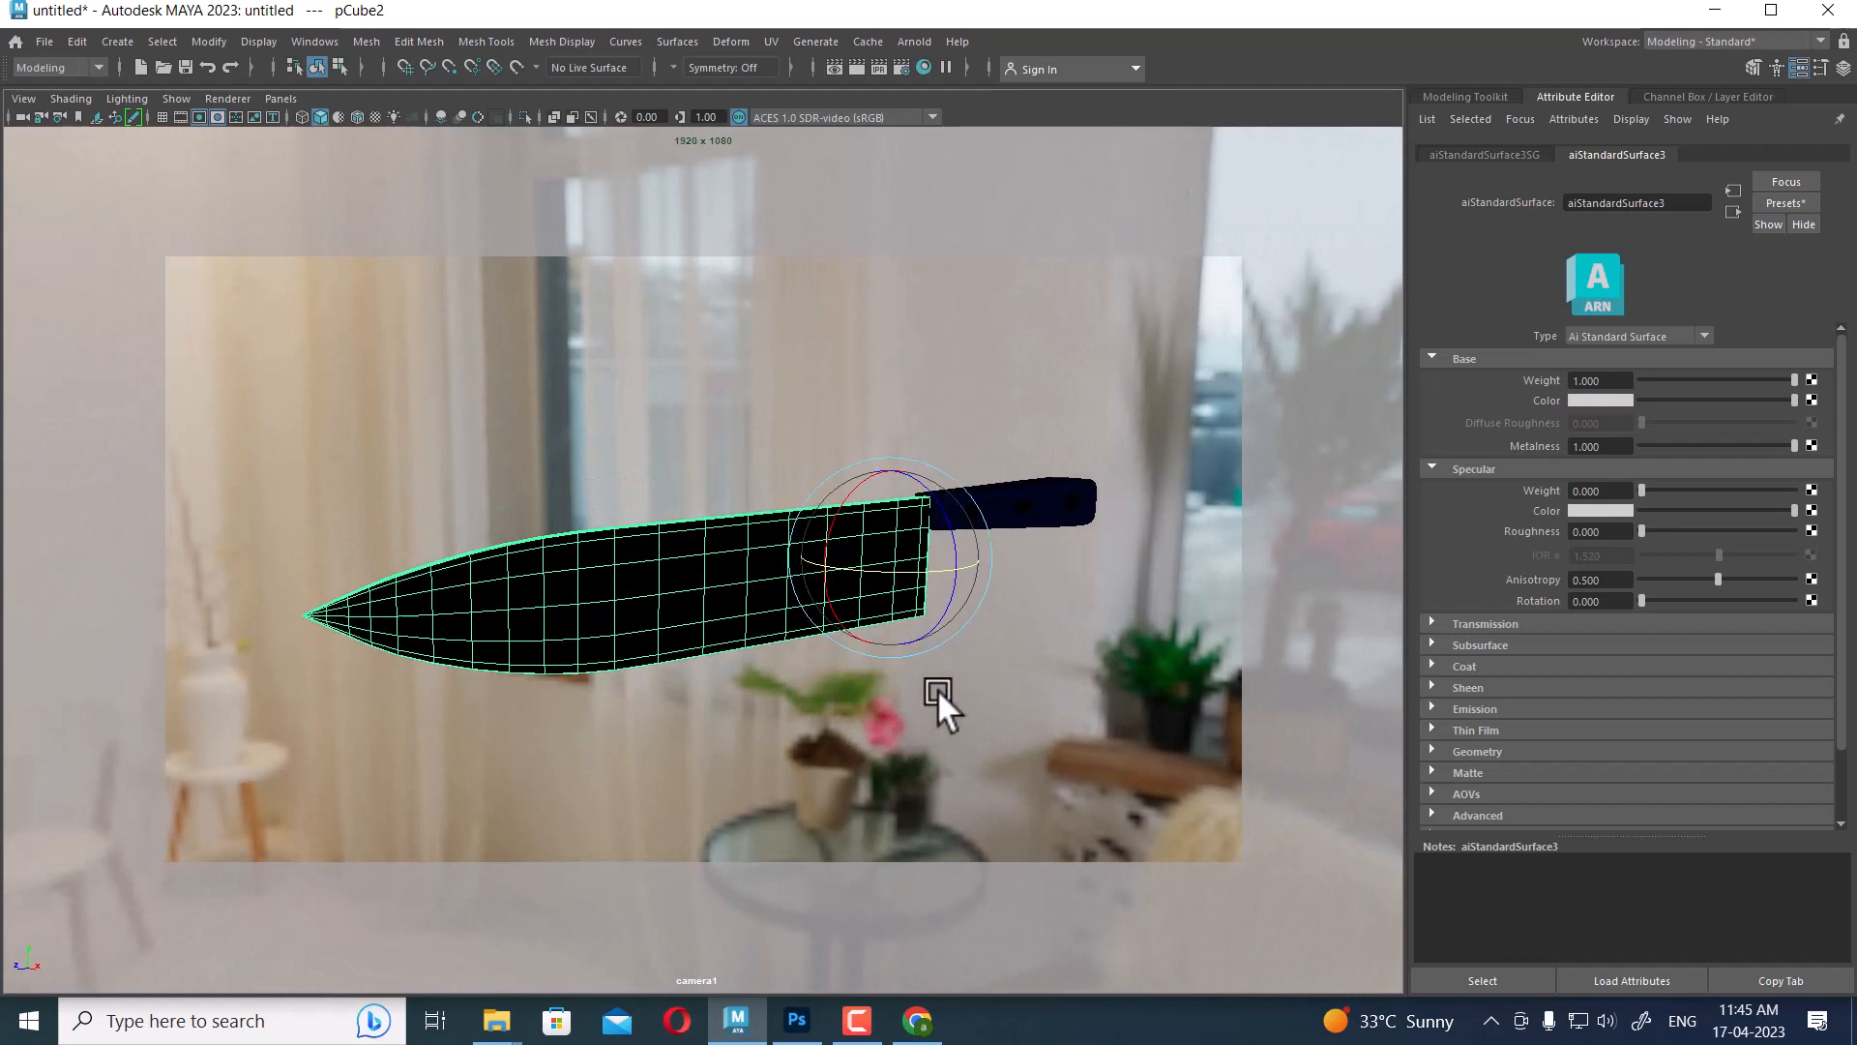
right_click_drag(937, 689, 942, 755, "alt")
left_click(851, 67)
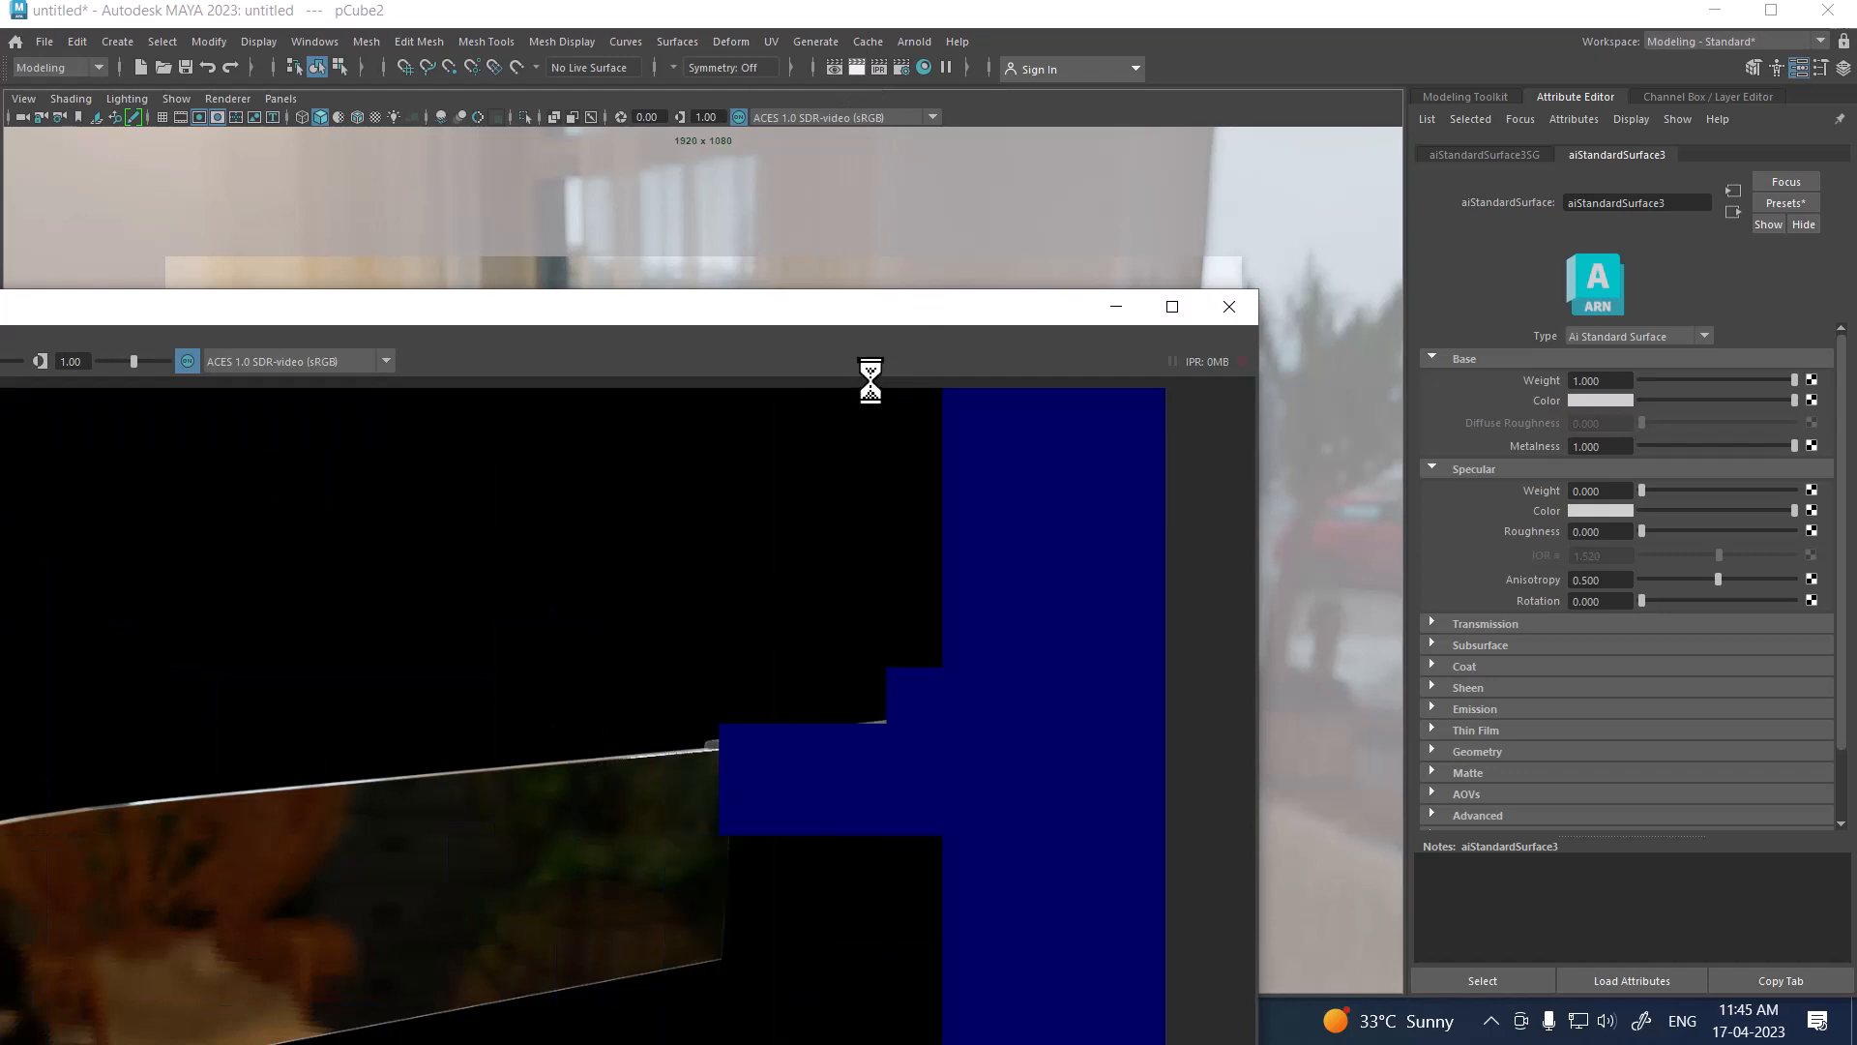
double_click(849, 320)
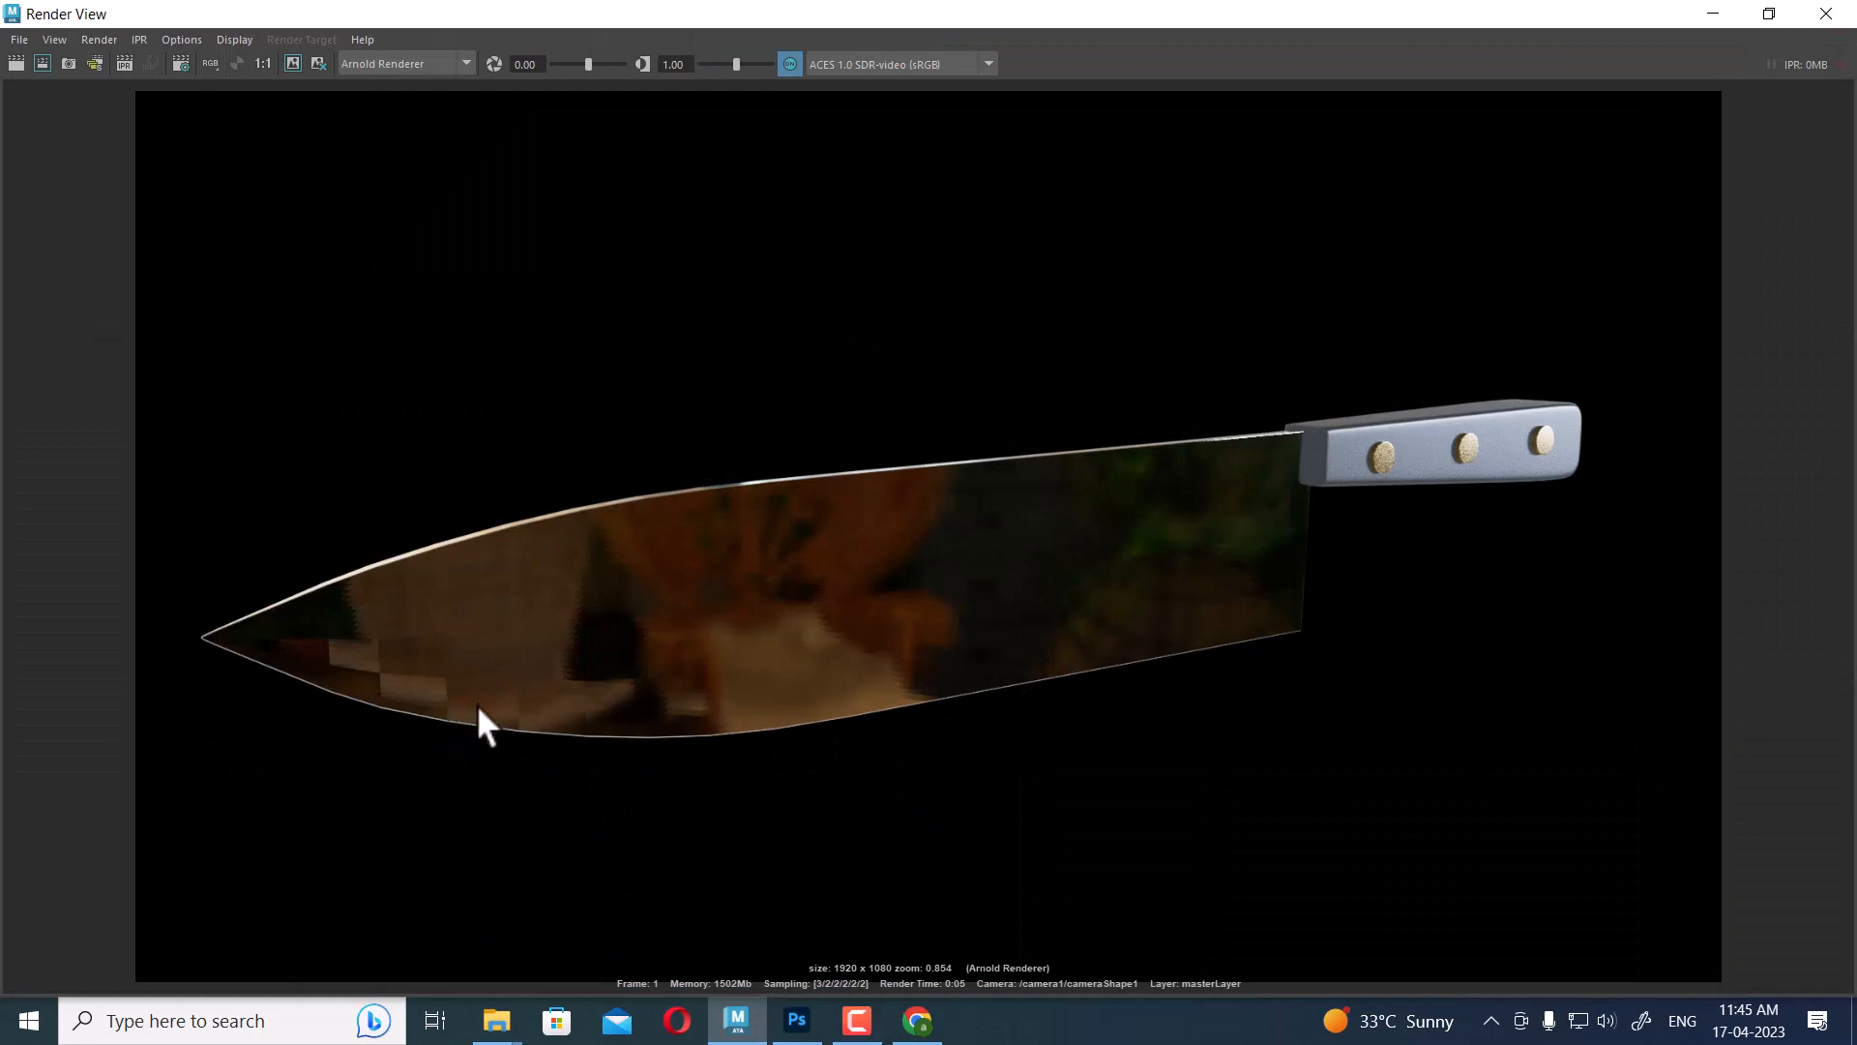
left_click(1713, 14)
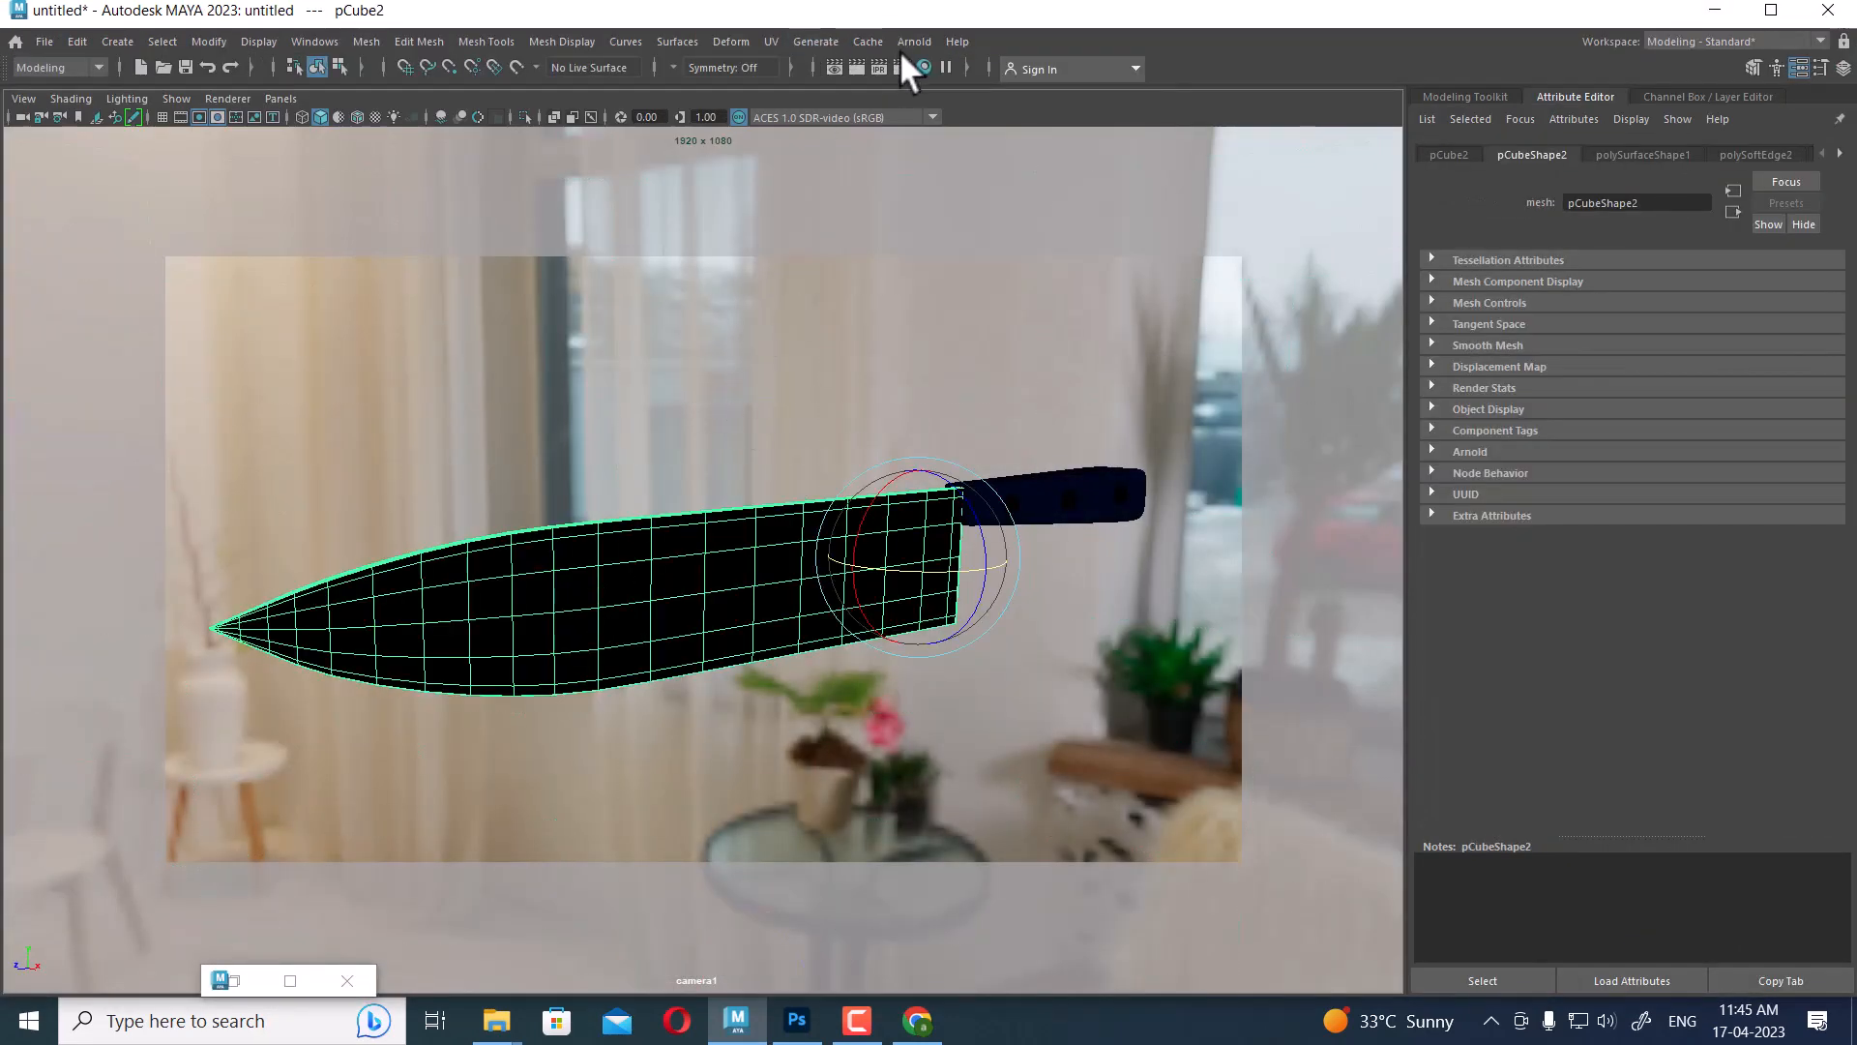
Apply an automatic UV projection to the blade and render the frame again
left_click(774, 38)
left_click(839, 161)
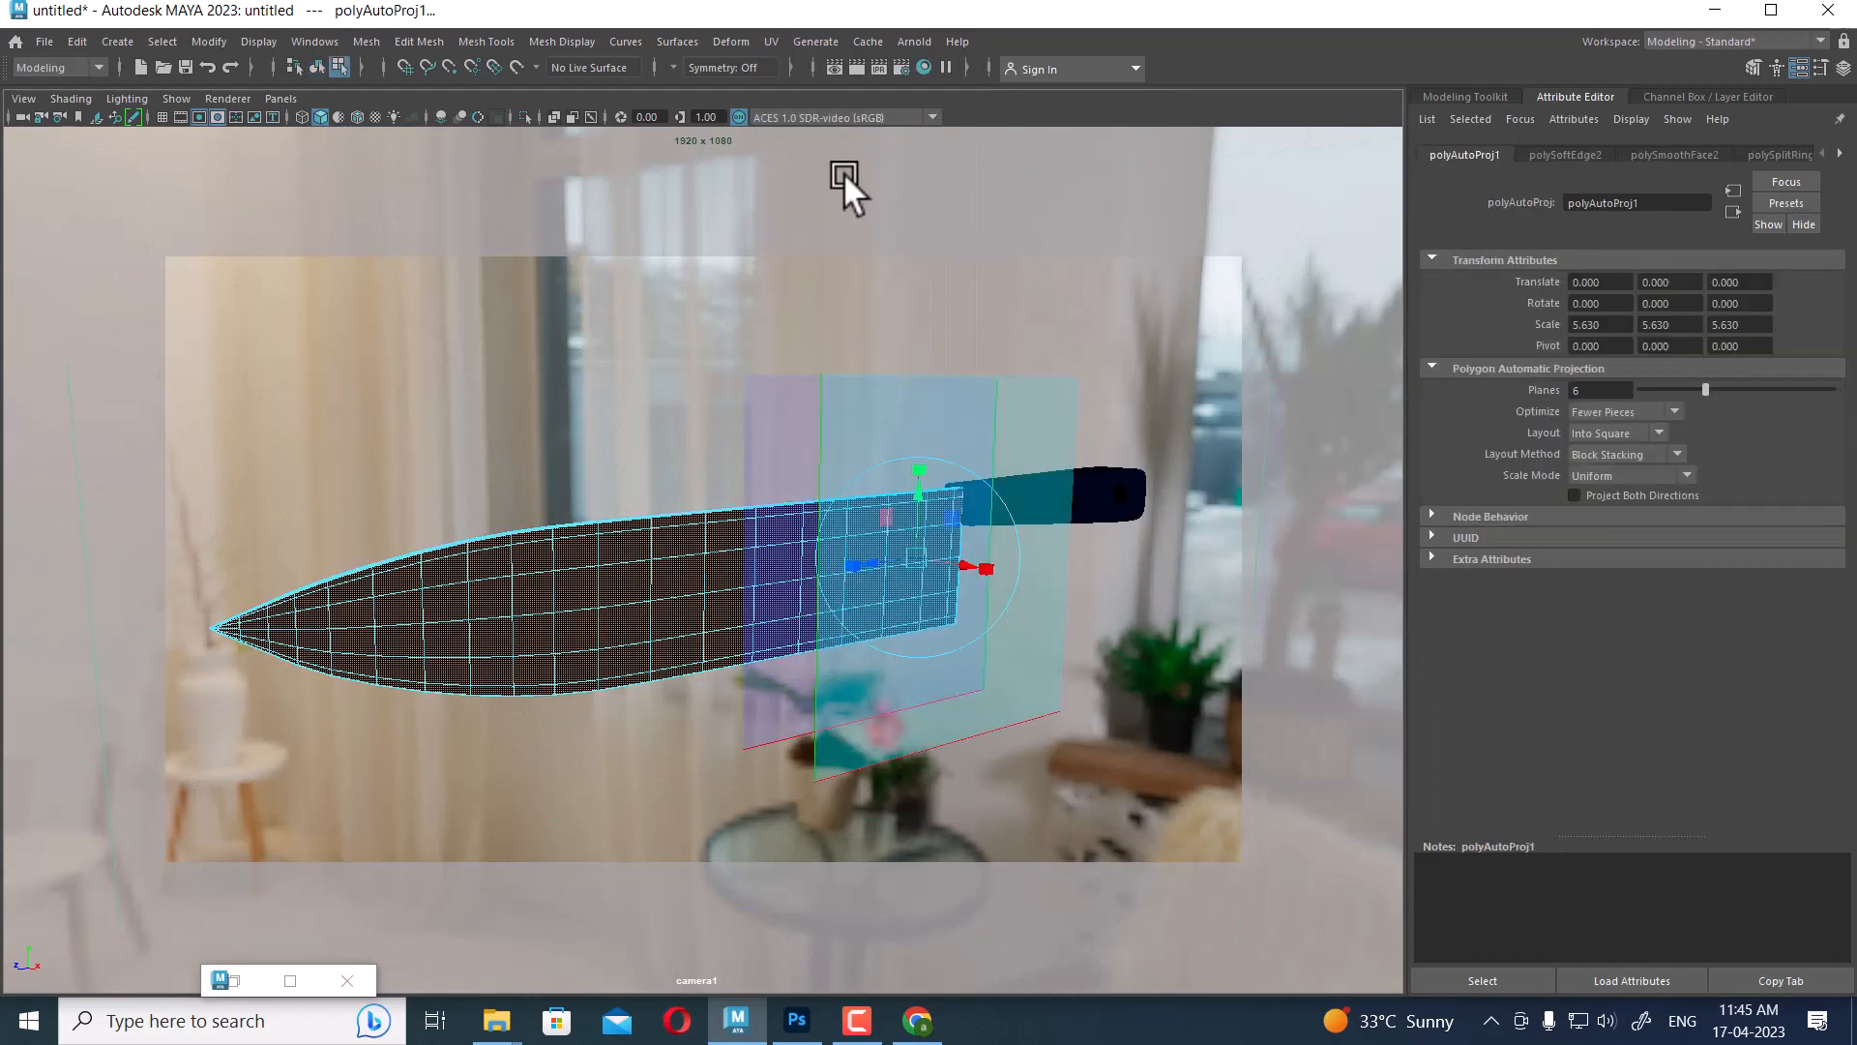
left_click(858, 66)
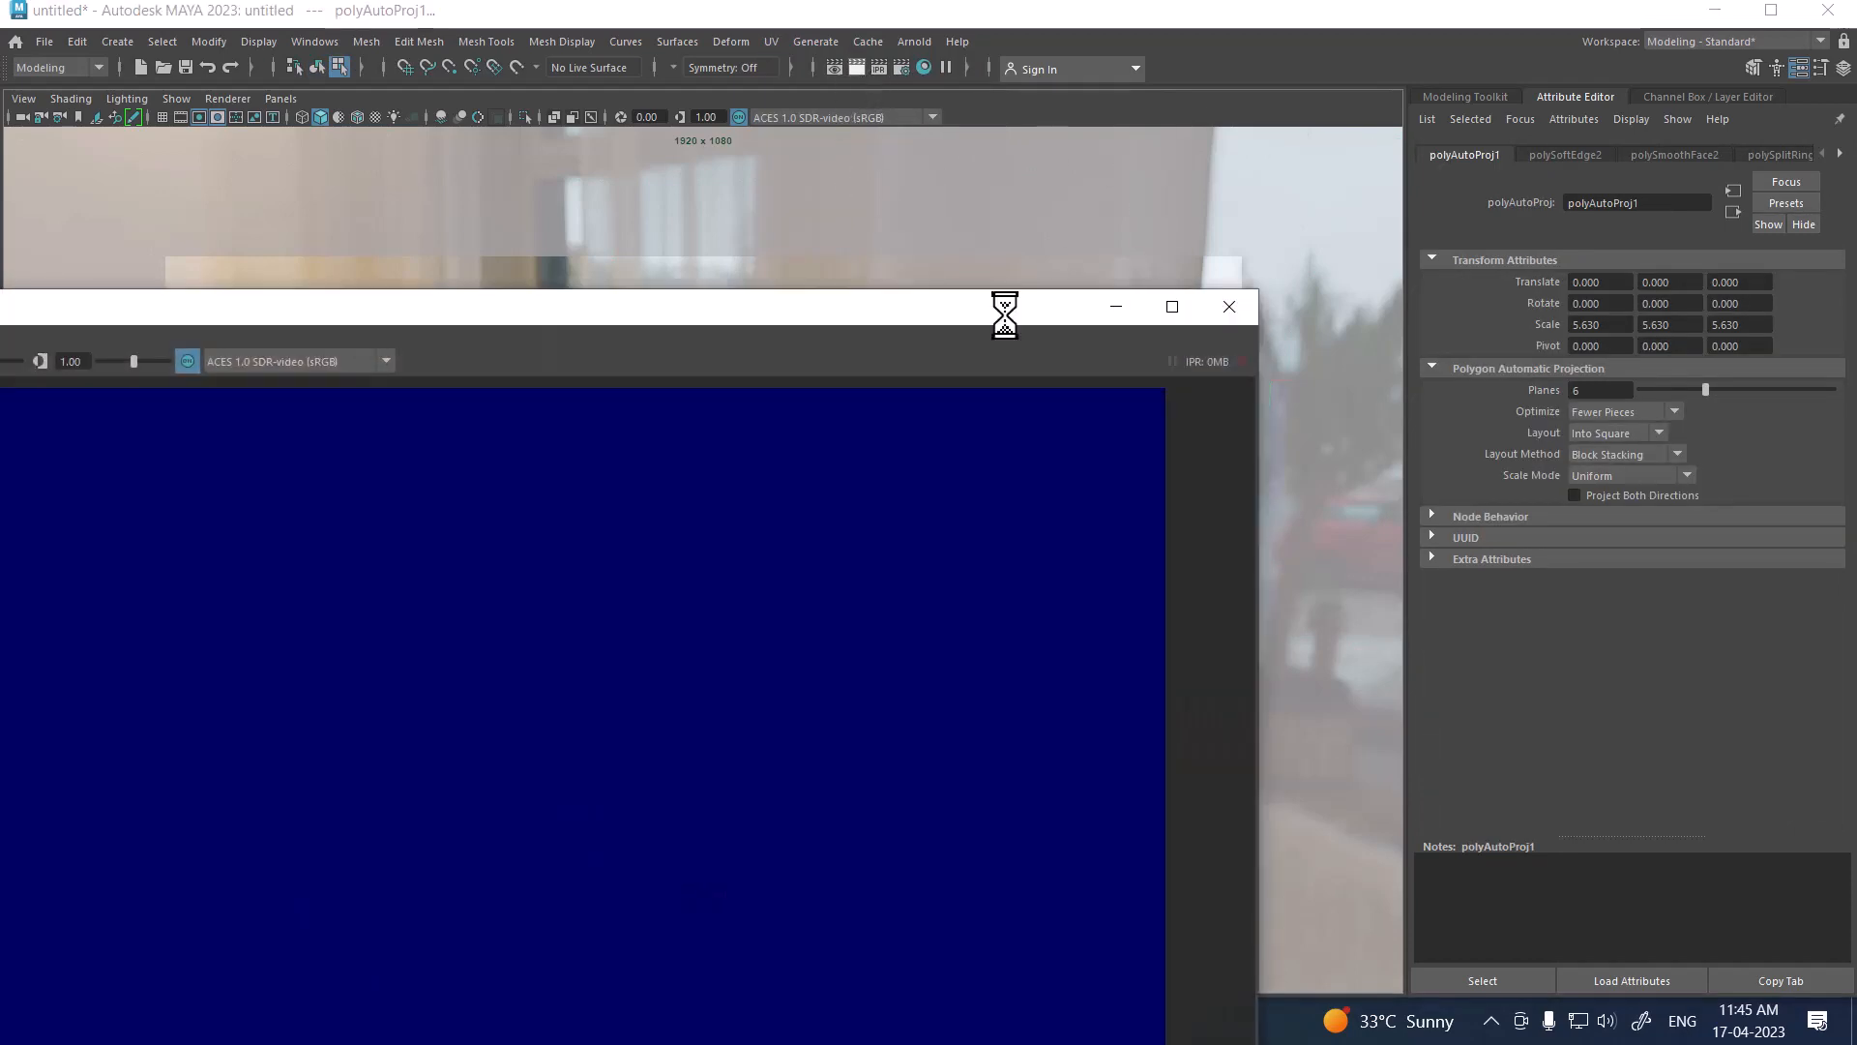
Inspect the current render, then set the blade material's specular roughness to 0.1 and render the frame again
left_click(1173, 307)
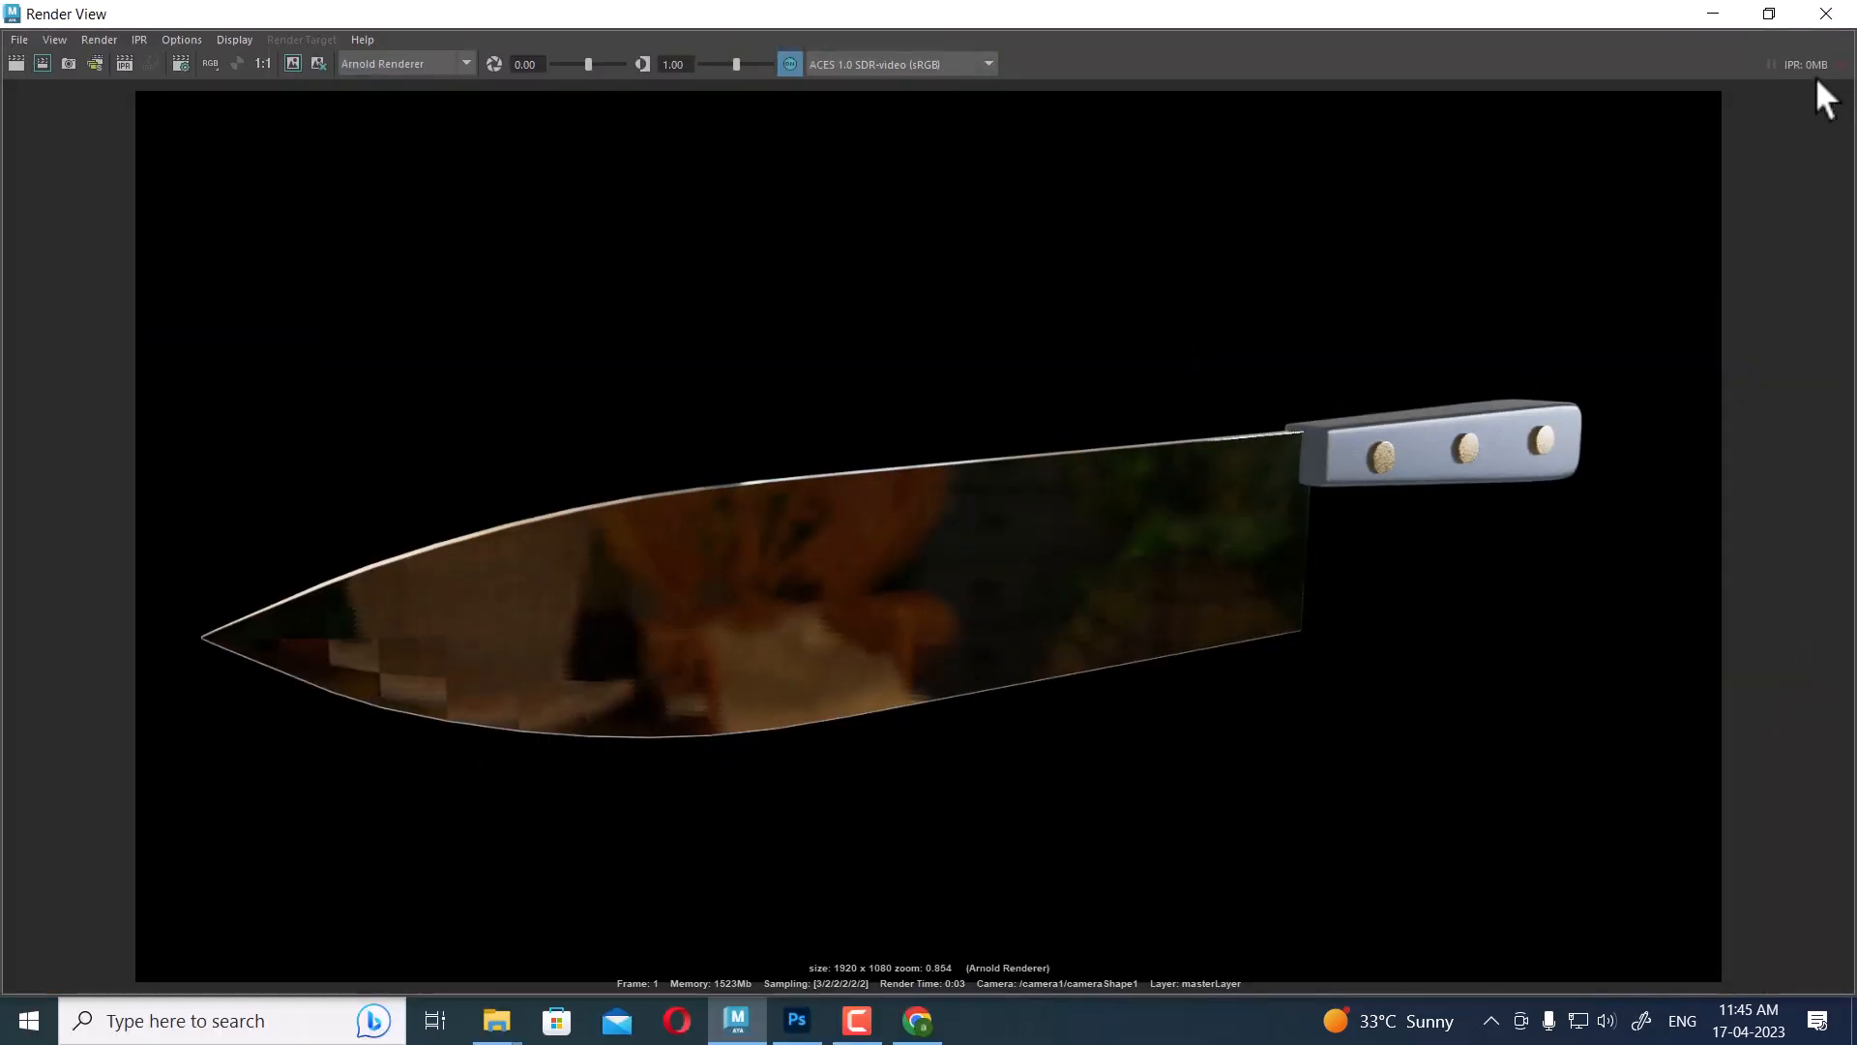
left_click(1721, 12)
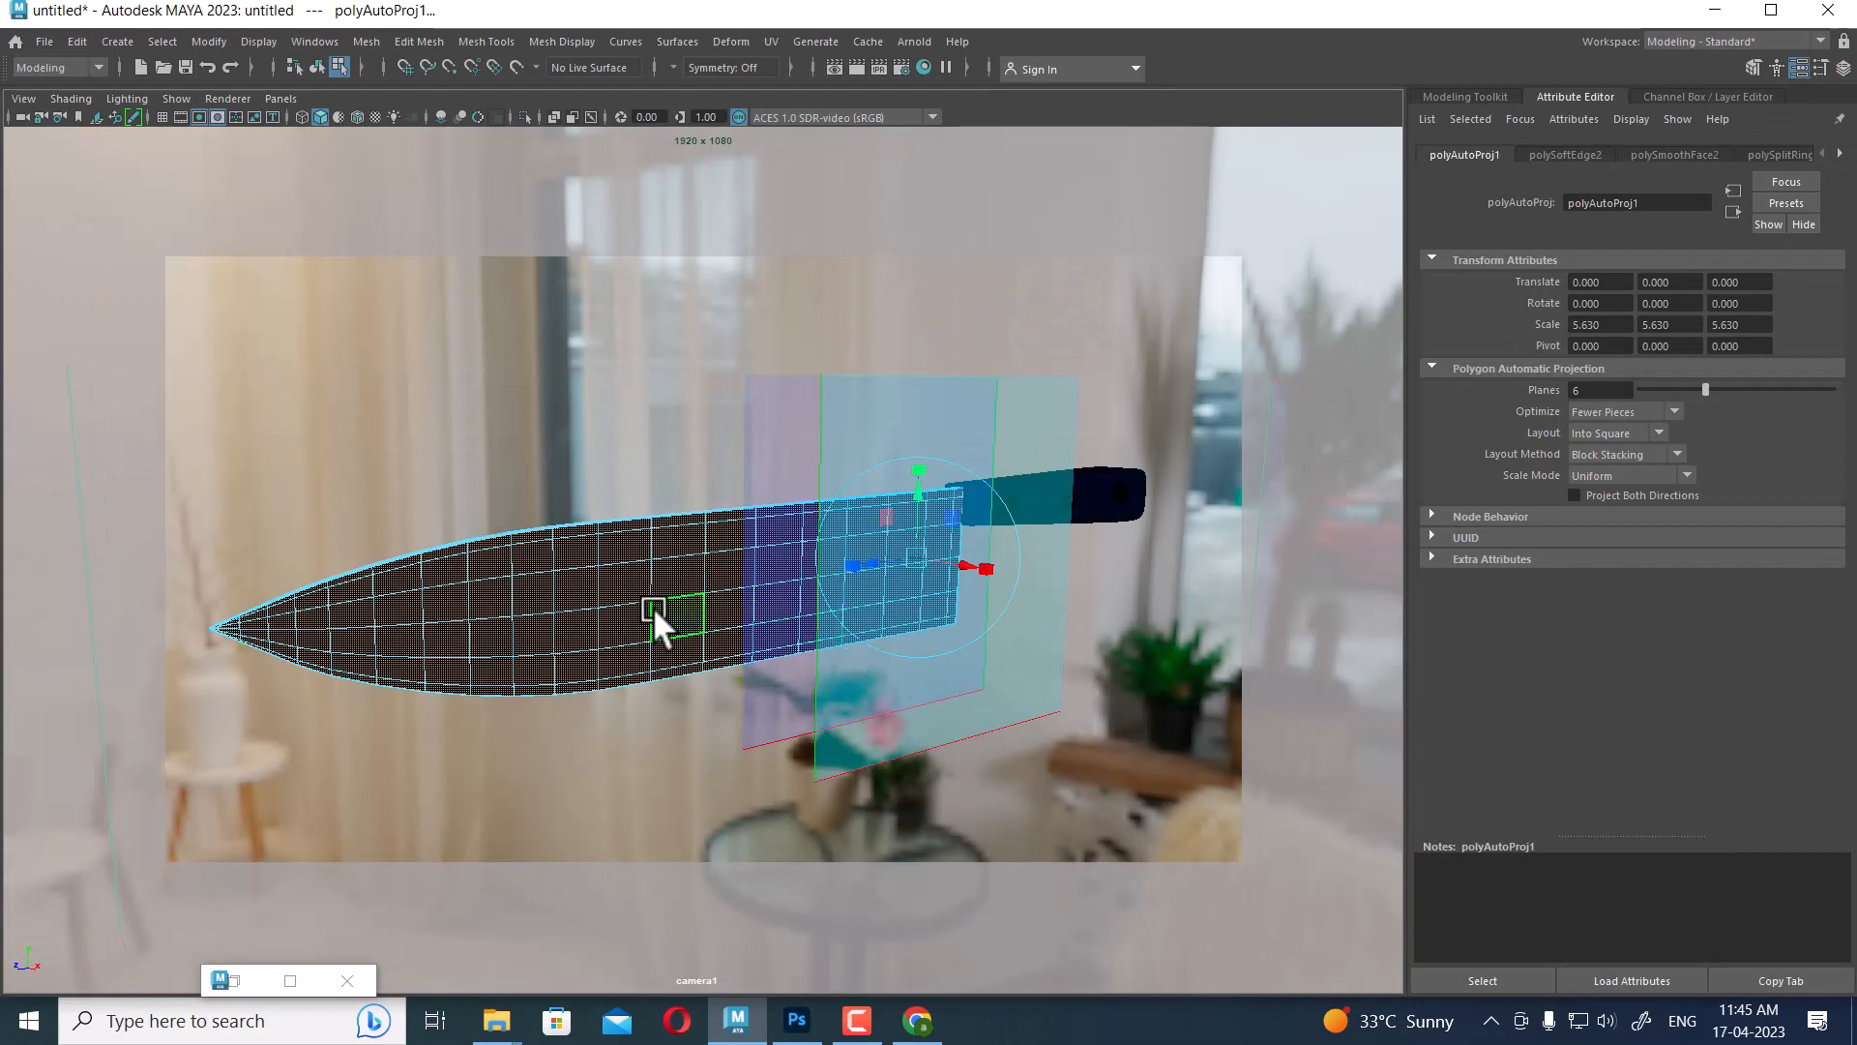
right_click_drag(653, 606, 675, 892)
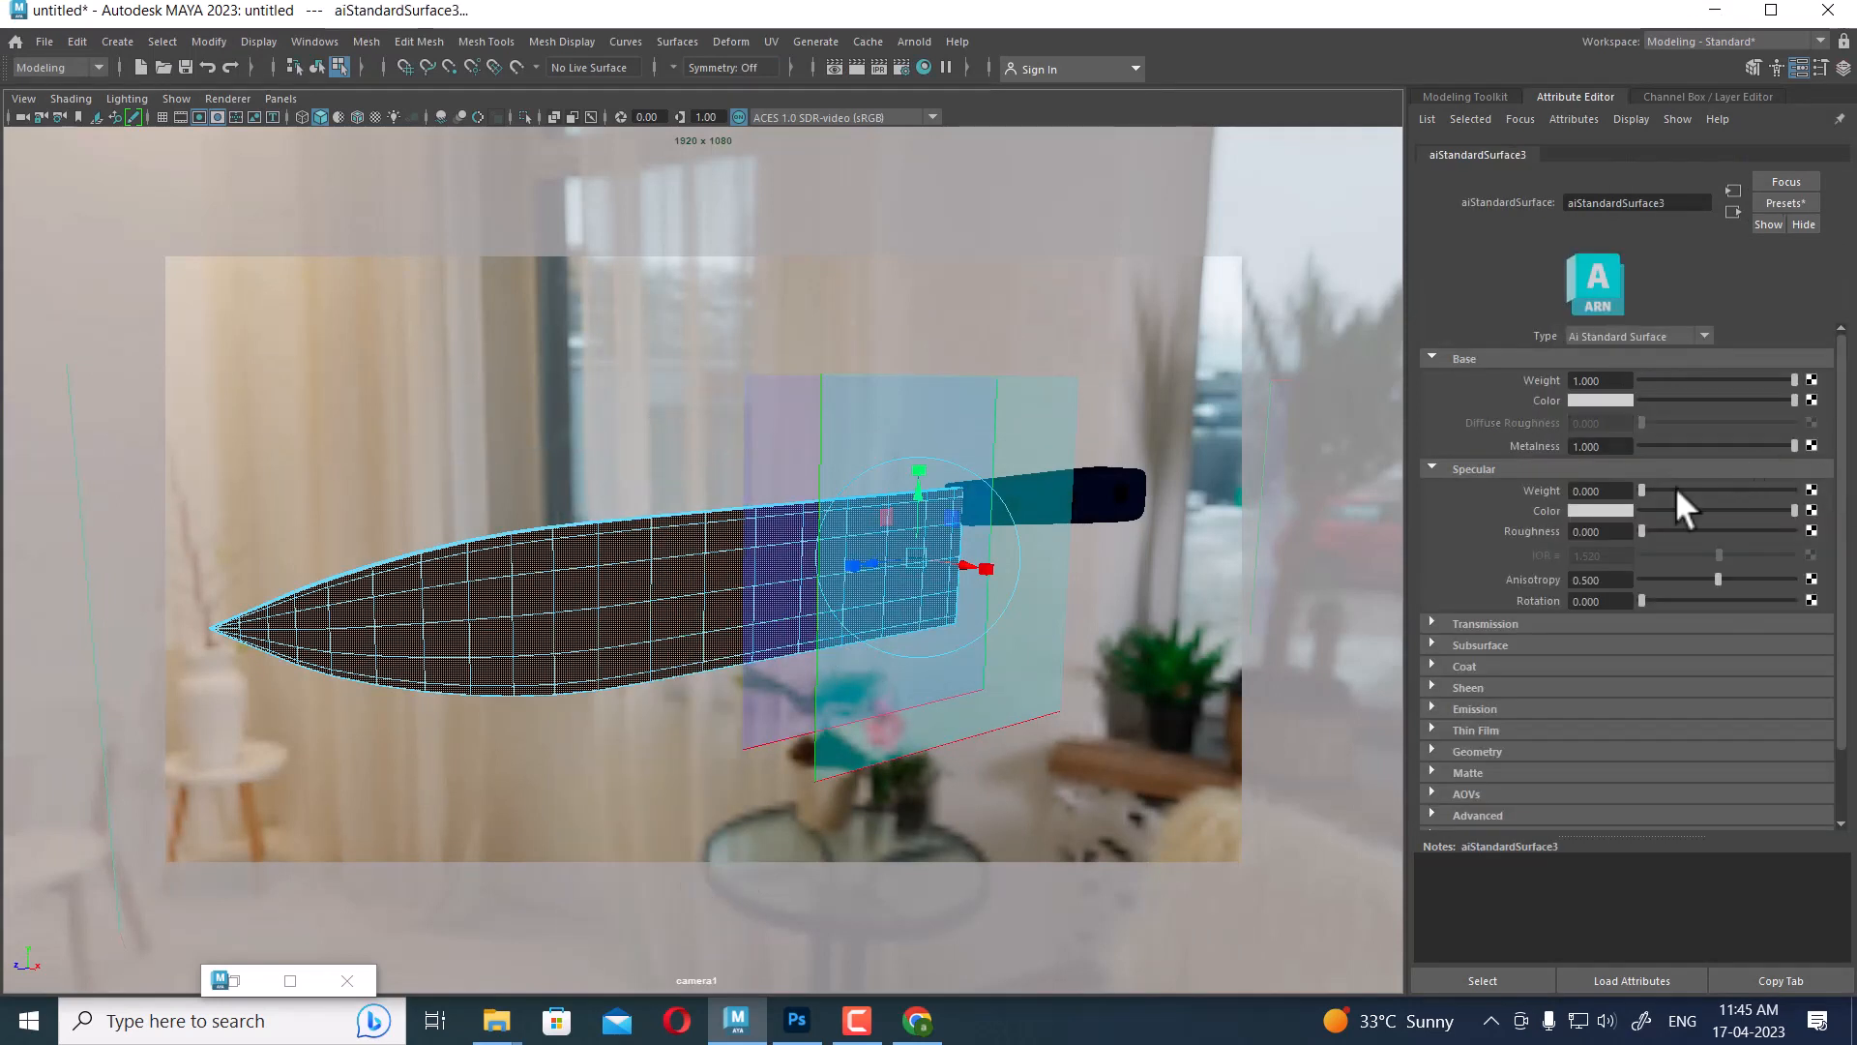
double_click(1598, 531)
type(".1")
key("Return")
left_click(856, 67)
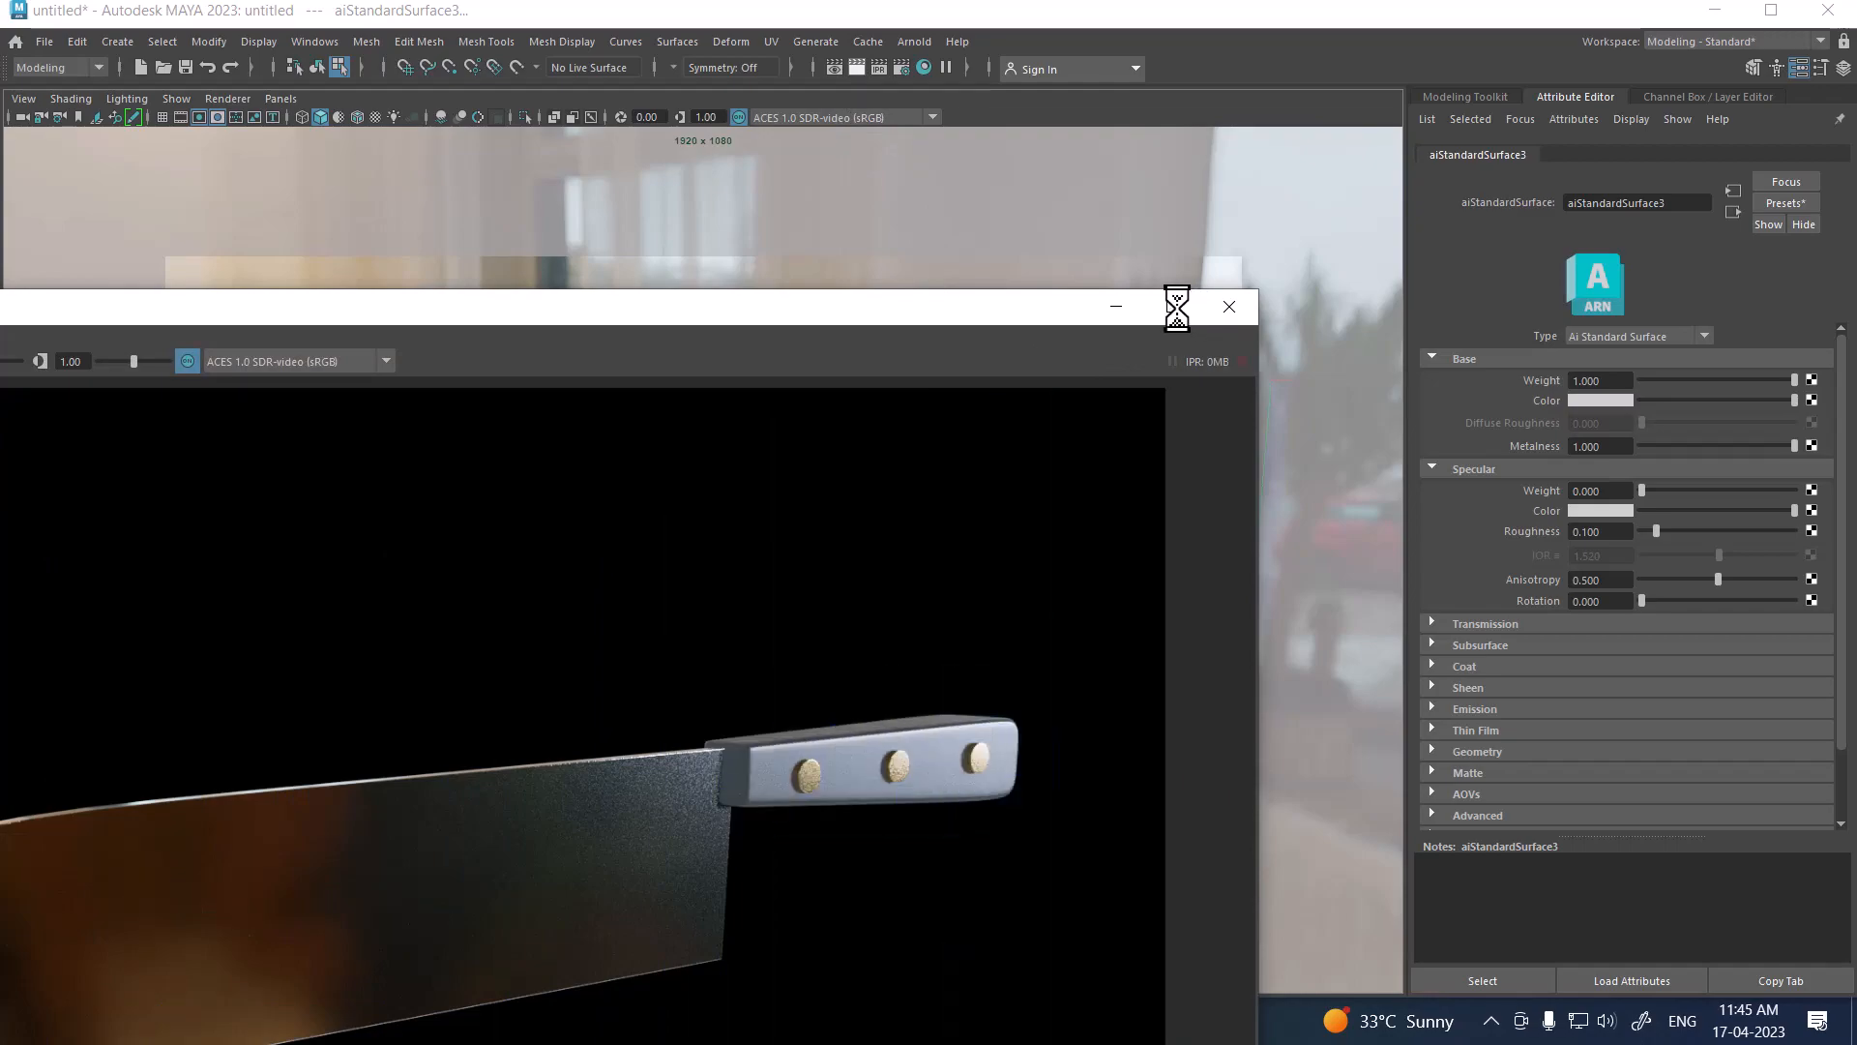
left_click(1175, 305)
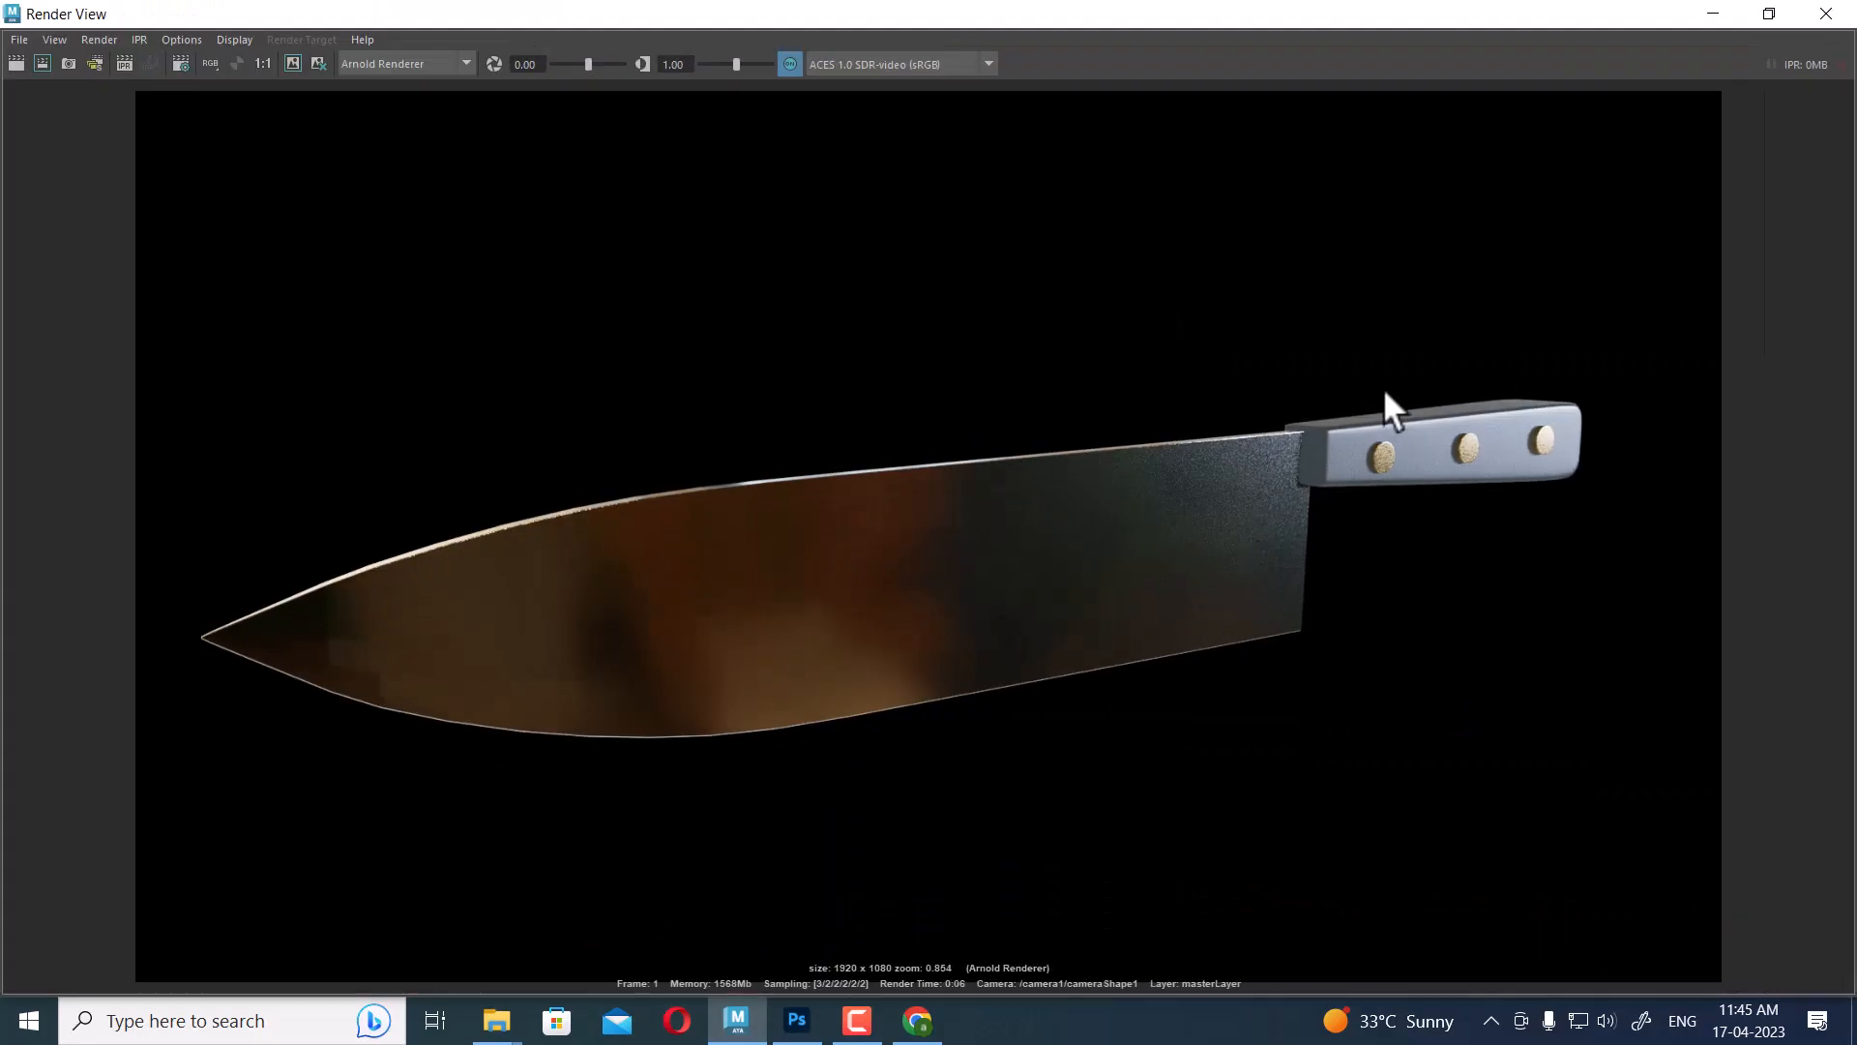
left_click(1714, 14)
Soften the blade mesh's edges and render the frame to inspect the blade's shading
left_click(695, 823)
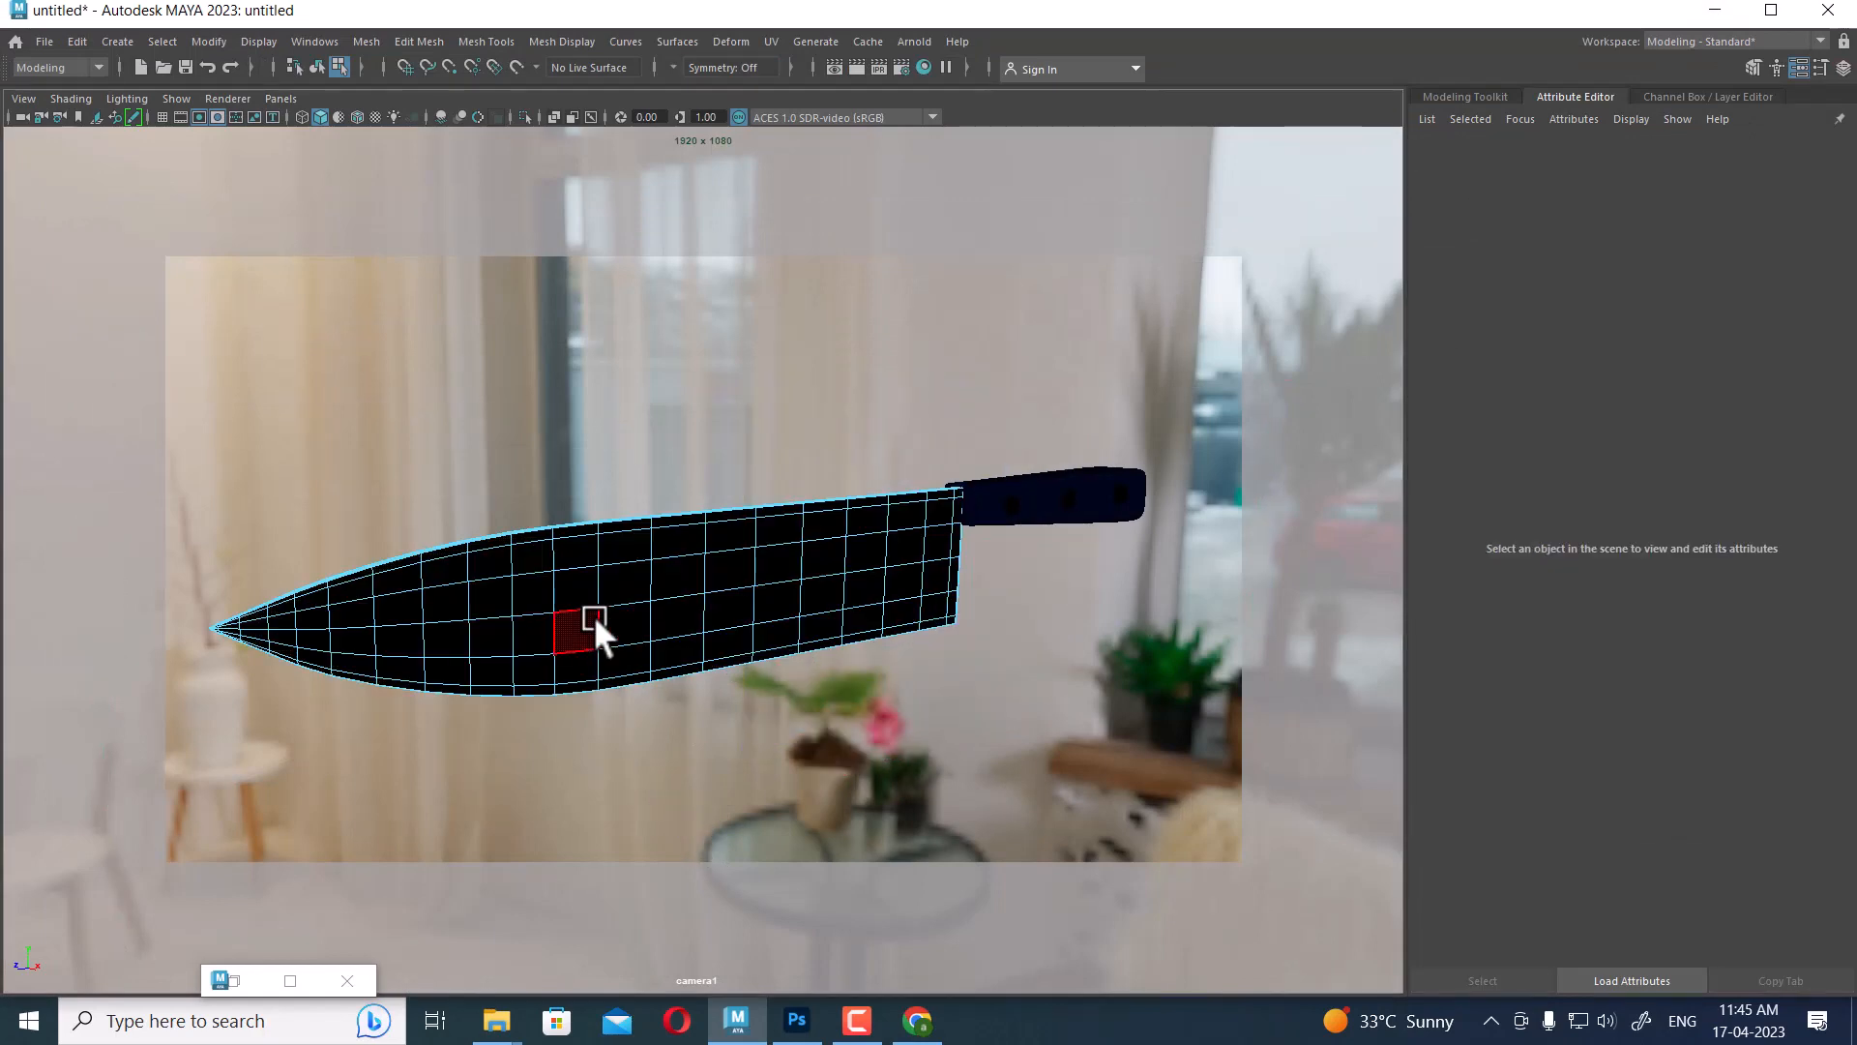
left_click(570, 627)
right_click_drag(662, 419, 1014, 219)
right_click_drag(587, 462, 785, 469, "shift")
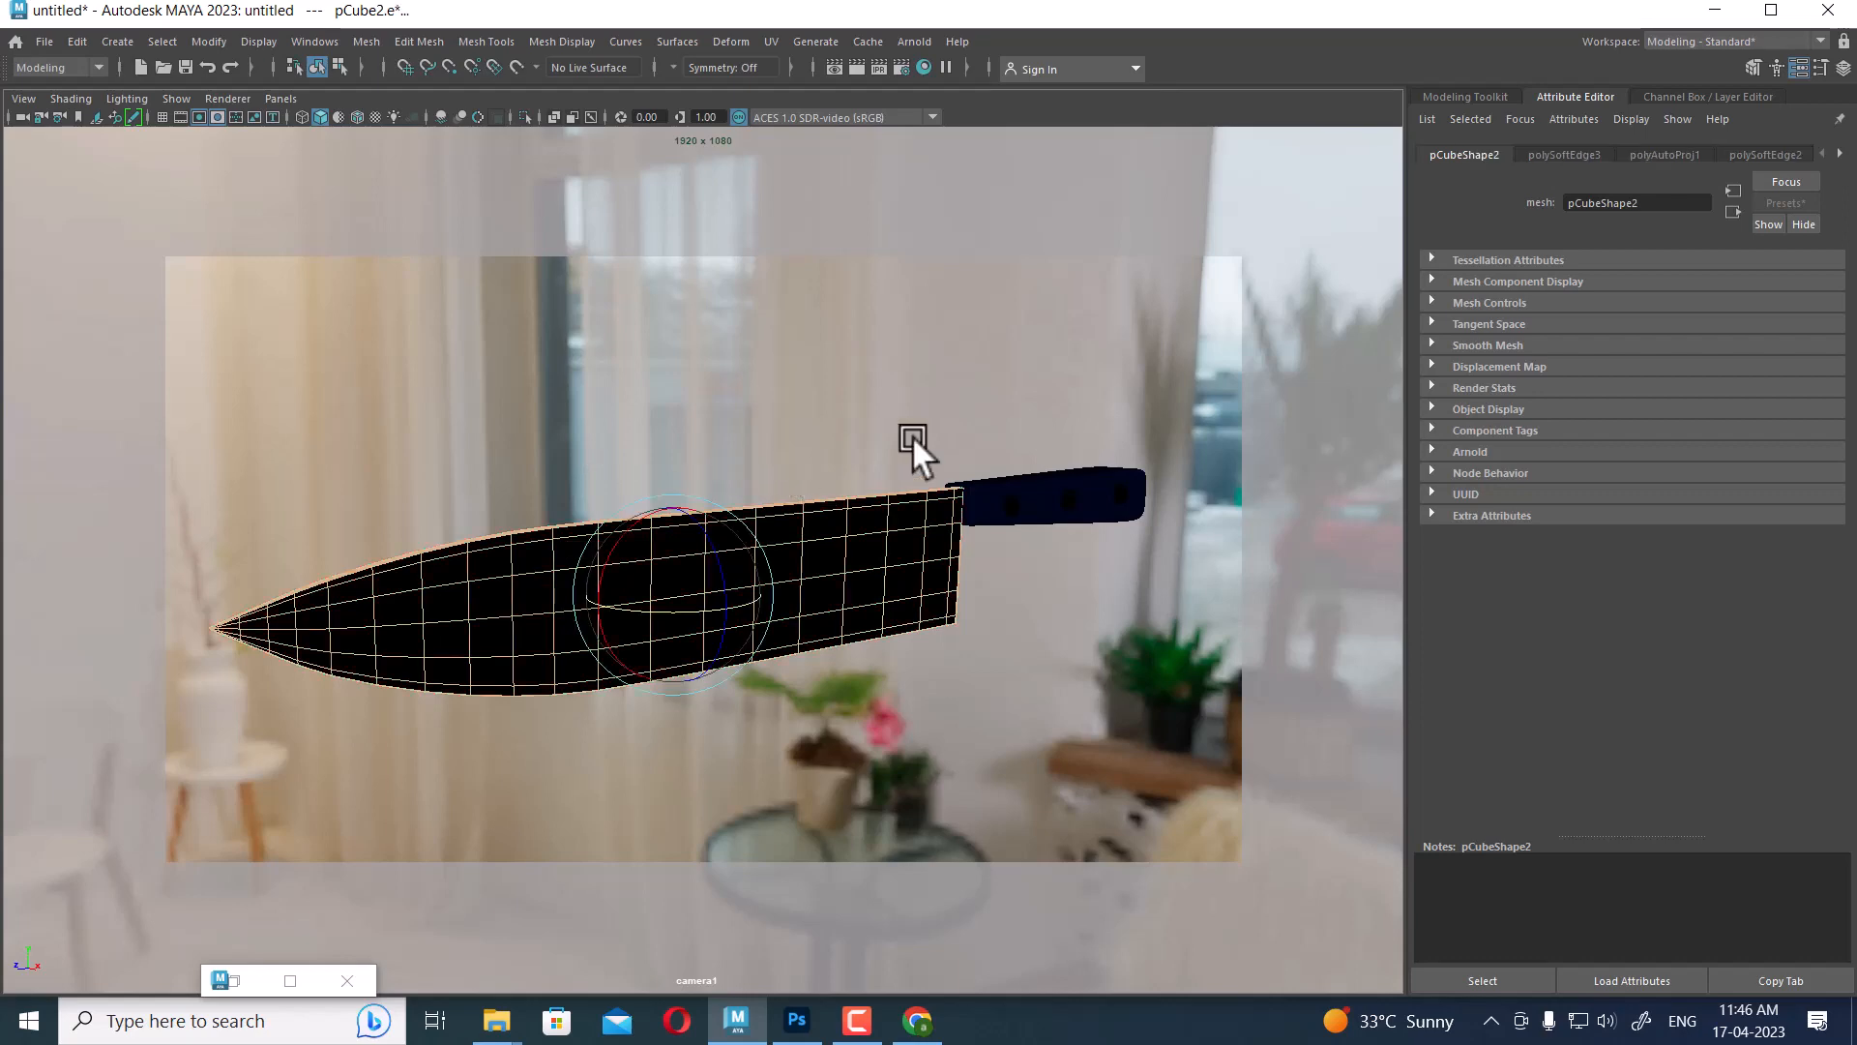
left_click(857, 63)
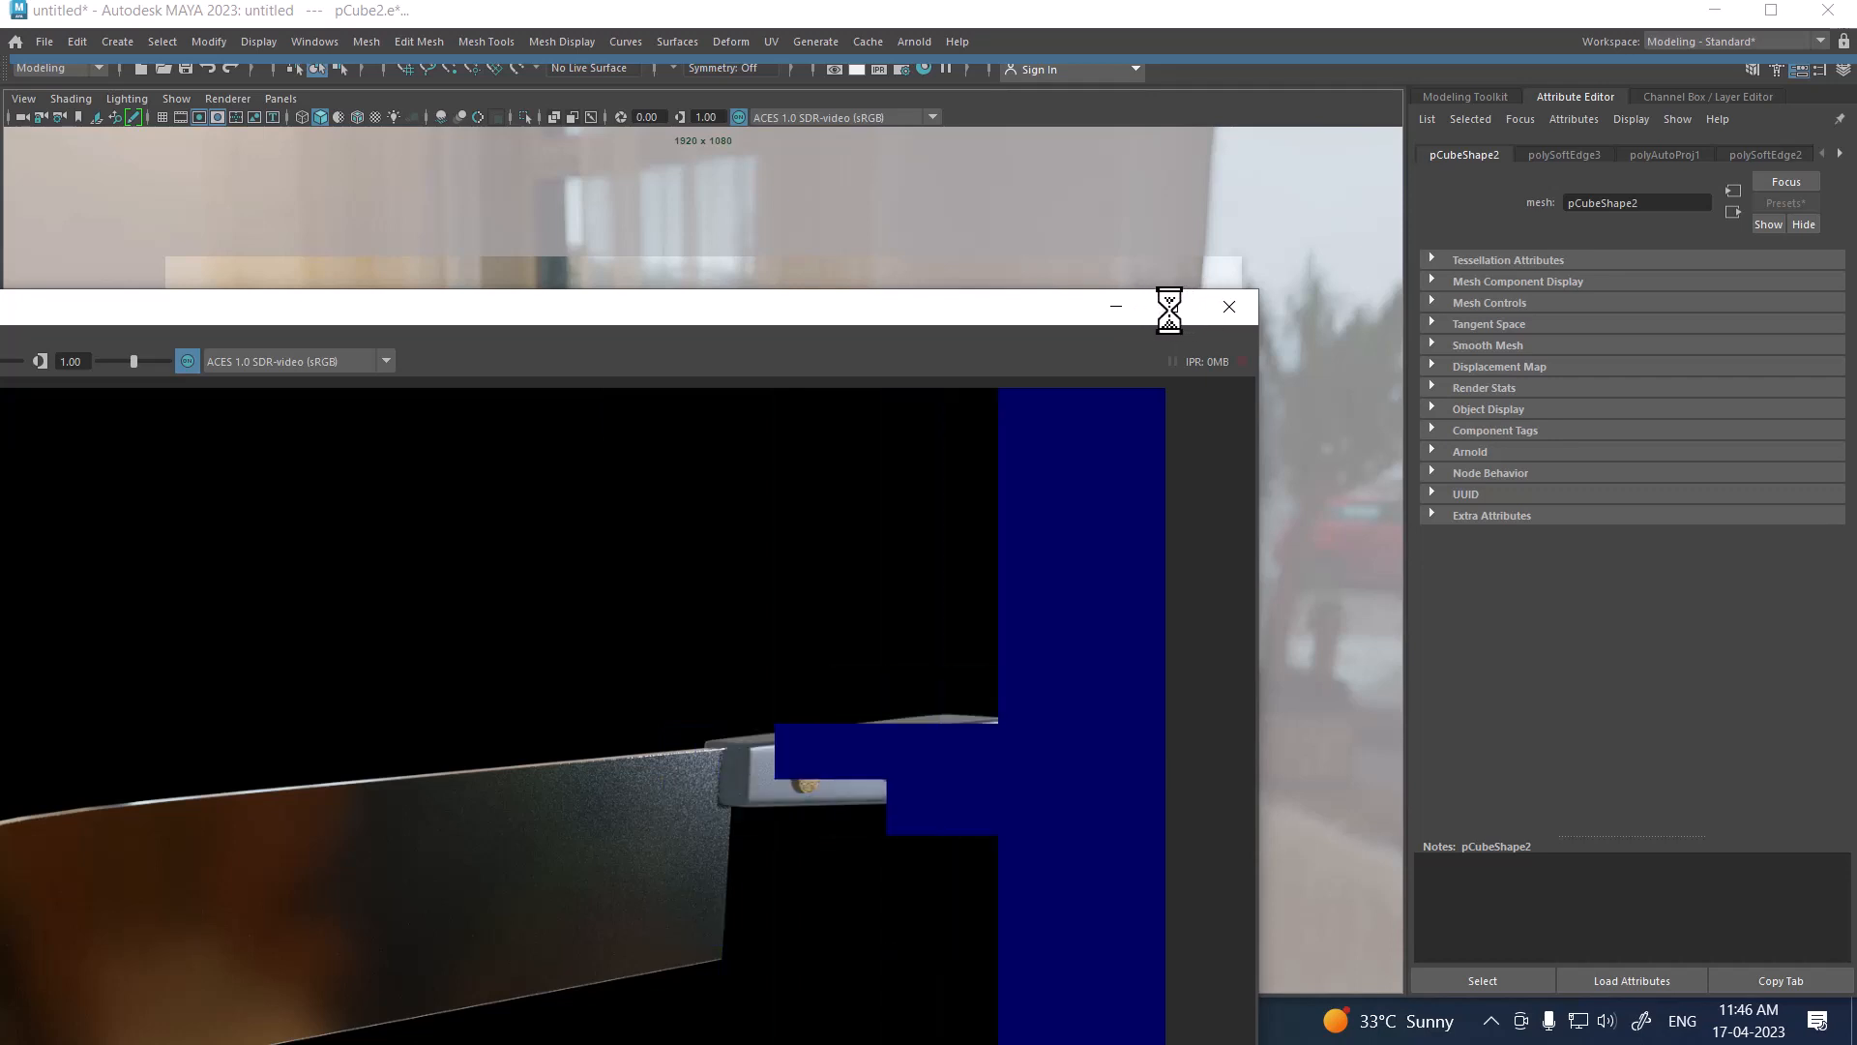
left_click(1170, 306)
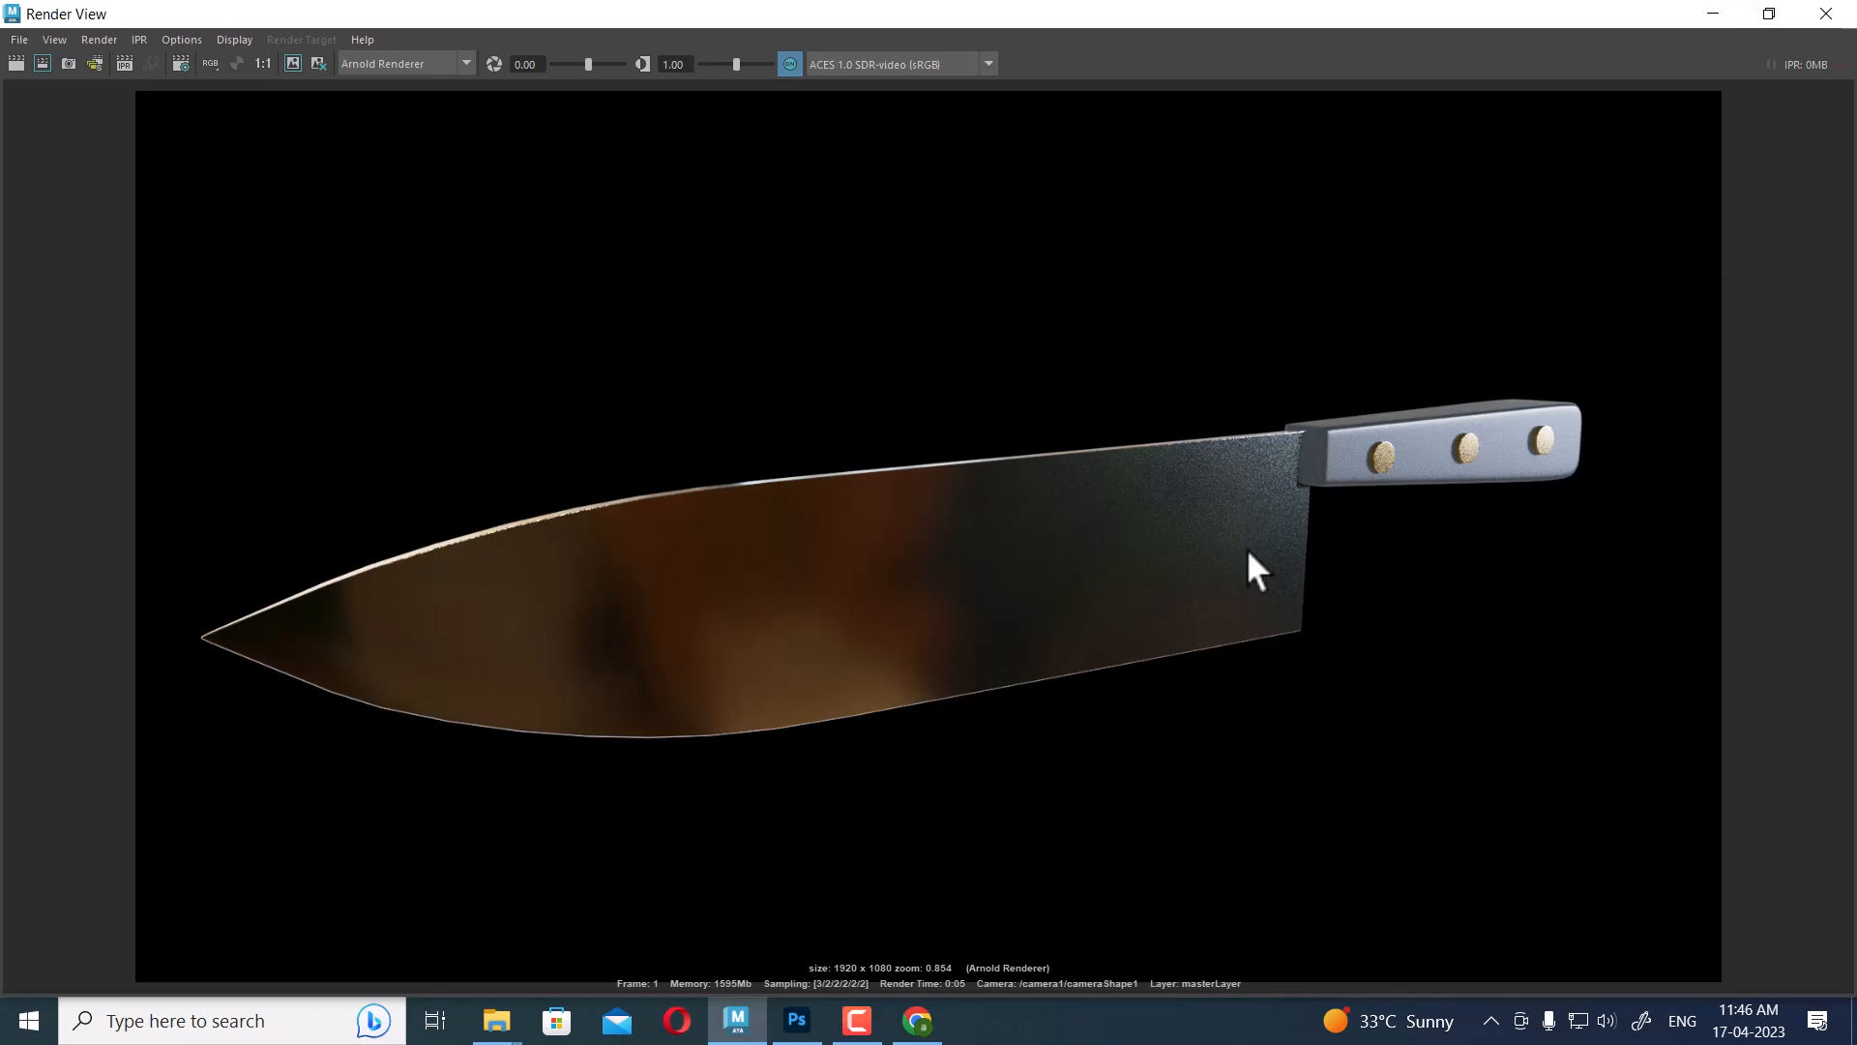
left_click(1704, 13)
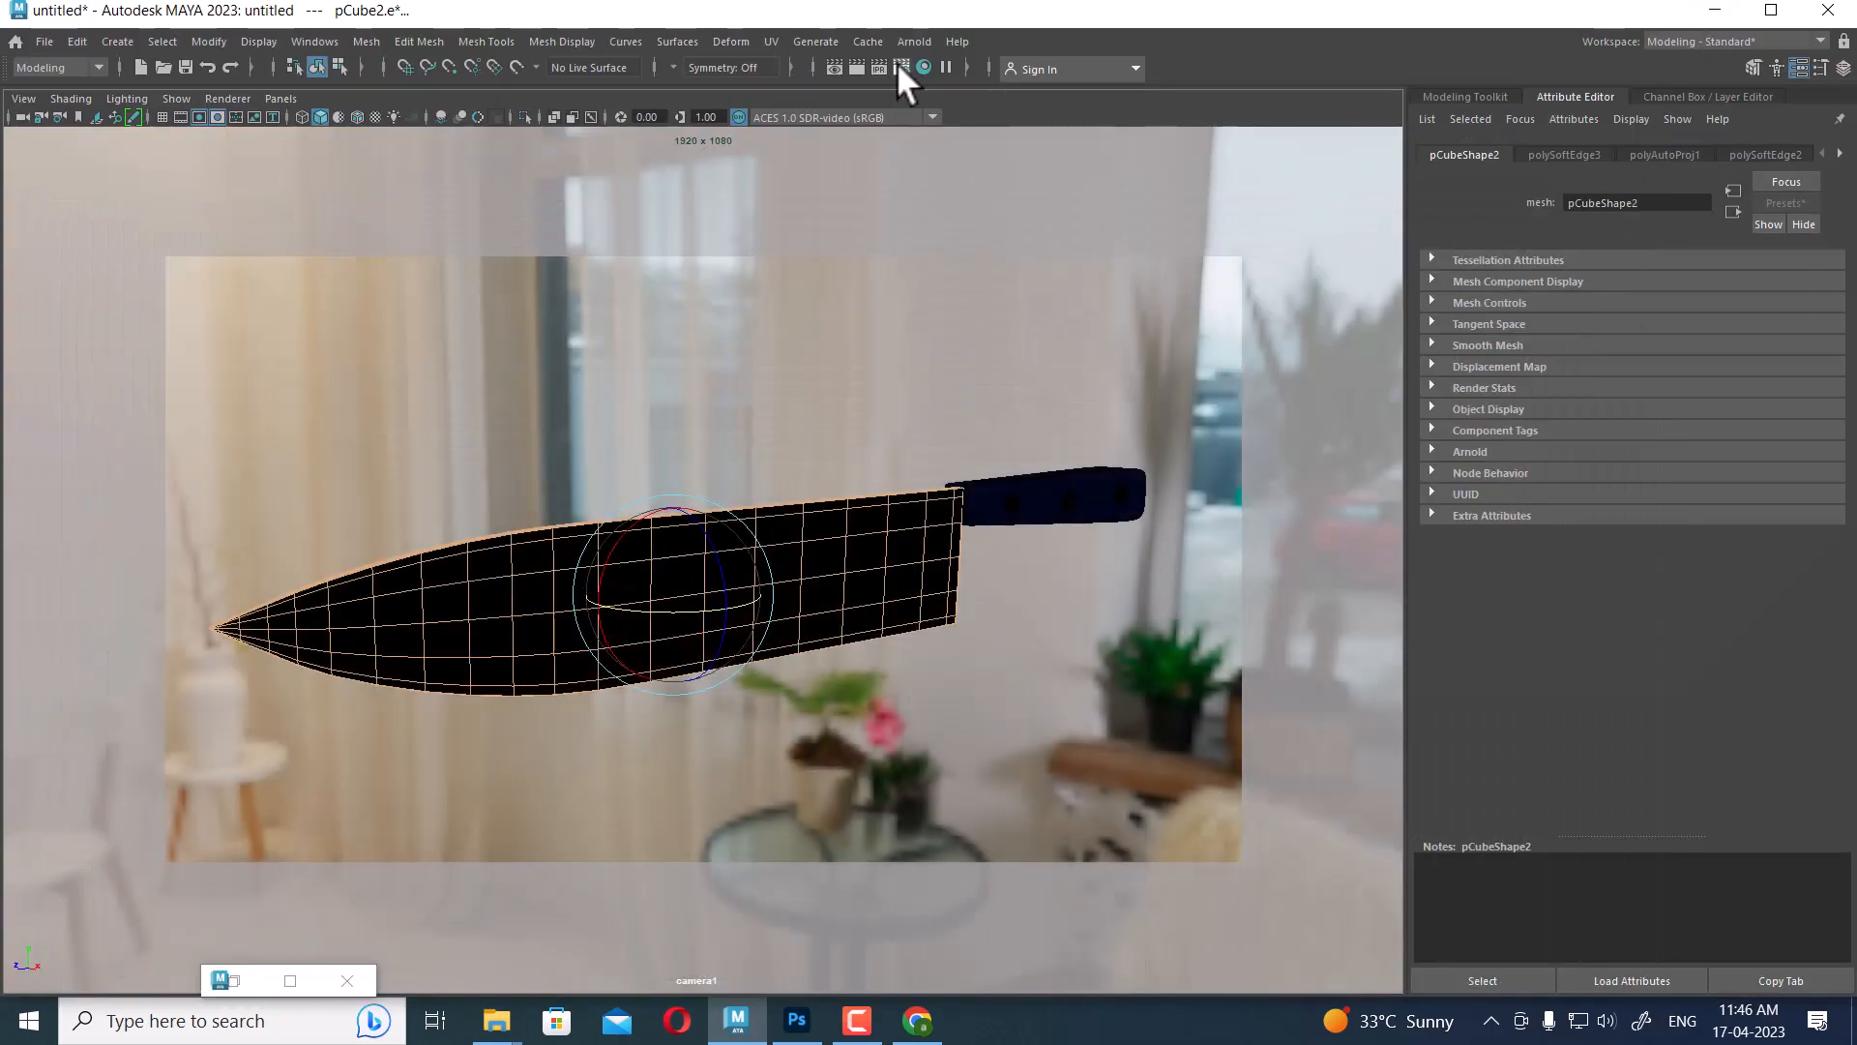
Set the Arnold sampling to Camera (AA) 5, Diffuse 3, Specular 3 and Transmission 3
left_click(901, 66)
left_click(1445, 492)
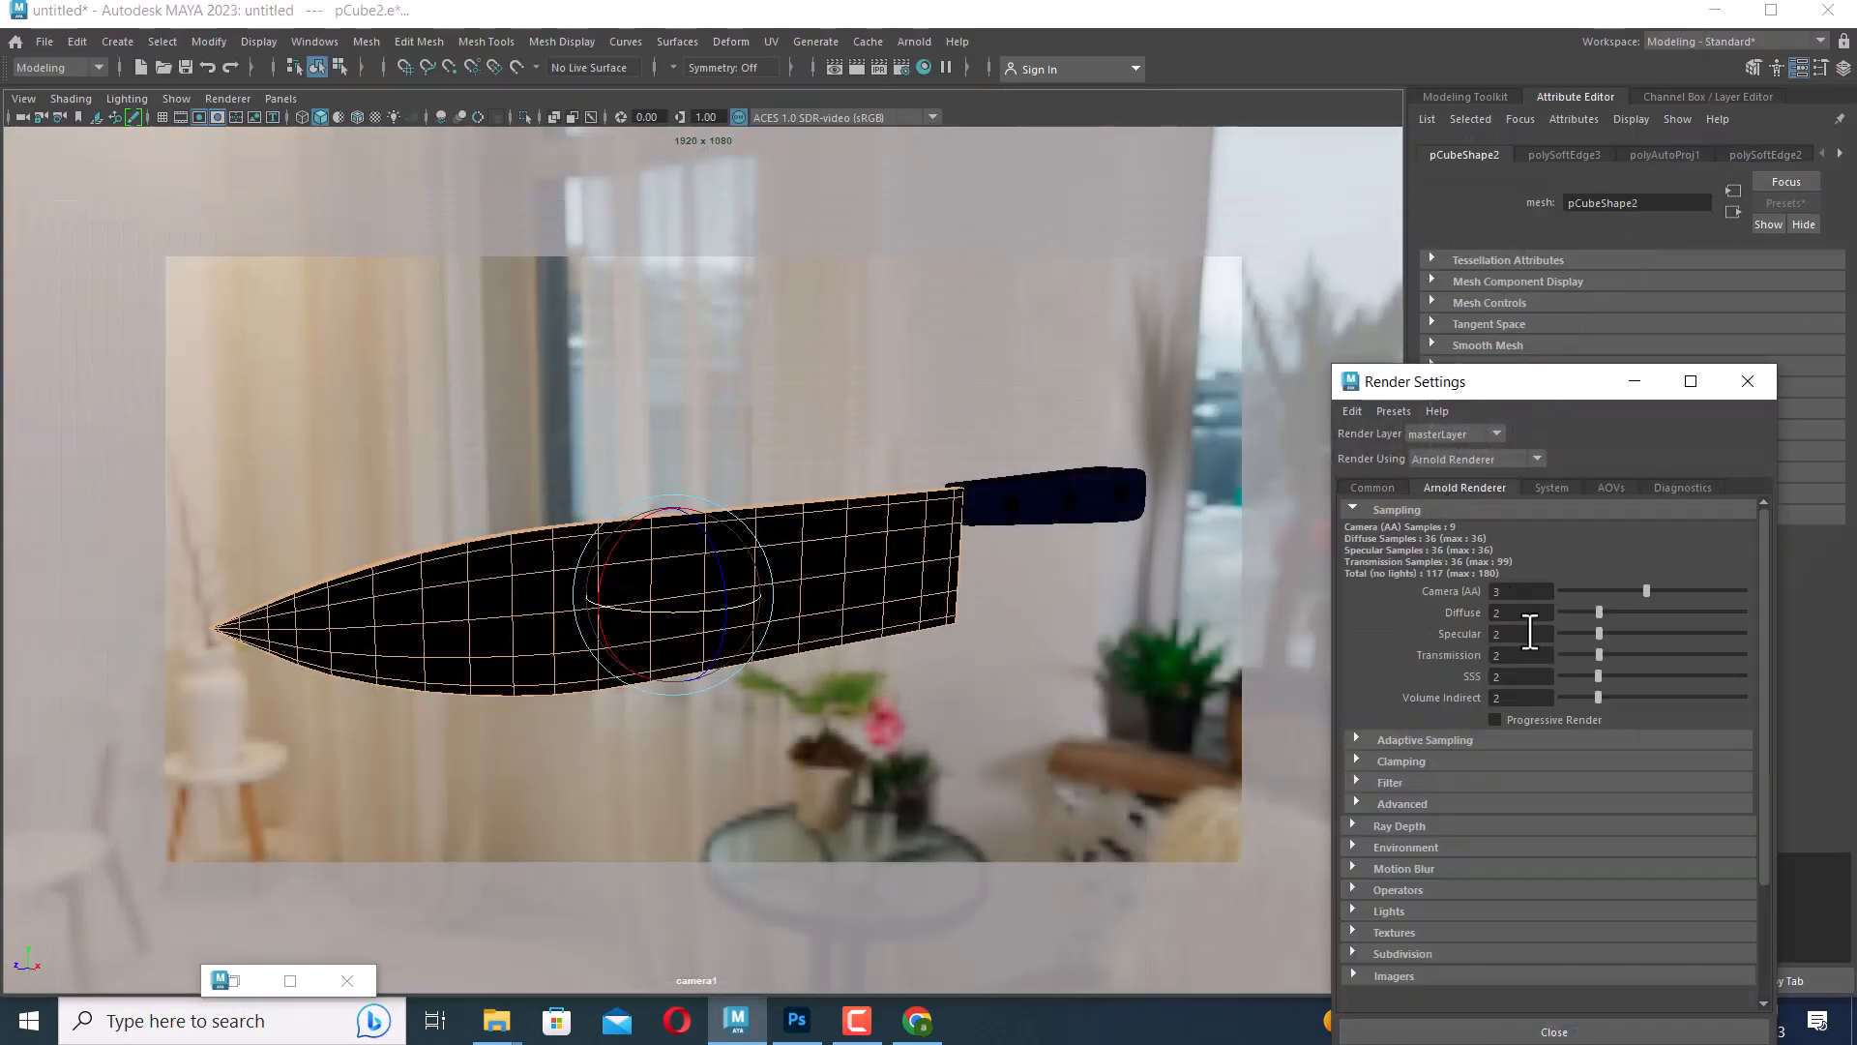
left_click_drag(1533, 592, 1423, 595)
type("5")
key("Tab")
type("3")
key("Tab")
type("3")
key("Tab")
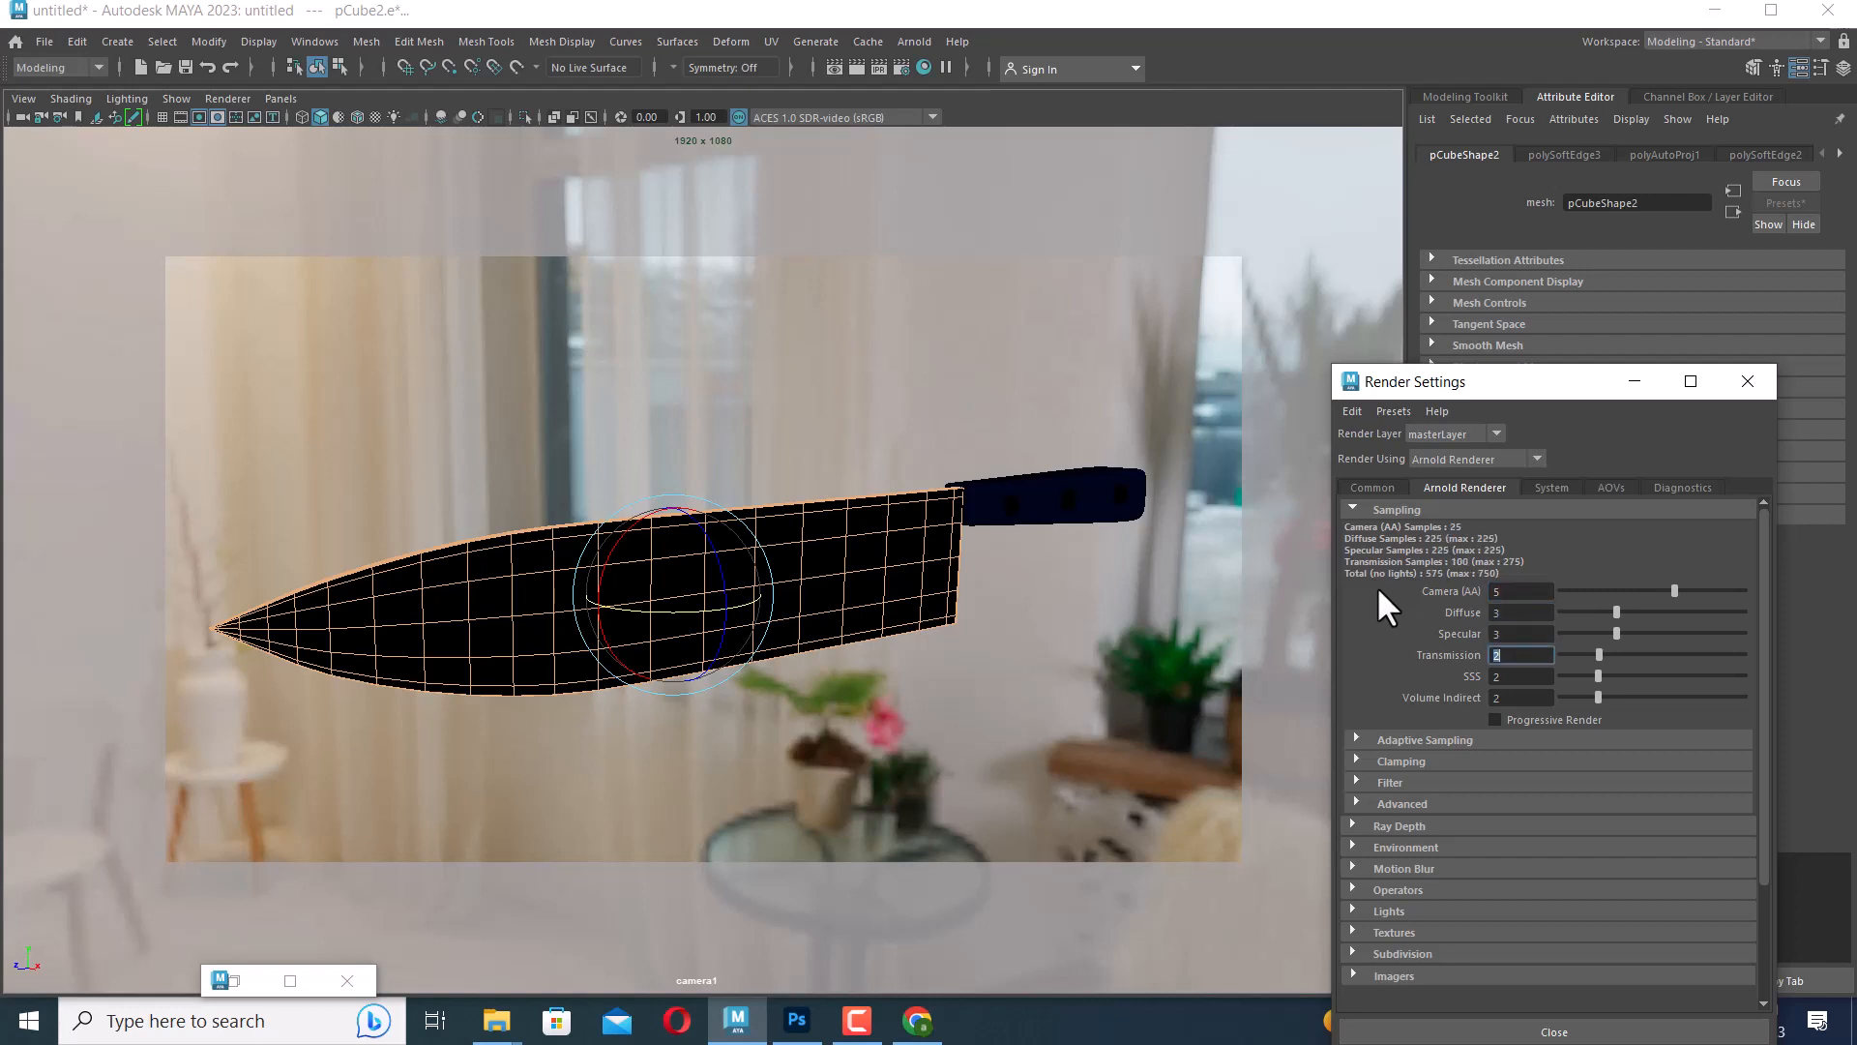
type("3")
Render the frame with the new sampling and inspect the noise in a maximized window
left_click(856, 64)
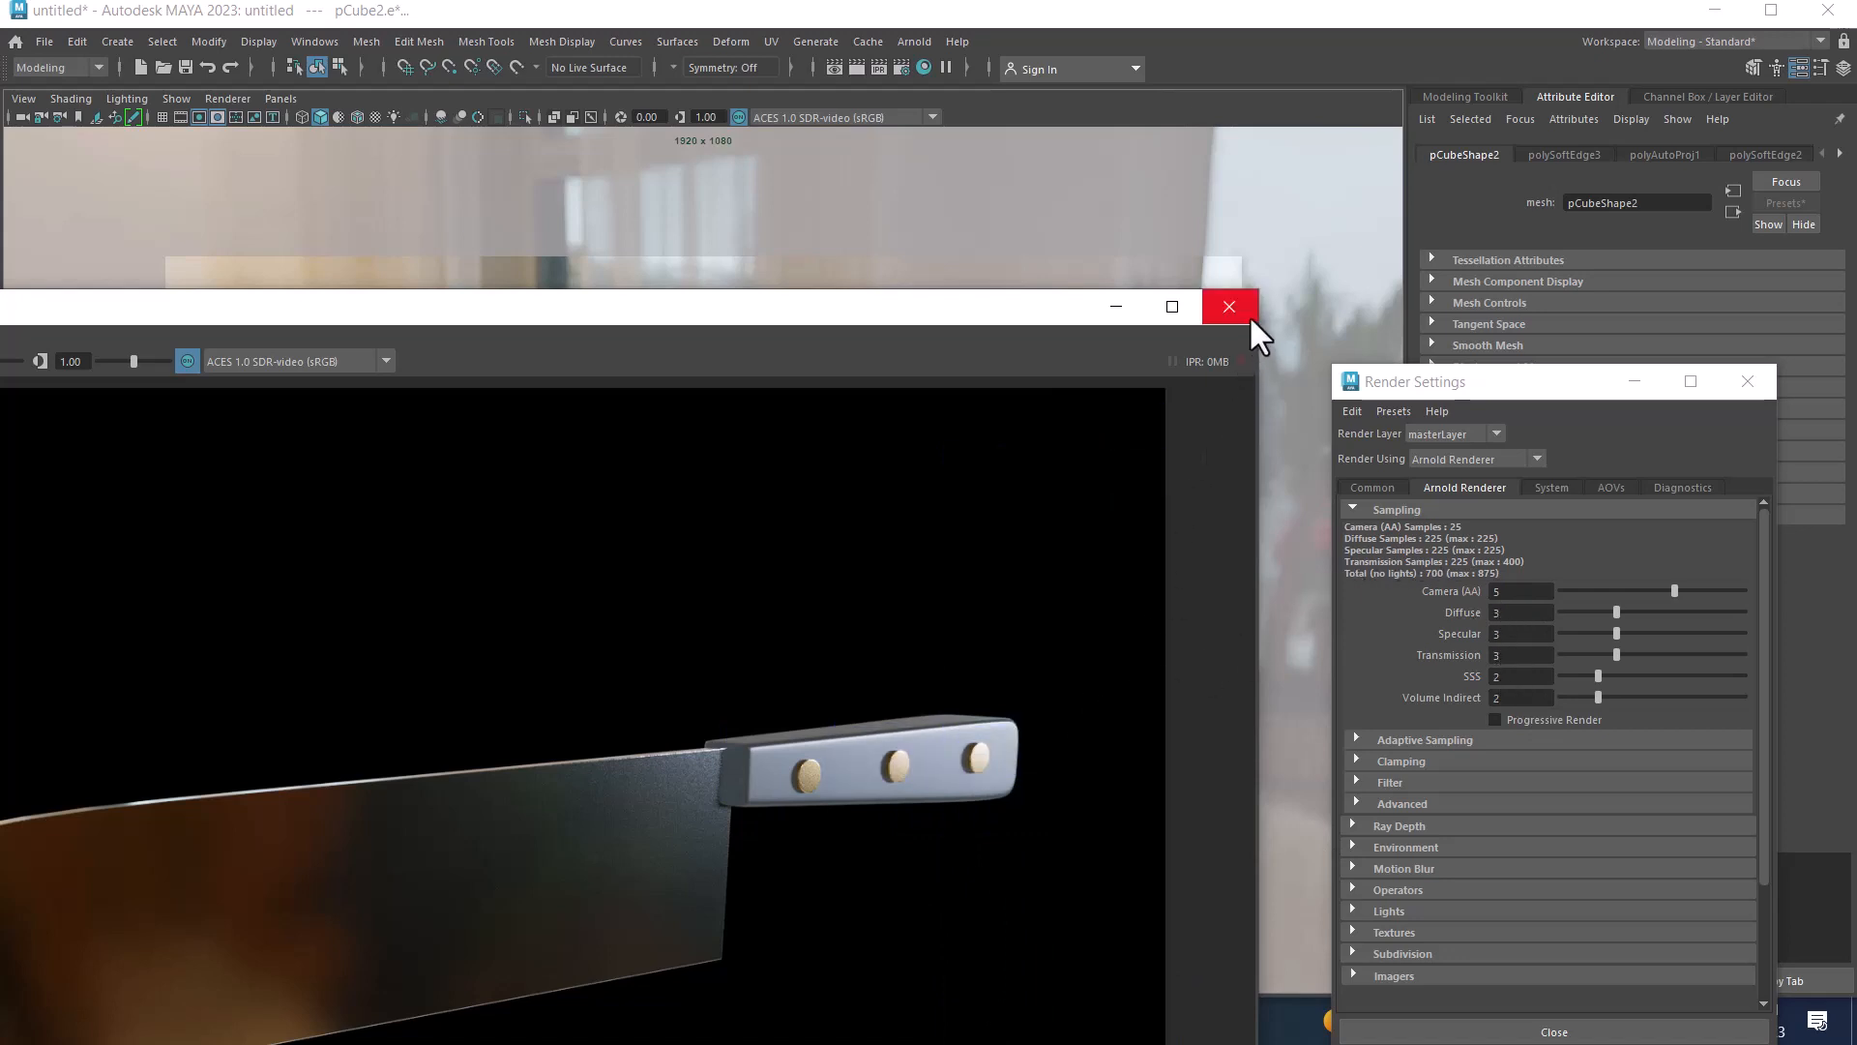
double_click(1032, 310)
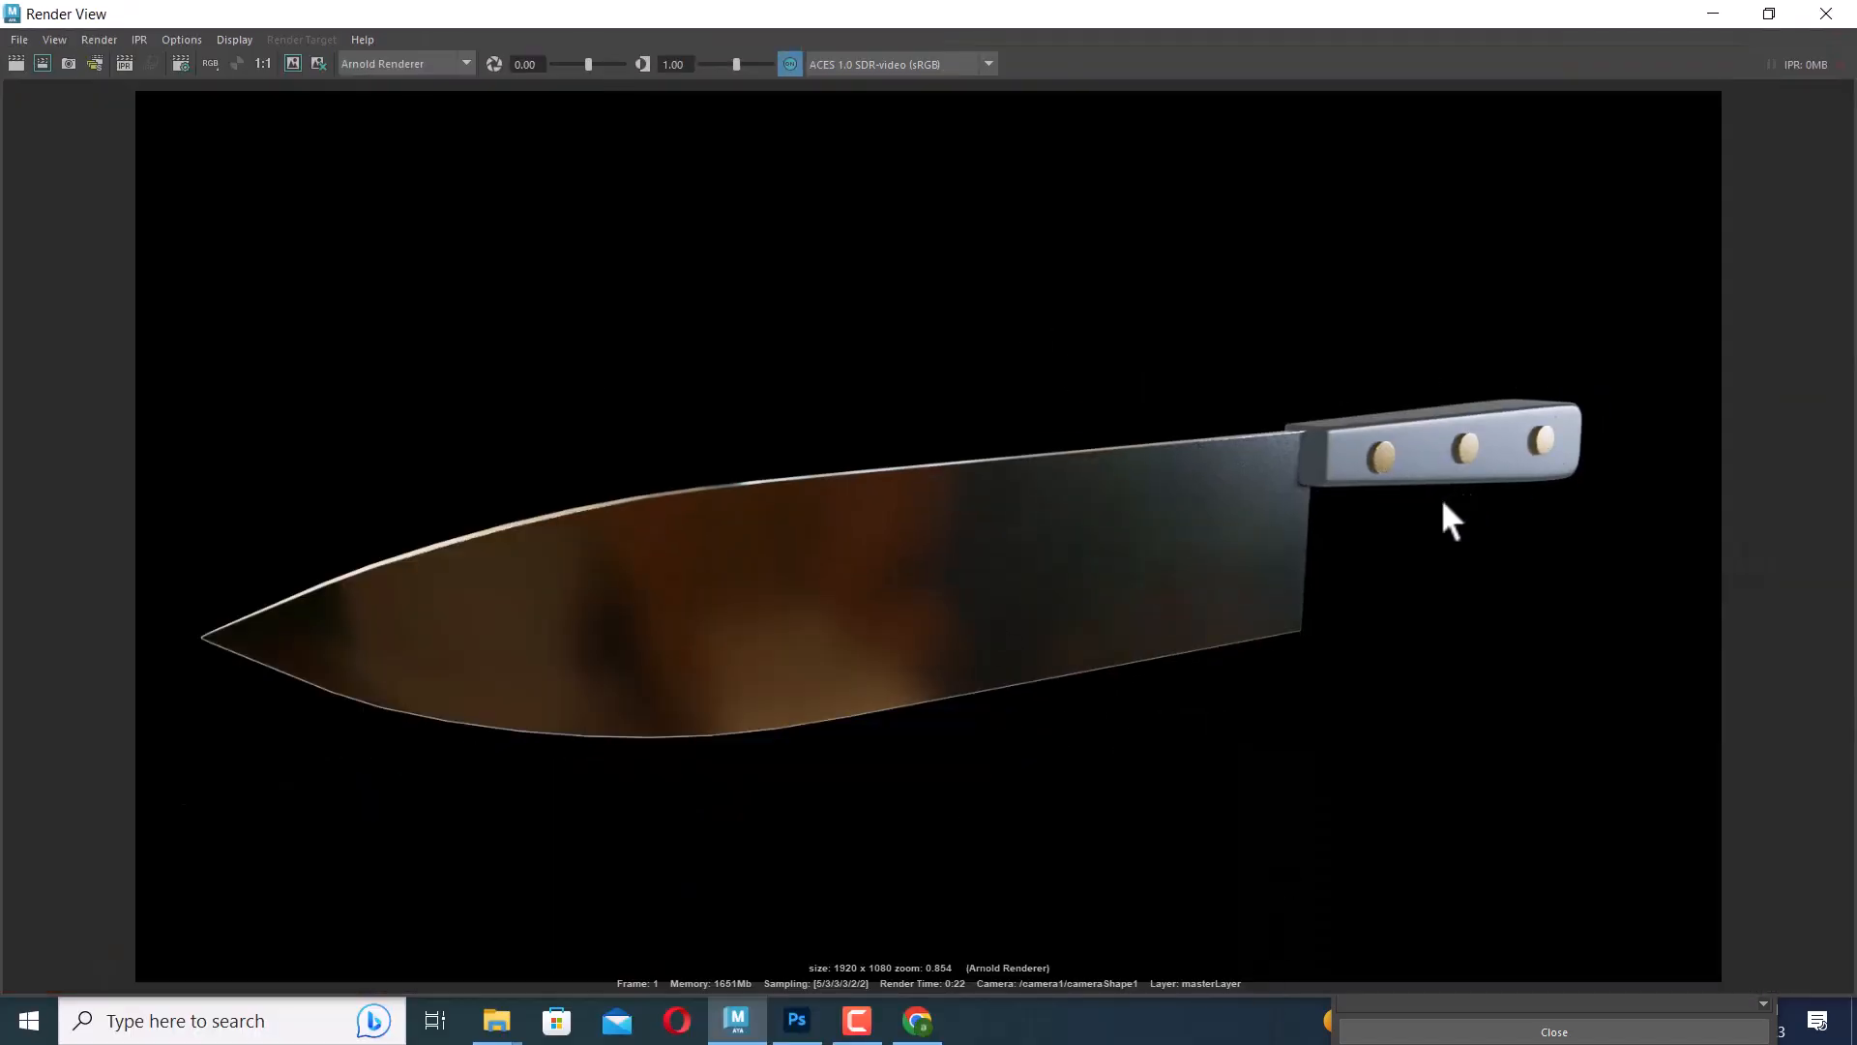
left_click(1712, 14)
Set the Arnold ray depth to 5 for both Diffuse and Specular
double_click(1521, 592)
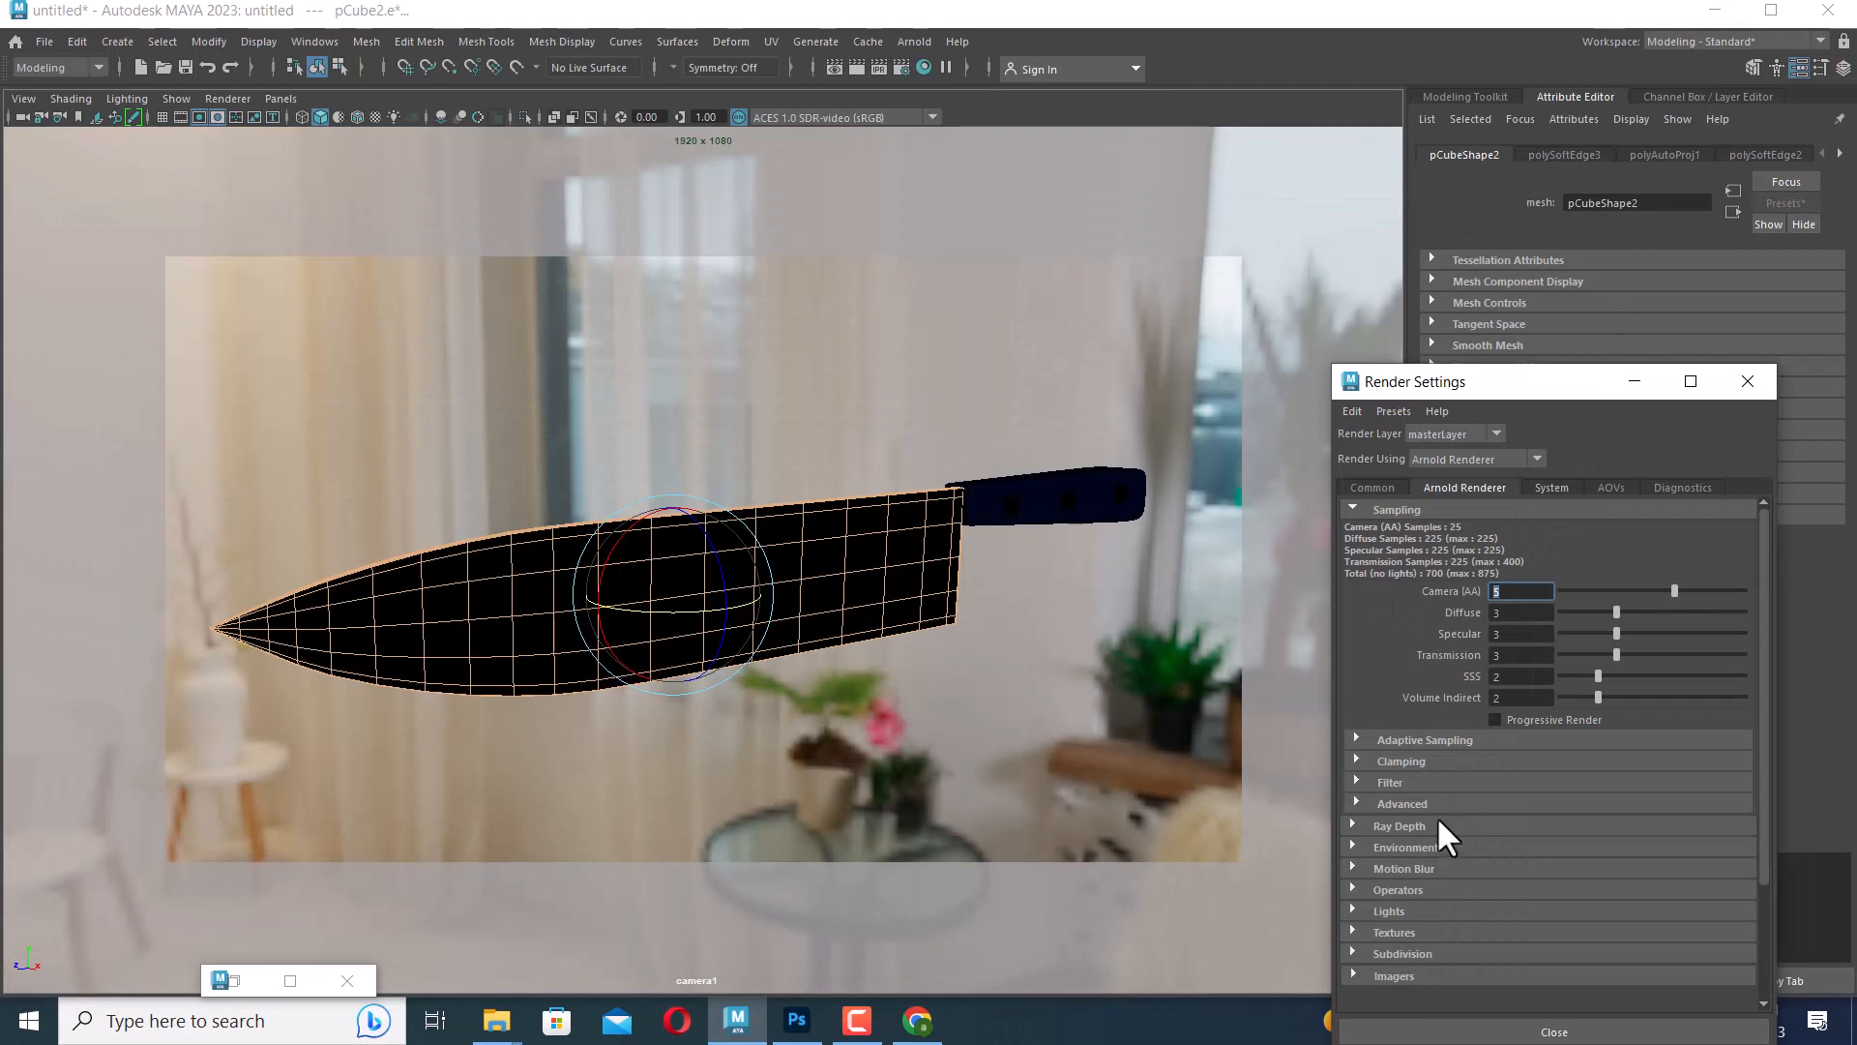
left_click(1410, 826)
left_click(1520, 870)
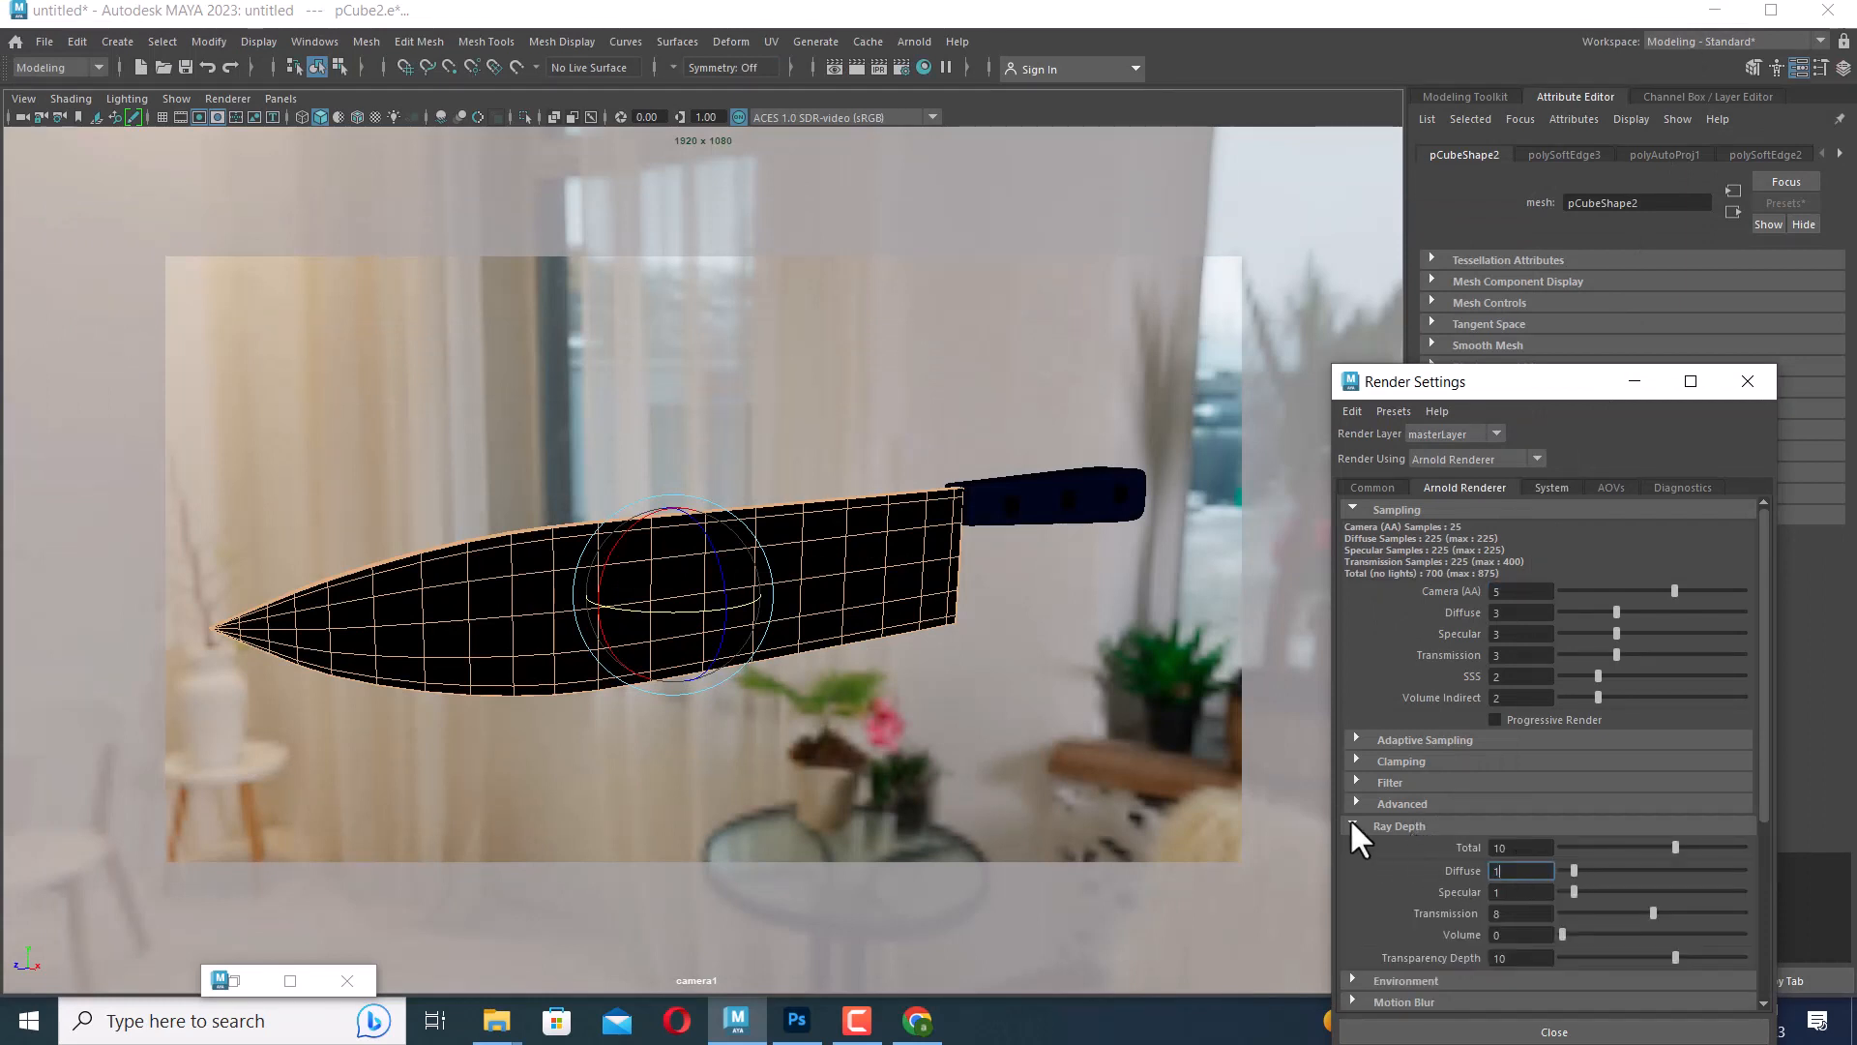
key("BackSpace")
type("5")
key("Tab")
type("5")
key("Return")
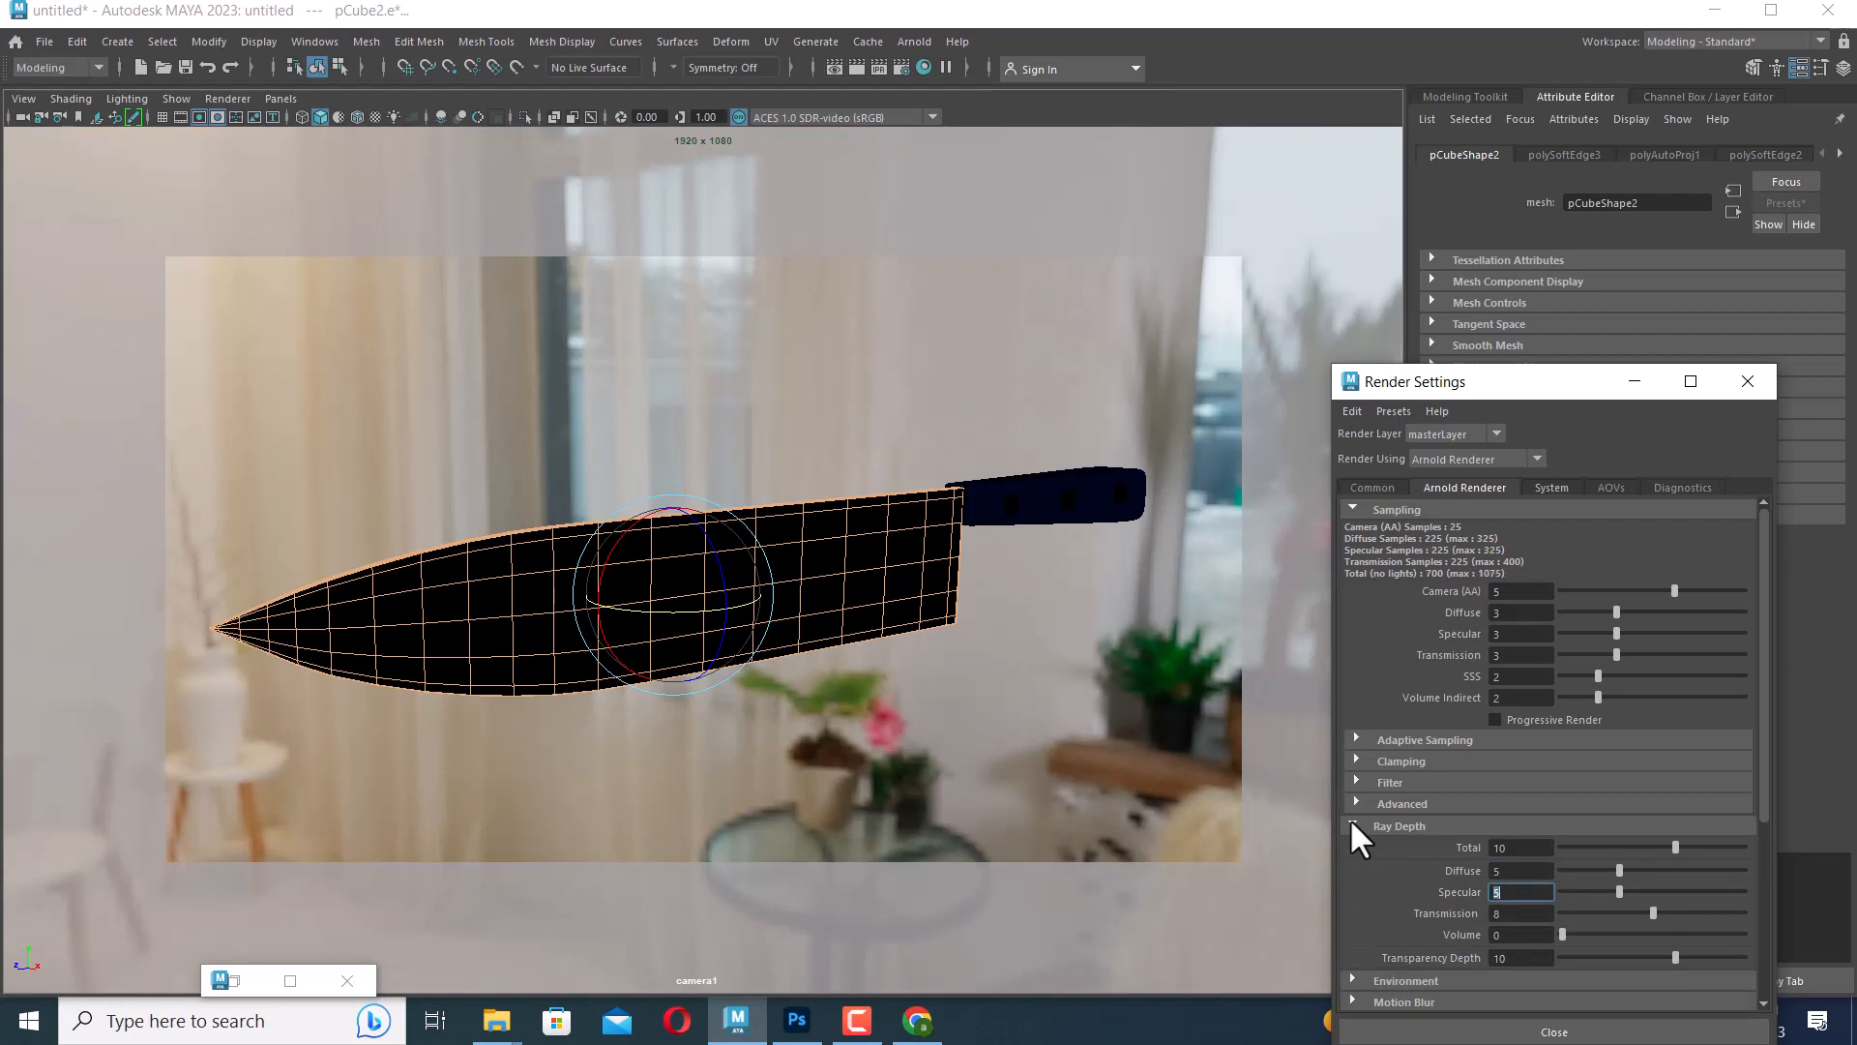
Set the Camera (AA) samples to 8, render the frame and inspect it in a maximized window
left_click(1494, 591)
type("8")
key("Return")
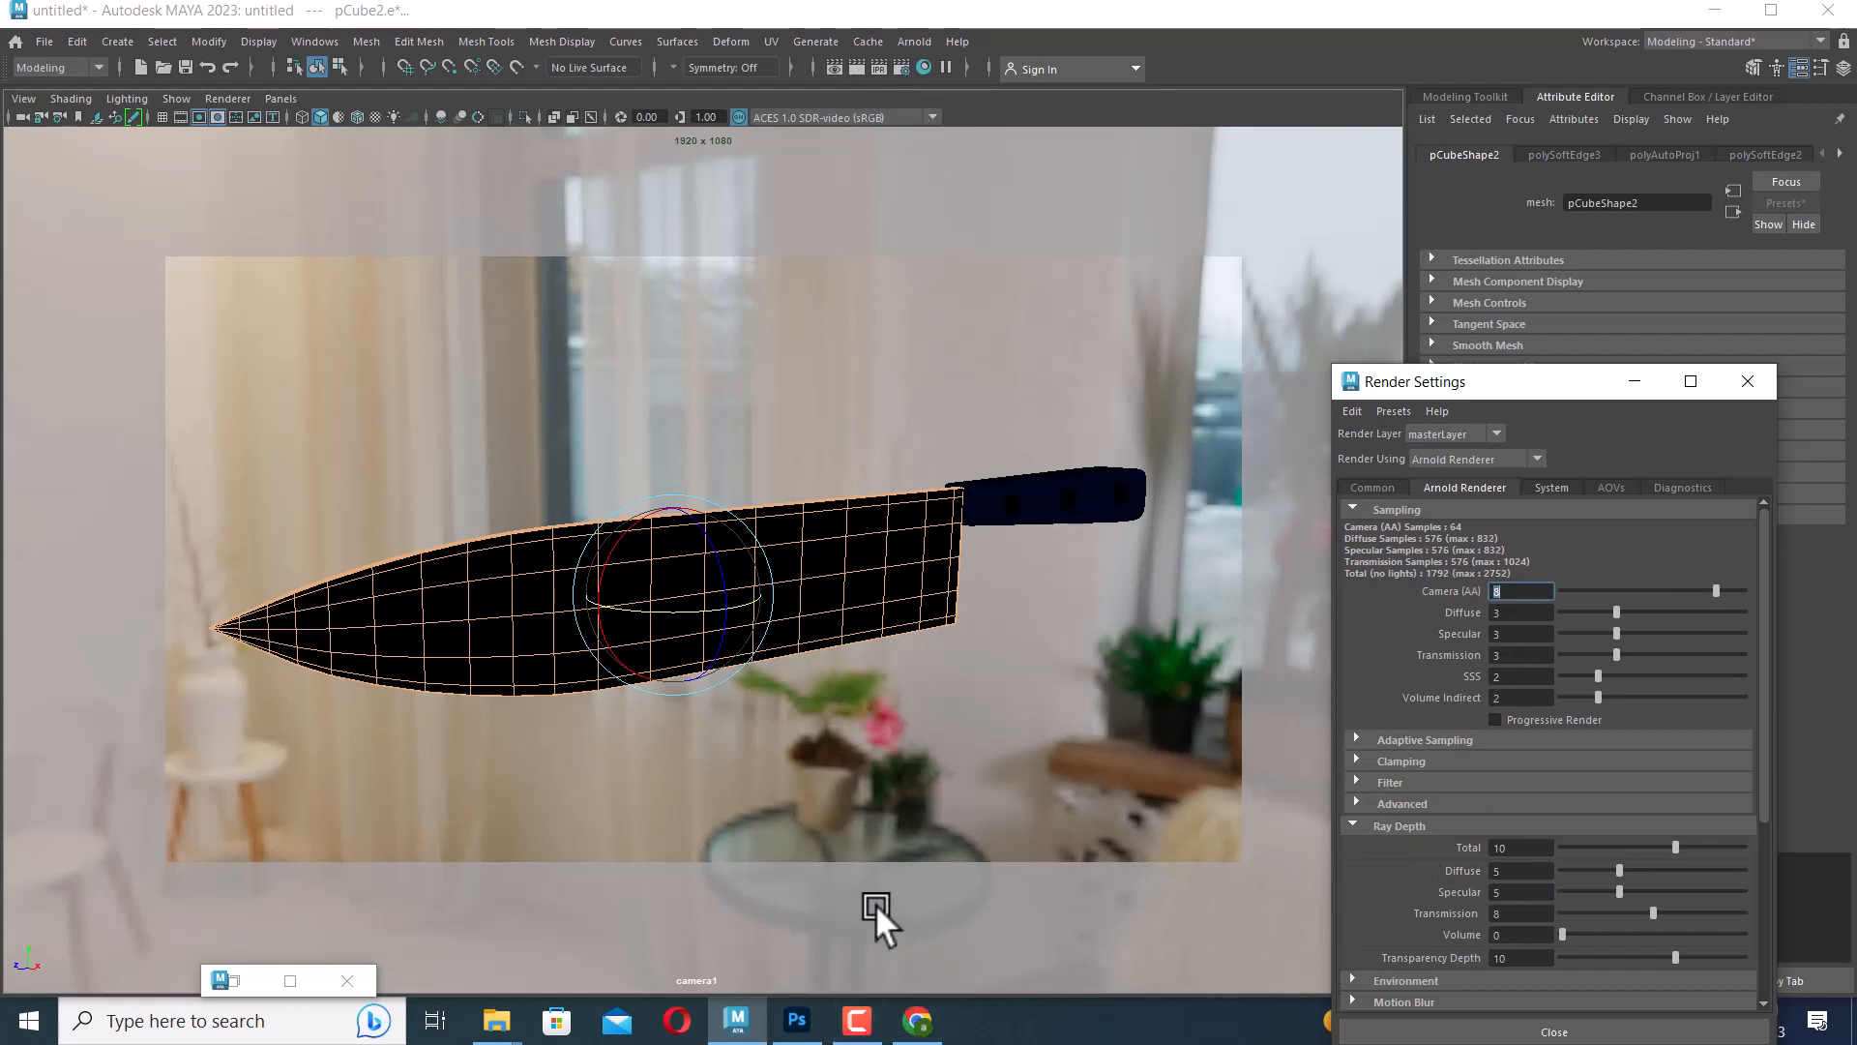
left_click(856, 68)
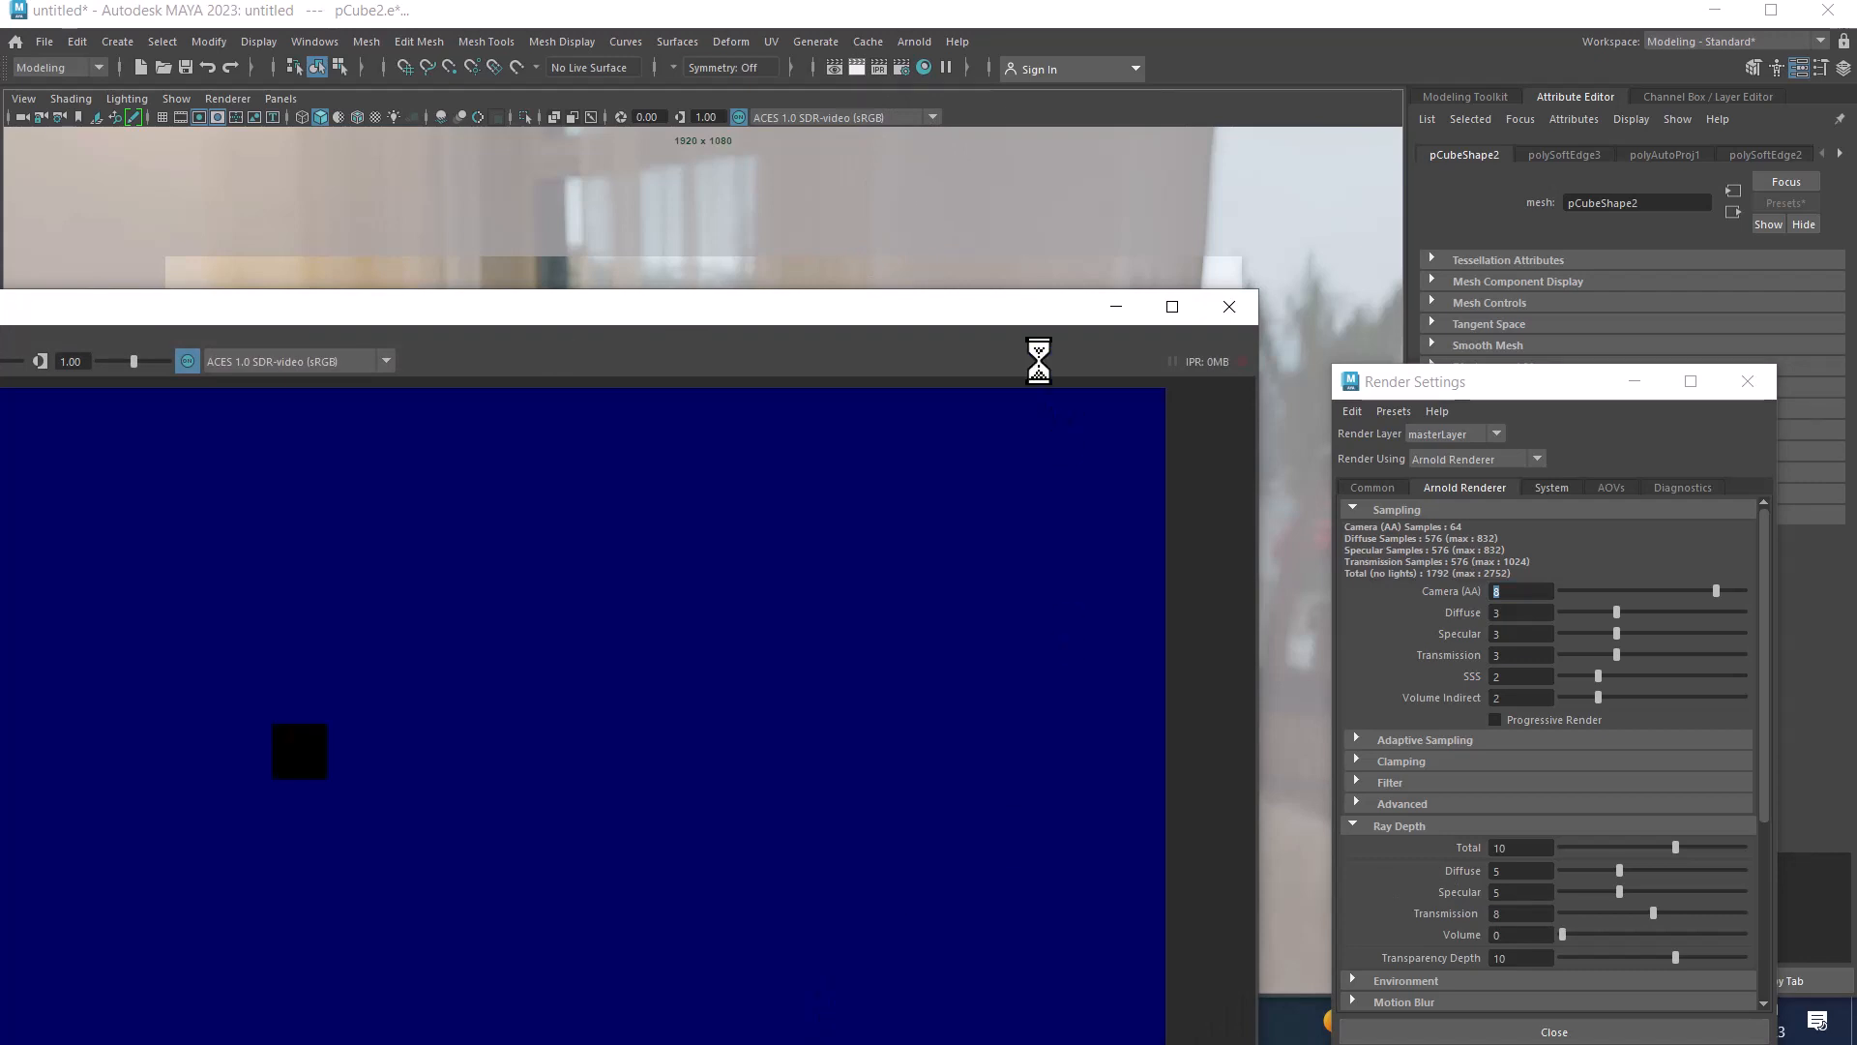
key("alt+Tab")
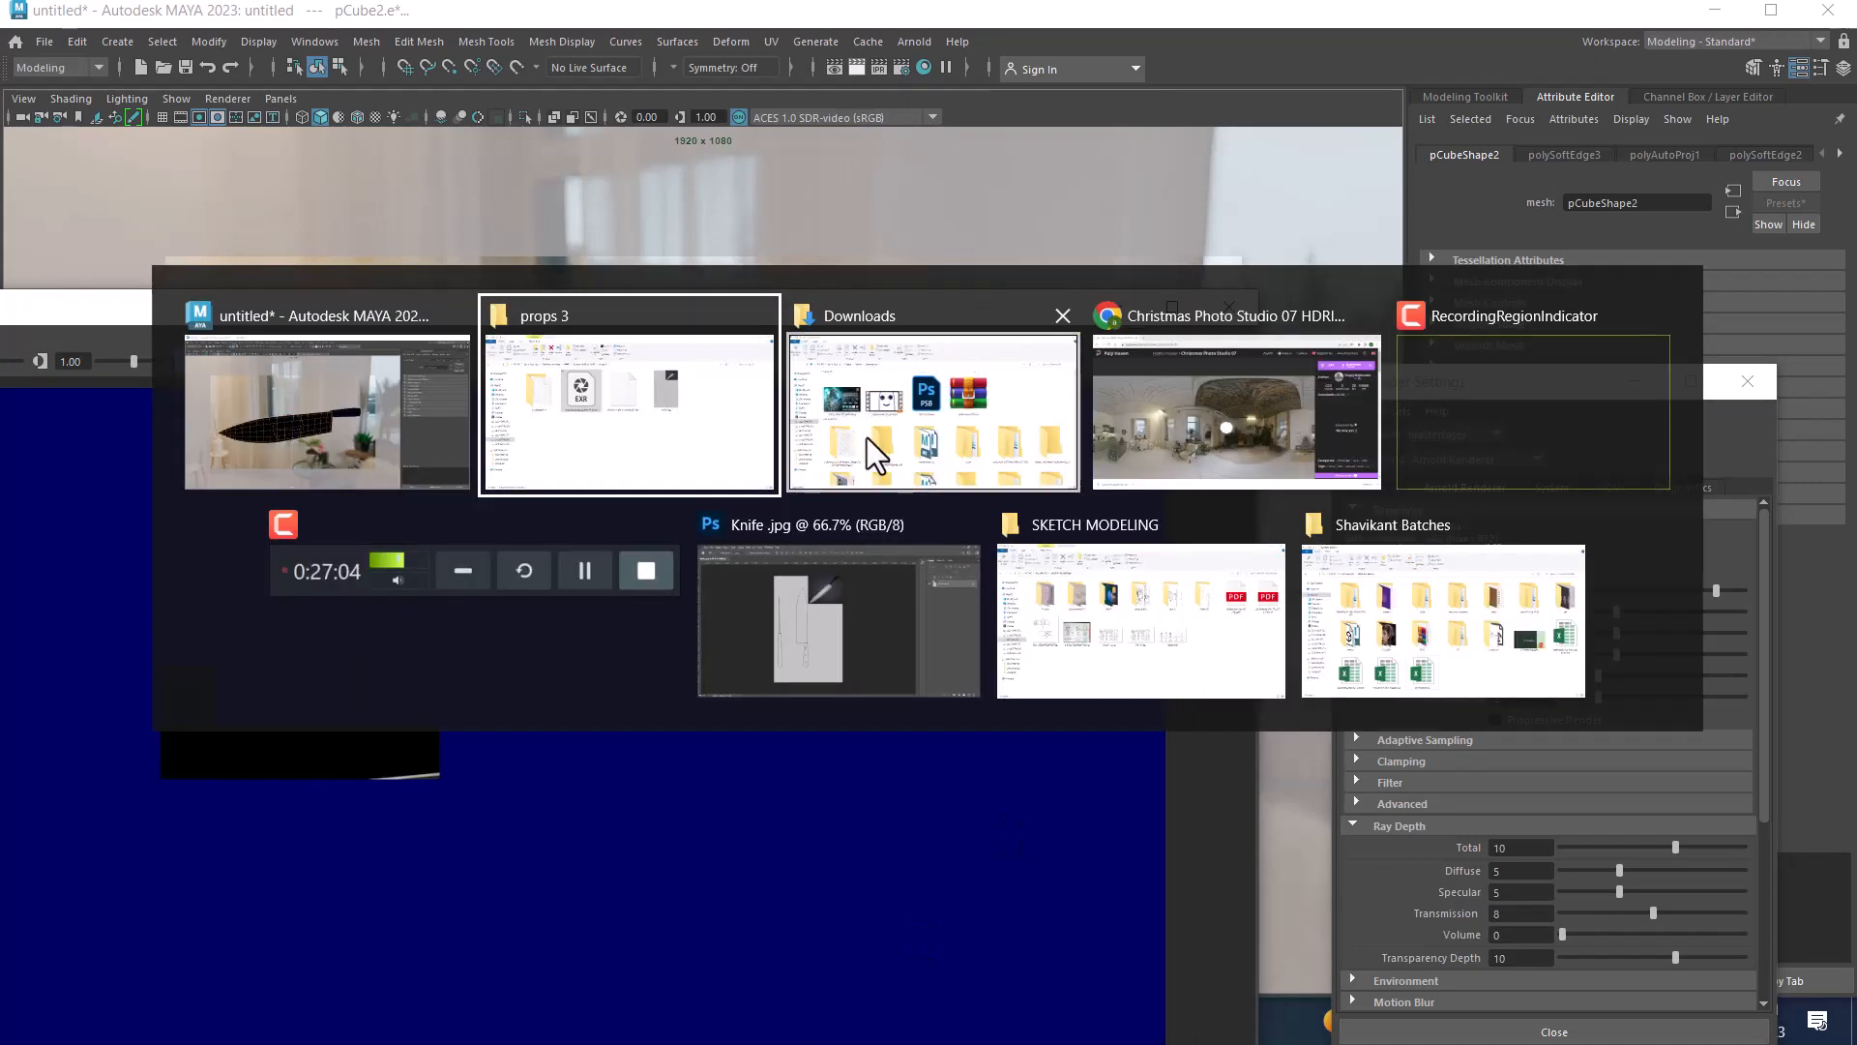
key("Escape")
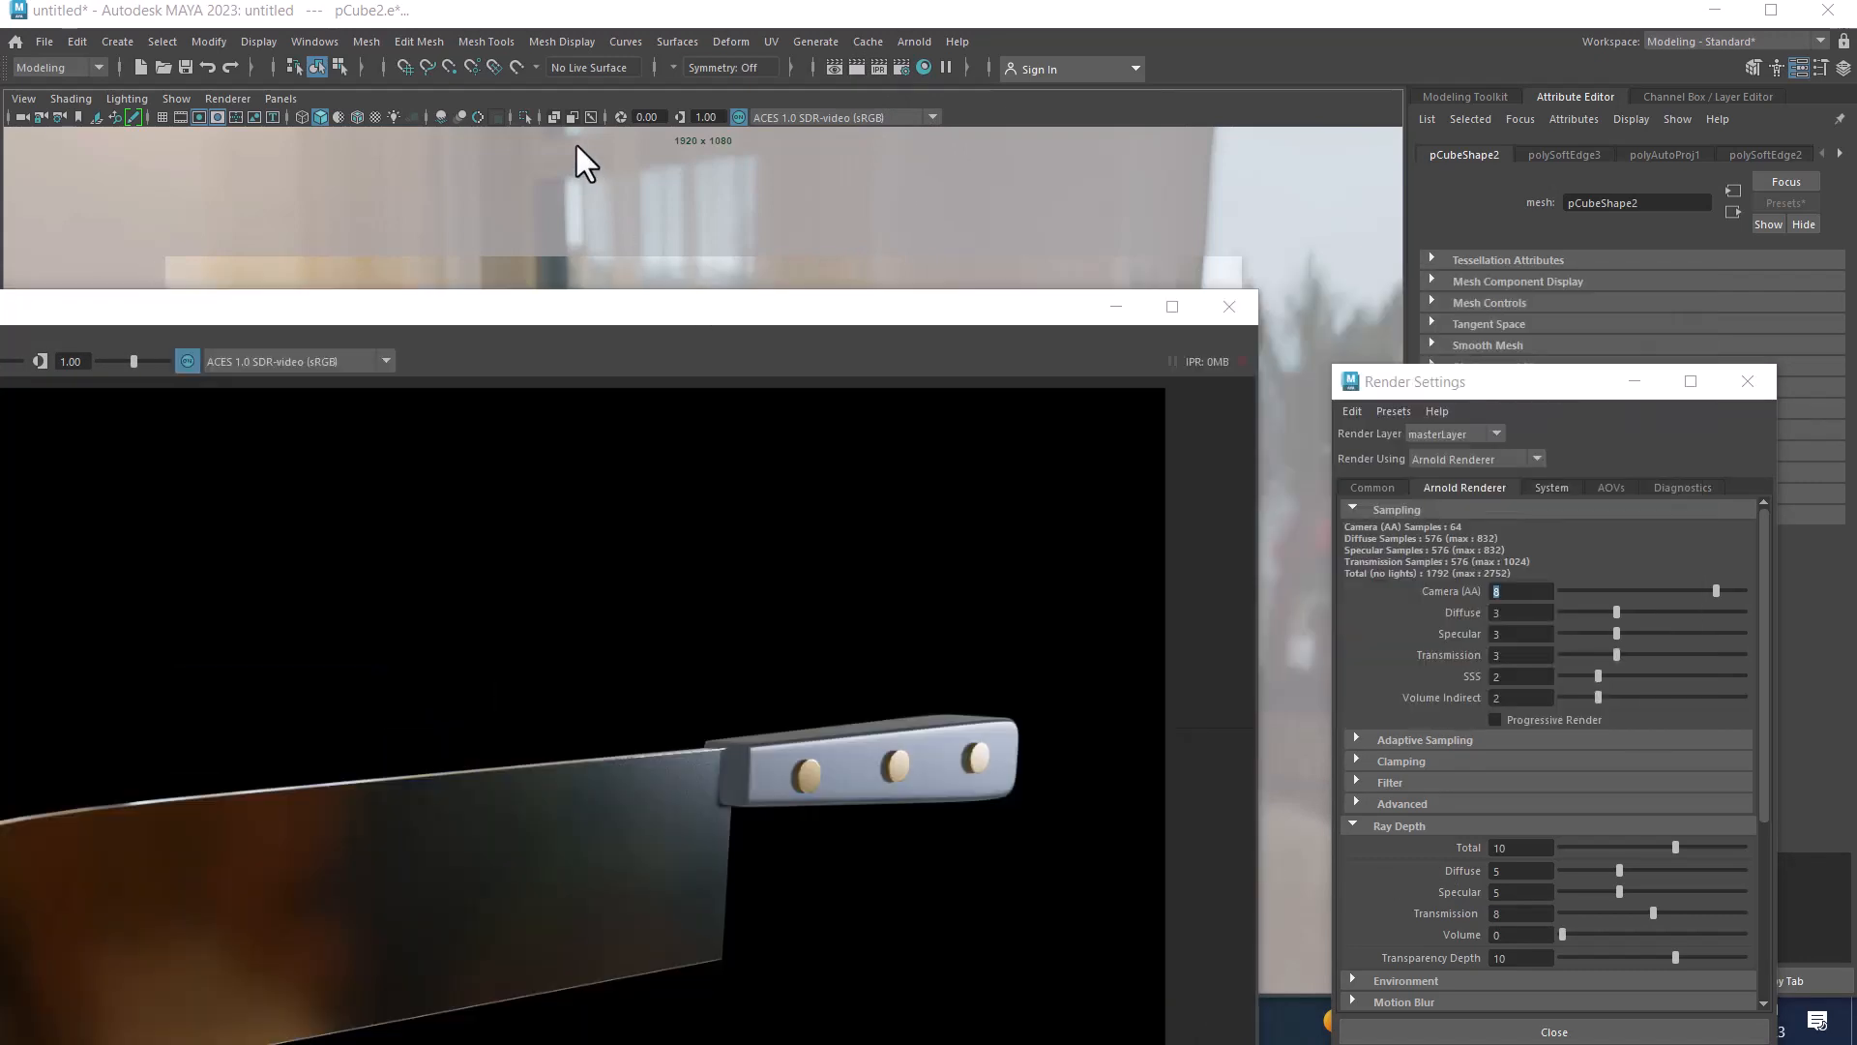
left_click(1172, 306)
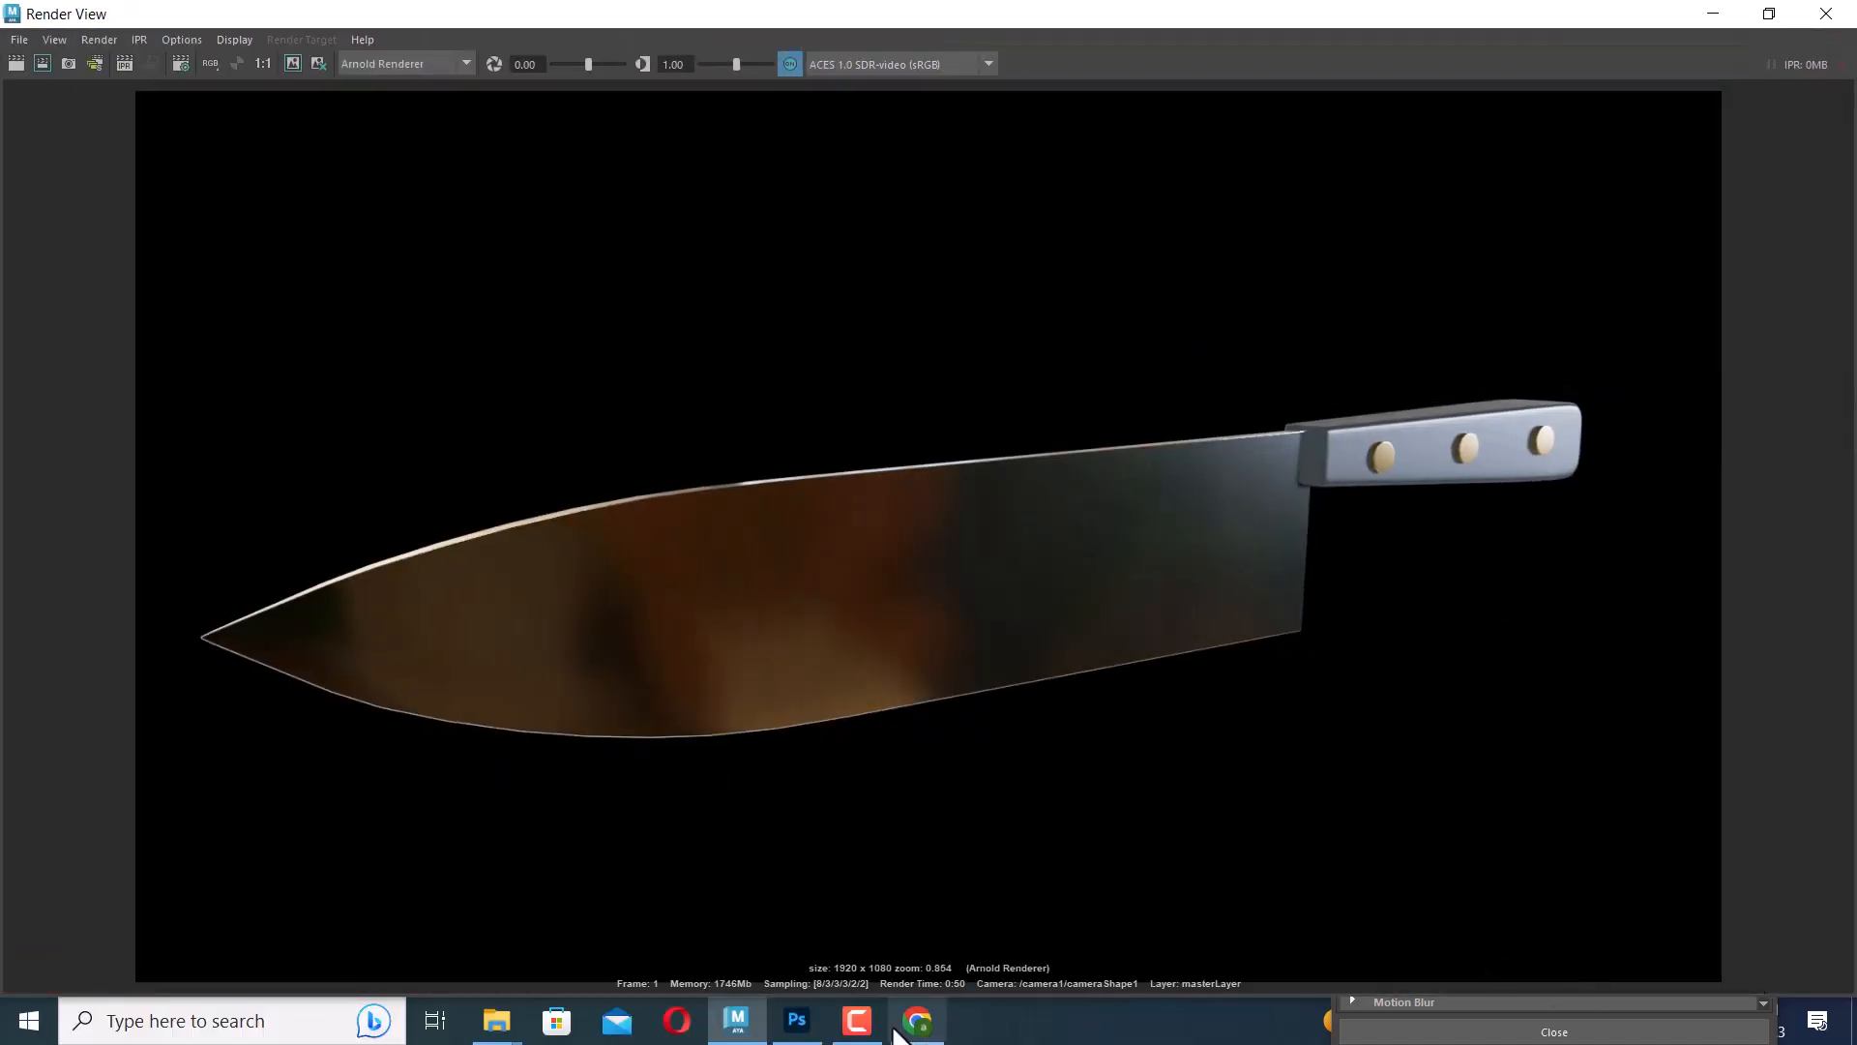